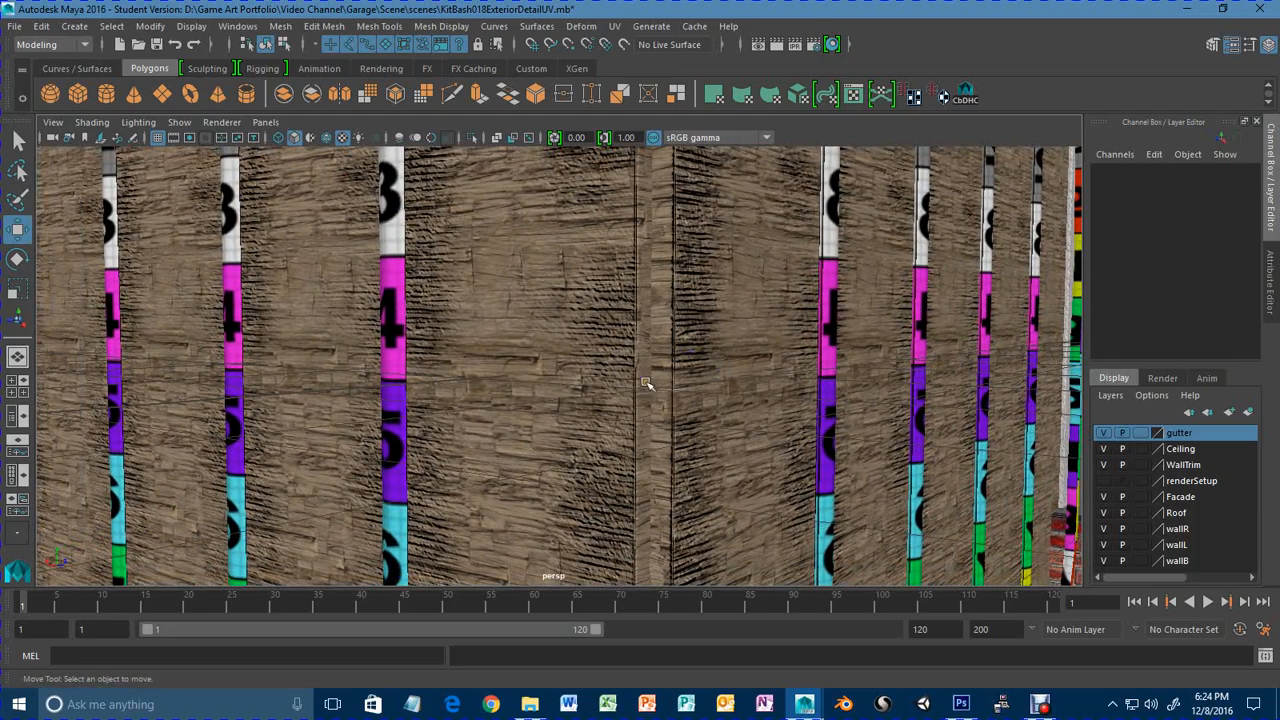
Inspect the garage's outer walls, corners, roof edge and gutter run from all sides.
{"action": "right_click_drag", "start_coordinate": [705, 370], "coordinate": [652, 370], "text": "alt"}
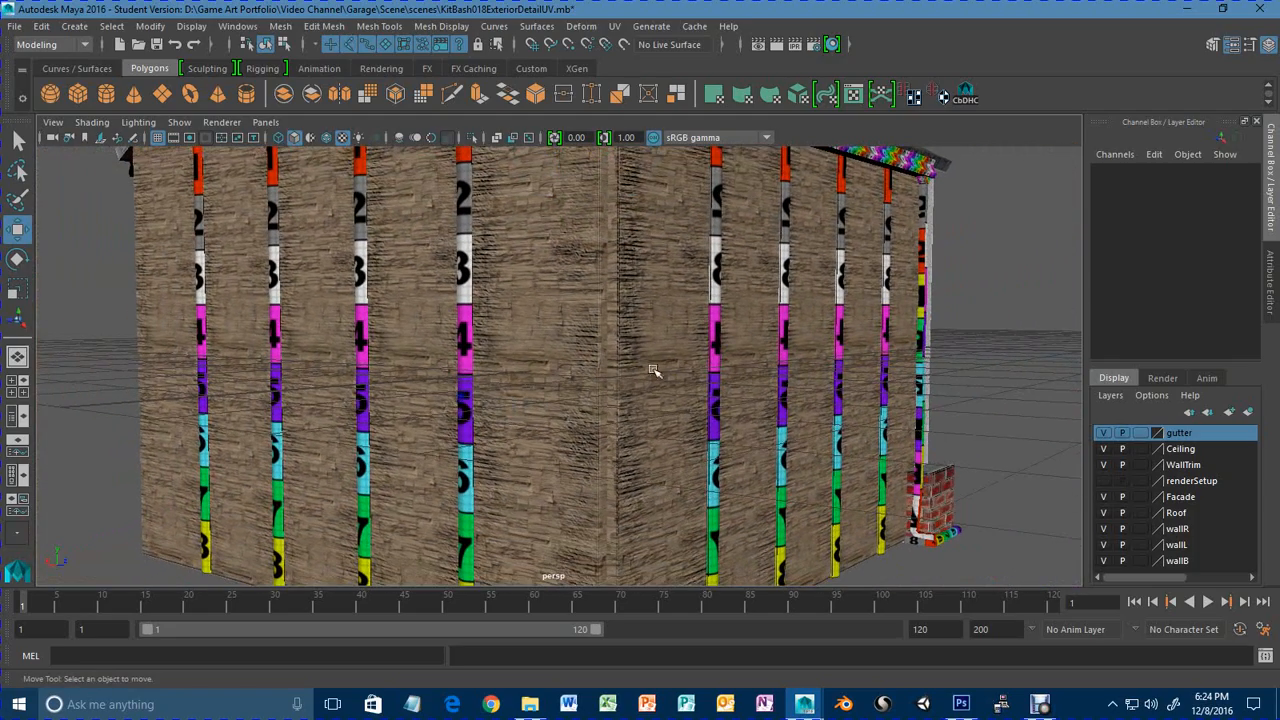
{"action": "left_click", "coordinate": [716, 375]}
{"action": "left_click_drag", "start_coordinate": [714, 415], "coordinate": [680, 434], "text": "alt"}
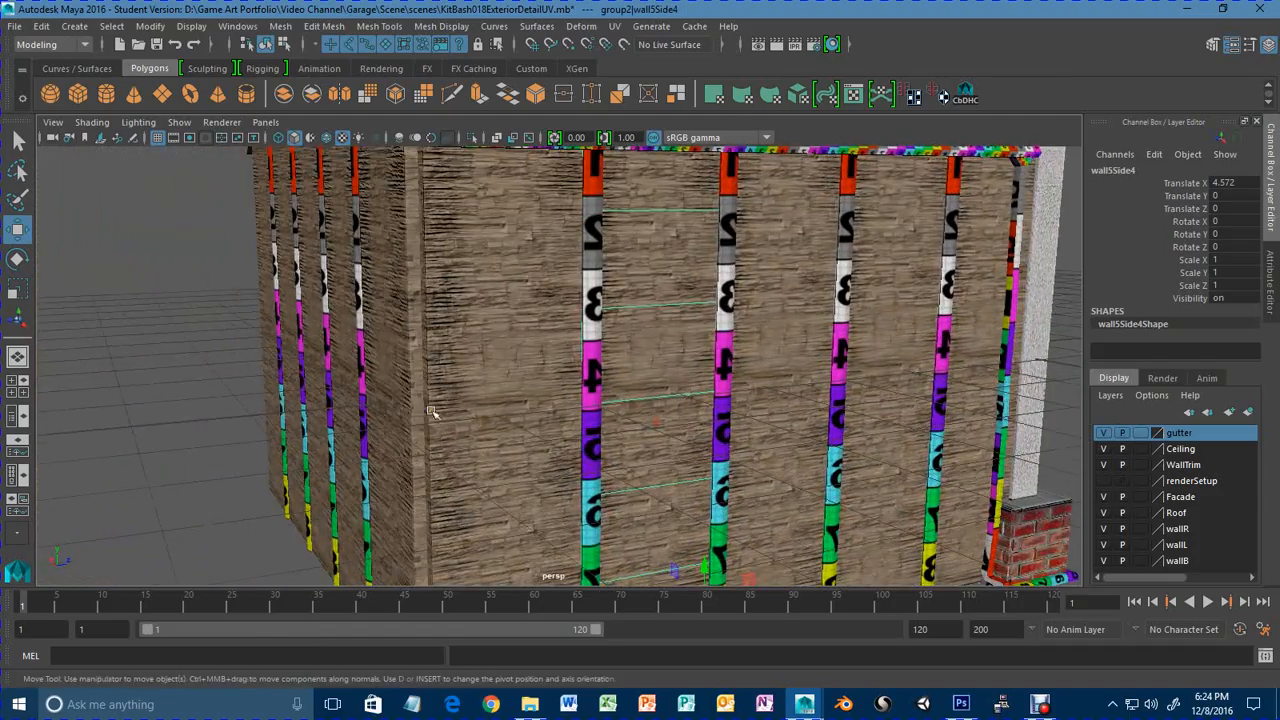
{"action": "right_click_drag", "start_coordinate": [680, 434], "coordinate": [650, 410], "text": "alt"}
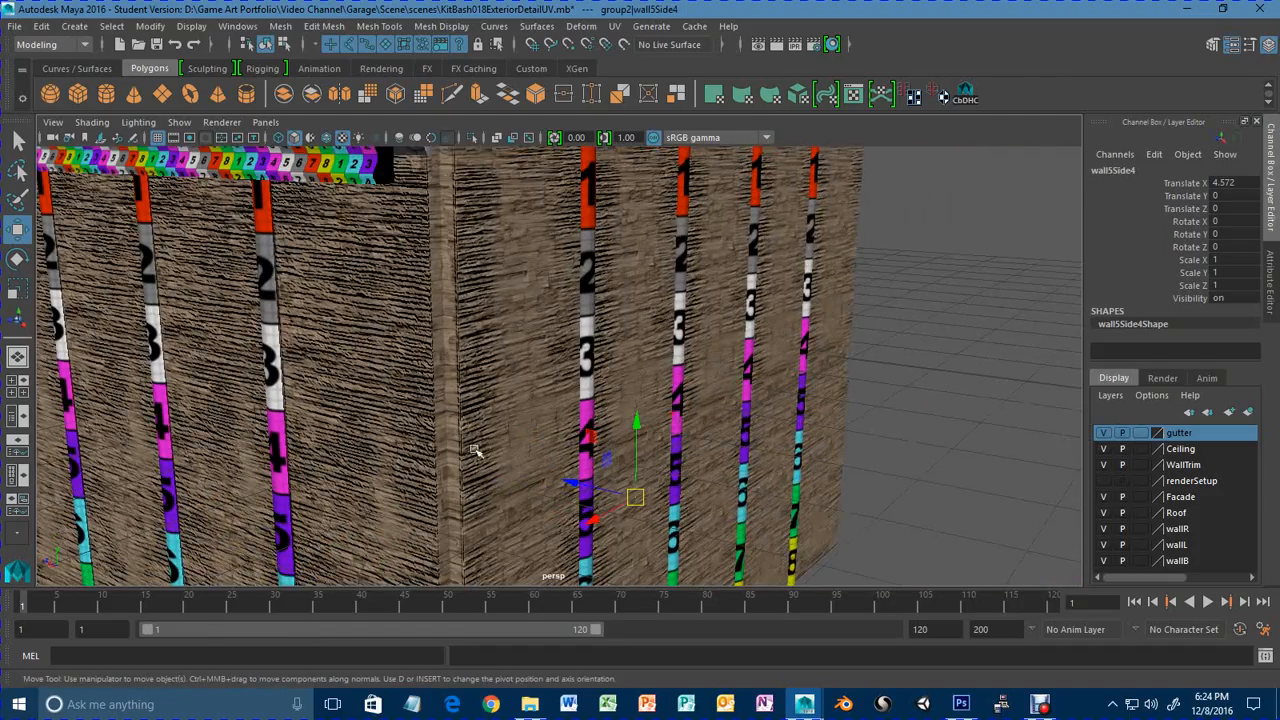
{"action": "right_click_drag", "start_coordinate": [474, 451], "coordinate": [360, 455], "text": "alt"}
{"action": "left_click_drag", "start_coordinate": [360, 455], "coordinate": [390, 470], "text": "alt"}
{"action": "right_click_drag", "start_coordinate": [580, 416], "coordinate": [560, 355], "text": "alt"}
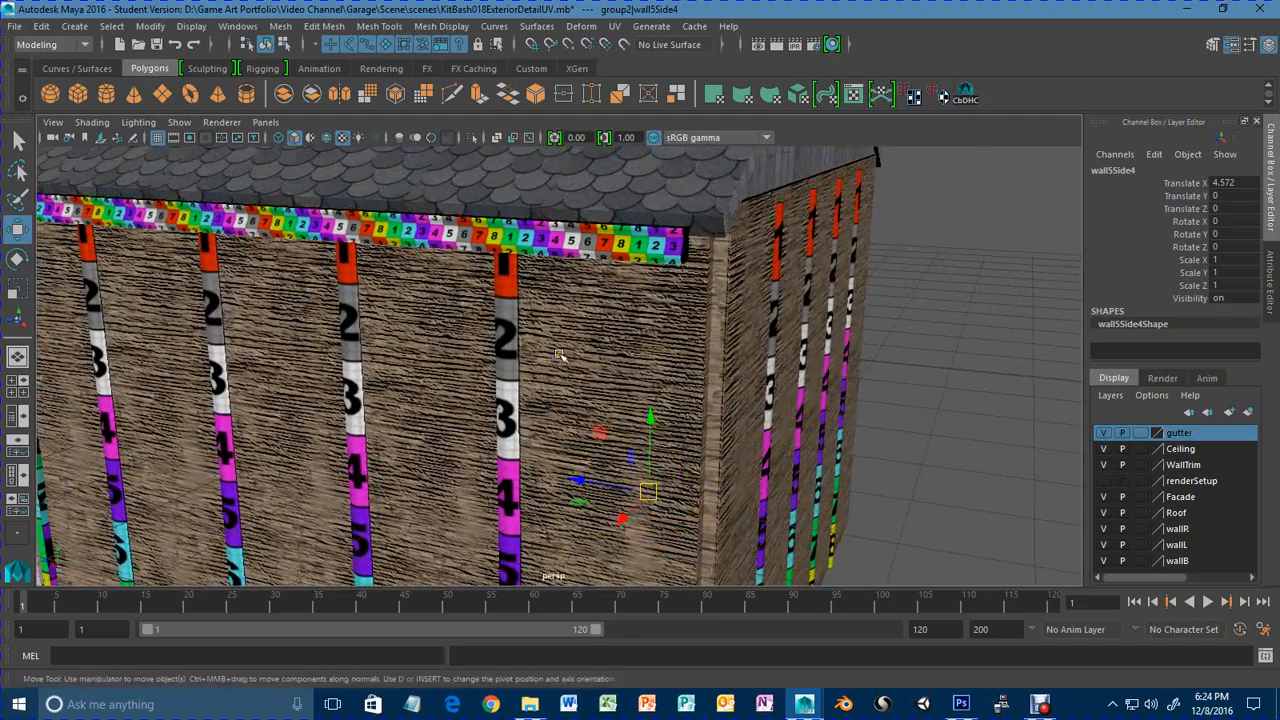
{"action": "left_click_drag", "start_coordinate": [560, 355], "coordinate": [595, 350], "text": "alt"}
{"action": "left_click_drag", "start_coordinate": [930, 265], "coordinate": [818, 305], "text": "alt"}
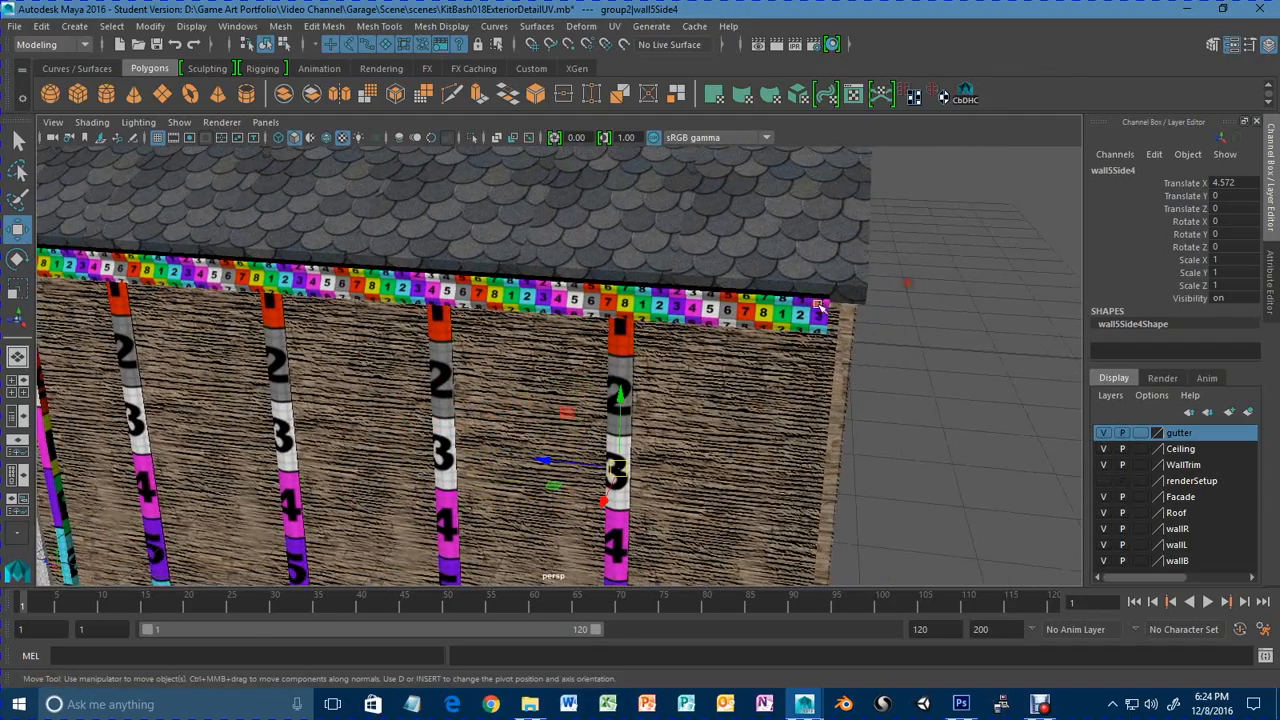
{"action": "left_click_drag", "start_coordinate": [518, 374], "coordinate": [660, 380], "text": "alt"}
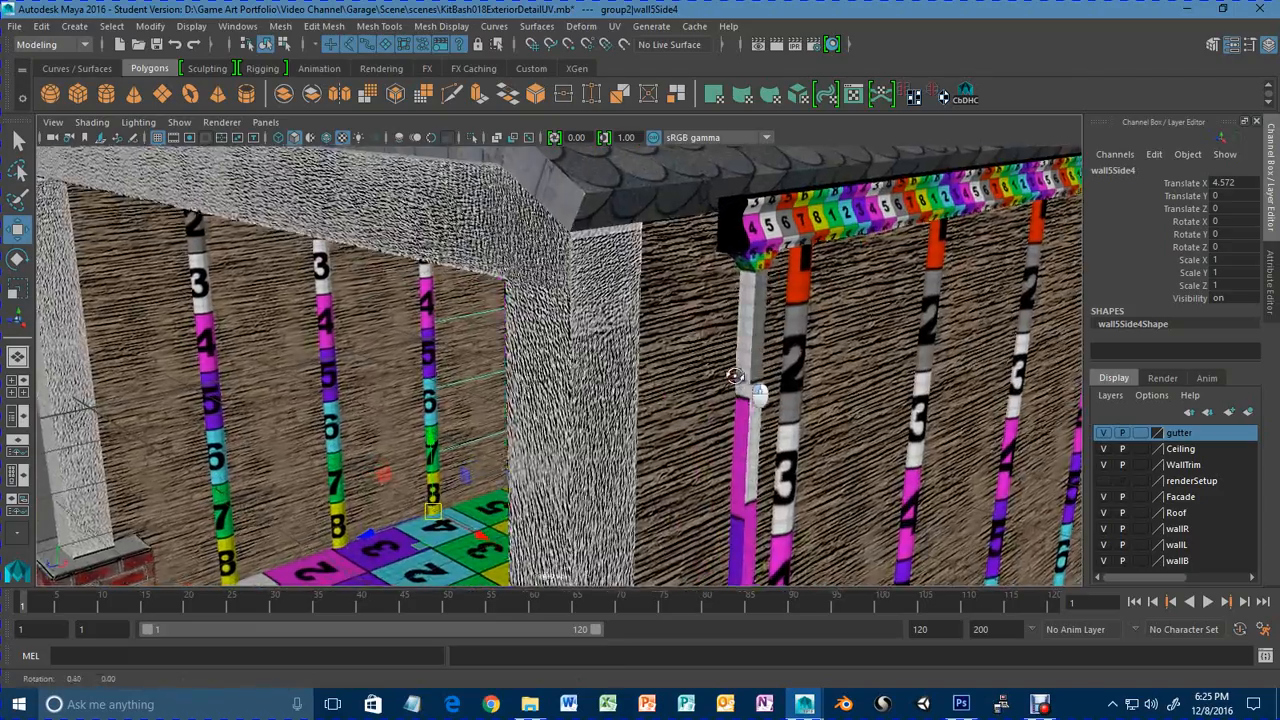
{"action": "right_click_drag", "start_coordinate": [660, 380], "coordinate": [690, 376], "text": "alt"}
{"action": "middle_click_drag", "start_coordinate": [691, 377], "coordinate": [712, 418], "text": "alt"}
{"action": "left_click_drag", "start_coordinate": [712, 418], "coordinate": [672, 410], "text": "alt"}
{"action": "middle_click_drag", "start_coordinate": [672, 410], "coordinate": [712, 452], "text": "alt"}
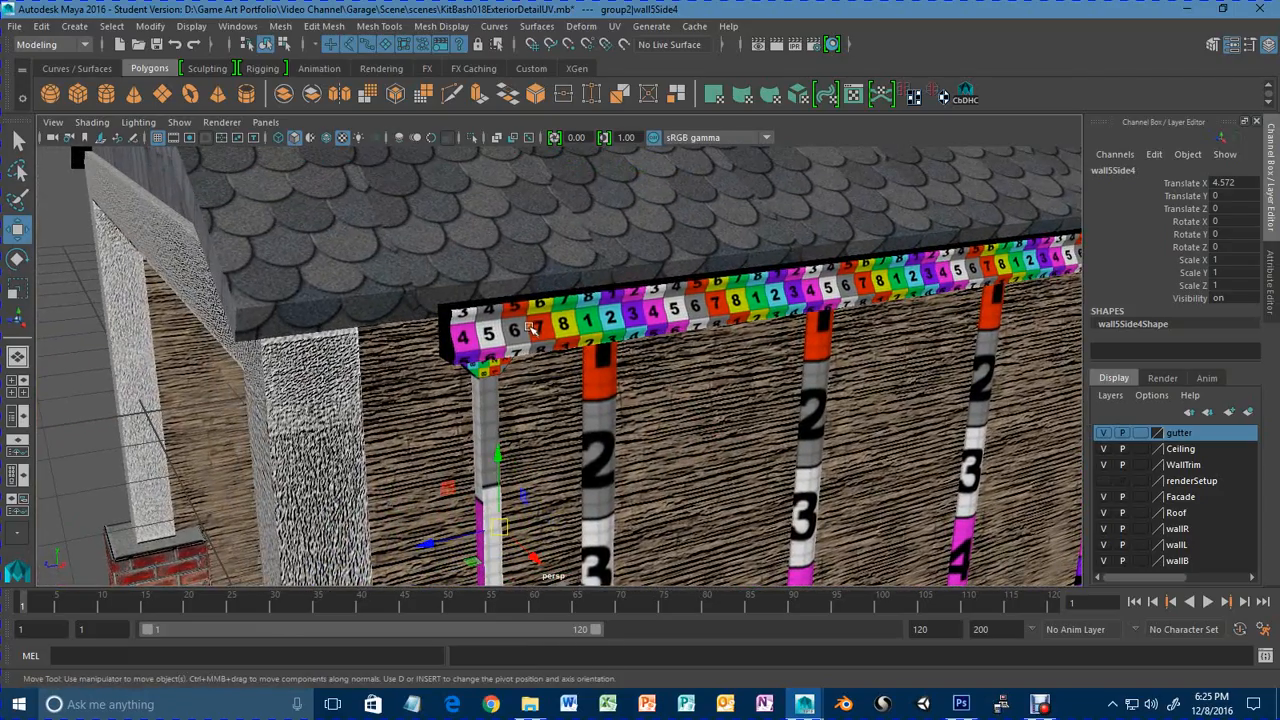
Duplicate the gutter piece at the end of the run and move the copy outward along Z to about 0.106.
{"action": "left_click", "coordinate": [531, 328]}
{"action": "left_click_drag", "start_coordinate": [571, 386], "coordinate": [492, 385], "text": "alt"}
{"action": "middle_click_drag", "start_coordinate": [492, 385], "coordinate": [700, 354], "text": "alt"}
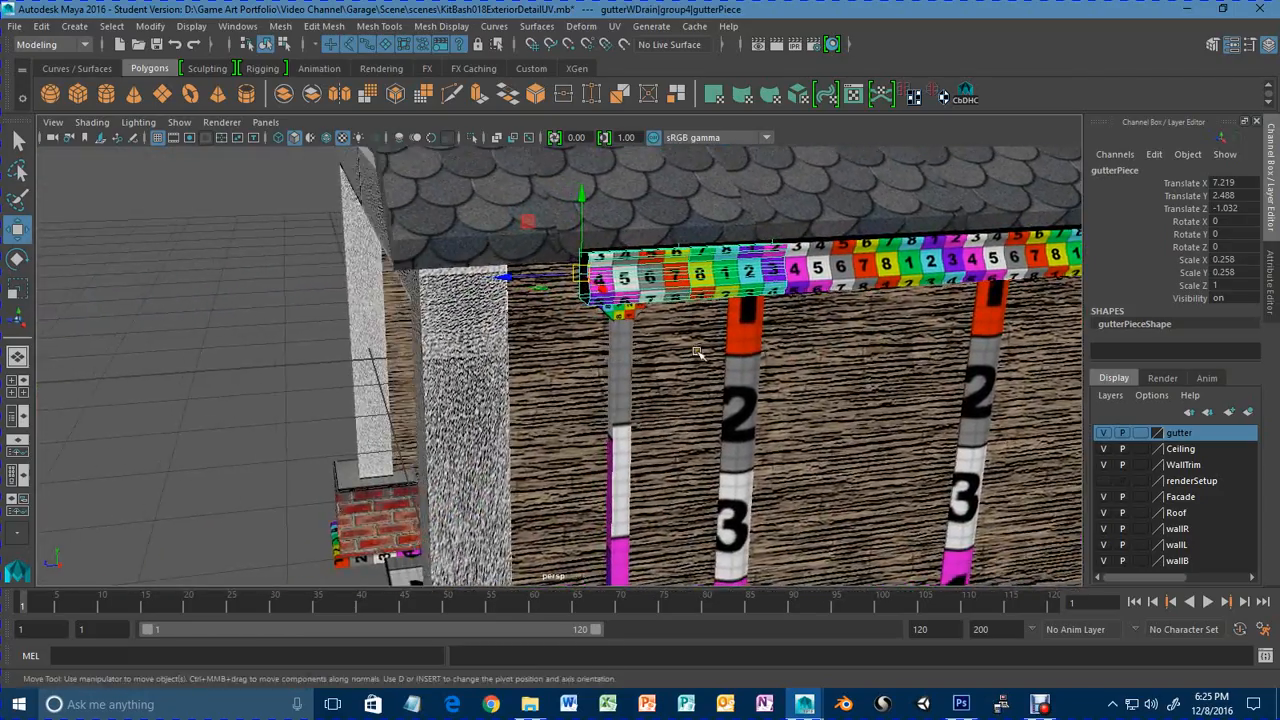
{"action": "right_click_drag", "start_coordinate": [700, 354], "coordinate": [643, 388], "text": "alt"}
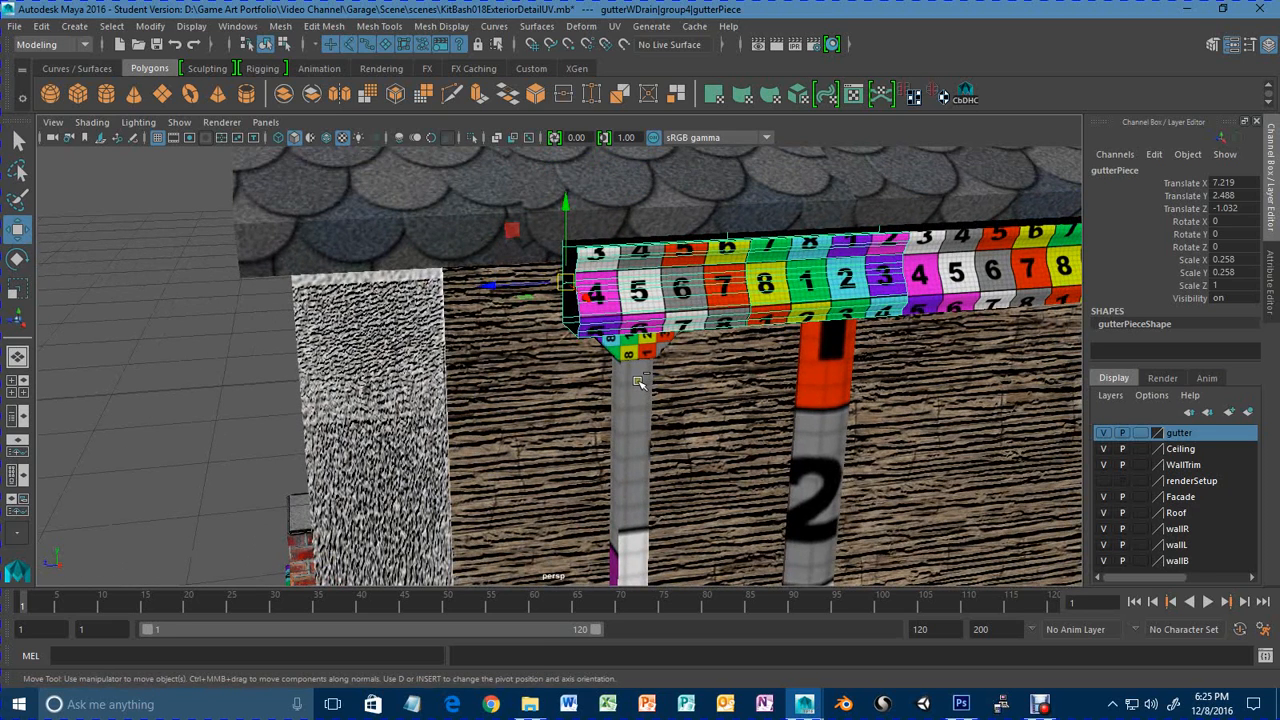
{"action": "left_click_drag", "start_coordinate": [489, 288], "coordinate": [48, 344]}
Snap the copied gutter piece's pivot to its inner end and snap the piece against the existing gutter, at Translate Z -0.032.
{"action": "key", "text": "d"}
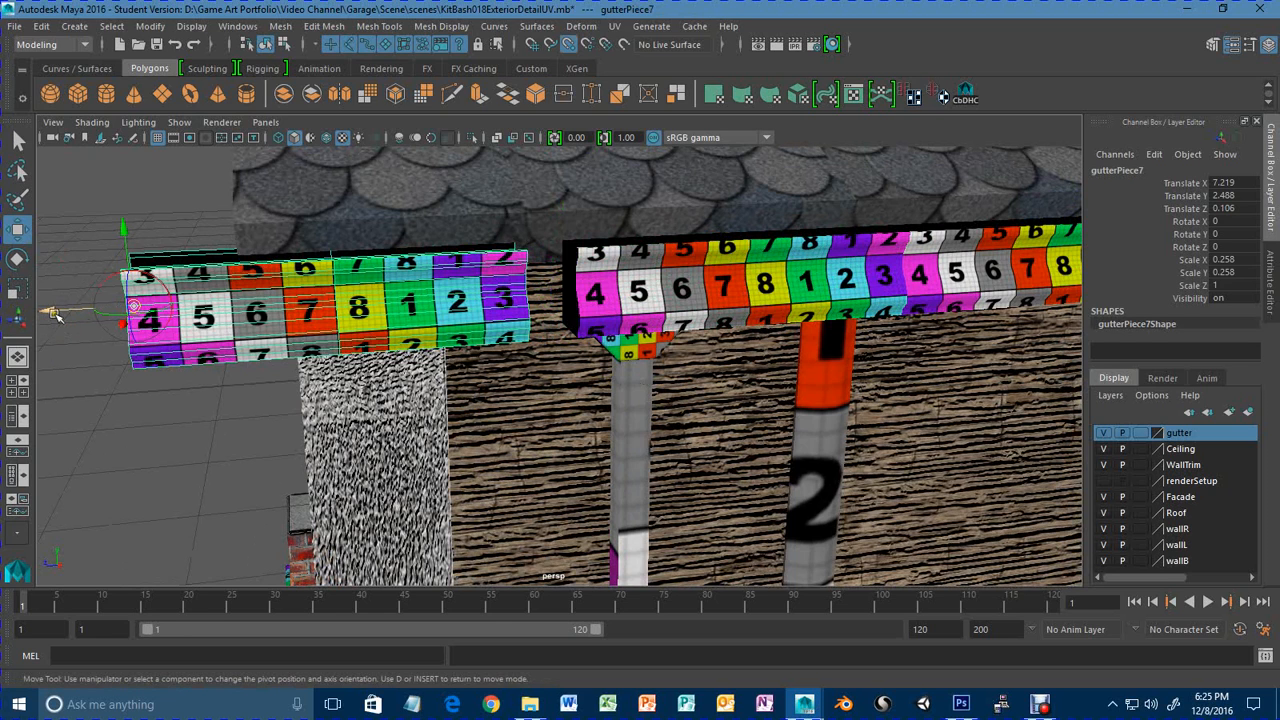
{"action": "left_click_drag", "start_coordinate": [56, 314], "coordinate": [427, 300]}
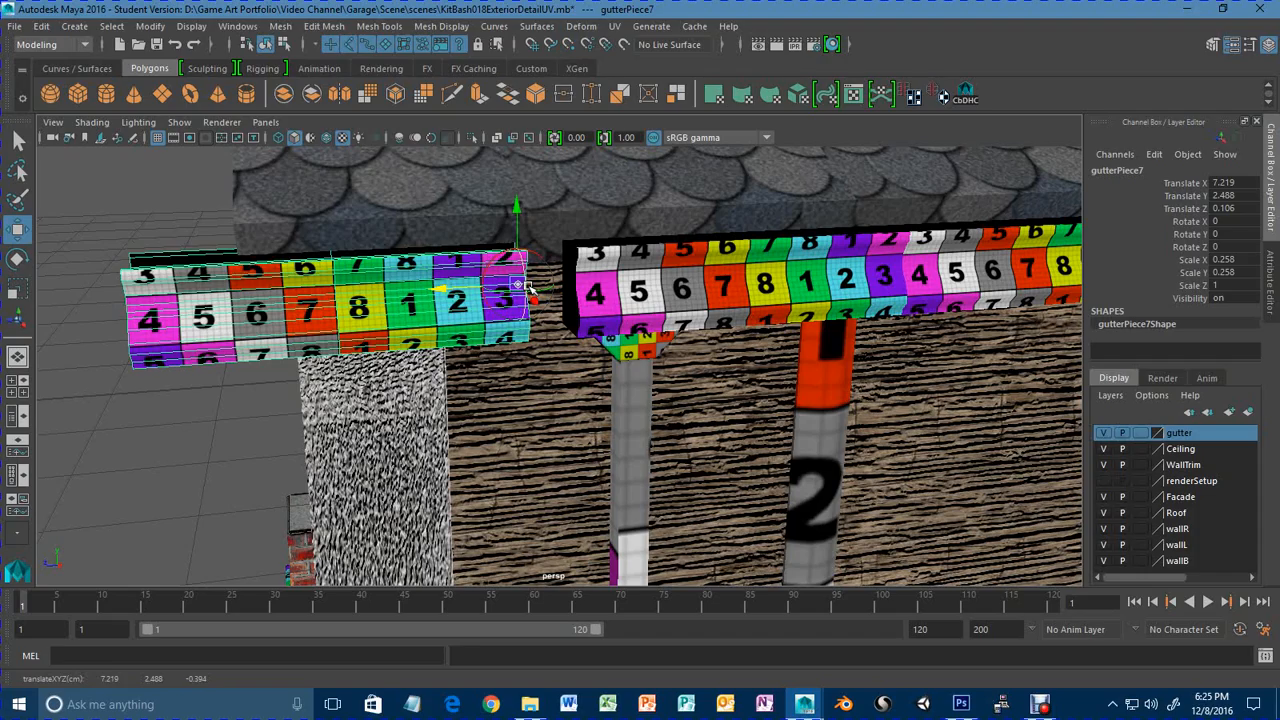
{"action": "scroll", "coordinate": [570, 365], "scroll_direction": "up", "scroll_amount": 3}
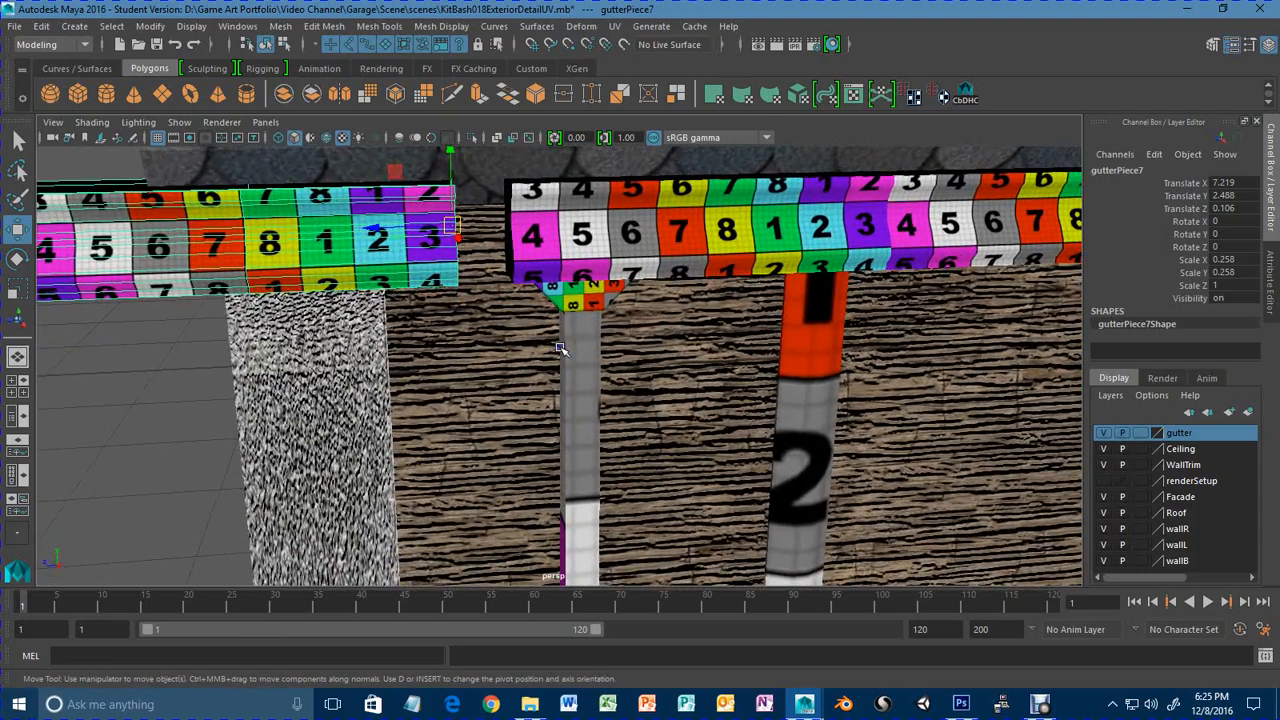
{"action": "key", "text": "f"}
{"action": "left_click_drag", "start_coordinate": [630, 387], "coordinate": [636, 392], "text": "alt"}
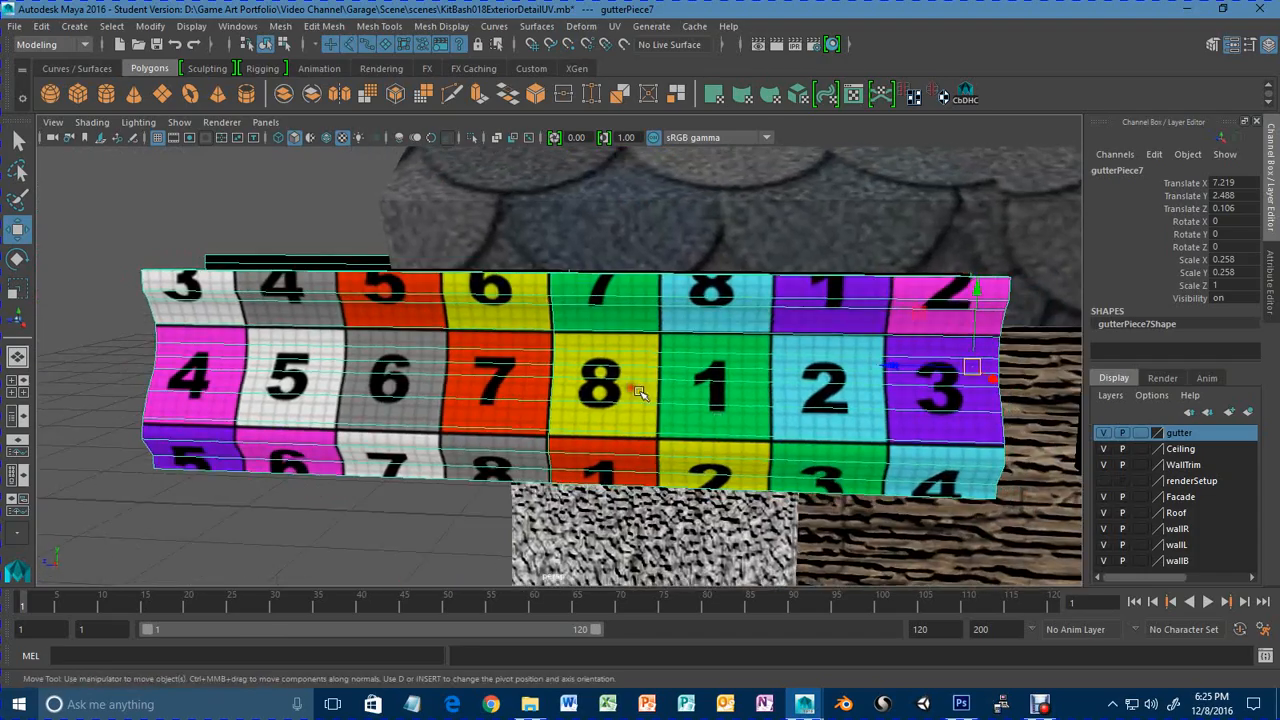
{"action": "scroll", "coordinate": [636, 392], "scroll_direction": "down", "scroll_amount": 2}
{"action": "middle_click_drag", "start_coordinate": [729, 420], "coordinate": [490, 394], "text": "alt"}
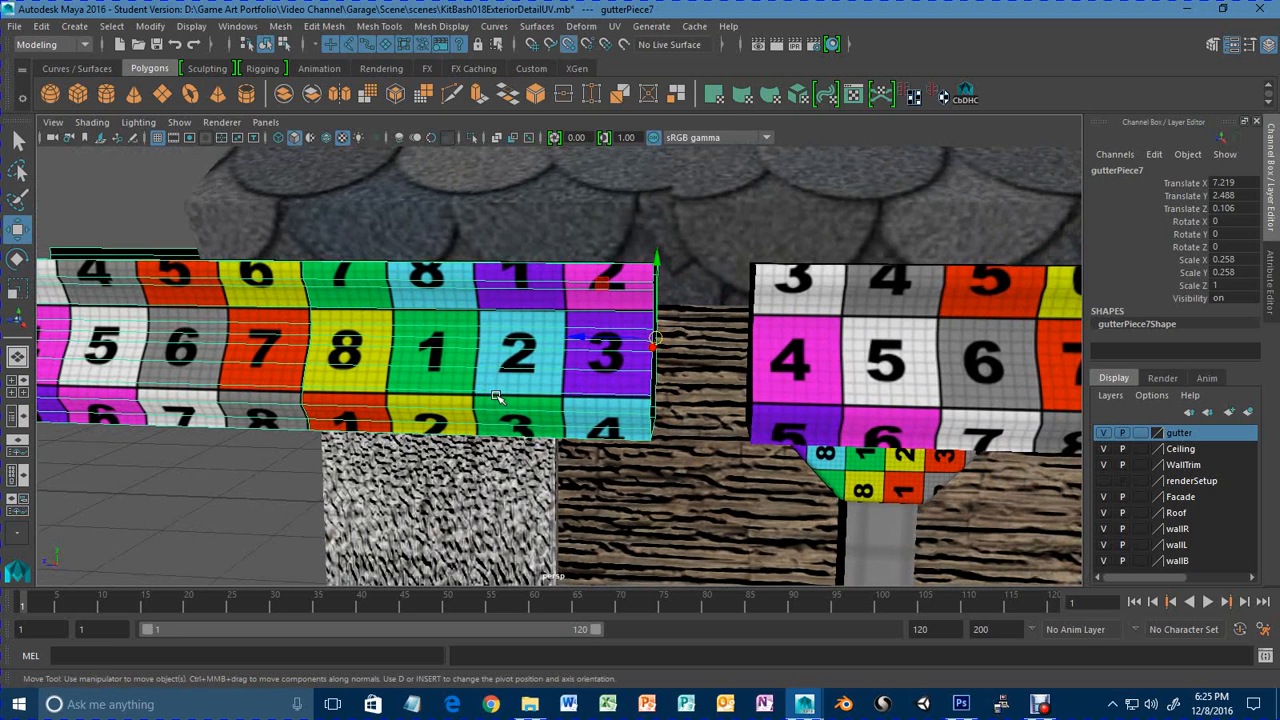
{"action": "left_click_drag", "start_coordinate": [583, 336], "coordinate": [745, 331]}
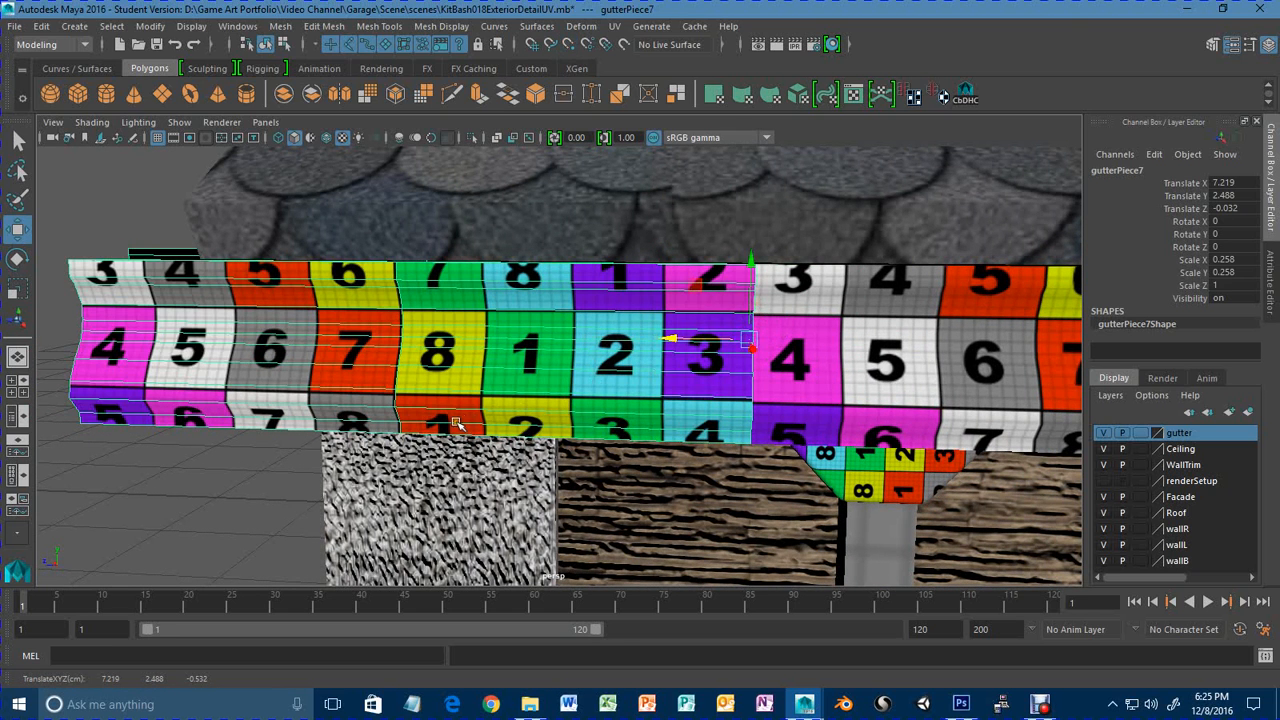
Use Multi-Cut to insert an edge loop through the new gutter piece near the roof's edge.
{"action": "left_click_drag", "start_coordinate": [452, 424], "coordinate": [422, 361], "text": "alt"}
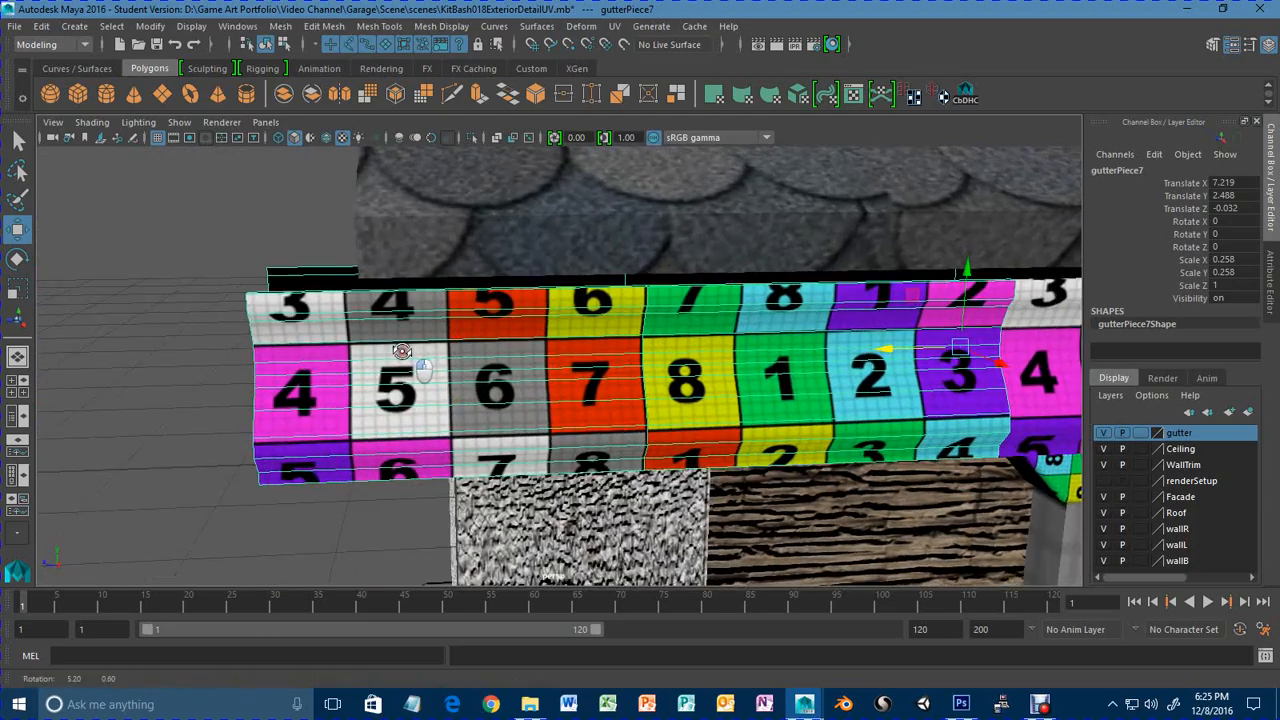
{"action": "middle_click_drag", "start_coordinate": [424, 355], "coordinate": [518, 332], "text": "alt"}
{"action": "key", "text": "space"}
{"action": "key", "text": "space"}
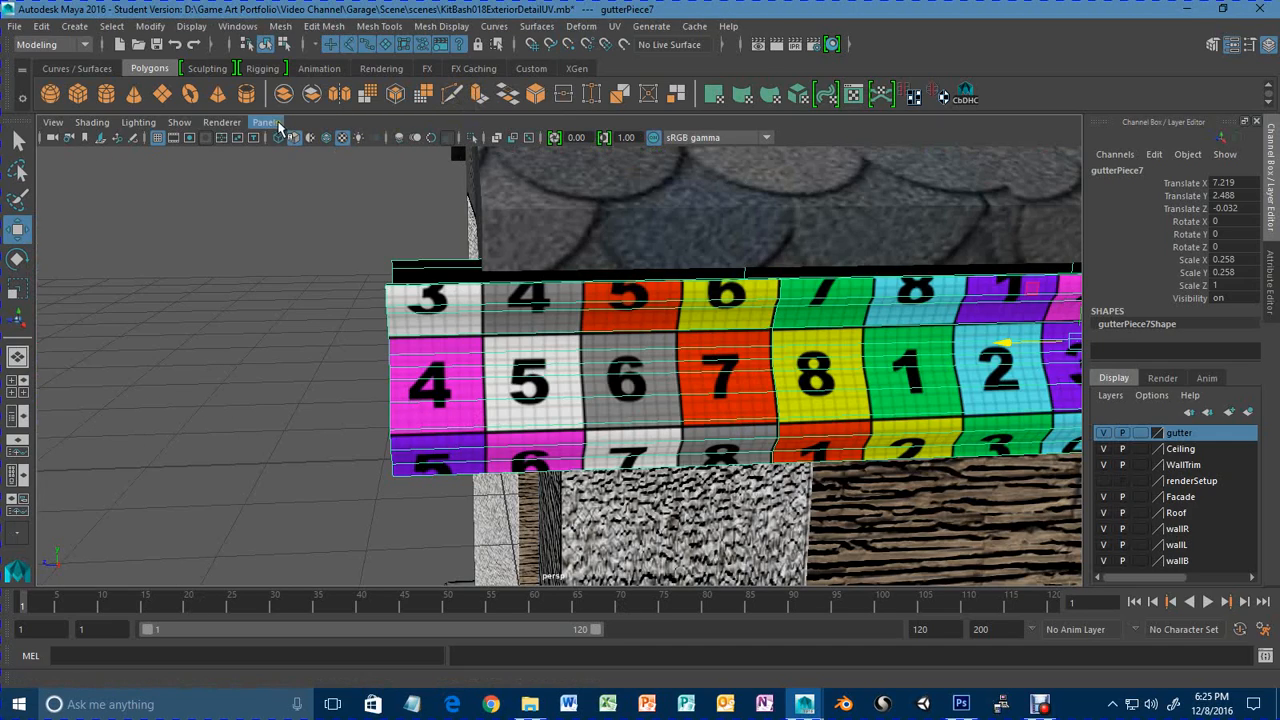
{"action": "left_click_drag", "start_coordinate": [470, 362], "coordinate": [460, 379], "text": "alt"}
{"action": "left_click", "coordinate": [452, 97]}
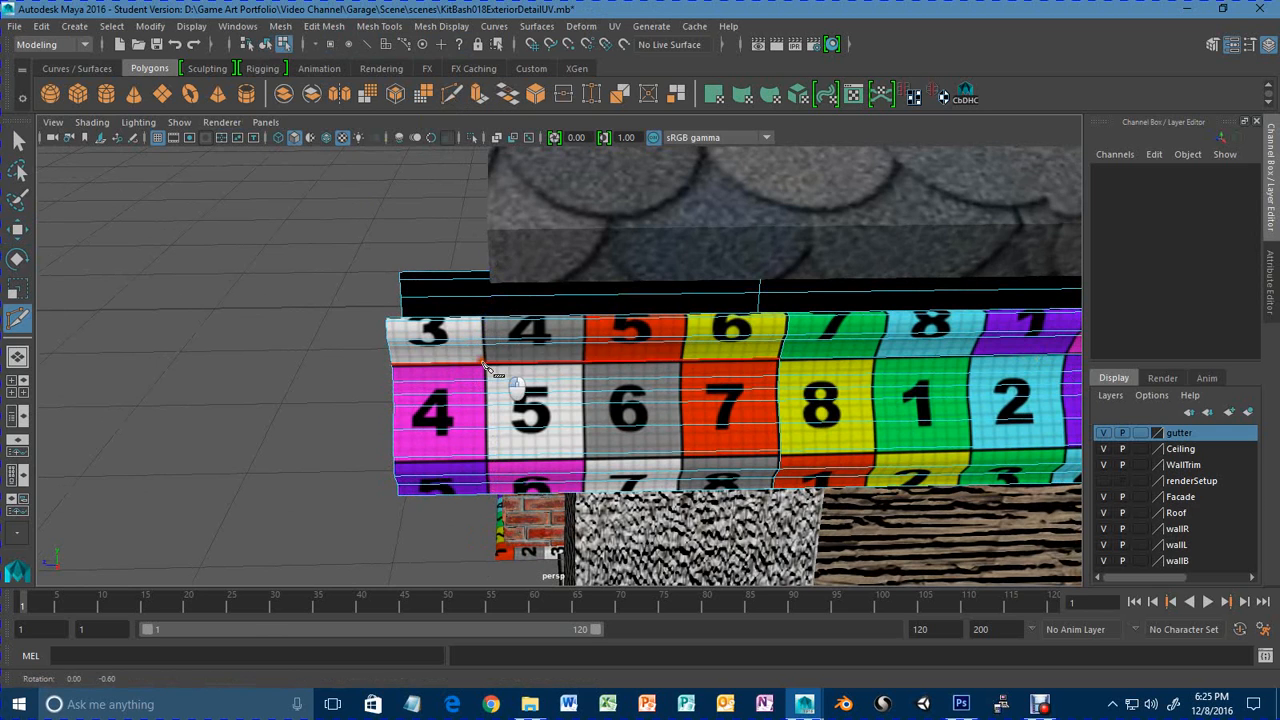
{"action": "mouse_move", "coordinate": [486, 357]}
{"action": "left_mouse_down", "text": "alt"}
{"action": "mouse_move", "coordinate": [500, 355]}
{"action": "mouse_move", "coordinate": [487, 343]}
{"action": "left_mouse_up", "text": "alt"}
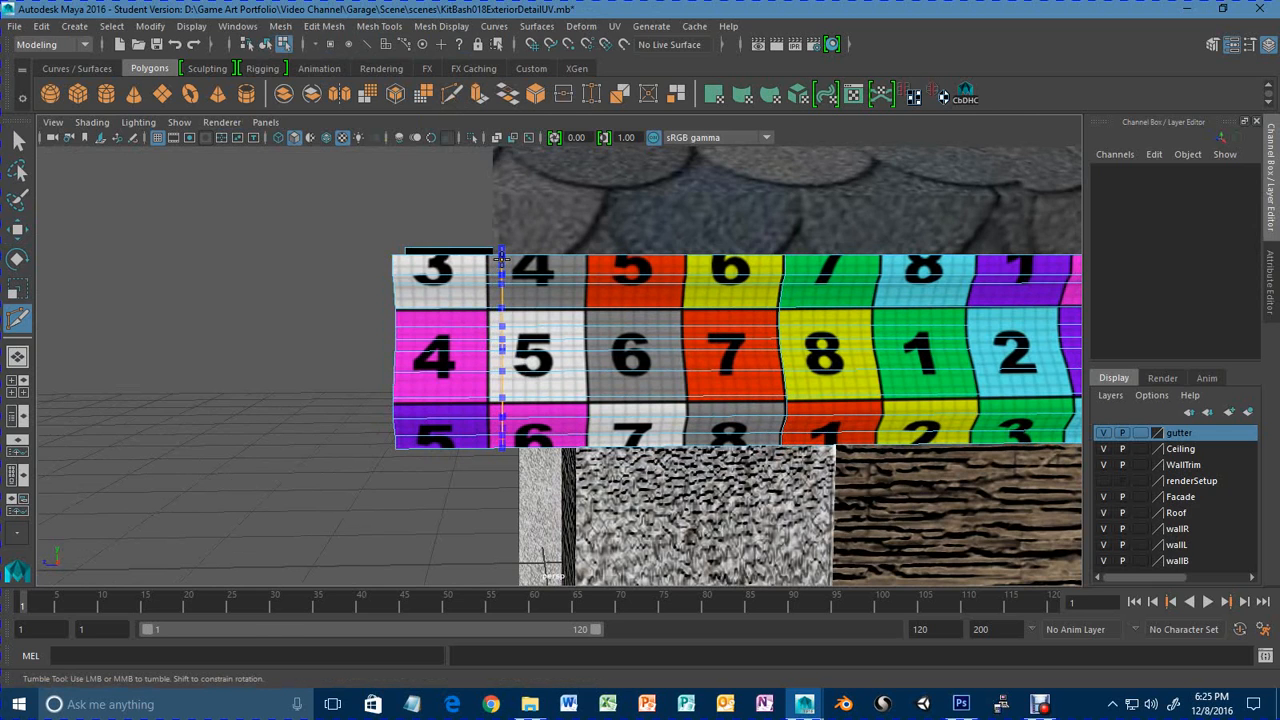
{"action": "left_click", "coordinate": [501, 258], "text": "ctrl"}
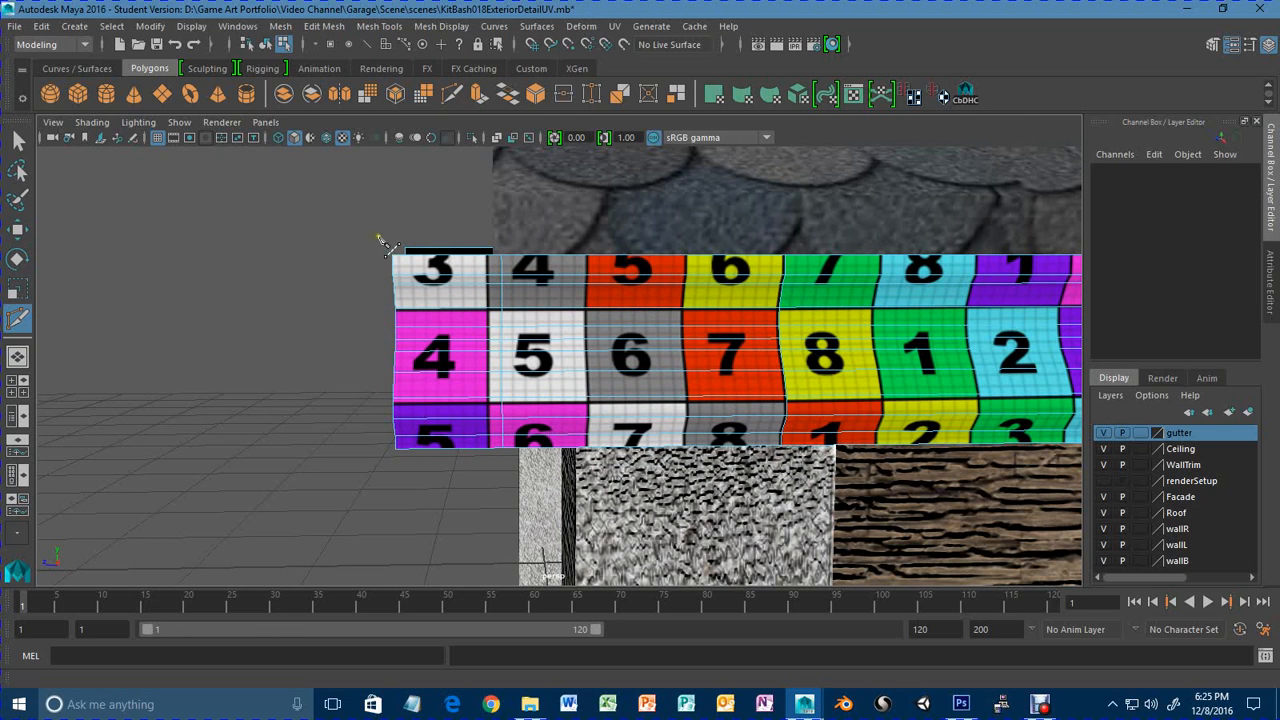
Select the new gutter piece's faces beyond the inserted edge loop and delete them.
{"action": "left_click", "coordinate": [17, 141]}
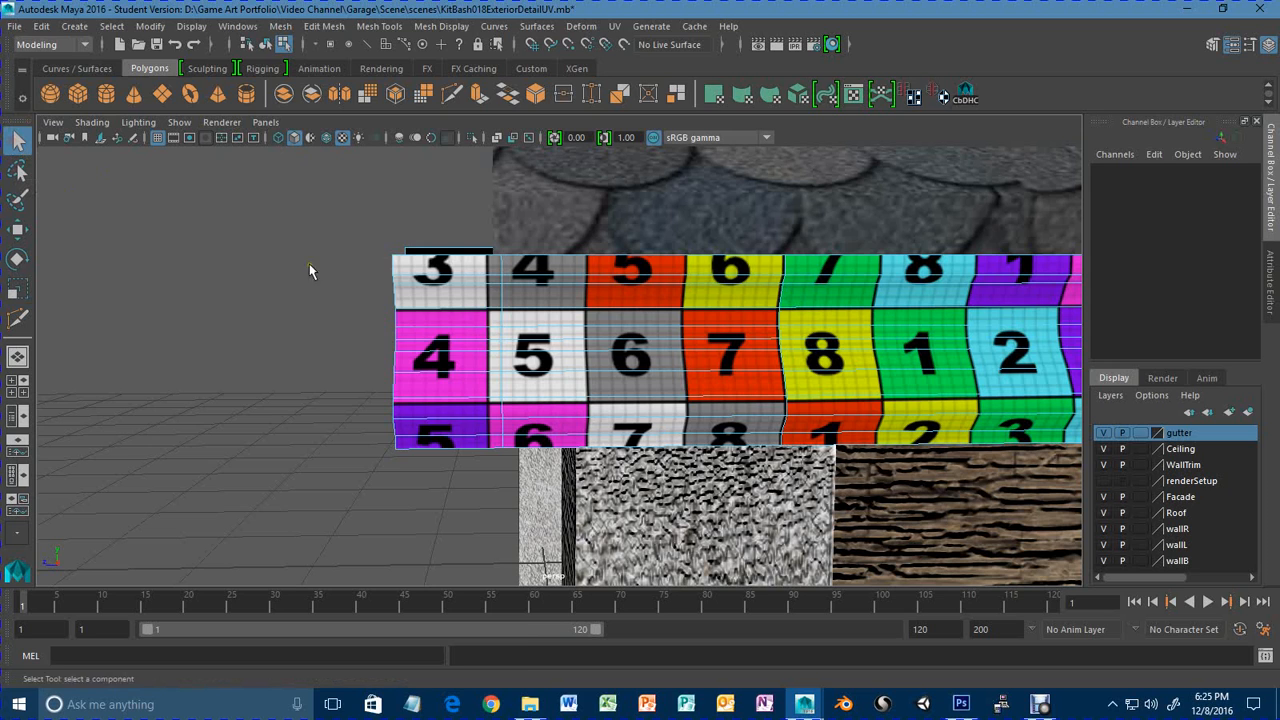
{"action": "right_click_drag", "start_coordinate": [453, 289], "coordinate": [531, 231]}
{"action": "left_click", "coordinate": [472, 290]}
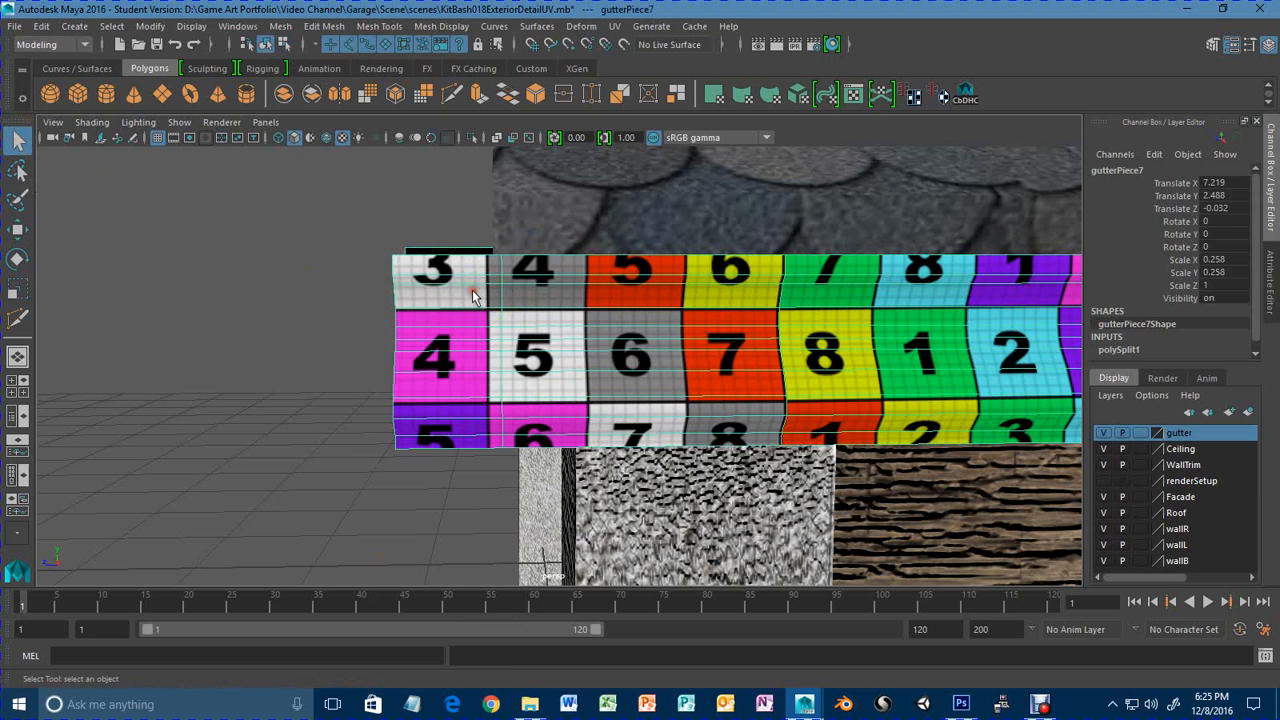
{"action": "right_click_drag", "start_coordinate": [471, 287], "coordinate": [468, 299]}
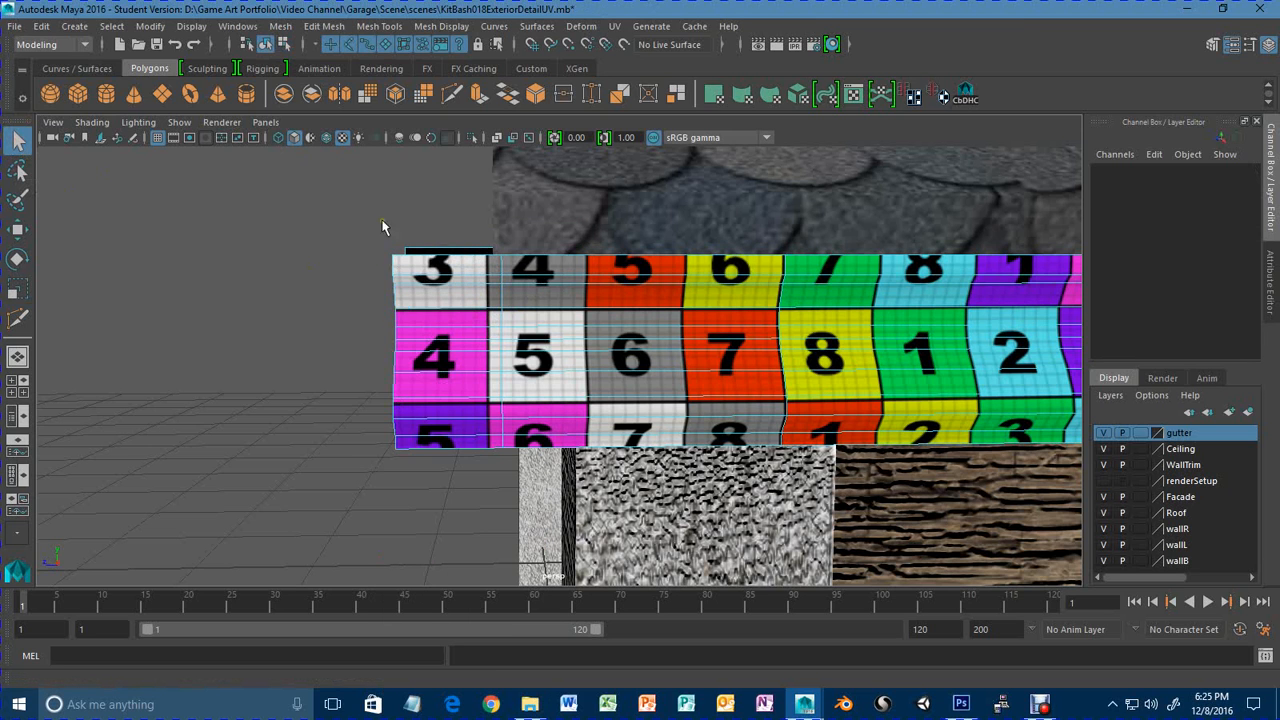
{"action": "left_click_drag", "start_coordinate": [447, 505], "coordinate": [450, 526]}
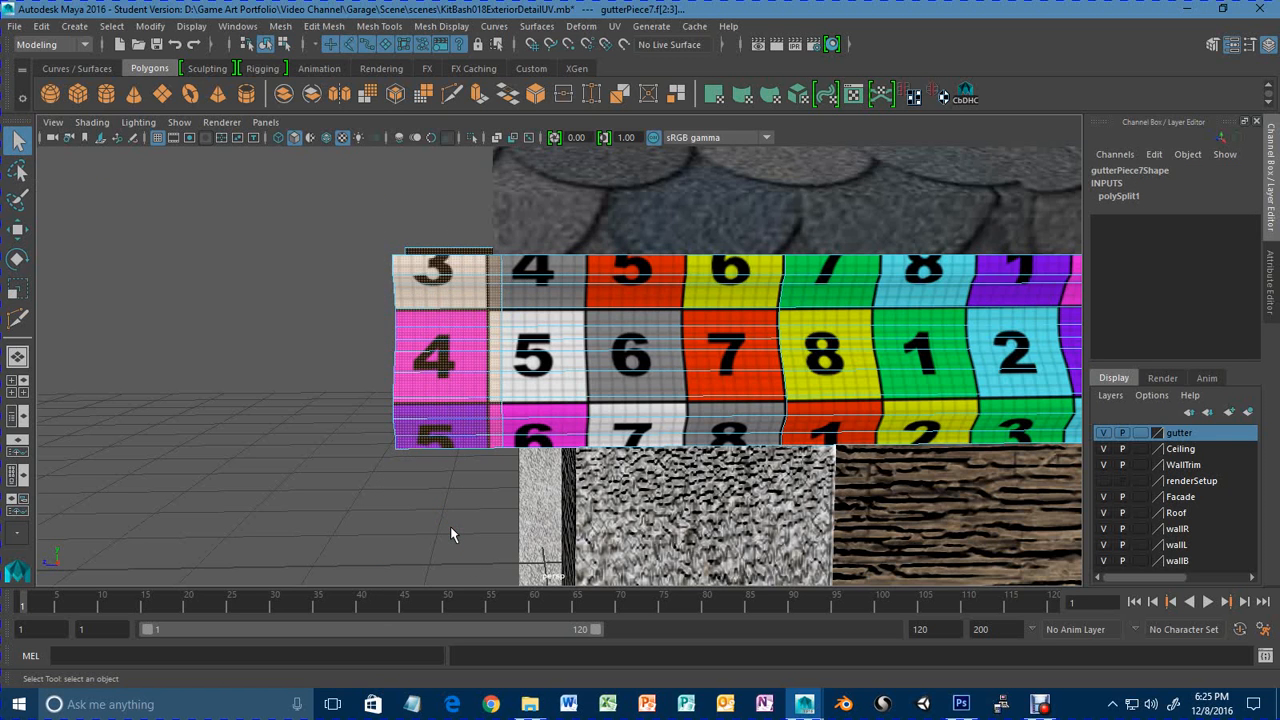
{"action": "key", "text": "Delete"}
Select the border edges around the open cut end of the new gutter piece.
{"action": "left_click_drag", "start_coordinate": [391, 446], "coordinate": [560, 441], "text": "alt"}
{"action": "right_click_drag", "start_coordinate": [560, 441], "coordinate": [741, 434], "text": "alt"}
{"action": "left_click_drag", "start_coordinate": [741, 434], "coordinate": [675, 471], "text": "alt"}
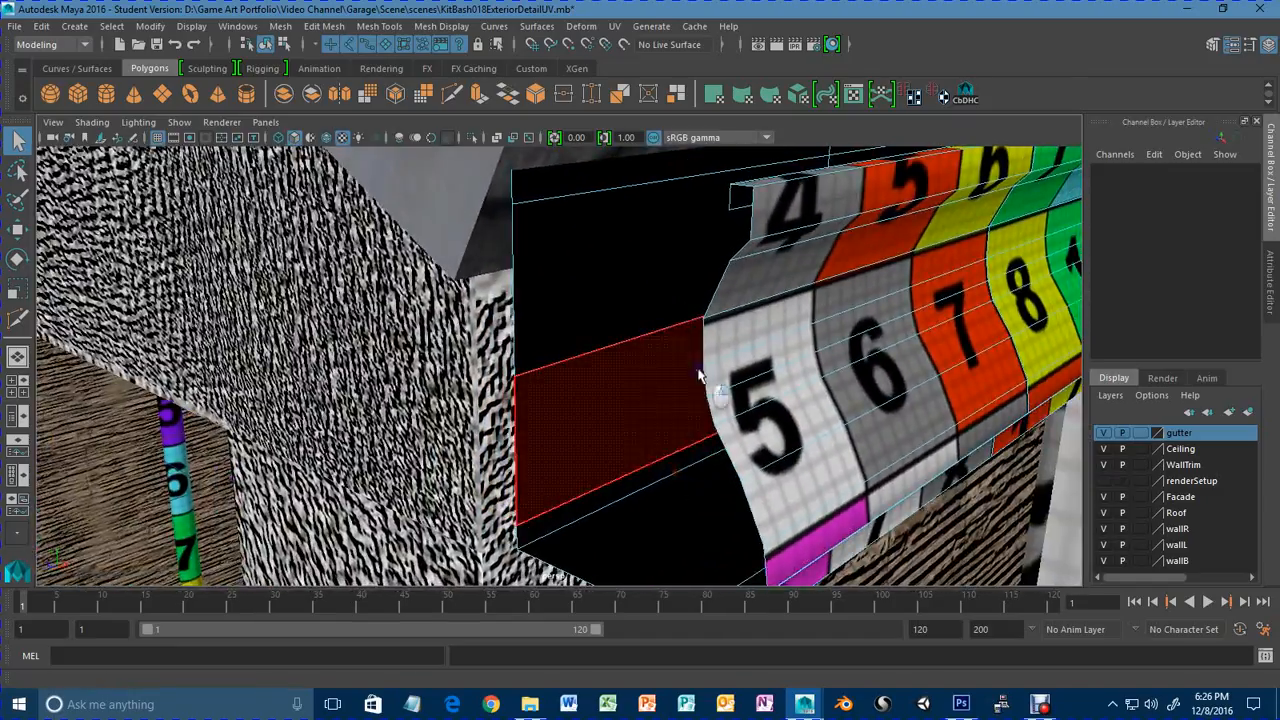
{"action": "right_click_drag", "start_coordinate": [694, 250], "coordinate": [566, 250]}
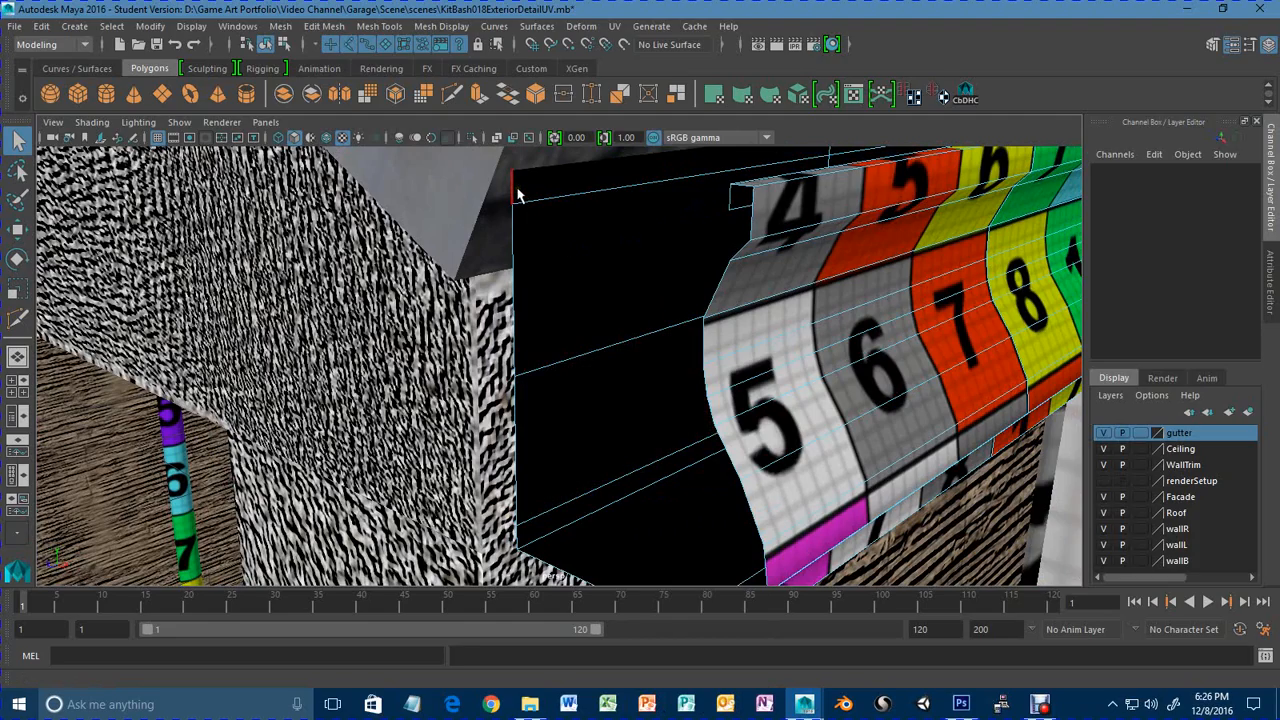
{"action": "left_click_drag", "start_coordinate": [685, 410], "coordinate": [618, 500], "text": "alt"}
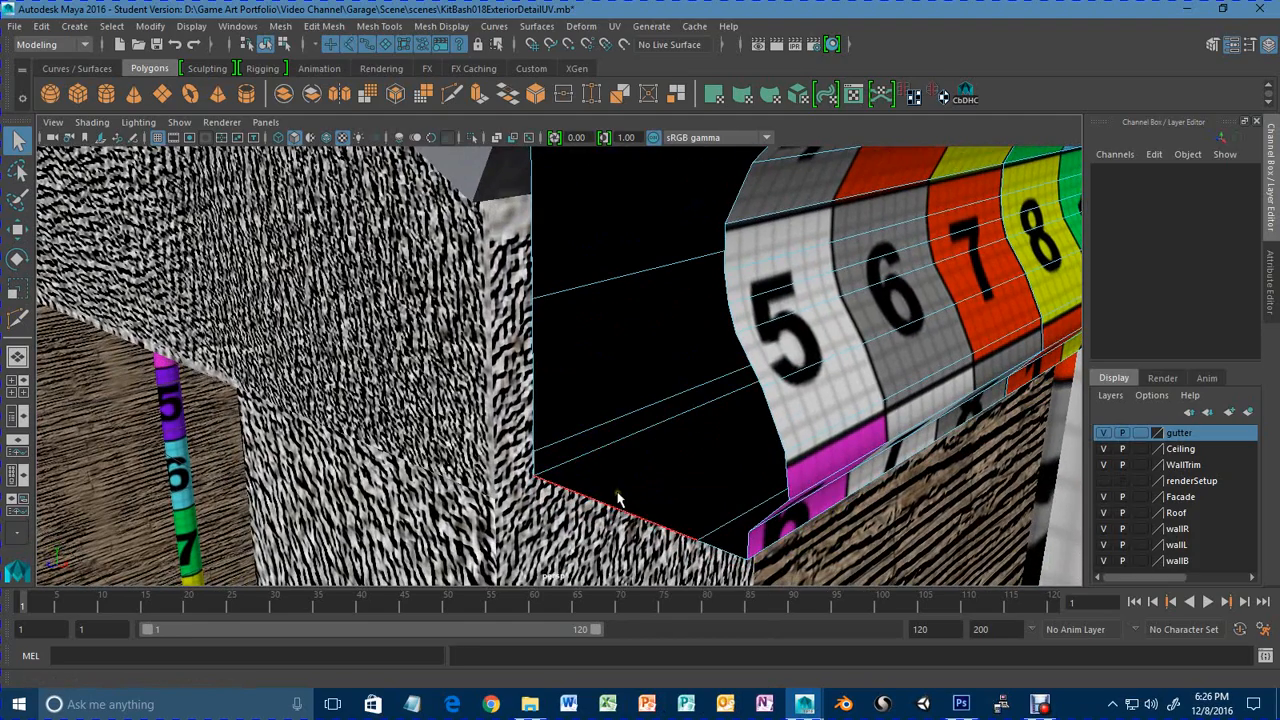
{"action": "left_click", "coordinate": [623, 512]}
{"action": "middle_click_drag", "start_coordinate": [628, 462], "coordinate": [627, 491], "text": "alt"}
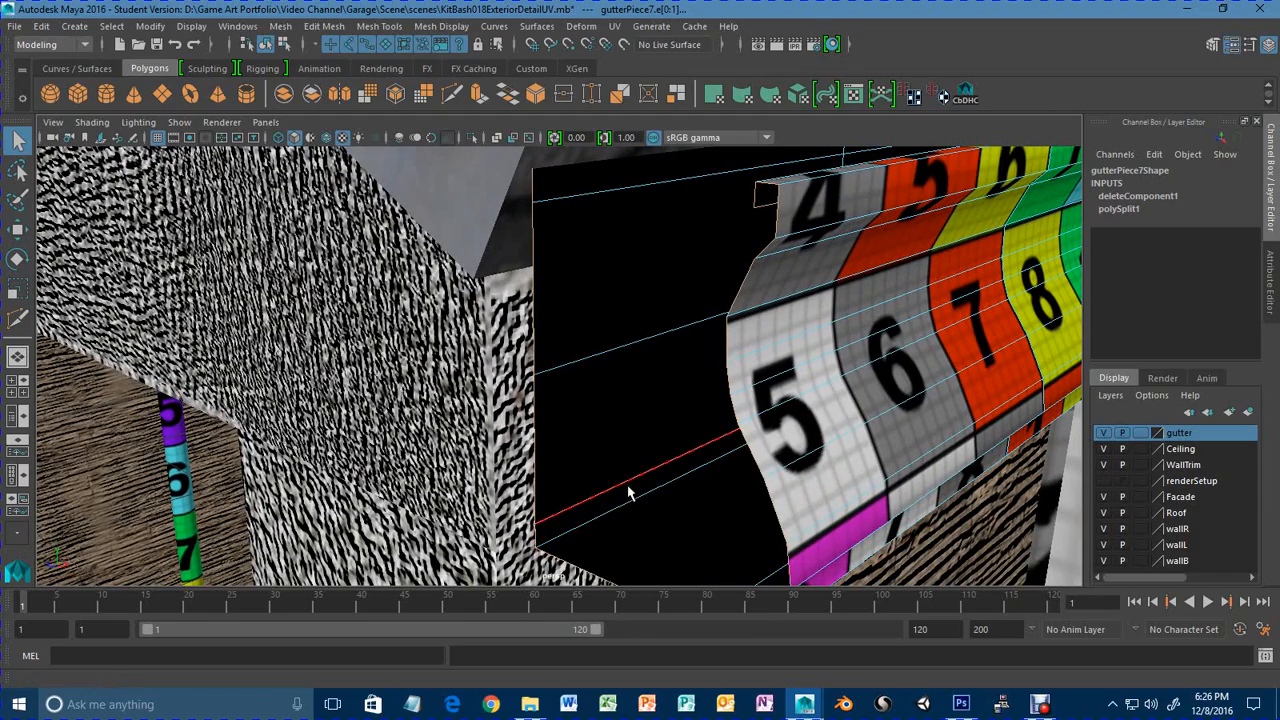
{"action": "right_click_drag", "start_coordinate": [627, 491], "coordinate": [797, 440], "text": "alt"}
{"action": "left_click_drag", "start_coordinate": [797, 440], "coordinate": [700, 380], "text": "alt"}
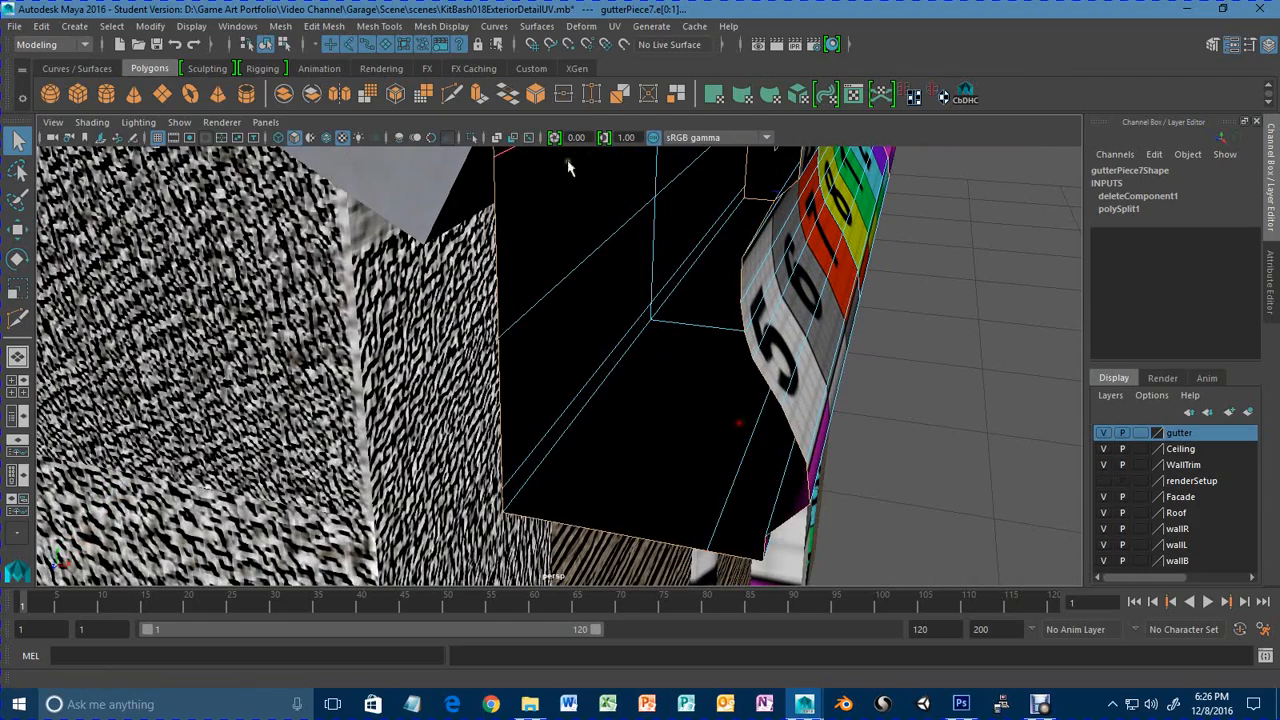
Try extruding the open end's border edges and scaling them, and undo the extrusion.
{"action": "left_click", "coordinate": [481, 100]}
{"action": "key", "text": "r"}
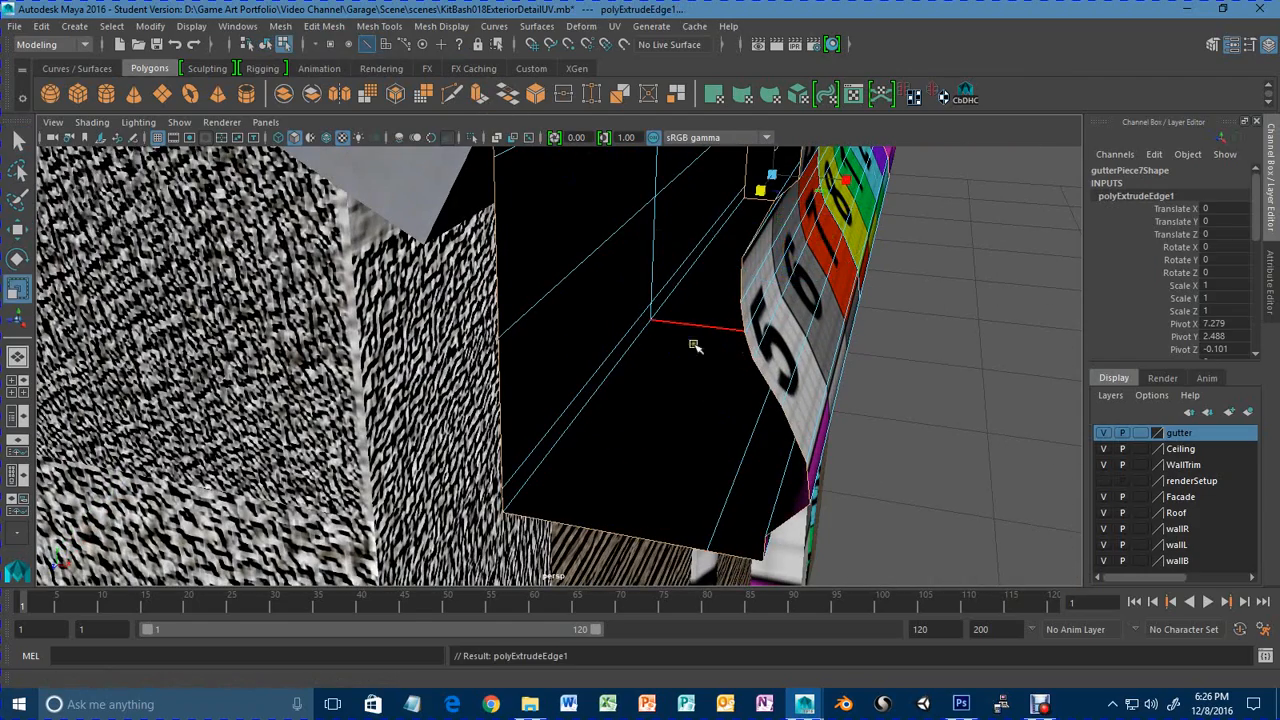
{"action": "left_click_drag", "start_coordinate": [776, 177], "coordinate": [671, 202]}
{"action": "right_click_drag", "start_coordinate": [714, 338], "coordinate": [698, 345], "text": "alt"}
{"action": "left_click_drag", "start_coordinate": [698, 345], "coordinate": [640, 450], "text": "alt"}
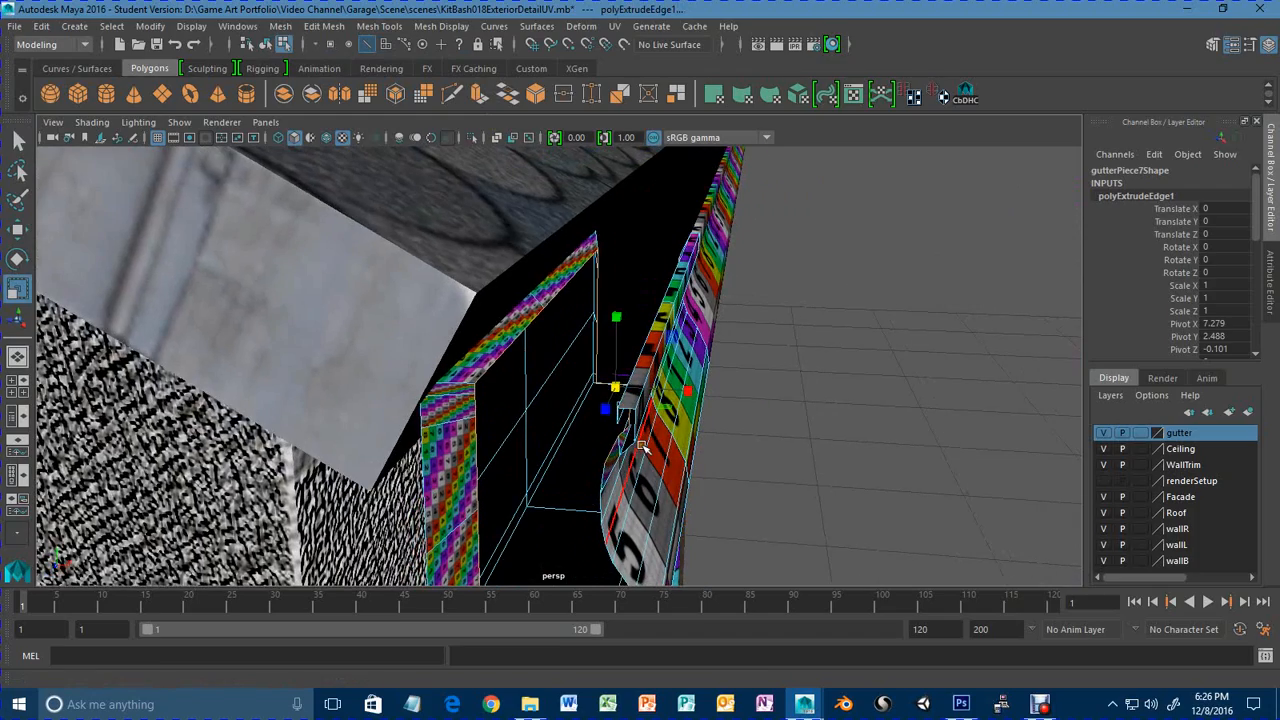
{"action": "key", "text": "ctrl+z"}
{"action": "key", "text": "ctrl+z"}
{"action": "key", "text": "ctrl+z"}
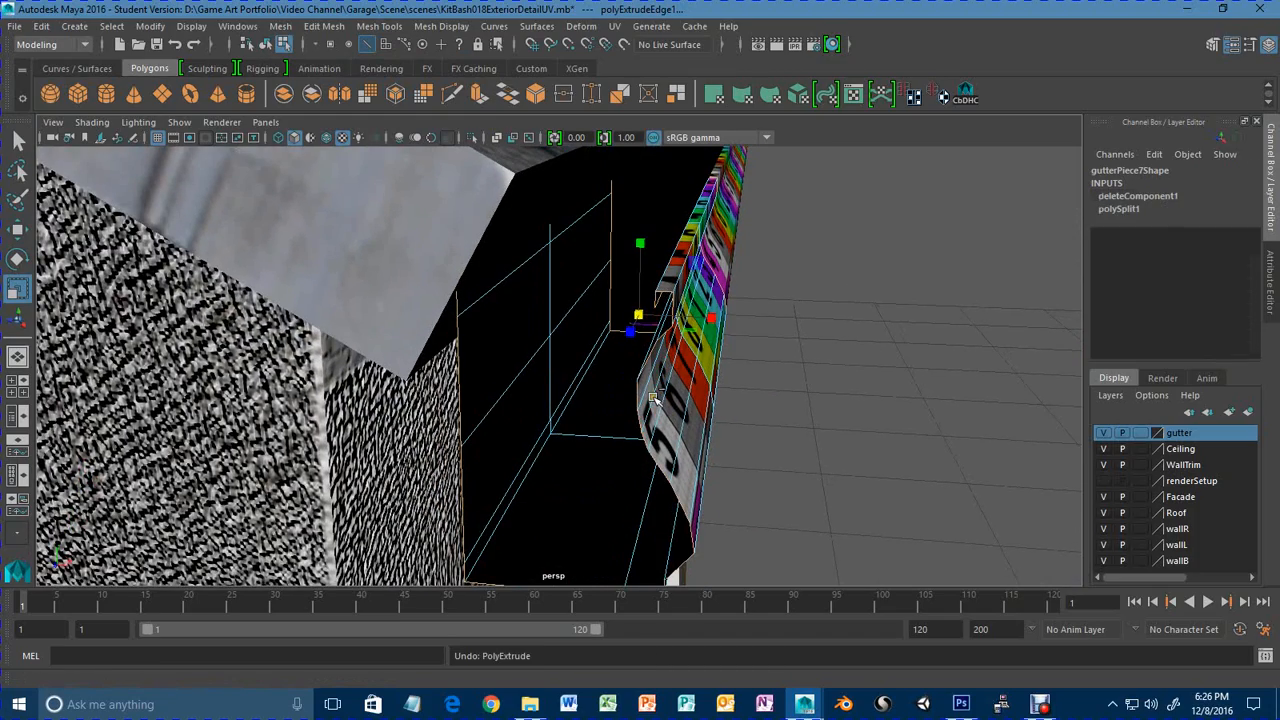
Return the gutter piece to object mode and reselect its open end's border edges in edge mode.
{"action": "left_click_drag", "start_coordinate": [534, 503], "coordinate": [490, 348], "text": "alt"}
{"action": "right_click_drag", "start_coordinate": [486, 259], "coordinate": [533, 216]}
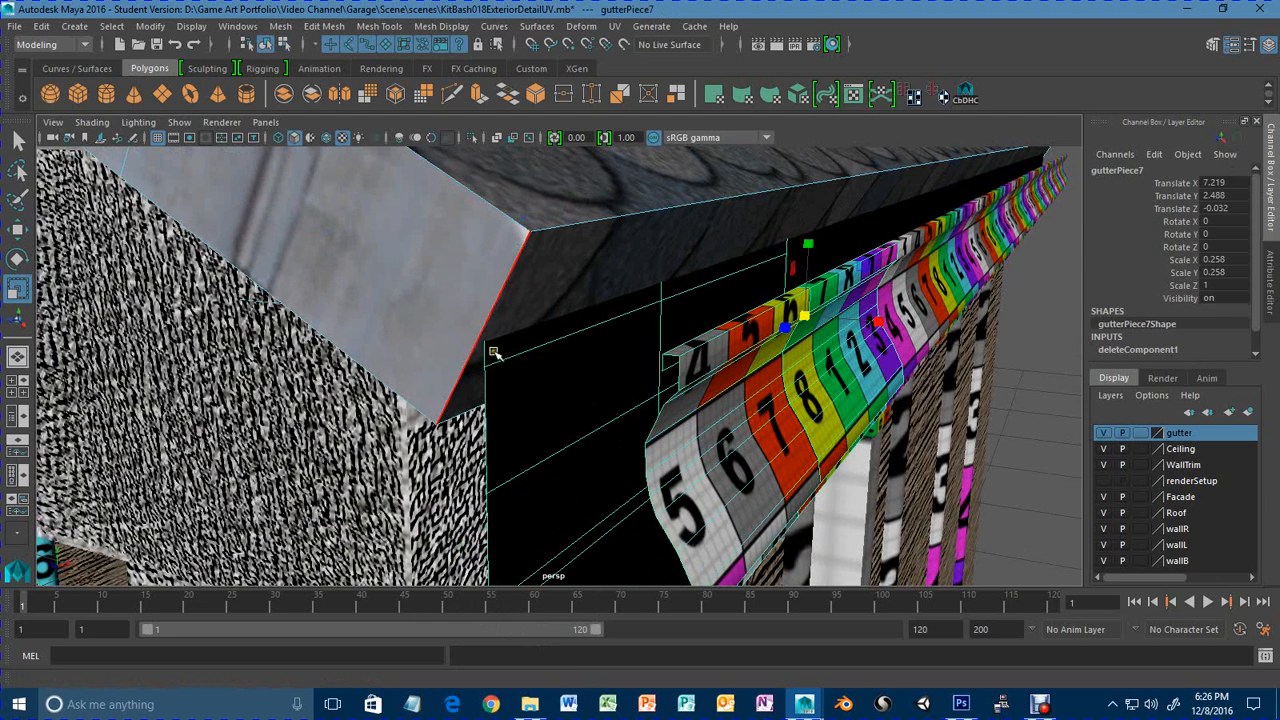
{"action": "right_click_drag", "start_coordinate": [500, 371], "coordinate": [566, 238]}
{"action": "left_click", "coordinate": [577, 462]}
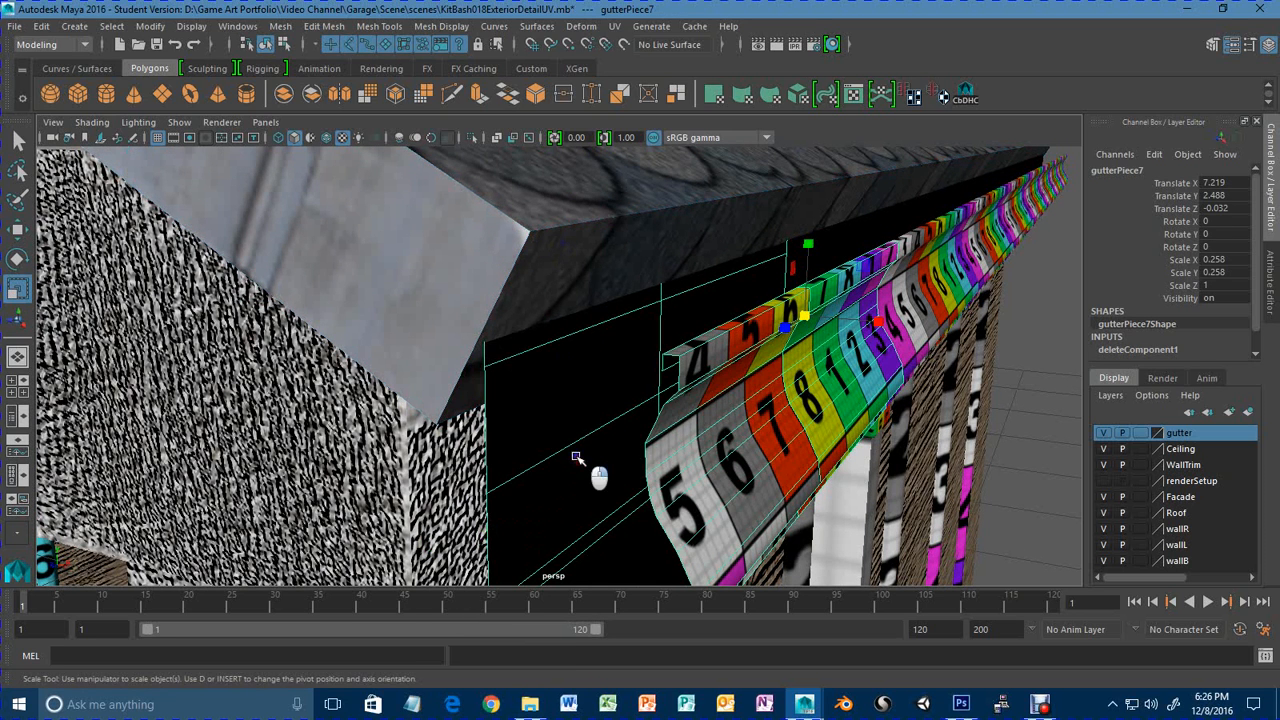
{"action": "right_click_drag", "start_coordinate": [576, 457], "coordinate": [577, 219]}
{"action": "left_click", "coordinate": [486, 360]}
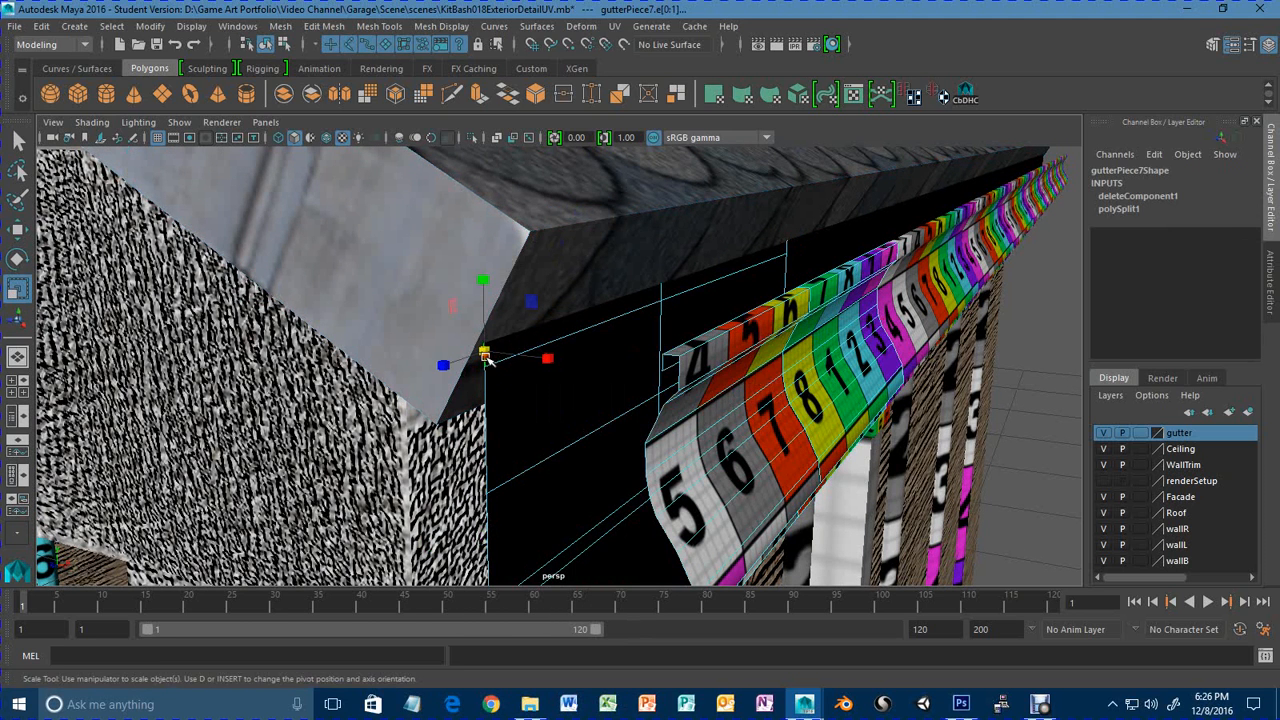
Complete the selection of the vertical border edges along the wall side of the gutter piece's open end.
{"action": "left_click", "coordinate": [488, 420], "text": "shift"}
{"action": "middle_click_drag", "start_coordinate": [531, 505], "coordinate": [531, 401], "text": "alt"}
{"action": "left_click_drag", "start_coordinate": [531, 401], "coordinate": [515, 345], "text": "alt"}
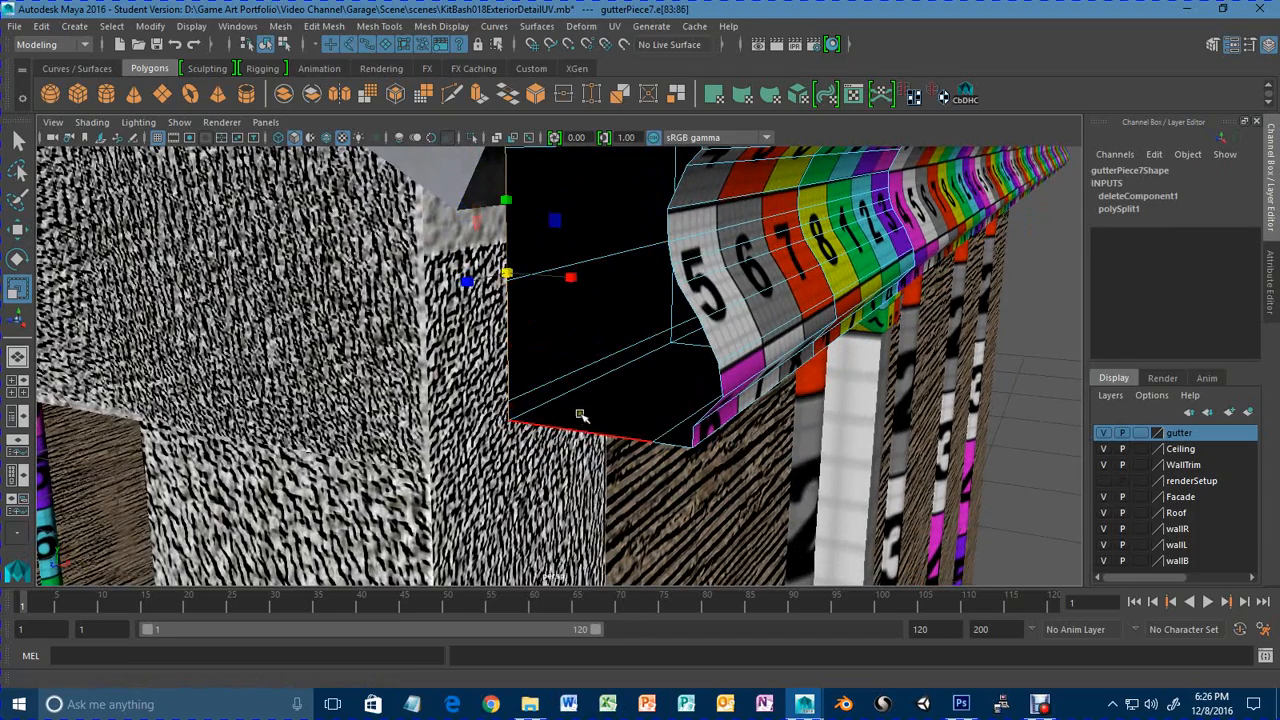
{"action": "left_click_drag", "start_coordinate": [583, 417], "coordinate": [637, 313], "text": "alt"}
{"action": "middle_click_drag", "start_coordinate": [620, 267], "coordinate": [593, 385], "text": "alt"}
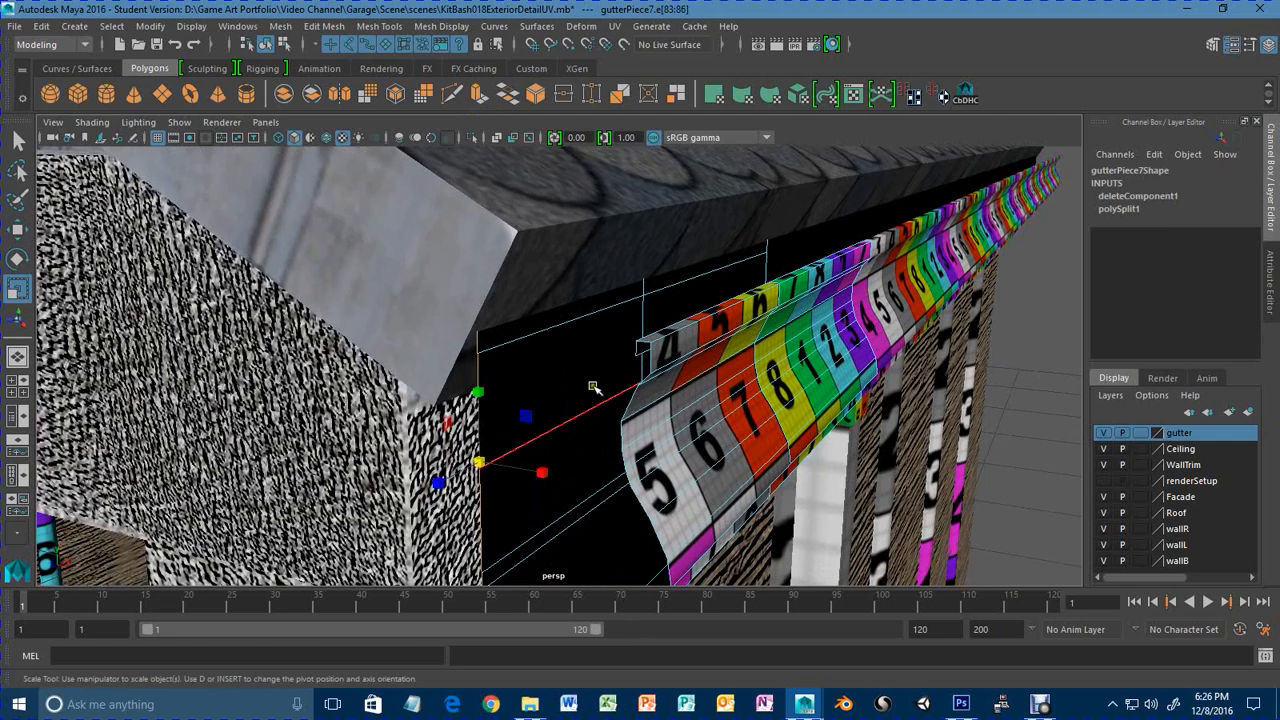
Extrude the selected wall-side border edges across the gutter's open end, with a local Z translation of about -0.147.
{"action": "left_click", "coordinate": [478, 93]}
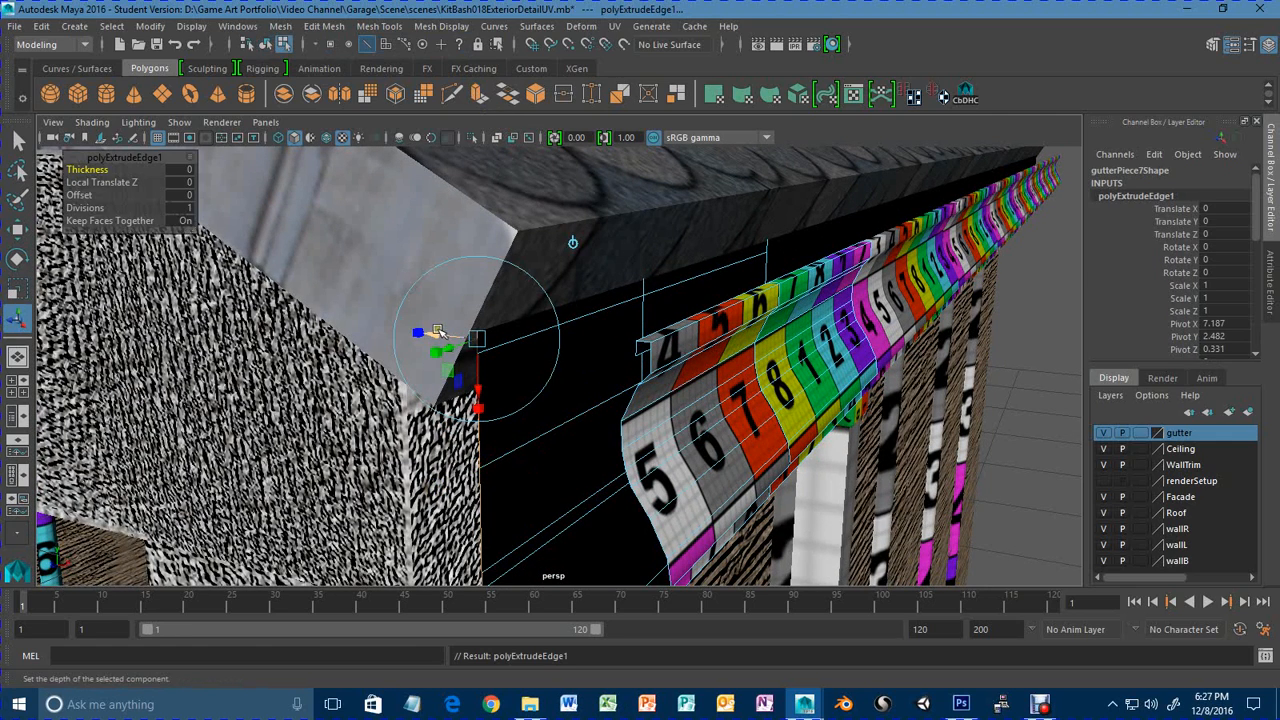
{"action": "left_click_drag", "start_coordinate": [437, 331], "coordinate": [587, 347]}
{"action": "right_click_drag", "start_coordinate": [600, 415], "coordinate": [960, 424], "text": "alt"}
{"action": "middle_click_drag", "start_coordinate": [830, 445], "coordinate": [697, 415], "text": "alt"}
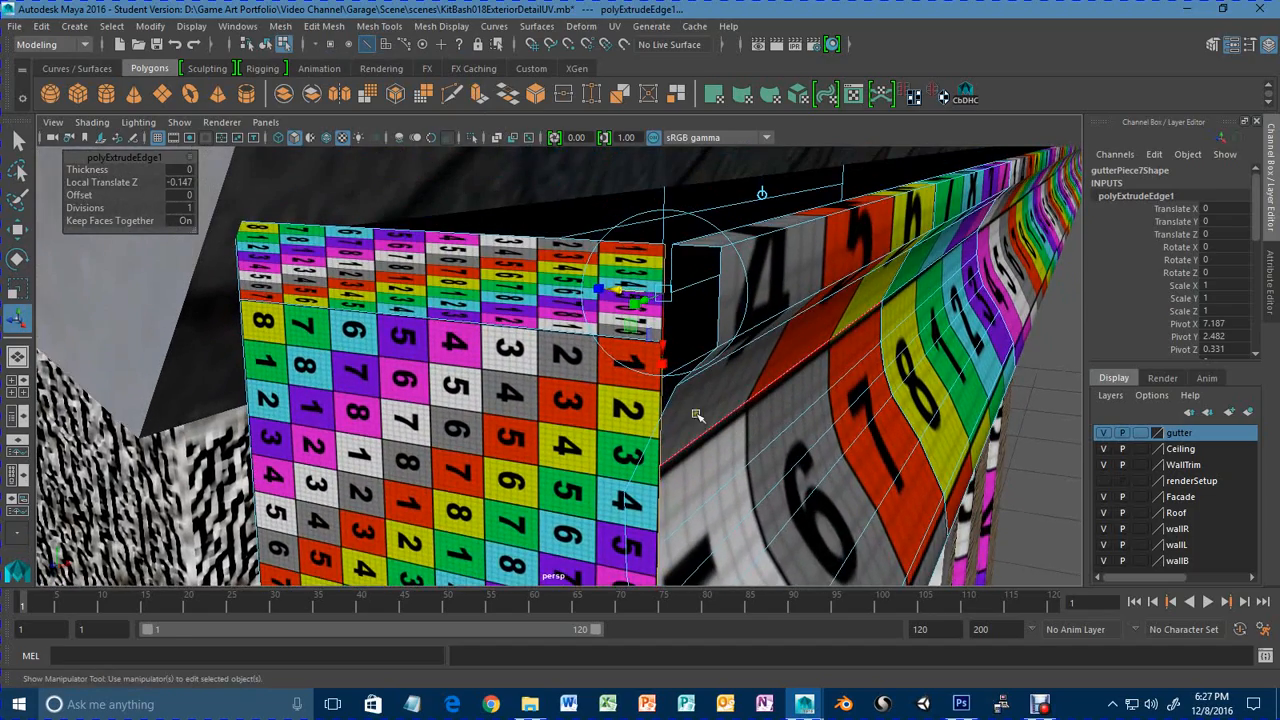
{"action": "mouse_move", "coordinate": [697, 415]}
{"action": "left_mouse_down", "text": "alt"}
{"action": "mouse_move", "coordinate": [662, 408]}
{"action": "mouse_move", "coordinate": [667, 418]}
{"action": "mouse_move", "coordinate": [714, 405]}
{"action": "left_mouse_up", "text": "alt"}
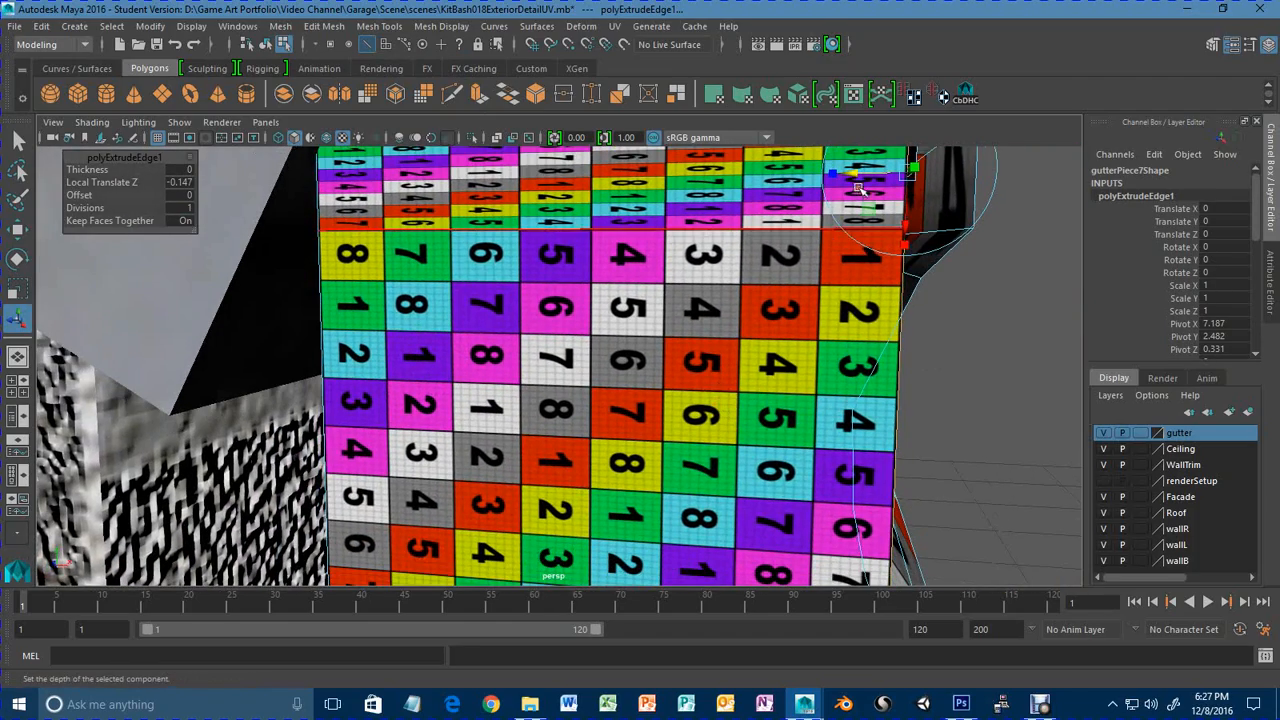
{"action": "left_click_drag", "start_coordinate": [760, 183], "coordinate": [760, 183]}
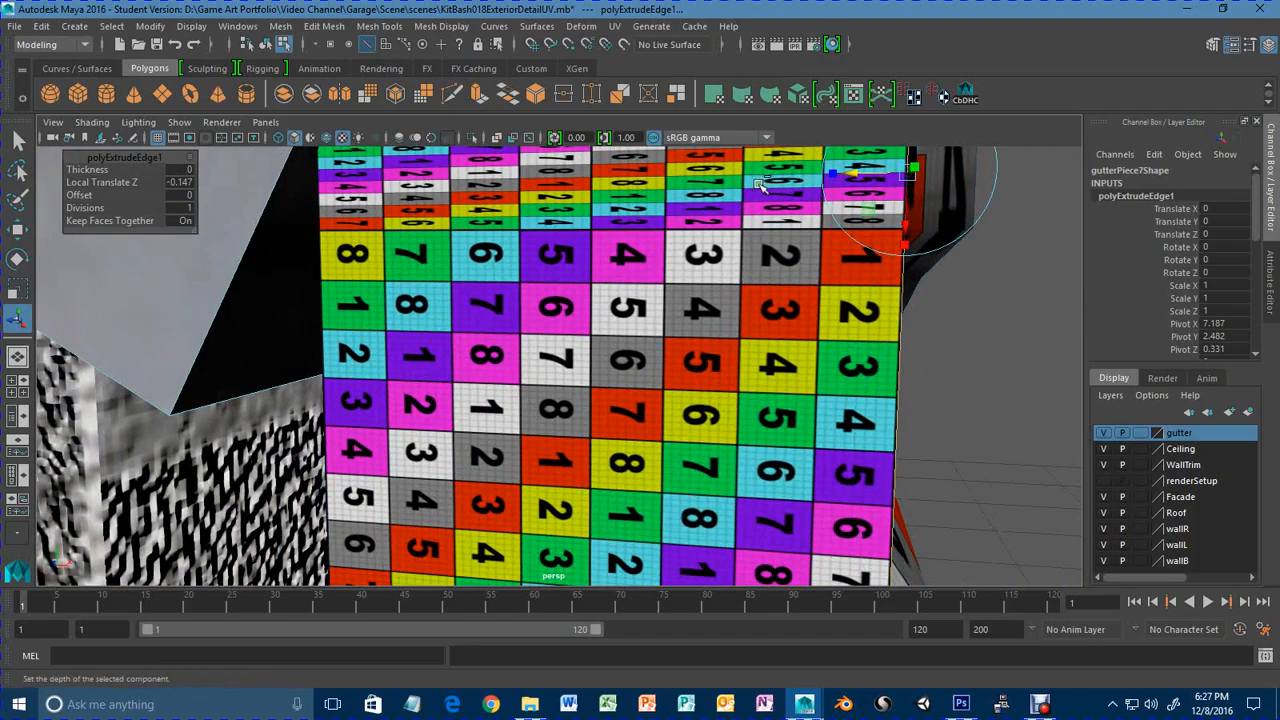
{"action": "scroll", "coordinate": [818, 388], "scroll_direction": "down", "scroll_amount": 5}
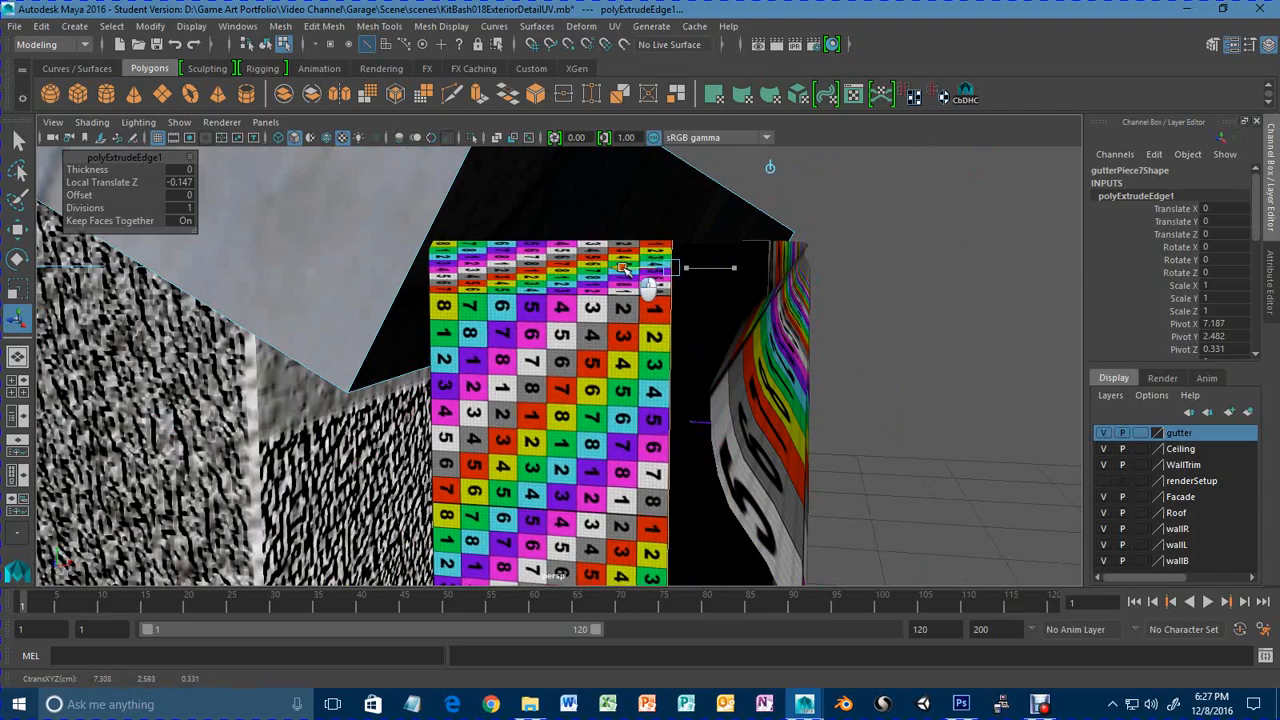
{"action": "scroll", "coordinate": [750, 430], "scroll_direction": "up", "scroll_amount": 5}
{"action": "middle_click_drag", "start_coordinate": [762, 410], "coordinate": [627, 372], "text": "alt"}
{"action": "left_click_drag", "start_coordinate": [627, 372], "coordinate": [661, 322], "text": "alt"}
Target-weld the extruded face's lower outer corner vertex to the neighbouring vertex on the gutter's bottom edge.
{"action": "right_click_drag", "start_coordinate": [660, 261], "coordinate": [725, 202]}
{"action": "left_click", "coordinate": [668, 366]}
{"action": "mouse_move", "coordinate": [668, 370]}
{"action": "left_mouse_down", "text": "alt"}
{"action": "mouse_move", "coordinate": [594, 355]}
{"action": "mouse_move", "coordinate": [641, 363]}
{"action": "mouse_move", "coordinate": [675, 350]}
{"action": "mouse_move", "coordinate": [623, 374]}
{"action": "mouse_move", "coordinate": [684, 356]}
{"action": "left_mouse_up", "text": "alt"}
{"action": "middle_click_drag", "start_coordinate": [684, 356], "coordinate": [651, 325], "text": "alt"}
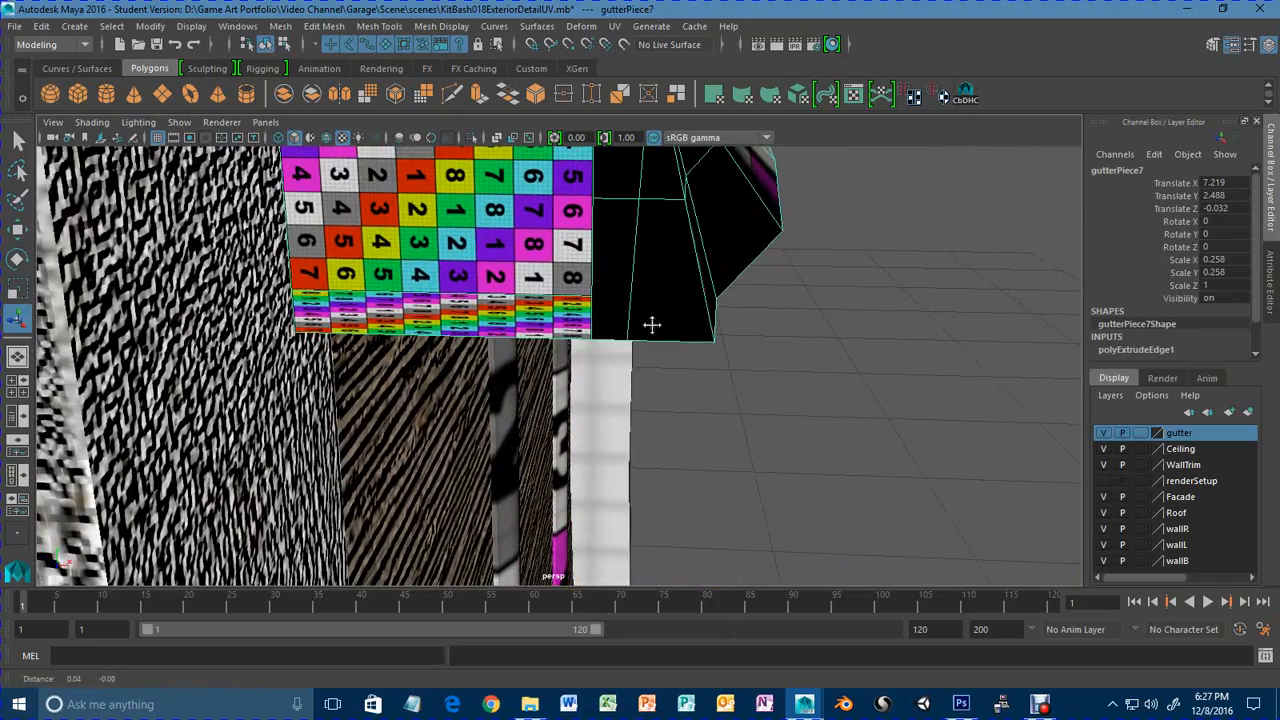
{"action": "left_click_drag", "start_coordinate": [601, 357], "coordinate": [494, 412], "text": "alt"}
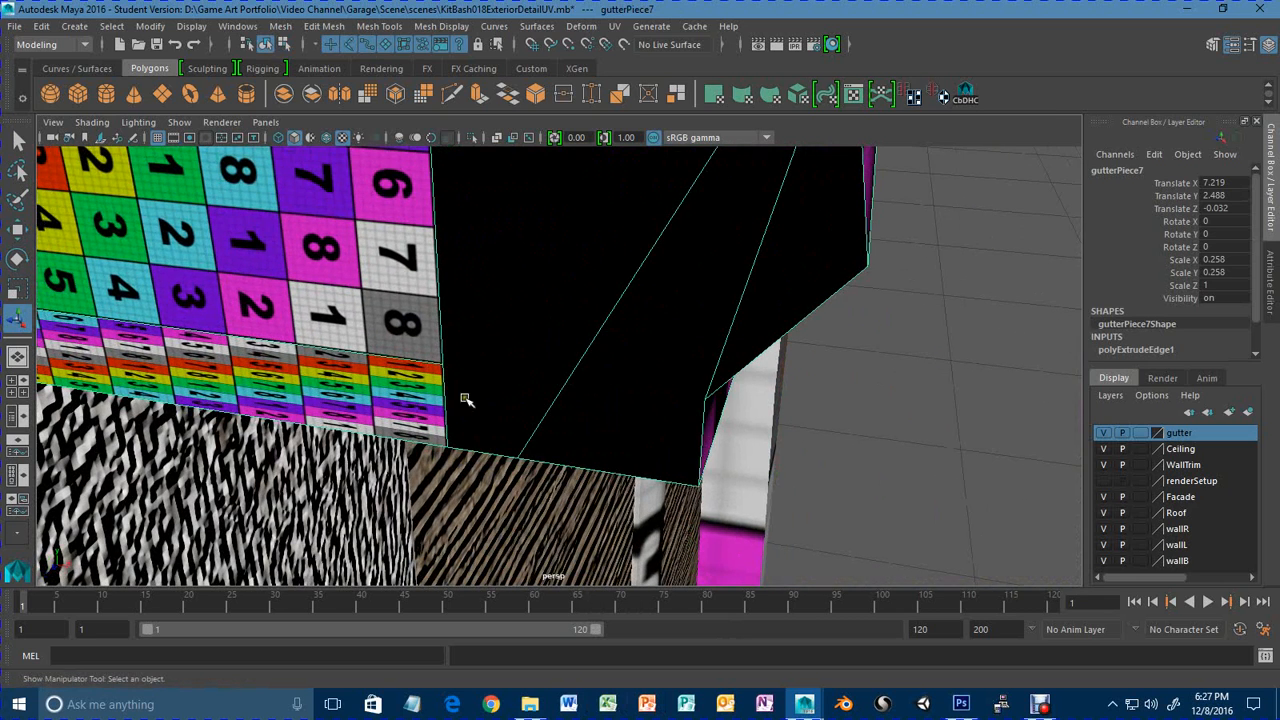
{"action": "left_click", "coordinate": [592, 91]}
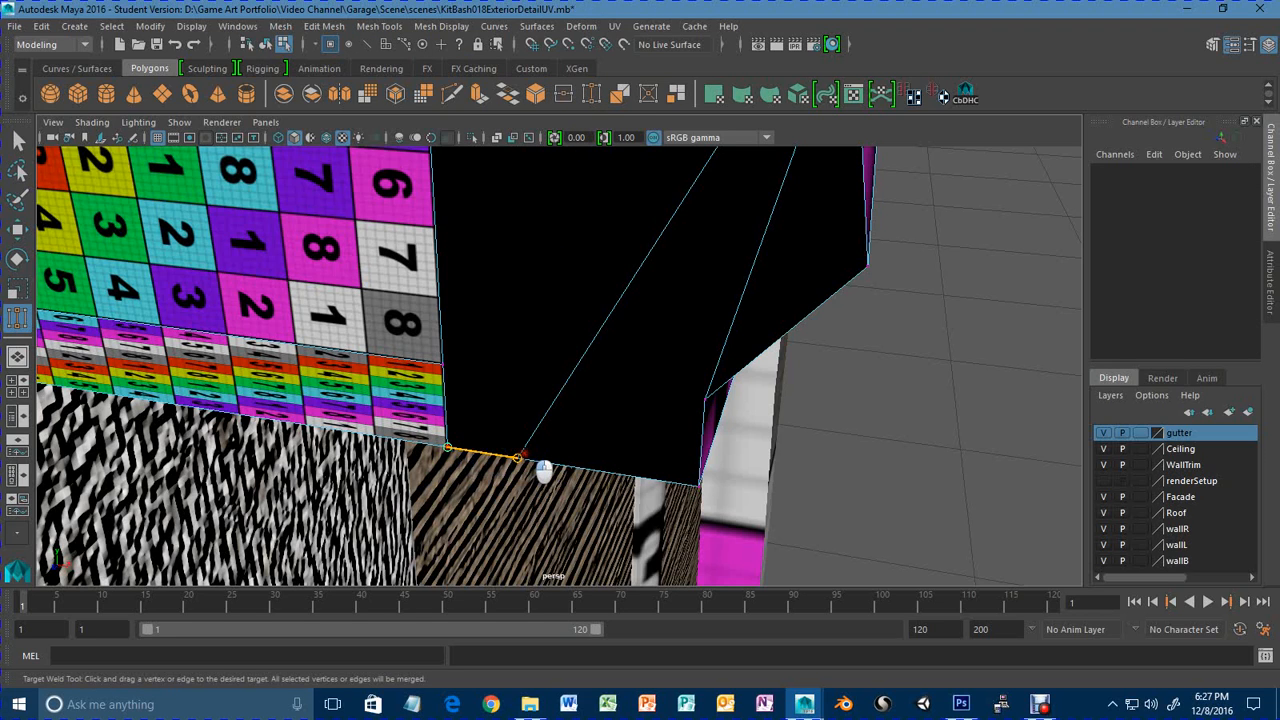
{"action": "left_click_drag", "start_coordinate": [543, 470], "coordinate": [540, 468]}
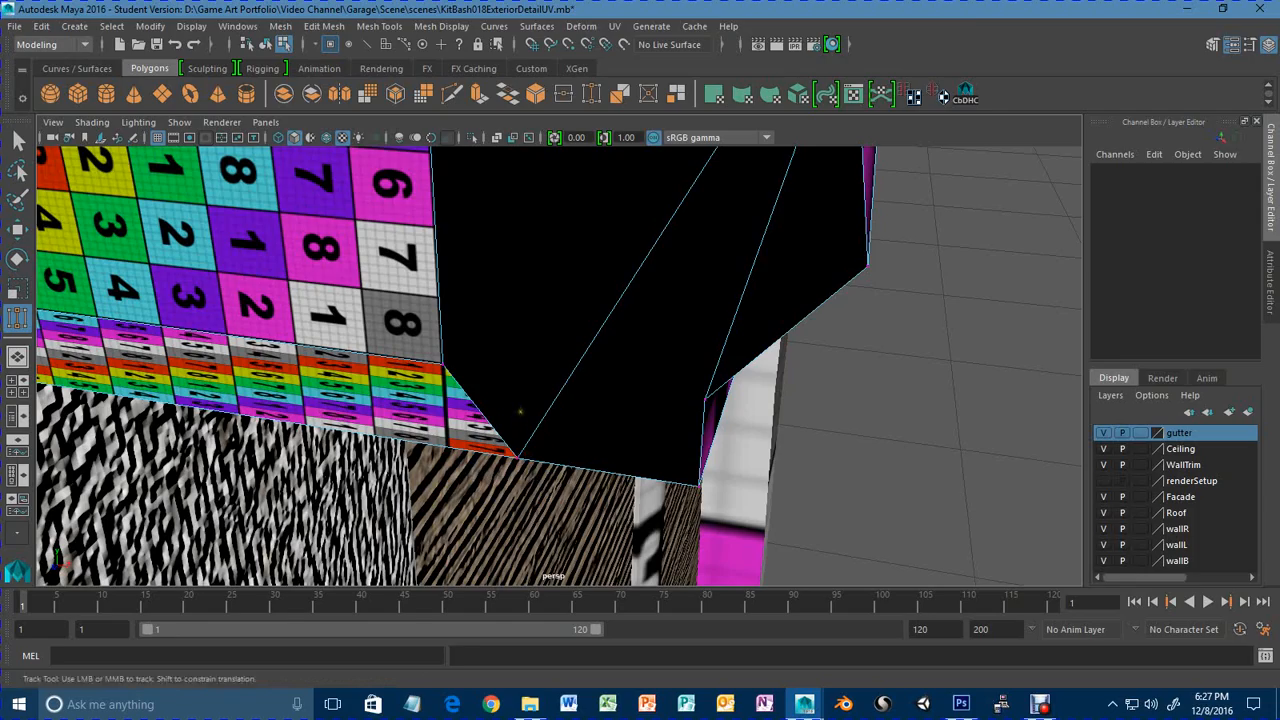
Select the extruded face's remaining outer vertices and move them along X in line with the welded bottom corner, leaving vertex mode.
{"action": "left_click_drag", "start_coordinate": [520, 411], "coordinate": [558, 427], "text": "alt"}
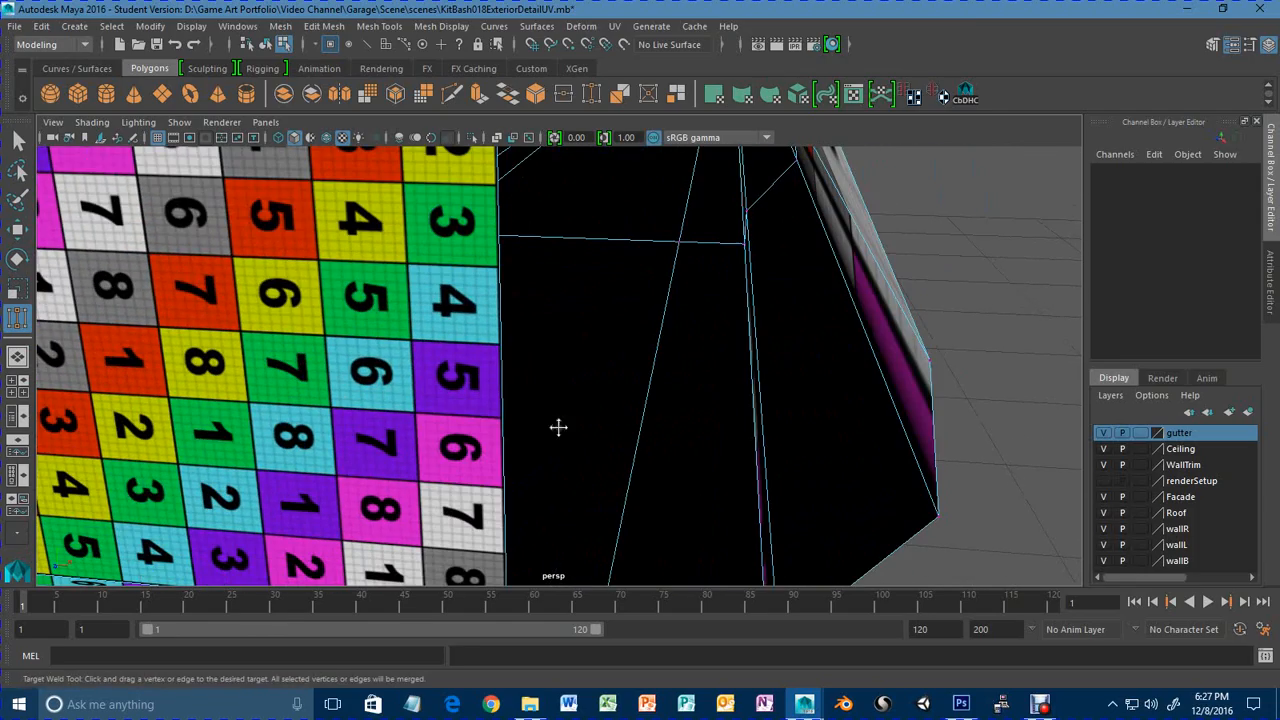
{"action": "scroll", "coordinate": [414, 371], "scroll_direction": "down", "scroll_amount": 6}
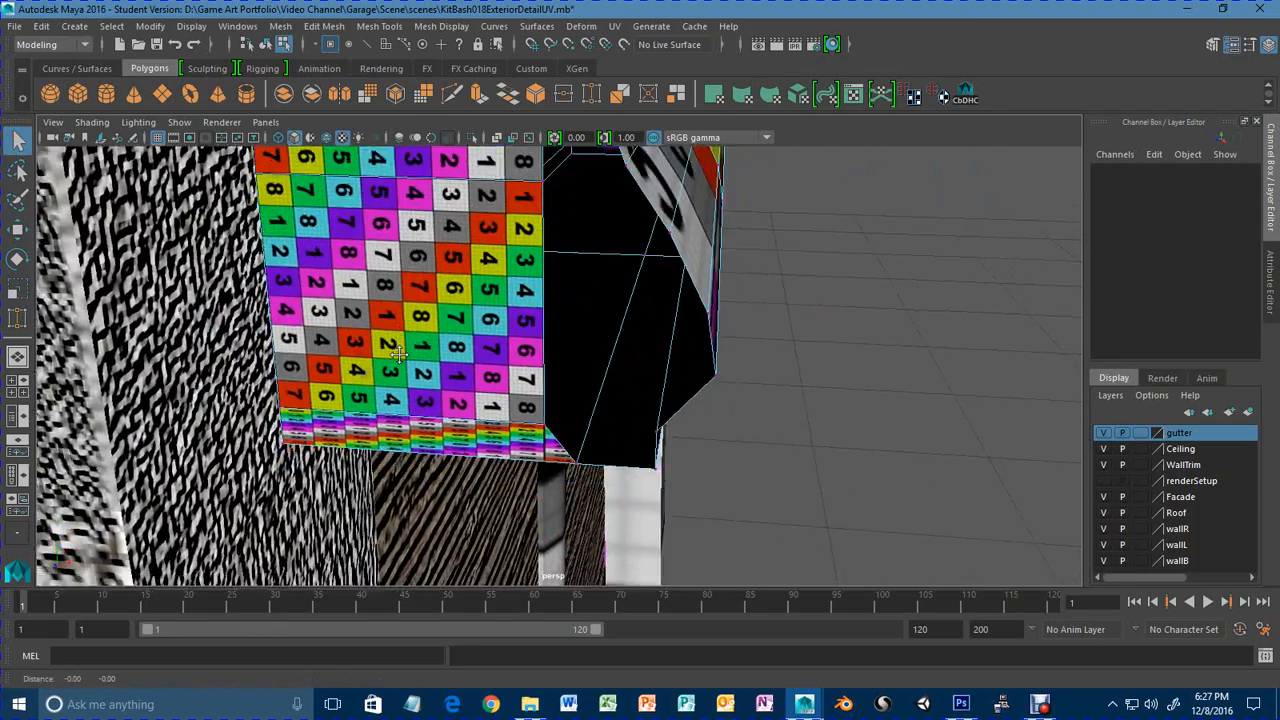
{"action": "scroll", "coordinate": [455, 368], "scroll_direction": "up", "scroll_amount": 3}
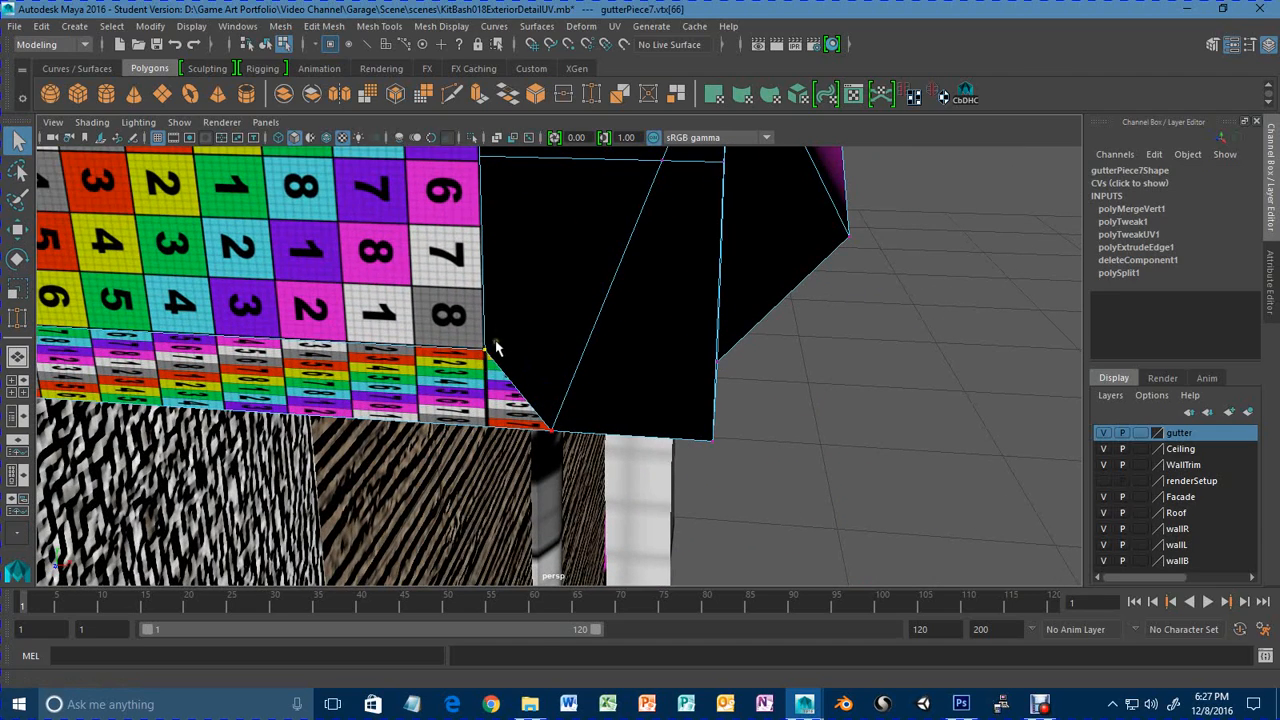
{"action": "right_click_drag", "start_coordinate": [491, 349], "coordinate": [450, 255]}
{"action": "left_click", "coordinate": [503, 257]}
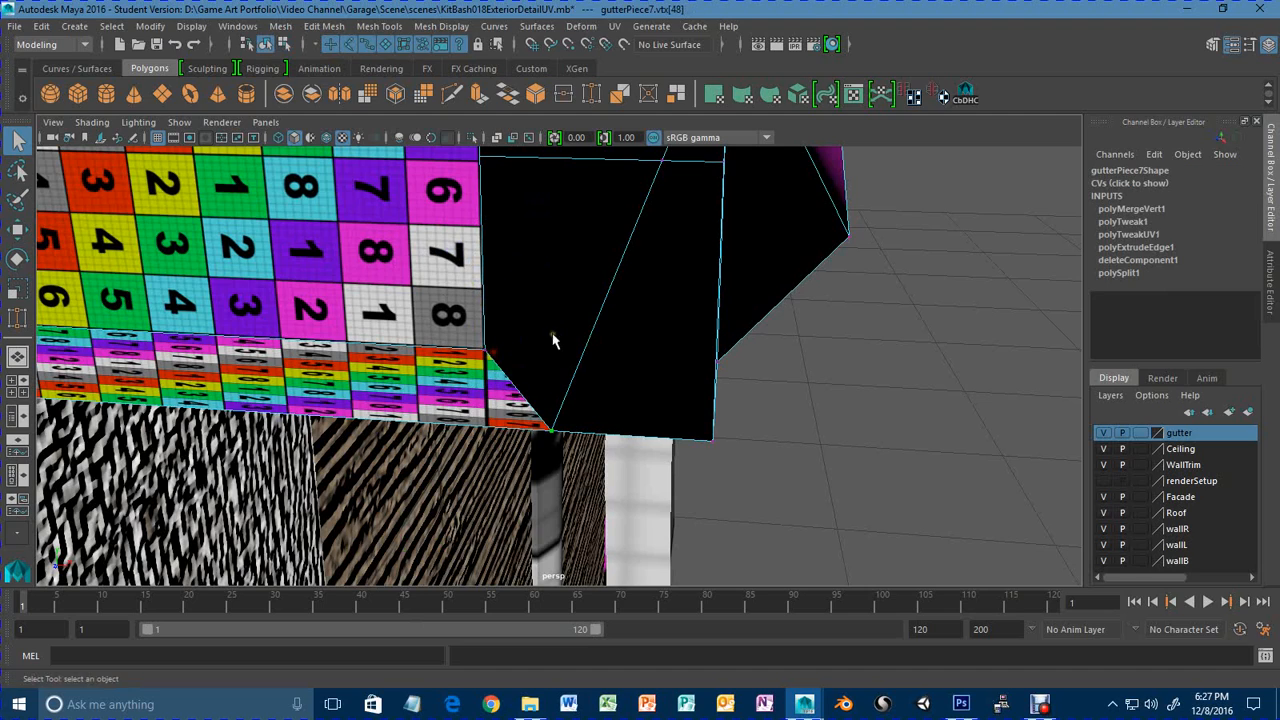
{"action": "left_click_drag", "start_coordinate": [481, 355], "coordinate": [539, 513], "text": "alt"}
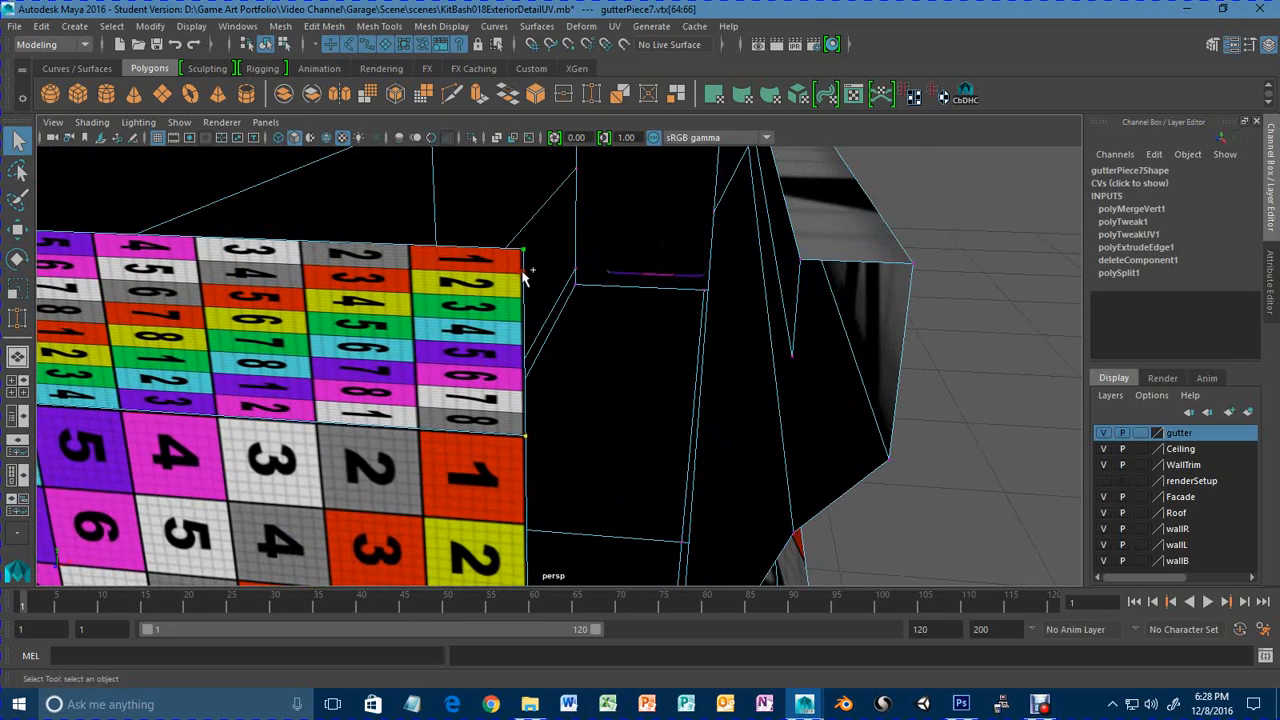
{"action": "left_click_drag", "start_coordinate": [527, 277], "coordinate": [538, 320], "text": "alt"}
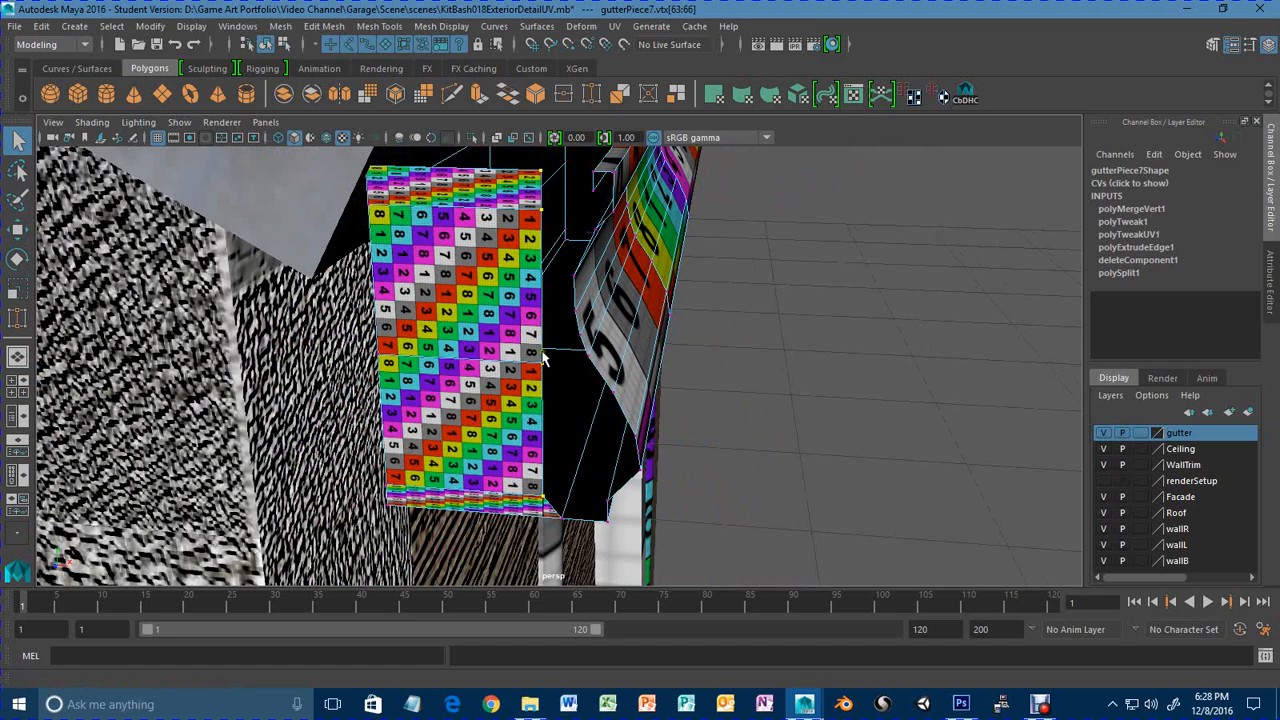
{"action": "key", "text": "w"}
{"action": "left_click_drag", "start_coordinate": [593, 437], "coordinate": [663, 451], "text": "alt"}
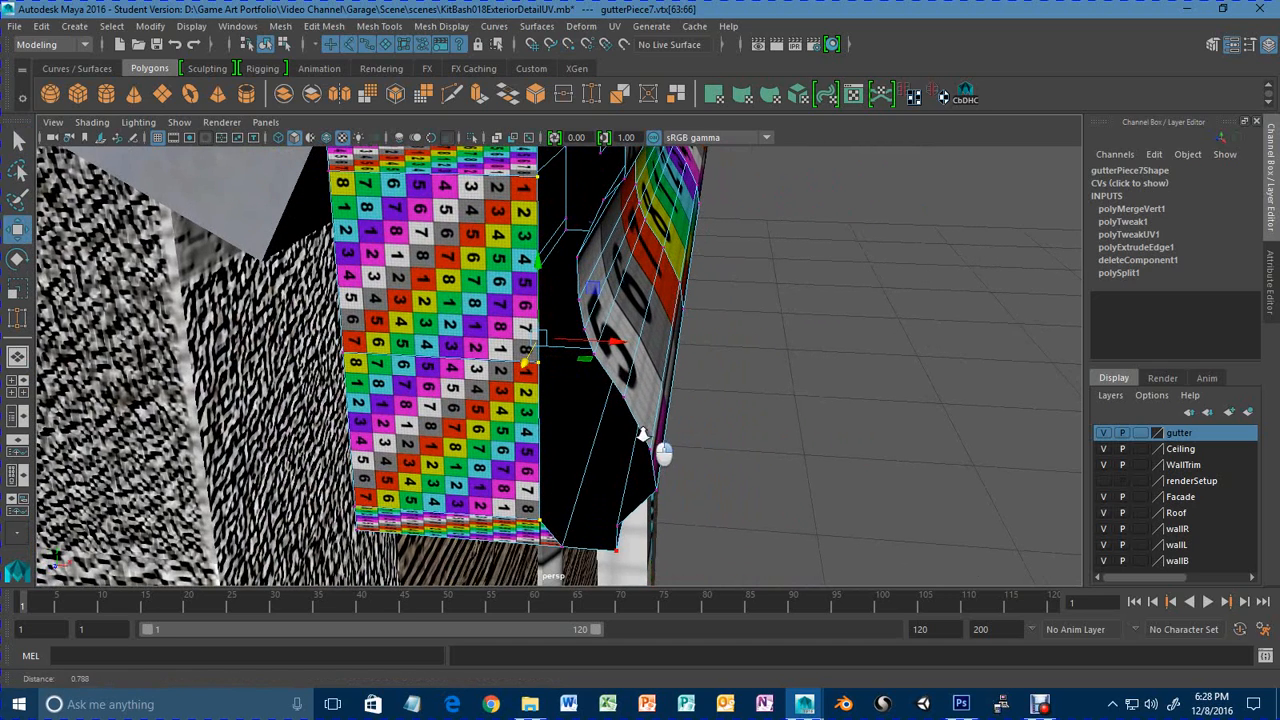
{"action": "left_click_drag", "start_coordinate": [618, 344], "coordinate": [575, 535]}
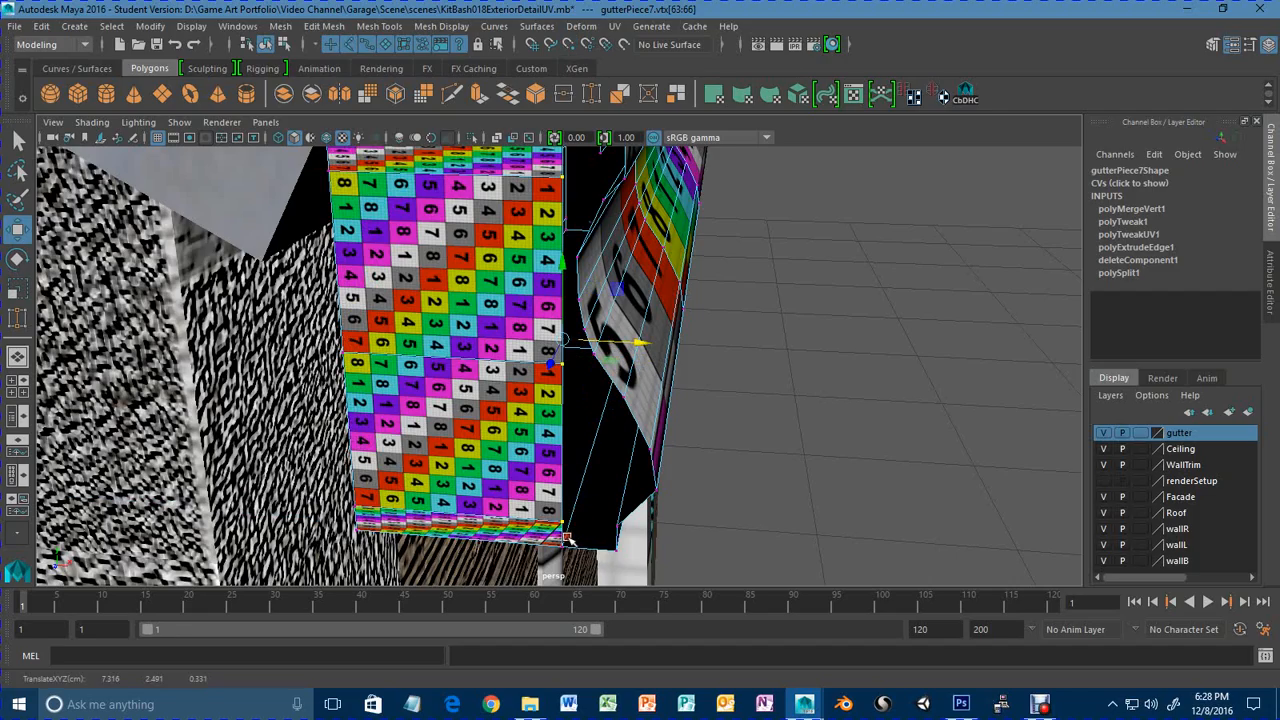
{"action": "left_click_drag", "start_coordinate": [567, 490], "coordinate": [644, 448], "text": "alt"}
{"action": "right_click_drag", "start_coordinate": [543, 300], "coordinate": [568, 240]}
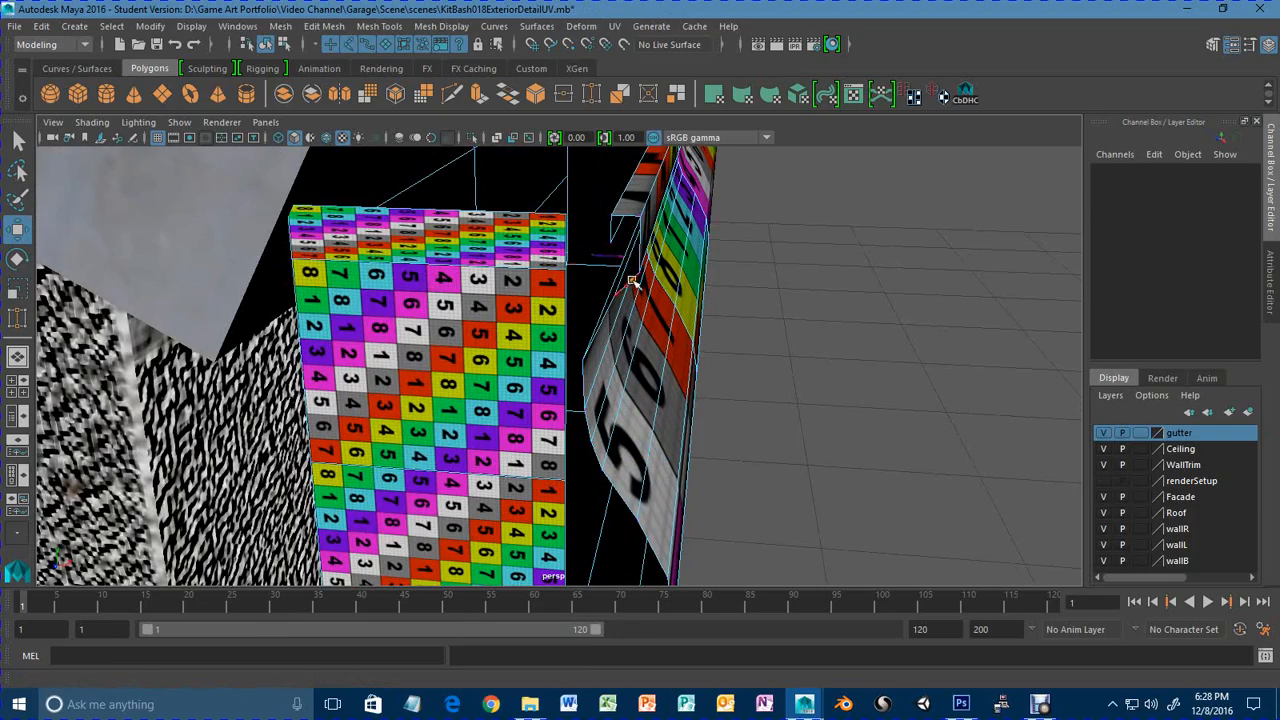
Cut horizontal edges across the upper part of the end face with the Multi-Cut tool to match the gutter profile's vertices.
{"action": "mouse_move", "coordinate": [603, 318]}
{"action": "left_mouse_down", "text": "alt"}
{"action": "mouse_move", "coordinate": [549, 309]}
{"action": "mouse_move", "coordinate": [529, 320]}
{"action": "mouse_move", "coordinate": [560, 334]}
{"action": "mouse_move", "coordinate": [605, 317]}
{"action": "left_mouse_up", "text": "alt"}
{"action": "right_click_drag", "start_coordinate": [605, 317], "coordinate": [688, 310], "text": "alt"}
{"action": "left_click_drag", "start_coordinate": [689, 306], "coordinate": [654, 338], "text": "alt"}
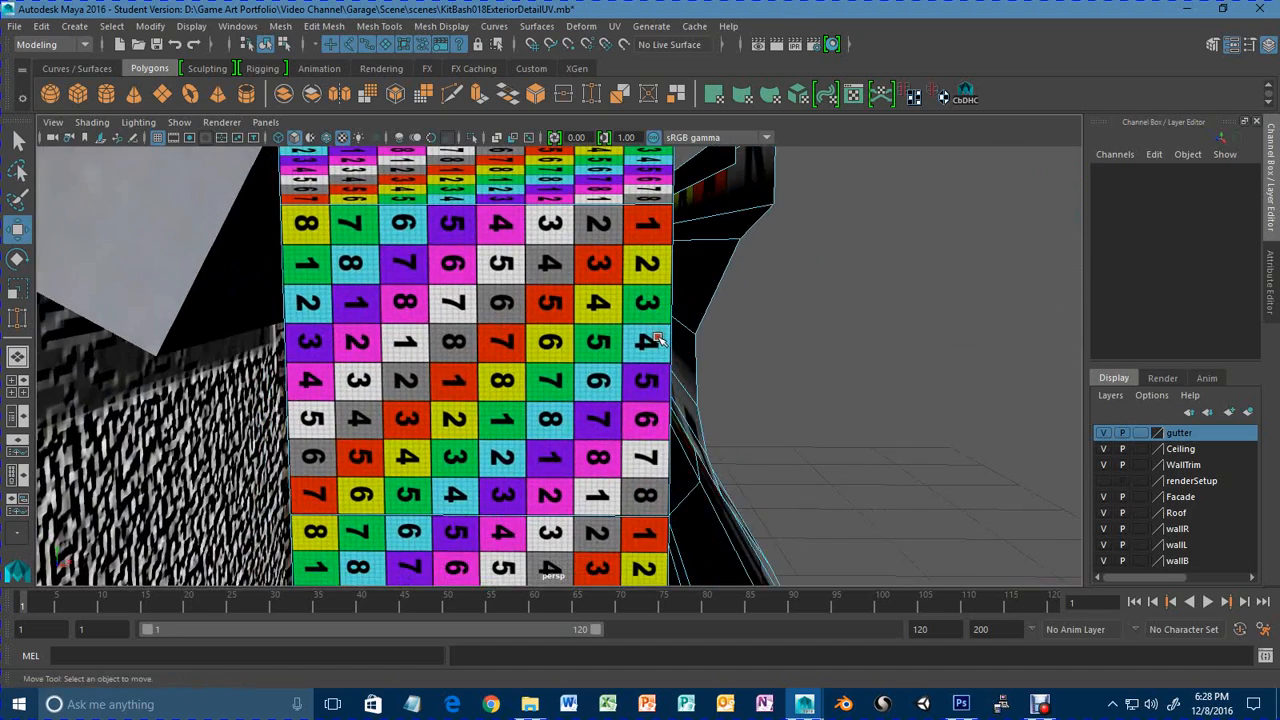
{"action": "middle_click_drag", "start_coordinate": [654, 338], "coordinate": [642, 348], "text": "alt"}
{"action": "right_click_drag", "start_coordinate": [560, 290], "coordinate": [705, 185]}
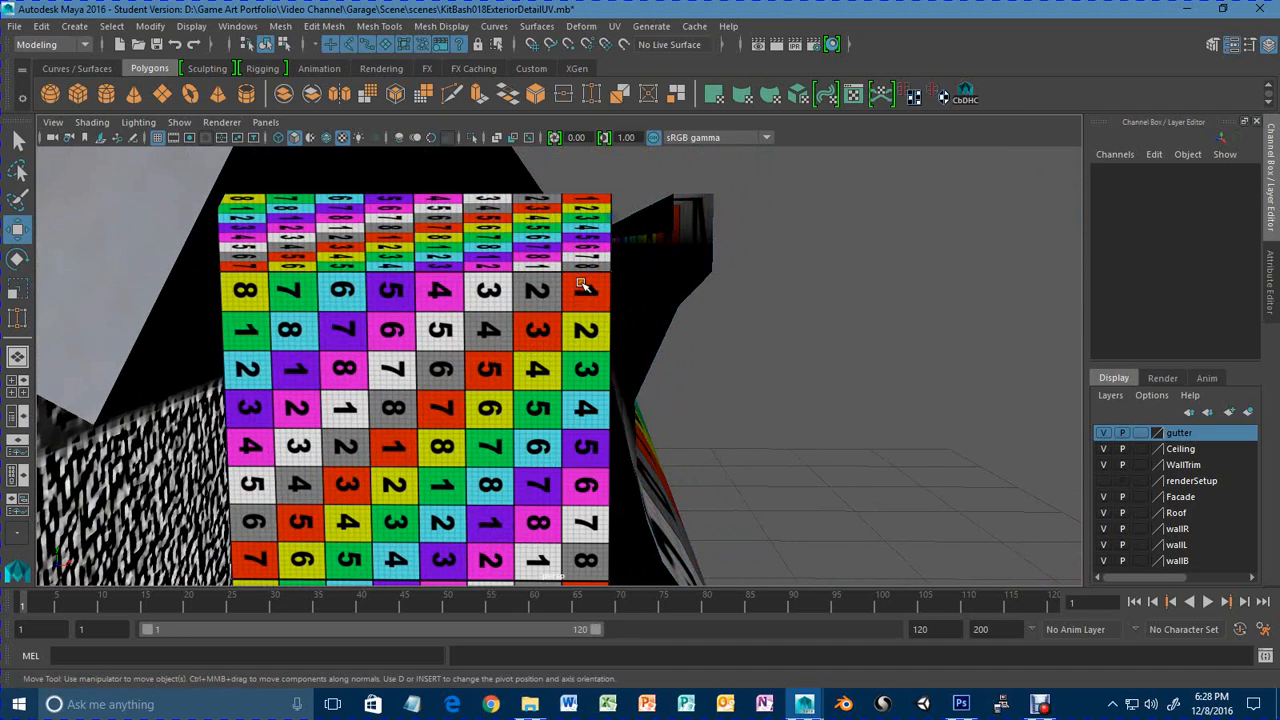
{"action": "left_click", "coordinate": [451, 93]}
{"action": "left_click", "coordinate": [610, 272]}
{"action": "left_click_drag", "start_coordinate": [550, 320], "coordinate": [493, 316], "text": "alt"}
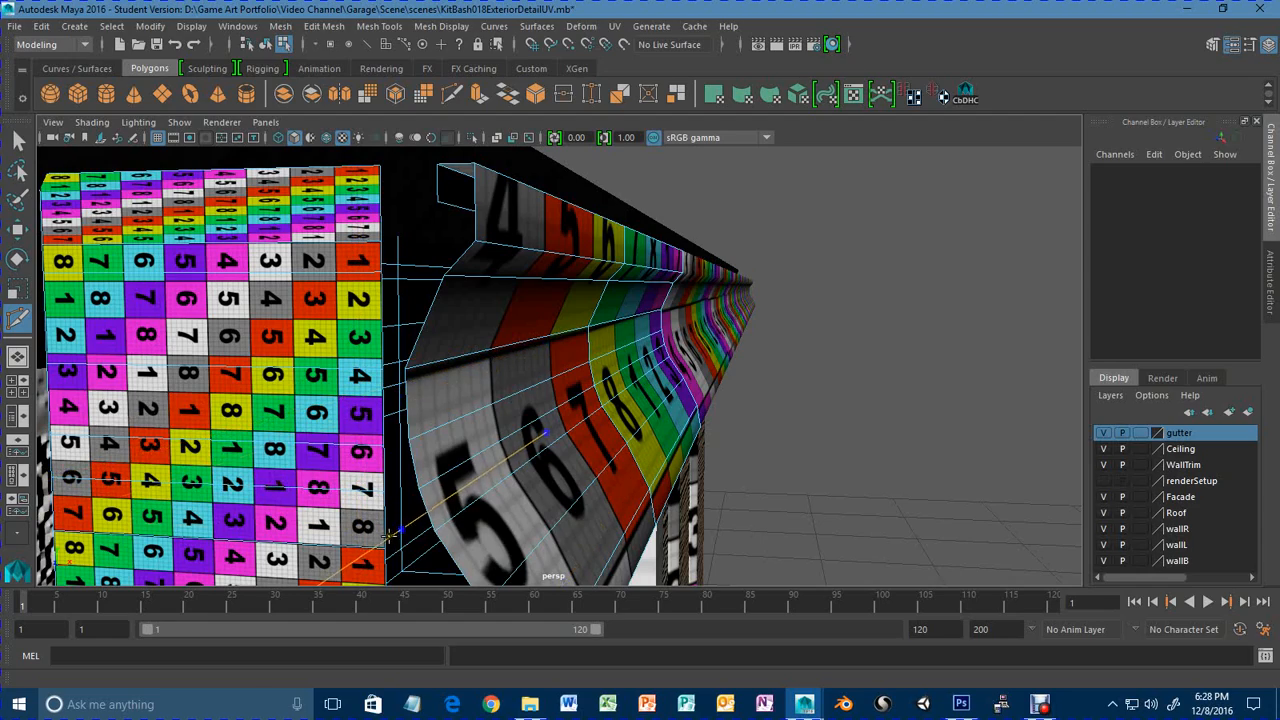
Cut further horizontal edges across the lower part of the end face to match the gutter profile, and end the cutting.
{"action": "left_click_drag", "start_coordinate": [365, 535], "coordinate": [512, 410], "text": "alt"}
{"action": "middle_click_drag", "start_coordinate": [512, 410], "coordinate": [490, 338], "text": "alt"}
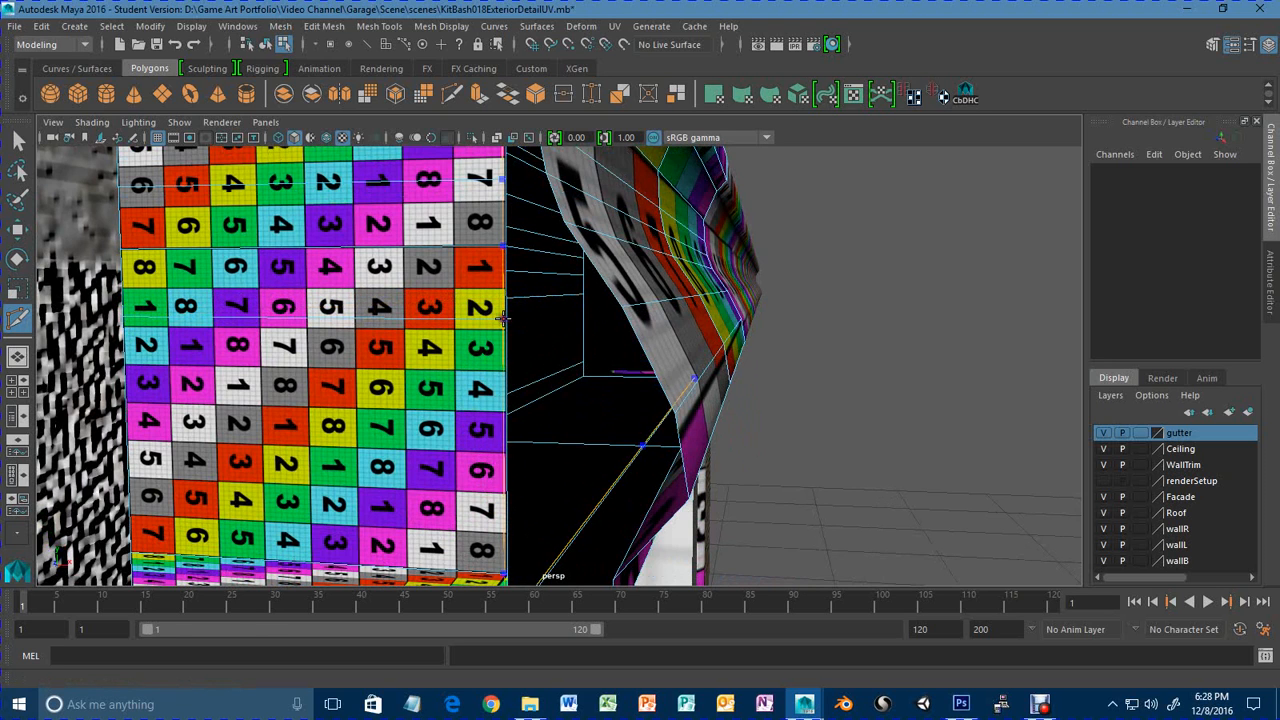
{"action": "middle_click_drag", "start_coordinate": [504, 400], "coordinate": [554, 308], "text": "alt"}
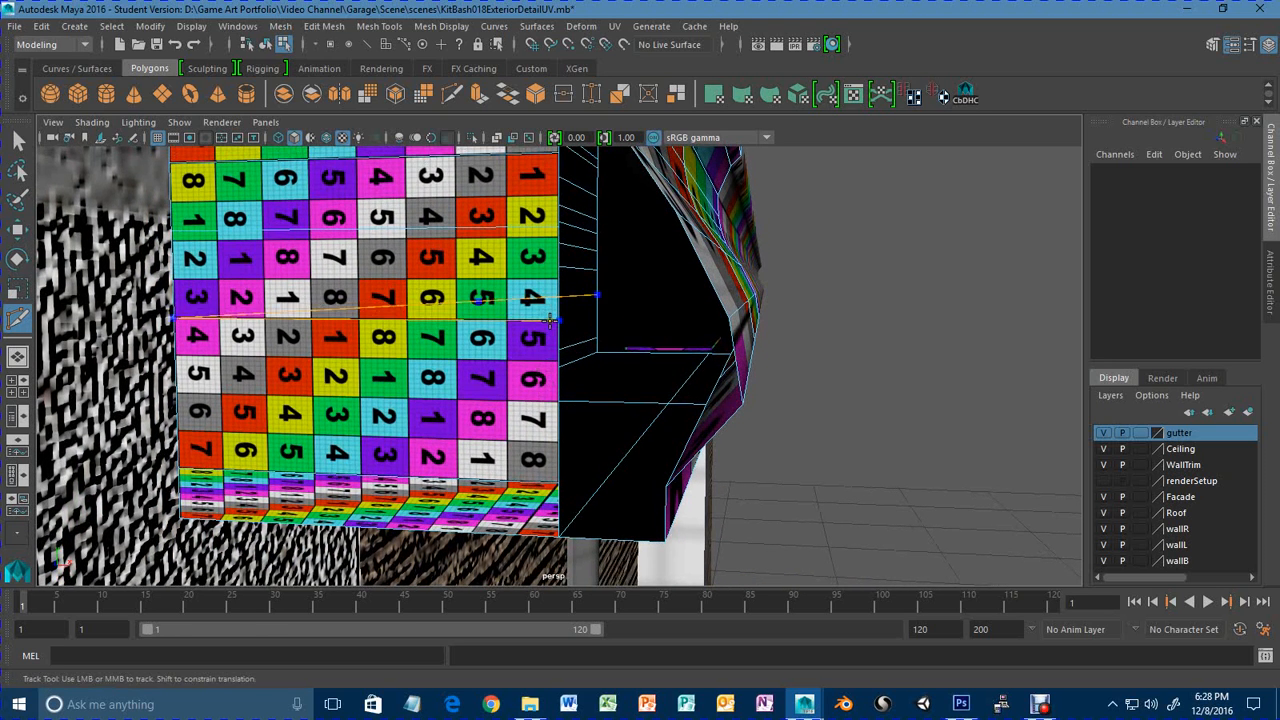
{"action": "left_click", "coordinate": [549, 338], "text": "ctrl"}
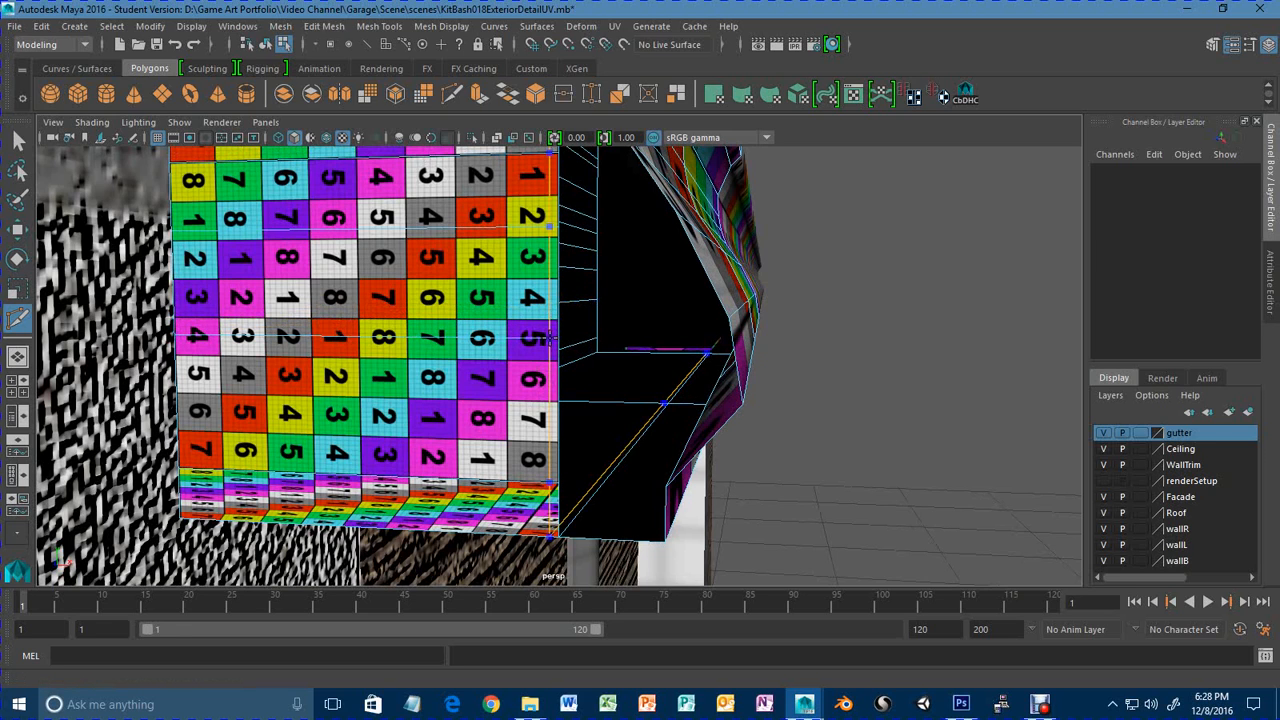
{"action": "left_click", "coordinate": [552, 408], "text": "ctrl"}
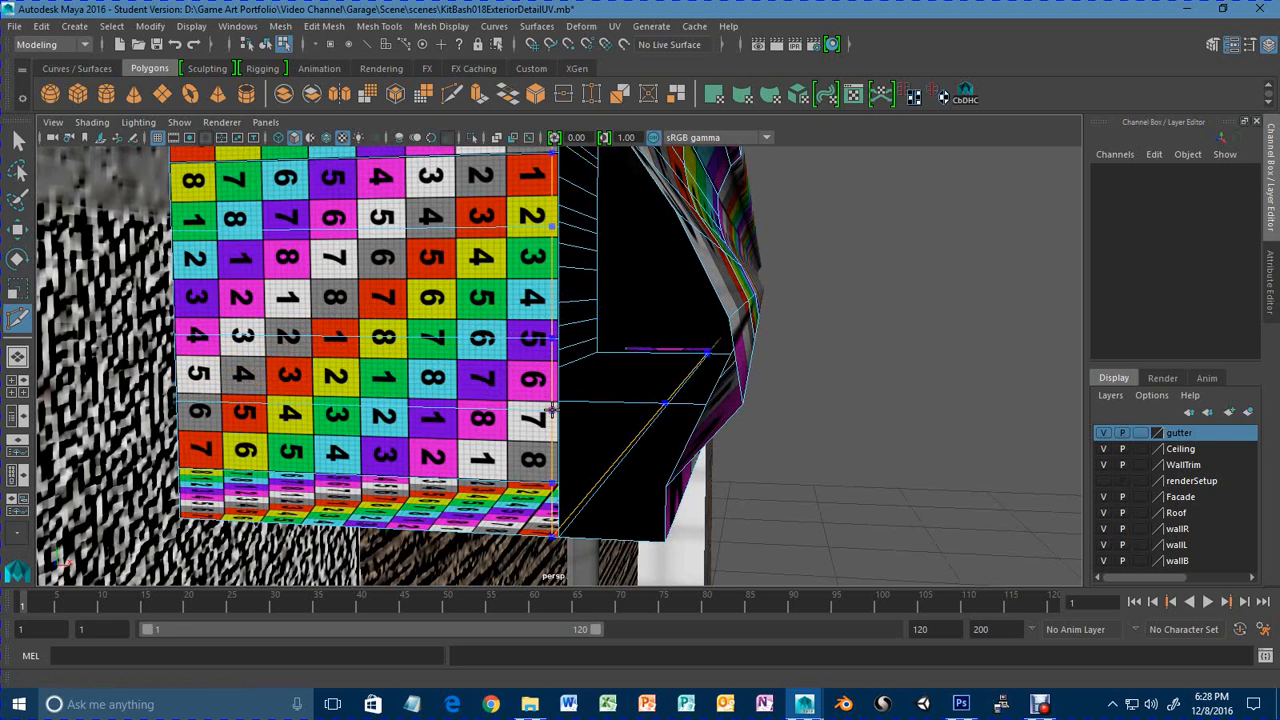
{"action": "left_click", "coordinate": [559, 536]}
{"action": "key", "text": "Escape"}
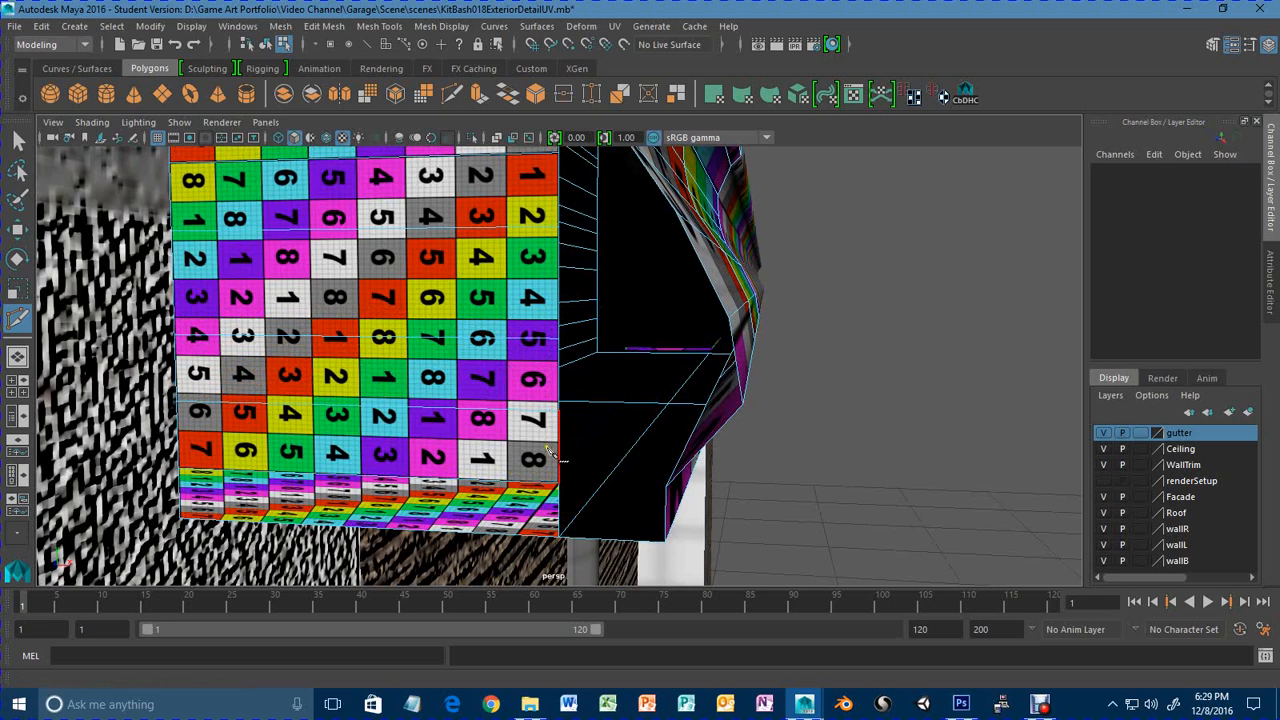
Select the end face's subdivided outer vertical border edges from top to bottom in edge mode.
{"action": "left_click_drag", "start_coordinate": [547, 345], "coordinate": [500, 288], "text": "alt"}
{"action": "key", "text": "q"}
{"action": "right_click_drag", "start_coordinate": [500, 288], "coordinate": [493, 303]}
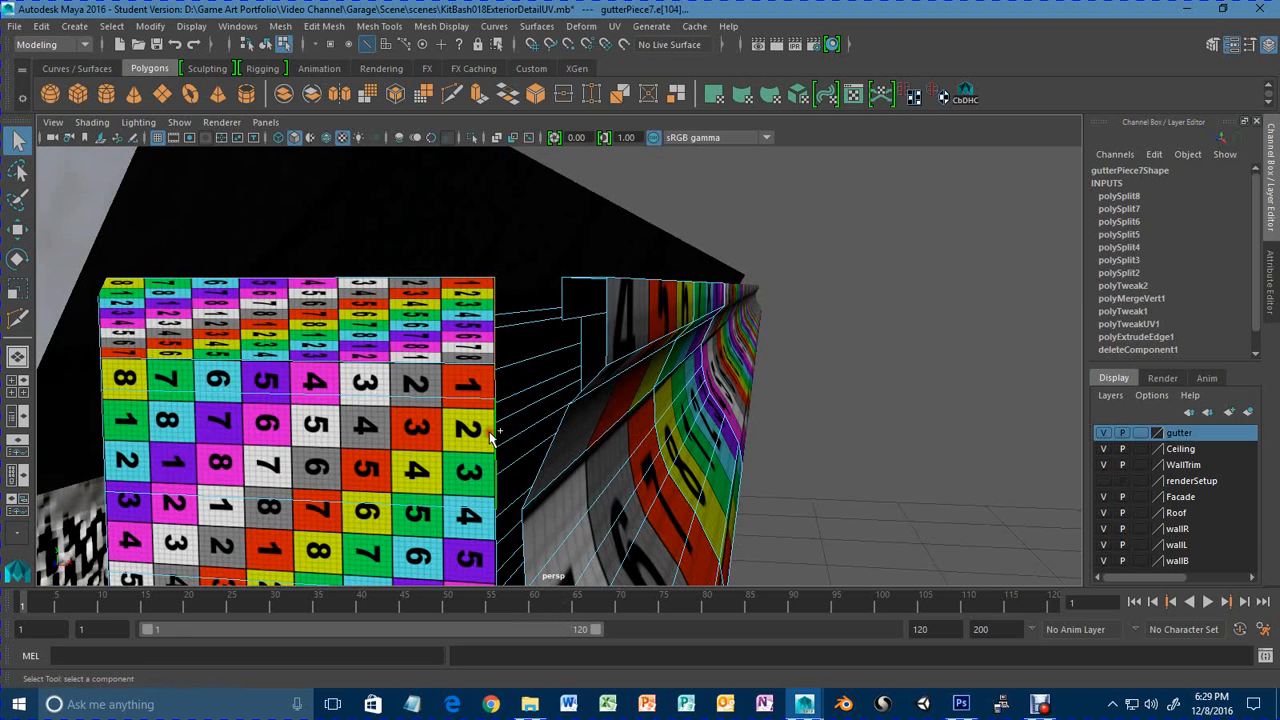
{"action": "left_click_drag", "start_coordinate": [493, 432], "coordinate": [500, 368], "text": "alt"}
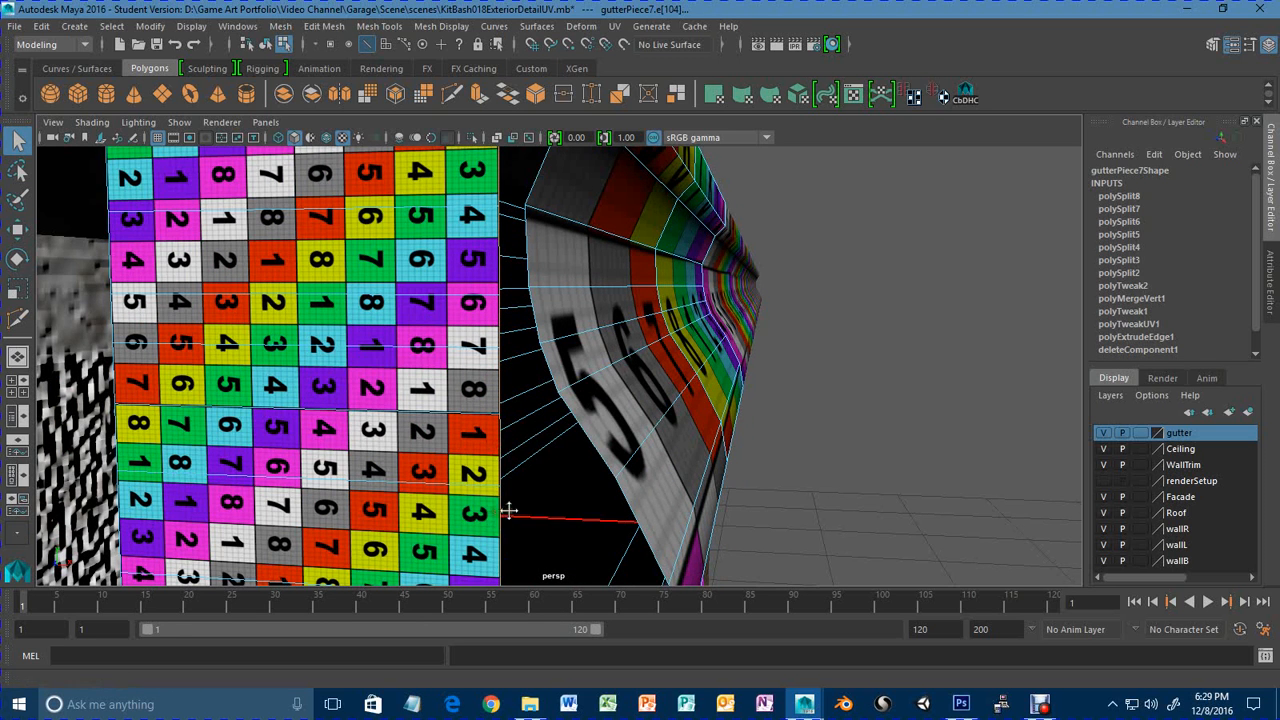
{"action": "left_click_drag", "start_coordinate": [509, 511], "coordinate": [506, 441], "text": "alt"}
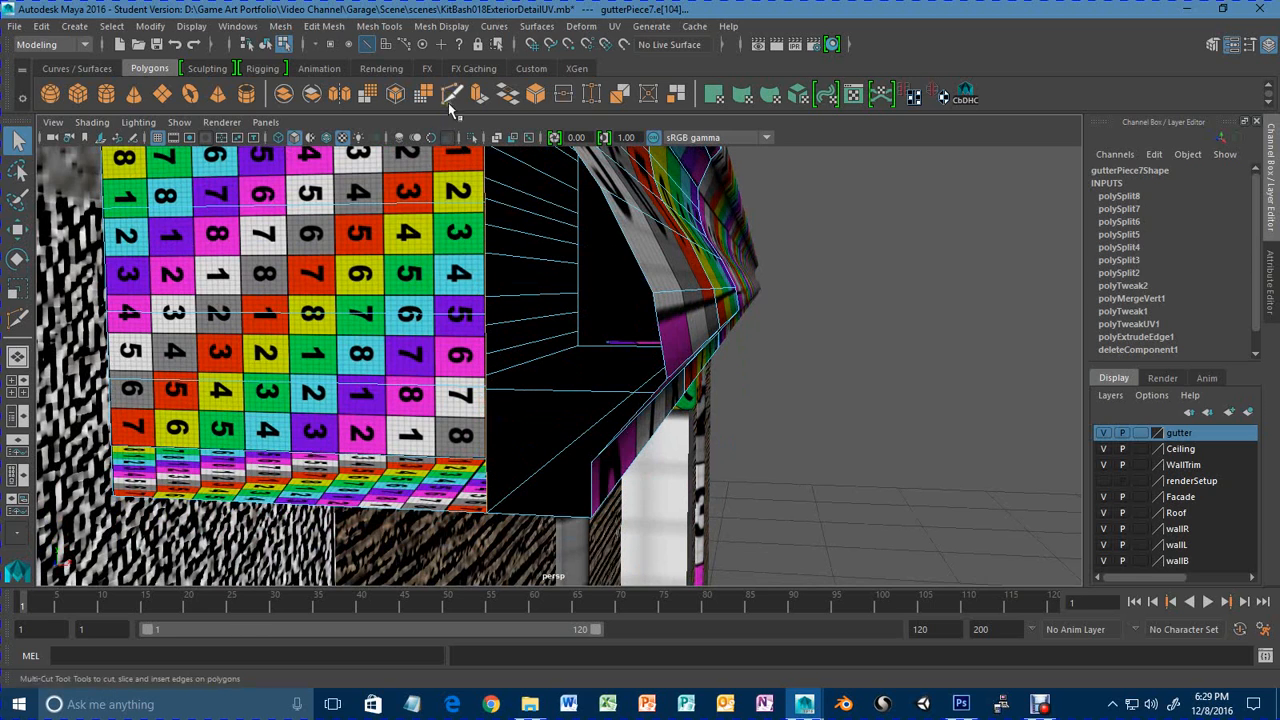
Extrude the selected outer border edges slightly toward the gutter's curved profile and return the piece to object mode.
{"action": "left_click", "coordinate": [479, 95]}
{"action": "right_click_drag", "start_coordinate": [590, 262], "coordinate": [515, 262], "text": "alt"}
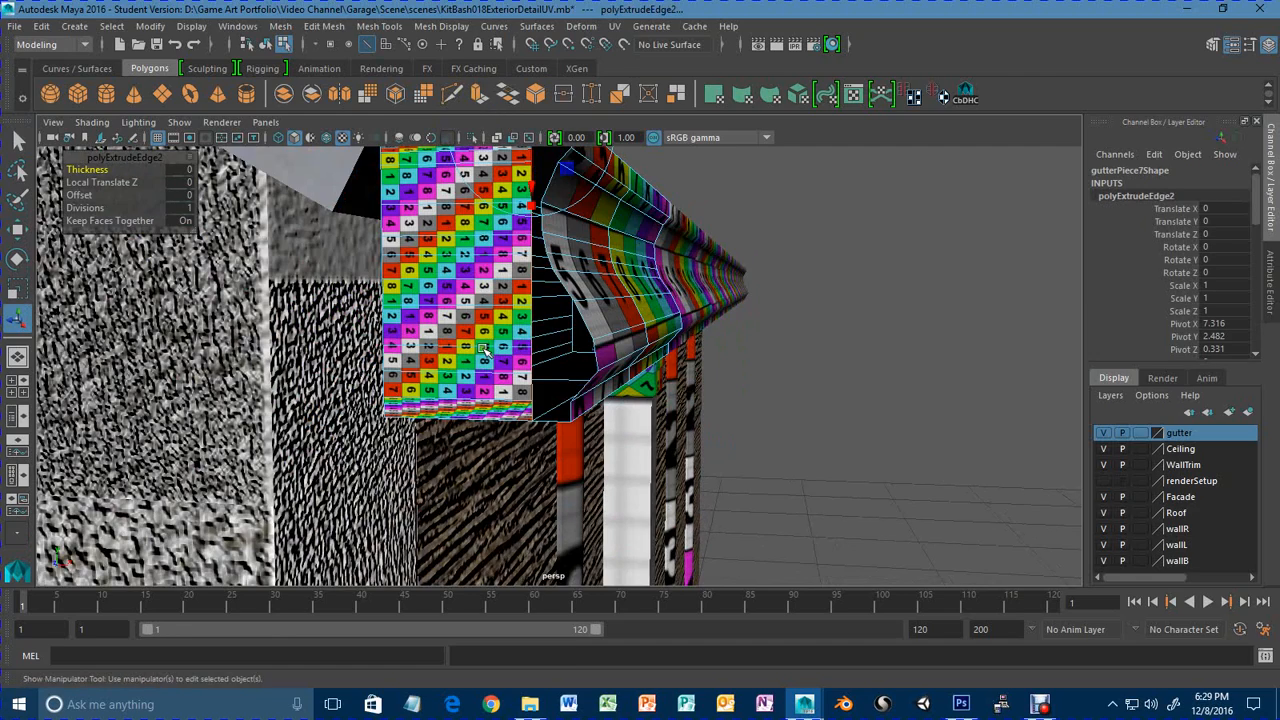
{"action": "middle_click_drag", "start_coordinate": [515, 262], "coordinate": [515, 315], "text": "alt"}
{"action": "left_click_drag", "start_coordinate": [582, 188], "coordinate": [591, 190]}
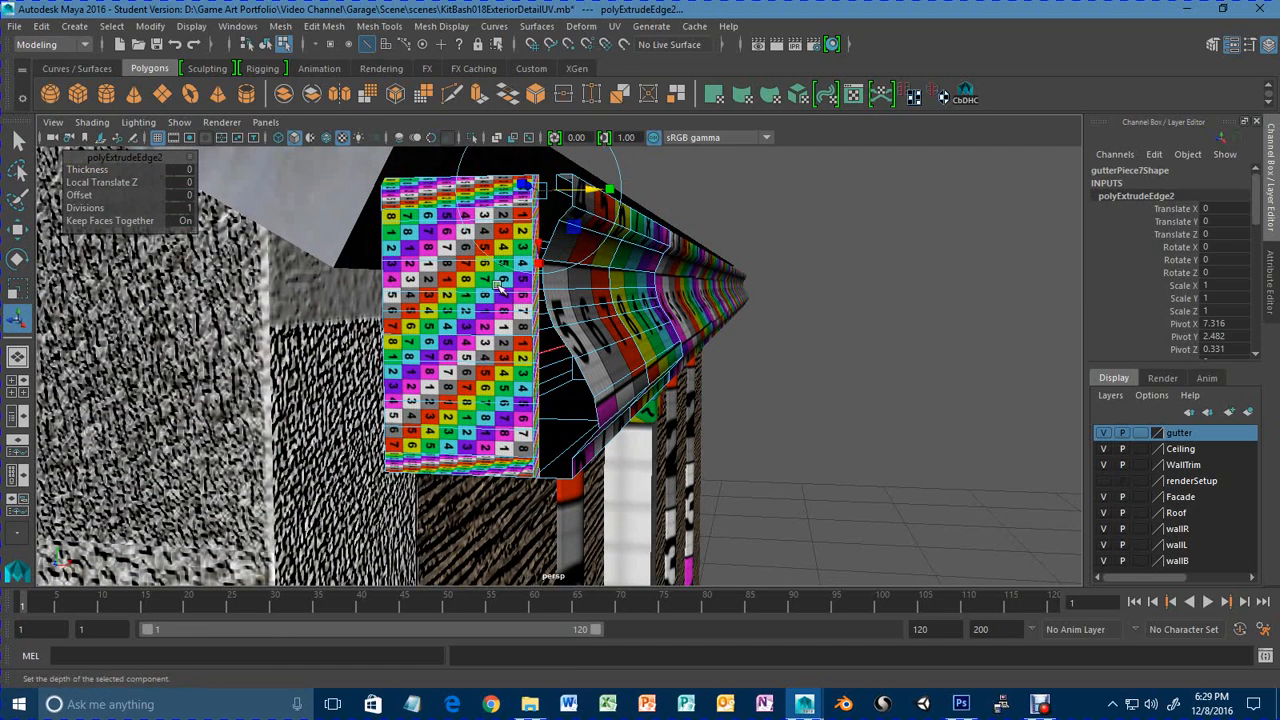
{"action": "right_click_drag", "start_coordinate": [480, 340], "coordinate": [525, 305]}
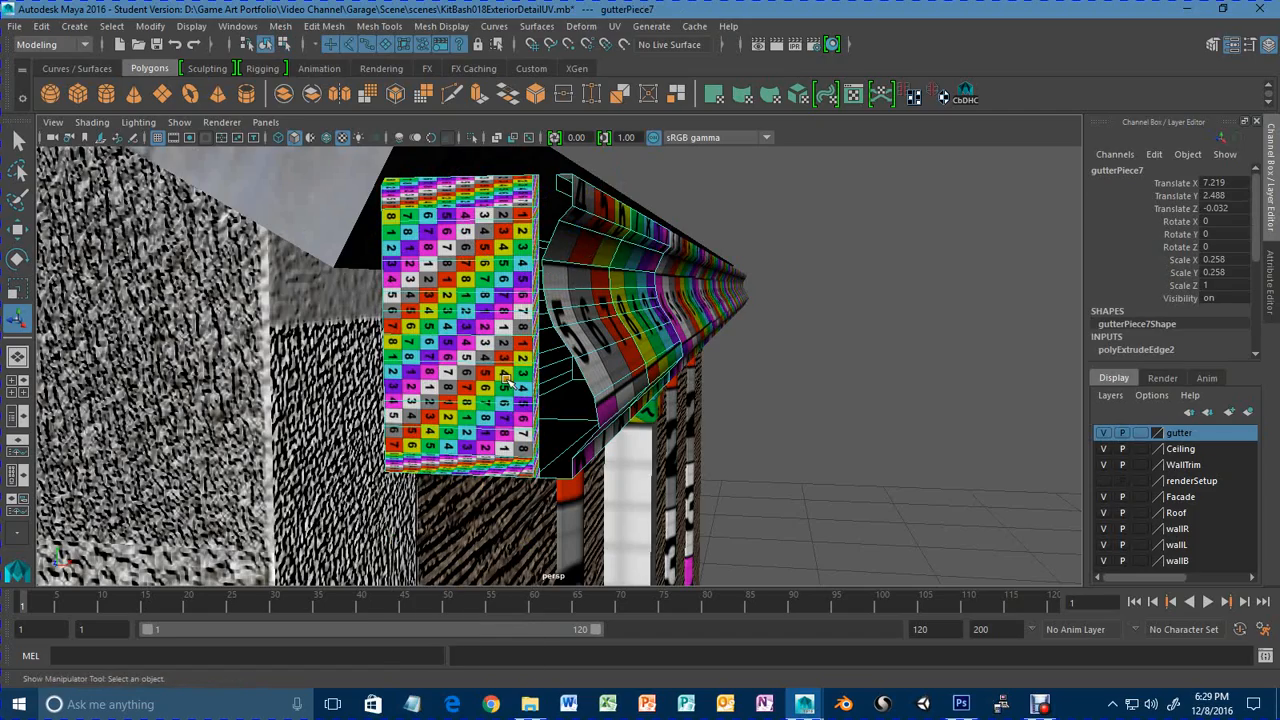
Weld the top two vertices of the extruded border strip to the matching vertices of the gutter's upper lip with Target Weld.
{"action": "left_click_drag", "start_coordinate": [460, 405], "coordinate": [700, 355], "text": "alt"}
{"action": "left_click", "coordinate": [592, 94]}
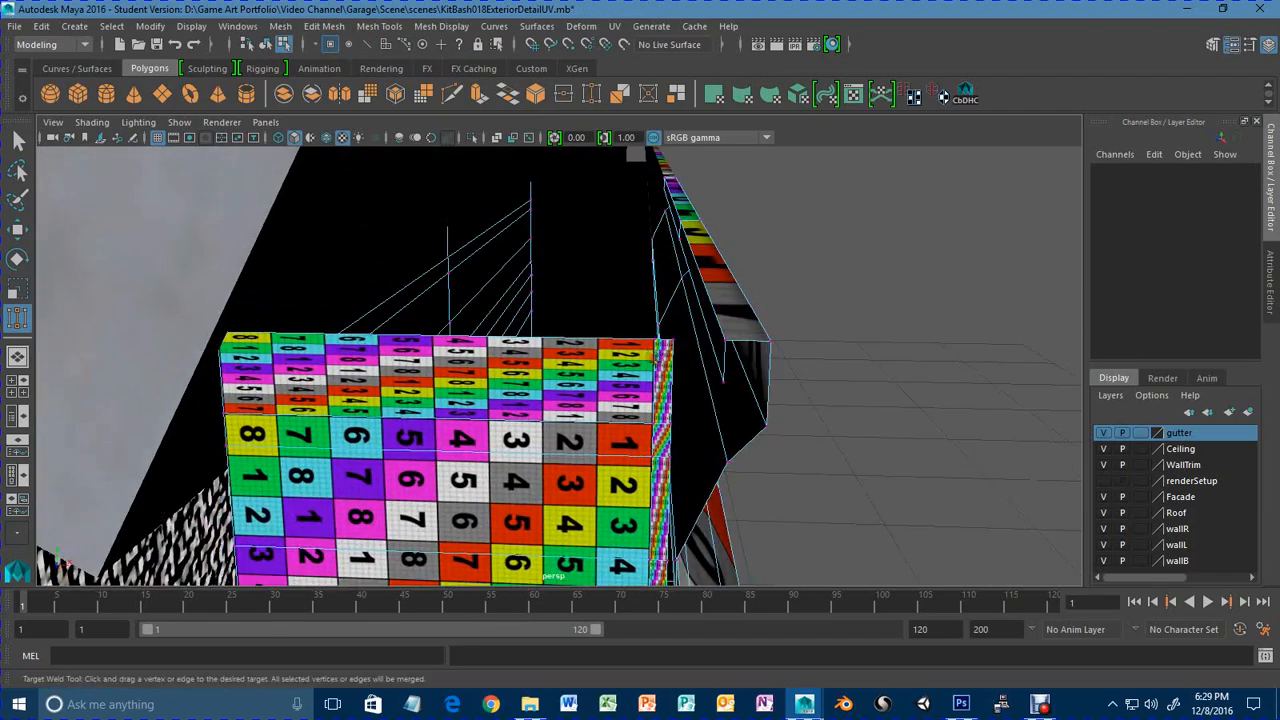
{"action": "right_click_drag", "start_coordinate": [698, 360], "coordinate": [746, 374], "text": "alt"}
{"action": "middle_click_drag", "start_coordinate": [728, 360], "coordinate": [680, 366], "text": "alt"}
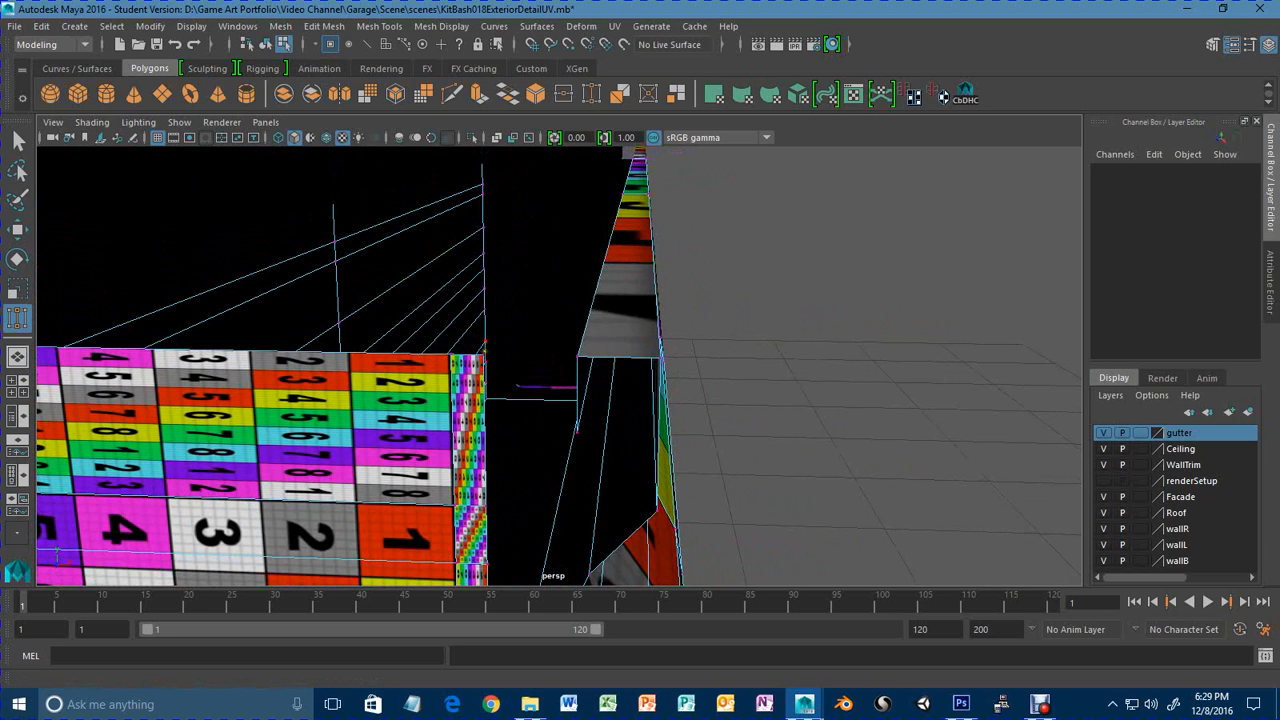
{"action": "left_click_drag", "start_coordinate": [576, 428], "coordinate": [344, 384], "text": "alt"}
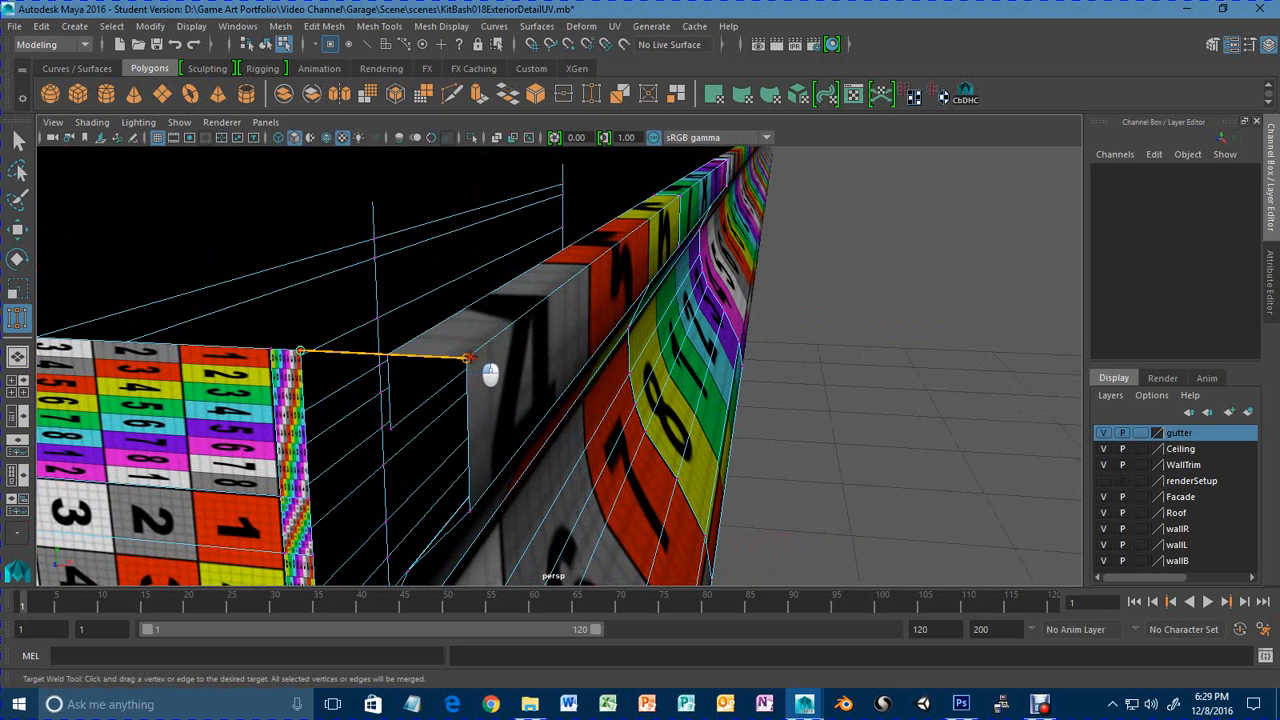
{"action": "left_click_drag", "start_coordinate": [471, 358], "coordinate": [471, 358]}
{"action": "middle_click_drag", "start_coordinate": [499, 394], "coordinate": [509, 369], "text": "alt"}
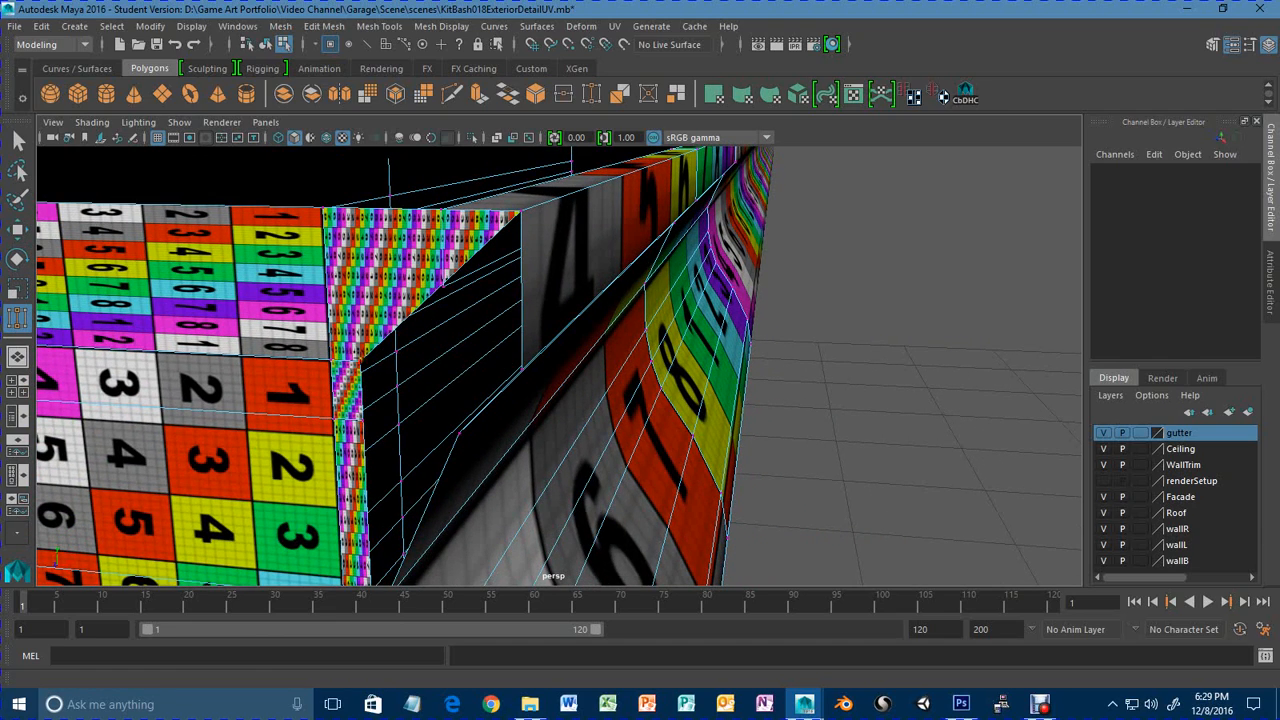
{"action": "left_click_drag", "start_coordinate": [530, 367], "coordinate": [530, 368]}
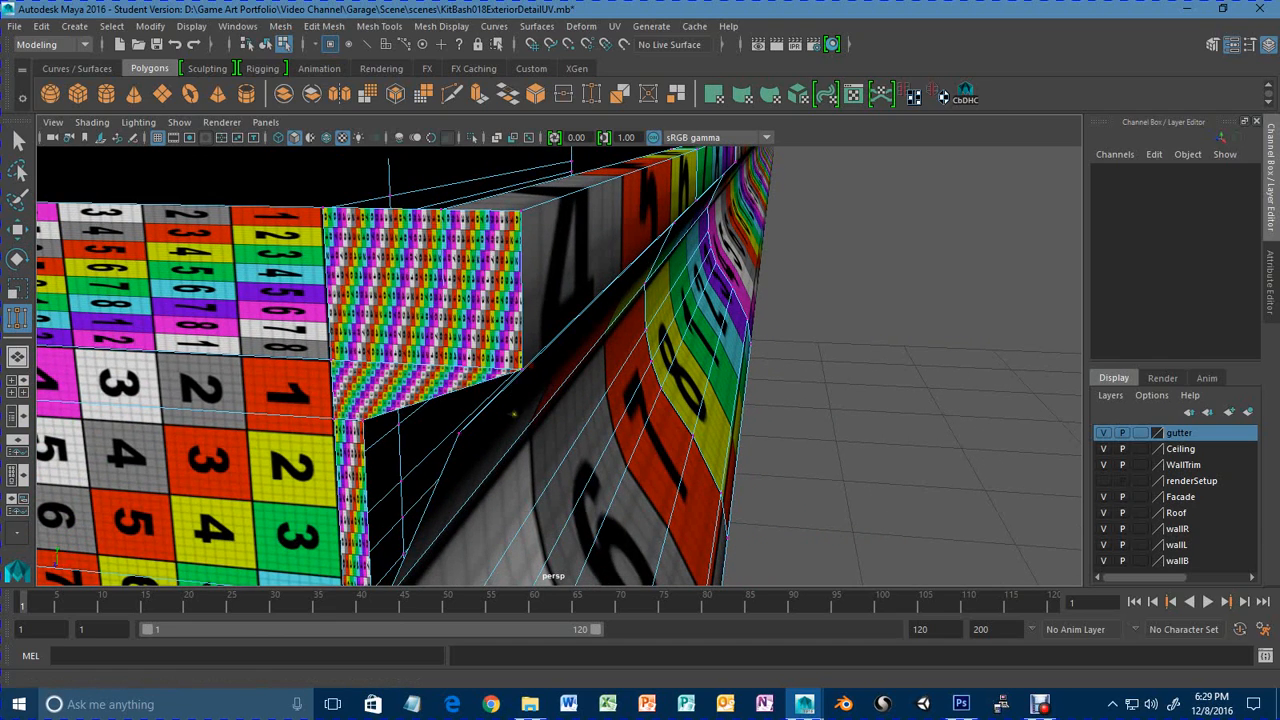
Target-weld the border strip's next vertices, below the lip, to the matching vertices along the upper curve of the gutter profile.
{"action": "middle_click_drag", "start_coordinate": [514, 414], "coordinate": [531, 382], "text": "alt"}
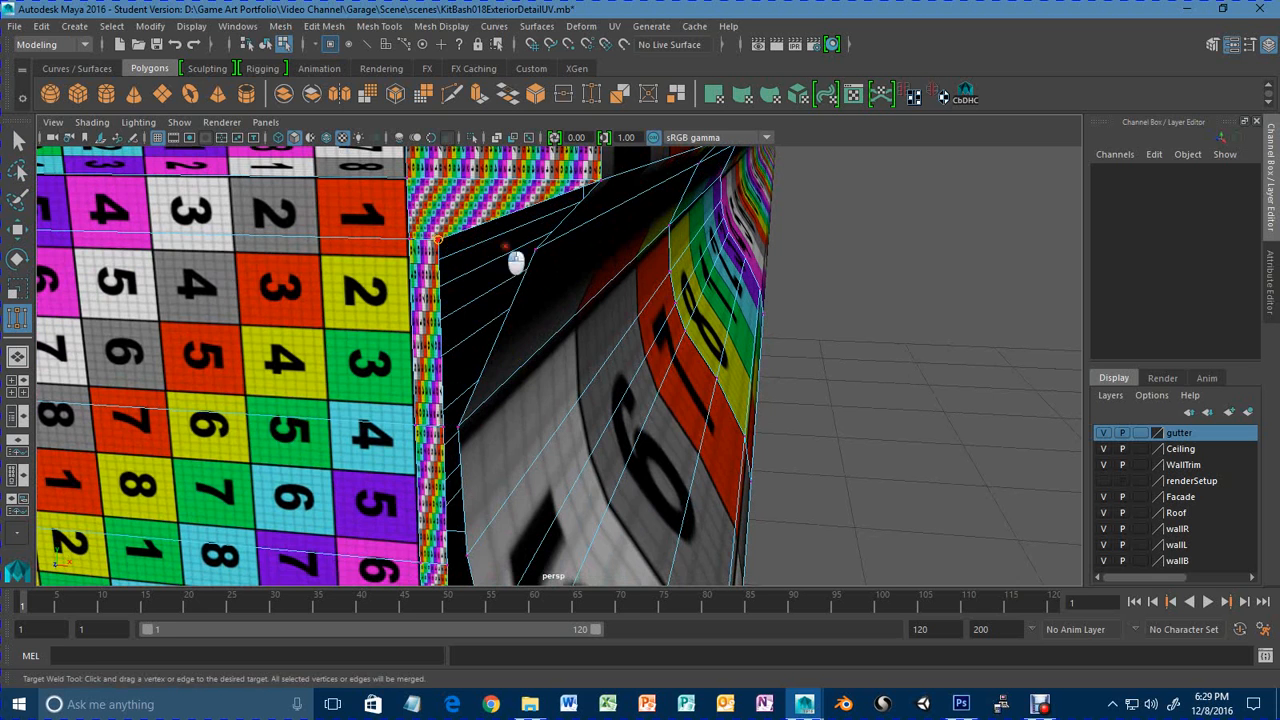
{"action": "left_click_drag", "start_coordinate": [544, 252], "coordinate": [544, 253]}
{"action": "middle_click_drag", "start_coordinate": [493, 408], "coordinate": [516, 334], "text": "alt"}
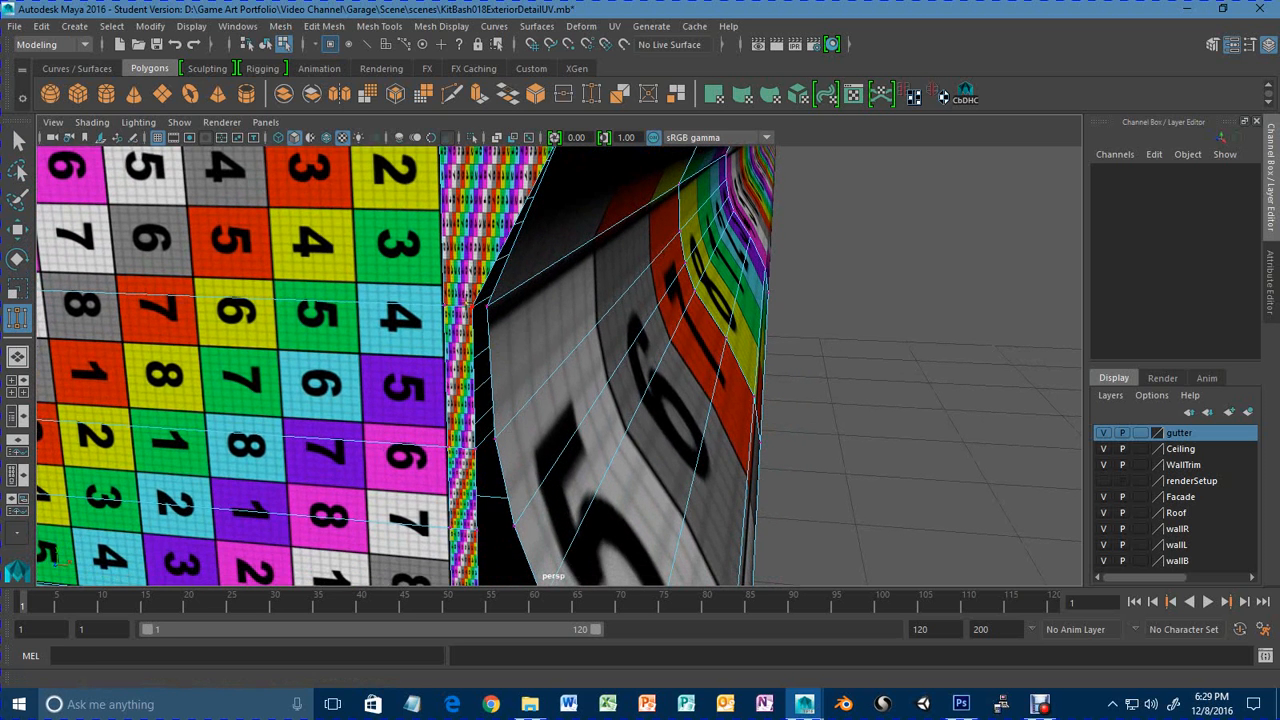
{"action": "left_click_drag", "start_coordinate": [511, 321], "coordinate": [511, 322]}
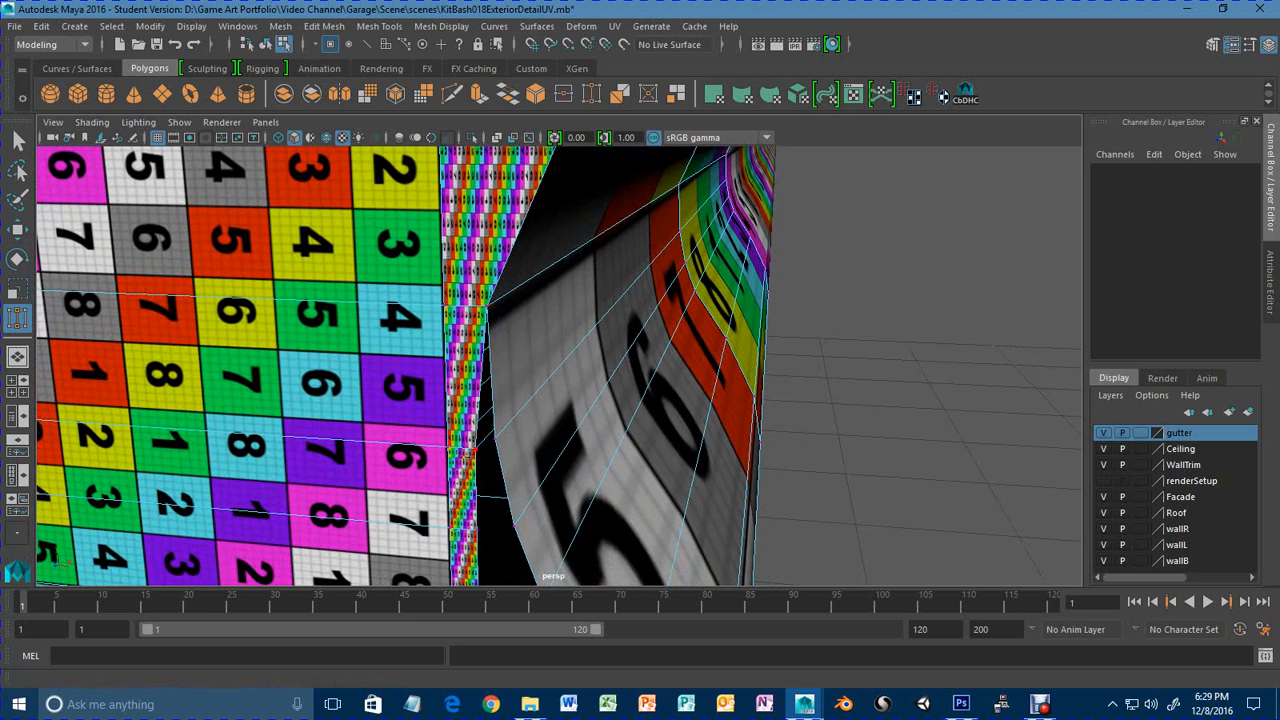
{"action": "left_click_drag", "start_coordinate": [500, 438], "coordinate": [502, 439]}
{"action": "middle_click_drag", "start_coordinate": [502, 439], "coordinate": [531, 374], "text": "alt"}
{"action": "left_click_drag", "start_coordinate": [531, 374], "coordinate": [545, 375]}
Continue target-welding the strip's vertices down the lower curve of the gutter profile to its outermost lower corner.
{"action": "middle_click_drag", "start_coordinate": [540, 446], "coordinate": [538, 358], "text": "alt"}
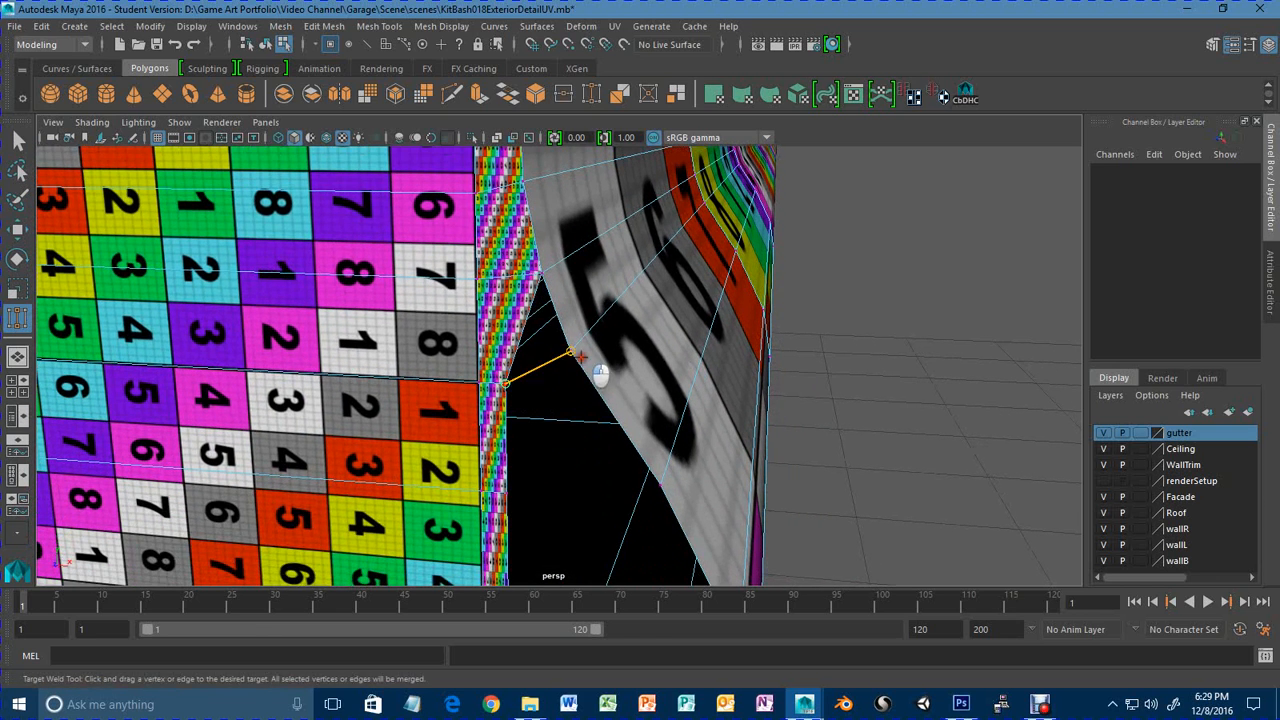
{"action": "left_click_drag", "start_coordinate": [581, 357], "coordinate": [581, 358]}
{"action": "middle_click_drag", "start_coordinate": [571, 399], "coordinate": [567, 366], "text": "alt"}
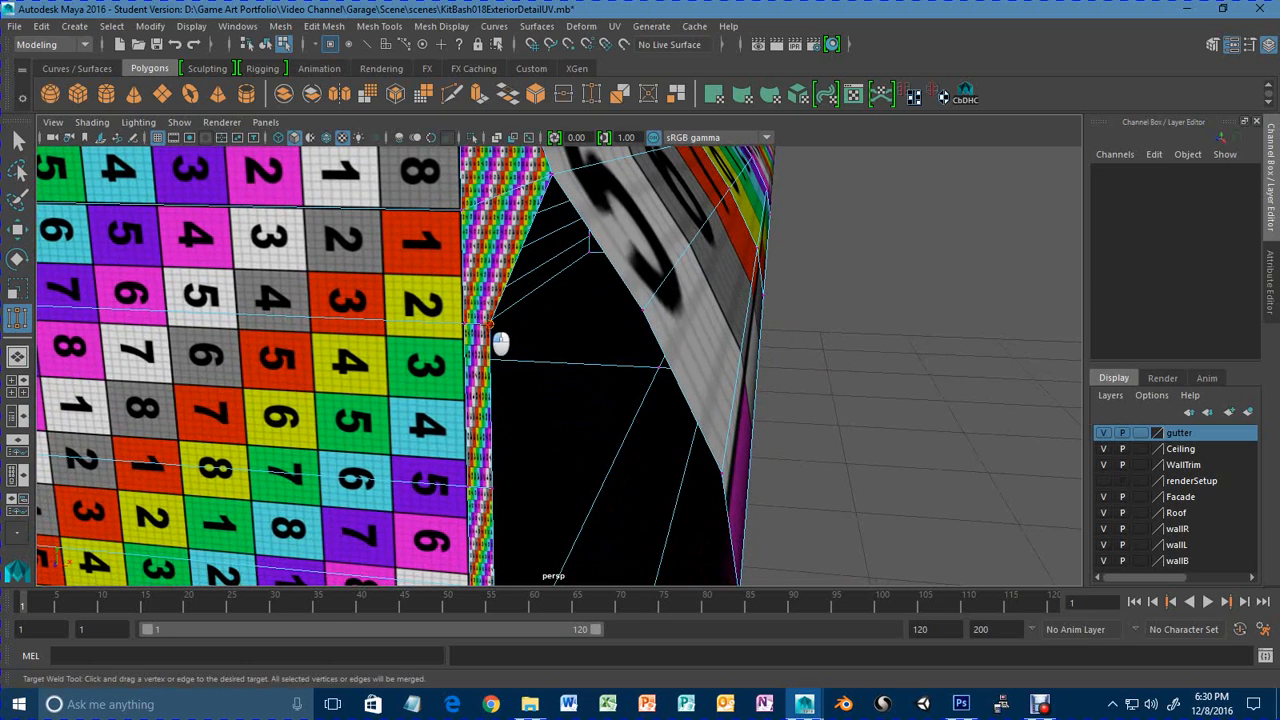
{"action": "left_click_drag", "start_coordinate": [647, 306], "coordinate": [647, 306]}
{"action": "middle_click_drag", "start_coordinate": [608, 424], "coordinate": [594, 391], "text": "alt"}
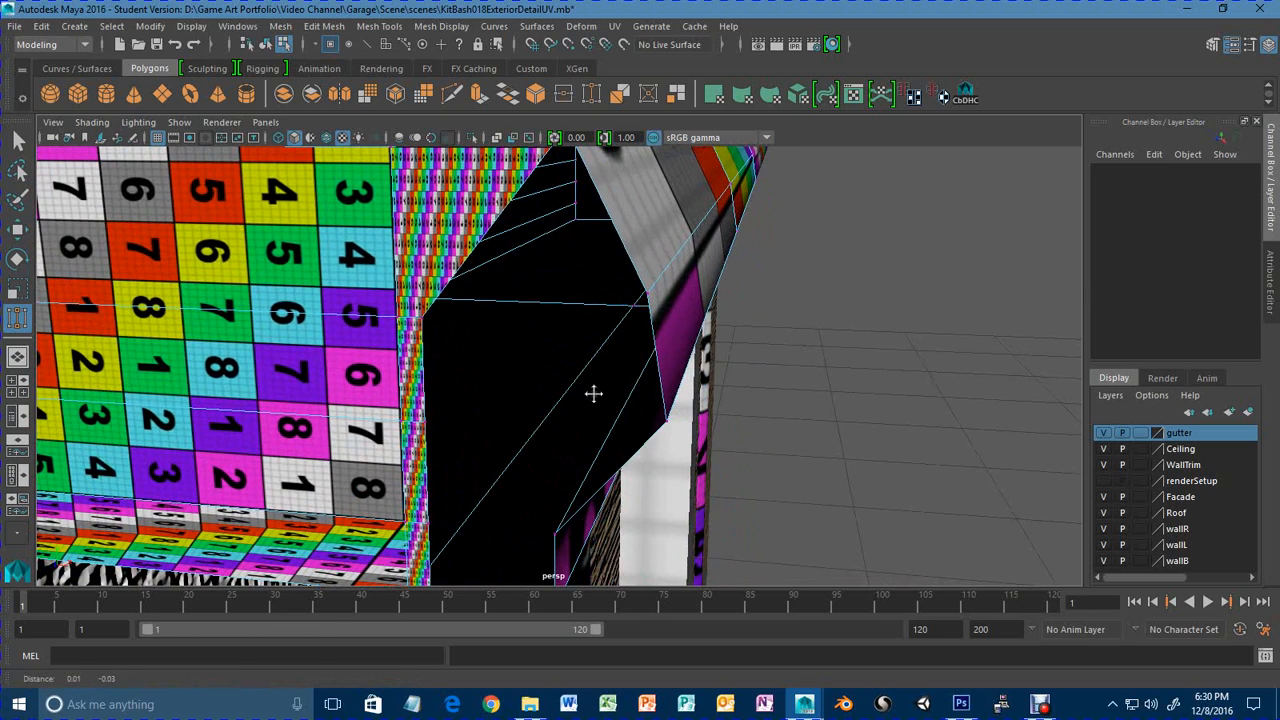
{"action": "left_click_drag", "start_coordinate": [428, 322], "coordinate": [680, 300]}
{"action": "middle_click_drag", "start_coordinate": [597, 400], "coordinate": [595, 381], "text": "alt"}
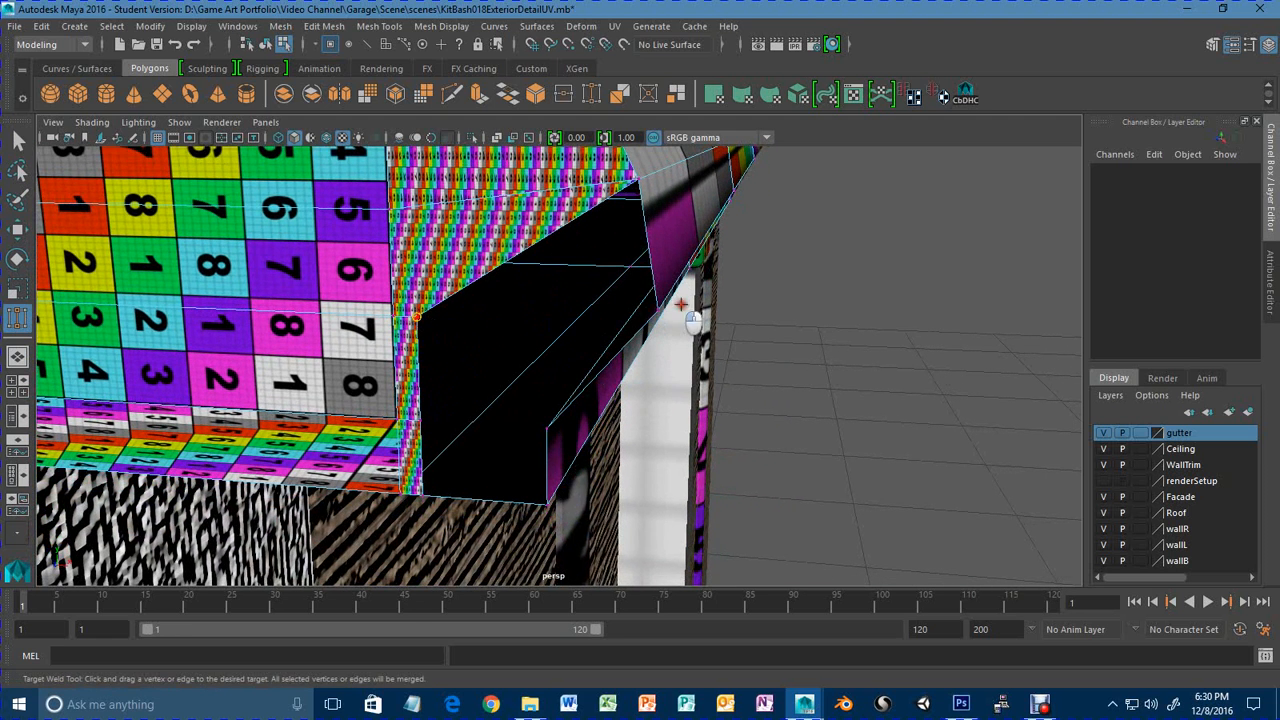
{"action": "left_click_drag", "start_coordinate": [665, 308], "coordinate": [666, 308]}
Weld the strip's last two vertices to the gutter's bottom corners to close the end cap.
{"action": "middle_click_drag", "start_coordinate": [500, 420], "coordinate": [507, 385], "text": "alt"}
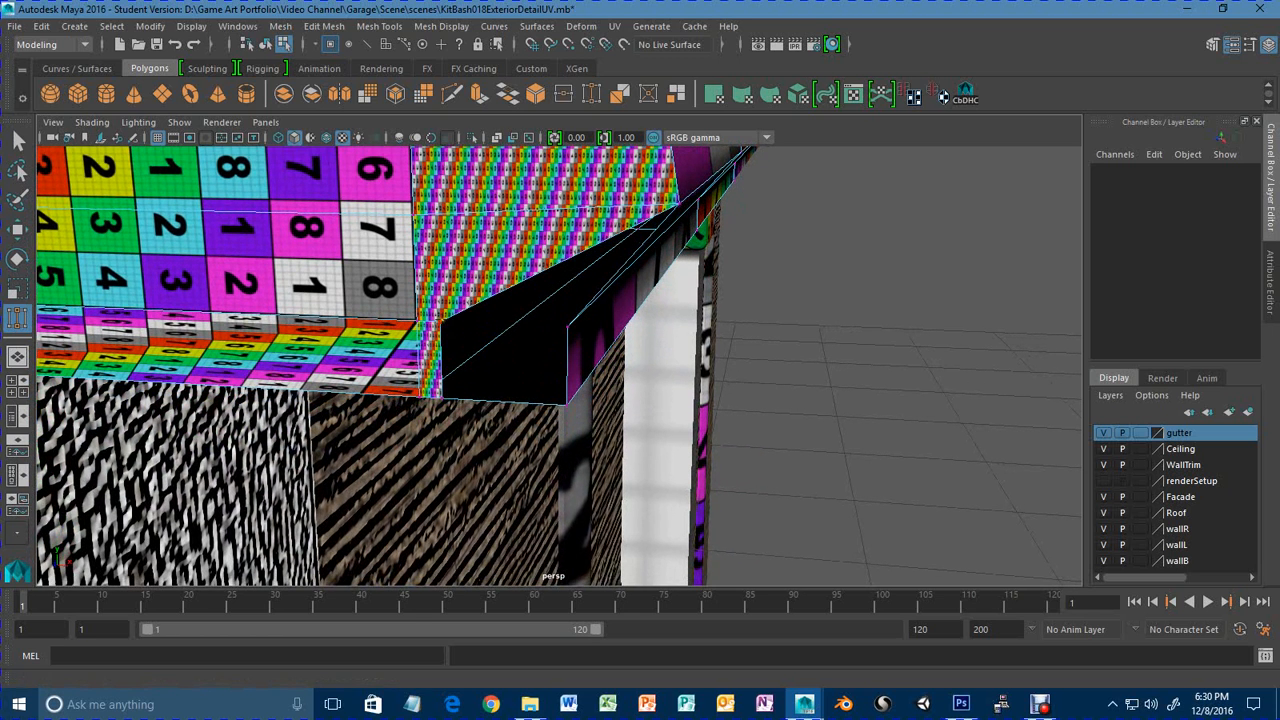
{"action": "left_click_drag", "start_coordinate": [443, 323], "coordinate": [591, 331]}
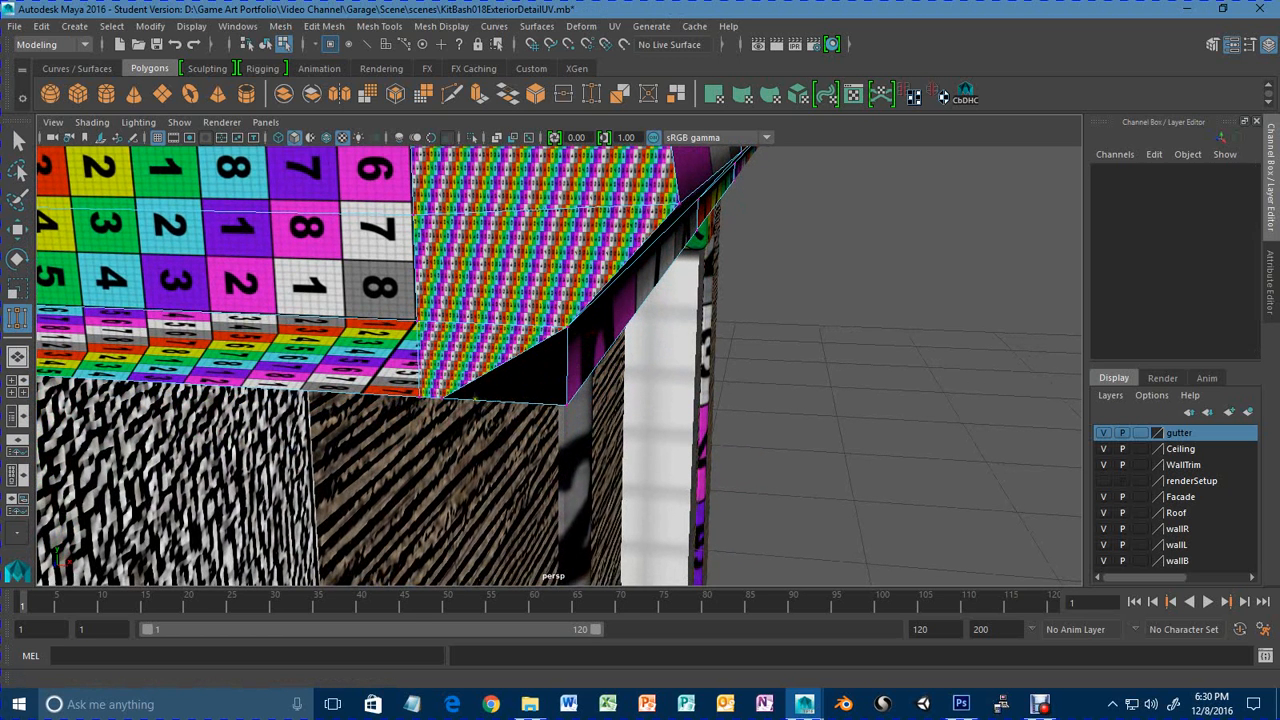
{"action": "left_click", "coordinate": [464, 412]}
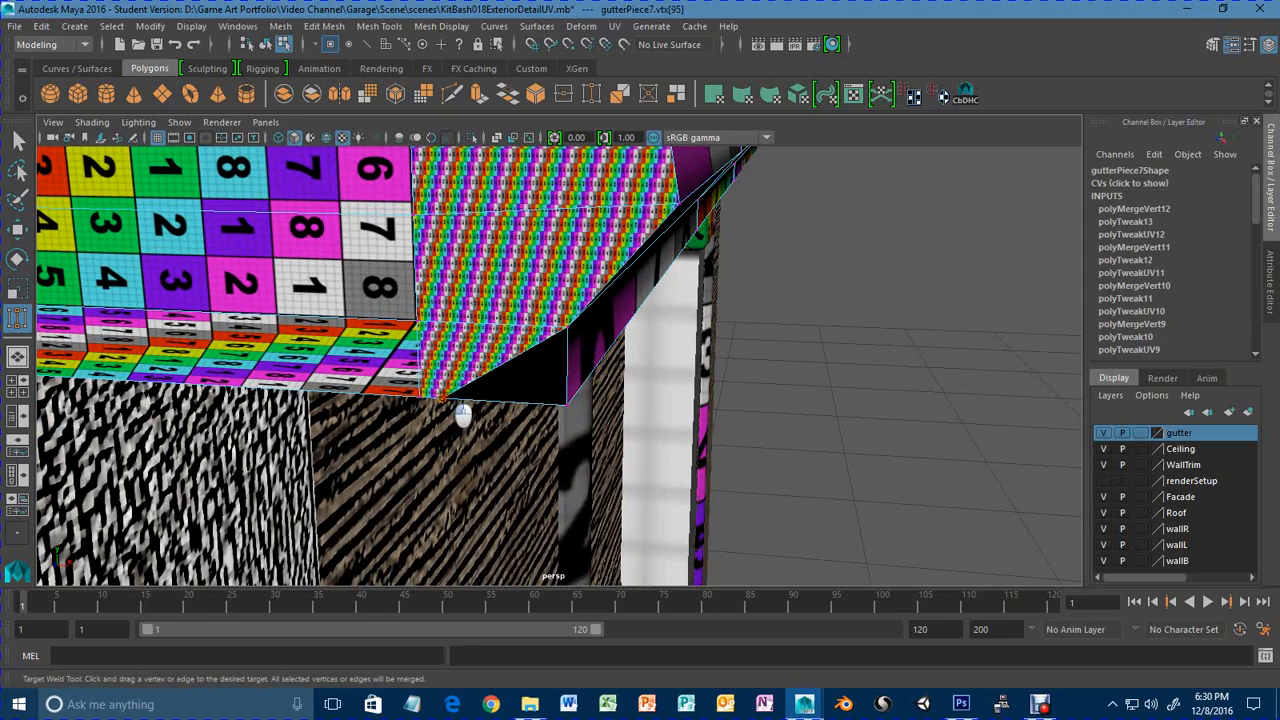
{"action": "left_click_drag", "start_coordinate": [581, 411], "coordinate": [582, 411]}
Examine the welded end cap along the whole gutter profile and inspect the lip's corner from inside the gutter.
{"action": "right_click_drag", "start_coordinate": [581, 411], "coordinate": [568, 434], "text": "alt"}
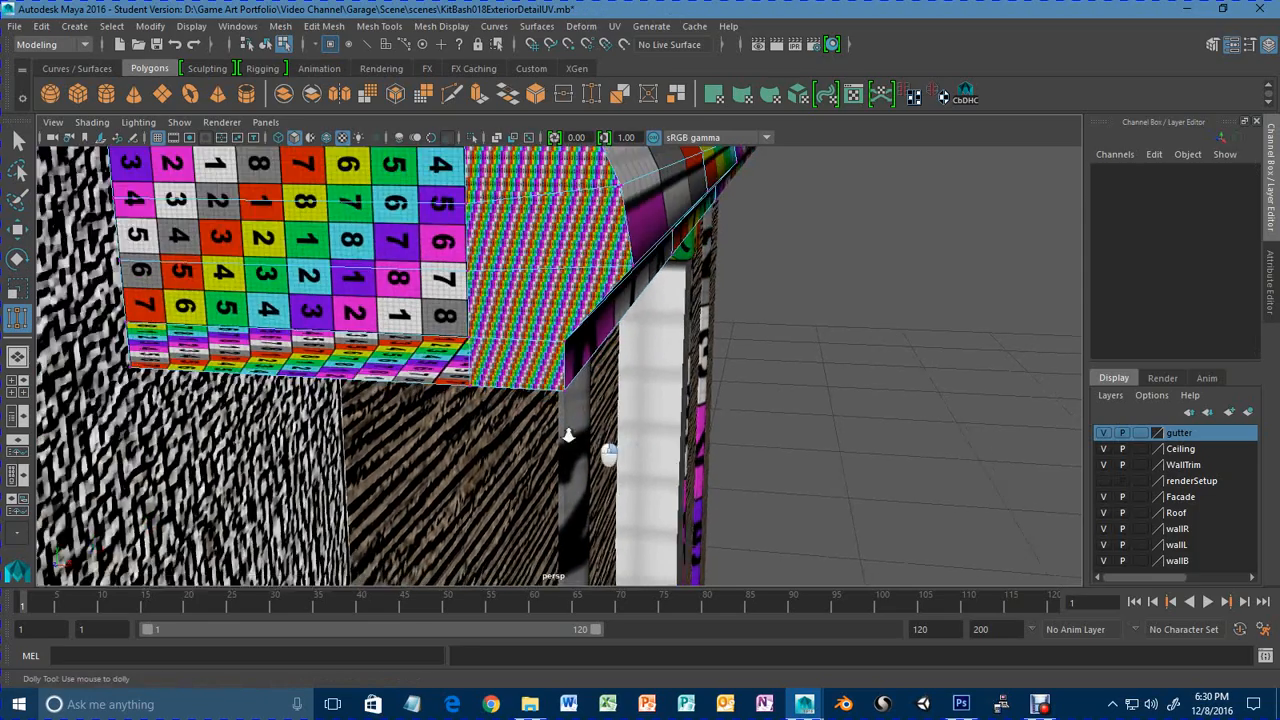
{"action": "middle_click_drag", "start_coordinate": [568, 434], "coordinate": [558, 500], "text": "alt"}
{"action": "right_click_drag", "start_coordinate": [558, 500], "coordinate": [490, 410], "text": "alt"}
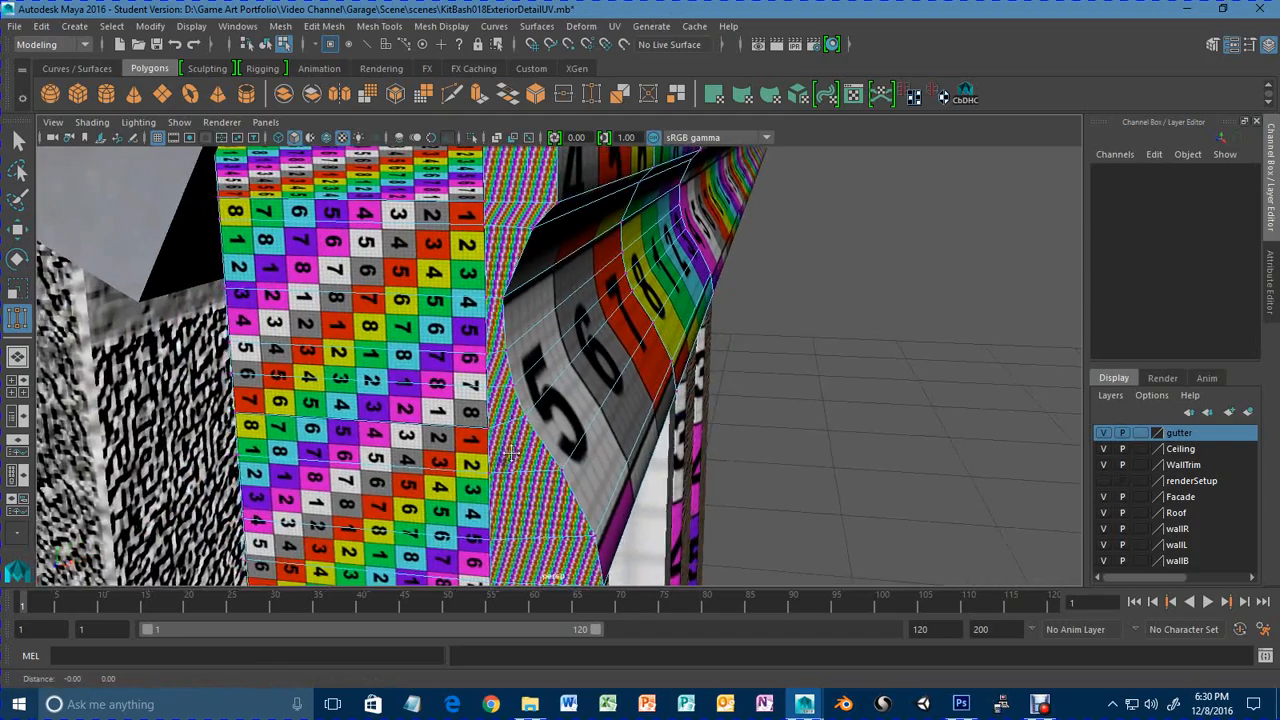
{"action": "middle_click_drag", "start_coordinate": [490, 410], "coordinate": [524, 486], "text": "alt"}
{"action": "right_click_drag", "start_coordinate": [508, 330], "coordinate": [606, 328], "text": "alt"}
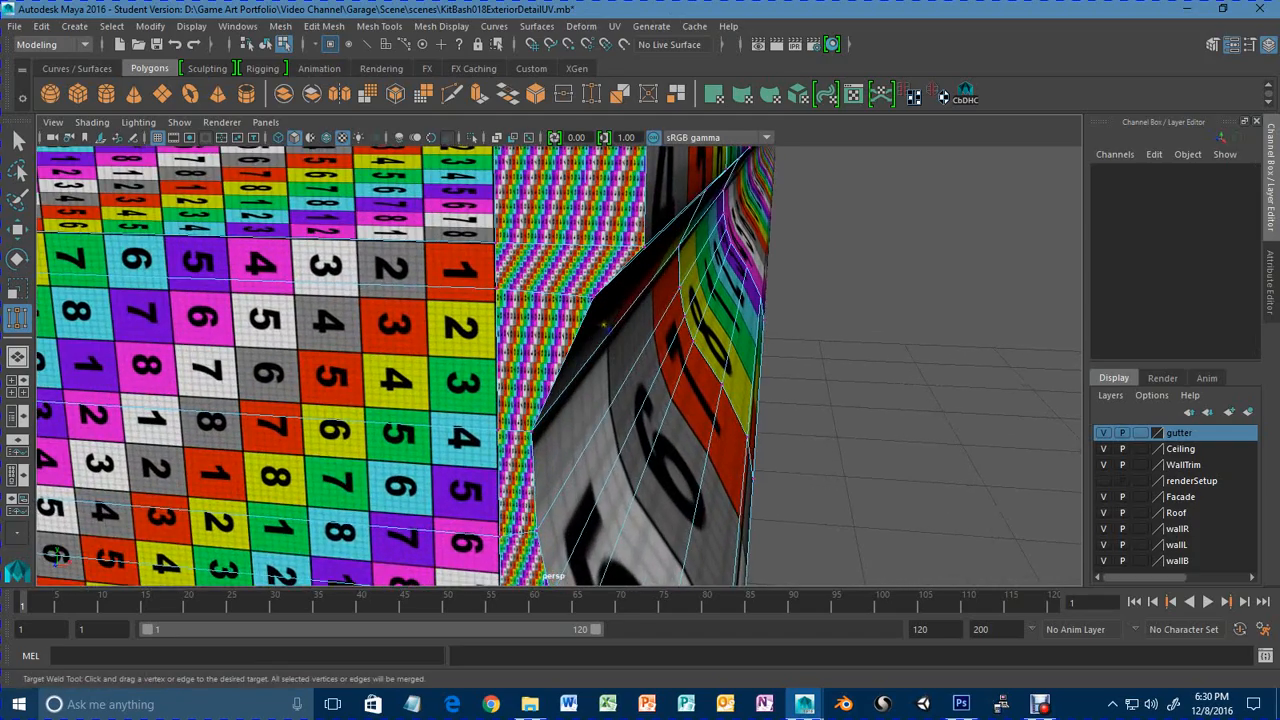
{"action": "middle_click_drag", "start_coordinate": [606, 328], "coordinate": [609, 411], "text": "alt"}
{"action": "left_click_drag", "start_coordinate": [576, 354], "coordinate": [486, 377], "text": "alt"}
{"action": "middle_click_drag", "start_coordinate": [486, 377], "coordinate": [606, 374], "text": "alt"}
{"action": "left_click_drag", "start_coordinate": [606, 374], "coordinate": [602, 412], "text": "alt"}
{"action": "mouse_move", "coordinate": [602, 412]}
{"action": "right_mouse_down", "text": "alt"}
{"action": "mouse_move", "coordinate": [640, 420]}
{"action": "mouse_move", "coordinate": [591, 417]}
{"action": "right_mouse_up", "text": "alt"}
{"action": "left_click_drag", "start_coordinate": [591, 417], "coordinate": [400, 412], "text": "alt"}
{"action": "middle_click_drag", "start_coordinate": [400, 412], "coordinate": [520, 434], "text": "alt"}
{"action": "left_click_drag", "start_coordinate": [520, 434], "coordinate": [420, 409], "text": "alt"}
{"action": "middle_click_drag", "start_coordinate": [420, 409], "coordinate": [465, 432], "text": "alt"}
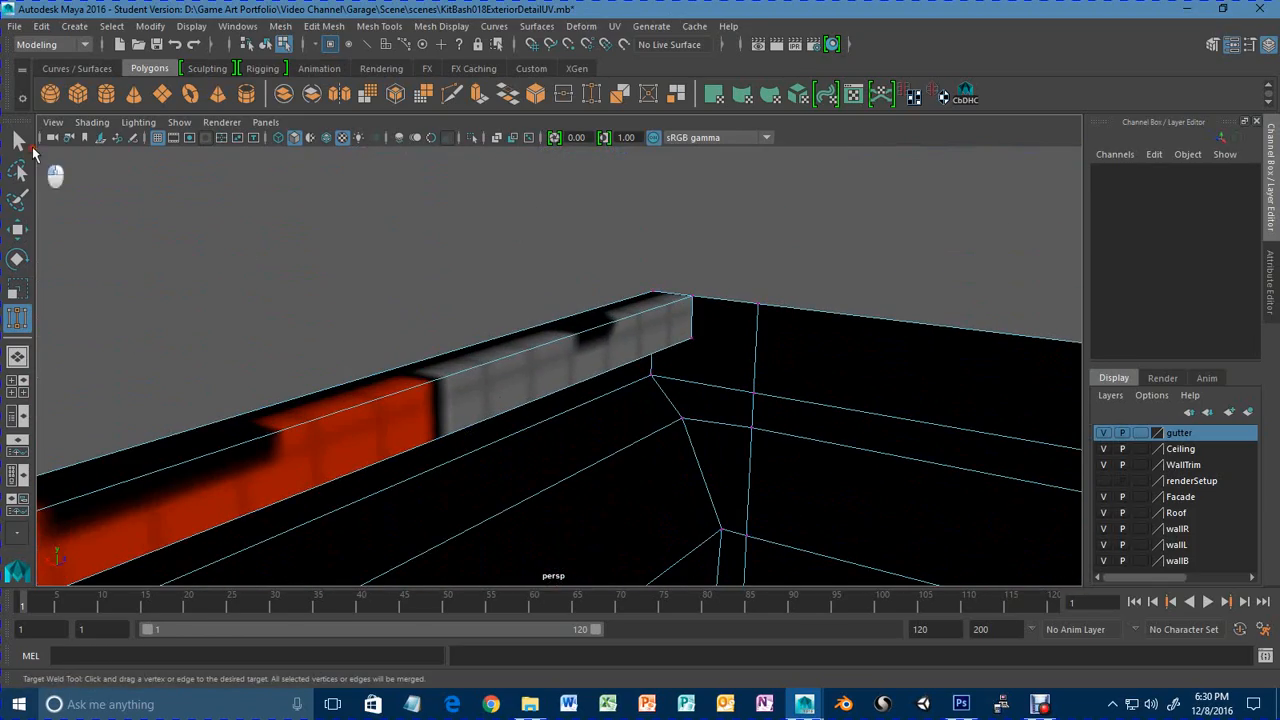
Delete the narrow inner face of the gutter lip next to the end cap in face mode.
{"action": "left_click", "coordinate": [26, 146]}
{"action": "right_click_drag", "start_coordinate": [562, 388], "coordinate": [562, 318]}
{"action": "left_click", "coordinate": [572, 363]}
{"action": "right_click_drag", "start_coordinate": [670, 437], "coordinate": [651, 445], "text": "alt"}
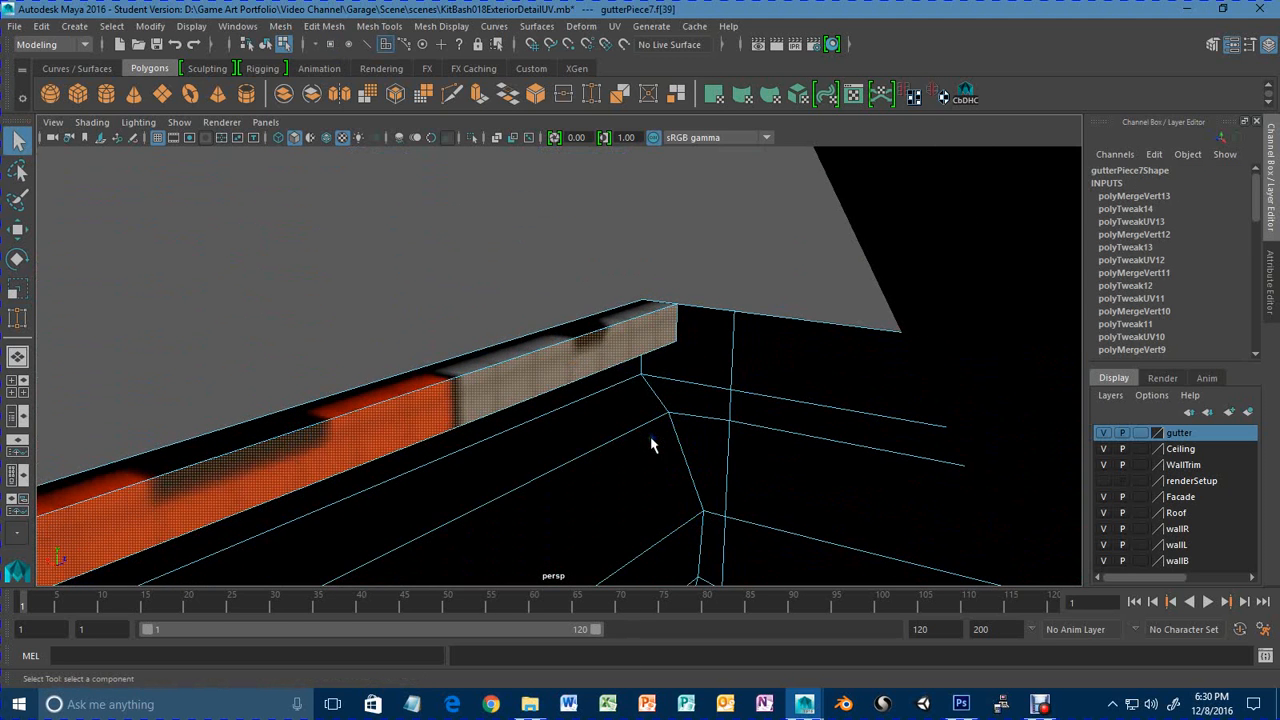
{"action": "key", "text": "Delete"}
{"action": "left_click_drag", "start_coordinate": [621, 420], "coordinate": [1080, 424], "text": "alt"}
{"action": "mouse_move", "coordinate": [553, 423]}
{"action": "left_mouse_down", "text": "alt"}
{"action": "mouse_move", "coordinate": [570, 399]}
{"action": "mouse_move", "coordinate": [561, 412]}
{"action": "left_mouse_up", "text": "alt"}
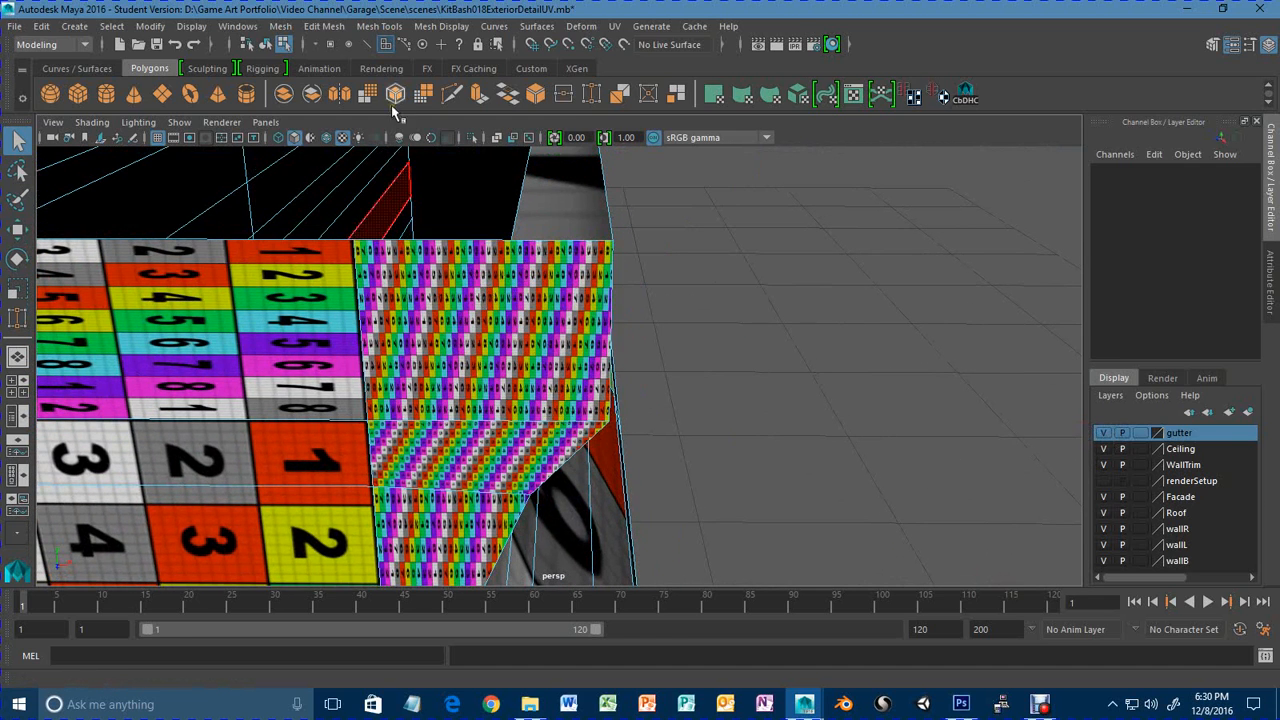
Insert a vertical edge loop through the end cap's extruded strip near the gutter lip's inner edge with the Multi-Cut tool.
{"action": "left_click", "coordinate": [452, 92]}
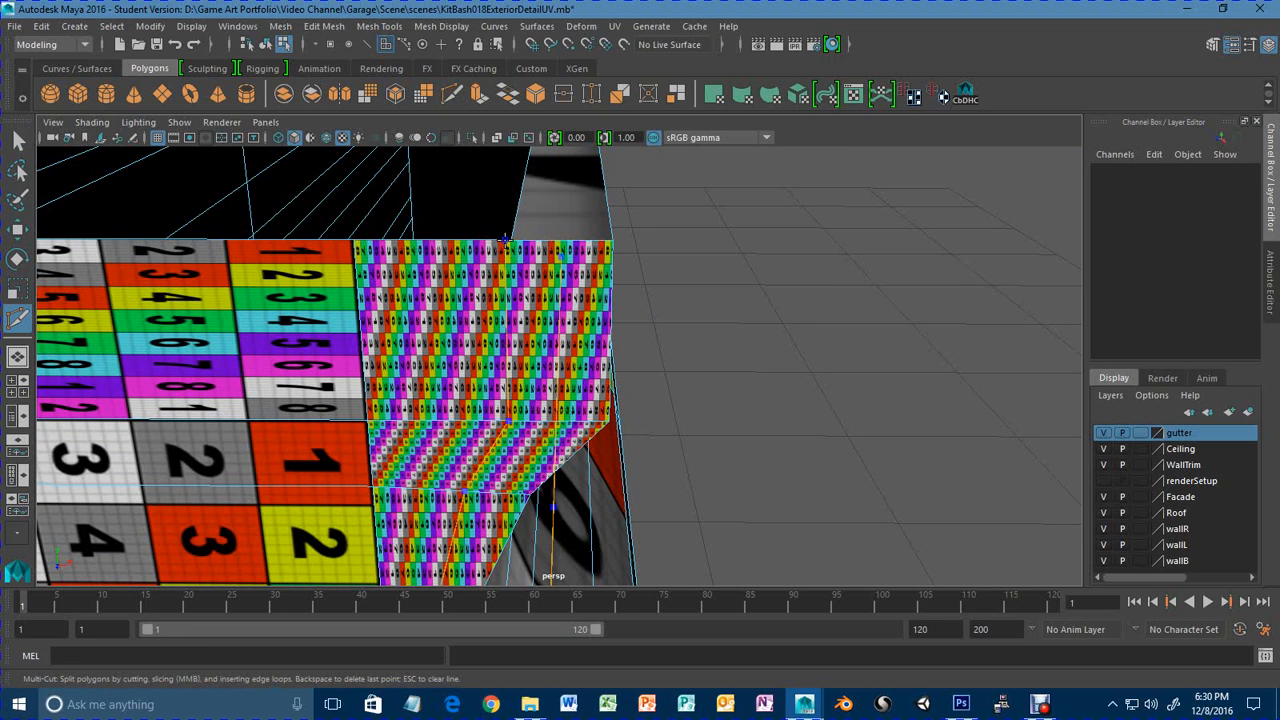
{"action": "left_click", "coordinate": [505, 240]}
{"action": "scroll", "coordinate": [548, 325], "scroll_direction": "up", "scroll_amount": 3}
{"action": "scroll", "coordinate": [548, 325], "scroll_direction": "down", "scroll_amount": 3}
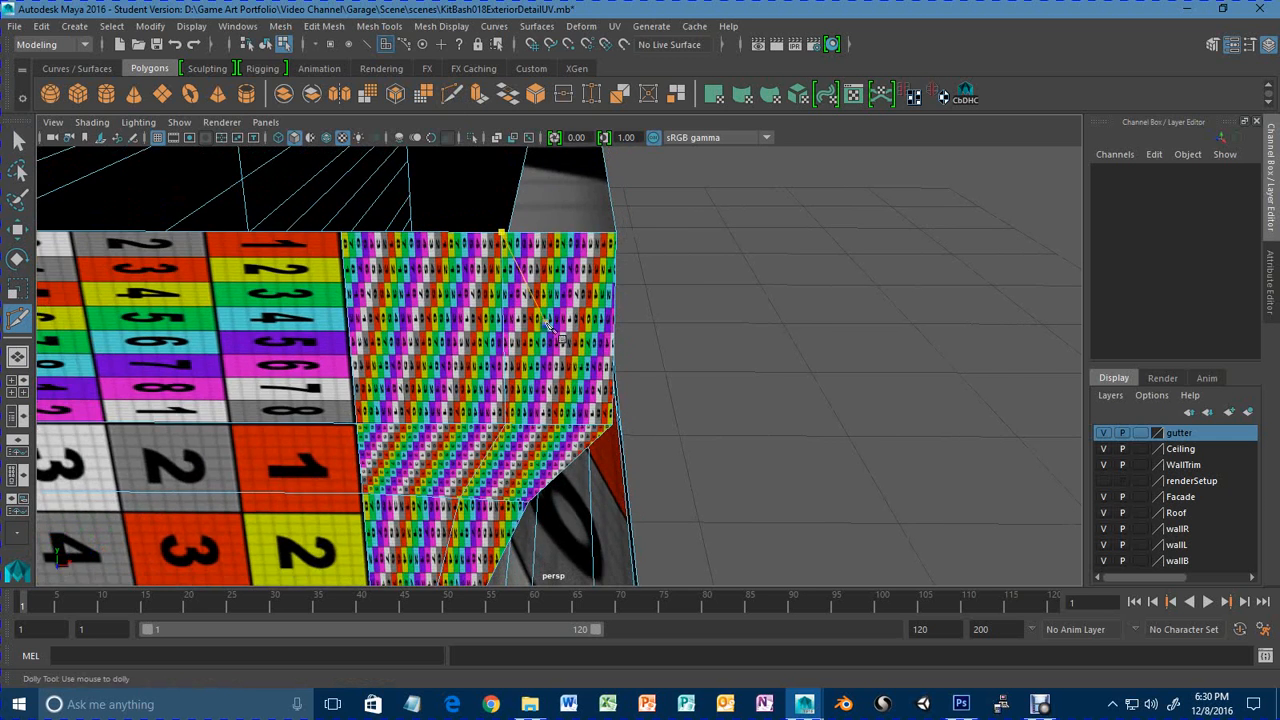
{"action": "middle_click_drag", "start_coordinate": [548, 325], "coordinate": [573, 373], "text": "alt"}
{"action": "left_click", "coordinate": [18, 141]}
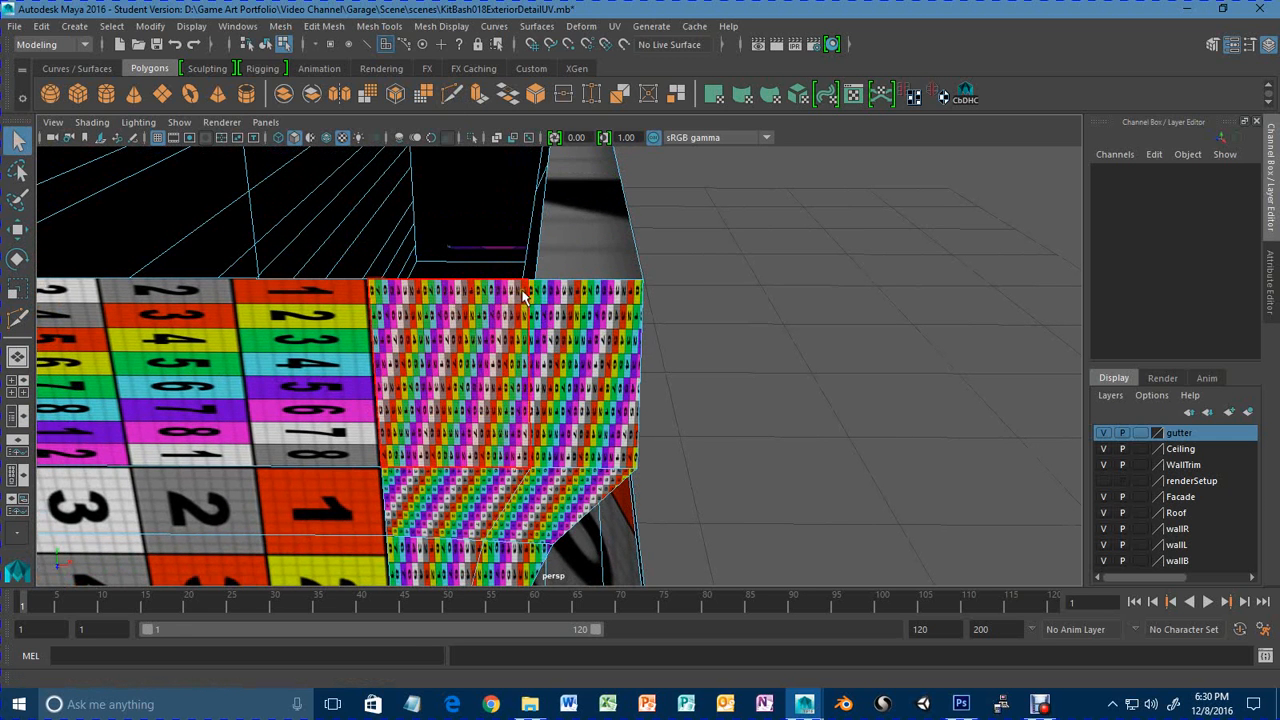
Nudge the new edge loop's top vertex upward and weld it to the inner corner of the gutter lip.
{"action": "right_click_drag", "start_coordinate": [522, 259], "coordinate": [470, 268]}
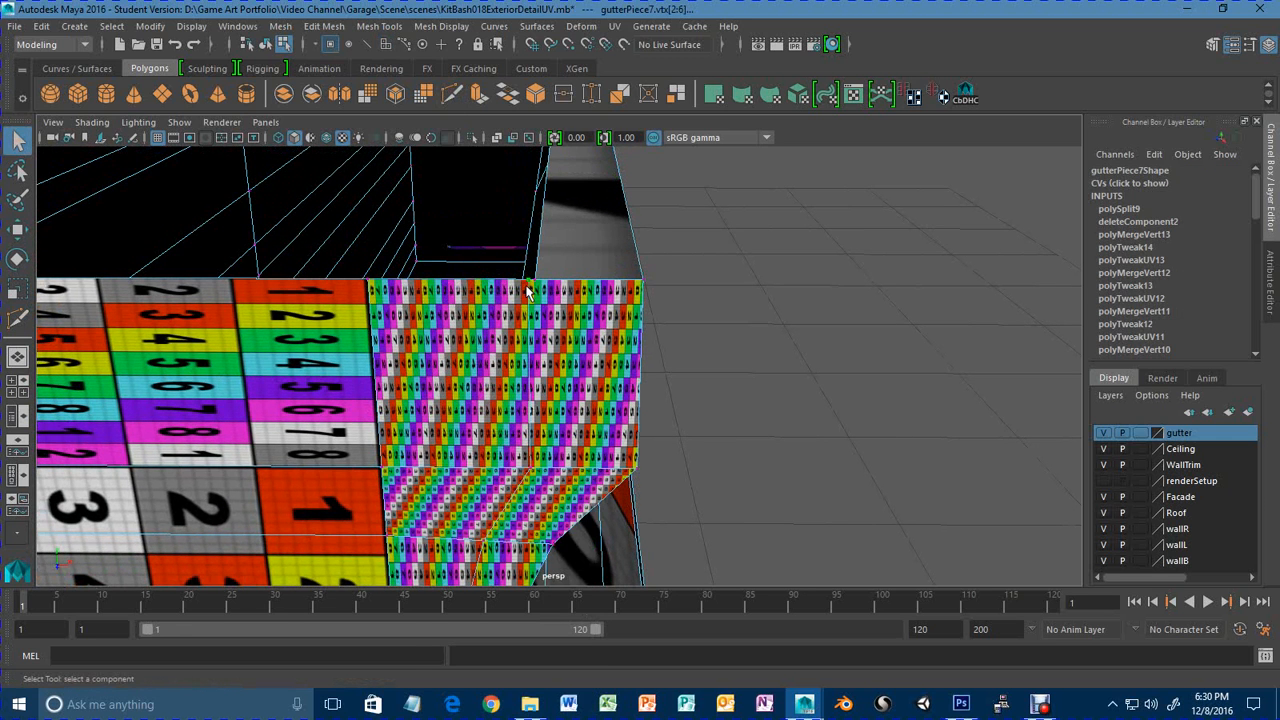
{"action": "left_click", "coordinate": [528, 287]}
{"action": "key", "text": "w"}
{"action": "left_click_drag", "start_coordinate": [528, 287], "coordinate": [532, 205]}
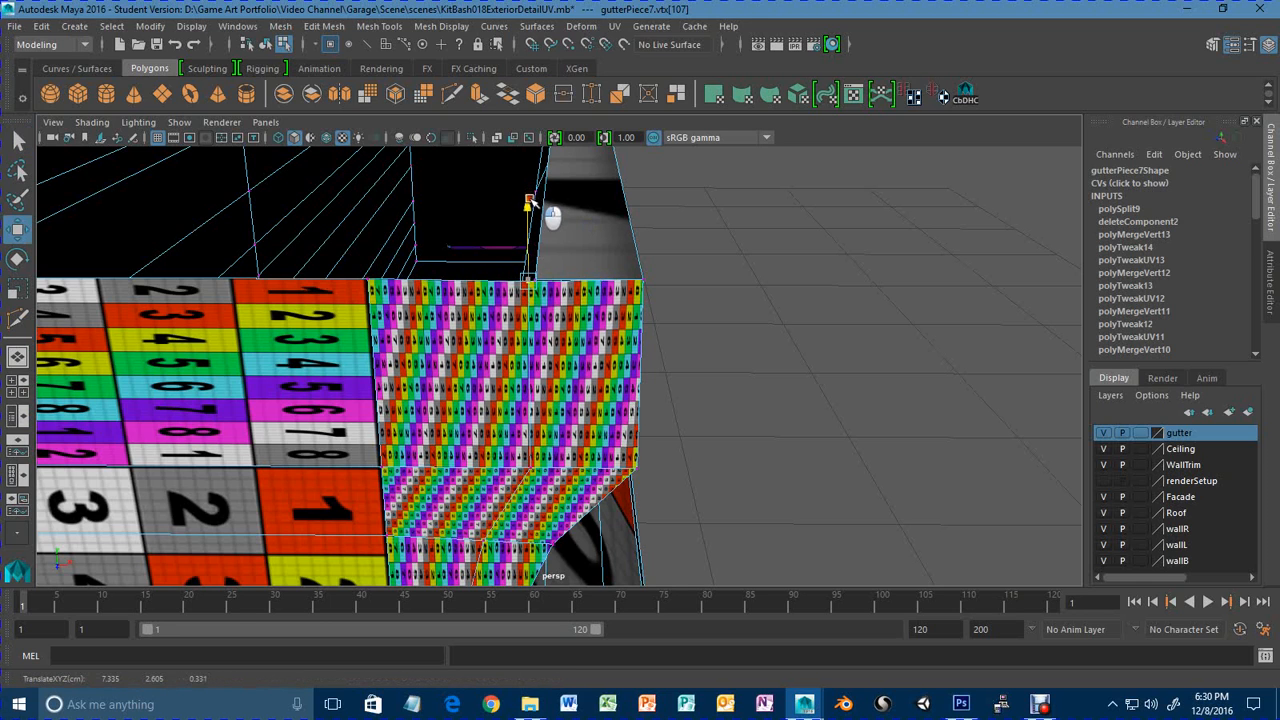
{"action": "left_click", "coordinate": [591, 93]}
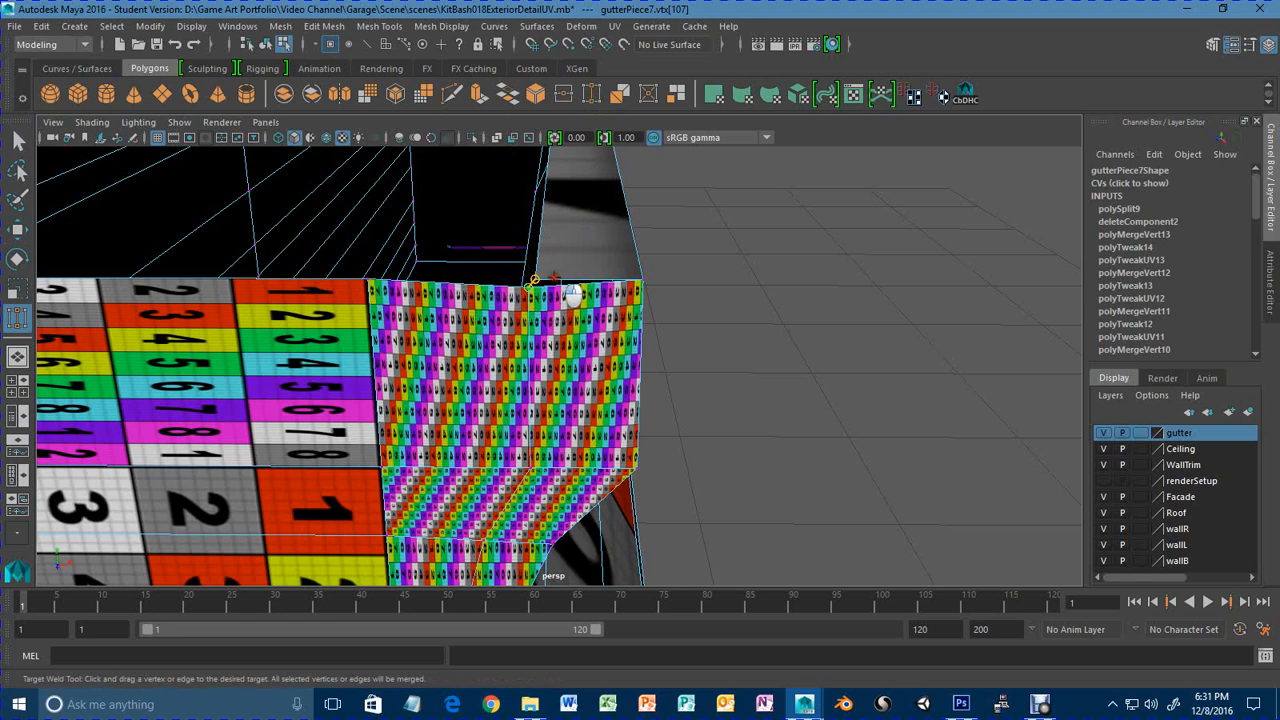
{"action": "left_click_drag", "start_coordinate": [528, 287], "coordinate": [554, 277]}
Inspect the inside of the gutter, its lip and the corner welded to the end cap from above.
{"action": "right_click_drag", "start_coordinate": [638, 304], "coordinate": [554, 309], "text": "alt"}
{"action": "left_click_drag", "start_coordinate": [556, 312], "coordinate": [603, 303], "text": "alt"}
{"action": "middle_click_drag", "start_coordinate": [395, 291], "coordinate": [432, 309], "text": "alt"}
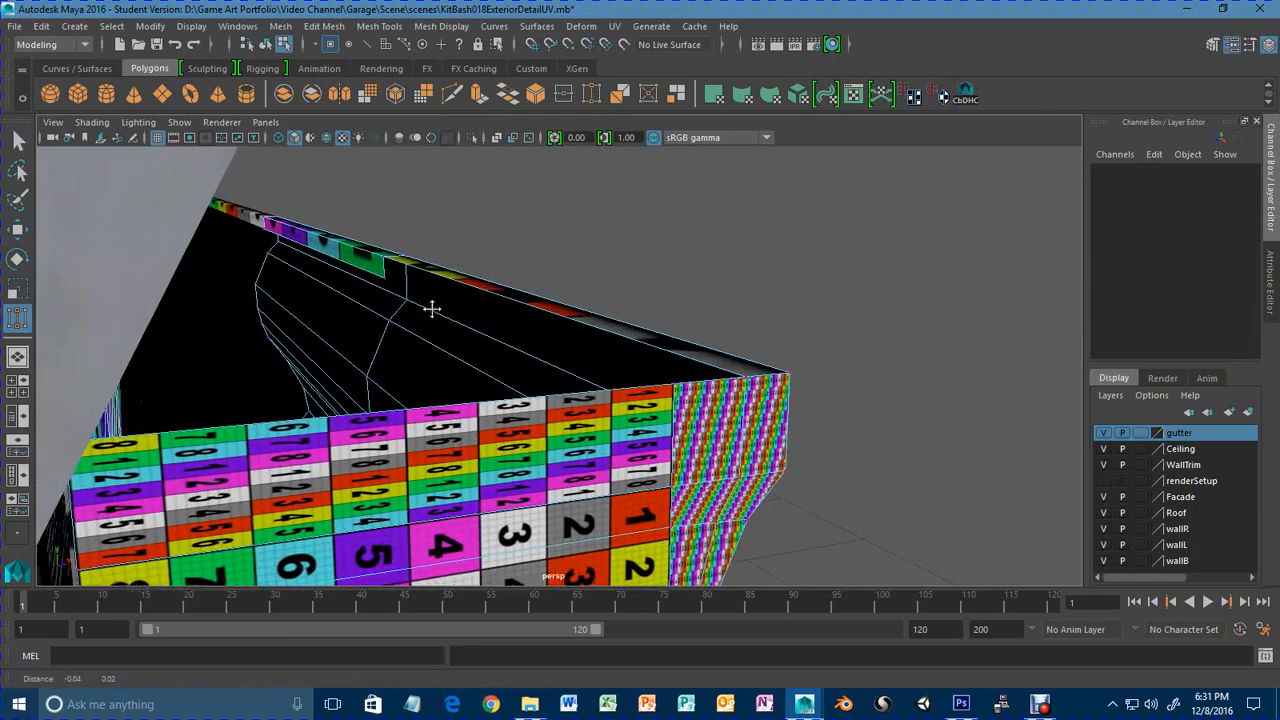
{"action": "left_click_drag", "start_coordinate": [432, 309], "coordinate": [414, 303], "text": "alt"}
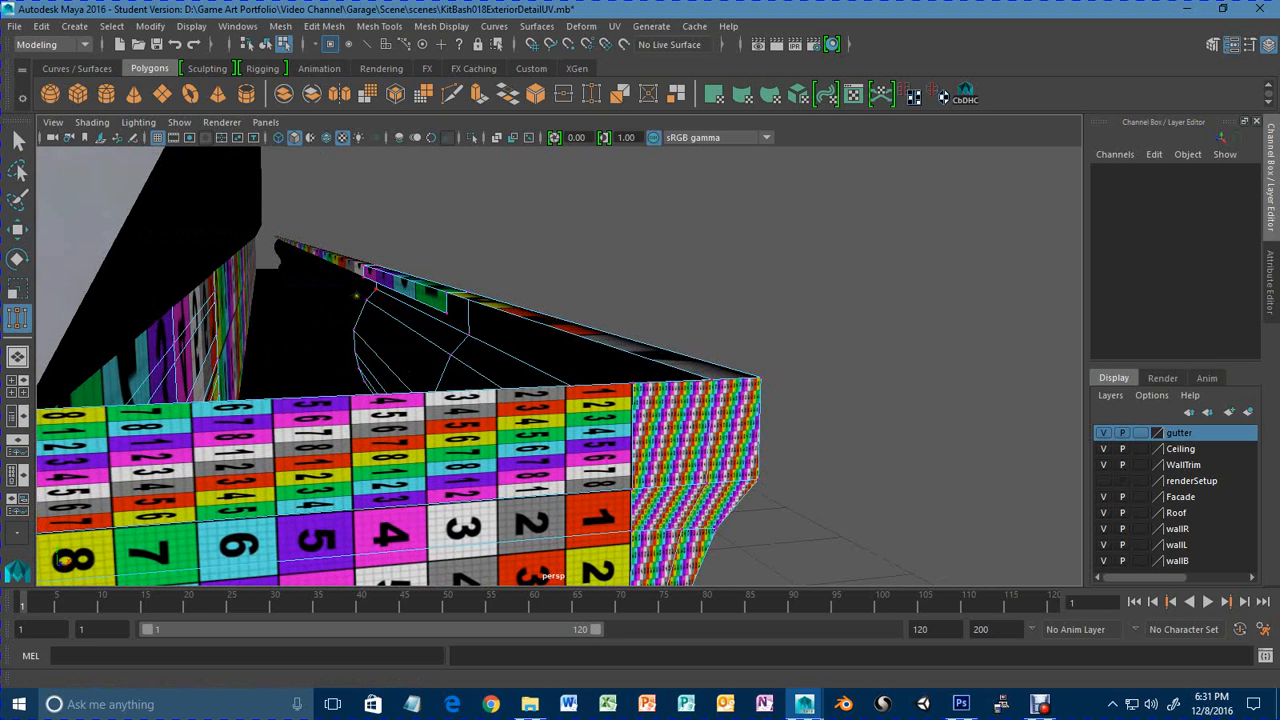
{"action": "left_click_drag", "start_coordinate": [526, 393], "coordinate": [452, 393], "text": "alt"}
{"action": "key", "text": "q"}
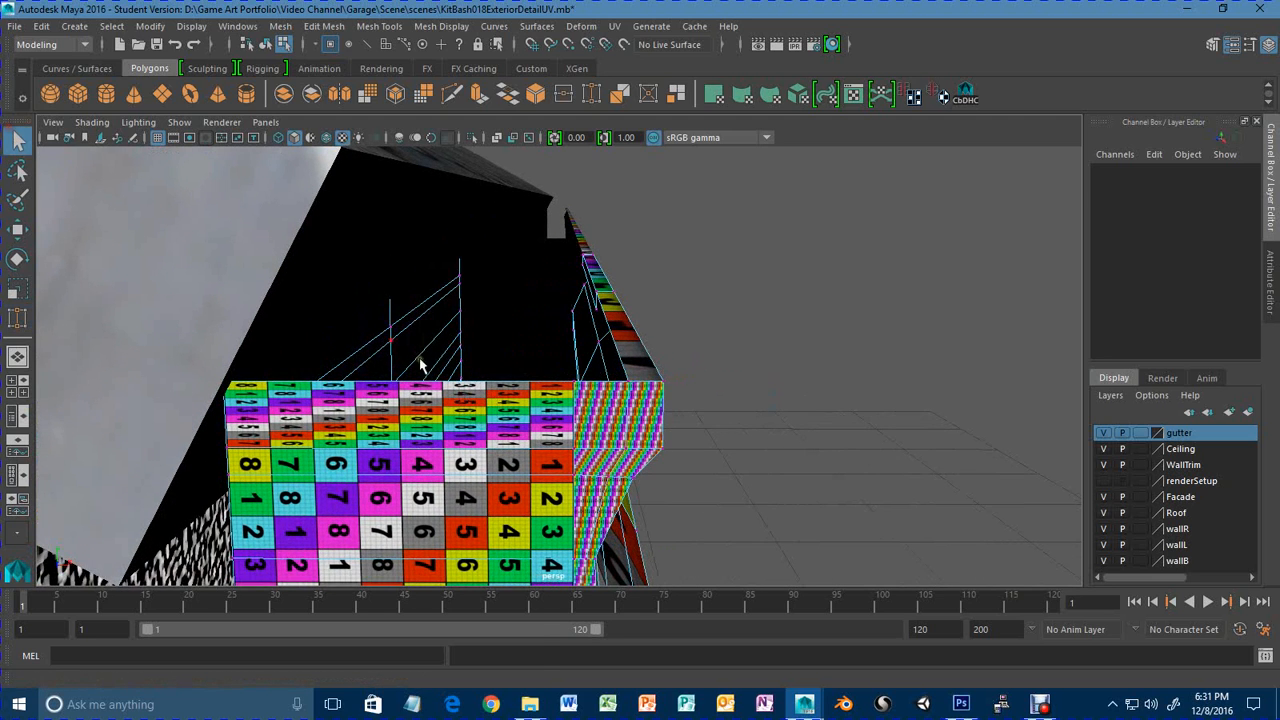
Select the end cap's outer faces on the gutter piece from its upper edge to its lower edge in face mode.
{"action": "right_click_drag", "start_coordinate": [466, 275], "coordinate": [571, 243]}
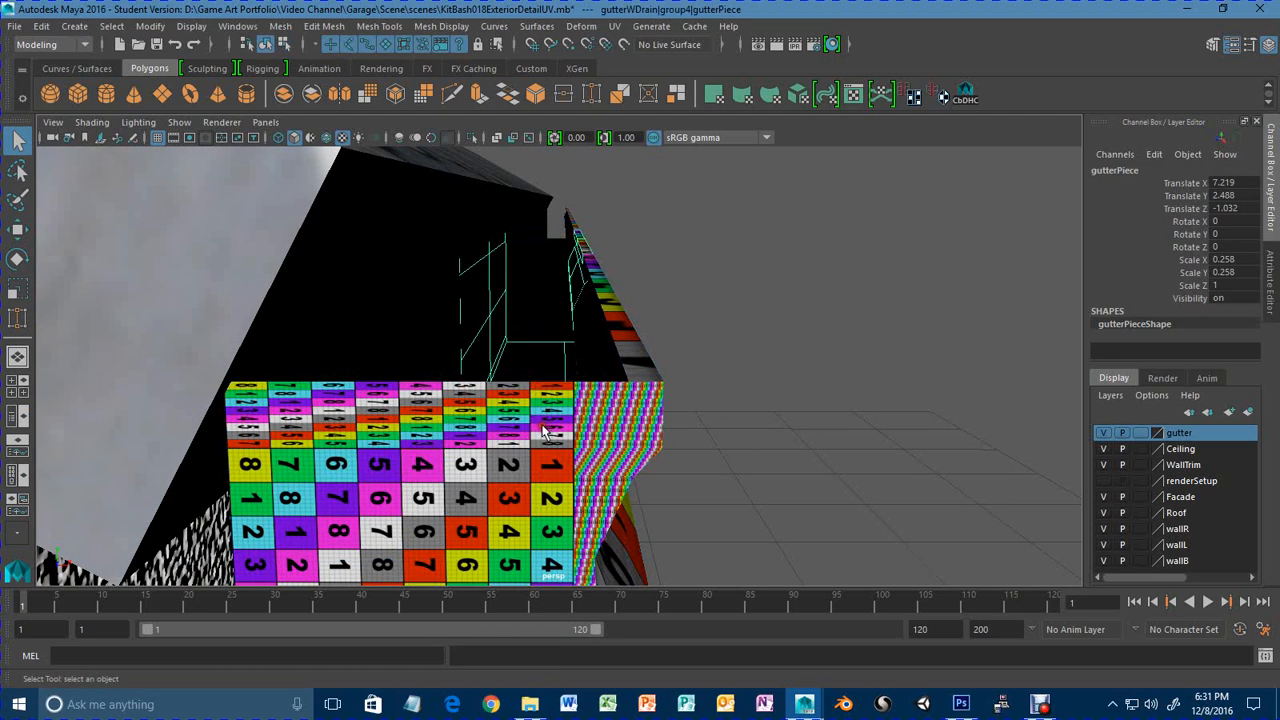
{"action": "left_click", "coordinate": [543, 430]}
{"action": "middle_click_drag", "start_coordinate": [543, 430], "coordinate": [586, 268], "text": "alt"}
{"action": "right_click_drag", "start_coordinate": [610, 292], "coordinate": [608, 305]}
{"action": "left_click", "coordinate": [603, 248]}
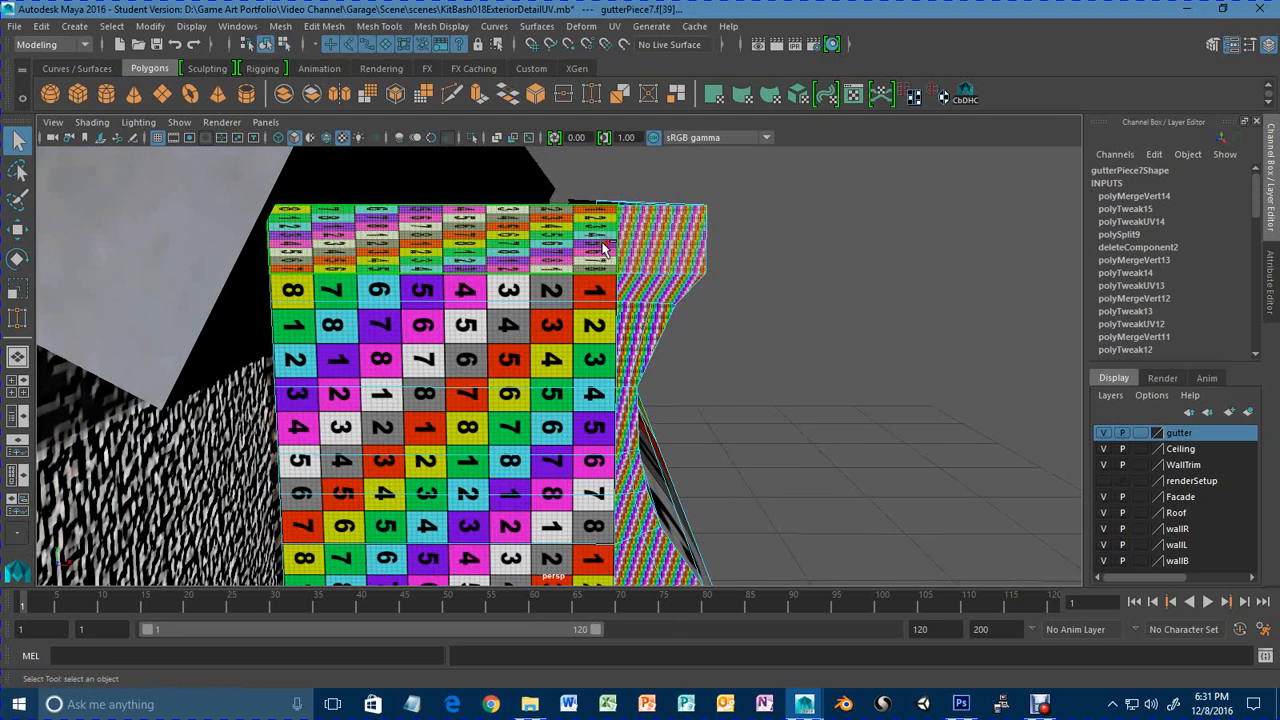
{"action": "left_click", "coordinate": [627, 290], "text": "shift"}
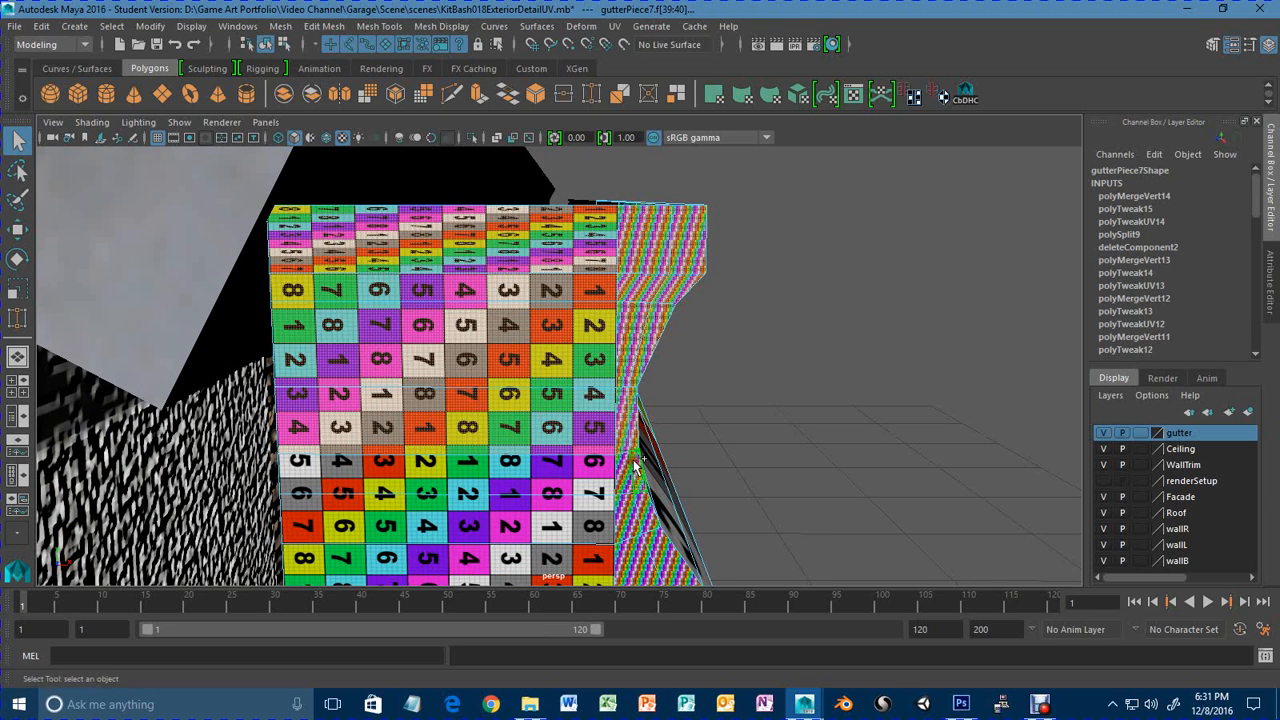
{"action": "middle_click_drag", "start_coordinate": [634, 465], "coordinate": [588, 355], "text": "alt"}
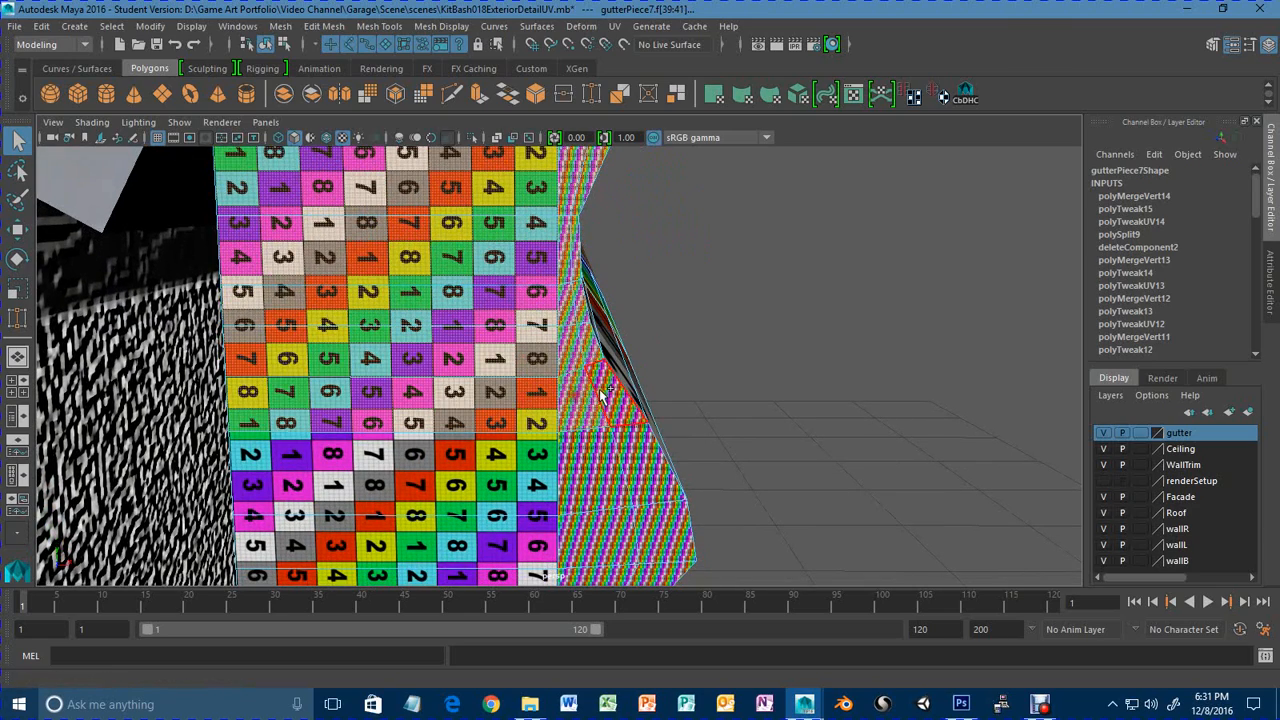
{"action": "middle_click_drag", "start_coordinate": [537, 449], "coordinate": [528, 358], "text": "alt"}
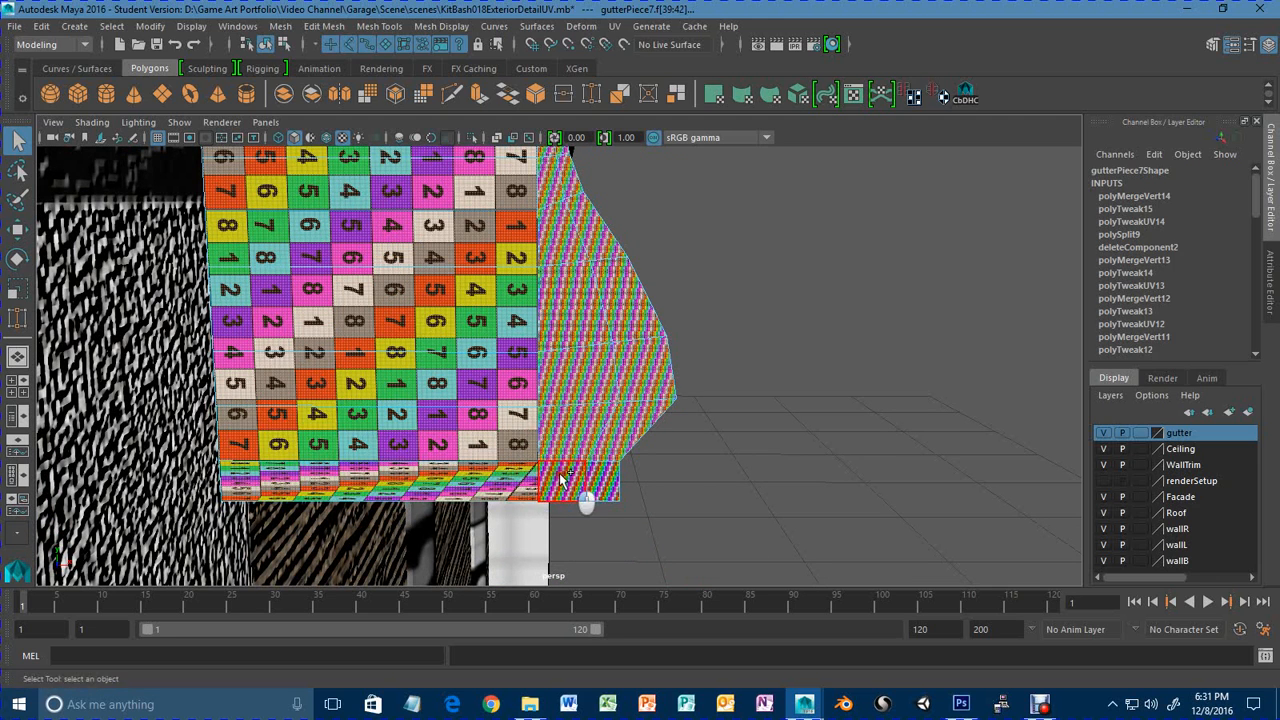
{"action": "left_click", "coordinate": [598, 480]}
Switch to the combined perspective and UV editor layout and delete the UVs of the selected end cap faces.
{"action": "key", "text": "space"}
{"action": "left_click", "coordinate": [591, 455]}
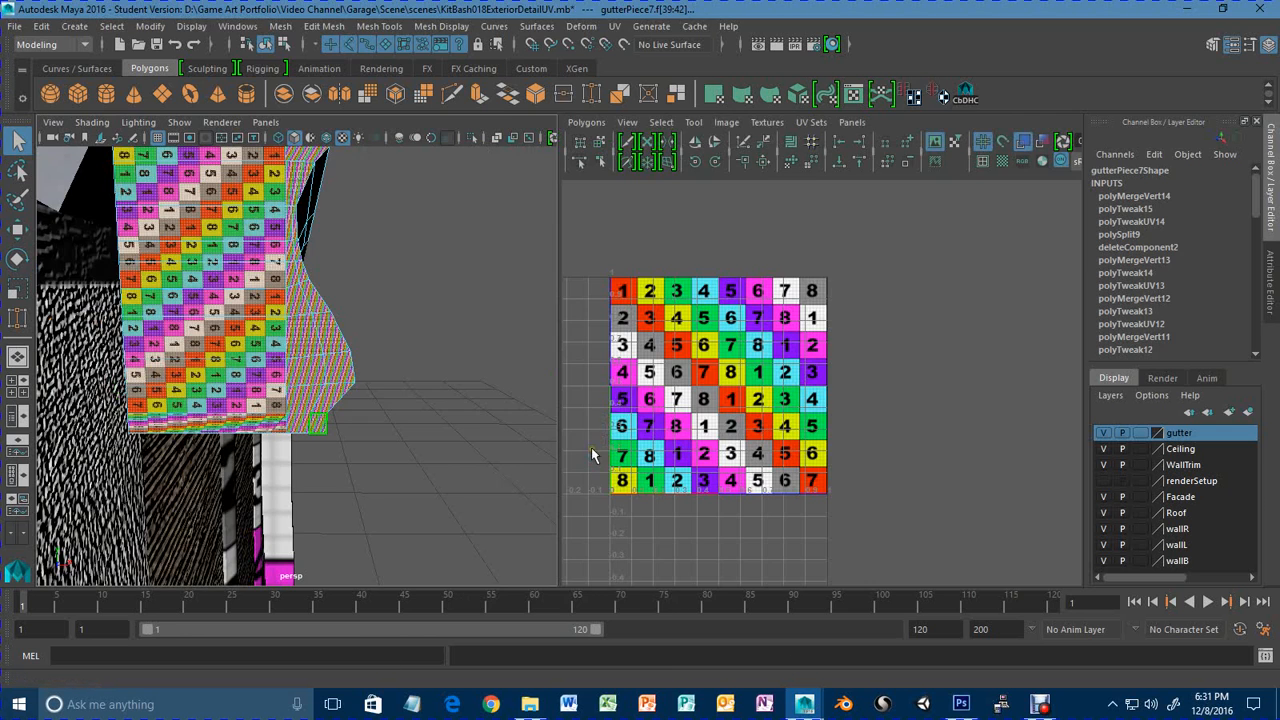
{"action": "scroll", "coordinate": [787, 432], "scroll_direction": "down", "scroll_amount": 2}
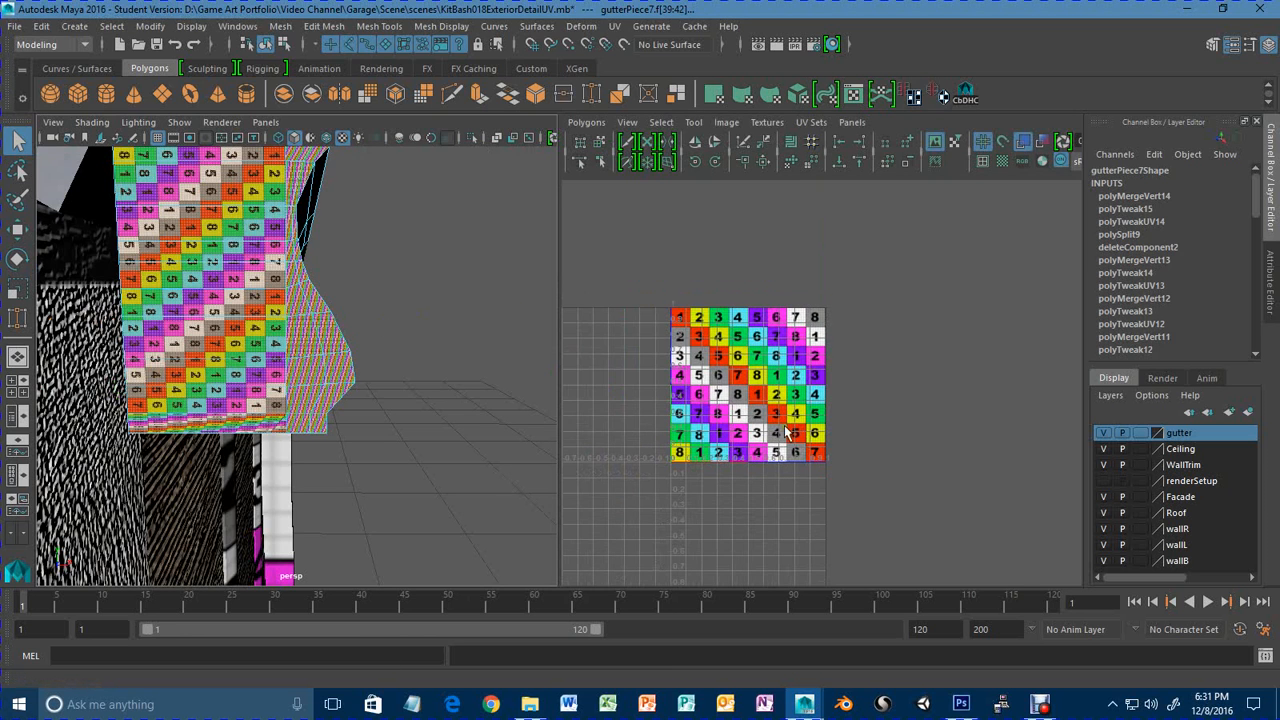
{"action": "left_click", "coordinate": [614, 26]}
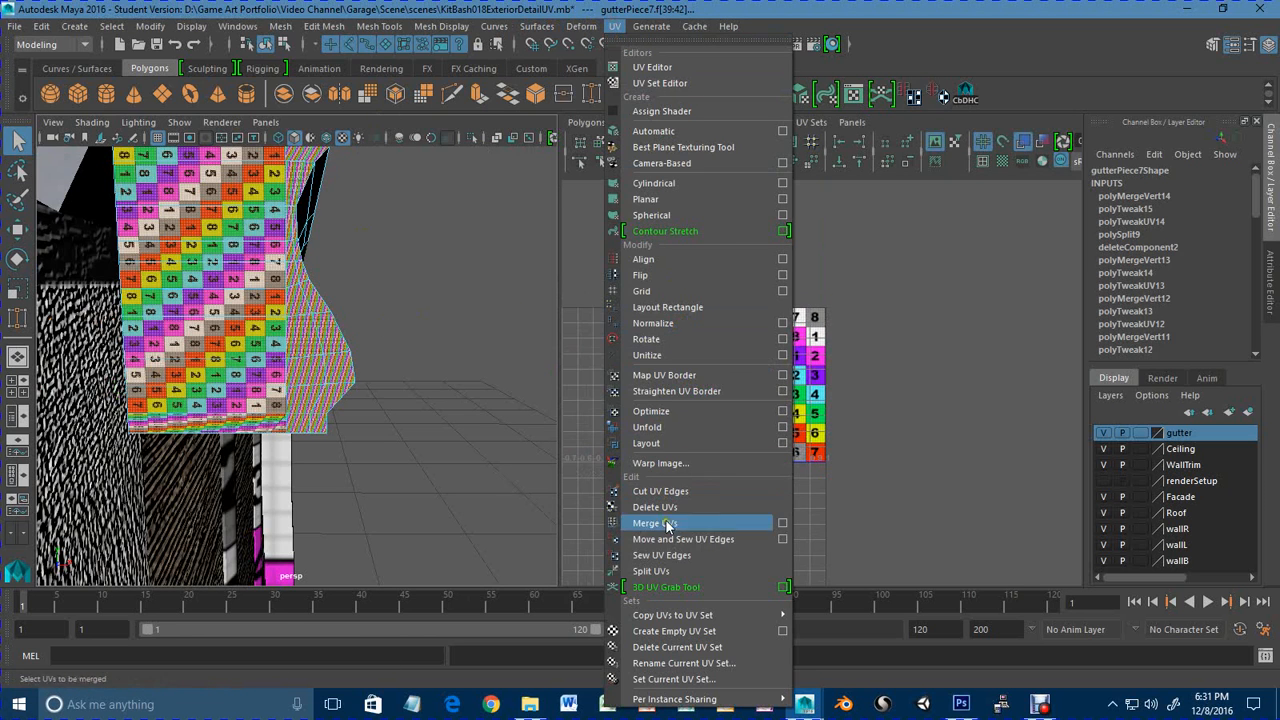
{"action": "left_click", "coordinate": [660, 508]}
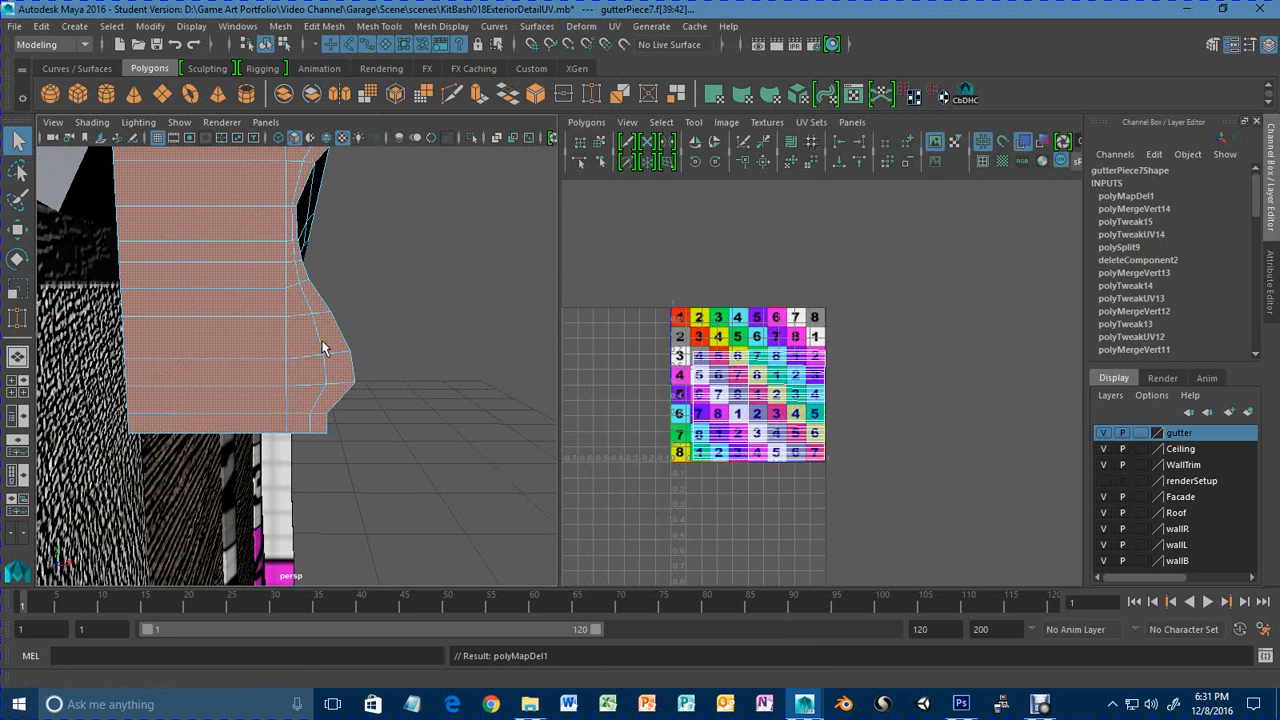
Reselect the end cap's wide faces from its upper edge to its lower edge in face mode.
{"action": "right_click_drag", "start_coordinate": [228, 337], "coordinate": [312, 252]}
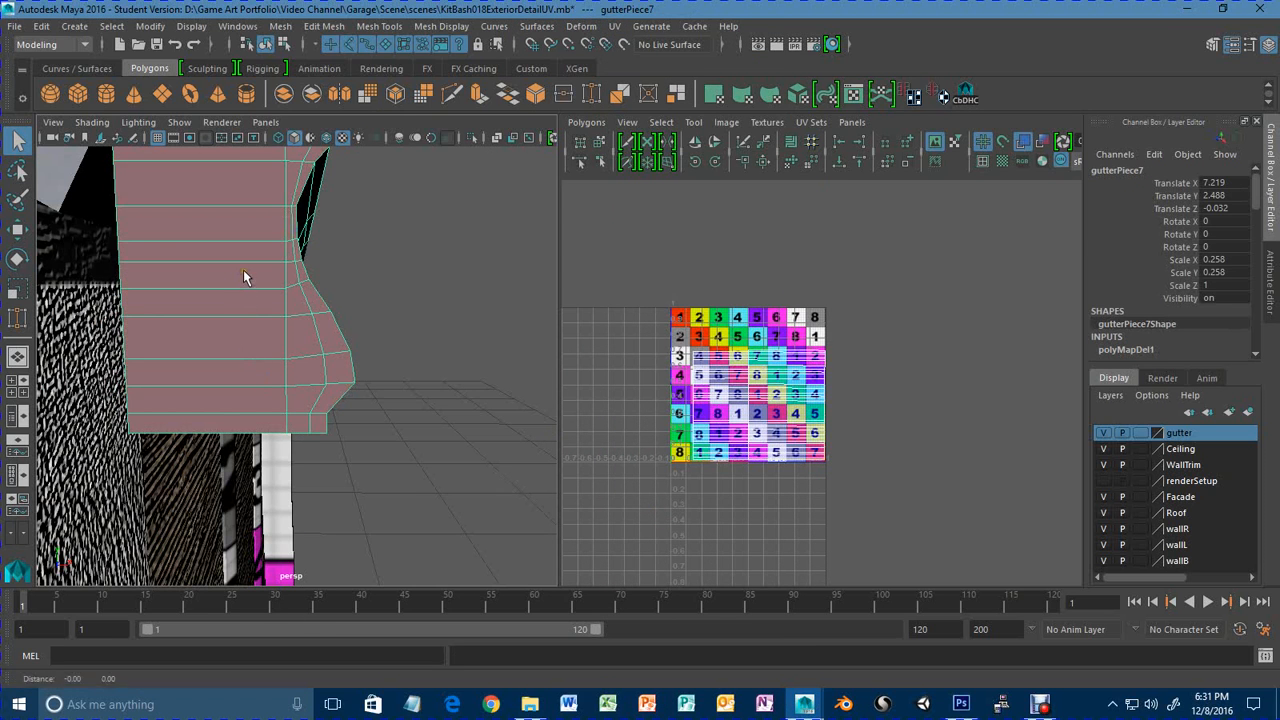
{"action": "middle_click_drag", "start_coordinate": [243, 270], "coordinate": [250, 287], "text": "alt"}
{"action": "right_click_drag", "start_coordinate": [249, 220], "coordinate": [249, 248]}
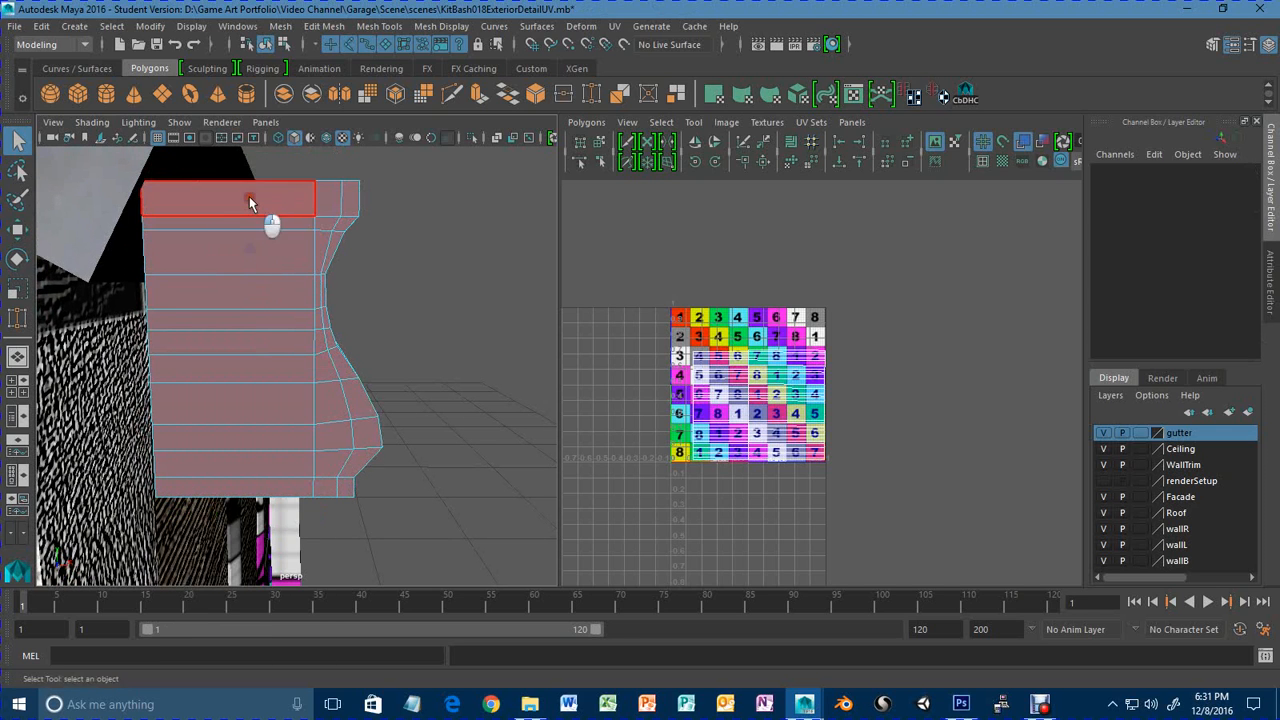
{"action": "mouse_move", "coordinate": [249, 196]}
{"action": "left_mouse_down"}
{"action": "mouse_move", "coordinate": [283, 466]}
{"action": "mouse_move", "coordinate": [322, 488]}
{"action": "left_mouse_up"}
Add all the small faces along the end cap's curved front profile to the selection, working from its lower edge to its upper edge.
{"action": "left_click", "coordinate": [320, 485], "text": "shift"}
{"action": "left_click", "coordinate": [341, 485], "text": "shift"}
{"action": "left_click", "coordinate": [337, 464], "text": "shift"}
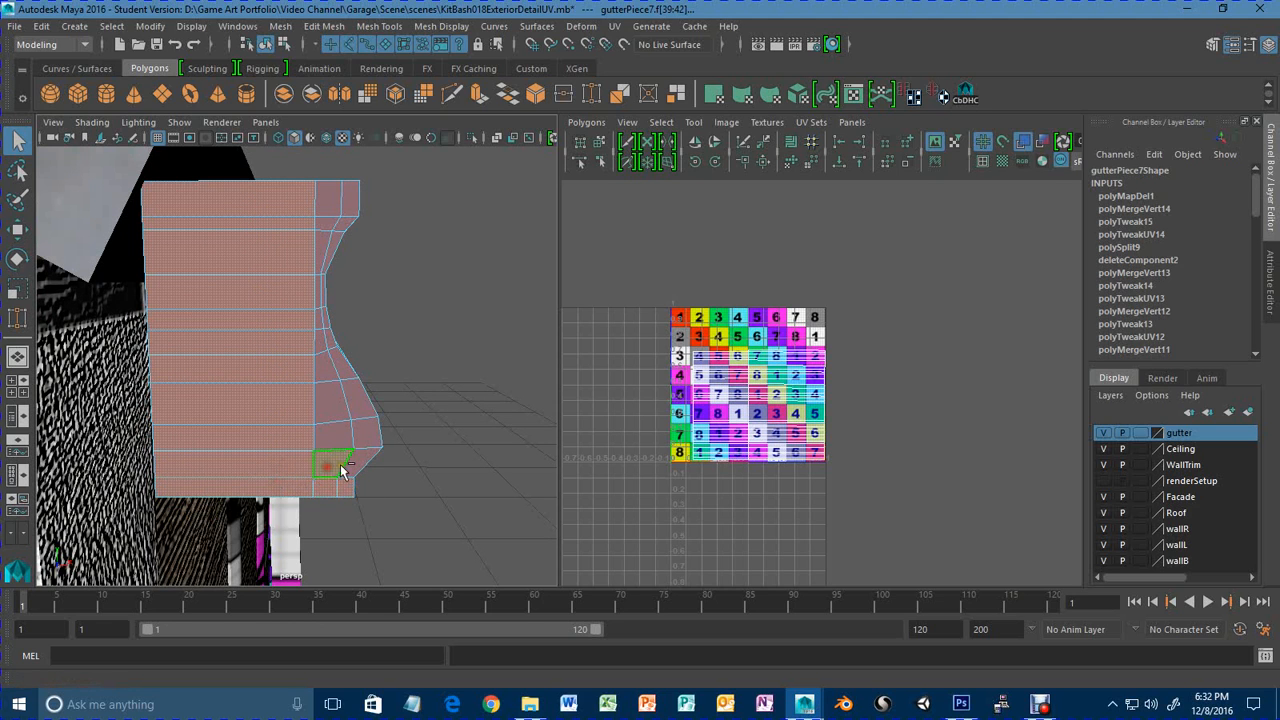
{"action": "left_click", "coordinate": [358, 460], "text": "shift"}
{"action": "left_click", "coordinate": [335, 438], "text": "shift"}
{"action": "left_click", "coordinate": [361, 433], "text": "shift"}
{"action": "left_click", "coordinate": [335, 402], "text": "shift"}
{"action": "left_click", "coordinate": [357, 397], "text": "shift"}
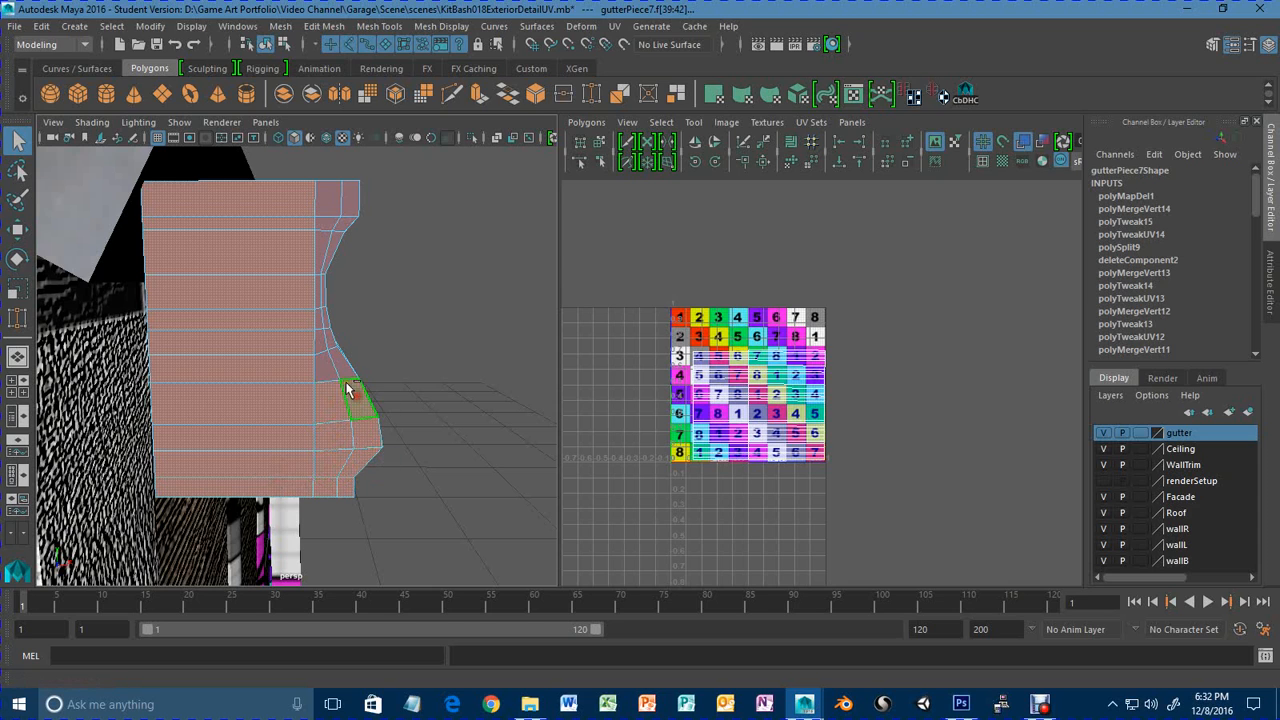
{"action": "left_click", "coordinate": [326, 366], "text": "shift"}
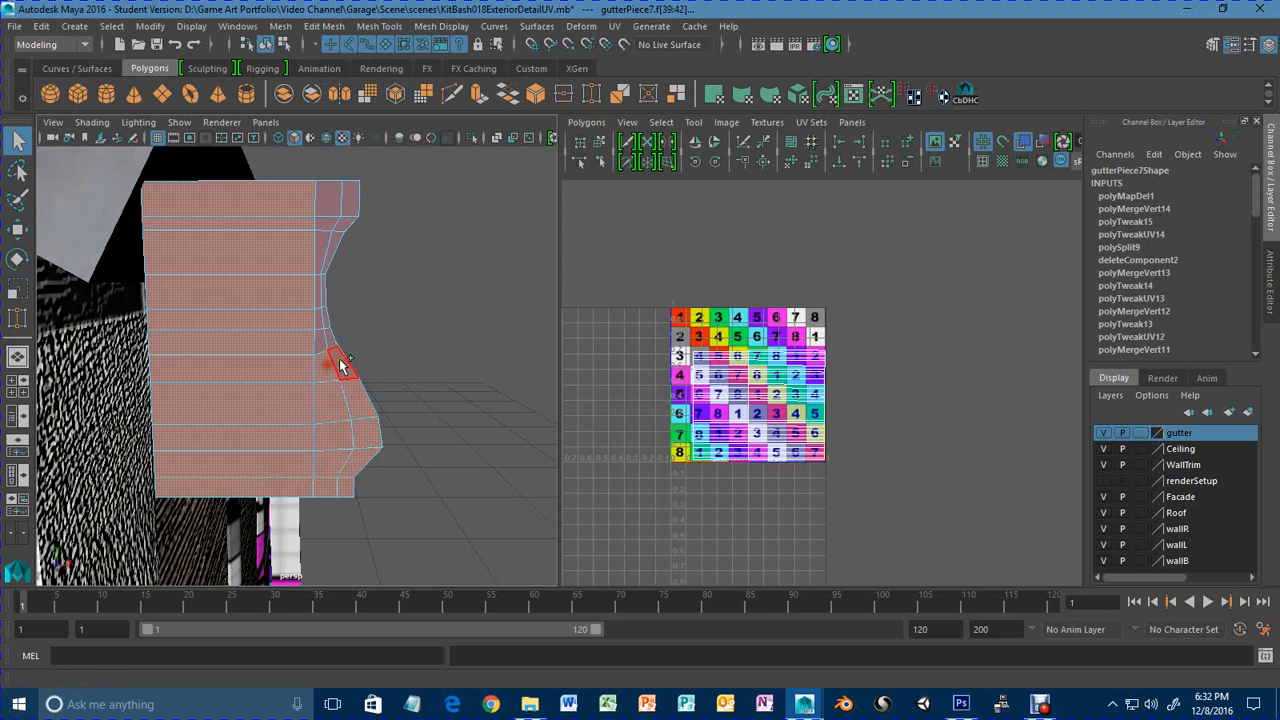
{"action": "left_click", "coordinate": [323, 292], "text": "shift"}
{"action": "left_click", "coordinate": [331, 251], "text": "shift"}
{"action": "left_click", "coordinate": [345, 223], "text": "shift"}
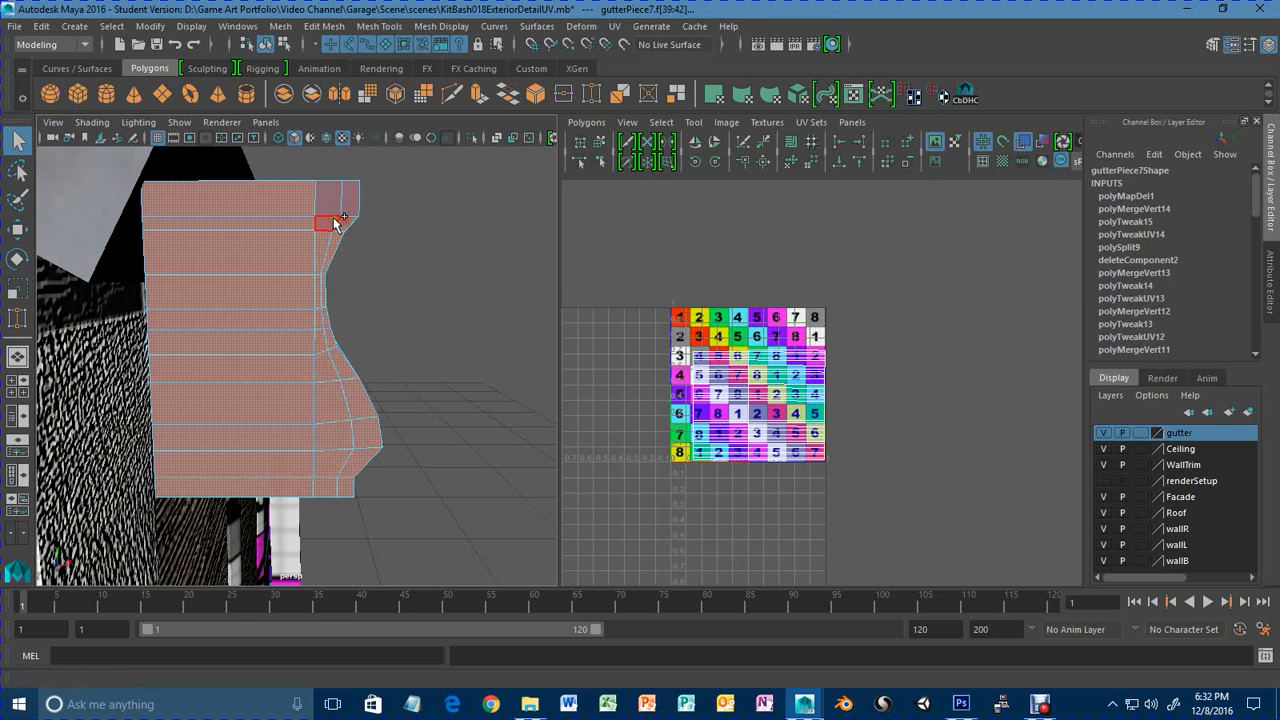
{"action": "left_click", "coordinate": [332, 222], "text": "shift"}
{"action": "left_click", "coordinate": [333, 197], "text": "shift"}
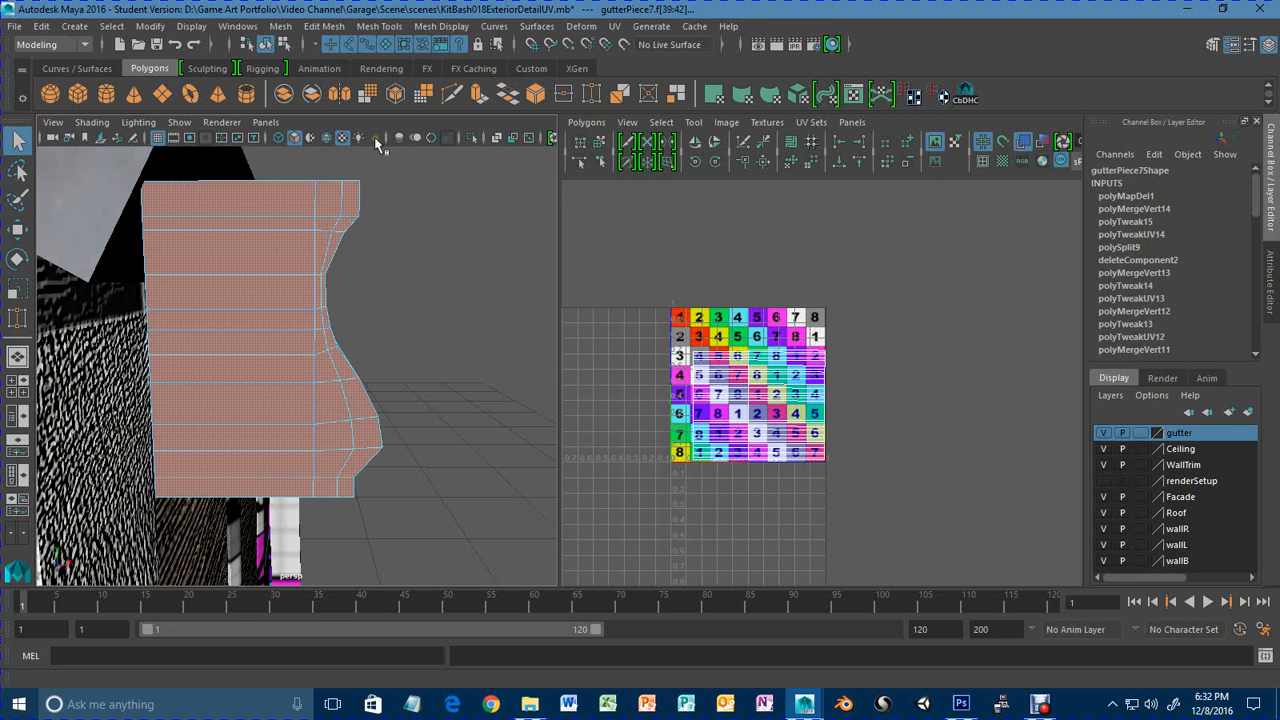
Apply a planar UV projection from the Z axis, fitted to the bounding box, to the selected end cap faces.
{"action": "left_click", "coordinate": [617, 27]}
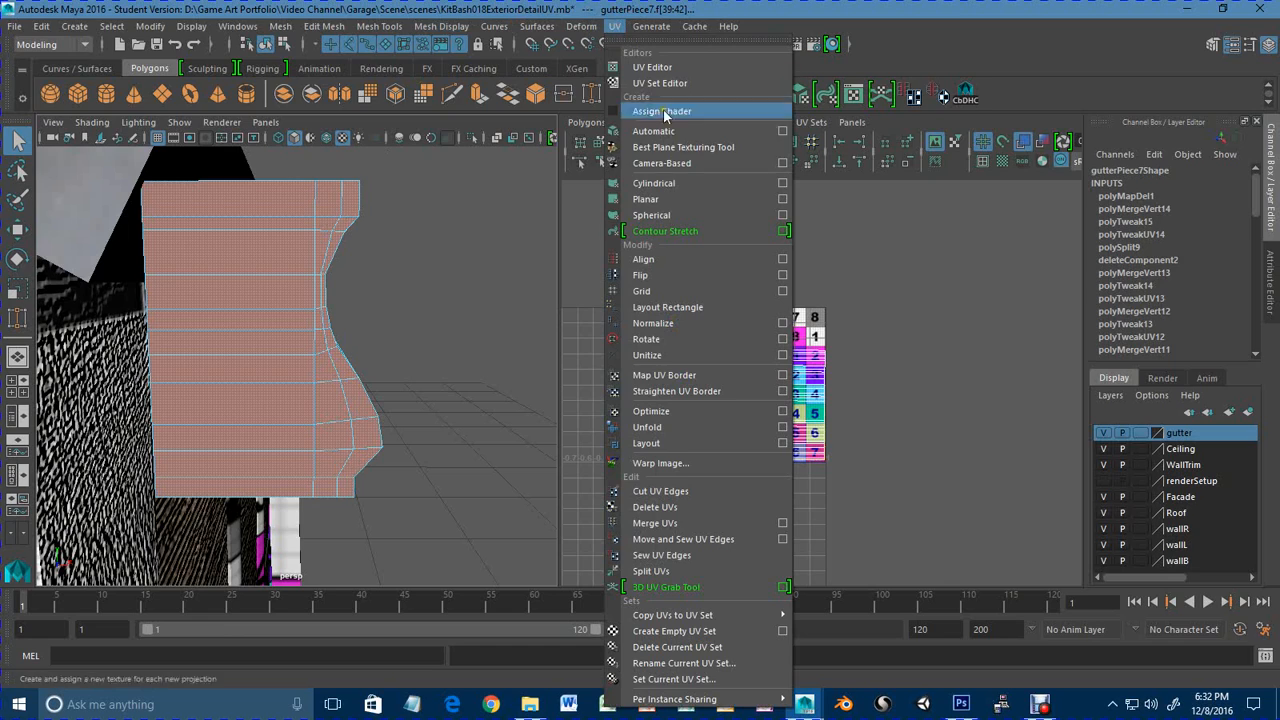
{"action": "left_click", "coordinate": [778, 200]}
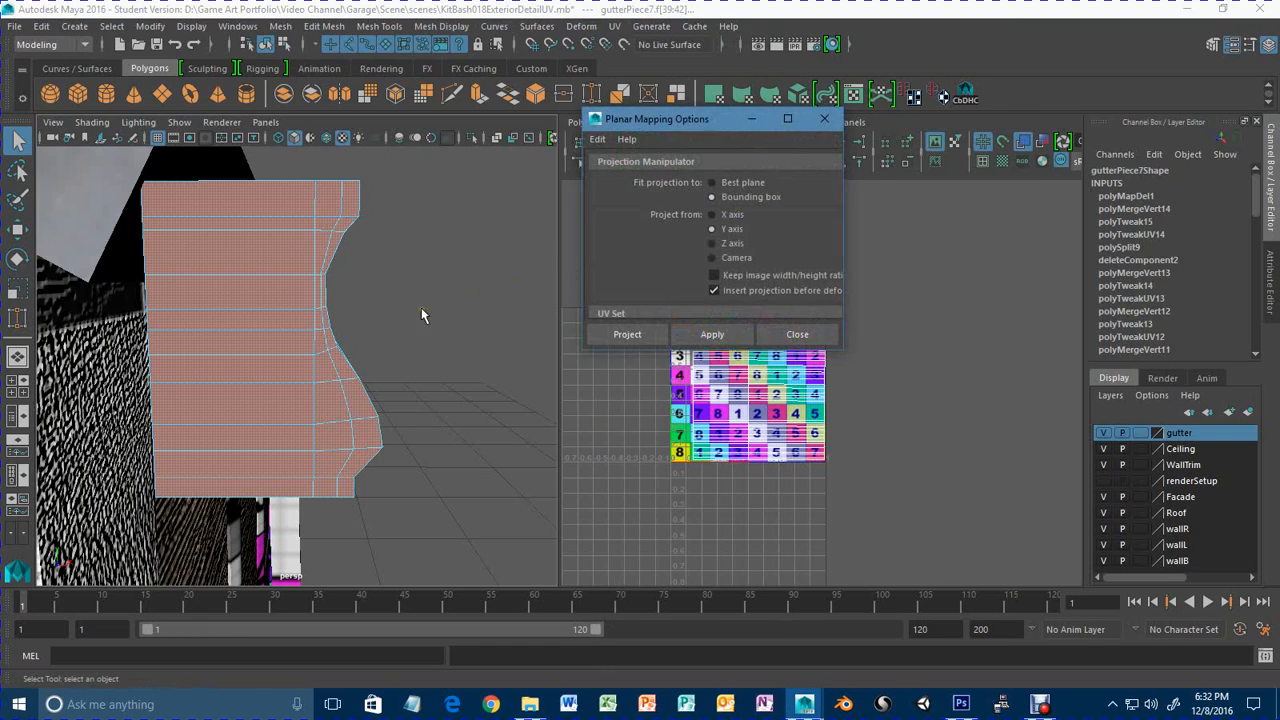
{"action": "left_click_drag", "start_coordinate": [406, 356], "coordinate": [325, 358], "text": "alt"}
{"action": "key", "text": "w"}
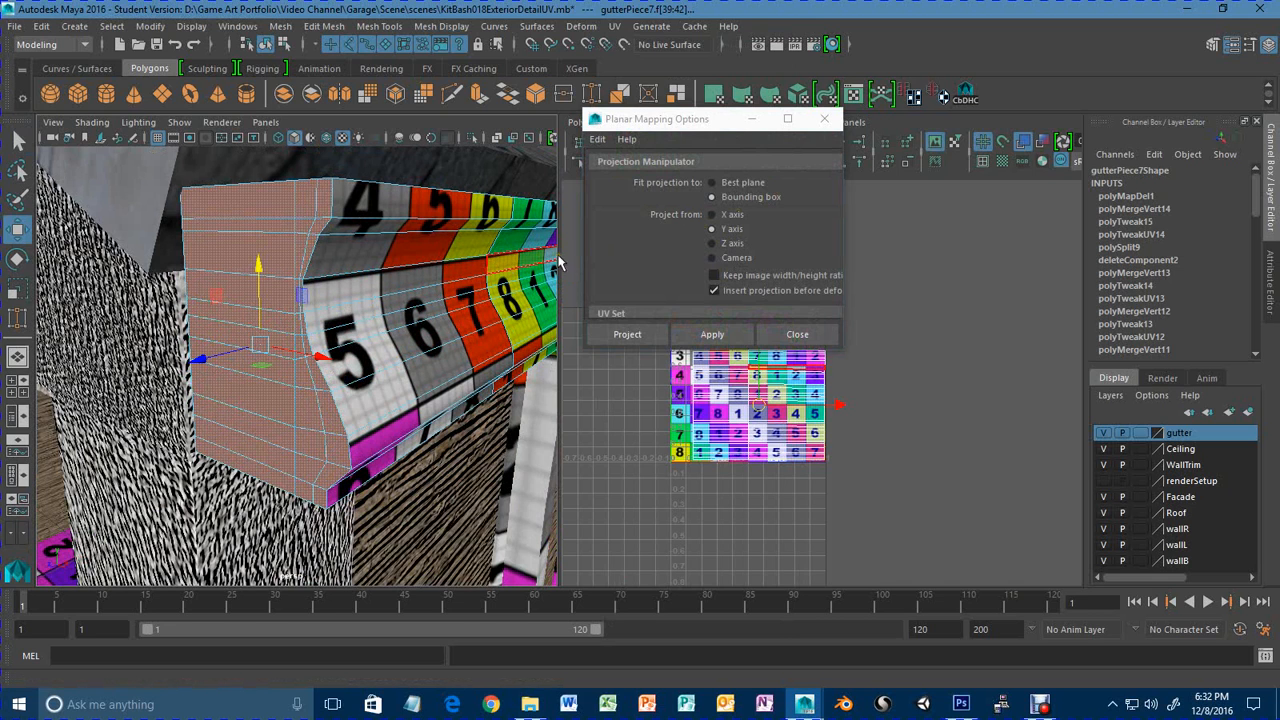
{"action": "left_click", "coordinate": [733, 244]}
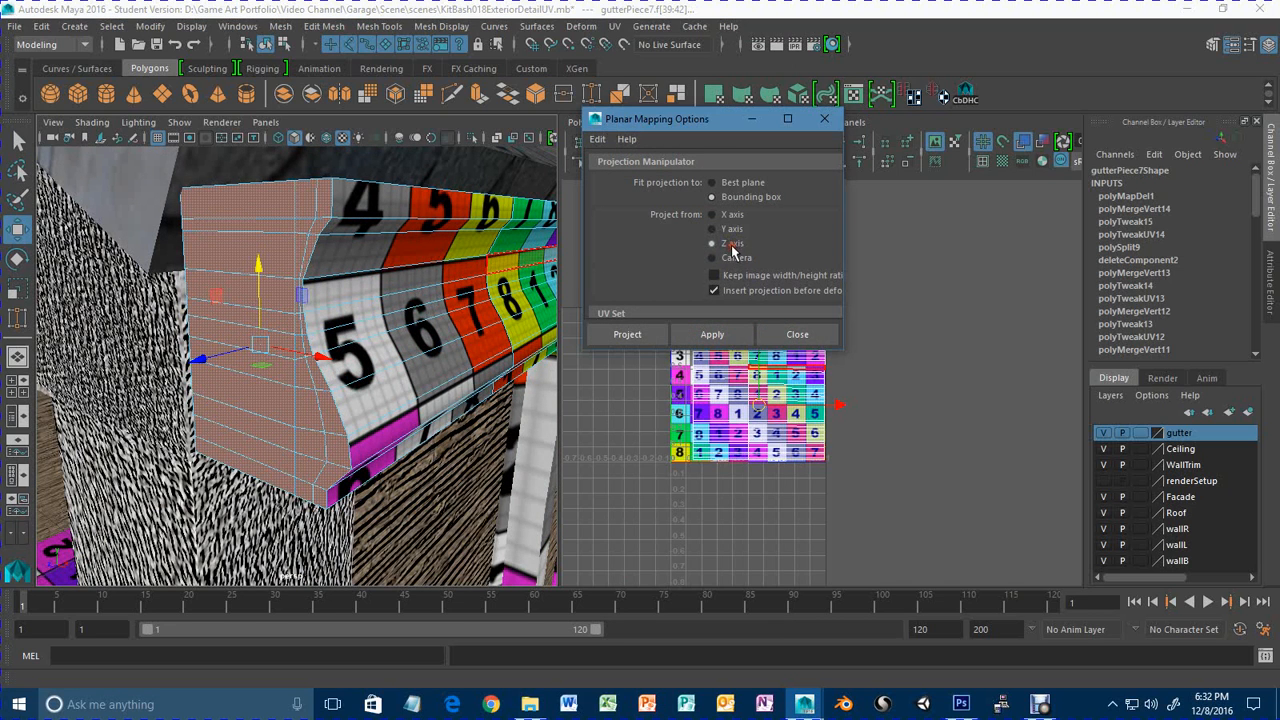
{"action": "left_click", "coordinate": [654, 334]}
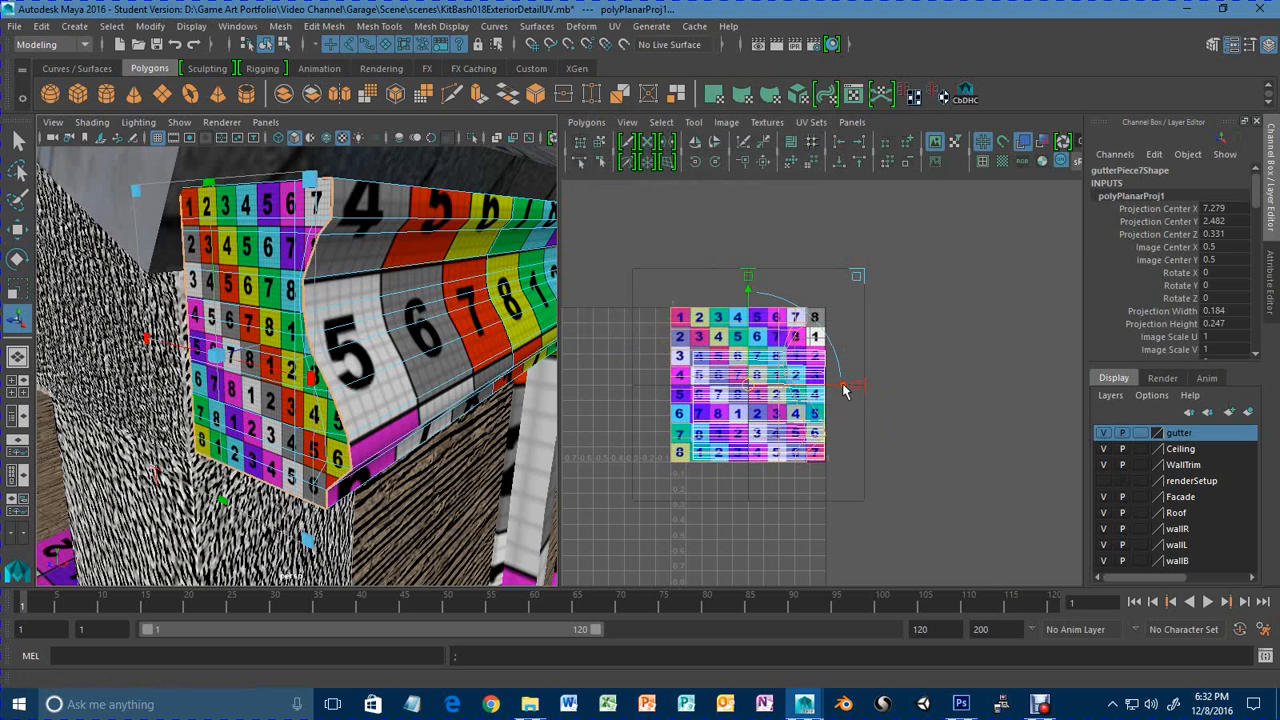
Move the end cap's projected UVs horizontally clear of the checker texture and select the whole UV shell.
{"action": "left_click_drag", "start_coordinate": [843, 390], "coordinate": [1026, 390]}
{"action": "middle_click_drag", "start_coordinate": [972, 462], "coordinate": [895, 460], "text": "alt"}
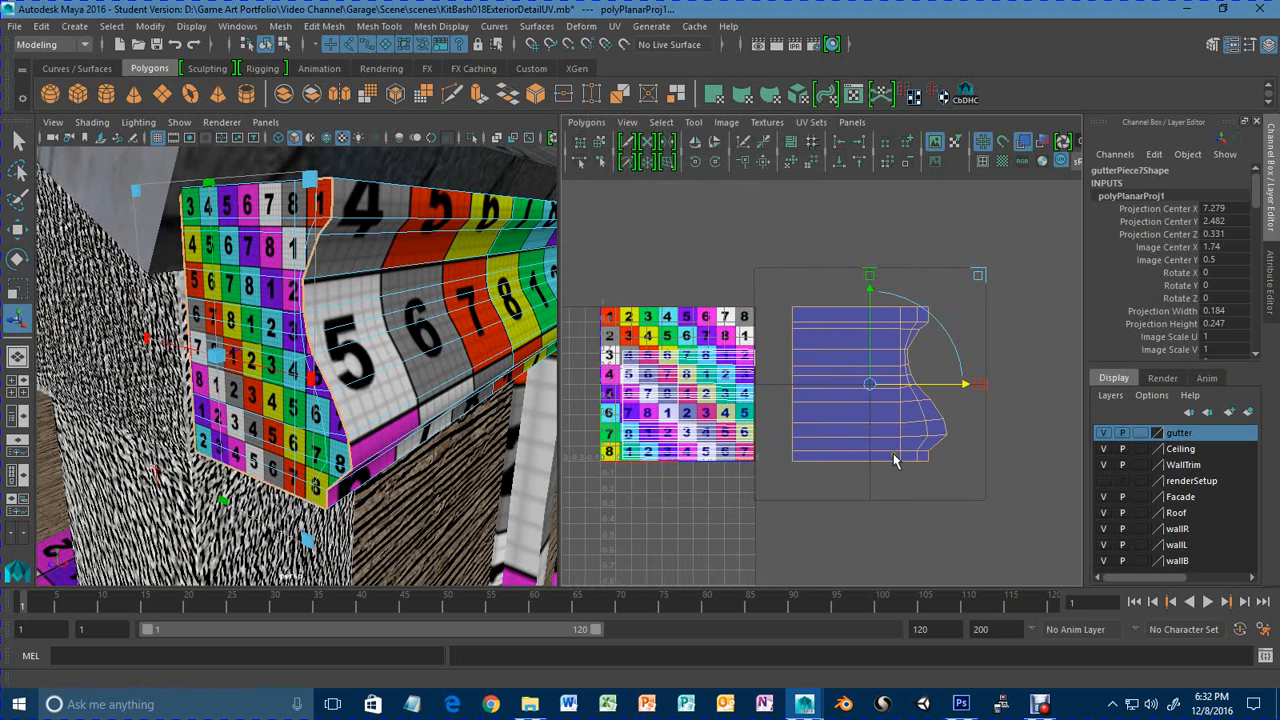
{"action": "right_click_drag", "start_coordinate": [895, 460], "coordinate": [958, 452]}
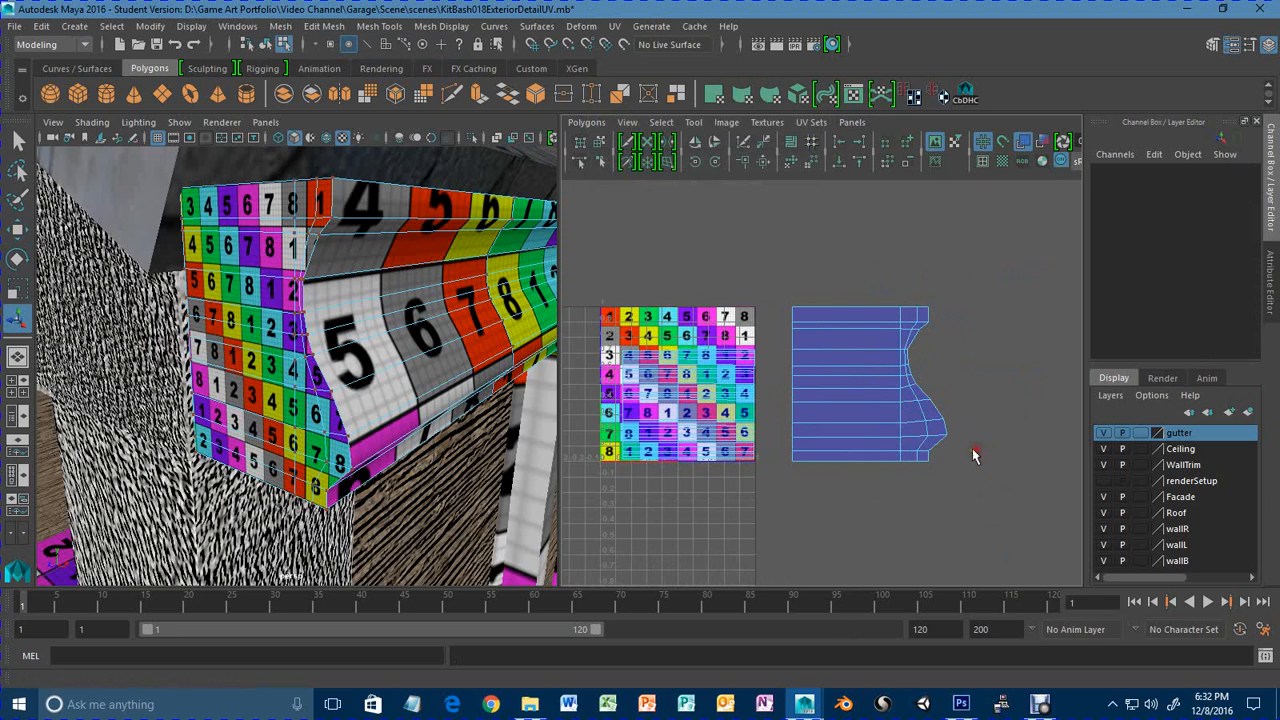
{"action": "left_click_drag", "start_coordinate": [973, 449], "coordinate": [926, 425]}
{"action": "right_click_drag", "start_coordinate": [924, 448], "coordinate": [998, 411], "text": "ctrl"}
Scale the end cap's UV shell down uniformly and place it over the checker texture's upper-left corner.
{"action": "key", "text": "r"}
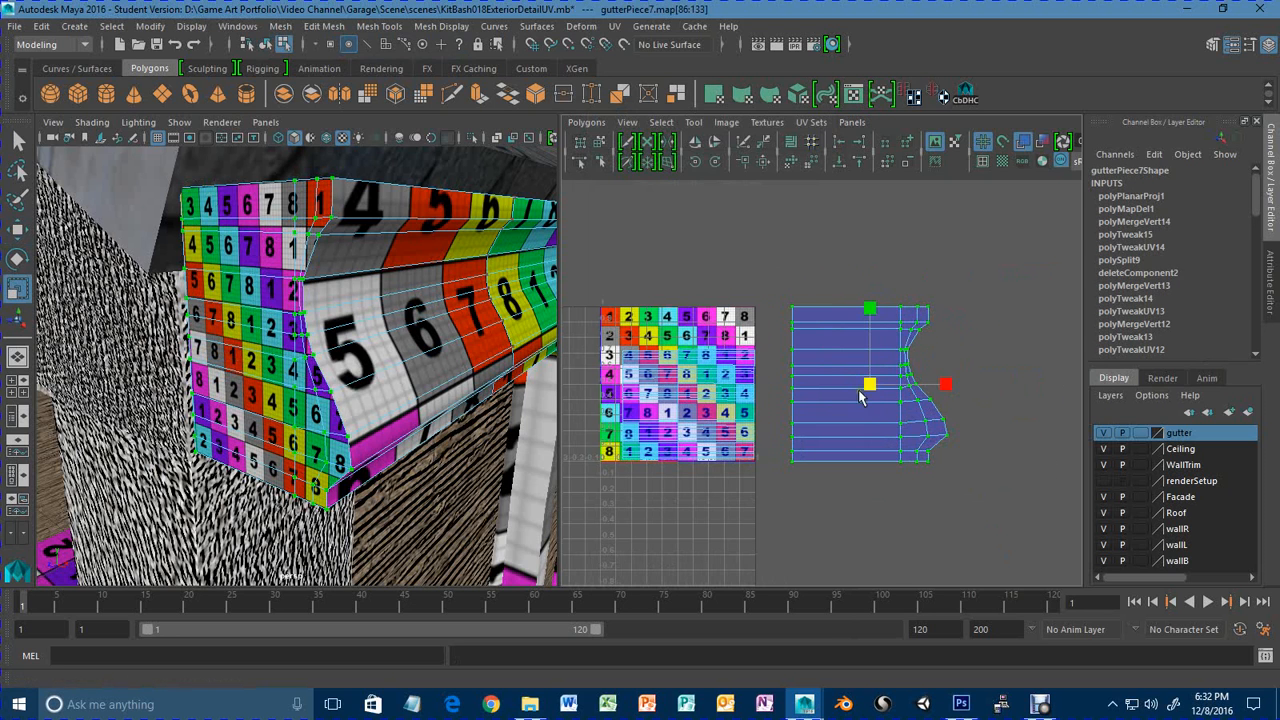
{"action": "left_click_drag", "start_coordinate": [869, 382], "coordinate": [625, 333]}
{"action": "key", "text": "w"}
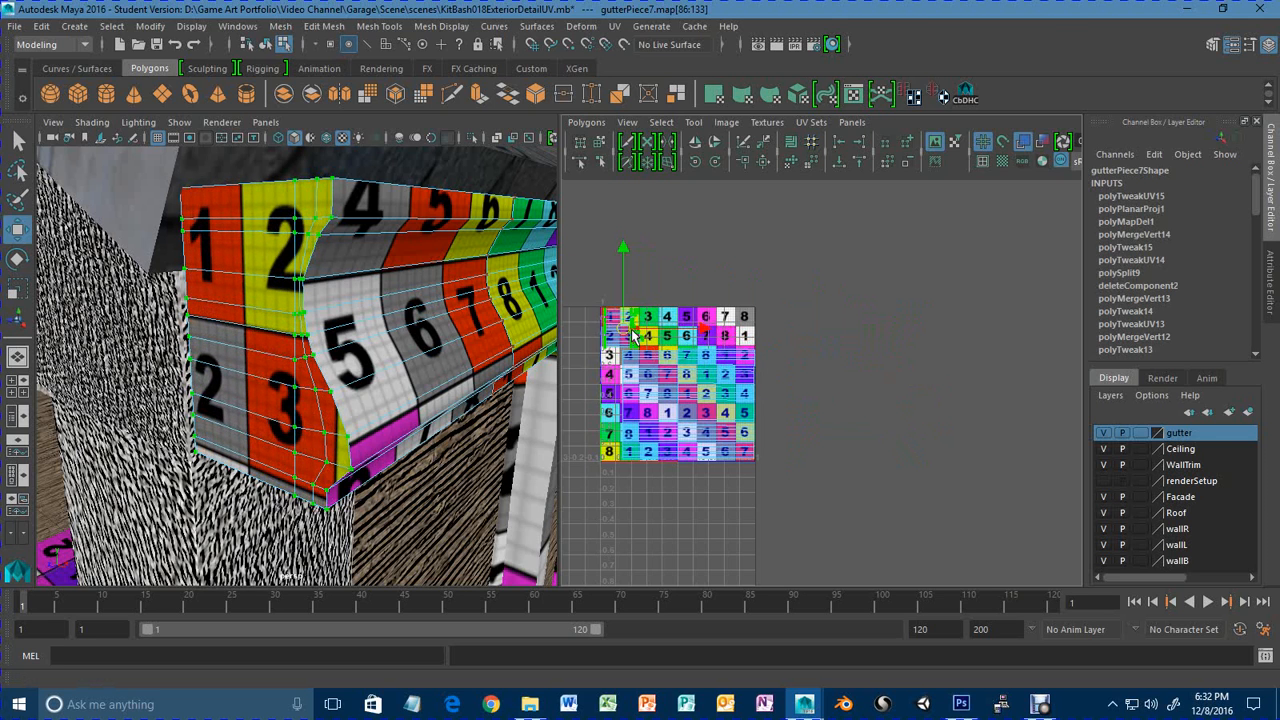
Examine the UV shell's placement and compare the end cap's checker size with that on the gutter's front.
{"action": "key", "text": "f"}
{"action": "right_click_drag", "start_coordinate": [958, 459], "coordinate": [758, 472], "text": "alt"}
{"action": "middle_click_drag", "start_coordinate": [865, 456], "coordinate": [808, 415], "text": "alt"}
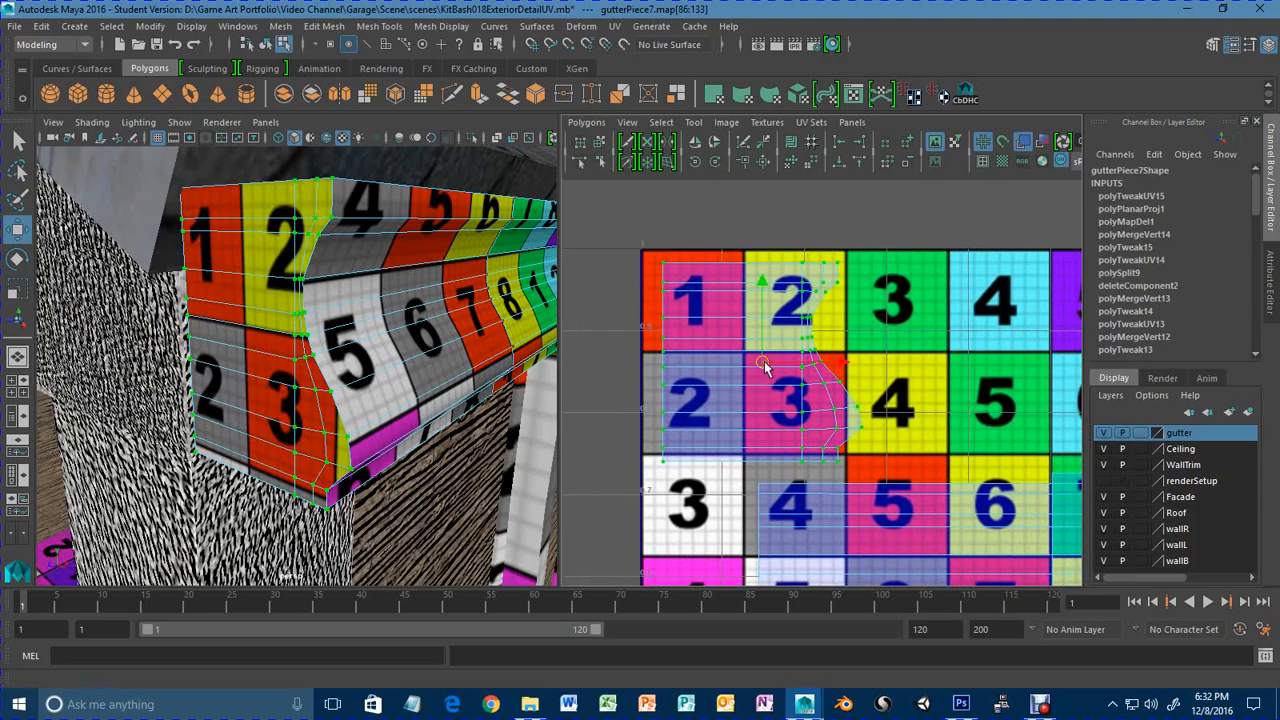
{"action": "right_click_drag", "start_coordinate": [947, 501], "coordinate": [932, 498], "text": "alt"}
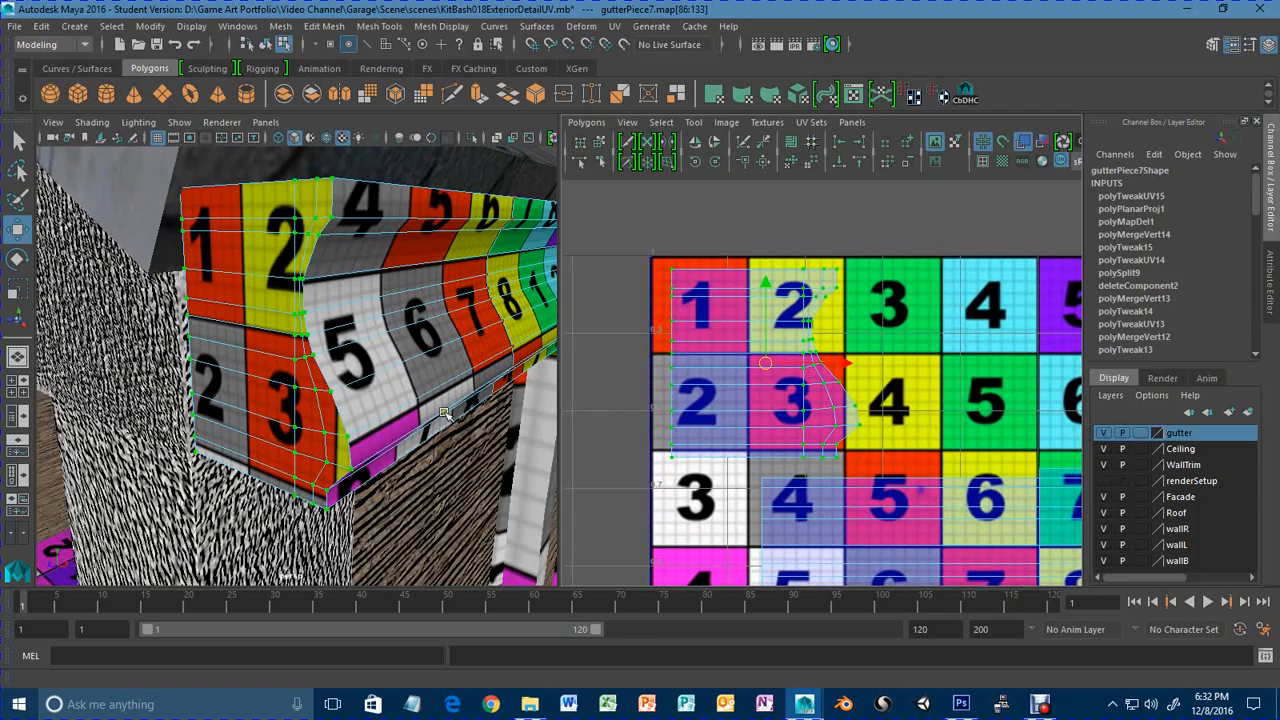
{"action": "left_click_drag", "start_coordinate": [371, 421], "coordinate": [224, 448], "text": "alt"}
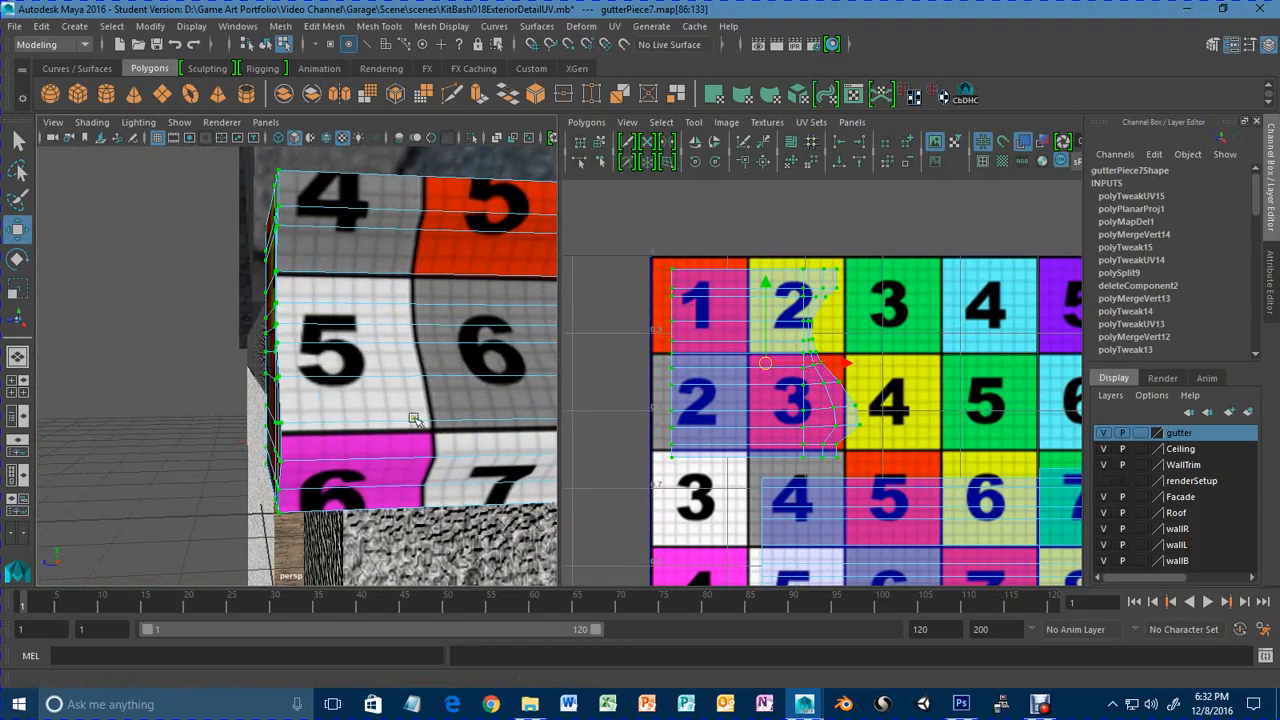
{"action": "right_click_drag", "start_coordinate": [500, 422], "coordinate": [390, 422], "text": "alt"}
{"action": "left_click_drag", "start_coordinate": [370, 425], "coordinate": [436, 408], "text": "alt"}
{"action": "right_click_drag", "start_coordinate": [775, 408], "coordinate": [725, 413], "text": "alt"}
{"action": "right_click_drag", "start_coordinate": [968, 471], "coordinate": [729, 450], "text": "alt"}
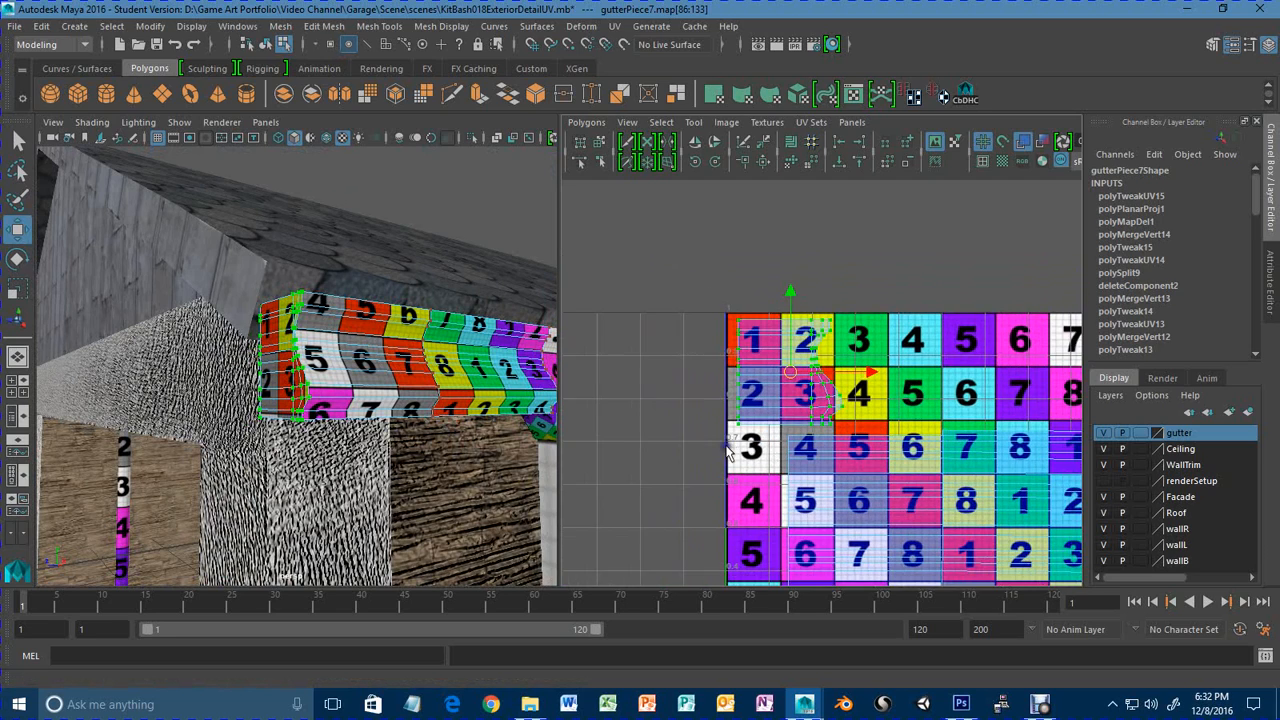
{"action": "middle_click_drag", "start_coordinate": [949, 478], "coordinate": [858, 375], "text": "alt"}
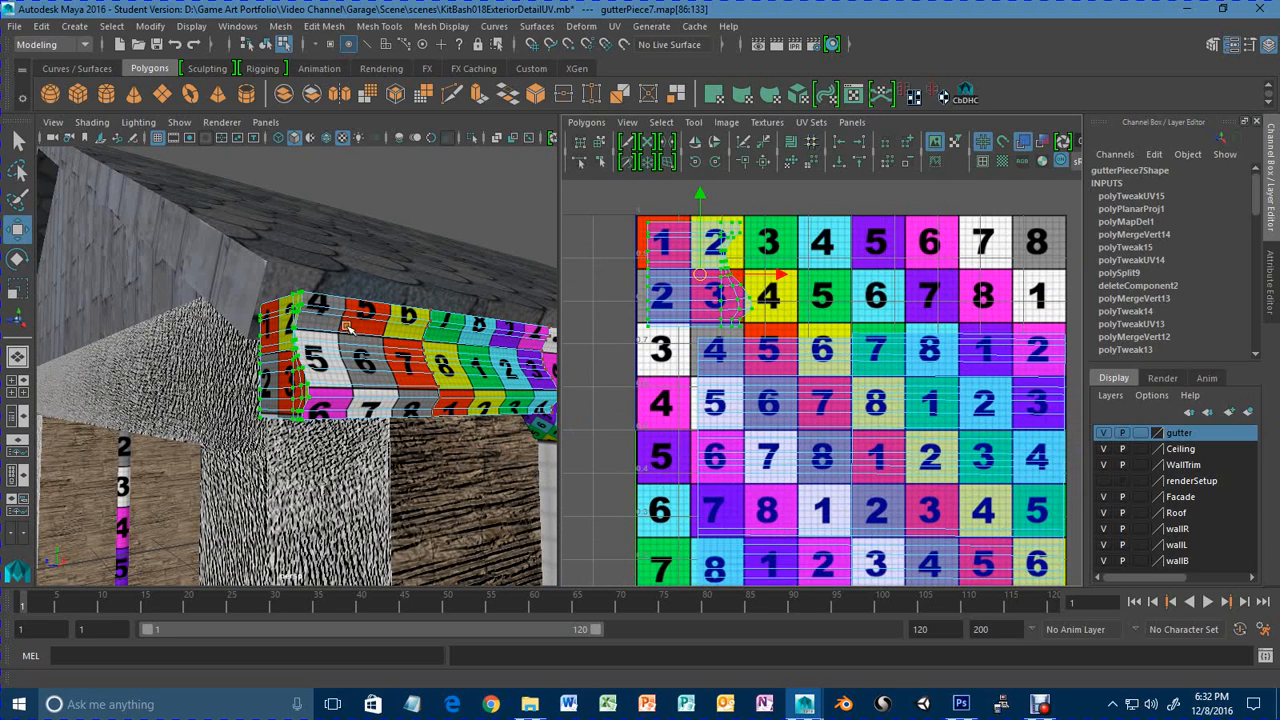
{"action": "right_click_drag", "start_coordinate": [923, 437], "coordinate": [778, 405], "text": "alt"}
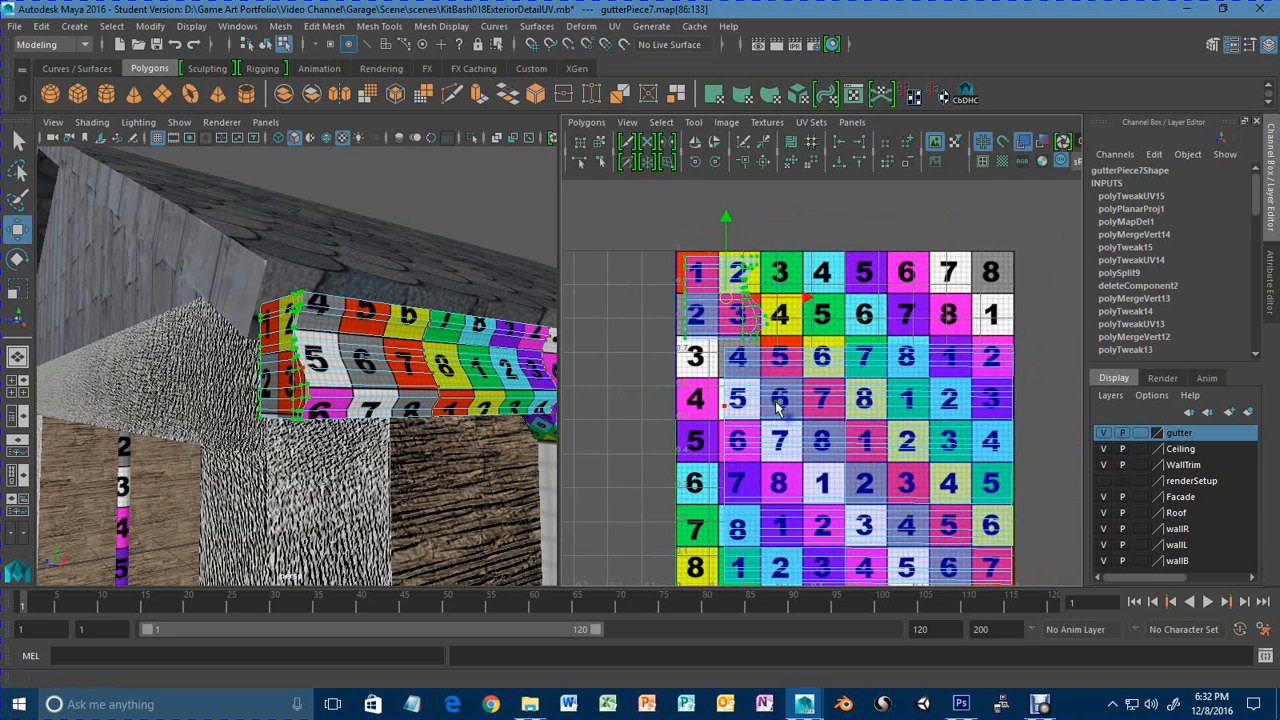
Select the capped gutter piece in object mode and rename it gutterEndPiece.
{"action": "right_click_drag", "start_coordinate": [372, 362], "coordinate": [438, 240]}
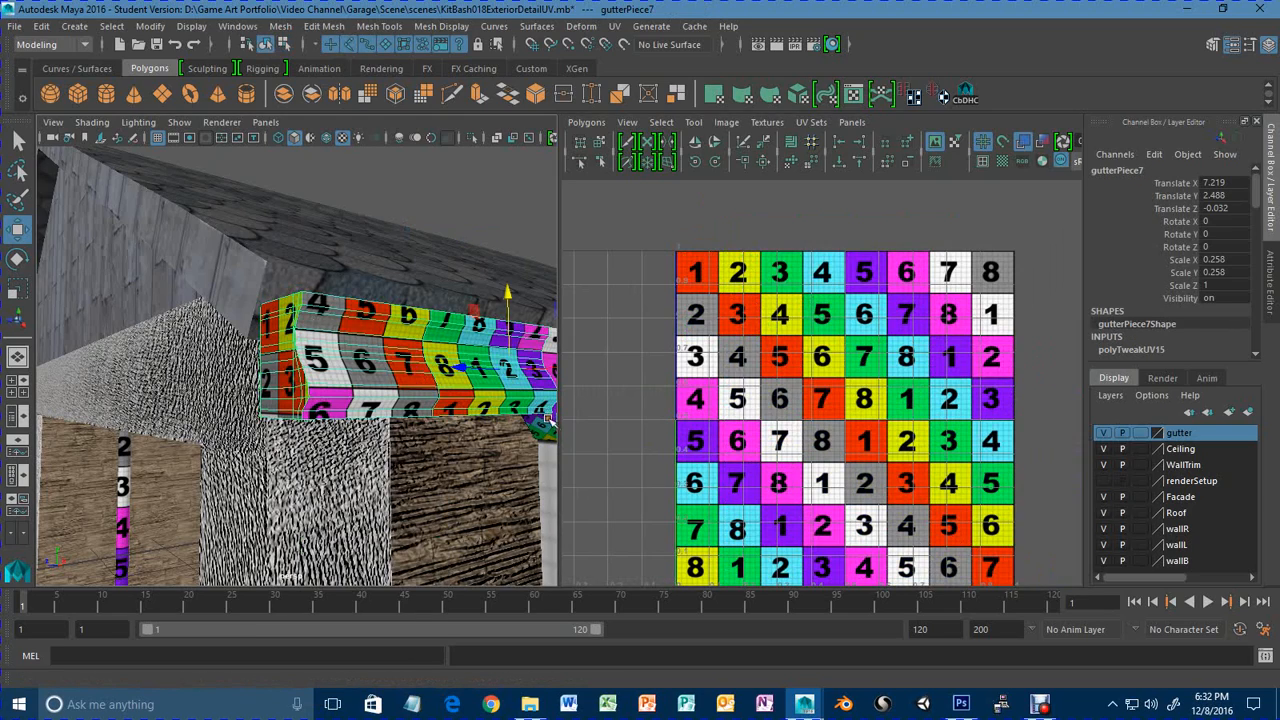
{"action": "left_click_drag", "start_coordinate": [489, 421], "coordinate": [407, 350], "text": "alt"}
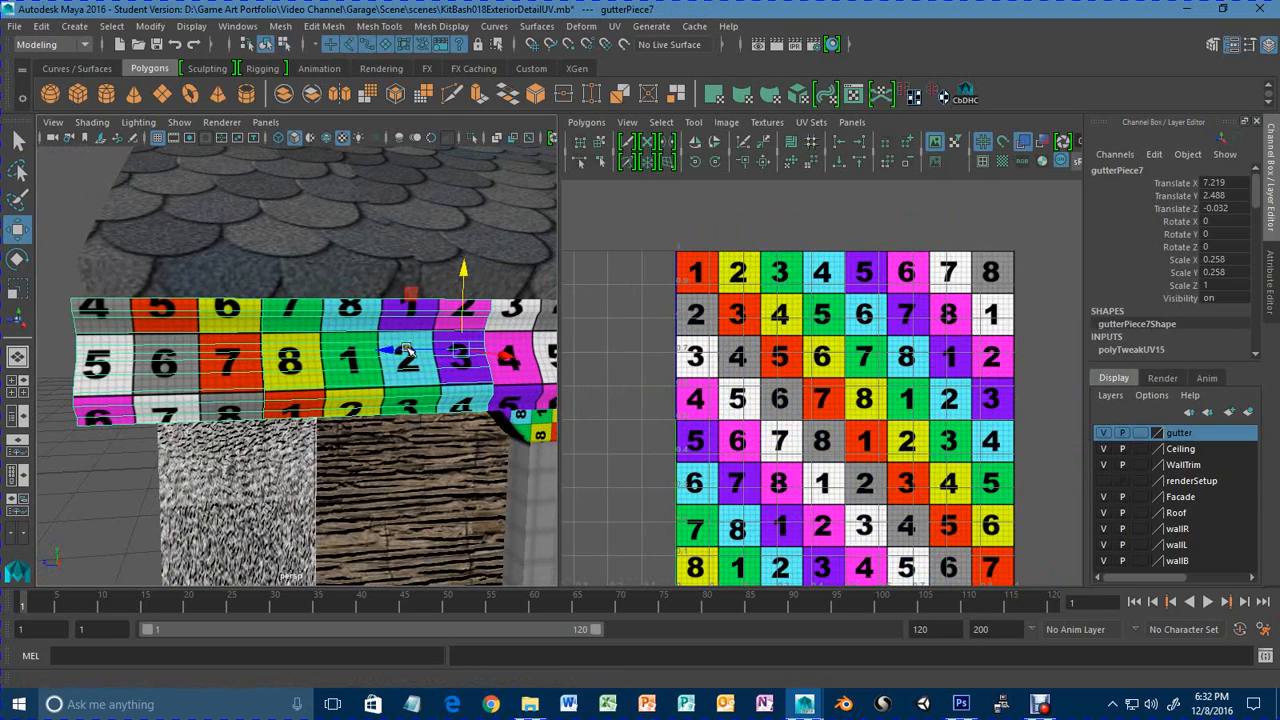
{"action": "left_click", "coordinate": [1146, 172]}
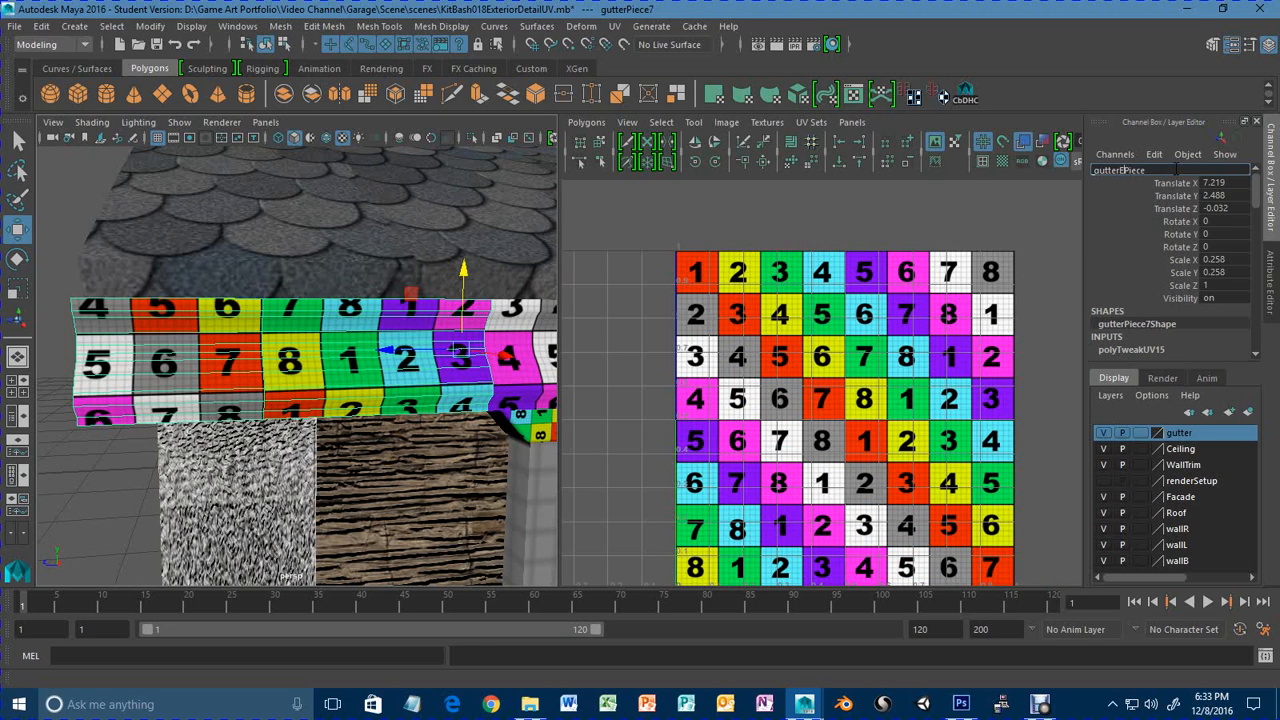
{"action": "type", "text": "gutterEndPiece"}
{"action": "key", "text": "Return"}
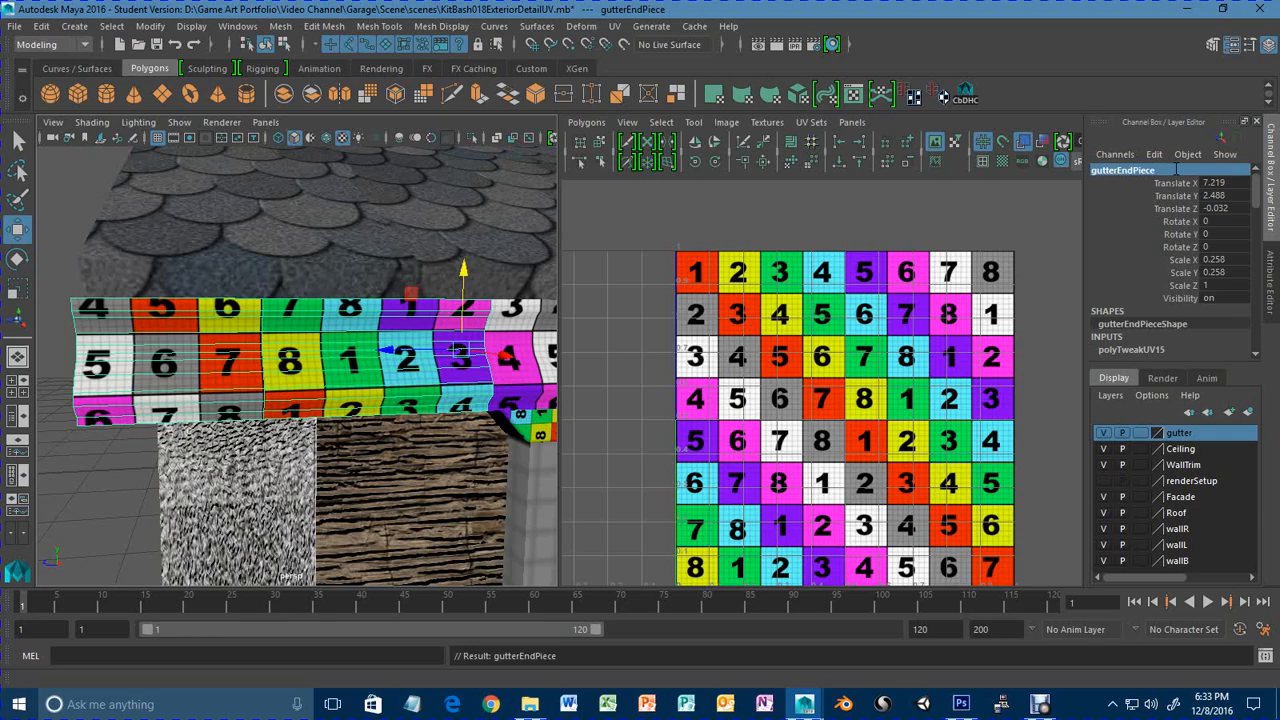
Examine the gutter along the wall, comparing its far end with the roof's edge and the capped end piece.
{"action": "middle_click_drag", "start_coordinate": [424, 424], "coordinate": [248, 414], "text": "alt"}
{"action": "right_click_drag", "start_coordinate": [410, 400], "coordinate": [138, 397], "text": "alt"}
{"action": "middle_click_drag", "start_coordinate": [552, 398], "coordinate": [48, 410], "text": "alt"}
{"action": "middle_click_drag", "start_coordinate": [361, 384], "coordinate": [112, 382], "text": "alt"}
{"action": "right_click_drag", "start_coordinate": [150, 374], "coordinate": [315, 367], "text": "alt"}
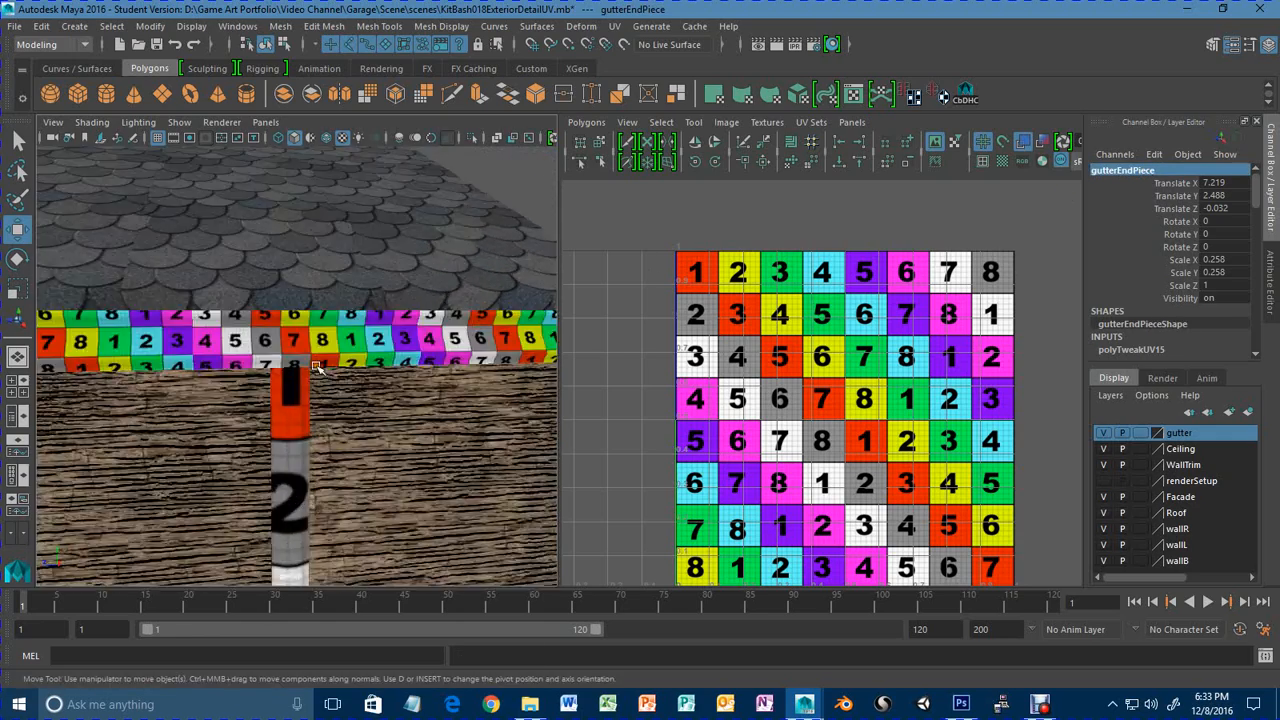
{"action": "left_click_drag", "start_coordinate": [316, 367], "coordinate": [334, 408], "text": "alt"}
{"action": "middle_click_drag", "start_coordinate": [480, 390], "coordinate": [105, 372], "text": "alt"}
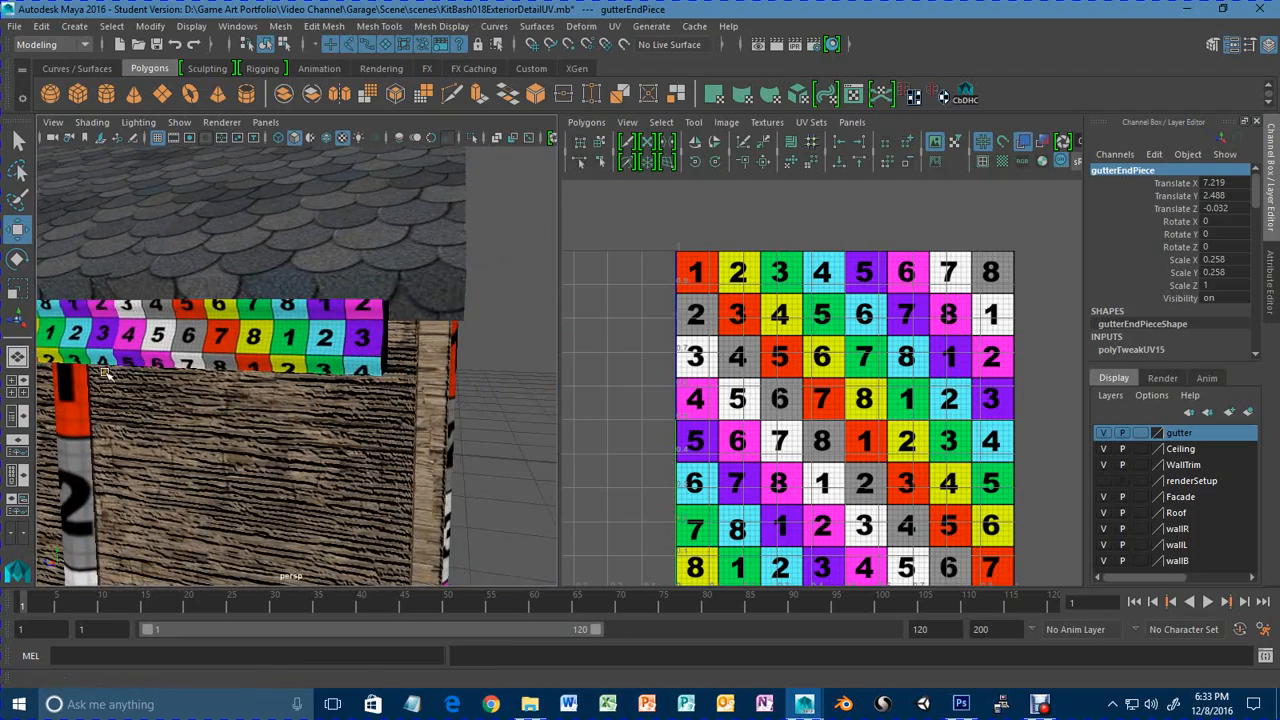
{"action": "mouse_move", "coordinate": [300, 364]}
{"action": "left_mouse_down", "text": "alt"}
{"action": "mouse_move", "coordinate": [303, 378]}
{"action": "mouse_move", "coordinate": [277, 378]}
{"action": "mouse_move", "coordinate": [297, 381]}
{"action": "left_mouse_up", "text": "alt"}
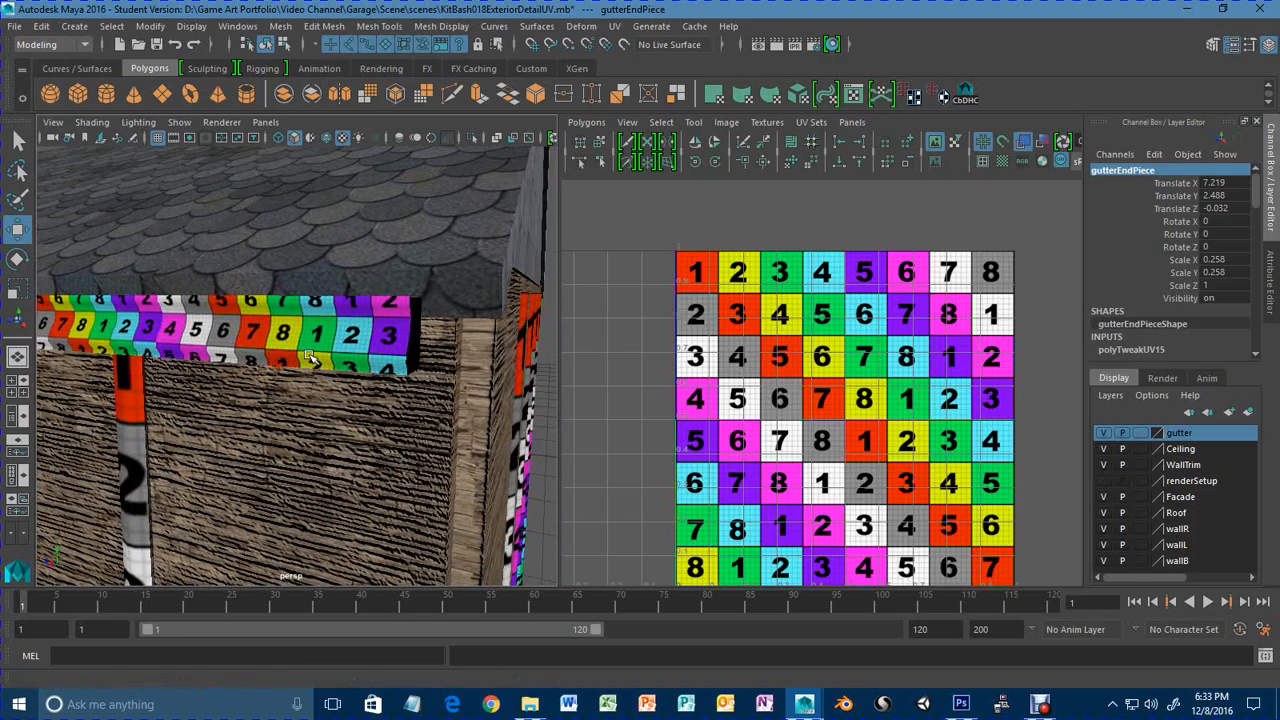
{"action": "left_click", "coordinate": [310, 358]}
{"action": "right_click_drag", "start_coordinate": [349, 382], "coordinate": [235, 382], "text": "alt"}
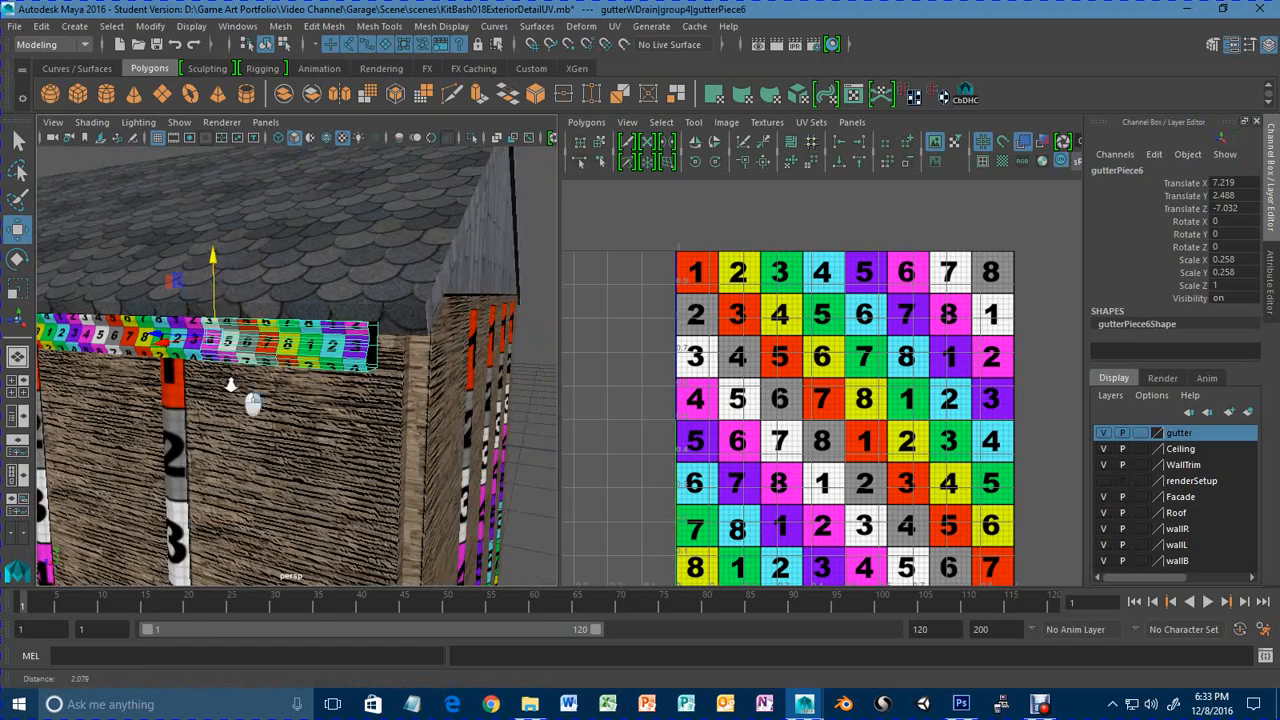
{"action": "middle_click_drag", "start_coordinate": [235, 382], "coordinate": [603, 367], "text": "alt"}
{"action": "right_click_drag", "start_coordinate": [545, 374], "coordinate": [412, 388], "text": "alt"}
{"action": "left_click_drag", "start_coordinate": [411, 389], "coordinate": [116, 375], "text": "alt"}
Duplicate gutterEndPiece and move the copy along Z past the roof's far end, to about Translate Z -8.306.
{"action": "left_click", "coordinate": [120, 344]}
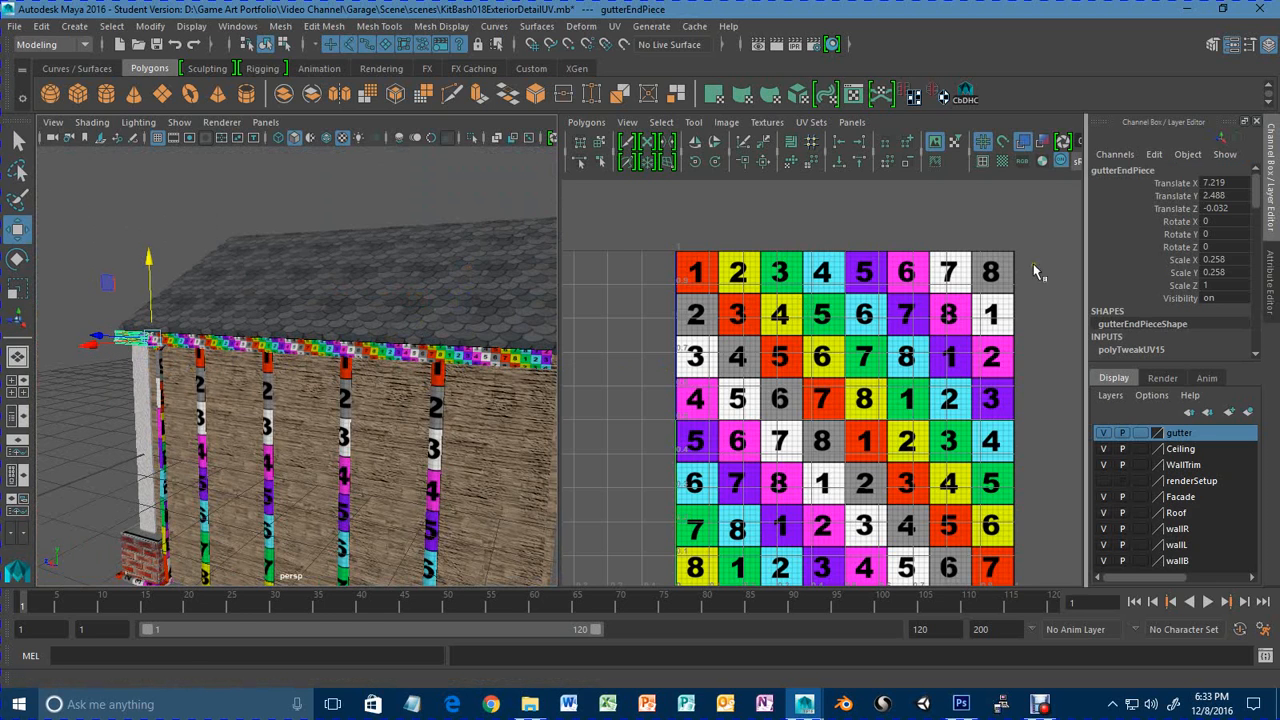
{"action": "key", "text": "ctrl+d"}
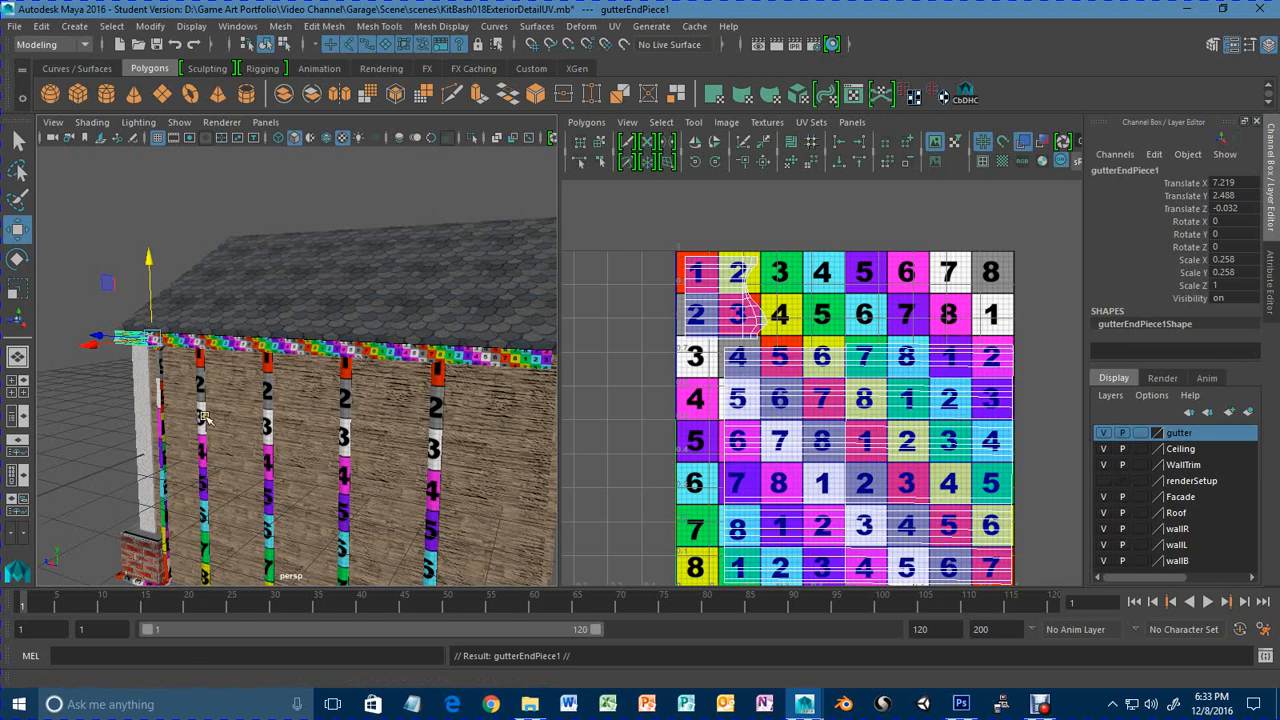
{"action": "left_click_drag", "start_coordinate": [92, 337], "coordinate": [229, 441]}
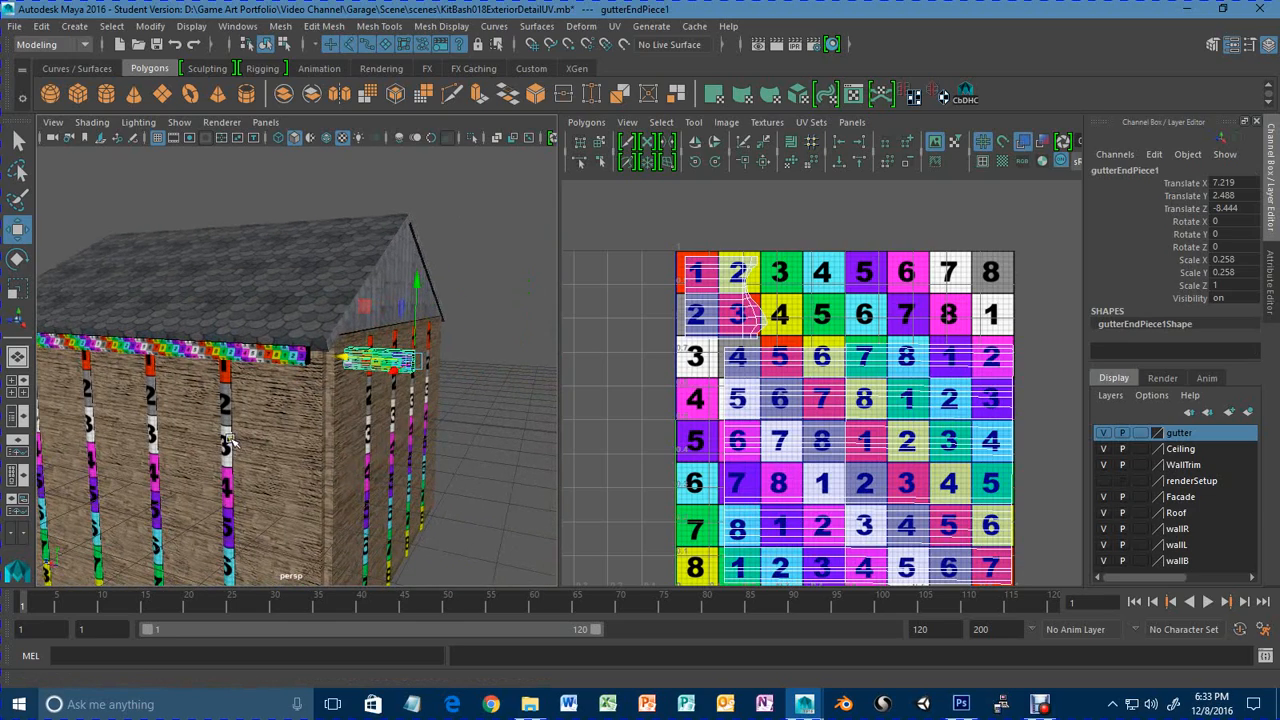
{"action": "key", "text": "f"}
{"action": "right_click_drag", "start_coordinate": [407, 479], "coordinate": [215, 480], "text": "alt"}
{"action": "left_click_drag", "start_coordinate": [215, 480], "coordinate": [355, 413], "text": "alt"}
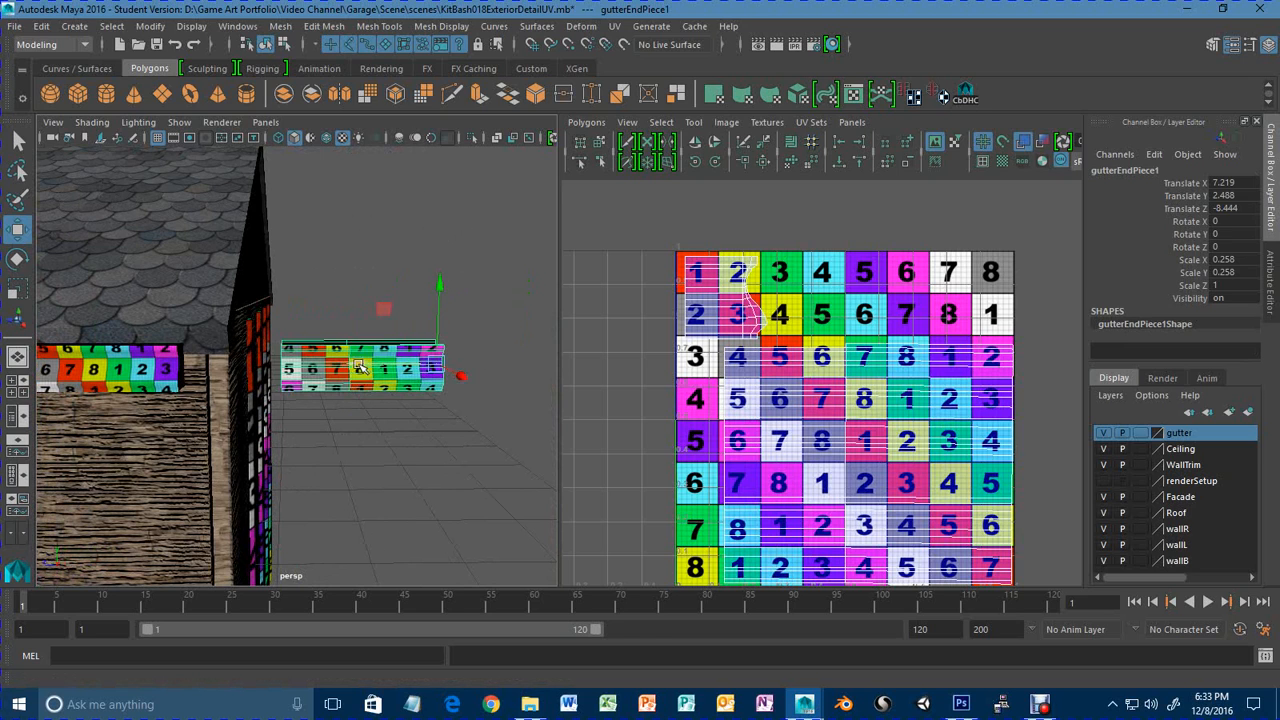
{"action": "left_click_drag", "start_coordinate": [360, 368], "coordinate": [336, 368]}
Mirror the duplicated end piece with a Scale Z of -1 and move it along Z to about -7.251.
{"action": "key", "text": "r"}
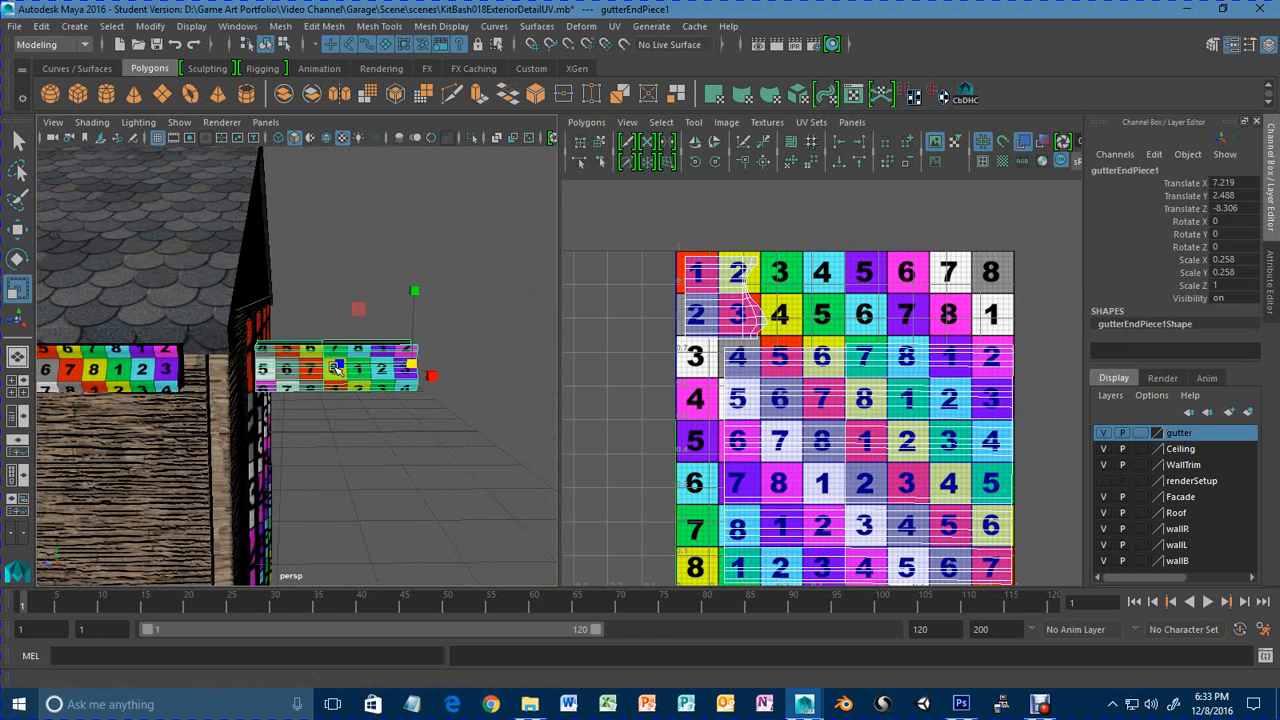
{"action": "left_click_drag", "start_coordinate": [336, 368], "coordinate": [489, 369]}
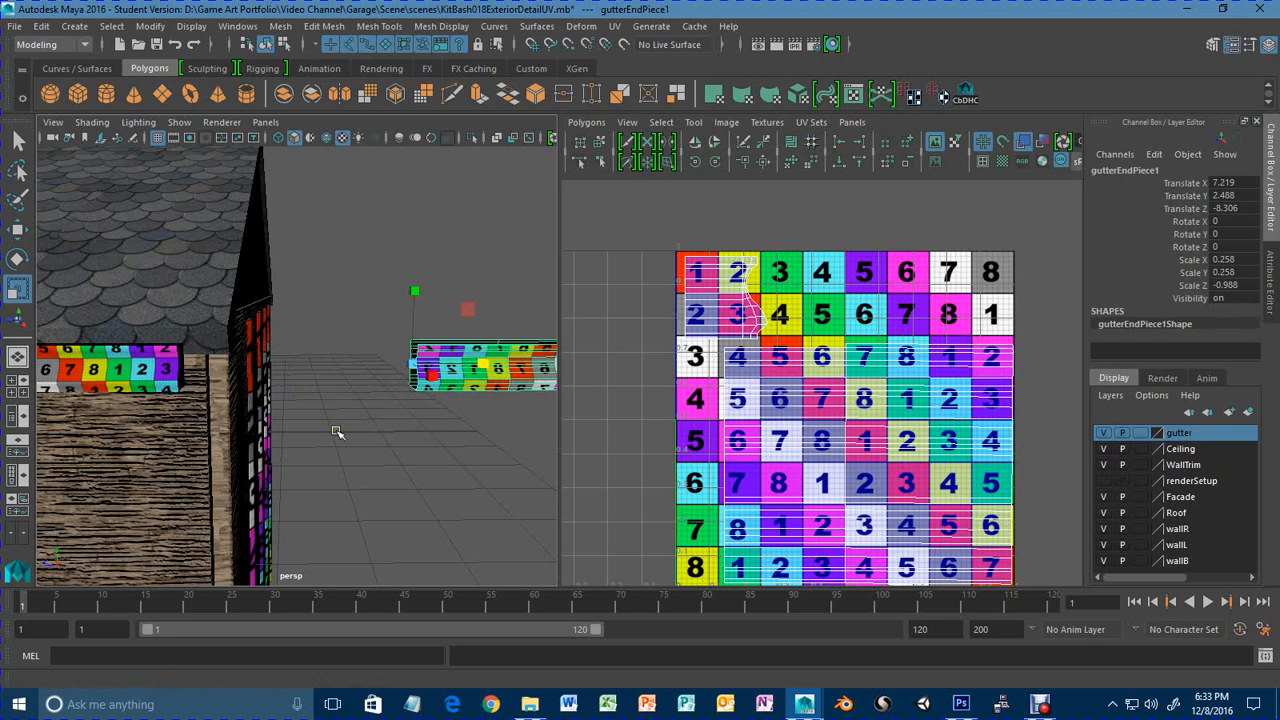
{"action": "key", "text": "ctrl+z"}
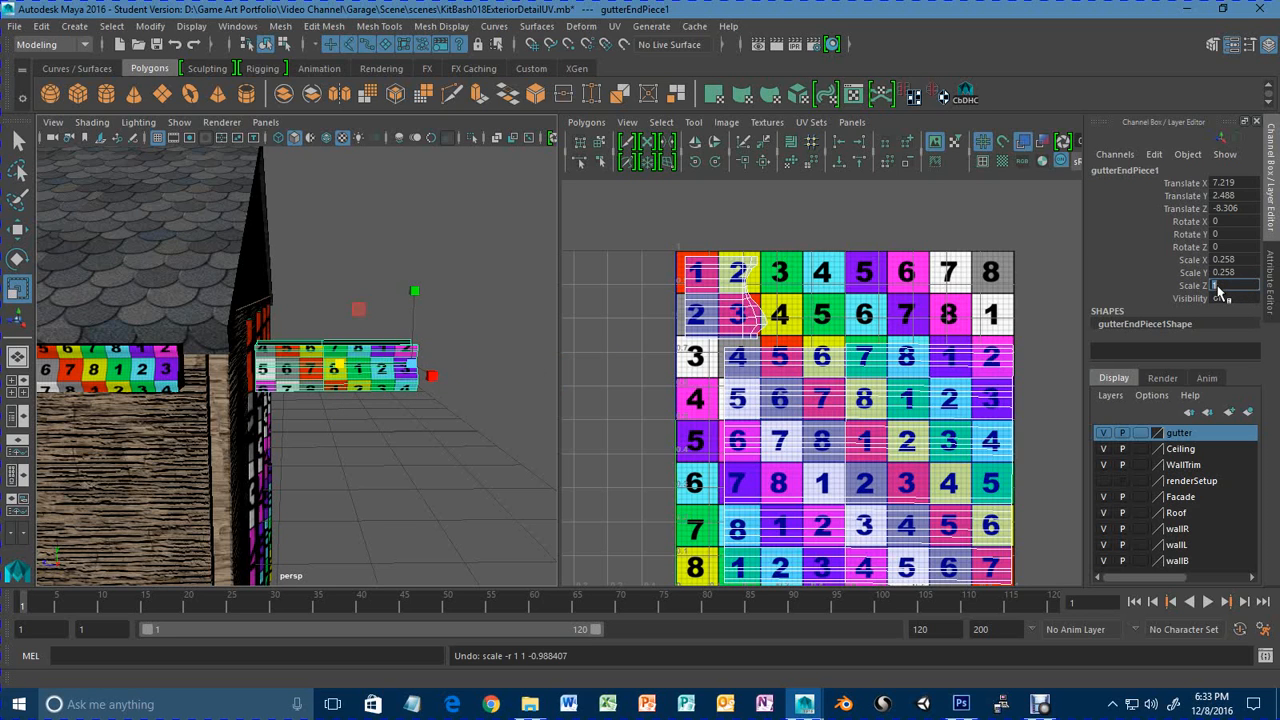
{"action": "key", "text": "Return"}
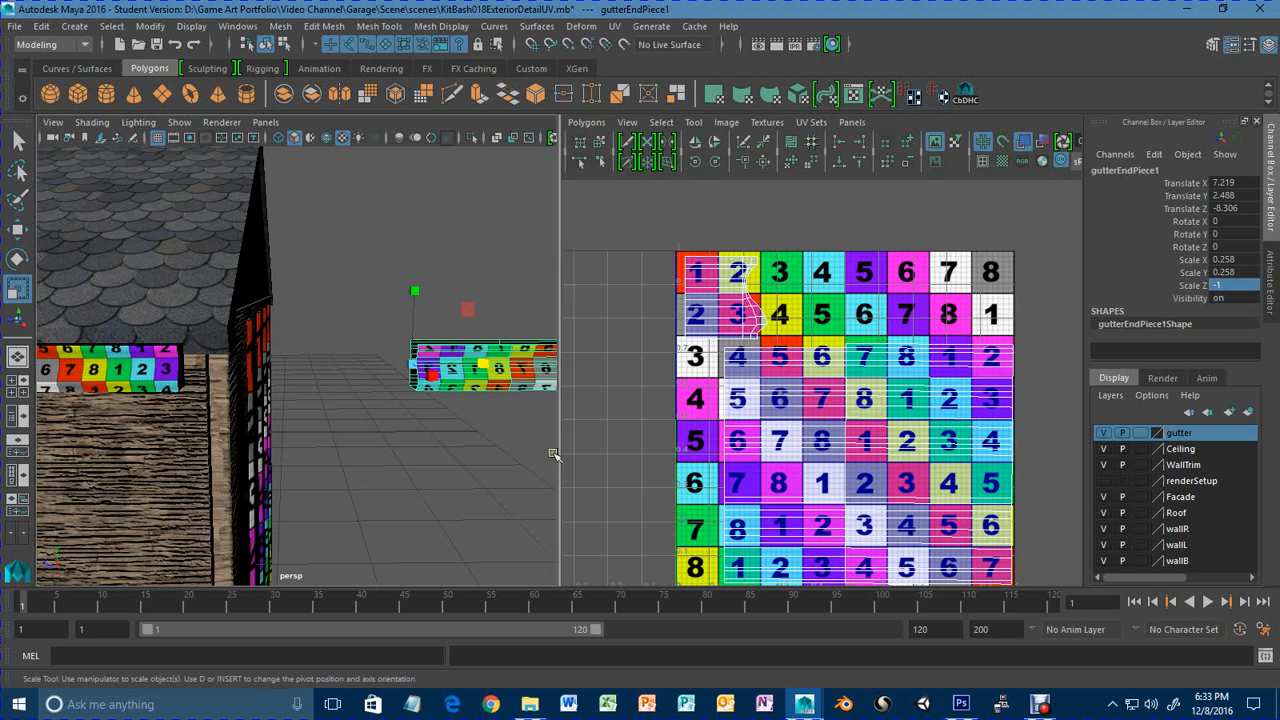
{"action": "key", "text": "w"}
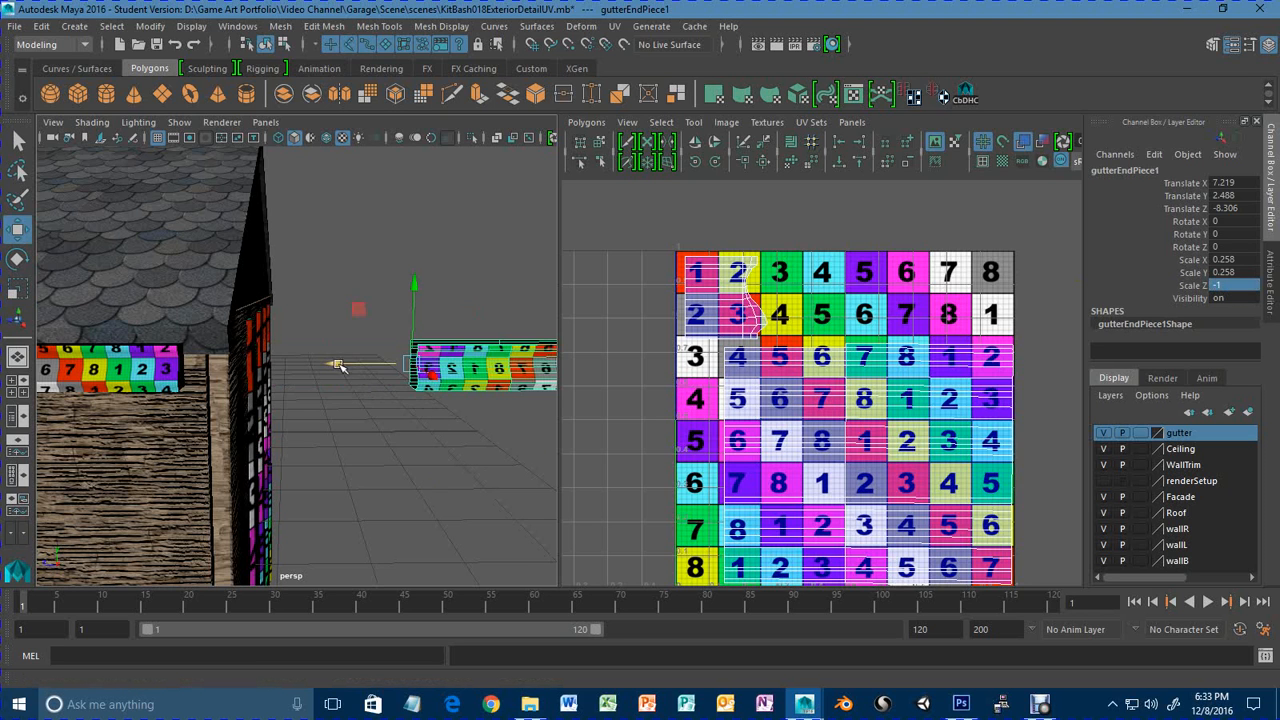
{"action": "left_click_drag", "start_coordinate": [340, 366], "coordinate": [148, 367]}
{"action": "middle_click_drag", "start_coordinate": [148, 367], "coordinate": [325, 360], "text": "alt"}
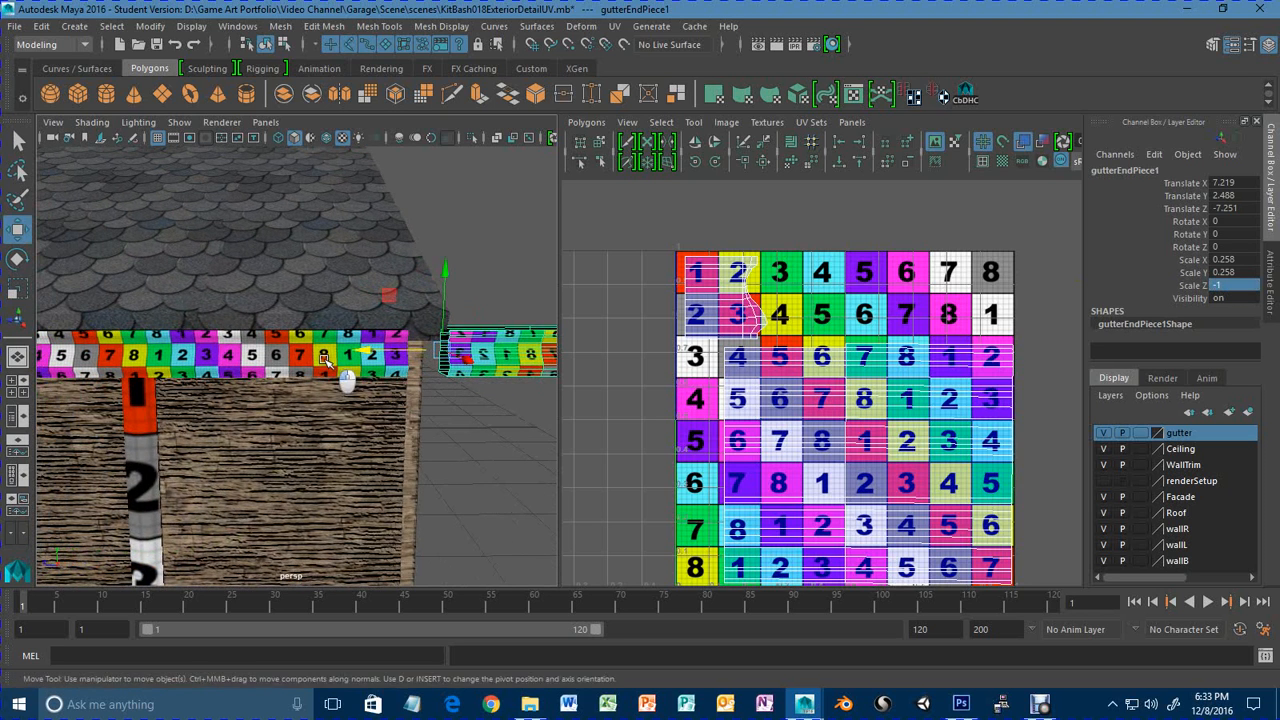
Delete the gutter's last piece at the far end and snap the mirrored end piece against the gutter at Translate Z -6.032.
{"action": "left_click", "coordinate": [325, 358]}
{"action": "key", "text": "Delete"}
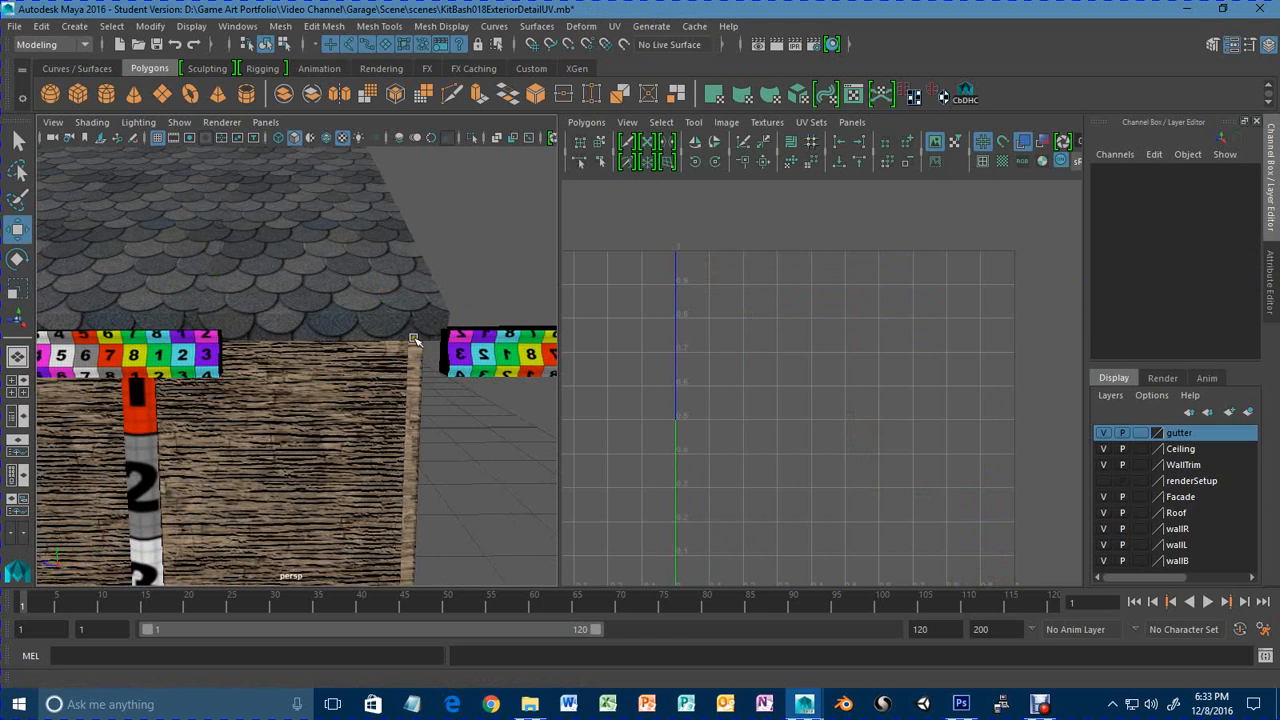
{"action": "left_click", "coordinate": [475, 361]}
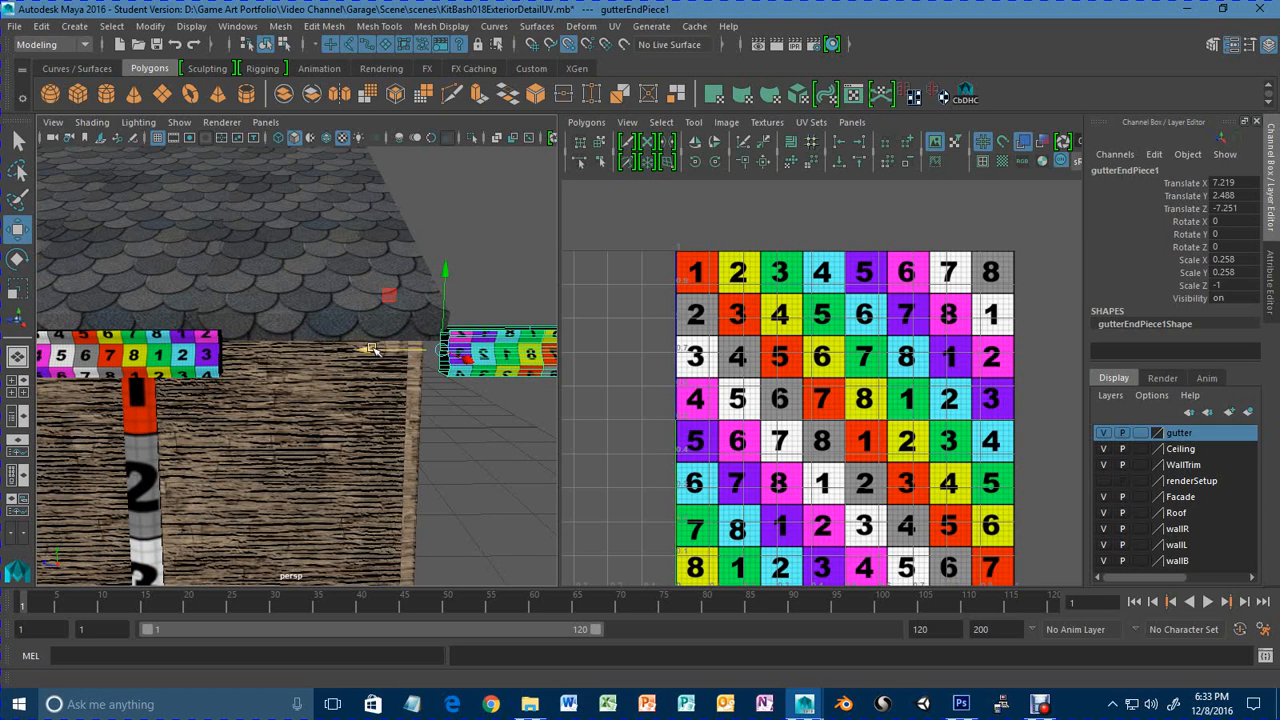
{"action": "left_click_drag", "start_coordinate": [370, 349], "coordinate": [223, 350]}
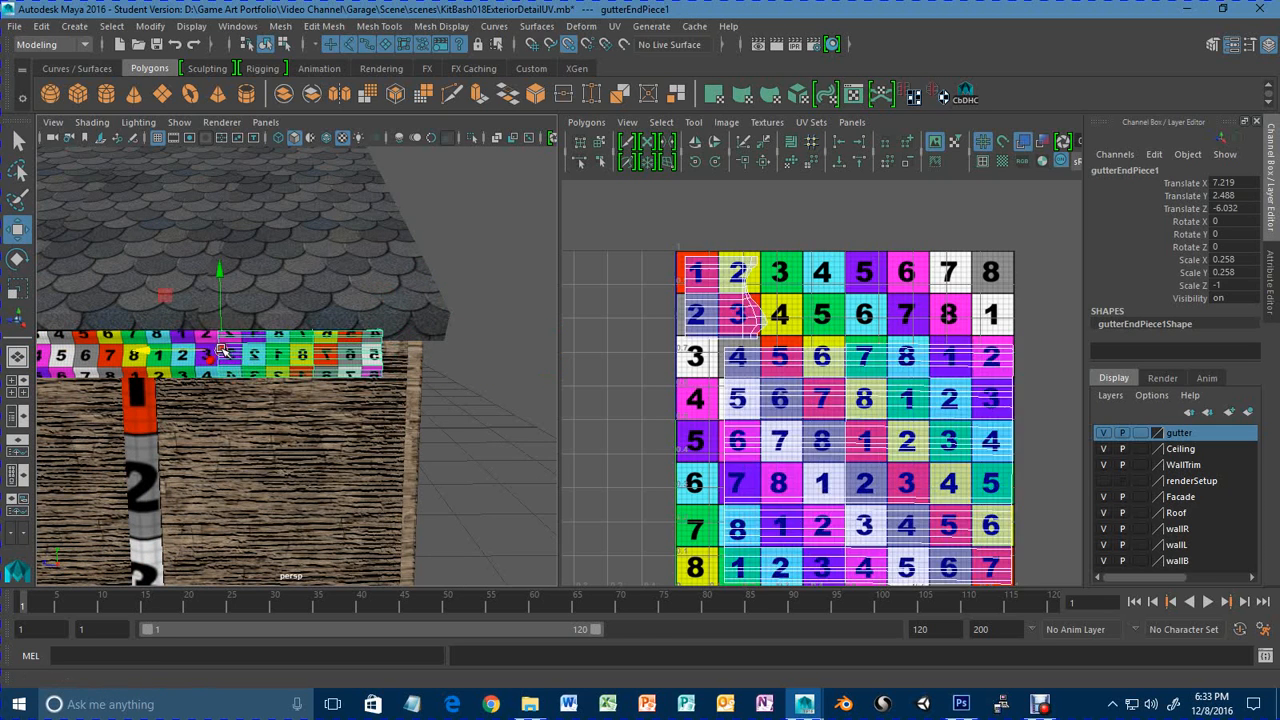
{"action": "left_click_drag", "start_coordinate": [395, 430], "coordinate": [449, 437], "text": "alt"}
{"action": "middle_click_drag", "start_coordinate": [449, 437], "coordinate": [720, 405], "text": "alt"}
{"action": "right_click_drag", "start_coordinate": [720, 405], "coordinate": [297, 407], "text": "alt"}
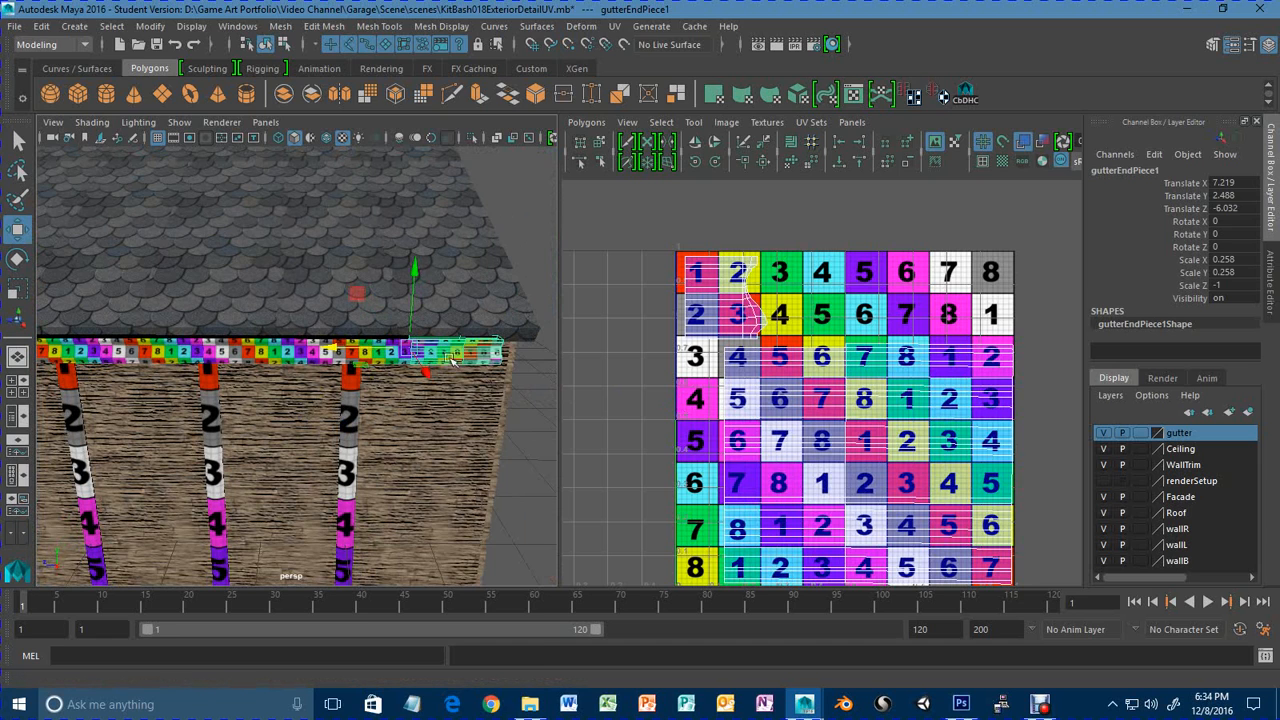
Check whether the end pieces at both ends of the gutter belong to the gutterWDrain group.
{"action": "right_click_drag", "start_coordinate": [462, 350], "coordinate": [530, 238]}
{"action": "middle_click_drag", "start_coordinate": [273, 445], "coordinate": [460, 416], "text": "alt"}
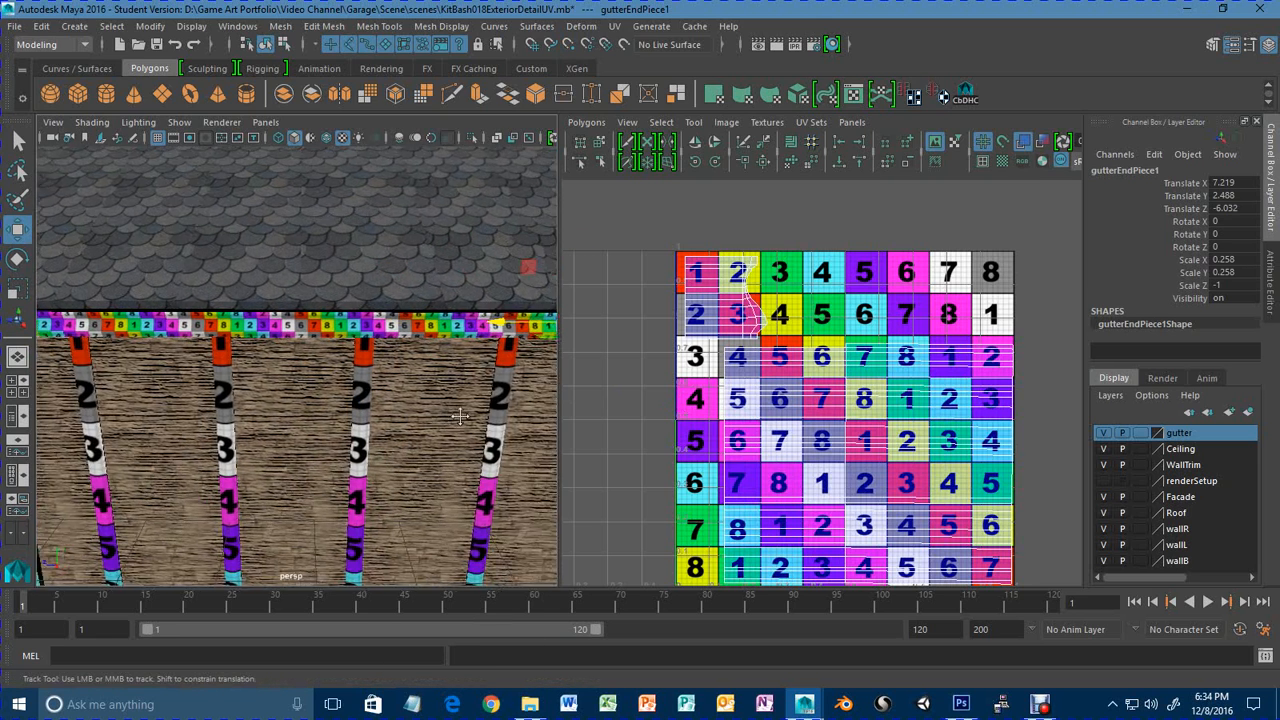
{"action": "left_click_drag", "start_coordinate": [460, 416], "coordinate": [133, 326], "text": "alt"}
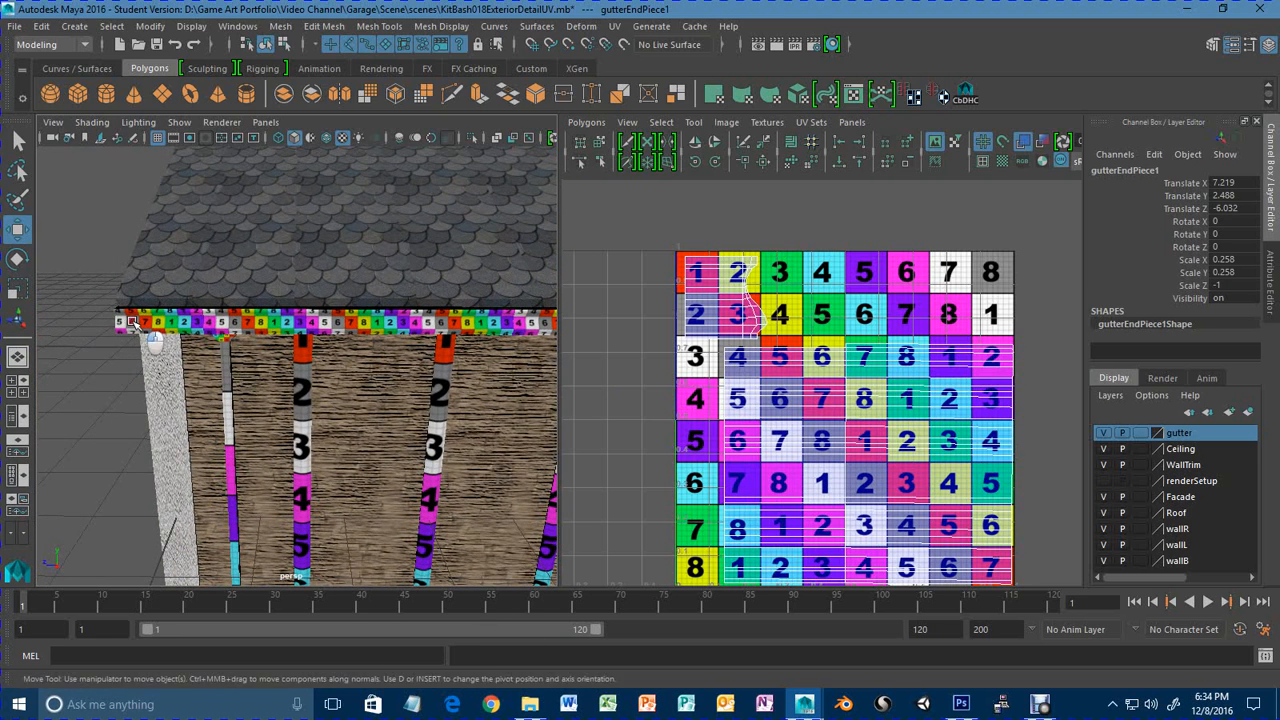
{"action": "left_click", "coordinate": [132, 323]}
{"action": "middle_click_drag", "start_coordinate": [410, 423], "coordinate": [256, 423], "text": "alt"}
{"action": "right_click_drag", "start_coordinate": [256, 423], "coordinate": [136, 417], "text": "alt"}
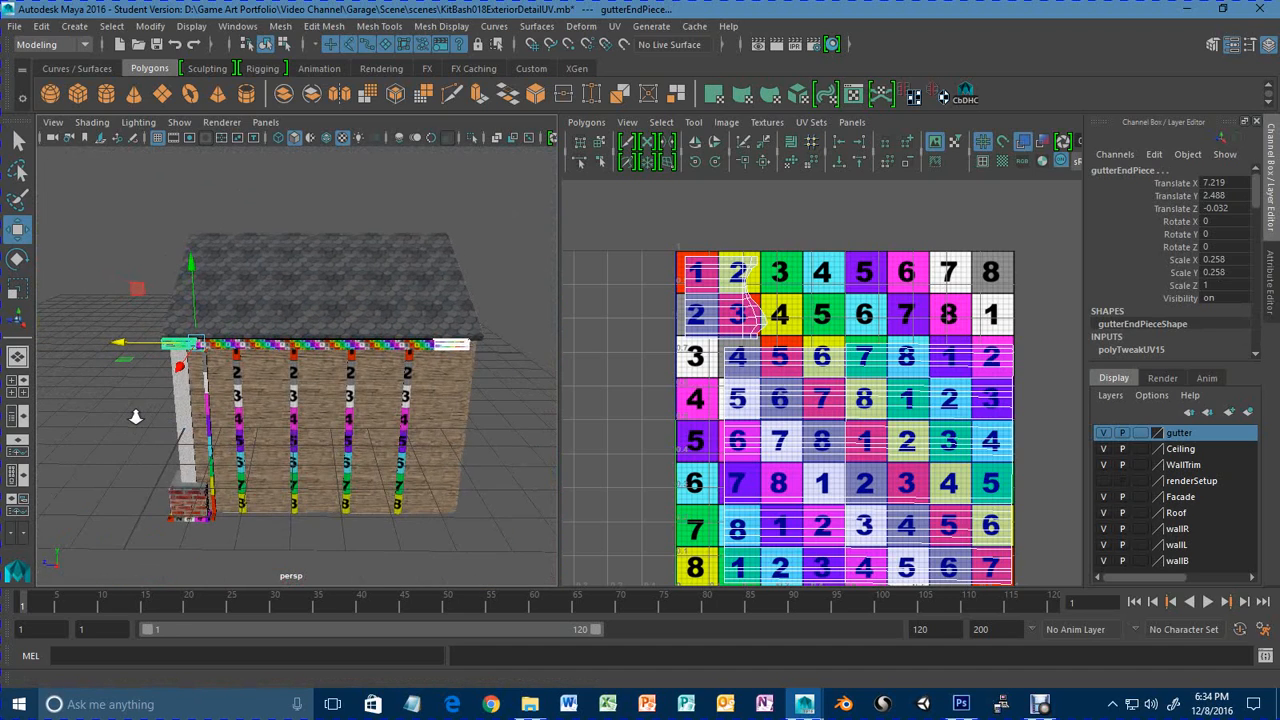
{"action": "left_click_drag", "start_coordinate": [154, 428], "coordinate": [241, 421], "text": "alt"}
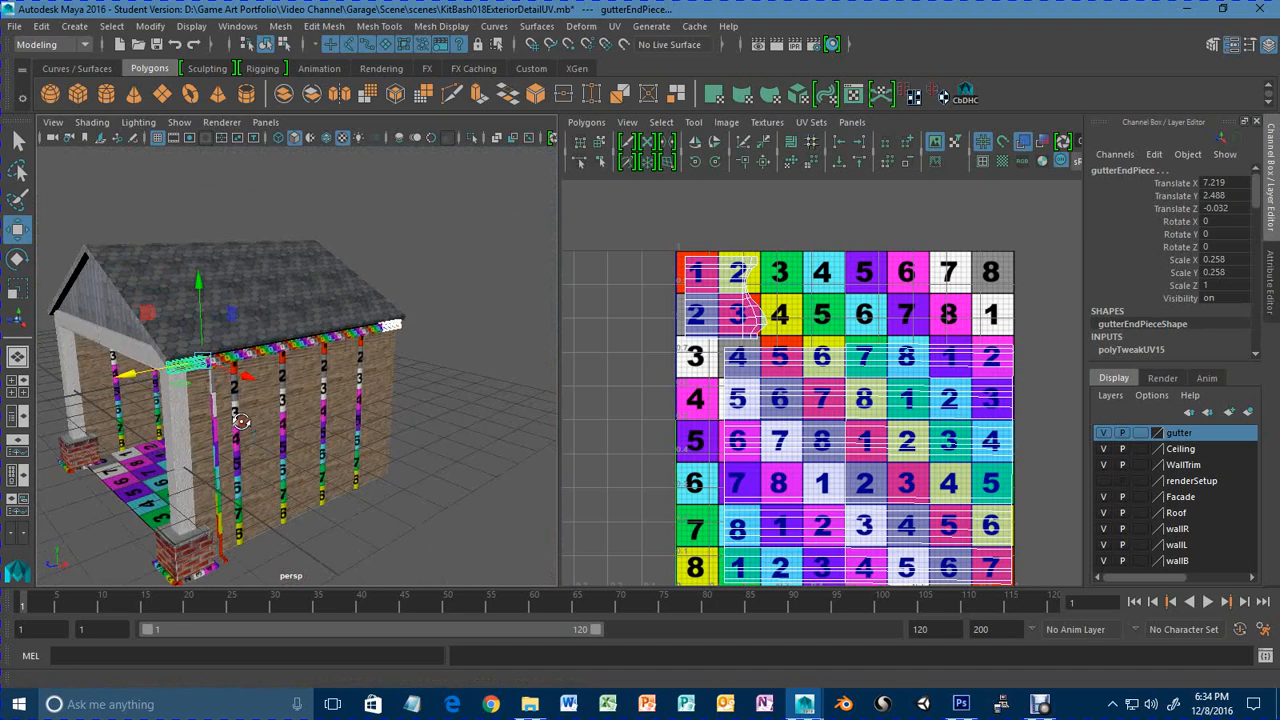
{"action": "left_click", "coordinate": [281, 376]}
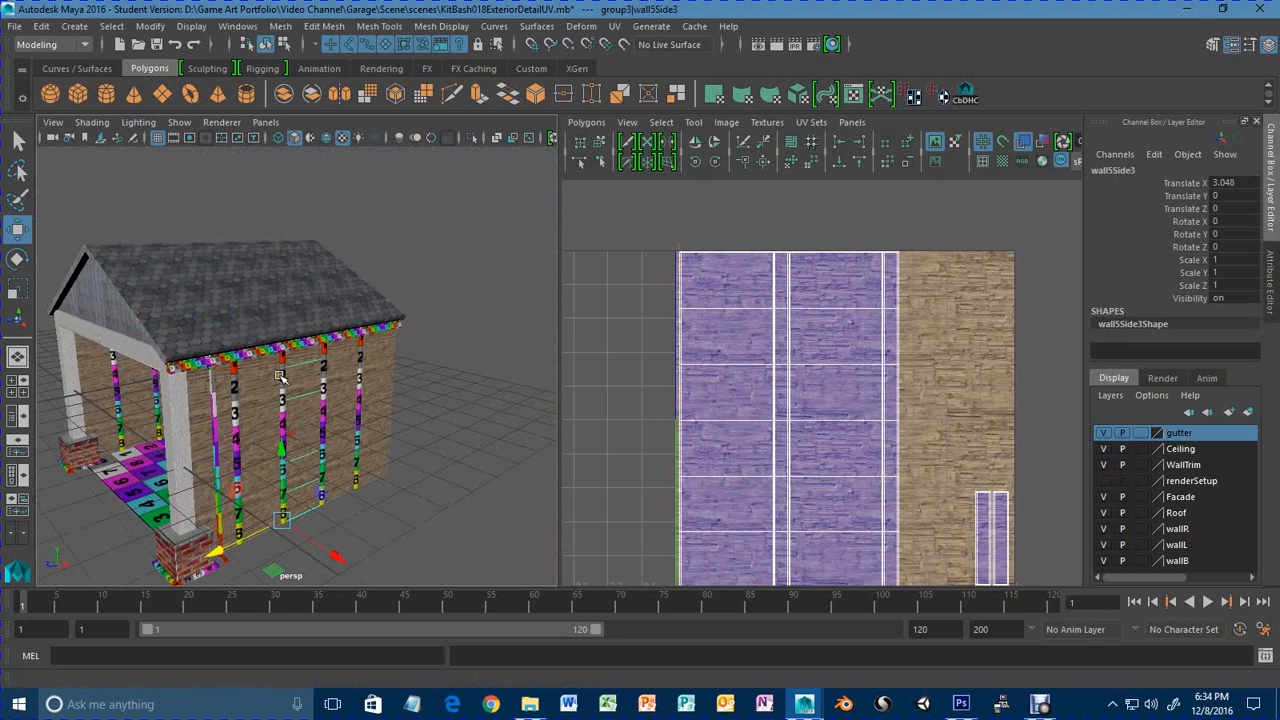
{"action": "left_click", "coordinate": [176, 366]}
{"action": "key", "text": "Up"}
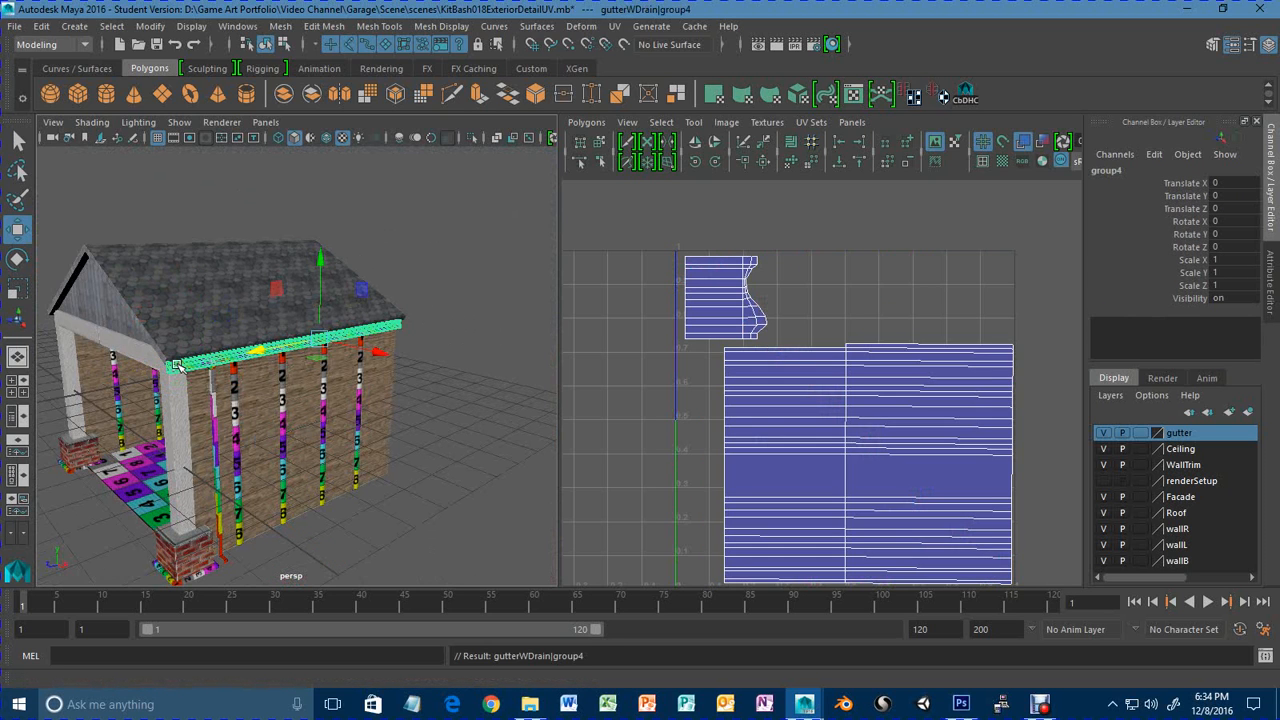
{"action": "key", "text": "Up"}
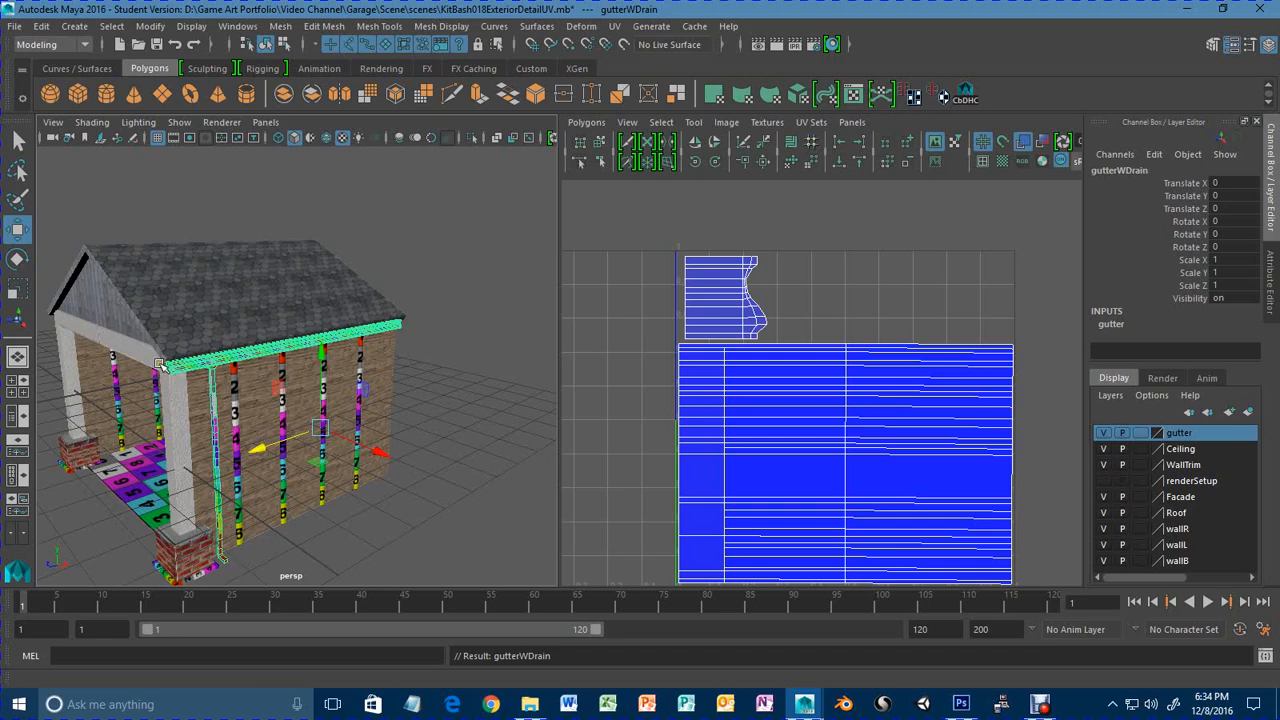
Delete the whole old gutter group, including its drain, on the opposite side of the garage.
{"action": "left_click_drag", "start_coordinate": [158, 364], "coordinate": [415, 320], "text": "alt"}
{"action": "left_click", "coordinate": [415, 320]}
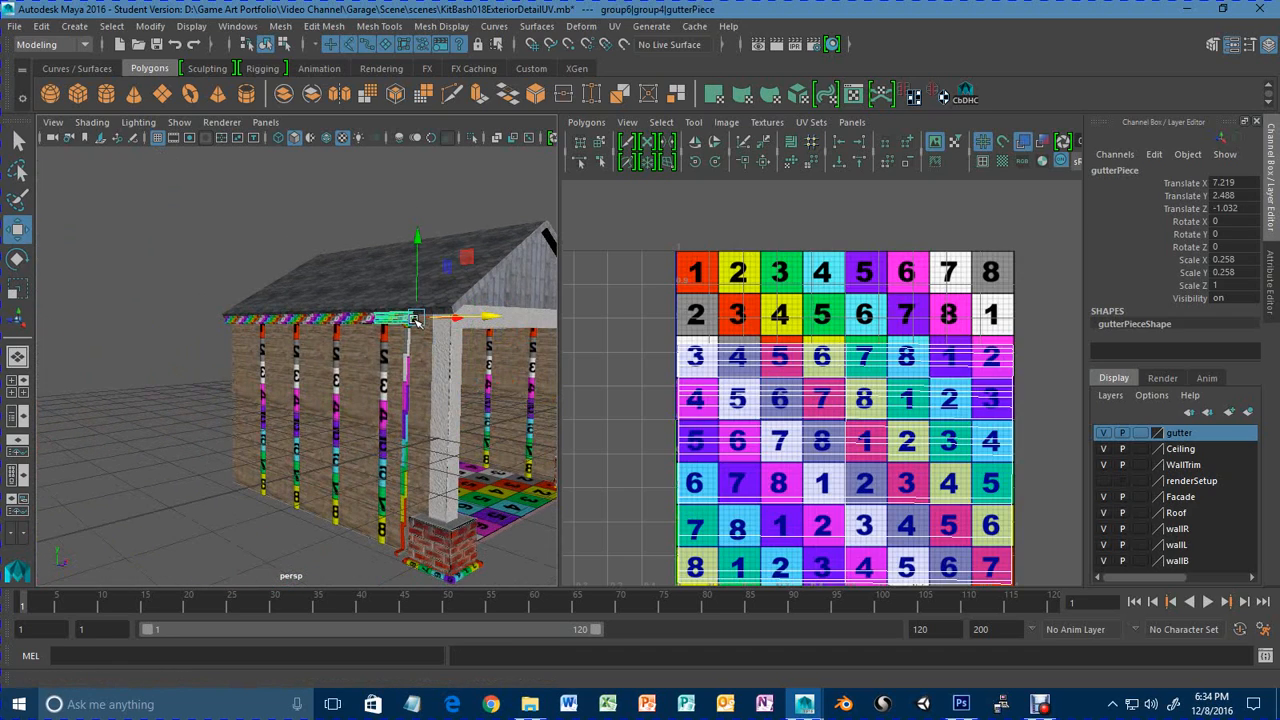
{"action": "key", "text": "Up"}
{"action": "key", "text": "Up"}
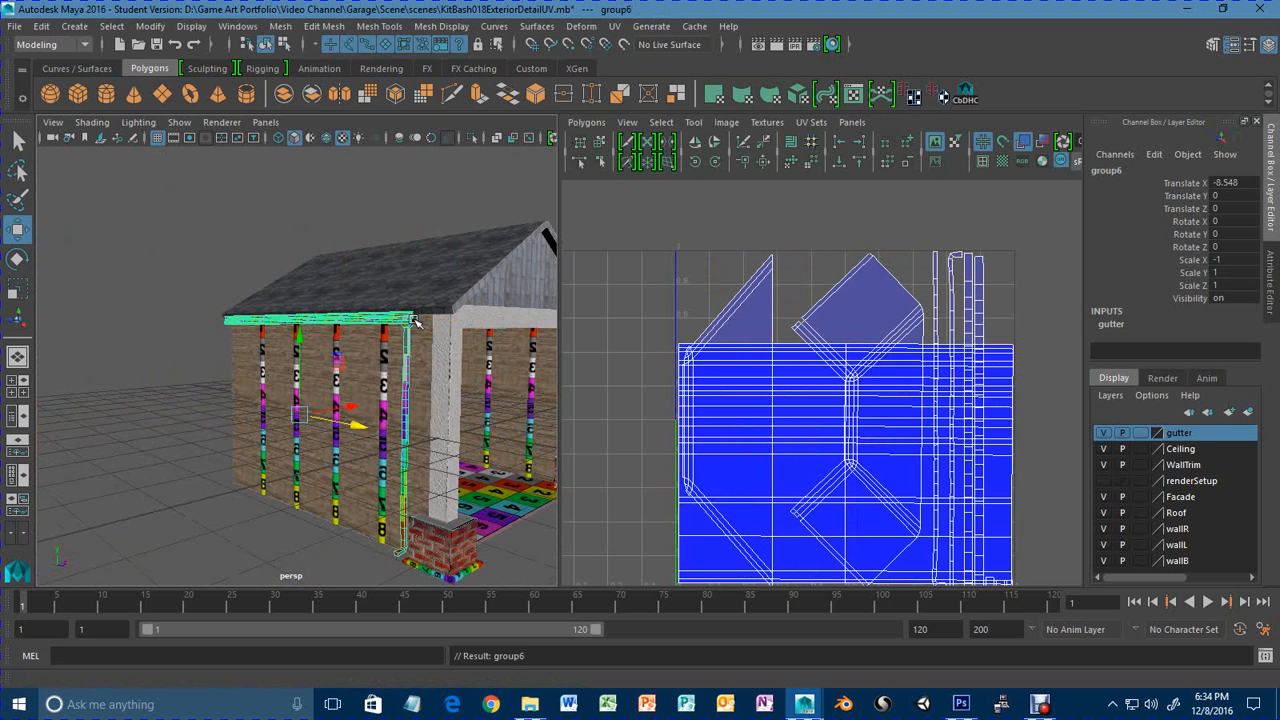
{"action": "key", "text": "Delete"}
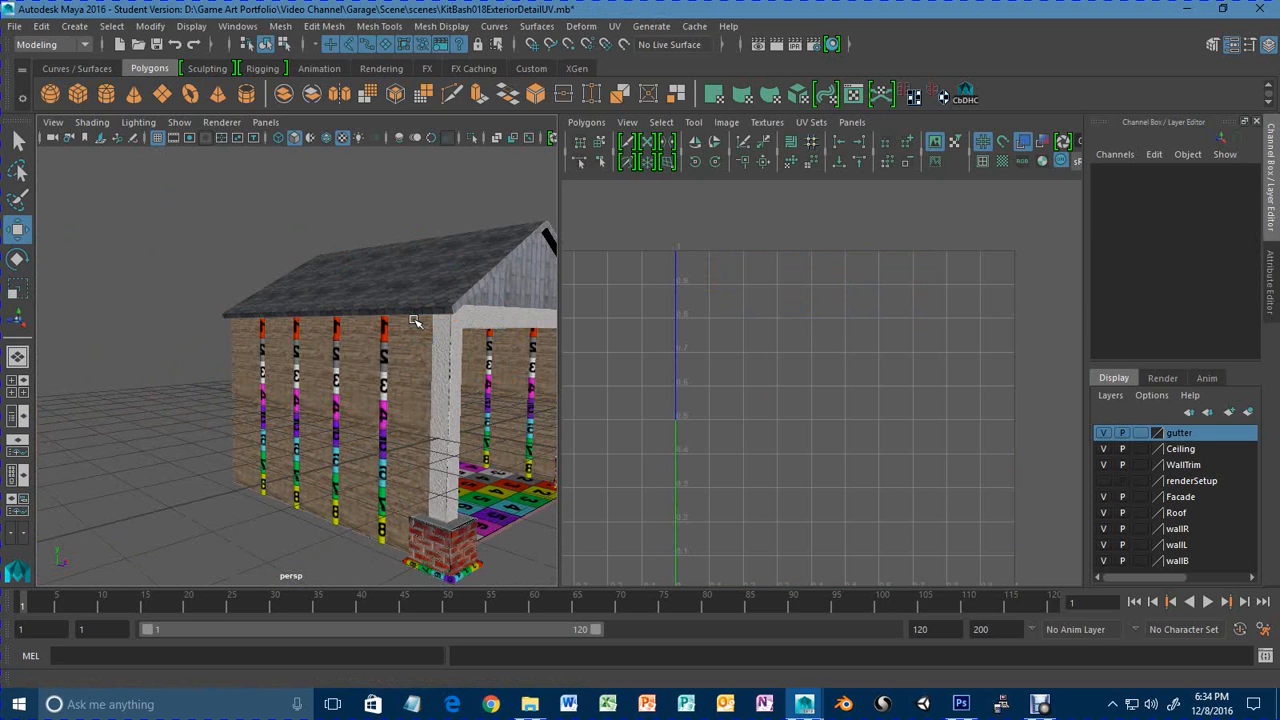
Select the whole gutterWDrain group with its drain and capped end pieces on the finished side.
{"action": "left_click_drag", "start_coordinate": [510, 414], "coordinate": [285, 412], "text": "alt"}
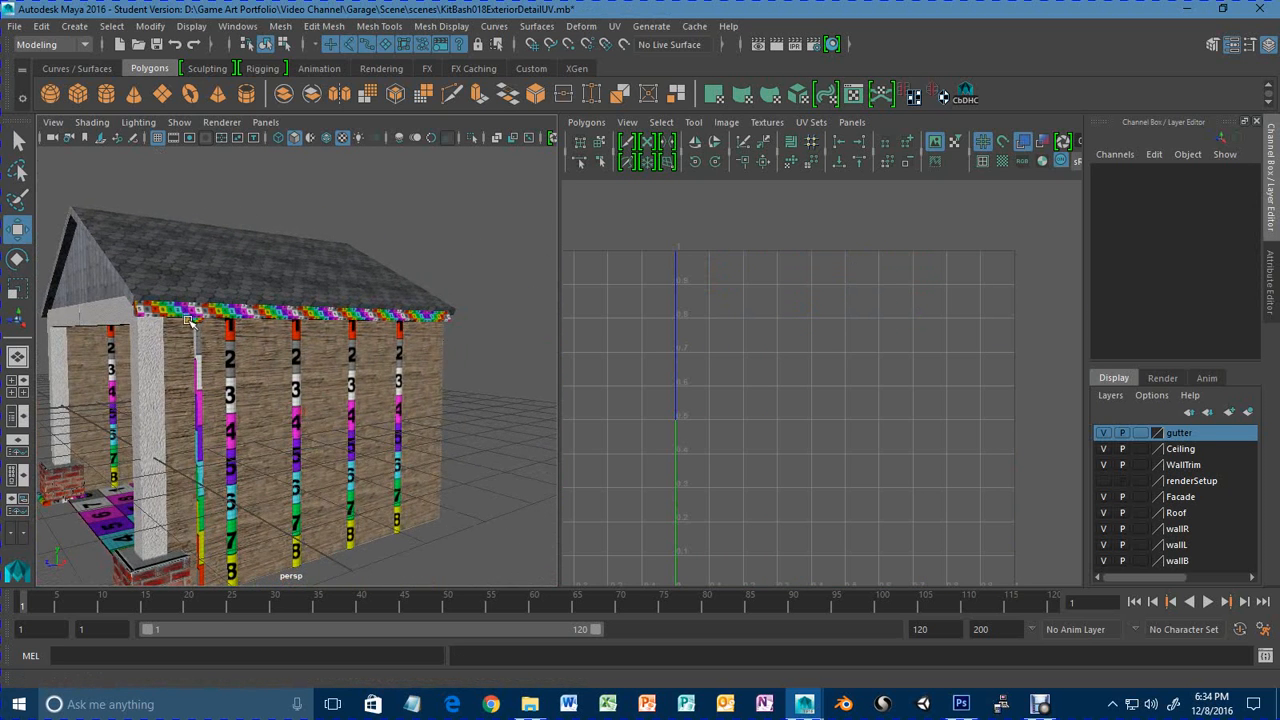
{"action": "left_click", "coordinate": [188, 315]}
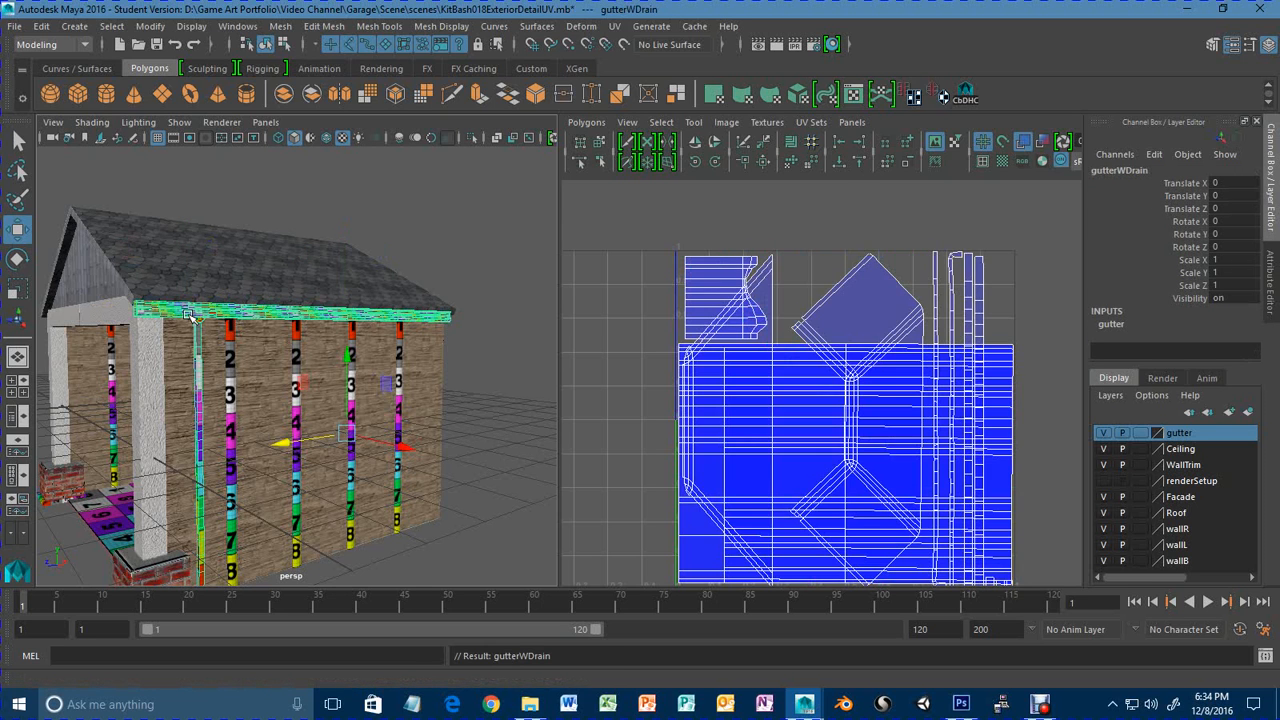
{"action": "left_click", "coordinate": [188, 315]}
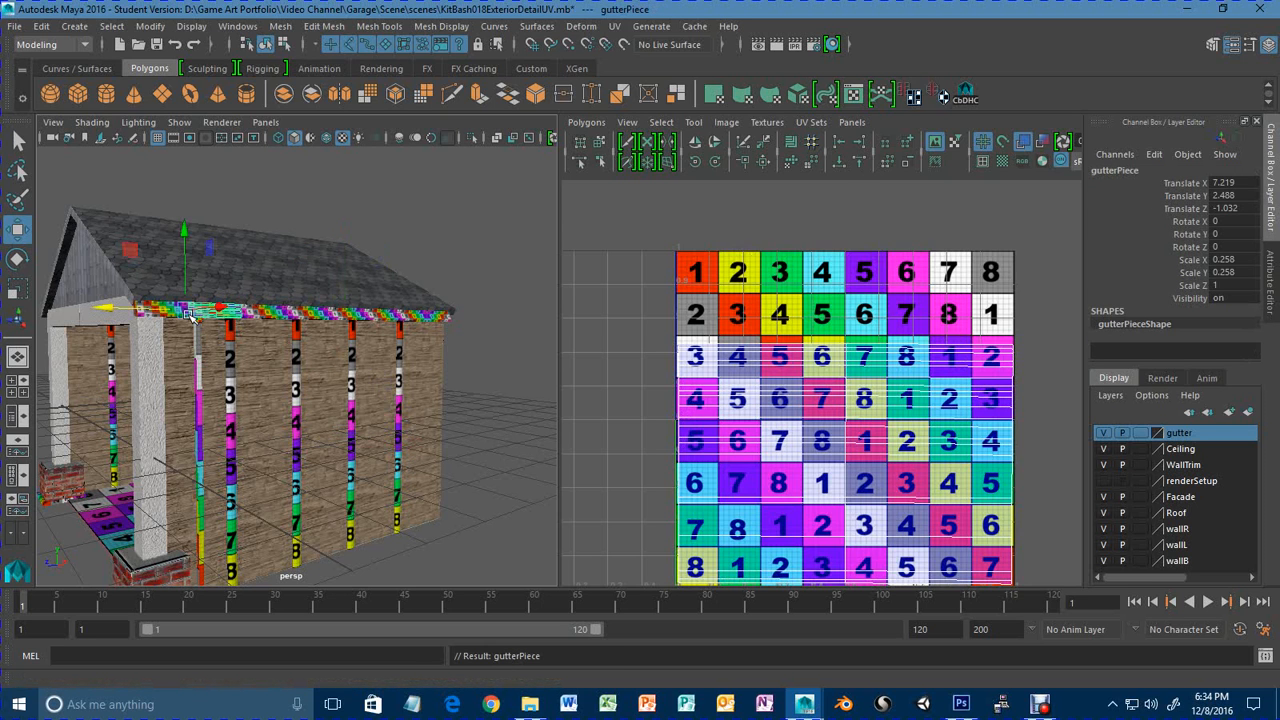
{"action": "left_click", "coordinate": [188, 315]}
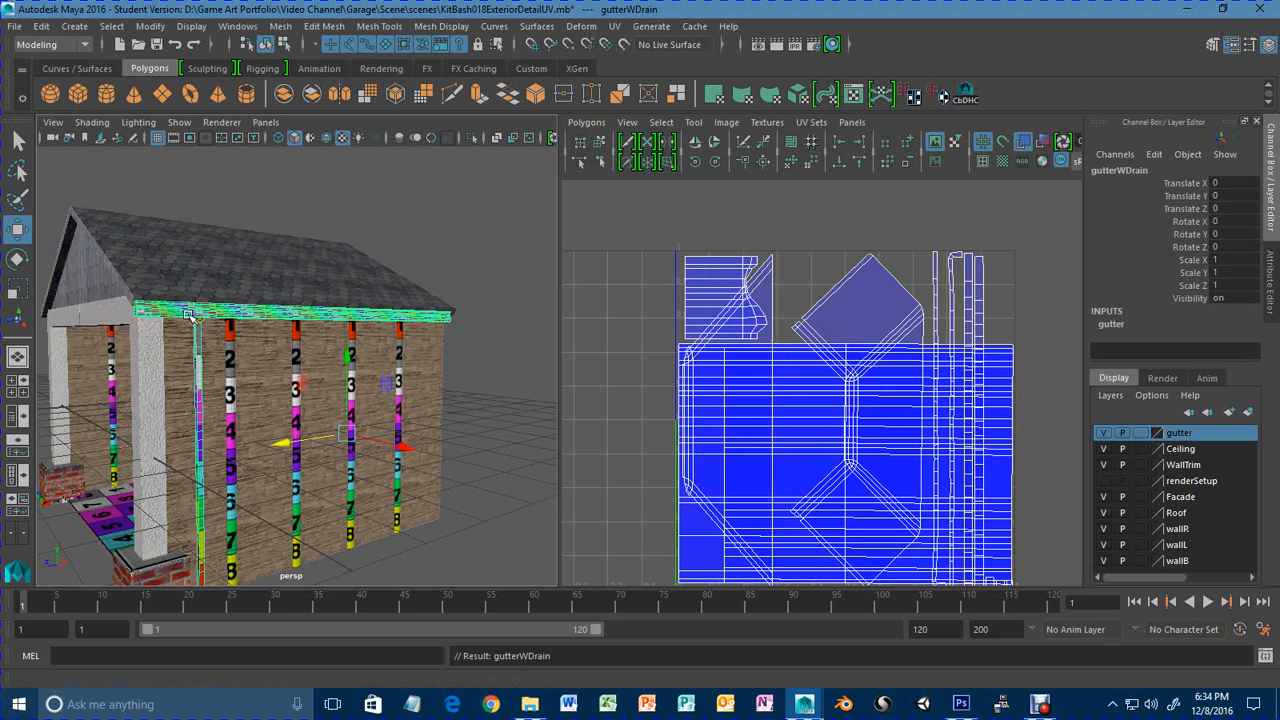
{"action": "left_click", "coordinate": [190, 315]}
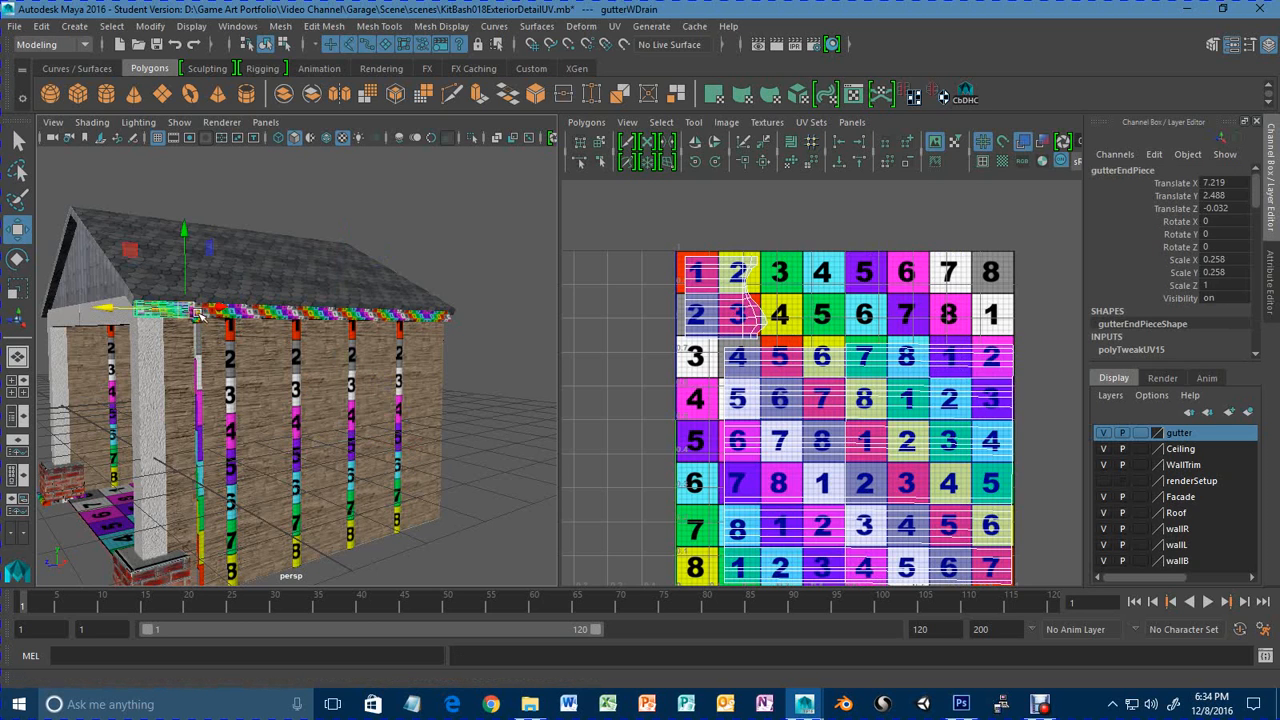
{"action": "key", "text": "Up"}
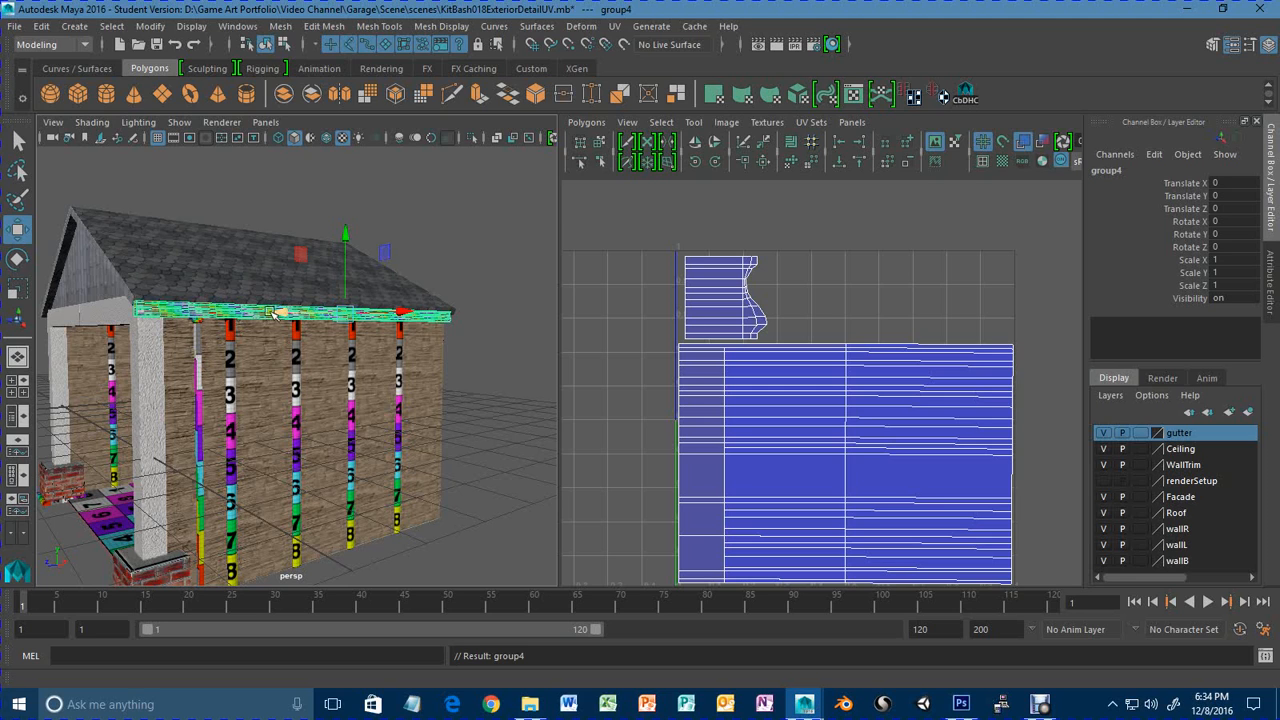
{"action": "key", "text": "Down"}
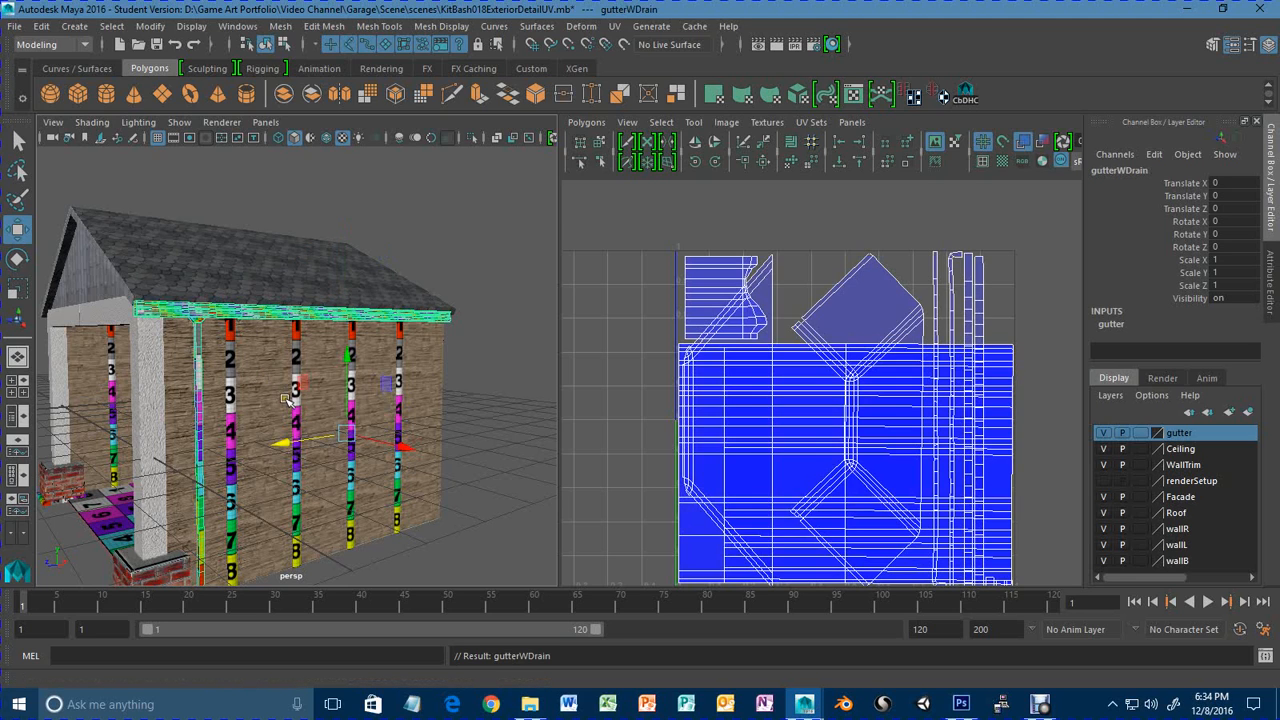
Duplicate the gutterWDrain group mirrored at Scale X -1 and move it to the garage's opposite side at Translate X -8.541.
{"action": "left_click_drag", "start_coordinate": [285, 399], "coordinate": [255, 403], "text": "alt"}
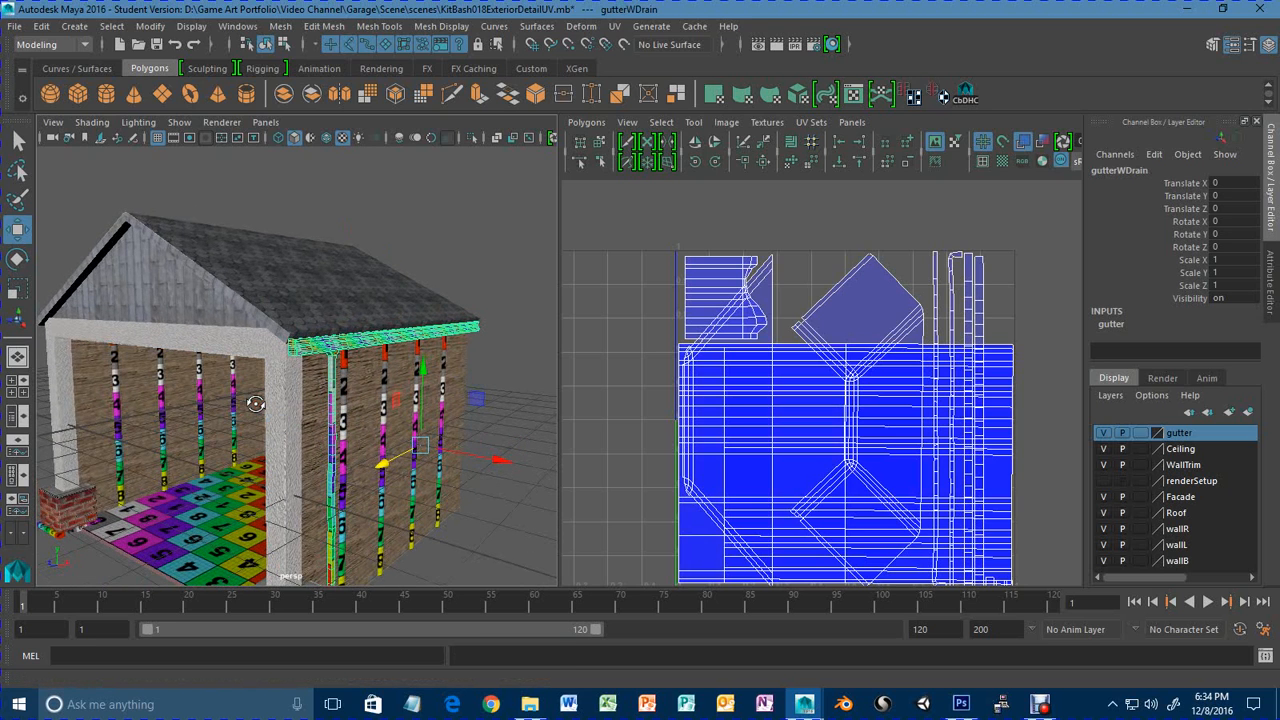
{"action": "key", "text": "ctrl+shift+d"}
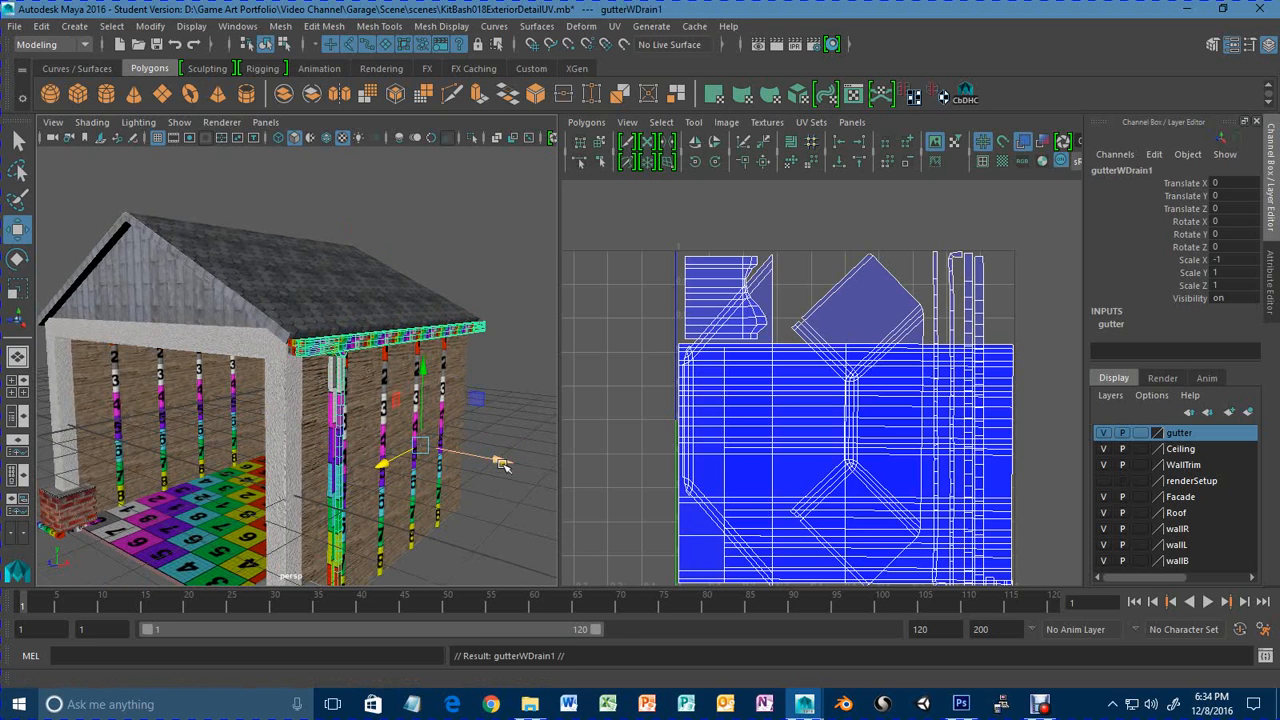
{"action": "left_click_drag", "start_coordinate": [497, 461], "coordinate": [432, 451]}
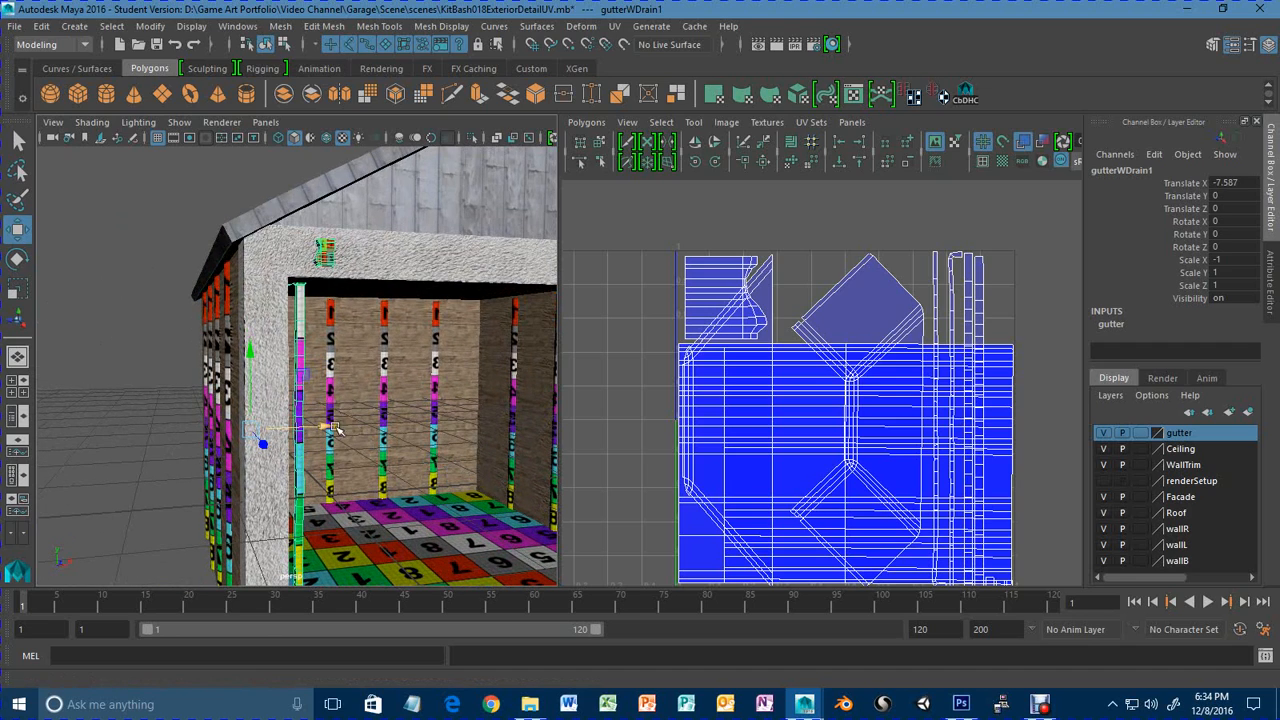
{"action": "left_click_drag", "start_coordinate": [322, 428], "coordinate": [283, 431]}
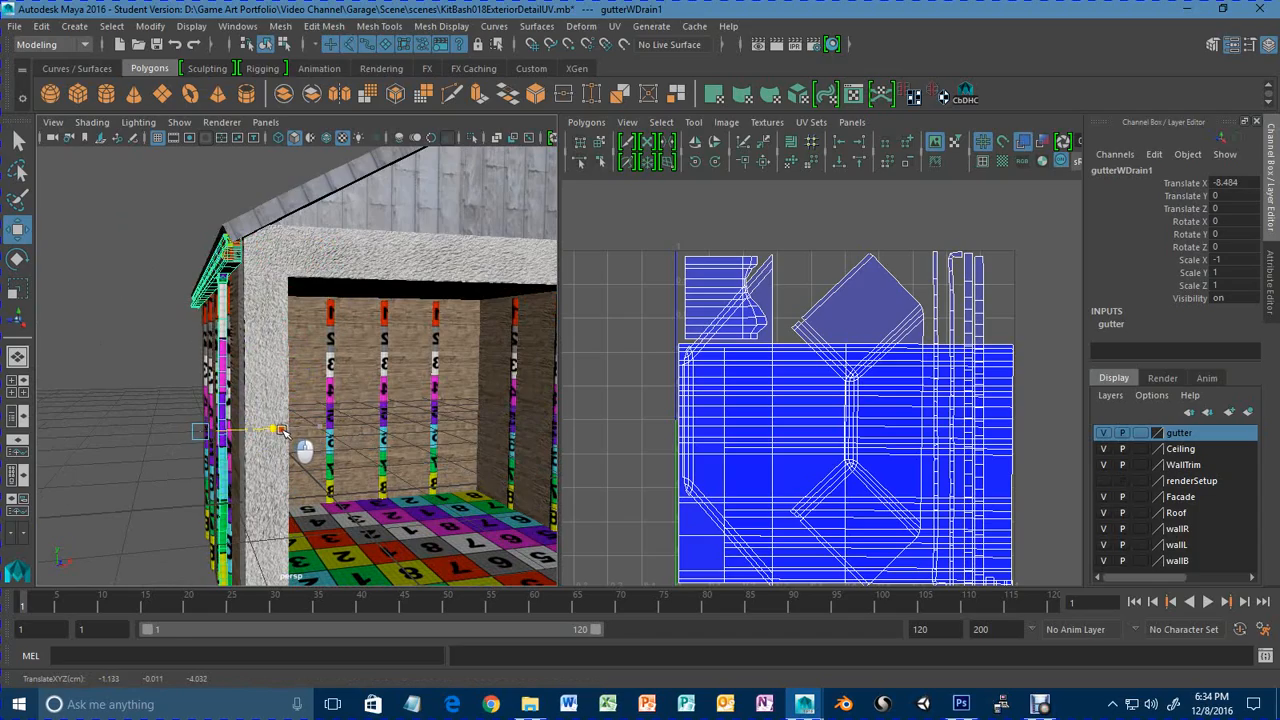
Fine-tune the mirrored gutter group's position along the roof edge to Translate X -8.592.
{"action": "right_click_drag", "start_coordinate": [283, 431], "coordinate": [280, 470], "text": "alt"}
{"action": "mouse_move", "coordinate": [280, 470]}
{"action": "left_mouse_down", "text": "alt"}
{"action": "mouse_move", "coordinate": [234, 486]}
{"action": "mouse_move", "coordinate": [354, 480]}
{"action": "mouse_move", "coordinate": [286, 490]}
{"action": "left_mouse_up", "text": "alt"}
{"action": "left_click_drag", "start_coordinate": [286, 490], "coordinate": [333, 494], "text": "alt"}
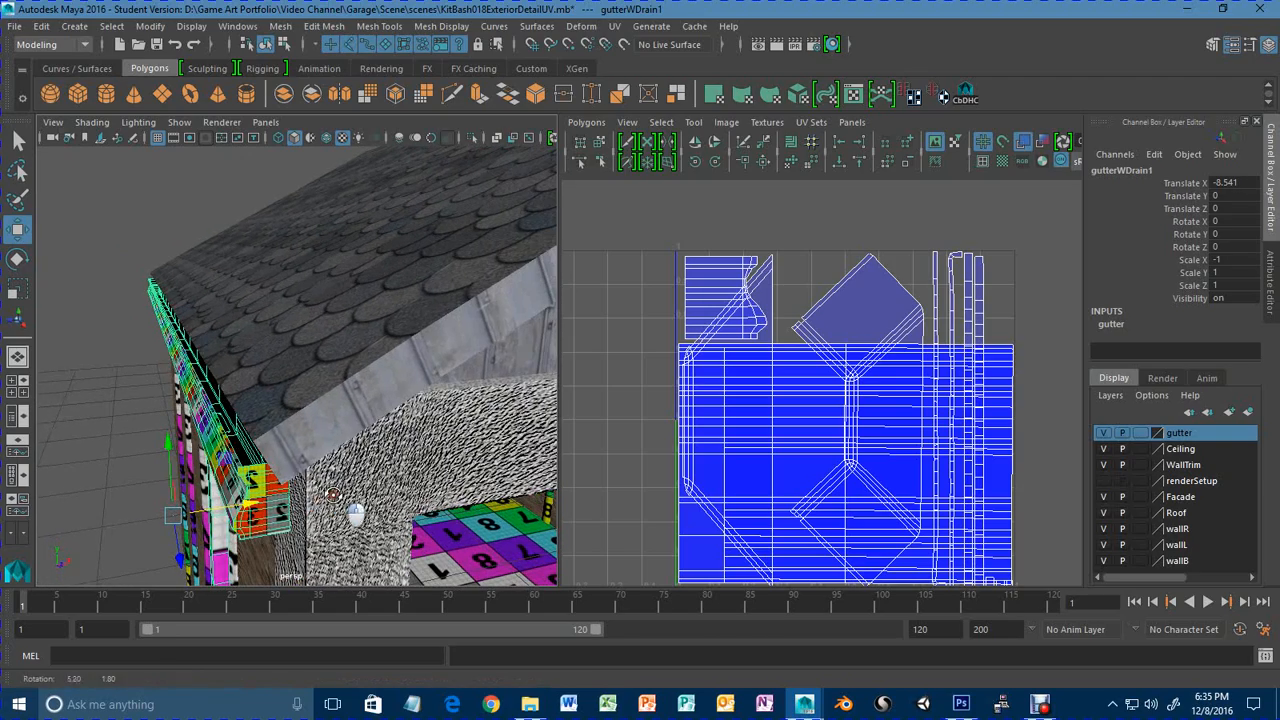
{"action": "left_click_drag", "start_coordinate": [254, 507], "coordinate": [249, 508]}
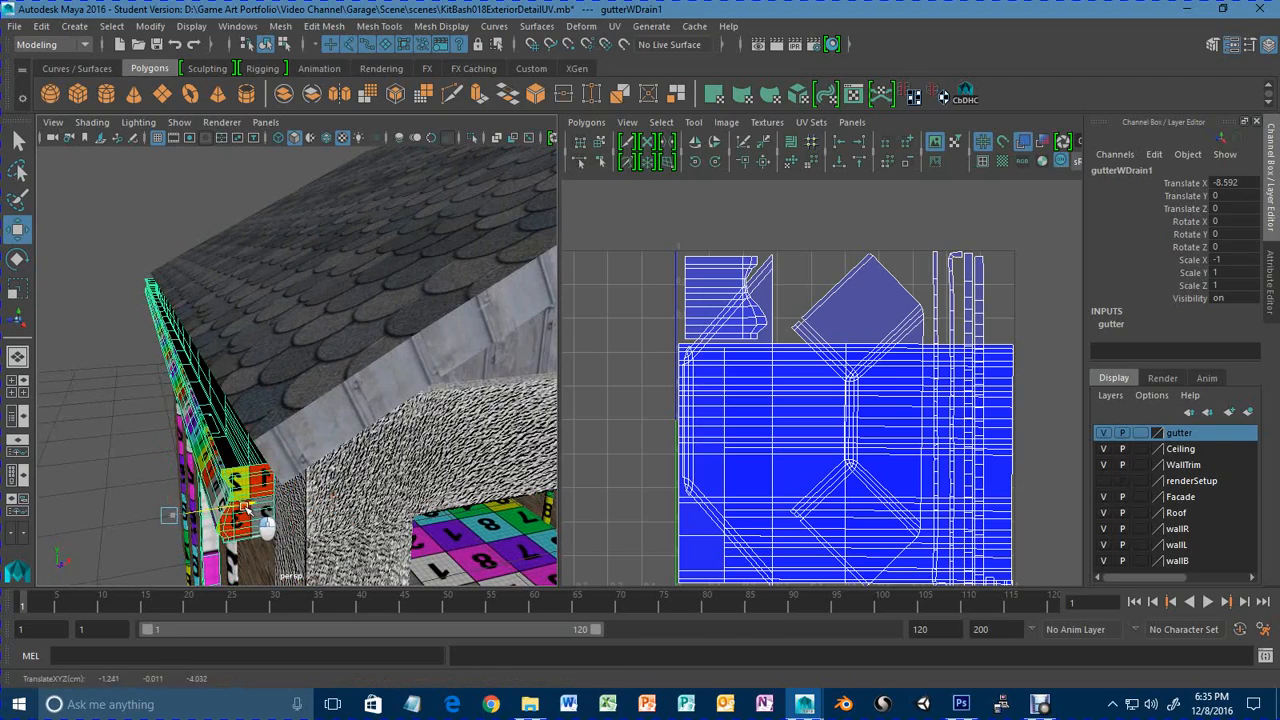
Examine how the mirrored gutter and its drain pipe sit against the roof edge, wall and front column.
{"action": "right_click_drag", "start_coordinate": [246, 534], "coordinate": [257, 522], "text": "alt"}
{"action": "left_click_drag", "start_coordinate": [257, 522], "coordinate": [256, 520], "text": "alt"}
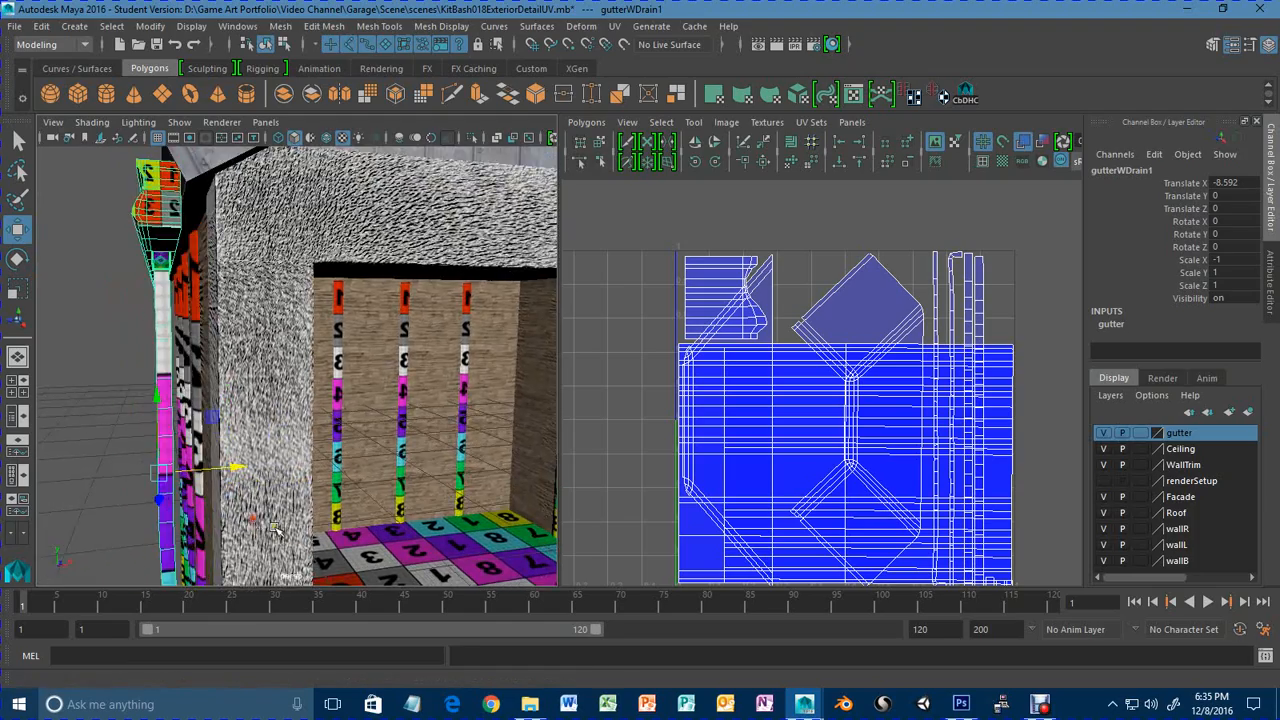
{"action": "right_click_drag", "start_coordinate": [256, 520], "coordinate": [238, 527], "text": "alt"}
{"action": "left_click_drag", "start_coordinate": [238, 527], "coordinate": [252, 537], "text": "alt"}
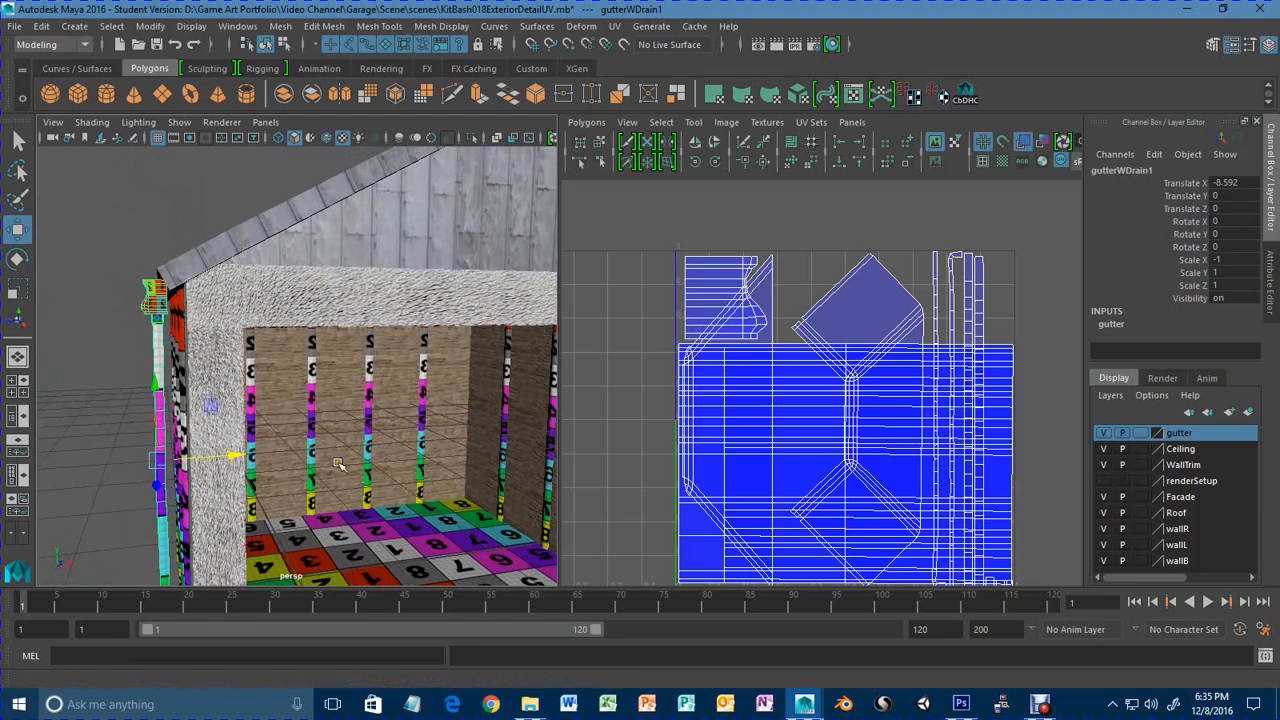
{"action": "right_click_drag", "start_coordinate": [338, 464], "coordinate": [300, 470], "text": "alt"}
{"action": "left_click_drag", "start_coordinate": [300, 470], "coordinate": [270, 475], "text": "alt"}
{"action": "right_click_drag", "start_coordinate": [270, 475], "coordinate": [250, 480], "text": "alt"}
{"action": "left_click_drag", "start_coordinate": [250, 480], "coordinate": [295, 497], "text": "alt"}
{"action": "right_click_drag", "start_coordinate": [295, 497], "coordinate": [270, 490], "text": "alt"}
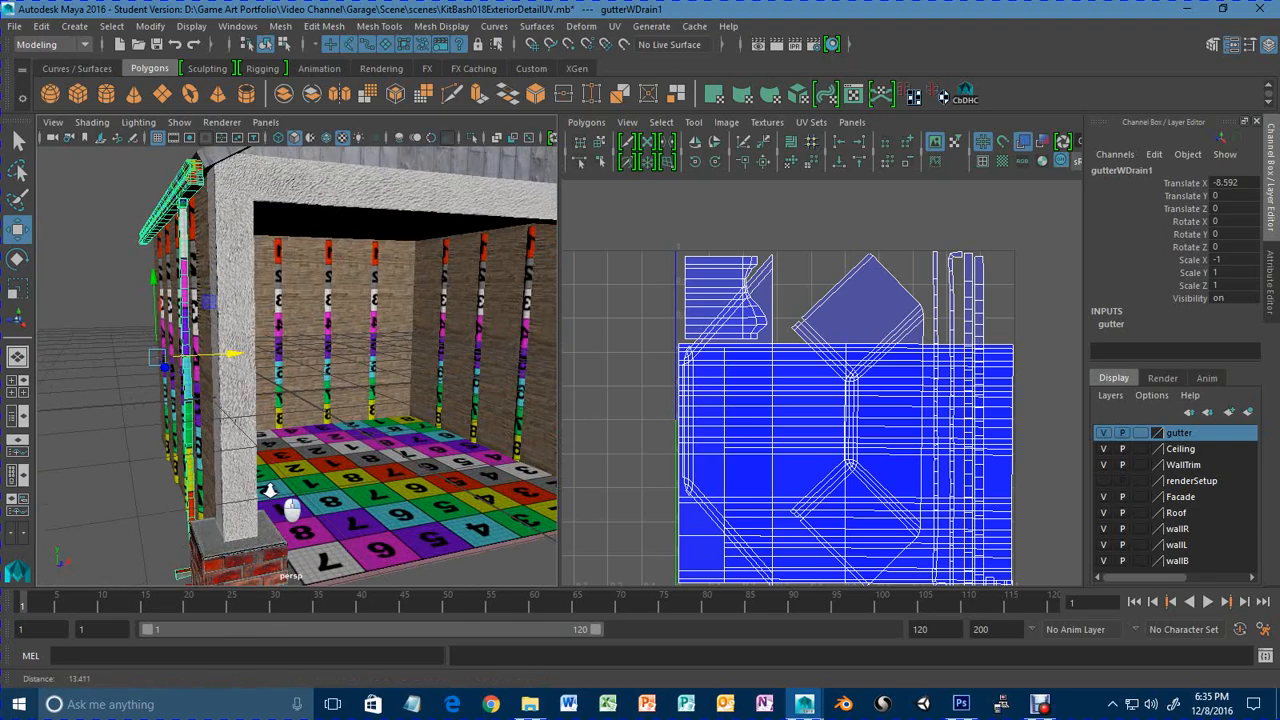
Check the UV layouts of the end piece and the drain pipe on the mirrored gutter.
{"action": "left_click", "coordinate": [176, 238]}
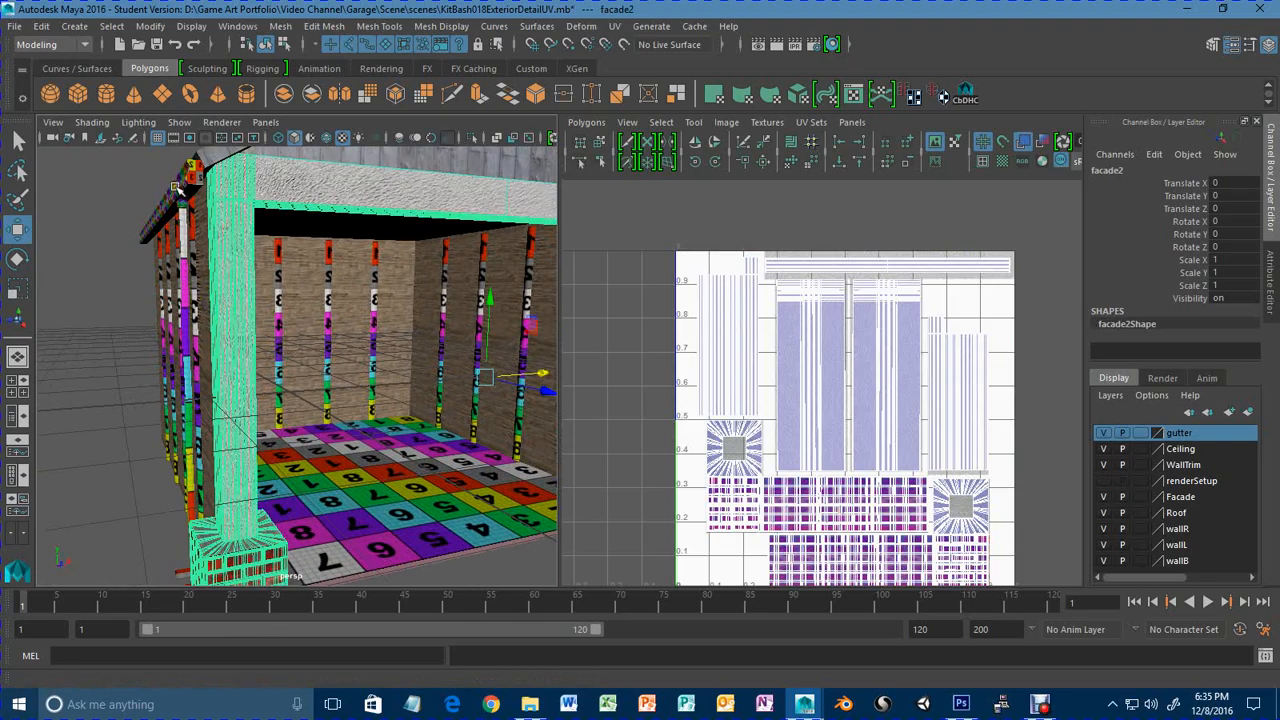
{"action": "left_click", "coordinate": [176, 188]}
{"action": "left_click_drag", "start_coordinate": [151, 328], "coordinate": [345, 410], "text": "alt"}
{"action": "right_click_drag", "start_coordinate": [380, 428], "coordinate": [350, 415], "text": "alt"}
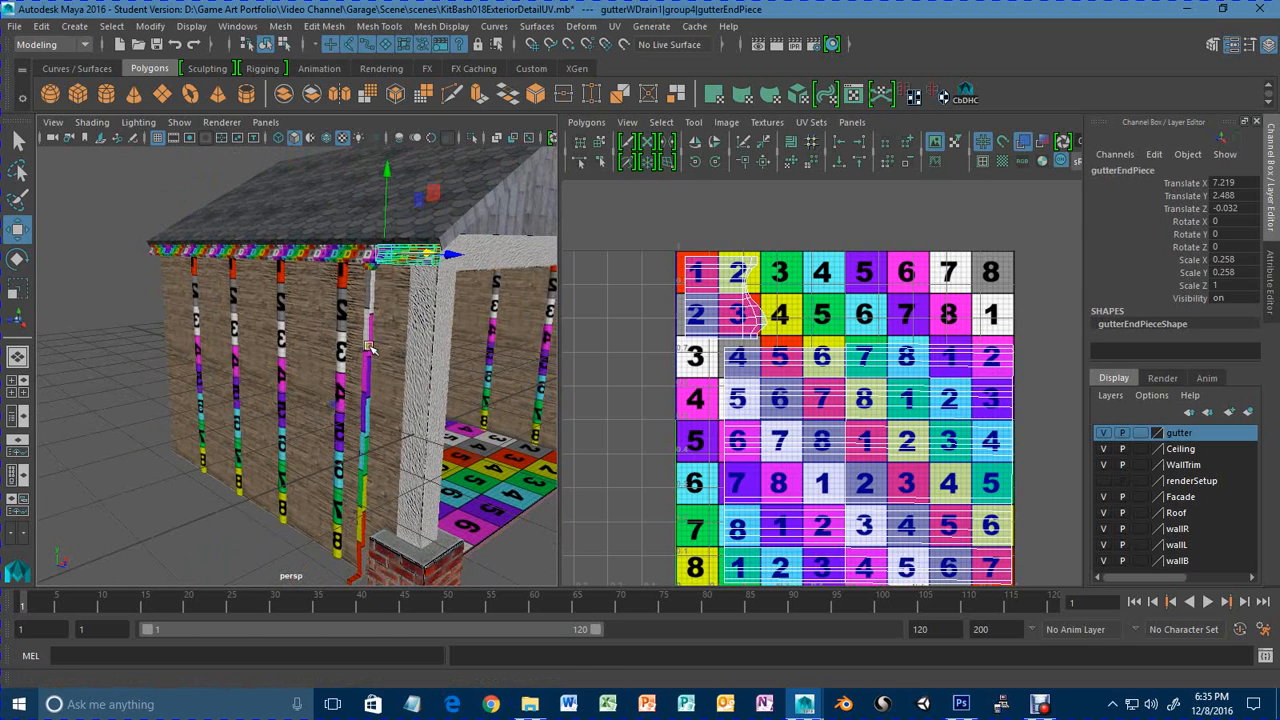
{"action": "left_click", "coordinate": [369, 347]}
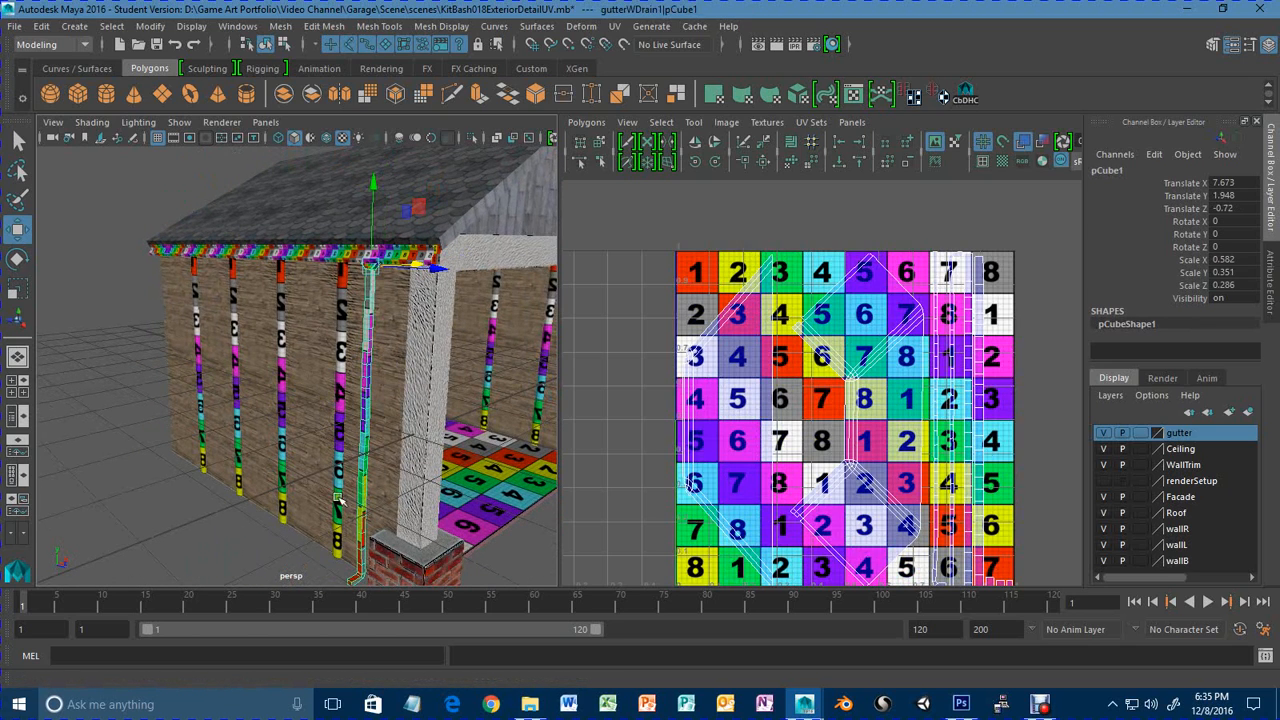
Select the drain pipe of the original gutterWDrain group and rename it gutterDrainPipe.
{"action": "left_click_drag", "start_coordinate": [484, 507], "coordinate": [369, 481], "text": "alt"}
{"action": "key", "text": "space"}
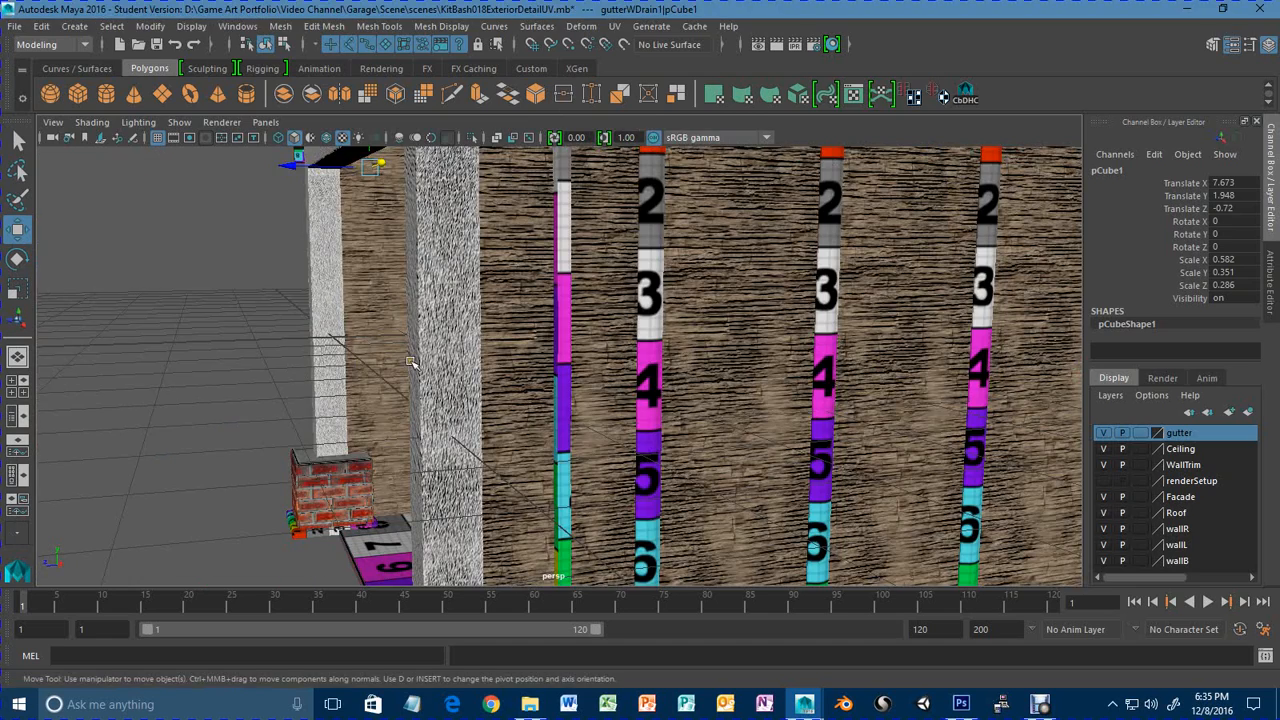
{"action": "key", "text": "space"}
{"action": "left_click", "coordinate": [298, 355]}
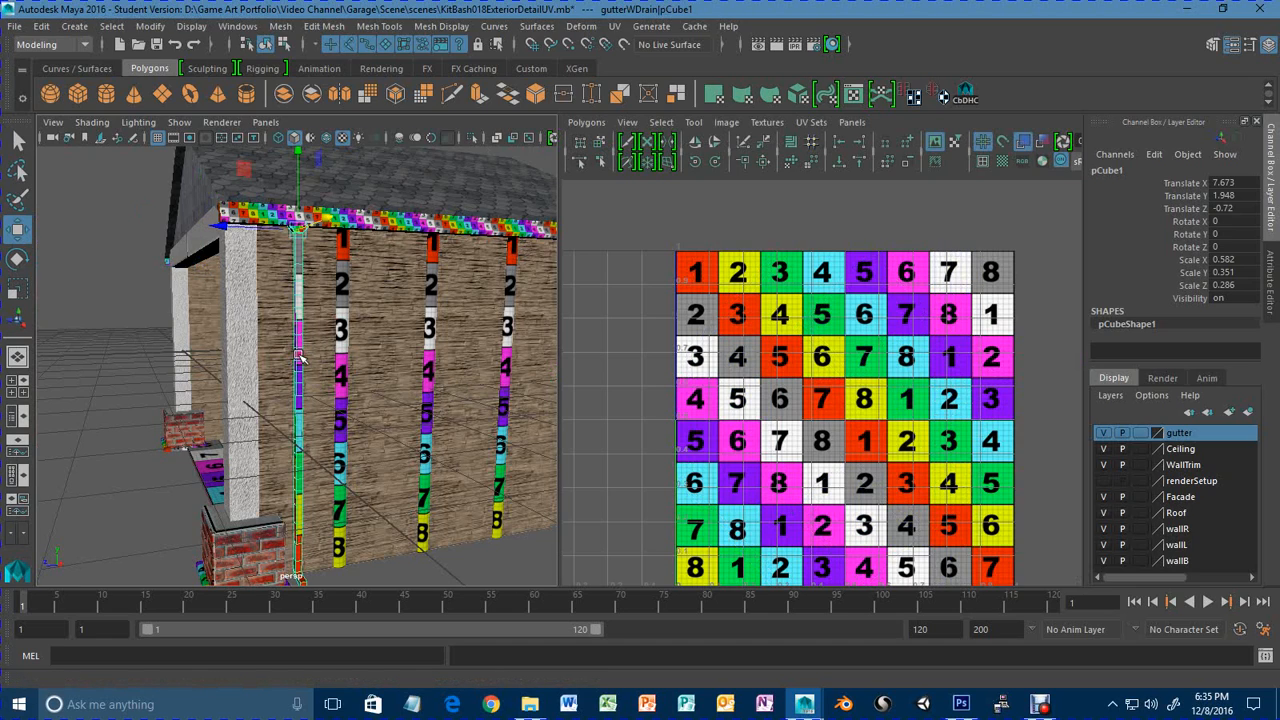
{"action": "left_click", "coordinate": [299, 370]}
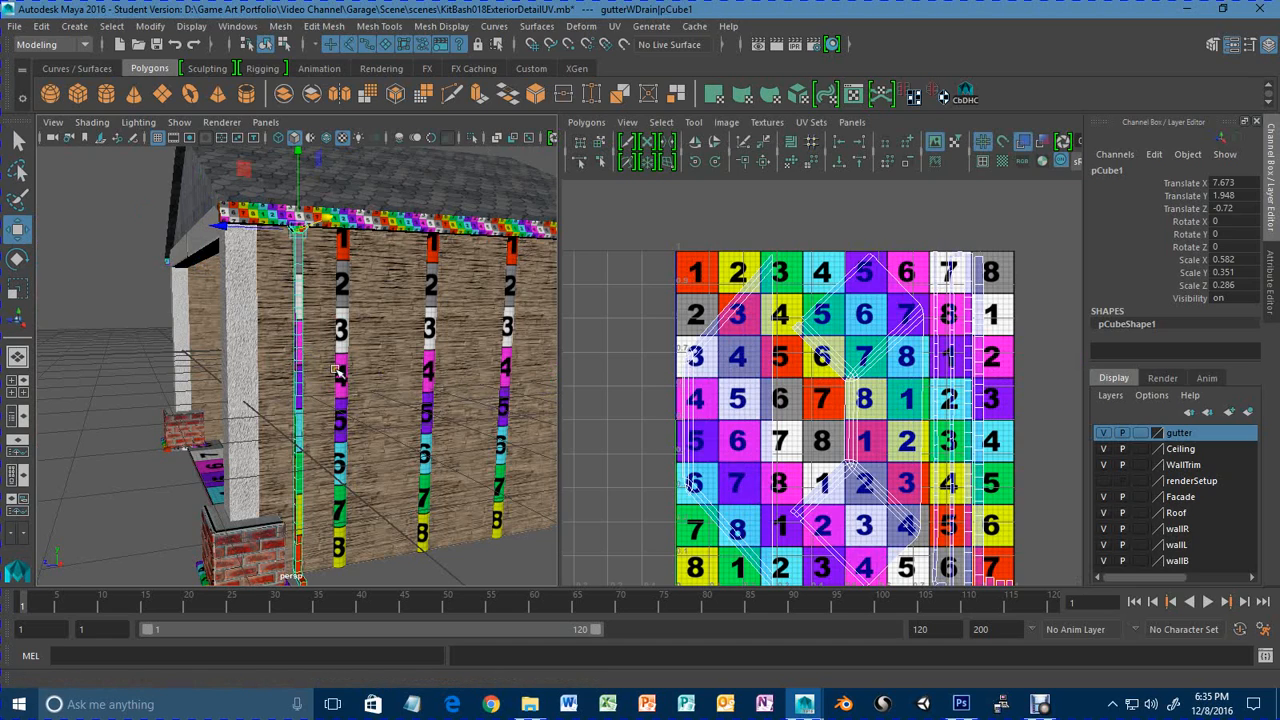
{"action": "scroll", "coordinate": [880, 430], "scroll_direction": "down", "scroll_amount": 1}
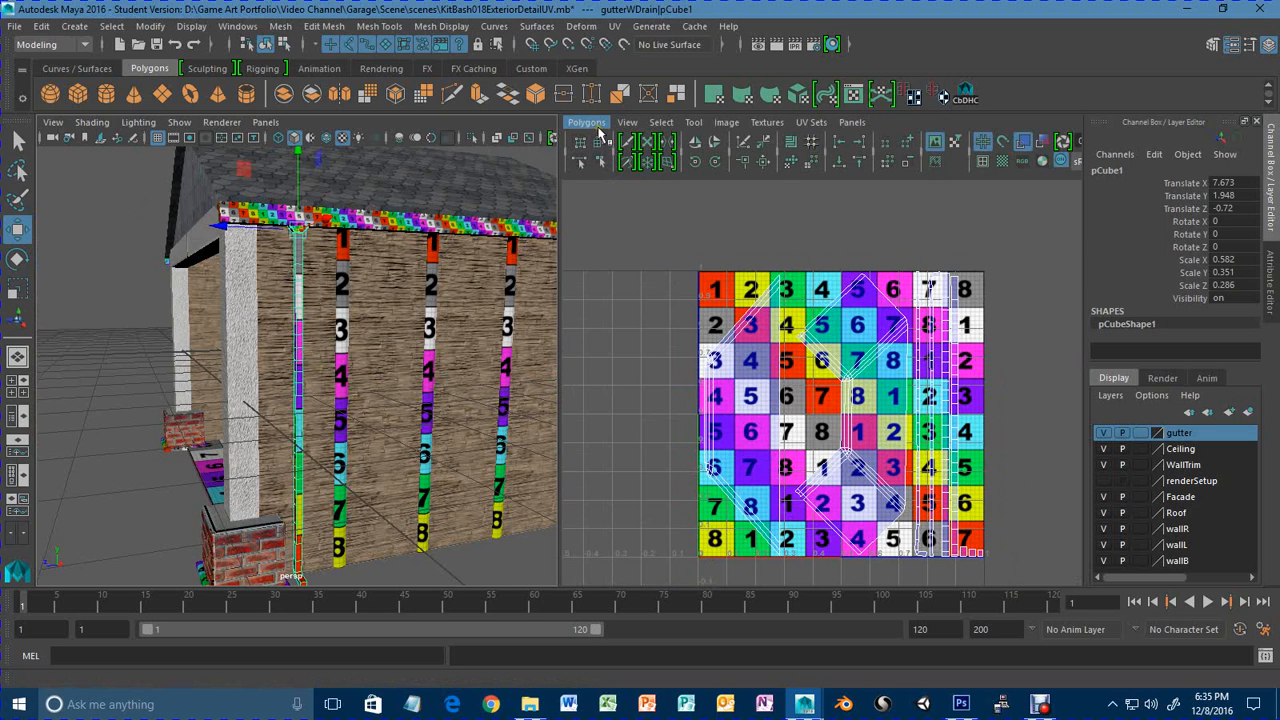
{"action": "left_click", "coordinate": [594, 124]}
{"action": "left_click", "coordinate": [590, 124]}
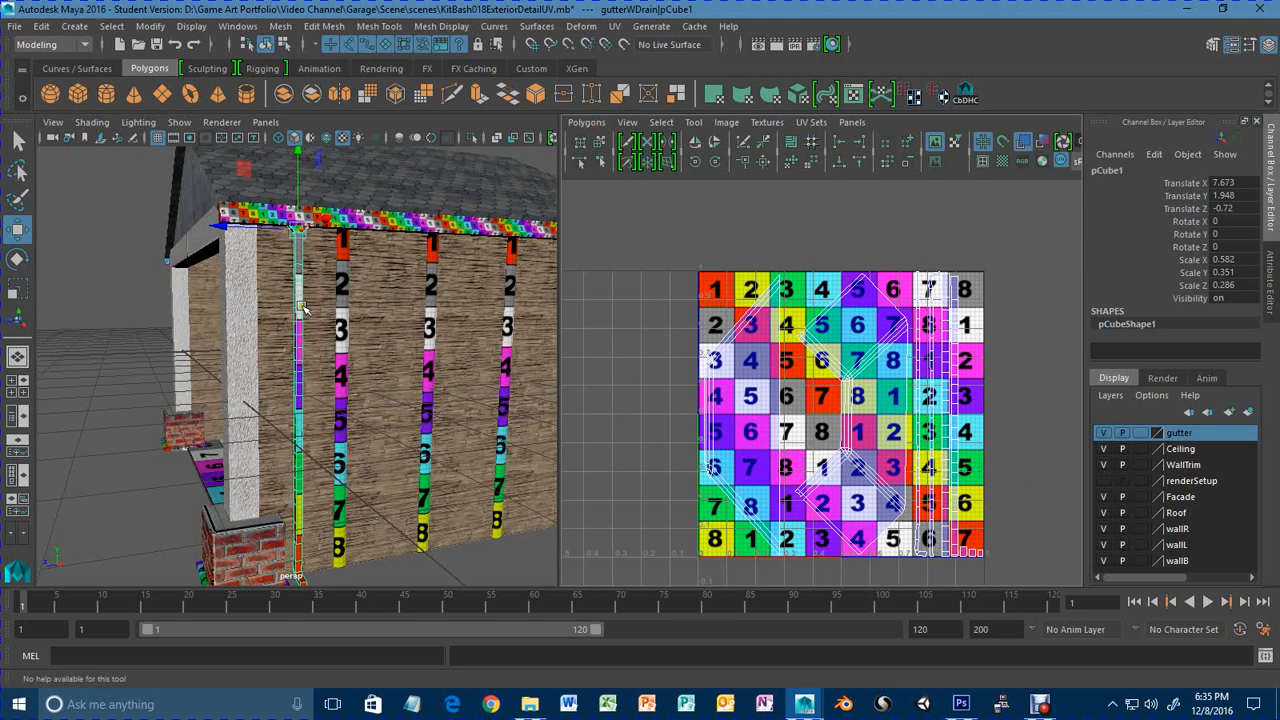
{"action": "double_click", "coordinate": [1105, 170]}
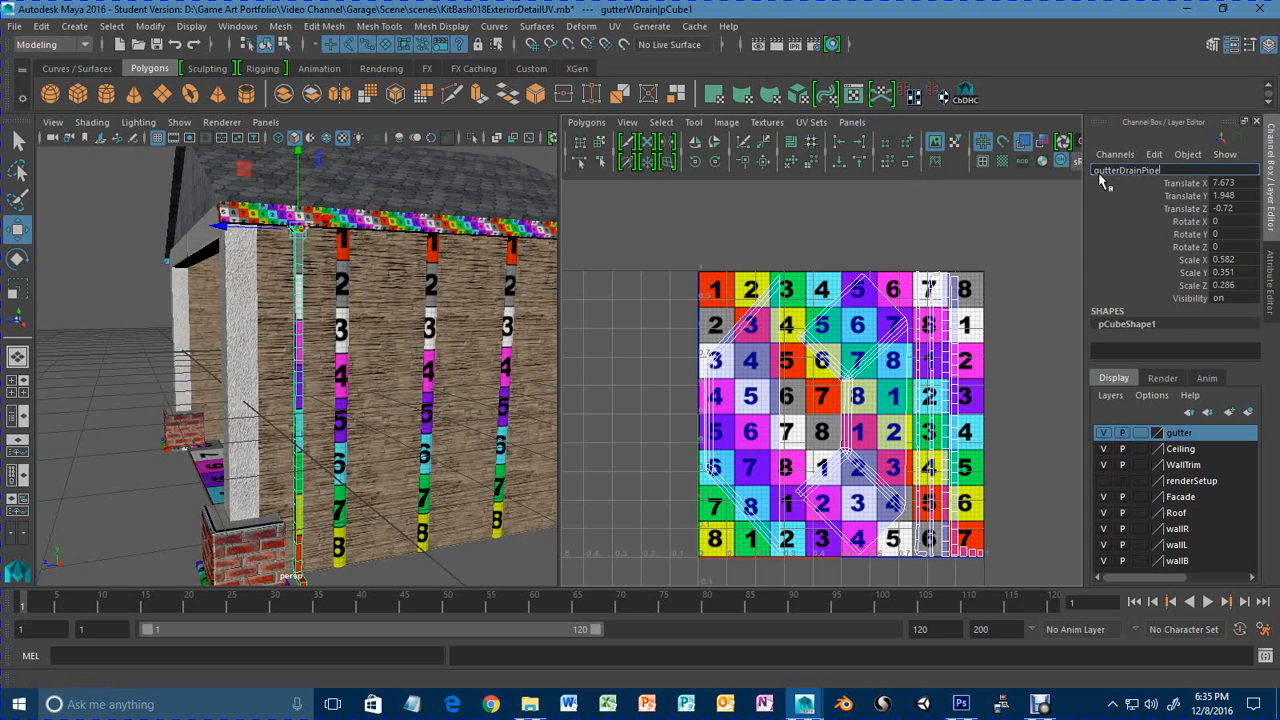
{"action": "type", "text": "gutterDrainPipe"}
{"action": "key", "text": "Return"}
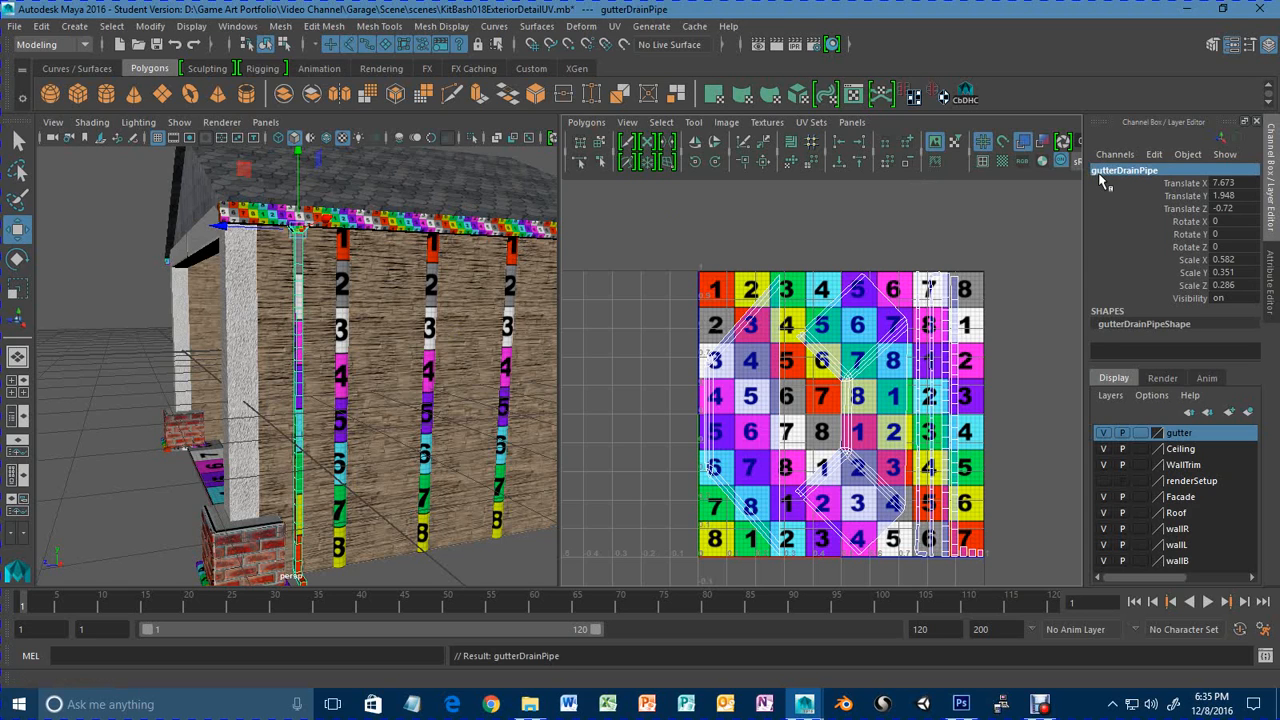
Export a UV snapshot of the drain pipe as outUVgutterDrainPipe in the scene's images folder.
{"action": "left_click", "coordinate": [587, 124]}
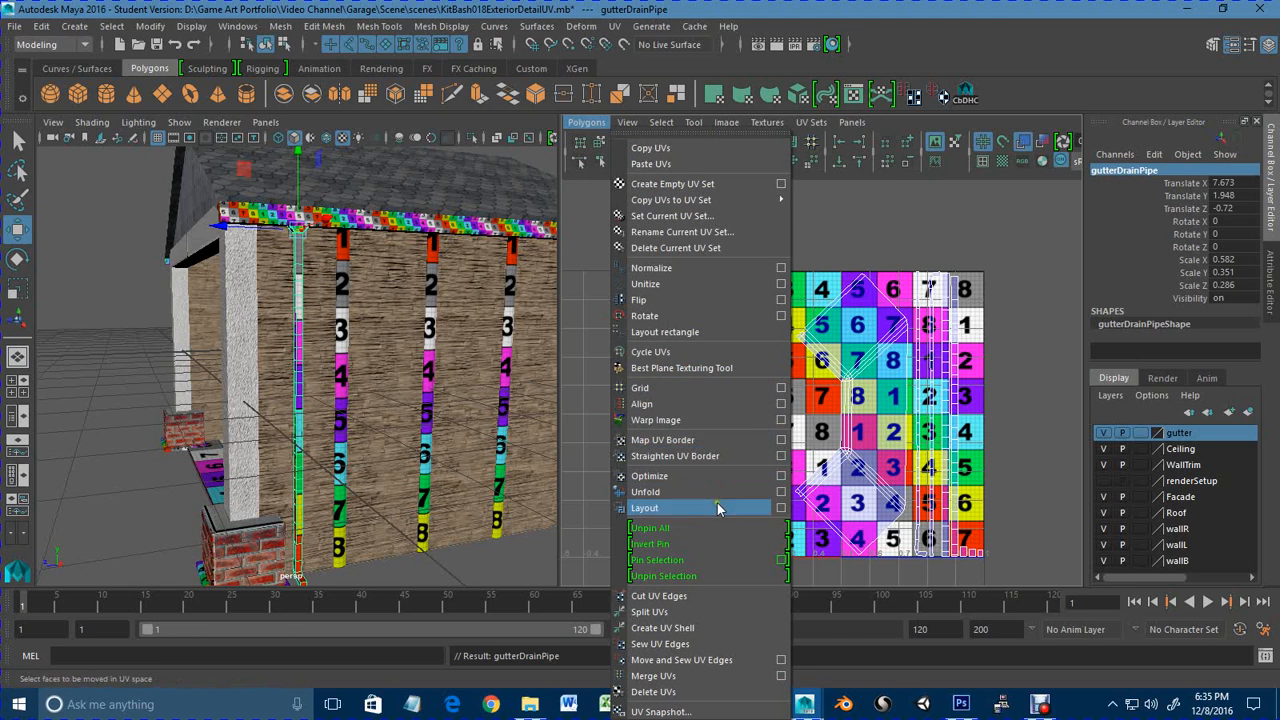
{"action": "left_click", "coordinate": [690, 710]}
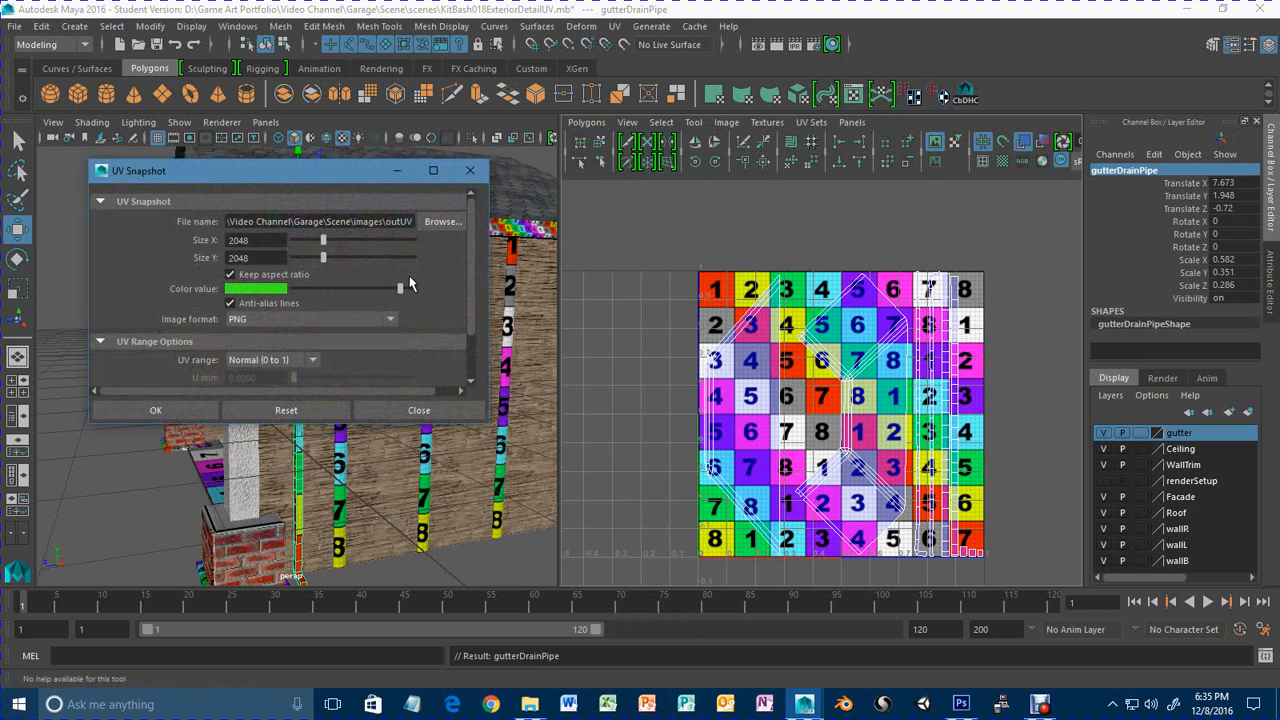
{"action": "type", "text": "gutter"}
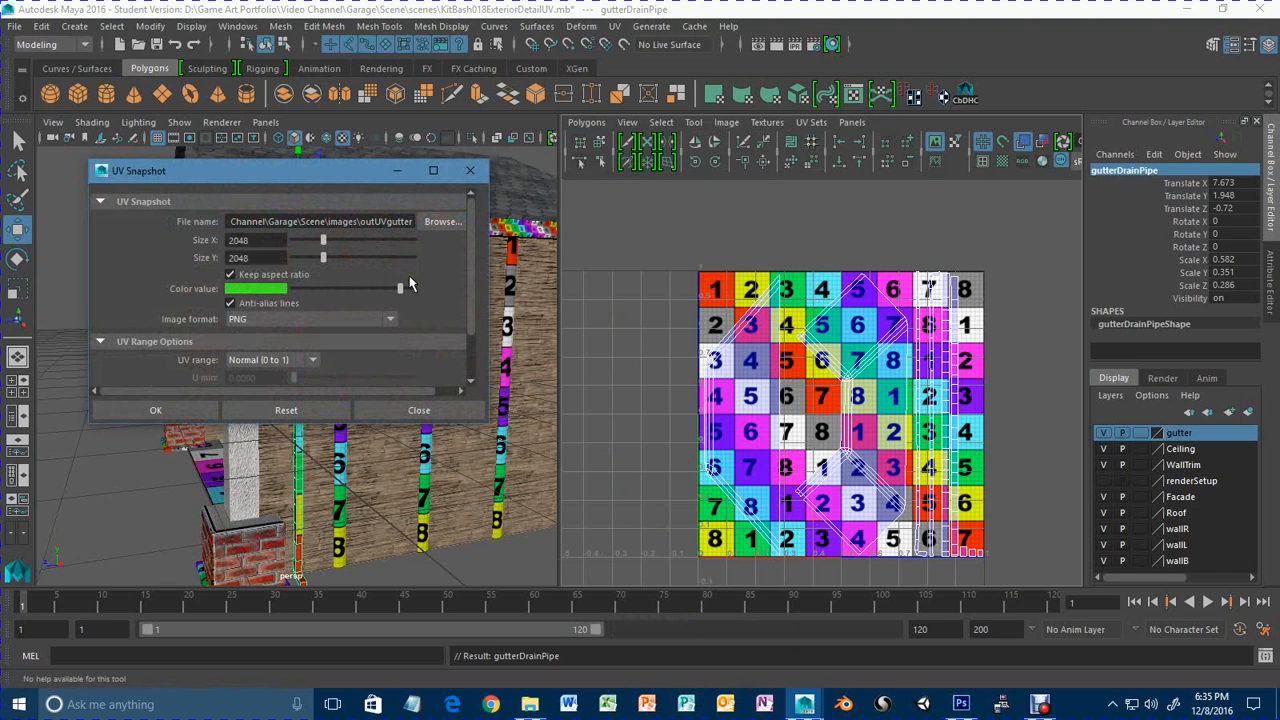
{"action": "type", "text": "Drain"}
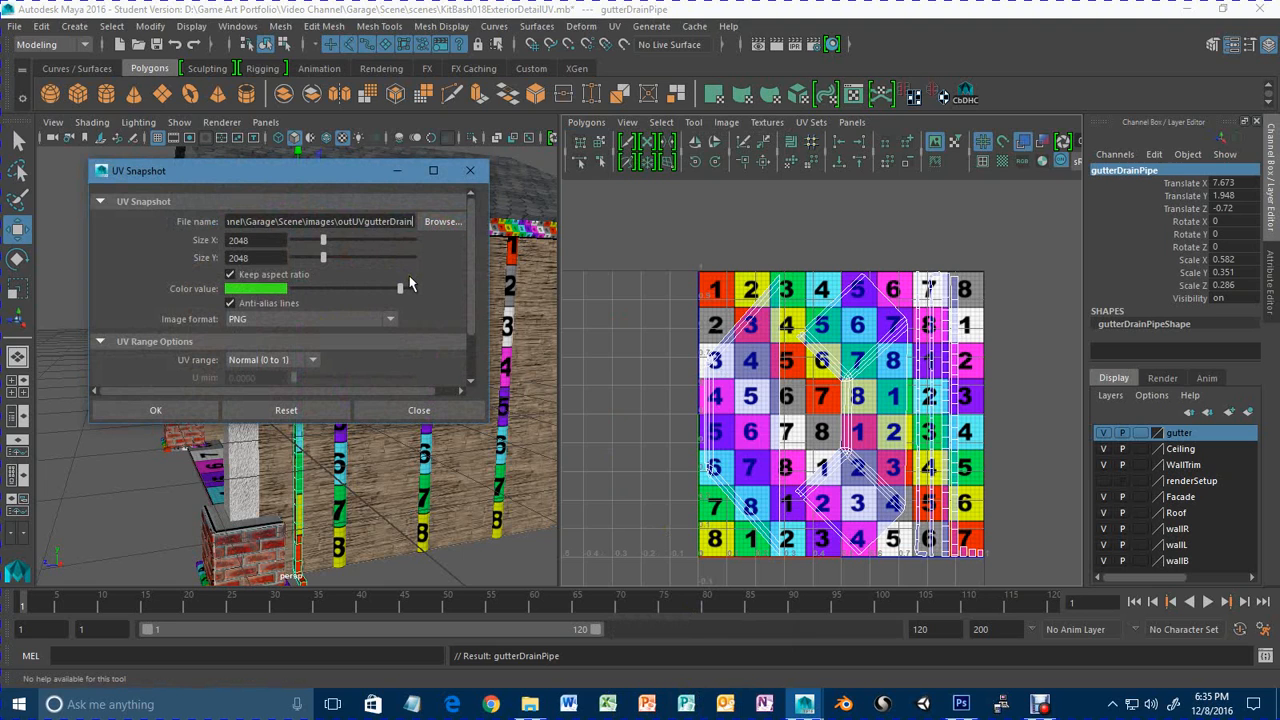
{"action": "type", "text": "Pipe"}
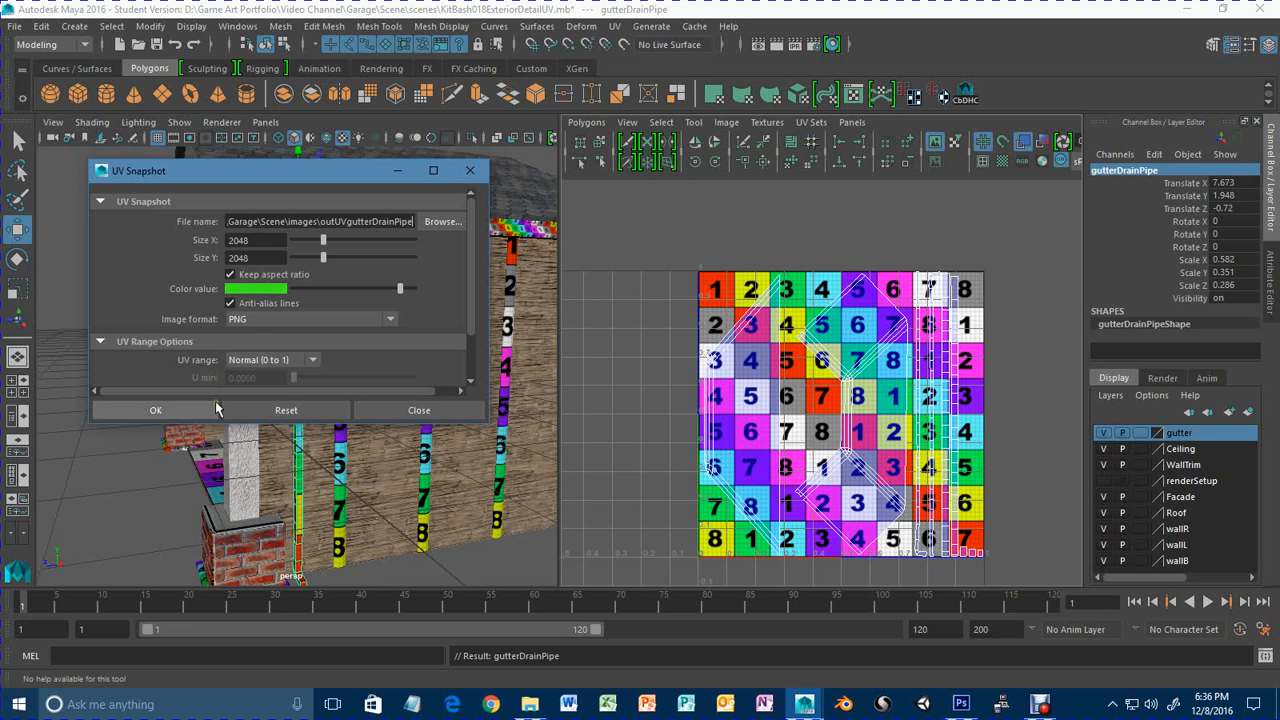
{"action": "left_click", "coordinate": [157, 410]}
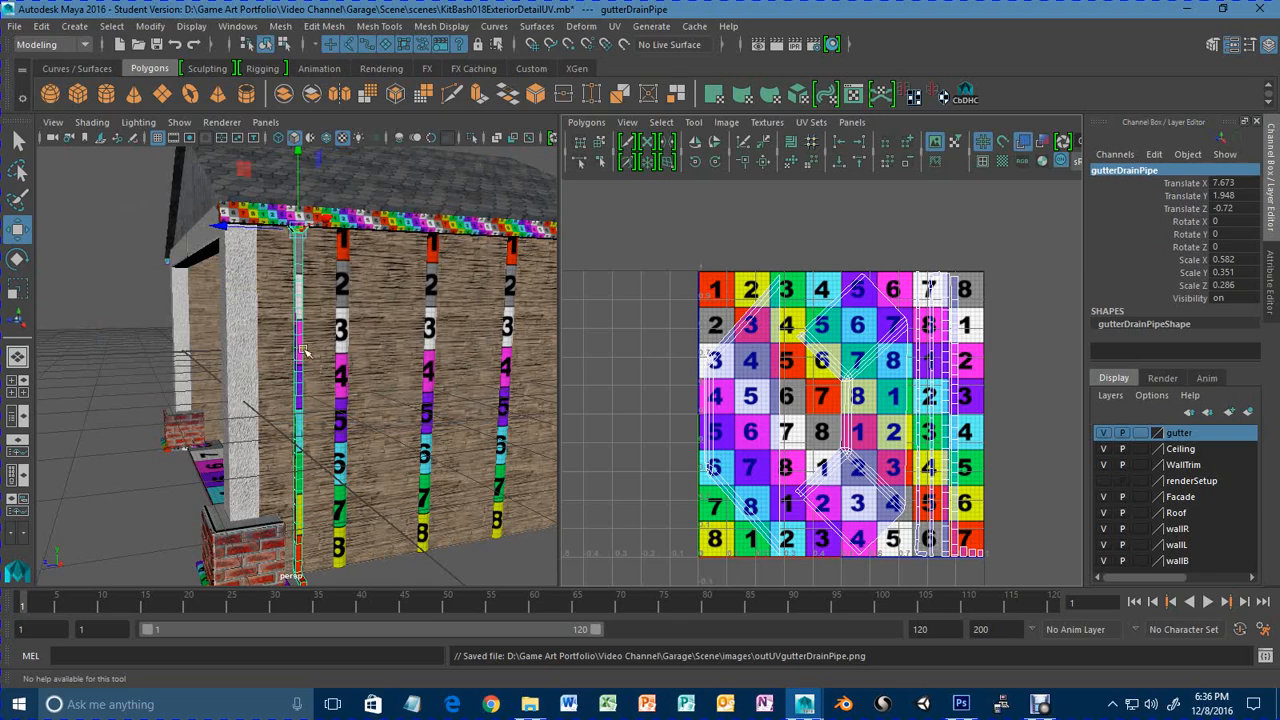
Select the gutter's front end piece and export its UV snapshot as outUVgutterEndPiece in the images folder.
{"action": "left_click_drag", "start_coordinate": [304, 268], "coordinate": [303, 286], "text": "alt"}
{"action": "middle_click_drag", "start_coordinate": [303, 286], "coordinate": [303, 352], "text": "alt"}
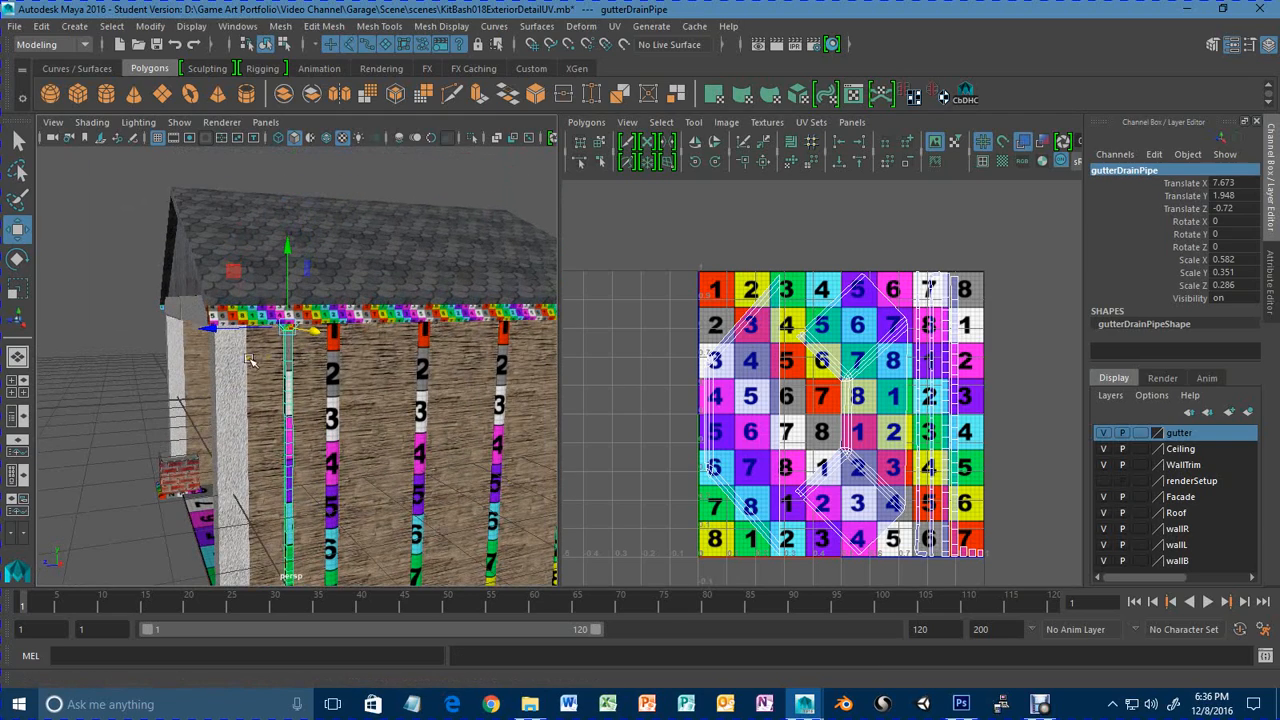
{"action": "left_click", "coordinate": [213, 308]}
{"action": "right_click_drag", "start_coordinate": [210, 361], "coordinate": [284, 348], "text": "alt"}
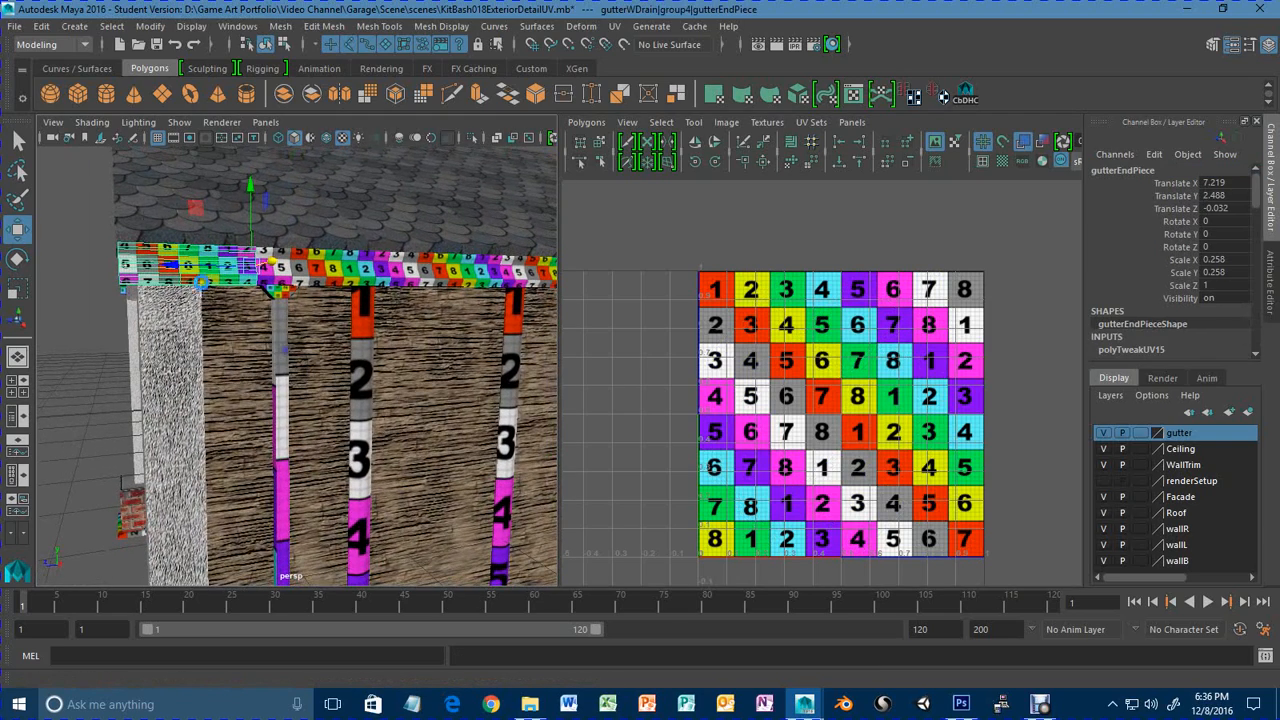
{"action": "left_click", "coordinate": [122, 267]}
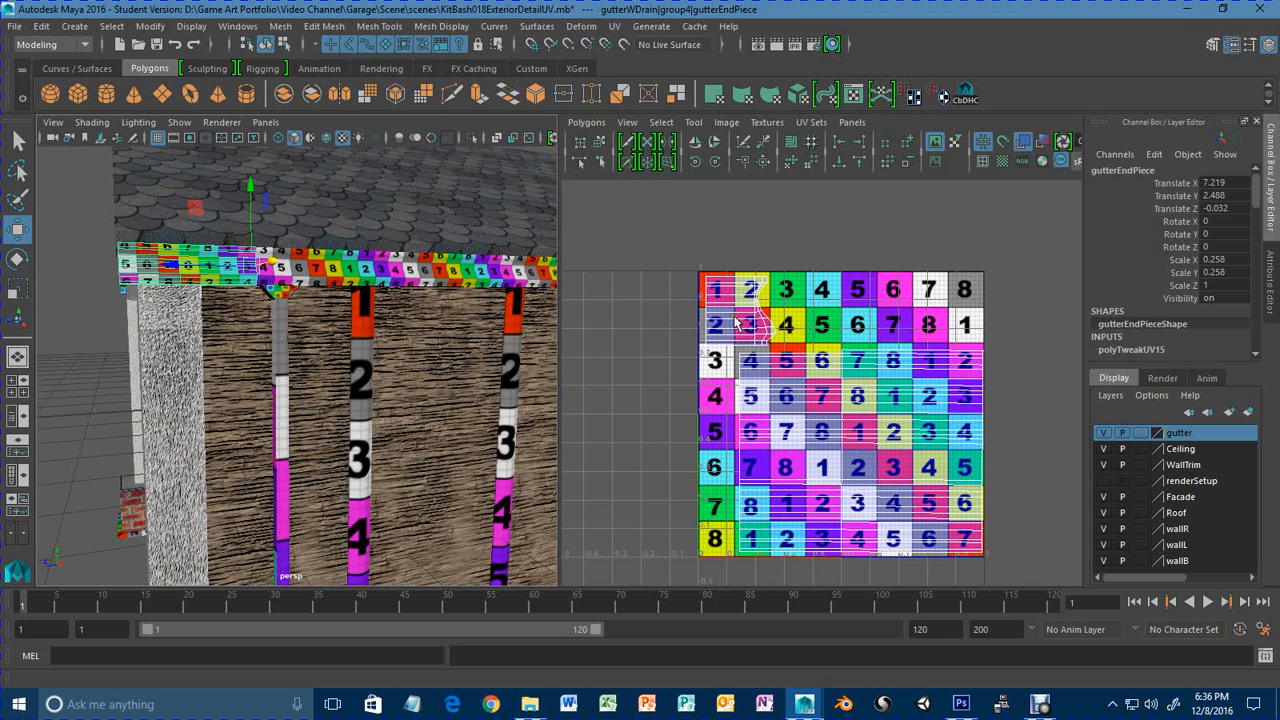
{"action": "left_click", "coordinate": [586, 122]}
{"action": "left_click", "coordinate": [660, 711]}
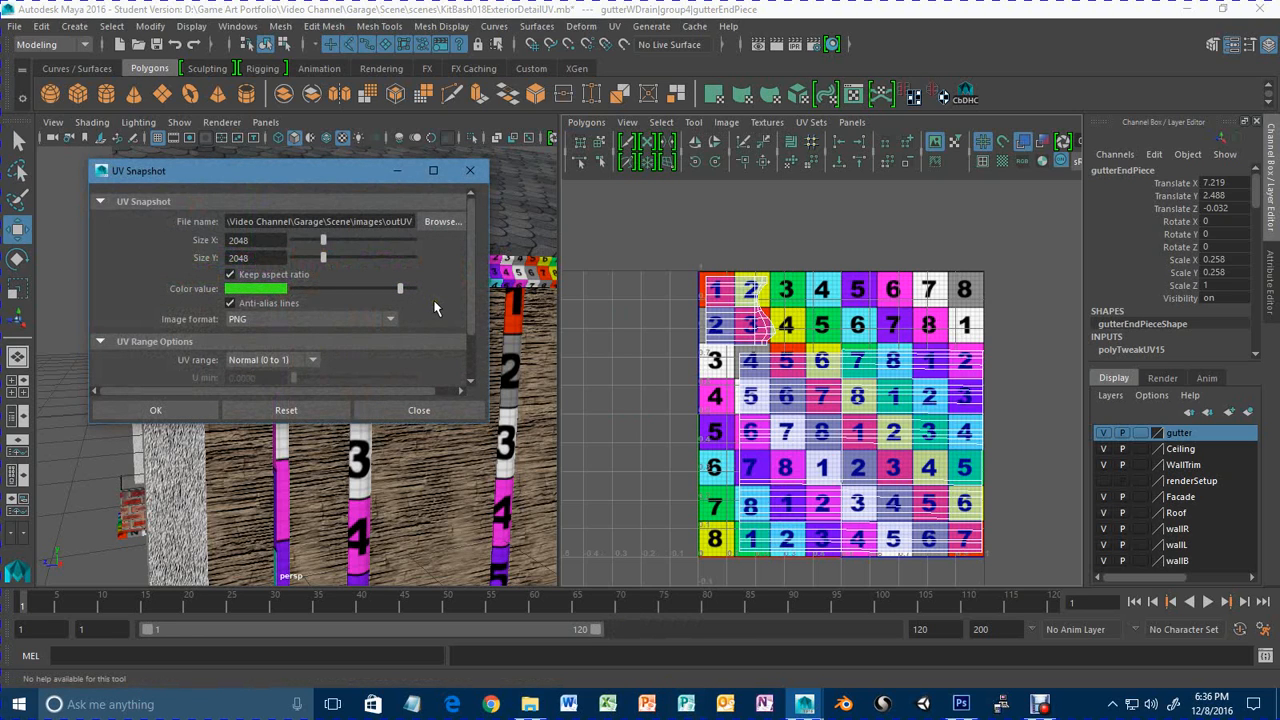
{"action": "type", "text": "gutter"}
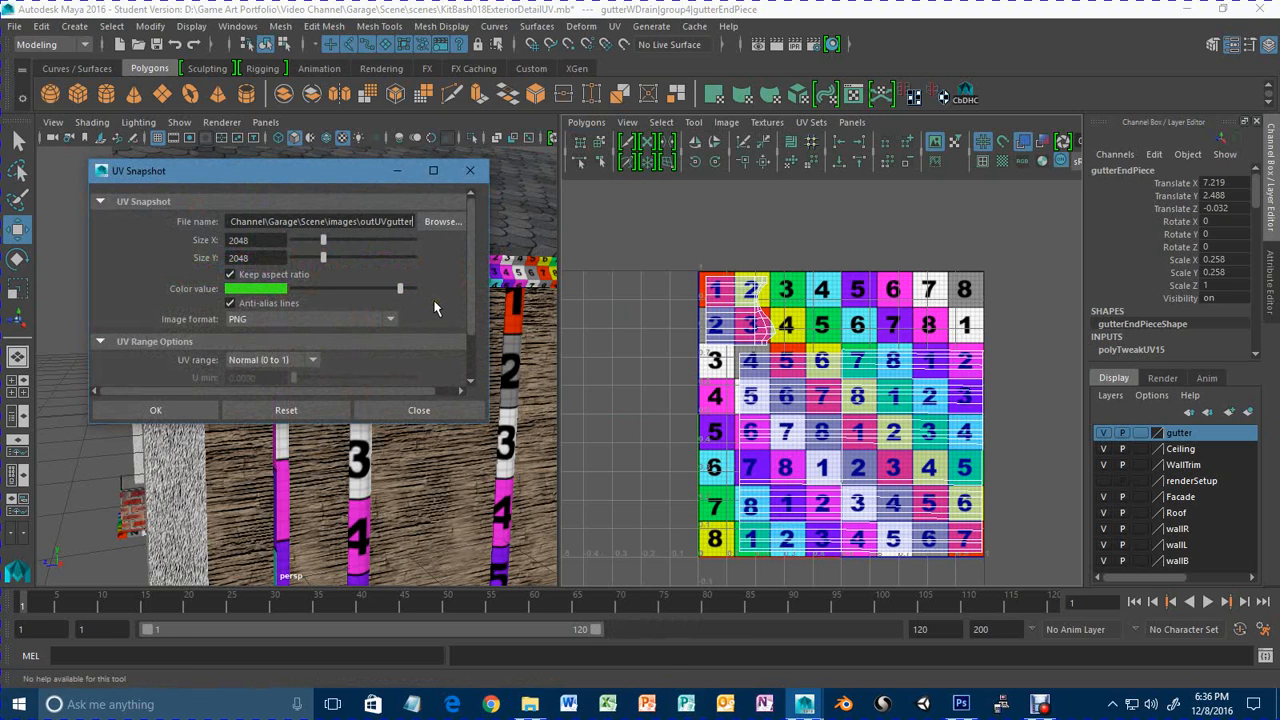
{"action": "type", "text": "End"}
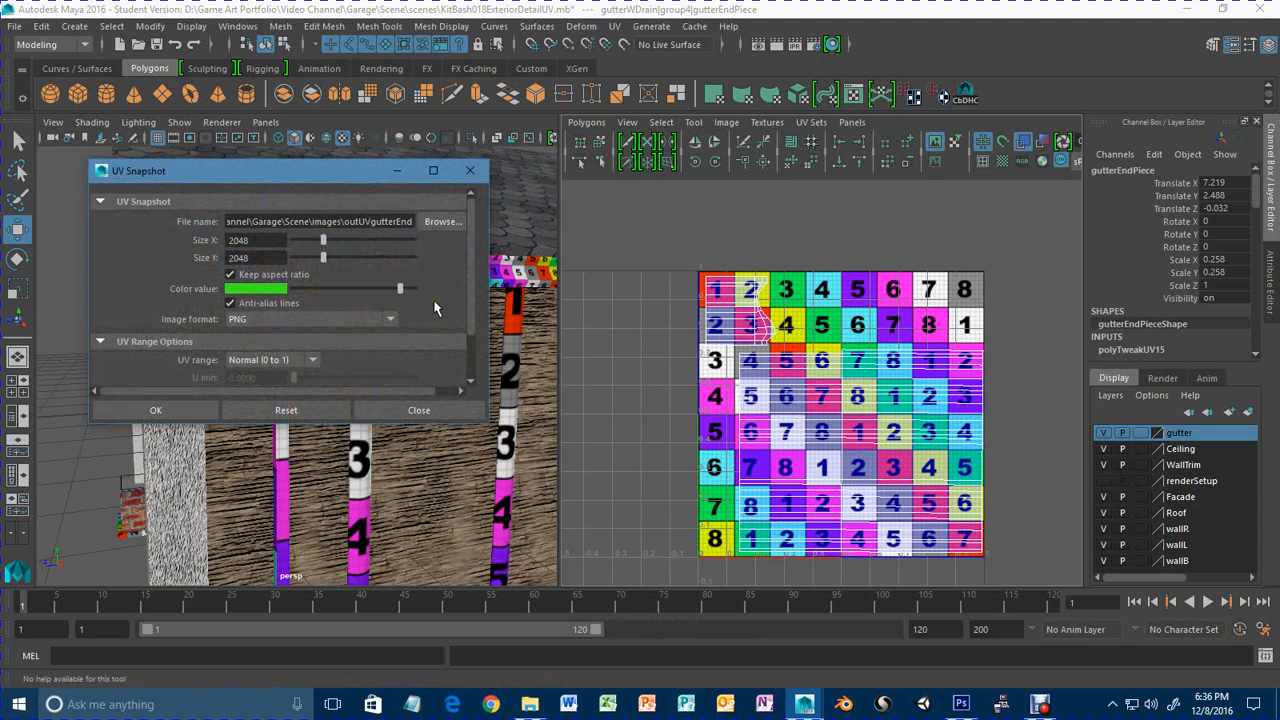
{"action": "type", "text": "Piece"}
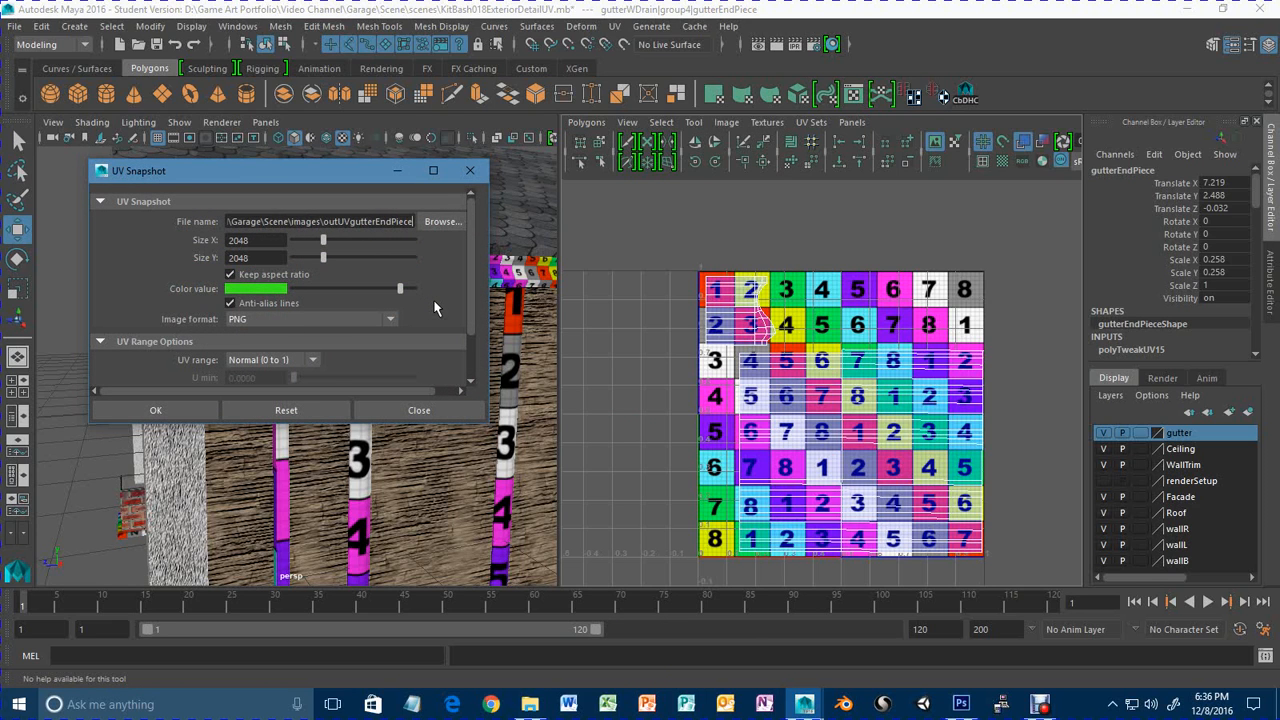
{"action": "left_click", "coordinate": [170, 414]}
Select the gutter piece beside the end piece and export its UV snapshot as outUVgutterPiece in the images folder.
{"action": "left_click", "coordinate": [322, 270]}
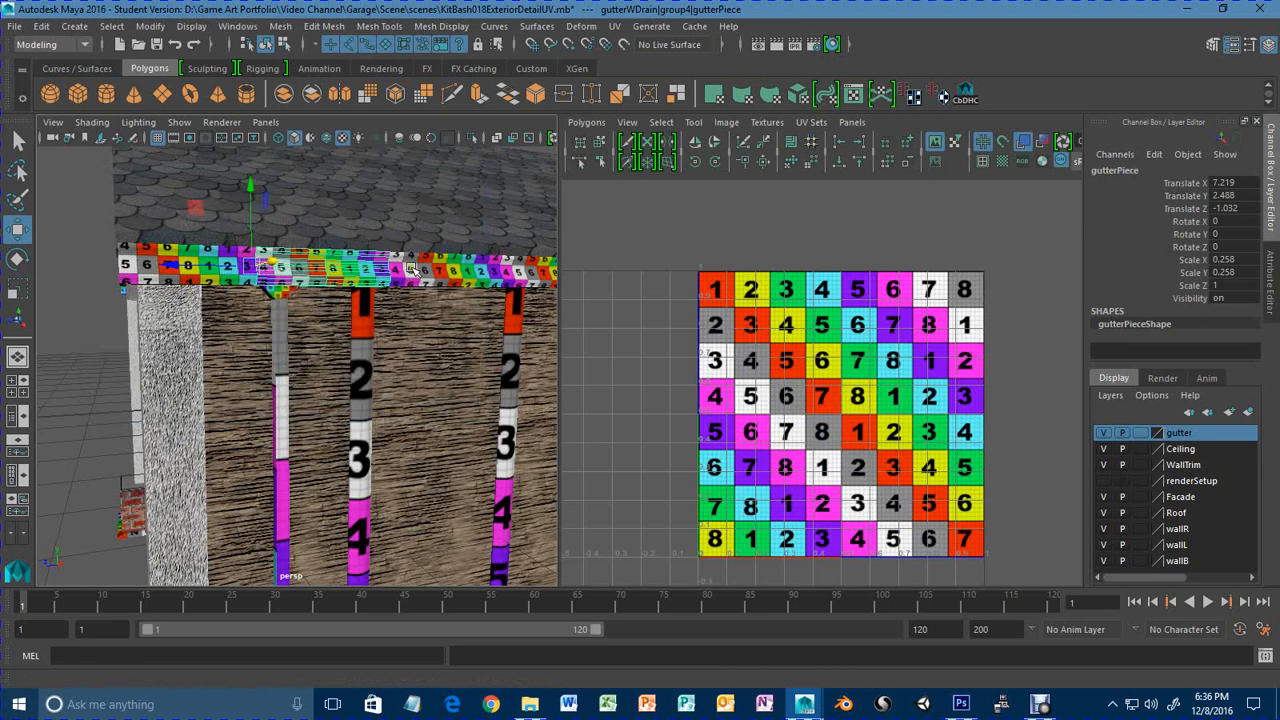
{"action": "left_click", "coordinate": [361, 270]}
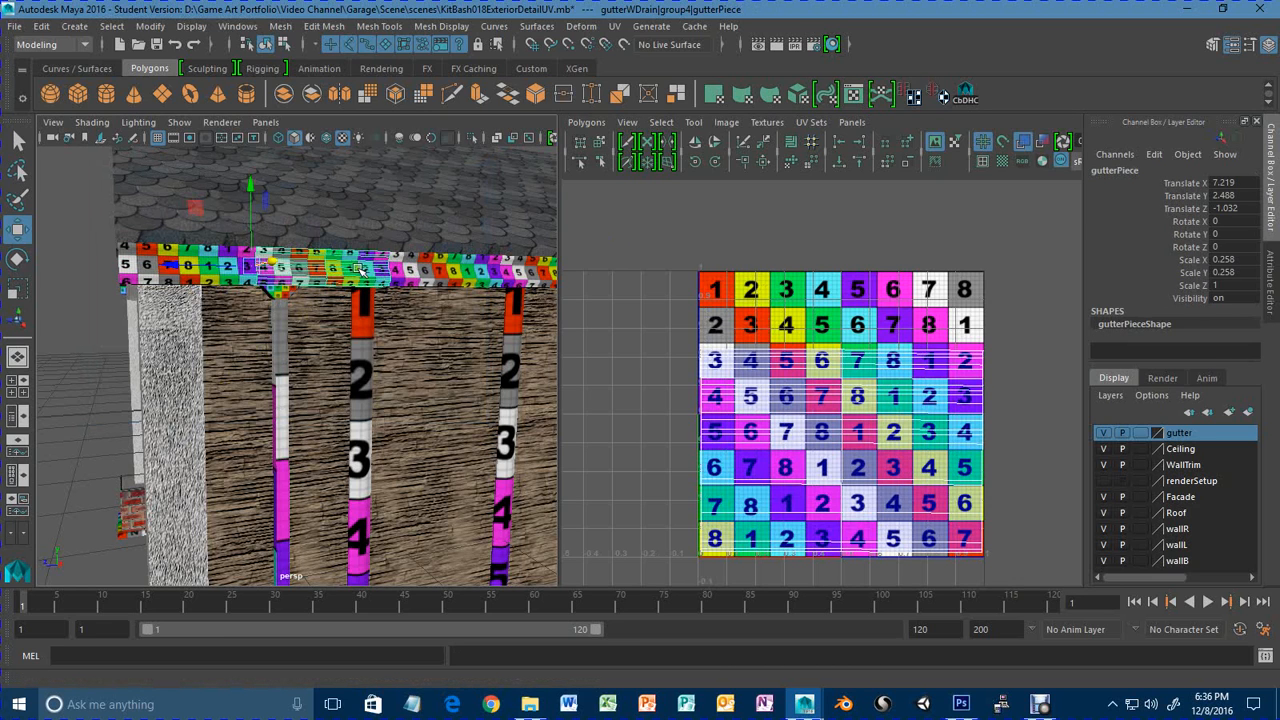
{"action": "left_click", "coordinate": [584, 124]}
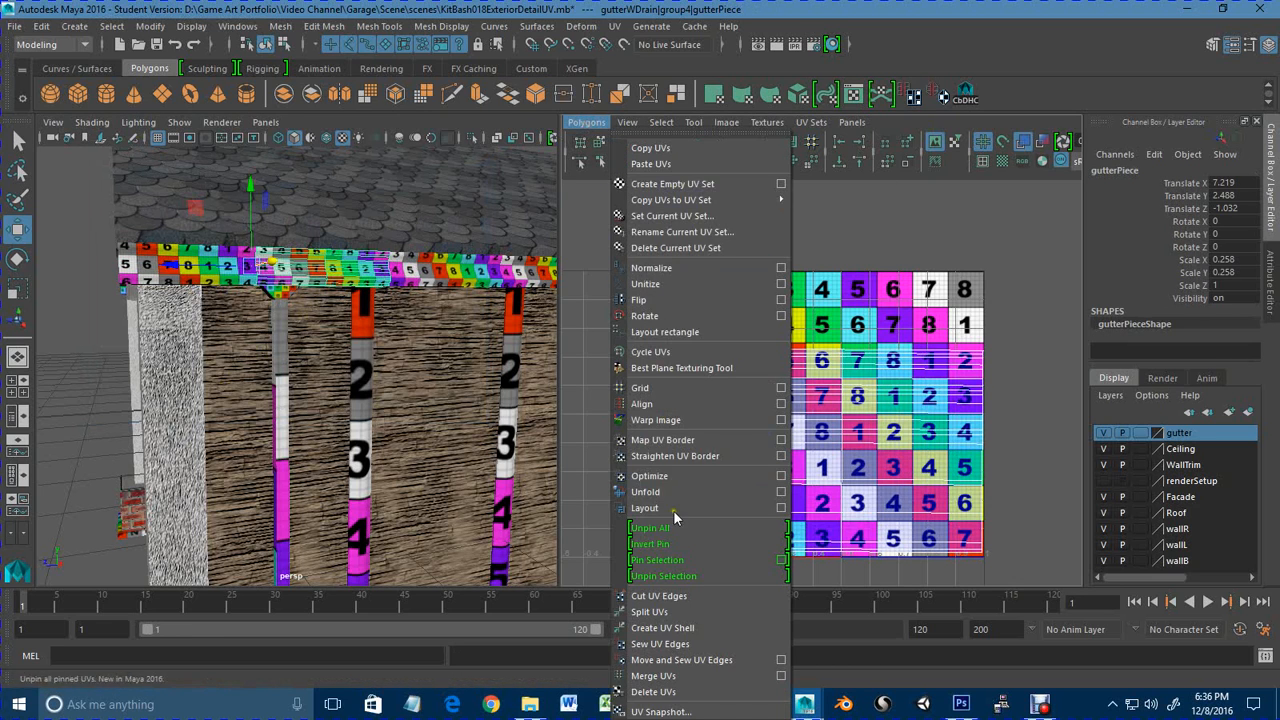
{"action": "left_click", "coordinate": [660, 711]}
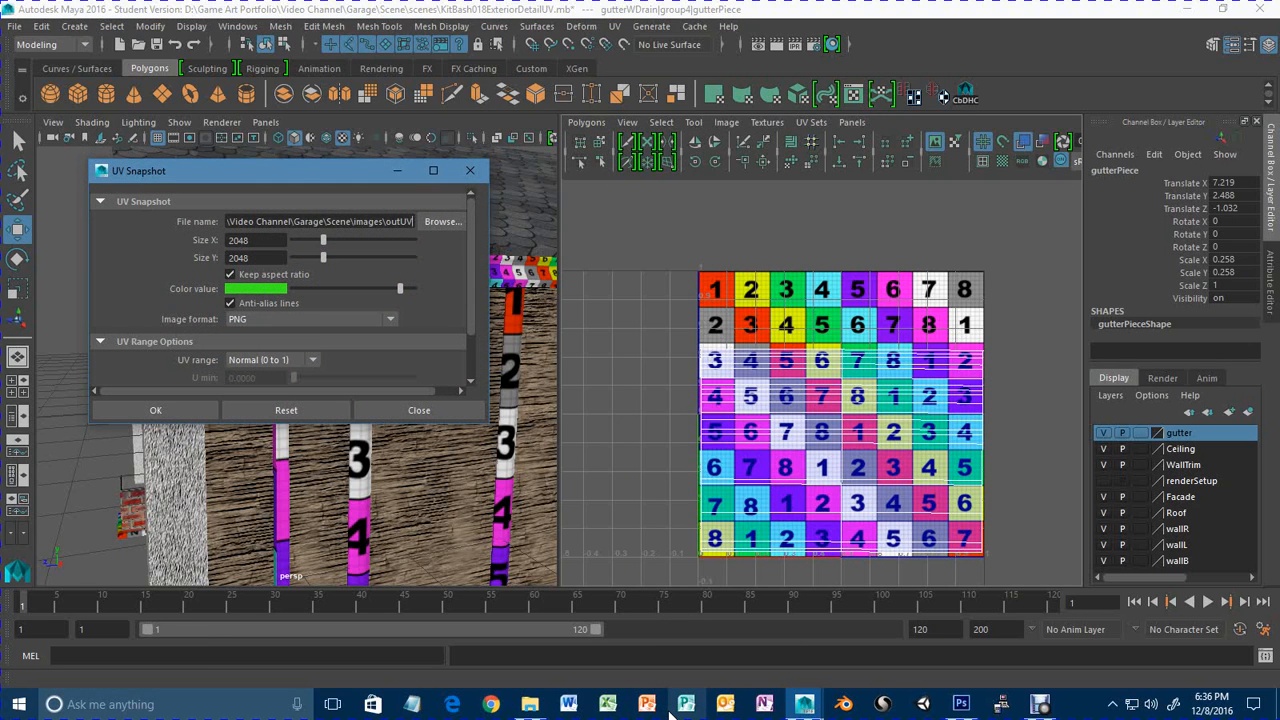
{"action": "type", "text": "gutterPi"}
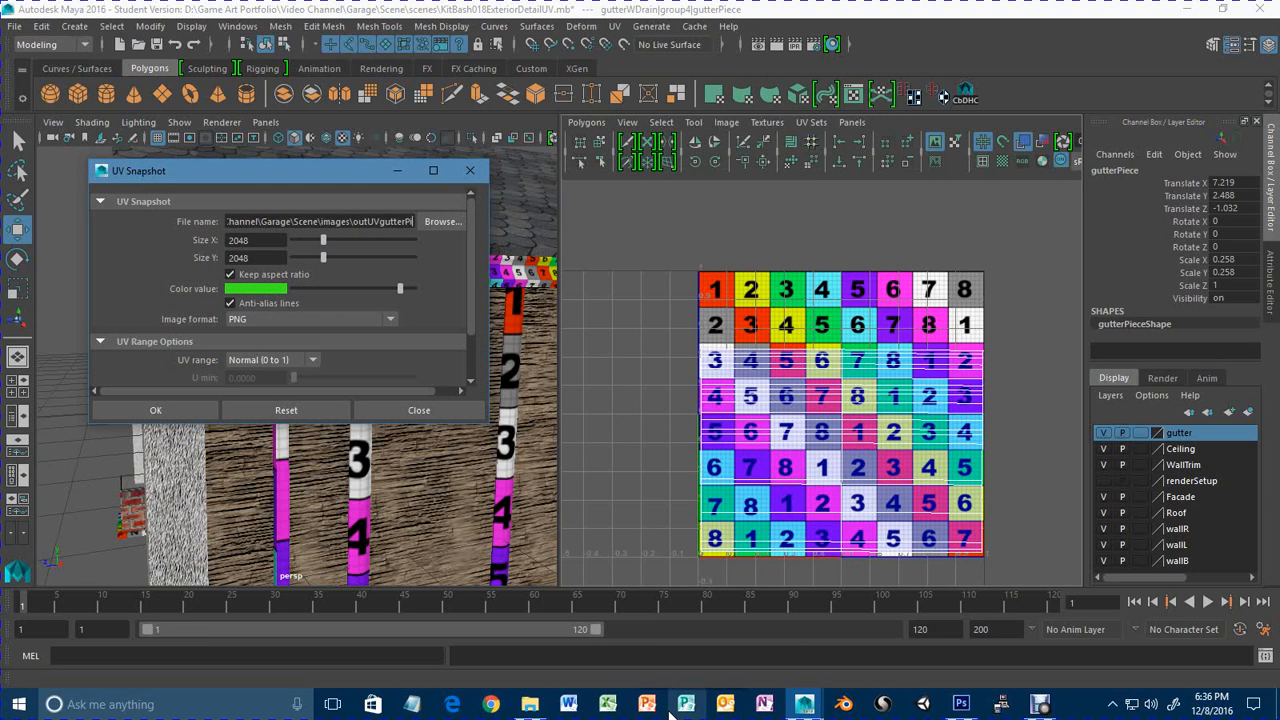
{"action": "type", "text": "ece"}
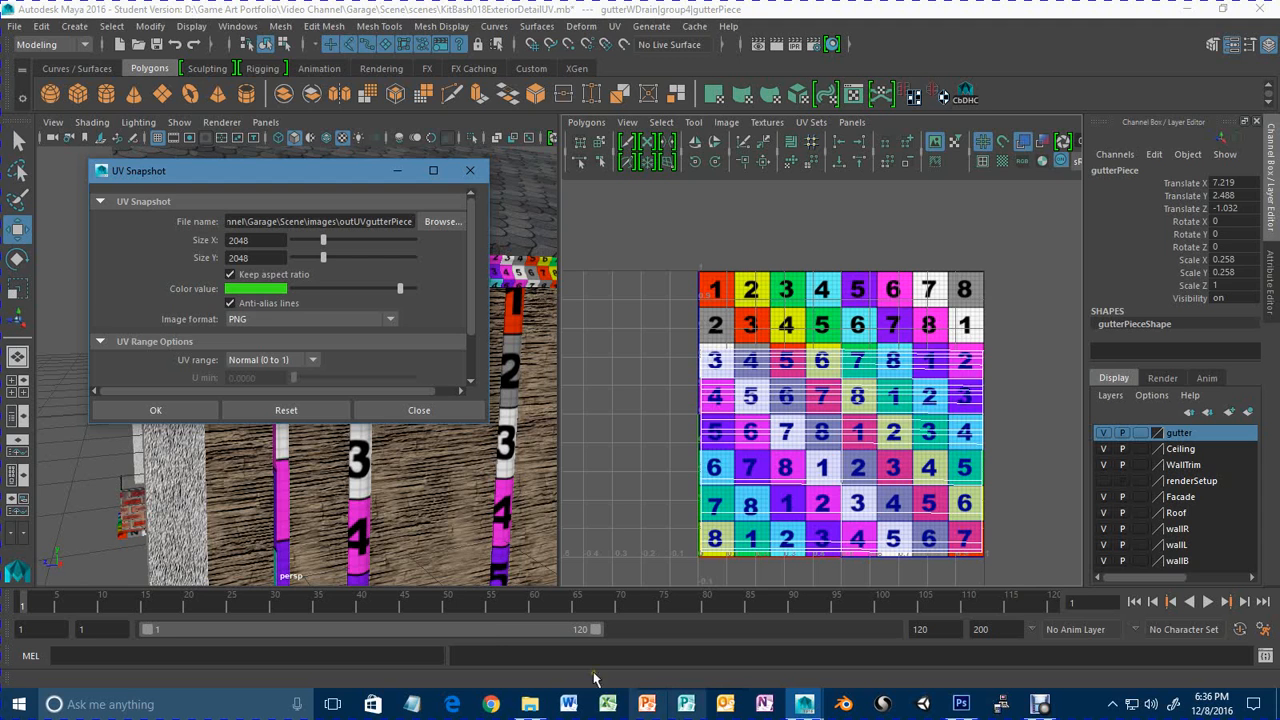
{"action": "left_click", "coordinate": [199, 418]}
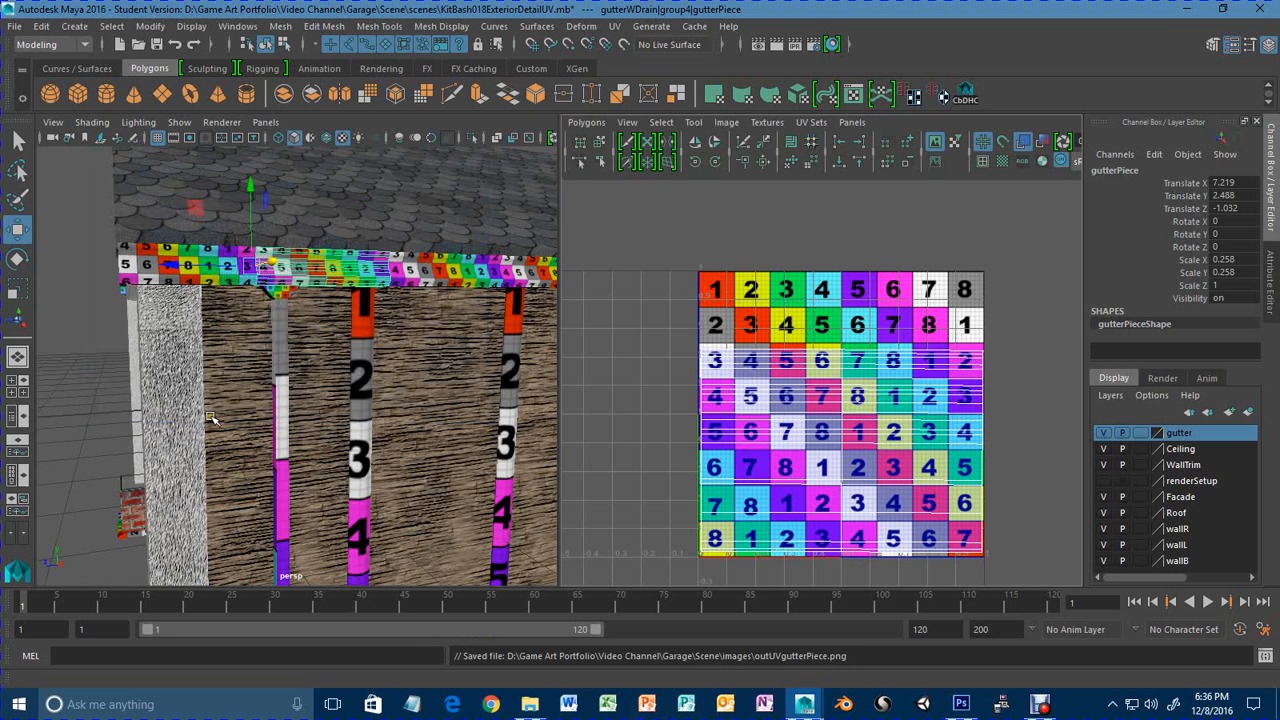
Select a vertical trim board on the garage's side wall and export its UV snapshot as outUVwallTrimVertical in the images folder.
{"action": "right_click_drag", "start_coordinate": [408, 460], "coordinate": [333, 459], "text": "alt"}
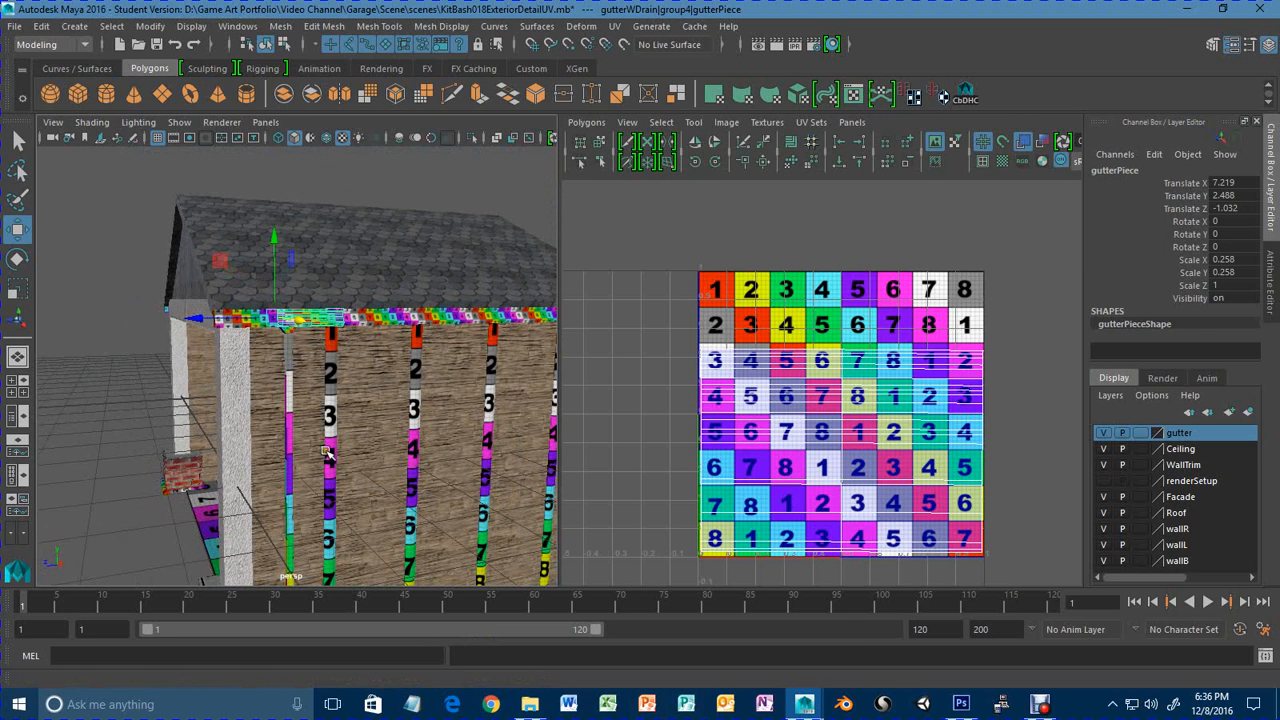
{"action": "left_click", "coordinate": [327, 453]}
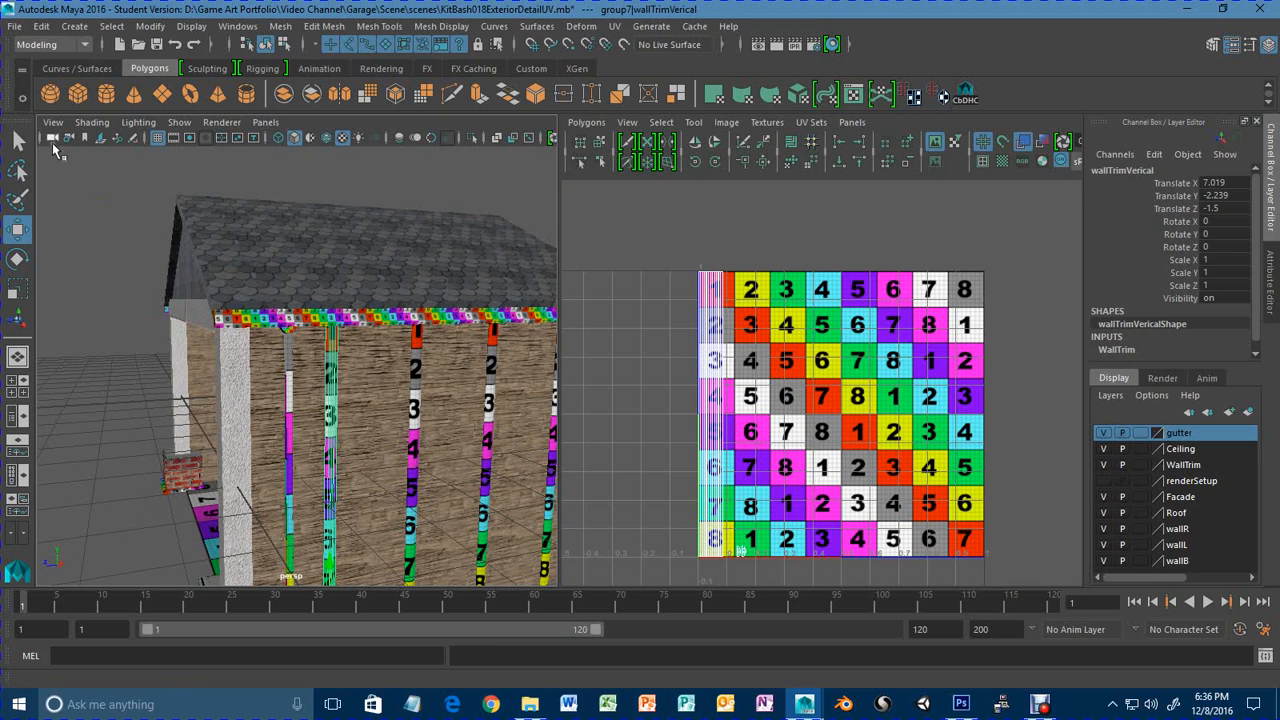
{"action": "left_click", "coordinate": [586, 122]}
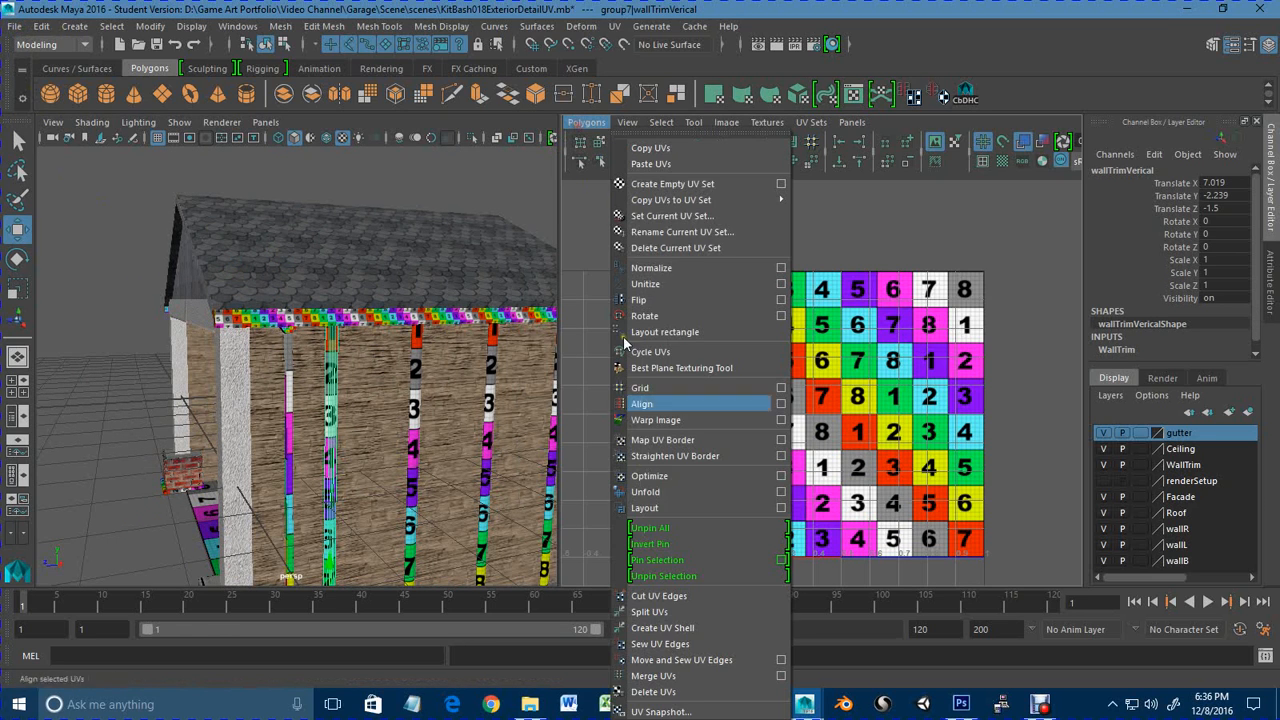
{"action": "left_click", "coordinate": [682, 711]}
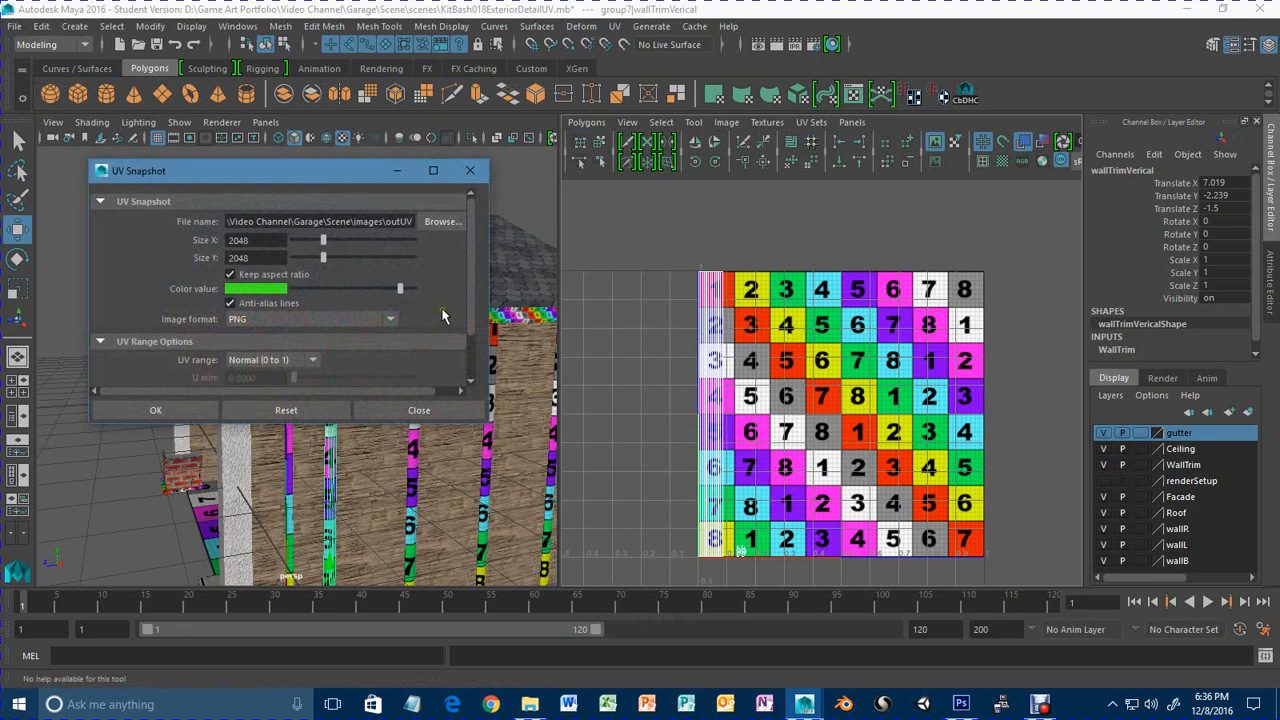
{"action": "type", "text": "wallTri"}
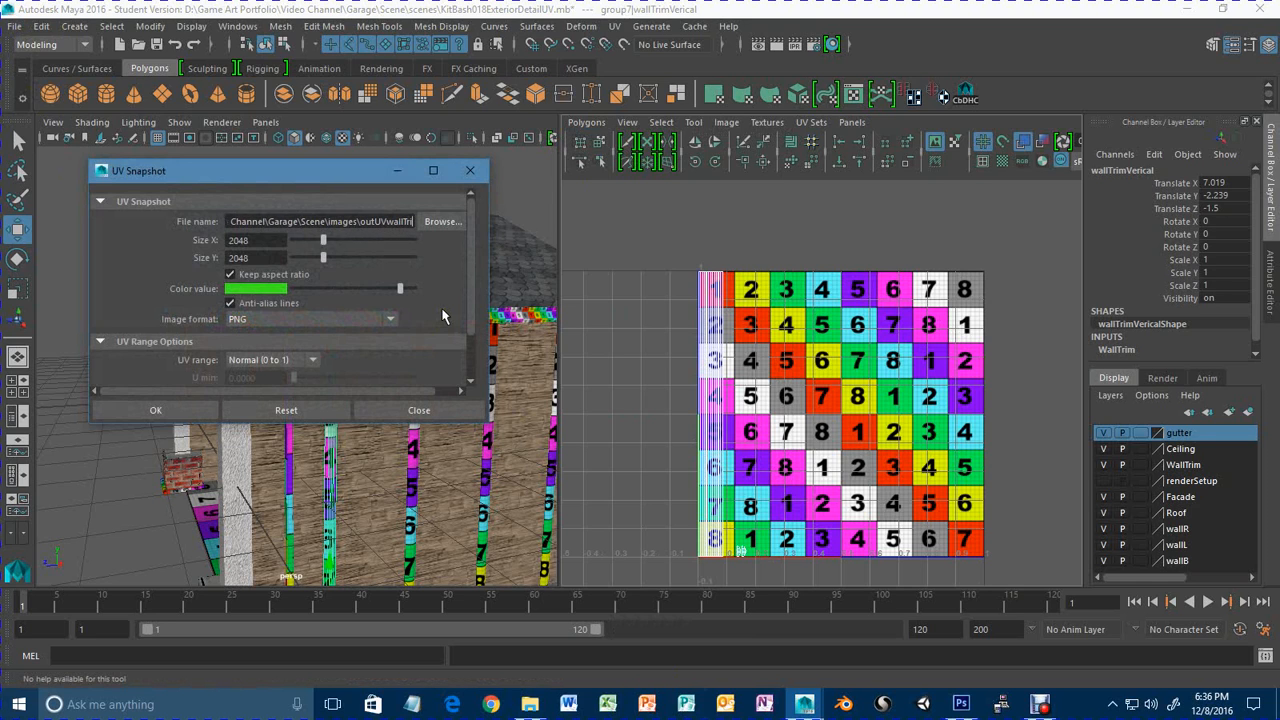
{"action": "type", "text": "mVertical"}
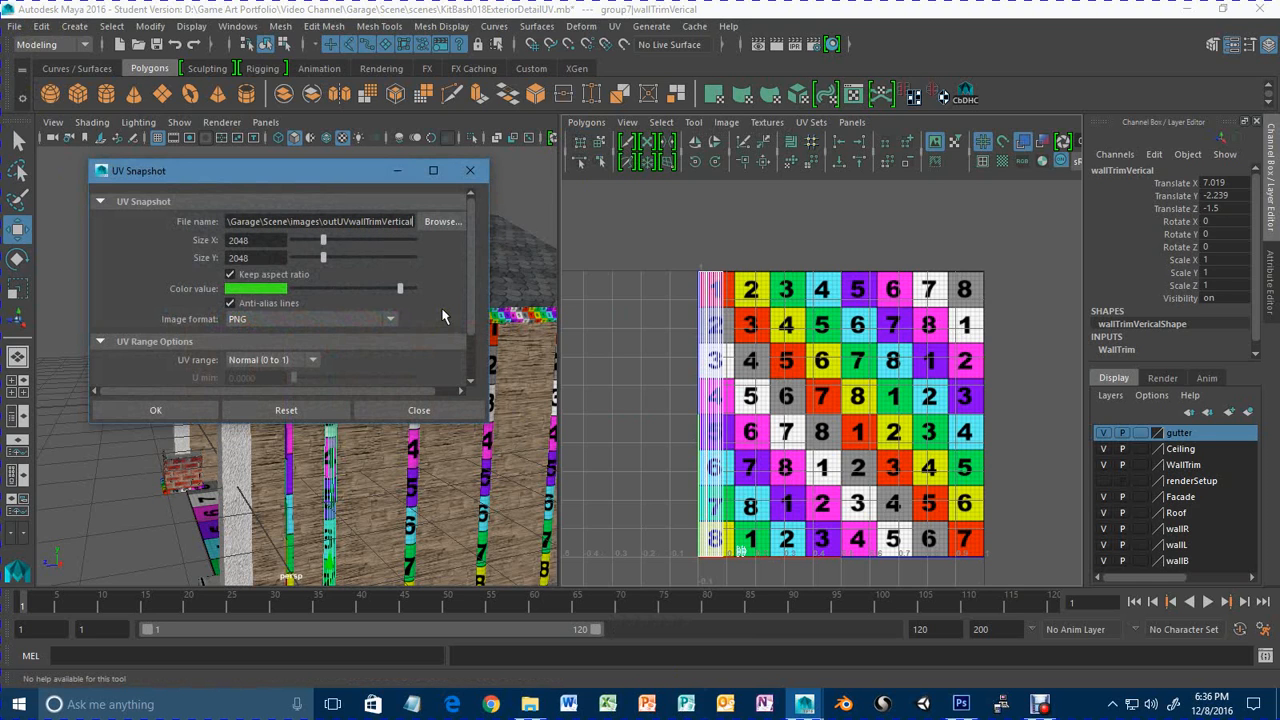
{"action": "left_click", "coordinate": [162, 409]}
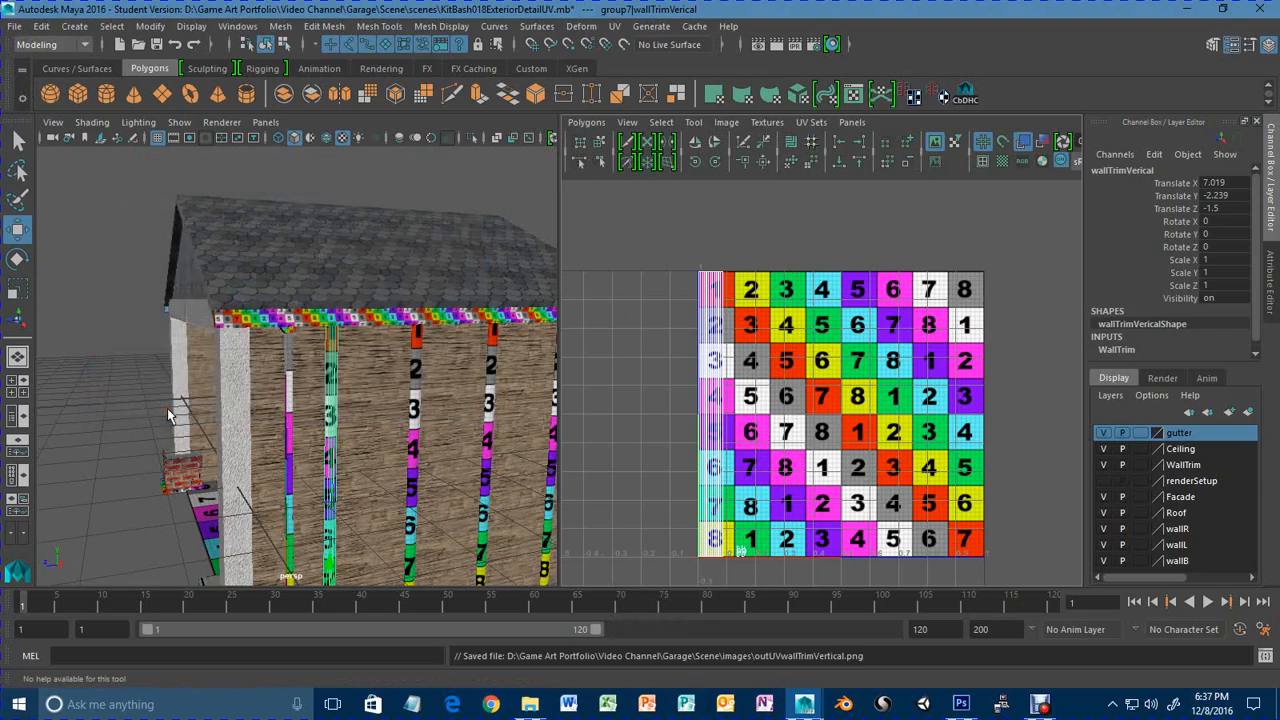
Select the garage's ceiling from below and export its UV snapshot as outUVceiling in the images folder.
{"action": "left_click_drag", "start_coordinate": [207, 475], "coordinate": [355, 268], "text": "alt"}
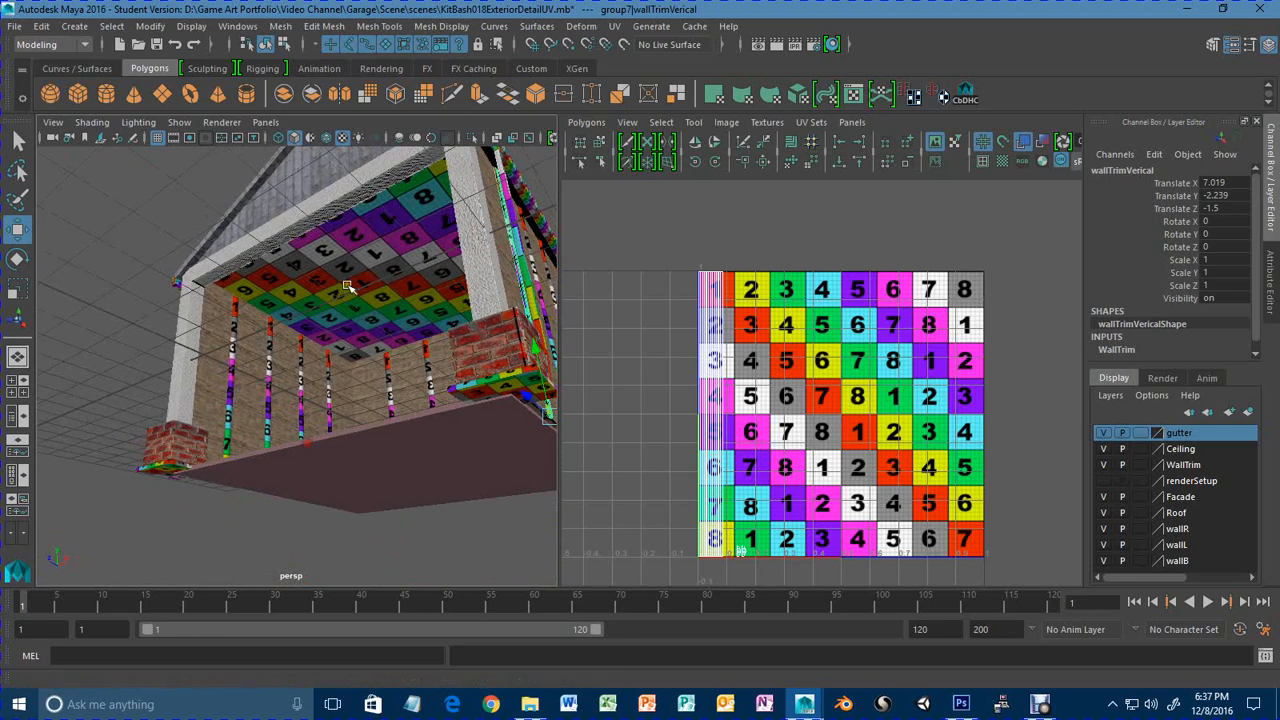
{"action": "left_click", "coordinate": [355, 268]}
{"action": "left_click", "coordinate": [586, 122]}
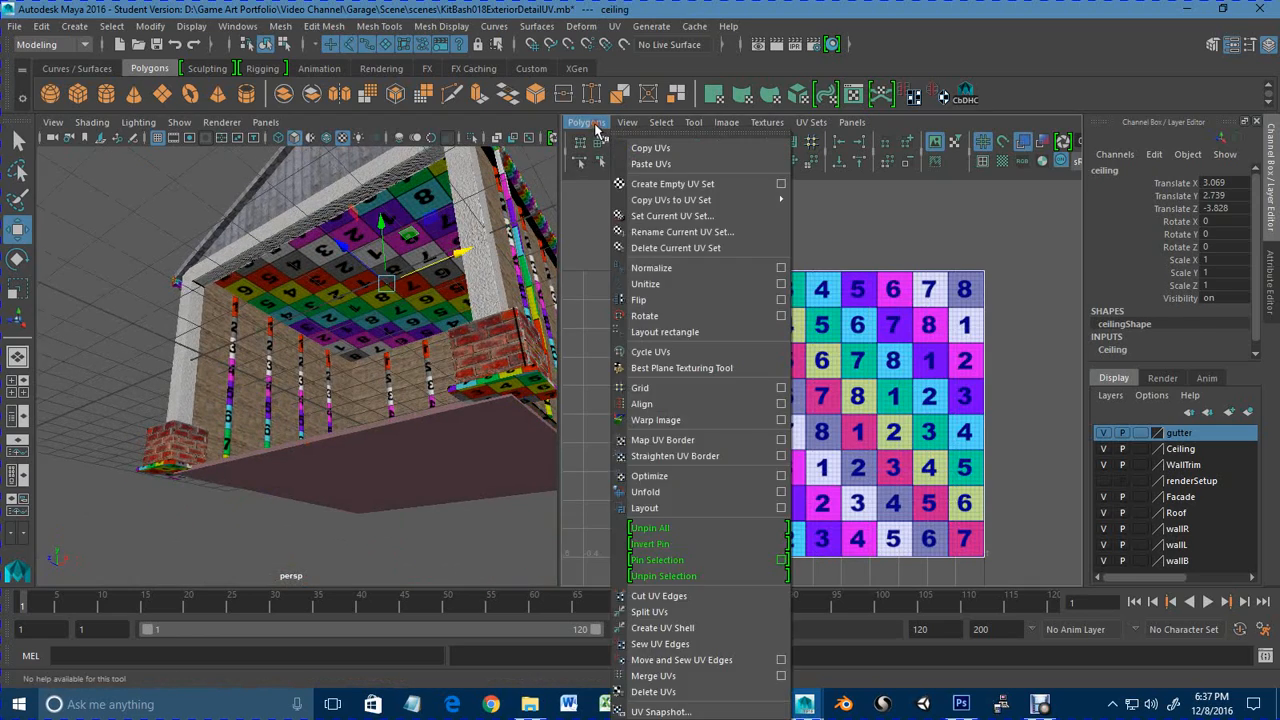
{"action": "left_click", "coordinate": [714, 709]}
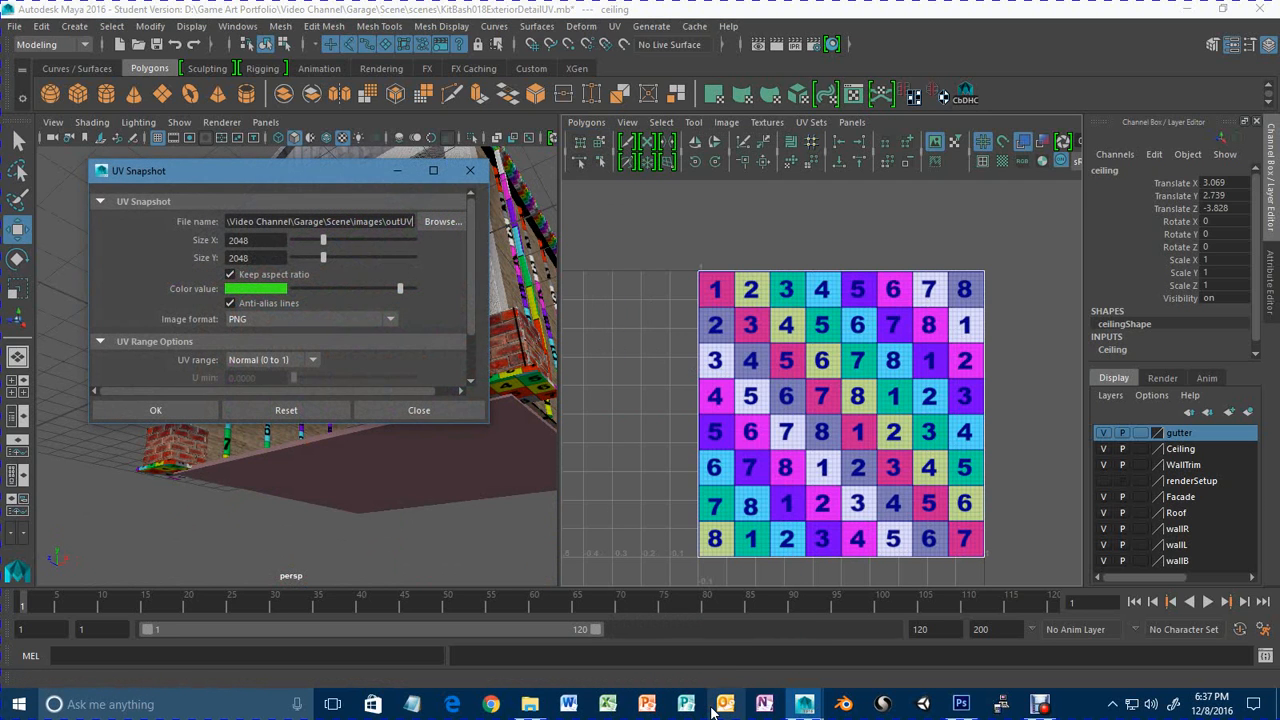
{"action": "type", "text": "ceiling"}
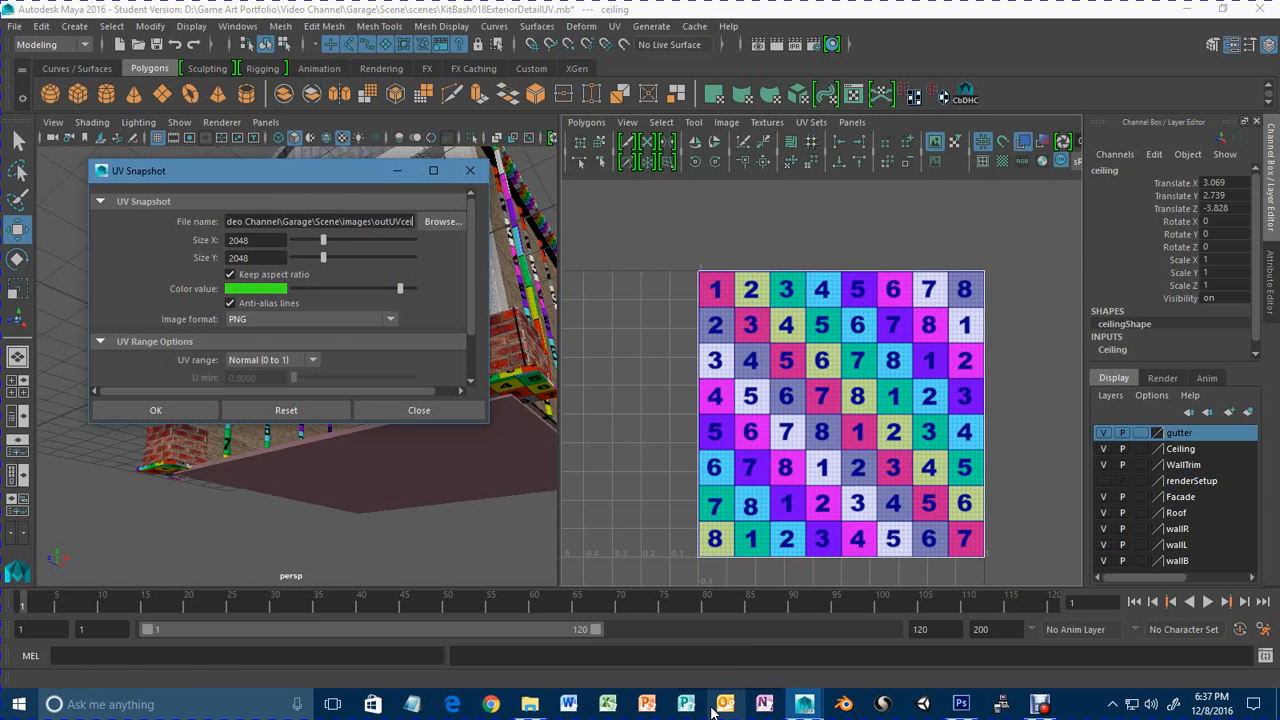
{"action": "left_click", "coordinate": [155, 410]}
Select the garage's floor plane and rename it floor.
{"action": "left_click_drag", "start_coordinate": [155, 410], "coordinate": [310, 484], "text": "alt"}
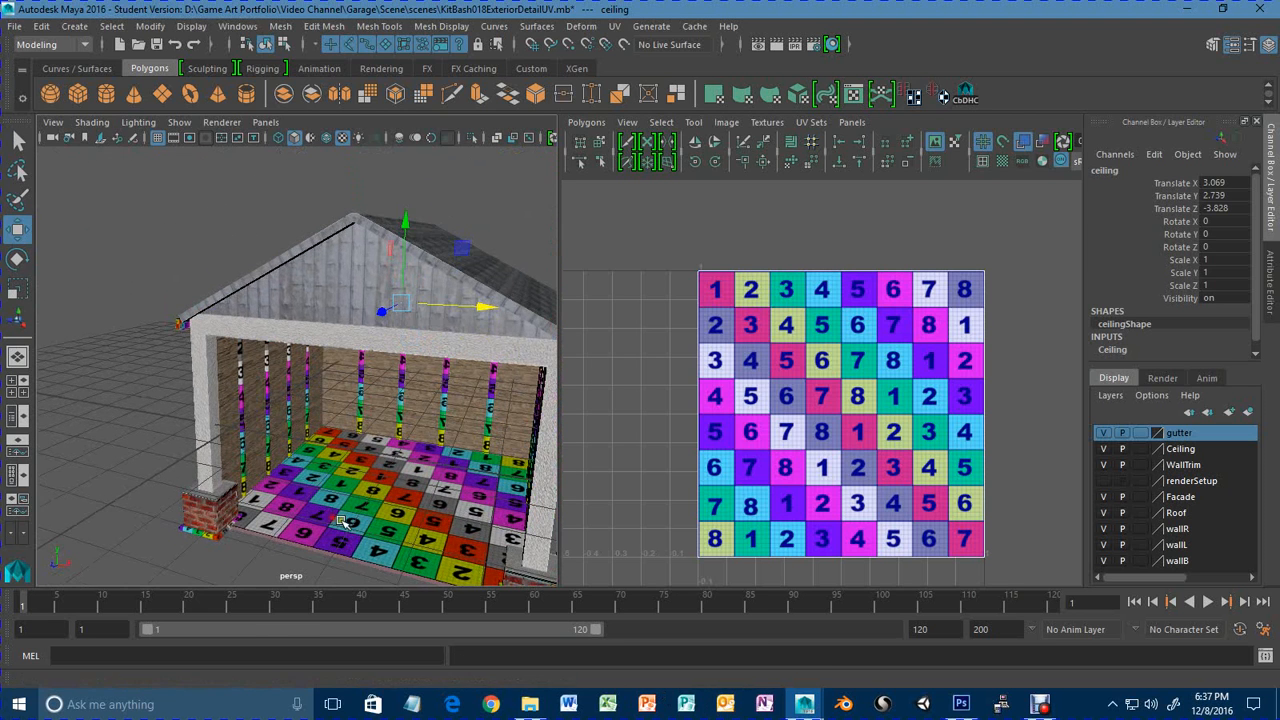
{"action": "left_click", "coordinate": [600, 122]}
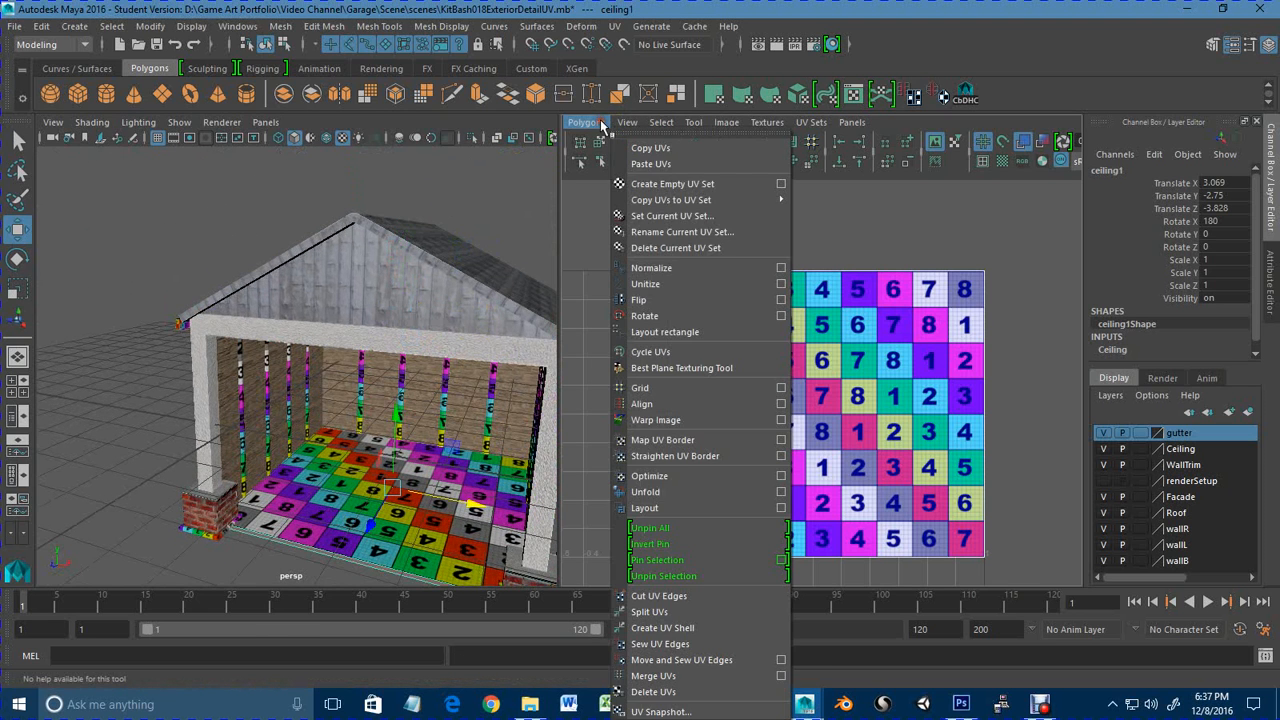
{"action": "left_click_drag", "start_coordinate": [415, 560], "coordinate": [395, 489], "text": "alt"}
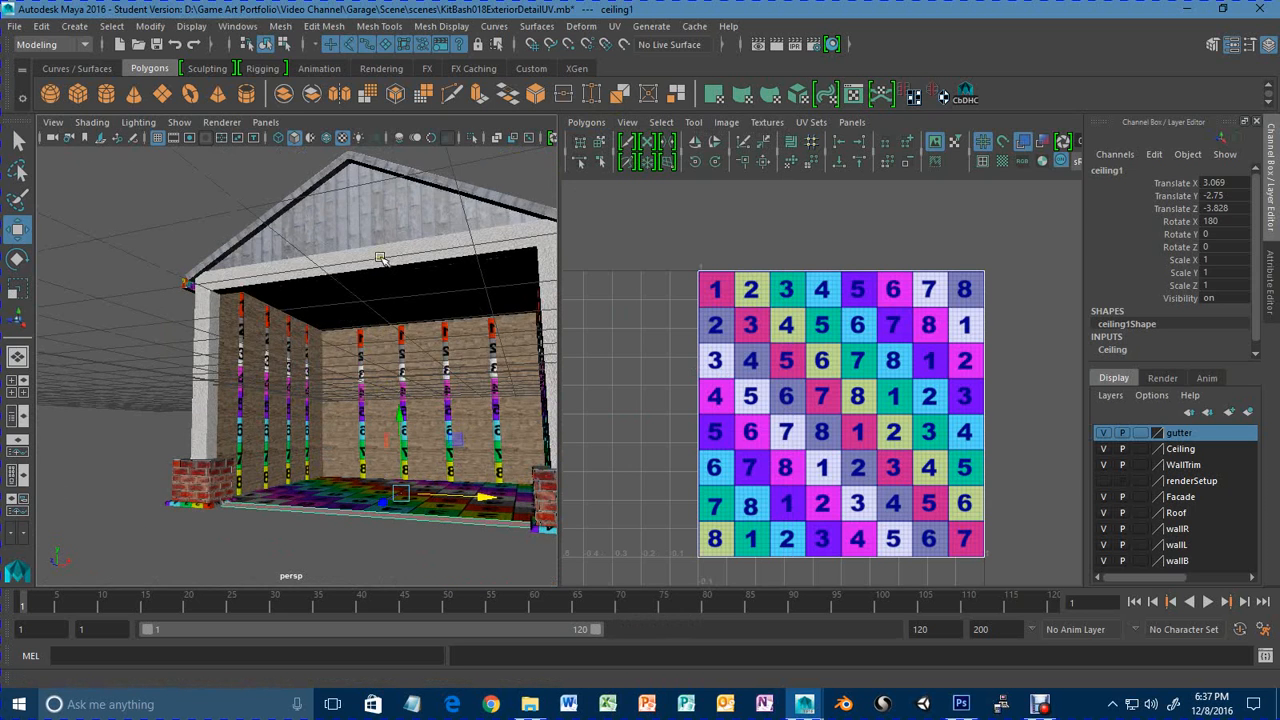
{"action": "left_click_drag", "start_coordinate": [355, 397], "coordinate": [355, 510], "text": "alt"}
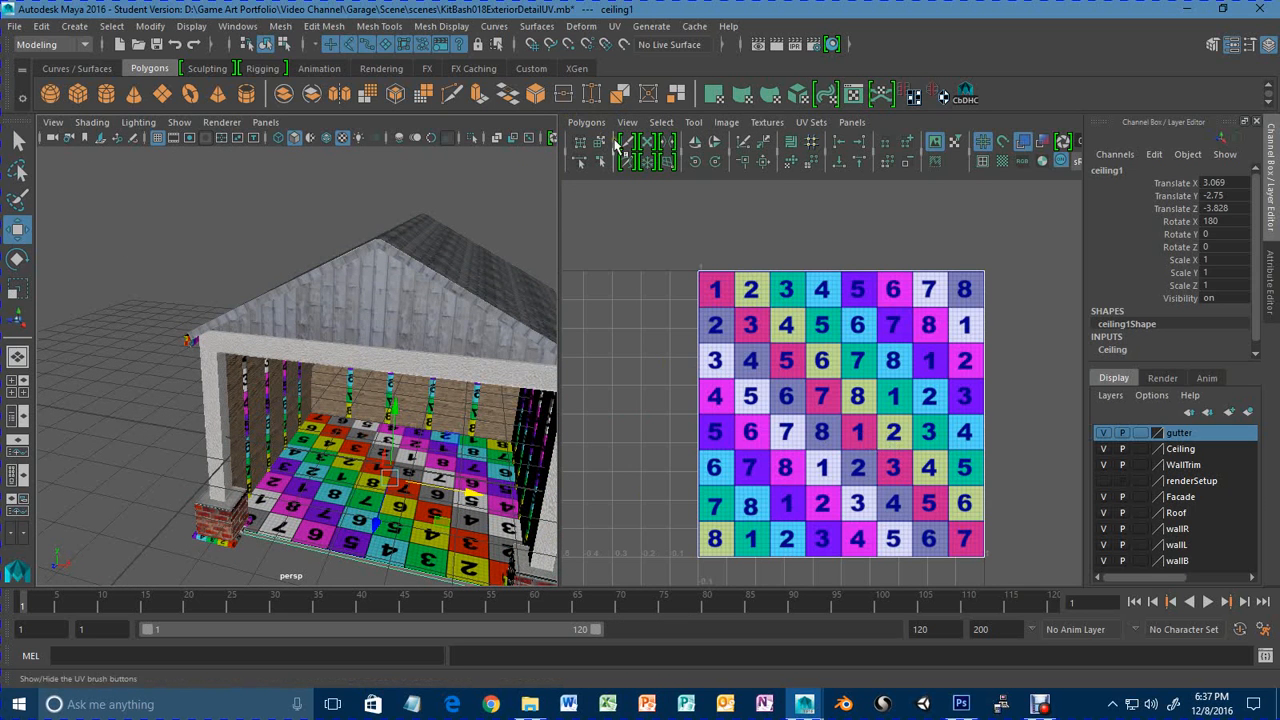
{"action": "left_click", "coordinate": [587, 122]}
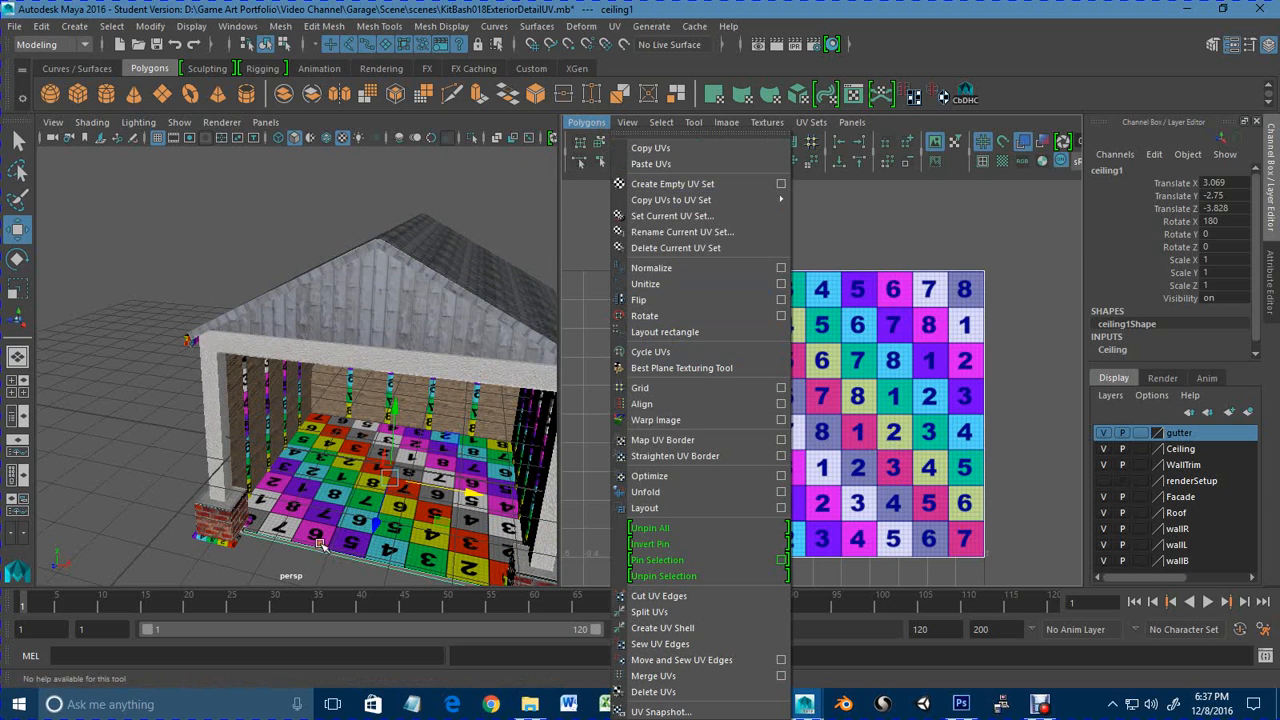
{"action": "left_click", "coordinate": [659, 286]}
{"action": "left_click", "coordinate": [1110, 171]}
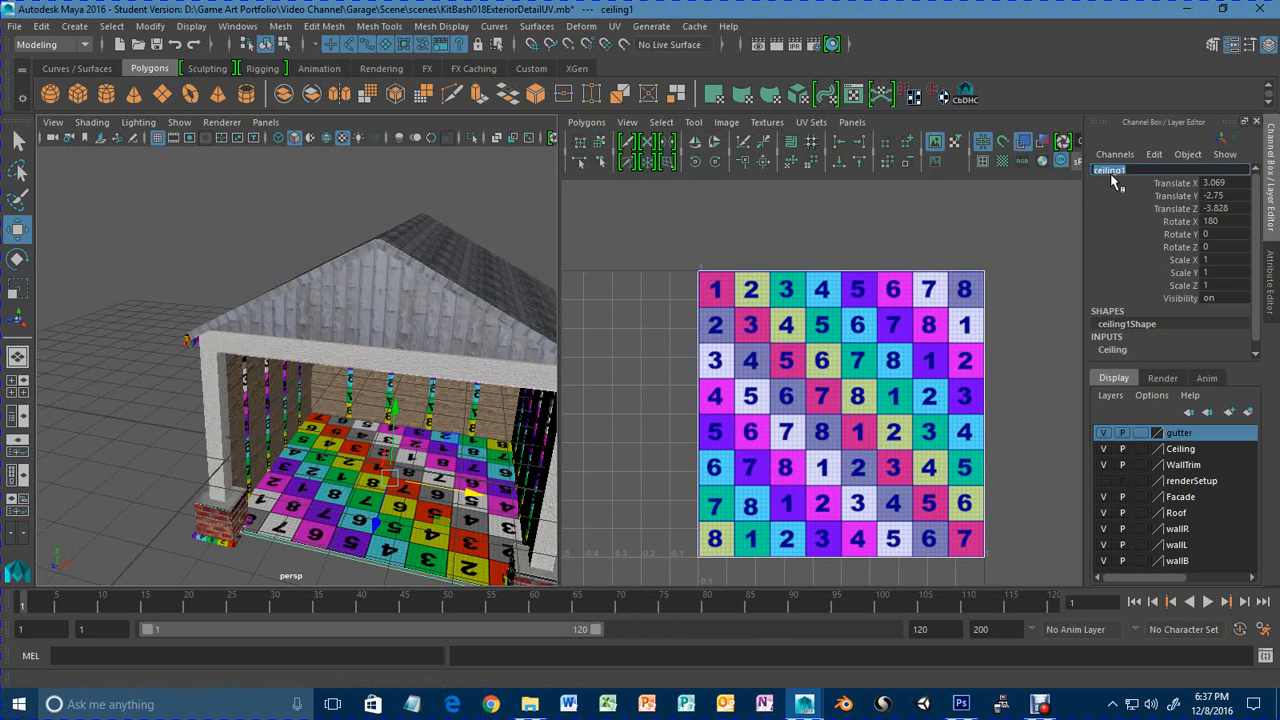
{"action": "type", "text": "floor"}
{"action": "key", "text": "Return"}
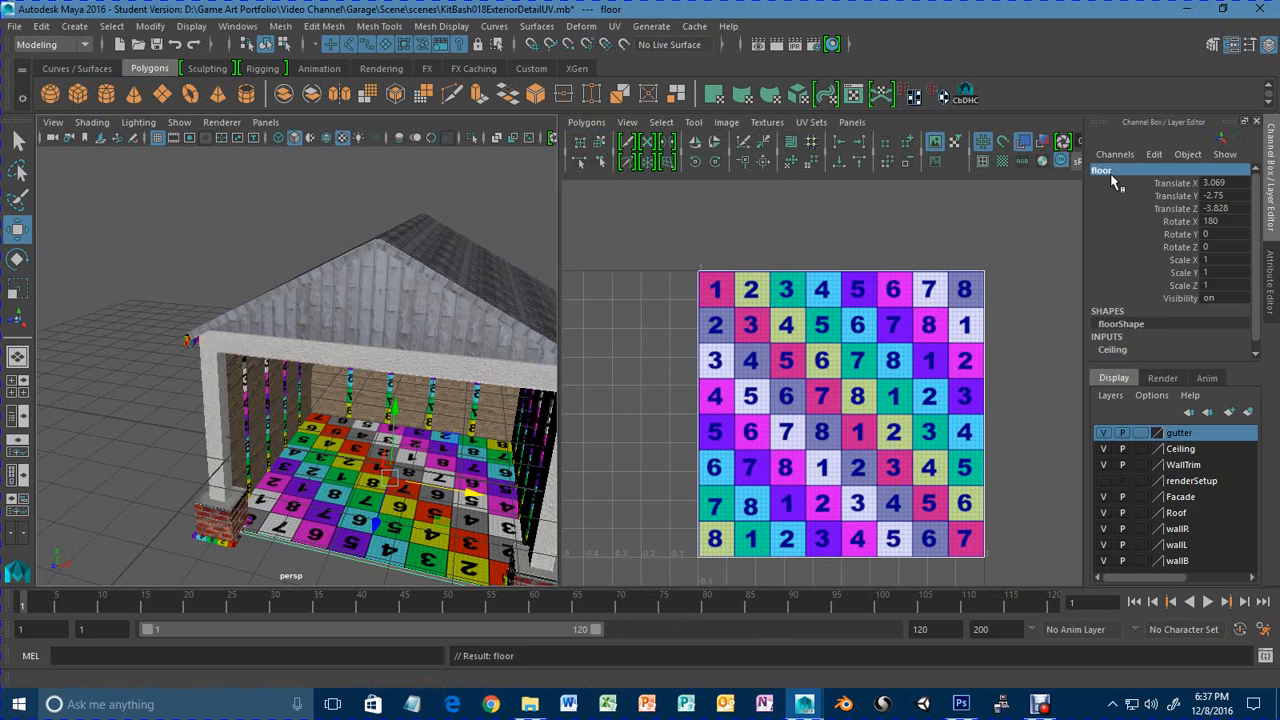
Export a UV snapshot of the floor as outUVfloor in the images folder.
{"action": "left_click", "coordinate": [586, 122]}
{"action": "left_click", "coordinate": [714, 710]}
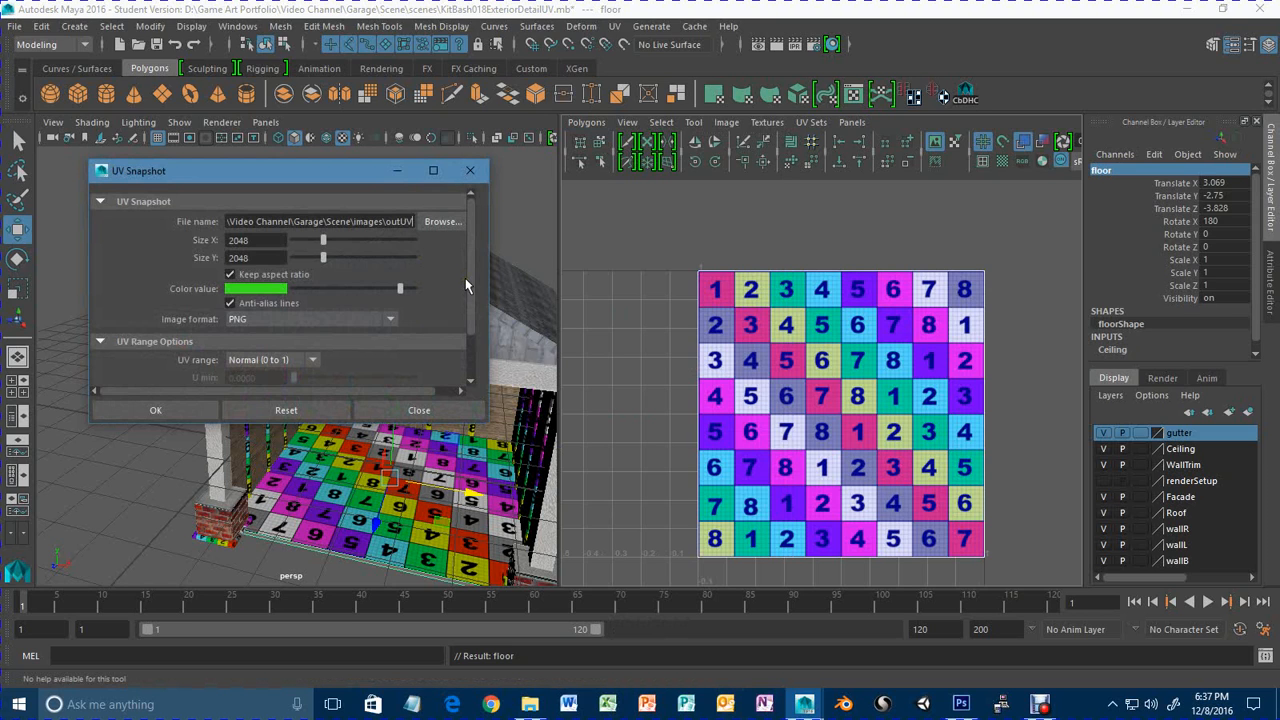
{"action": "type", "text": "floor"}
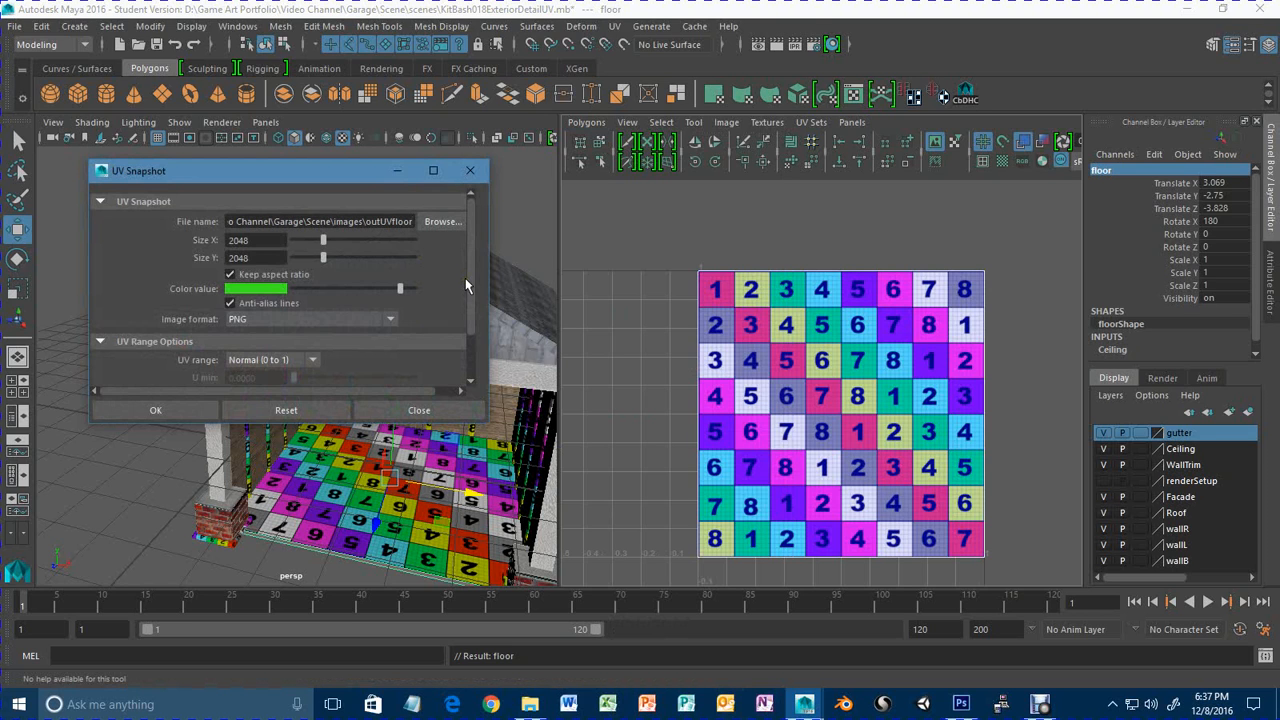
{"action": "left_click", "coordinate": [171, 410]}
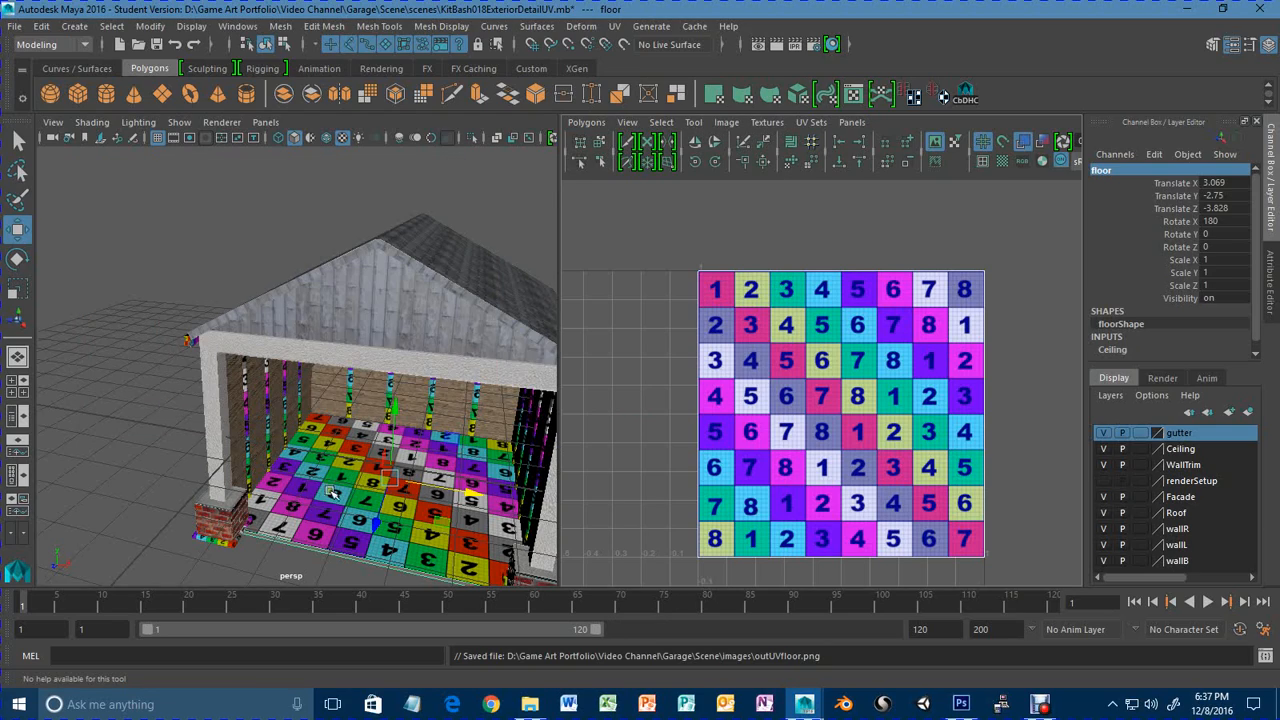
Select the base trim under the garage's brick block and export its UV snapshot as outUVbrickBlockBase in the images folder.
{"action": "left_click_drag", "start_coordinate": [256, 516], "coordinate": [318, 506], "text": "alt"}
{"action": "right_click_drag", "start_coordinate": [318, 506], "coordinate": [397, 509], "text": "alt"}
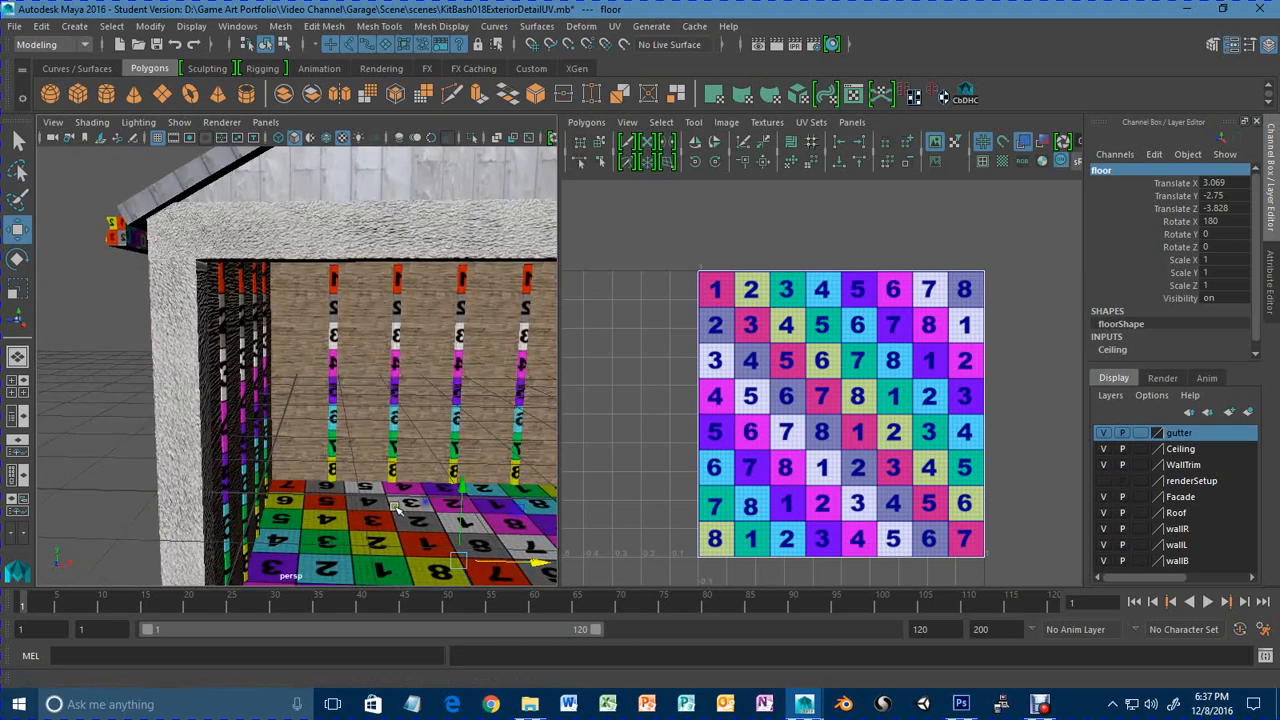
{"action": "middle_click_drag", "start_coordinate": [397, 509], "coordinate": [490, 285], "text": "alt"}
{"action": "right_click_drag", "start_coordinate": [332, 436], "coordinate": [387, 473], "text": "alt"}
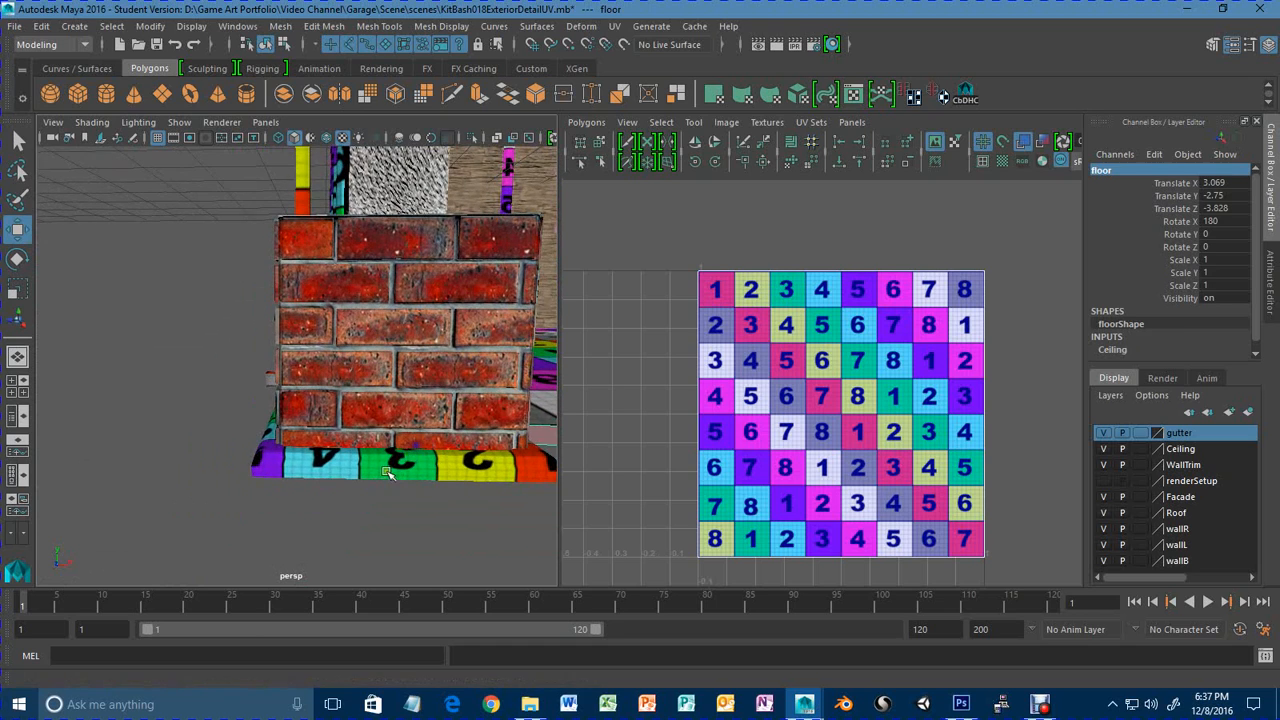
{"action": "left_click", "coordinate": [387, 472]}
{"action": "mouse_move", "coordinate": [389, 471]}
{"action": "left_mouse_down", "text": "alt"}
{"action": "mouse_move", "coordinate": [402, 491]}
{"action": "mouse_move", "coordinate": [368, 477]}
{"action": "left_mouse_up", "text": "alt"}
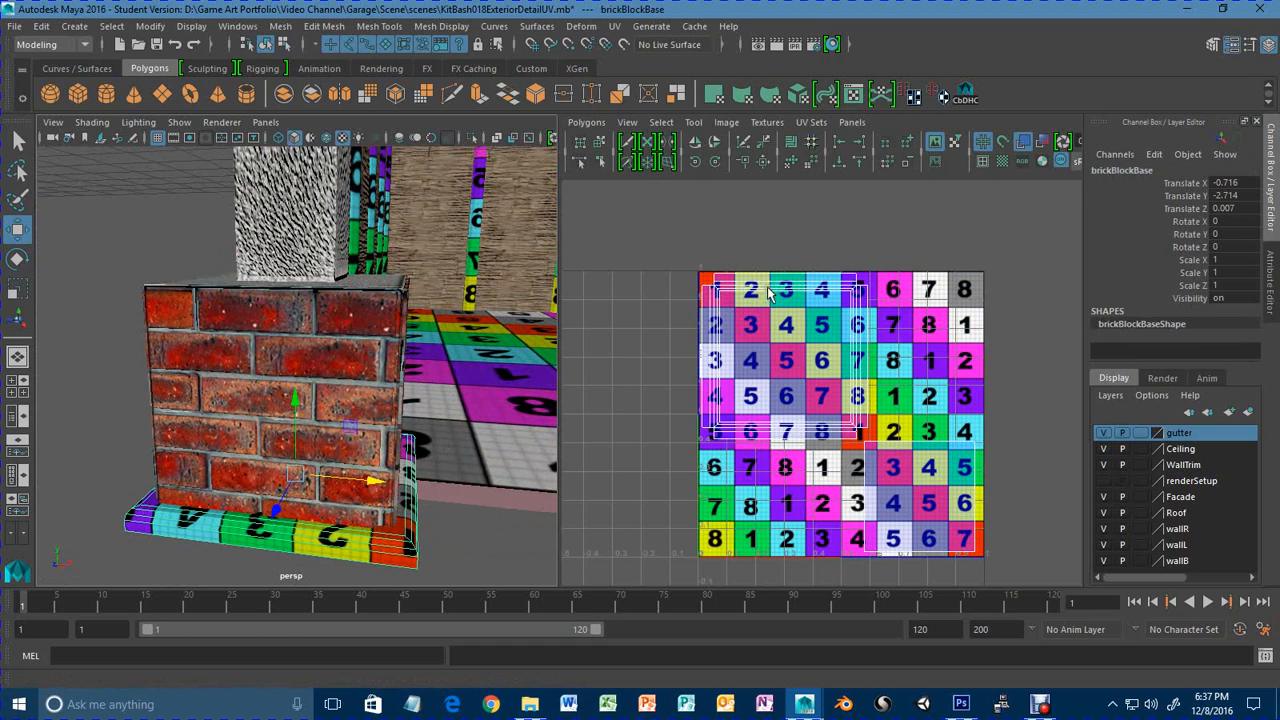
{"action": "left_click", "coordinate": [586, 122]}
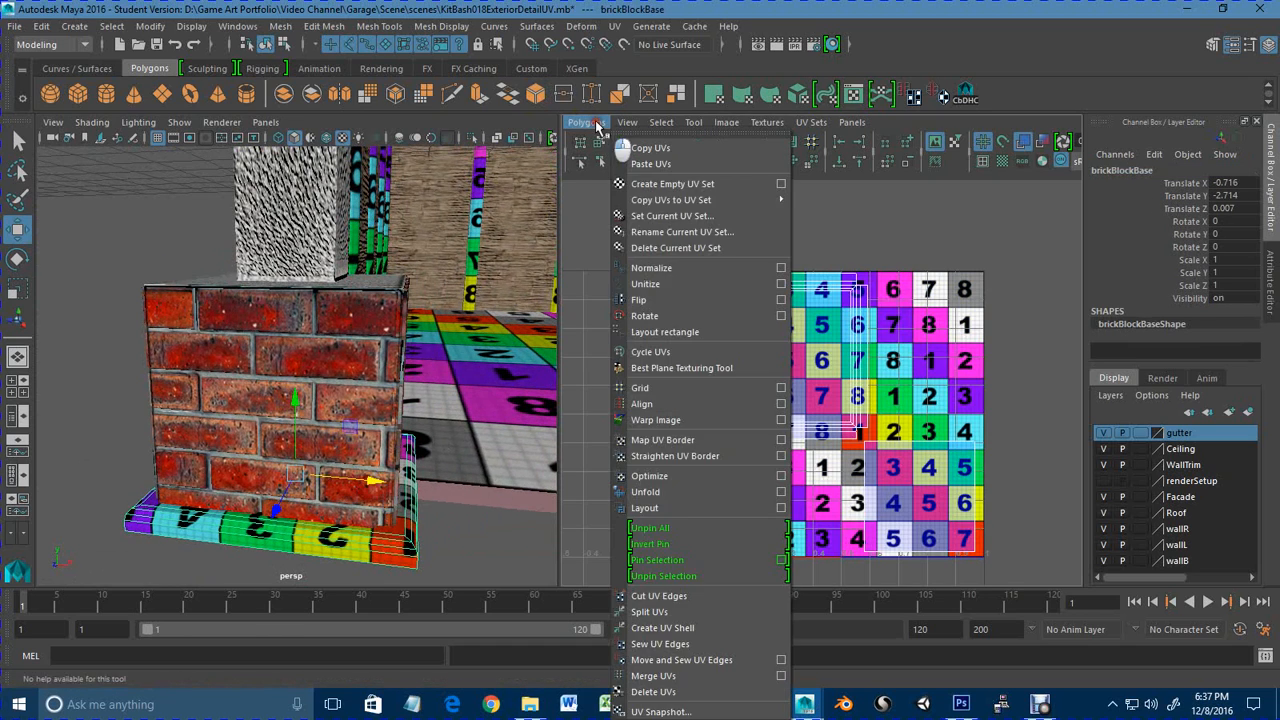
{"action": "left_click", "coordinate": [660, 712]}
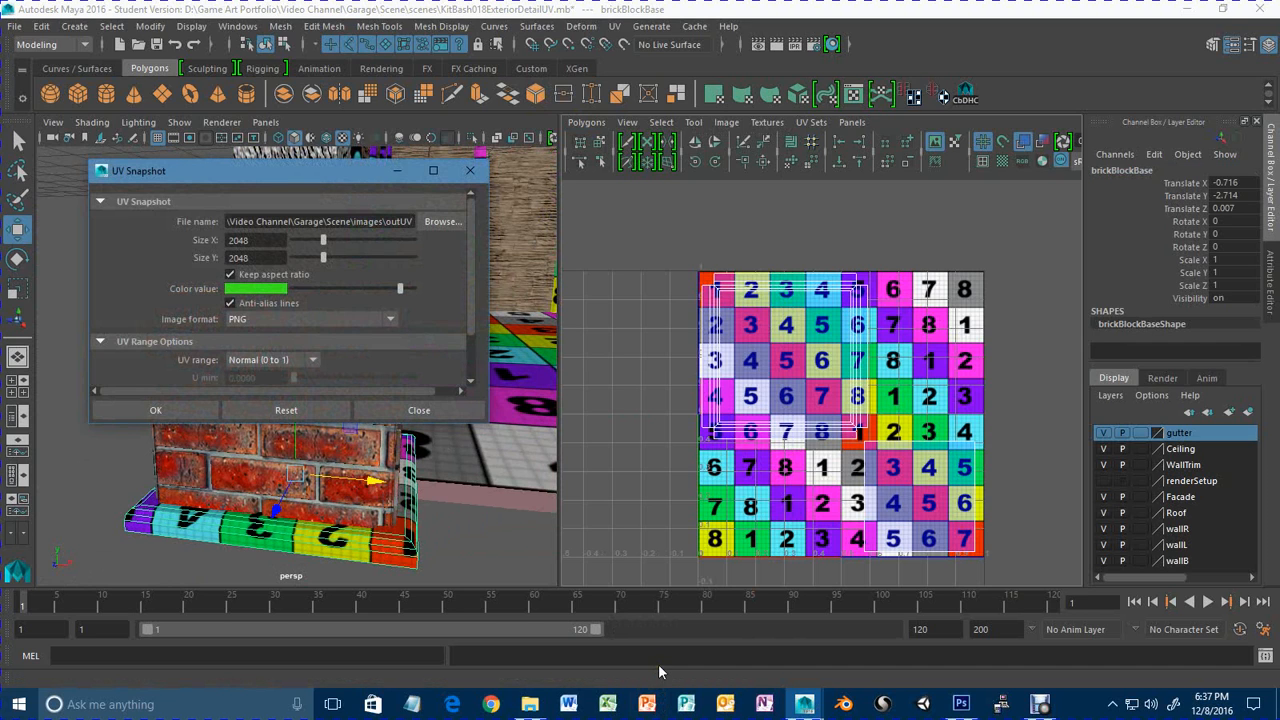
{"action": "type", "text": "brickBl"}
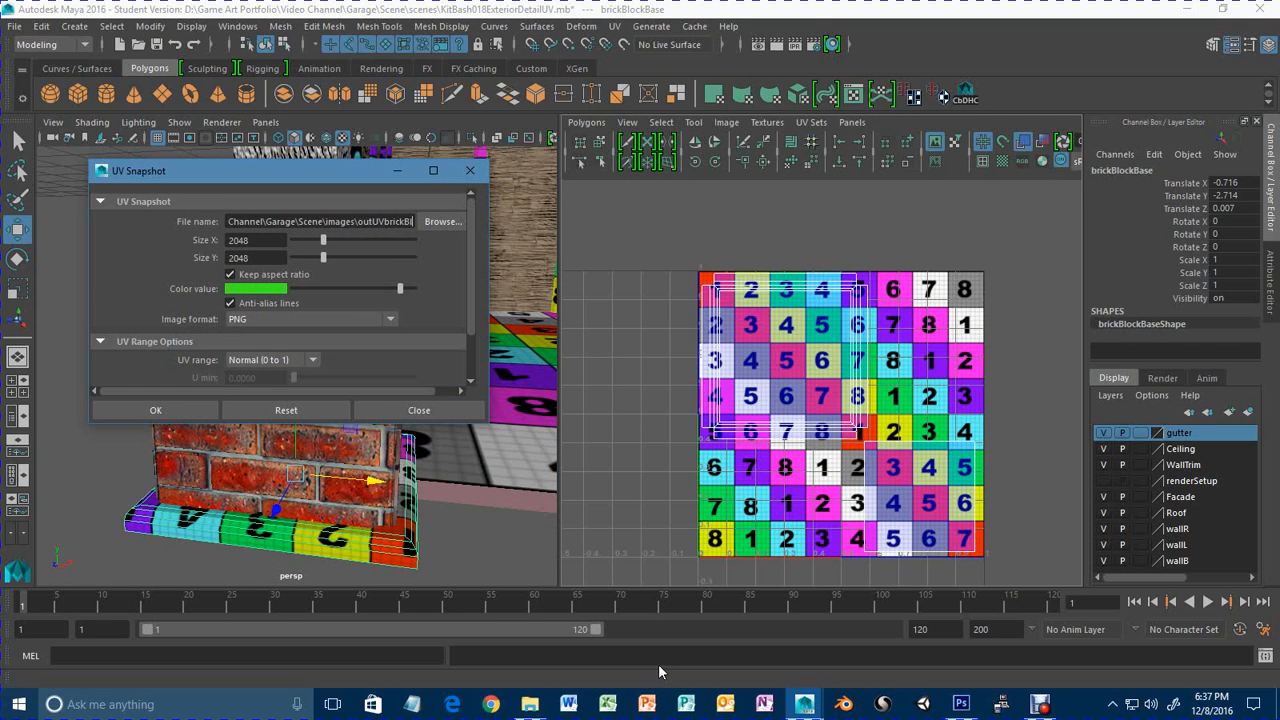
{"action": "type", "text": "ockBase"}
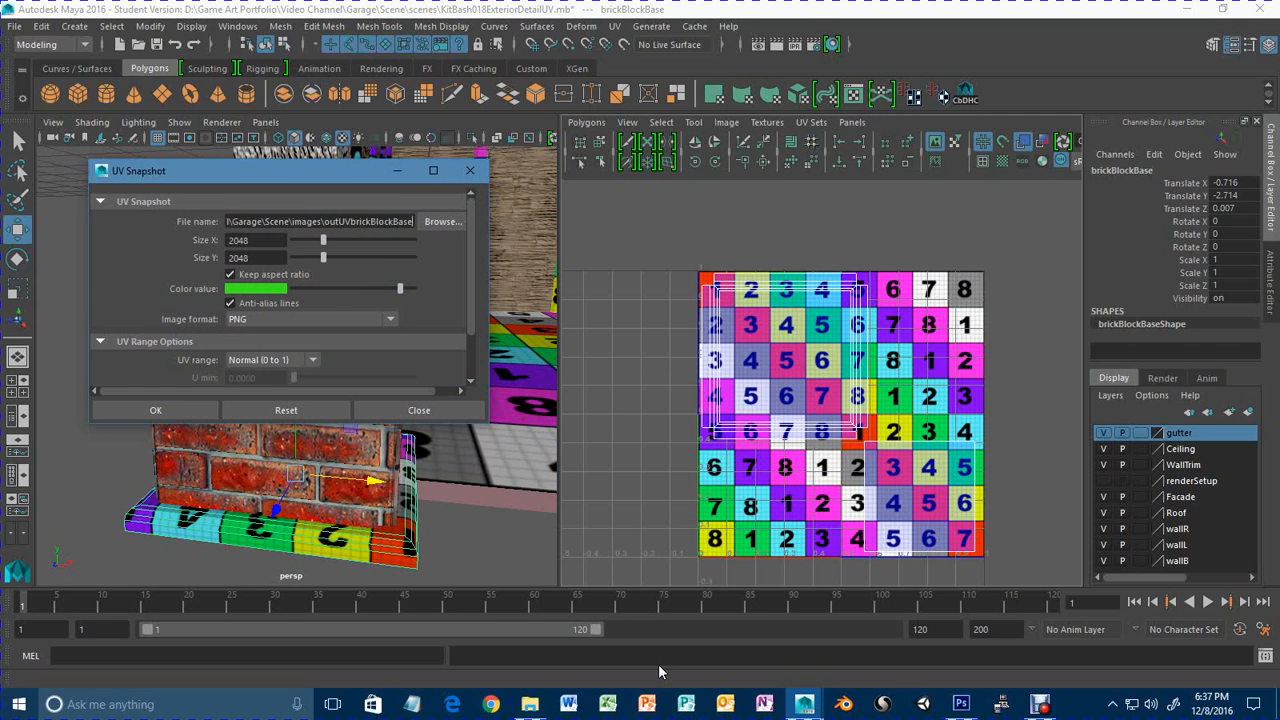
{"action": "left_click", "coordinate": [183, 411]}
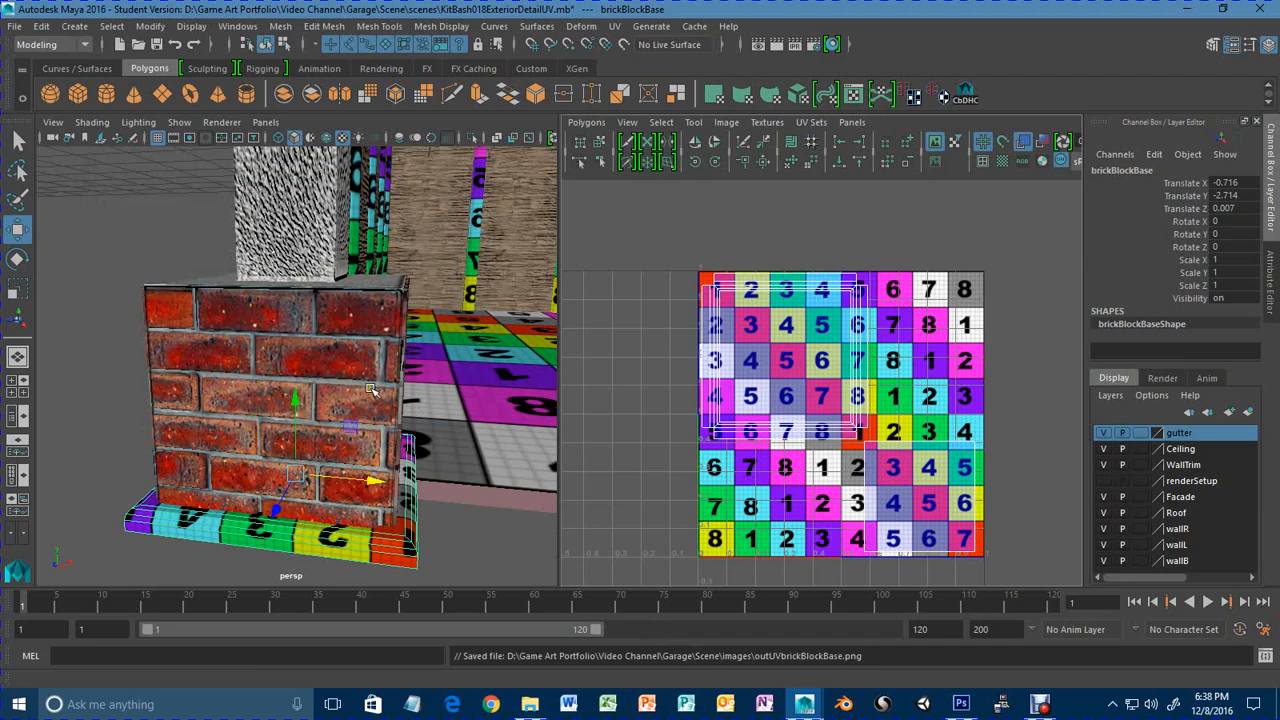
Select the gutter drain pipe on the garage's side wall and assign a new Blinn material to it.
{"action": "scroll", "coordinate": [300, 370], "scroll_direction": "down", "scroll_amount": 8}
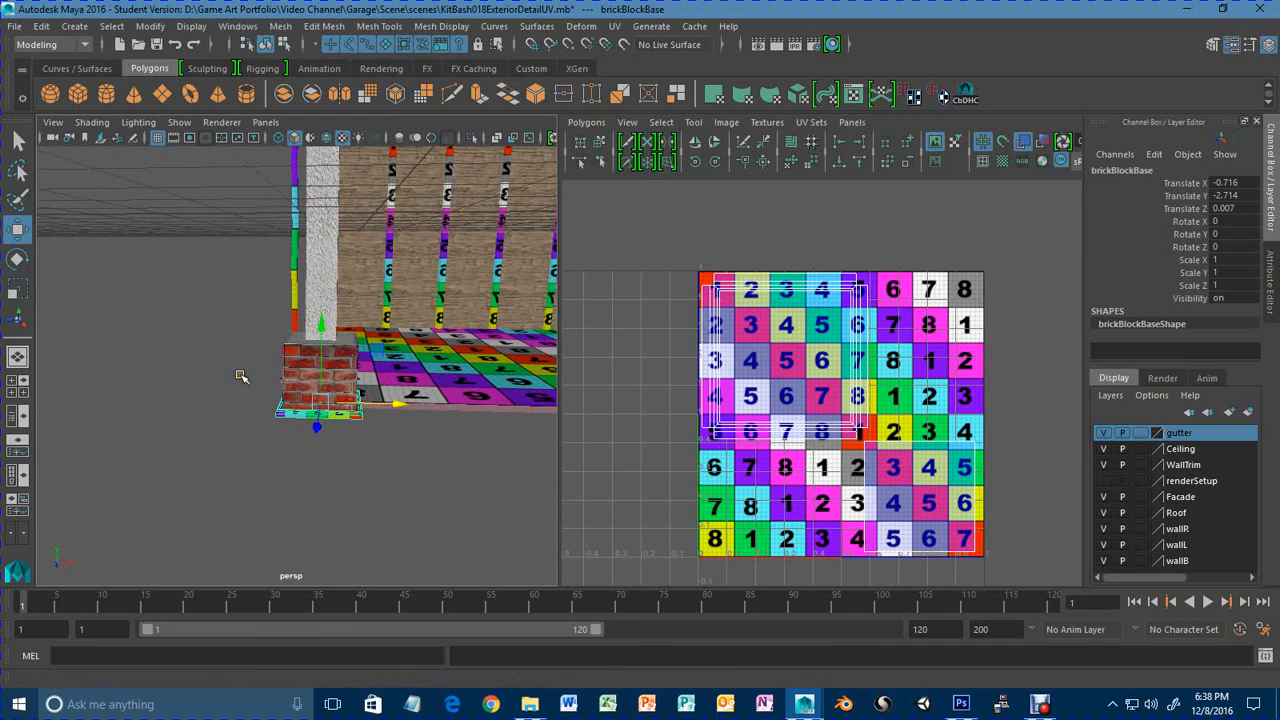
{"action": "key", "text": "space"}
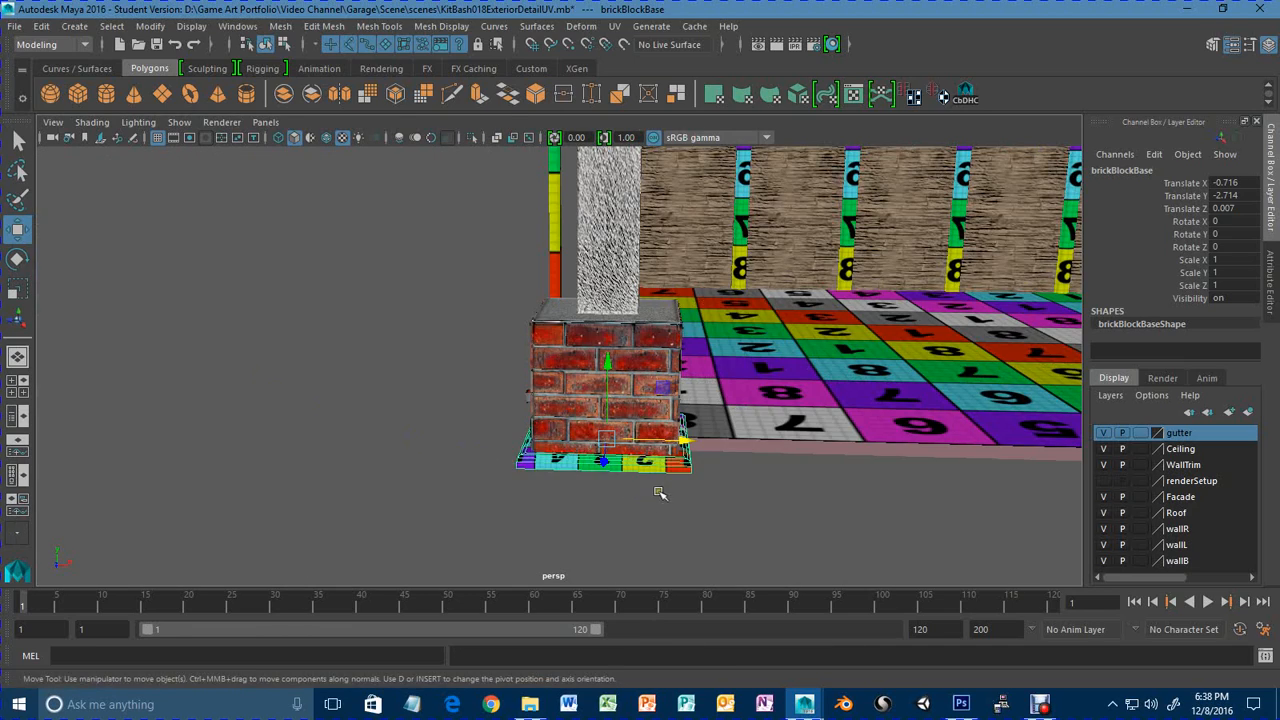
{"action": "mouse_move", "coordinate": [659, 492]}
{"action": "left_mouse_down", "text": "alt"}
{"action": "mouse_move", "coordinate": [525, 494]}
{"action": "mouse_move", "coordinate": [651, 514]}
{"action": "mouse_move", "coordinate": [669, 500]}
{"action": "left_mouse_up", "text": "alt"}
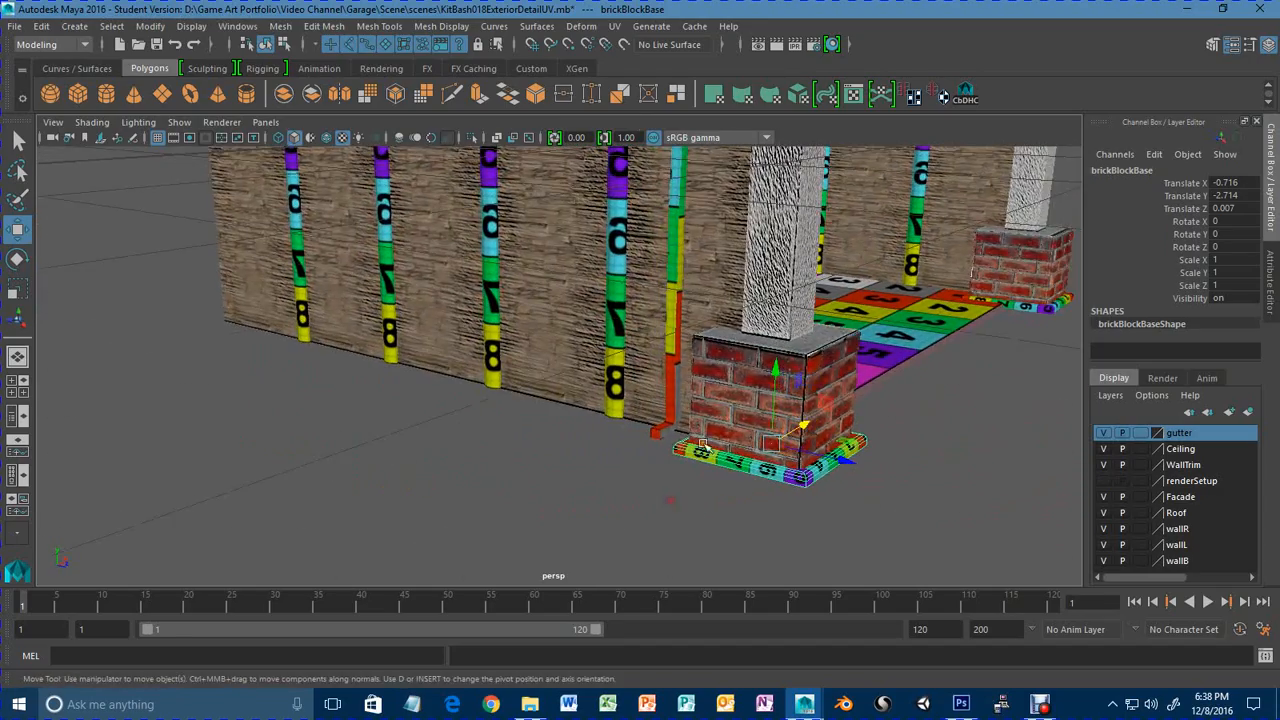
{"action": "middle_click_drag", "start_coordinate": [703, 444], "coordinate": [640, 520], "text": "alt"}
{"action": "left_click_drag", "start_coordinate": [690, 515], "coordinate": [545, 460], "text": "alt"}
{"action": "right_click_drag", "start_coordinate": [545, 460], "coordinate": [500, 440], "text": "alt"}
{"action": "middle_click_drag", "start_coordinate": [640, 370], "coordinate": [570, 475], "text": "alt"}
{"action": "right_click_drag", "start_coordinate": [570, 475], "coordinate": [605, 444], "text": "alt"}
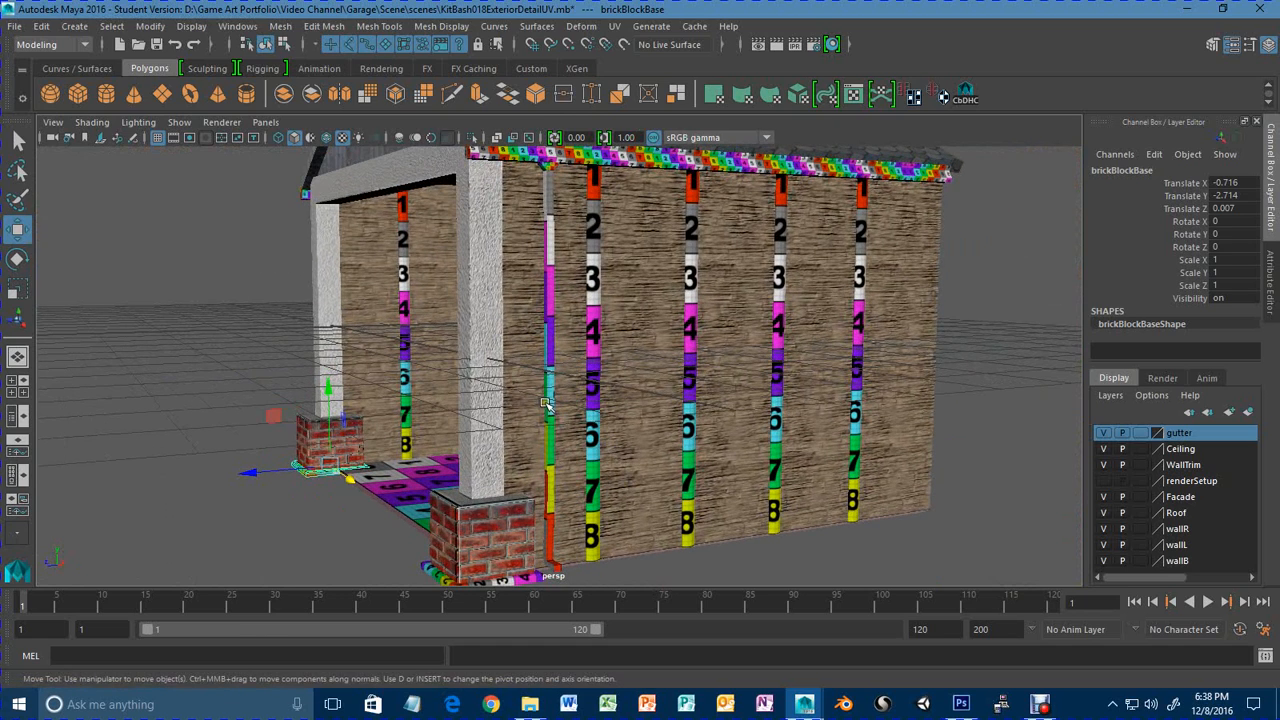
{"action": "left_click", "coordinate": [549, 403]}
{"action": "right_click", "coordinate": [549, 403]}
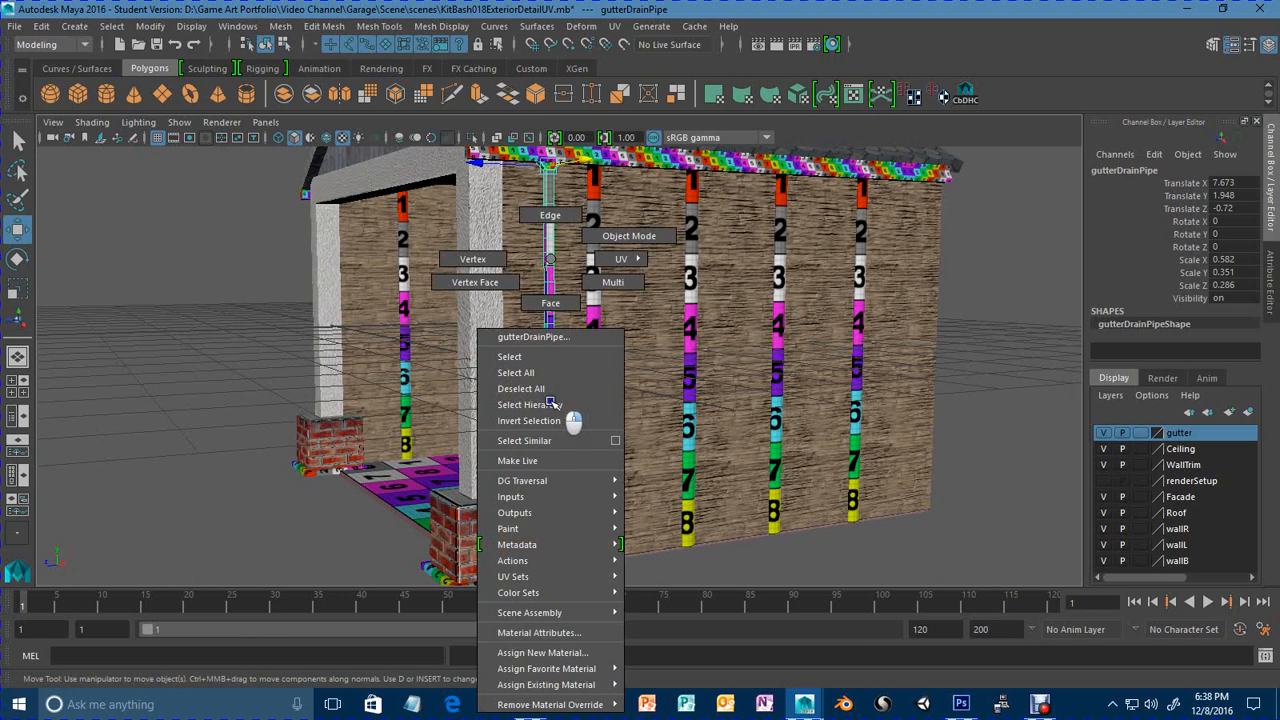
{"action": "mouse_move", "coordinate": [591, 683]}
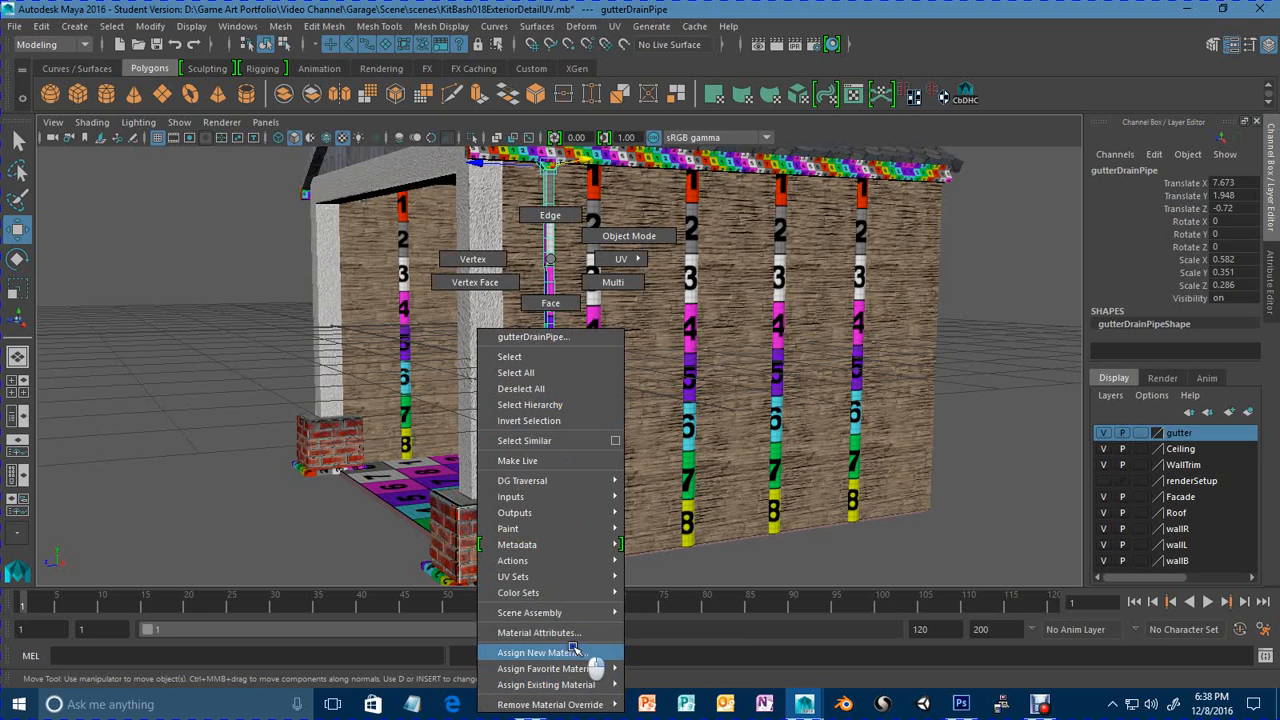
{"action": "left_click", "coordinate": [594, 654]}
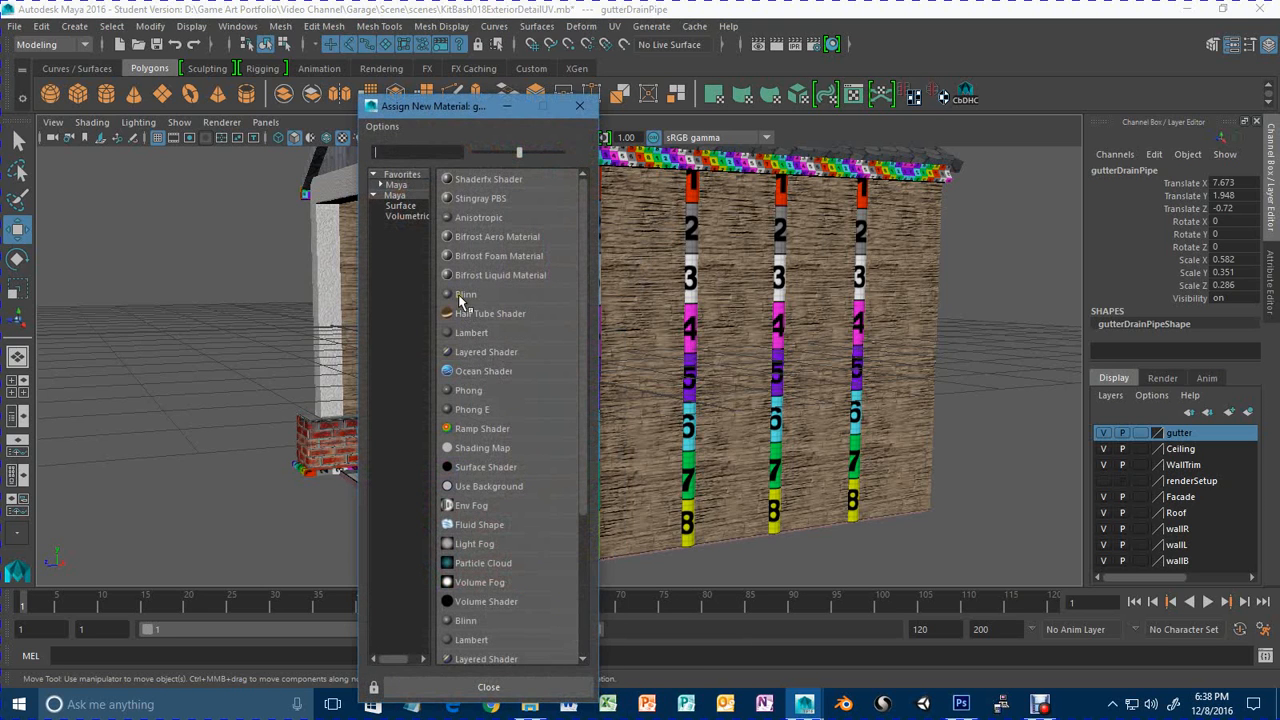
{"action": "left_click", "coordinate": [462, 294]}
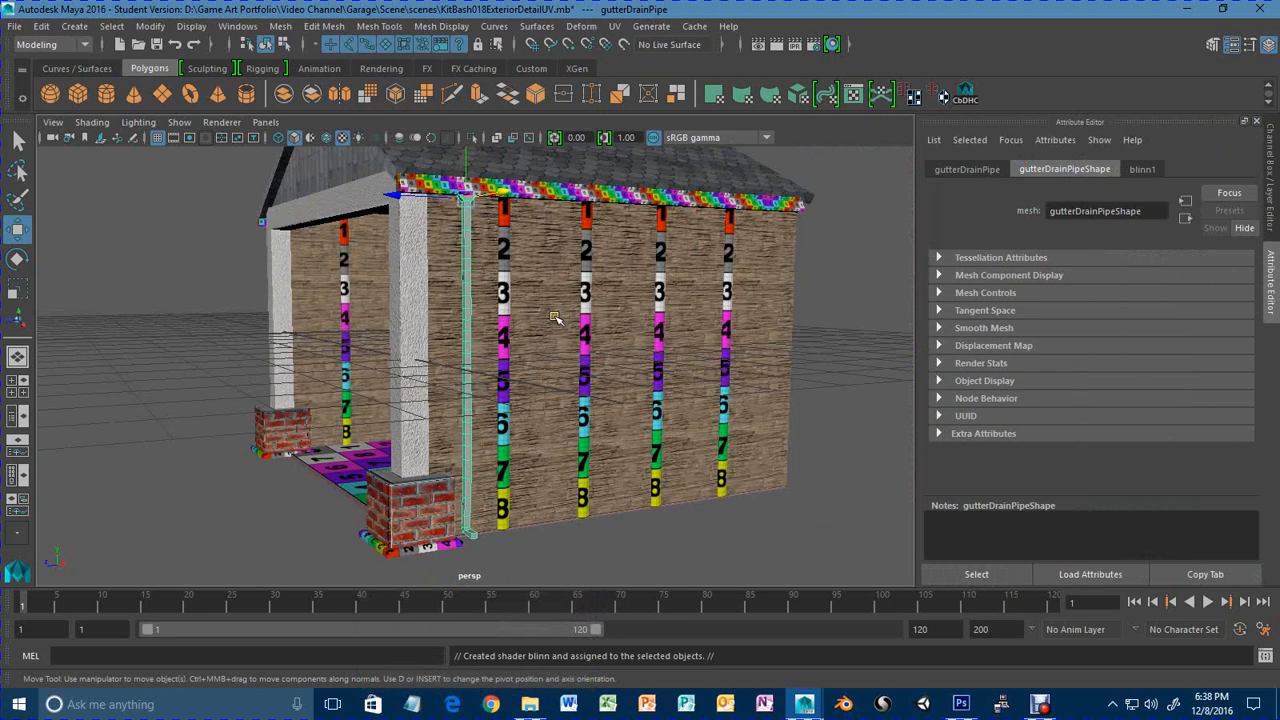
Rename the drain pipe's Blinn material GutterDrainPipe.
{"action": "left_click", "coordinate": [1150, 170]}
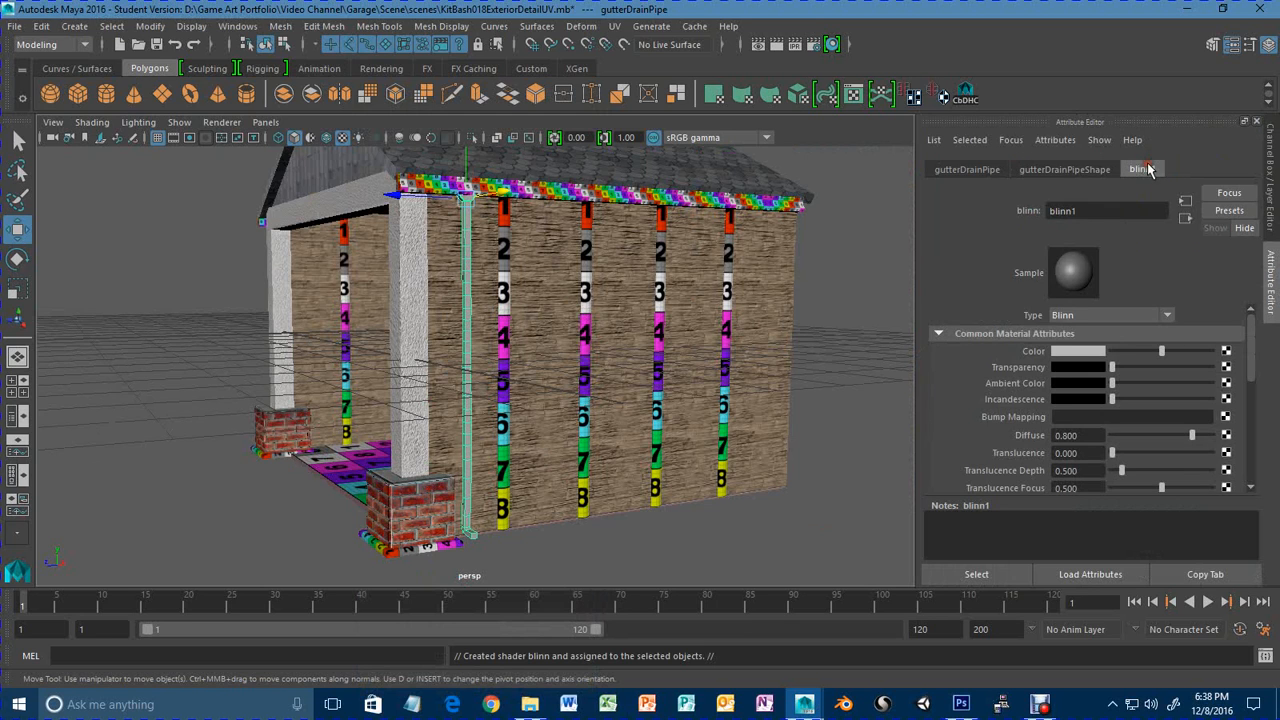
{"action": "double_click", "coordinate": [1115, 211]}
{"action": "type", "text": "g"}
{"action": "type", "text": "utterDrainPipe"}
{"action": "key", "text": "Return"}
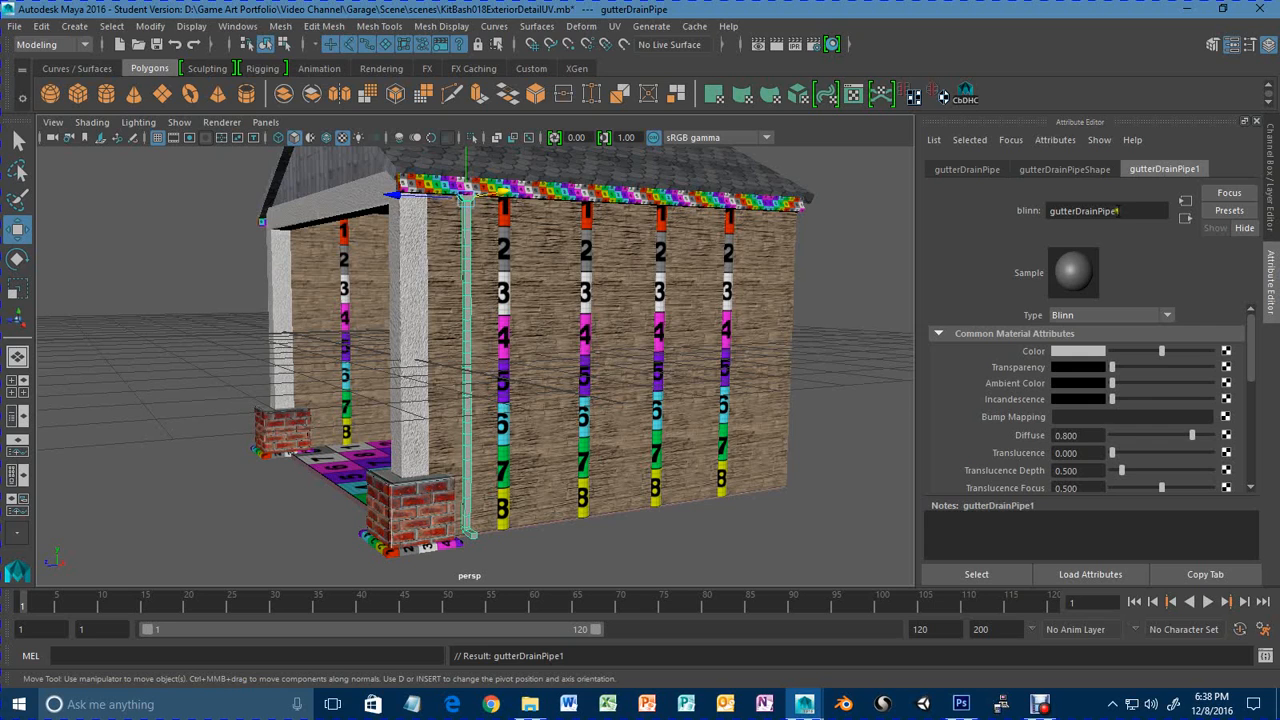
{"action": "double_click", "coordinate": [1116, 211]}
{"action": "type", "text": "G"}
{"action": "key", "text": "Return"}
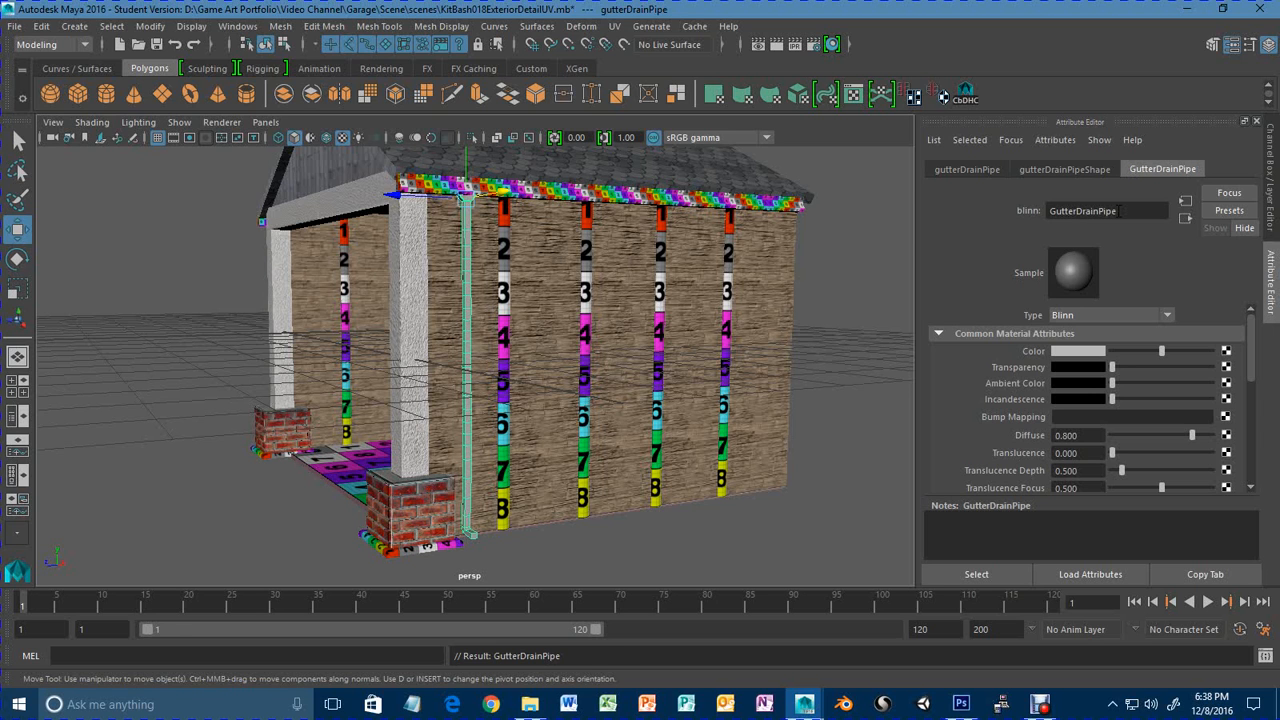
Select the gutter end piece at the front roof corner and delete all non-deformer history in the scene.
{"action": "middle_click_drag", "start_coordinate": [541, 250], "coordinate": [554, 350], "text": "alt"}
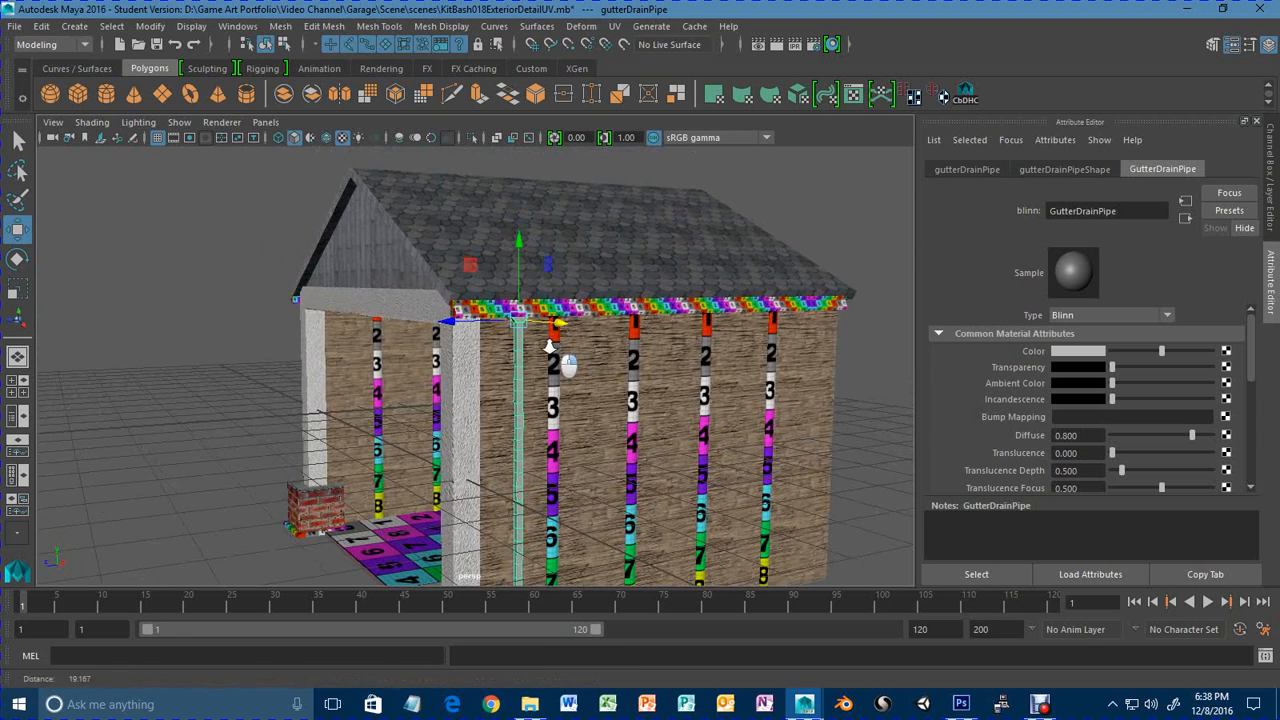
{"action": "right_click_drag", "start_coordinate": [554, 350], "coordinate": [738, 341], "text": "alt"}
{"action": "left_click_drag", "start_coordinate": [738, 341], "coordinate": [680, 352], "text": "alt"}
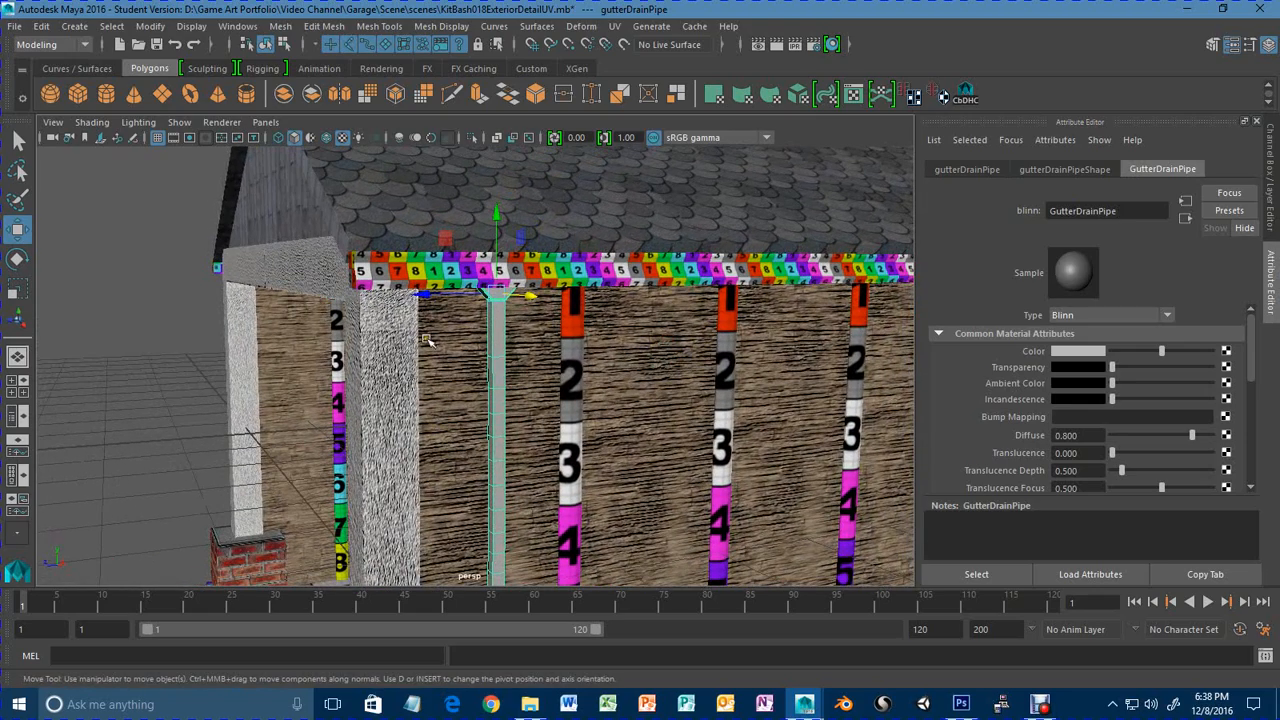
{"action": "left_click", "coordinate": [377, 278]}
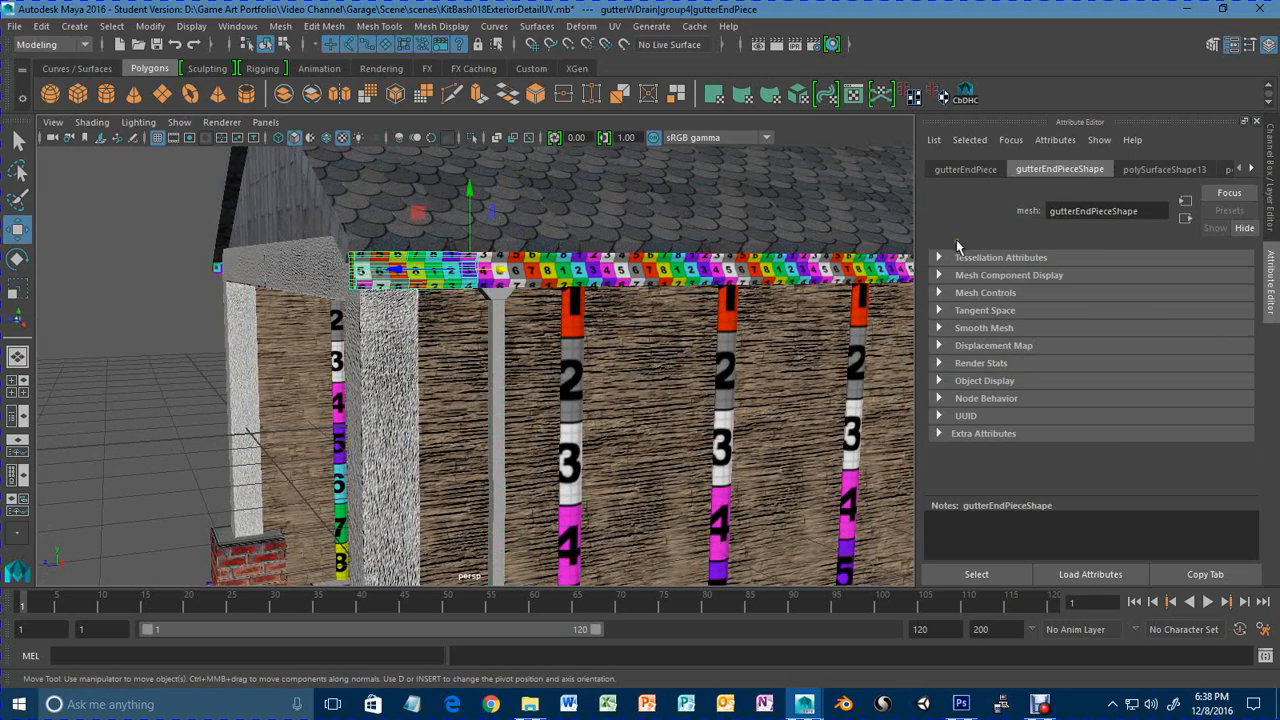
{"action": "left_click", "coordinate": [41, 26]}
{"action": "mouse_move", "coordinate": [170, 215]}
{"action": "mouse_move", "coordinate": [204, 236]}
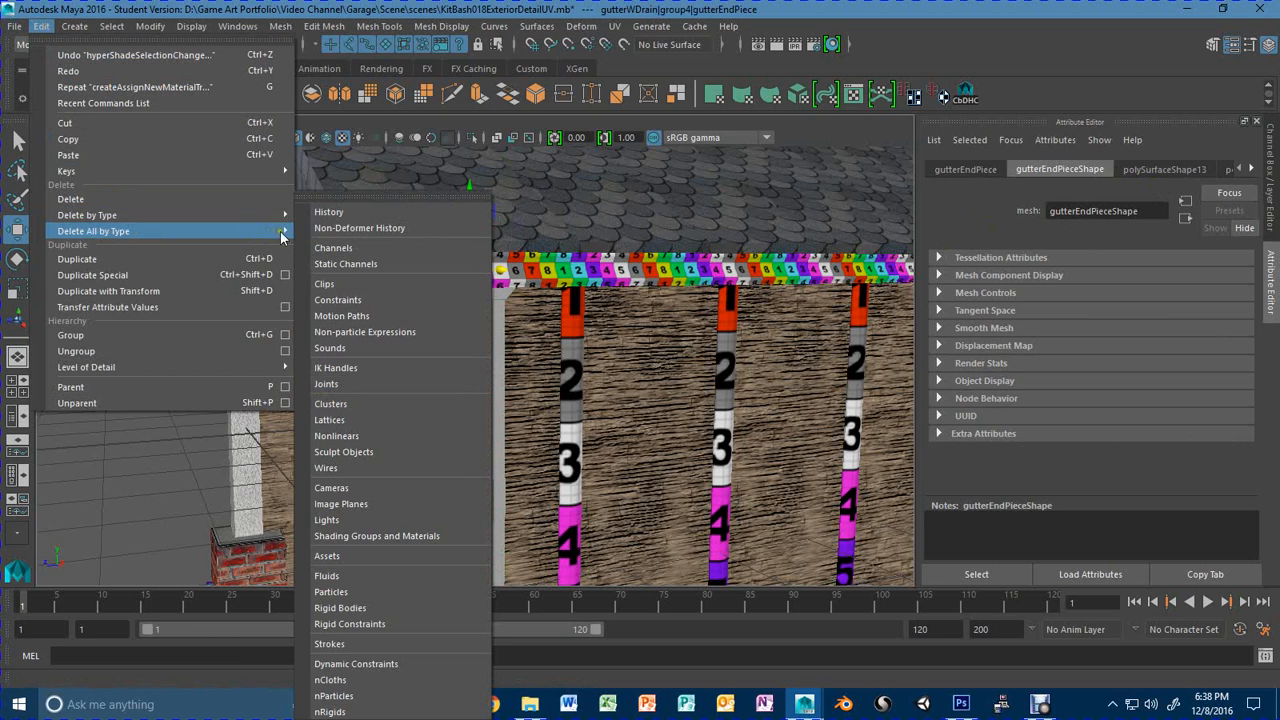
{"action": "left_click", "coordinate": [345, 229]}
Assign a new Blinn material to the gutter end piece and name it GutterEndPiece.
{"action": "right_click_drag", "start_coordinate": [362, 272], "coordinate": [398, 653]}
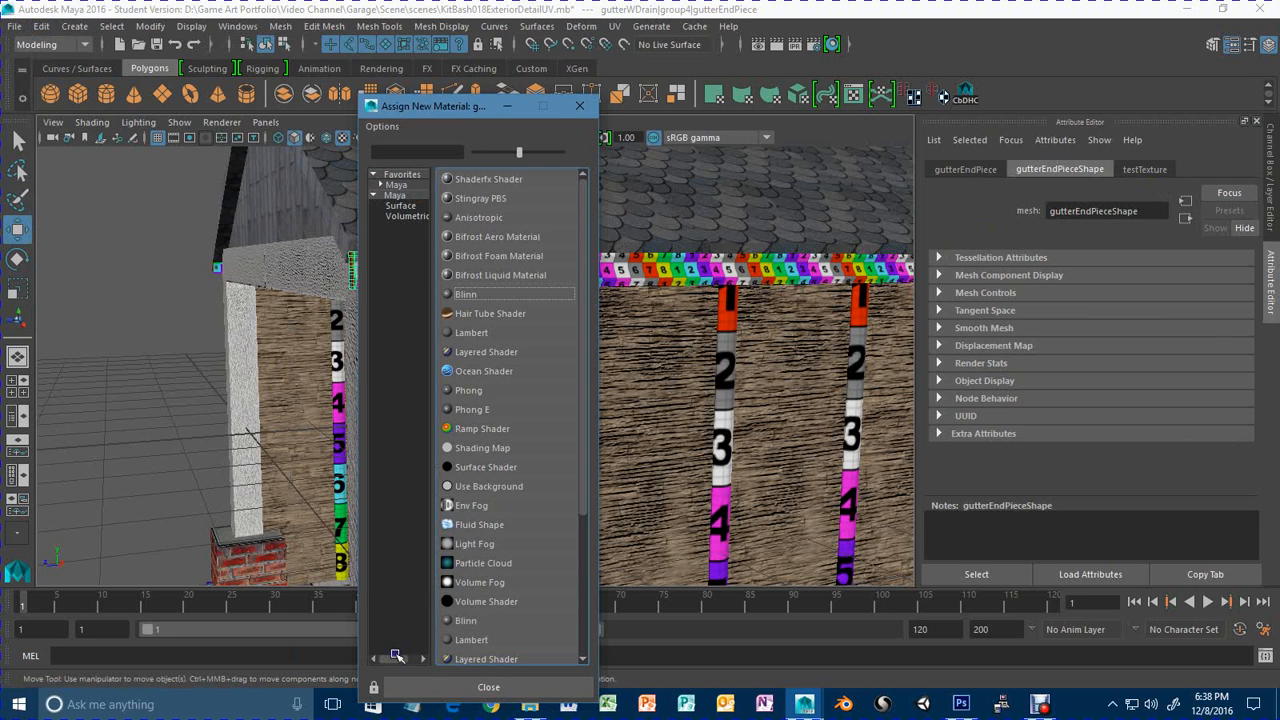
{"action": "left_click", "coordinate": [465, 294]}
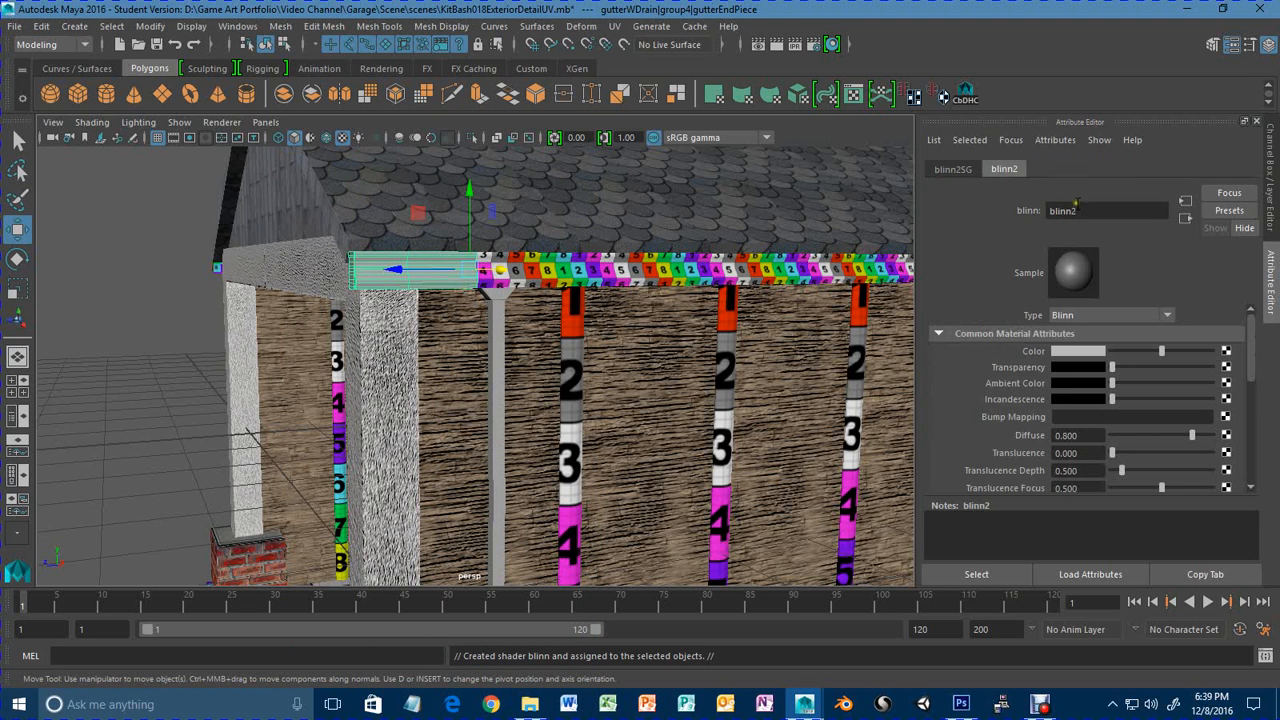
{"action": "left_click", "coordinate": [1084, 210]}
{"action": "type", "text": "GutterEndPiece"}
{"action": "key", "text": "Return"}
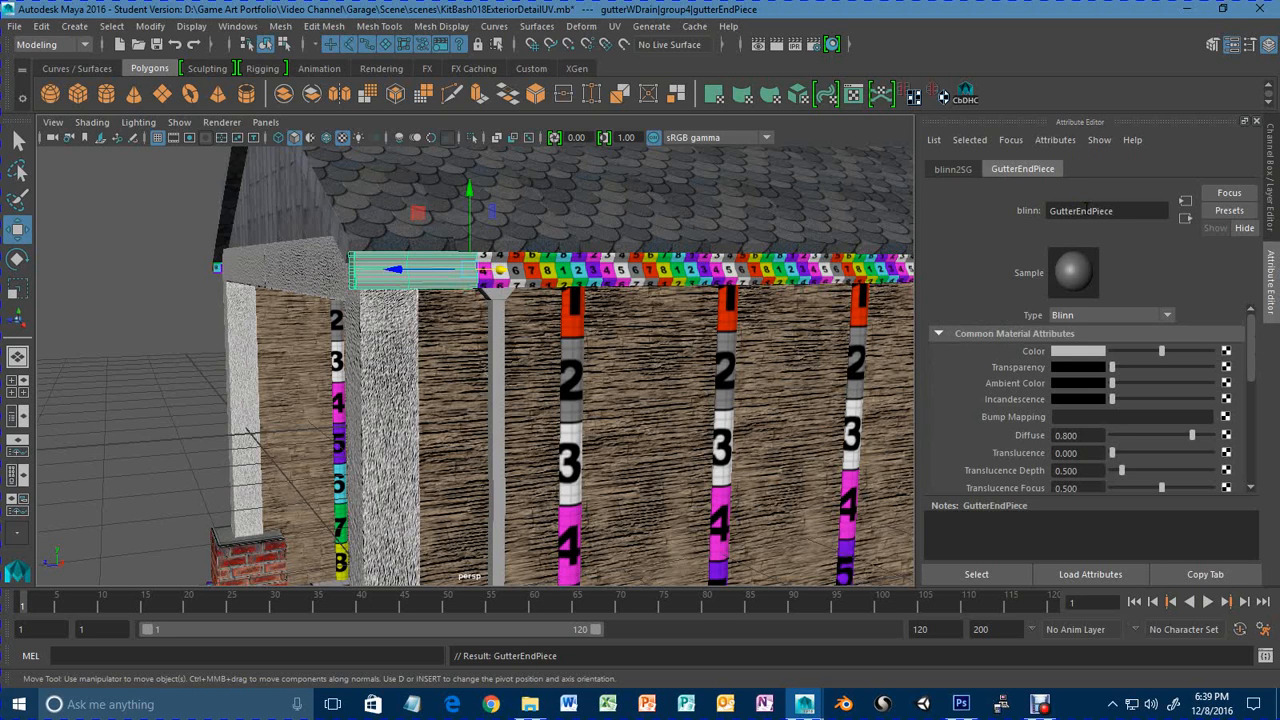
Assign a new Blinn material to the gutter piece next to the end piece.
{"action": "left_click", "coordinate": [545, 268]}
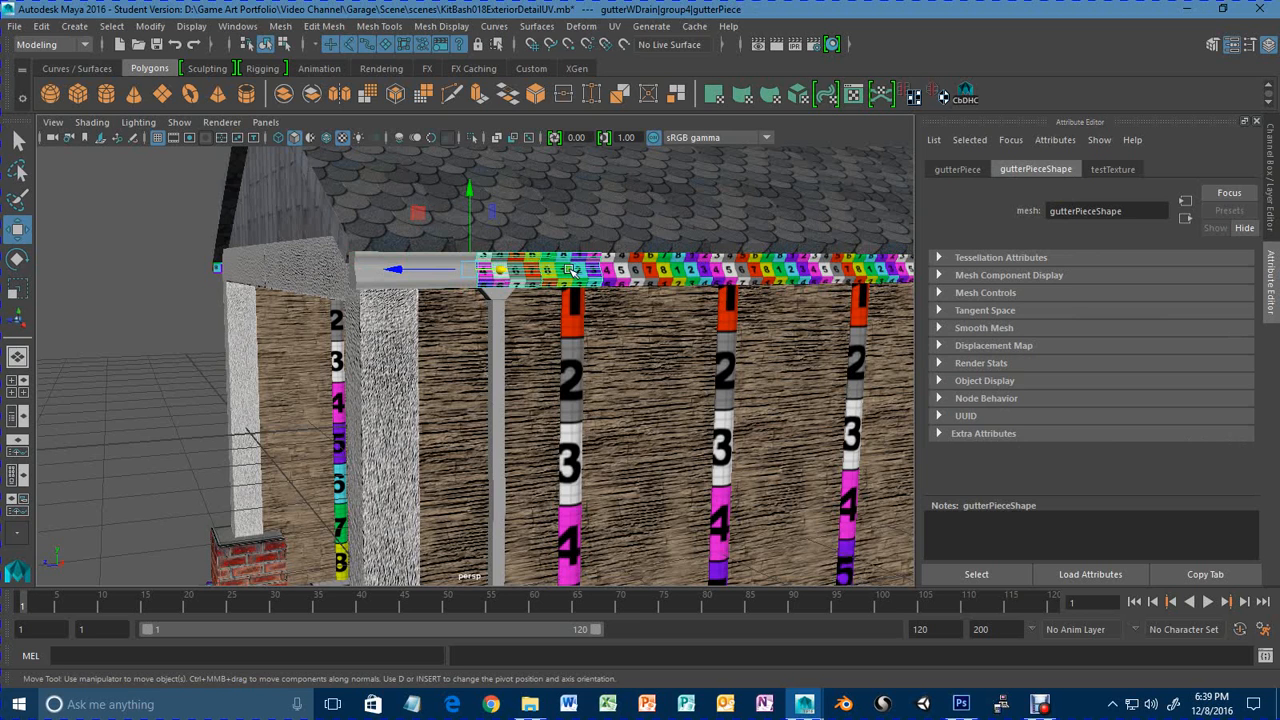
{"action": "right_click", "coordinate": [568, 265]}
{"action": "mouse_move", "coordinate": [594, 685]}
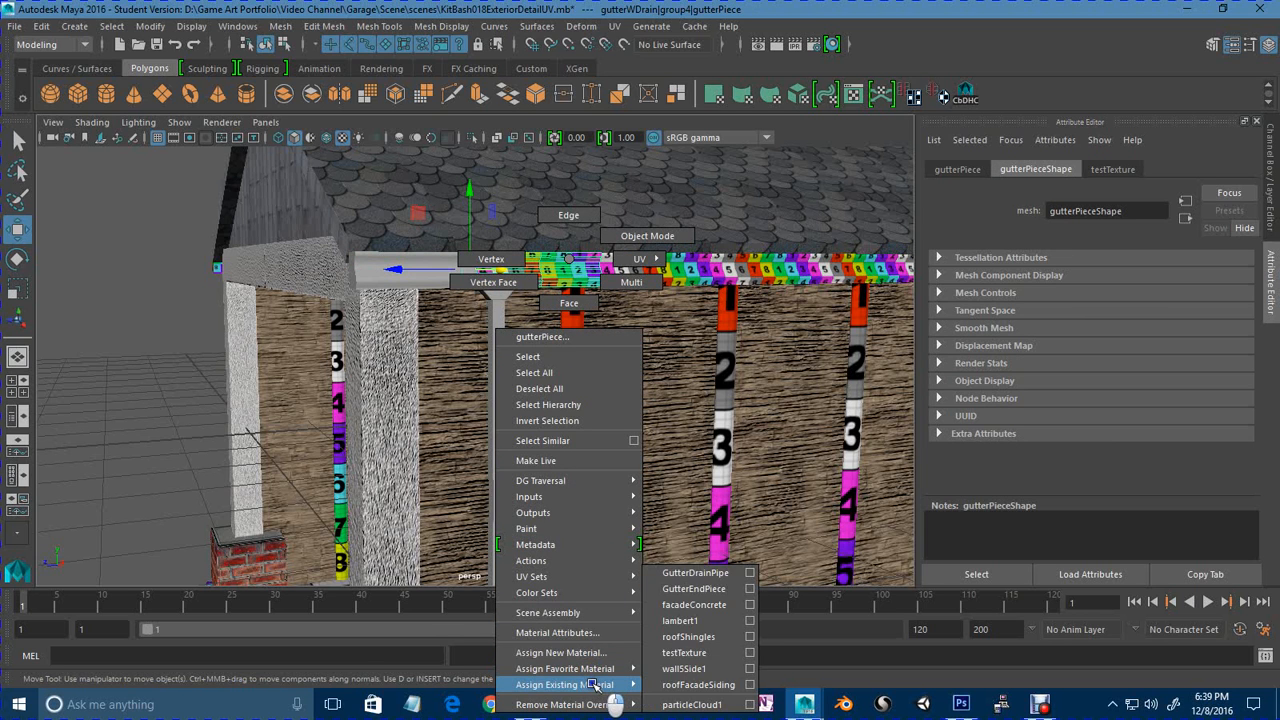
{"action": "left_click", "coordinate": [575, 652]}
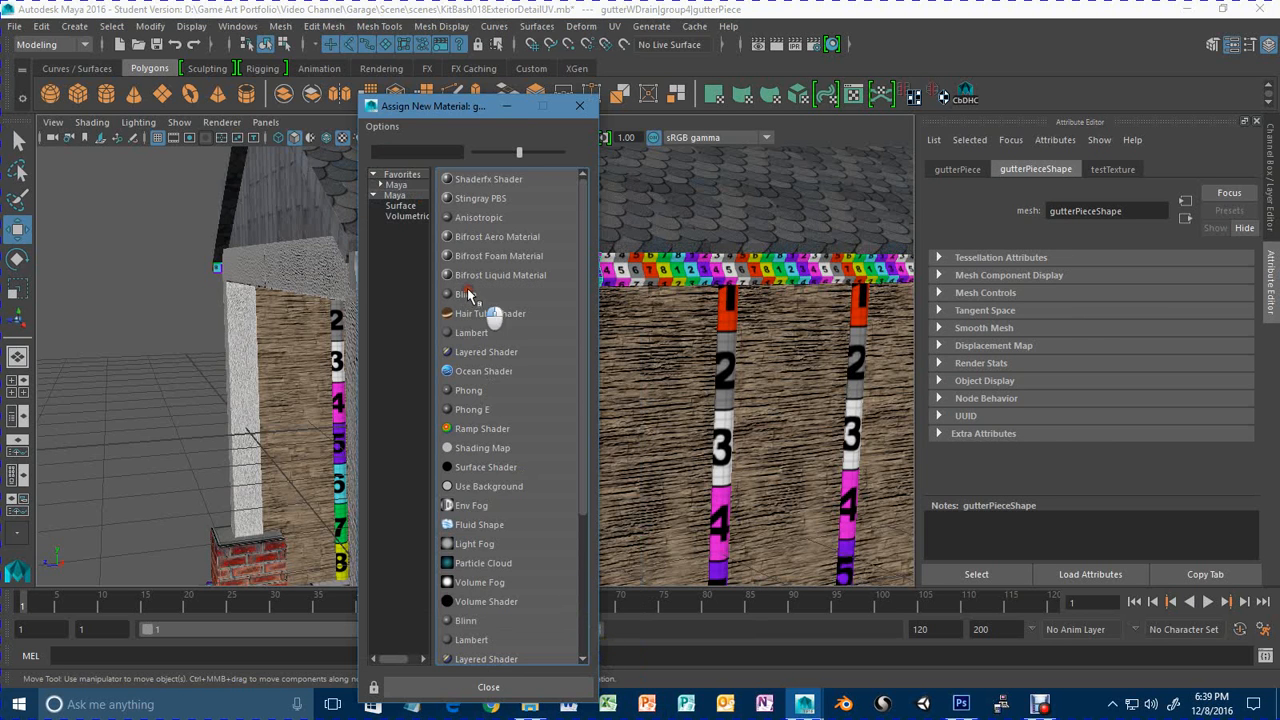
{"action": "left_click", "coordinate": [468, 294]}
{"action": "double_click", "coordinate": [1104, 210]}
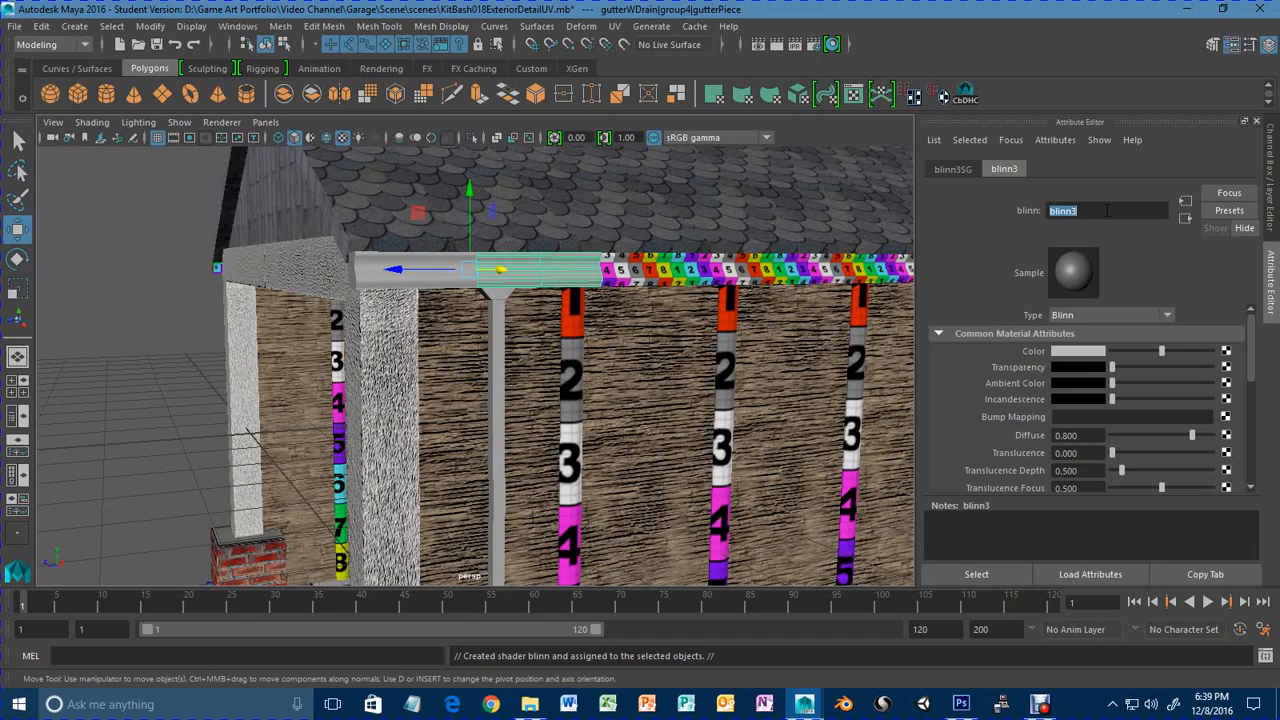
Compare the UV layouts of the gutter end piece and the adjoining gutter piece in the UV editor.
{"action": "right_click_drag", "start_coordinate": [560, 265], "coordinate": [661, 284]}
{"action": "left_click", "coordinate": [586, 268]}
{"action": "middle_click_drag", "start_coordinate": [657, 278], "coordinate": [667, 366], "text": "alt"}
{"action": "mouse_move", "coordinate": [588, 305]}
{"action": "right_mouse_down", "text": "alt"}
{"action": "mouse_move", "coordinate": [634, 303]}
{"action": "mouse_move", "coordinate": [601, 304]}
{"action": "right_mouse_up", "text": "alt"}
{"action": "left_click", "coordinate": [374, 272]}
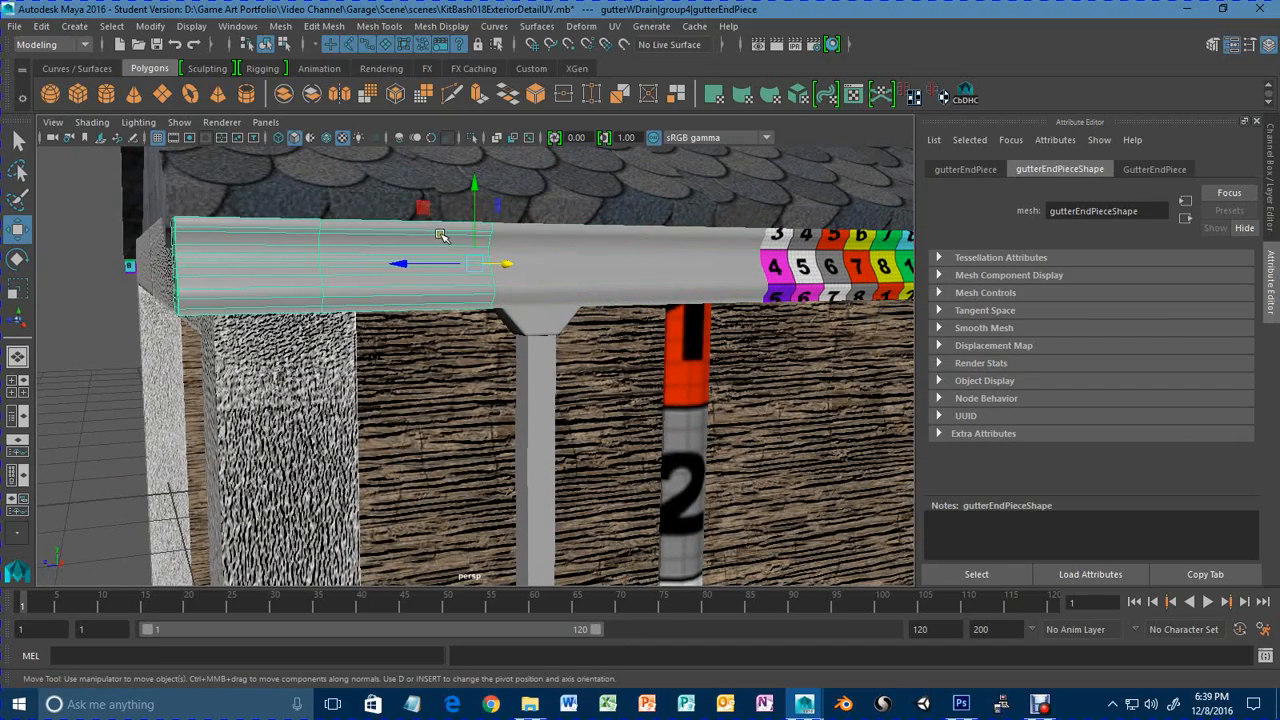
{"action": "key", "text": "space"}
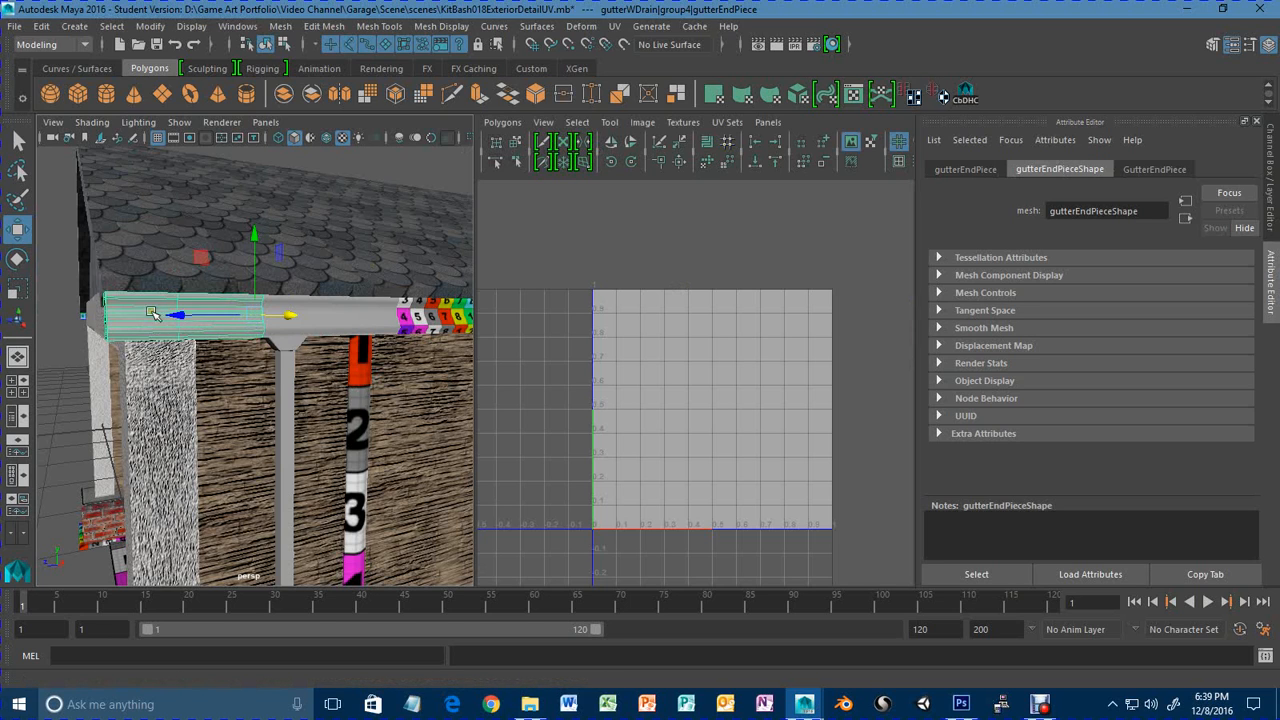
{"action": "left_click", "coordinate": [145, 310]}
{"action": "left_click", "coordinate": [325, 317]}
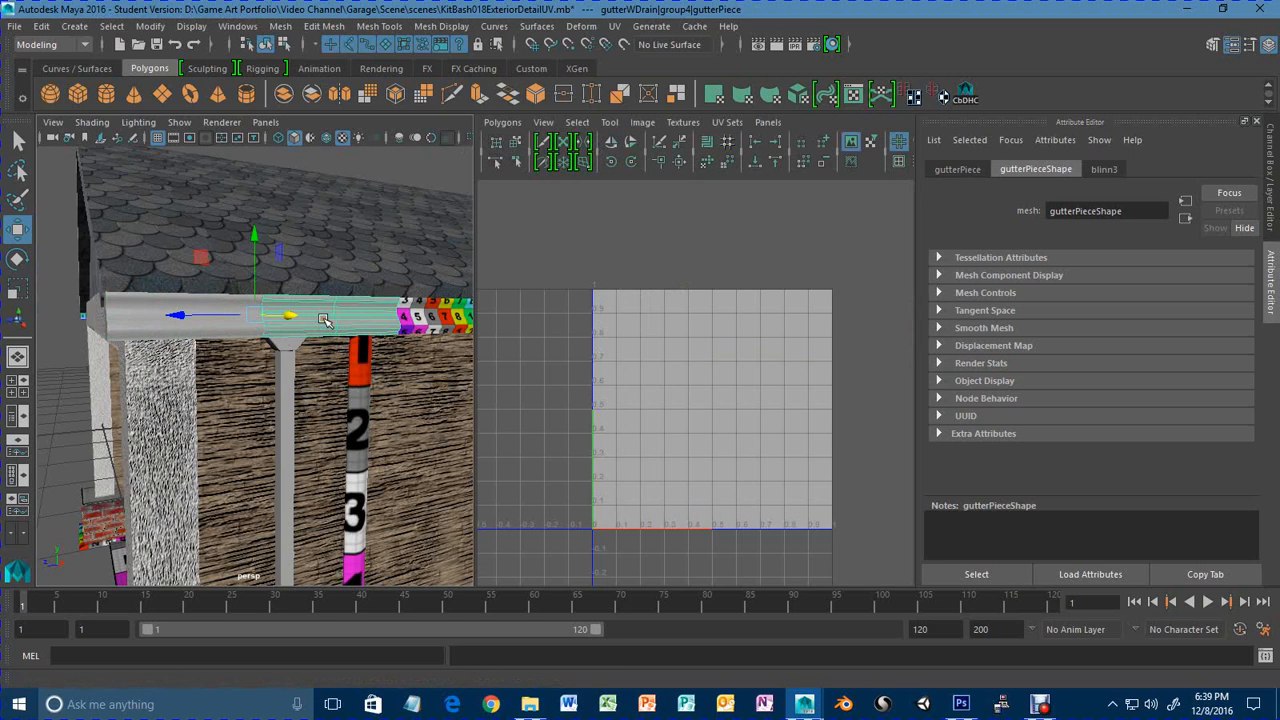
{"action": "left_click", "coordinate": [142, 318]}
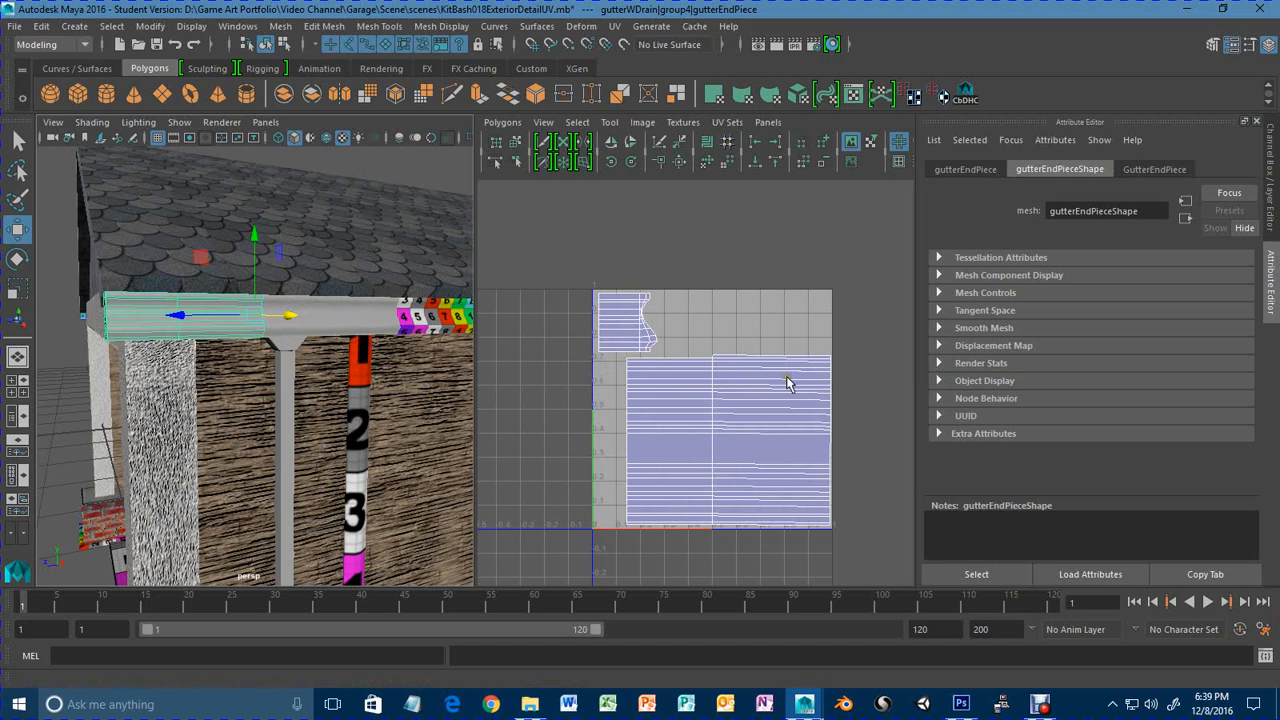
{"action": "left_click", "coordinate": [328, 314]}
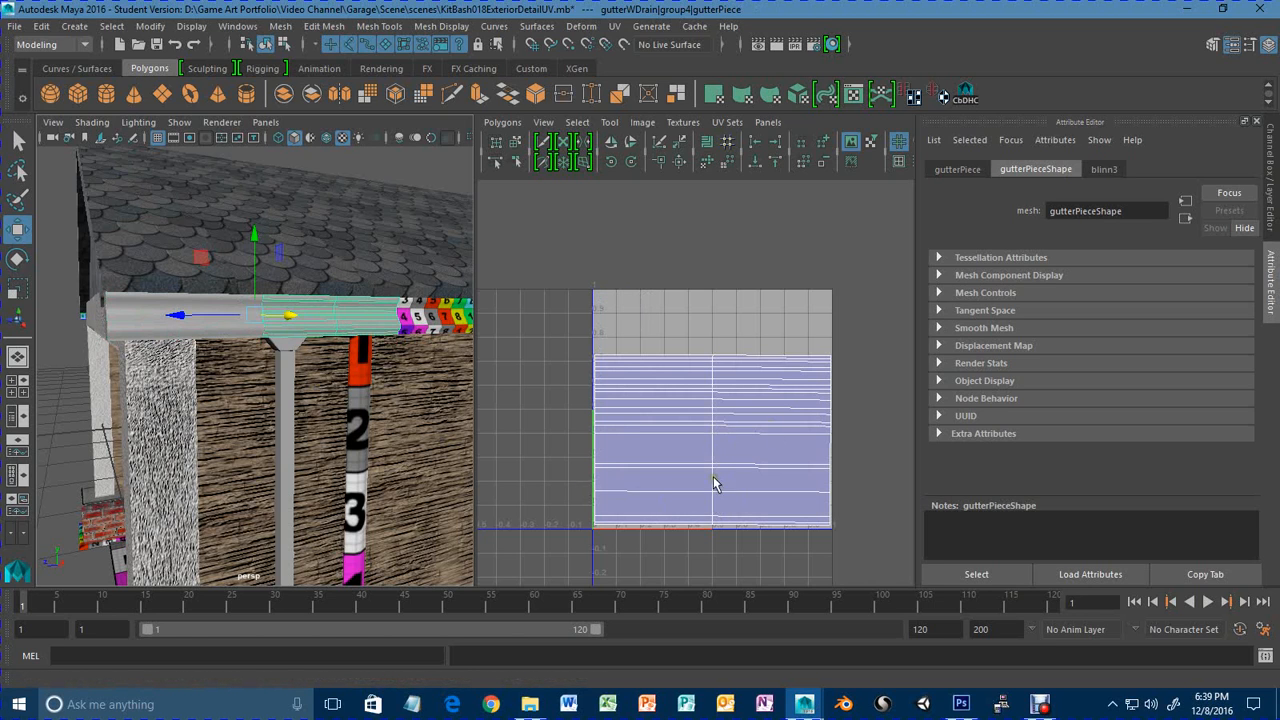
Examine the UV layouts of the test-textured gutter piece, the adjoining gutter piece and the gutter end piece against one another.
{"action": "left_click", "coordinate": [436, 310]}
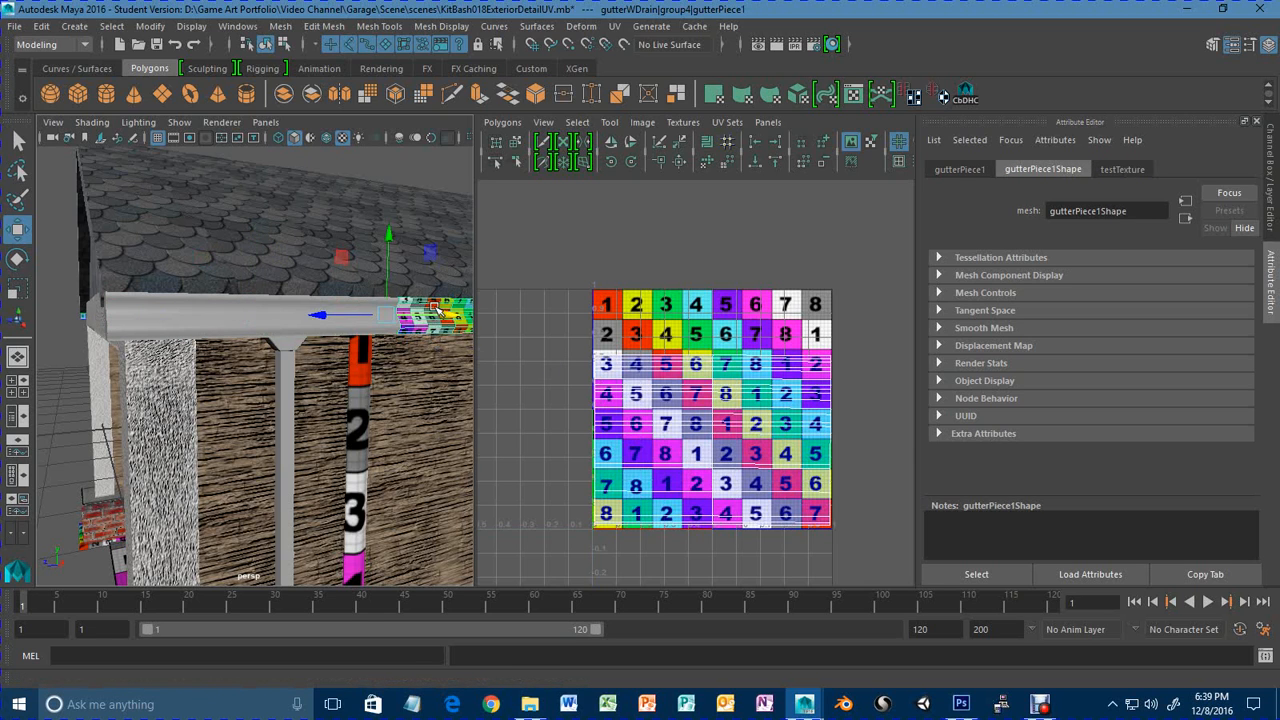
{"action": "left_click", "coordinate": [304, 332]}
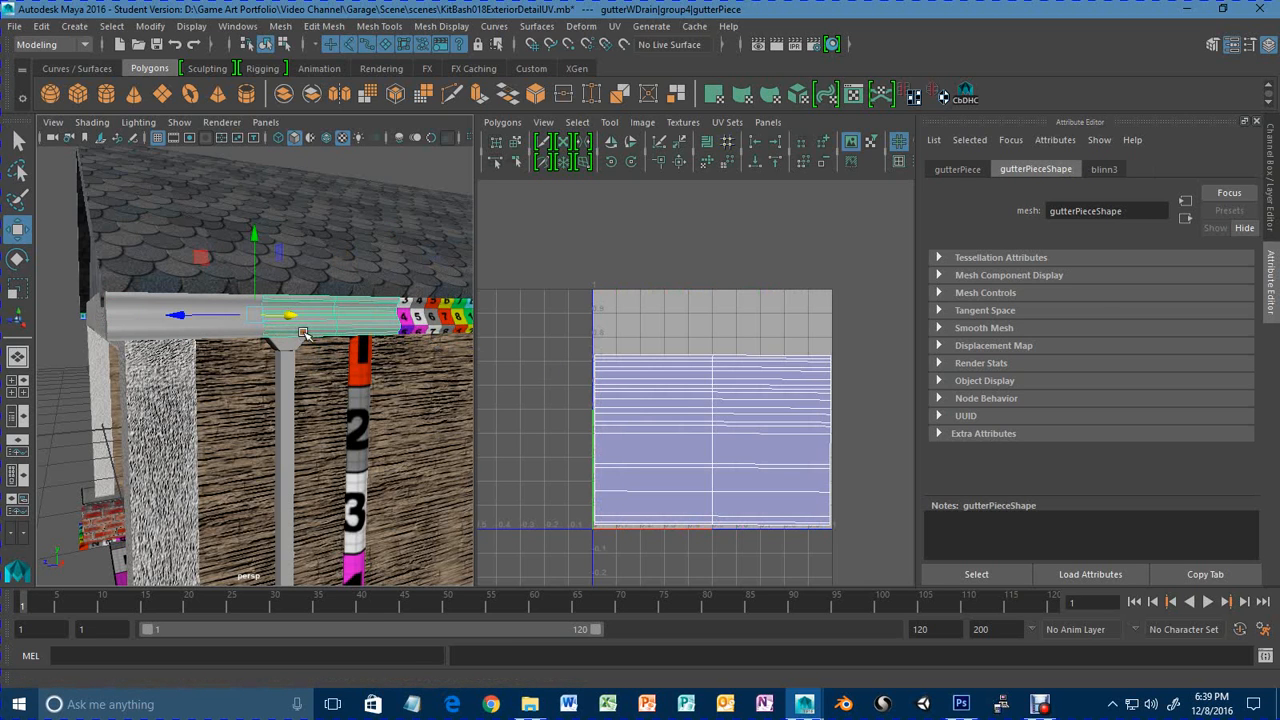
{"action": "left_click", "coordinate": [132, 330]}
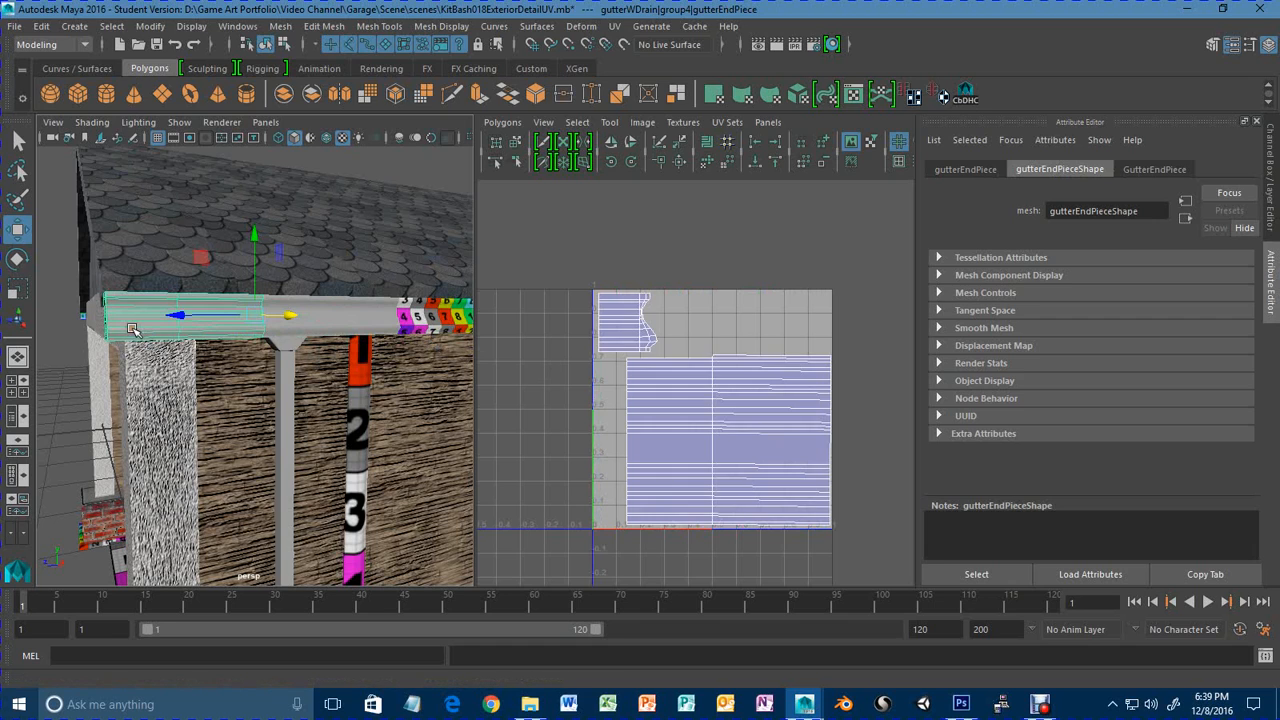
{"action": "left_click", "coordinate": [346, 323]}
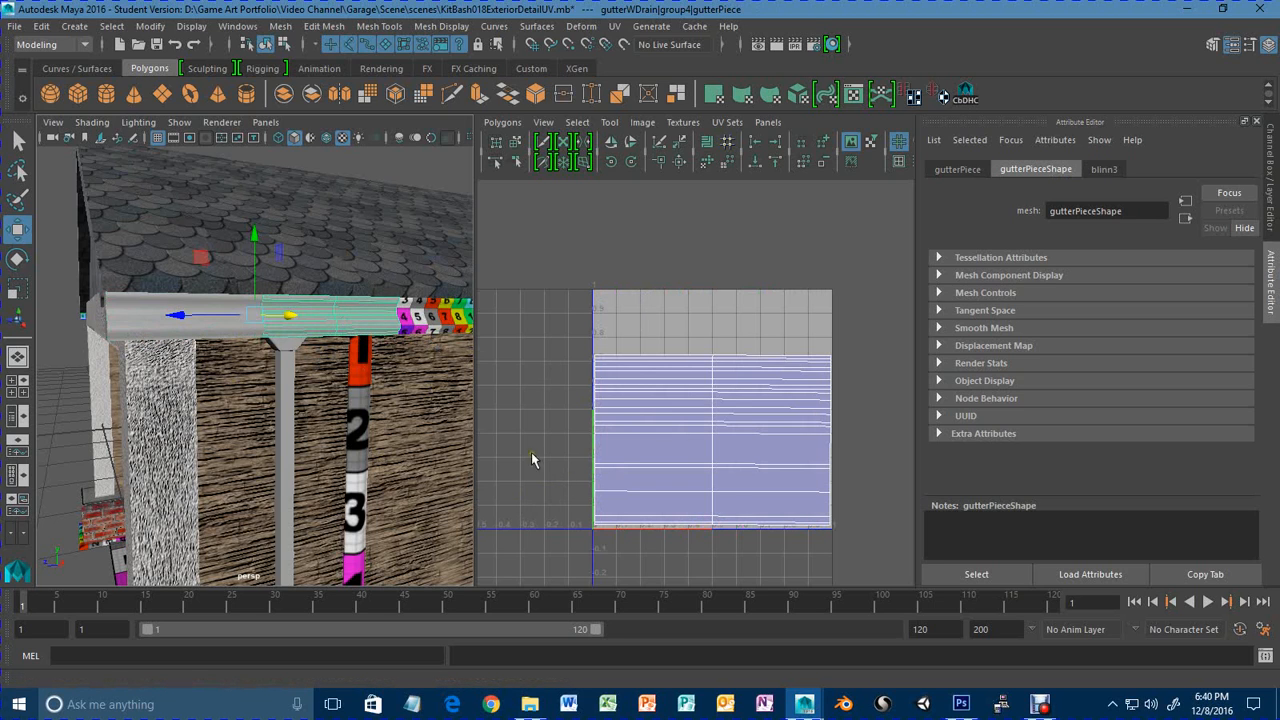
{"action": "left_click", "coordinate": [156, 320]}
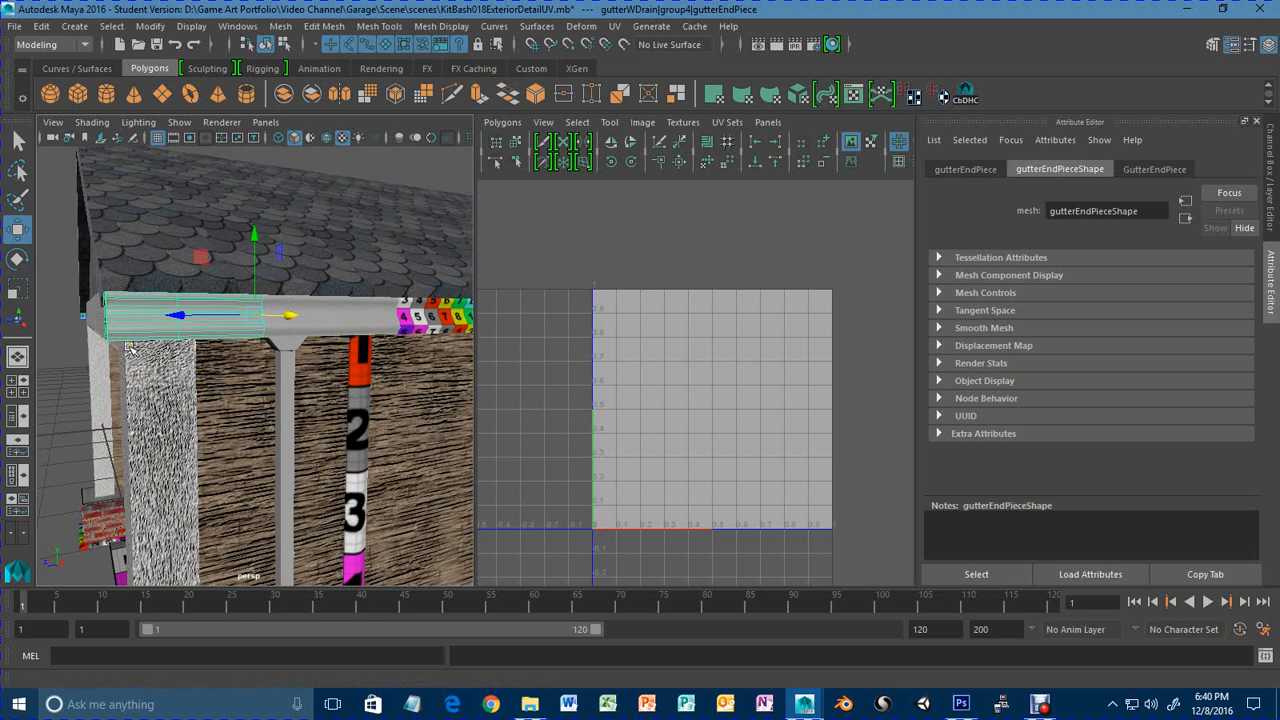
{"action": "left_click", "coordinate": [352, 318]}
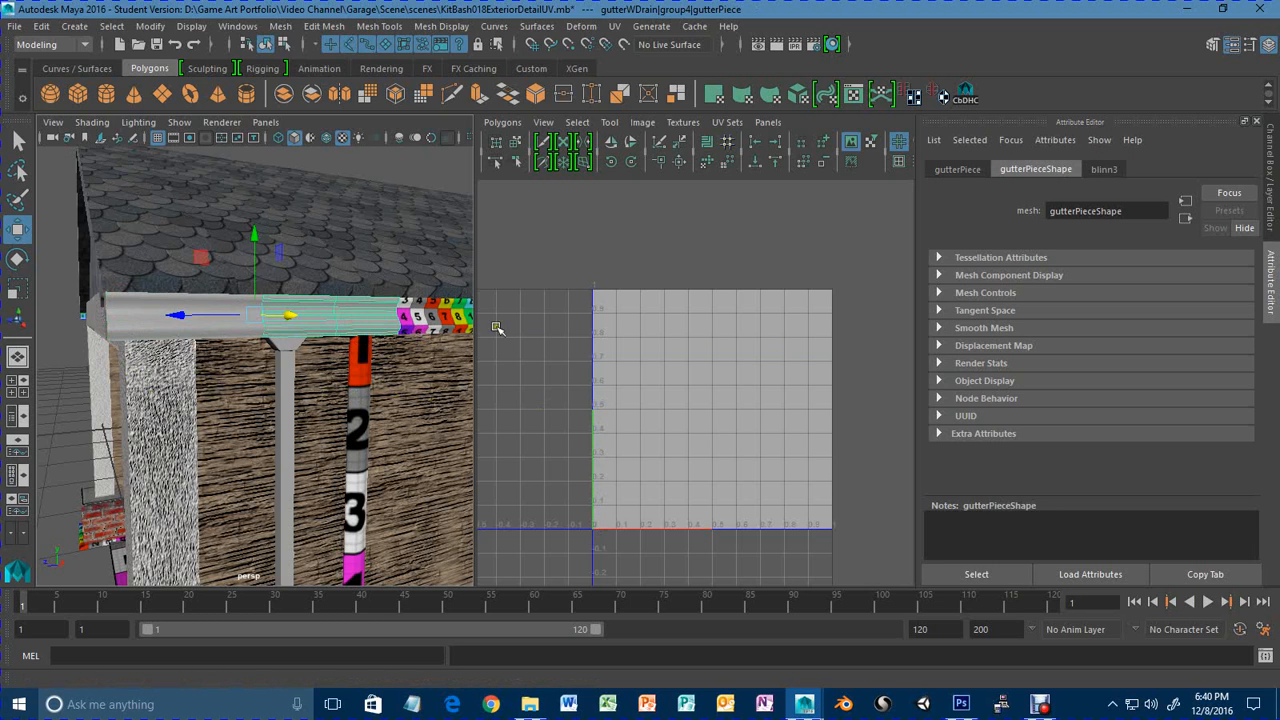
{"action": "left_click", "coordinate": [126, 312]}
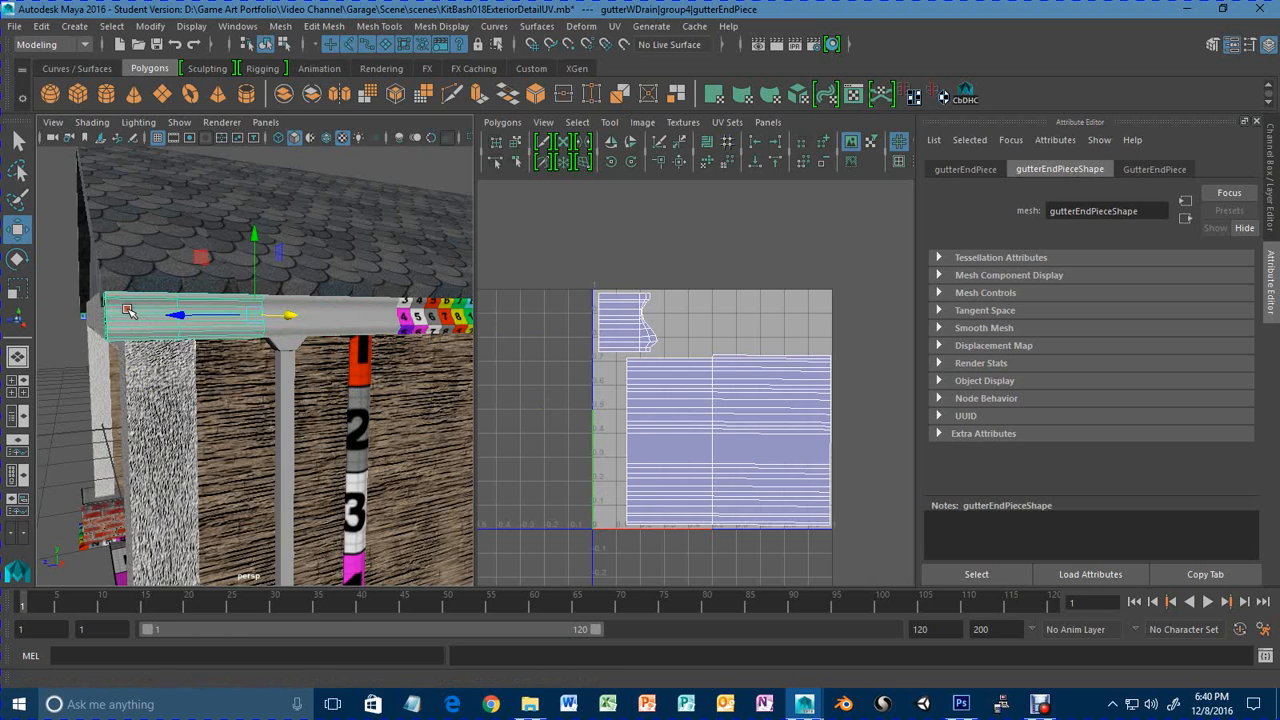
{"action": "left_click", "coordinate": [338, 310]}
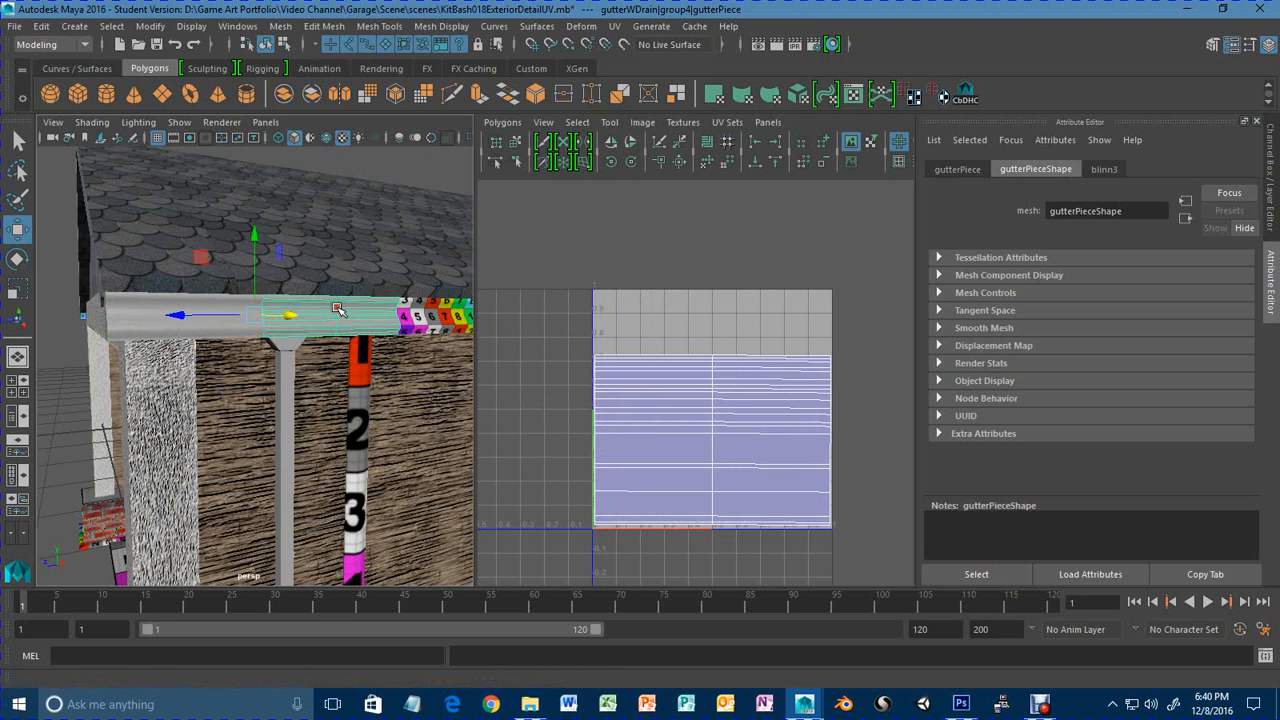
{"action": "left_click", "coordinate": [130, 310]}
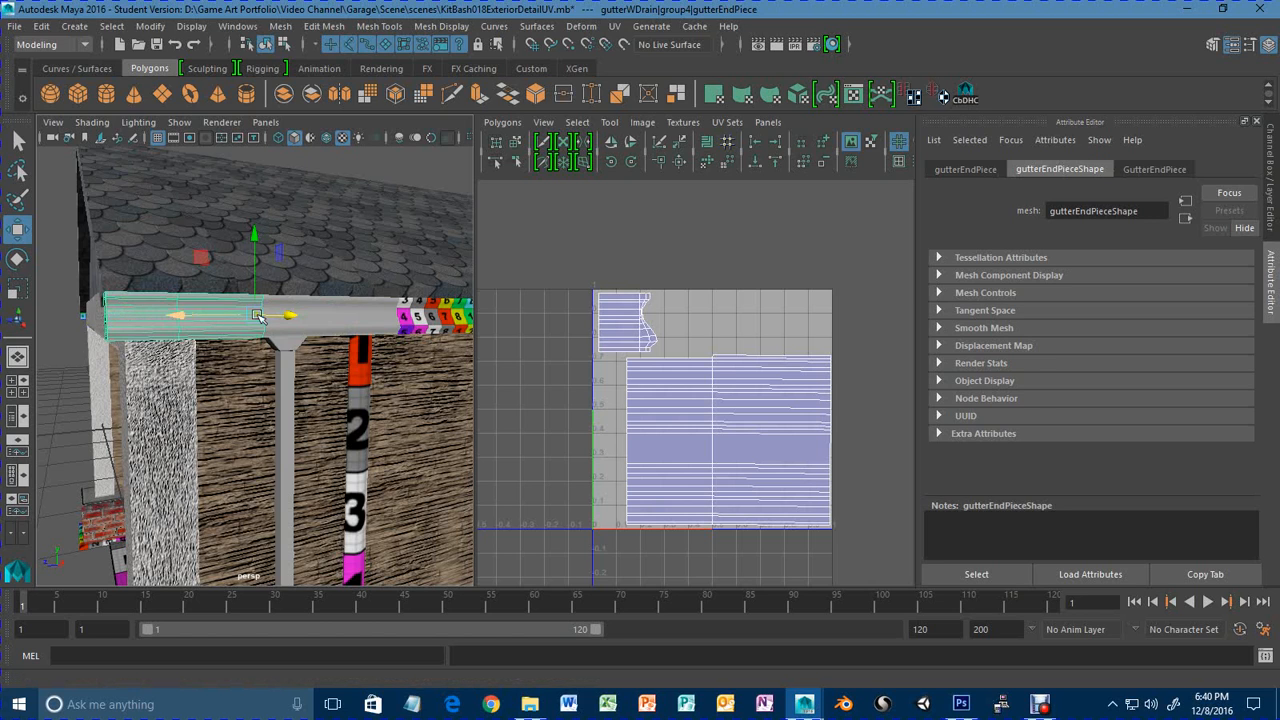
{"action": "left_click", "coordinate": [357, 317]}
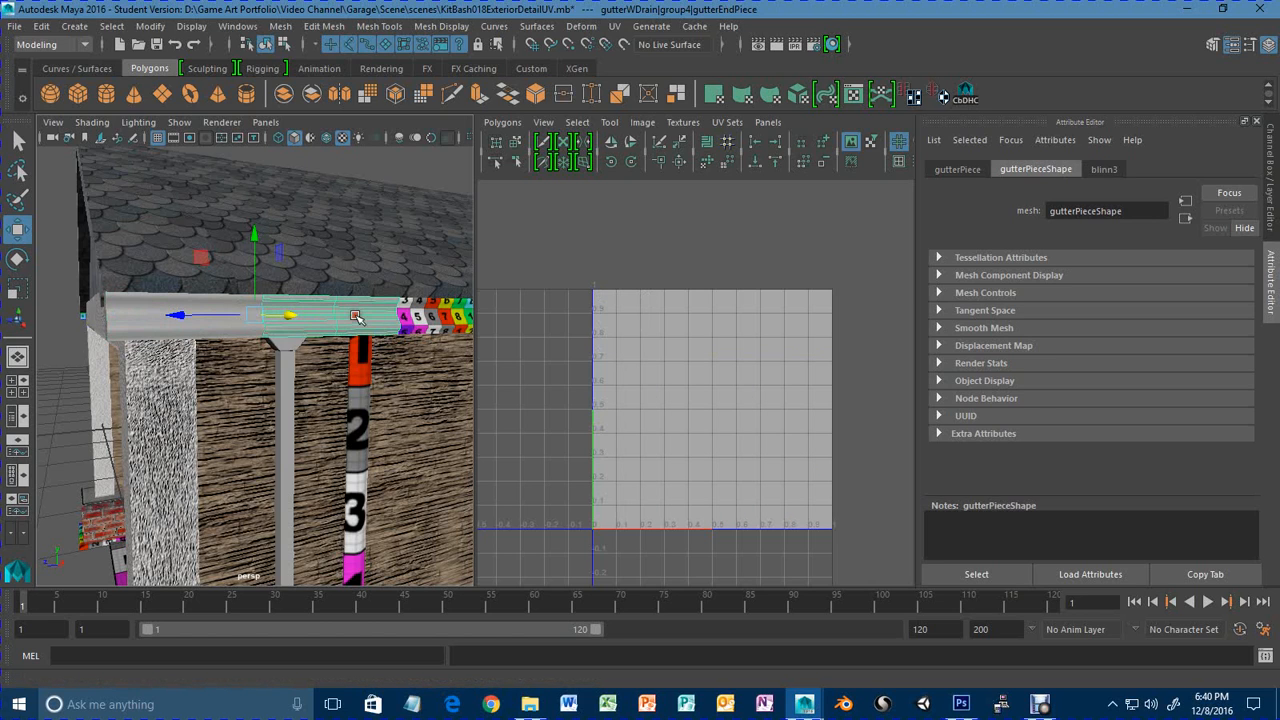
Rename the Blinn material on the gutter piece beside the end piece as GutterPiece.
{"action": "left_click", "coordinate": [1104, 169]}
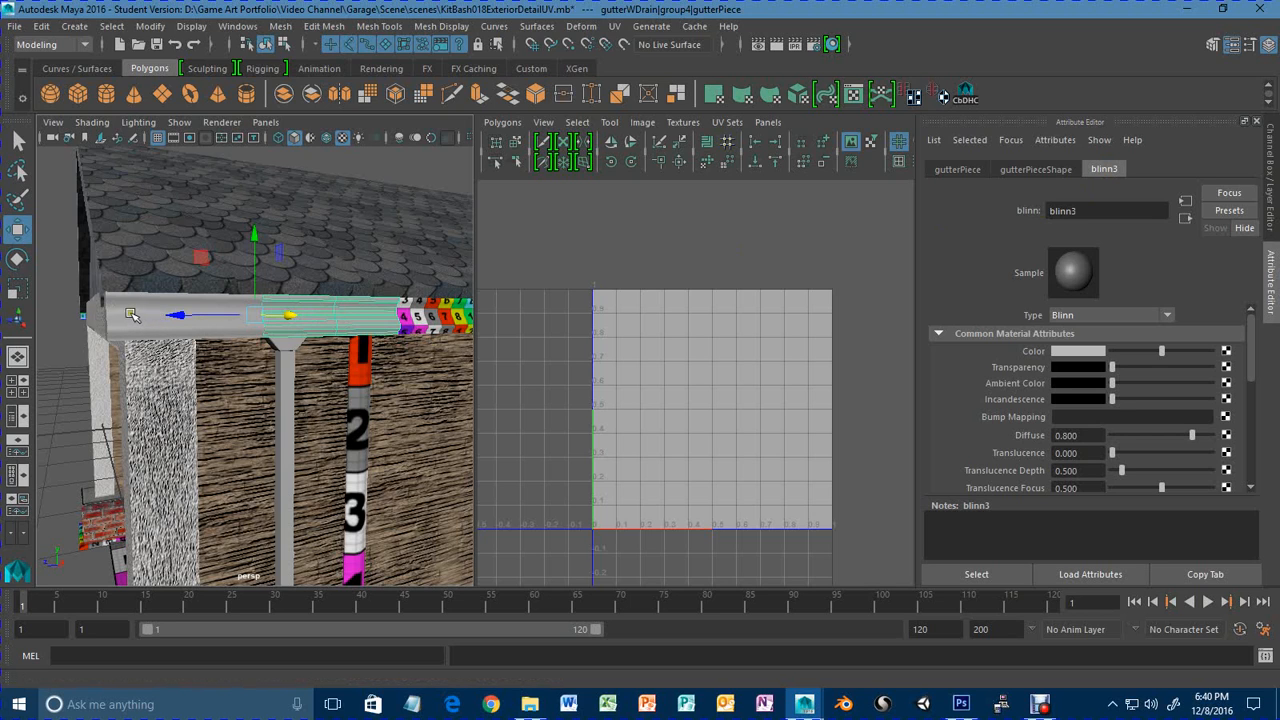
{"action": "left_click", "coordinate": [347, 315]}
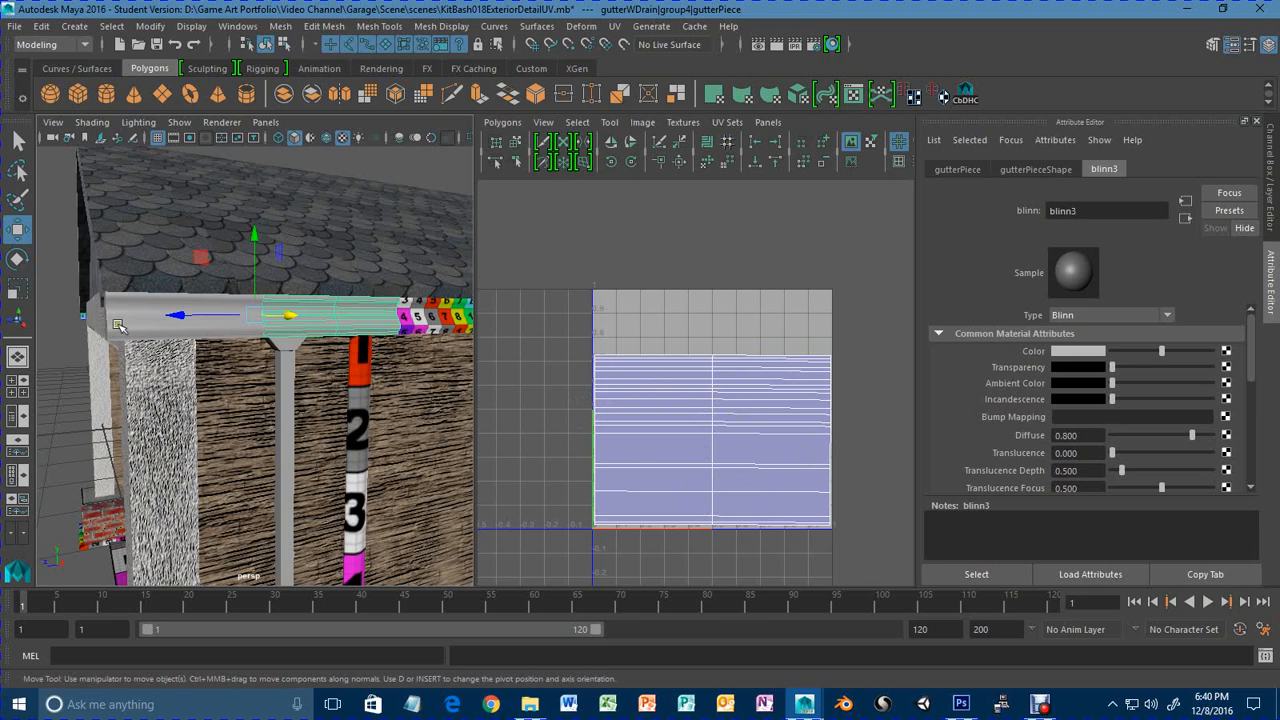
{"action": "left_click", "coordinate": [152, 323]}
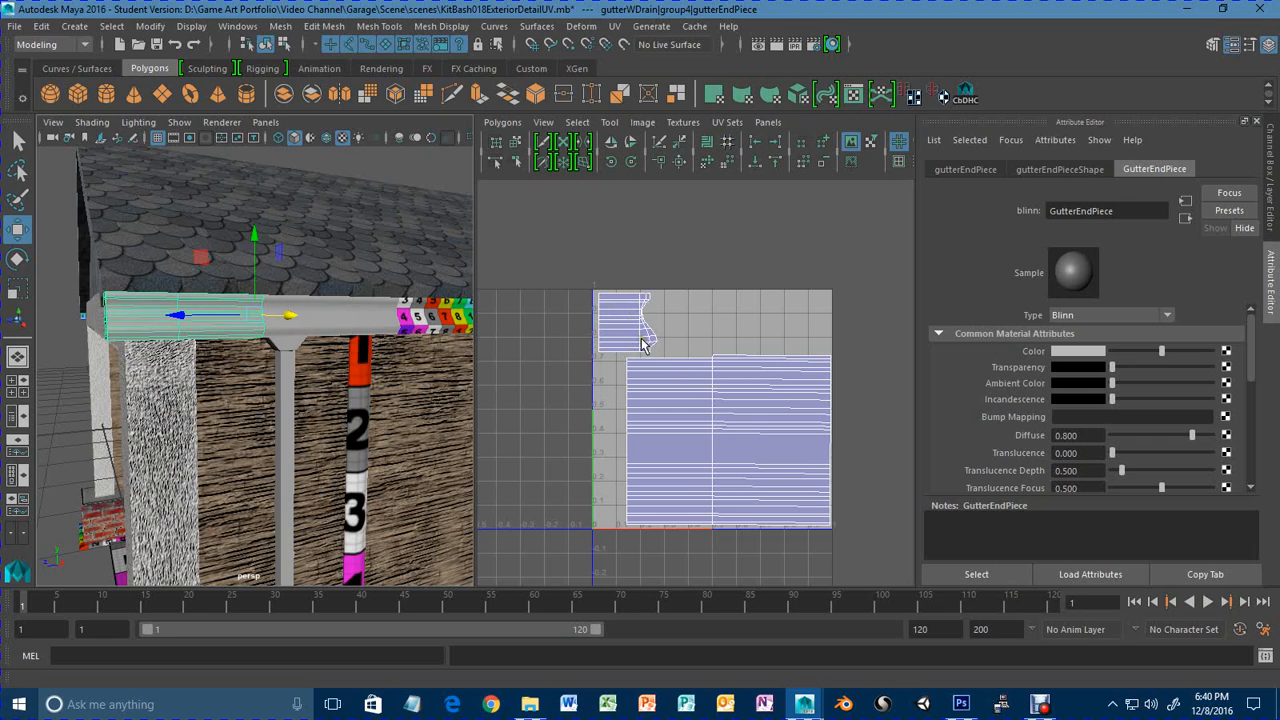
{"action": "left_click", "coordinate": [352, 318]}
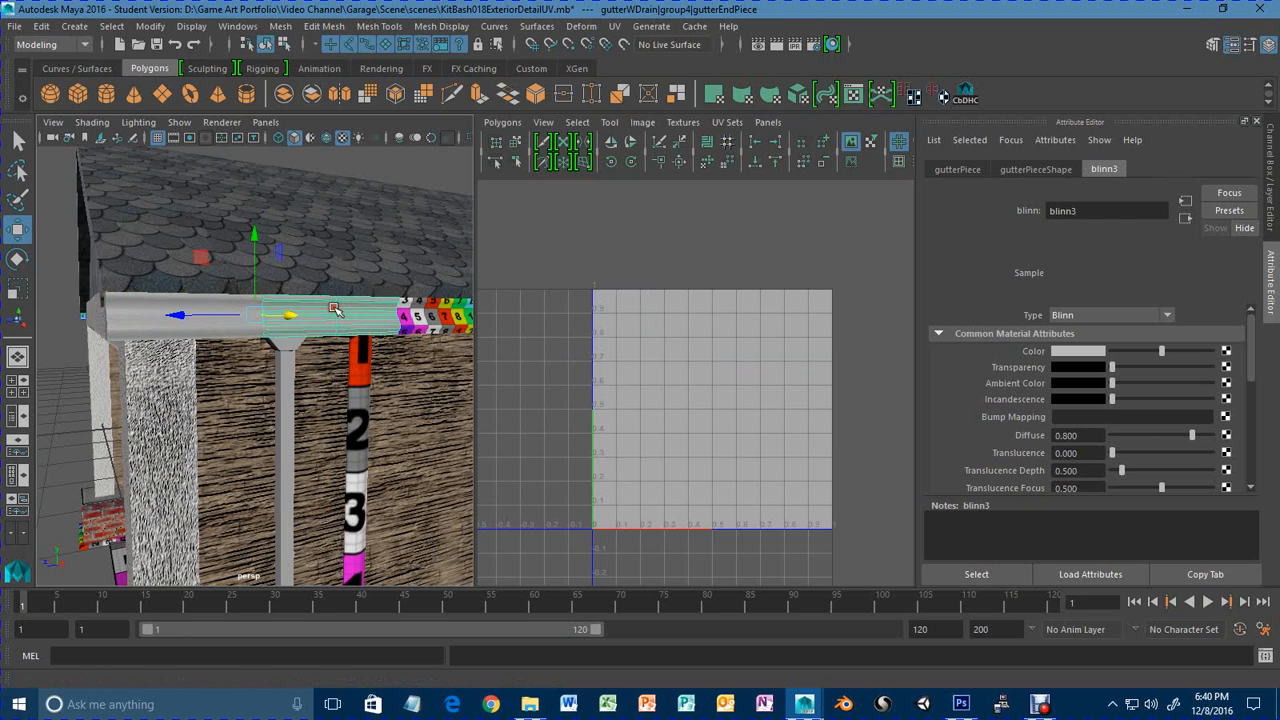
{"action": "double_click", "coordinate": [1083, 212]}
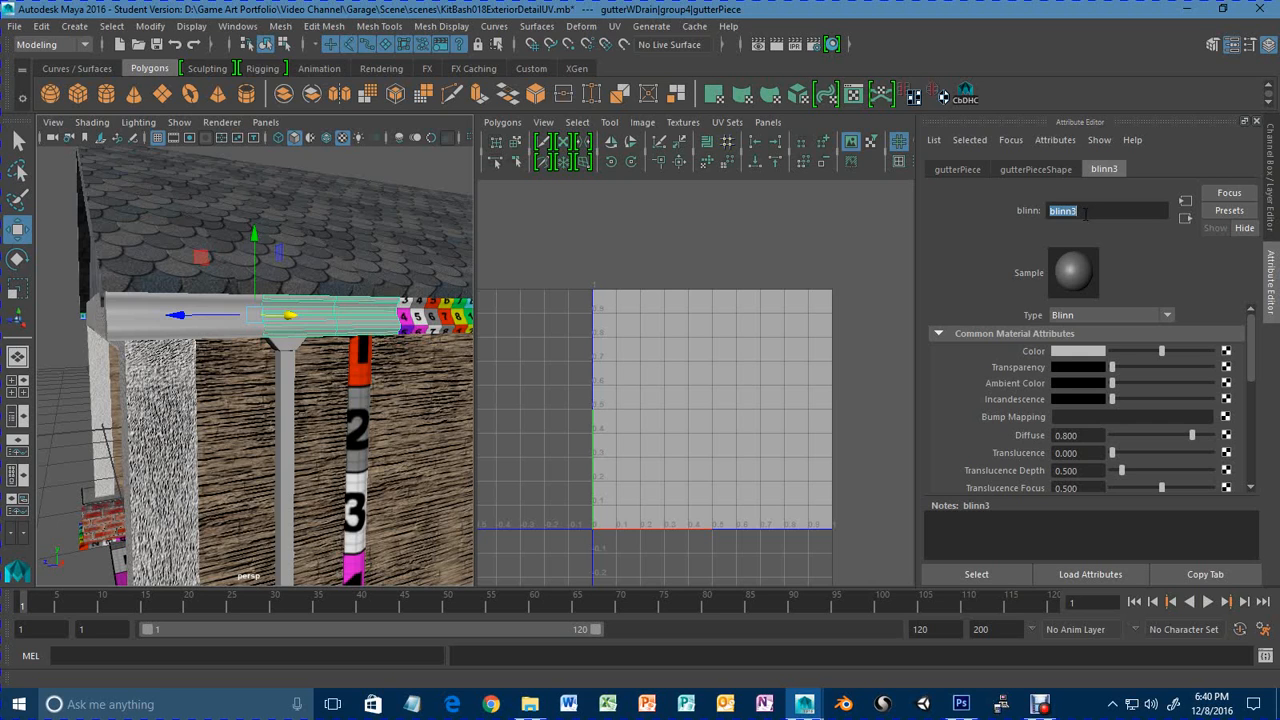
{"action": "type", "text": "GutterPiece"}
{"action": "key", "text": "Return"}
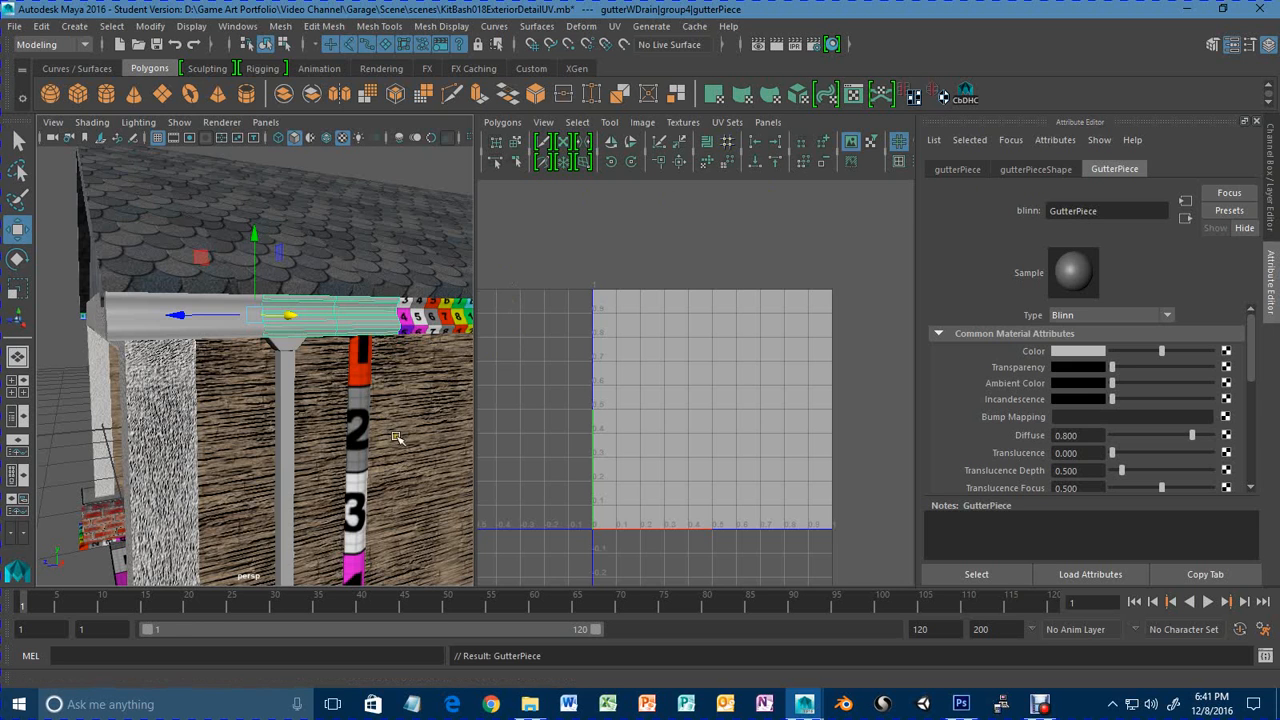
Inspect the vertical wall trim nearest the drain pipe and the adjoining wall panel, including their UVs and textures.
{"action": "right_click_drag", "start_coordinate": [391, 425], "coordinate": [352, 423], "text": "alt"}
{"action": "middle_click_drag", "start_coordinate": [352, 423], "coordinate": [335, 400], "text": "alt"}
{"action": "left_click", "coordinate": [285, 385]}
{"action": "left_click", "coordinate": [286, 390]}
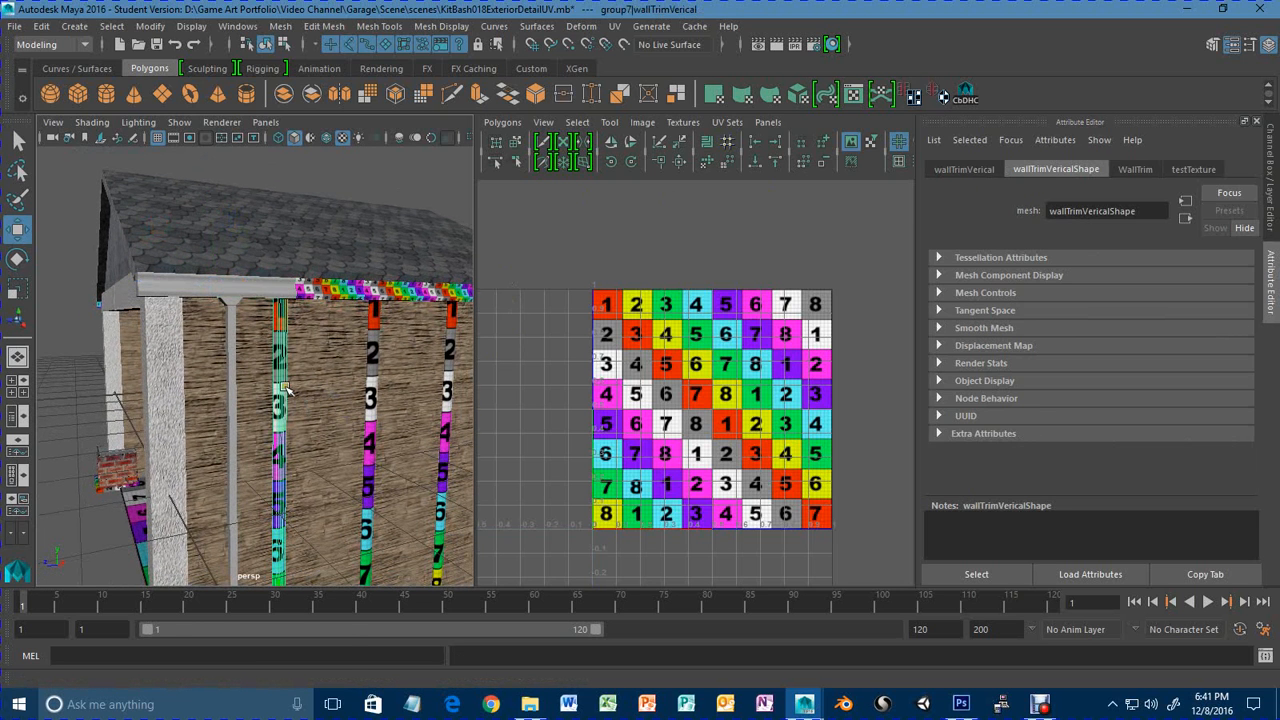
{"action": "right_click", "coordinate": [285, 385]}
{"action": "right_click_drag", "start_coordinate": [280, 378], "coordinate": [280, 302]}
{"action": "left_click", "coordinate": [328, 360]}
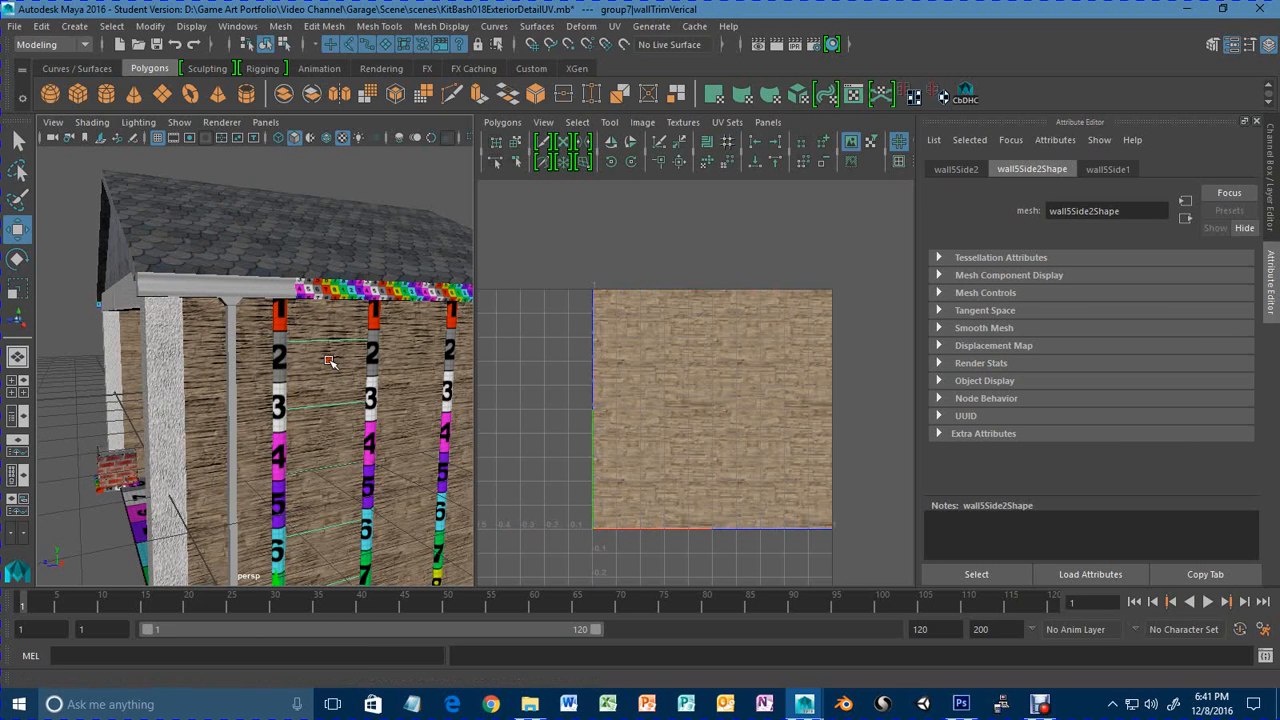
Assign a new Lambert material to the vertical wall trim nearest the drainpipe and name it WallTrimVertical.
{"action": "left_click", "coordinate": [1127, 171]}
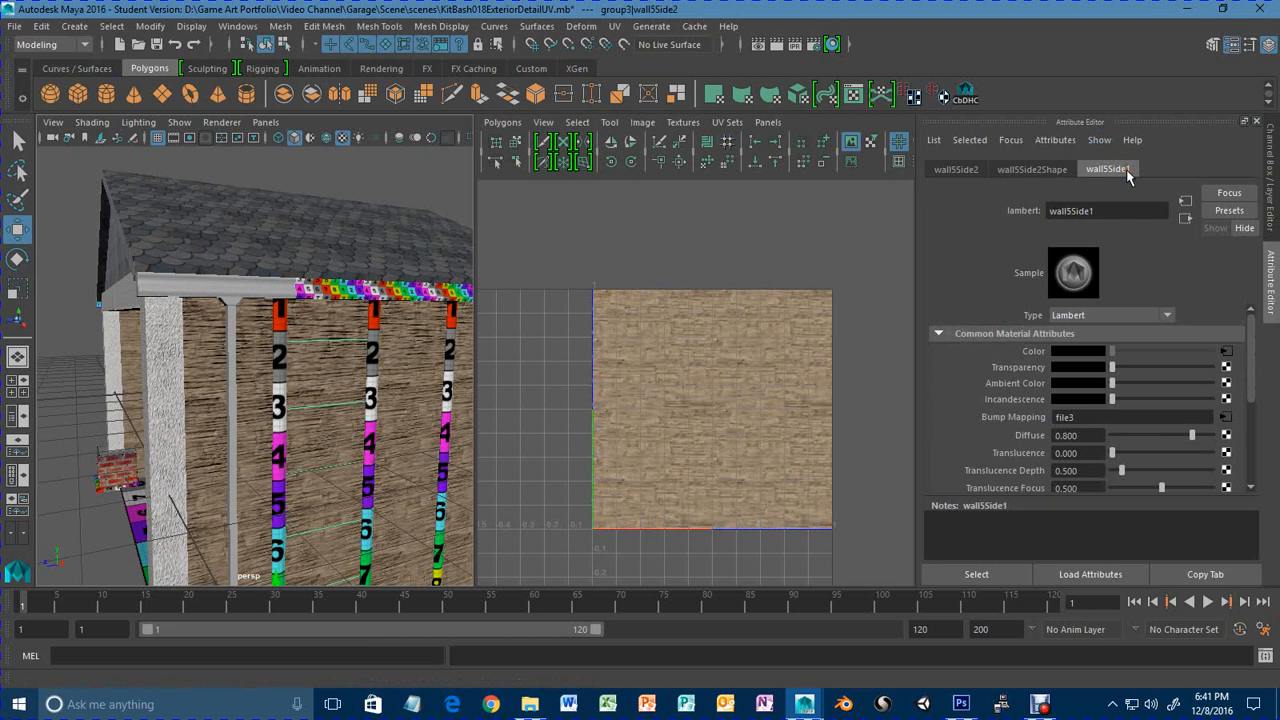
{"action": "left_click", "coordinate": [289, 387]}
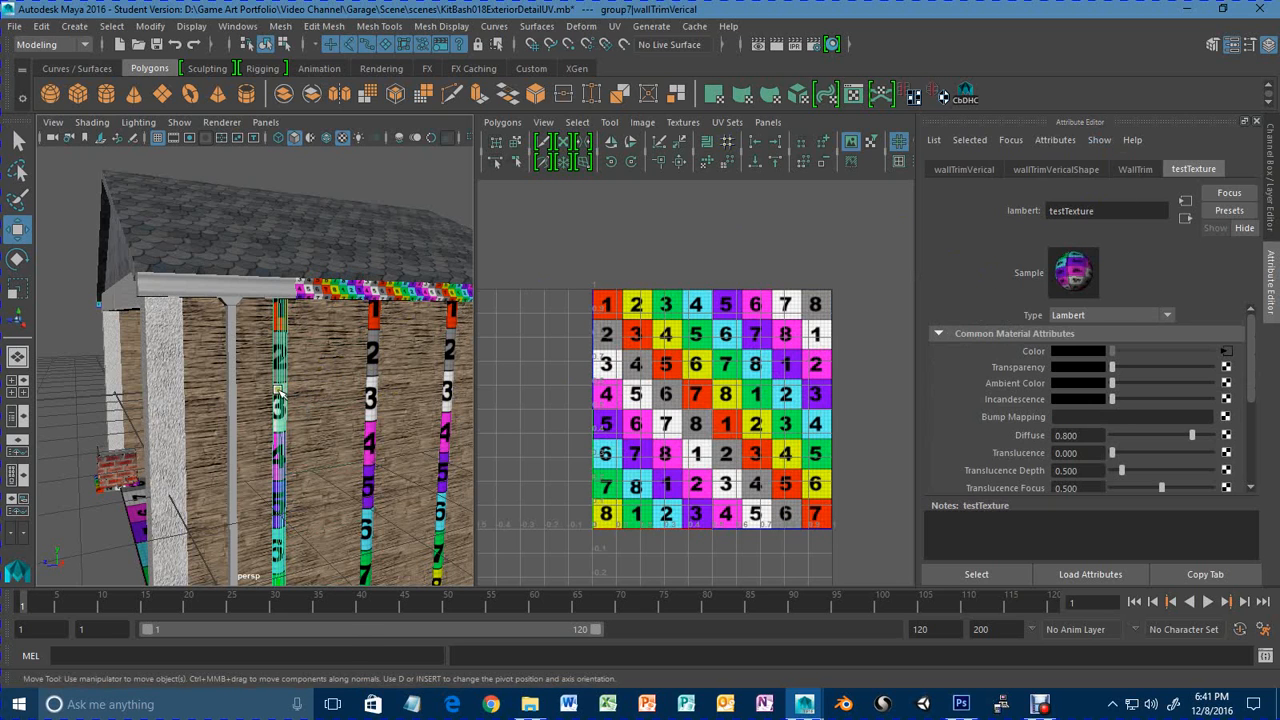
{"action": "right_click_drag", "start_coordinate": [277, 259], "coordinate": [318, 652]}
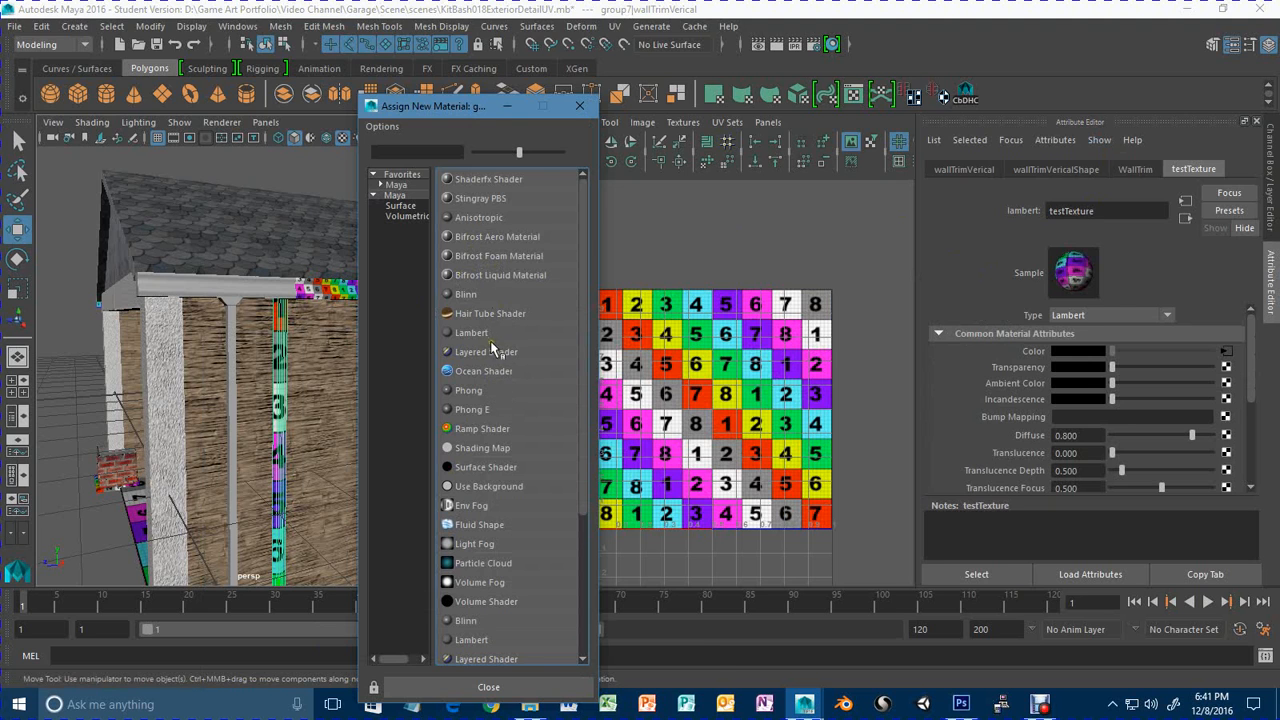
{"action": "left_click", "coordinate": [471, 333]}
{"action": "double_click", "coordinate": [1122, 210]}
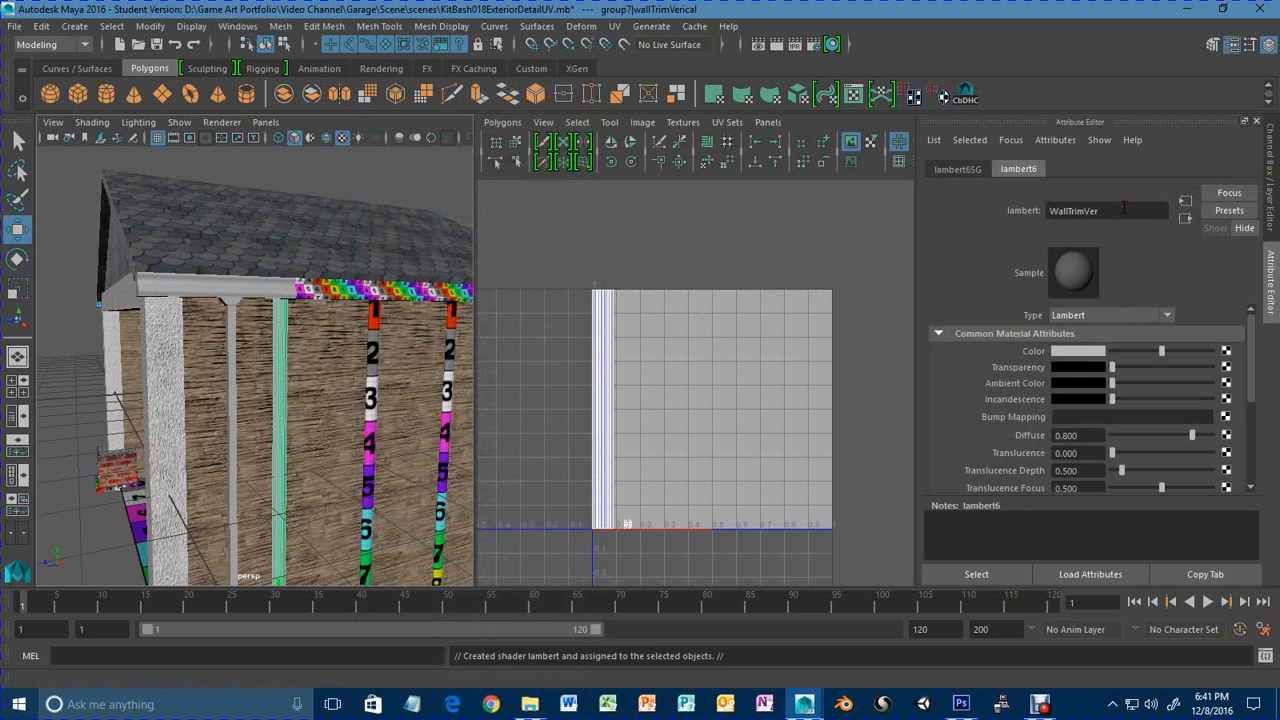
{"action": "type", "text": "WallTrimVertical"}
{"action": "key", "text": "Return"}
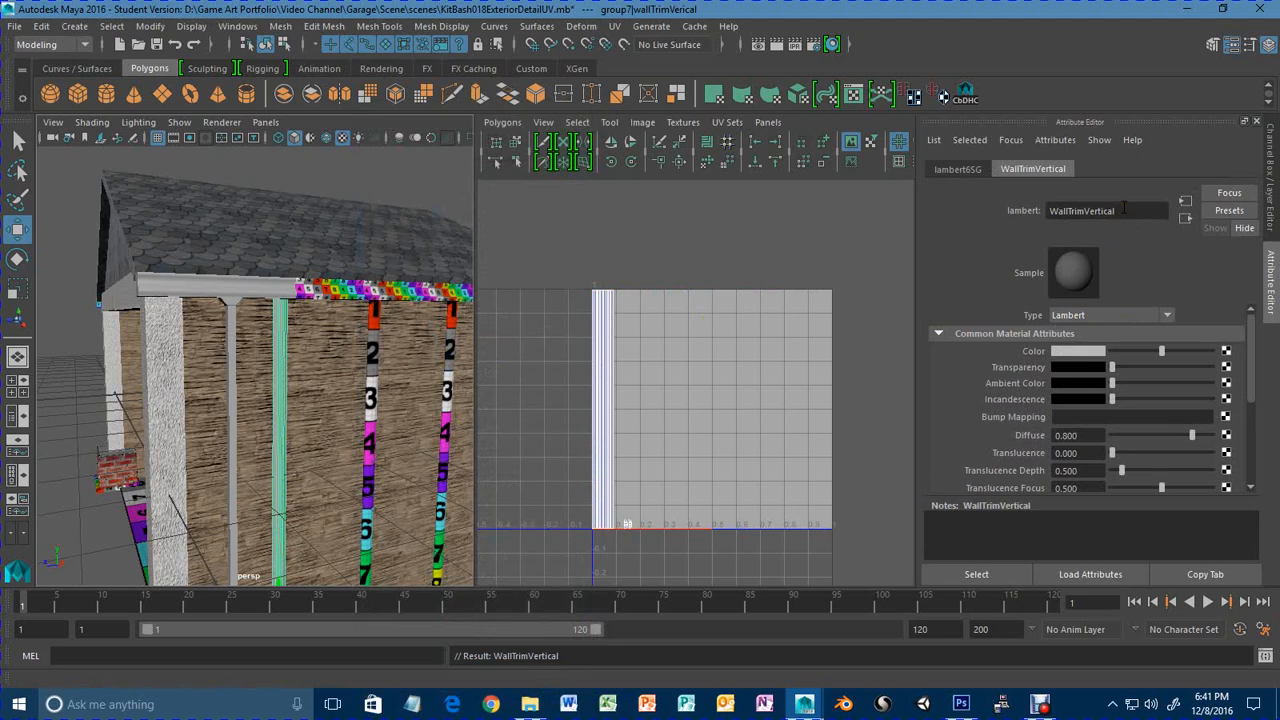
Assign a new Phong E material to the garage ceiling.
{"action": "mouse_move", "coordinate": [323, 337]}
{"action": "left_mouse_down", "text": "alt"}
{"action": "mouse_move", "coordinate": [283, 296]}
{"action": "mouse_move", "coordinate": [250, 323]}
{"action": "mouse_move", "coordinate": [334, 329]}
{"action": "left_mouse_up", "text": "alt"}
{"action": "left_click", "coordinate": [311, 312]}
{"action": "middle_click_drag", "start_coordinate": [311, 312], "coordinate": [279, 274], "text": "alt"}
{"action": "right_click_drag", "start_coordinate": [279, 274], "coordinate": [325, 320], "text": "alt"}
{"action": "left_click_drag", "start_coordinate": [325, 320], "coordinate": [290, 338], "text": "alt"}
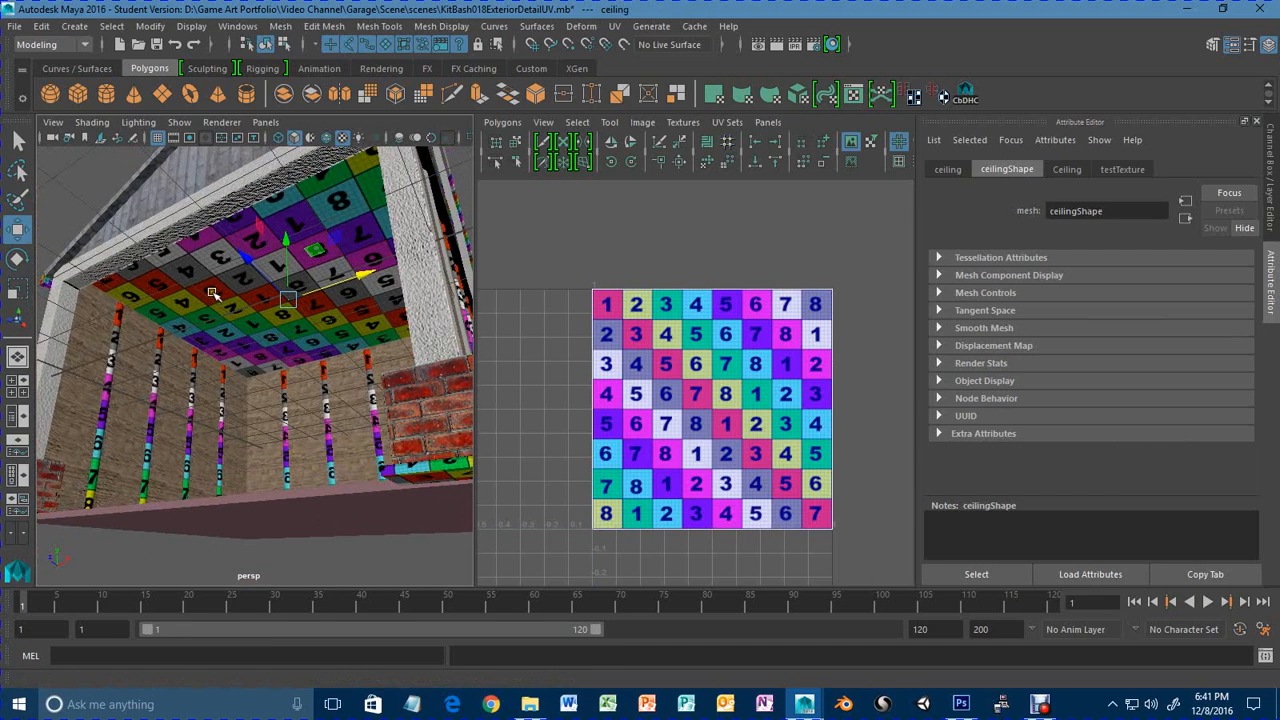
{"action": "right_click", "coordinate": [220, 261]}
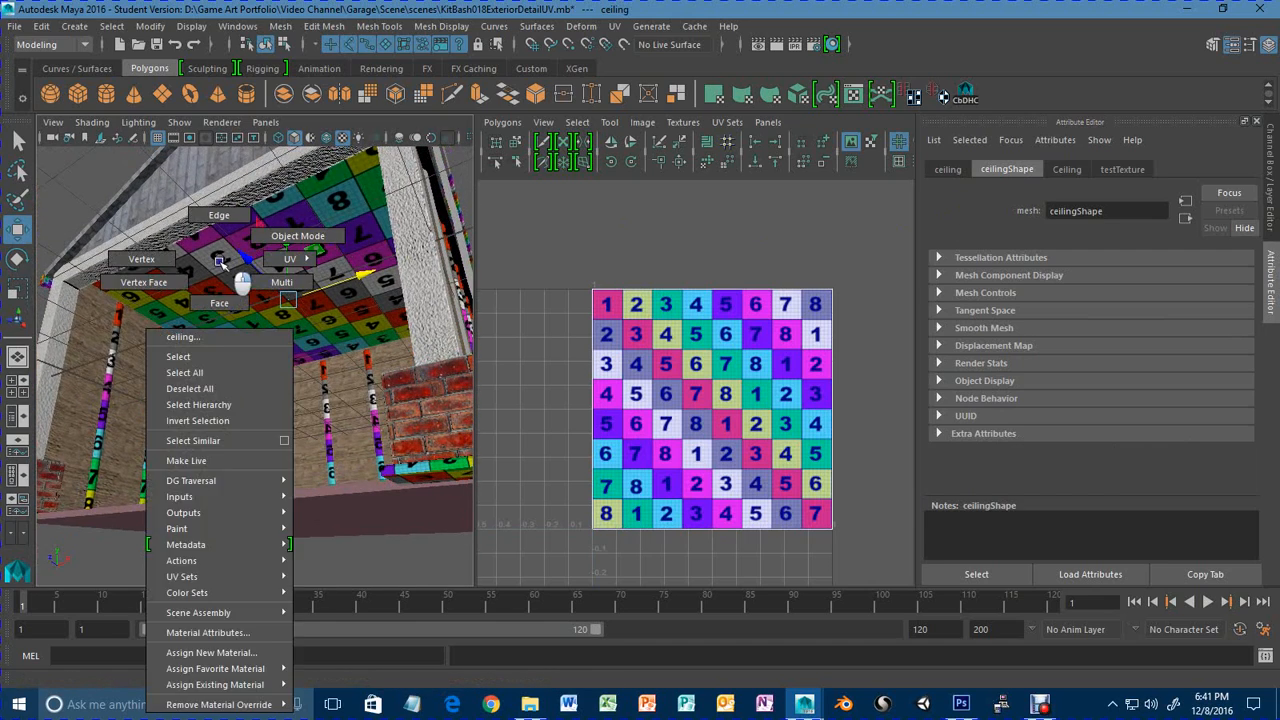
{"action": "left_click", "coordinate": [240, 652]}
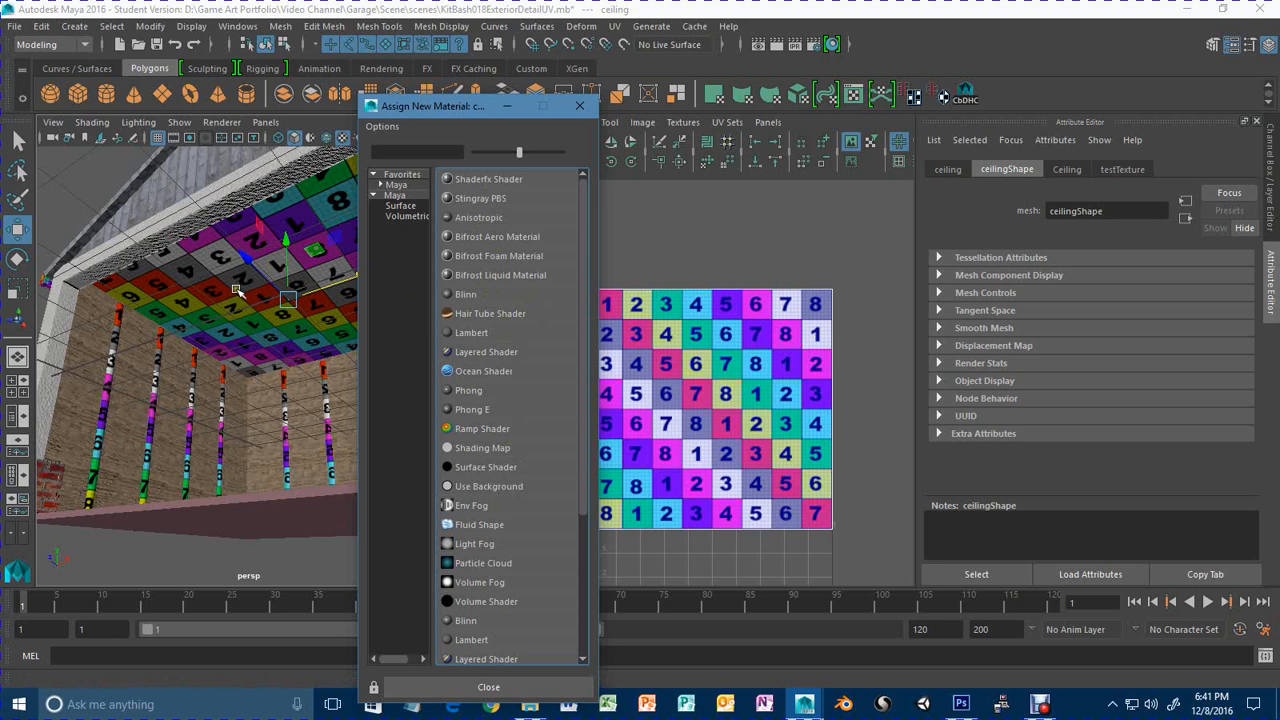
{"action": "scroll", "coordinate": [491, 546], "scroll_direction": "down", "scroll_amount": 2}
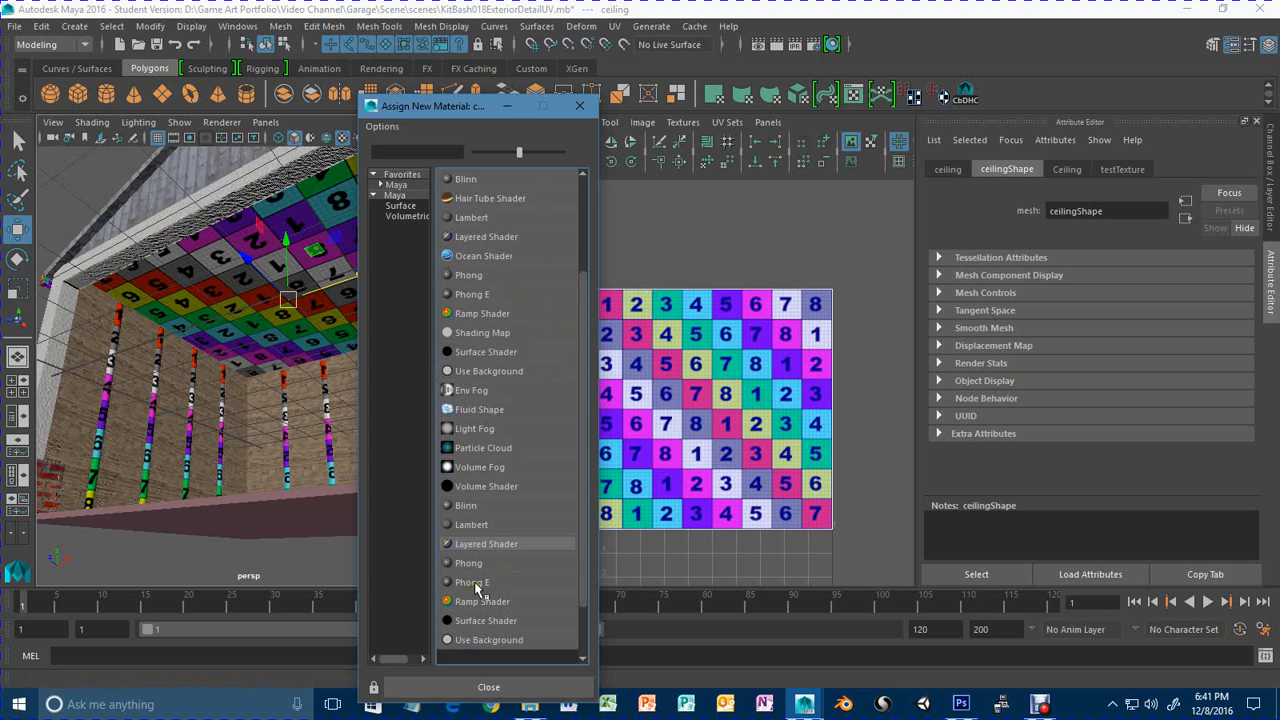
{"action": "left_click", "coordinate": [470, 585]}
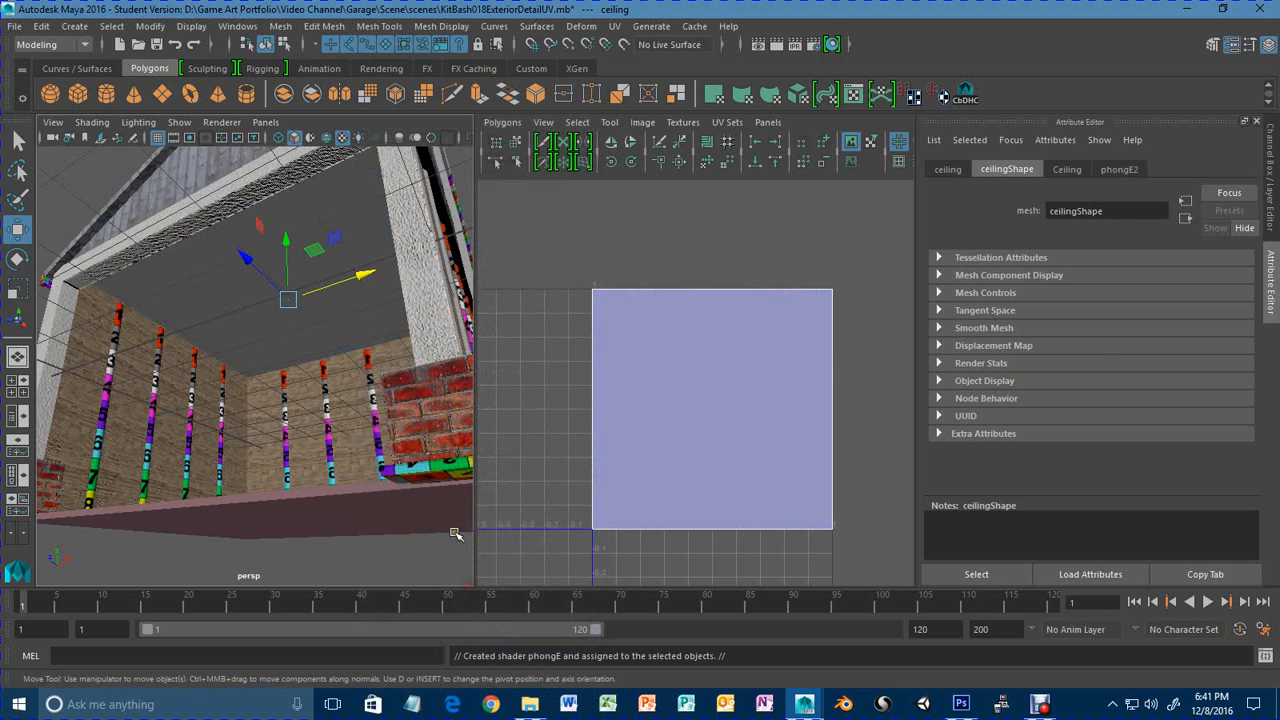
Rename the ceiling's new Phong E material as Ceiling and check the ceiling's layer and transform attributes.
{"action": "double_click", "coordinate": [1108, 211]}
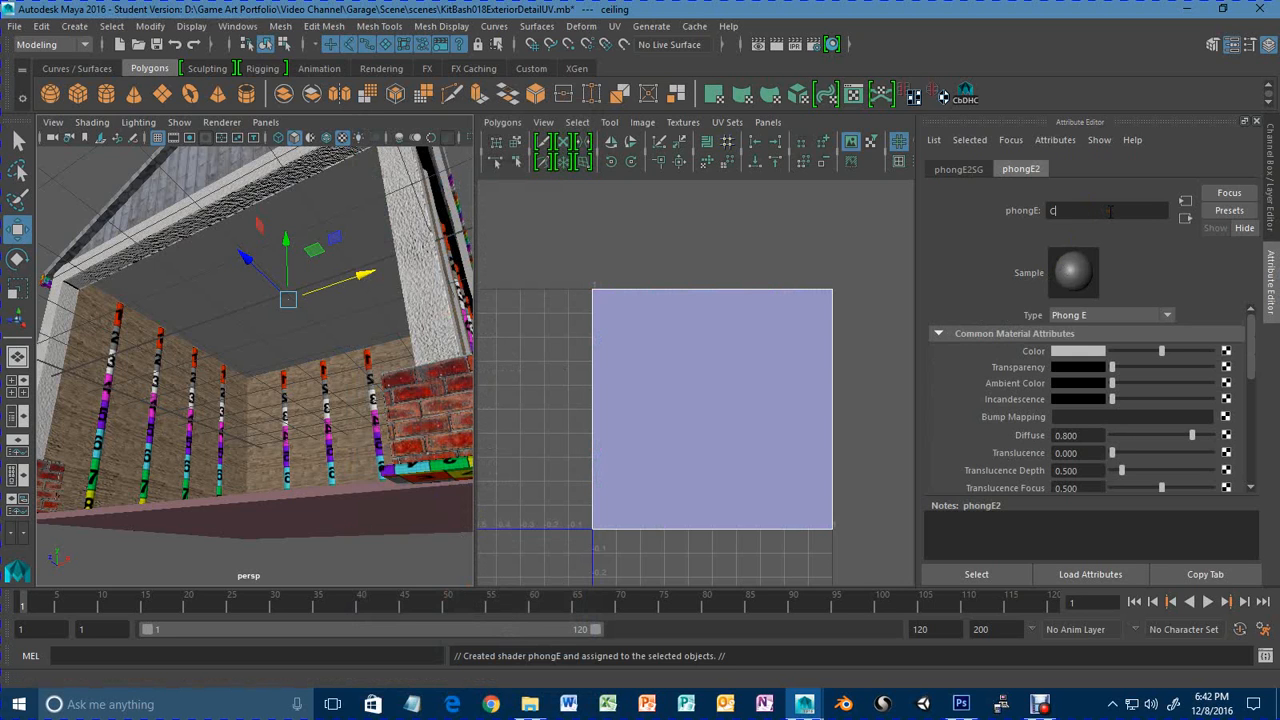
{"action": "type", "text": "Ceiling"}
{"action": "key", "text": "Return"}
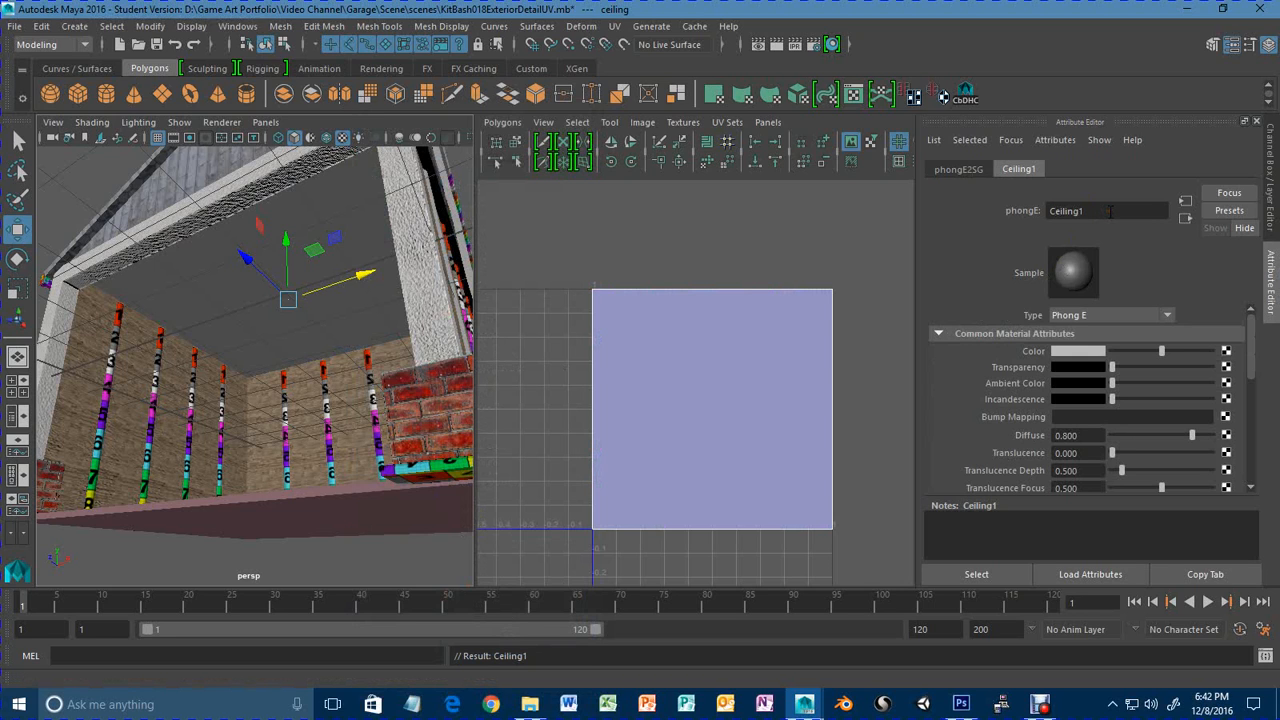
{"action": "left_click", "coordinate": [278, 321]}
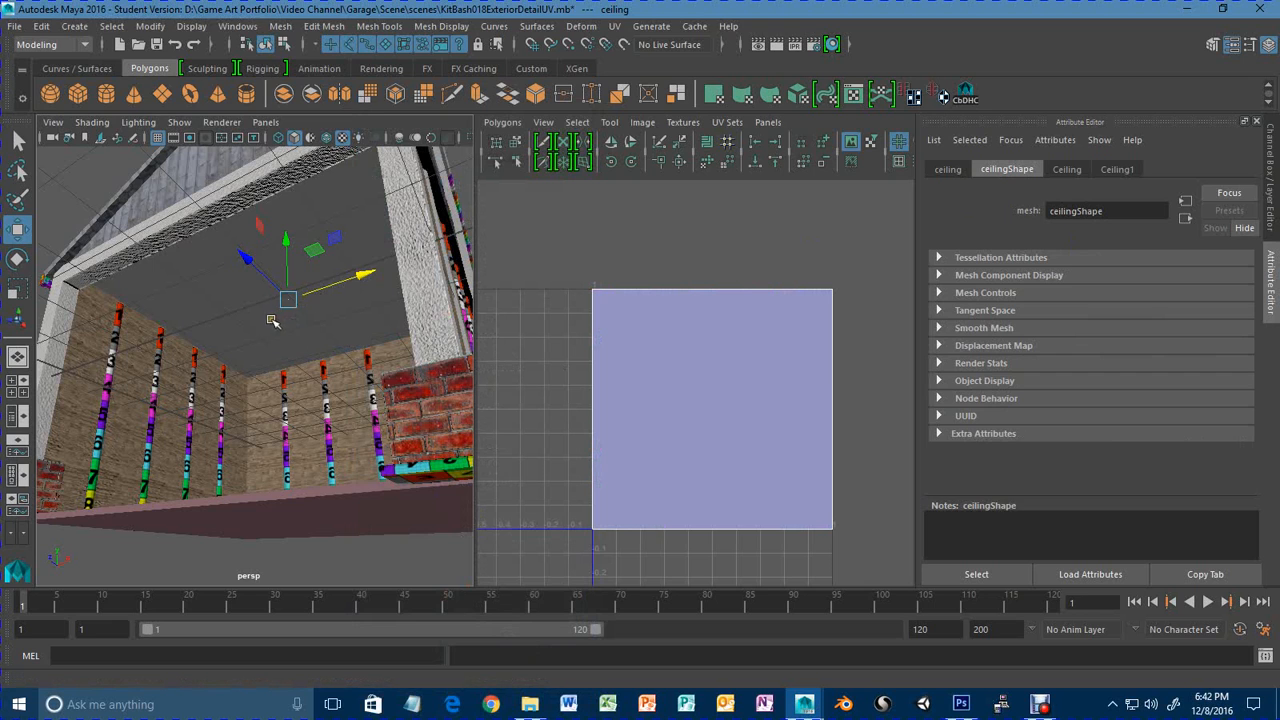
{"action": "left_click", "coordinate": [1066, 170]}
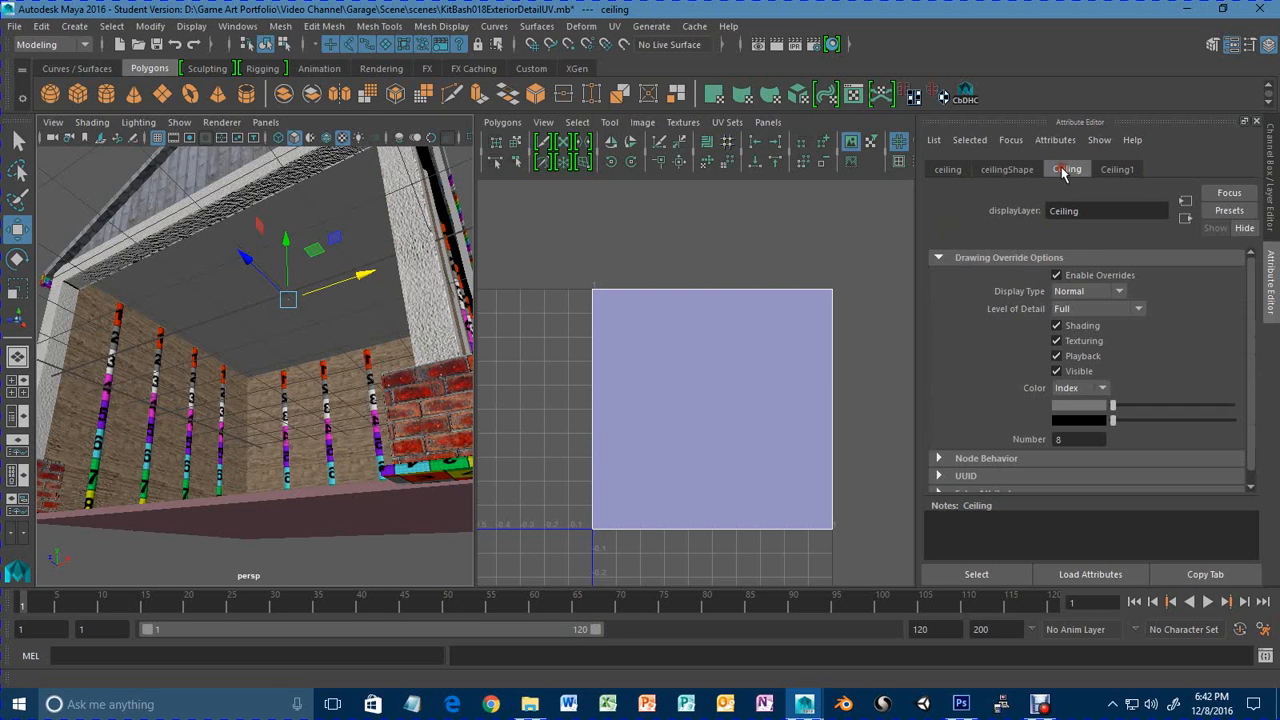
{"action": "left_click", "coordinate": [947, 170]}
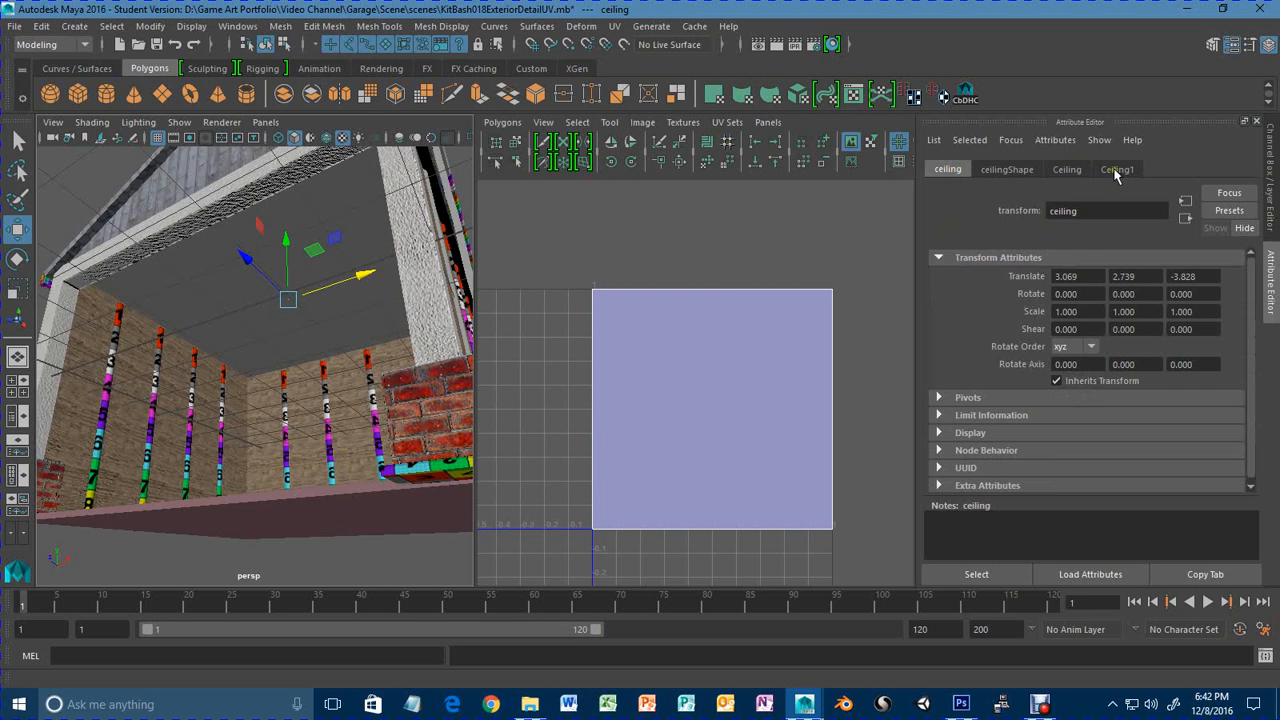
Assign a new Phong E material to the garage floor and name it Floor.
{"action": "left_click_drag", "start_coordinate": [271, 407], "coordinate": [284, 466], "text": "alt"}
{"action": "left_click", "coordinate": [281, 528]}
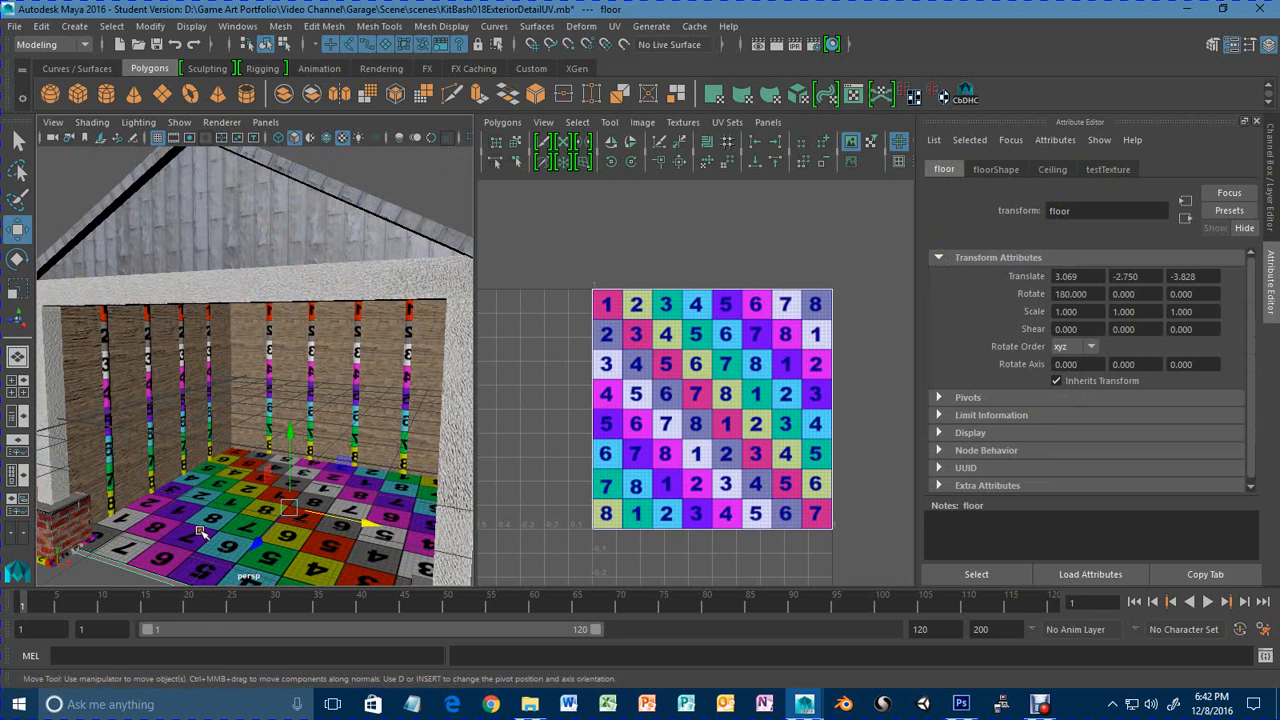
{"action": "right_click_drag", "start_coordinate": [200, 259], "coordinate": [231, 655]}
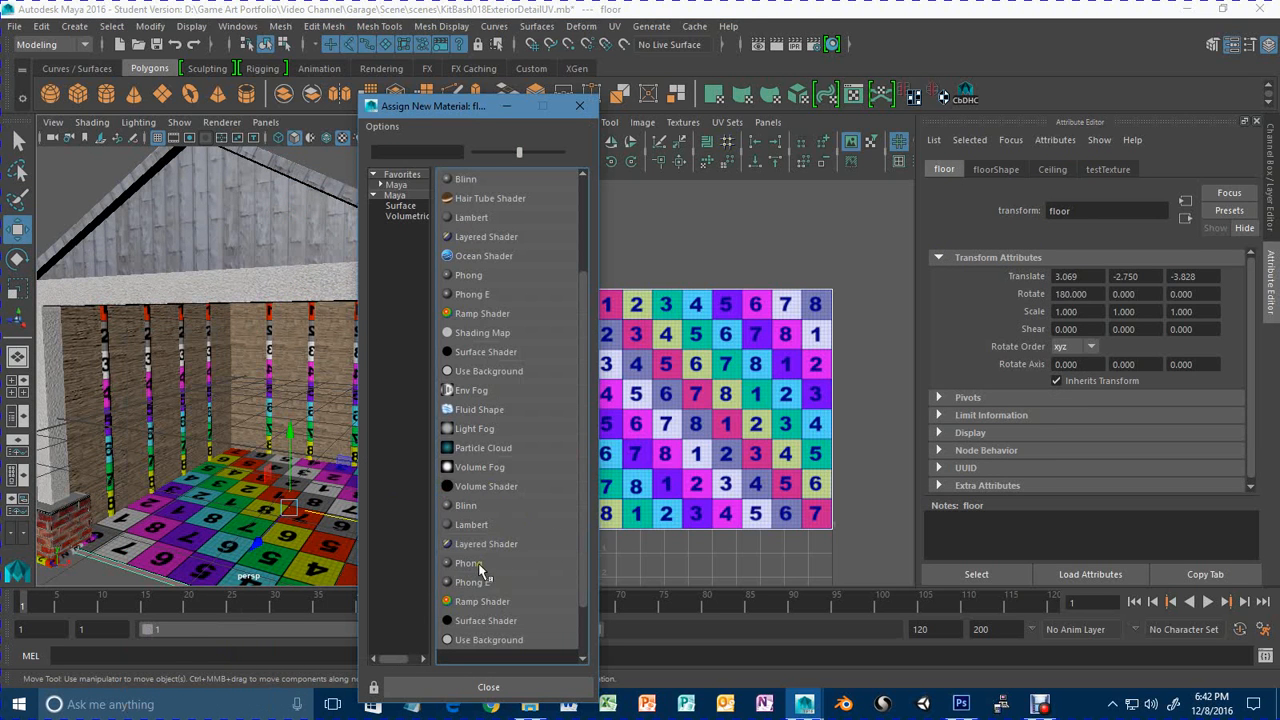
{"action": "left_click", "coordinate": [478, 582]}
{"action": "left_click", "coordinate": [1112, 212]}
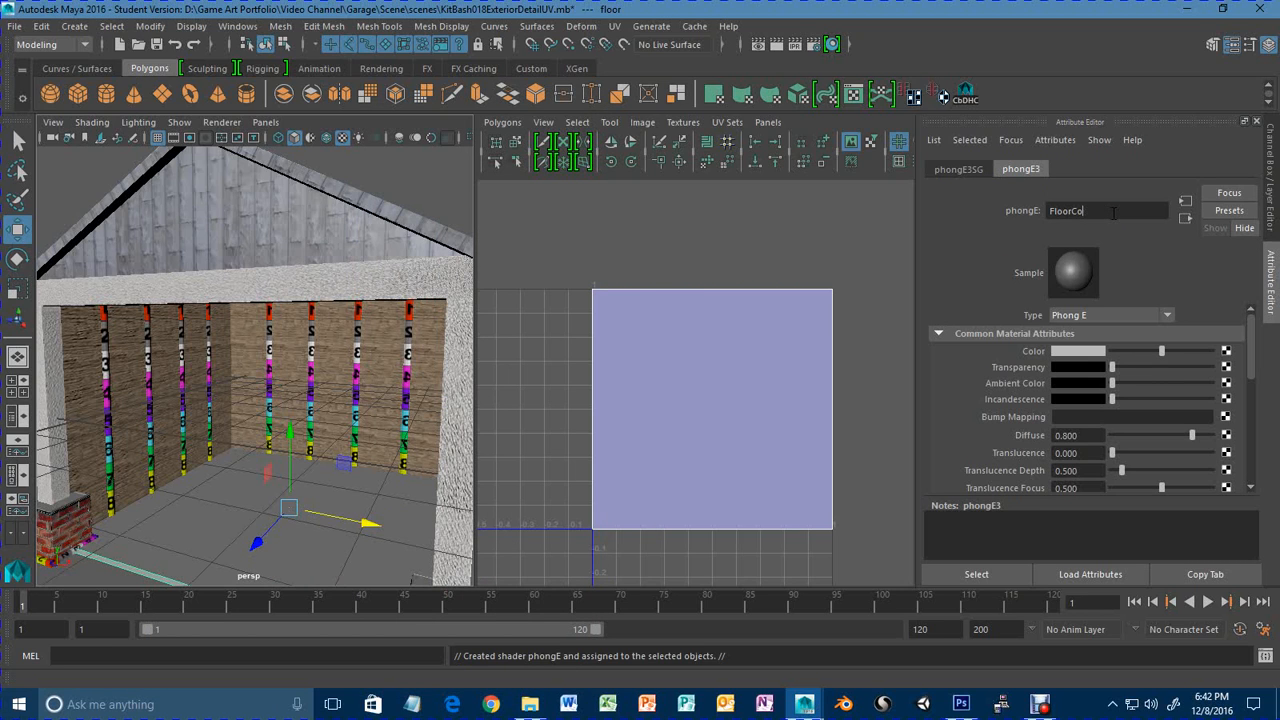
{"action": "key", "text": "Return"}
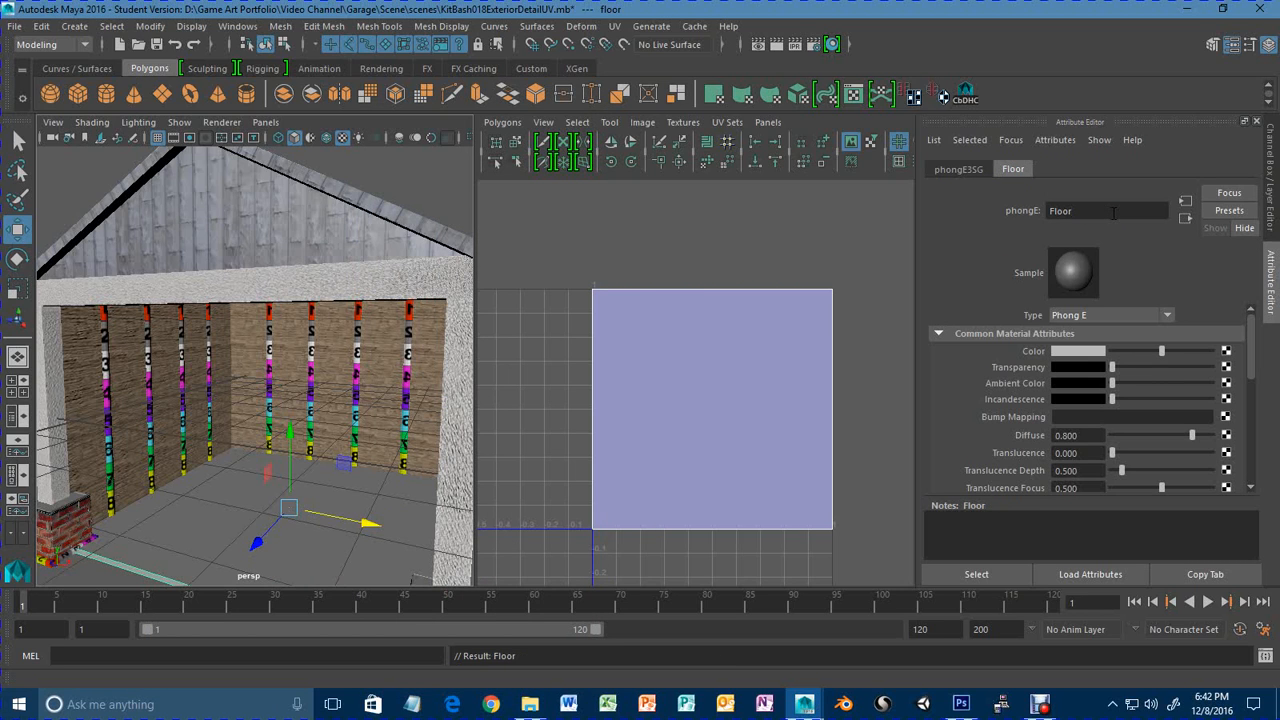
Assign the existing material of shading group blinn1SG to the drainpipe that still carries the test texture.
{"action": "left_click_drag", "start_coordinate": [171, 437], "coordinate": [345, 430], "text": "alt"}
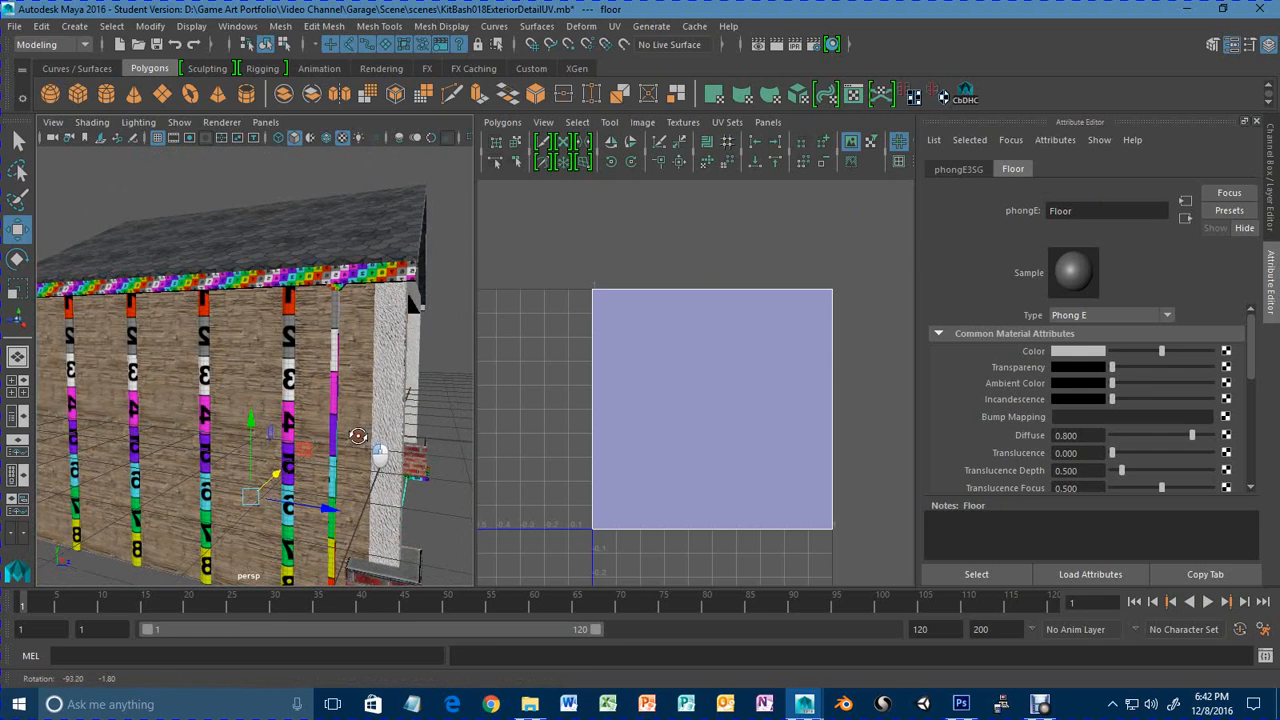
{"action": "left_click", "coordinate": [333, 370]}
{"action": "right_click_drag", "start_coordinate": [333, 370], "coordinate": [500, 526]}
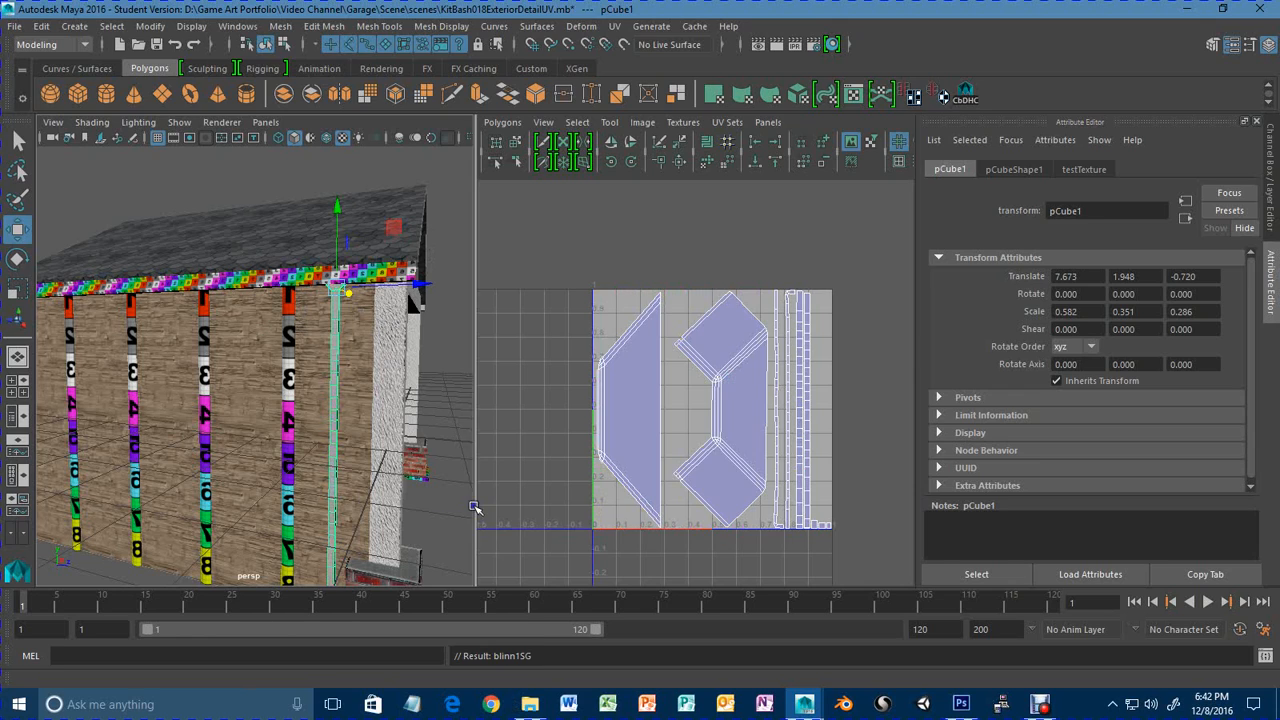
Assign an existing material to the gutter end piece above the newly textured drainpipe.
{"action": "scroll", "coordinate": [391, 347], "scroll_direction": "up", "scroll_amount": 4}
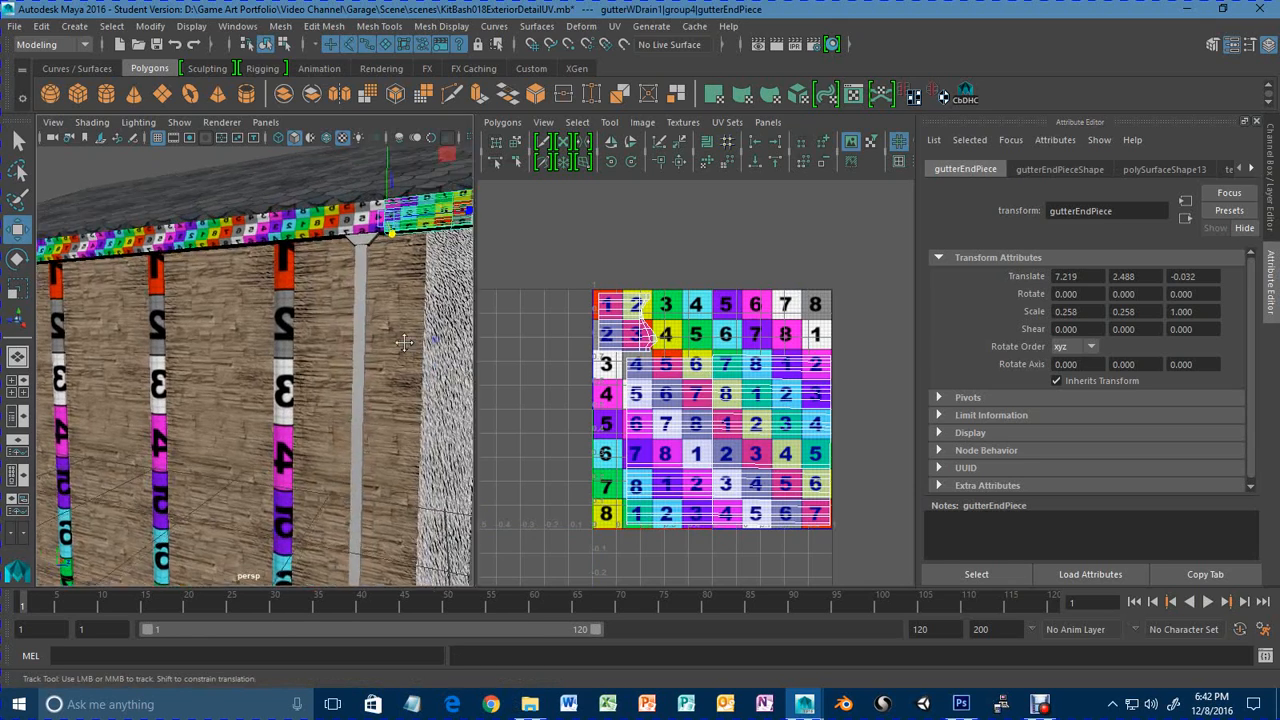
{"action": "left_click_drag", "start_coordinate": [400, 335], "coordinate": [337, 391], "text": "alt"}
{"action": "scroll", "coordinate": [334, 385], "scroll_direction": "up", "scroll_amount": 3}
{"action": "right_click_drag", "start_coordinate": [313, 305], "coordinate": [450, 524]}
{"action": "mouse_move", "coordinate": [219, 423]}
{"action": "left_mouse_down", "text": "alt"}
{"action": "mouse_move", "coordinate": [238, 436]}
{"action": "mouse_move", "coordinate": [229, 420]}
{"action": "left_mouse_up", "text": "alt"}
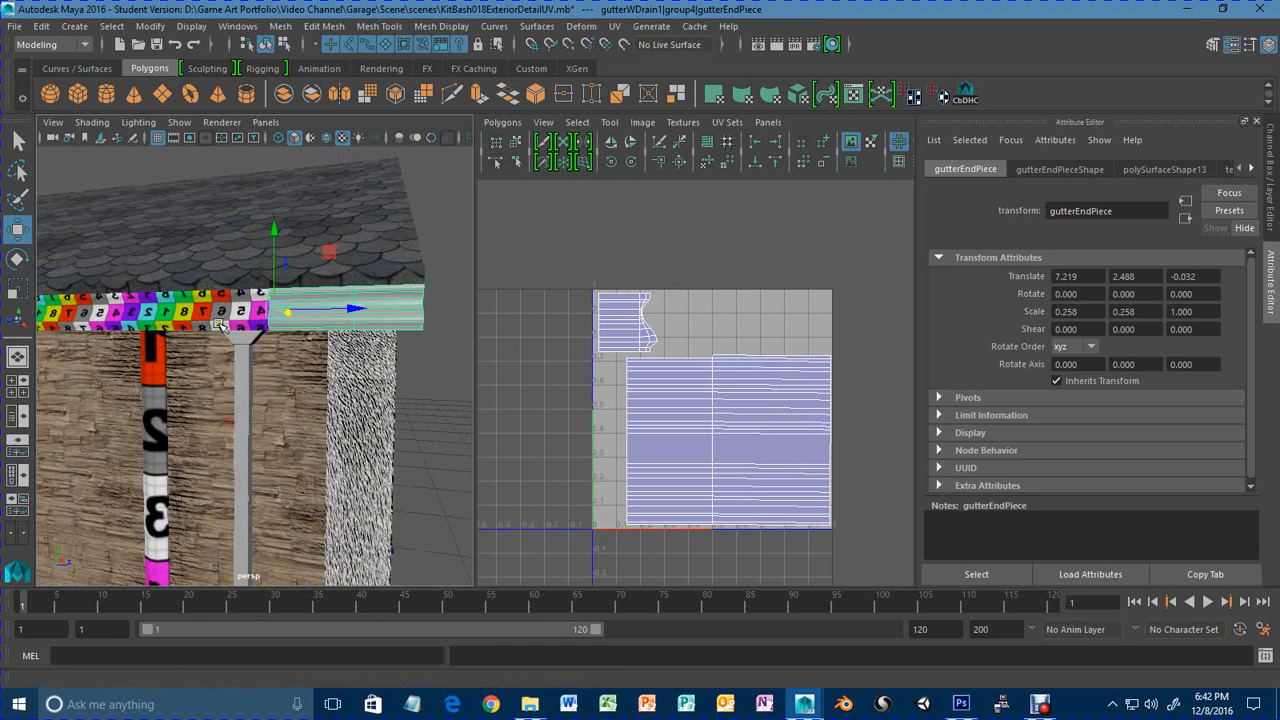
{"action": "left_click", "coordinate": [218, 324]}
{"action": "middle_click_drag", "start_coordinate": [200, 366], "coordinate": [331, 380], "text": "alt"}
{"action": "right_click_drag", "start_coordinate": [331, 380], "coordinate": [222, 377], "text": "alt"}
{"action": "middle_click_drag", "start_coordinate": [222, 377], "coordinate": [275, 375], "text": "alt"}
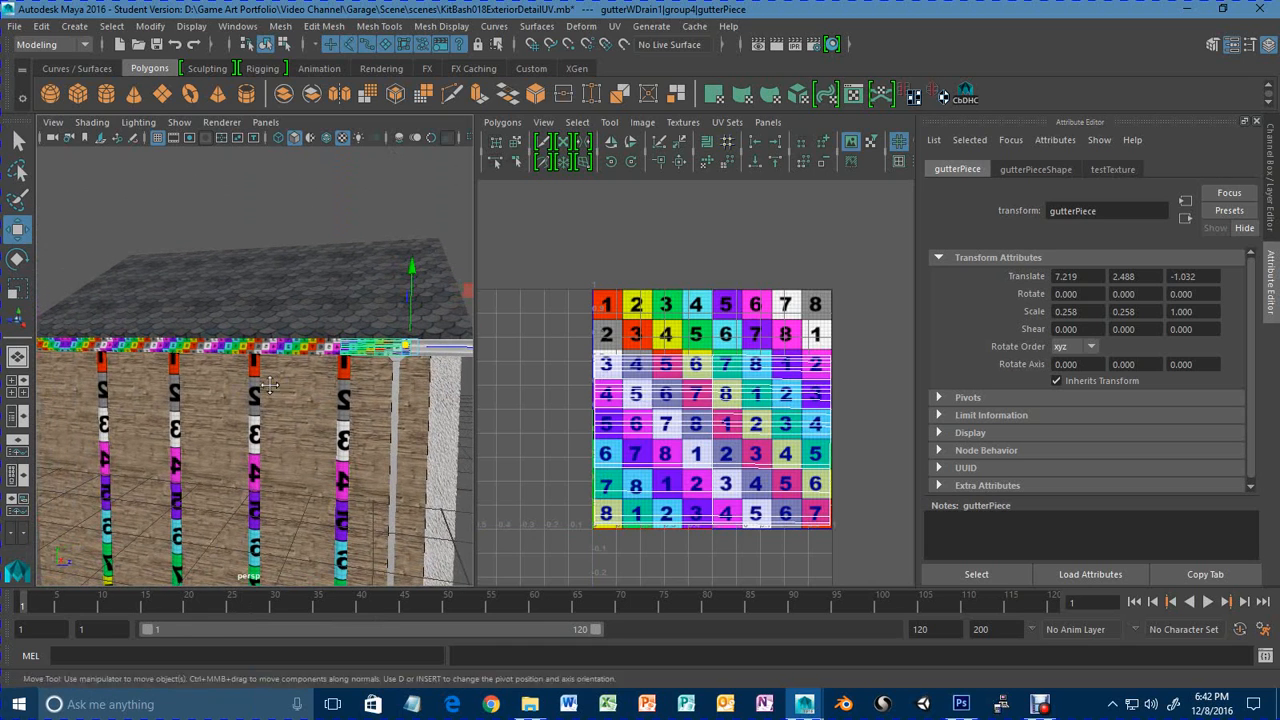
{"action": "left_click", "coordinate": [303, 346], "text": "shift"}
{"action": "left_click", "coordinate": [243, 346], "text": "shift"}
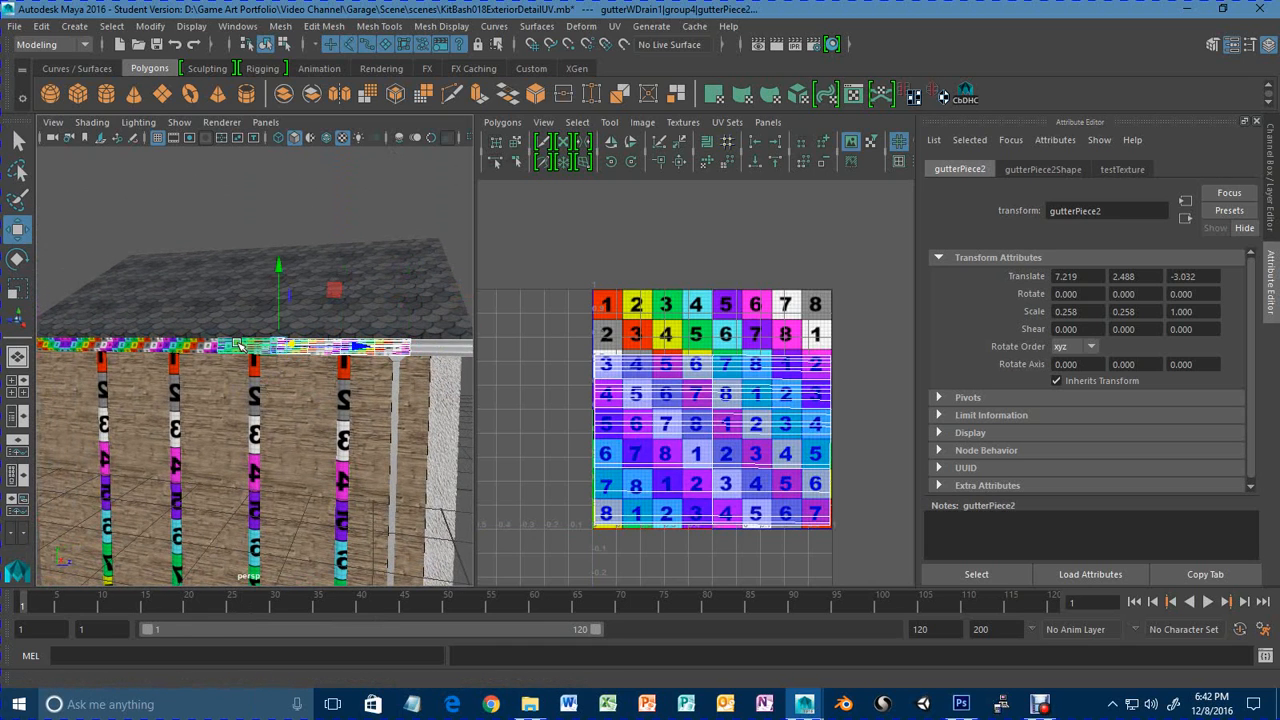
{"action": "key", "text": "Up"}
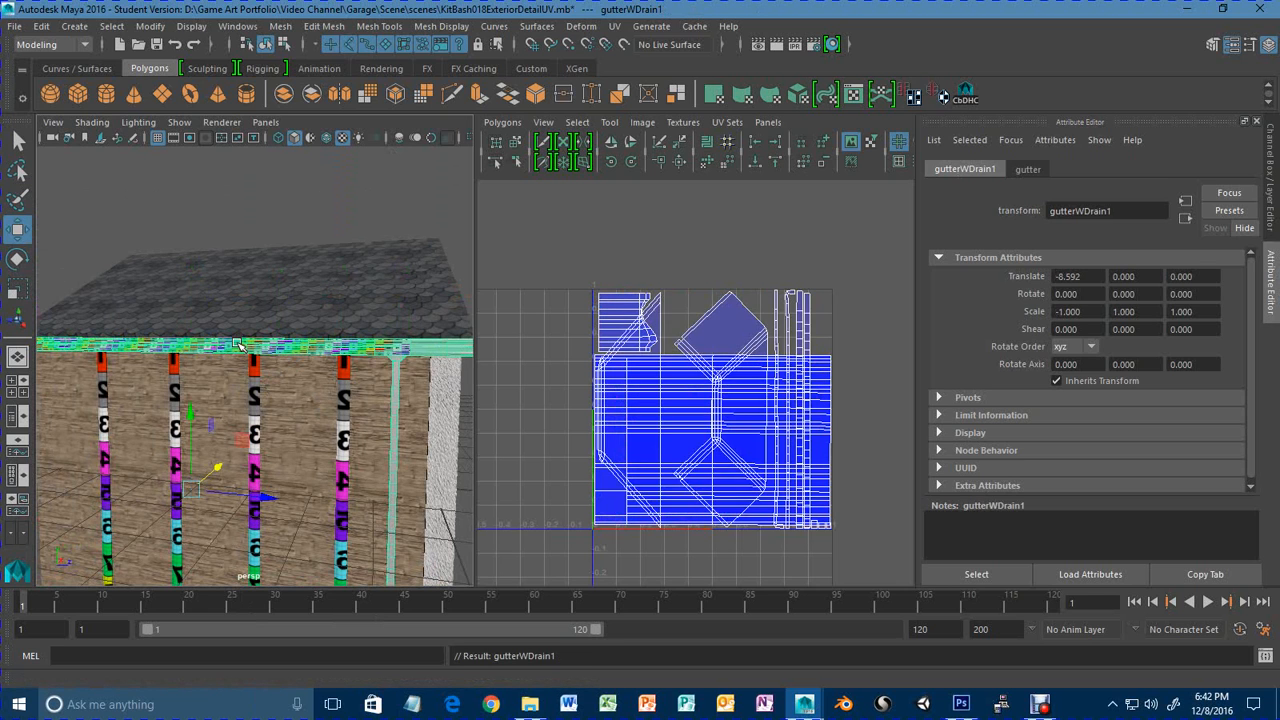
{"action": "left_click_drag", "start_coordinate": [378, 386], "coordinate": [297, 378], "text": "alt"}
{"action": "left_click", "coordinate": [285, 337]}
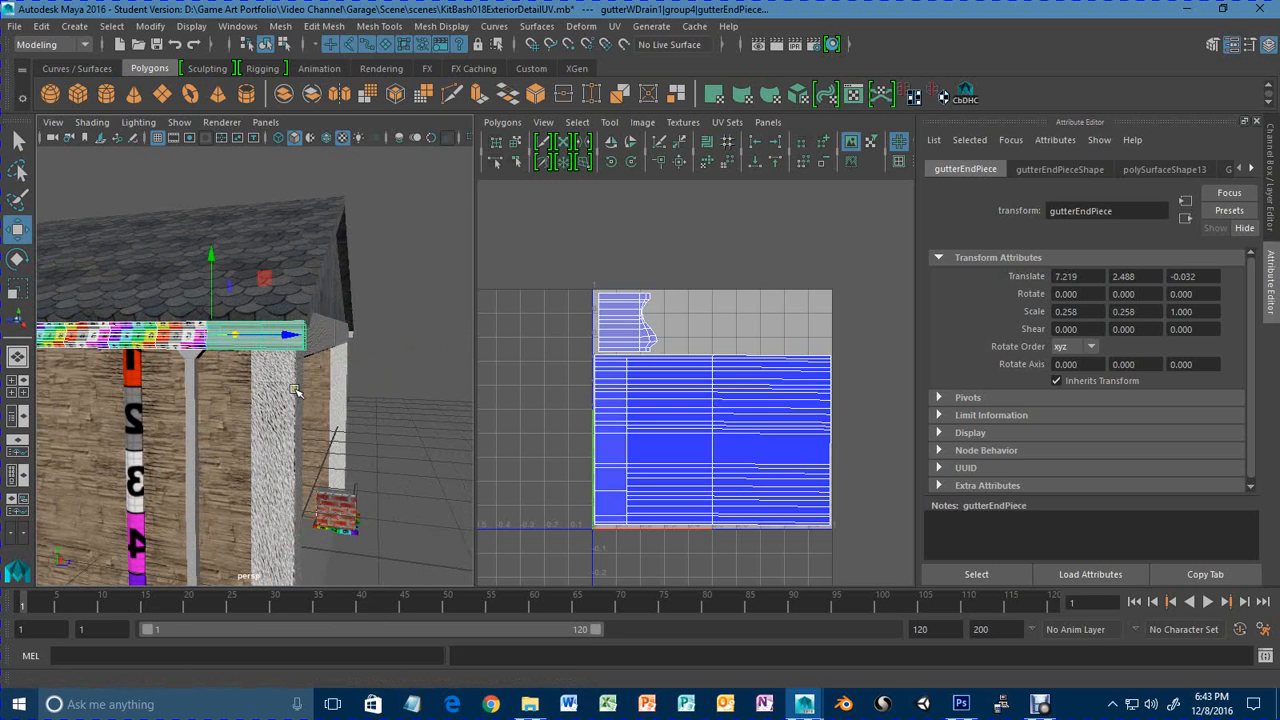
{"action": "key", "text": "Up"}
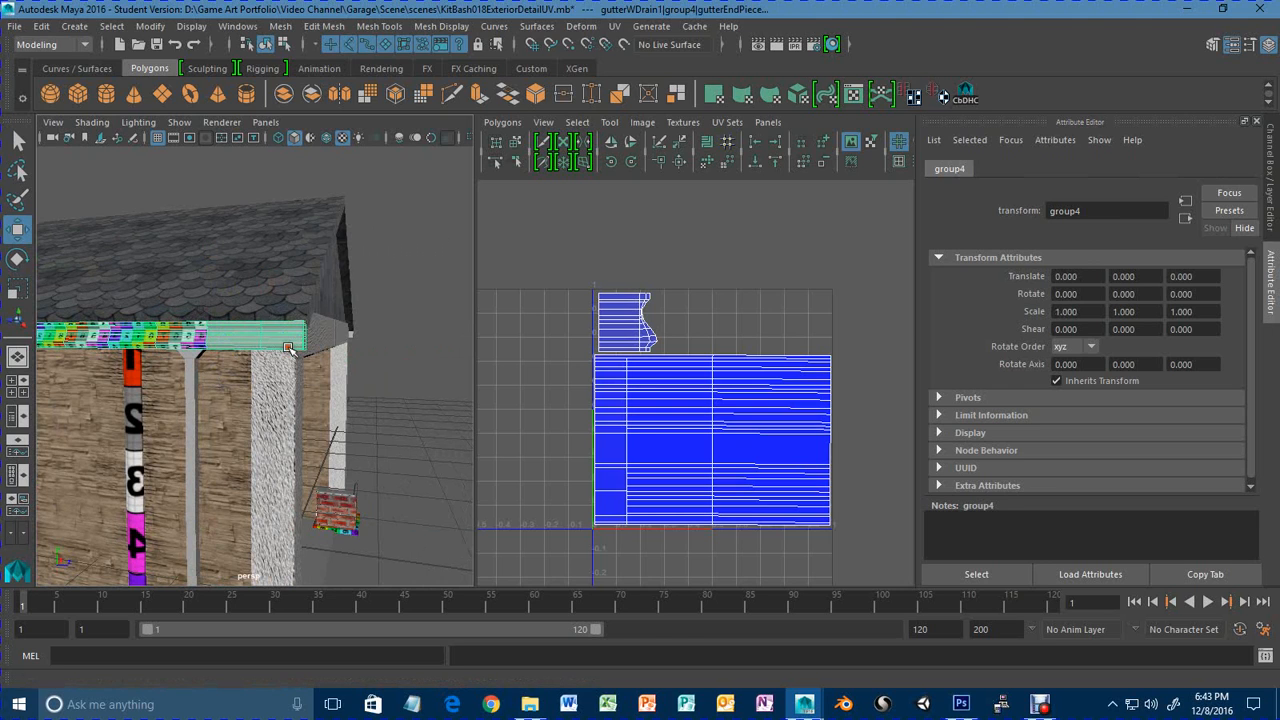
{"action": "left_click", "coordinate": [284, 343]}
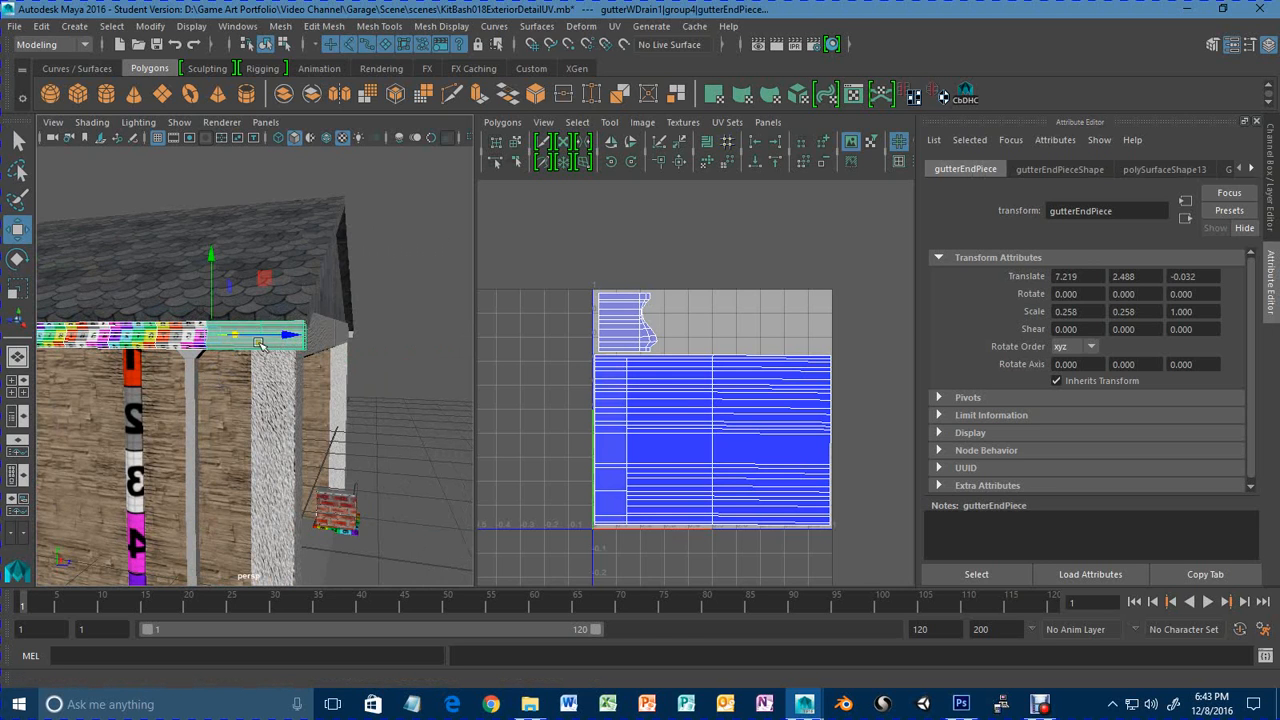
Assign the existing material of shading group blinn3SG to the whole gutter run in group4.
{"action": "left_click", "coordinate": [172, 335]}
{"action": "right_click_drag", "start_coordinate": [208, 358], "coordinate": [173, 360], "text": "alt"}
{"action": "middle_click_drag", "start_coordinate": [173, 360], "coordinate": [201, 351], "text": "alt"}
{"action": "key", "text": "Up"}
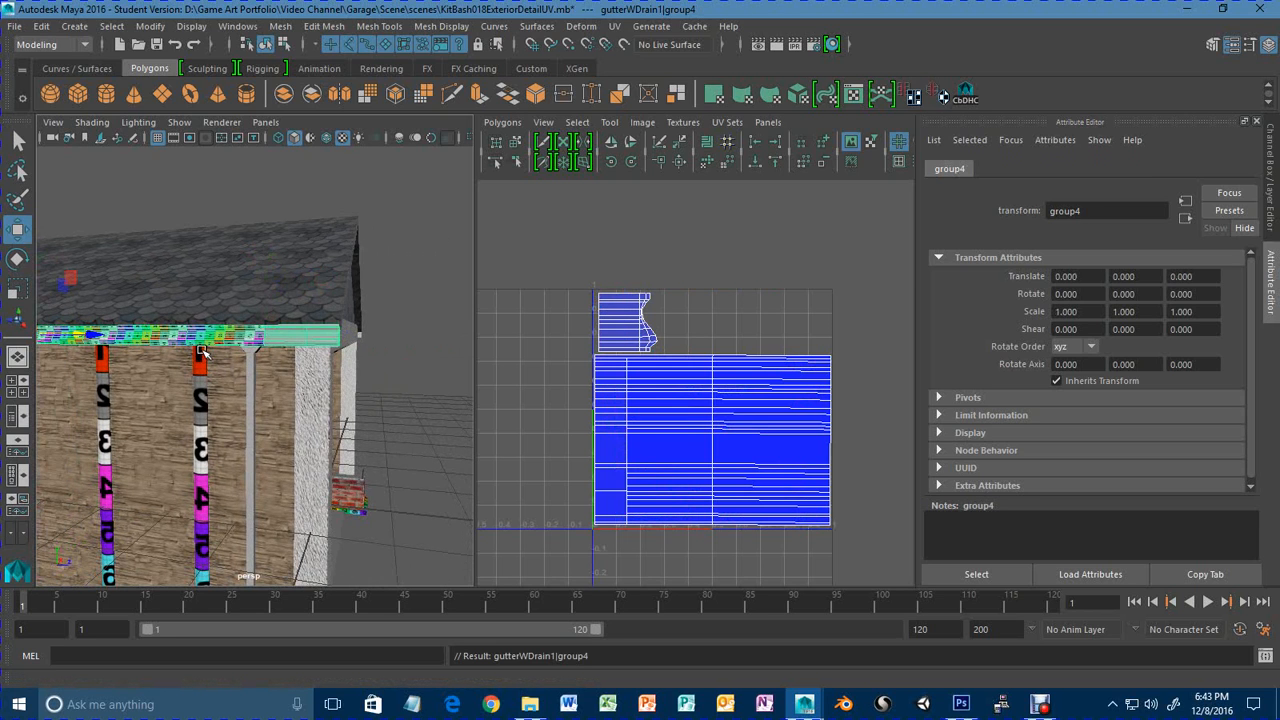
{"action": "right_click_drag", "start_coordinate": [207, 342], "coordinate": [355, 541]}
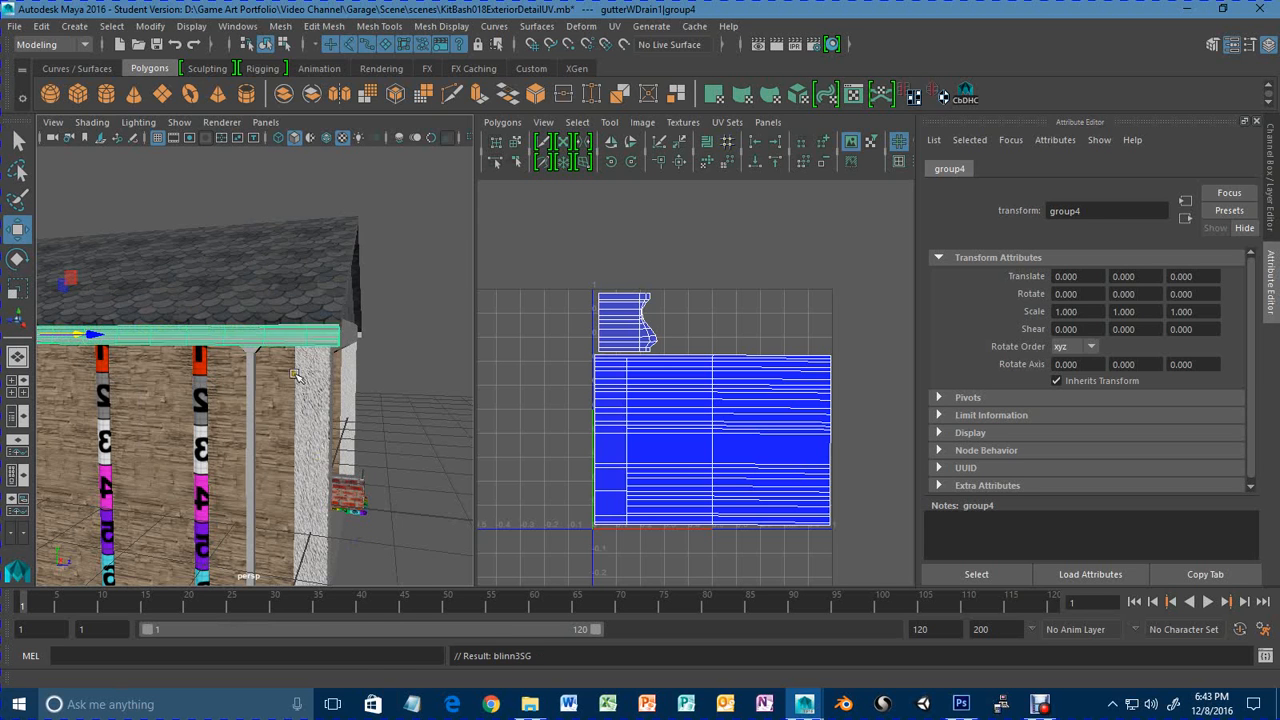
Assign the existing material of shading group blinn2SG to the gutter end piece above the drainpipe.
{"action": "left_click", "coordinate": [302, 338]}
{"action": "scroll", "coordinate": [345, 395], "scroll_direction": "up", "scroll_amount": 5}
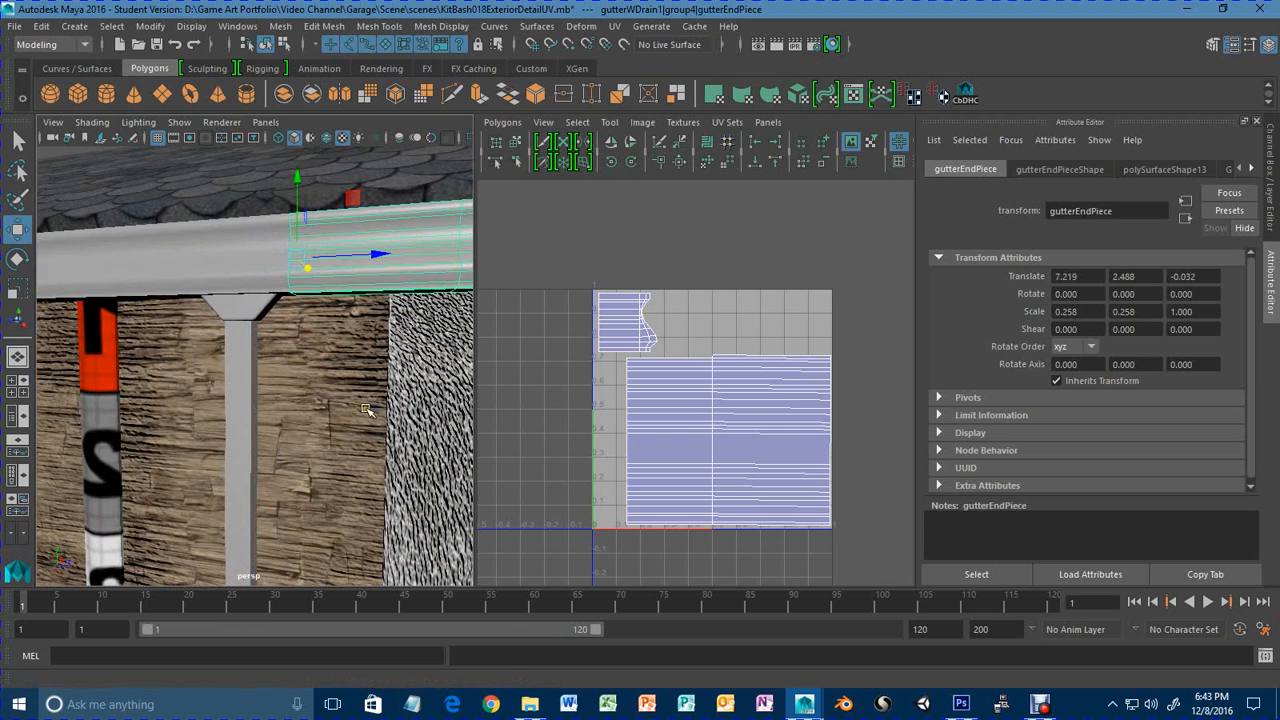
{"action": "right_click_drag", "start_coordinate": [422, 259], "coordinate": [559, 525]}
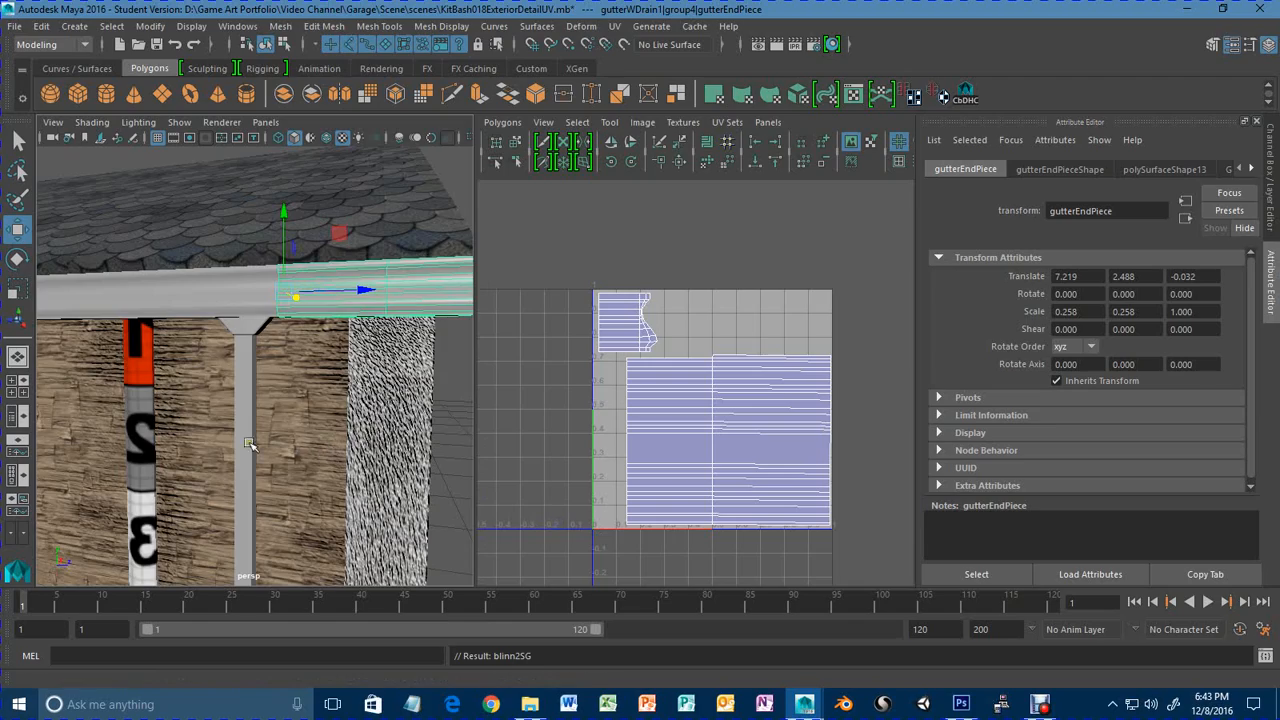
Assign the existing material of shading group blinn2SG to gutterEndPiece1 at the far end of the same gutter.
{"action": "right_click_drag", "start_coordinate": [283, 443], "coordinate": [132, 442], "text": "alt"}
{"action": "left_click_drag", "start_coordinate": [132, 442], "coordinate": [203, 398], "text": "alt"}
{"action": "scroll", "coordinate": [190, 375], "scroll_direction": "up", "scroll_amount": 3}
{"action": "left_click", "coordinate": [138, 310]}
{"action": "right_click_drag", "start_coordinate": [140, 307], "coordinate": [284, 537]}
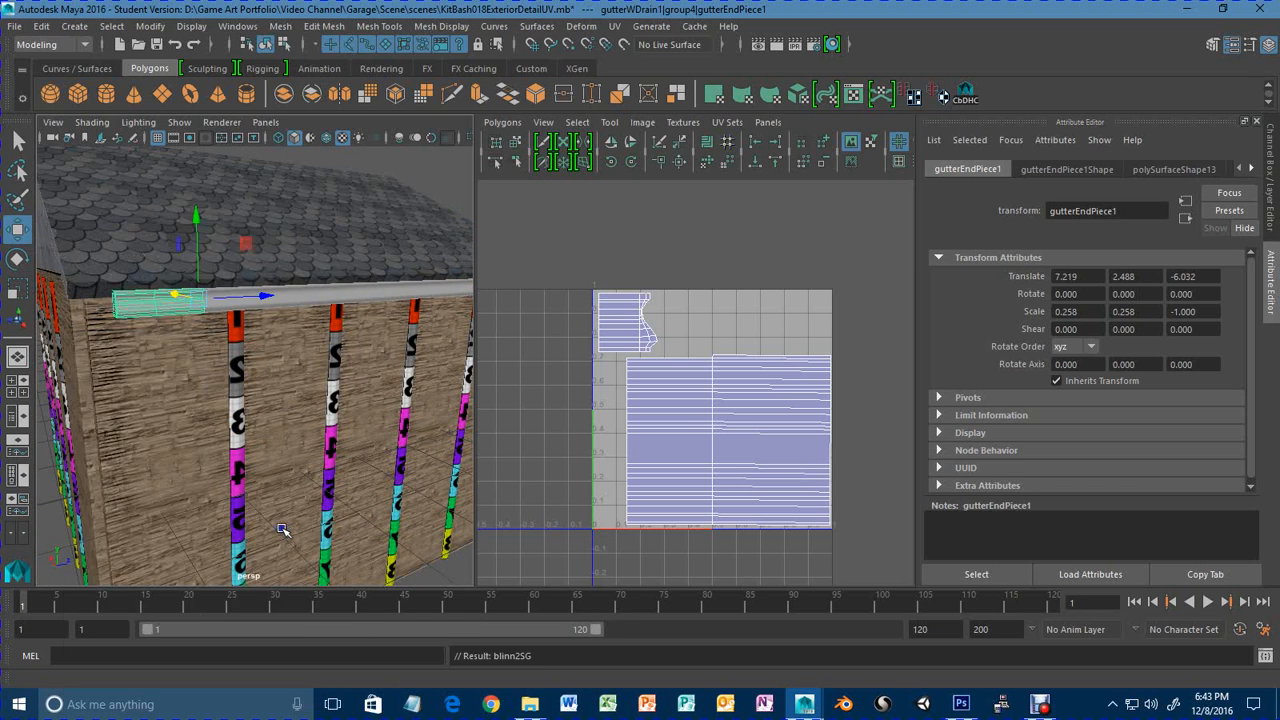
{"action": "left_click_drag", "start_coordinate": [284, 537], "coordinate": [395, 440], "text": "alt"}
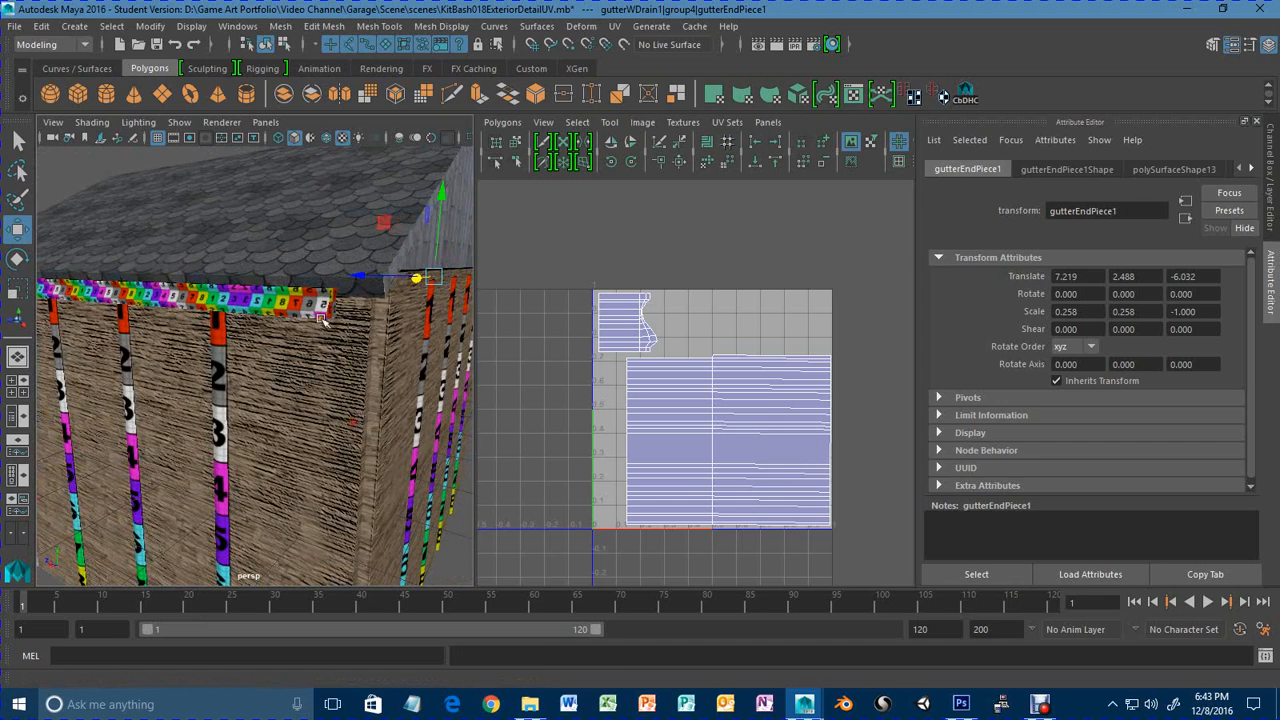
Assign the existing GutterPiece material to the whole gutter run in group4, on the side still showing the number texture.
{"action": "left_click", "coordinate": [313, 303]}
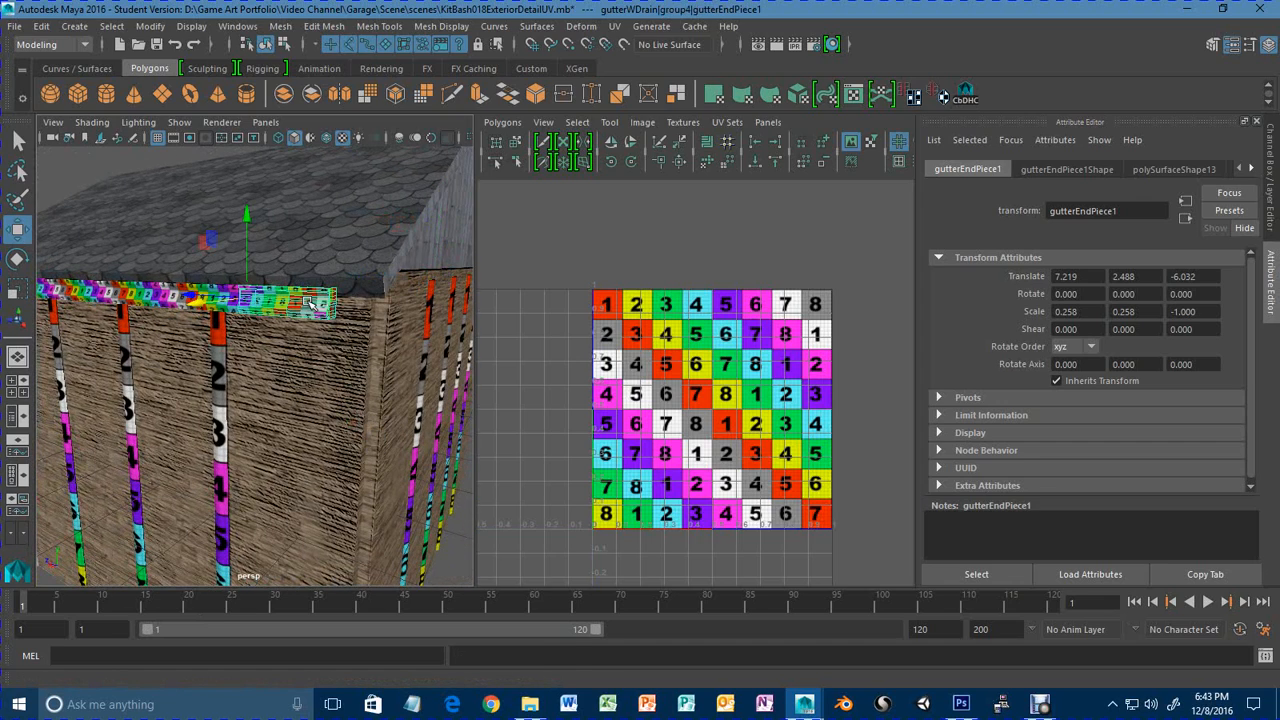
{"action": "key", "text": "Up"}
{"action": "key", "text": "Down"}
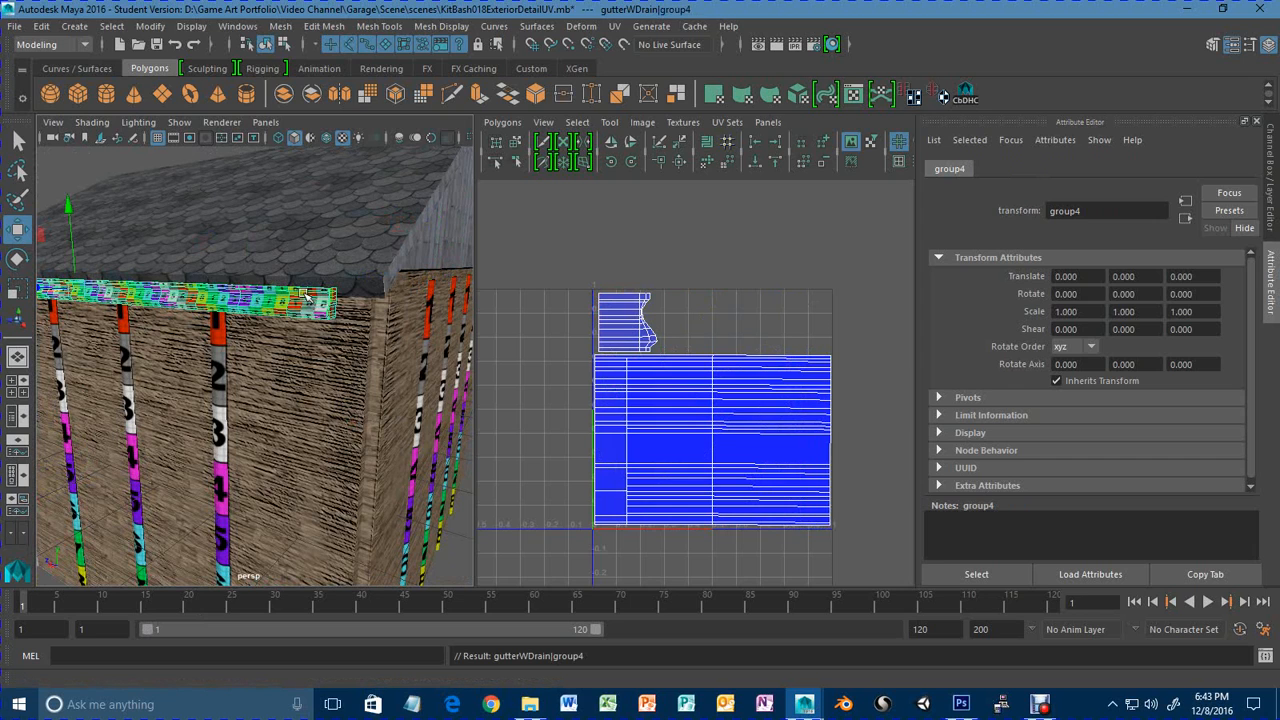
{"action": "right_click", "coordinate": [306, 298]}
{"action": "right_click_drag", "start_coordinate": [306, 298], "coordinate": [447, 545]}
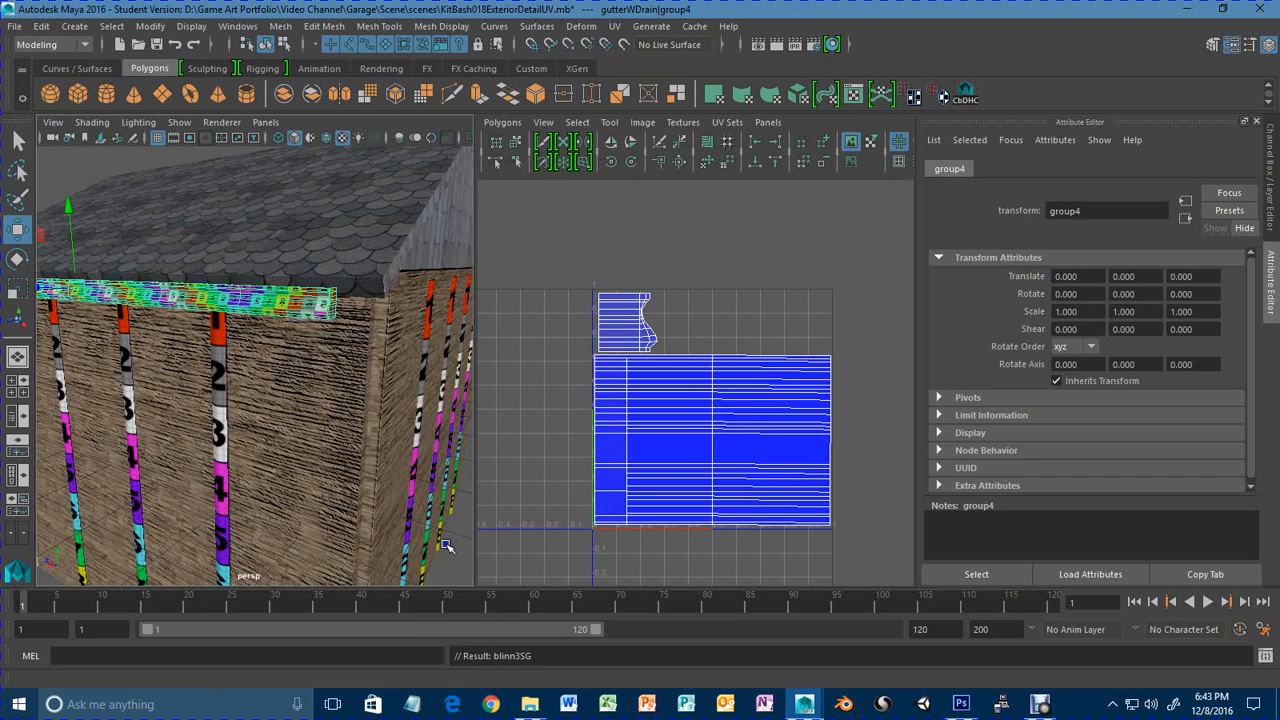
Assign the existing GutterEndPiece material to gutterEndPiece1 at the back and to gutterEndPiece above the drainpipe.
{"action": "left_click", "coordinate": [335, 305]}
{"action": "right_click_drag", "start_coordinate": [319, 259], "coordinate": [462, 526]}
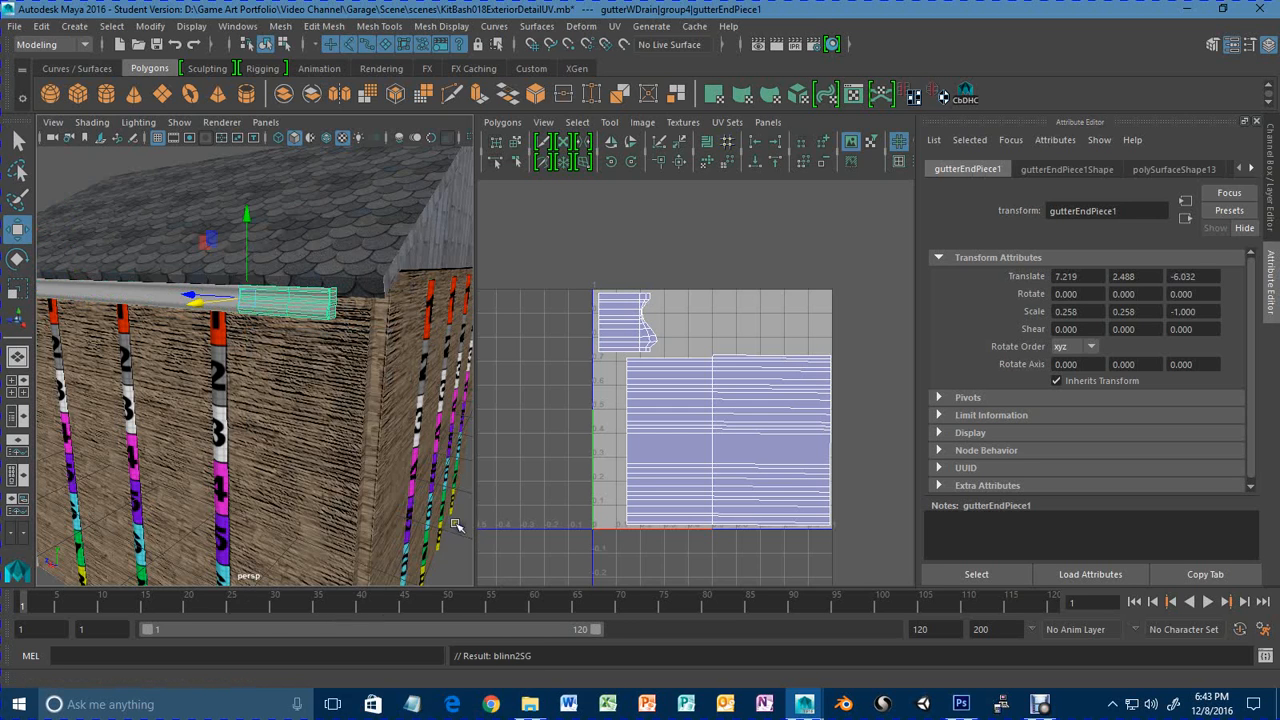
{"action": "left_click_drag", "start_coordinate": [190, 380], "coordinate": [337, 380], "text": "alt"}
{"action": "left_click", "coordinate": [252, 312]}
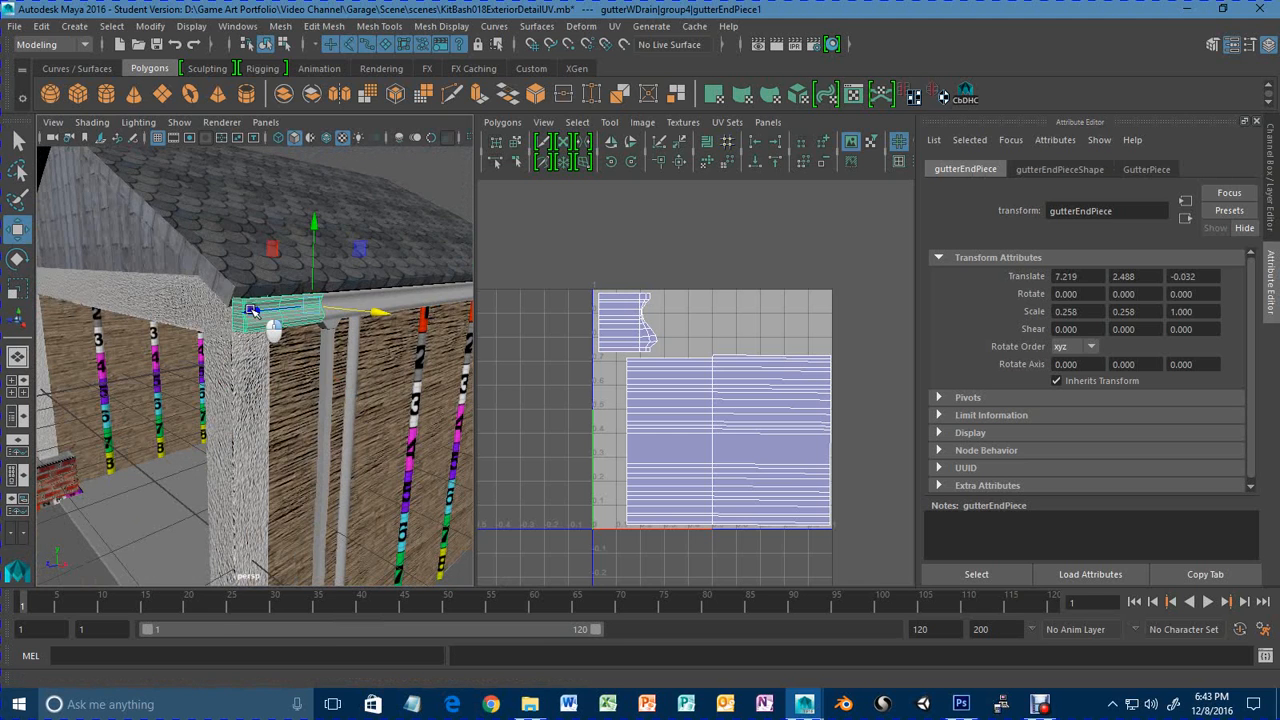
{"action": "right_click_drag", "start_coordinate": [252, 312], "coordinate": [395, 528]}
Assign a new Lambert material named BrickBlockBase to the base slab under the brick pillar beside the drainpipe.
{"action": "left_click_drag", "start_coordinate": [264, 399], "coordinate": [263, 432], "text": "alt"}
{"action": "right_click_drag", "start_coordinate": [358, 488], "coordinate": [309, 474], "text": "alt"}
{"action": "middle_click_drag", "start_coordinate": [309, 474], "coordinate": [281, 374], "text": "alt"}
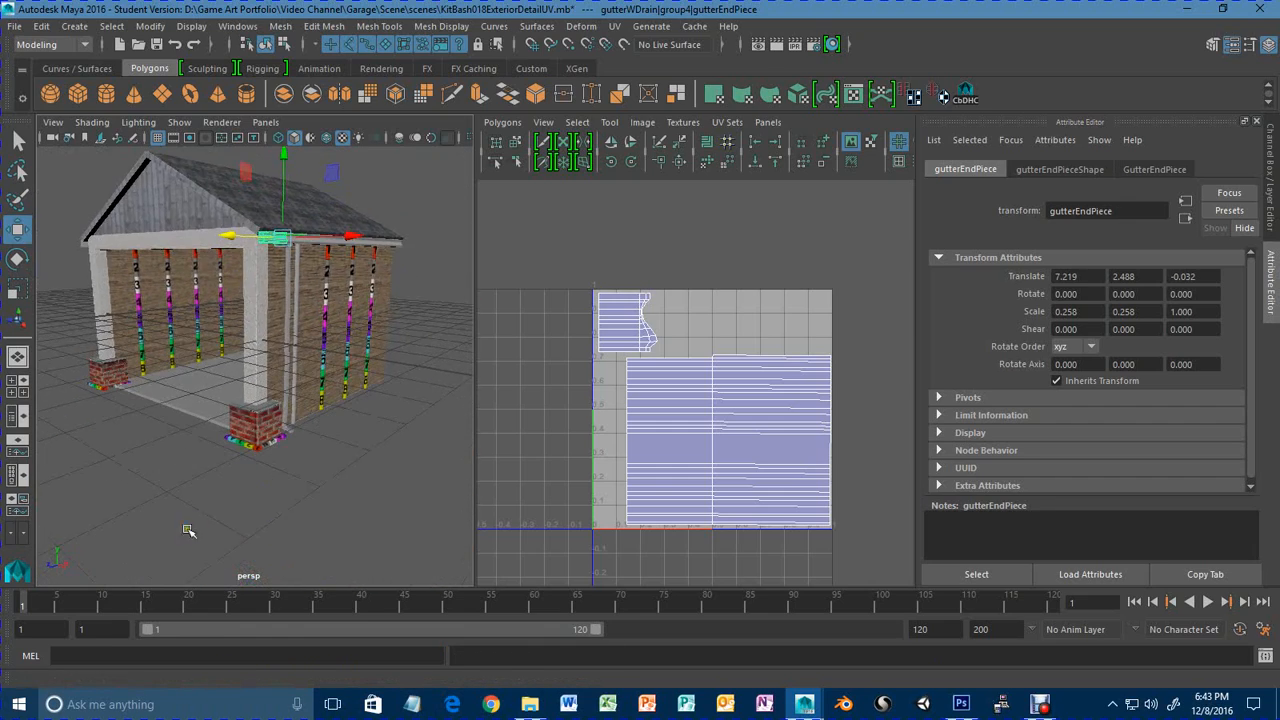
{"action": "right_click_drag", "start_coordinate": [188, 529], "coordinate": [328, 530], "text": "alt"}
{"action": "middle_click_drag", "start_coordinate": [328, 530], "coordinate": [311, 440], "text": "alt"}
{"action": "left_click_drag", "start_coordinate": [309, 480], "coordinate": [291, 440], "text": "alt"}
{"action": "left_click", "coordinate": [274, 428]}
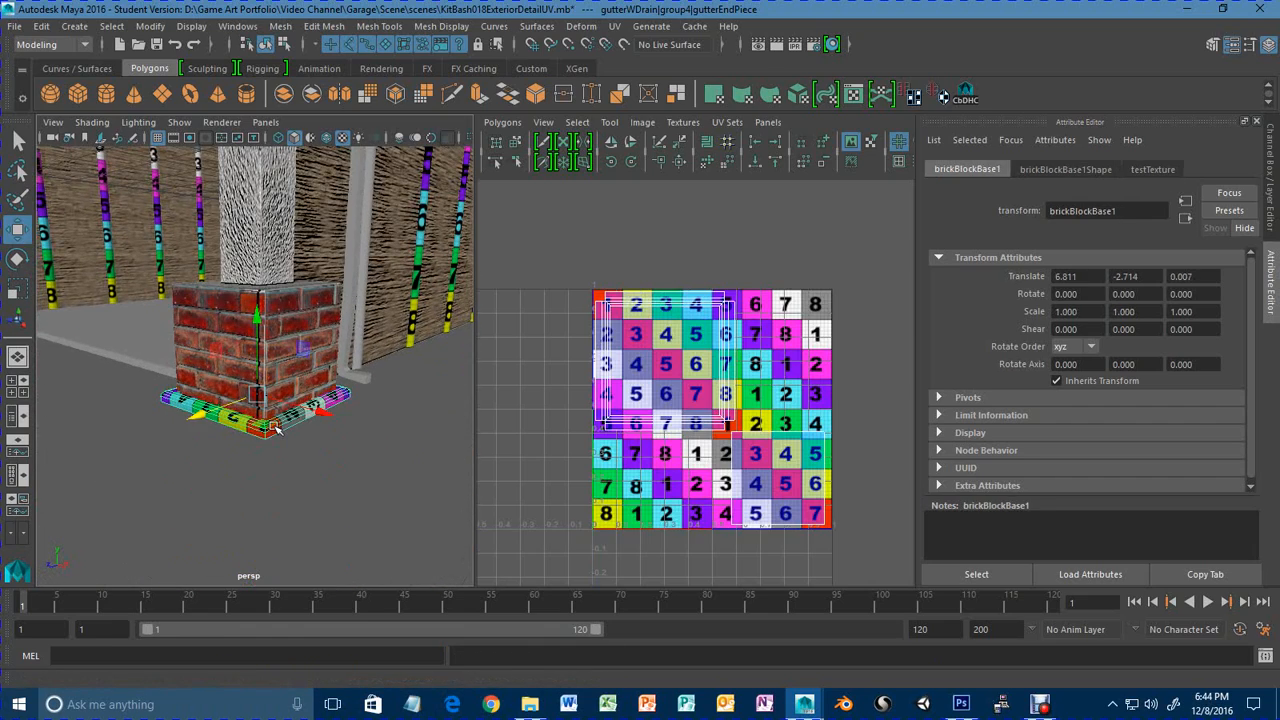
{"action": "right_click_drag", "start_coordinate": [274, 428], "coordinate": [297, 654]}
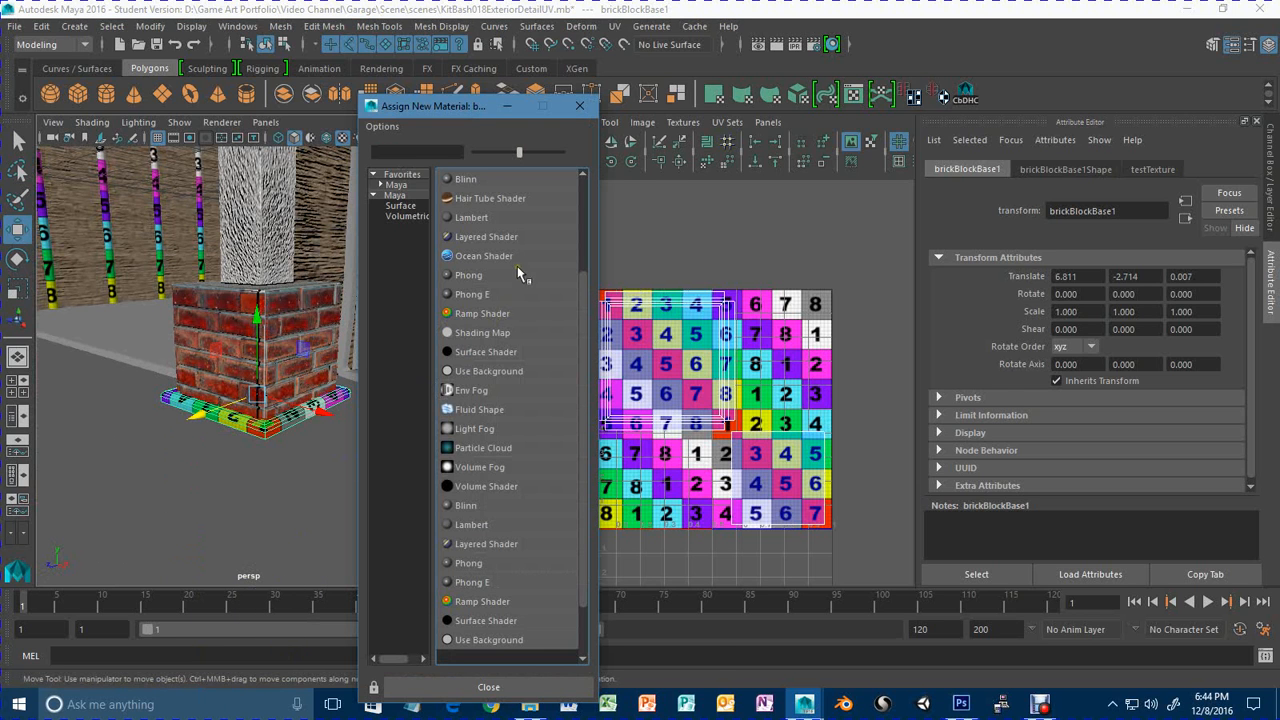
{"action": "left_click", "coordinate": [476, 217]}
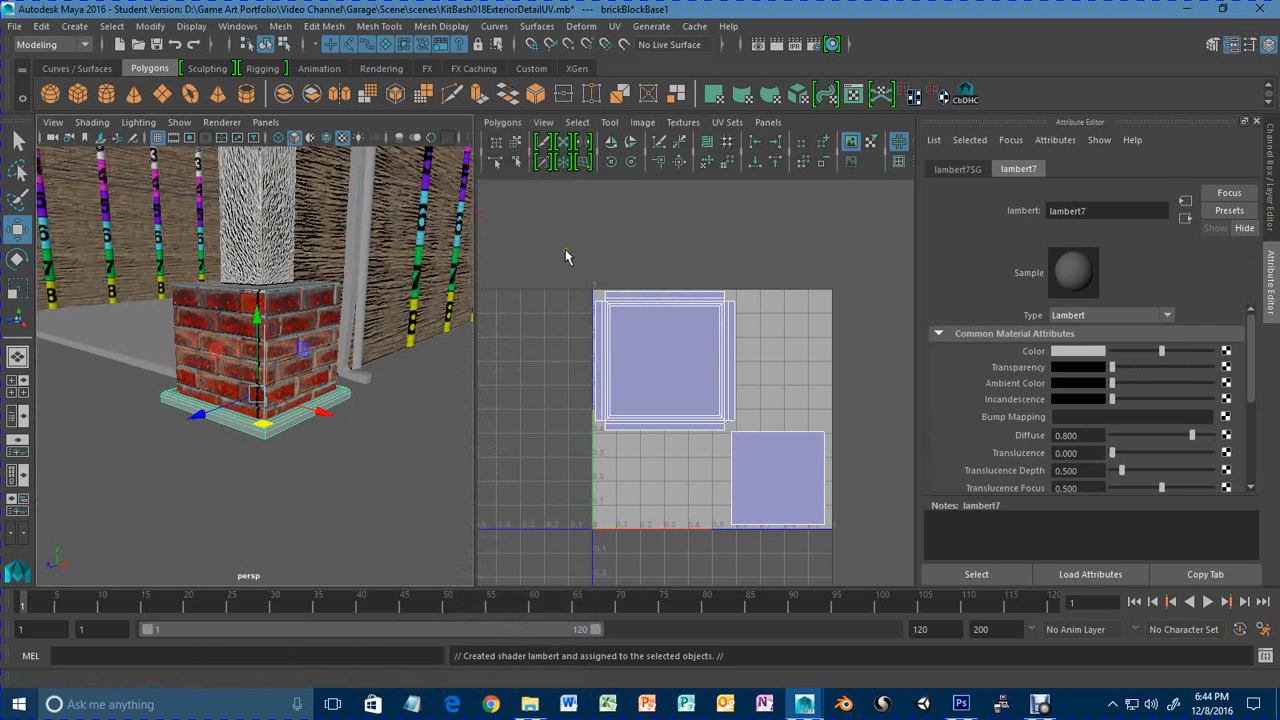
{"action": "double_click", "coordinate": [1094, 213]}
{"action": "key", "text": "Return"}
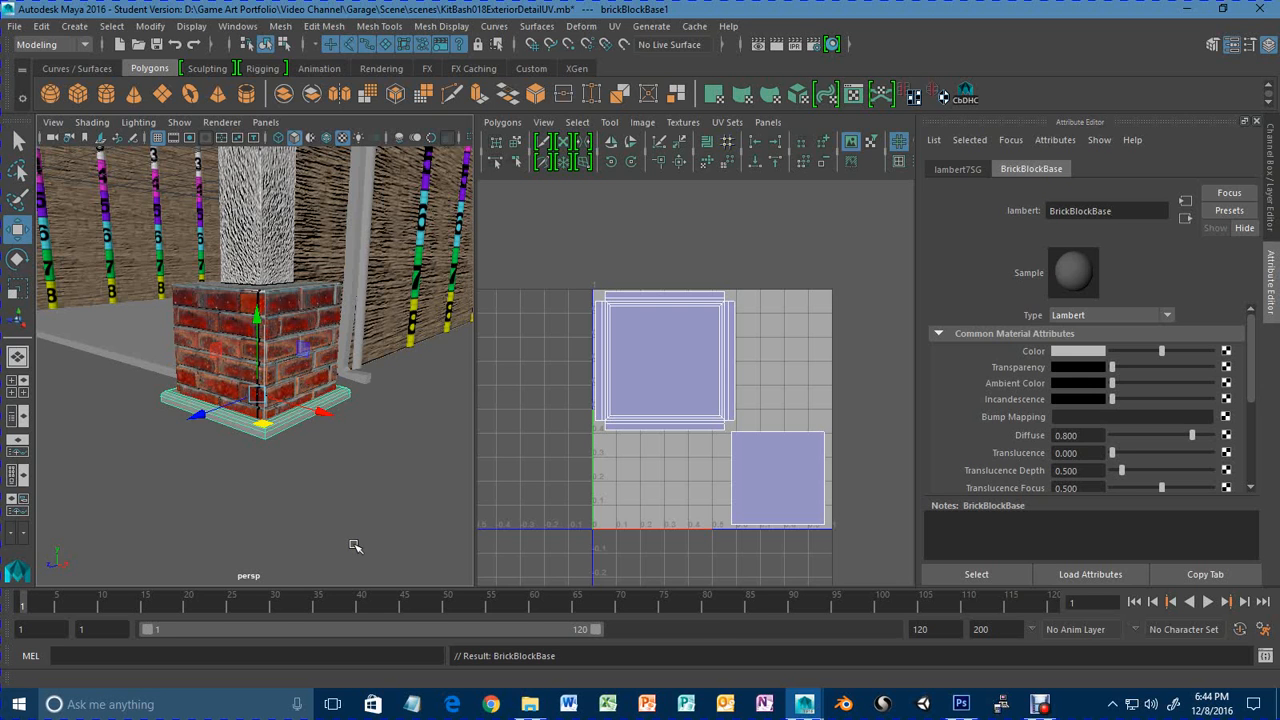
Assign the existing BrickBlockBase material to the base slab under the other brick pillar.
{"action": "left_click_drag", "start_coordinate": [143, 482], "coordinate": [548, 466], "text": "alt"}
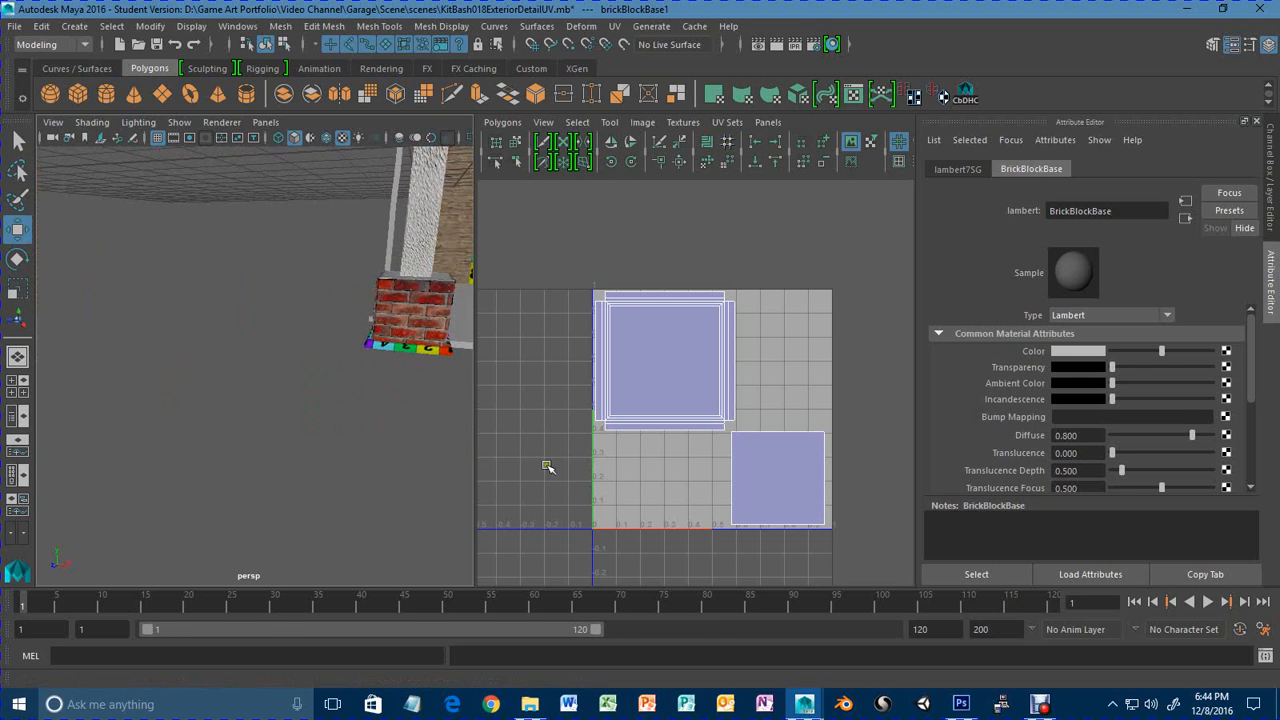
{"action": "left_click", "coordinate": [393, 351]}
{"action": "right_click_drag", "start_coordinate": [397, 352], "coordinate": [530, 541]}
Assign the existing WallTrimVertical material to all trim strips of group9 on the inside of the side wall.
{"action": "key", "text": "space"}
{"action": "left_click_drag", "start_coordinate": [643, 488], "coordinate": [306, 514], "text": "alt"}
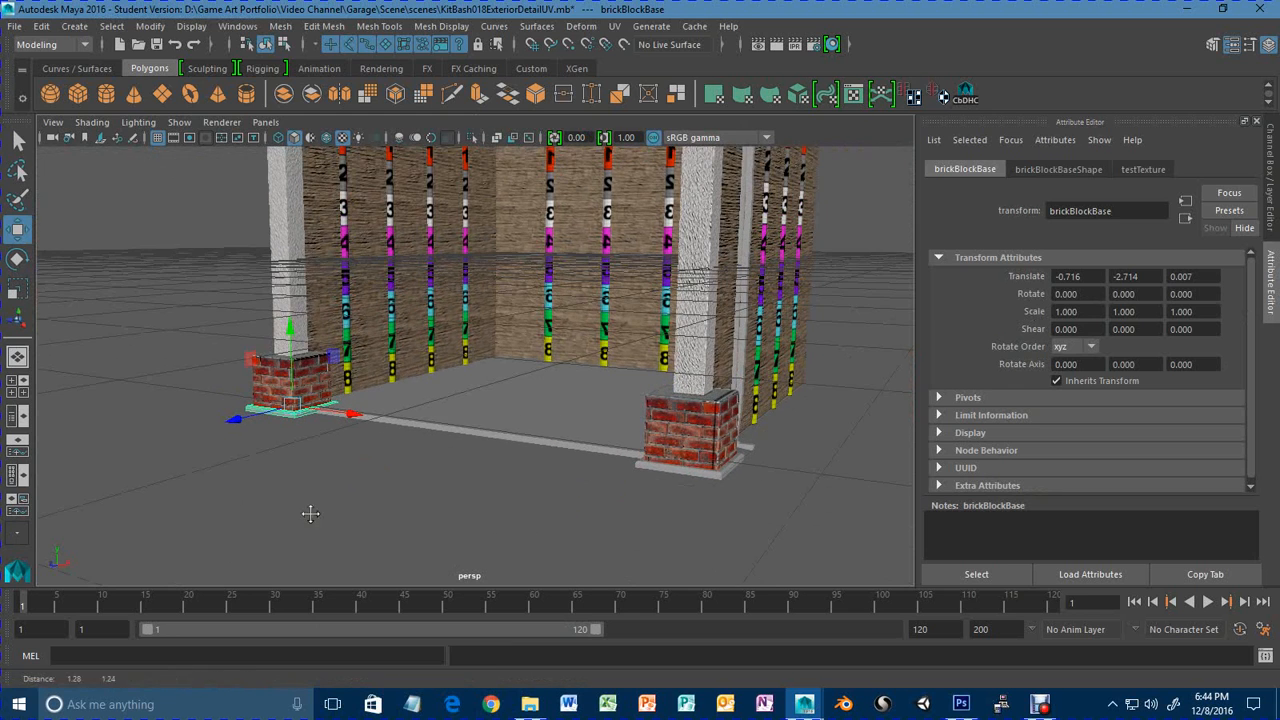
{"action": "left_click", "coordinate": [345, 325]}
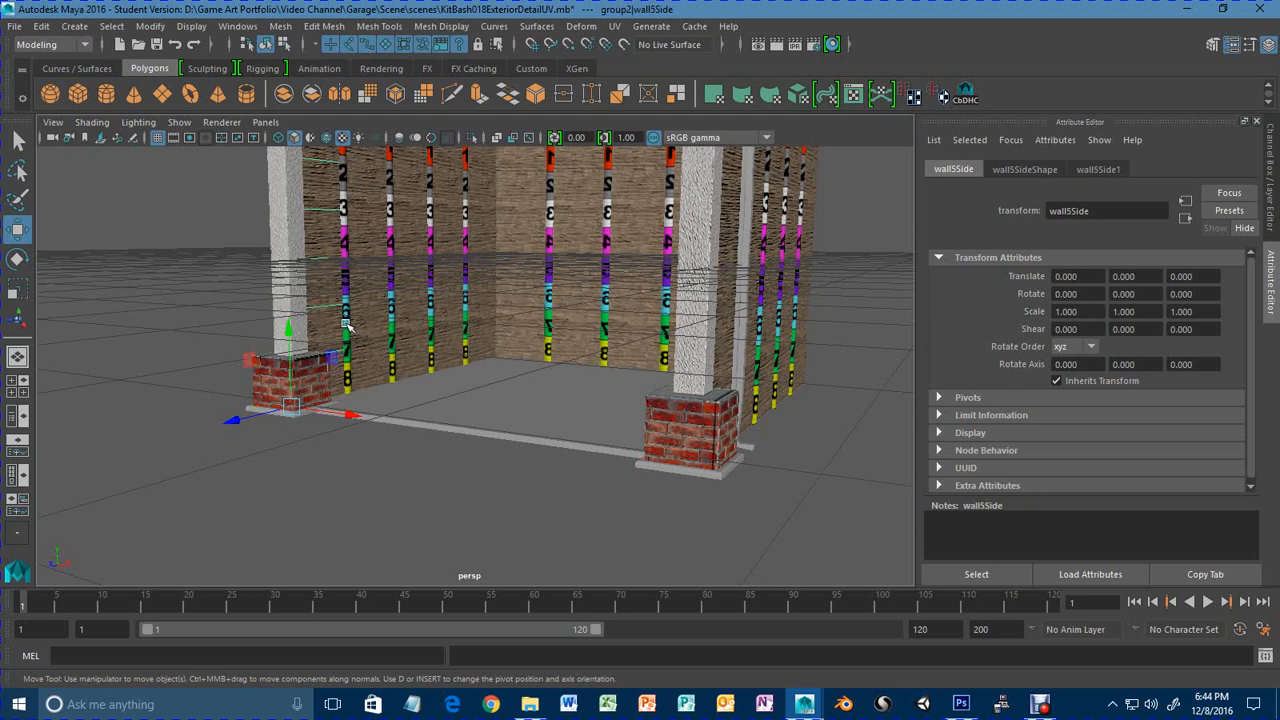
{"action": "left_click", "coordinate": [392, 317]}
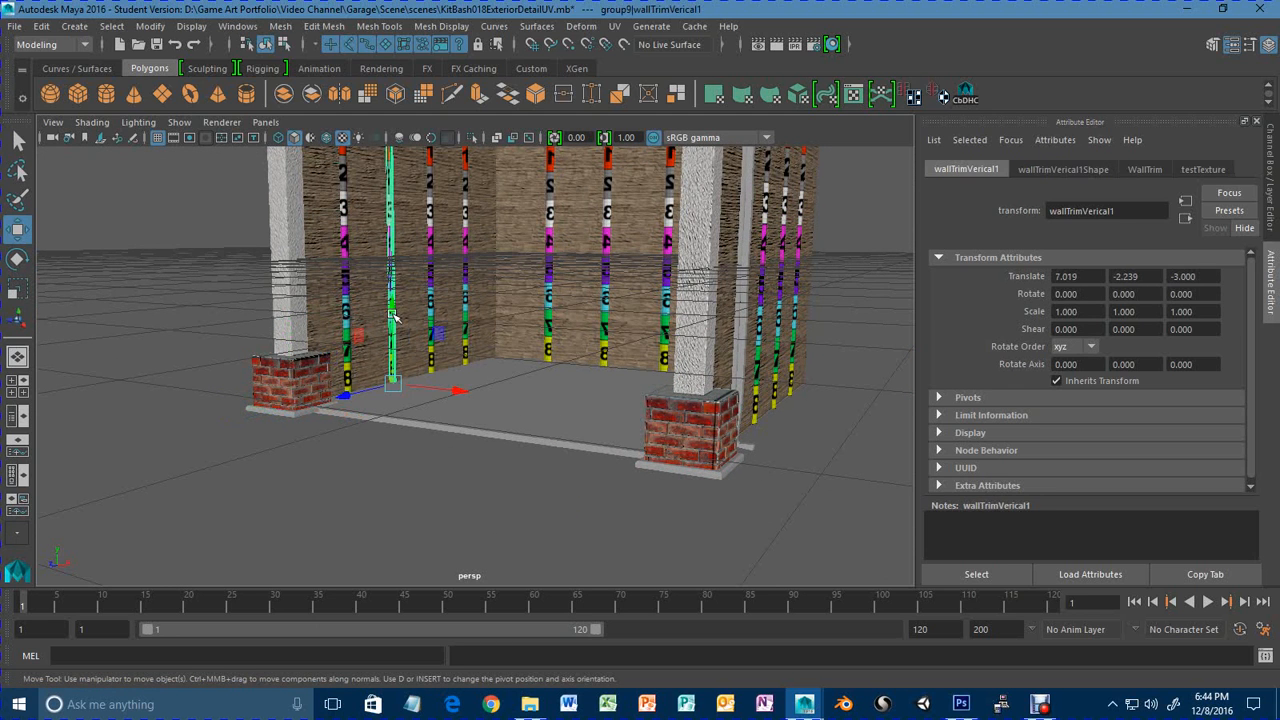
{"action": "key", "text": "Up"}
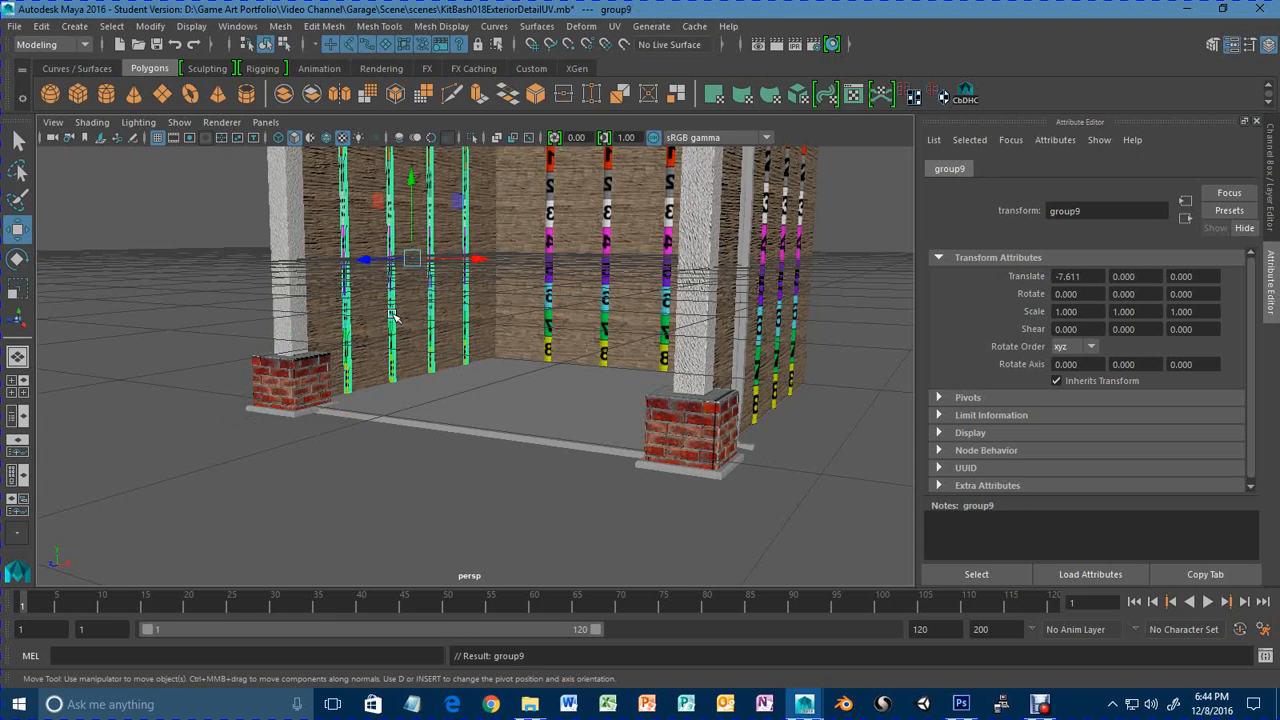
{"action": "right_click_drag", "start_coordinate": [392, 317], "coordinate": [530, 570]}
Assign the existing WallTrimVertical material to the group11 trim strips on the inside of the back wall.
{"action": "left_click", "coordinate": [602, 343]}
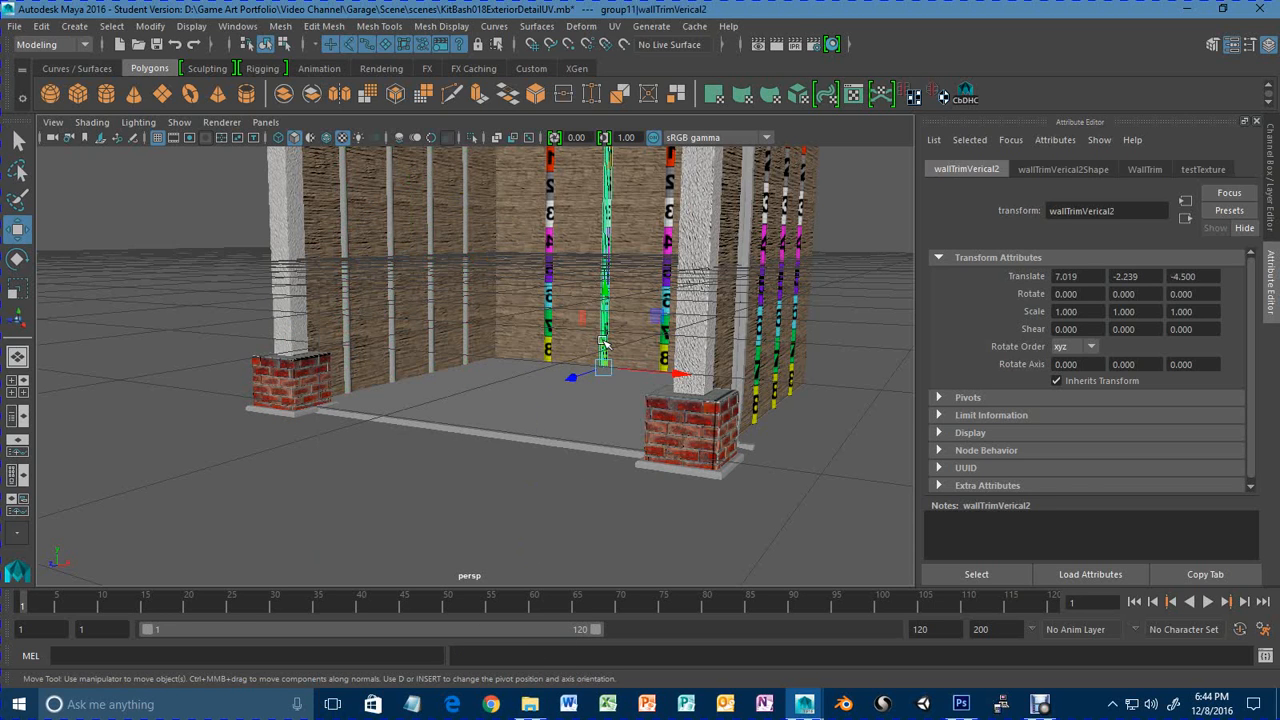
{"action": "key", "text": "Up"}
{"action": "right_click", "coordinate": [604, 338]}
{"action": "mouse_move", "coordinate": [651, 686]}
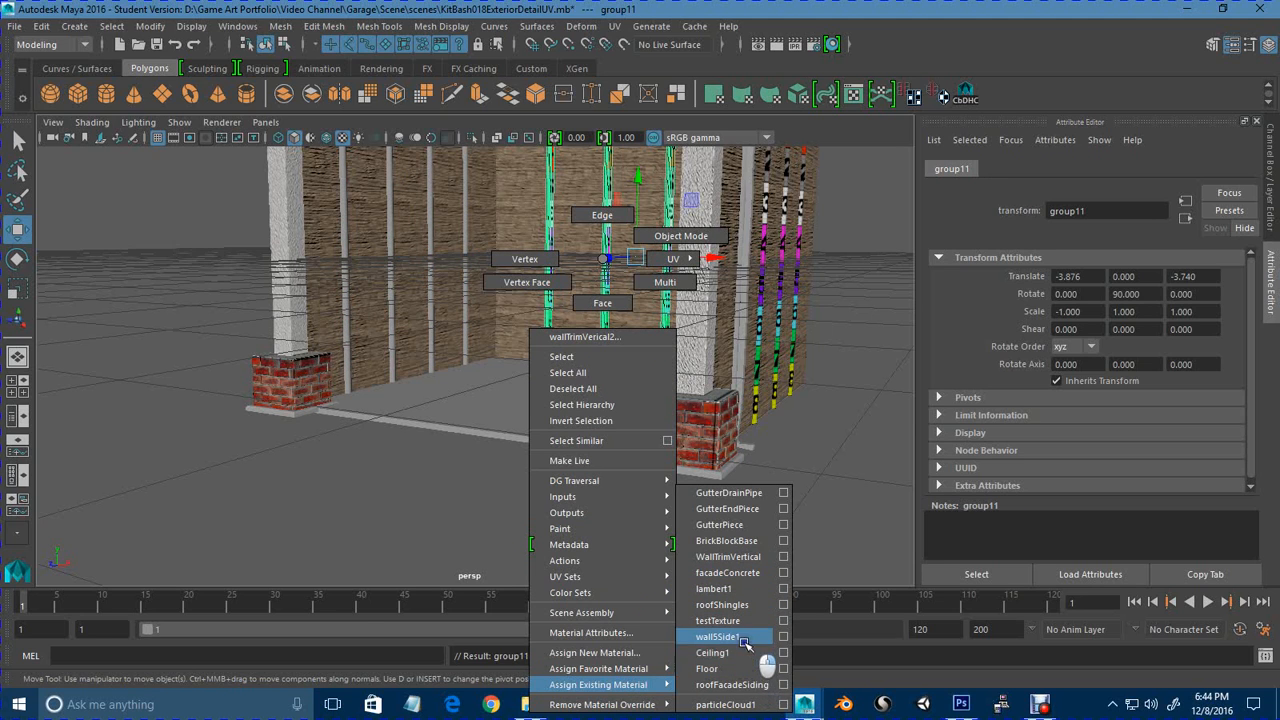
{"action": "left_click", "coordinate": [740, 556]}
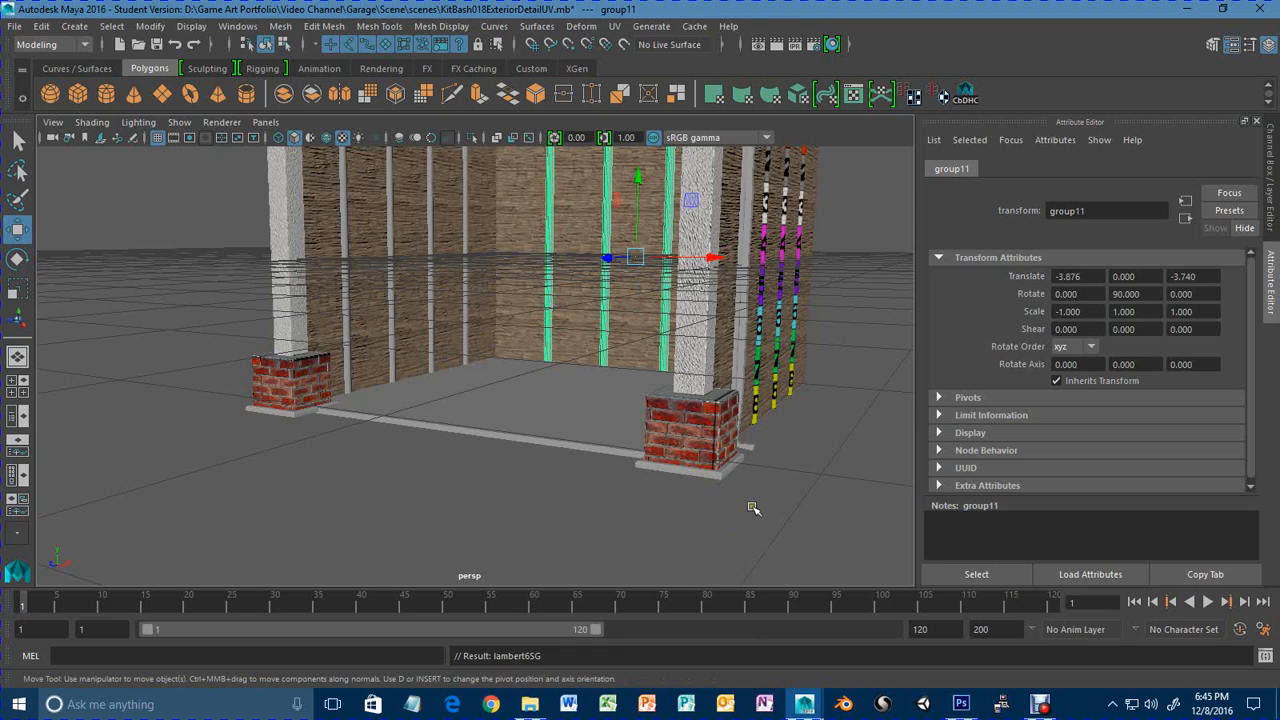
Assign the existing WallTrimVertical material to the group7 trim strips on the outside of the drainpipe-side wall.
{"action": "left_click_drag", "start_coordinate": [753, 508], "coordinate": [596, 440], "text": "alt"}
{"action": "left_click", "coordinate": [580, 433]}
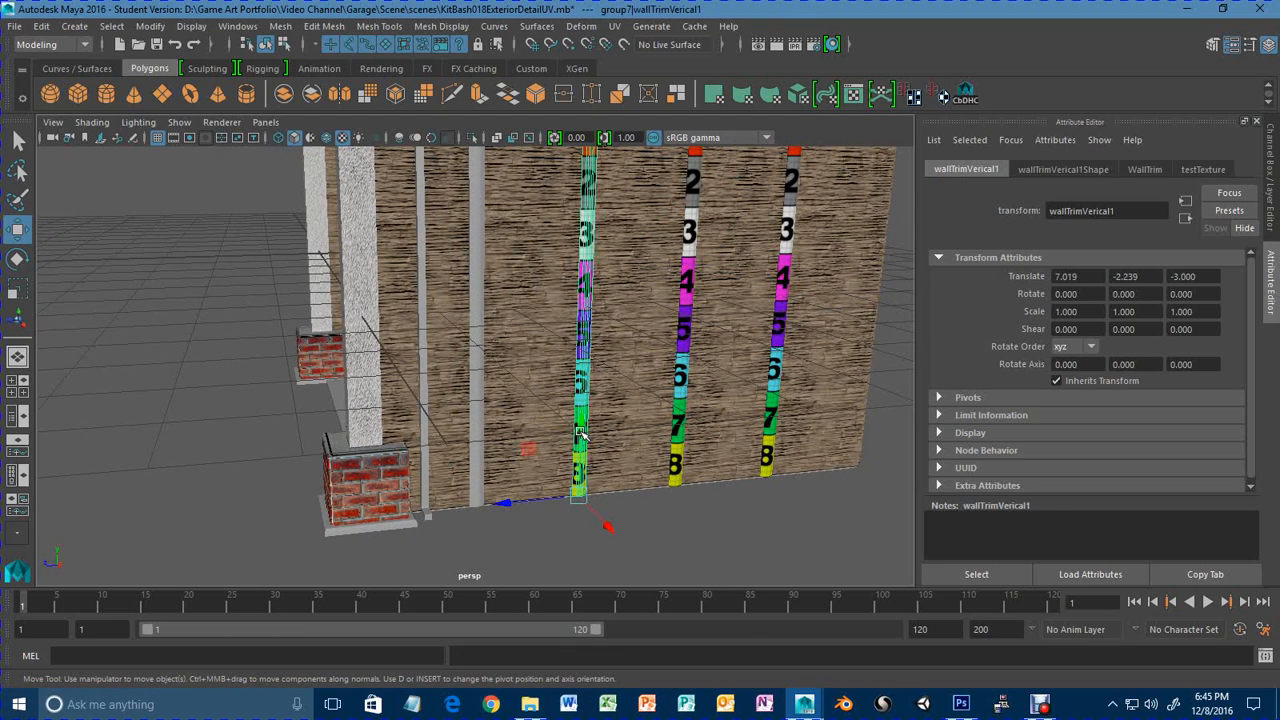
{"action": "key", "text": "Up"}
{"action": "right_click_drag", "start_coordinate": [581, 434], "coordinate": [719, 561]}
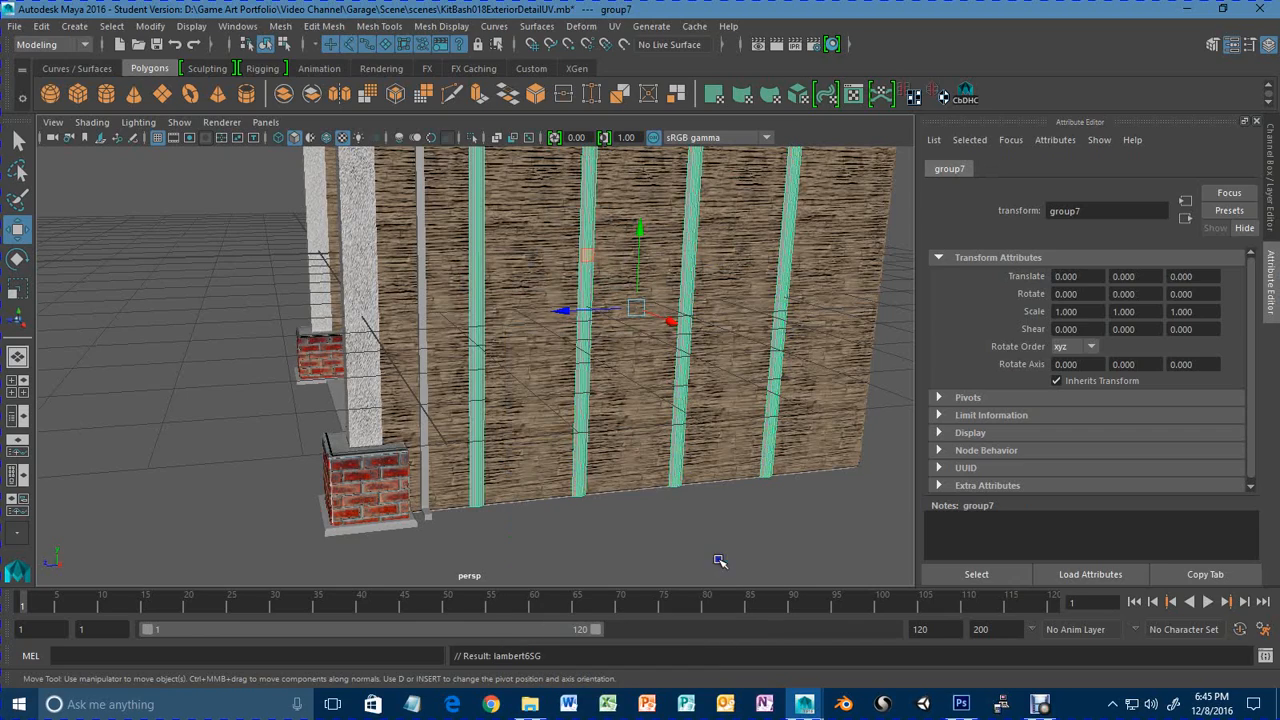
Assign the existing WallTrimVertical material to the group12 trim strips on the outside of the back wall.
{"action": "left_click_drag", "start_coordinate": [634, 497], "coordinate": [530, 489], "text": "alt"}
{"action": "left_click_drag", "start_coordinate": [496, 447], "coordinate": [490, 472], "text": "alt"}
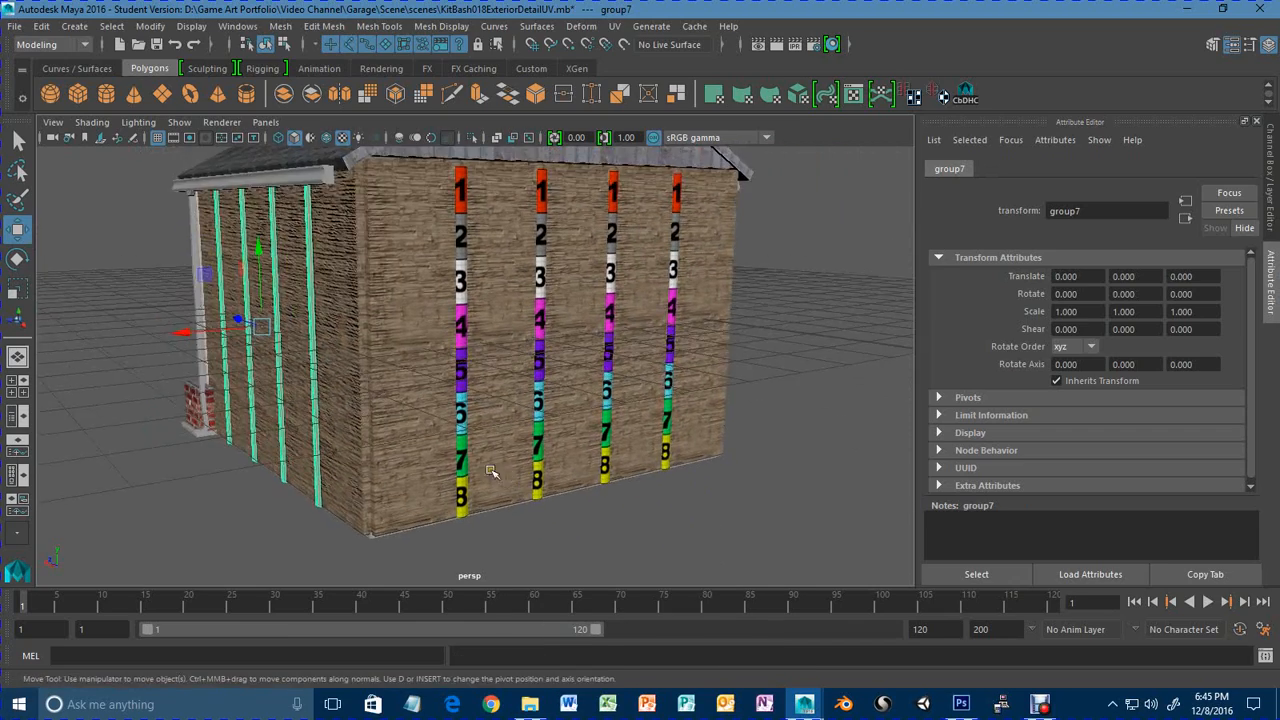
{"action": "left_click", "coordinate": [461, 414]}
{"action": "right_click_drag", "start_coordinate": [461, 414], "coordinate": [585, 555]}
{"action": "key", "text": "Up"}
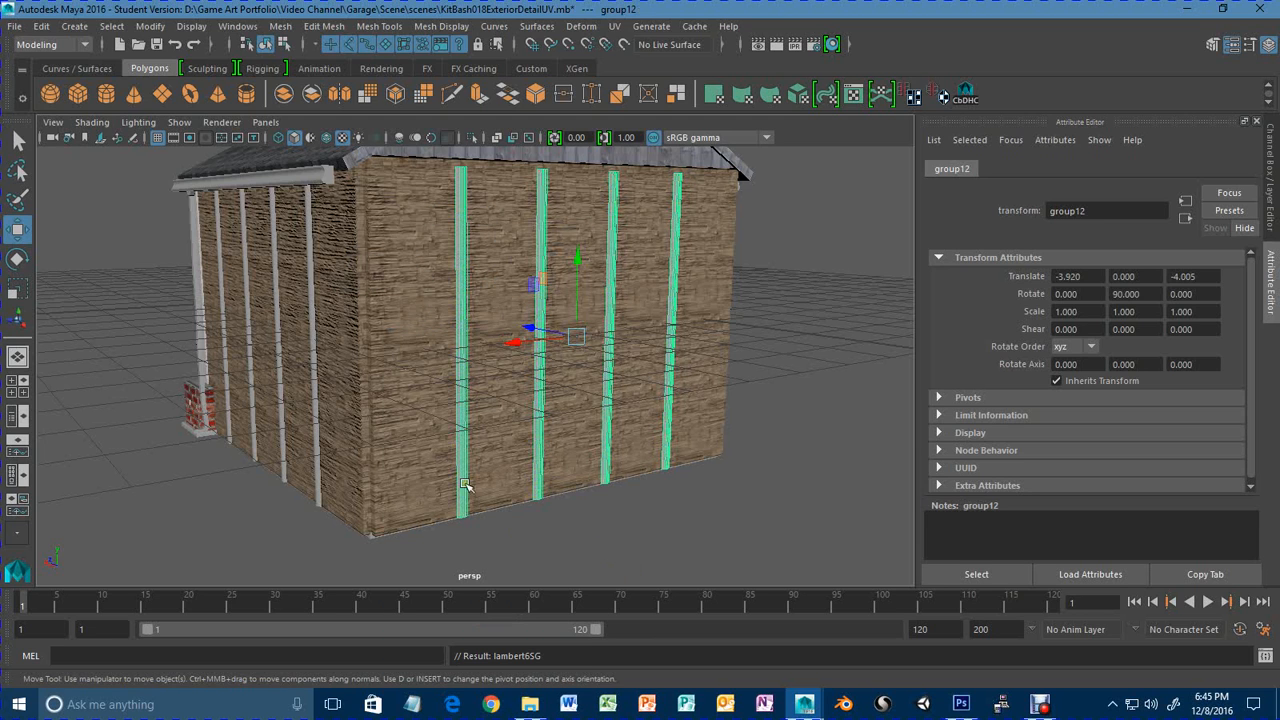
Assign the existing WallTrimVertical material to the group8 trim strips on the outside of the opposite side wall.
{"action": "left_click_drag", "start_coordinate": [372, 492], "coordinate": [684, 482], "text": "alt"}
{"action": "left_click", "coordinate": [366, 364]}
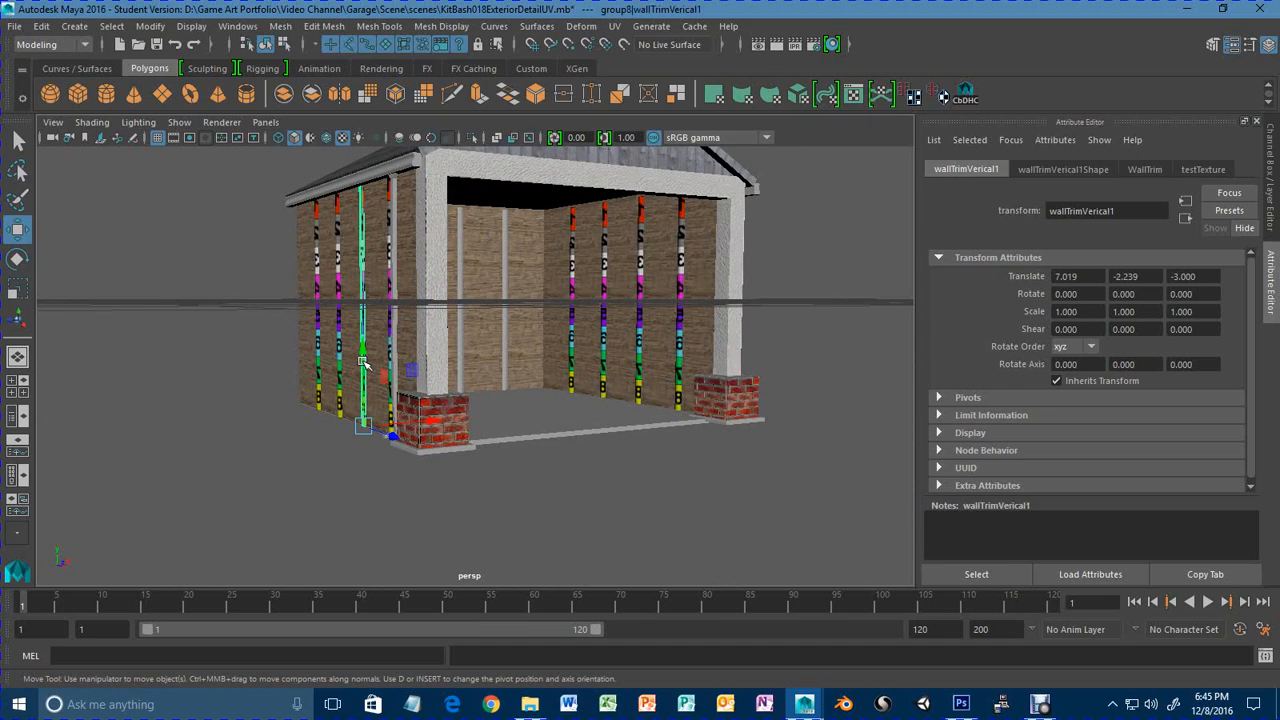
{"action": "key", "text": "Up"}
{"action": "right_click_drag", "start_coordinate": [386, 383], "coordinate": [518, 503]}
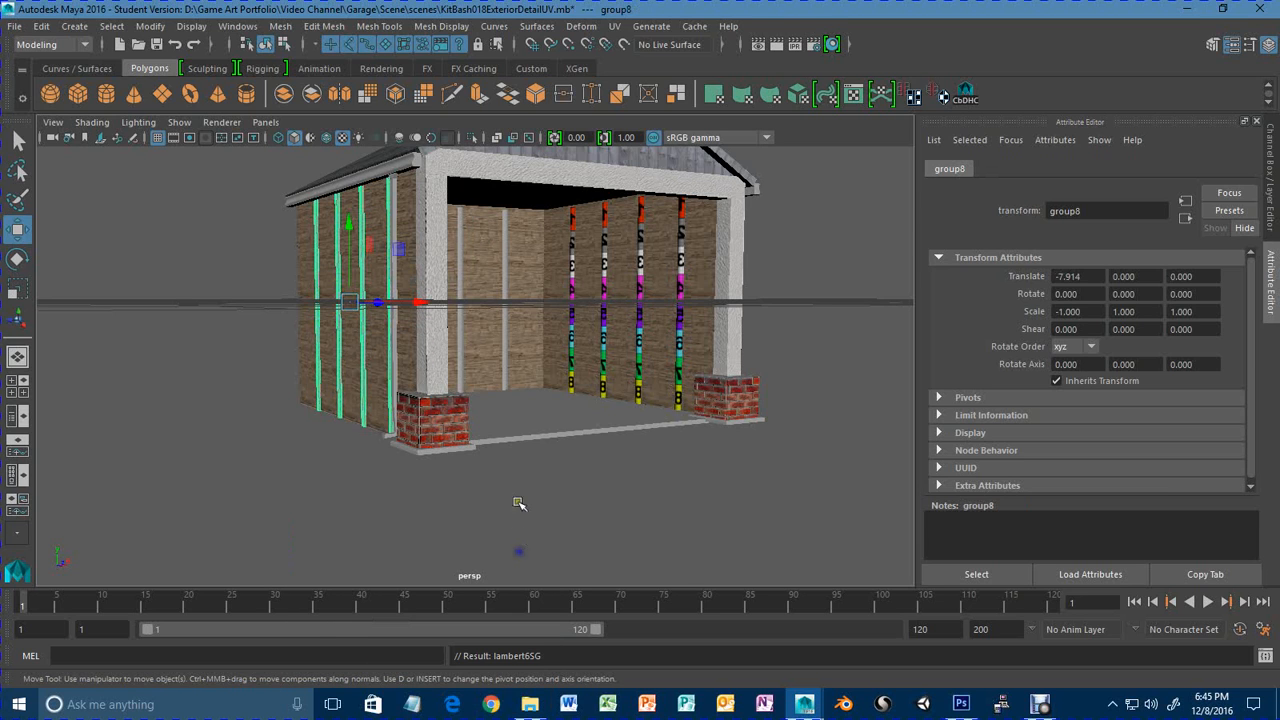
Assign the existing WallTrimVertical material to the remaining numbered trim strips on the inside of the drainpipe-side wall, and clear the selection.
{"action": "left_click", "coordinate": [643, 359]}
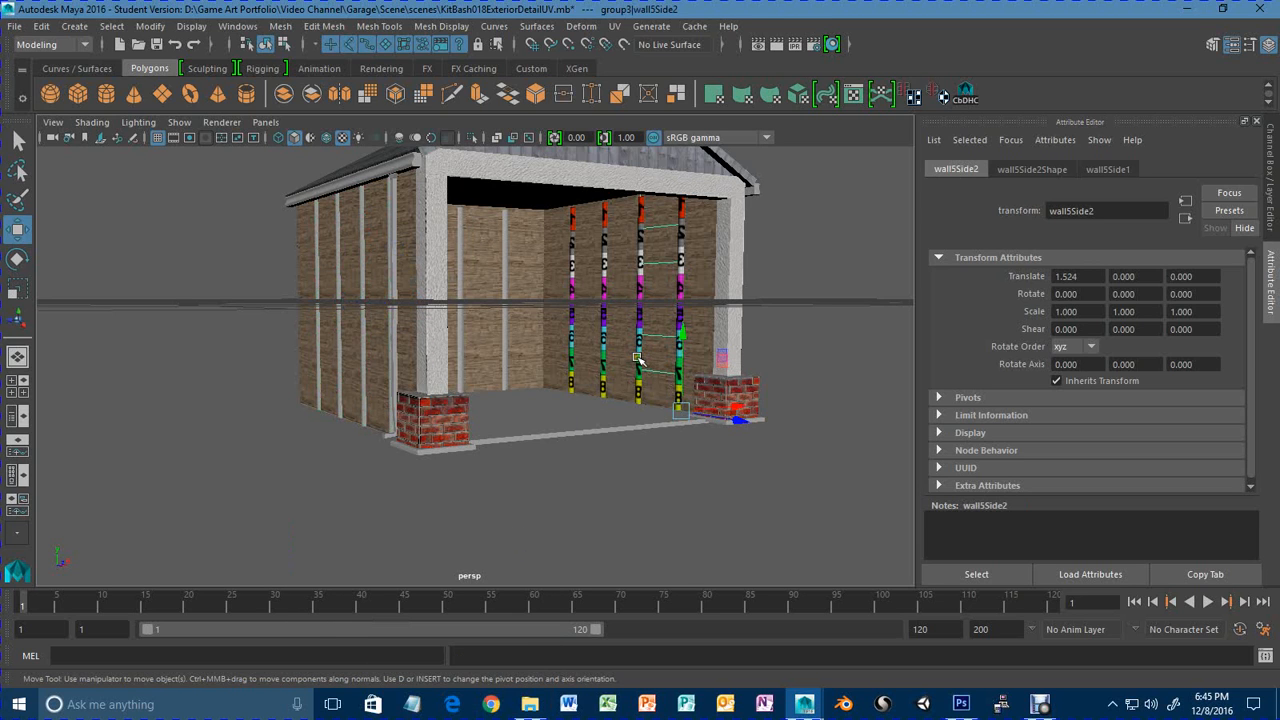
{"action": "left_click", "coordinate": [638, 358]}
{"action": "key", "text": "Up"}
{"action": "right_click_drag", "start_coordinate": [637, 259], "coordinate": [770, 556]}
{"action": "left_click", "coordinate": [724, 507]}
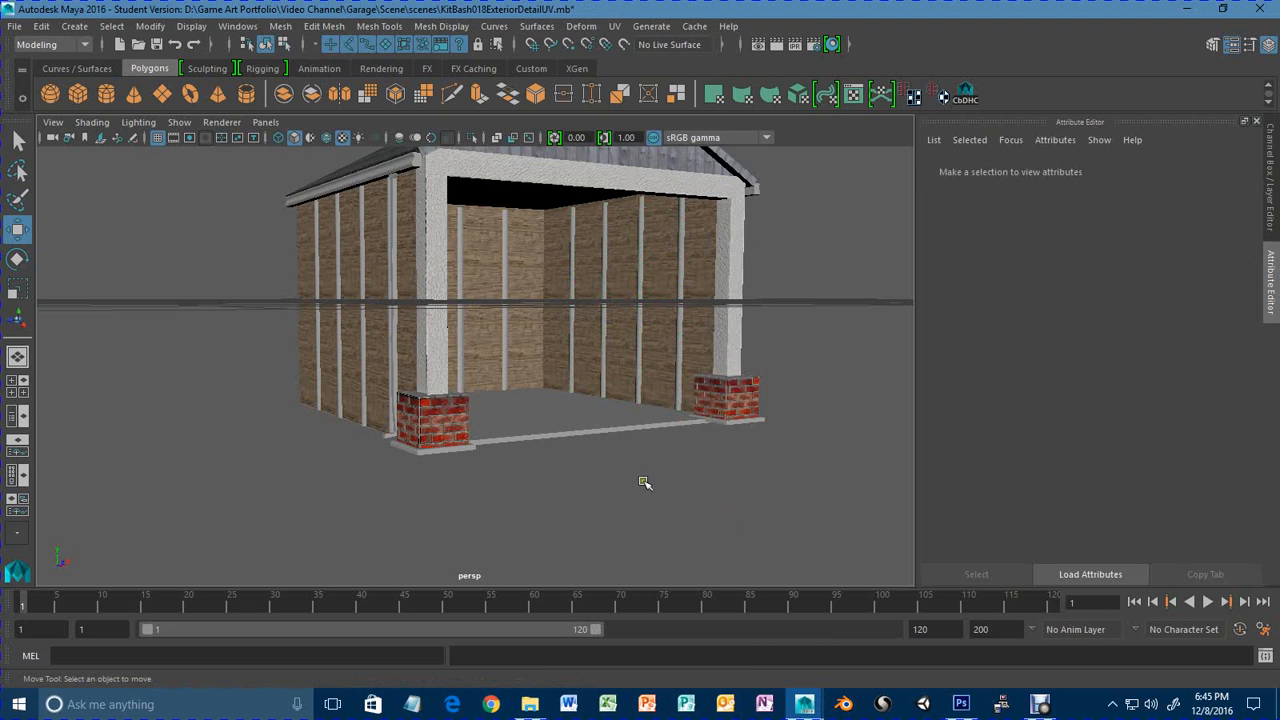
Duplicate the first outer trim strip of the back wall and move the copy to the wall corner, at about -0.06 in Z.
{"action": "left_click_drag", "start_coordinate": [645, 483], "coordinate": [388, 489], "text": "alt"}
{"action": "right_click_drag", "start_coordinate": [388, 489], "coordinate": [550, 492], "text": "alt"}
{"action": "left_click_drag", "start_coordinate": [550, 492], "coordinate": [525, 515], "text": "alt"}
{"action": "left_click", "coordinate": [538, 460]}
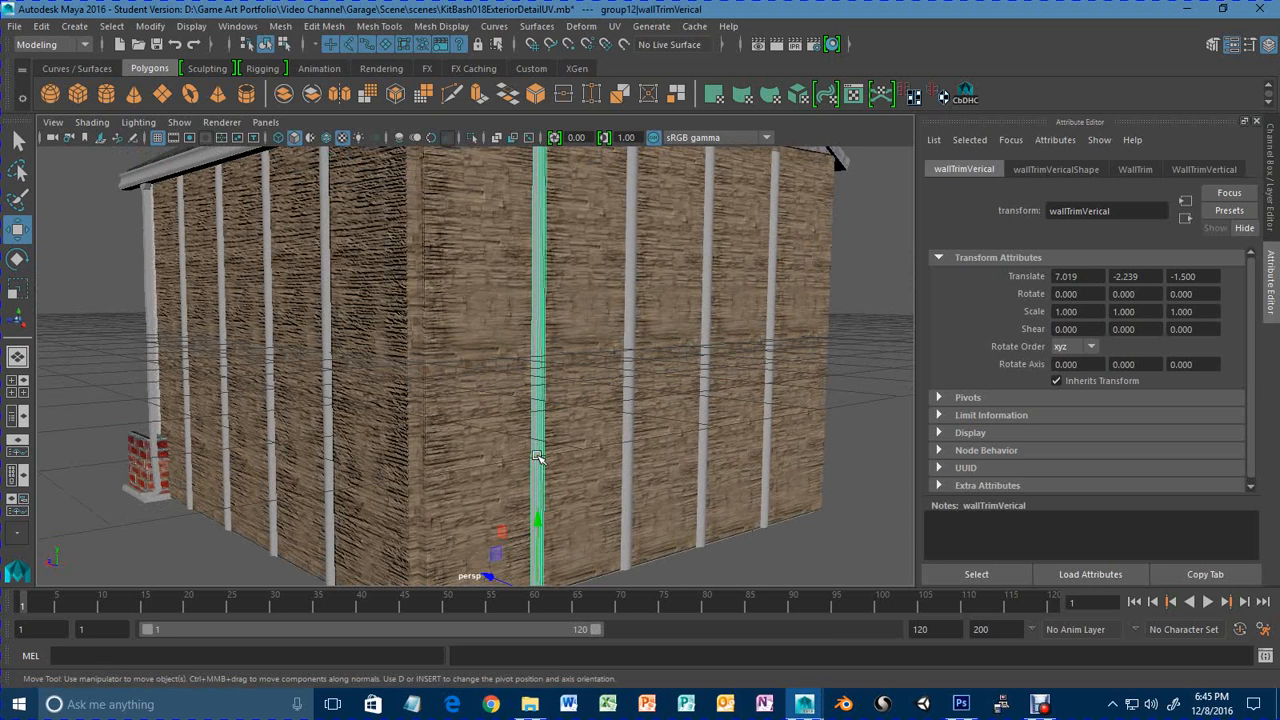
{"action": "key", "text": "ctrl+d"}
{"action": "left_click_drag", "start_coordinate": [614, 500], "coordinate": [568, 503], "text": "alt"}
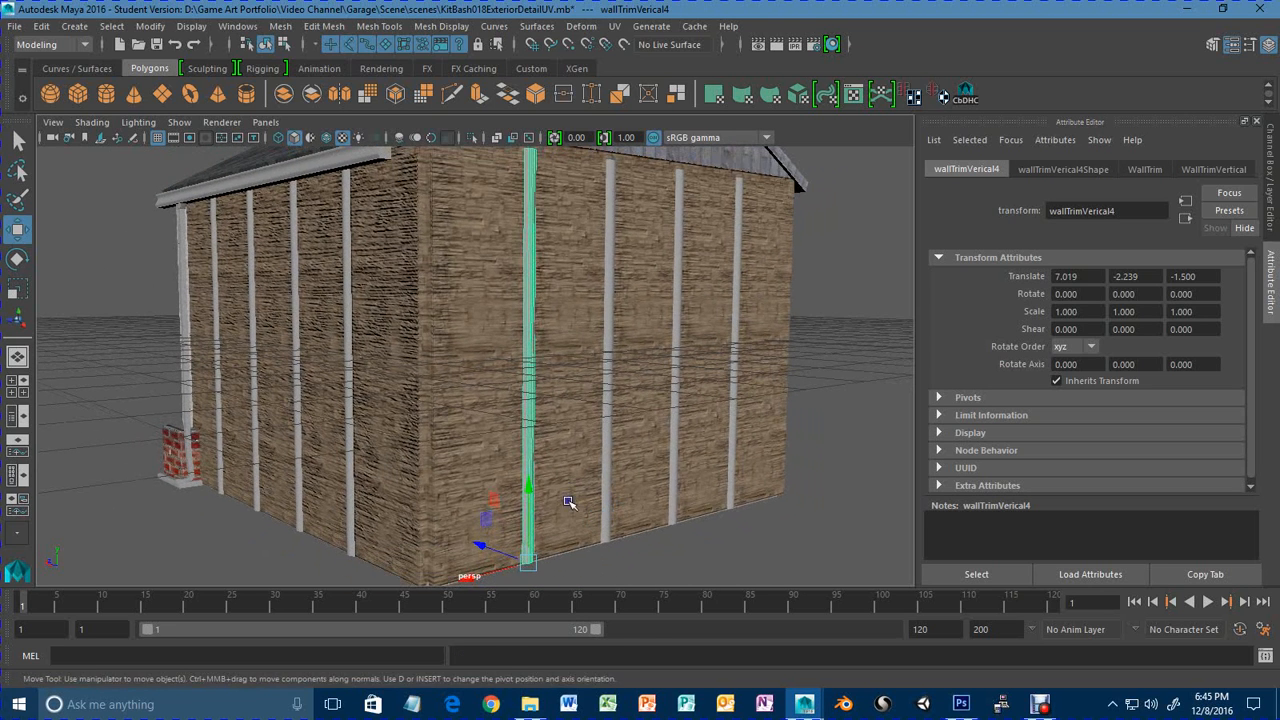
{"action": "middle_click_drag", "start_coordinate": [488, 582], "coordinate": [409, 606]}
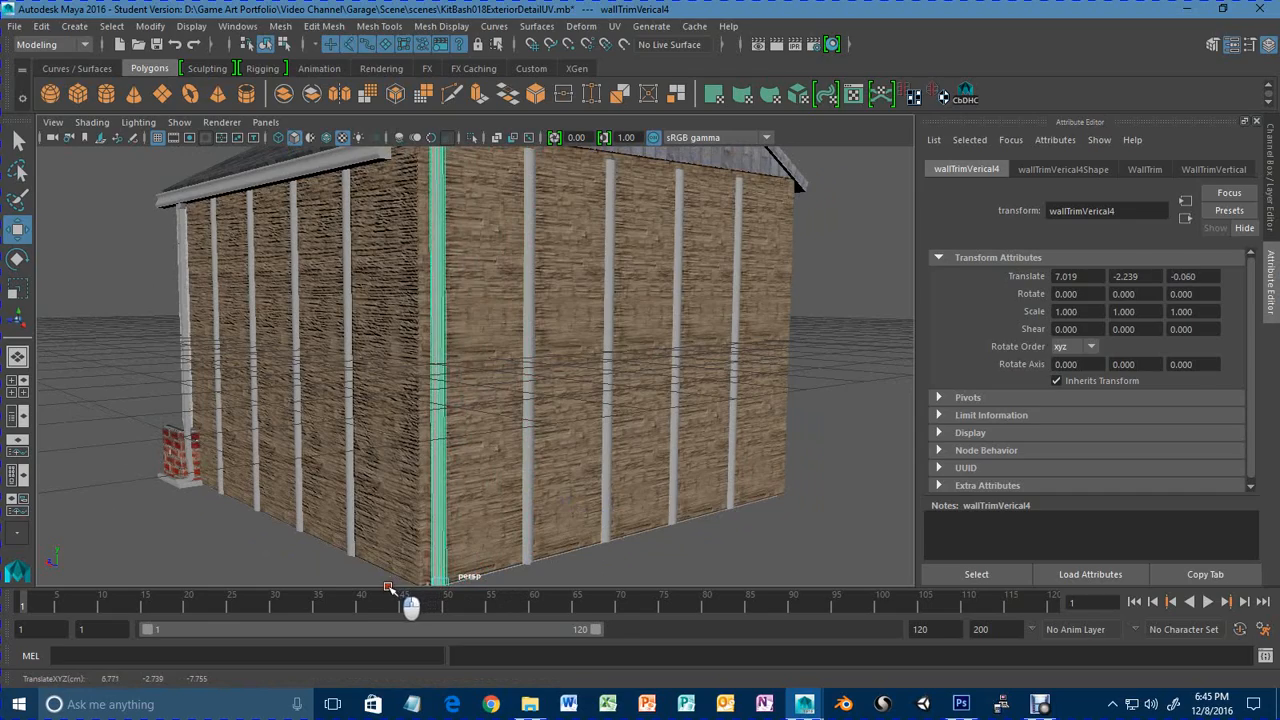
Nudge the duplicated back-wall strip closer to the corner edge, to about 0.02 in Z.
{"action": "right_click_drag", "start_coordinate": [520, 524], "coordinate": [562, 512], "text": "alt"}
{"action": "left_click_drag", "start_coordinate": [530, 512], "coordinate": [618, 510], "text": "alt"}
{"action": "right_click_drag", "start_coordinate": [612, 510], "coordinate": [718, 498], "text": "alt"}
{"action": "middle_click_drag", "start_coordinate": [718, 497], "coordinate": [586, 414], "text": "alt"}
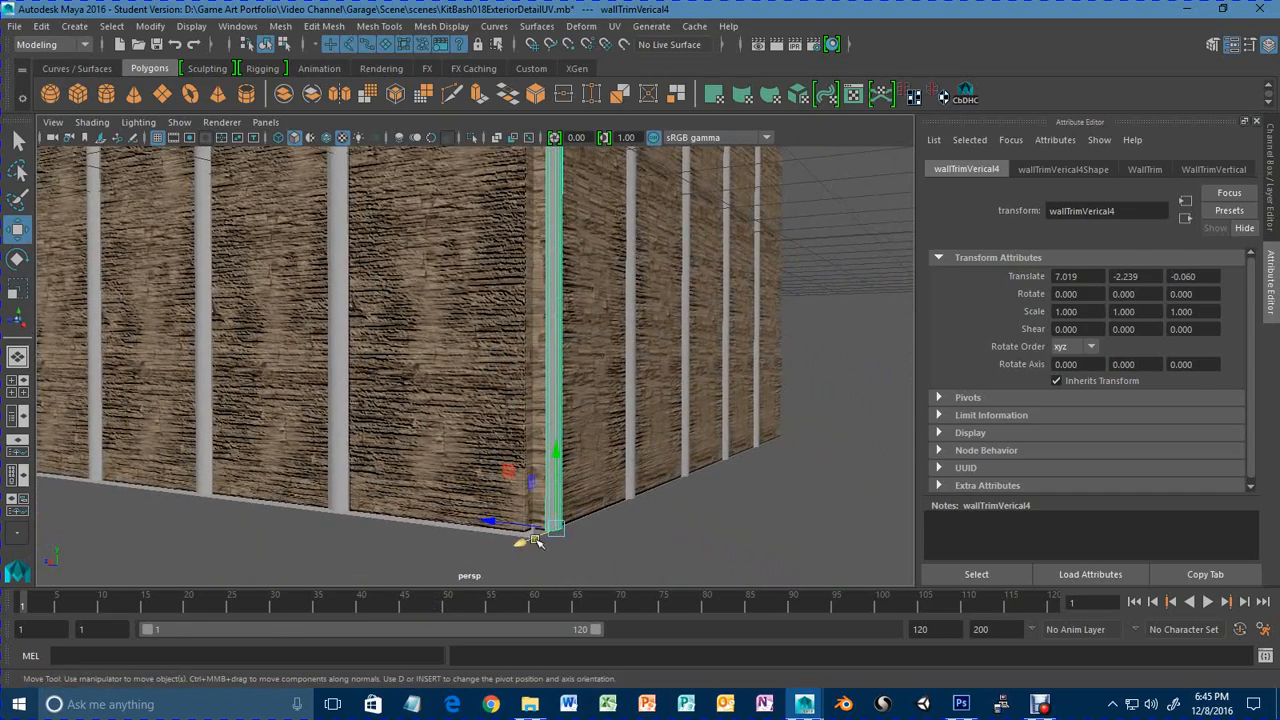
{"action": "left_click_drag", "start_coordinate": [521, 542], "coordinate": [512, 547]}
{"action": "middle_click_drag", "start_coordinate": [512, 547], "coordinate": [517, 547]}
Duplicate the last trim strip of the adjoining side wall and move the copy to the same corner, at about -7.63 in Z.
{"action": "left_click", "coordinate": [340, 403]}
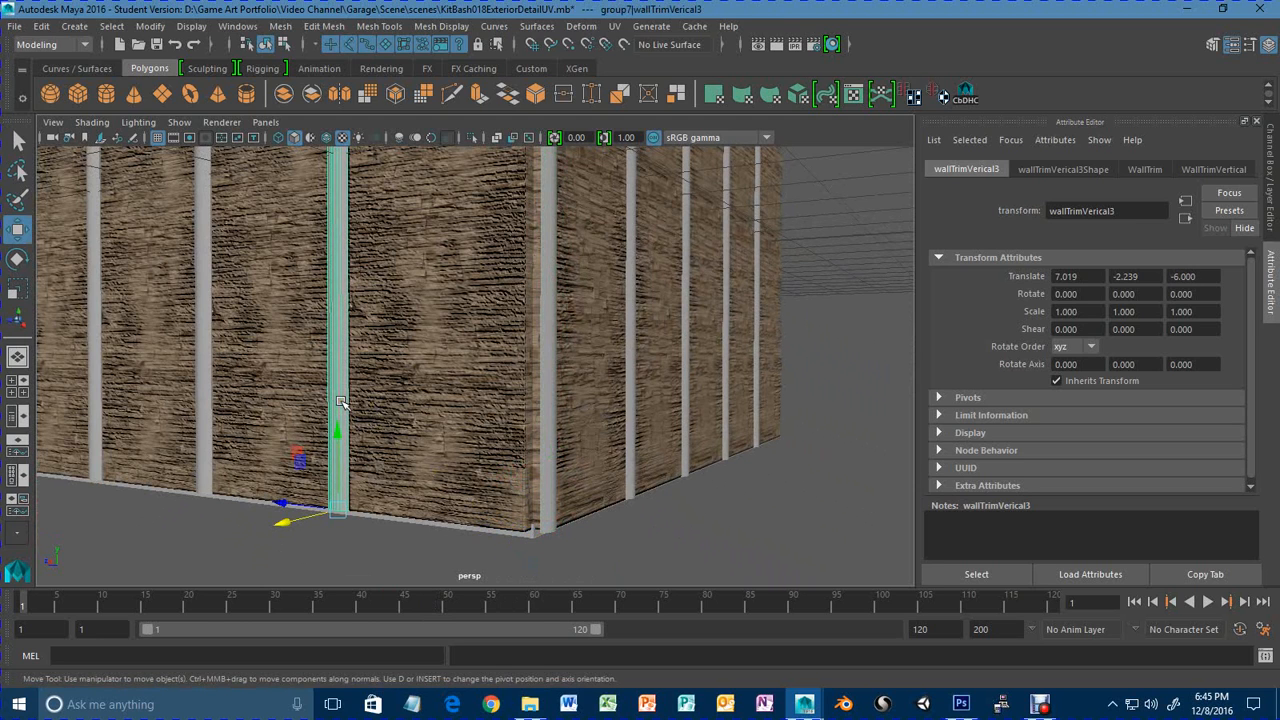
{"action": "key", "text": "ctrl+d"}
{"action": "left_click_drag", "start_coordinate": [285, 521], "coordinate": [571, 491]}
Fine-tune both corner strips so they meet at the edge, with the side-wall copy at about -7.65 in Z, and deselect.
{"action": "left_click", "coordinate": [443, 449]}
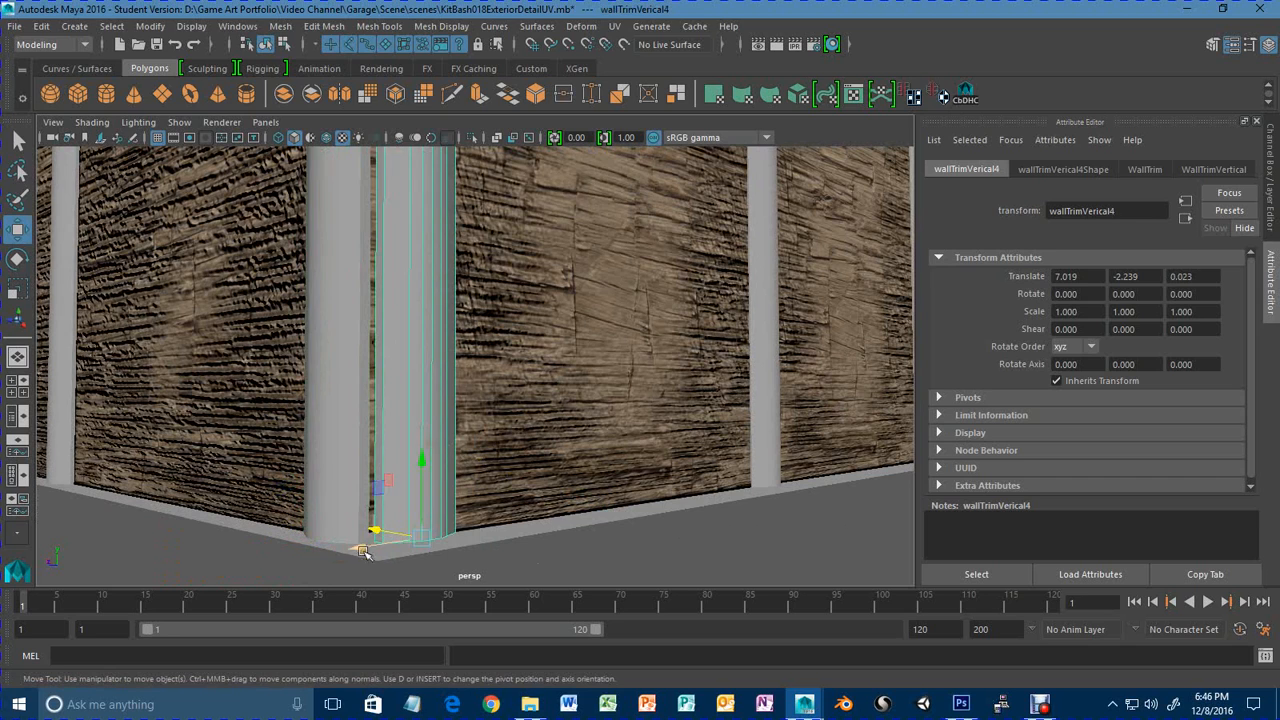
{"action": "left_click_drag", "start_coordinate": [365, 553], "coordinate": [424, 448]}
{"action": "left_click", "coordinate": [333, 527]}
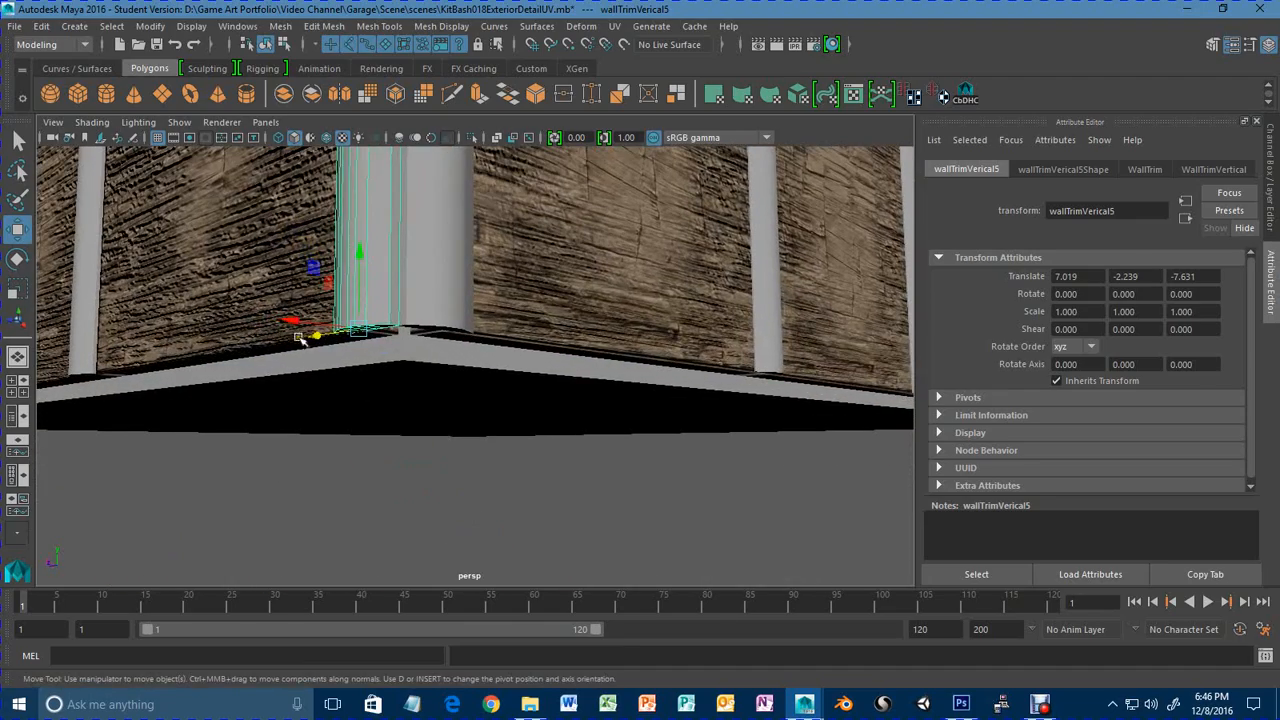
{"action": "left_click_drag", "start_coordinate": [313, 338], "coordinate": [337, 358]}
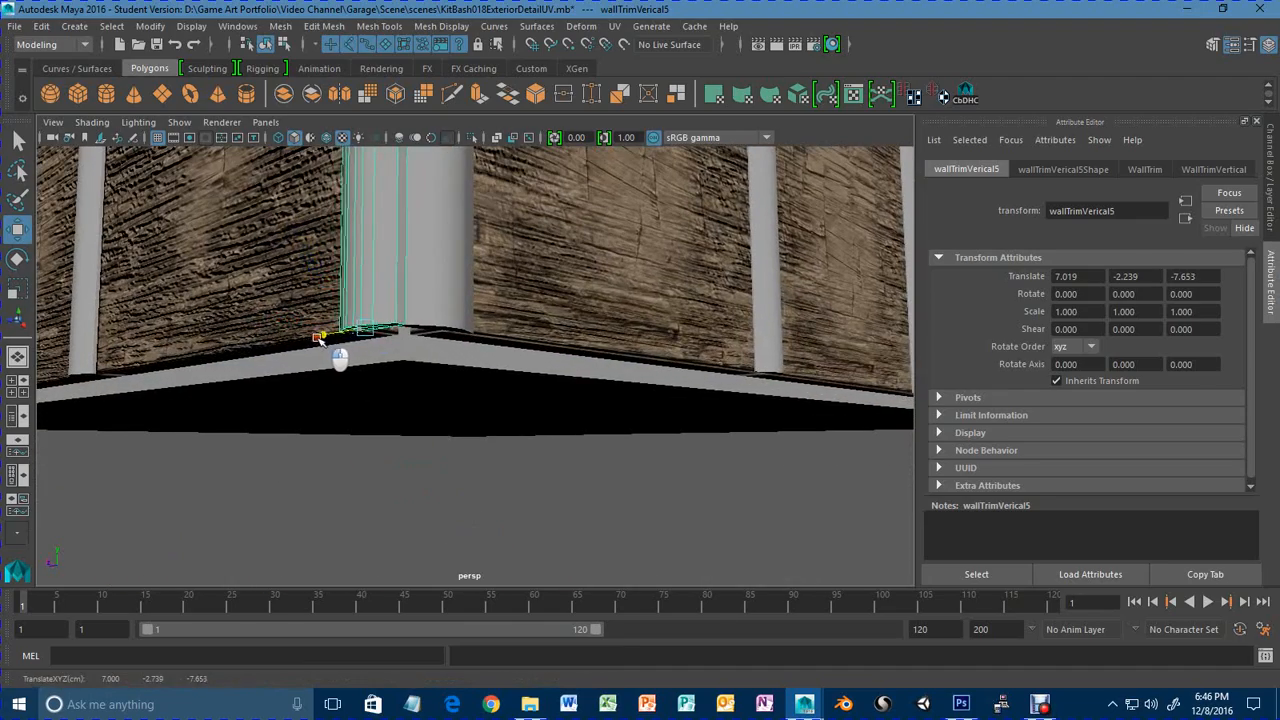
{"action": "right_click_drag", "start_coordinate": [340, 362], "coordinate": [407, 370], "text": "alt"}
{"action": "left_click_drag", "start_coordinate": [409, 369], "coordinate": [376, 411], "text": "alt"}
{"action": "left_click", "coordinate": [397, 491]}
{"action": "mouse_move", "coordinate": [397, 491]}
{"action": "left_mouse_down", "text": "alt"}
{"action": "mouse_move", "coordinate": [314, 491]}
{"action": "mouse_move", "coordinate": [386, 483]}
{"action": "left_mouse_up", "text": "alt"}
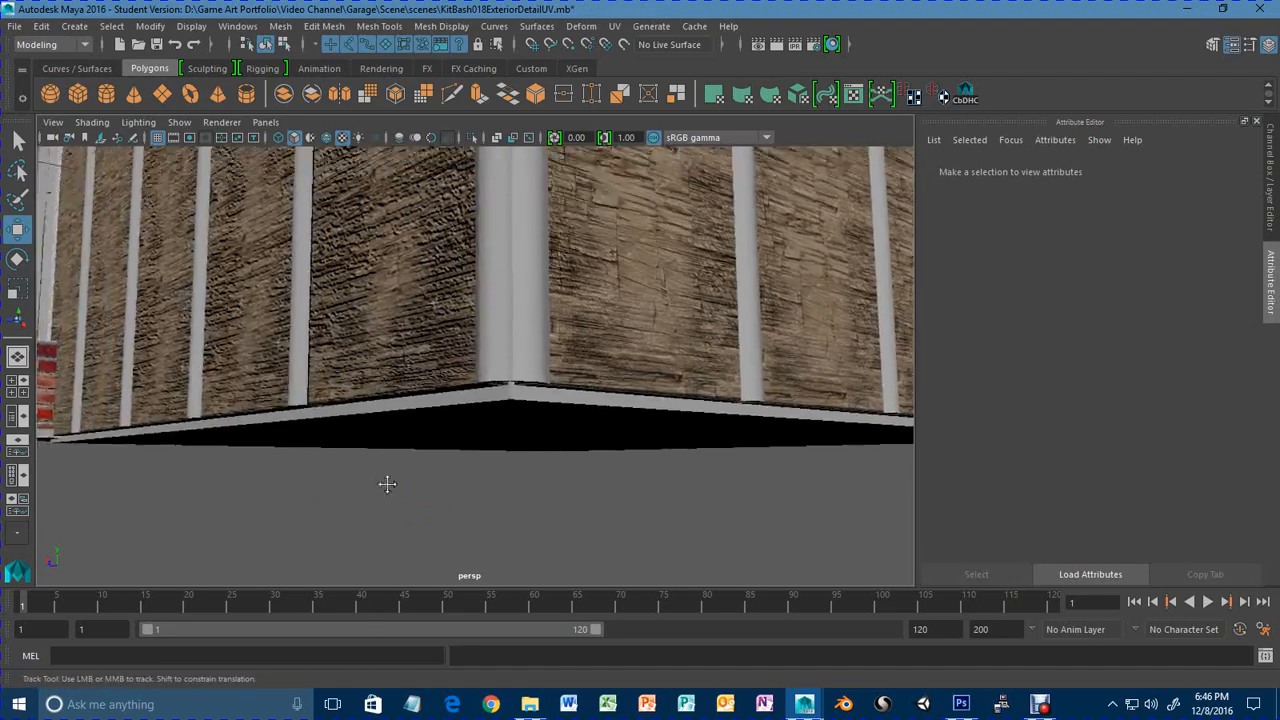
Delete the two duplicated vertical trim strips that meet at the back corner of the garage.
{"action": "middle_click_drag", "start_coordinate": [386, 483], "coordinate": [366, 702], "text": "alt"}
{"action": "left_click_drag", "start_coordinate": [460, 432], "coordinate": [417, 449], "text": "alt"}
{"action": "right_click_drag", "start_coordinate": [417, 449], "coordinate": [466, 449], "text": "alt"}
{"action": "left_click", "coordinate": [453, 430]}
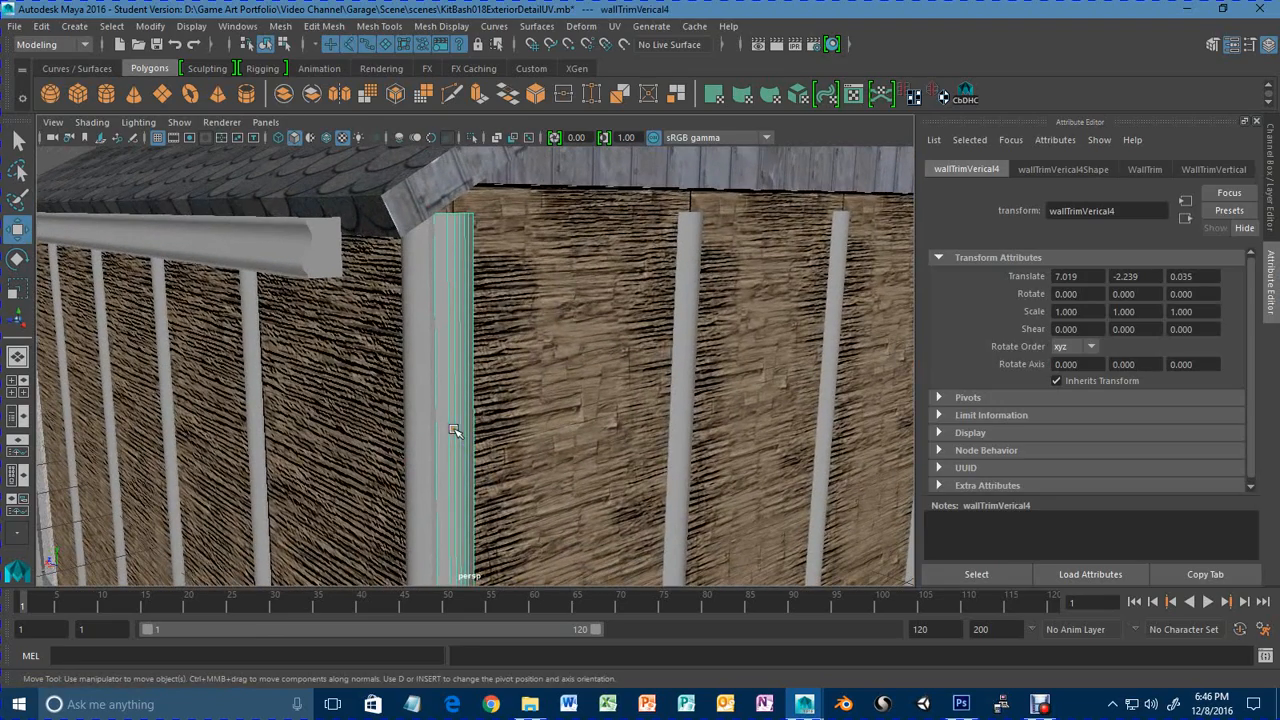
{"action": "left_click", "coordinate": [410, 427]}
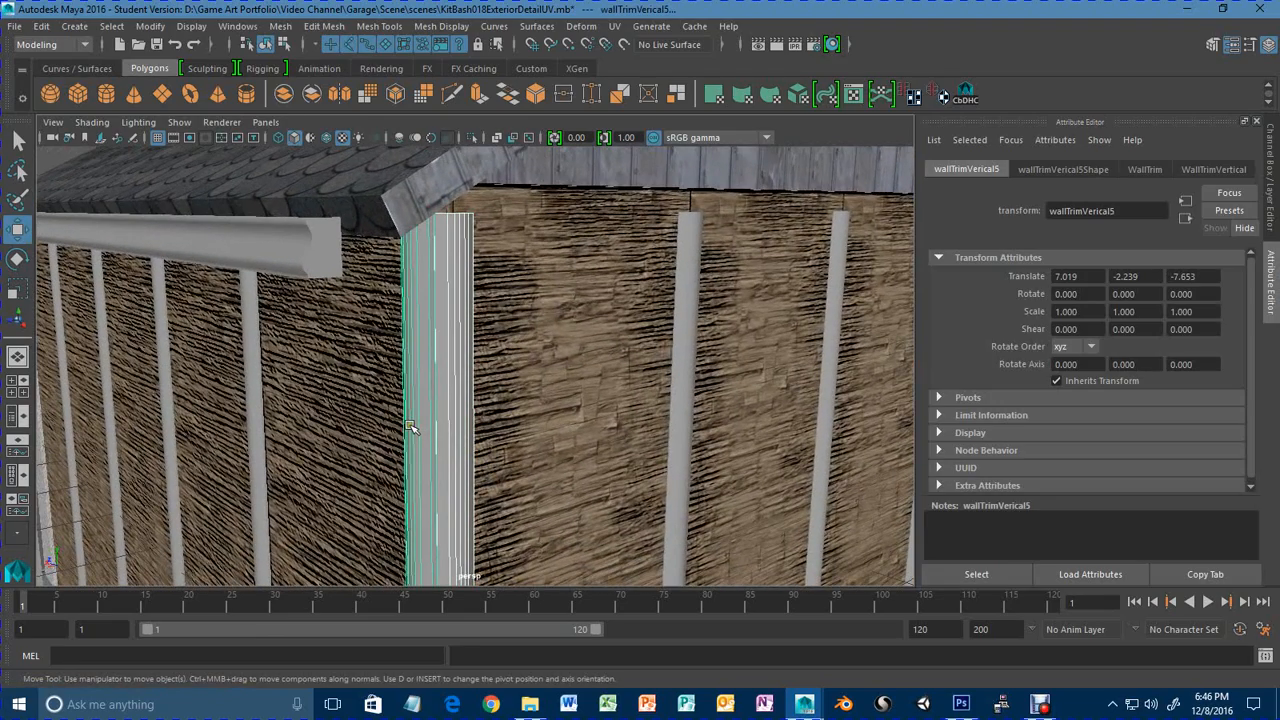
{"action": "key", "text": "Delete"}
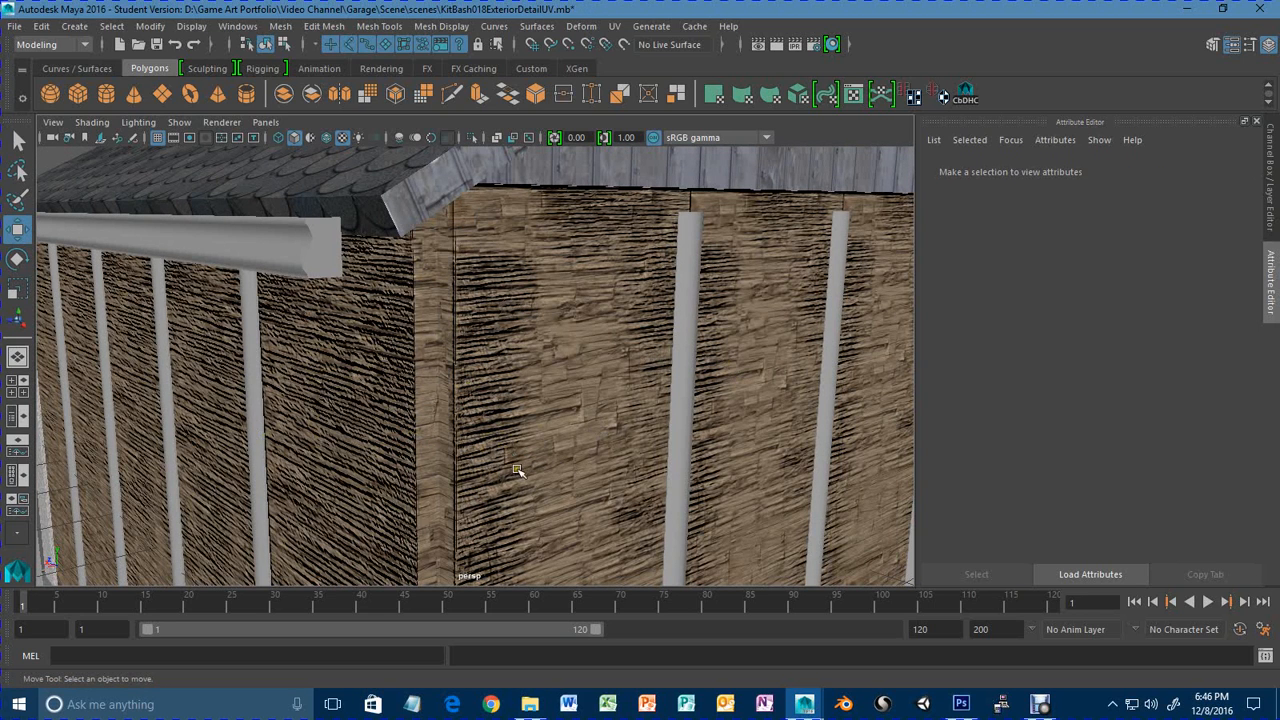
{"action": "right_click_drag", "start_coordinate": [526, 470], "coordinate": [348, 458], "text": "alt"}
{"action": "left_click_drag", "start_coordinate": [348, 458], "coordinate": [520, 446], "text": "alt"}
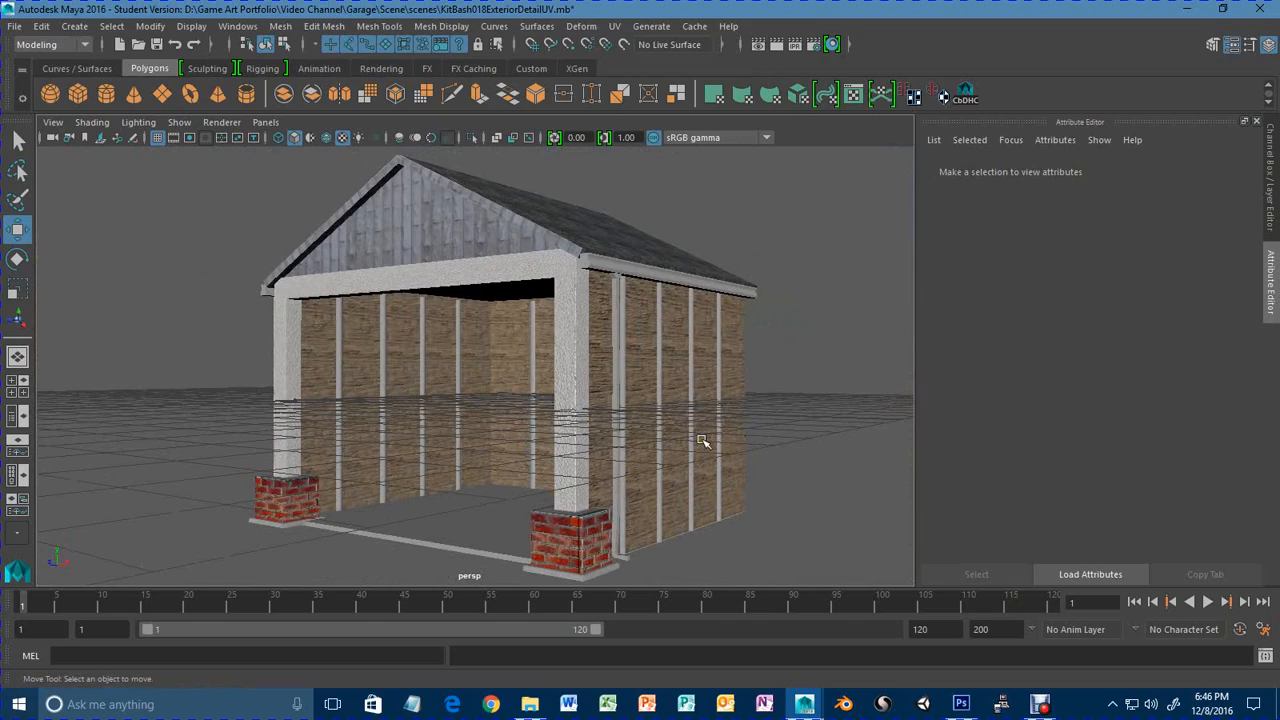
{"action": "left_click_drag", "start_coordinate": [436, 398], "coordinate": [531, 411], "text": "alt"}
{"action": "right_click_drag", "start_coordinate": [645, 468], "coordinate": [621, 470], "text": "alt"}
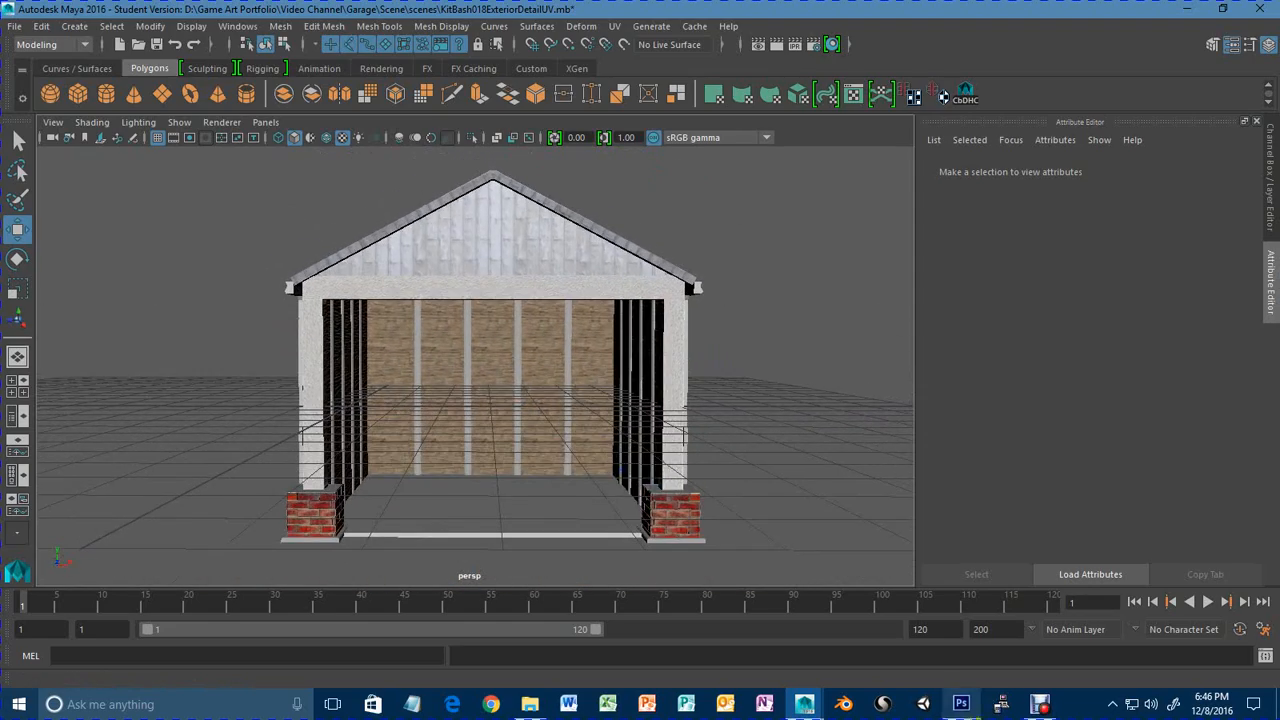
Switch to Photoshop and open the brick base, ceiling, floor, three gutter and vertical wall trim UV layout images from the Scene images folder.
{"action": "left_click", "coordinate": [961, 704]}
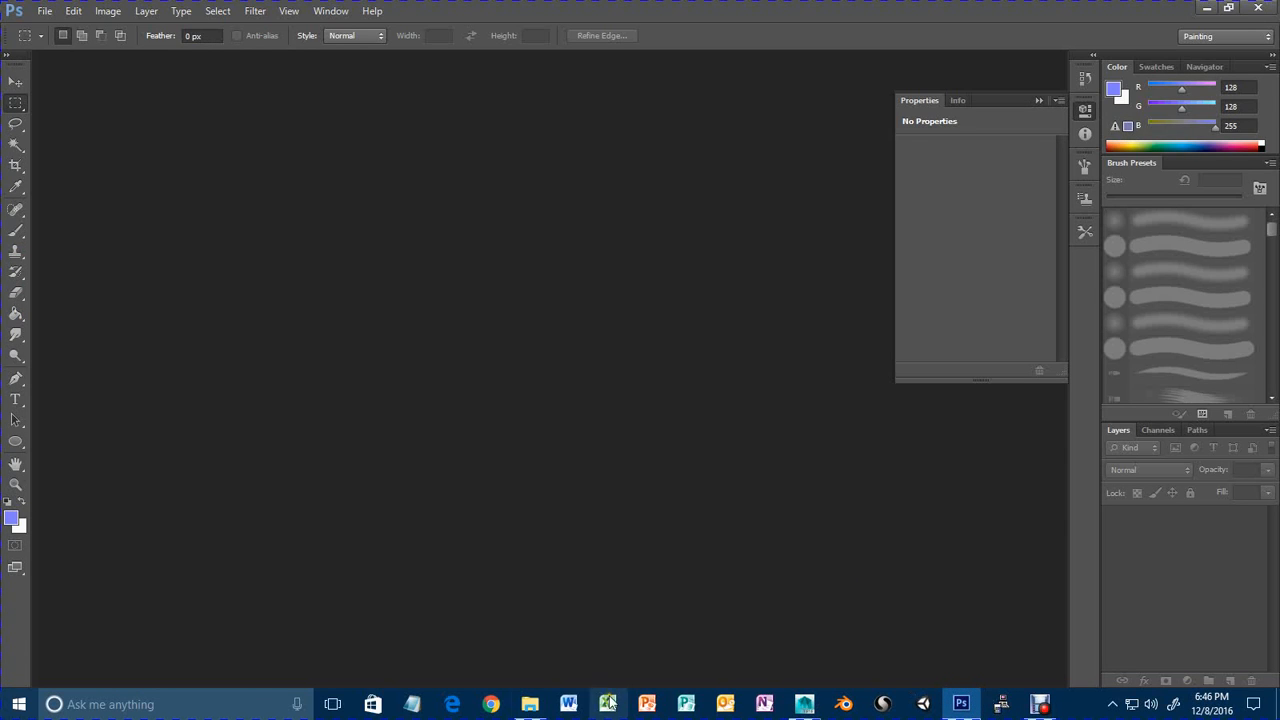
{"action": "left_click", "coordinate": [535, 708]}
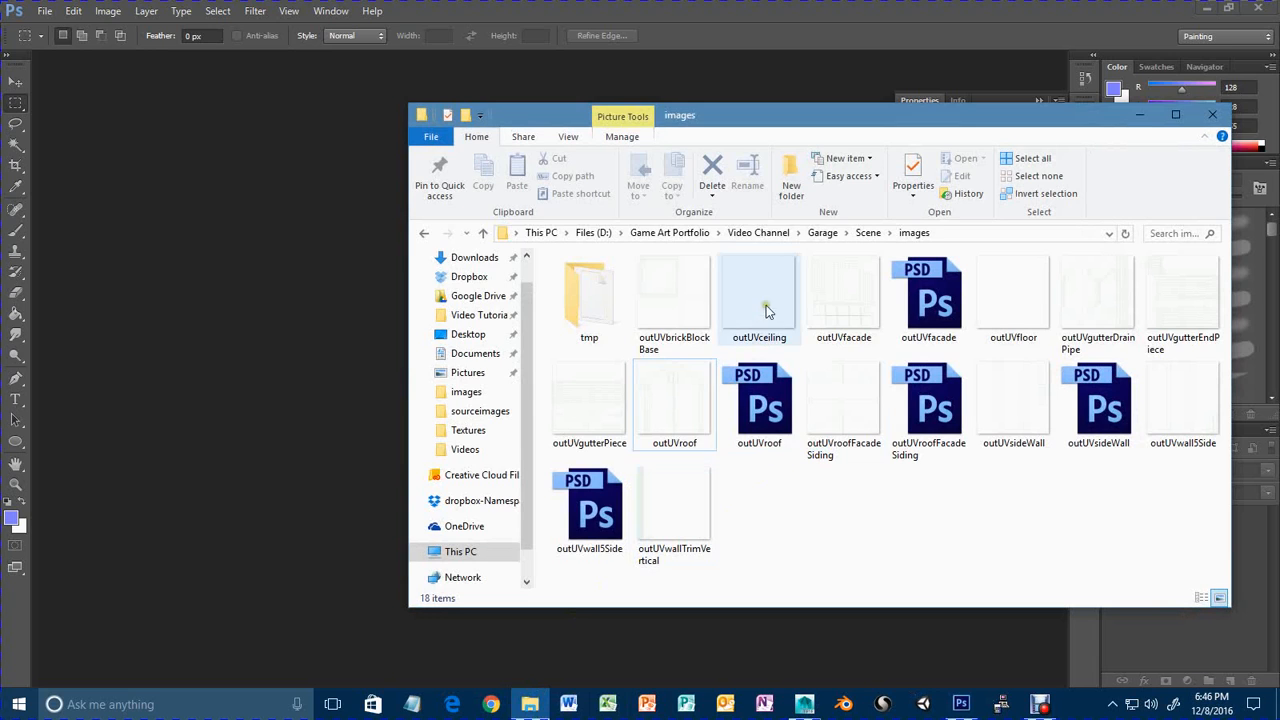
{"action": "left_click", "coordinate": [698, 306]}
{"action": "left_click", "coordinate": [746, 300], "text": "ctrl"}
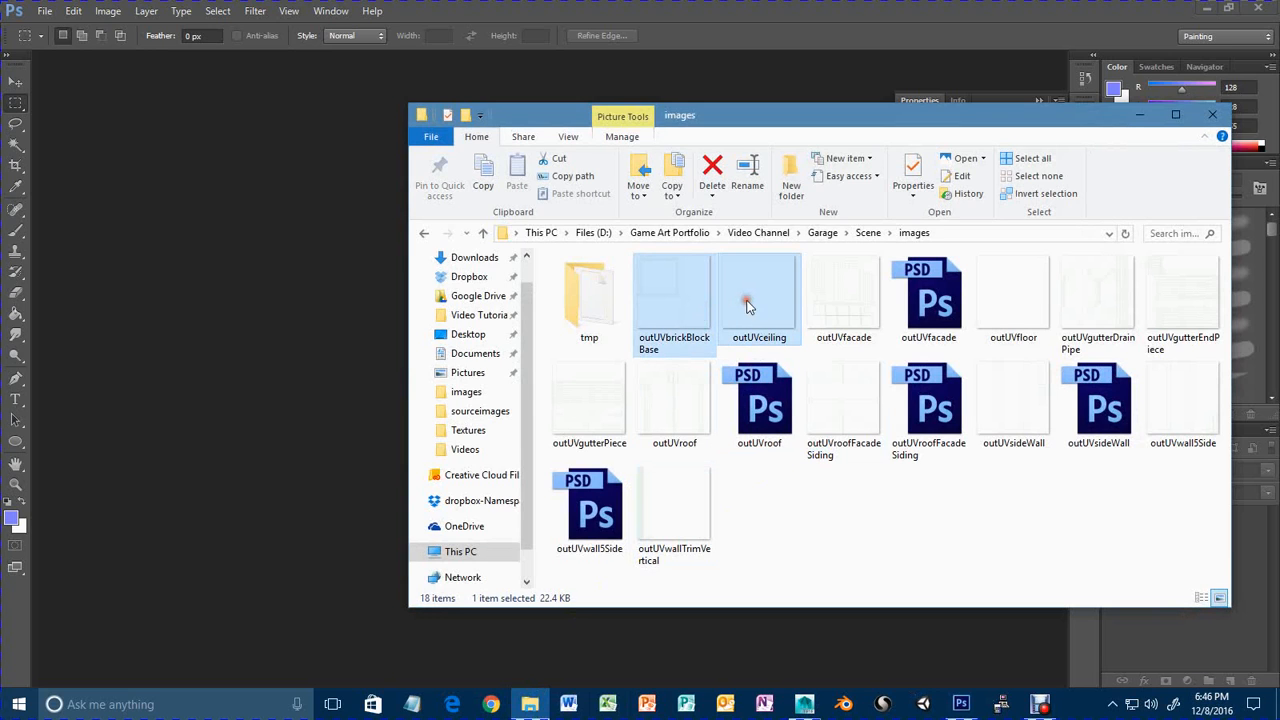
{"action": "left_click", "coordinate": [1033, 320], "text": "ctrl"}
{"action": "left_click", "coordinate": [1068, 298], "text": "ctrl"}
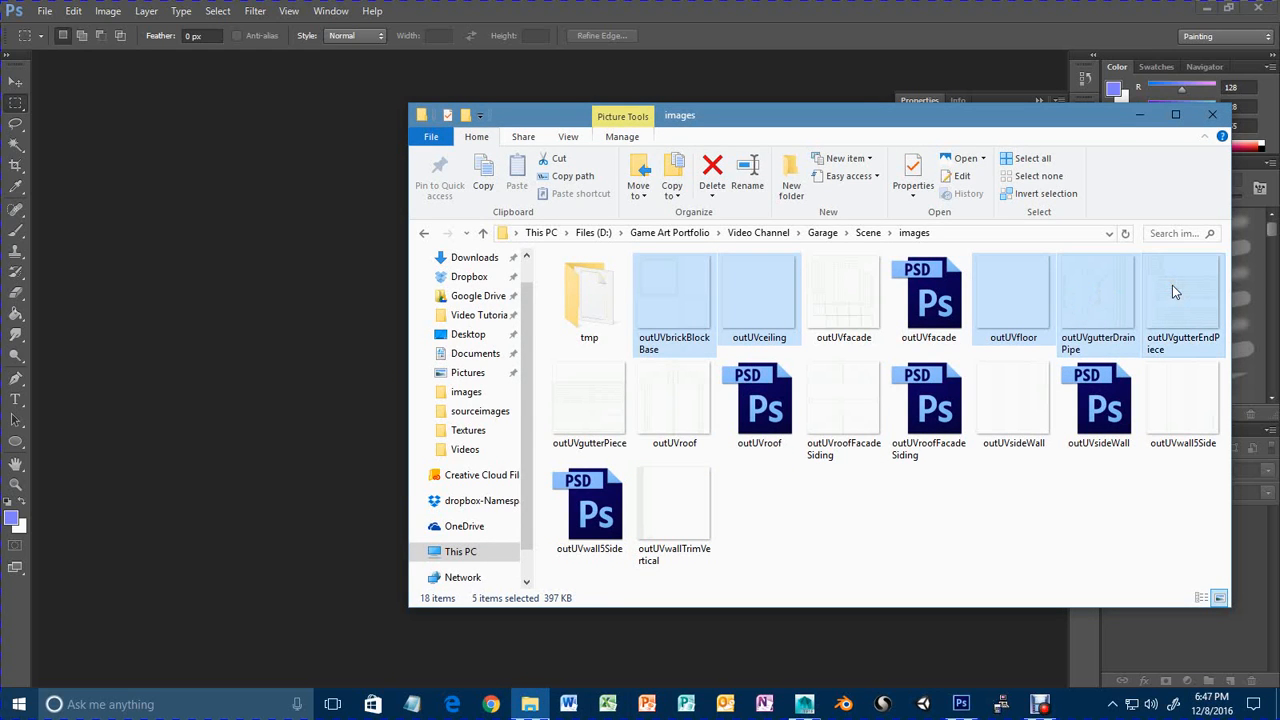
{"action": "left_click", "coordinate": [613, 383], "text": "ctrl"}
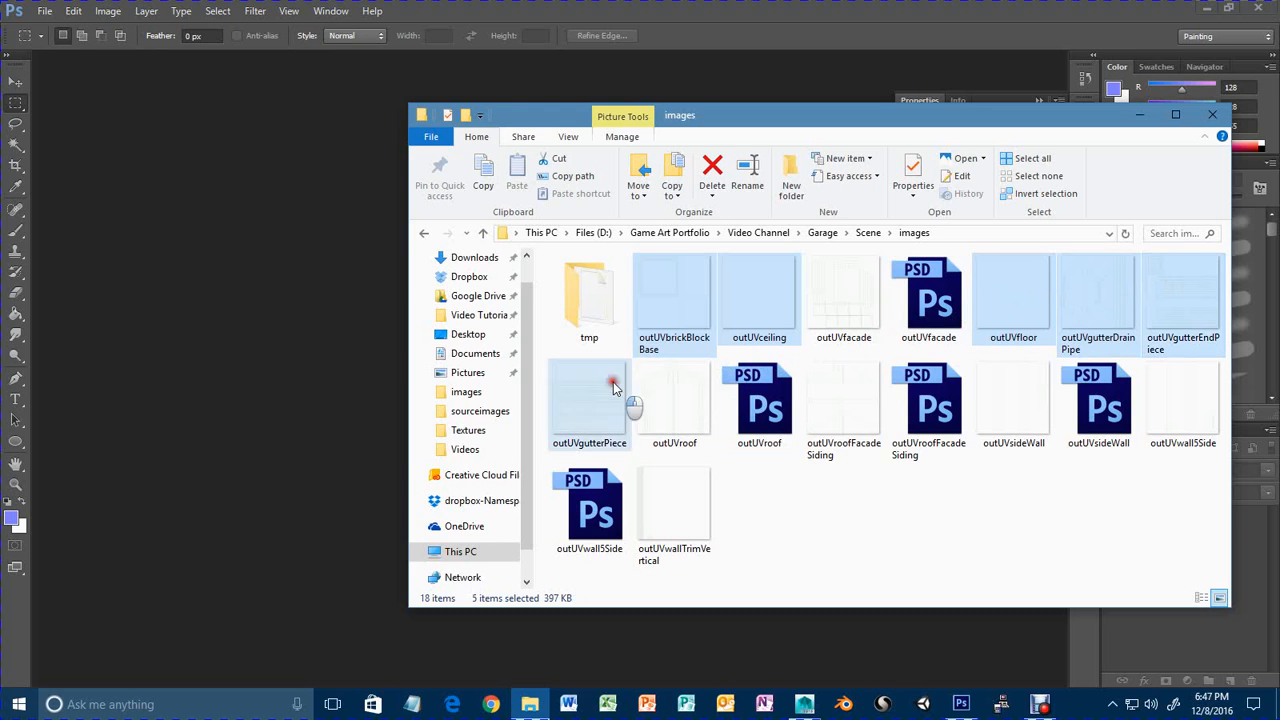
{"action": "left_click", "coordinate": [690, 502], "text": "ctrl"}
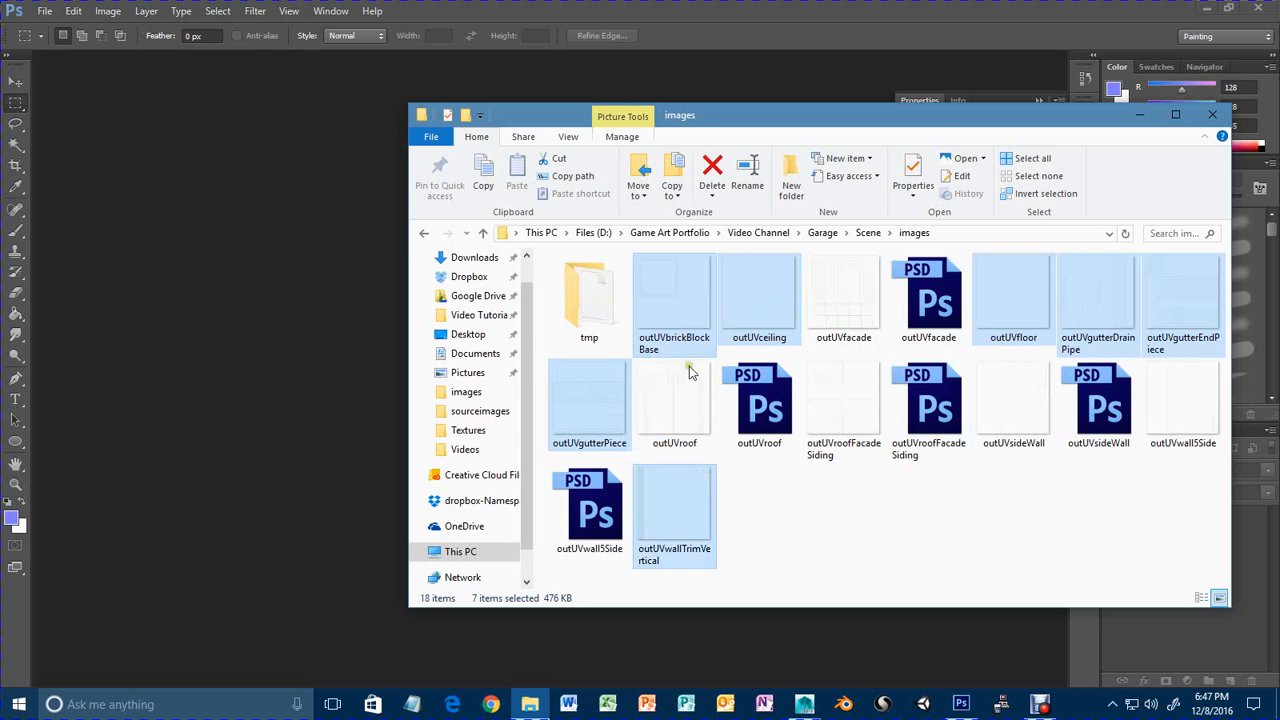
{"action": "left_click_drag", "start_coordinate": [671, 300], "coordinate": [601, 10]}
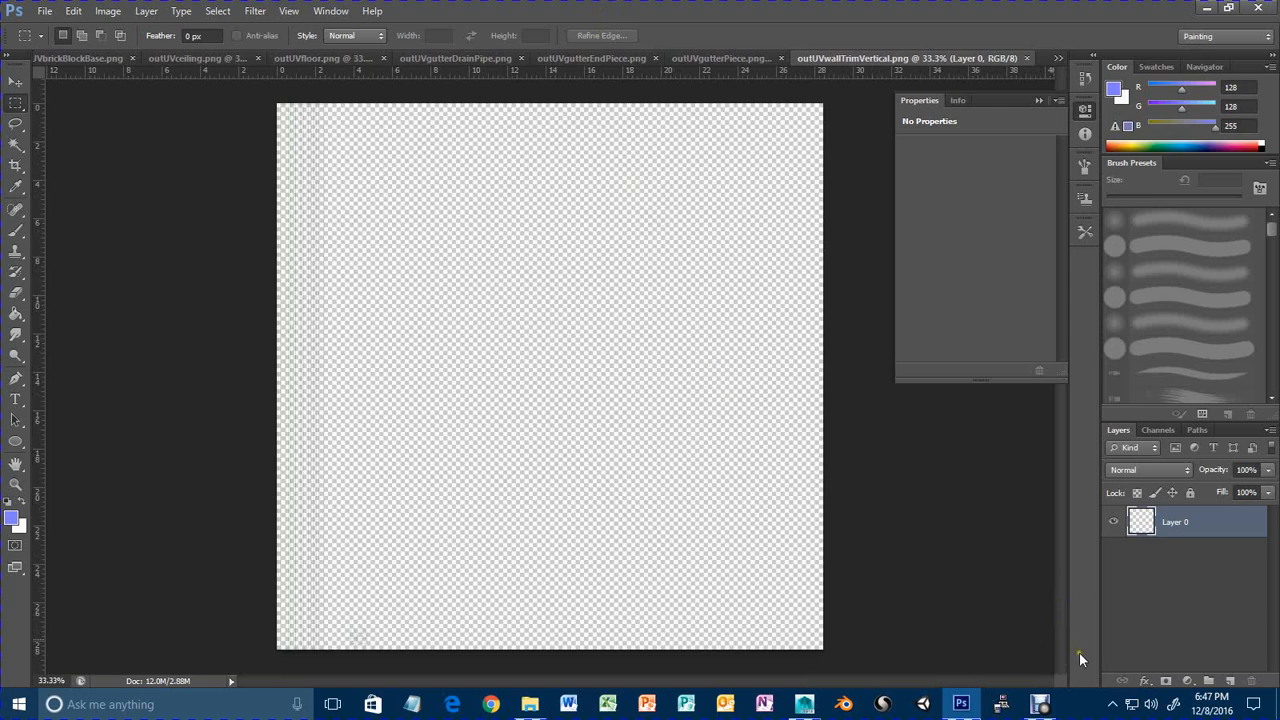
{"action": "left_click", "coordinate": [1040, 704]}
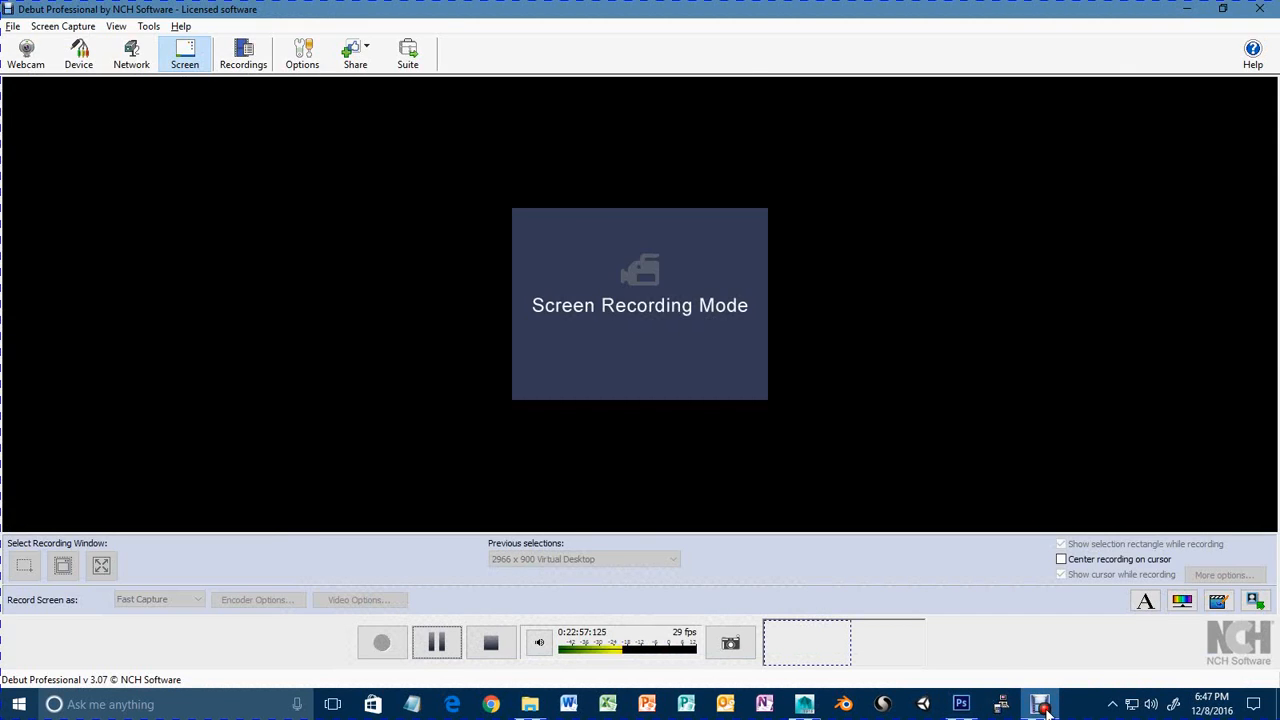
{"action": "left_click_drag", "start_coordinate": [738, 7], "coordinate": [1279, 230]}
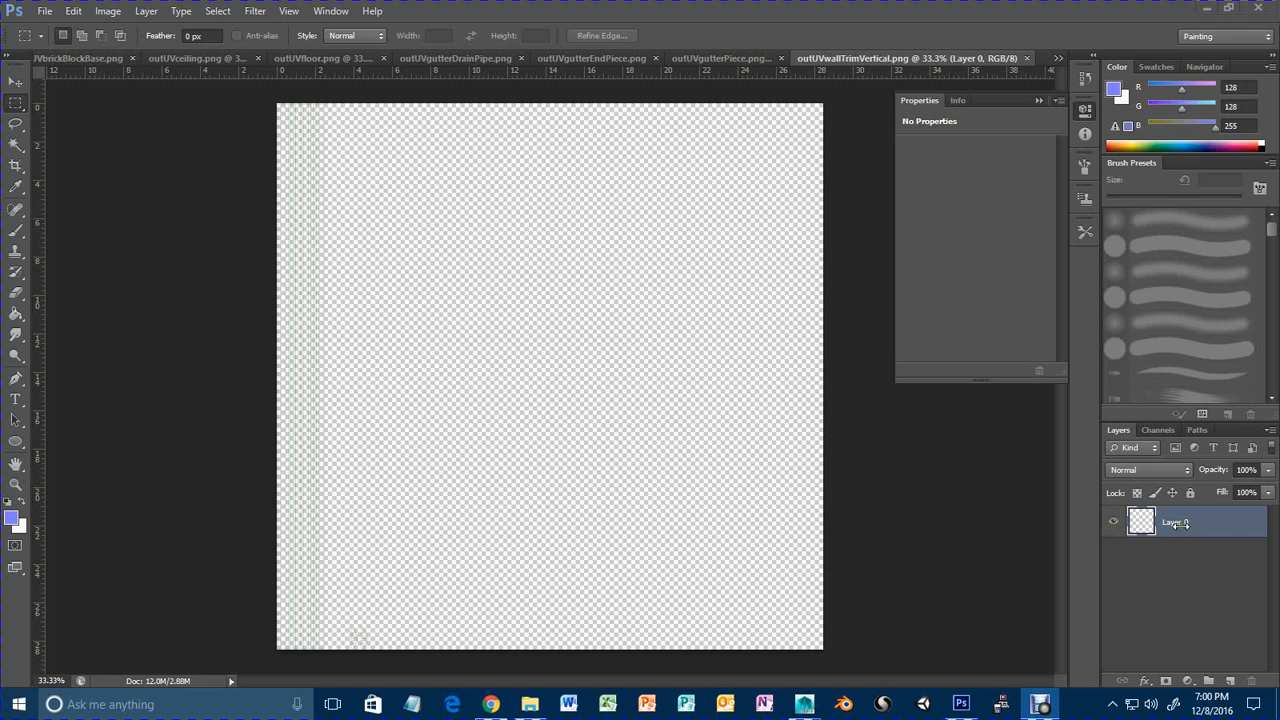
Rename the only layer of outUVwallTrimVertical.png as UV.
{"action": "left_click", "coordinate": [15, 80]}
{"action": "double_click", "coordinate": [1178, 522]}
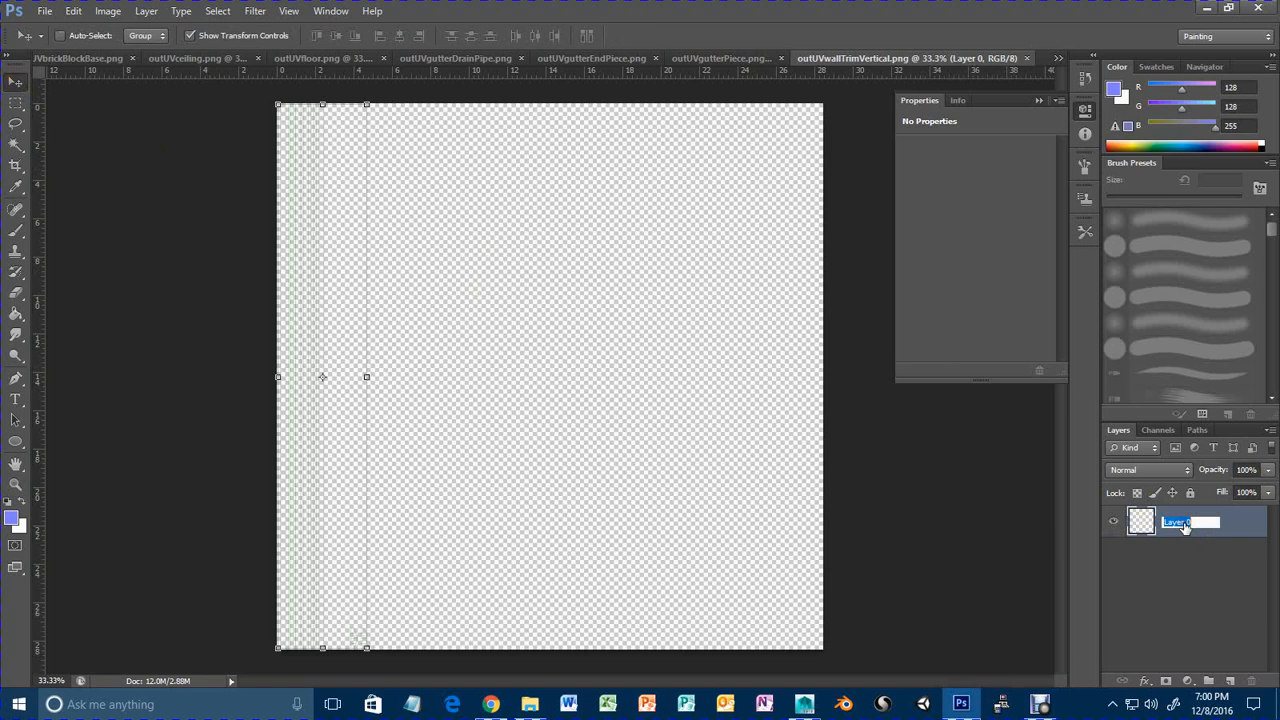
{"action": "key", "text": "Return"}
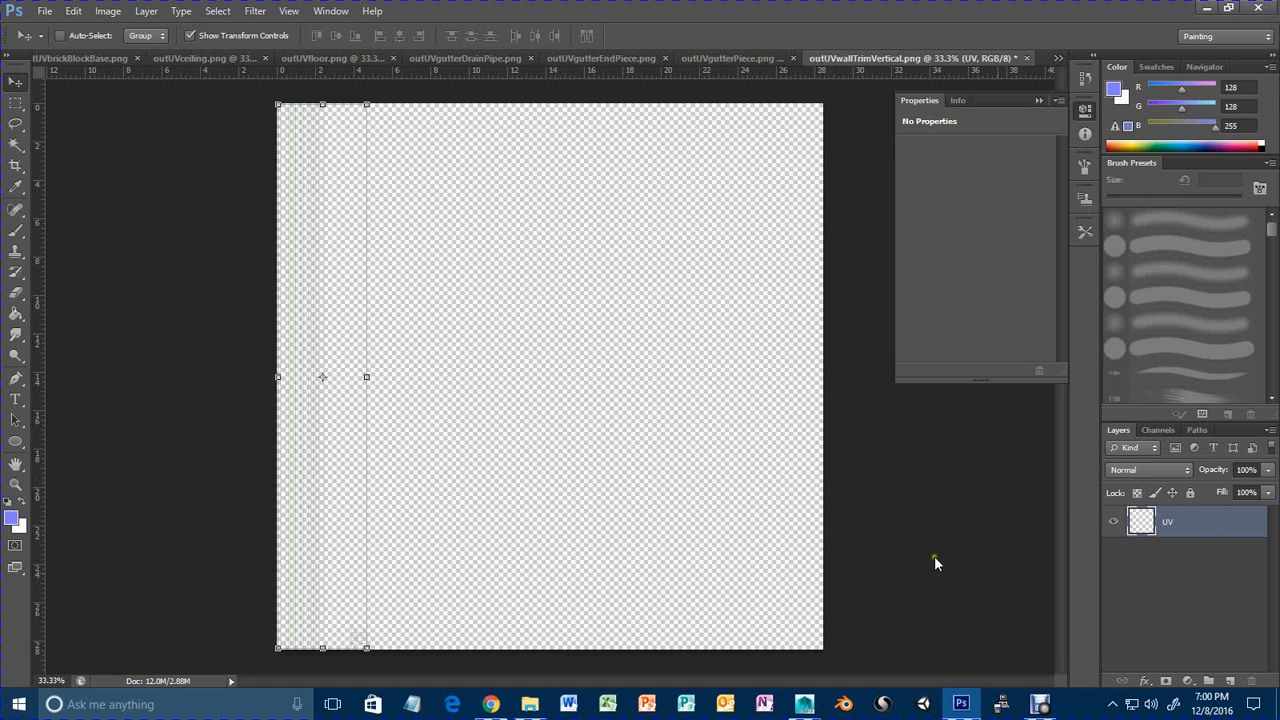
Add a new layer beneath the UV layer and fill it with white.
{"action": "left_click", "coordinate": [1230, 681]}
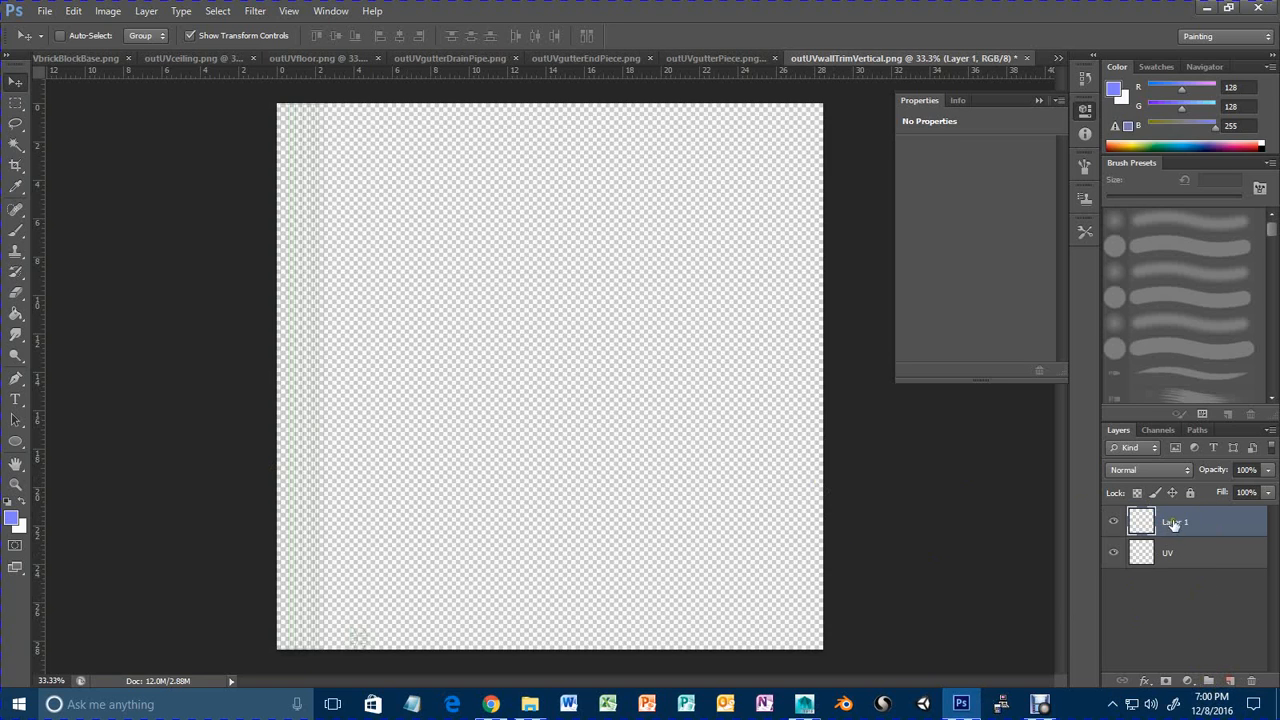
{"action": "left_click_drag", "start_coordinate": [1174, 522], "coordinate": [1200, 575]}
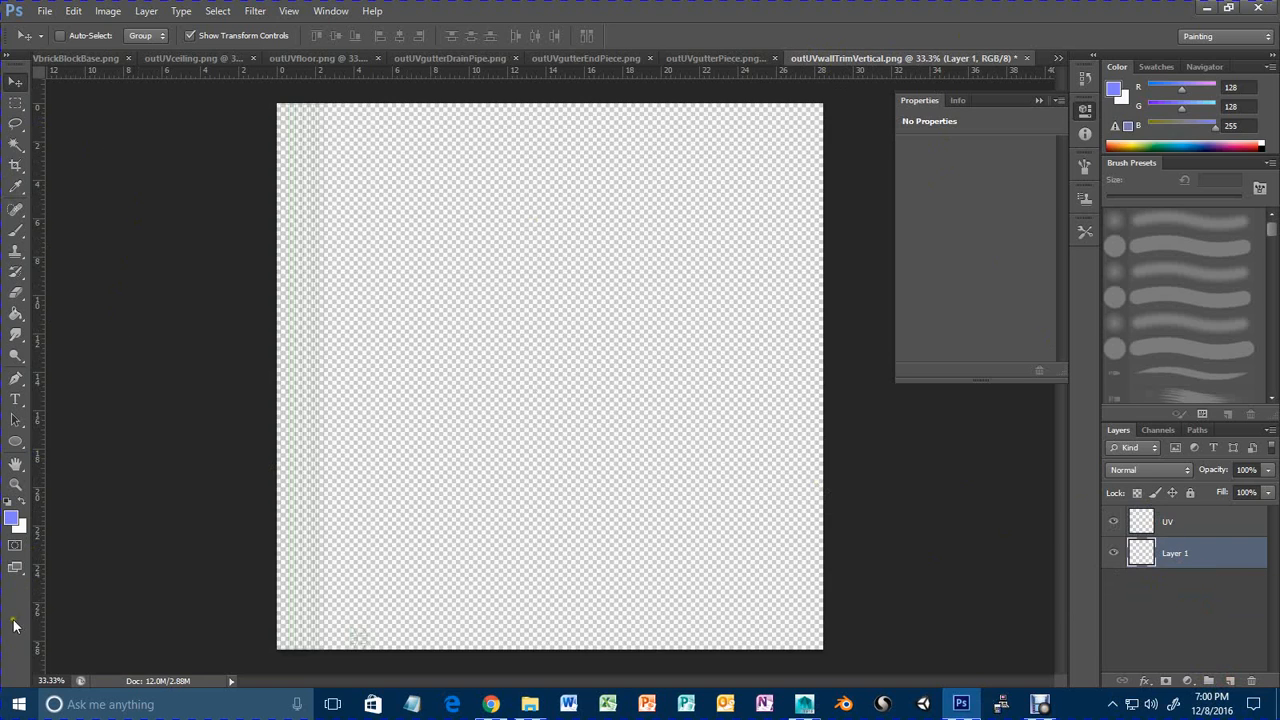
{"action": "left_click", "coordinate": [22, 501]}
{"action": "left_click", "coordinate": [16, 314]}
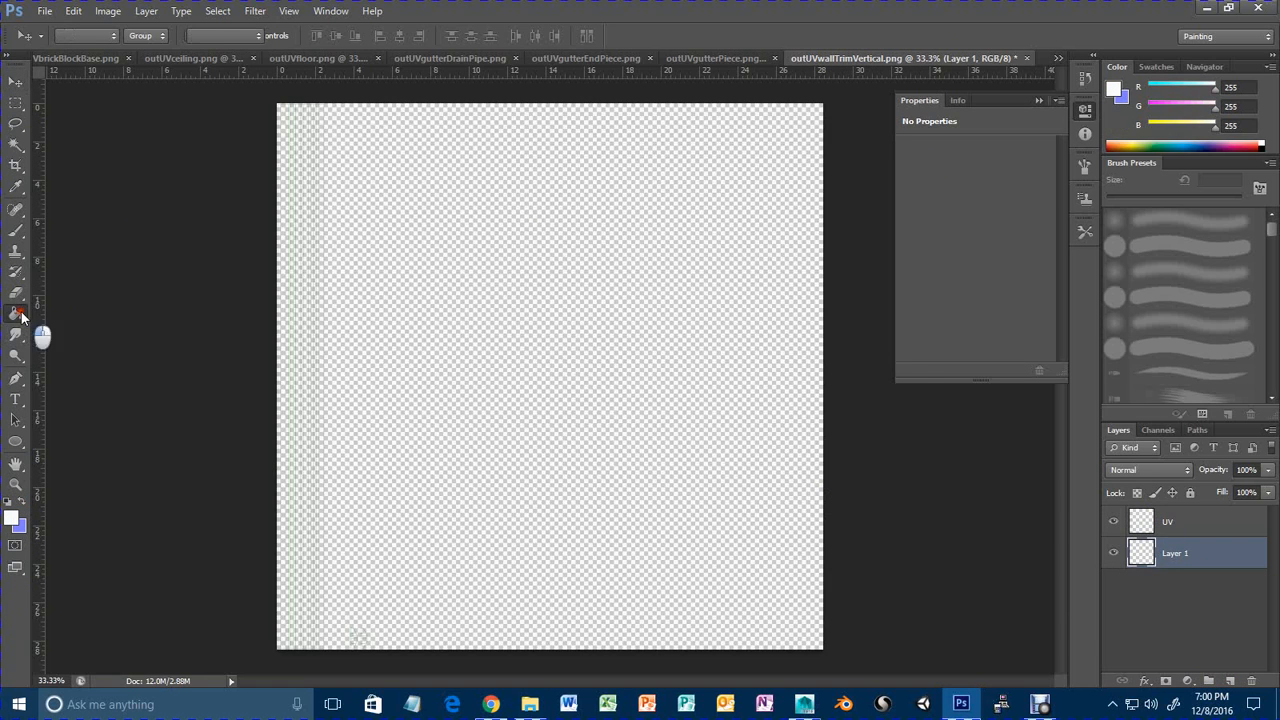
{"action": "left_click", "coordinate": [444, 432]}
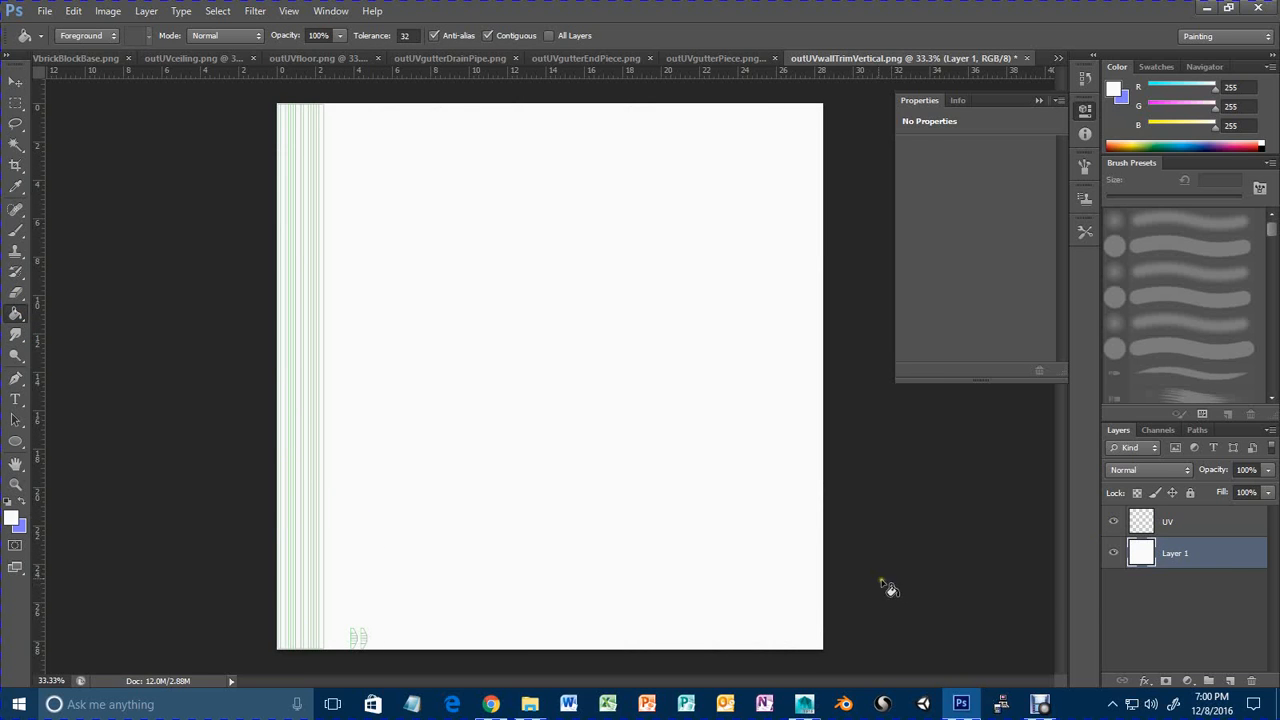
Open the Digital Art Assets Textures folder in a second File Explorer window and minimise the UV images window.
{"action": "left_click", "coordinate": [532, 707]}
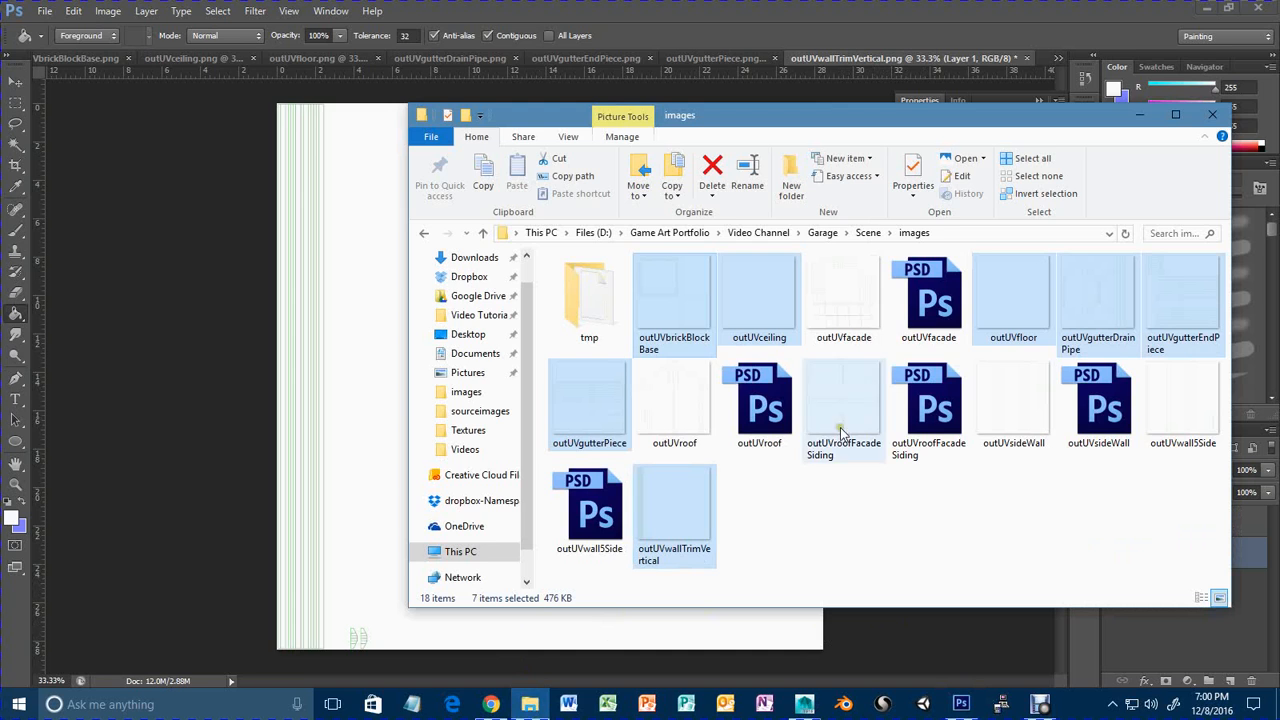
{"action": "right_click", "coordinate": [540, 706]}
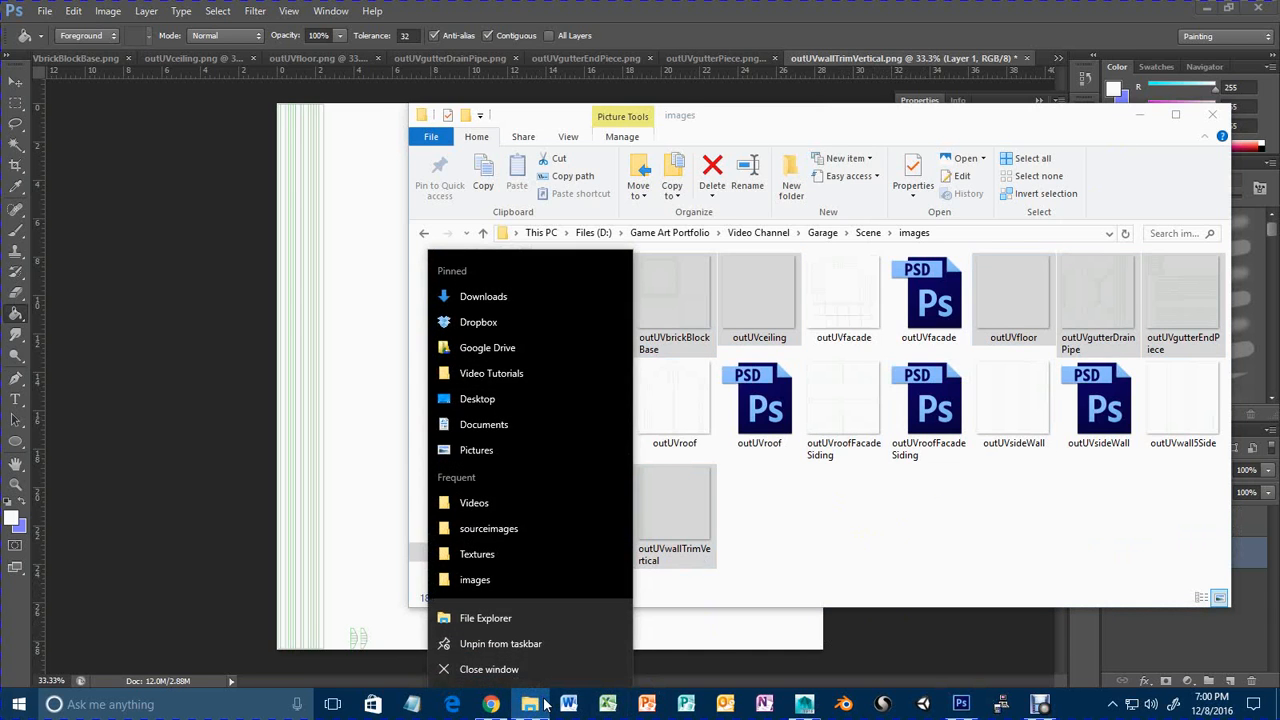
{"action": "left_click", "coordinate": [507, 620]}
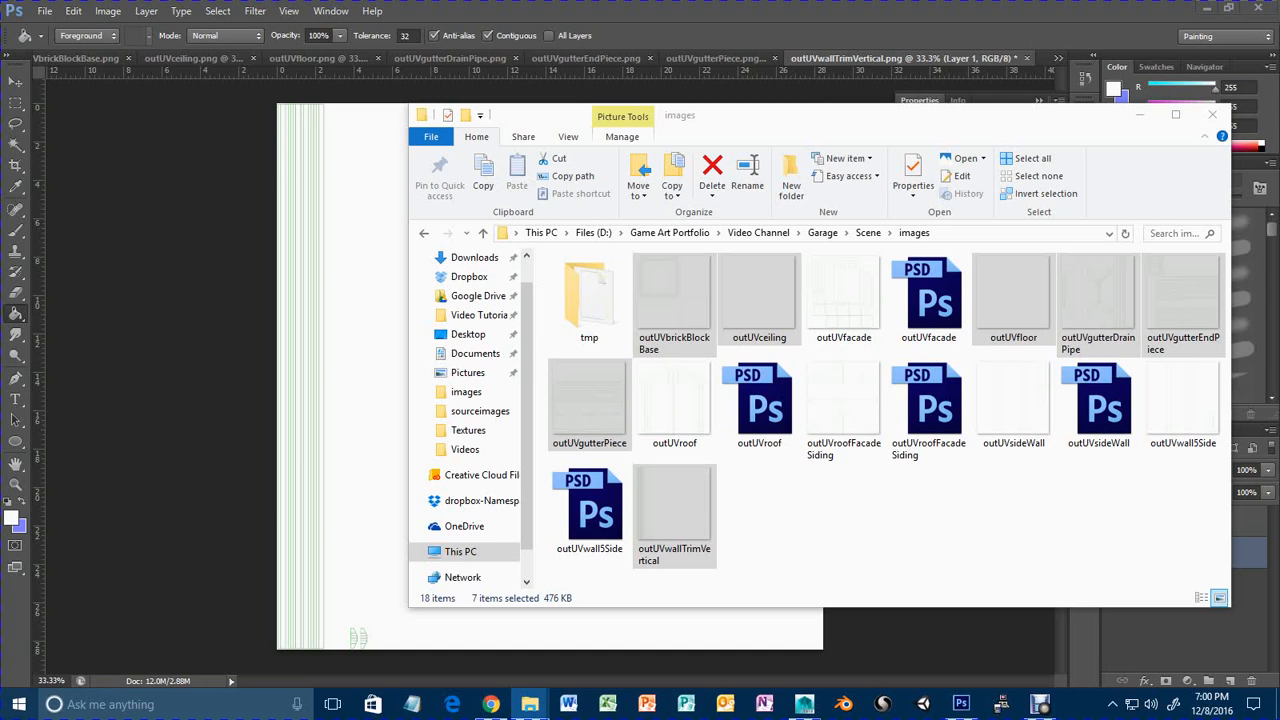
{"action": "left_click_drag", "start_coordinate": [1279, 220], "coordinate": [808, 165]}
{"action": "left_click", "coordinate": [1142, 112]}
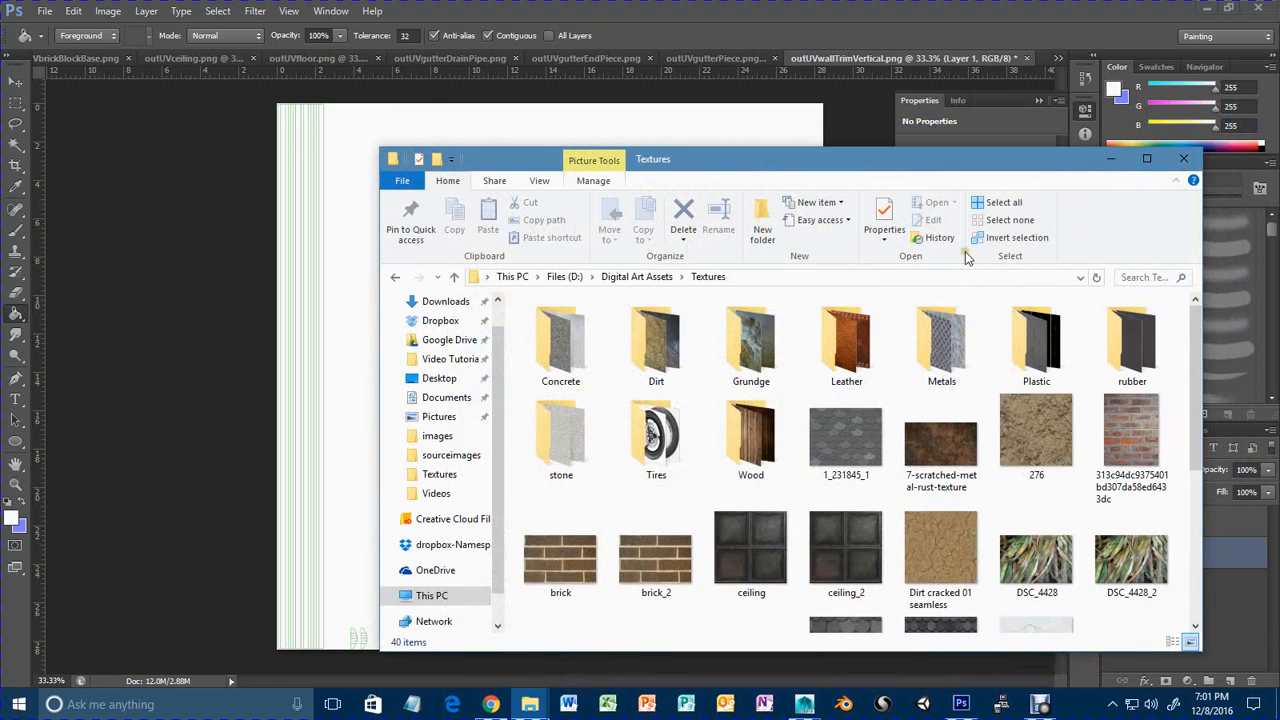
{"action": "left_click_drag", "start_coordinate": [926, 164], "coordinate": [944, 167]}
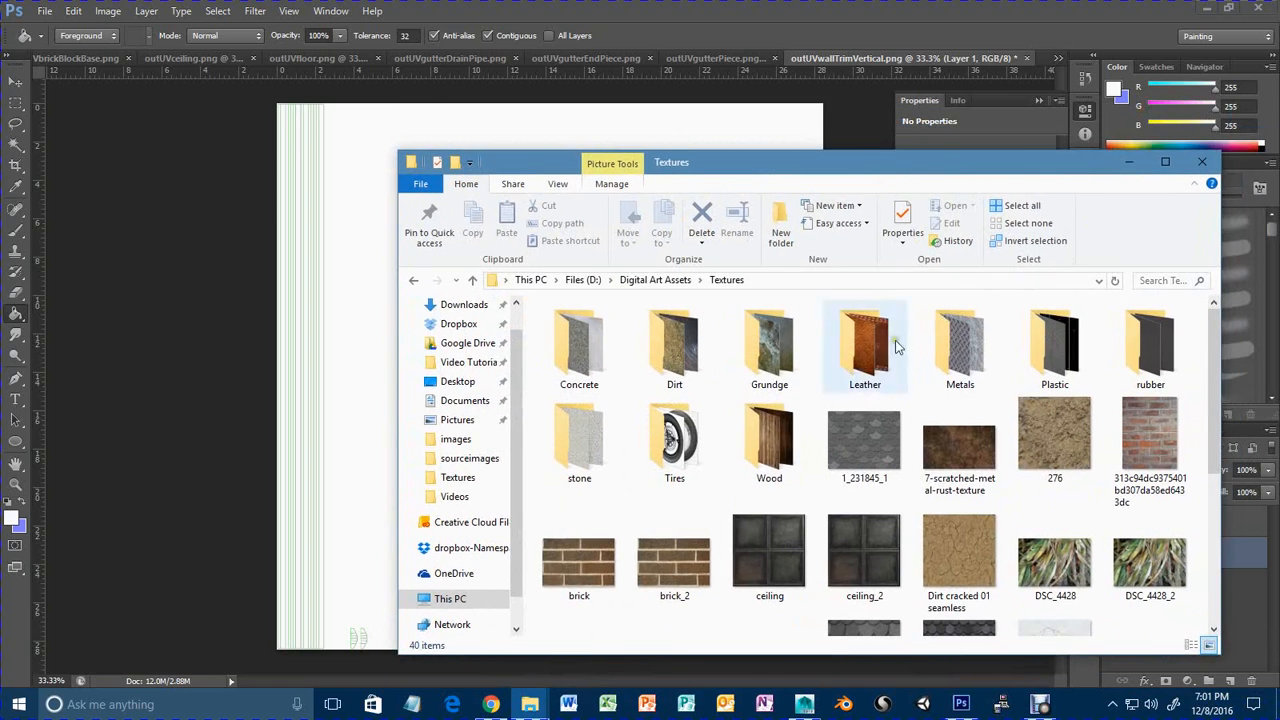
Open the dark scratched-metal picture named images from the Metals folder in Photoshop.
{"action": "double_click", "coordinate": [955, 342]}
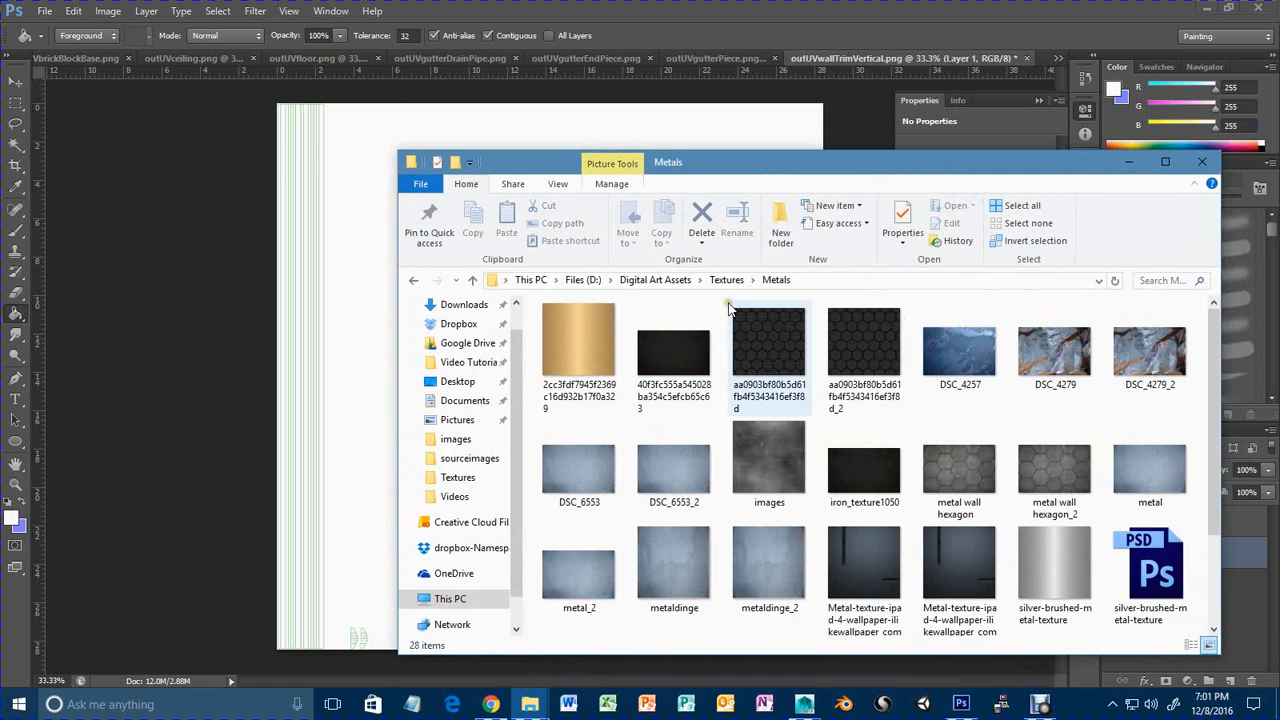
{"action": "scroll", "coordinate": [990, 395], "scroll_direction": "down", "scroll_amount": 1}
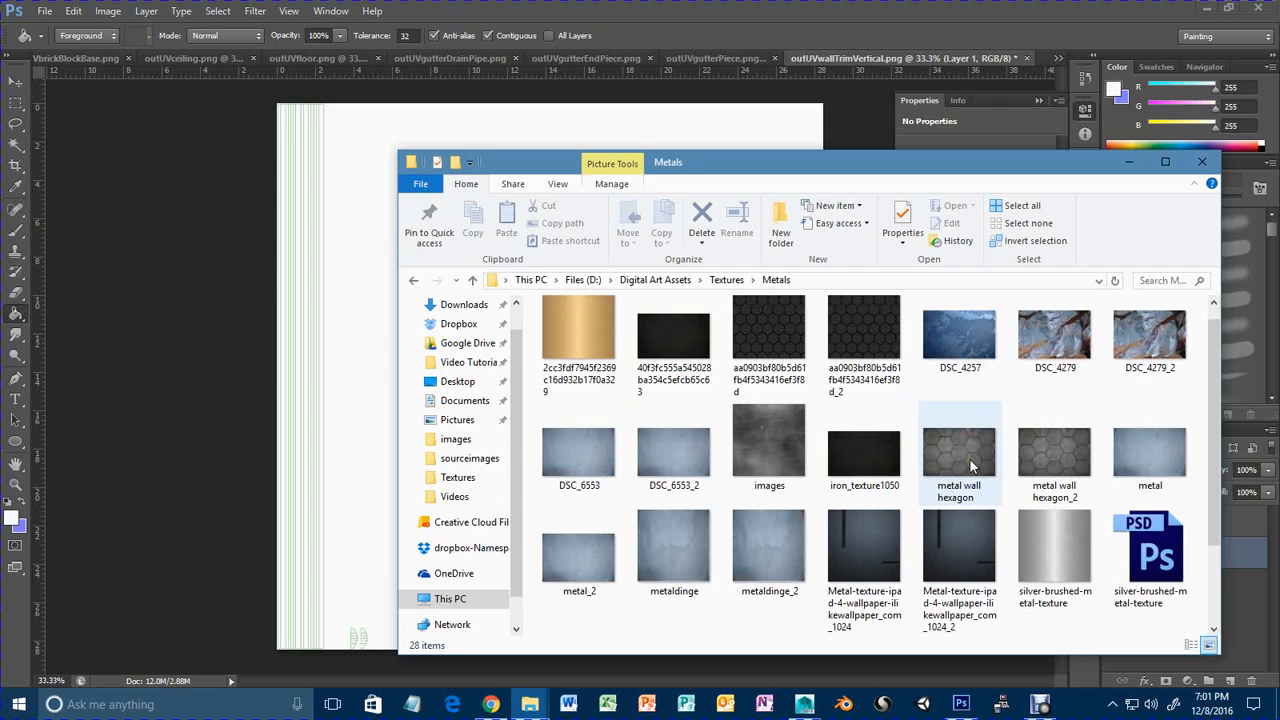
{"action": "left_click", "coordinate": [755, 441]}
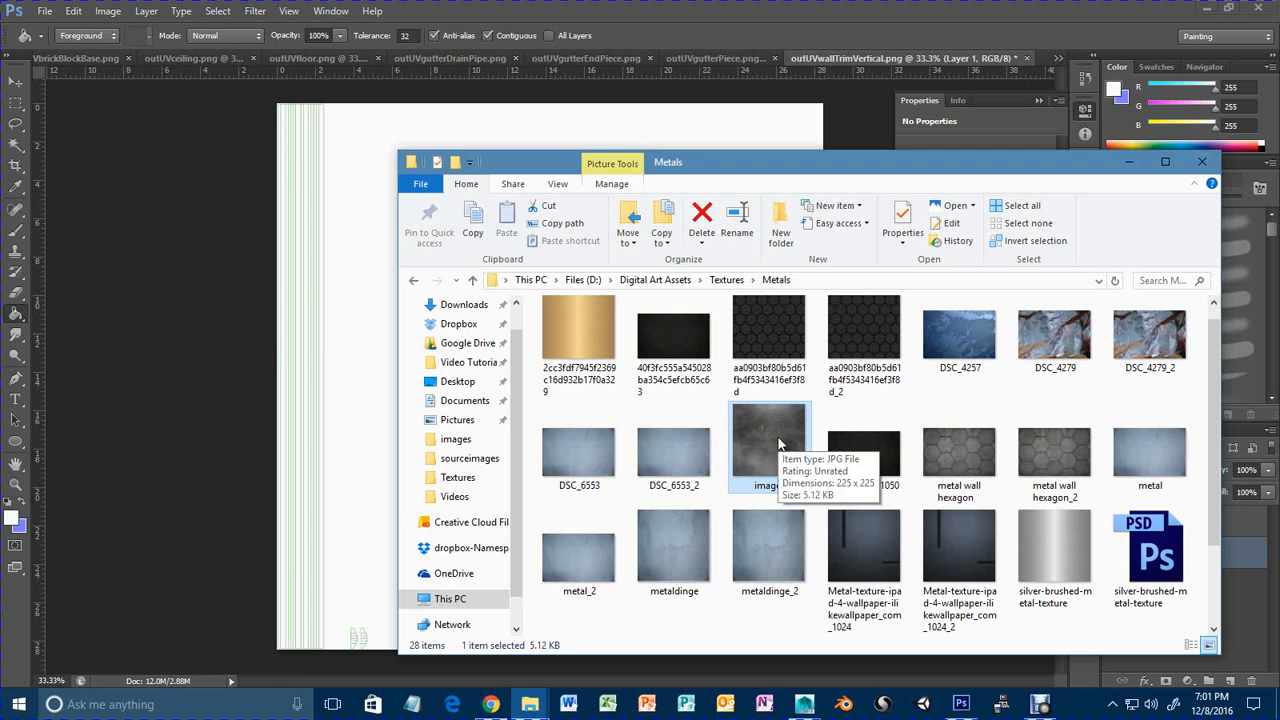
{"action": "left_click_drag", "start_coordinate": [780, 443], "coordinate": [767, 28]}
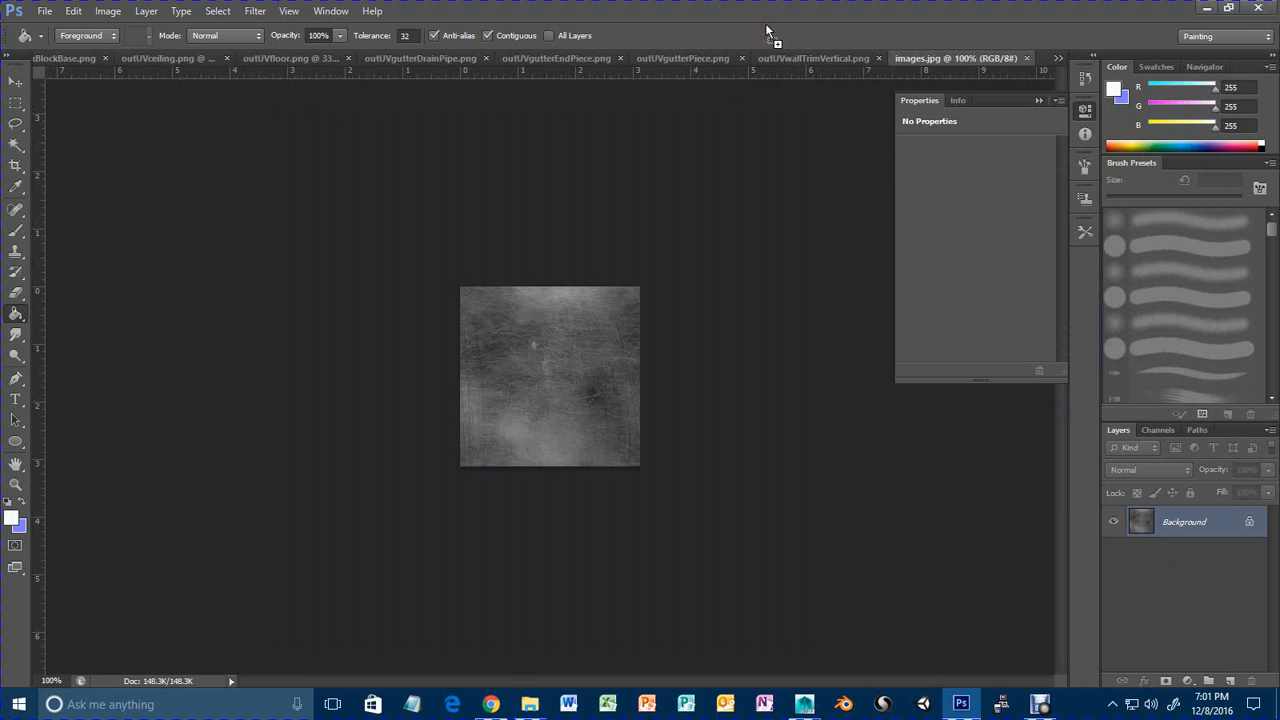
Unlock the metal picture's background layer and move it into outUVwallTrimVertical.png, placed at the canvas's upper-left corner under the UV layer.
{"action": "double_click", "coordinate": [1251, 521]}
{"action": "left_click", "coordinate": [766, 225]}
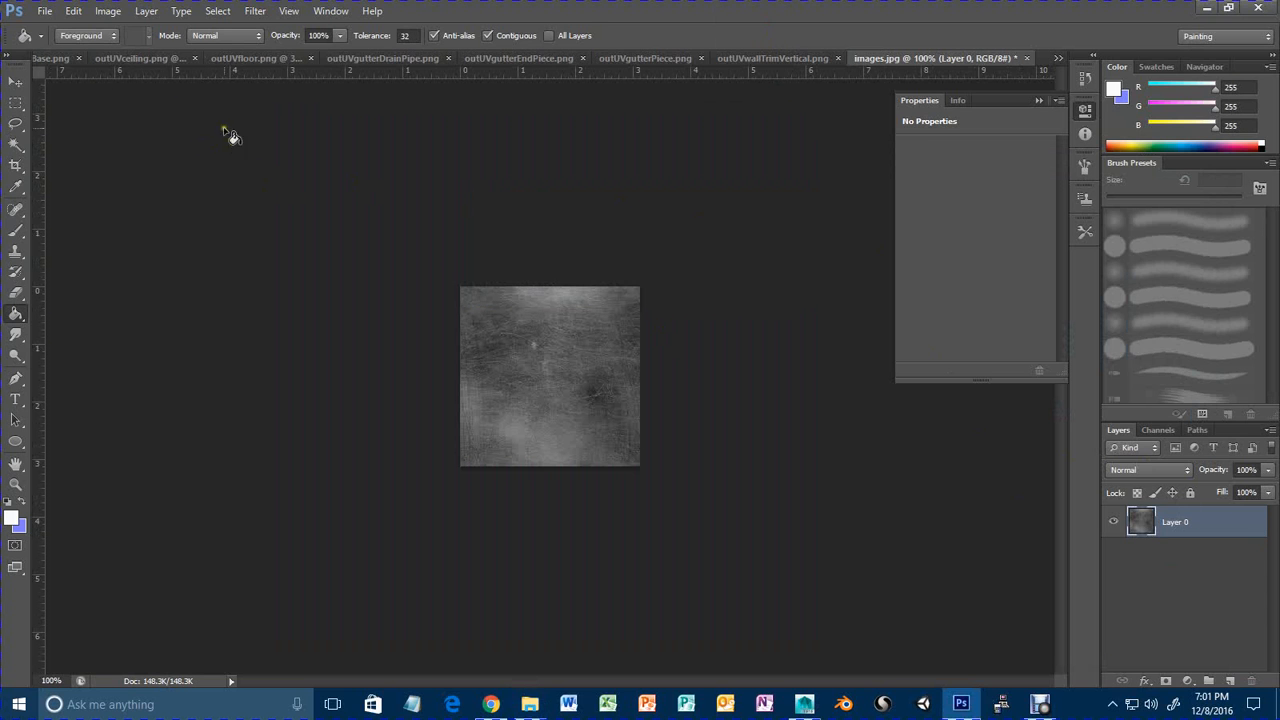
{"action": "left_click", "coordinate": [15, 80]}
{"action": "left_click_drag", "start_coordinate": [497, 356], "coordinate": [323, 155]}
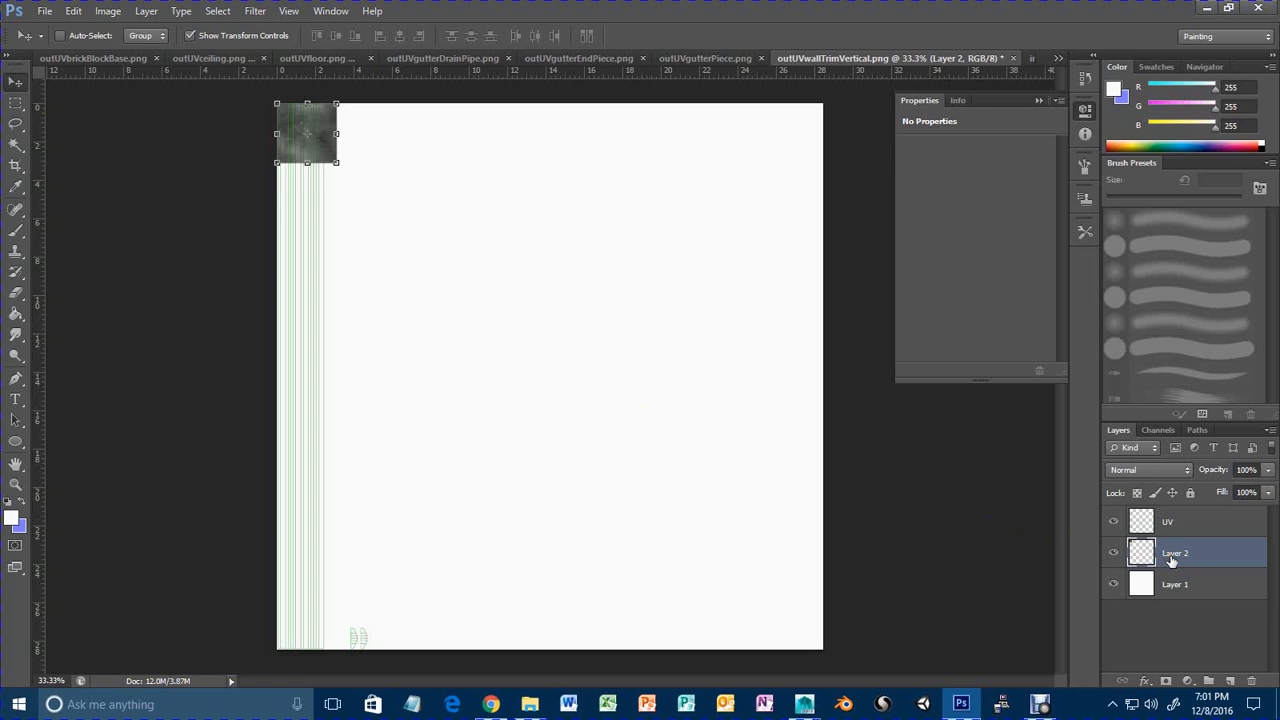
Duplicate the metal tile three times and stack the copies end to end down the trim's UV strip.
{"action": "key", "text": "ctrl+j"}
{"action": "left_click_drag", "start_coordinate": [320, 150], "coordinate": [318, 321]}
{"action": "key", "text": "ctrl+j"}
{"action": "key", "text": "ctrl+j"}
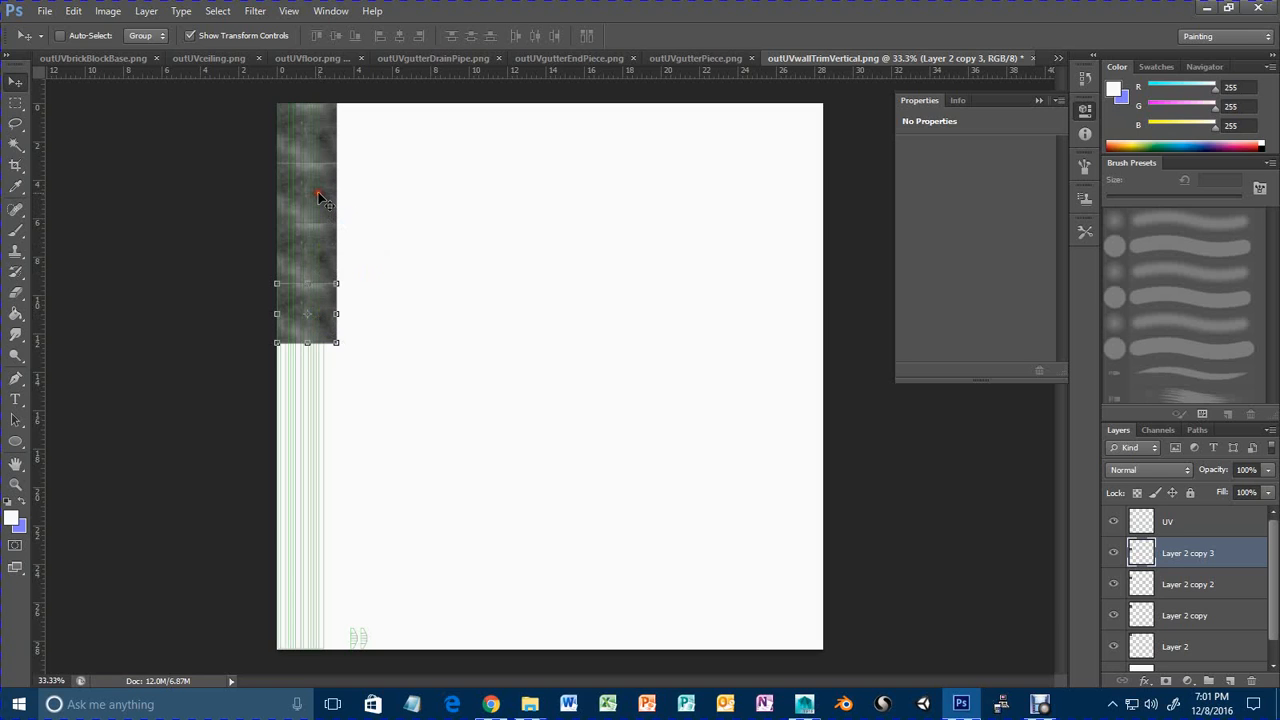
Rotate the second metal tile from the top (Layer 2 copy) by -180° and fine-tune its position in the stack.
{"action": "left_click", "coordinate": [1210, 614]}
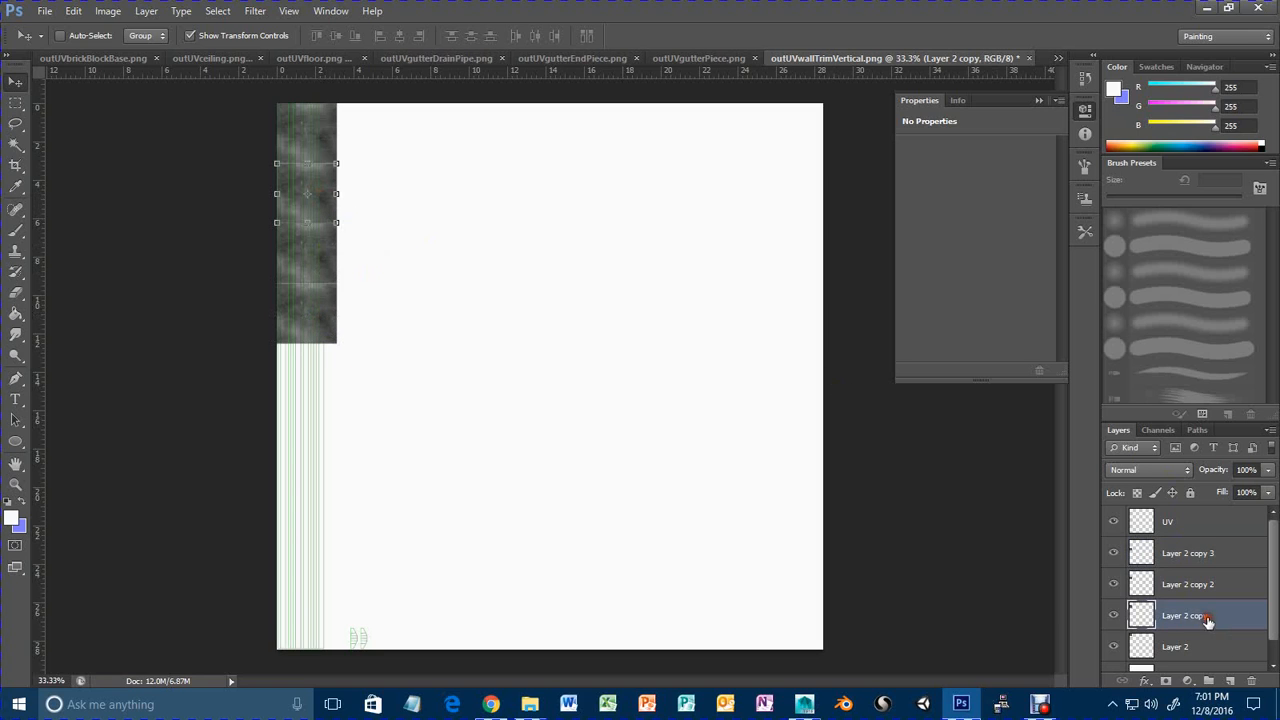
{"action": "key", "text": "r"}
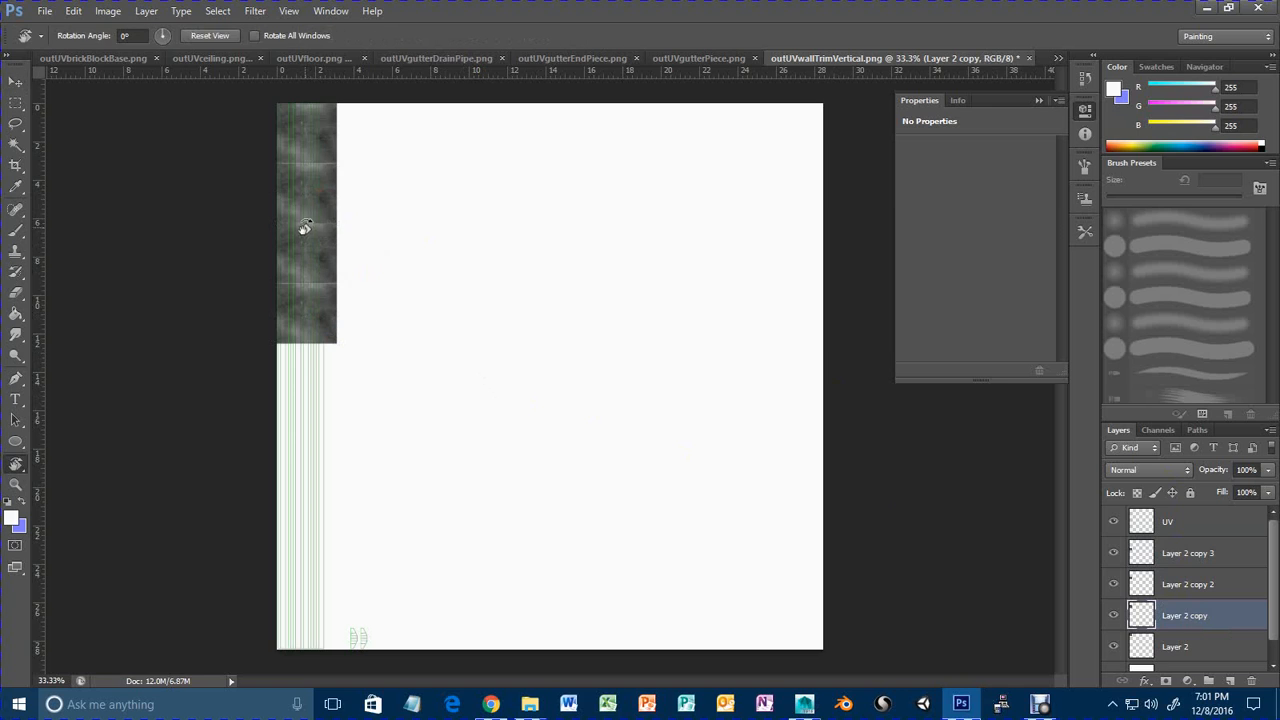
{"action": "left_click", "coordinate": [15, 81]}
{"action": "left_click_drag", "start_coordinate": [306, 148], "coordinate": [298, 266]}
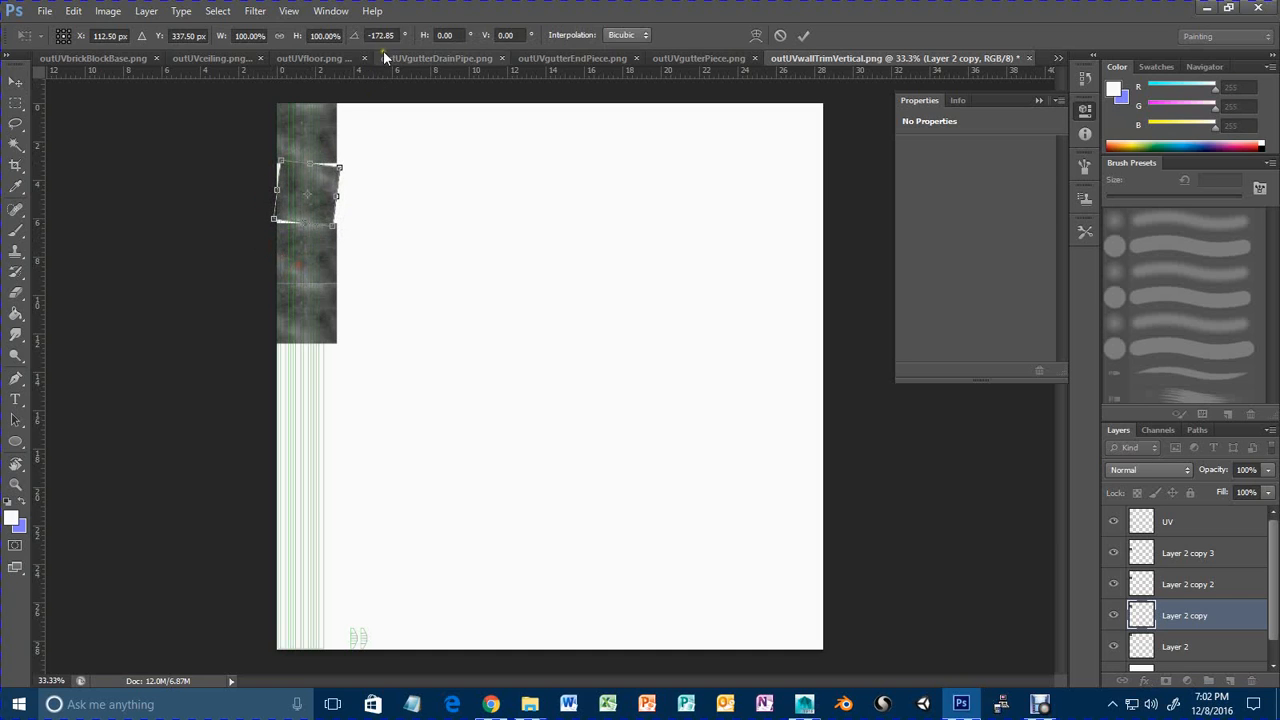
{"action": "left_click", "coordinate": [383, 35]}
{"action": "type", "text": "-180"}
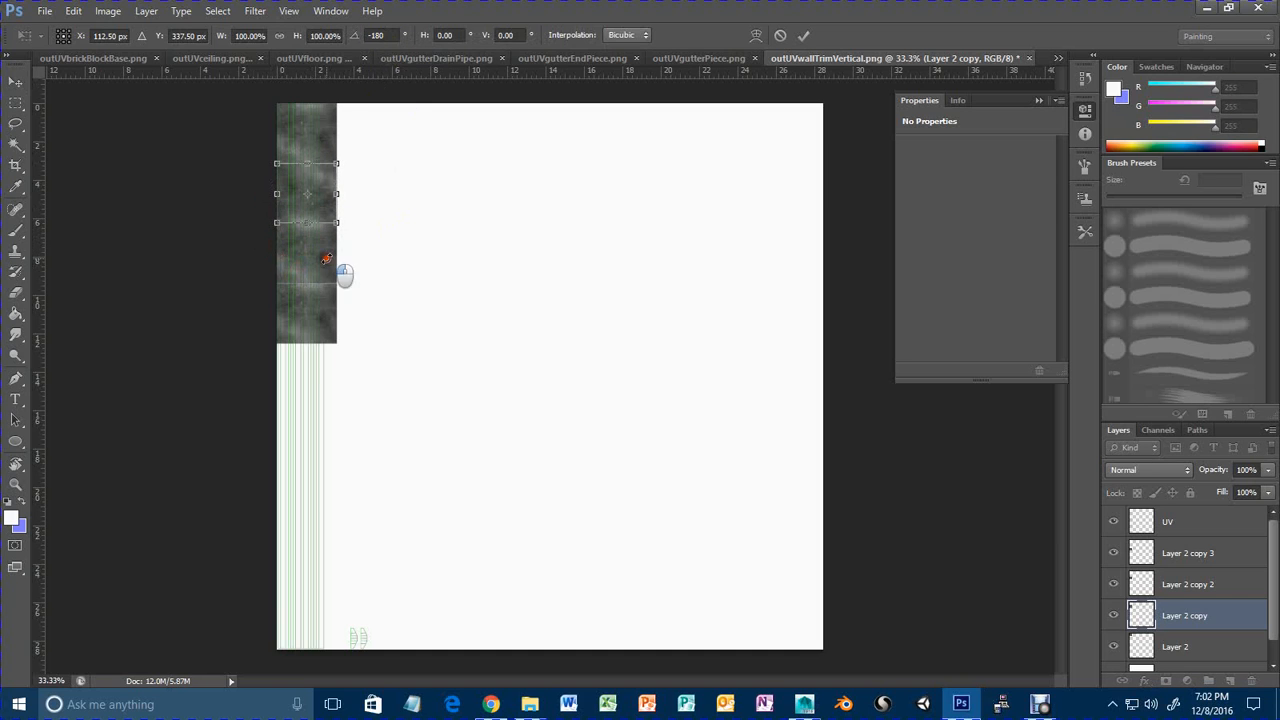
{"action": "type", "text": "v"}
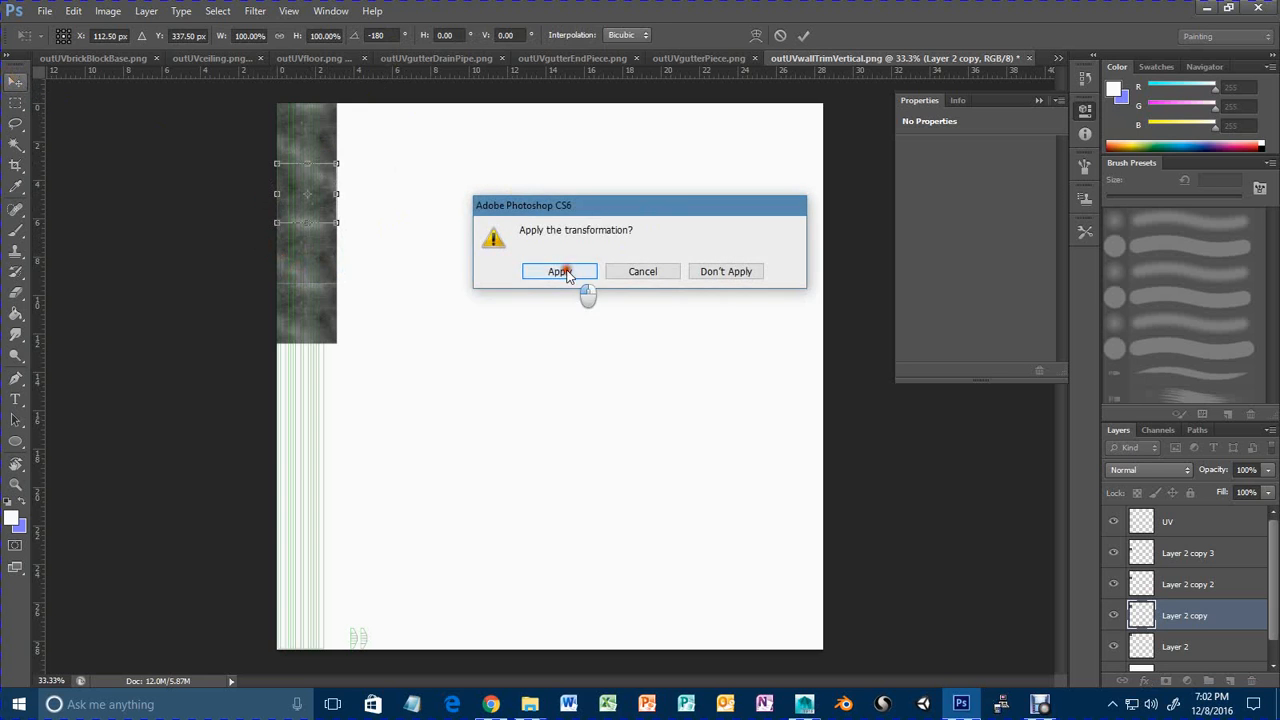
{"action": "left_click", "coordinate": [572, 274]}
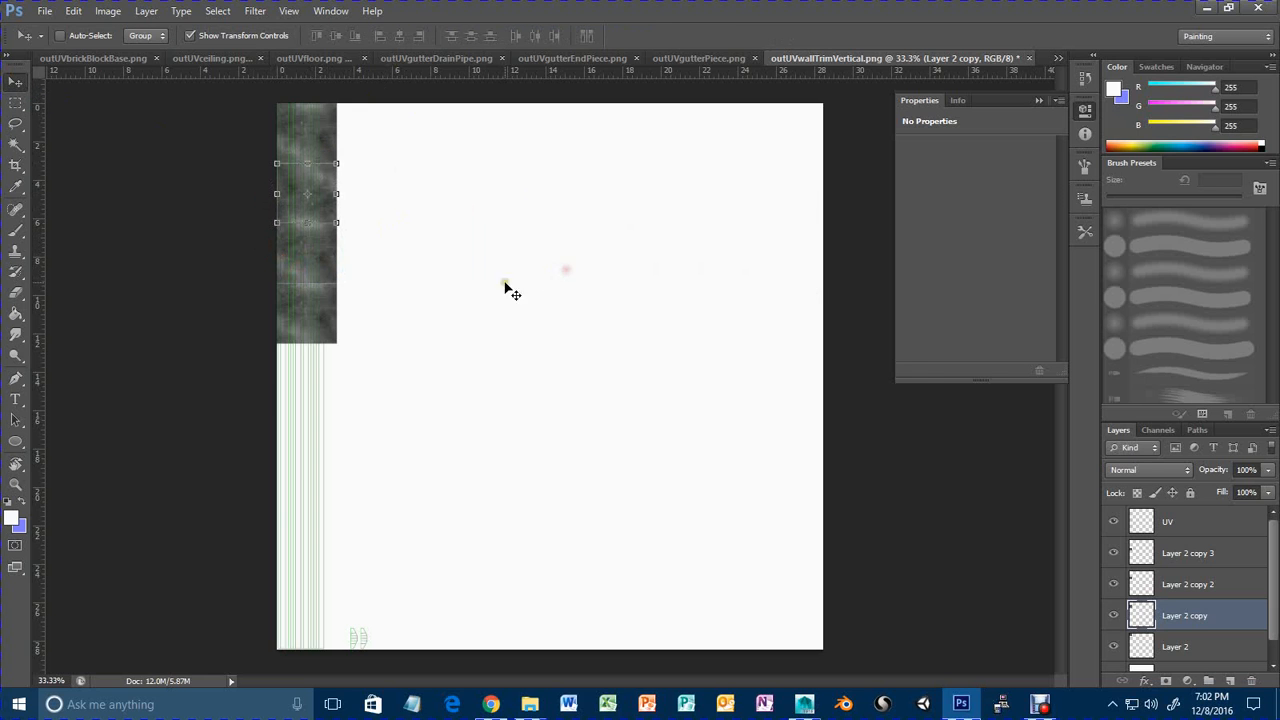
{"action": "left_click", "coordinate": [1194, 586]}
{"action": "left_click", "coordinate": [1186, 614]}
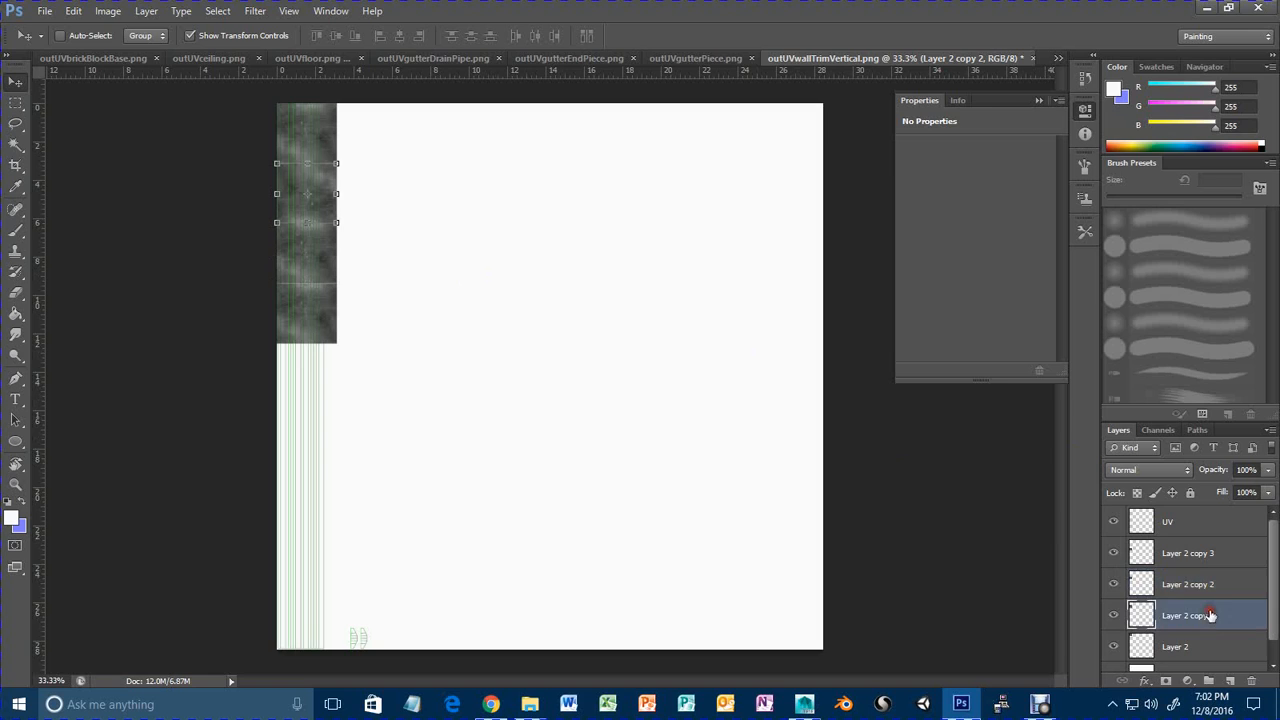
{"action": "left_click_drag", "start_coordinate": [323, 192], "coordinate": [321, 190]}
Duplicate the lowest metal tile (Layer 2 copy 3), rotate the duplicate -180° and place it directly beneath the stack.
{"action": "left_click", "coordinate": [1192, 550]}
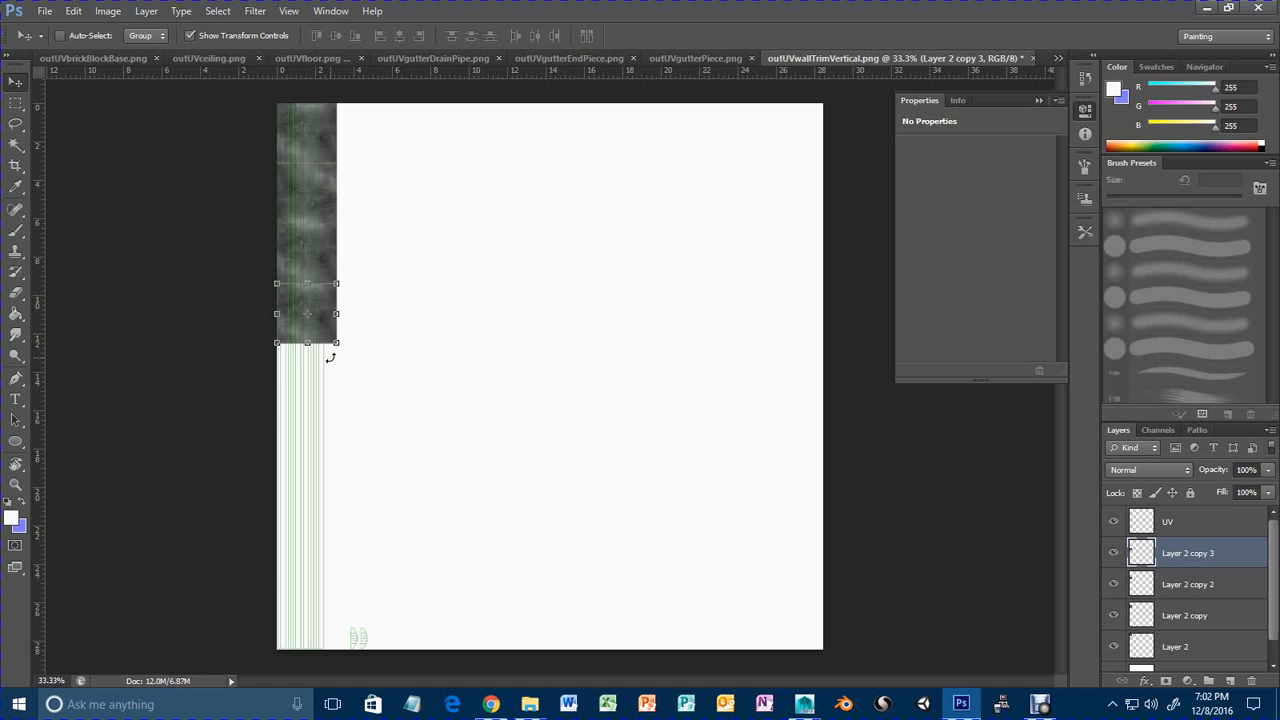
{"action": "key", "text": "ctrl+j"}
{"action": "left_click_drag", "start_coordinate": [308, 264], "coordinate": [282, 393]}
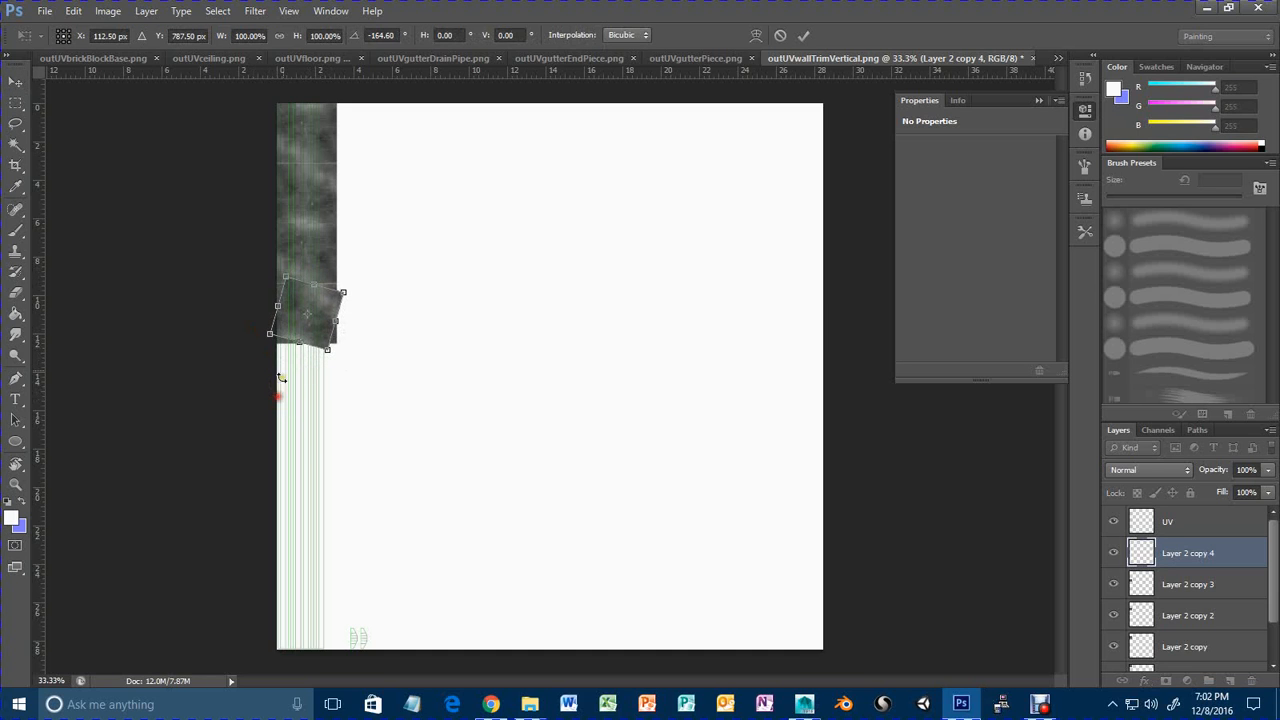
{"action": "left_click", "coordinate": [384, 36]}
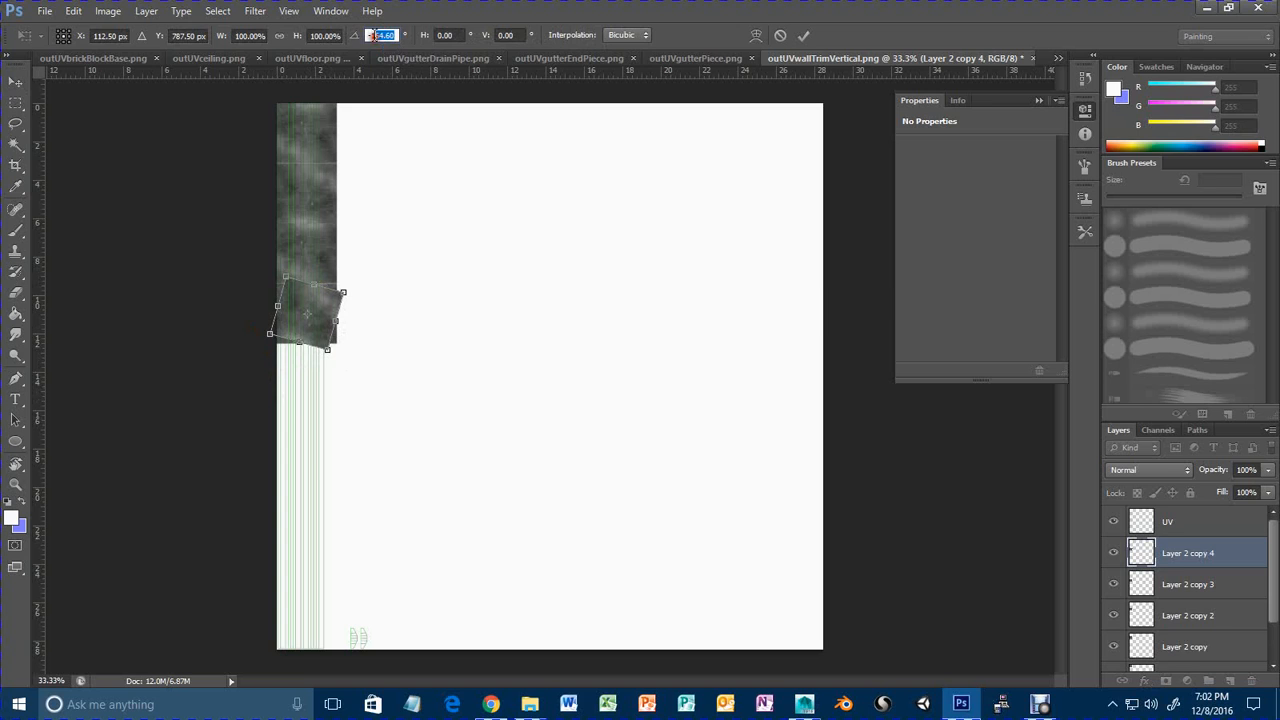
{"action": "type", "text": "-180"}
{"action": "key", "text": "Return"}
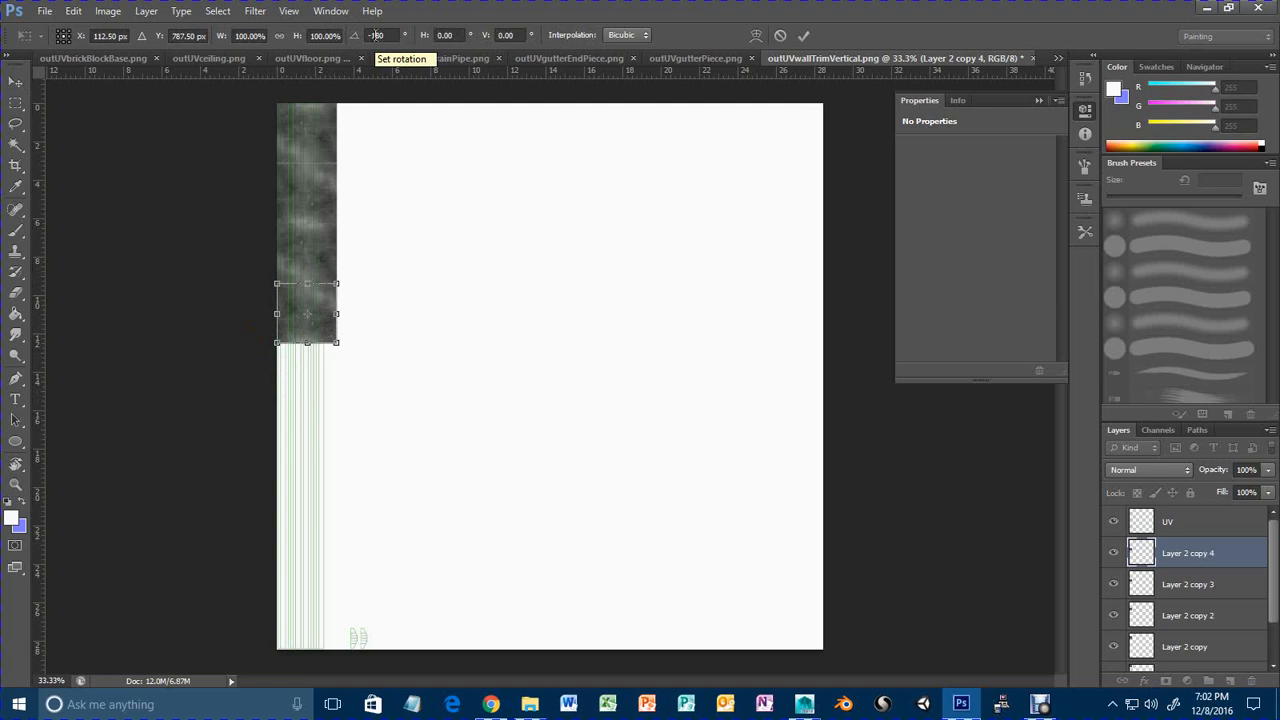
{"action": "left_click_drag", "start_coordinate": [319, 303], "coordinate": [319, 358]}
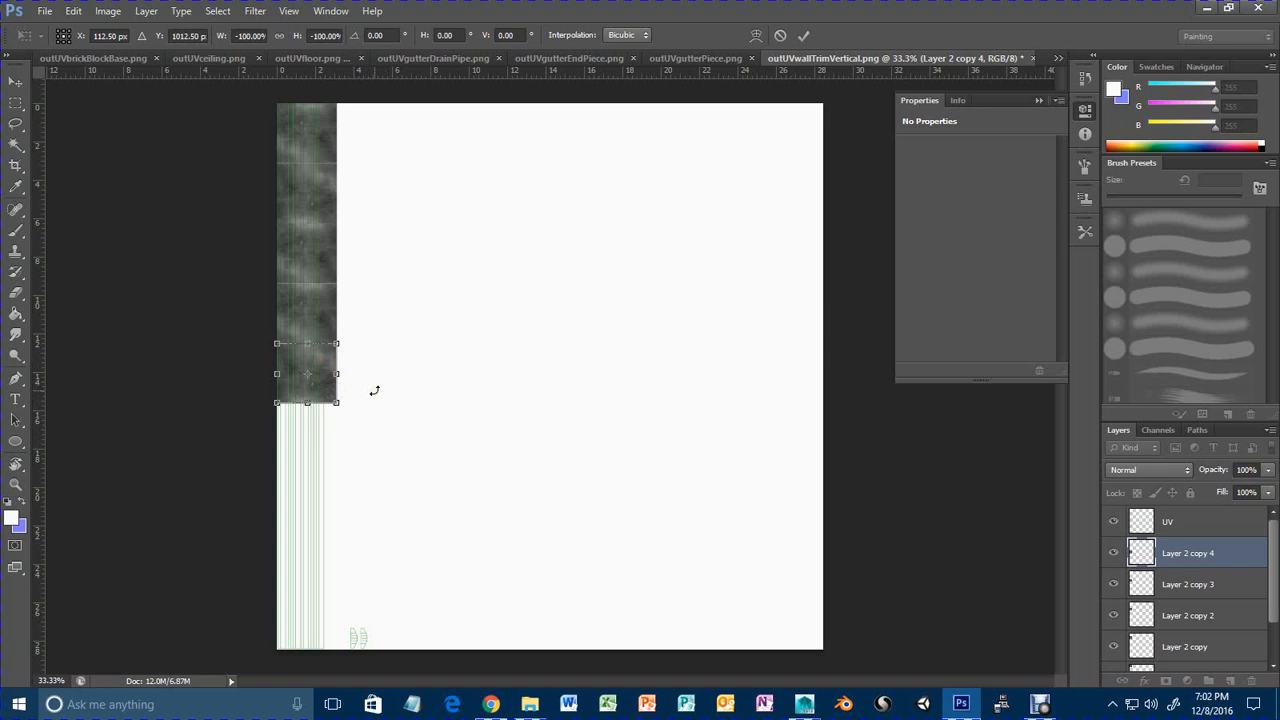
{"action": "key", "text": "Return"}
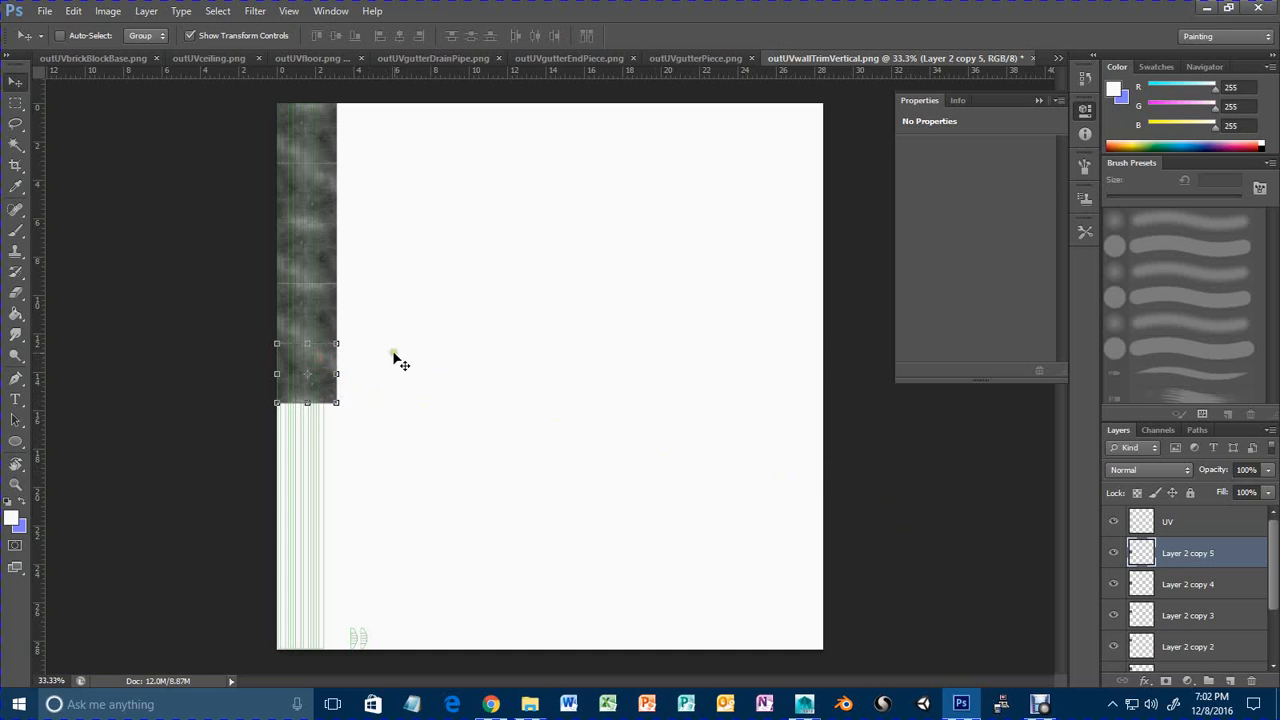
Duplicate the new bottom tile, rotate this copy -180° and set it against the stack's lower edge.
{"action": "key", "text": "ctrl+j"}
{"action": "key", "text": "ctrl+t"}
{"action": "left_click_drag", "start_coordinate": [313, 337], "coordinate": [283, 411]}
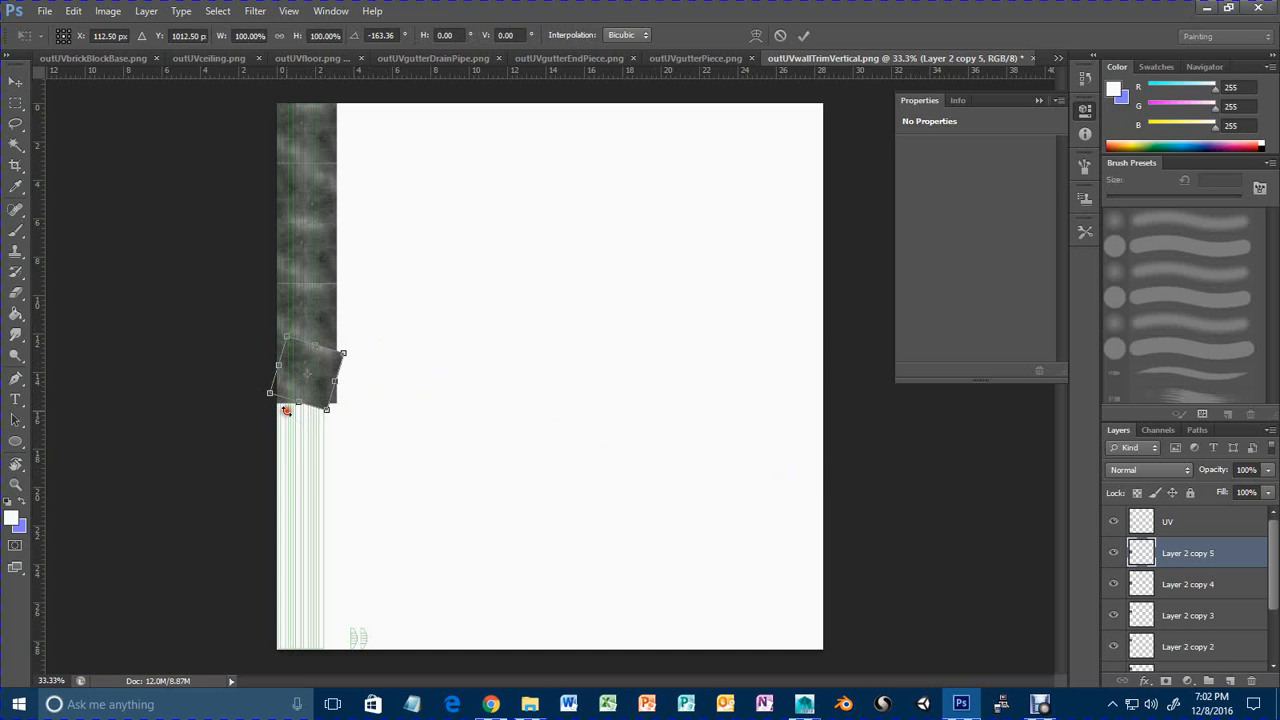
{"action": "left_click", "coordinate": [382, 35]}
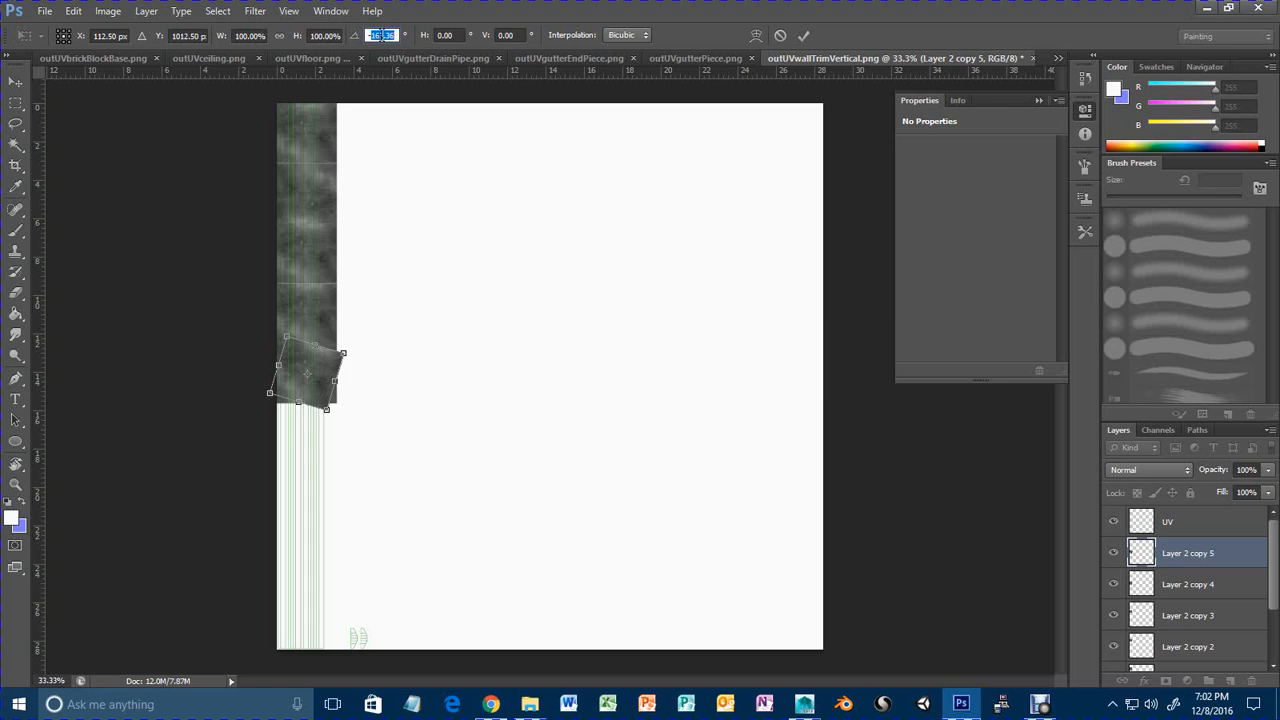
{"action": "type", "text": "-180"}
{"action": "key", "text": "Return"}
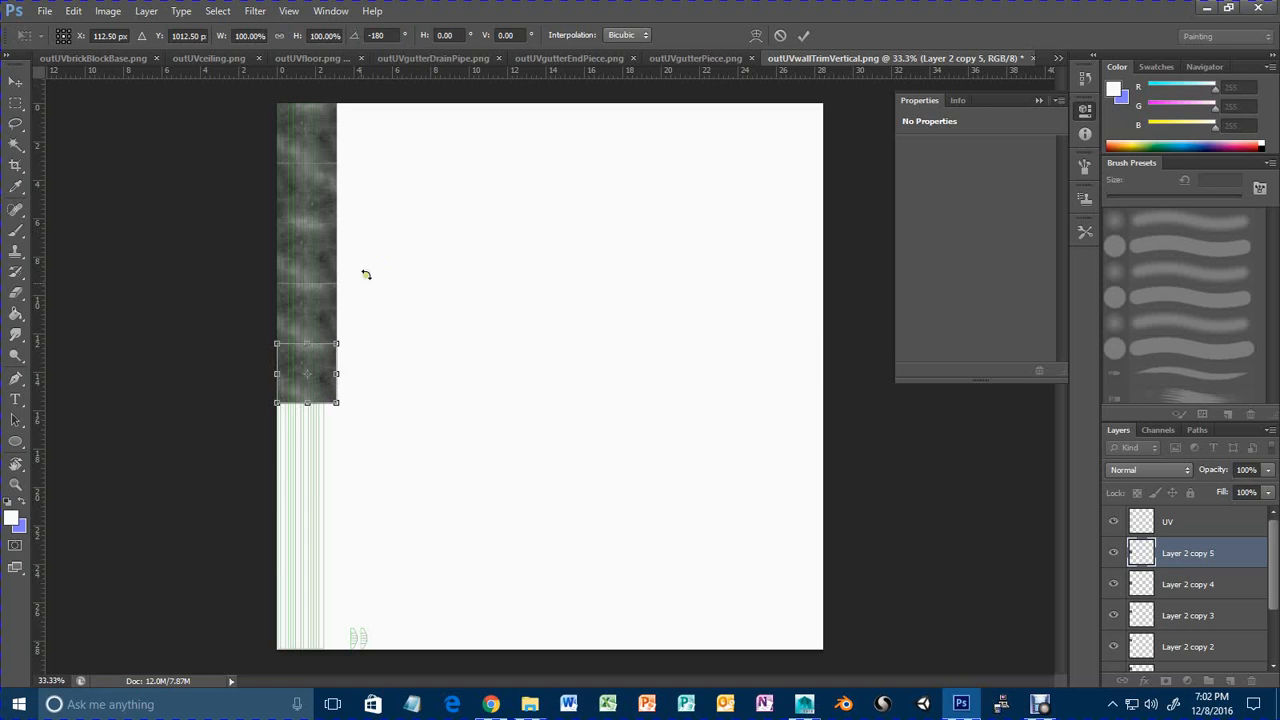
{"action": "left_click_drag", "start_coordinate": [321, 361], "coordinate": [321, 420]}
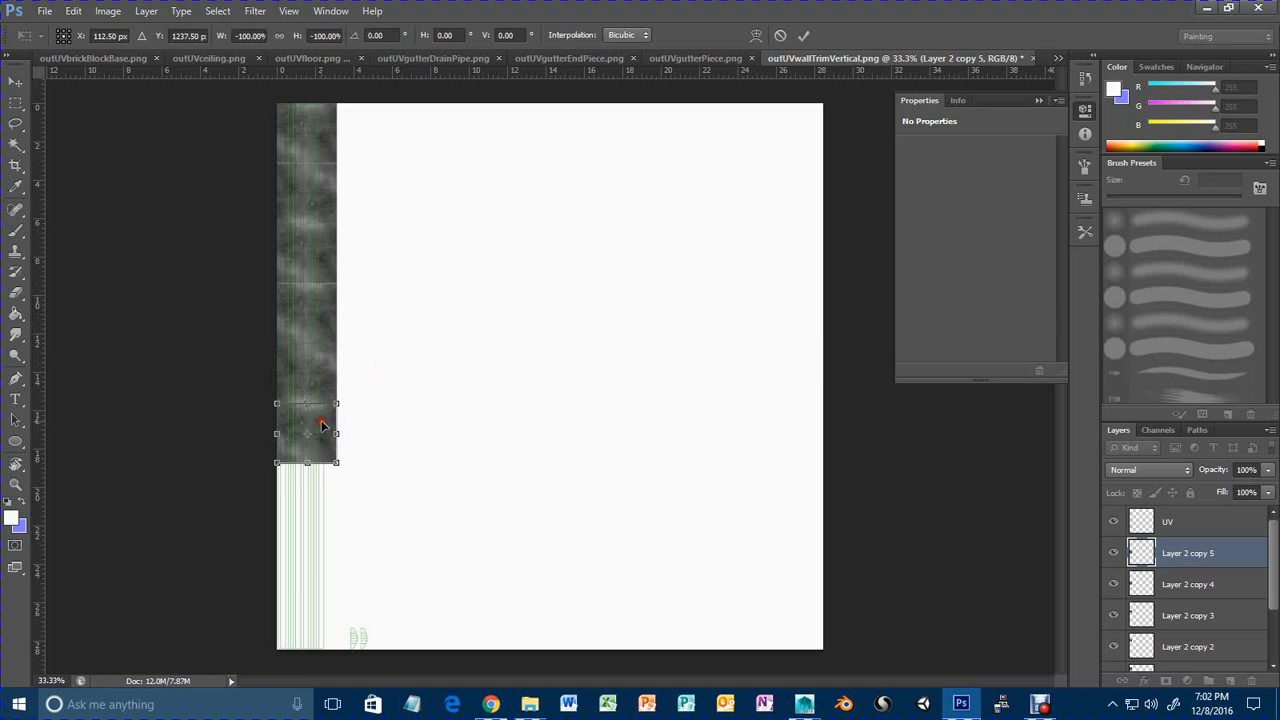
{"action": "key", "text": "Return"}
Duplicate the two lowest metal tiles together twice, stacking each pair below the last to reach the canvas's bottom edge.
{"action": "left_click", "coordinate": [1203, 586]}
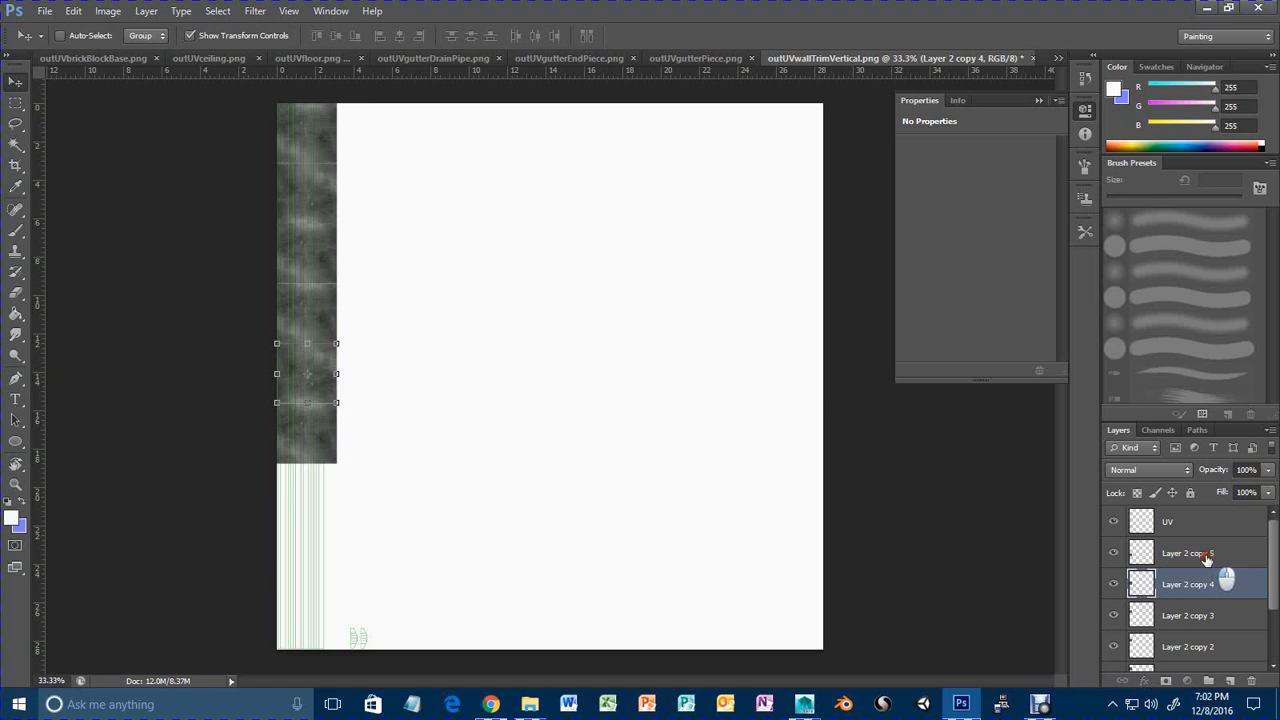
{"action": "left_click", "coordinate": [1215, 558], "text": "shift"}
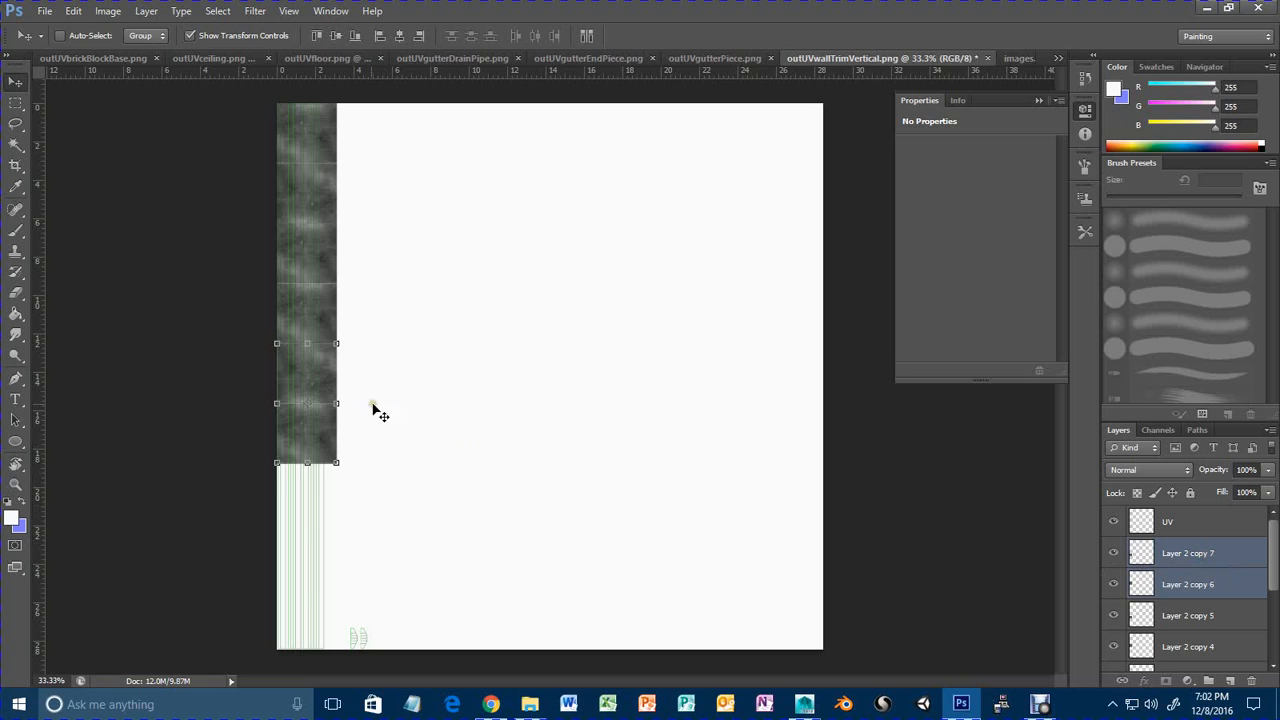
{"action": "left_click_drag", "start_coordinate": [317, 363], "coordinate": [313, 483]}
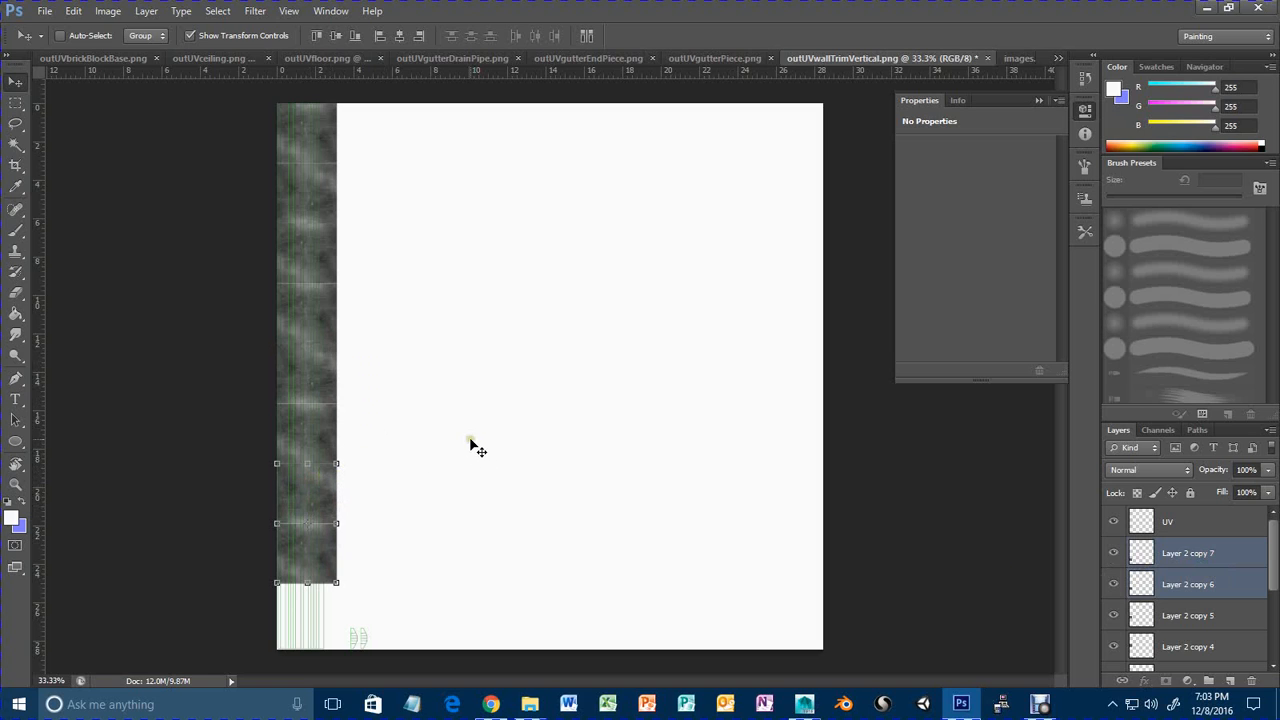
{"action": "key", "text": "ctrl+j"}
{"action": "left_click_drag", "start_coordinate": [323, 498], "coordinate": [320, 607]}
Shift the tile copies below the top tile slightly upward, then those from Layer 2 copy 3 onward, overlapping the upper seams.
{"action": "scroll", "coordinate": [1212, 615], "scroll_direction": "down", "scroll_amount": 5}
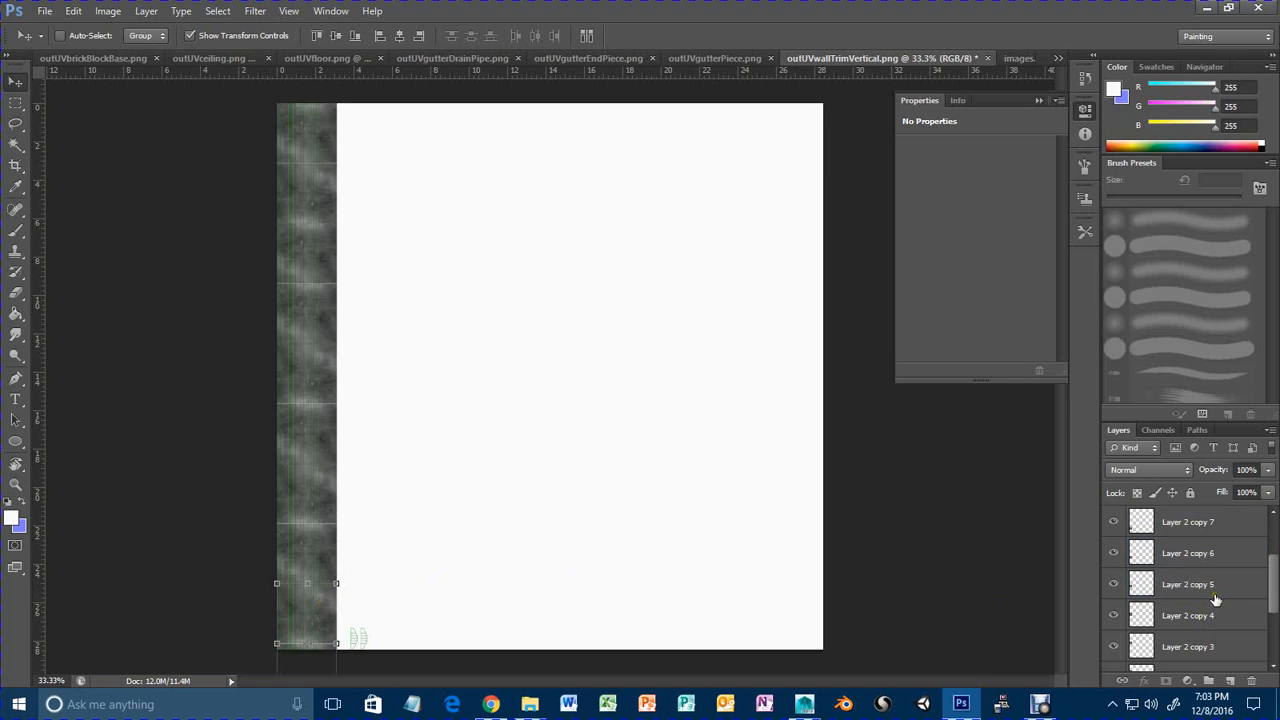
{"action": "left_click", "coordinate": [1219, 616], "text": "shift"}
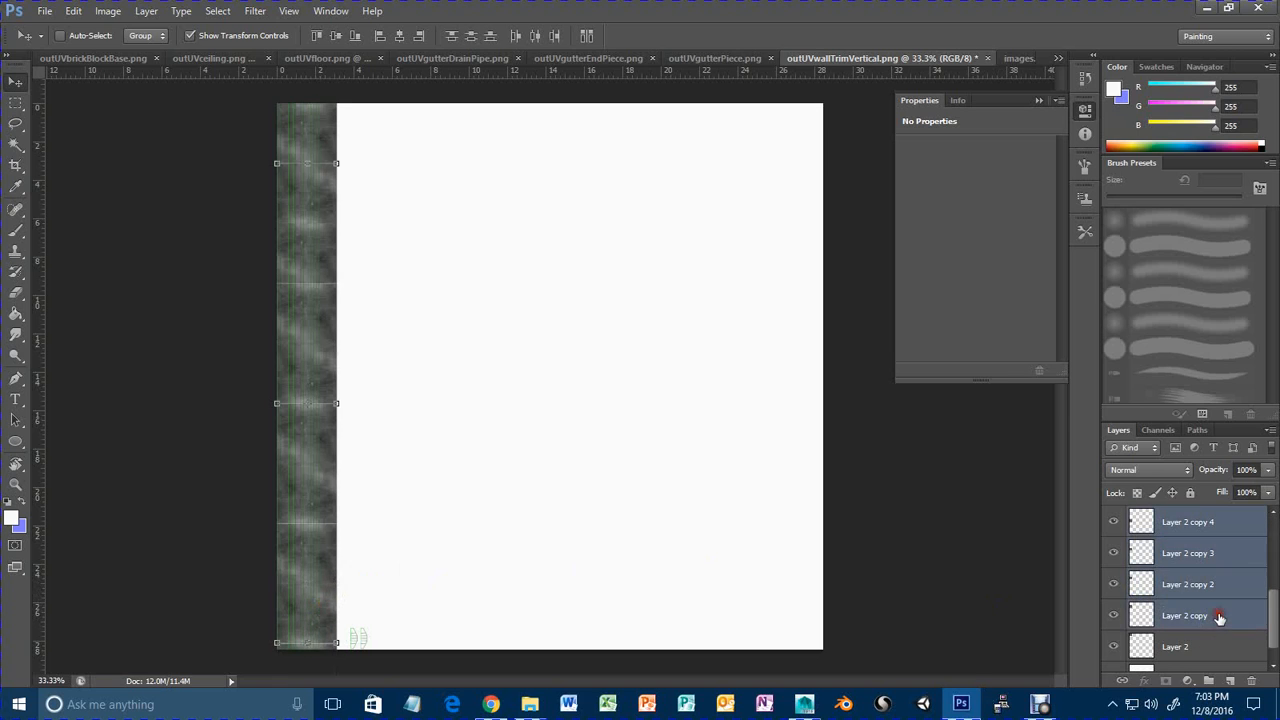
{"action": "left_click_drag", "start_coordinate": [313, 199], "coordinate": [314, 196]}
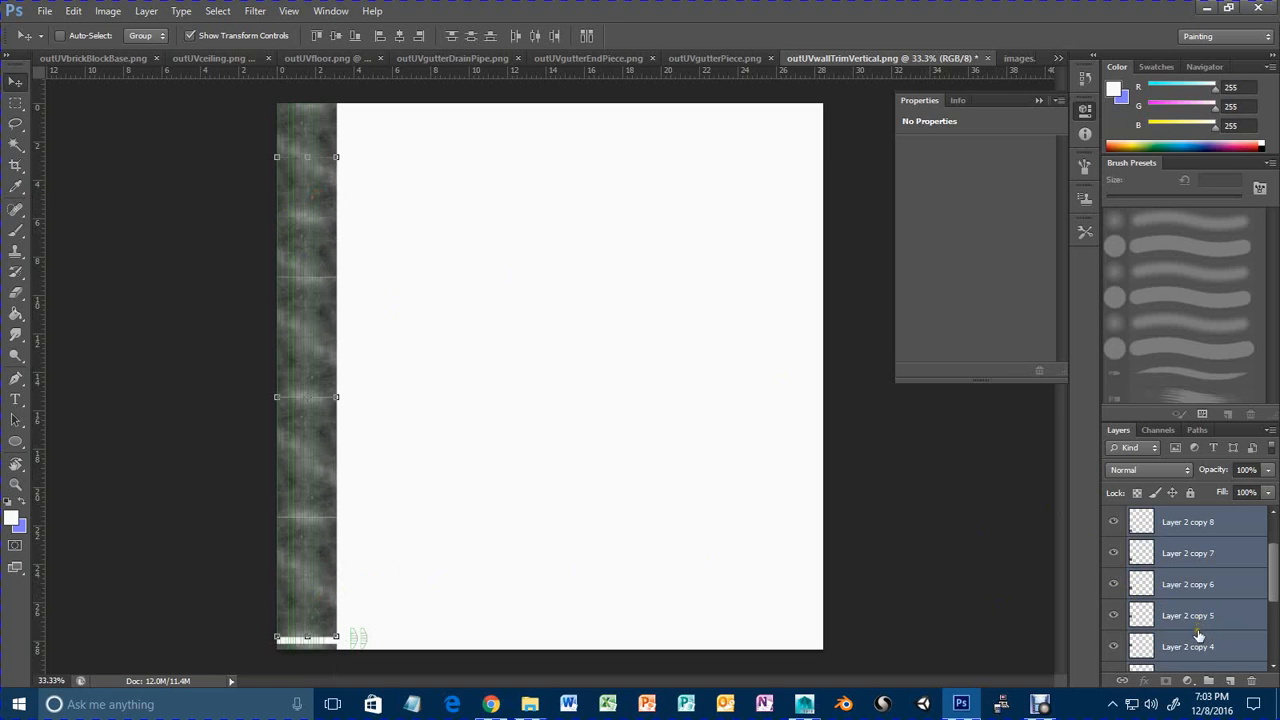
{"action": "scroll", "coordinate": [1190, 622], "scroll_direction": "down", "scroll_amount": 2}
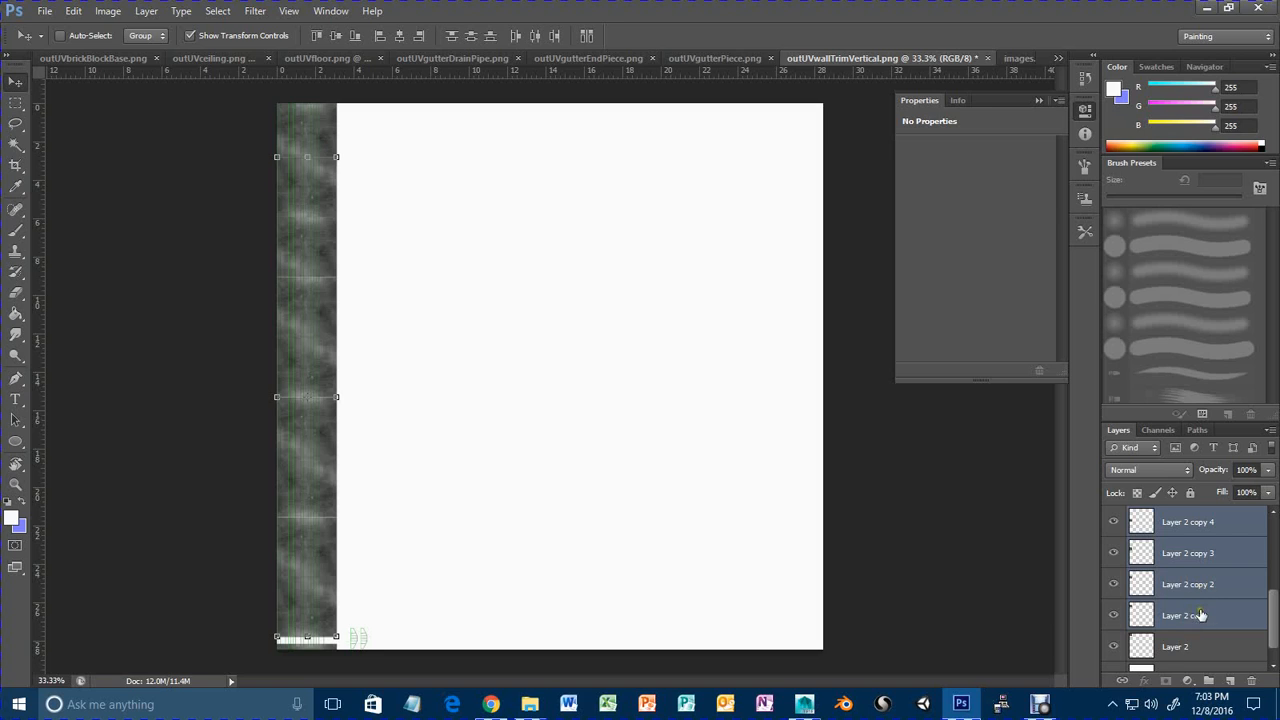
{"action": "left_click", "coordinate": [1200, 615], "text": "ctrl"}
{"action": "left_click_drag", "start_coordinate": [307, 249], "coordinate": [307, 249]}
{"action": "scroll", "coordinate": [1205, 645], "scroll_direction": "down", "scroll_amount": 2}
{"action": "left_click", "coordinate": [1207, 621], "text": "ctrl"}
{"action": "left_click_drag", "start_coordinate": [311, 331], "coordinate": [309, 326]}
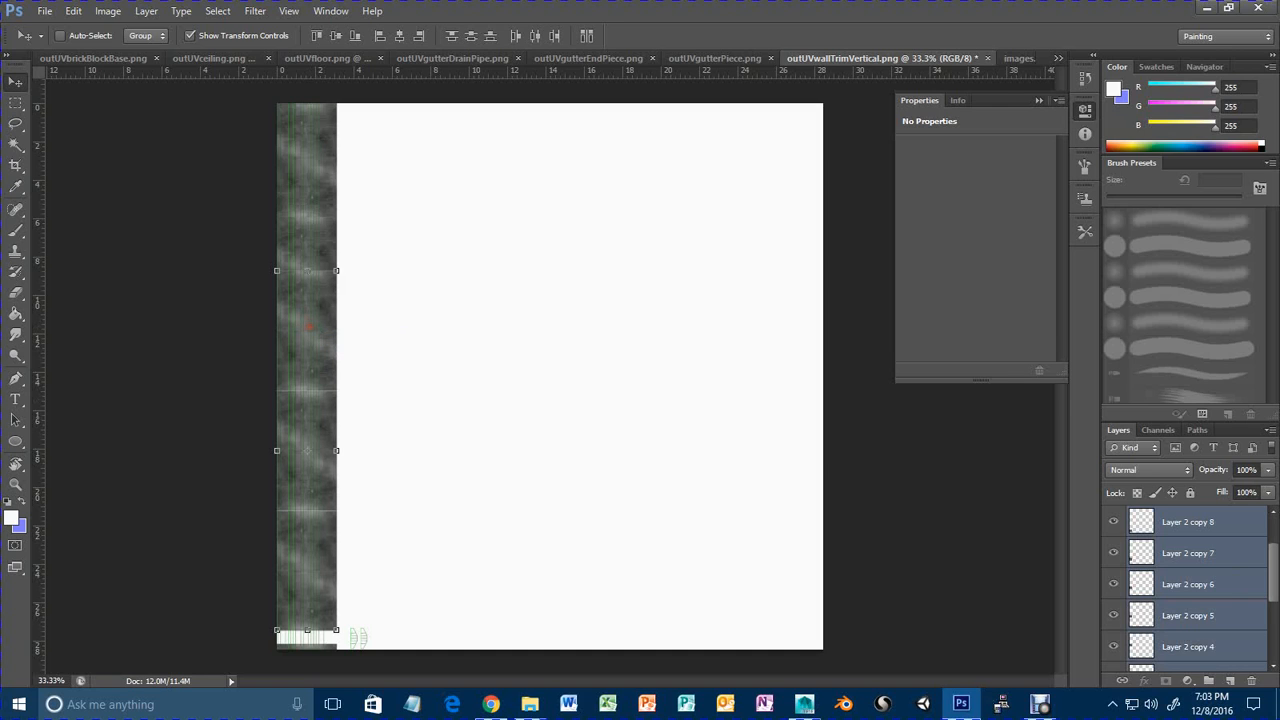
Move Layer 2 copies 5 to 8 slightly up, then copies 6 to 8, to overlap the middle seams.
{"action": "scroll", "coordinate": [1213, 670], "scroll_direction": "down", "scroll_amount": 1}
{"action": "left_click", "coordinate": [1209, 612], "text": "ctrl"}
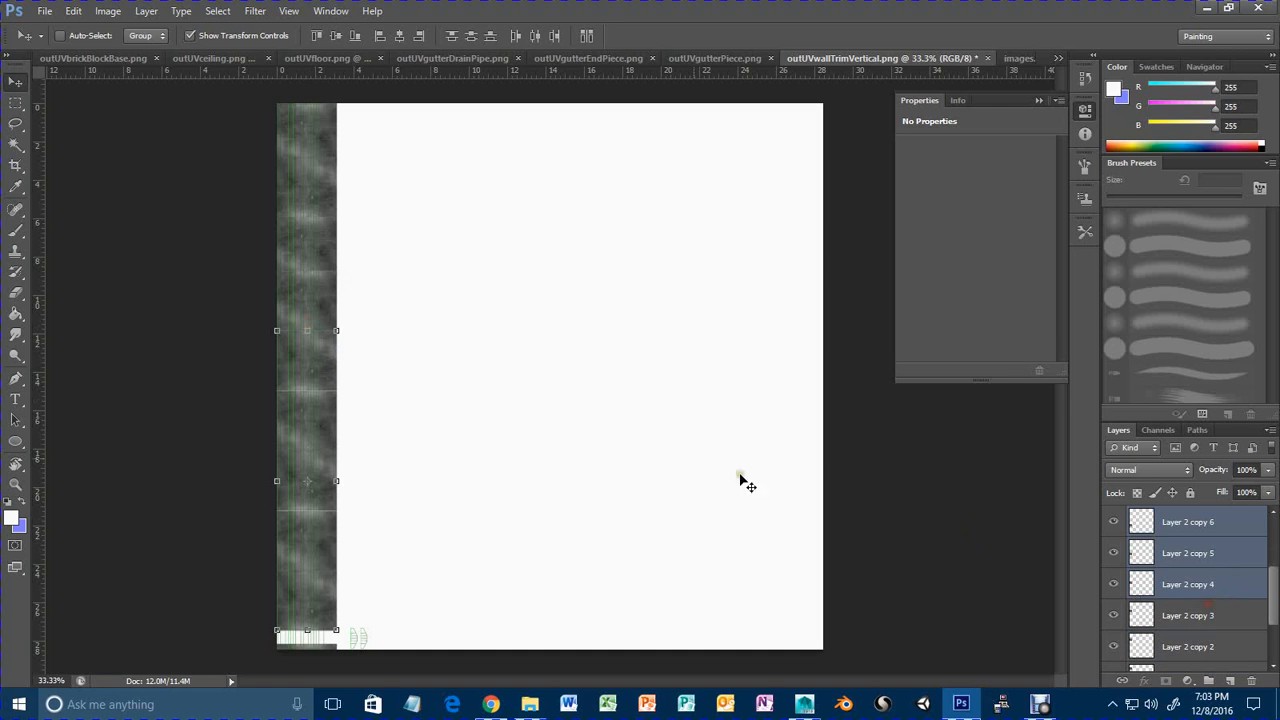
{"action": "left_click", "coordinate": [1209, 582], "text": "ctrl"}
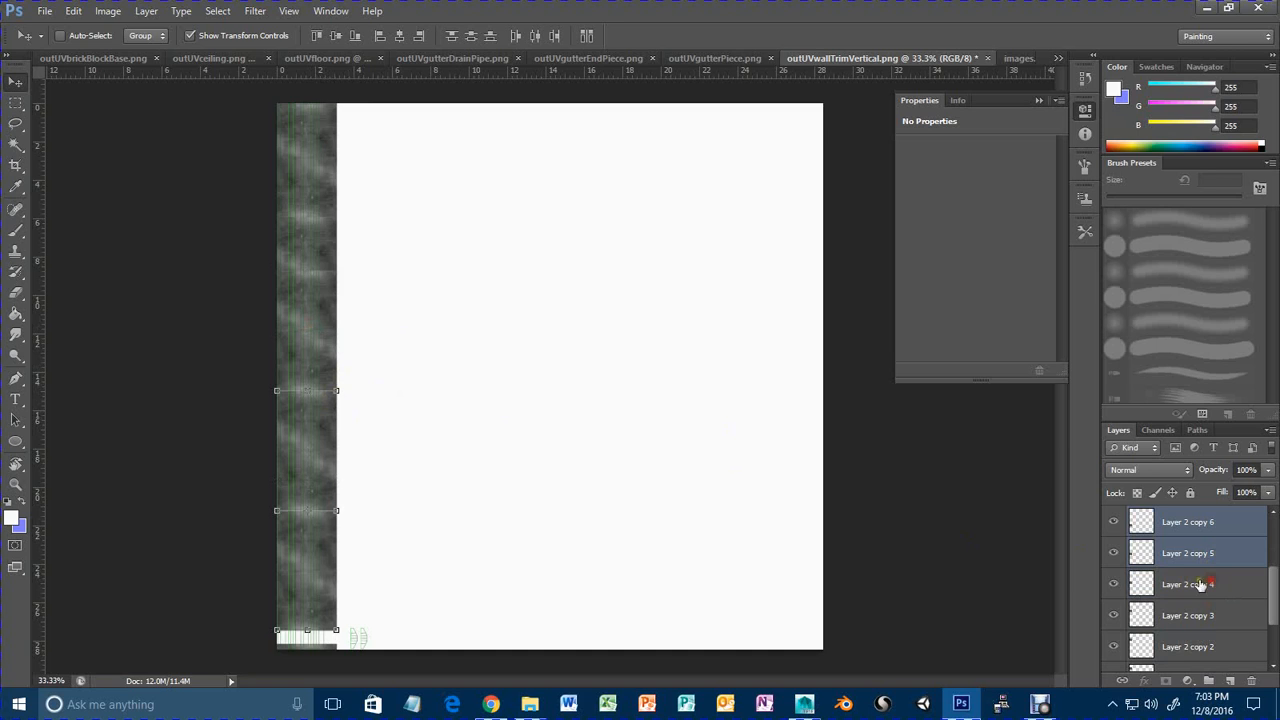
{"action": "left_click_drag", "start_coordinate": [310, 445], "coordinate": [310, 440]}
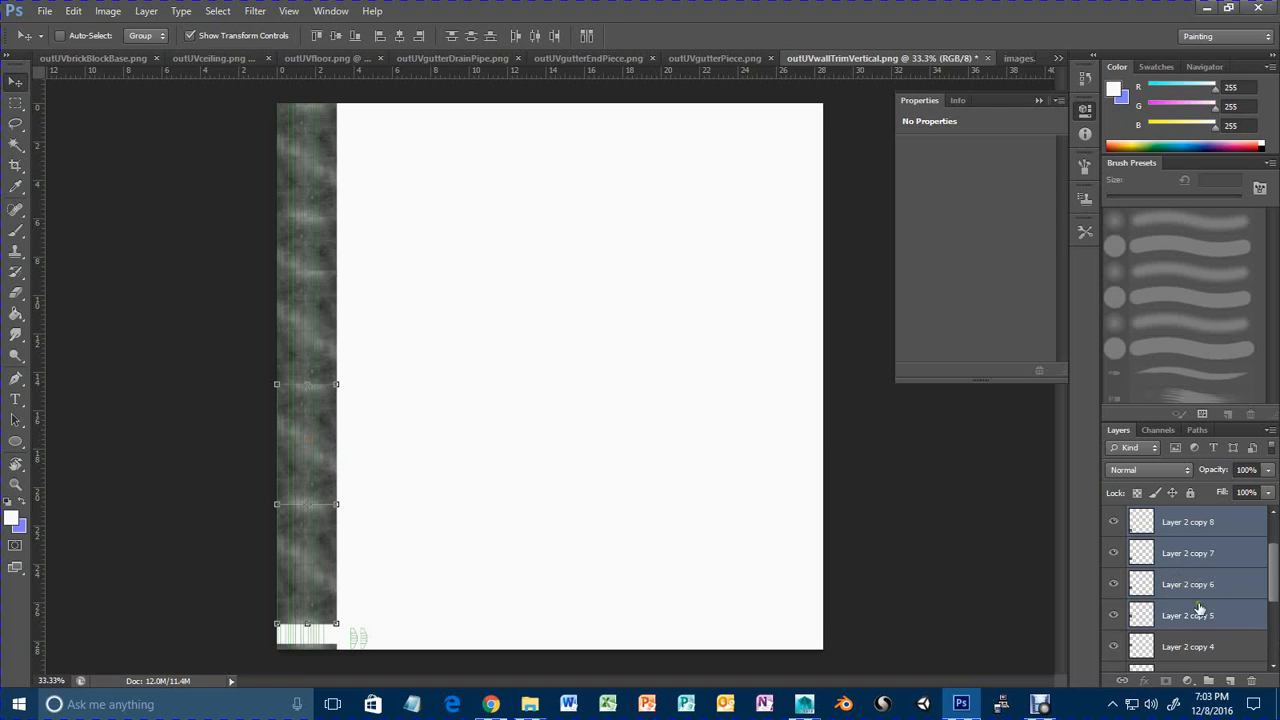
{"action": "left_click", "coordinate": [1199, 609], "text": "ctrl"}
{"action": "mouse_move", "coordinate": [298, 585]}
{"action": "left_mouse_down"}
{"action": "mouse_move", "coordinate": [289, 590]}
{"action": "mouse_move", "coordinate": [298, 583]}
{"action": "left_mouse_up"}
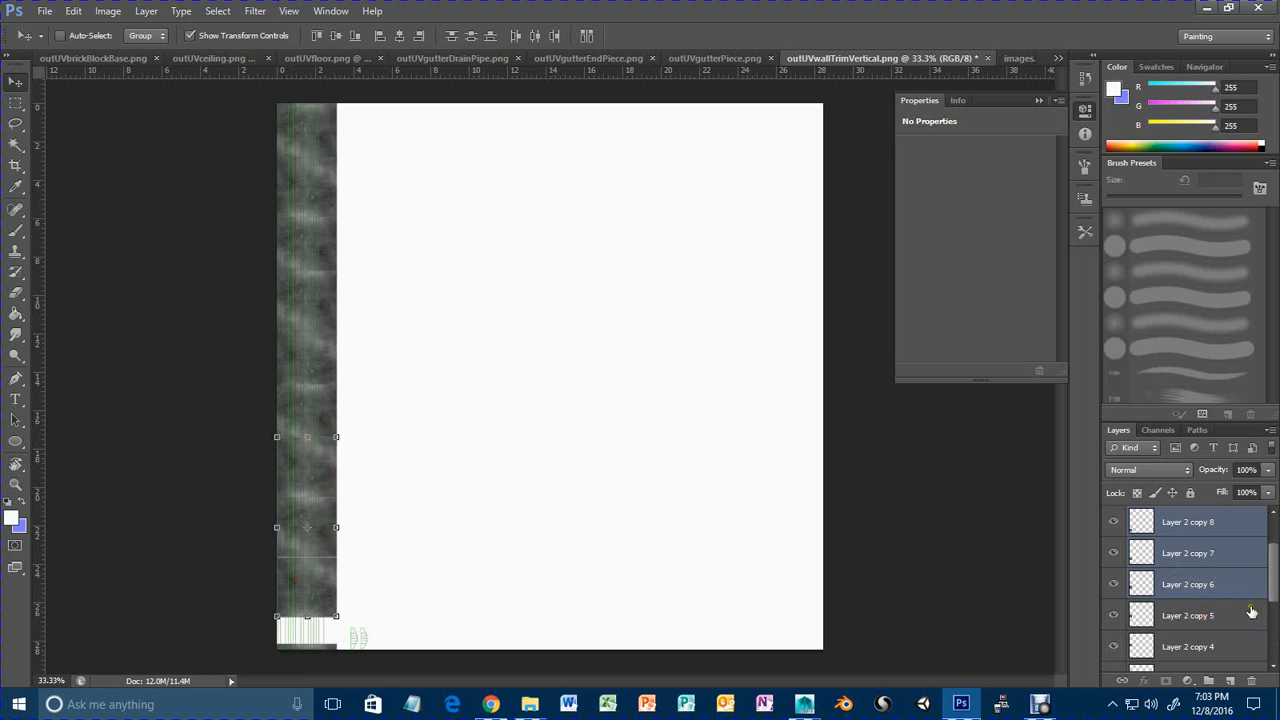
Move Layer 2 copy 8 slightly up over its seam and duplicate it to fill the gap at the strip's bottom.
{"action": "left_click", "coordinate": [1200, 590], "text": "ctrl"}
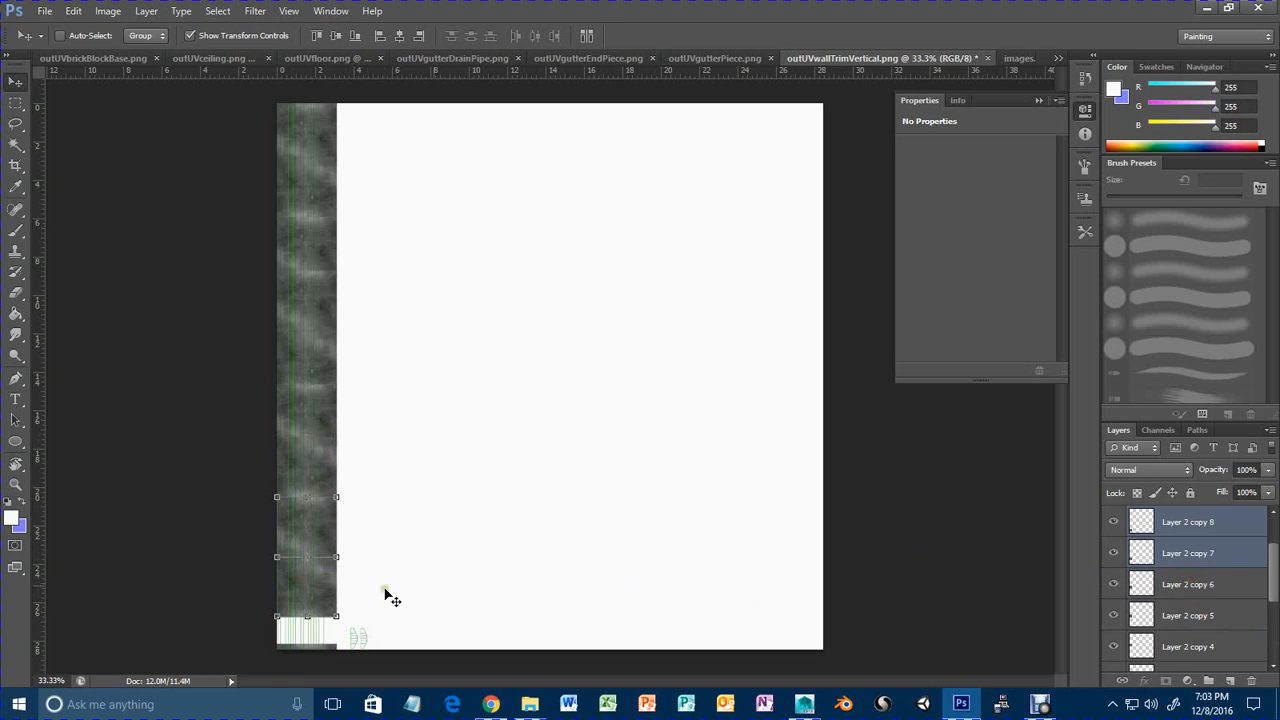
{"action": "left_click", "coordinate": [1207, 555], "text": "ctrl"}
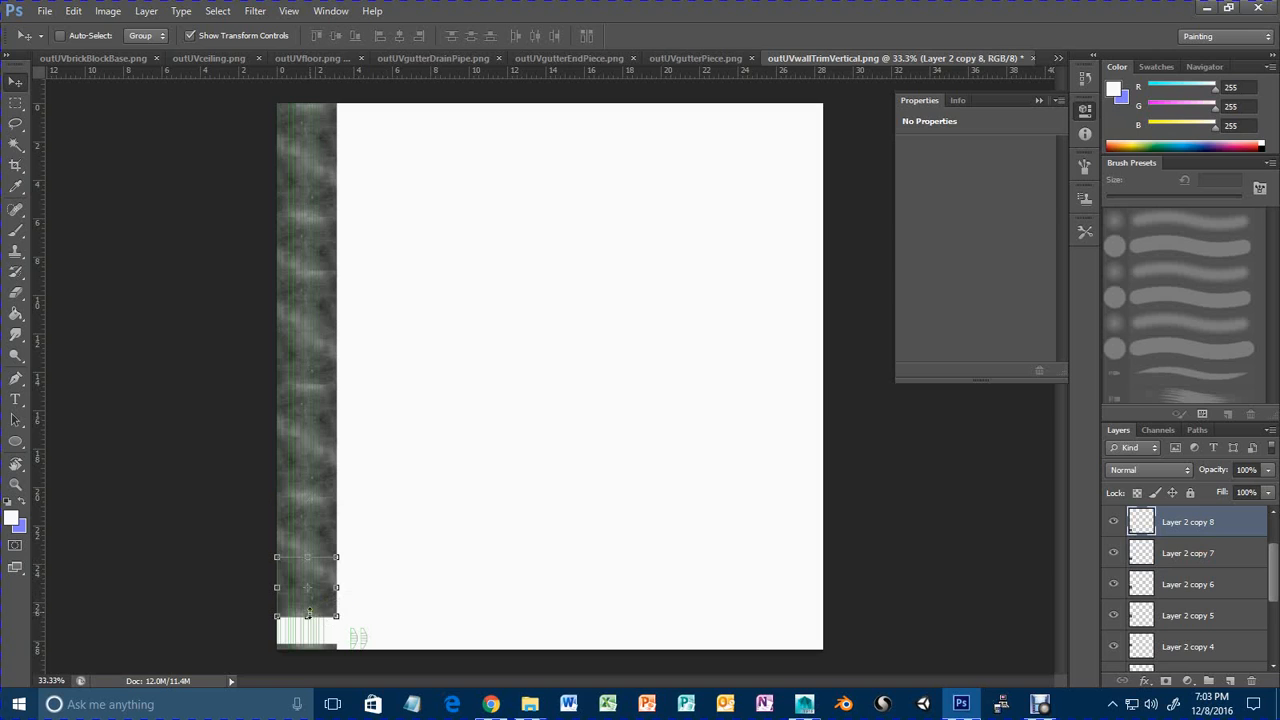
{"action": "left_click_drag", "start_coordinate": [320, 607], "coordinate": [318, 598]}
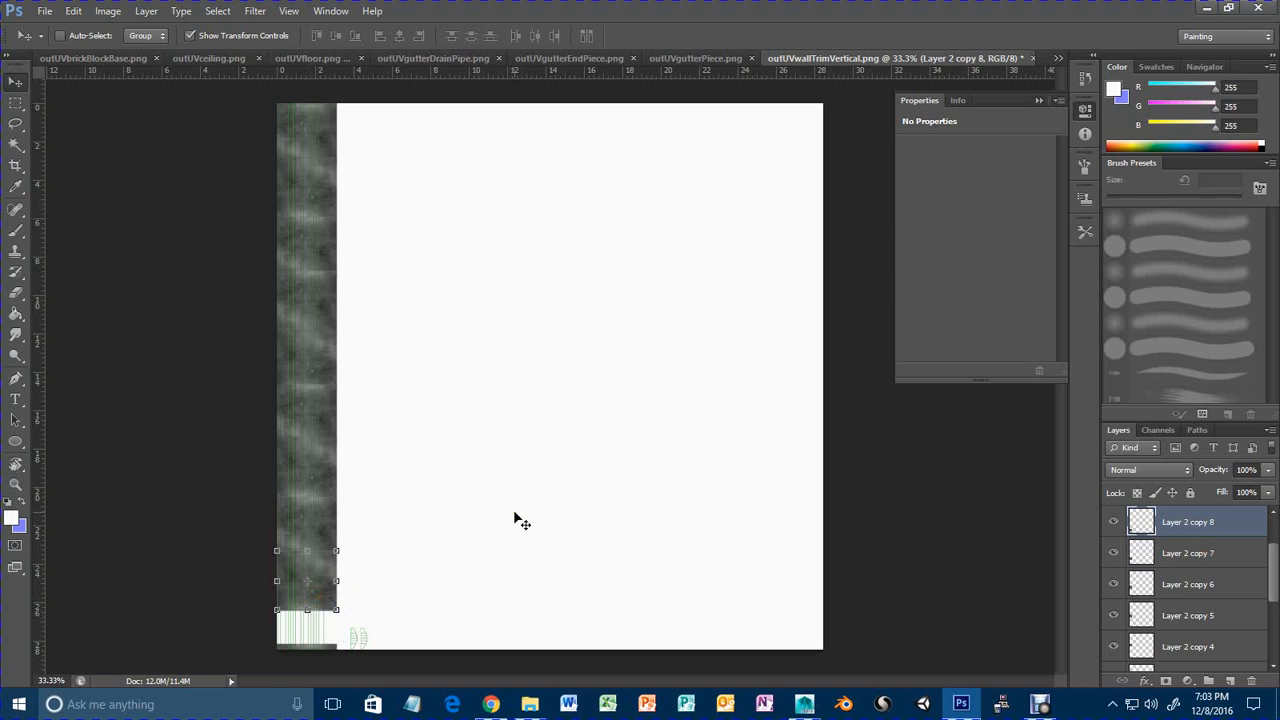
{"action": "key", "text": "ctrl+j"}
{"action": "left_click_drag", "start_coordinate": [326, 580], "coordinate": [316, 620]}
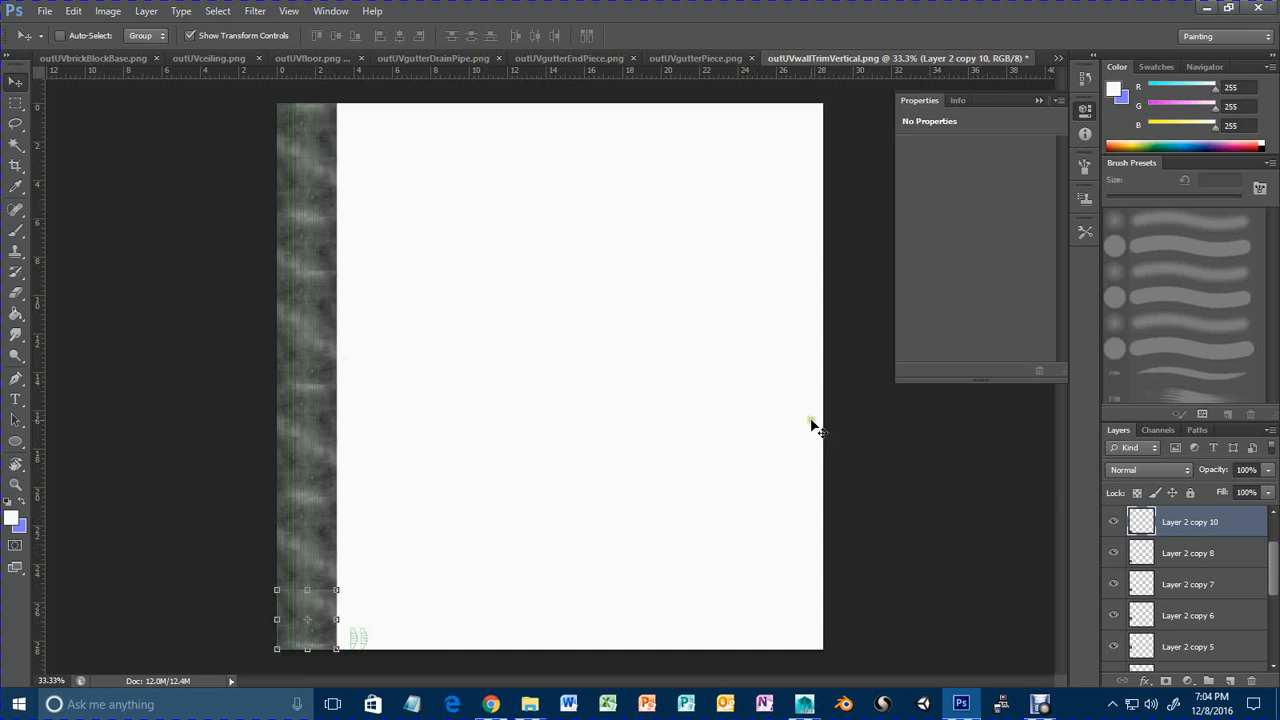
Put all the metal tile layers into a new layer group between the UV layer and the white background layer.
{"action": "scroll", "coordinate": [1218, 559], "scroll_direction": "up", "scroll_amount": 1}
{"action": "left_click", "coordinate": [1200, 557]}
{"action": "scroll", "coordinate": [1200, 557], "scroll_direction": "down", "scroll_amount": 4}
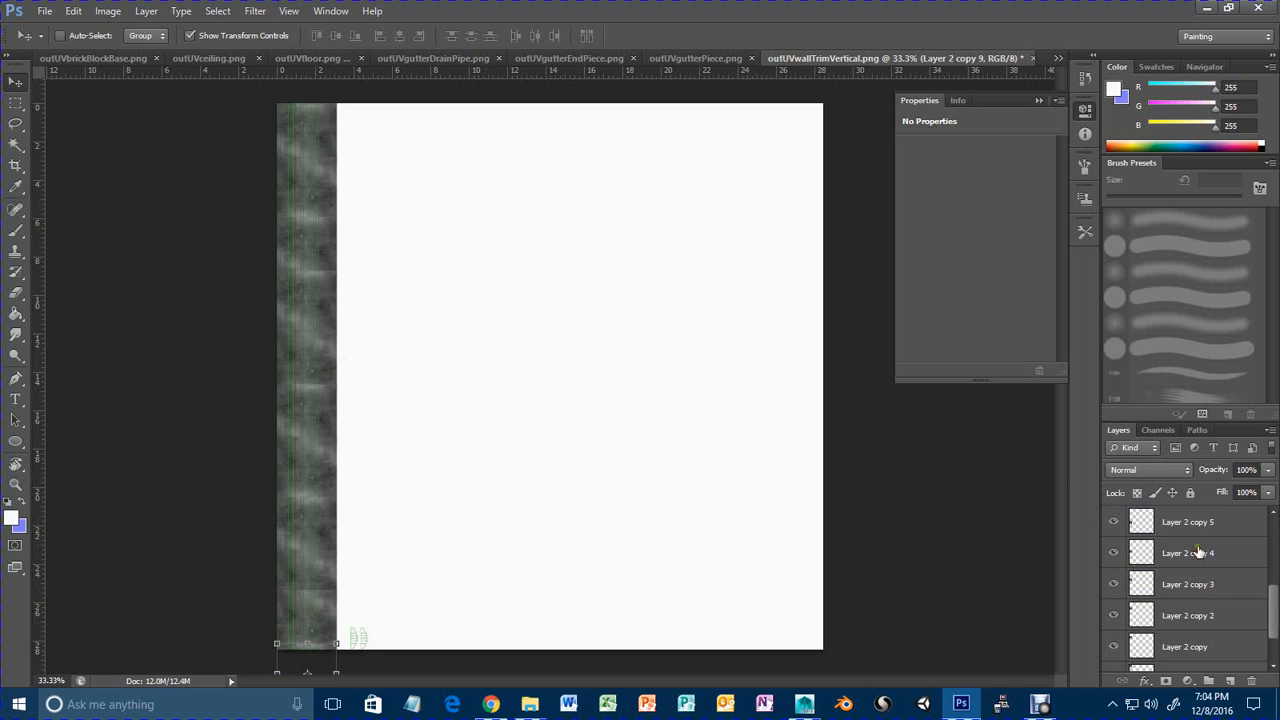
{"action": "left_click", "coordinate": [1195, 625], "text": "shift"}
{"action": "left_click_drag", "start_coordinate": [1195, 625], "coordinate": [1209, 680]}
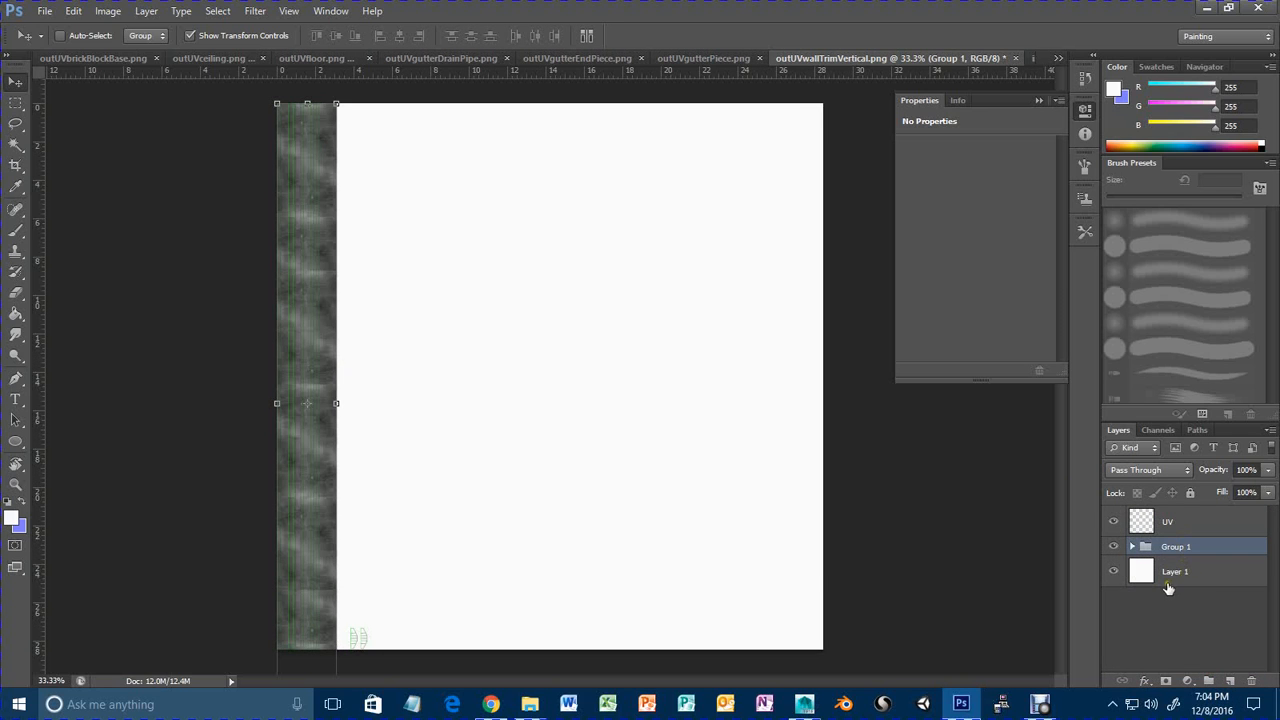
Hide the UV layer and save the document as outUVwallTrimVertical in Photoshop format in the images folder.
{"action": "left_click", "coordinate": [1115, 523]}
{"action": "left_click", "coordinate": [44, 11]}
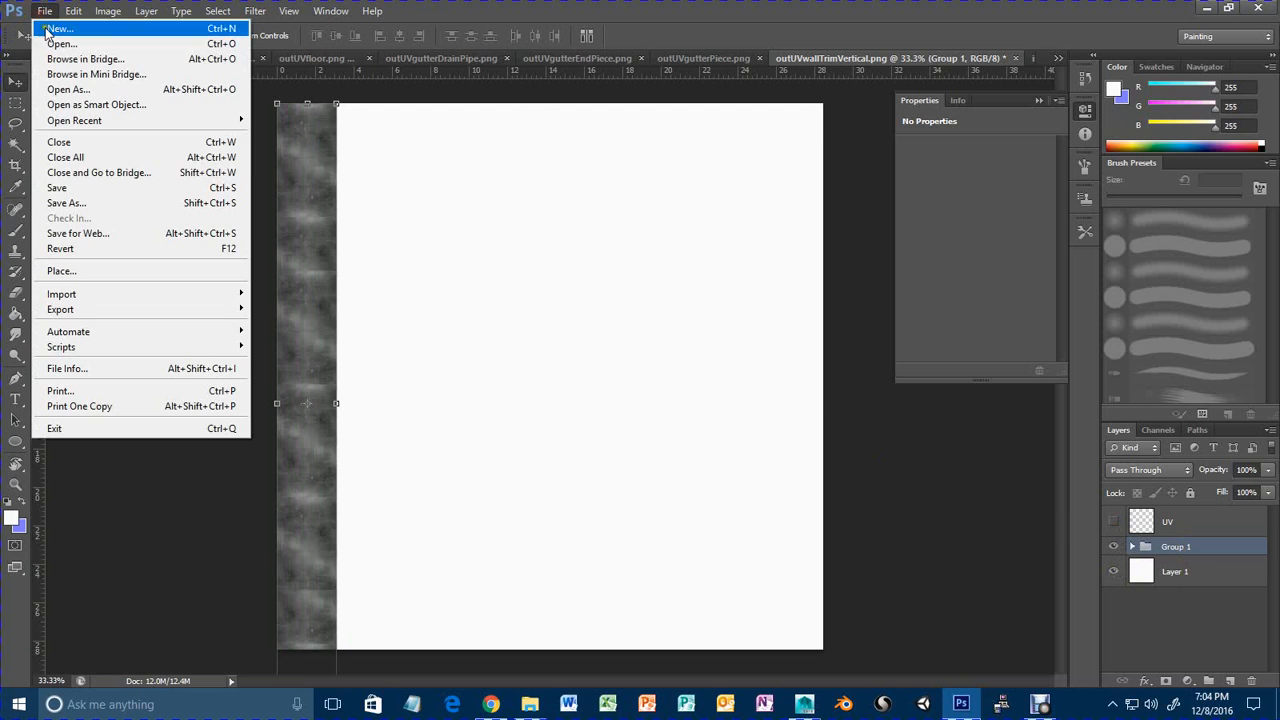
{"action": "left_click", "coordinate": [82, 189]}
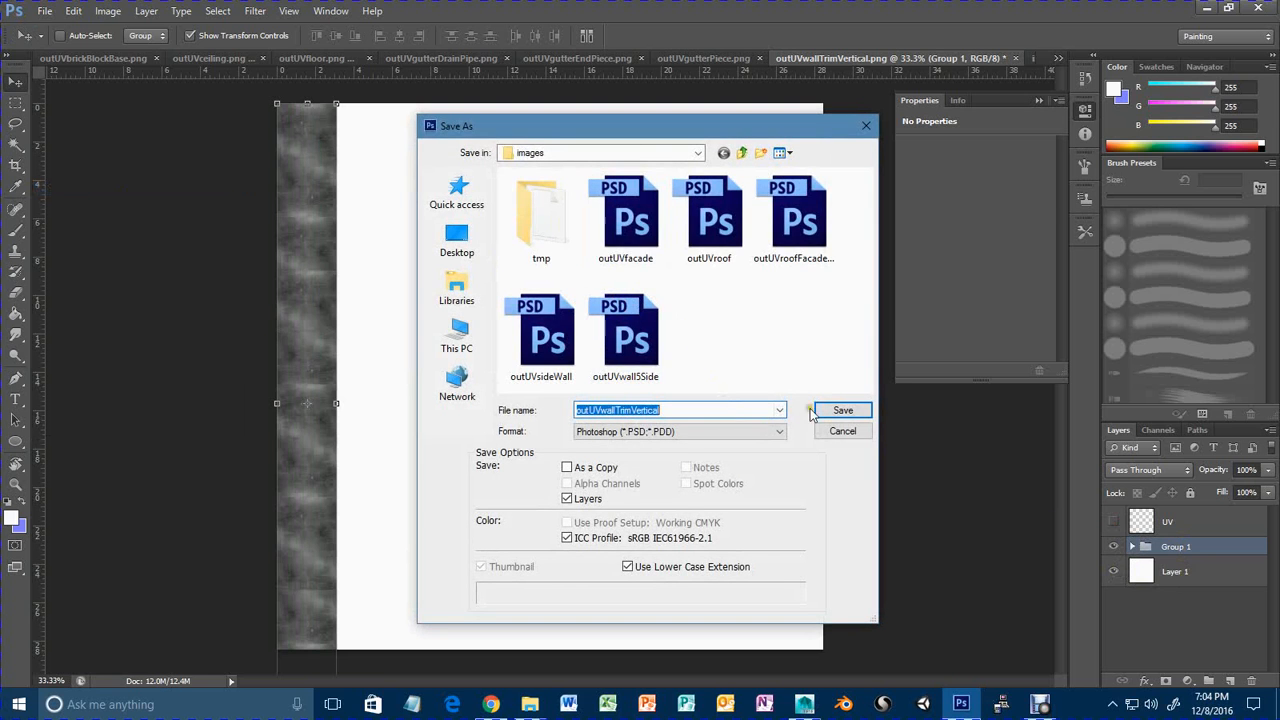
{"action": "left_click", "coordinate": [829, 409]}
{"action": "left_click", "coordinate": [821, 213]}
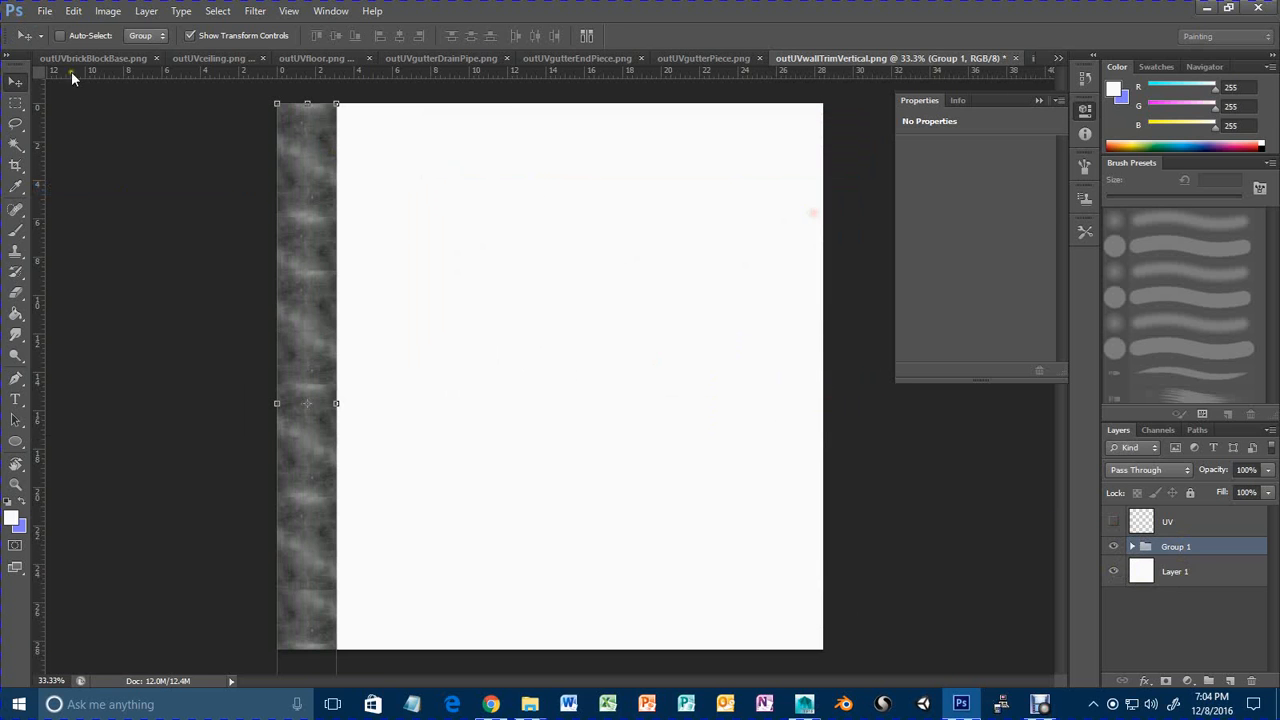
Start saving a copy of the texture to the Scene project's sourceimages folder in PNG format.
{"action": "left_click", "coordinate": [42, 11]}
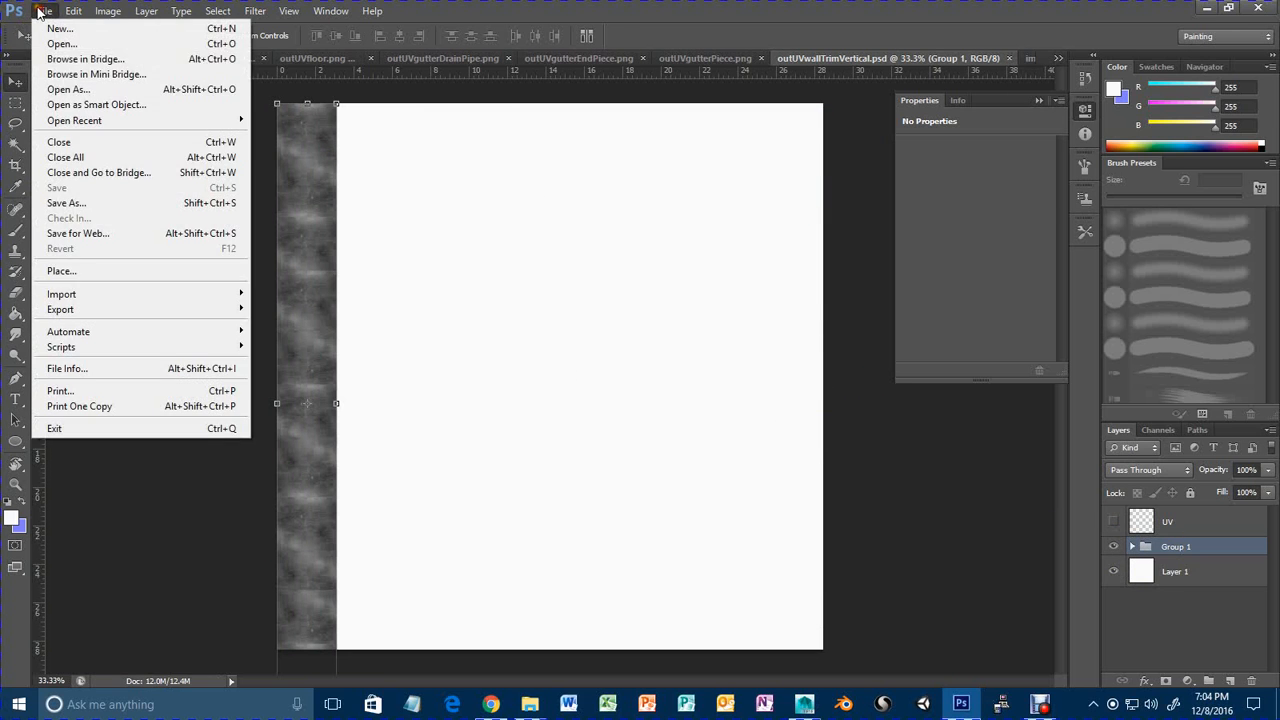
{"action": "left_click", "coordinate": [82, 200]}
{"action": "left_click", "coordinate": [741, 152]}
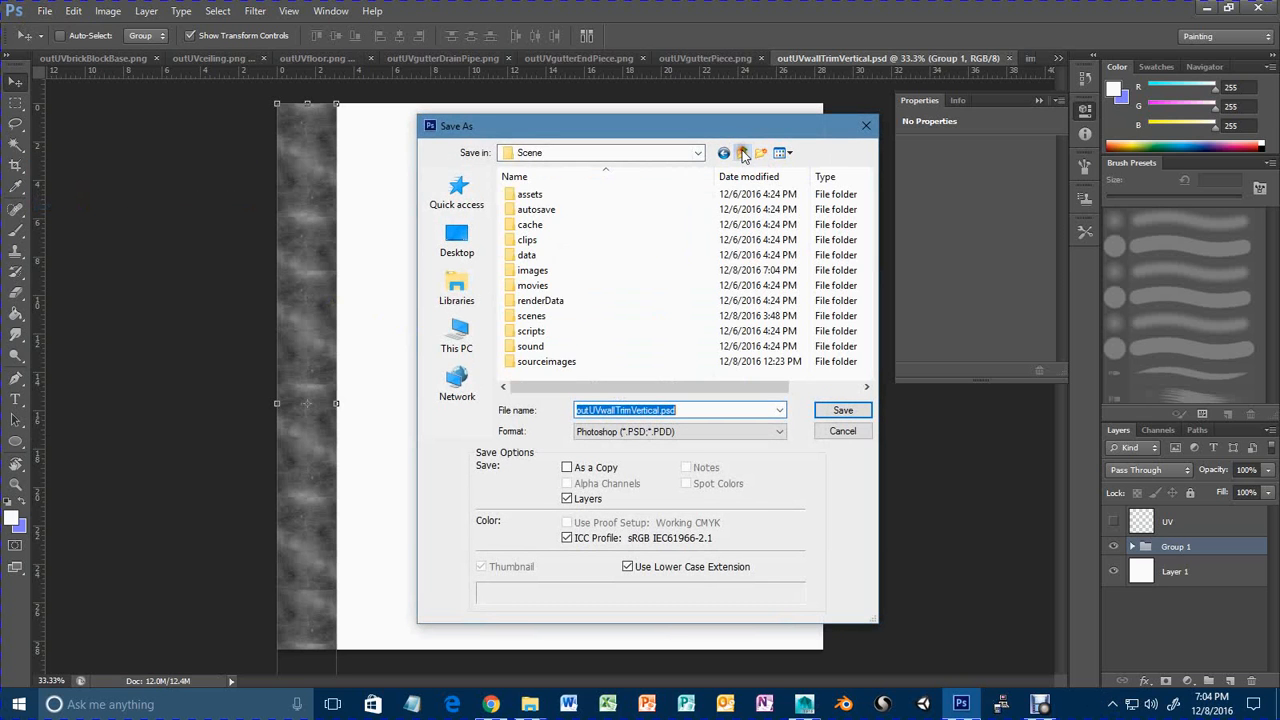
{"action": "double_click", "coordinate": [550, 362]}
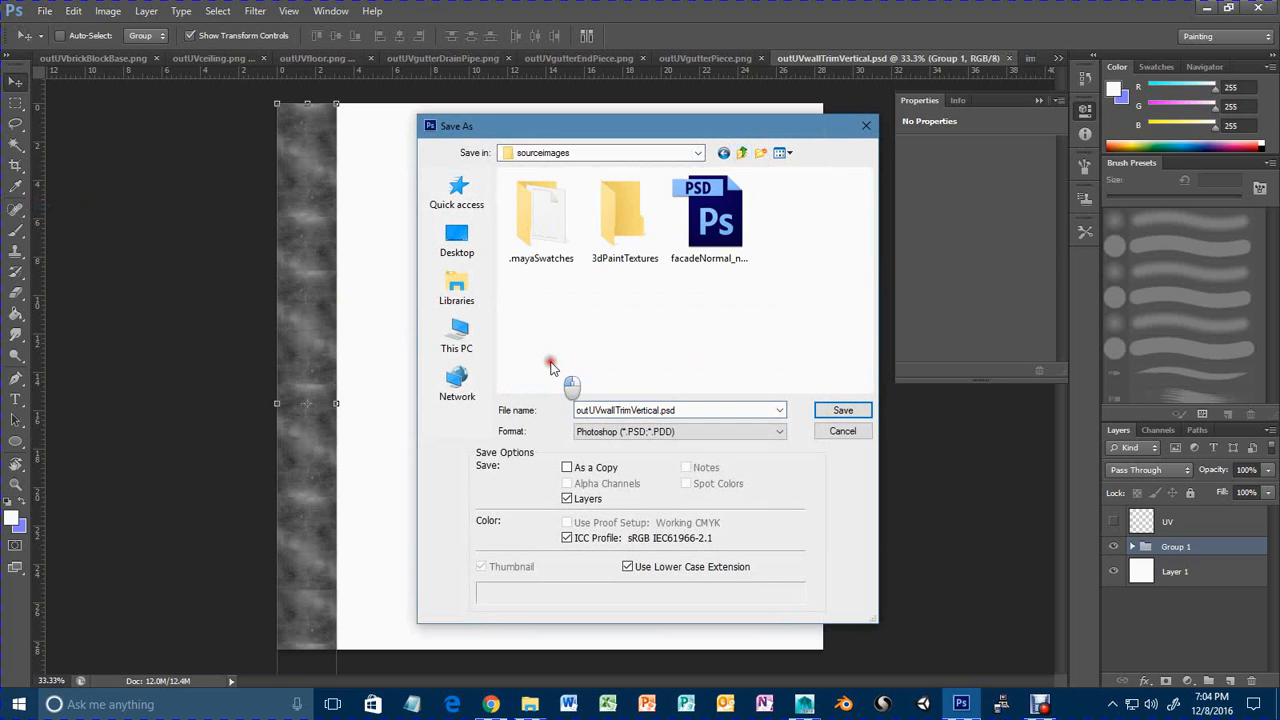
{"action": "left_click", "coordinate": [637, 432]}
{"action": "left_click", "coordinate": [612, 605]}
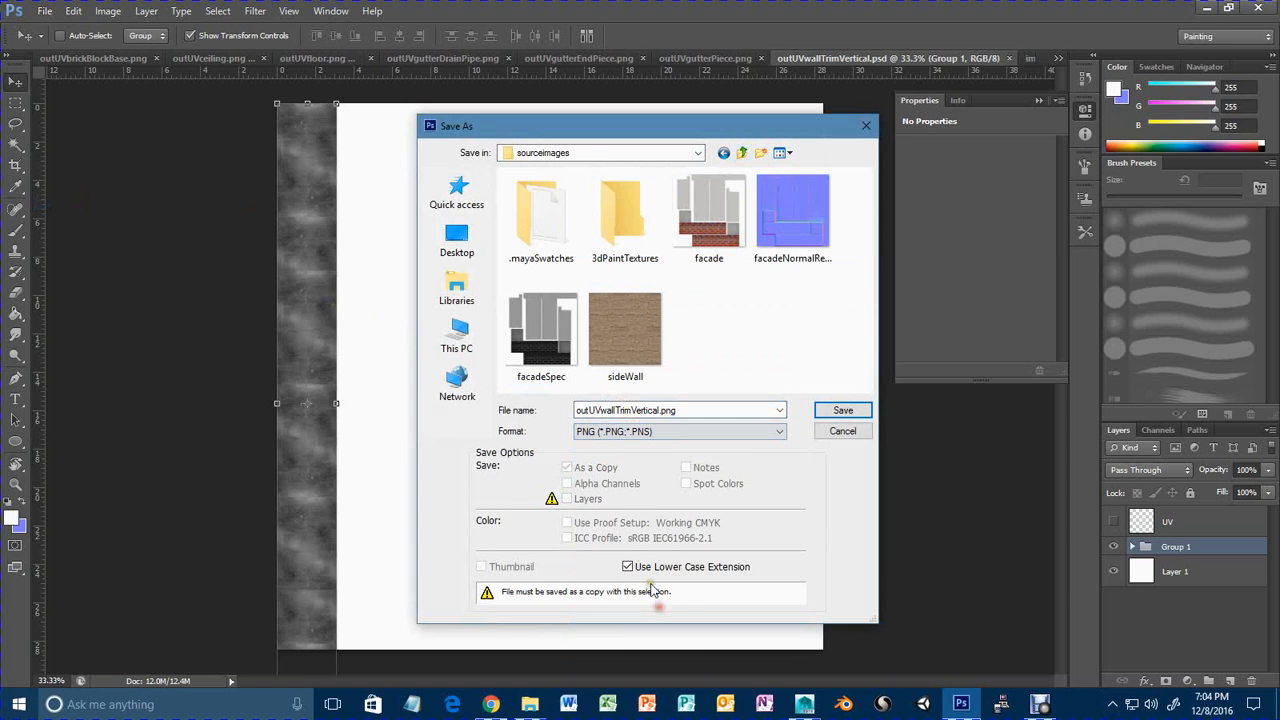
Shorten the copy's file name to wallTrimVertical.png and save it with the default PNG options.
{"action": "double_click", "coordinate": [597, 410]}
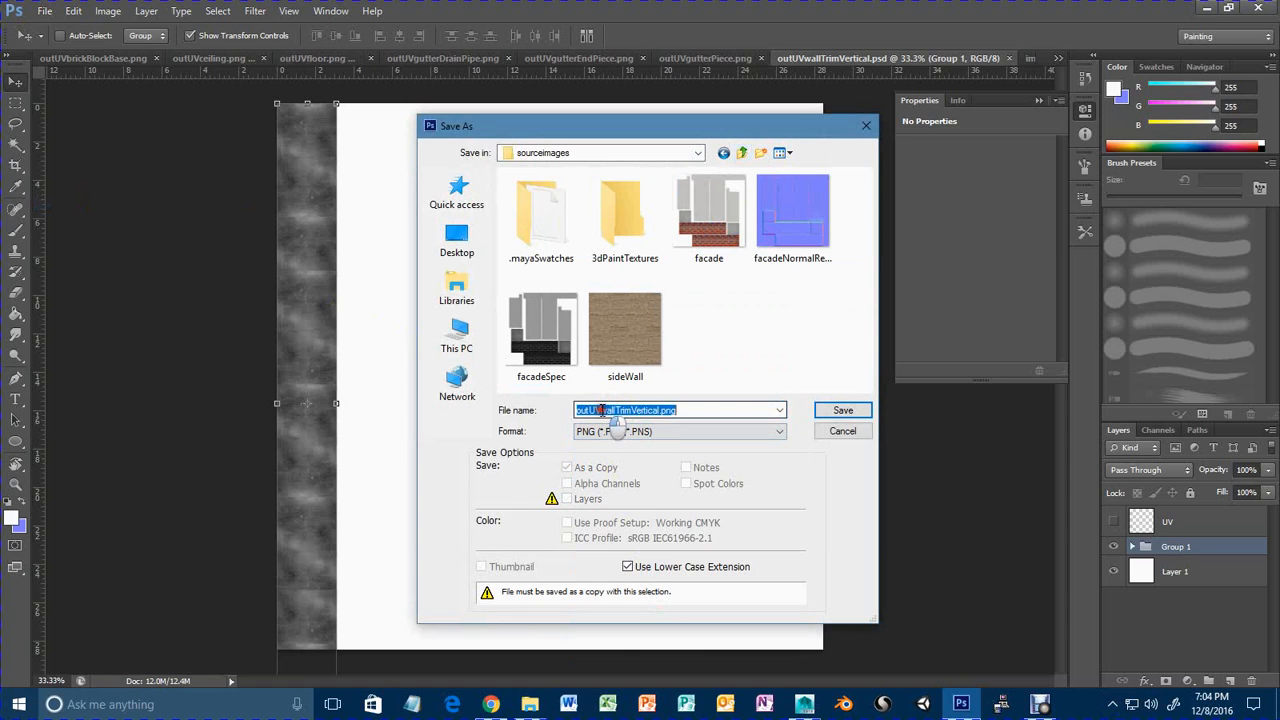
{"action": "left_click", "coordinate": [601, 410]}
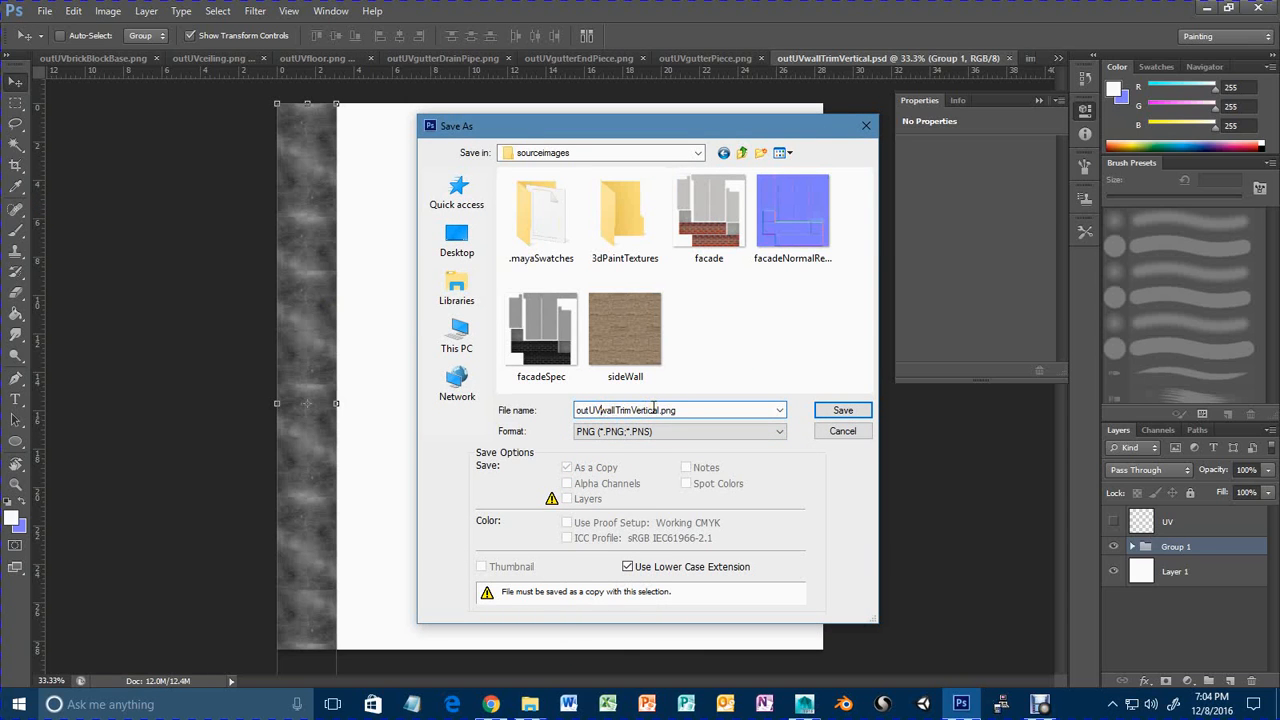
{"action": "key", "text": "BackSpace"}
{"action": "key", "text": "BackSpace"}
{"action": "key", "text": "BackSpace"}
{"action": "key", "text": "BackSpace"}
{"action": "key", "text": "BackSpace"}
{"action": "left_click", "coordinate": [840, 409]}
{"action": "left_click", "coordinate": [693, 219]}
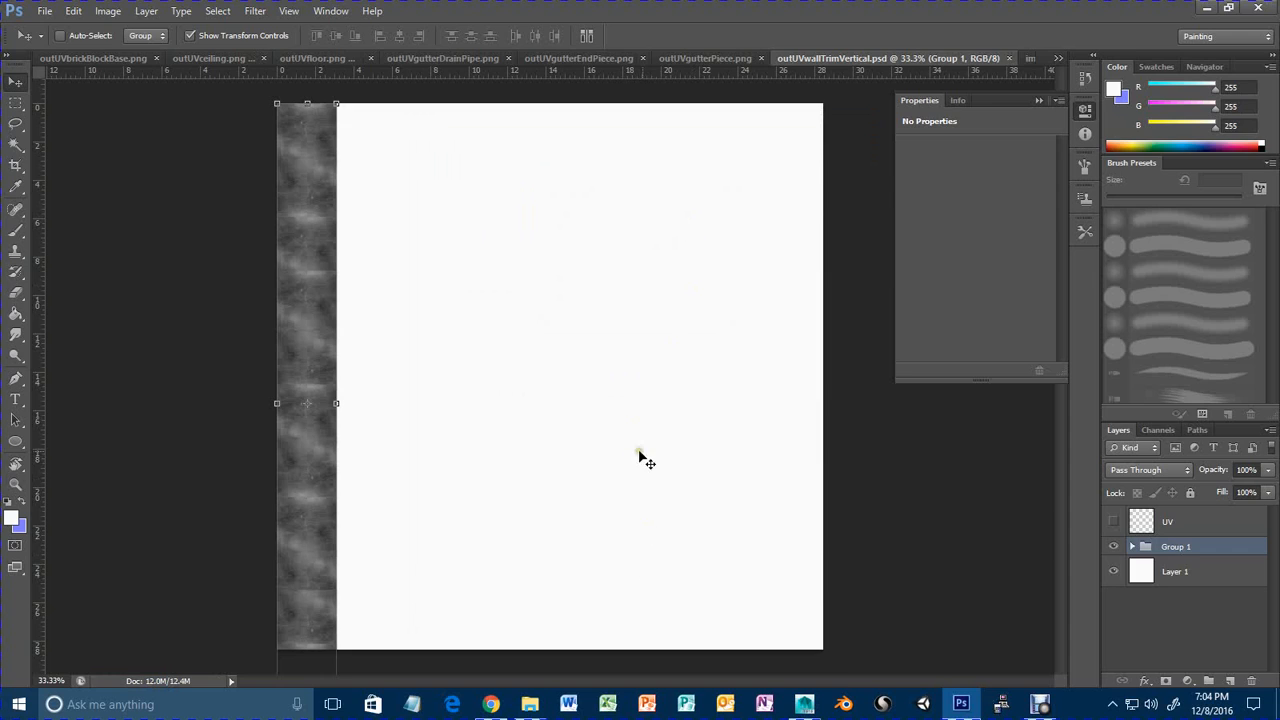
Switch to Maya, select a vertical wall trim, and map a File texture to the WallTrimVertical material's color.
{"action": "mouse_move", "coordinate": [804, 704]}
{"action": "left_click", "coordinate": [845, 645]}
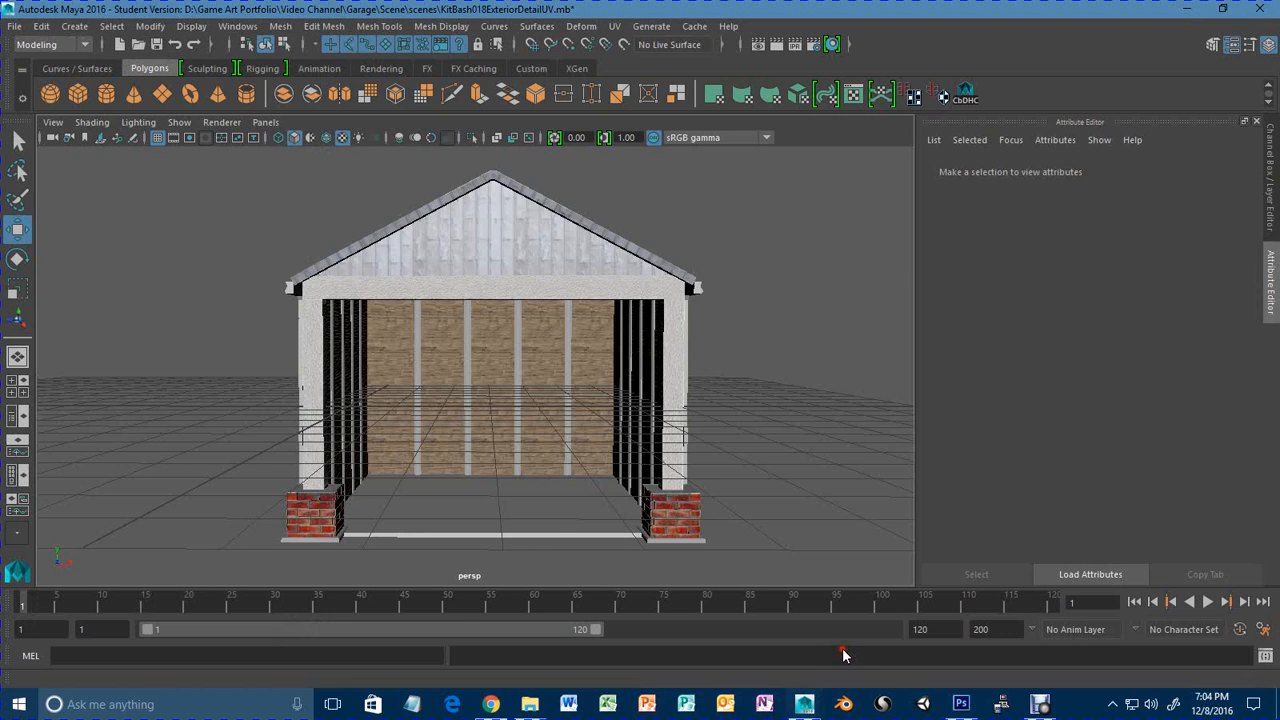
{"action": "left_click_drag", "start_coordinate": [660, 492], "coordinate": [474, 415], "text": "alt"}
{"action": "left_click", "coordinate": [493, 416]}
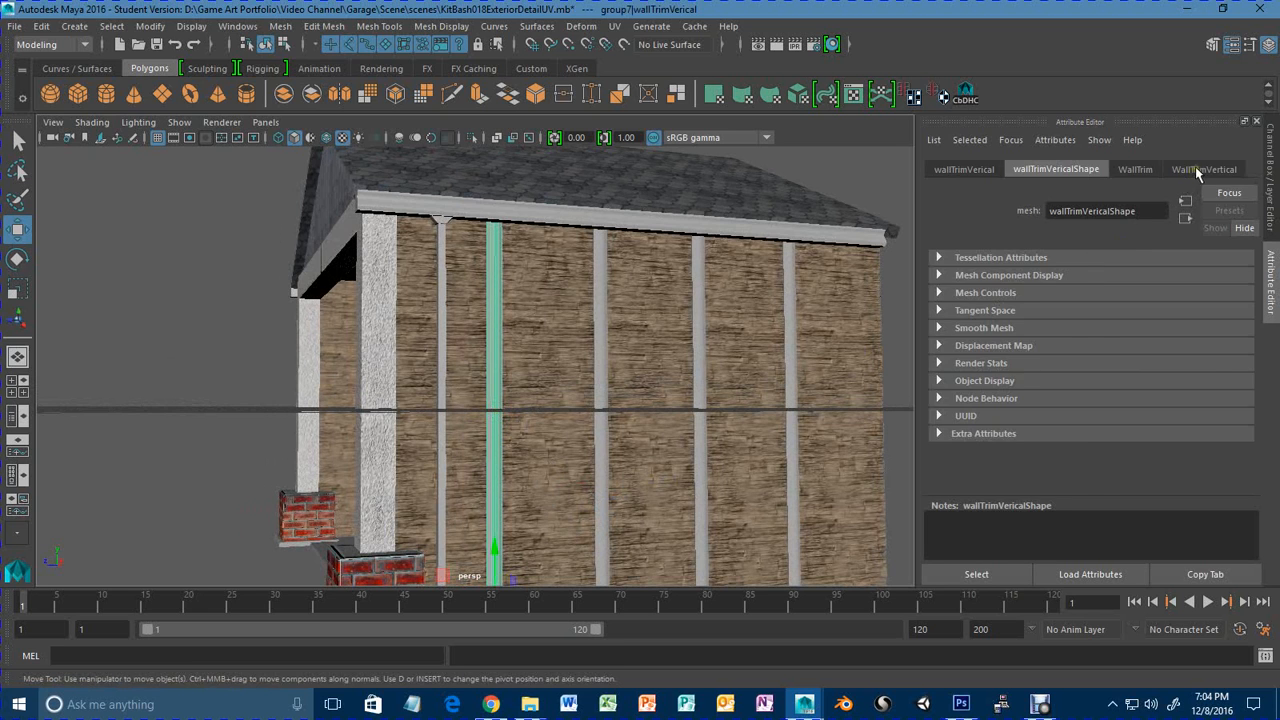
{"action": "left_click", "coordinate": [1198, 170]}
{"action": "left_click", "coordinate": [1226, 351]}
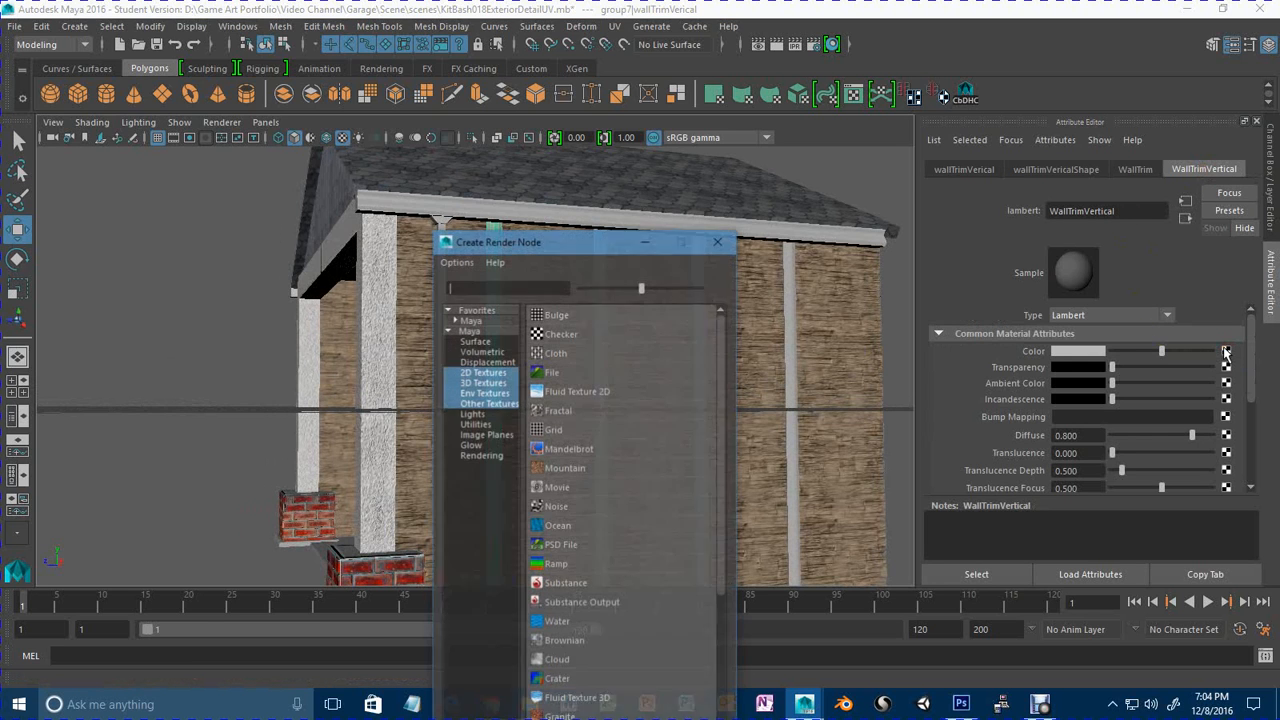
{"action": "left_click", "coordinate": [596, 378]}
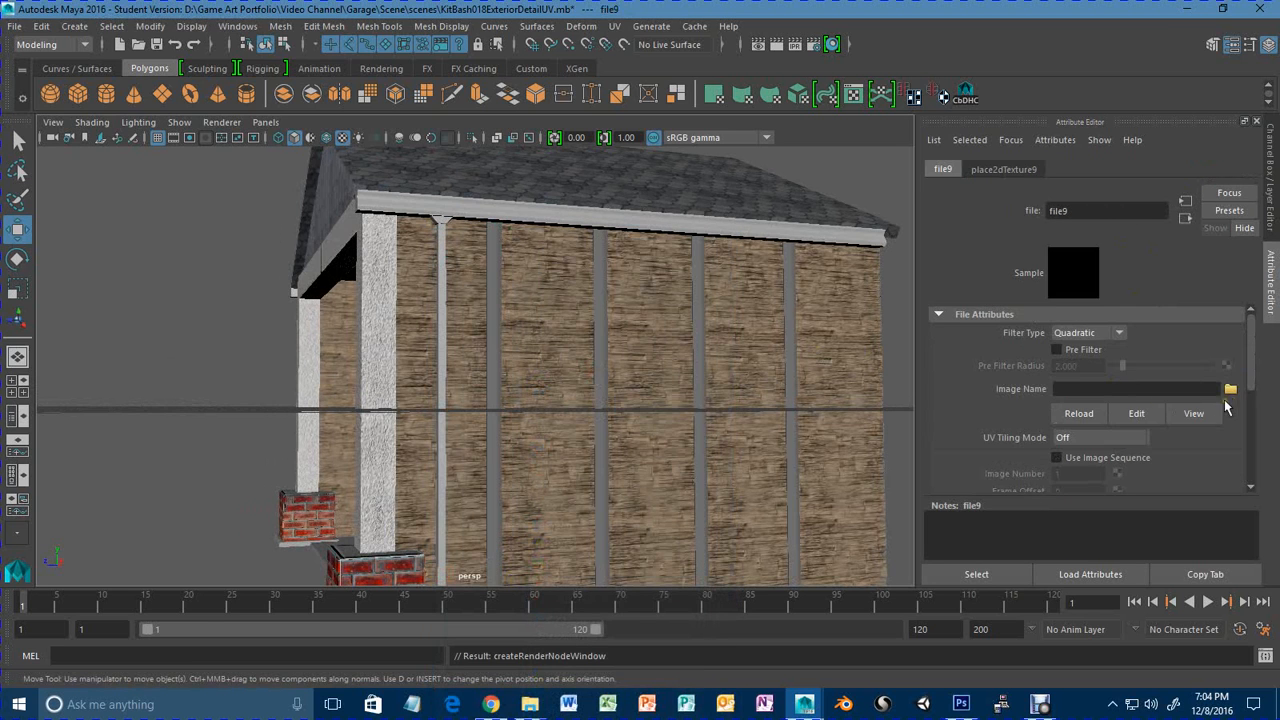
Load wallTrimVertical.png from the sourceimages folder as the file texture's image.
{"action": "left_click", "coordinate": [1230, 388]}
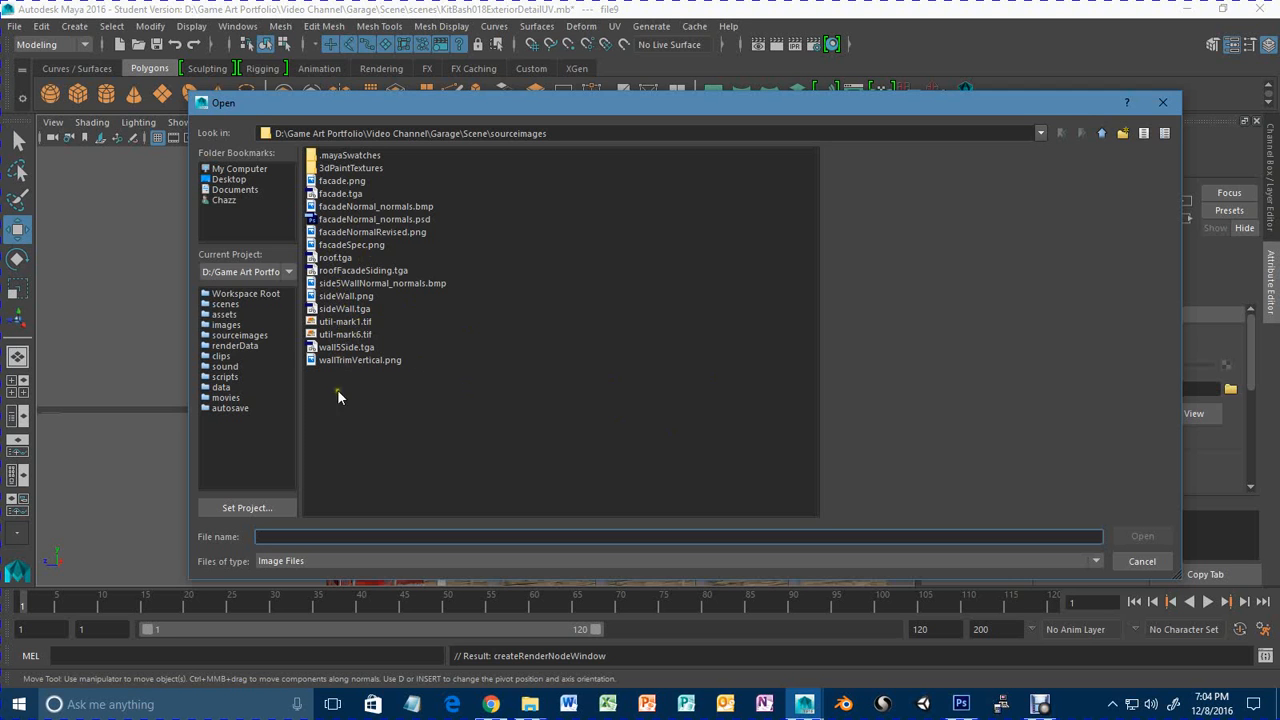
{"action": "left_click", "coordinate": [345, 360]}
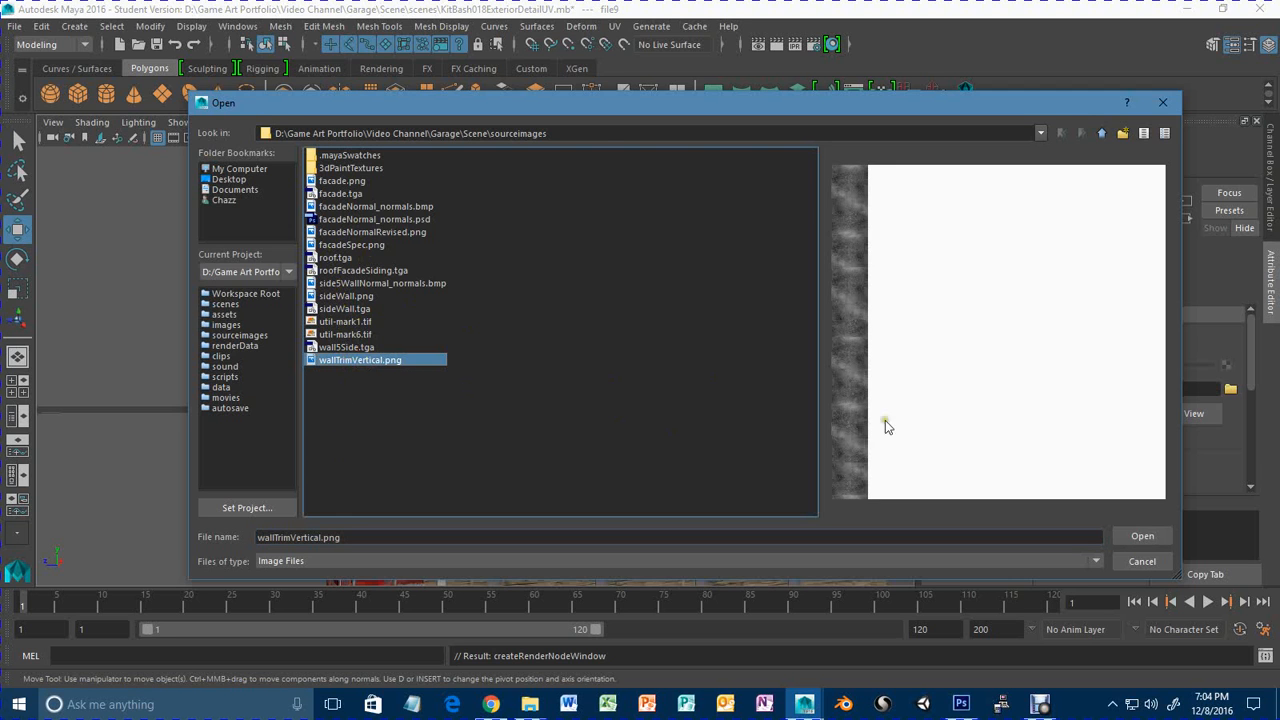
{"action": "left_click", "coordinate": [1142, 536]}
Examine the metal texture on the garage's vertical wall trims up close and from several angles.
{"action": "scroll", "coordinate": [485, 461], "scroll_direction": "up", "scroll_amount": 10}
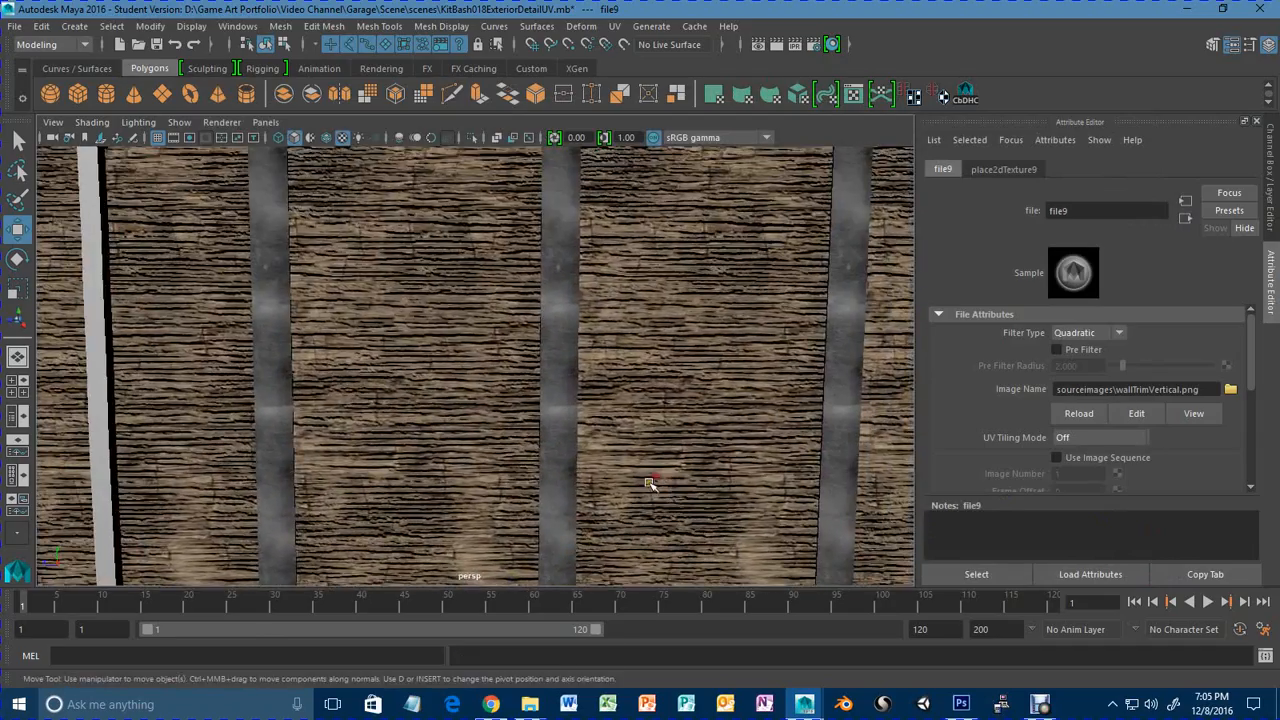
{"action": "right_click_drag", "start_coordinate": [649, 483], "coordinate": [551, 483], "text": "alt"}
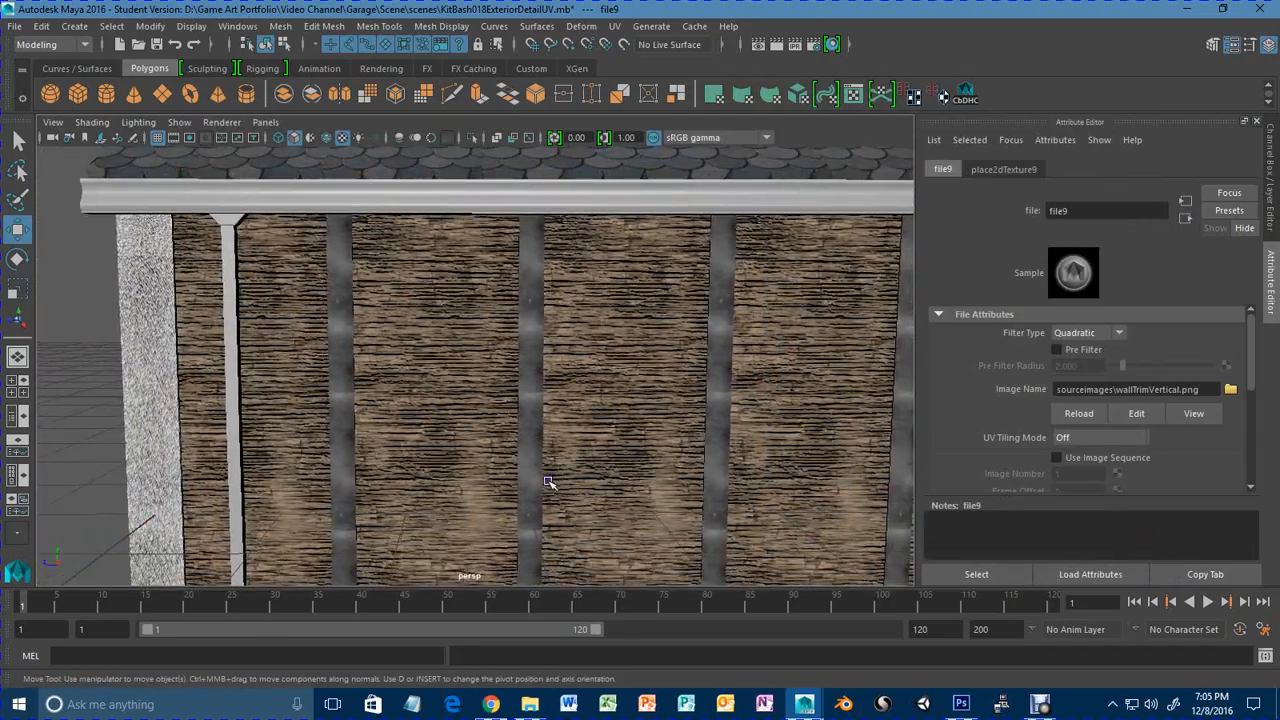
{"action": "middle_click_drag", "start_coordinate": [551, 483], "coordinate": [562, 315], "text": "alt"}
{"action": "right_click_drag", "start_coordinate": [498, 377], "coordinate": [580, 385], "text": "alt"}
{"action": "left_click_drag", "start_coordinate": [498, 391], "coordinate": [552, 397], "text": "alt"}
{"action": "right_click_drag", "start_coordinate": [552, 397], "coordinate": [653, 399], "text": "alt"}
{"action": "middle_click_drag", "start_coordinate": [653, 399], "coordinate": [558, 318], "text": "alt"}
{"action": "right_click_drag", "start_coordinate": [655, 409], "coordinate": [500, 410], "text": "alt"}
{"action": "left_click_drag", "start_coordinate": [499, 447], "coordinate": [452, 438], "text": "alt"}
{"action": "middle_click_drag", "start_coordinate": [410, 395], "coordinate": [444, 491], "text": "alt"}
{"action": "left_click_drag", "start_coordinate": [444, 491], "coordinate": [523, 497], "text": "alt"}
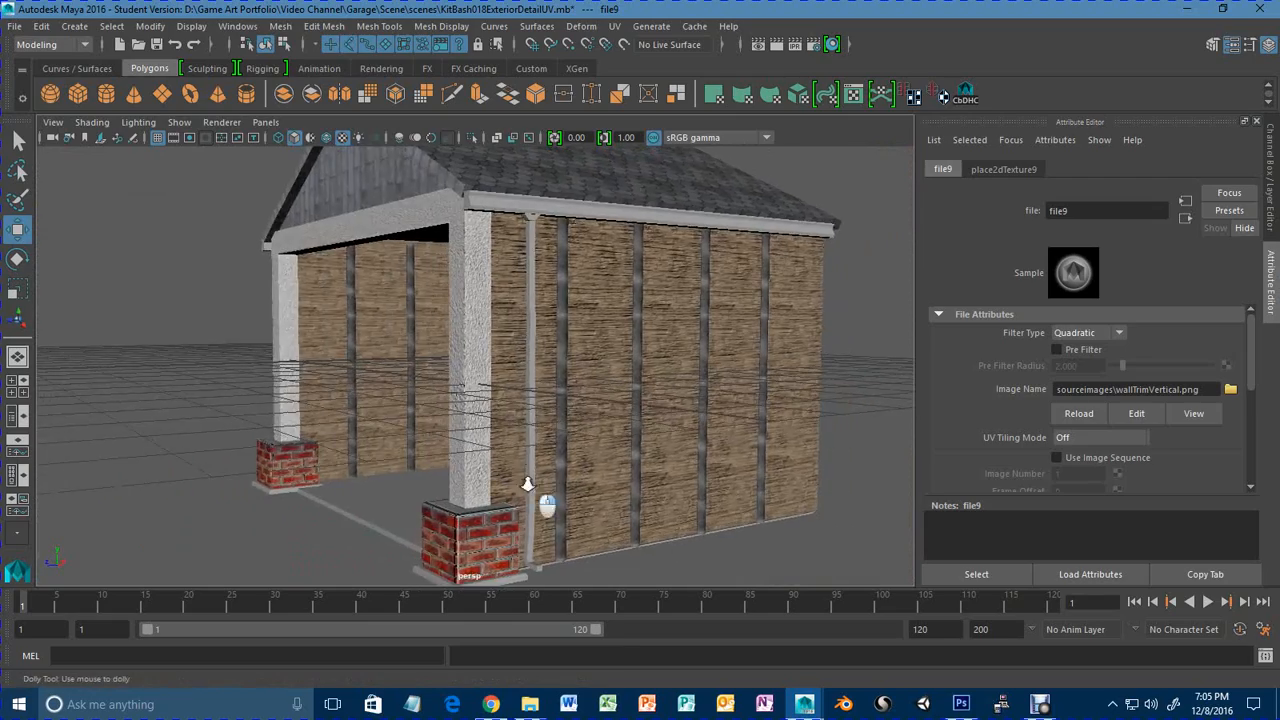
{"action": "right_click_drag", "start_coordinate": [523, 497], "coordinate": [813, 490], "text": "alt"}
{"action": "left_click_drag", "start_coordinate": [813, 490], "coordinate": [630, 495], "text": "alt"}
{"action": "right_click_drag", "start_coordinate": [748, 484], "coordinate": [514, 494], "text": "alt"}
Switch back to Photoshop, delete the metal tile group Group 1, and close images.jpg without saving.
{"action": "left_click", "coordinate": [961, 704]}
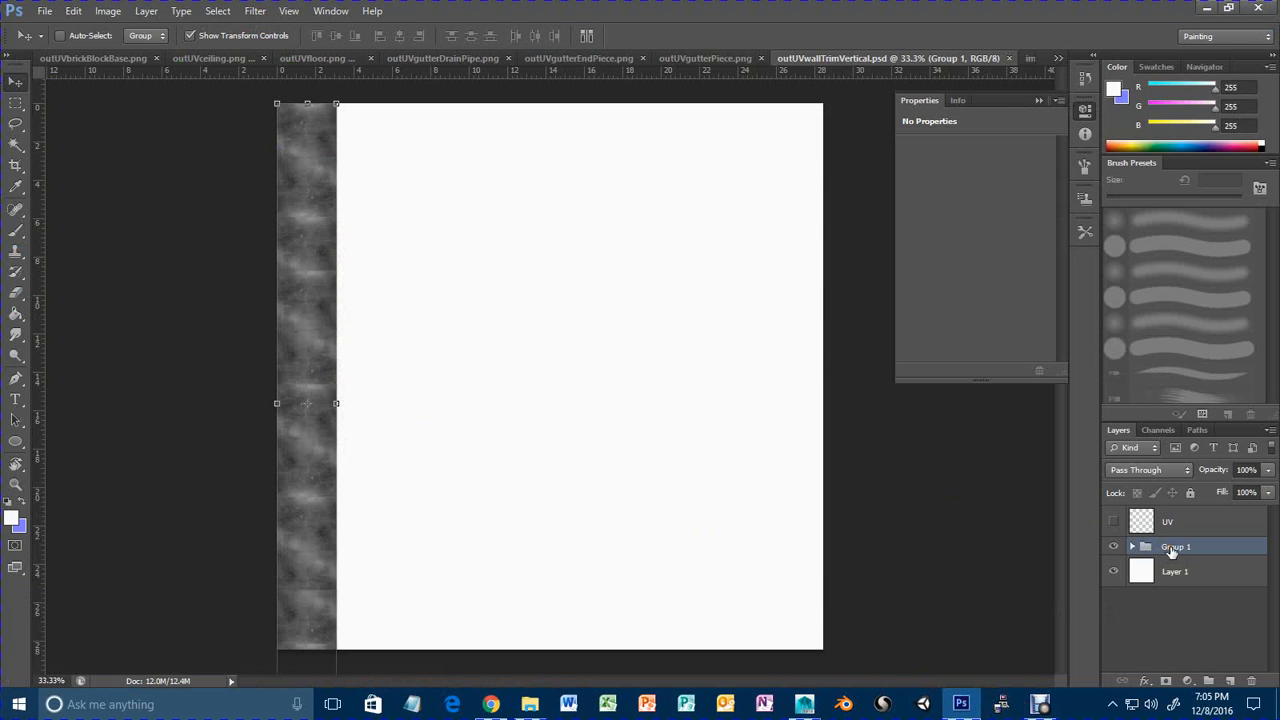
{"action": "key", "text": "Delete"}
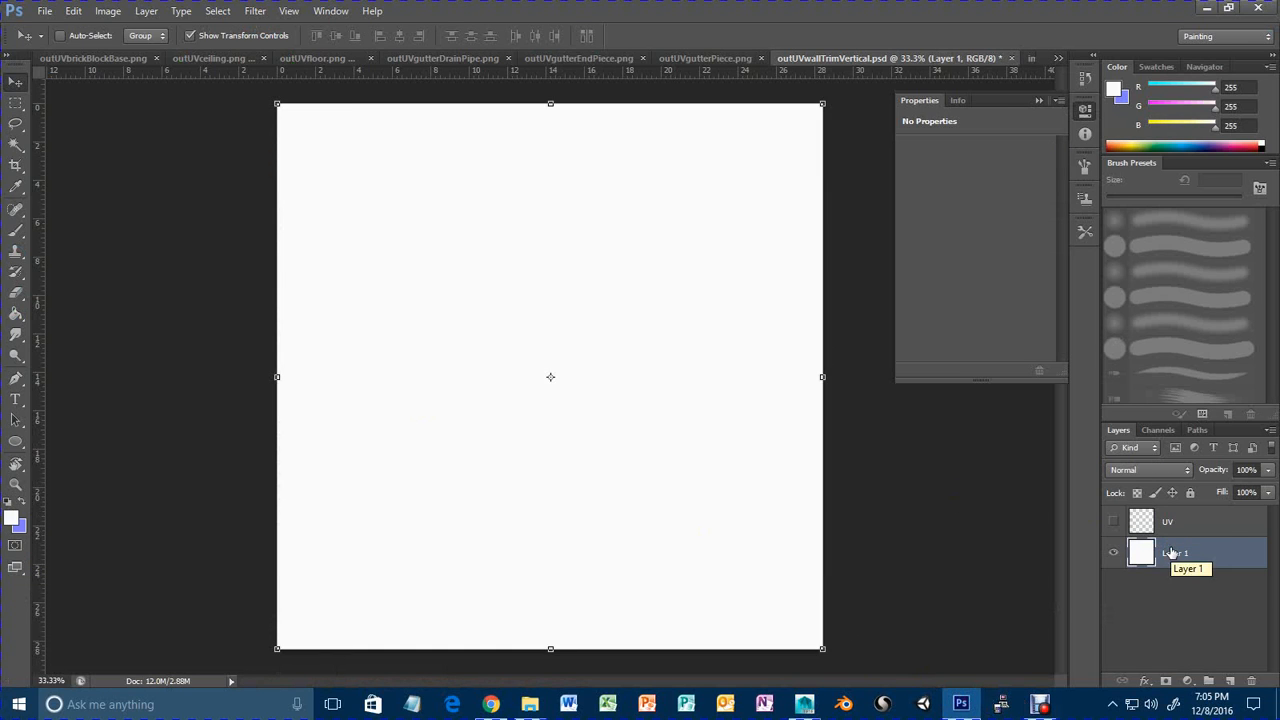
{"action": "left_click", "coordinate": [1032, 59]}
{"action": "left_click", "coordinate": [1026, 58]}
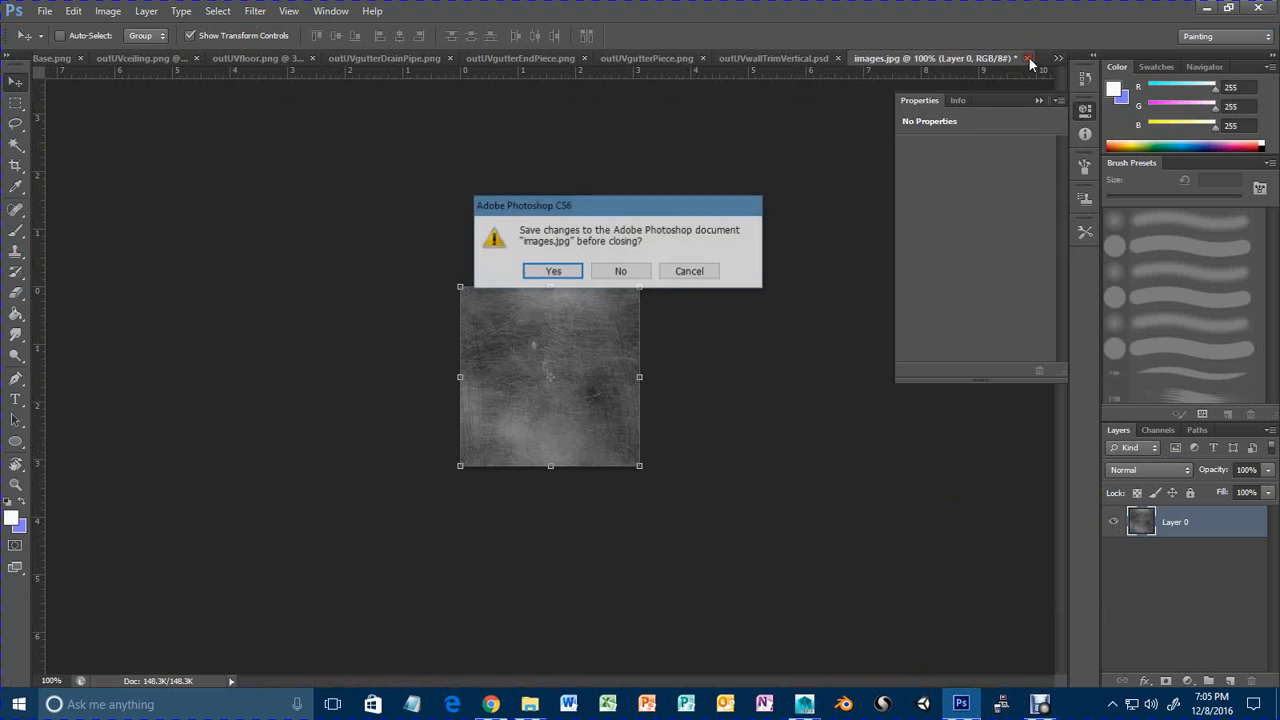
{"action": "left_click", "coordinate": [624, 271]}
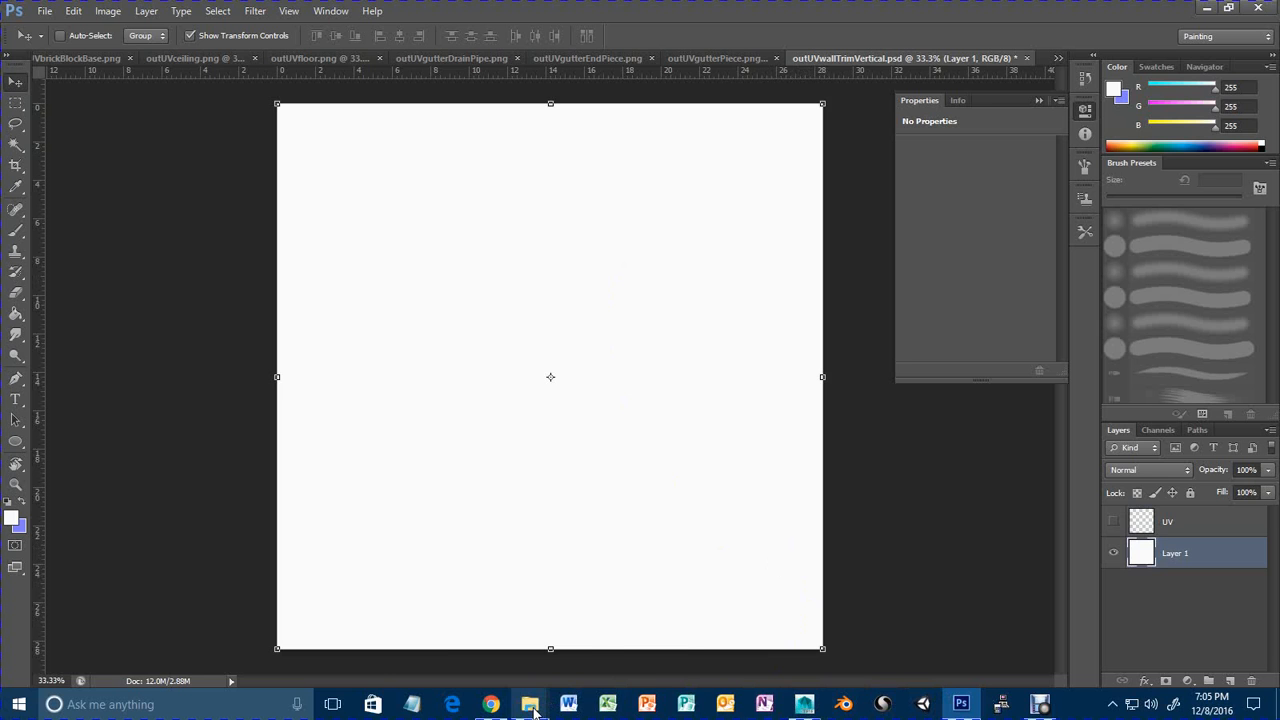
Switch to File Explorer and delete the images texture file from the Metals folder.
{"action": "mouse_move", "coordinate": [533, 708]}
{"action": "left_click", "coordinate": [596, 654]}
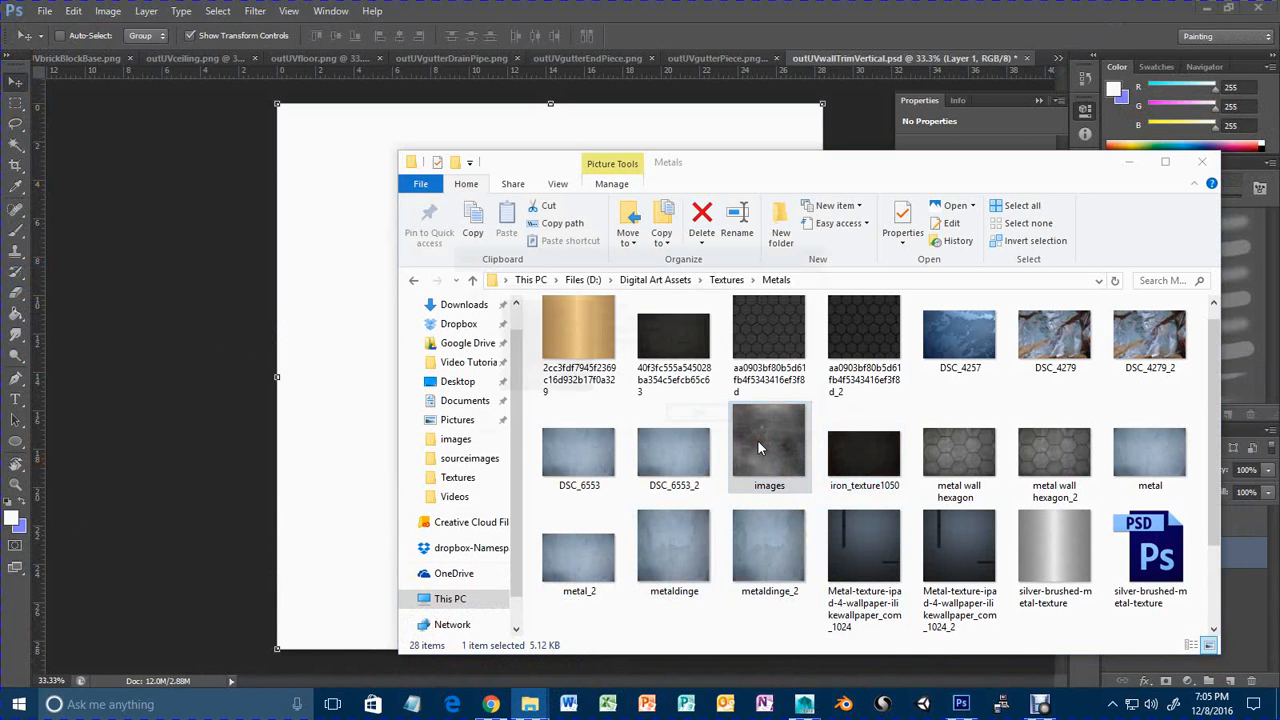
{"action": "key", "text": "Delete"}
{"action": "left_click", "coordinate": [703, 424]}
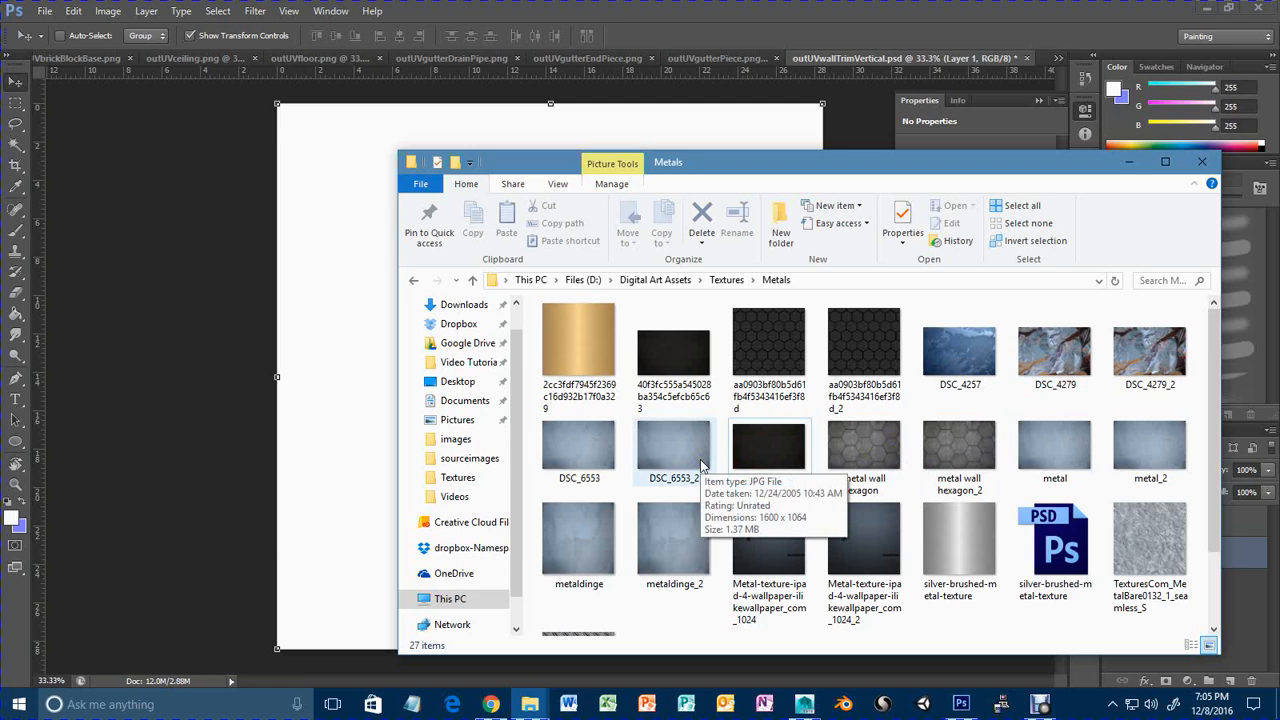
Open the DSC_6553_2 metal photo in Photoshop, copy it as an unlocked layer into outUVwallTrimVertical.psd, and show the UV layer.
{"action": "left_click_drag", "start_coordinate": [698, 465], "coordinate": [806, 33]}
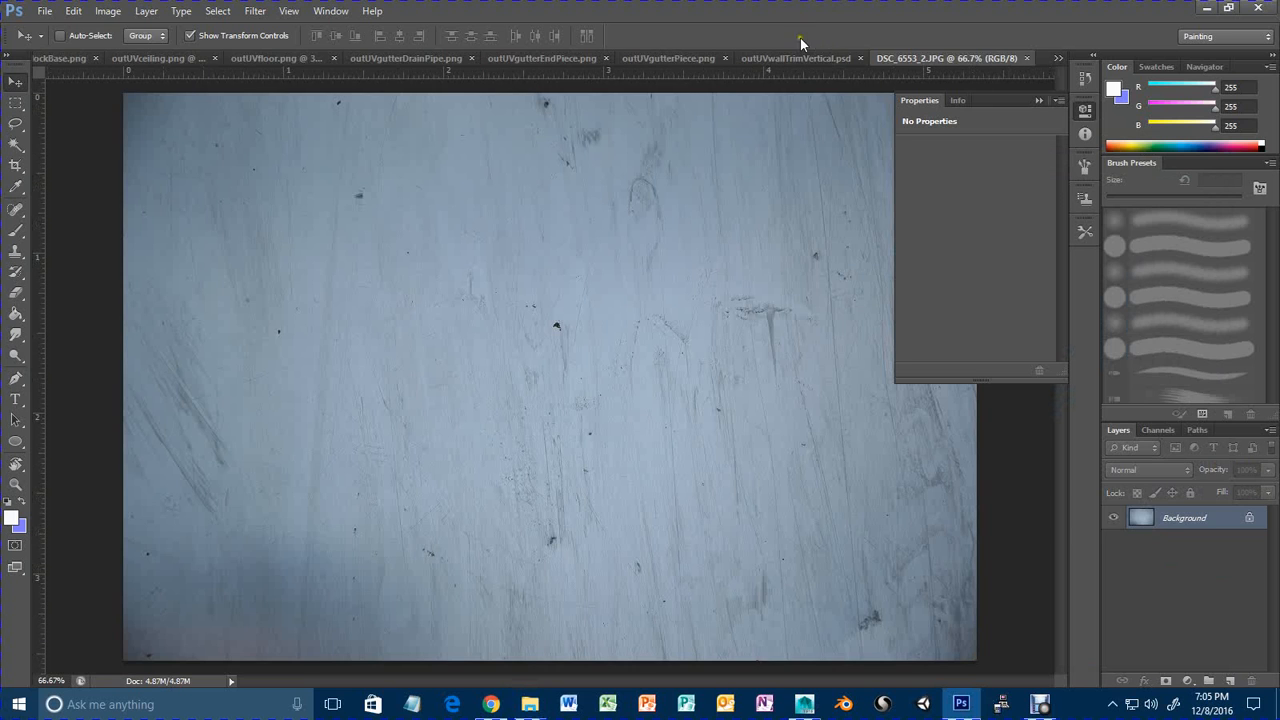
{"action": "double_click", "coordinate": [1254, 522]}
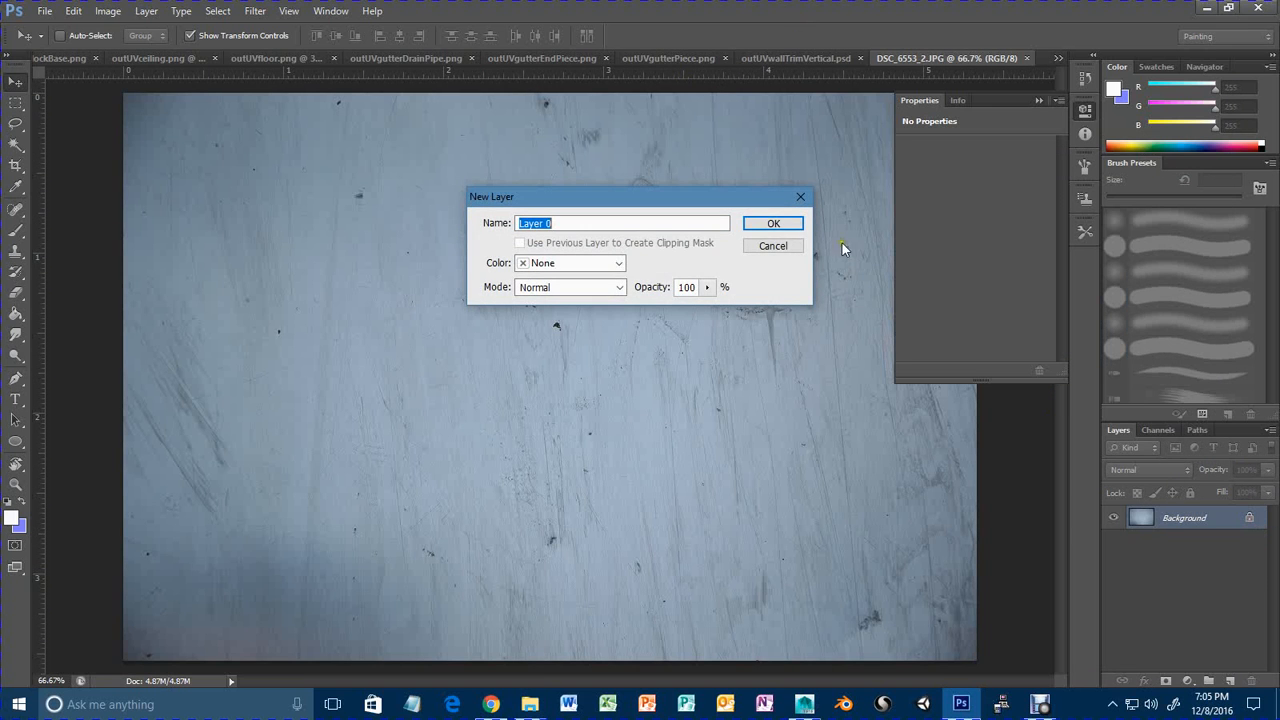
{"action": "left_click", "coordinate": [772, 224]}
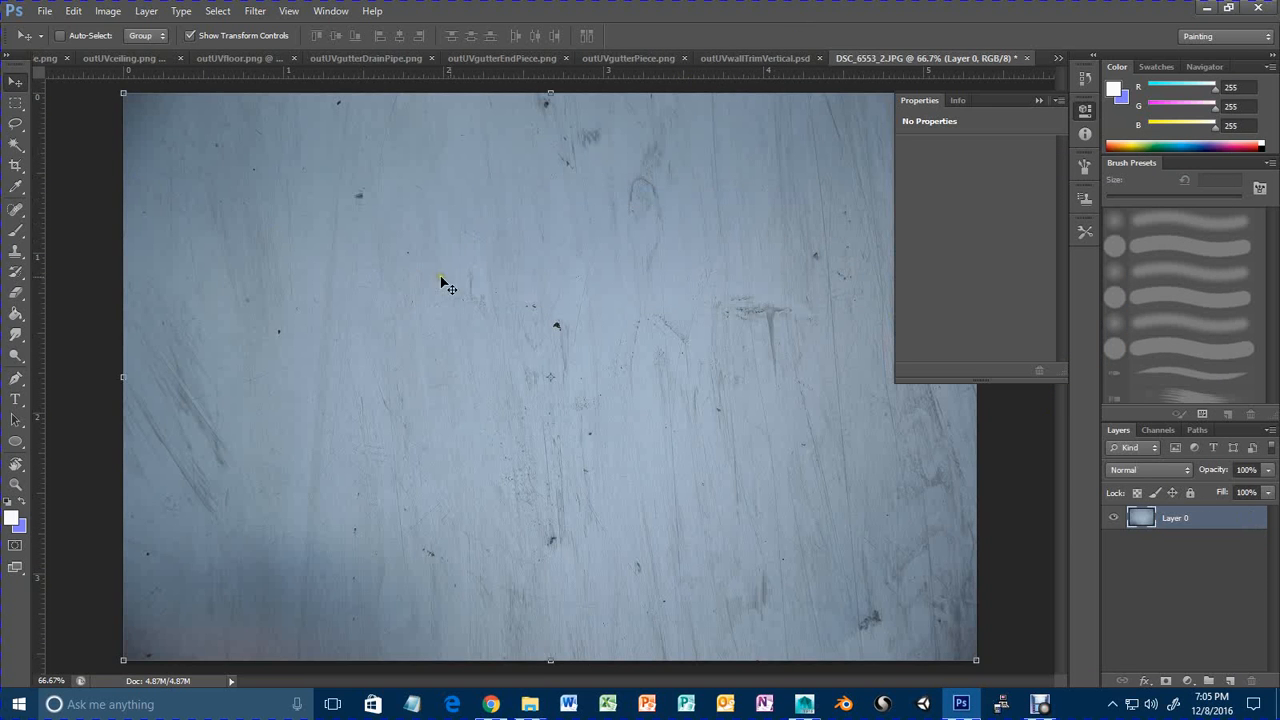
{"action": "left_click_drag", "start_coordinate": [757, 254], "coordinate": [651, 266]}
{"action": "left_click", "coordinate": [1113, 521]}
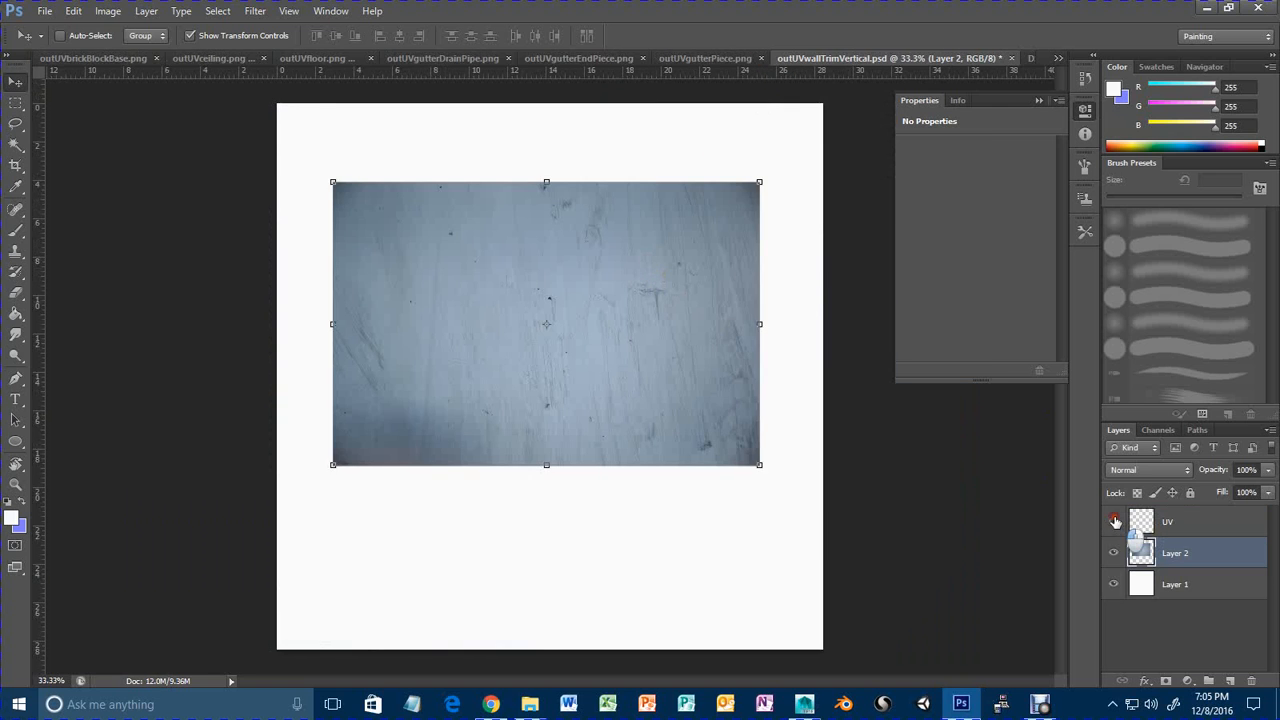
Rotate the metal photo layer to 90 degrees so that it stands upright.
{"action": "left_click_drag", "start_coordinate": [788, 325], "coordinate": [668, 128]}
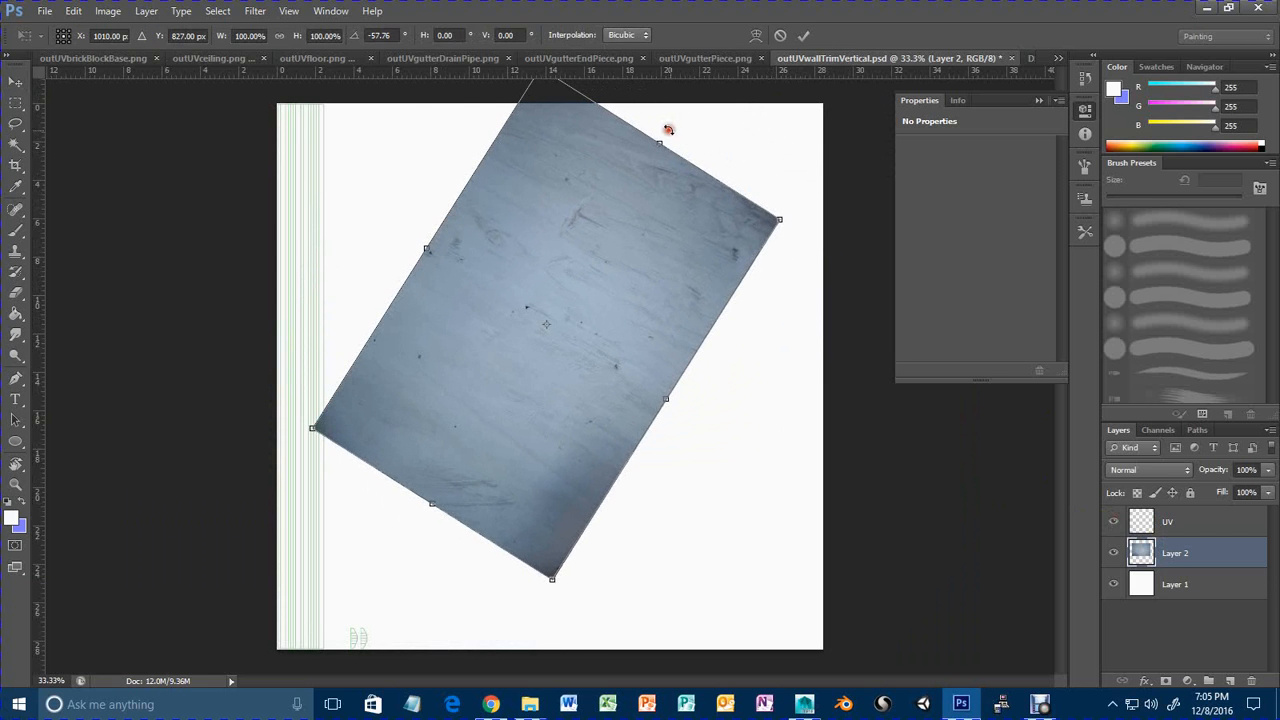
{"action": "left_click", "coordinate": [384, 35]}
{"action": "left_click_drag", "start_coordinate": [397, 35], "coordinate": [342, 35]}
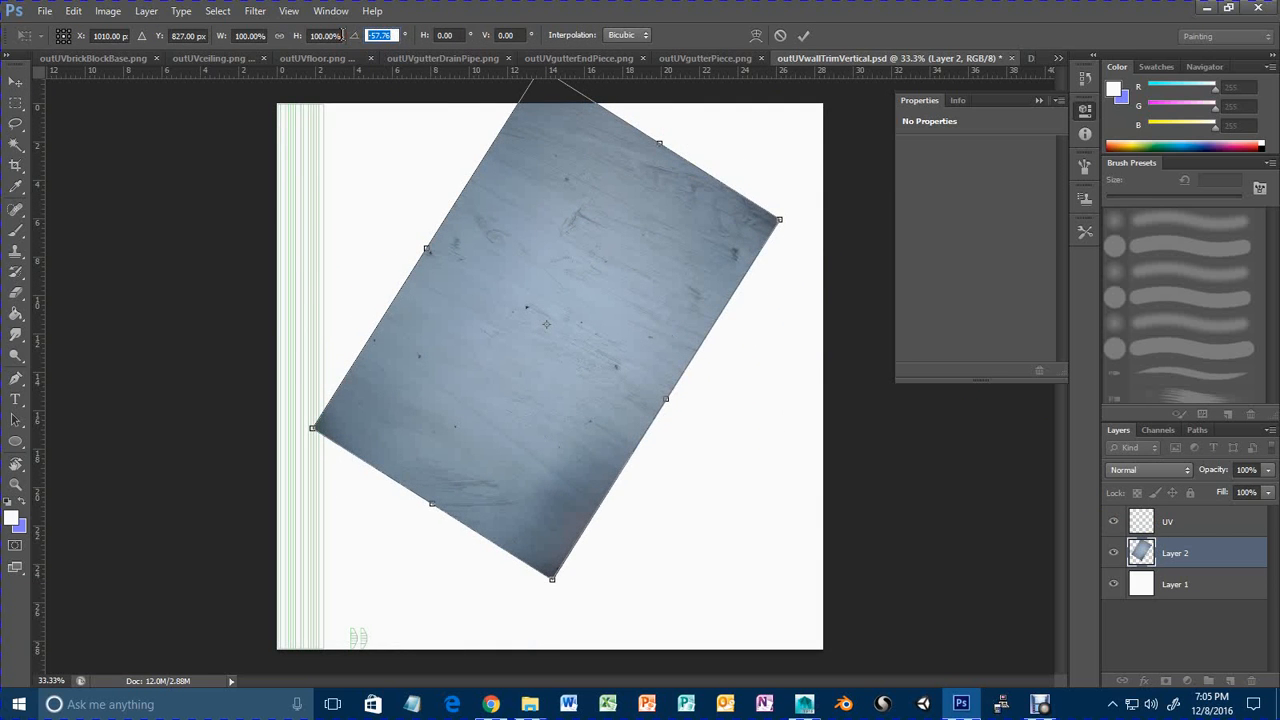
{"action": "type", "text": "90"}
{"action": "key", "text": "Return"}
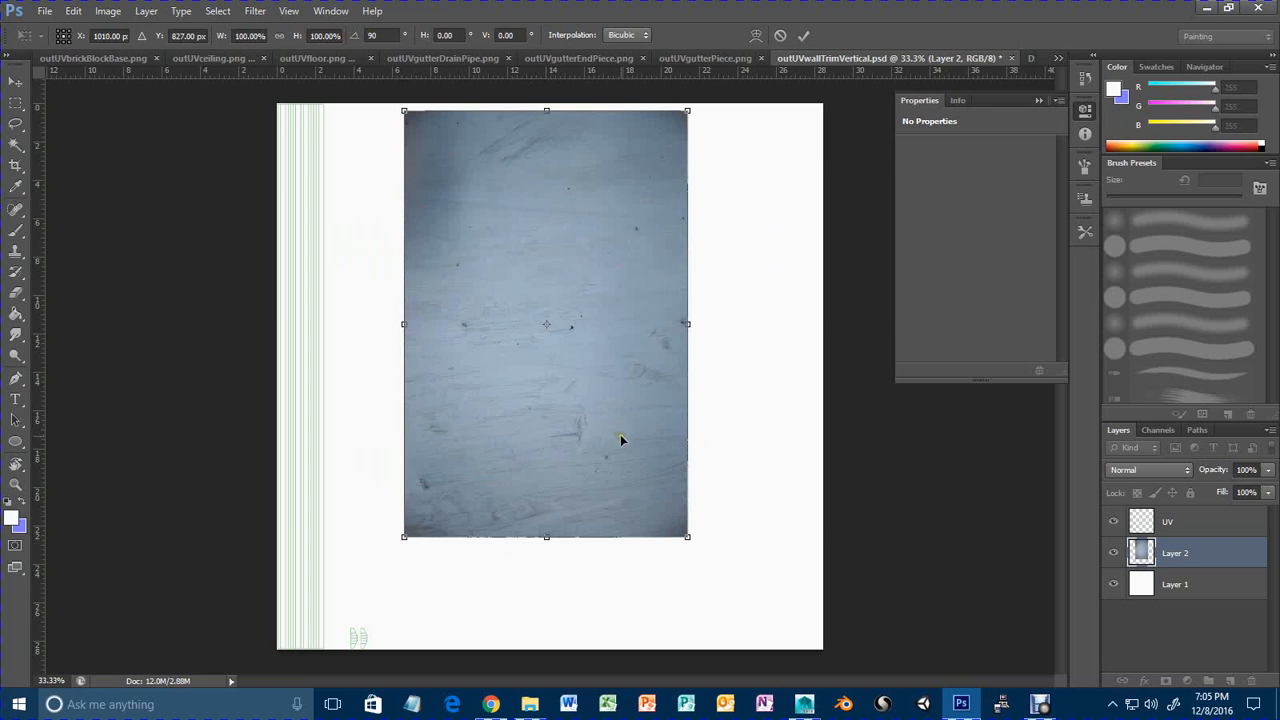
Move the rotated metal photo to the canvas's upper-left corner over the UV strip and apply the transformation.
{"action": "left_click_drag", "start_coordinate": [620, 440], "coordinate": [486, 427]}
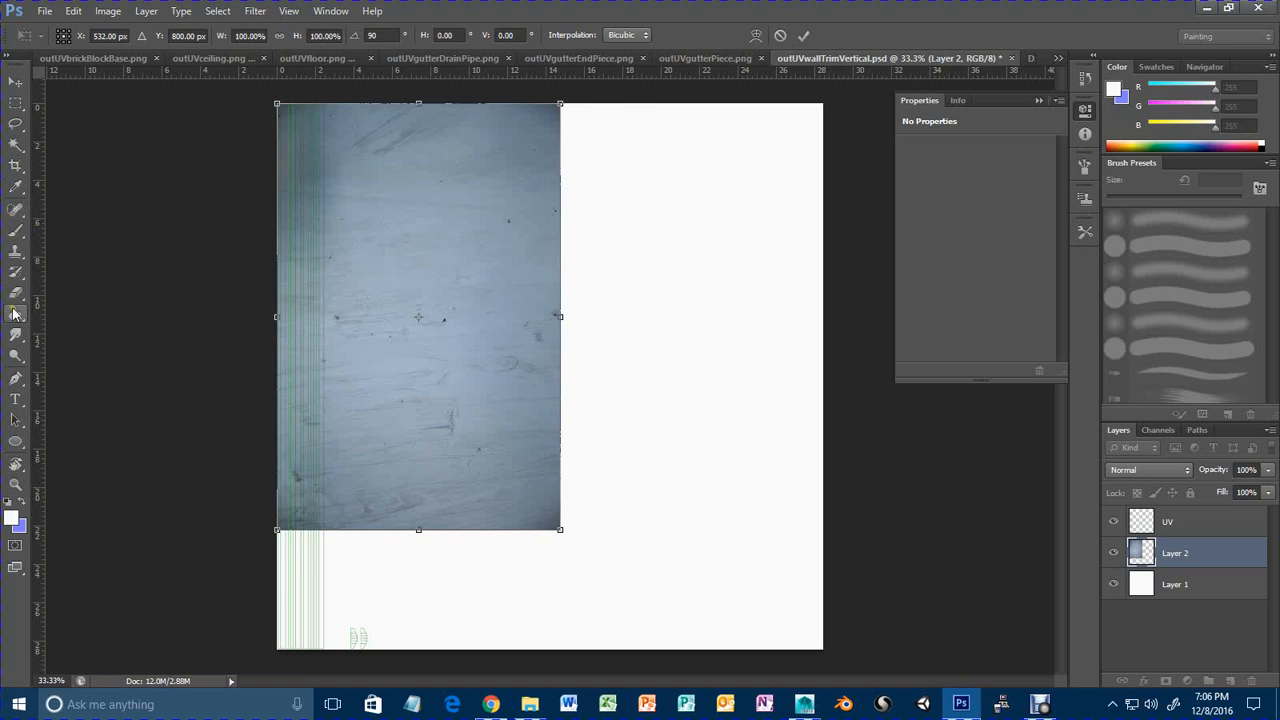
{"action": "left_click", "coordinate": [15, 103]}
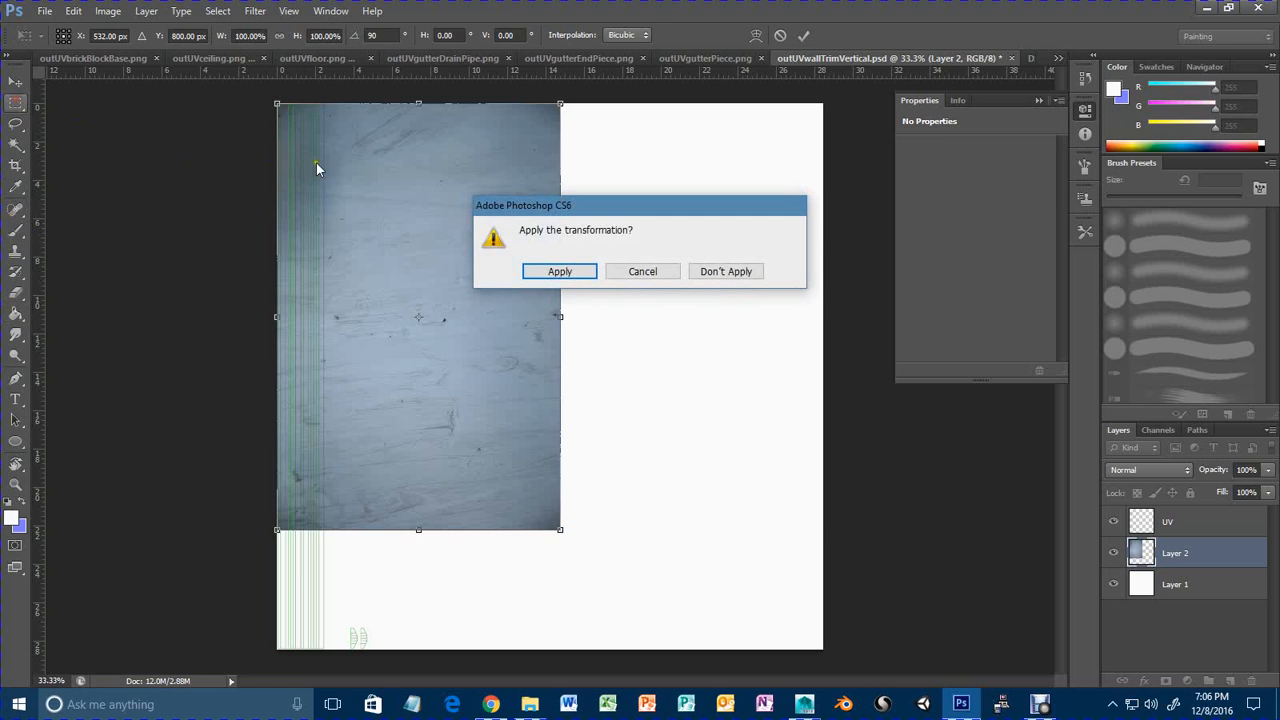
{"action": "left_click", "coordinate": [568, 266]}
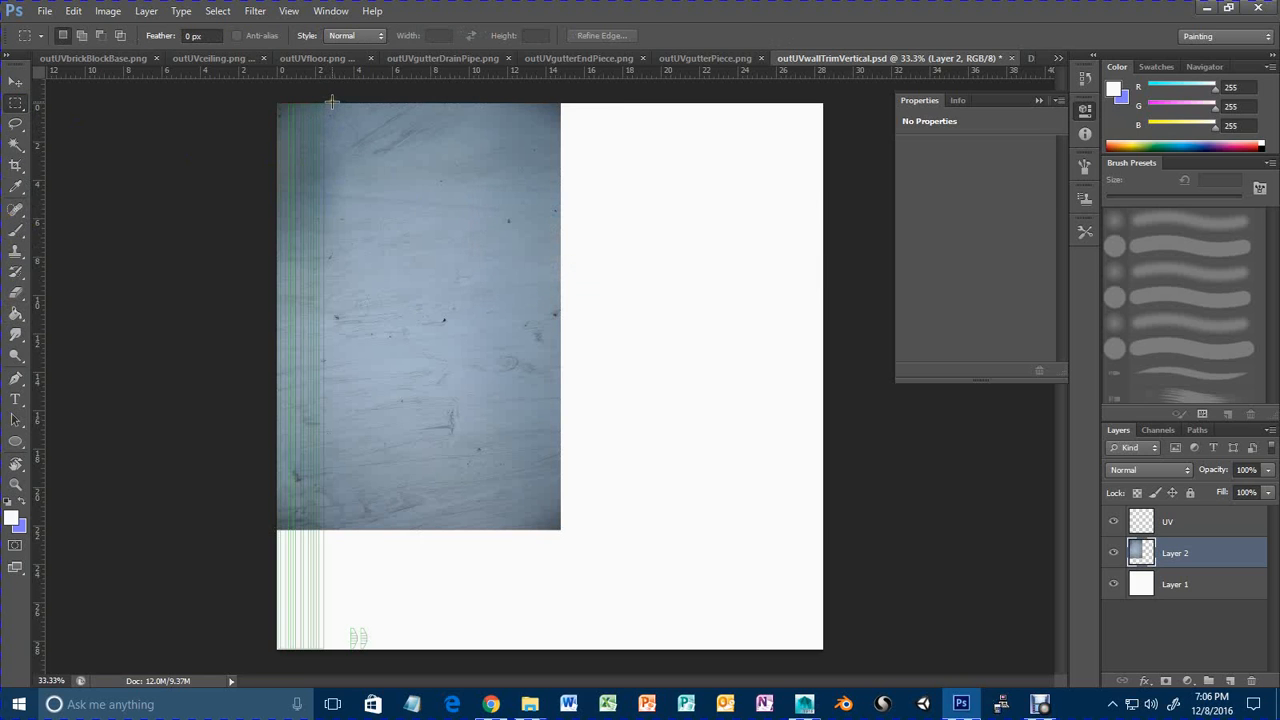
Delete the part of the metal photo that lies outside the vertical UV strip and clear the selection.
{"action": "left_click_drag", "start_coordinate": [326, 102], "coordinate": [642, 548]}
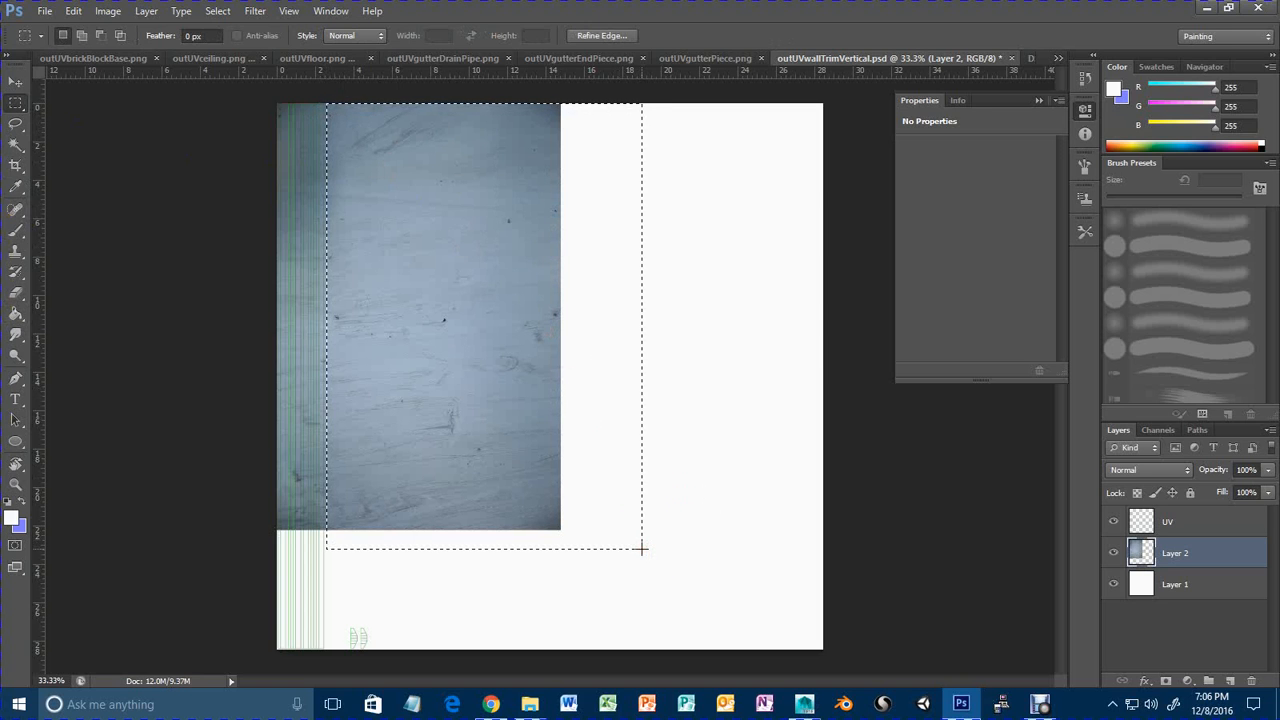
{"action": "key", "text": "Delete"}
{"action": "key", "text": "ctrl+d"}
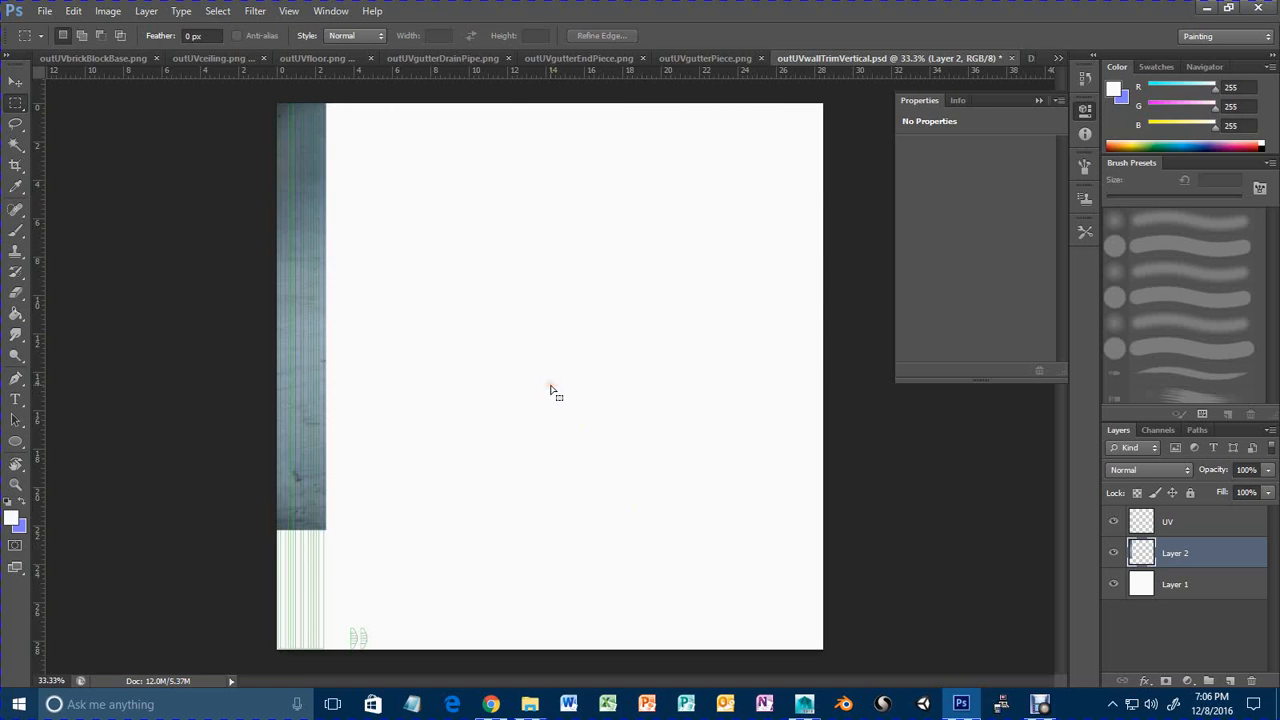
Duplicate the trimmed metal strip layer and move the copy down to cover the strip's remaining lower end.
{"action": "left_click", "coordinate": [17, 84]}
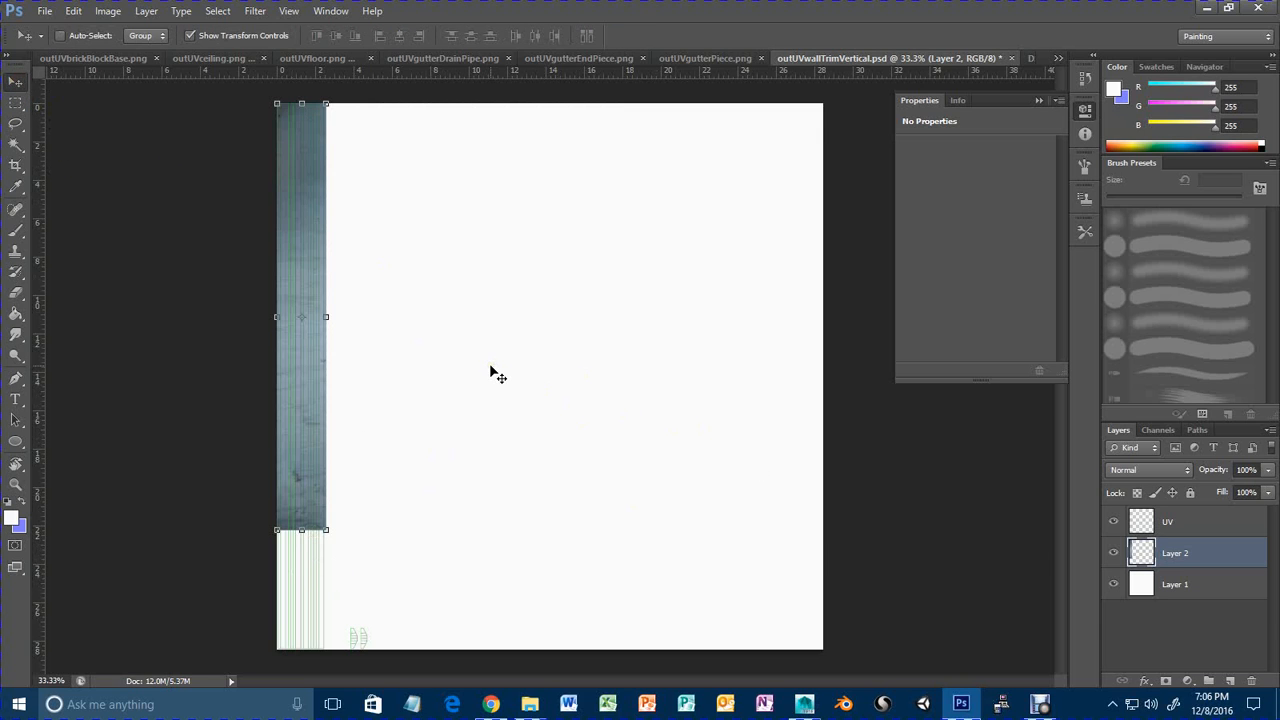
{"action": "key", "text": "ctrl+j"}
{"action": "left_click_drag", "start_coordinate": [318, 392], "coordinate": [317, 509]}
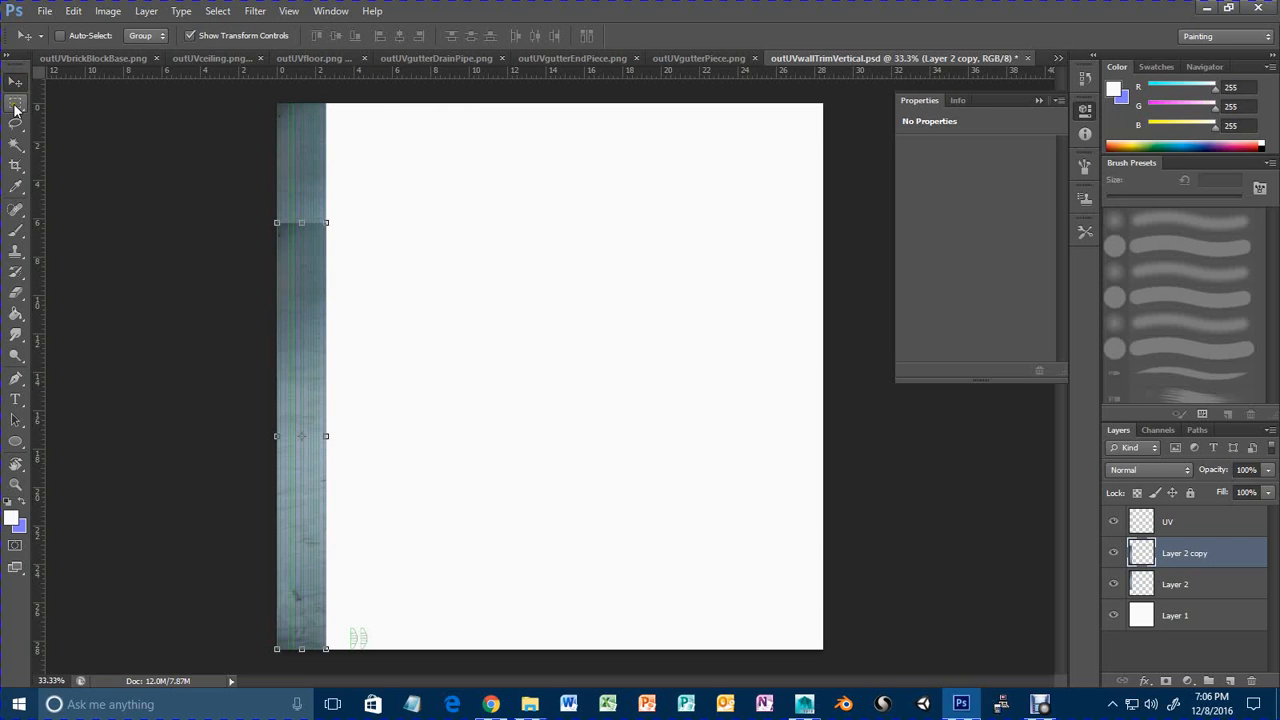
Trim the upper part of the duplicated metal strip in two passes so it blends with the strip underneath.
{"action": "left_click", "coordinate": [15, 103]}
{"action": "left_click_drag", "start_coordinate": [214, 189], "coordinate": [477, 342]}
{"action": "key", "text": "Delete"}
{"action": "left_click", "coordinate": [463, 314]}
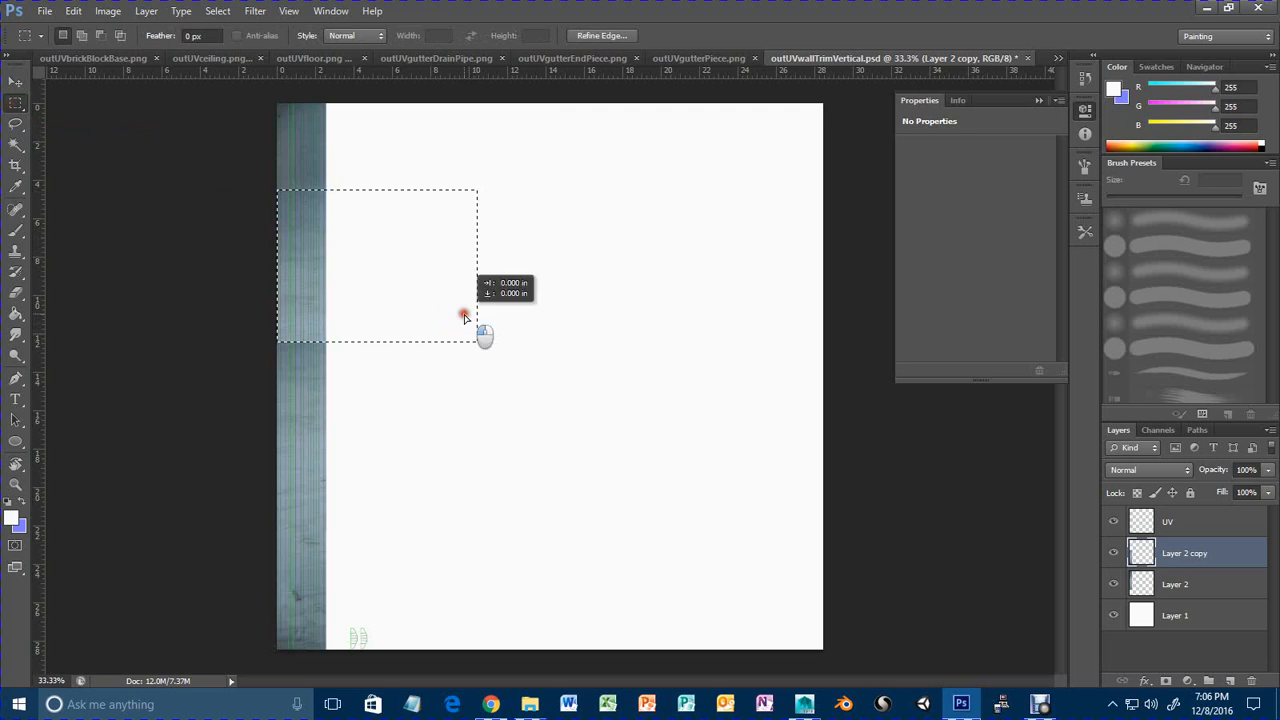
{"action": "left_click", "coordinate": [423, 317]}
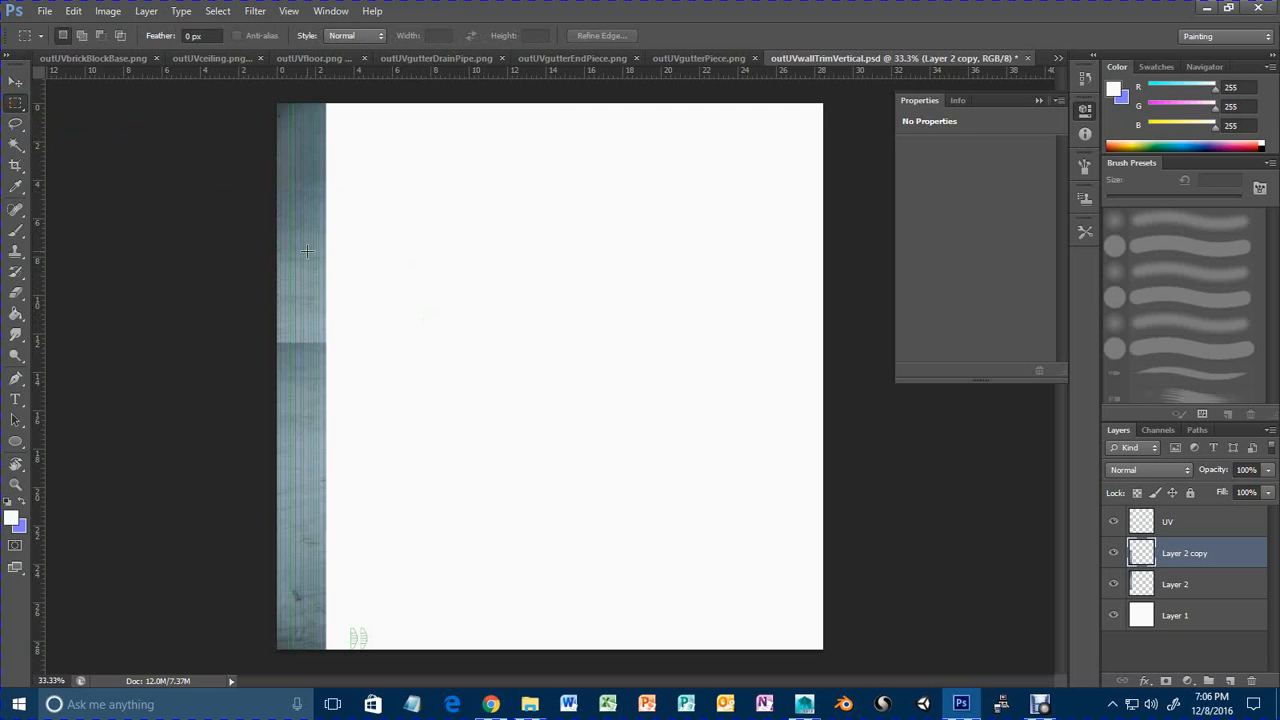
{"action": "left_click_drag", "start_coordinate": [246, 274], "coordinate": [496, 414]}
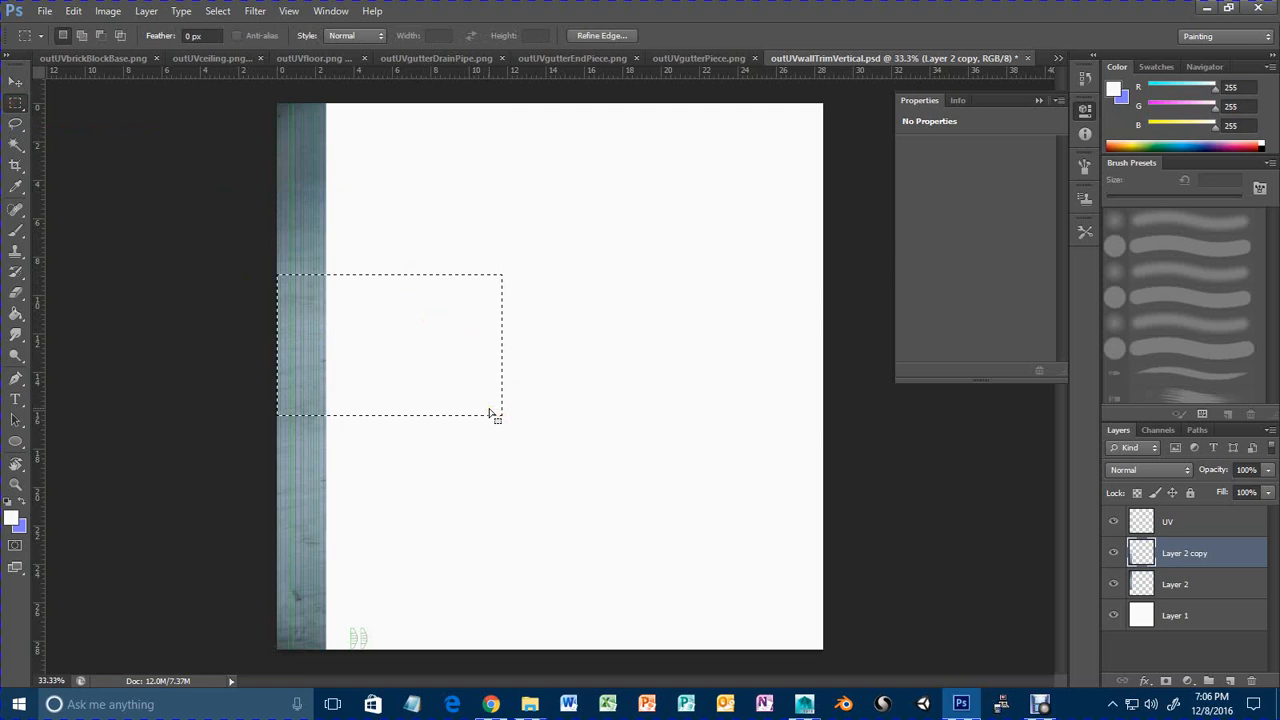
{"action": "left_click", "coordinate": [443, 354]}
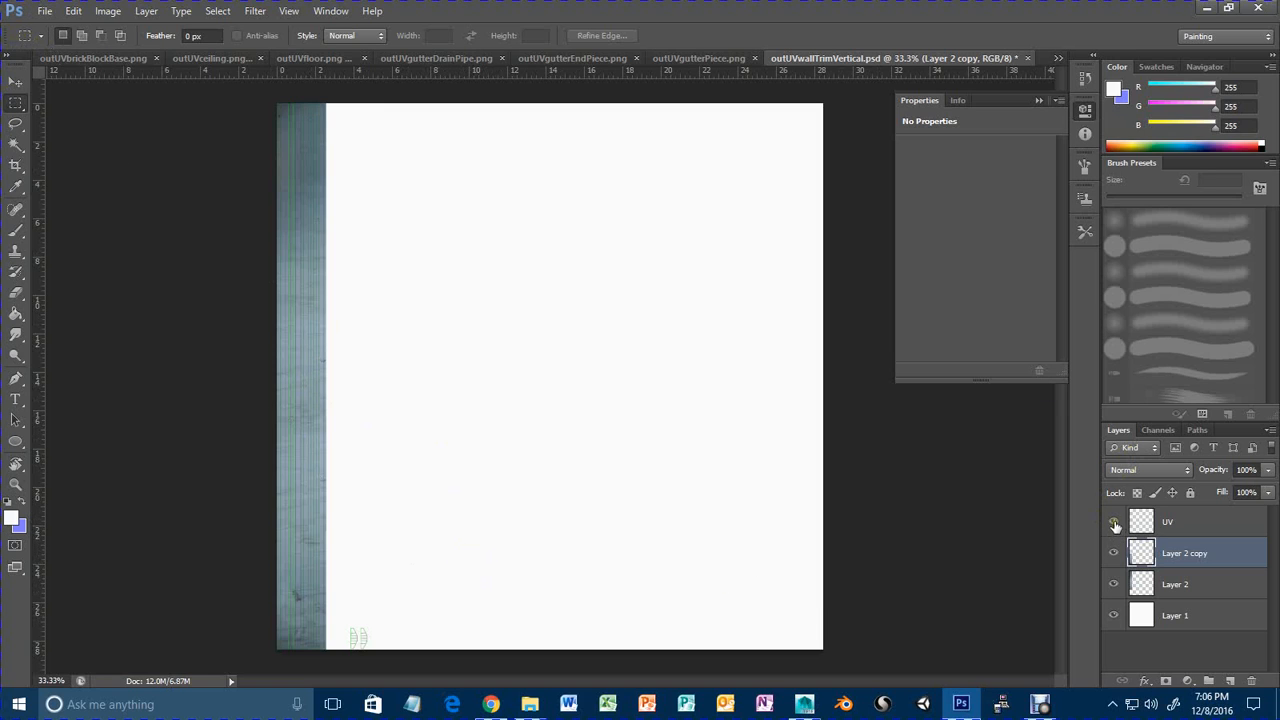
Hide the UV layer and group Layer 2 and Layer 2 copy.
{"action": "left_click", "coordinate": [1114, 523]}
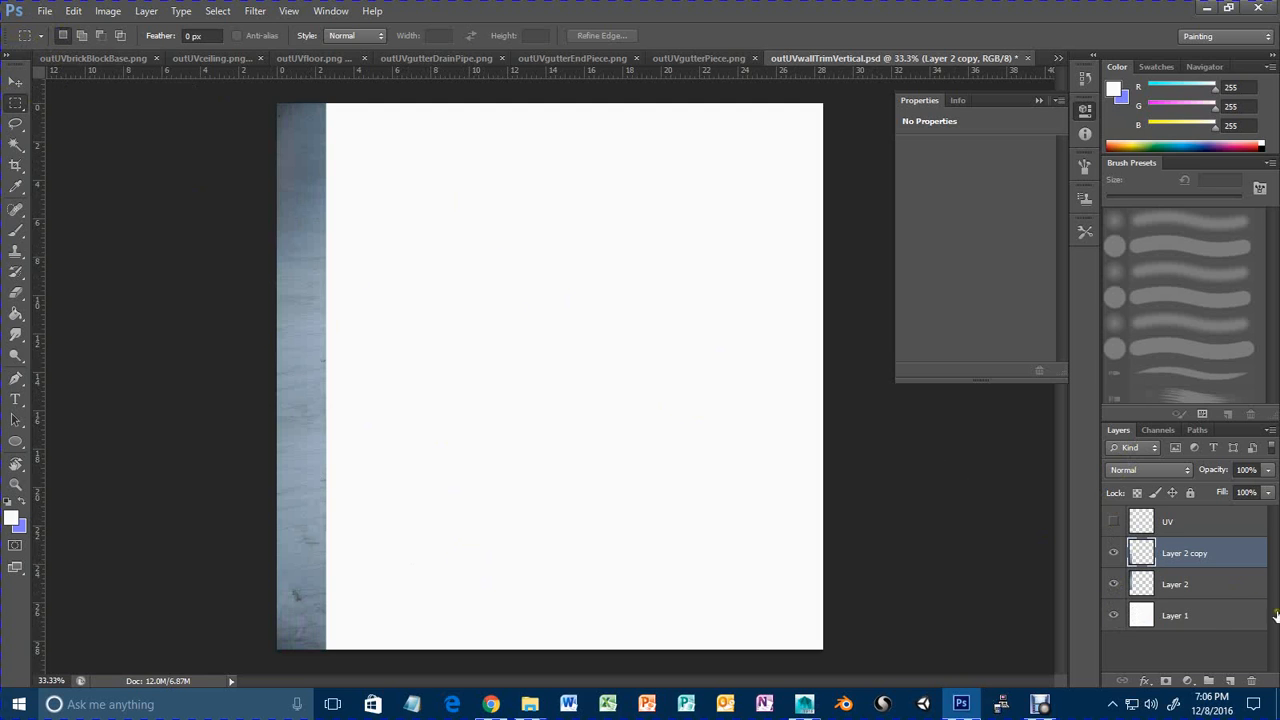
{"action": "left_click", "coordinate": [1205, 590], "text": "shift"}
{"action": "left_click_drag", "start_coordinate": [1208, 600], "coordinate": [1209, 680]}
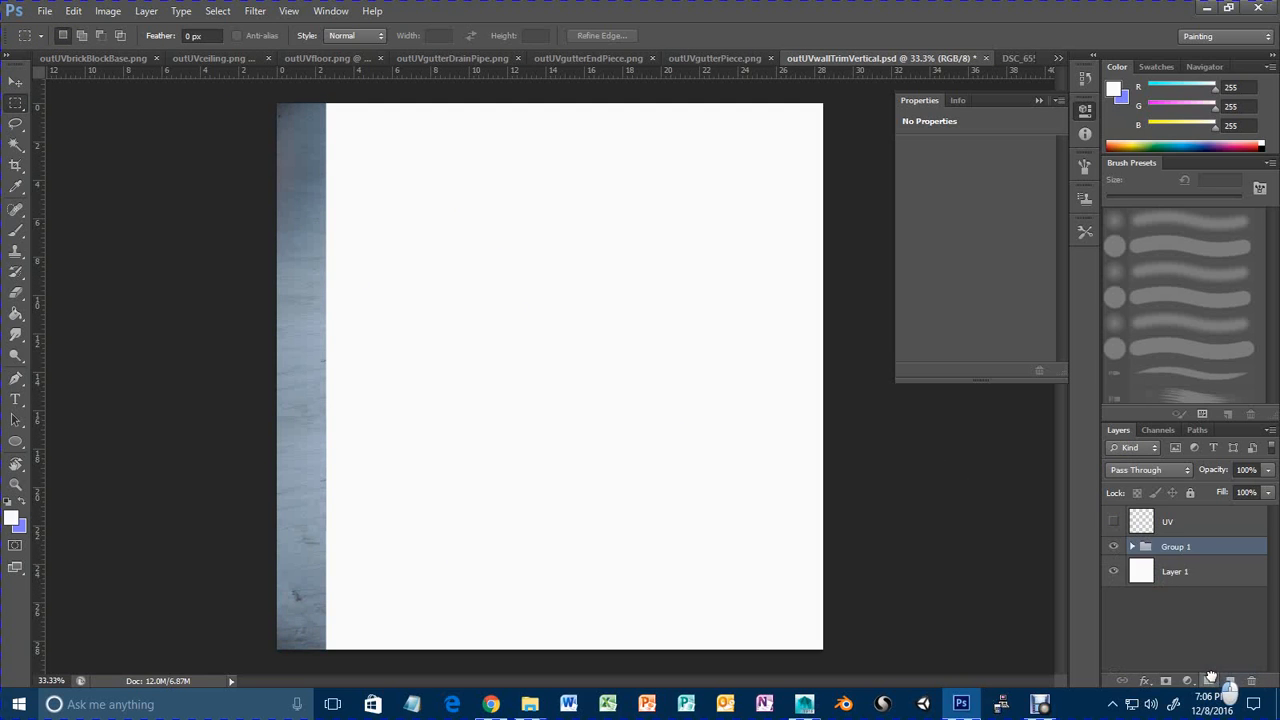
Save the PSD and save a PNG copy over wallTrimVertical in the sourceimages folder, accepting the default PNG options.
{"action": "left_click", "coordinate": [45, 11]}
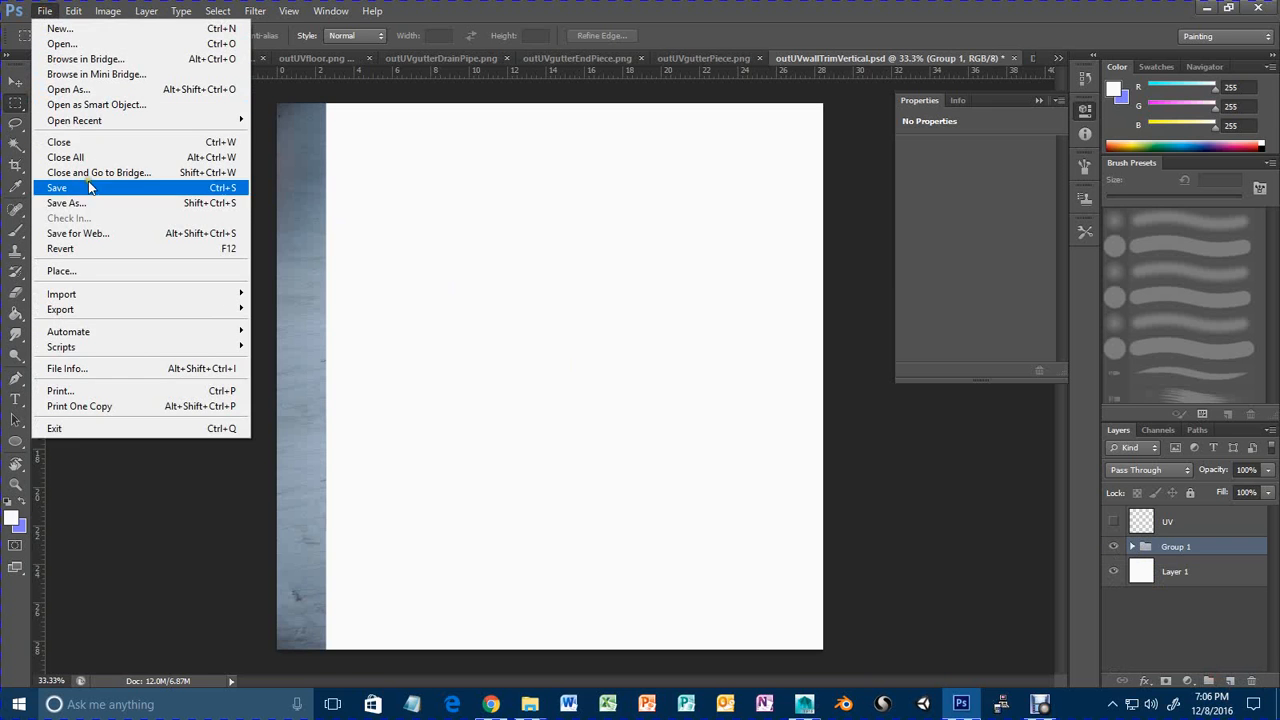
{"action": "left_click", "coordinate": [165, 186]}
{"action": "left_click", "coordinate": [45, 11]}
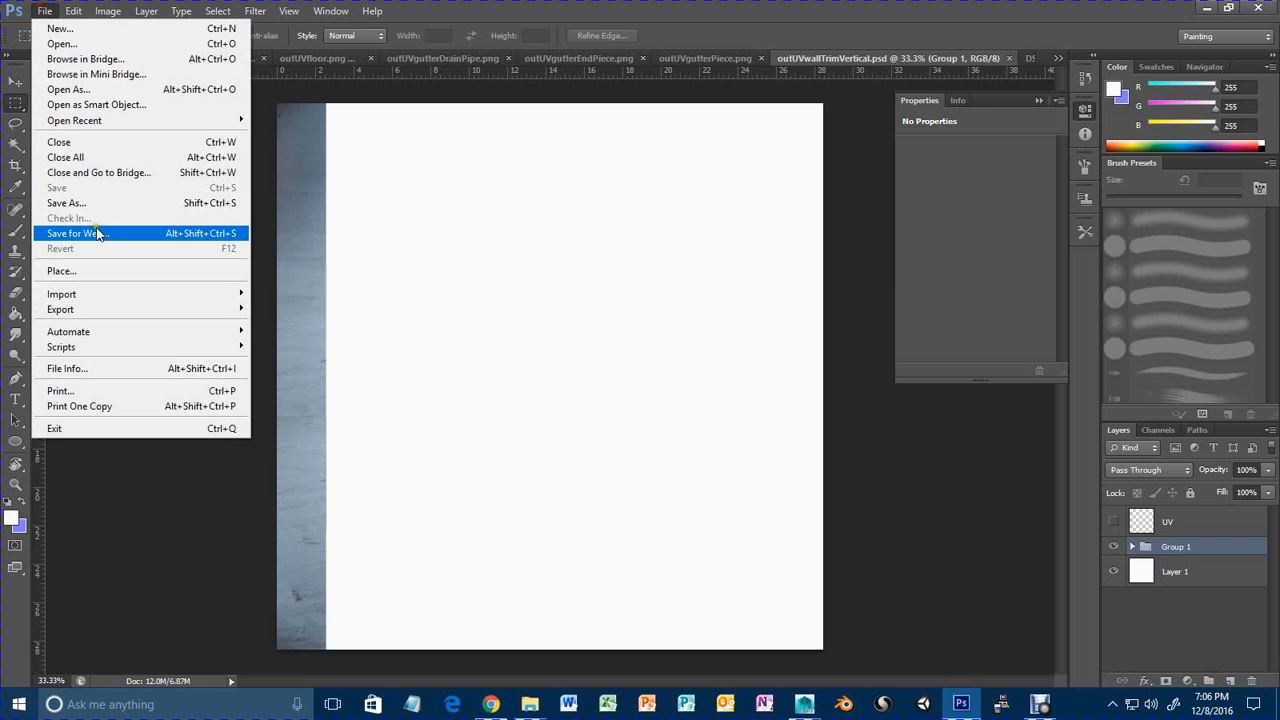
{"action": "left_click", "coordinate": [96, 205]}
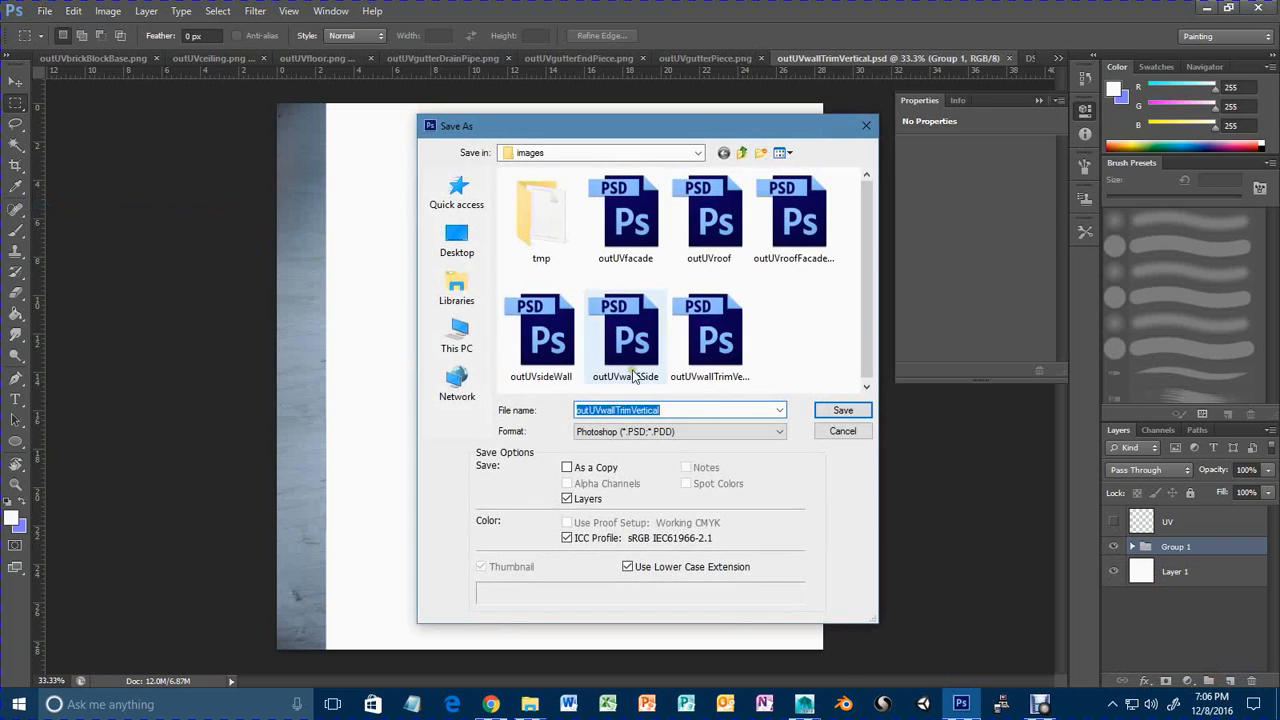
{"action": "left_click", "coordinate": [741, 154]}
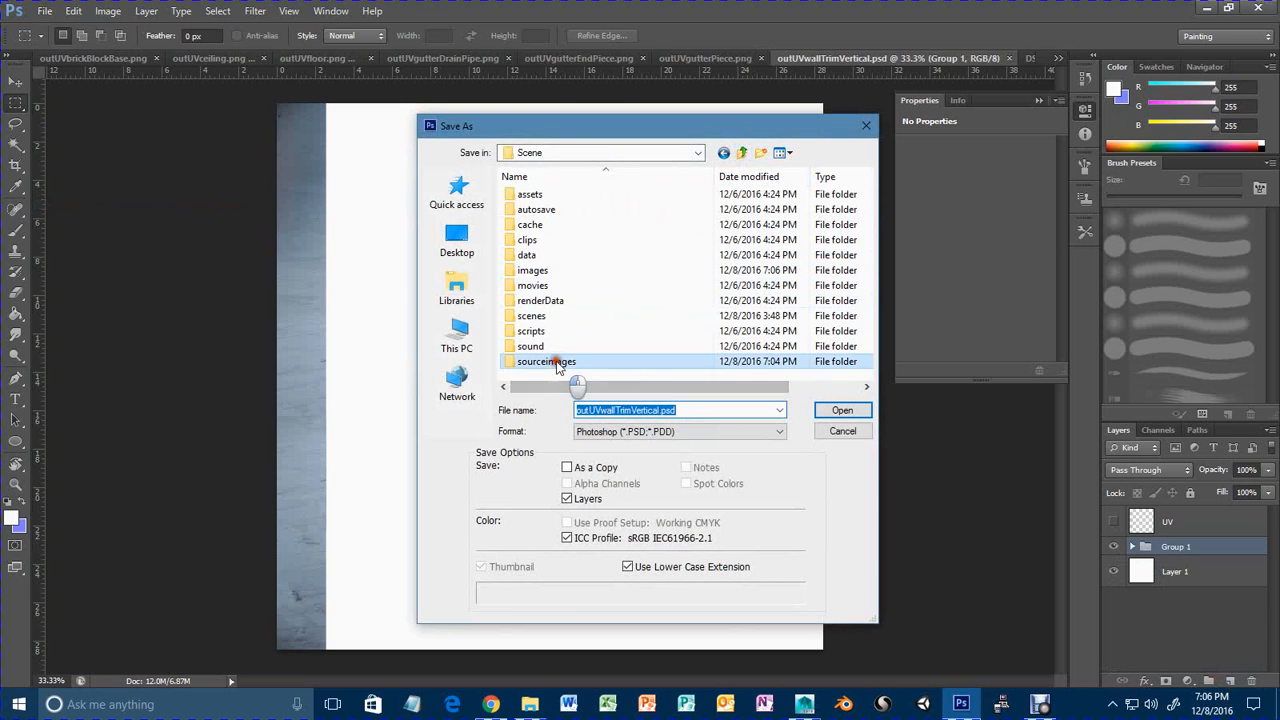
{"action": "double_click", "coordinate": [558, 362]}
{"action": "left_click", "coordinate": [778, 431]}
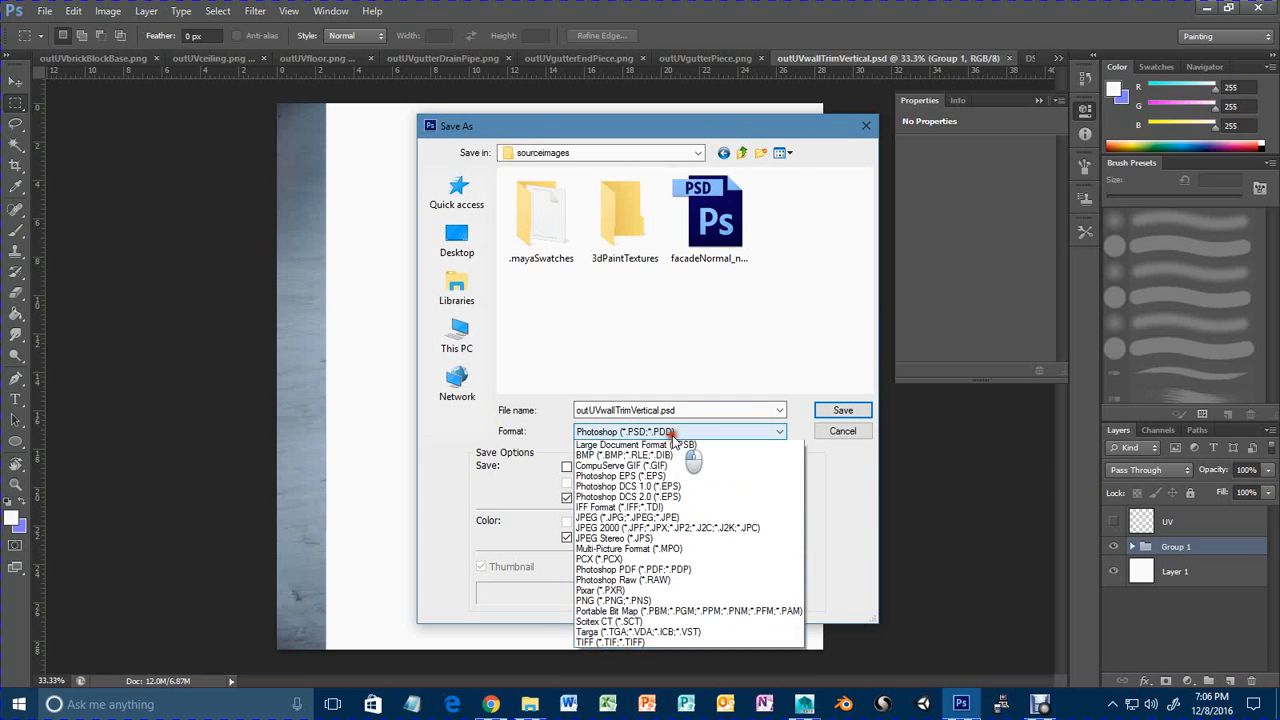
{"action": "left_click", "coordinate": [648, 612]}
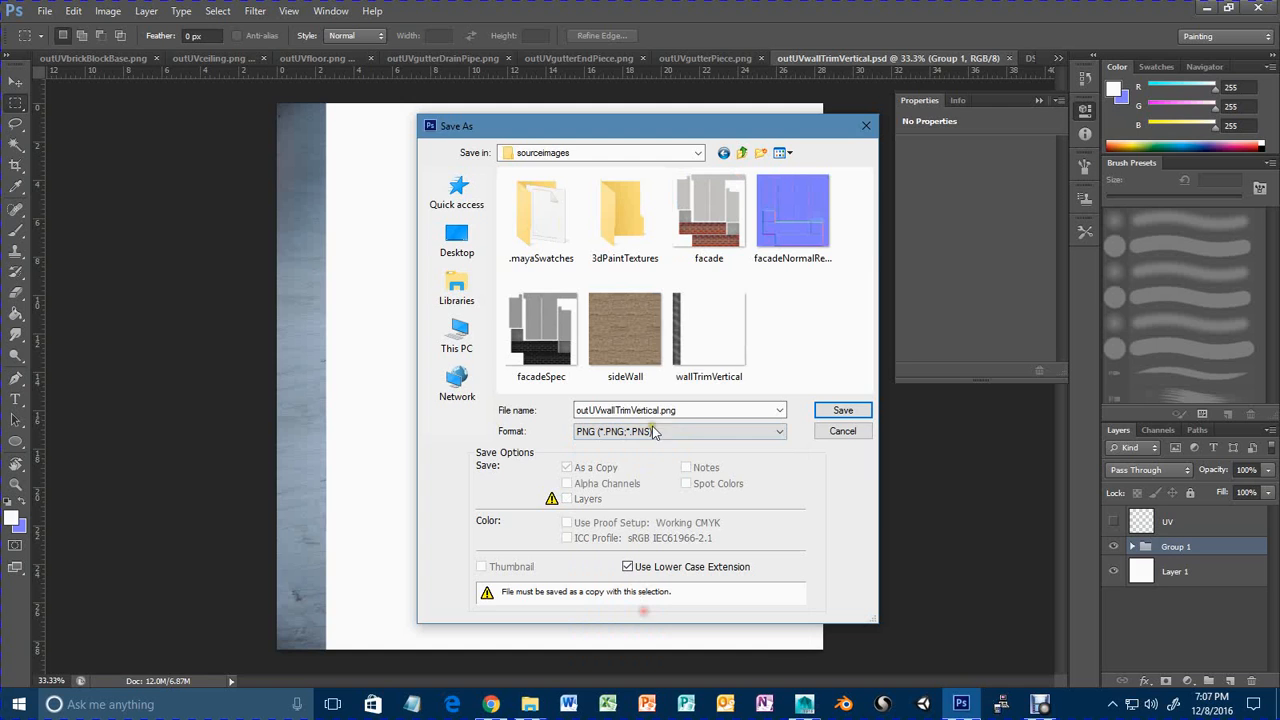
{"action": "left_click", "coordinate": [708, 330]}
{"action": "left_click", "coordinate": [843, 411]}
{"action": "left_click", "coordinate": [571, 270]}
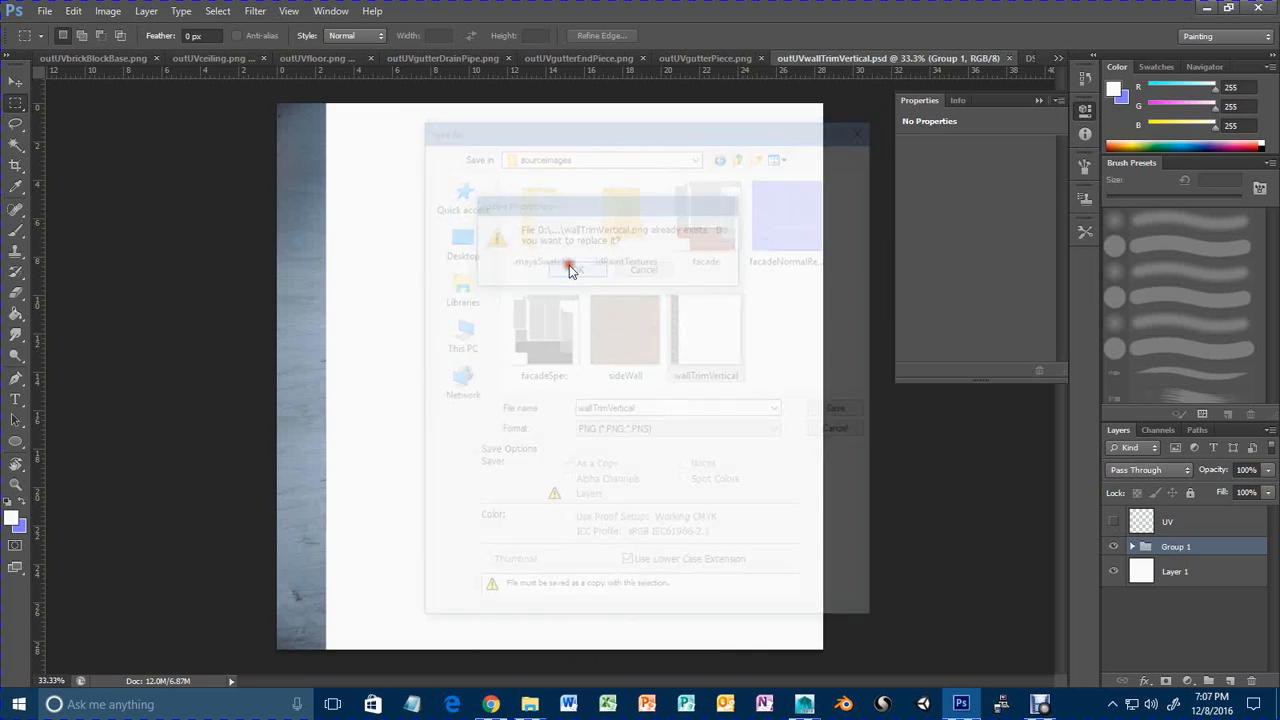
{"action": "left_click", "coordinate": [689, 220]}
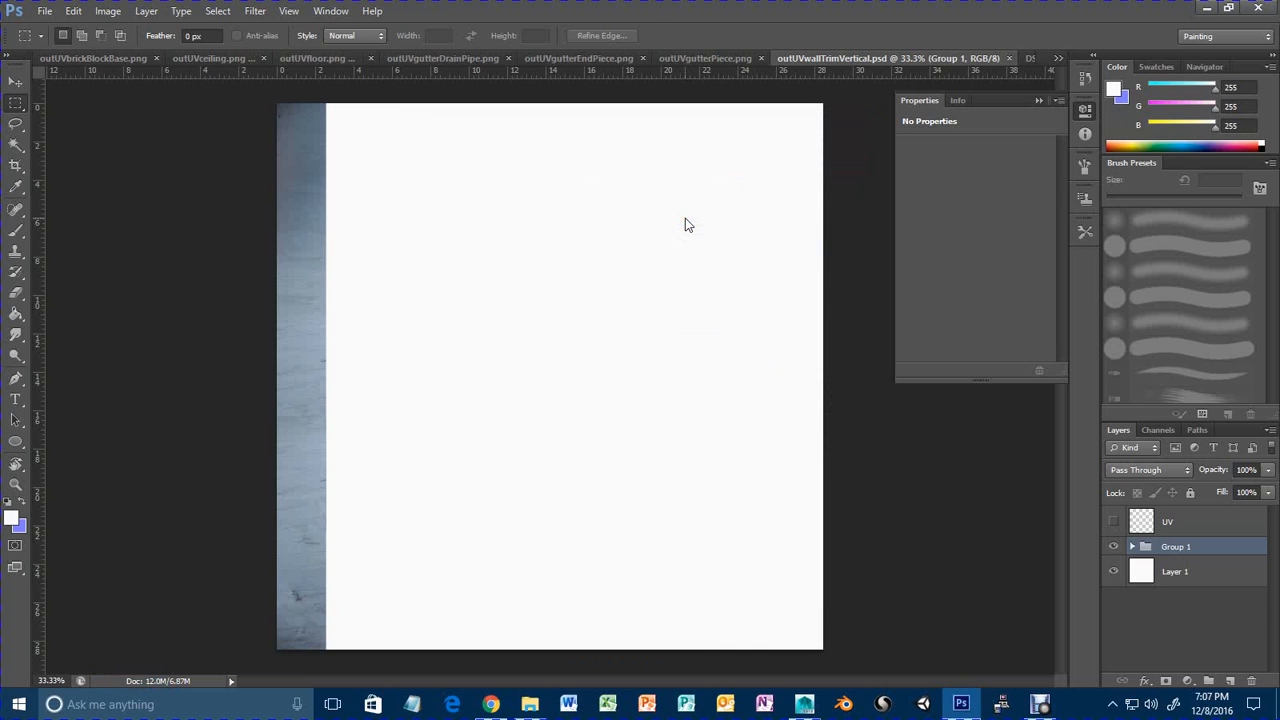
Switch to Maya, select a vertical wall trim and reload its wallTrimVertical.png texture in the file9 node.
{"action": "mouse_move", "coordinate": [804, 704]}
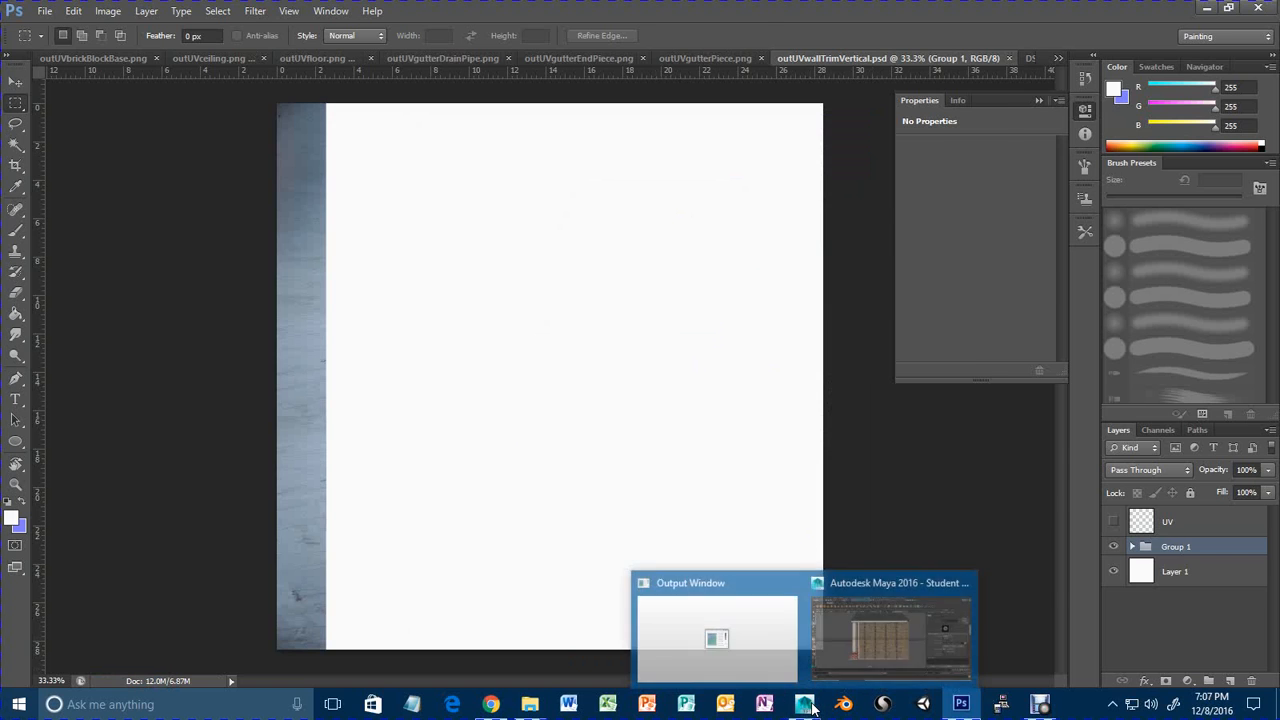
{"action": "left_click", "coordinate": [894, 630]}
{"action": "right_click_drag", "start_coordinate": [409, 456], "coordinate": [529, 457], "text": "alt"}
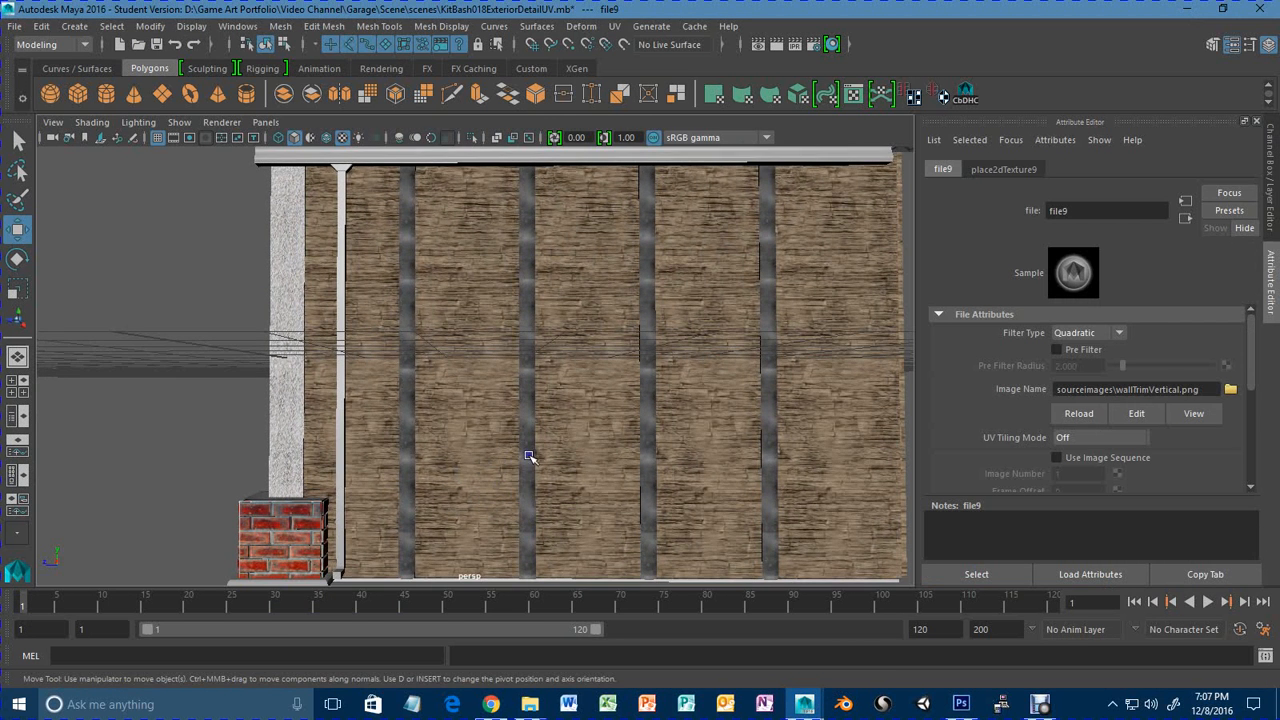
{"action": "left_click", "coordinate": [403, 406]}
{"action": "left_click", "coordinate": [1227, 352]}
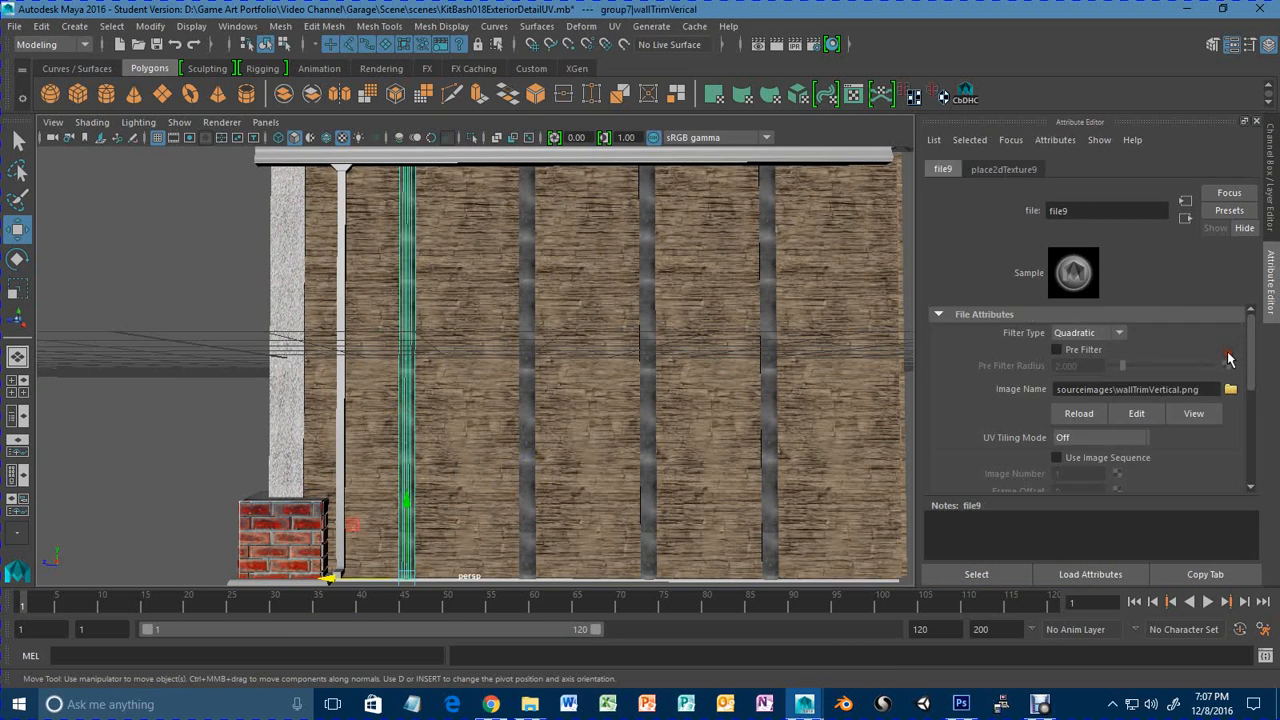
{"action": "left_click", "coordinate": [1079, 413]}
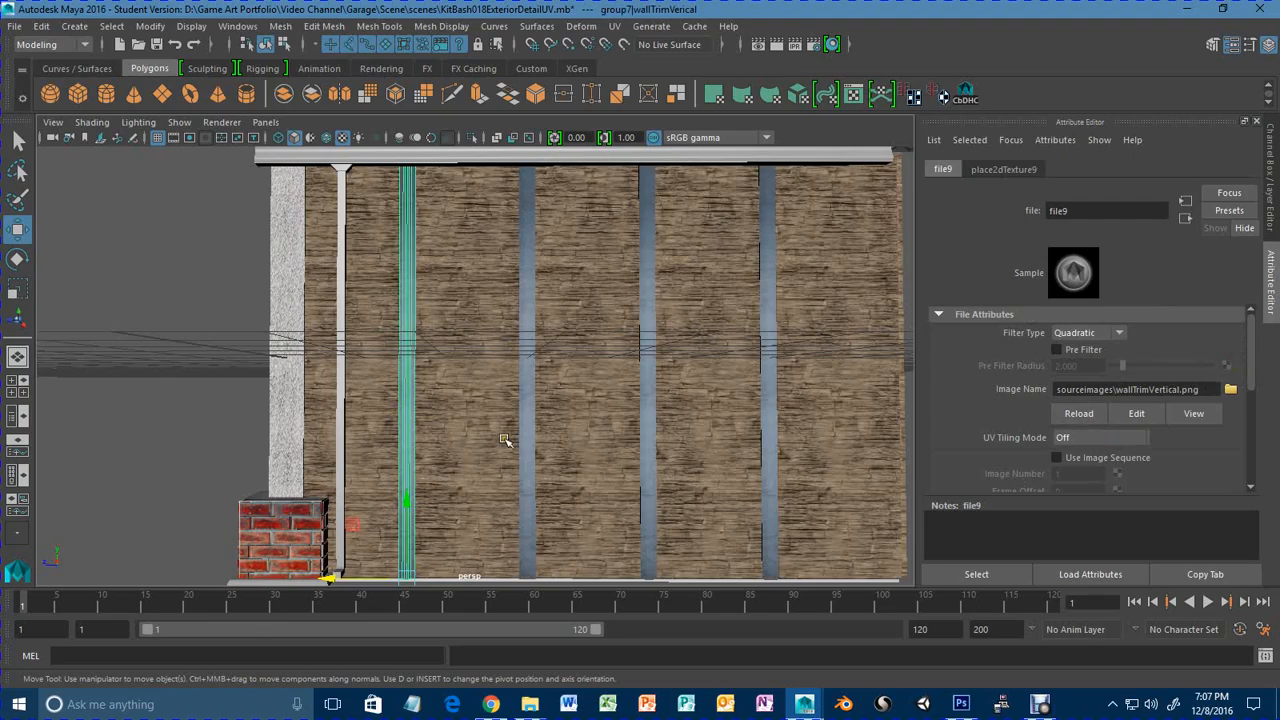
Examine the retextured vertical trims on the garage's inner and outer walls from several angles with nothing selected.
{"action": "left_click_drag", "start_coordinate": [504, 440], "coordinate": [632, 474], "text": "alt"}
{"action": "right_click_drag", "start_coordinate": [526, 473], "coordinate": [794, 451], "text": "alt"}
{"action": "middle_click_drag", "start_coordinate": [700, 451], "coordinate": [697, 466], "text": "alt"}
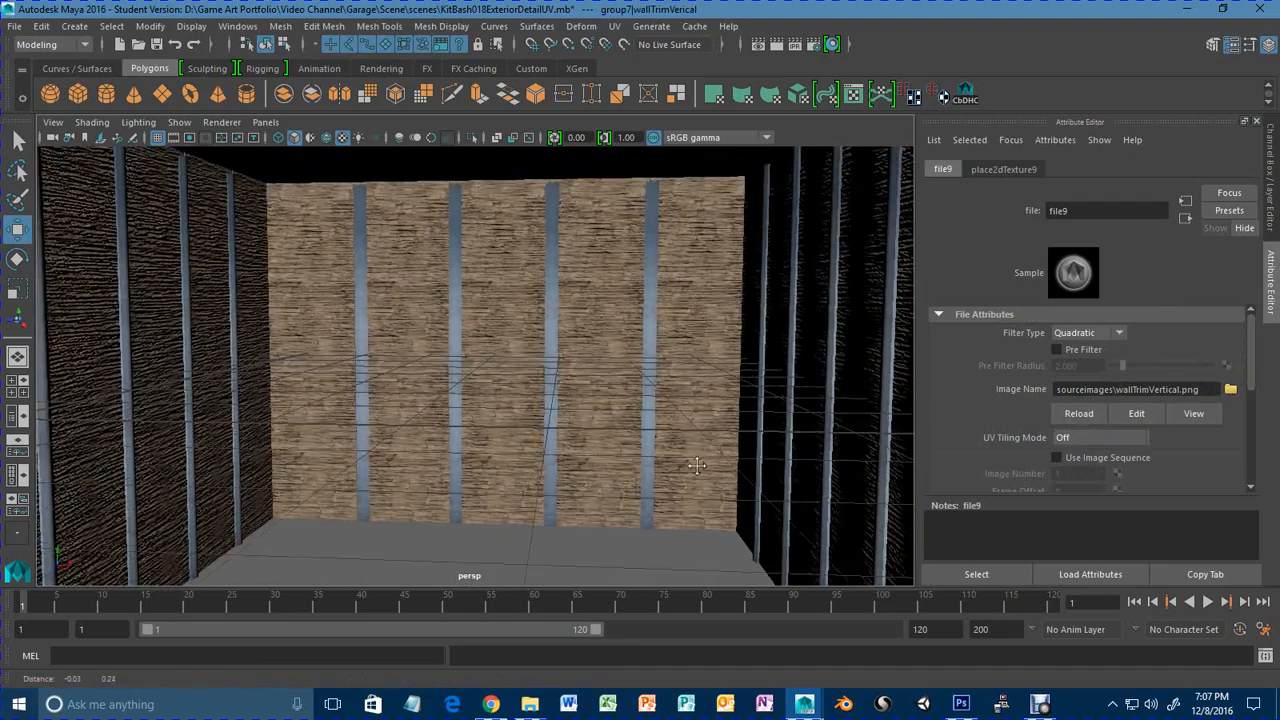
{"action": "right_click_drag", "start_coordinate": [697, 466], "coordinate": [344, 471], "text": "alt"}
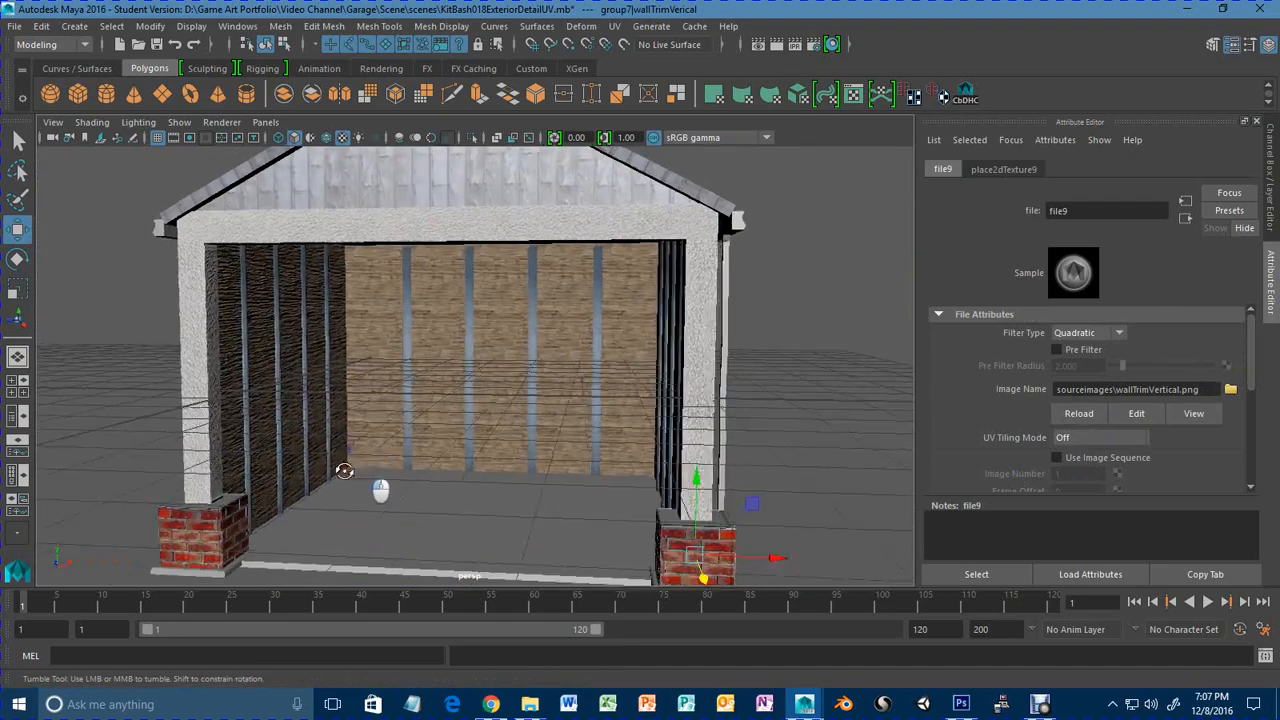
{"action": "left_click_drag", "start_coordinate": [344, 471], "coordinate": [259, 477], "text": "alt"}
{"action": "left_click", "coordinate": [185, 481]}
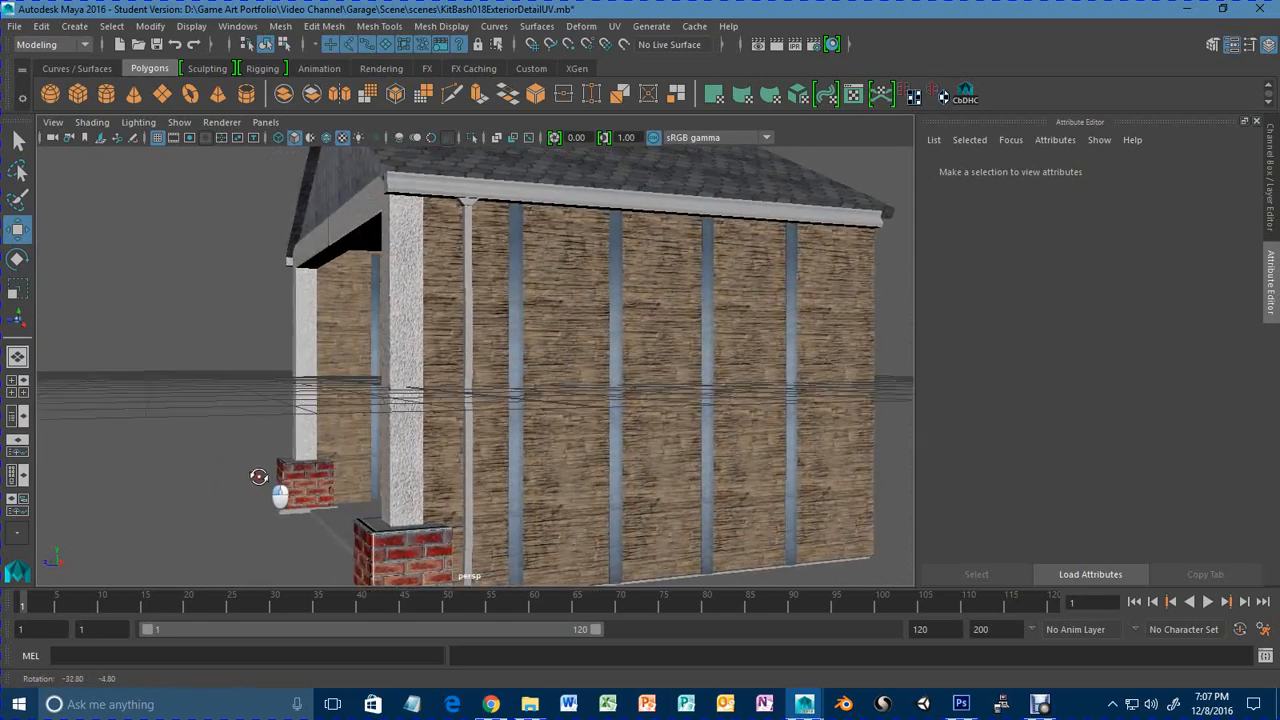
{"action": "mouse_move", "coordinate": [455, 476]}
{"action": "left_mouse_down", "text": "alt"}
{"action": "mouse_move", "coordinate": [509, 480]}
{"action": "mouse_move", "coordinate": [437, 473]}
{"action": "left_mouse_up", "text": "alt"}
{"action": "right_click_drag", "start_coordinate": [278, 472], "coordinate": [787, 478], "text": "alt"}
{"action": "left_click_drag", "start_coordinate": [787, 478], "coordinate": [502, 473], "text": "alt"}
{"action": "left_click_drag", "start_coordinate": [665, 469], "coordinate": [449, 468], "text": "alt"}
{"action": "right_click_drag", "start_coordinate": [866, 347], "coordinate": [642, 400], "text": "alt"}
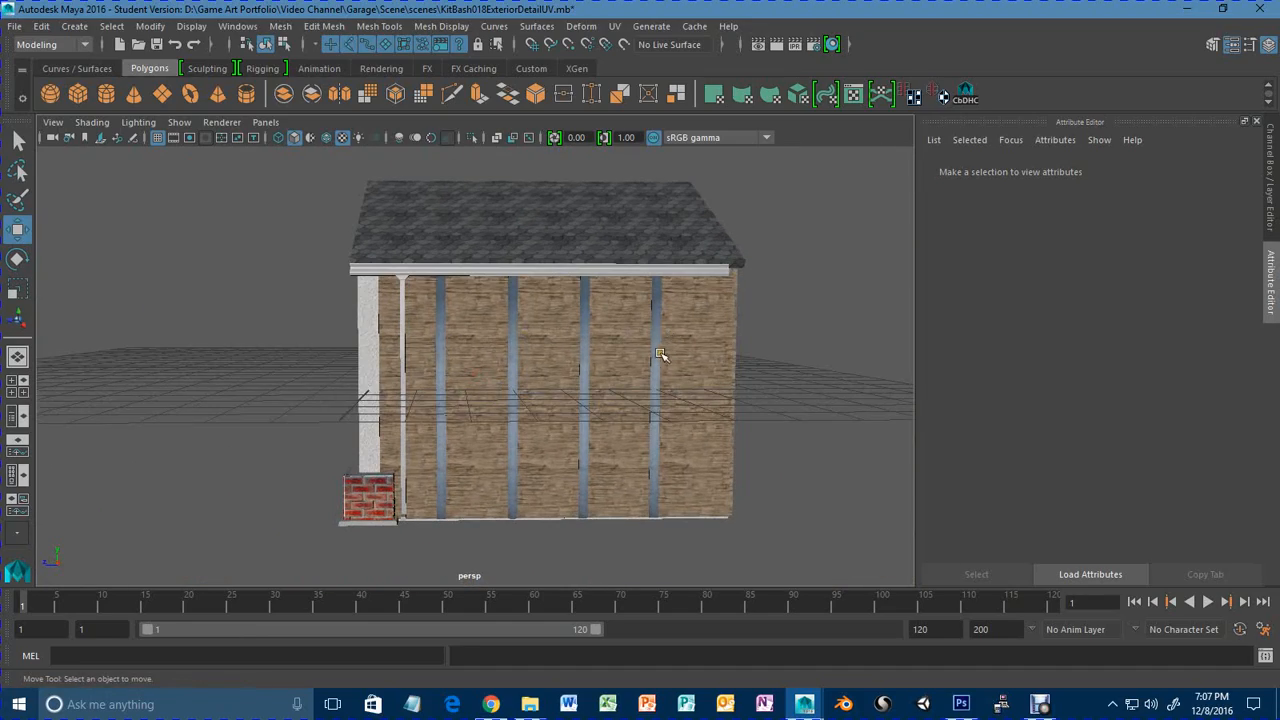
{"action": "left_click_drag", "start_coordinate": [660, 354], "coordinate": [529, 449], "text": "alt"}
{"action": "right_click_drag", "start_coordinate": [529, 449], "coordinate": [815, 436], "text": "alt"}
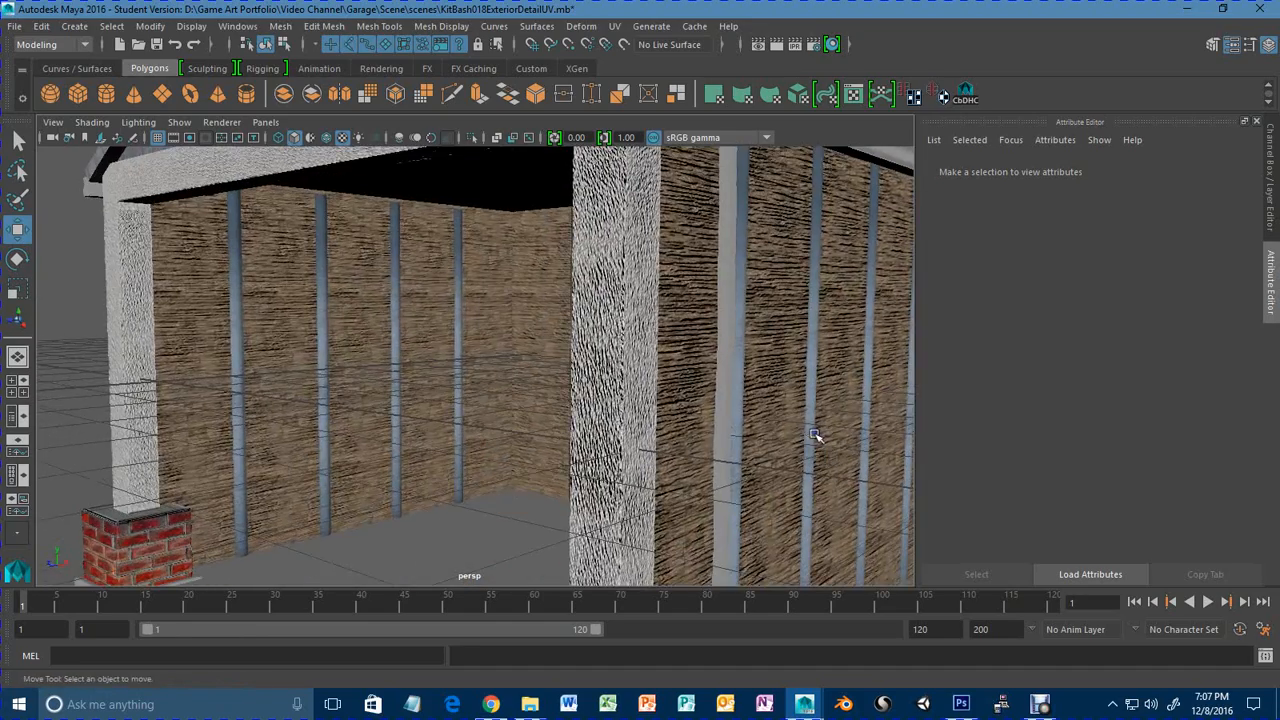
{"action": "middle_click_drag", "start_coordinate": [815, 436], "coordinate": [449, 403], "text": "alt"}
{"action": "right_click_drag", "start_coordinate": [449, 403], "coordinate": [540, 416], "text": "alt"}
{"action": "left_click_drag", "start_coordinate": [540, 416], "coordinate": [582, 419], "text": "alt"}
{"action": "right_click_drag", "start_coordinate": [582, 419], "coordinate": [294, 409], "text": "alt"}
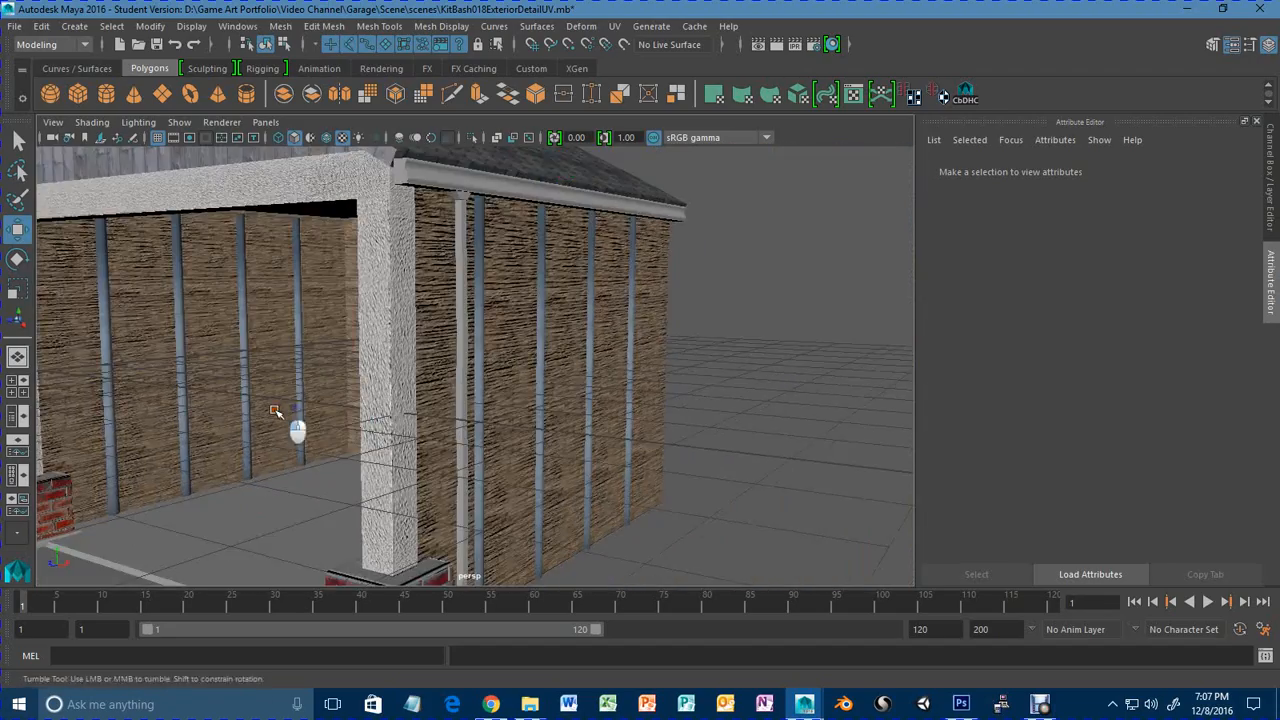
{"action": "left_click_drag", "start_coordinate": [275, 410], "coordinate": [590, 410], "text": "alt"}
{"action": "right_click_drag", "start_coordinate": [590, 410], "coordinate": [514, 414], "text": "alt"}
{"action": "left_click_drag", "start_coordinate": [514, 414], "coordinate": [548, 428], "text": "alt"}
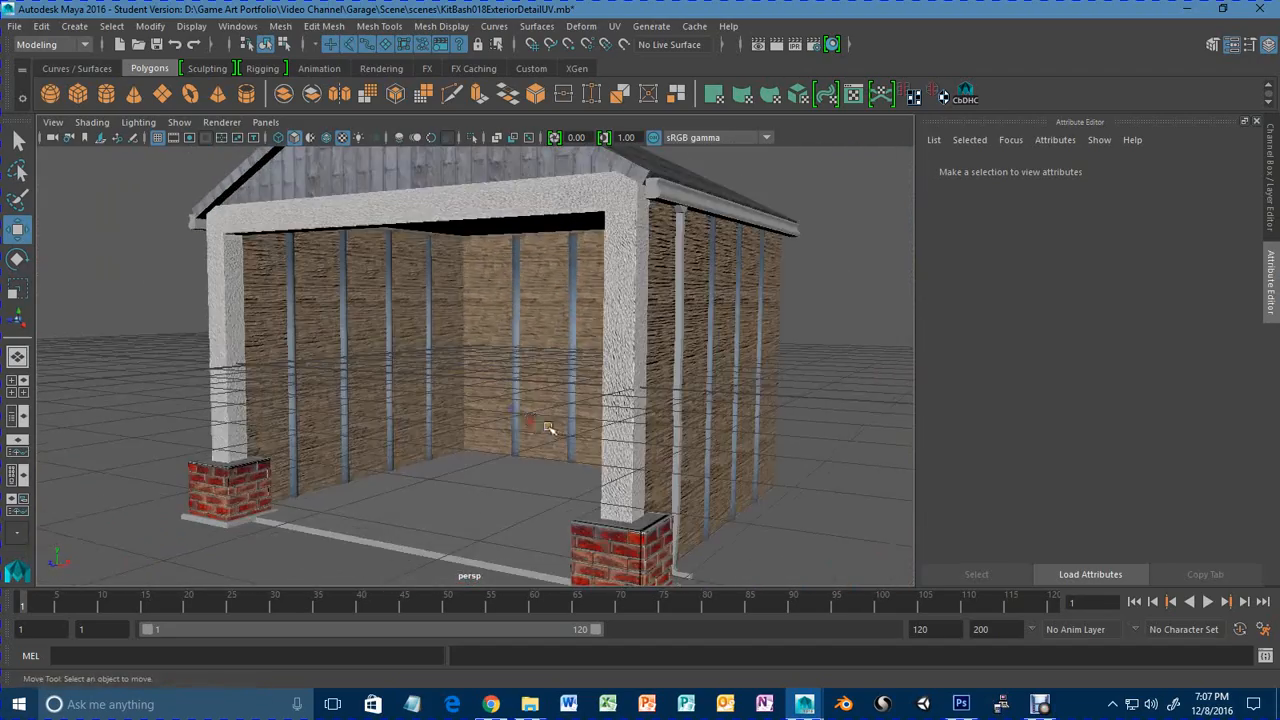
Switch to Photoshop, close outUVwallTrimVertical.psd, and close DSC_6553_2.JPG without saving its changes.
{"action": "left_click", "coordinate": [961, 704]}
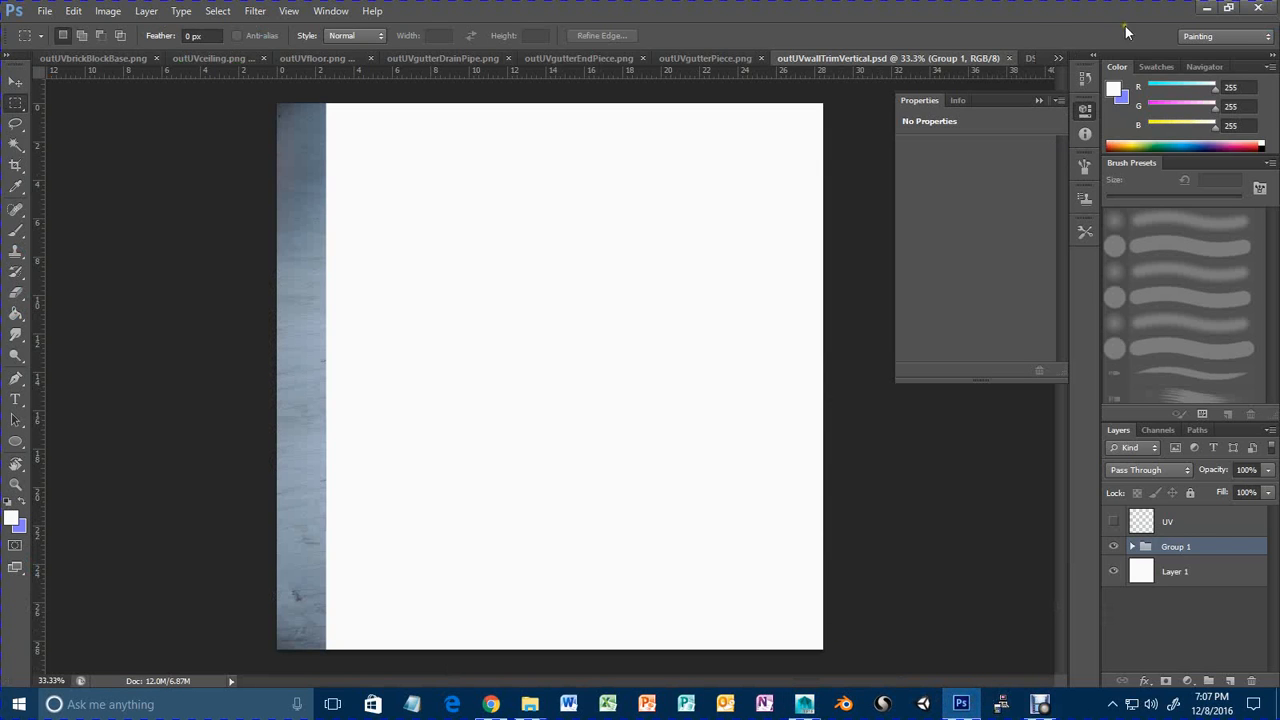
{"action": "left_click", "coordinate": [1008, 58]}
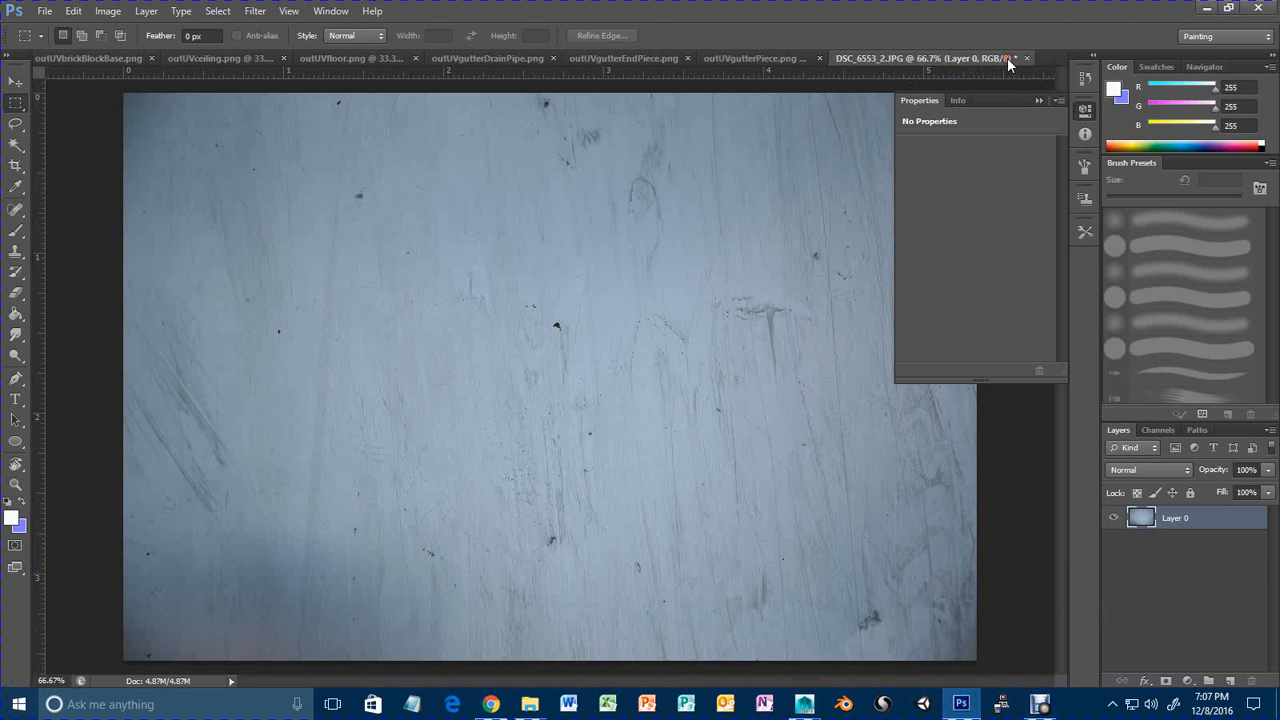
{"action": "left_click", "coordinate": [1025, 58]}
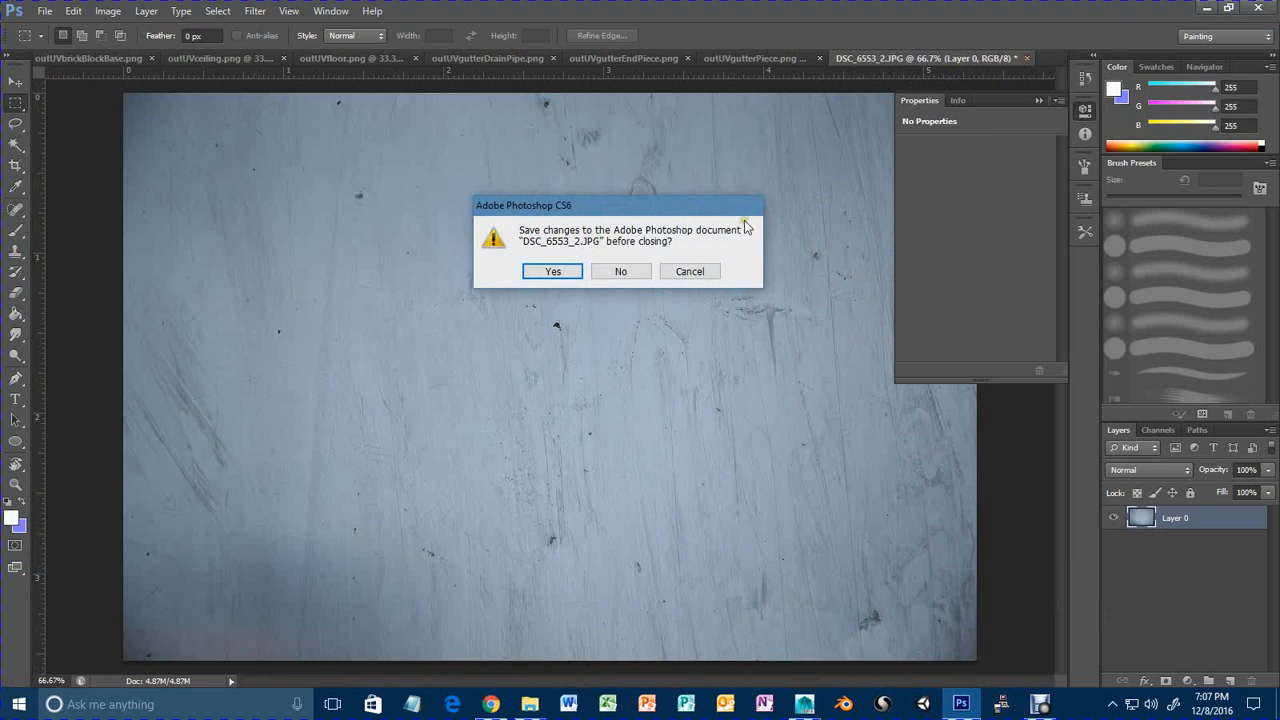
{"action": "left_click", "coordinate": [614, 273]}
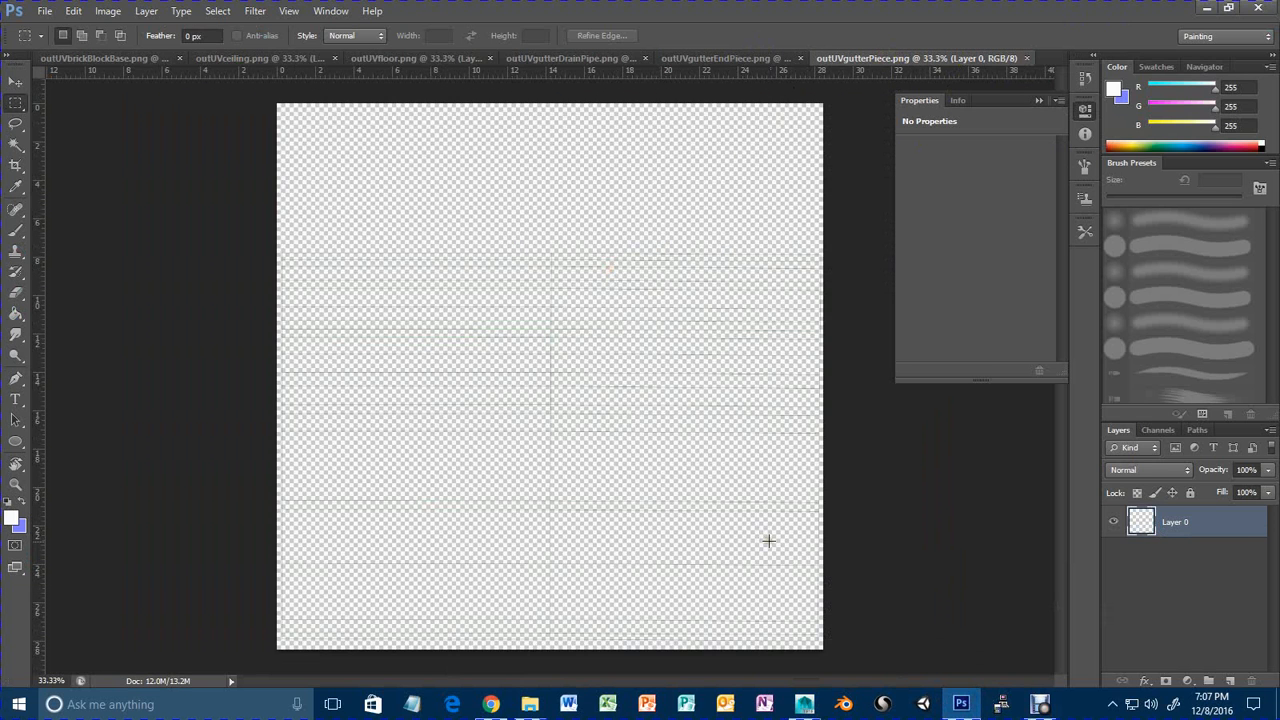
Rename the outUVgutterPiece.png layer to UV and add a new empty layer beneath it.
{"action": "double_click", "coordinate": [1184, 522]}
{"action": "type", "text": "UV"}
{"action": "key", "text": "Return"}
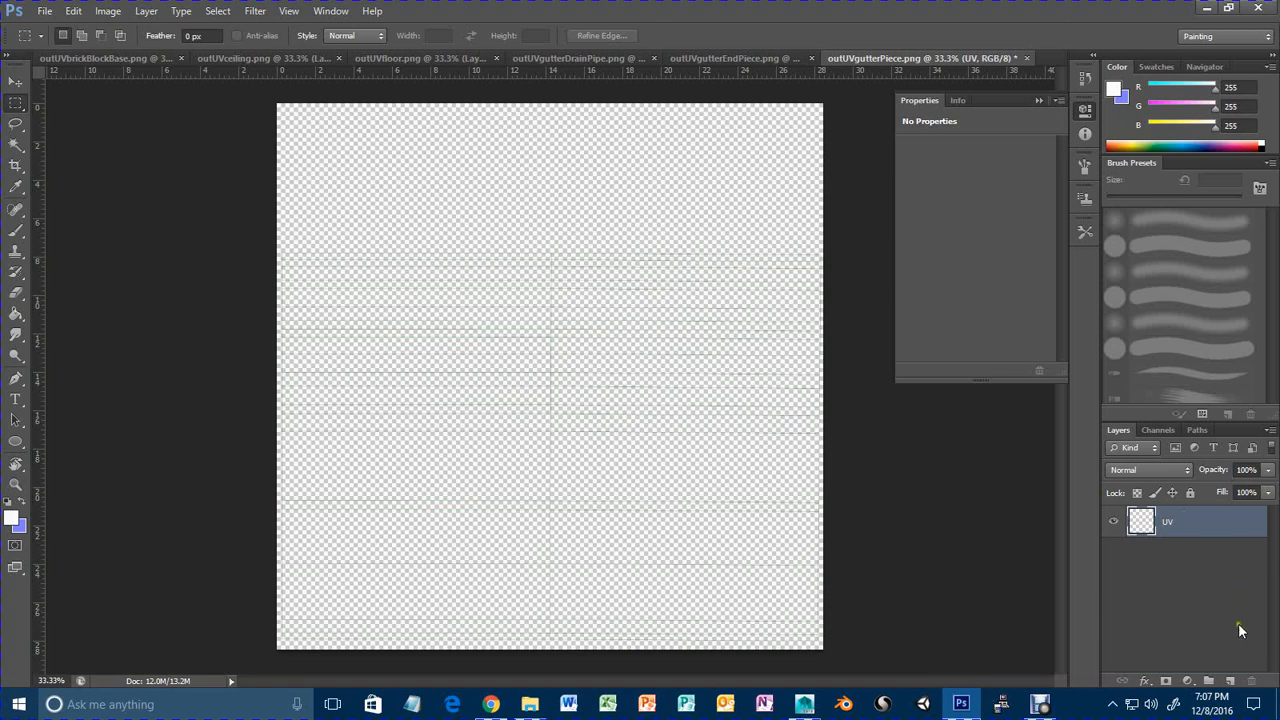
{"action": "left_click", "coordinate": [1230, 680]}
{"action": "left_click_drag", "start_coordinate": [1200, 540], "coordinate": [1198, 605]}
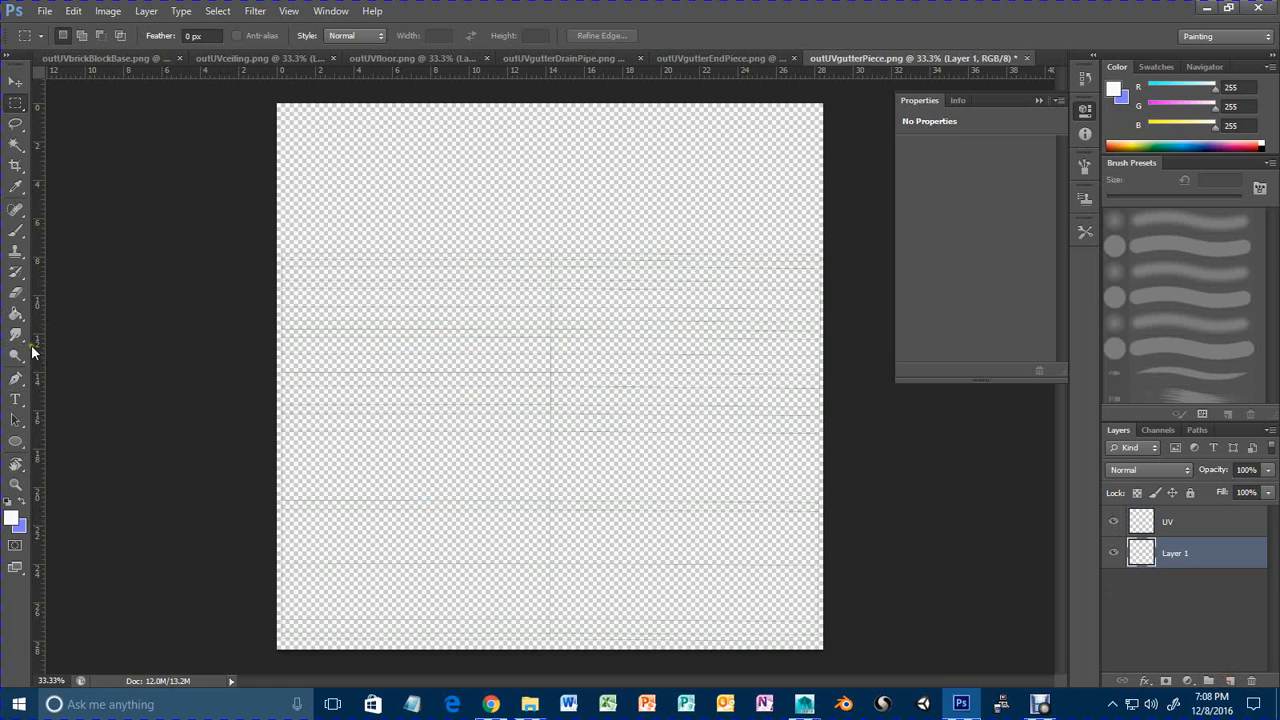
Fill the empty layer beneath the UV layer with white.
{"action": "left_click", "coordinate": [15, 313]}
{"action": "left_click", "coordinate": [438, 247]}
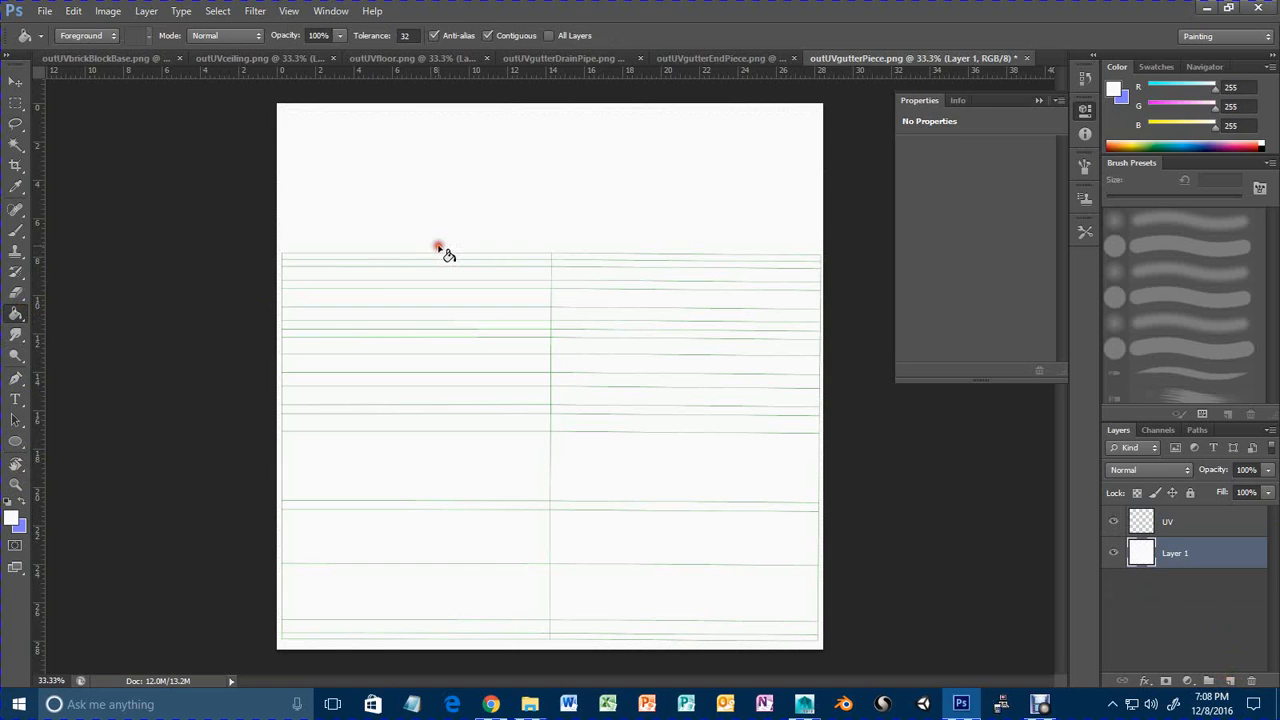
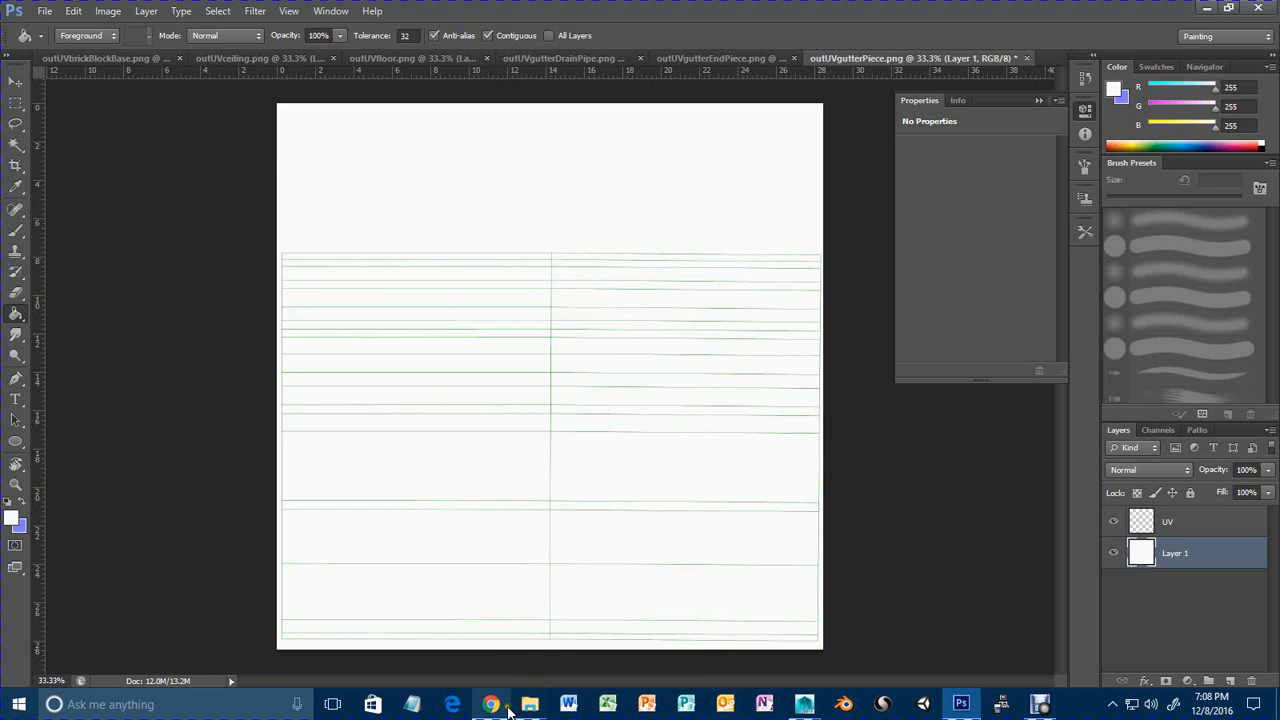
Find TexturesCom_MetalPainted0128_1_S in the Metals texture folder and open it in Photoshop, with the Properties panel collapsed.
{"action": "mouse_move", "coordinate": [528, 710]}
{"action": "left_click", "coordinate": [562, 644]}
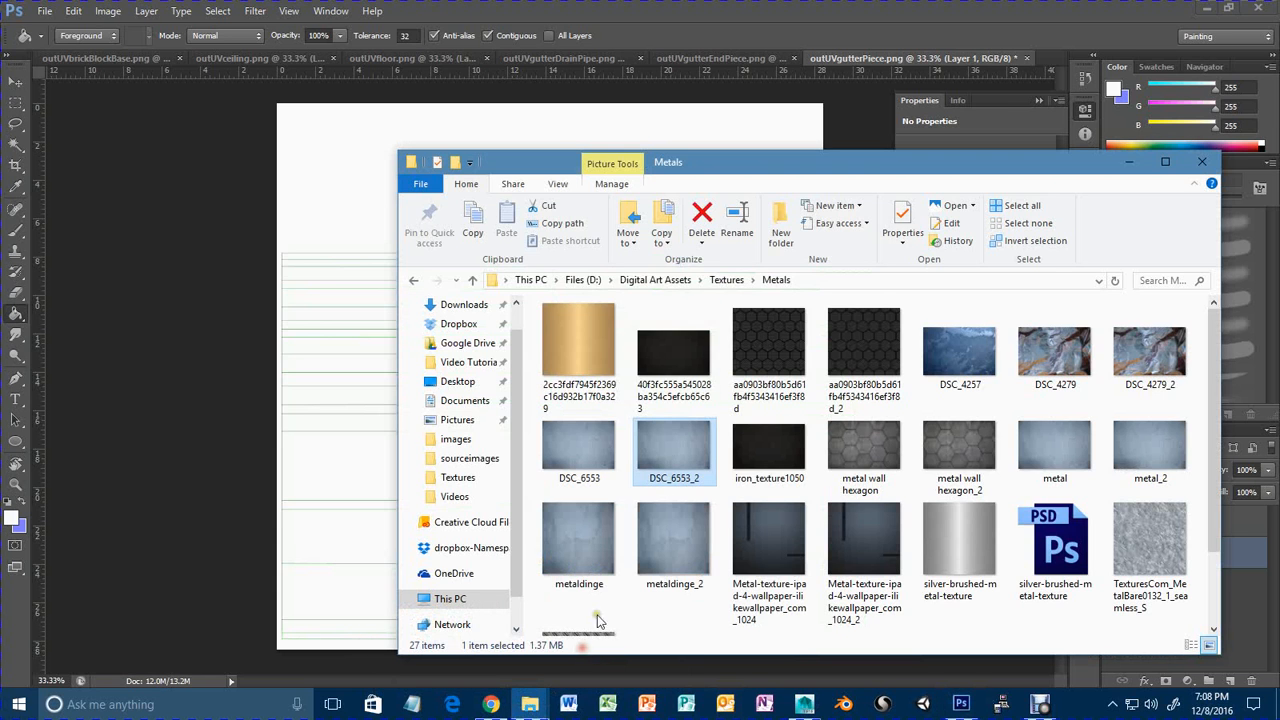
{"action": "left_click", "coordinate": [726, 279]}
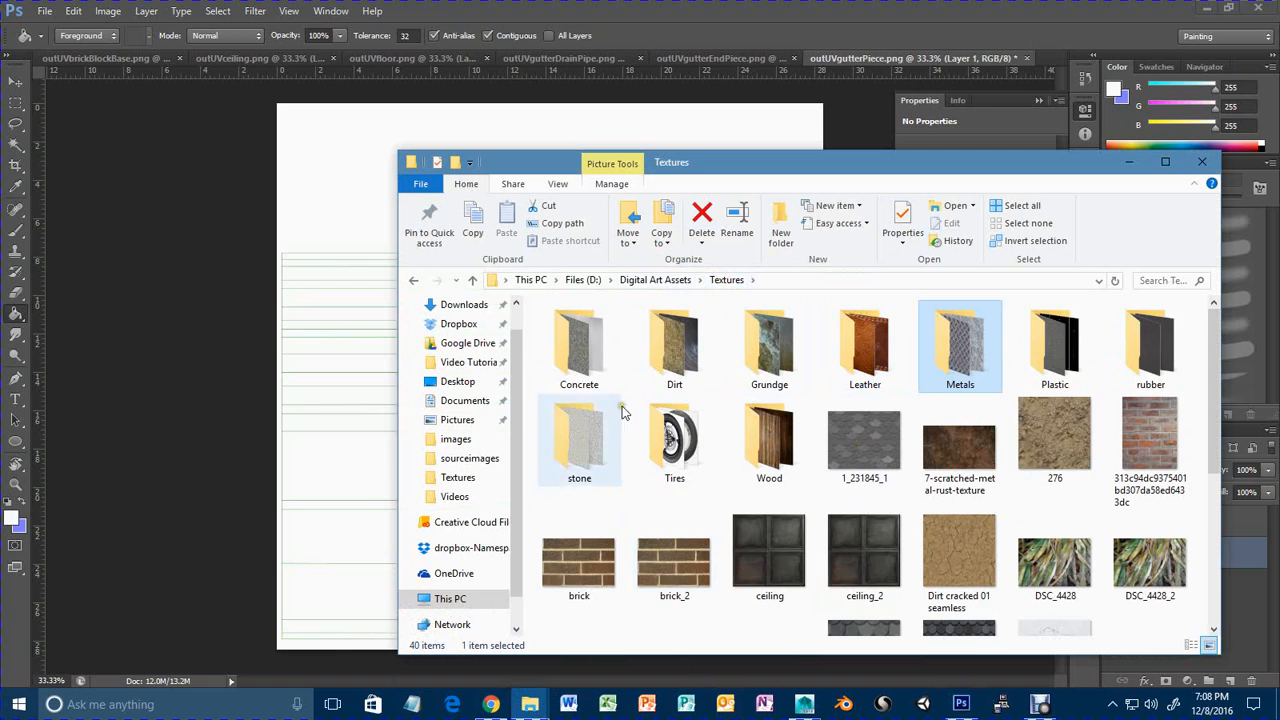
{"action": "scroll", "coordinate": [965, 445], "scroll_direction": "down", "scroll_amount": 5}
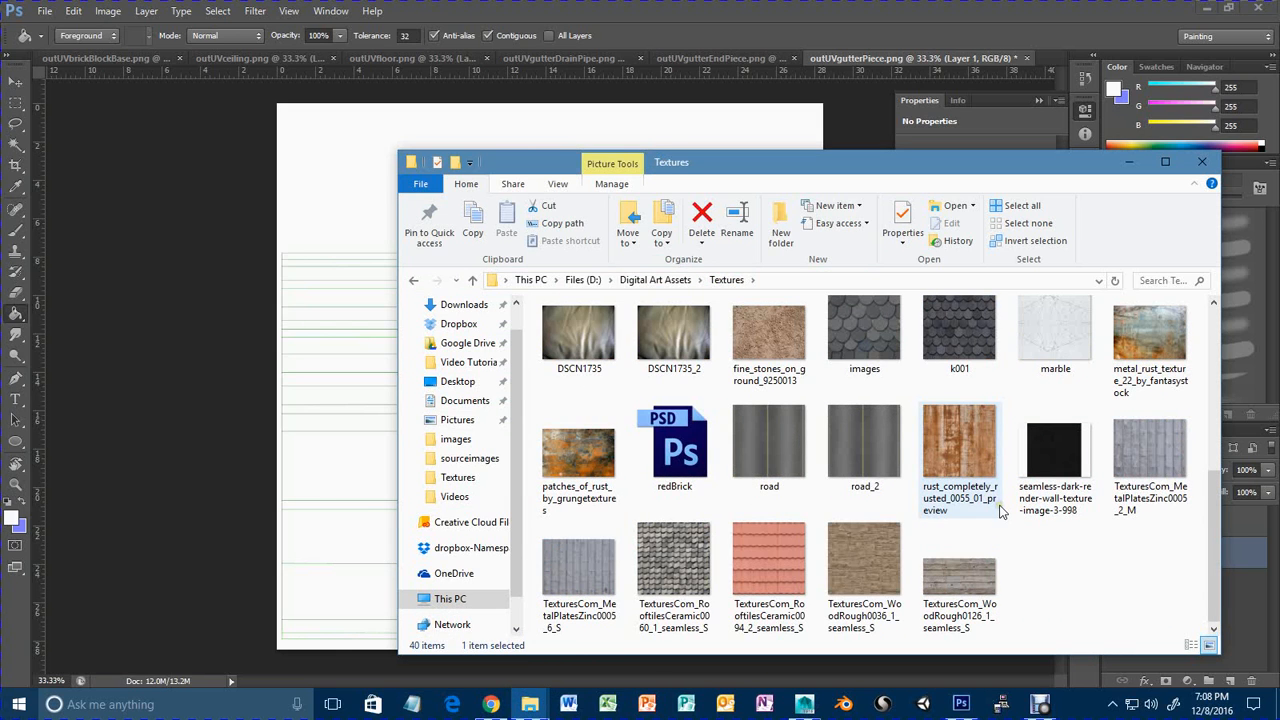
{"action": "scroll", "coordinate": [988, 524], "scroll_direction": "up", "scroll_amount": 5}
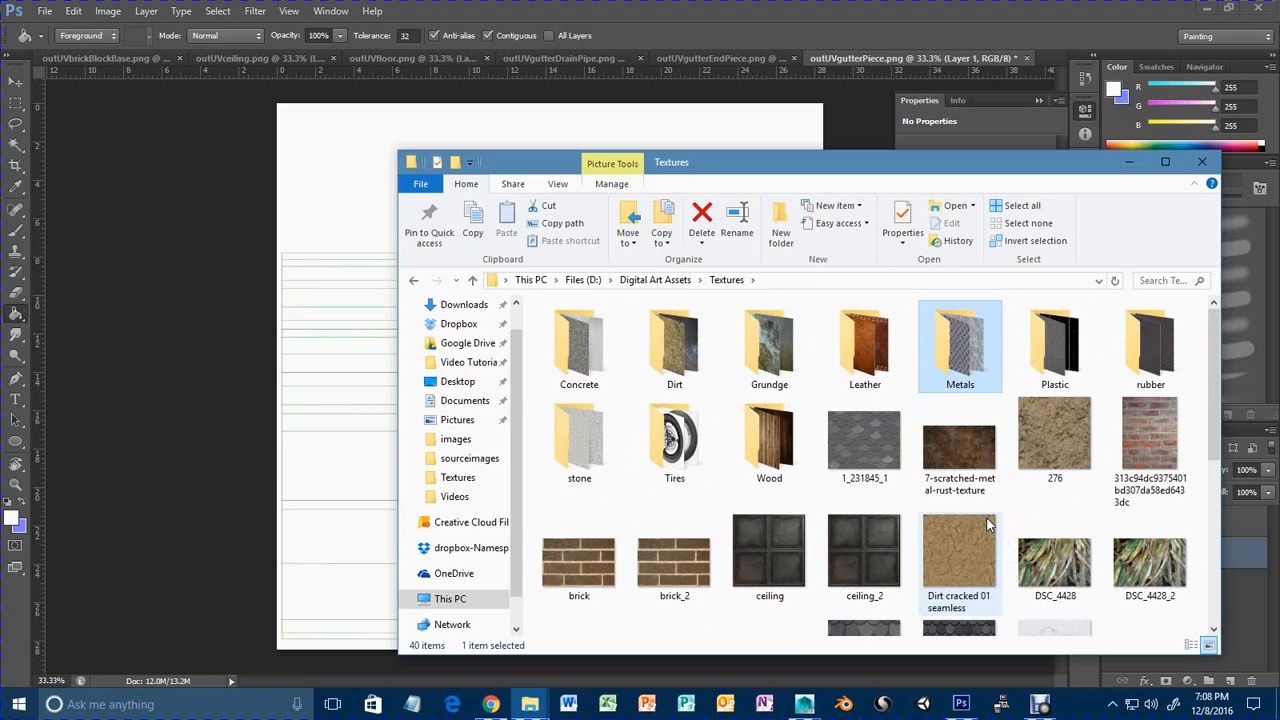
{"action": "double_click", "coordinate": [940, 350]}
{"action": "scroll", "coordinate": [906, 428], "scroll_direction": "down", "scroll_amount": 2}
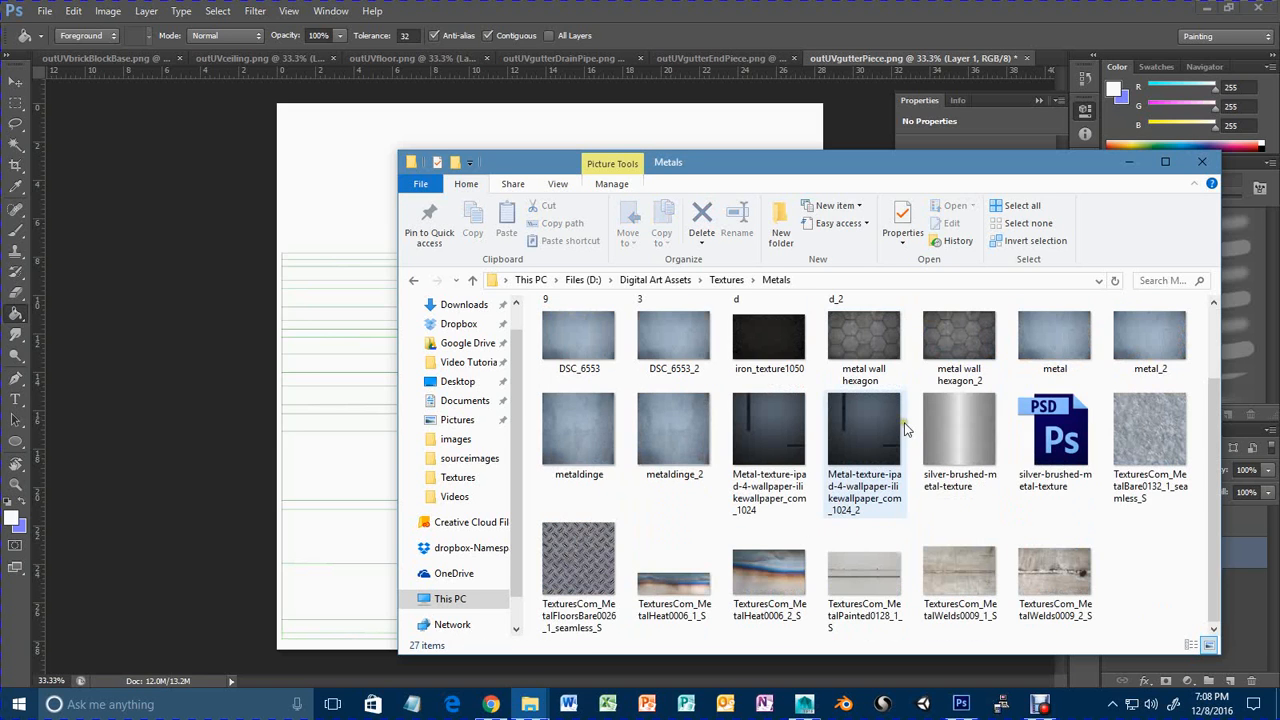
{"action": "left_click", "coordinate": [876, 582]}
{"action": "left_click_drag", "start_coordinate": [876, 582], "coordinate": [876, 22]}
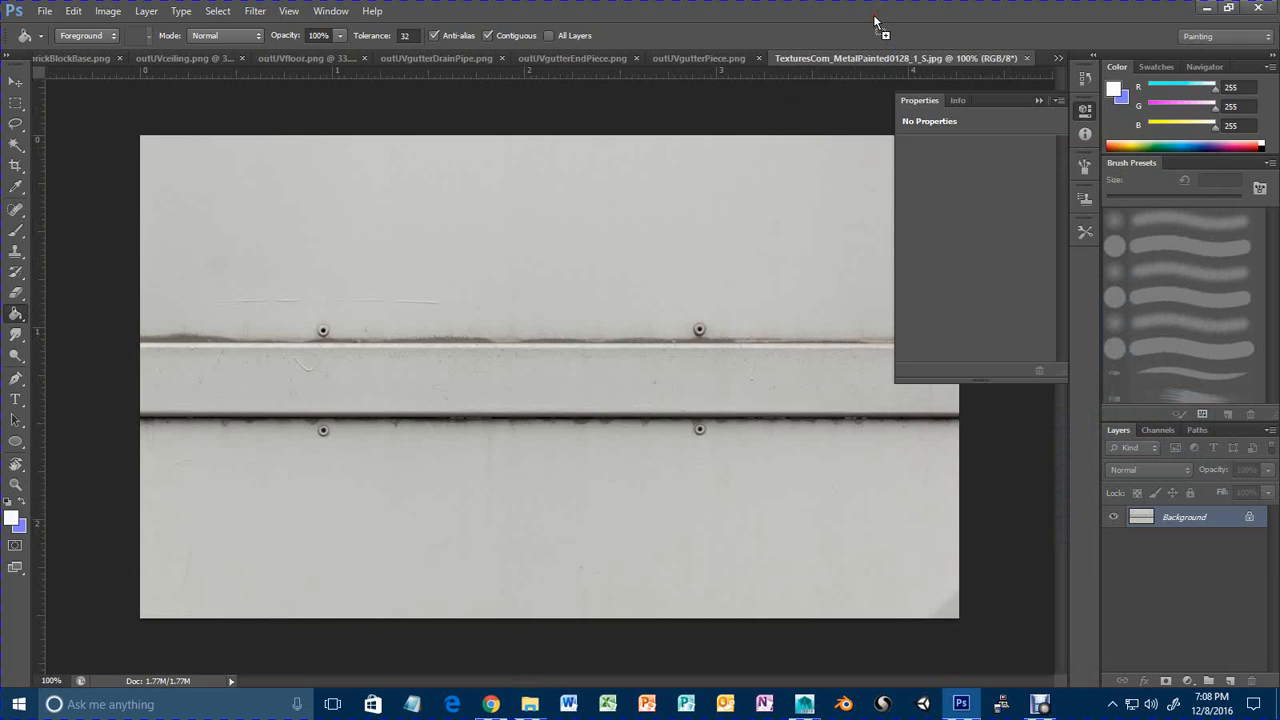
{"action": "left_click", "coordinate": [1039, 100]}
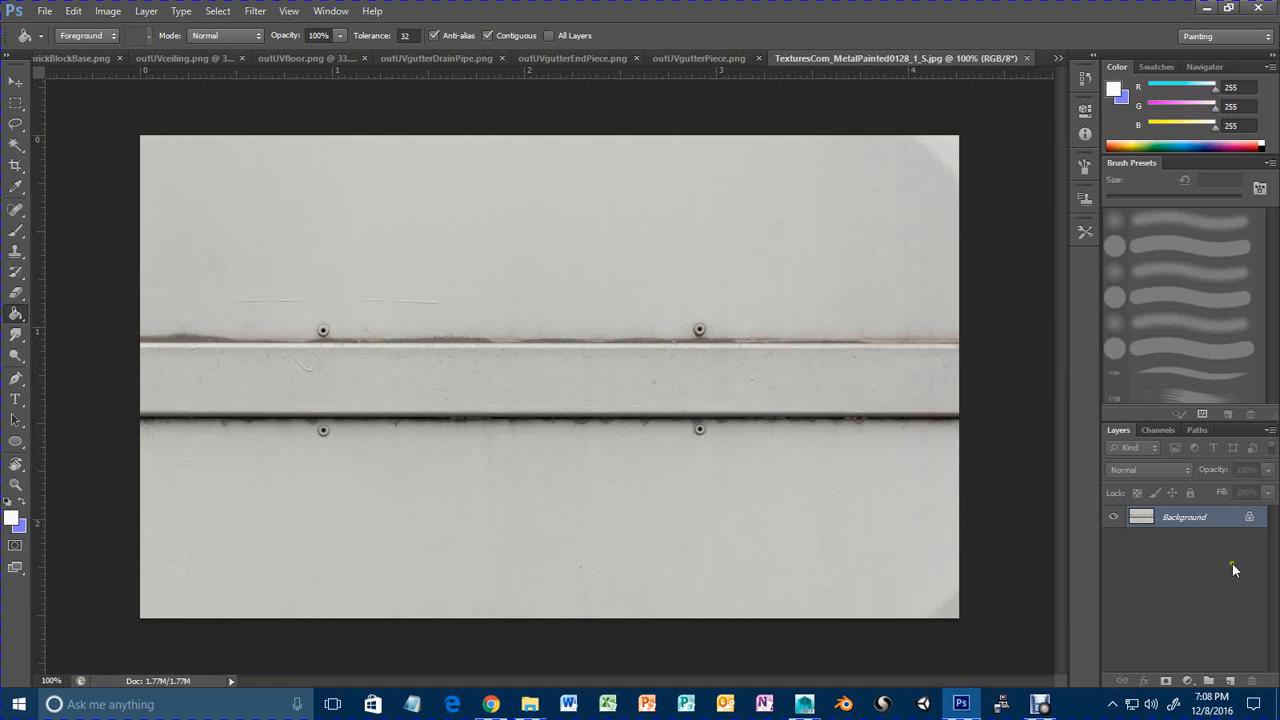
Convert the painted metal Background to a regular layer and copy it into outUVgutterPiece.png, over the upper-left part of the UV layout.
{"action": "double_click", "coordinate": [1248, 520]}
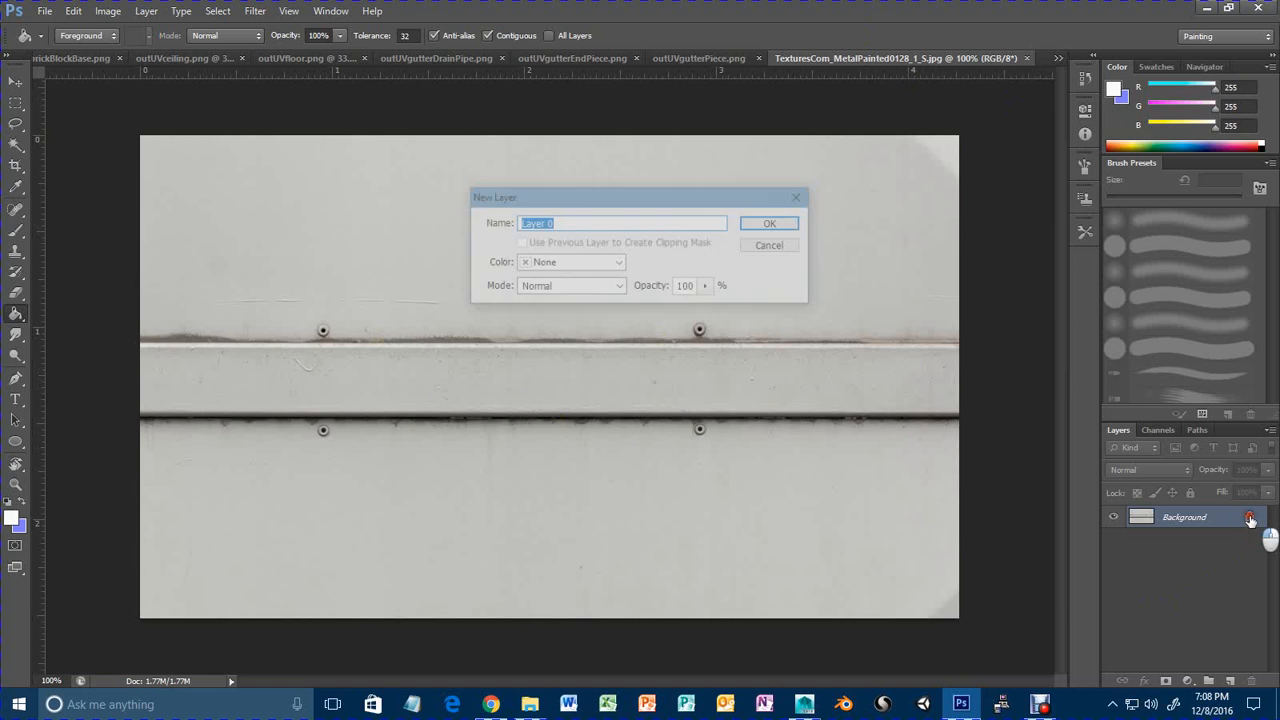
{"action": "left_click", "coordinate": [770, 220]}
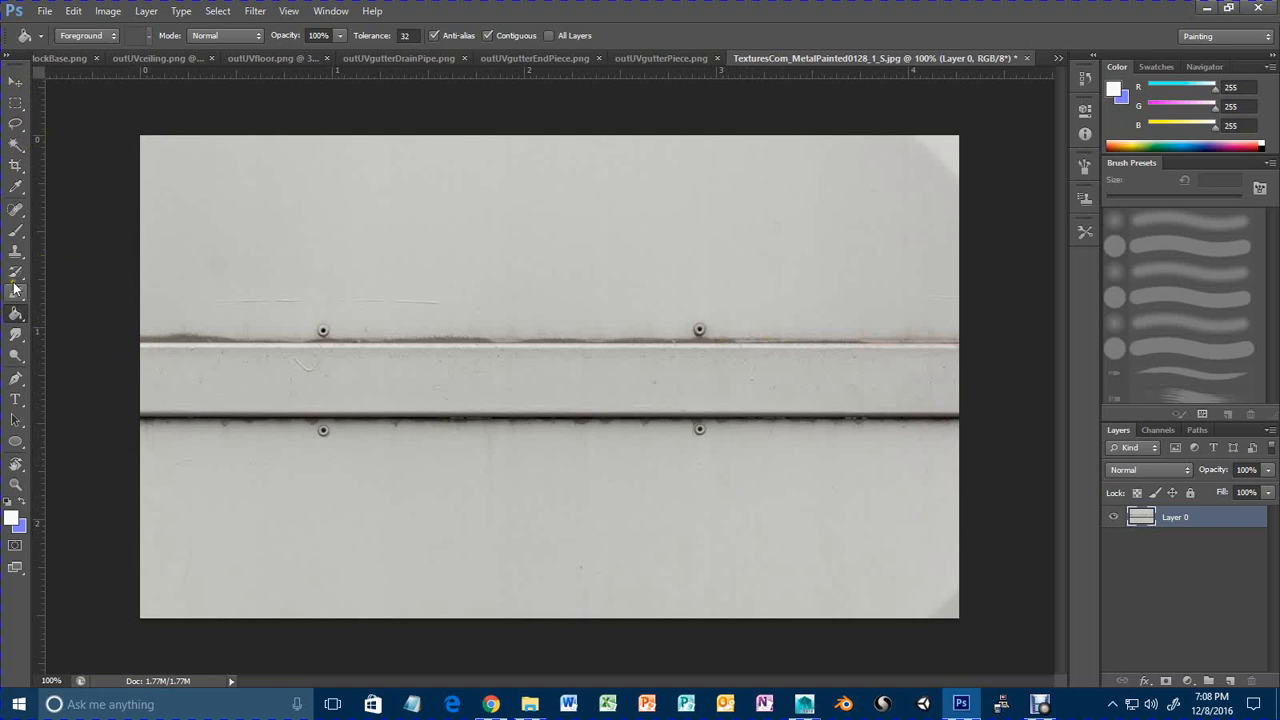
{"action": "left_click", "coordinate": [20, 84]}
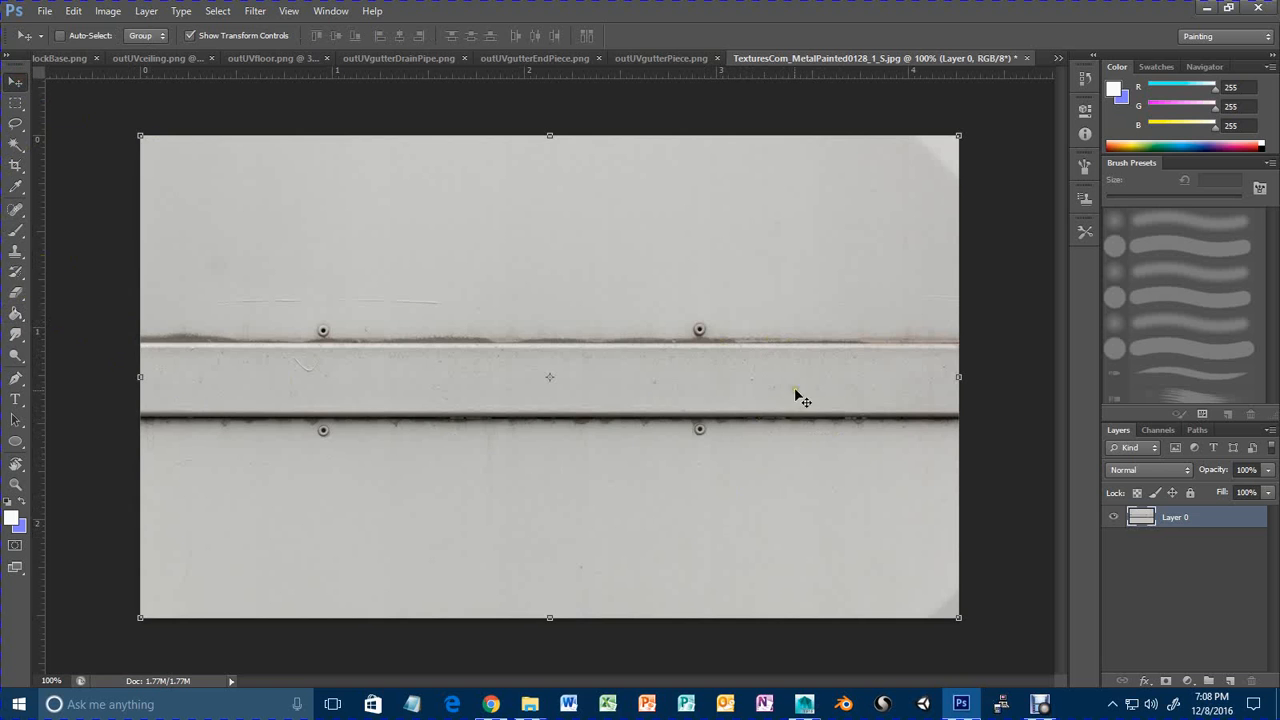
{"action": "left_click_drag", "start_coordinate": [826, 380], "coordinate": [513, 373]}
Switch to Maya and examine the gutter above the drain pipe up close, with the UV editor shown beside the model.
{"action": "mouse_move", "coordinate": [804, 704]}
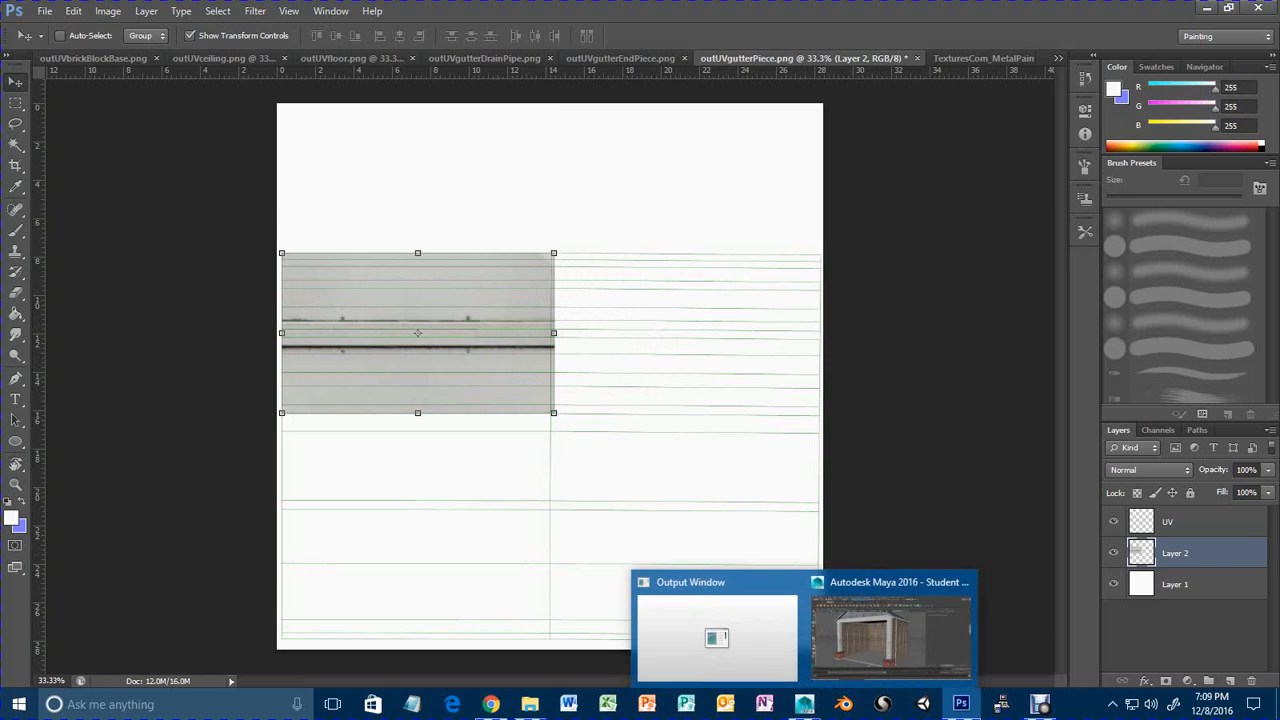
{"action": "left_click", "coordinate": [862, 645]}
{"action": "left_click_drag", "start_coordinate": [707, 361], "coordinate": [574, 351], "text": "alt"}
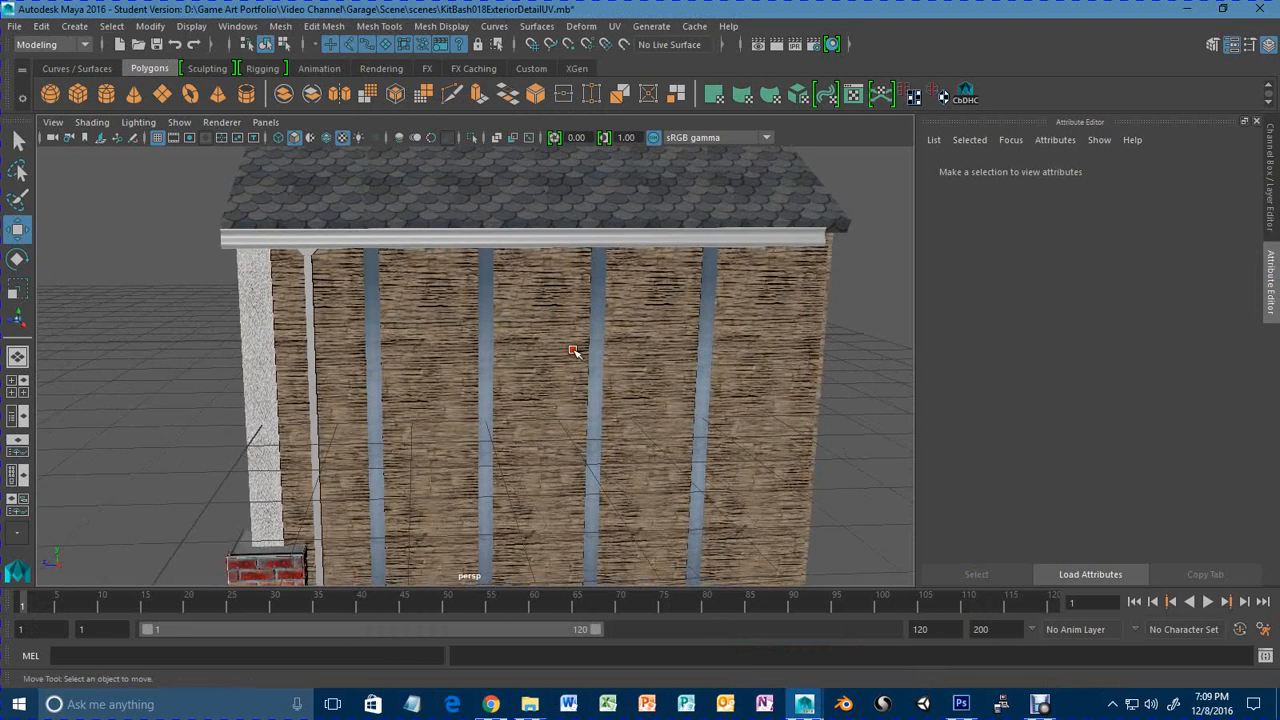
{"action": "scroll", "coordinate": [621, 343], "scroll_direction": "up", "scroll_amount": 5}
{"action": "key", "text": "space"}
{"action": "left_click_drag", "start_coordinate": [370, 384], "coordinate": [284, 358], "text": "alt"}
{"action": "middle_click_drag", "start_coordinate": [284, 358], "coordinate": [358, 394], "text": "alt"}
{"action": "right_click_drag", "start_coordinate": [358, 394], "coordinate": [348, 356], "text": "alt"}
{"action": "middle_click_drag", "start_coordinate": [348, 356], "coordinate": [288, 408], "text": "alt"}
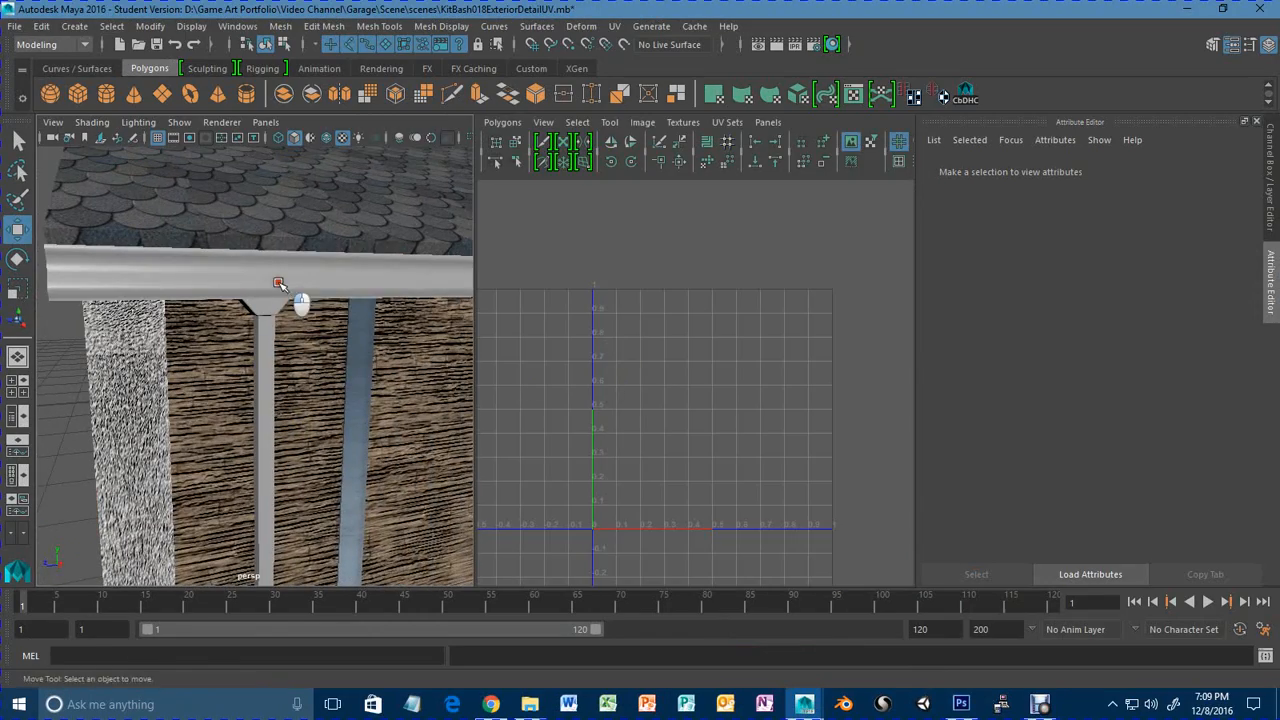
Select the gutter piece and display its components to compare the gutter's faces with its UV layout.
{"action": "left_click", "coordinate": [278, 284]}
{"action": "right_click_drag", "start_coordinate": [280, 285], "coordinate": [326, 309], "text": "alt"}
{"action": "left_click_drag", "start_coordinate": [326, 309], "coordinate": [309, 306], "text": "alt"}
{"action": "right_click_drag", "start_coordinate": [309, 306], "coordinate": [311, 306], "text": "alt"}
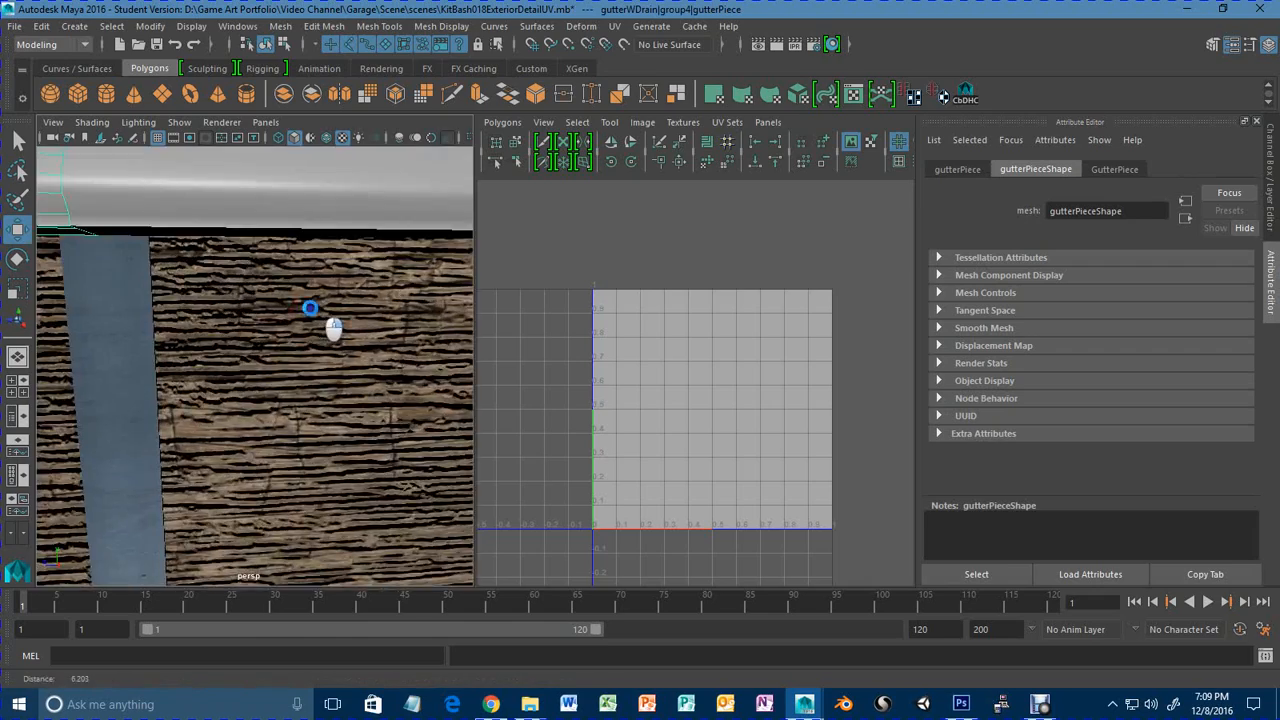
{"action": "middle_click_drag", "start_coordinate": [311, 306], "coordinate": [373, 315], "text": "alt"}
{"action": "right_click_drag", "start_coordinate": [373, 315], "coordinate": [354, 323], "text": "alt"}
{"action": "left_click_drag", "start_coordinate": [354, 323], "coordinate": [323, 329], "text": "alt"}
{"action": "right_click_drag", "start_coordinate": [323, 329], "coordinate": [329, 340], "text": "alt"}
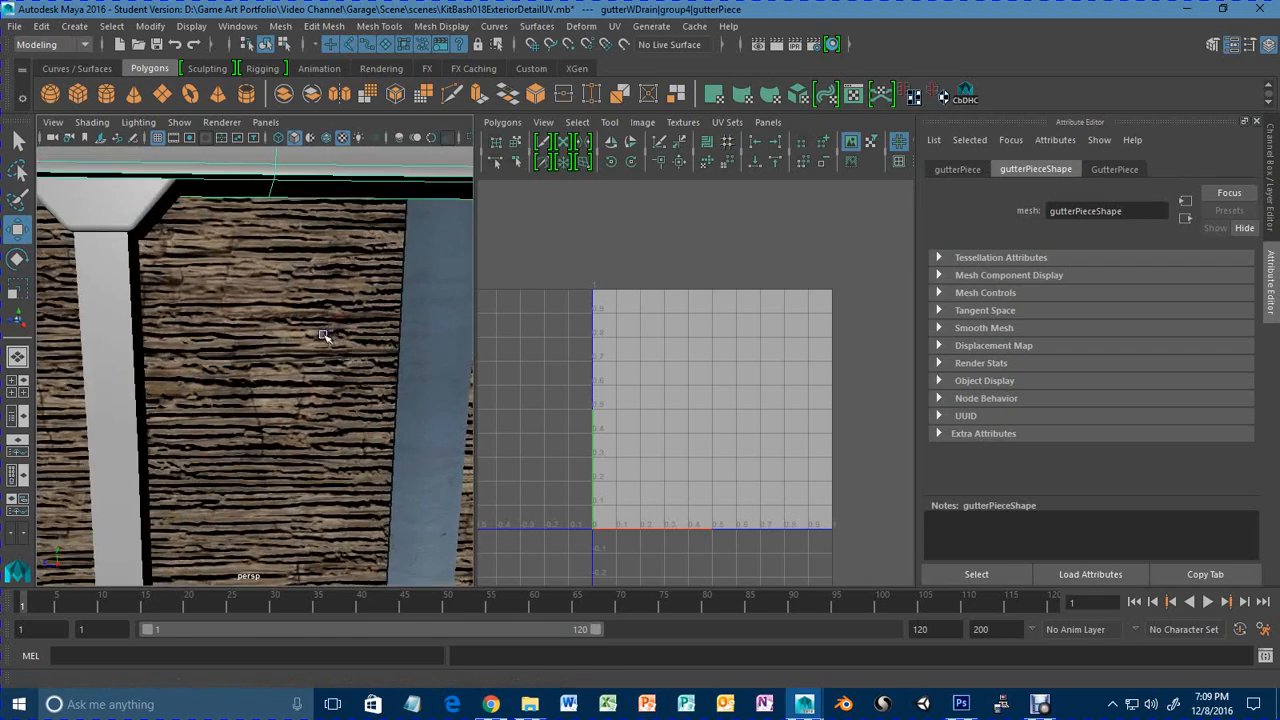
{"action": "middle_click_drag", "start_coordinate": [329, 340], "coordinate": [321, 376], "text": "alt"}
{"action": "right_click_drag", "start_coordinate": [336, 296], "coordinate": [329, 277]}
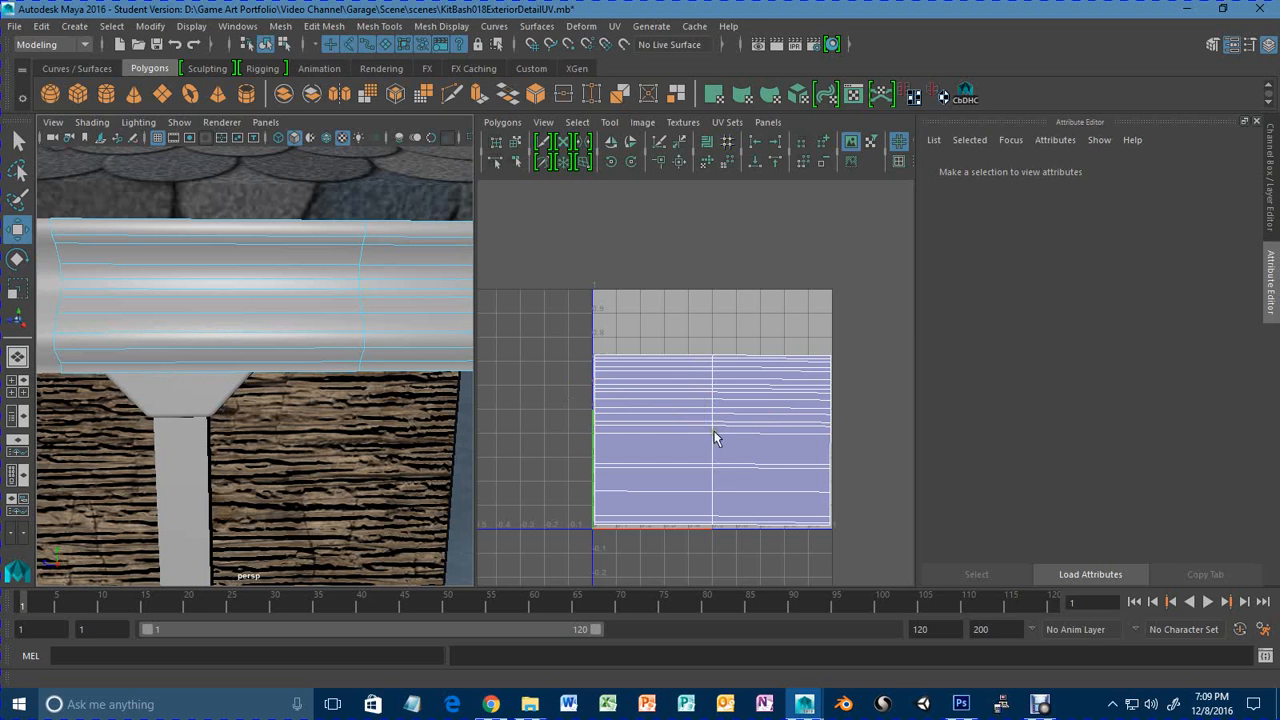
Switch to Photoshop, duplicate the painted metal layer and place the copy beside the original across the UV layout's right half.
{"action": "left_click", "coordinate": [961, 704]}
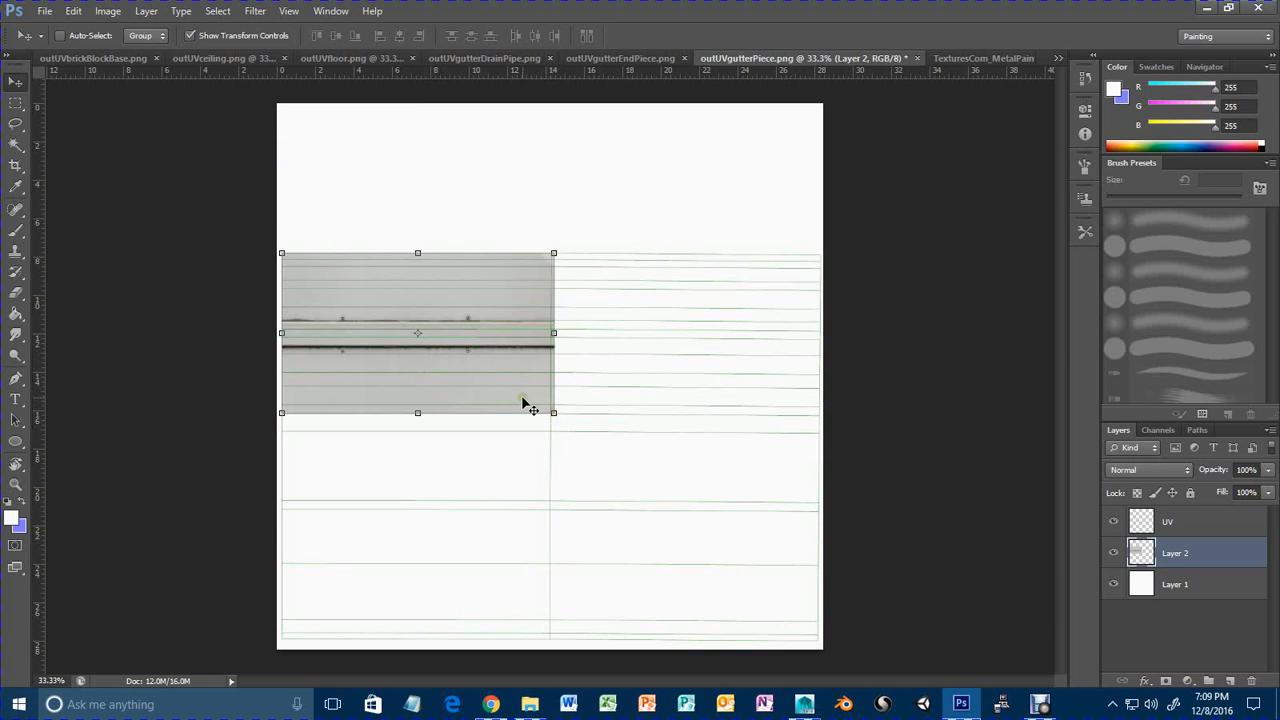
{"action": "left_click_drag", "start_coordinate": [522, 402], "coordinate": [521, 401]}
{"action": "key", "text": "ctrl+j"}
{"action": "left_click_drag", "start_coordinate": [508, 367], "coordinate": [780, 368]}
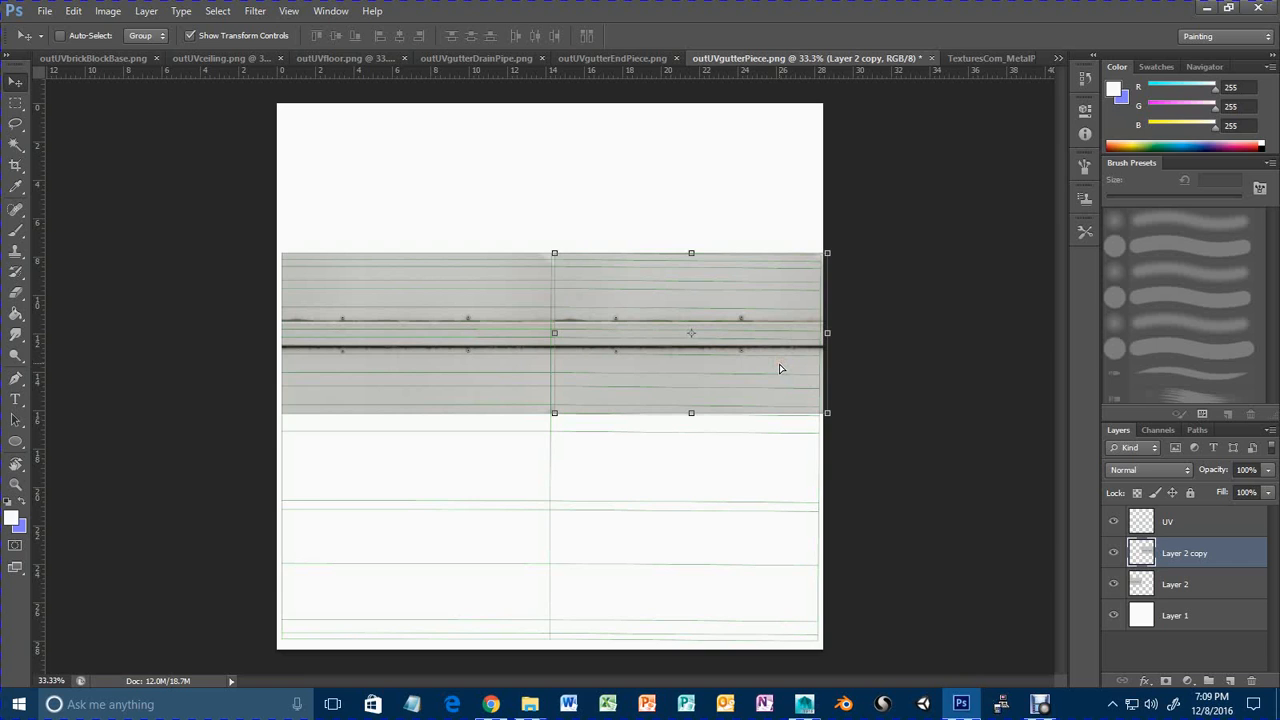
Group Layer 2 and Layer 2 copy and name the group Front.
{"action": "left_click", "coordinate": [1196, 589], "text": "shift"}
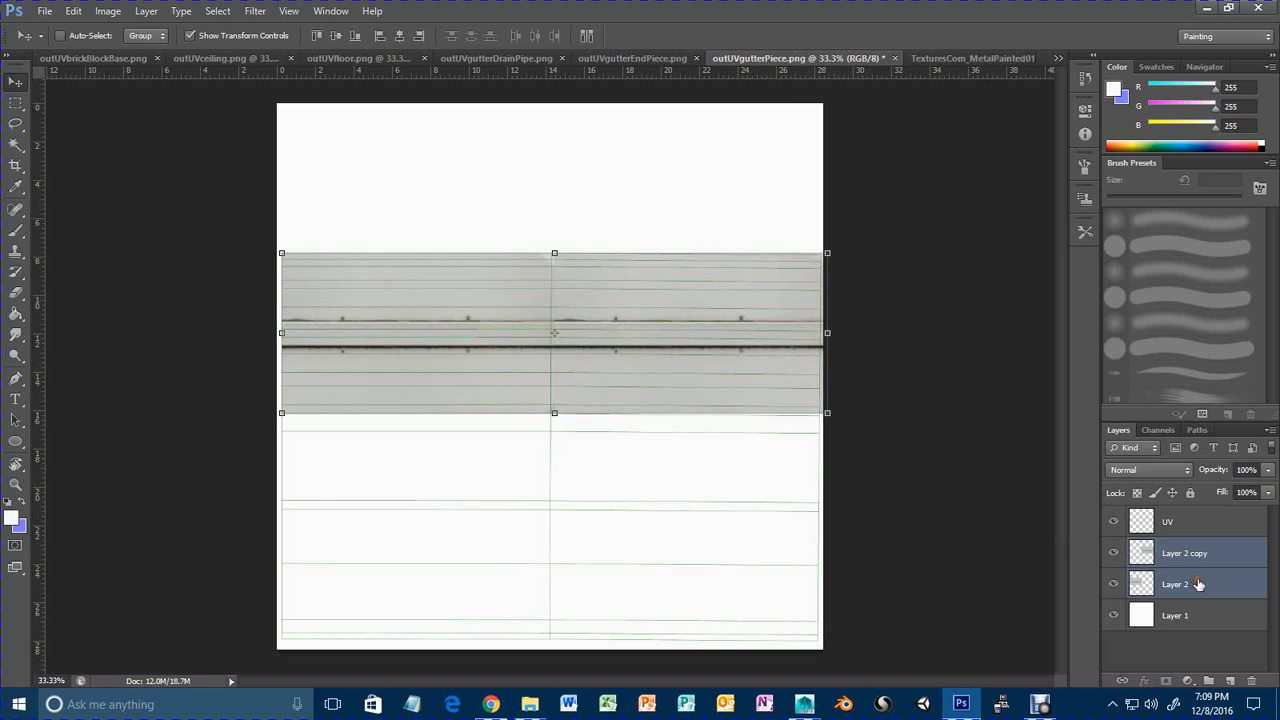
{"action": "left_click_drag", "start_coordinate": [1194, 580], "coordinate": [1210, 679]}
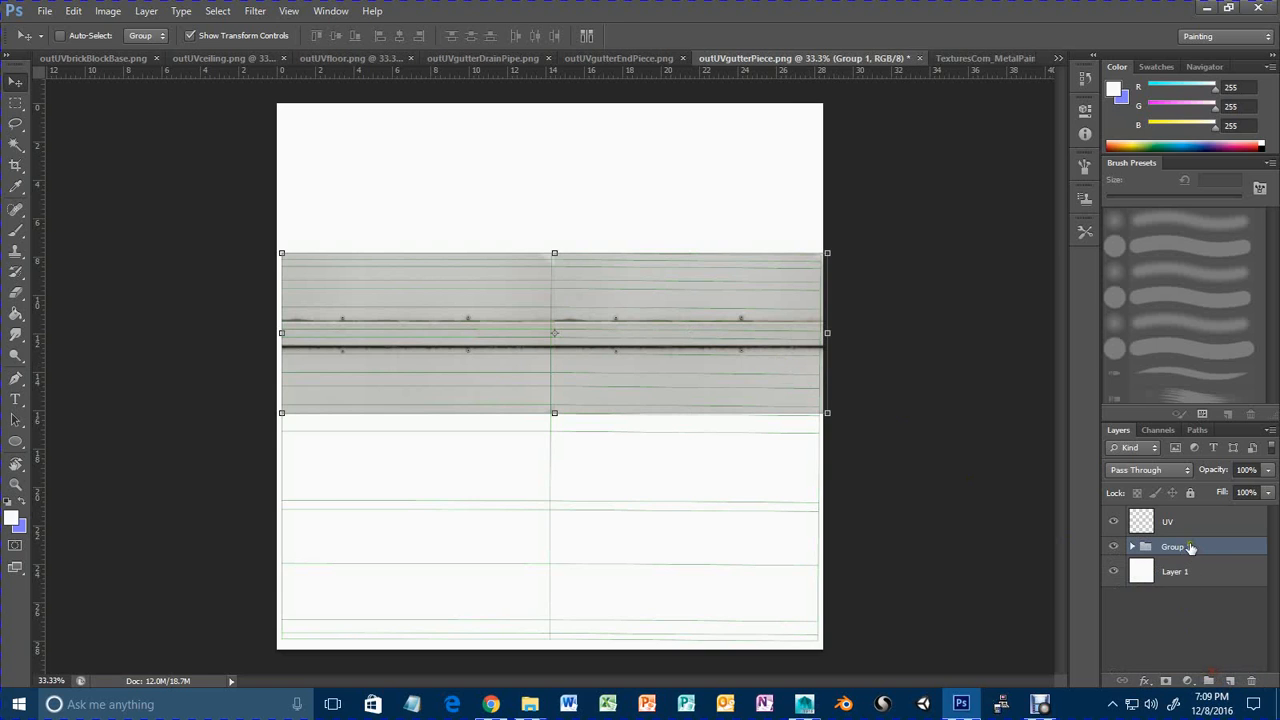
{"action": "double_click", "coordinate": [1190, 547]}
{"action": "type", "text": "Front"}
{"action": "key", "text": "Return"}
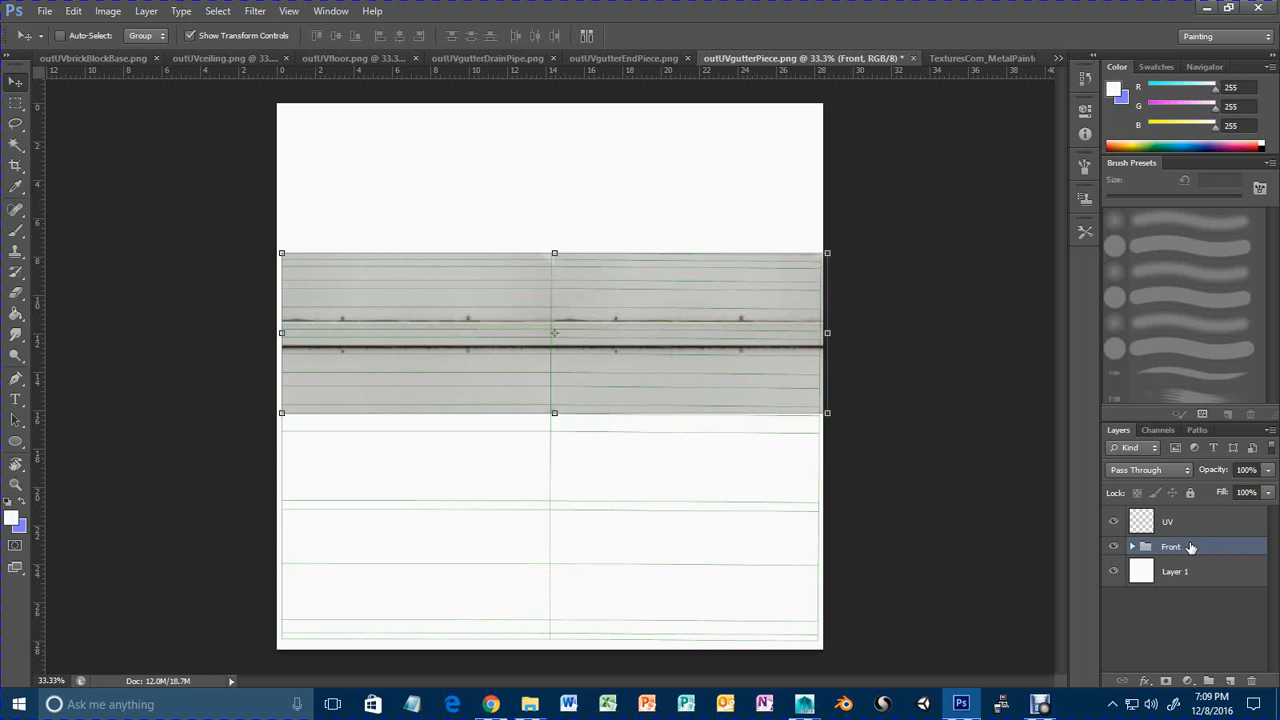
Duplicate both metal layers, take the copies out of the Front group, and place them directly below the first row.
{"action": "left_click", "coordinate": [1133, 547]}
{"action": "left_click", "coordinate": [1200, 571]}
{"action": "left_click", "coordinate": [1197, 604], "text": "shift"}
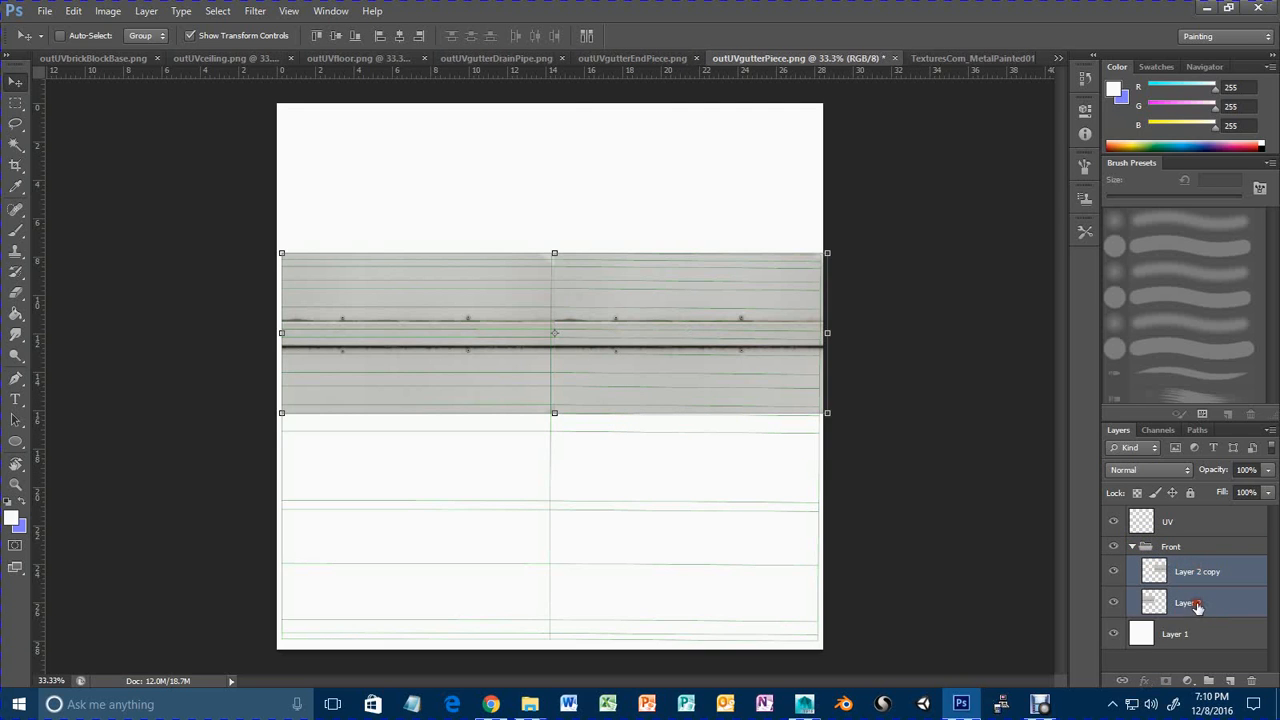
{"action": "key", "text": "ctrl+j"}
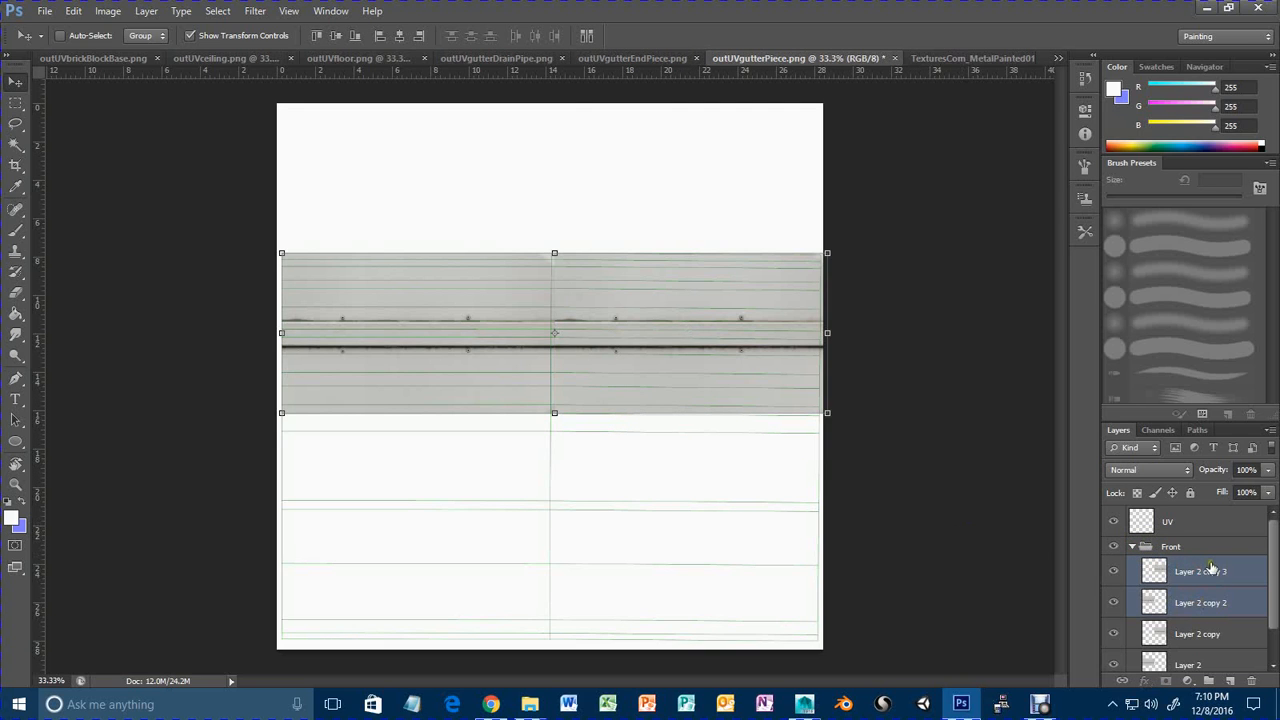
{"action": "left_click_drag", "start_coordinate": [1210, 568], "coordinate": [1203, 536]}
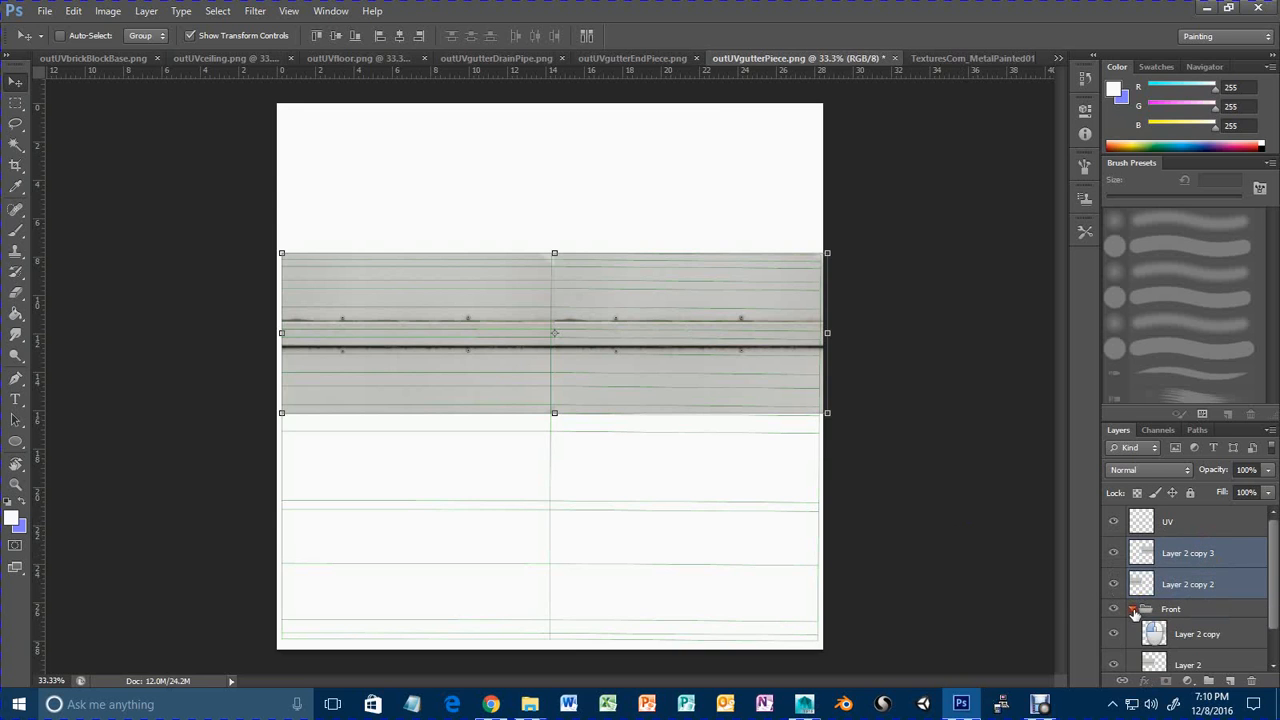
{"action": "left_click", "coordinate": [1133, 611]}
{"action": "left_click_drag", "start_coordinate": [712, 378], "coordinate": [713, 538]}
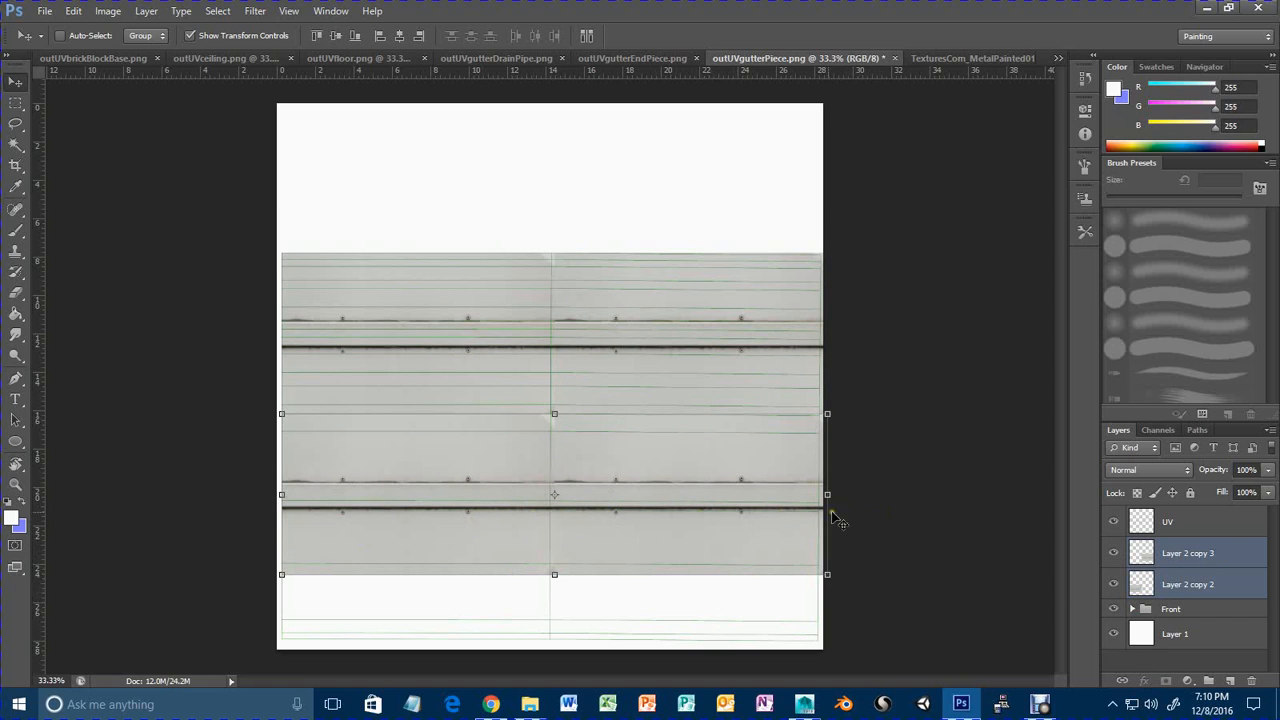
Add a layer mask to Layer 2 copy 2, the lower-left metal panel.
{"action": "left_click", "coordinate": [1192, 566]}
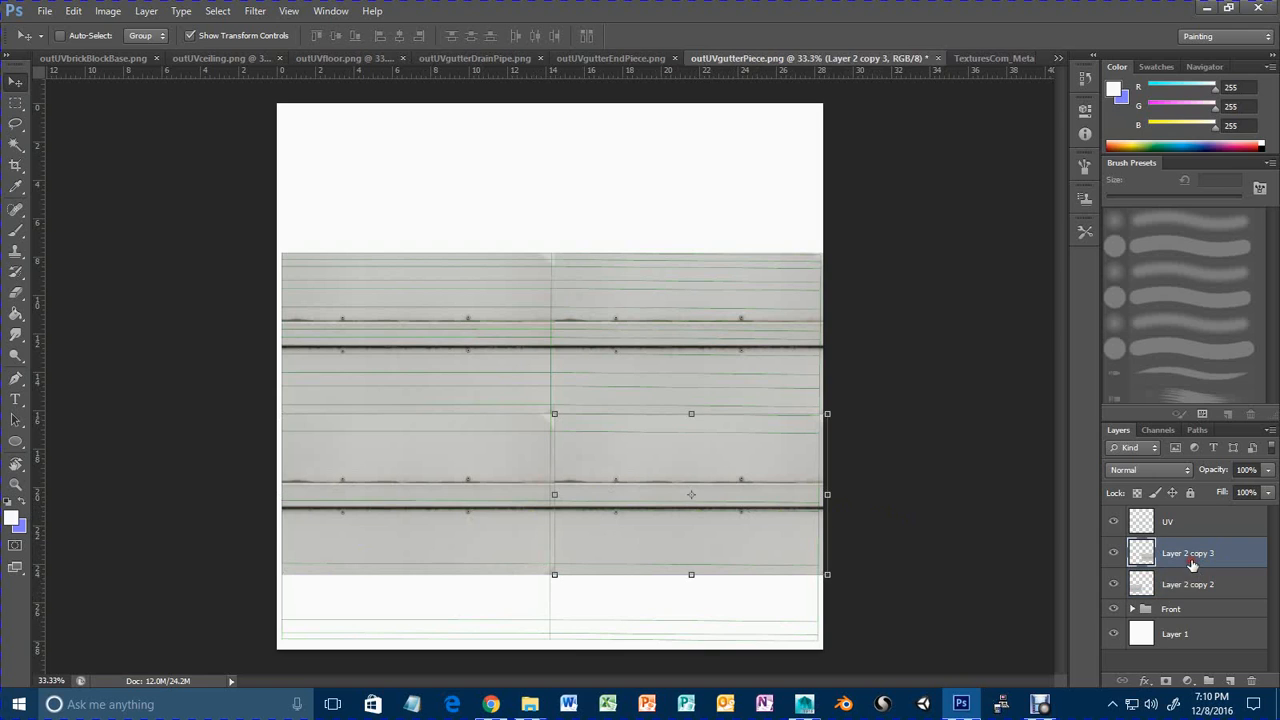
{"action": "left_click", "coordinate": [1190, 586], "text": "ctrl"}
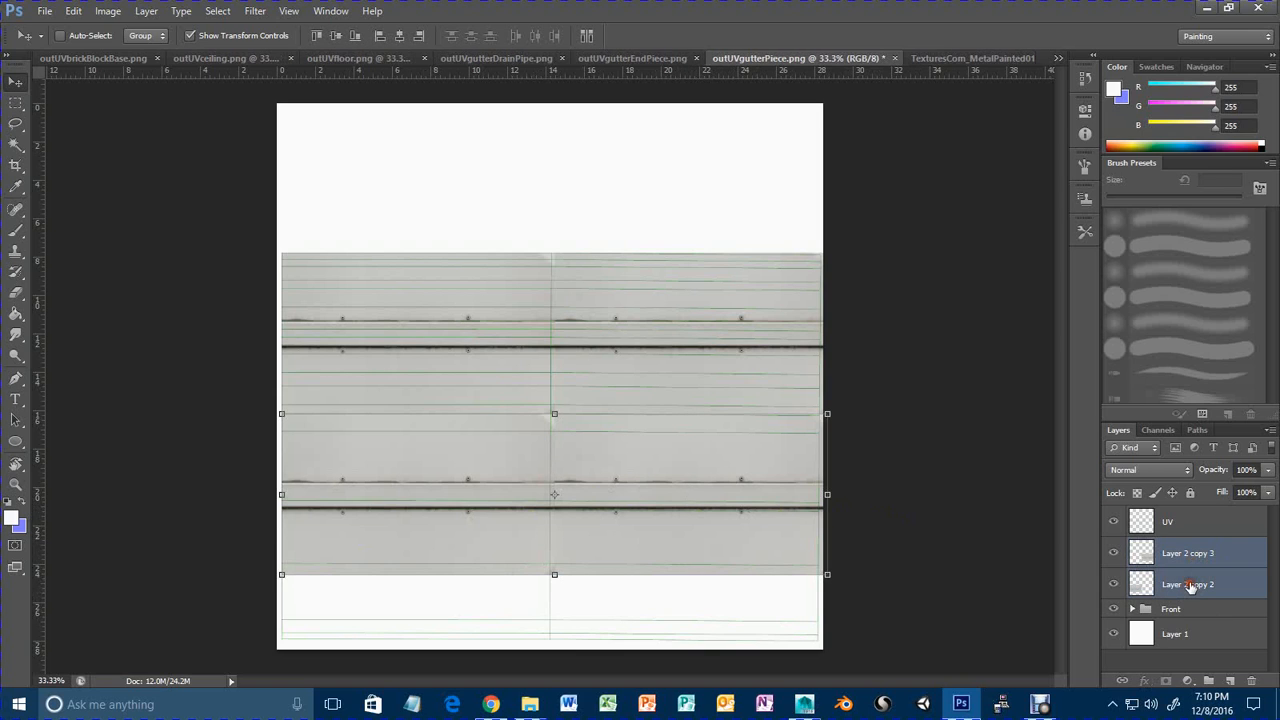
{"action": "left_click", "coordinate": [1190, 586]}
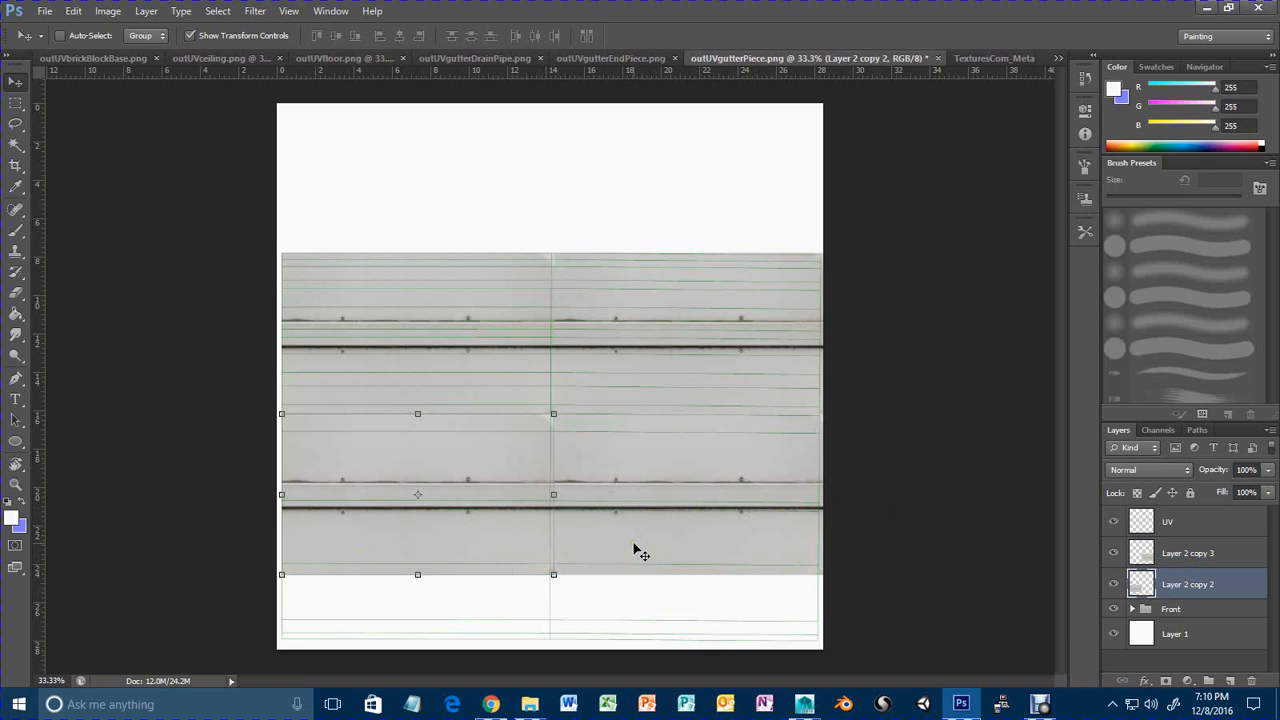
{"action": "key", "text": "alt"}
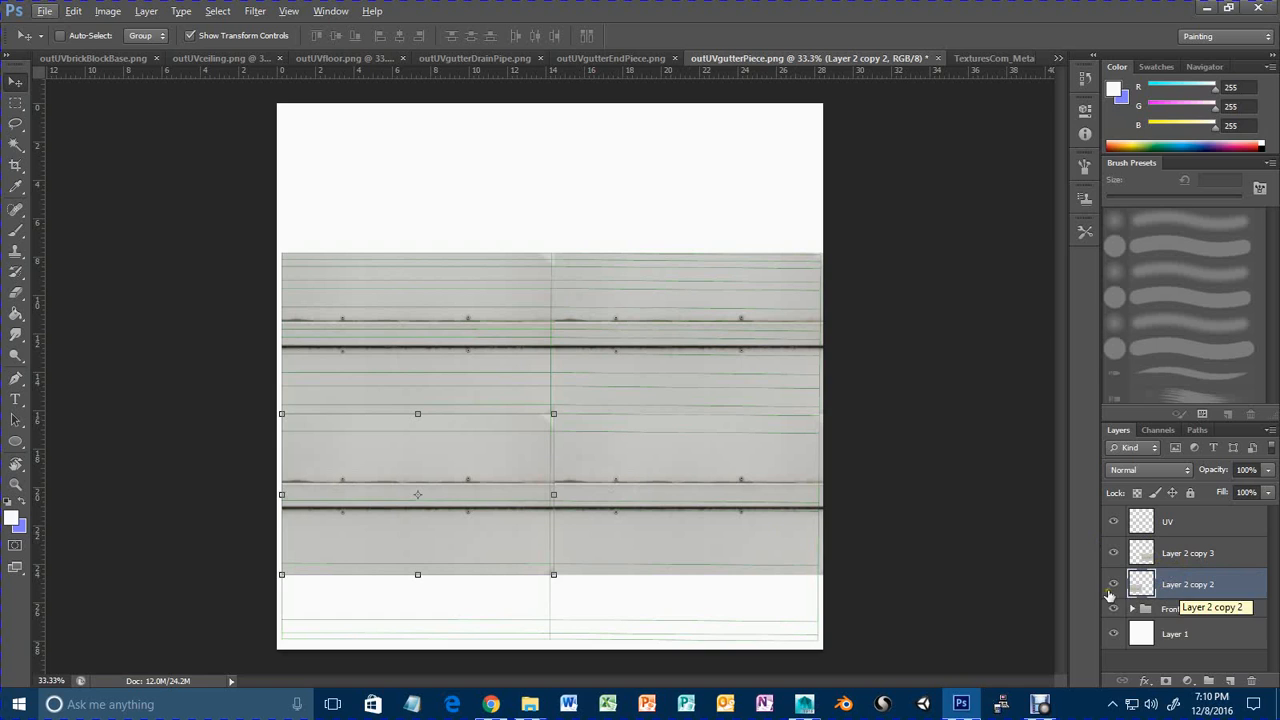
{"action": "left_click", "coordinate": [1166, 681]}
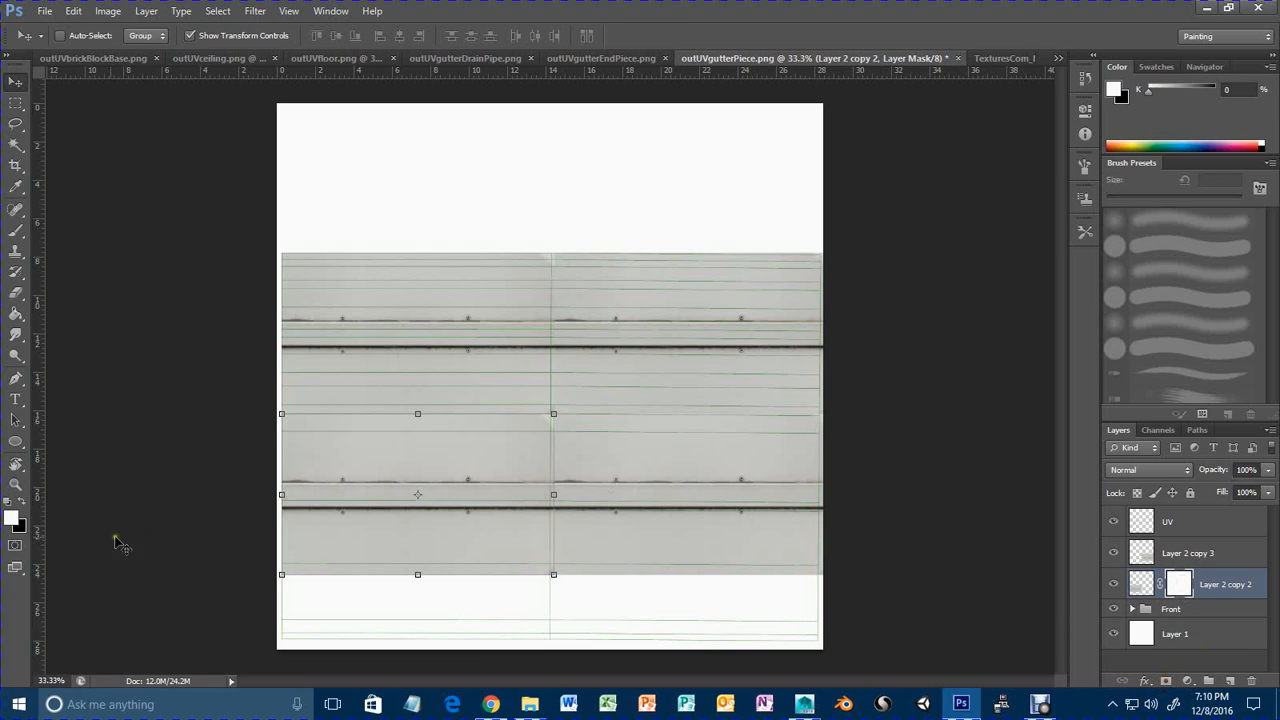
Paint black on Layer 2 copy 2's mask with a 30 px brush to hide its horizontal strip between the rivet rows.
{"action": "left_click", "coordinate": [22, 502]}
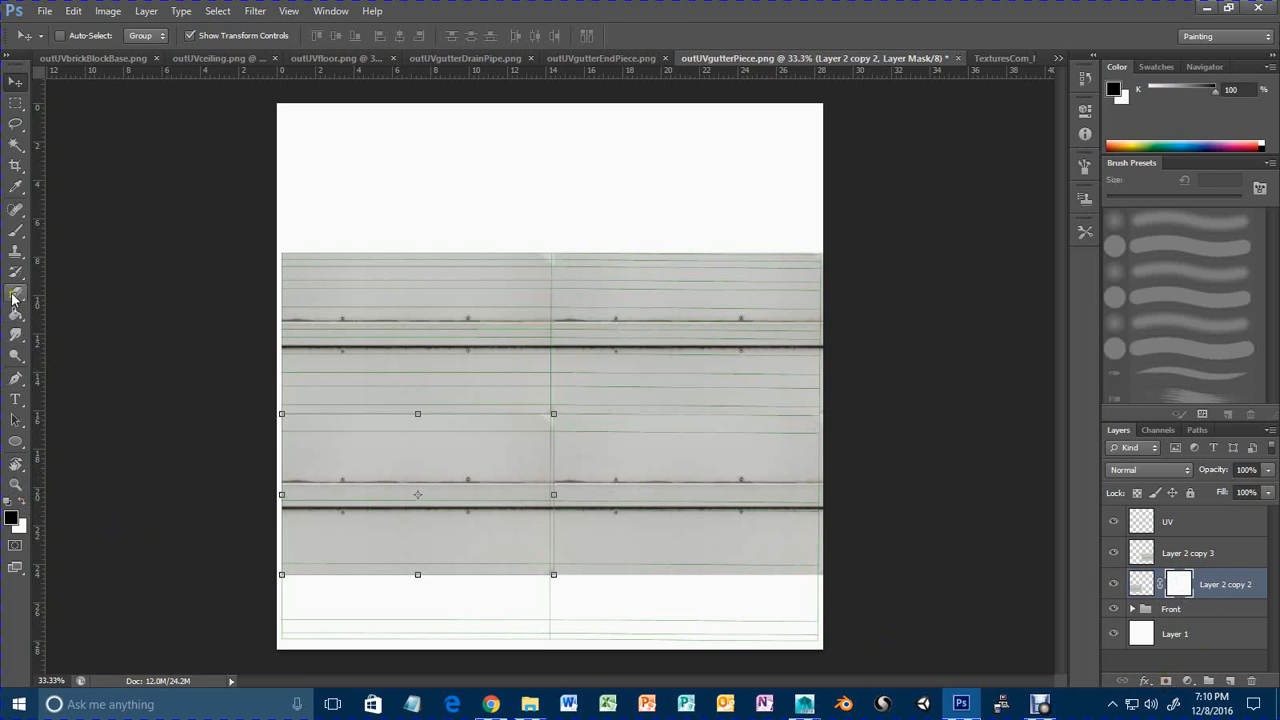
{"action": "left_click", "coordinate": [15, 231]}
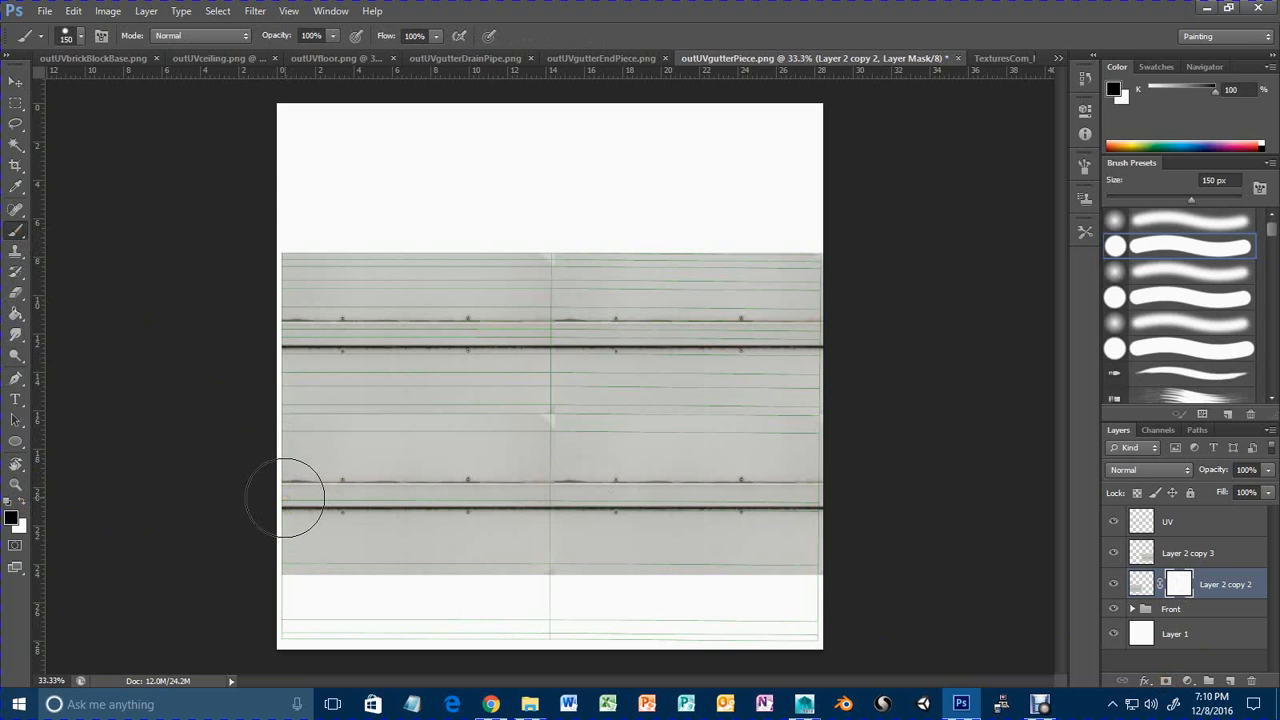
{"action": "key", "text": "bracketleft"}
{"action": "key", "text": "bracketleft"}
{"action": "key", "text": "bracketleft"}
{"action": "key", "text": "bracketleft"}
{"action": "key", "text": "bracketleft"}
{"action": "left_click", "coordinate": [284, 486]}
{"action": "mouse_move", "coordinate": [284, 486]}
{"action": "left_mouse_down"}
{"action": "mouse_move", "coordinate": [782, 502]}
{"action": "mouse_move", "coordinate": [827, 488]}
{"action": "left_mouse_up"}
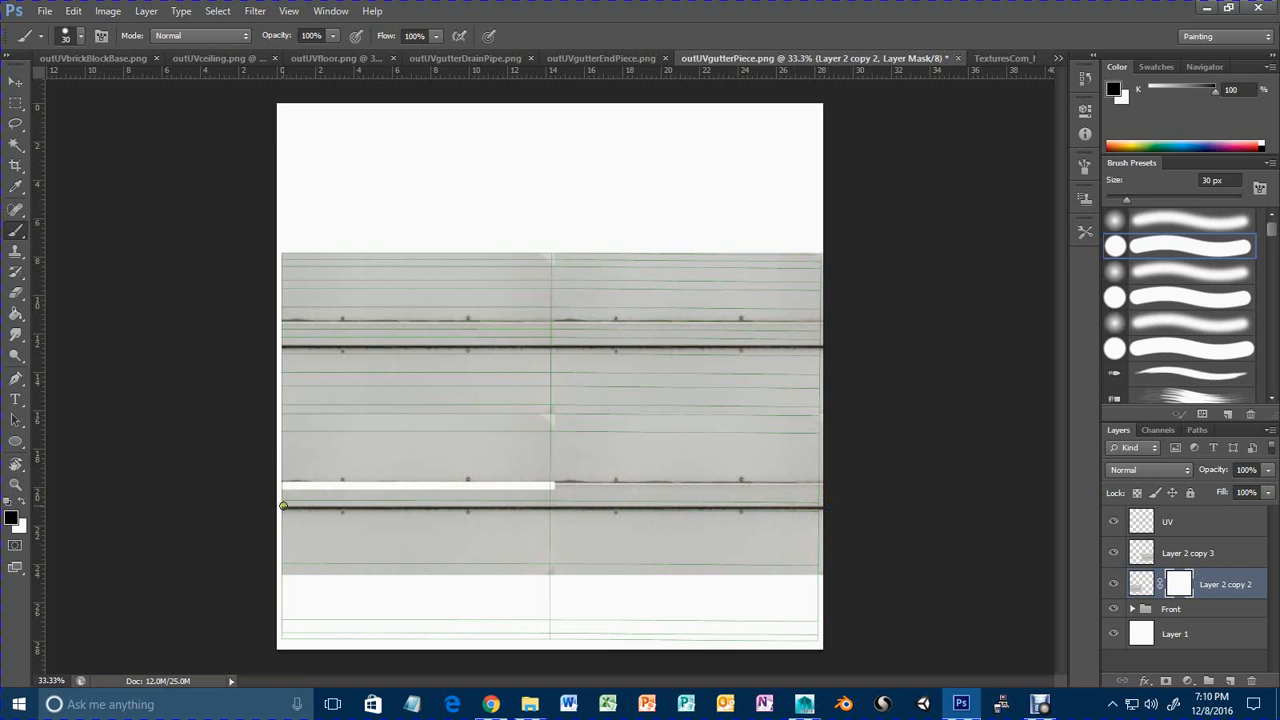
{"action": "left_click_drag", "start_coordinate": [283, 506], "coordinate": [557, 505]}
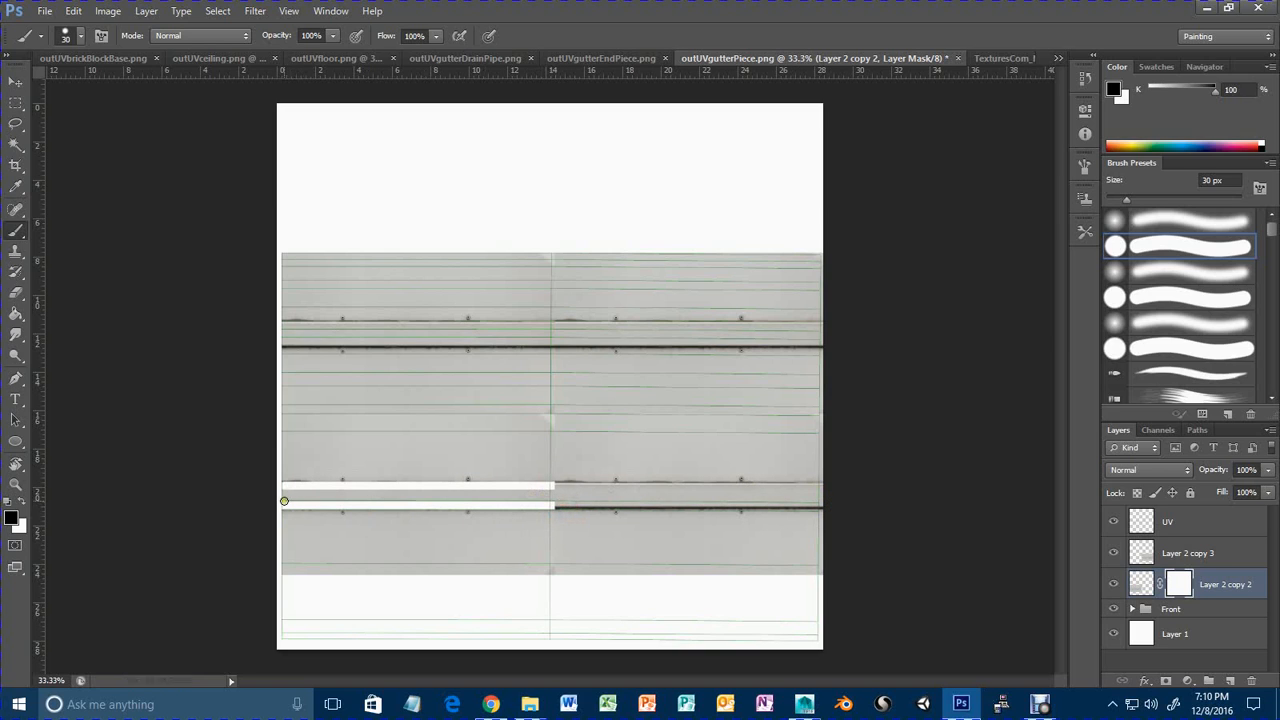
{"action": "mouse_move", "coordinate": [283, 498]}
{"action": "left_mouse_down"}
{"action": "mouse_move", "coordinate": [561, 500]}
{"action": "mouse_move", "coordinate": [272, 492]}
{"action": "mouse_move", "coordinate": [556, 497]}
{"action": "left_mouse_up"}
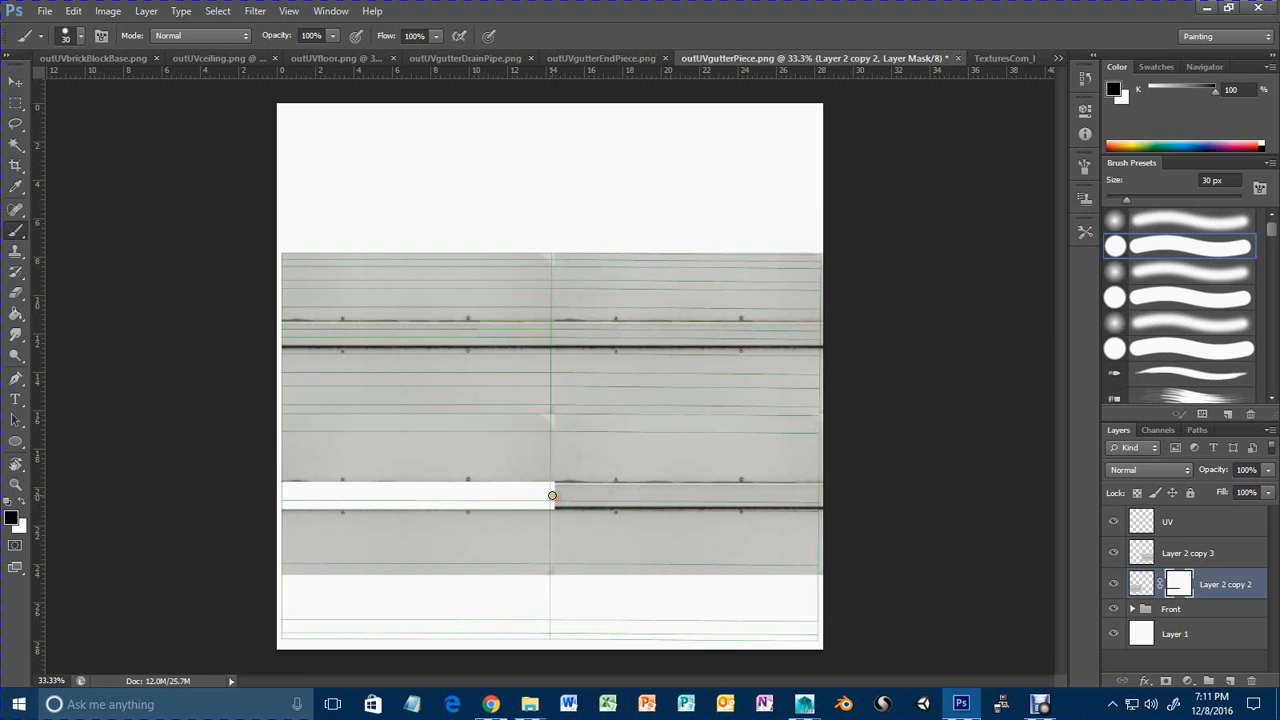
Add a layer mask to Layer 2 copy 3 and paint black across its matching horizontal strip between the rivet rows.
{"action": "left_click", "coordinate": [1188, 553]}
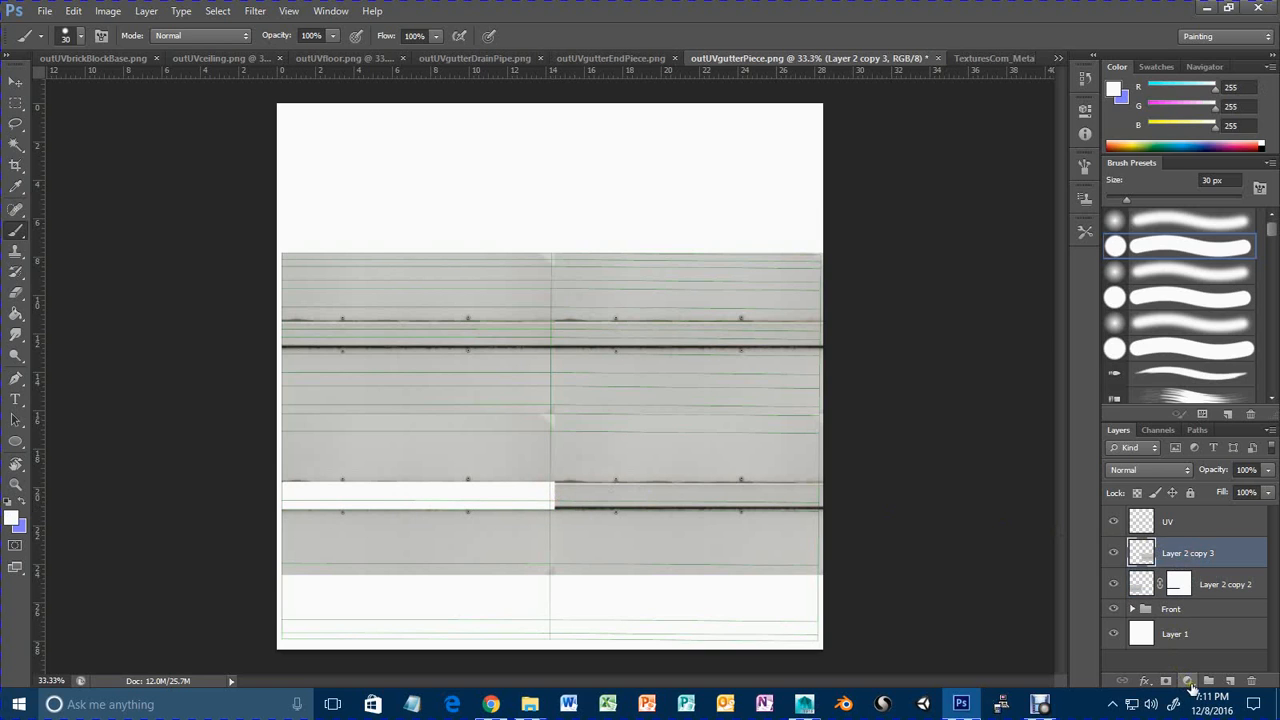
{"action": "left_click", "coordinate": [1188, 681]}
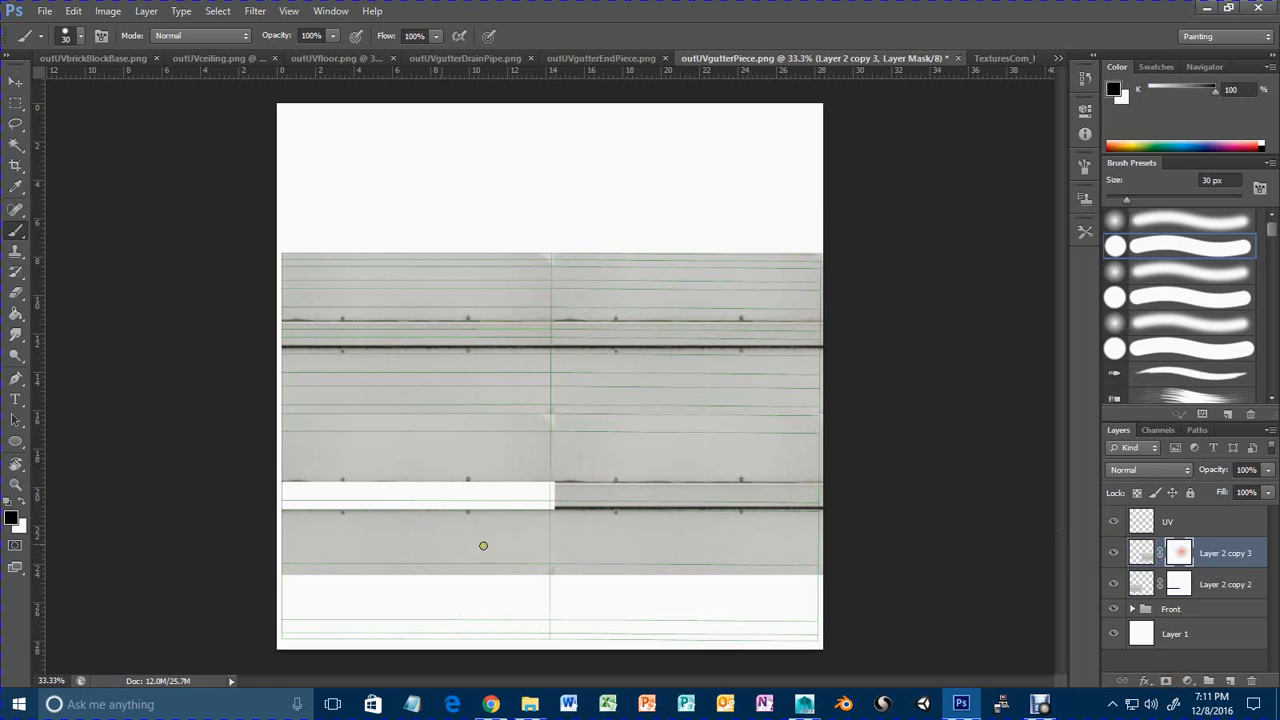
{"action": "left_click_drag", "start_coordinate": [556, 485], "coordinate": [858, 495]}
{"action": "key", "text": "ctrl+z"}
{"action": "left_click_drag", "start_coordinate": [552, 486], "coordinate": [866, 492]}
{"action": "left_click_drag", "start_coordinate": [545, 493], "coordinate": [850, 494]}
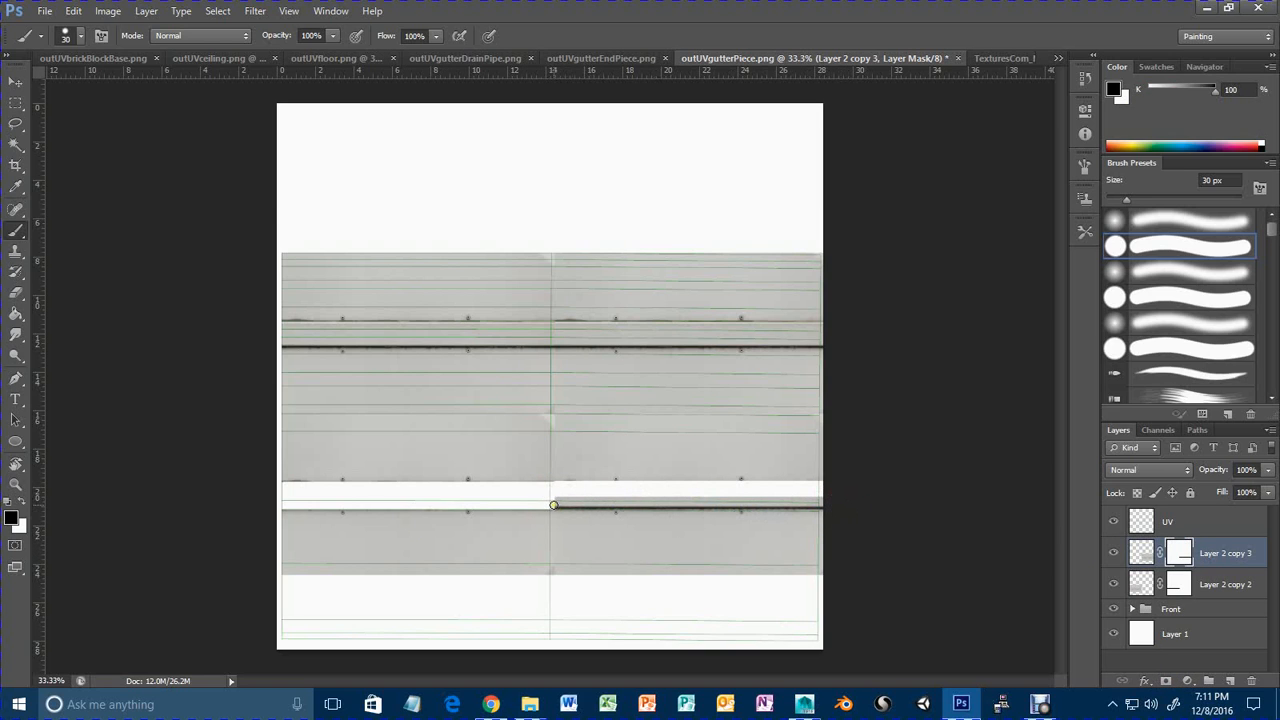
{"action": "left_click_drag", "start_coordinate": [553, 504], "coordinate": [856, 501]}
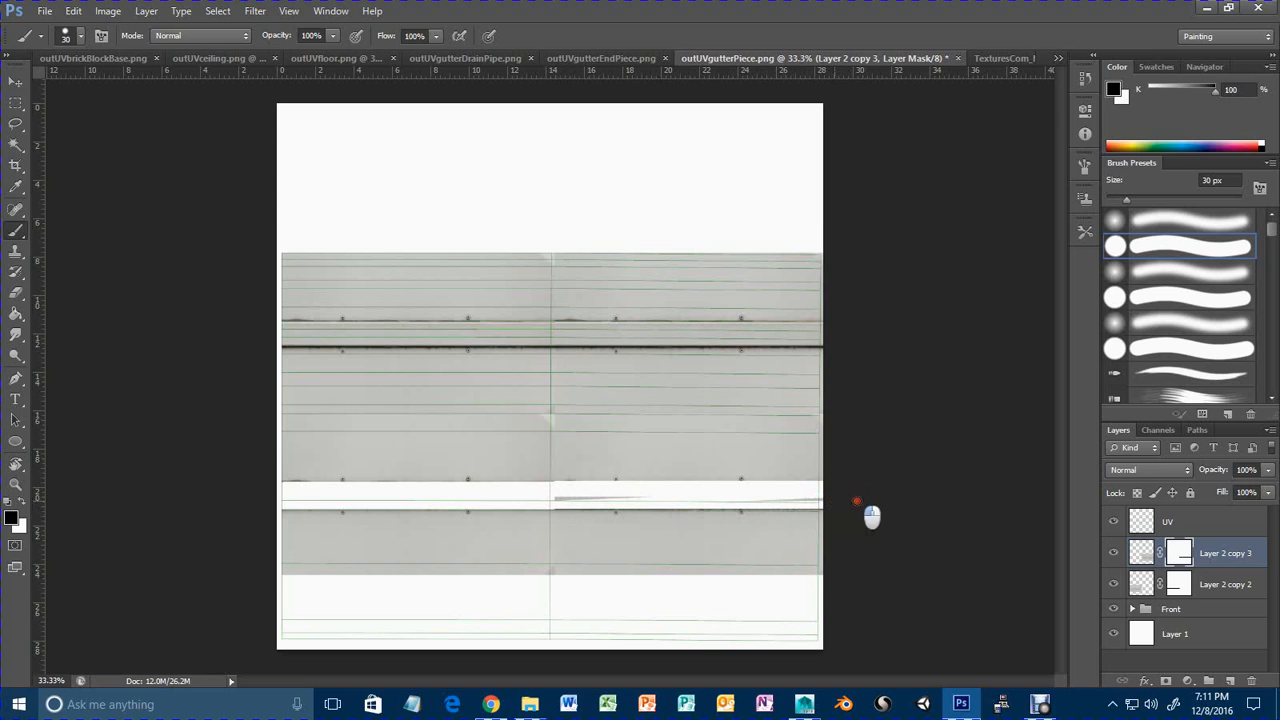
{"action": "left_click_drag", "start_coordinate": [556, 495], "coordinate": [868, 497]}
Duplicate the two masked metal layers together and move the copies down over the blank strip to the UV layout's bottom edge.
{"action": "left_click", "coordinate": [1143, 553]}
{"action": "left_click", "coordinate": [14, 80]}
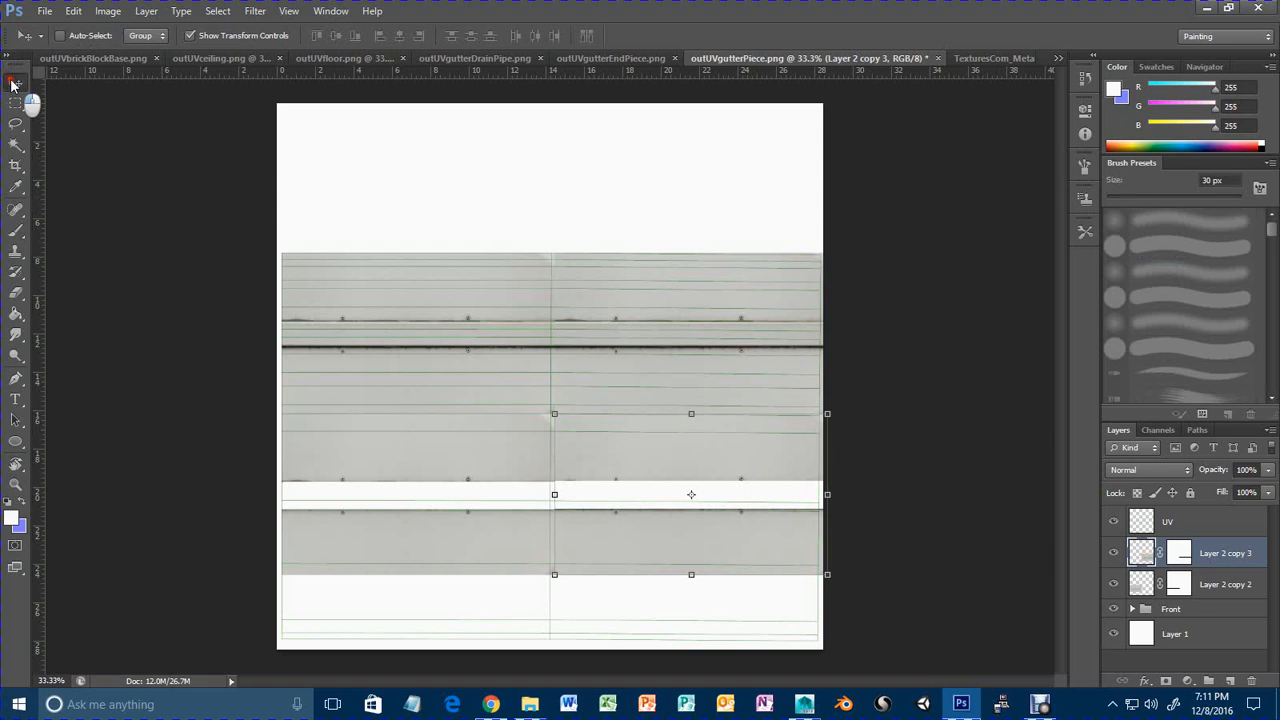
{"action": "left_click", "coordinate": [1143, 584], "text": "shift"}
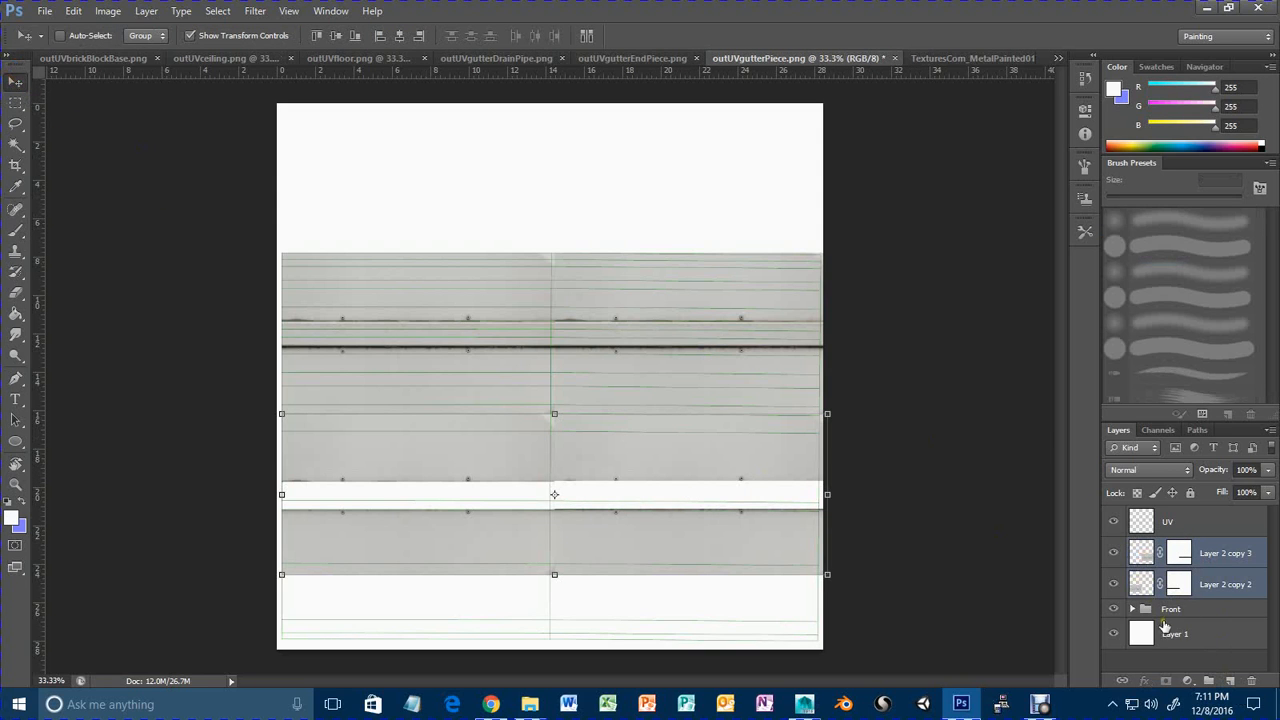
{"action": "key", "text": "ctrl+j"}
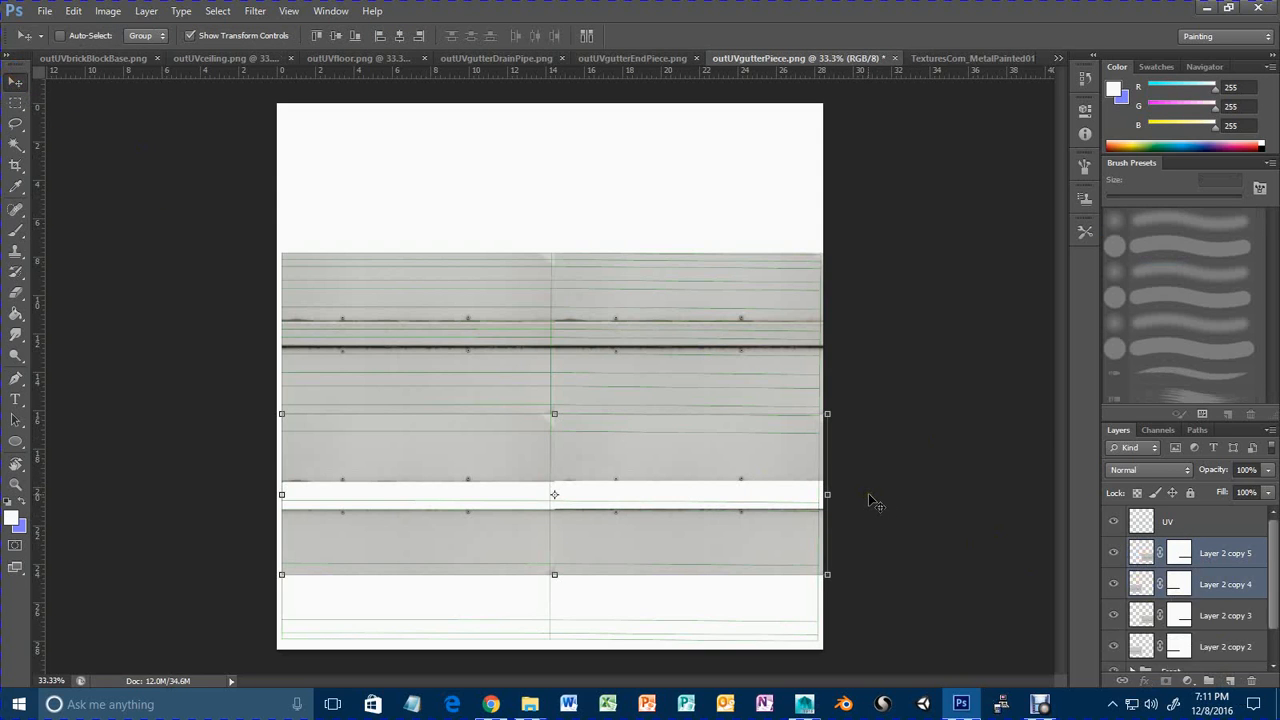
{"action": "left_click_drag", "start_coordinate": [773, 470], "coordinate": [772, 535]}
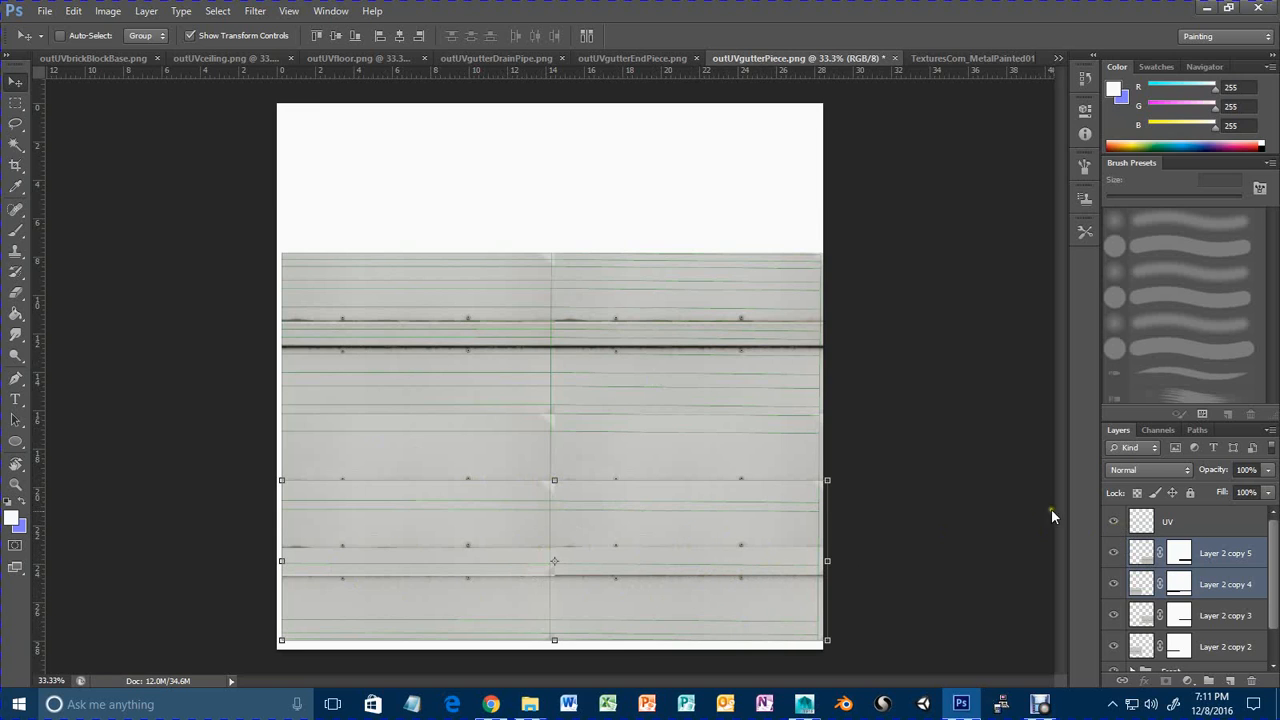
Hide the UV layer, group the four masked metal layers, and name the group Other.
{"action": "left_click", "coordinate": [1113, 524]}
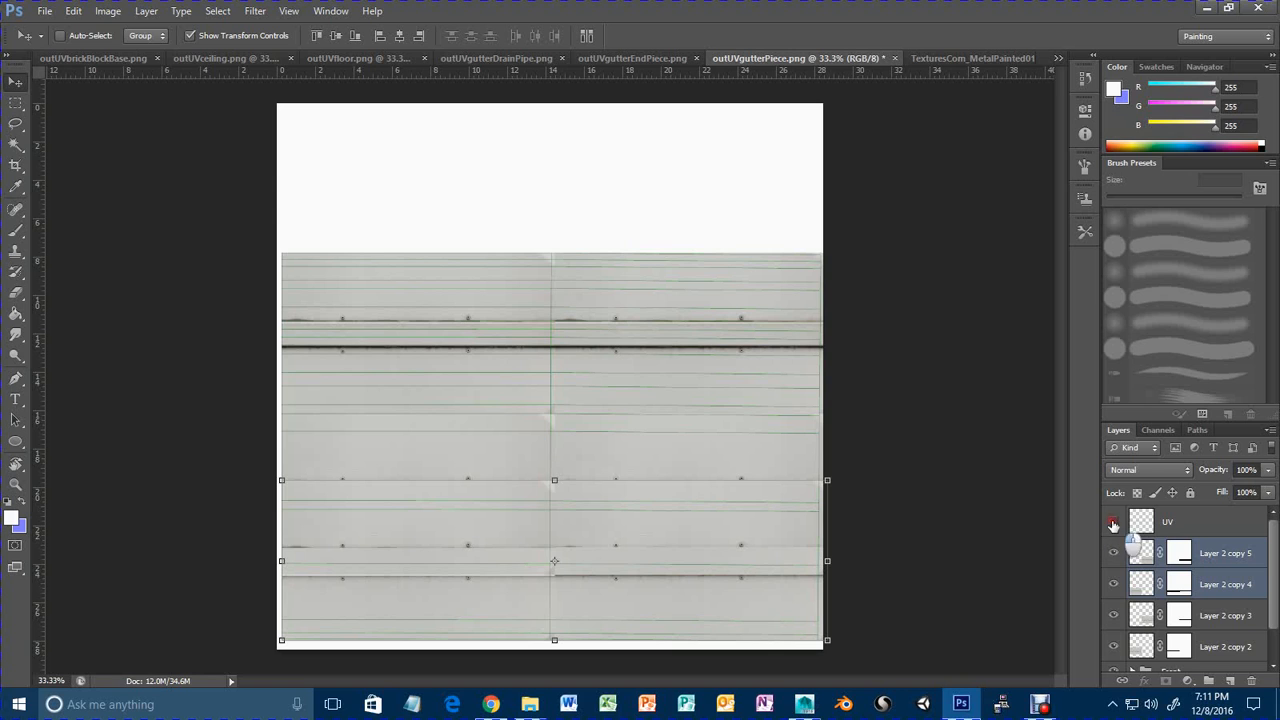
{"action": "scroll", "coordinate": [1227, 604], "scroll_direction": "down", "scroll_amount": 1}
{"action": "left_click", "coordinate": [1226, 616], "text": "shift"}
{"action": "left_click_drag", "start_coordinate": [1226, 616], "coordinate": [1212, 679]}
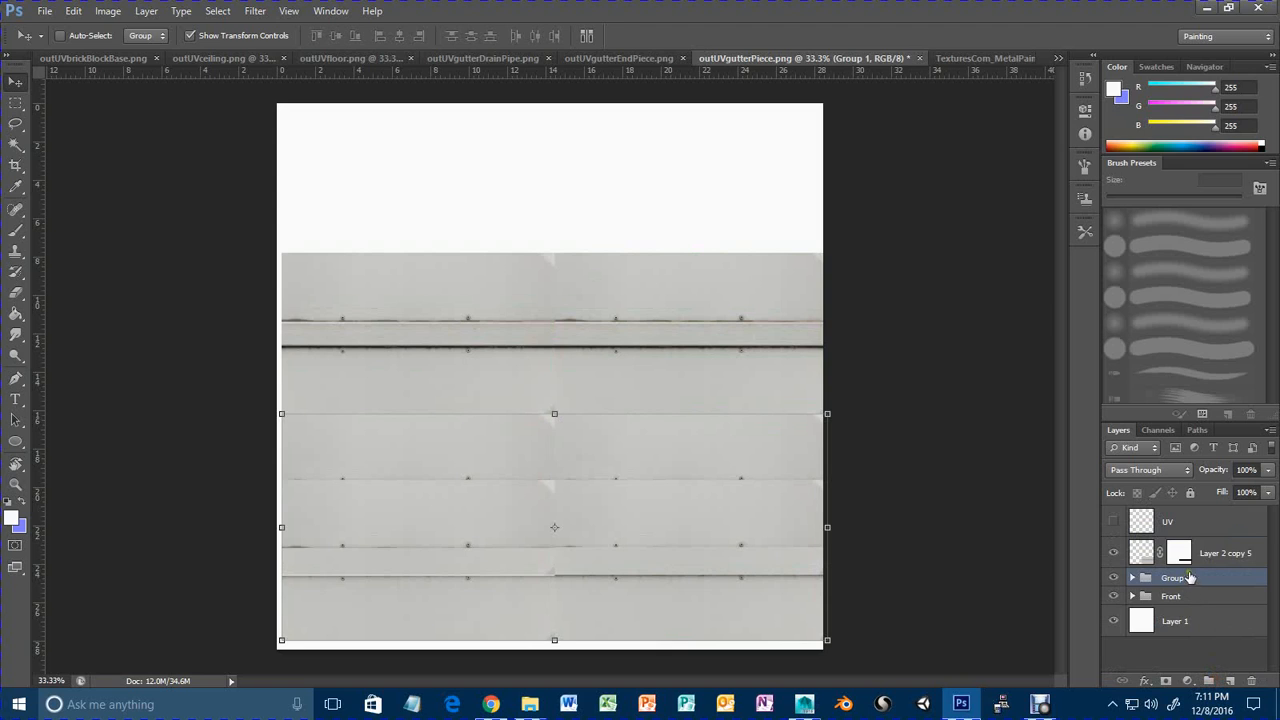
{"action": "mouse_move", "coordinate": [1213, 556]}
{"action": "left_mouse_down"}
{"action": "mouse_move", "coordinate": [1231, 591]}
{"action": "mouse_move", "coordinate": [1213, 580]}
{"action": "left_mouse_up"}
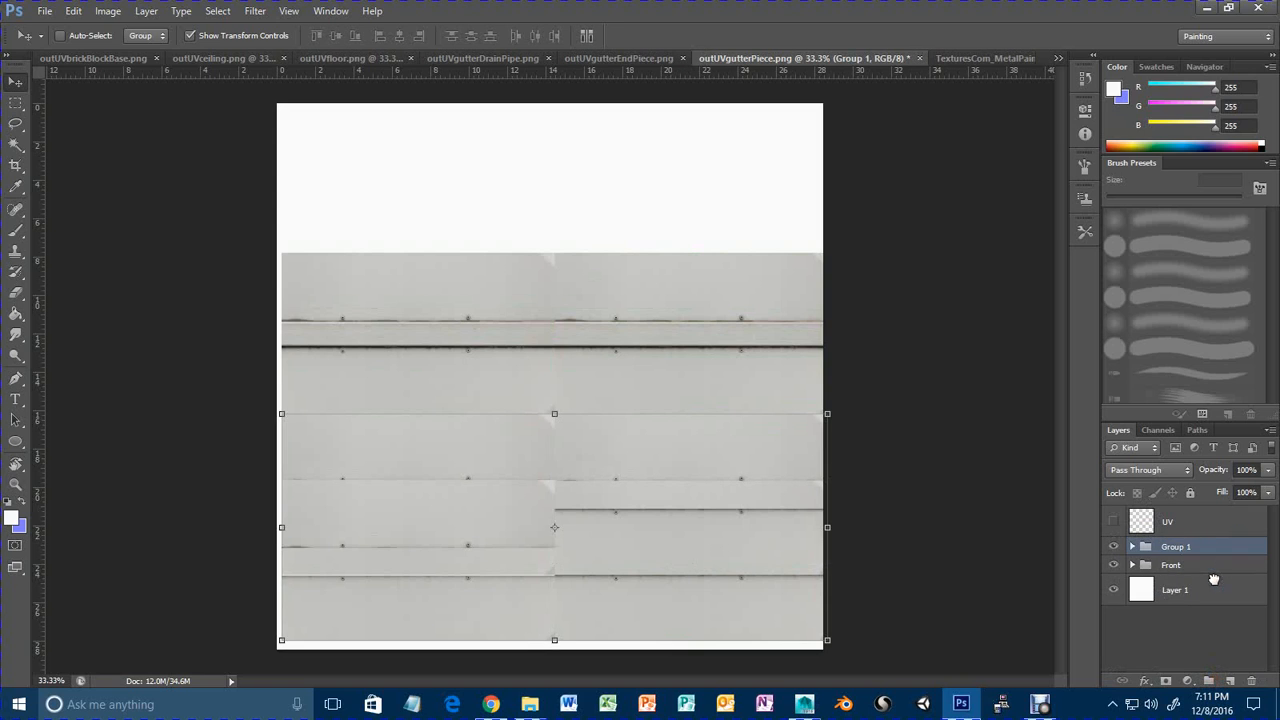
{"action": "double_click", "coordinate": [1187, 549]}
{"action": "type", "text": "Othe"}
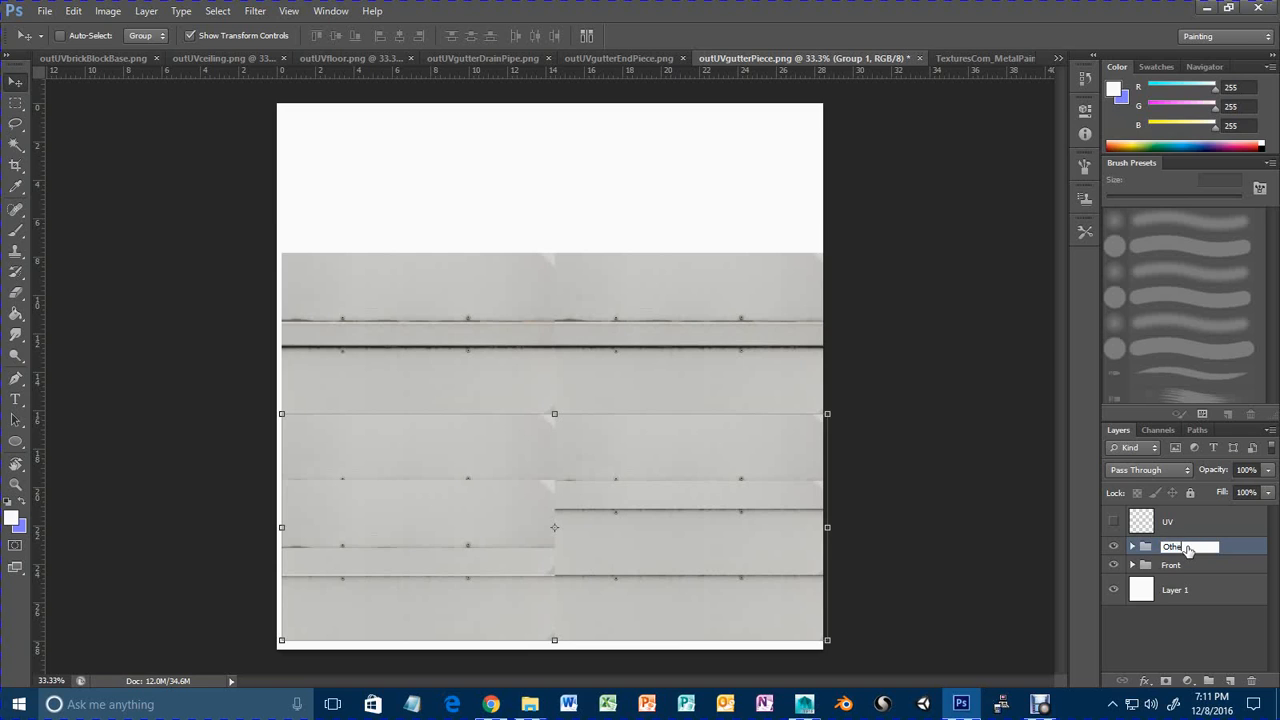
{"action": "type", "text": "r"}
{"action": "key", "text": "Return"}
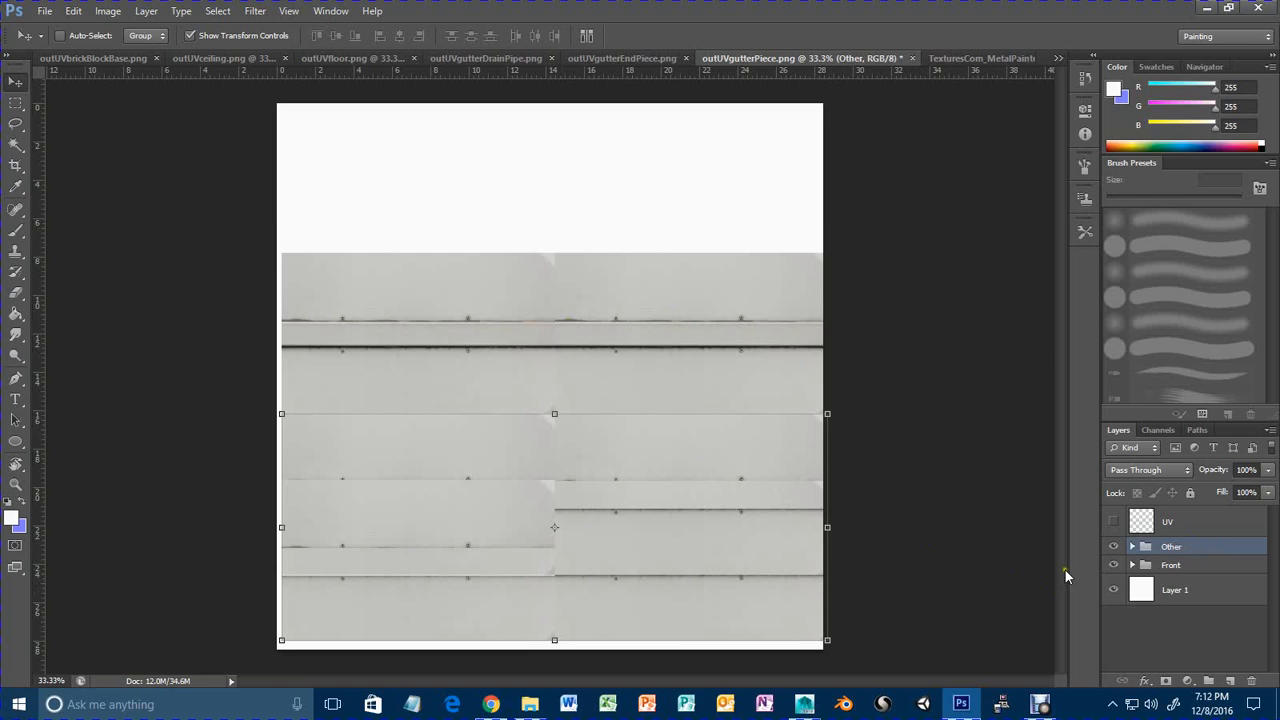
Save the layered document as outUVgutterPiece in PSD format with Maximize Compatibility on.
{"action": "left_click", "coordinate": [45, 11]}
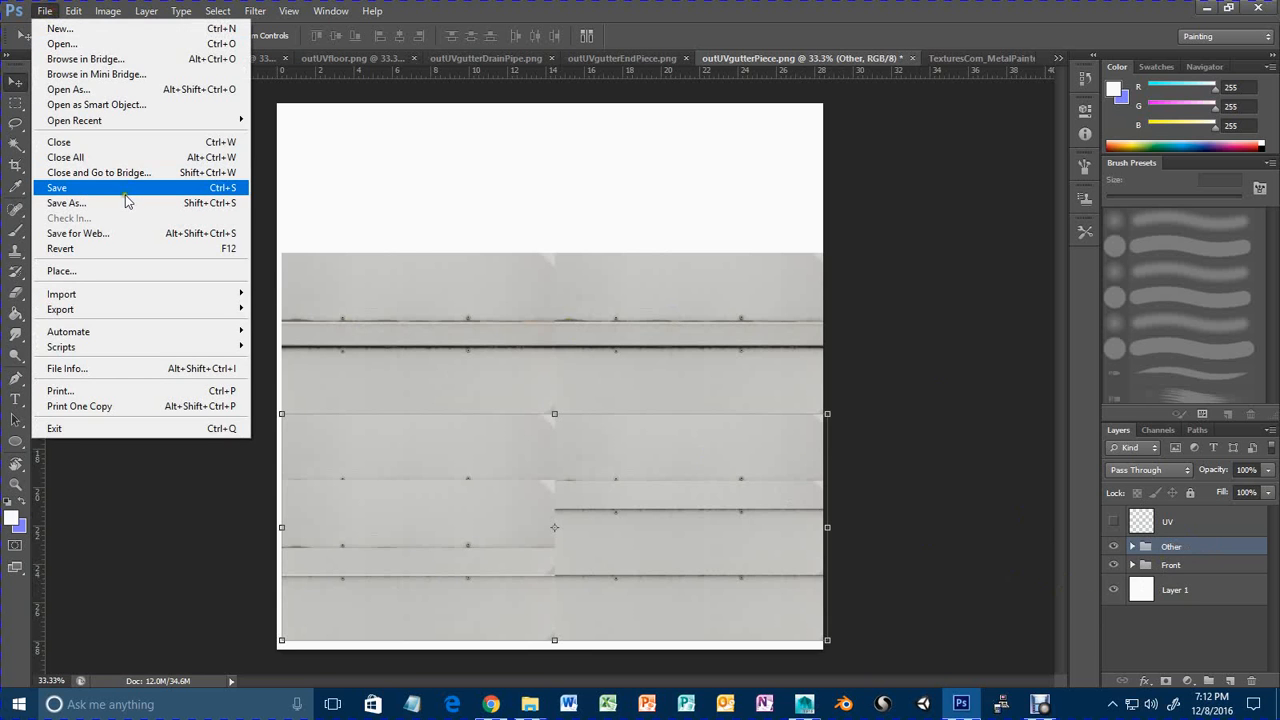
{"action": "left_click", "coordinate": [118, 188]}
{"action": "left_click", "coordinate": [838, 410]}
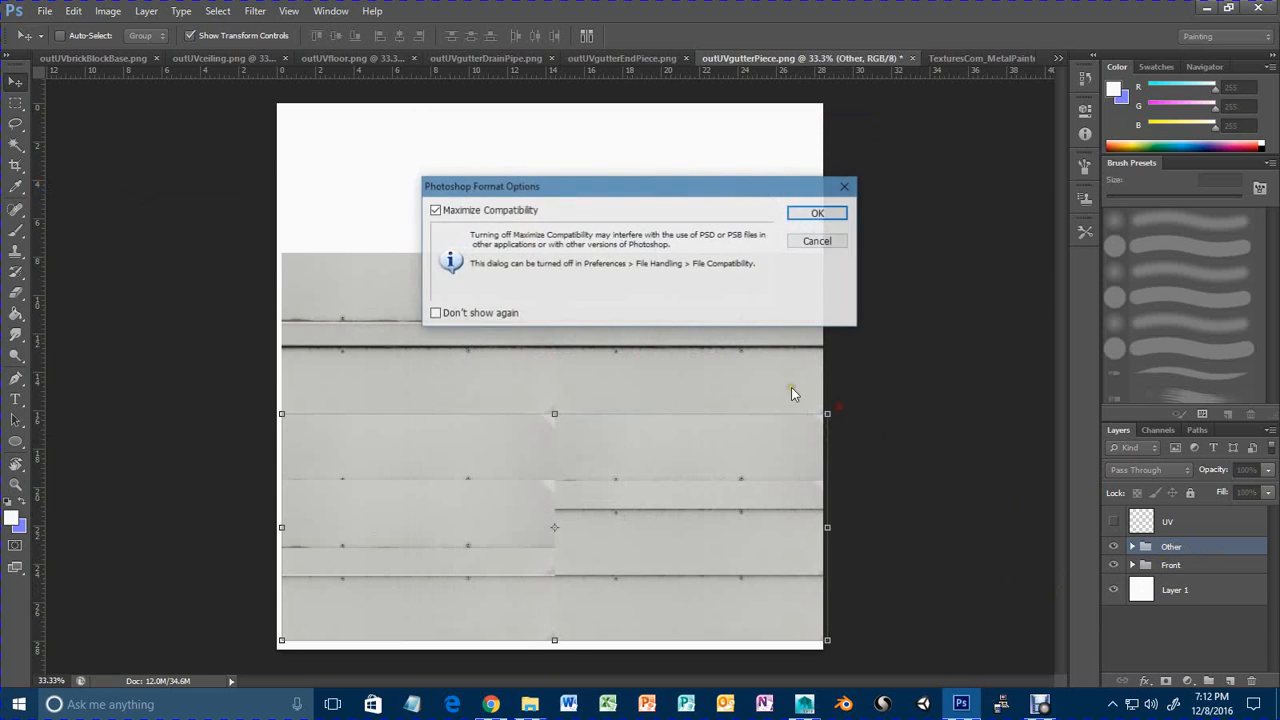
{"action": "left_click", "coordinate": [818, 219]}
Save a PNG copy of the texture named gutterPiece in the sourceimages folder.
{"action": "left_click", "coordinate": [45, 11]}
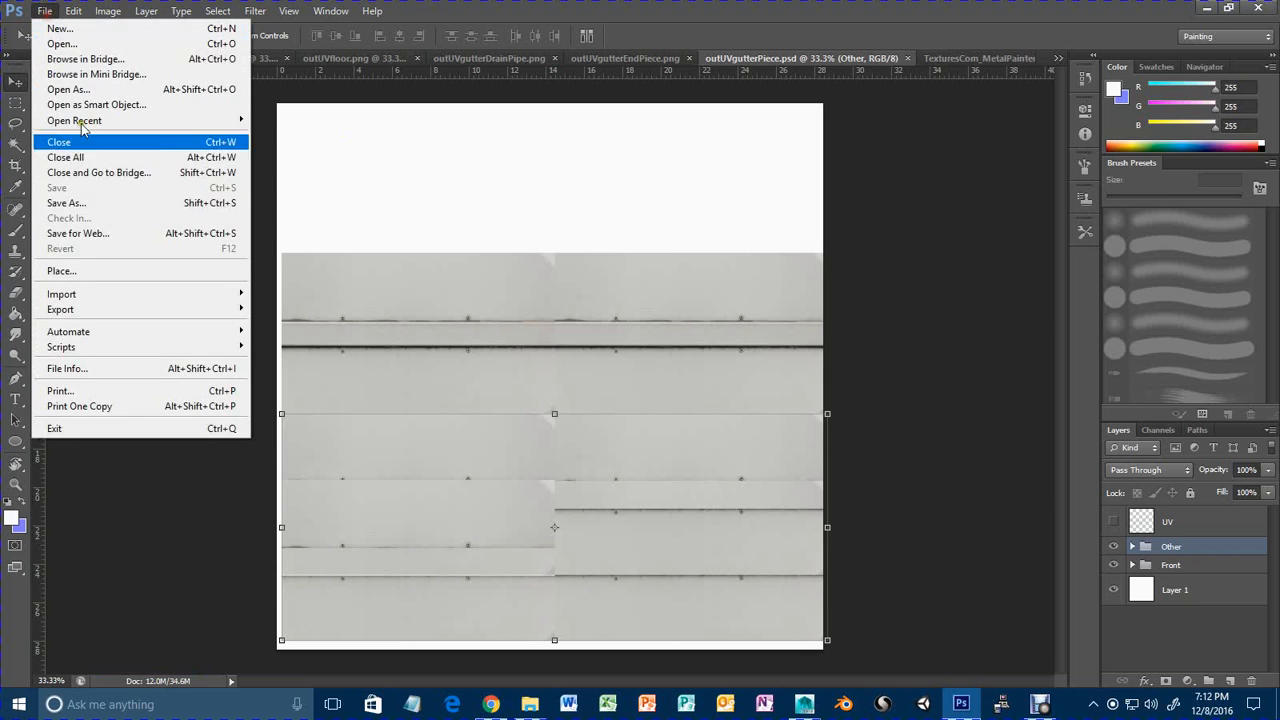
{"action": "left_click", "coordinate": [113, 203]}
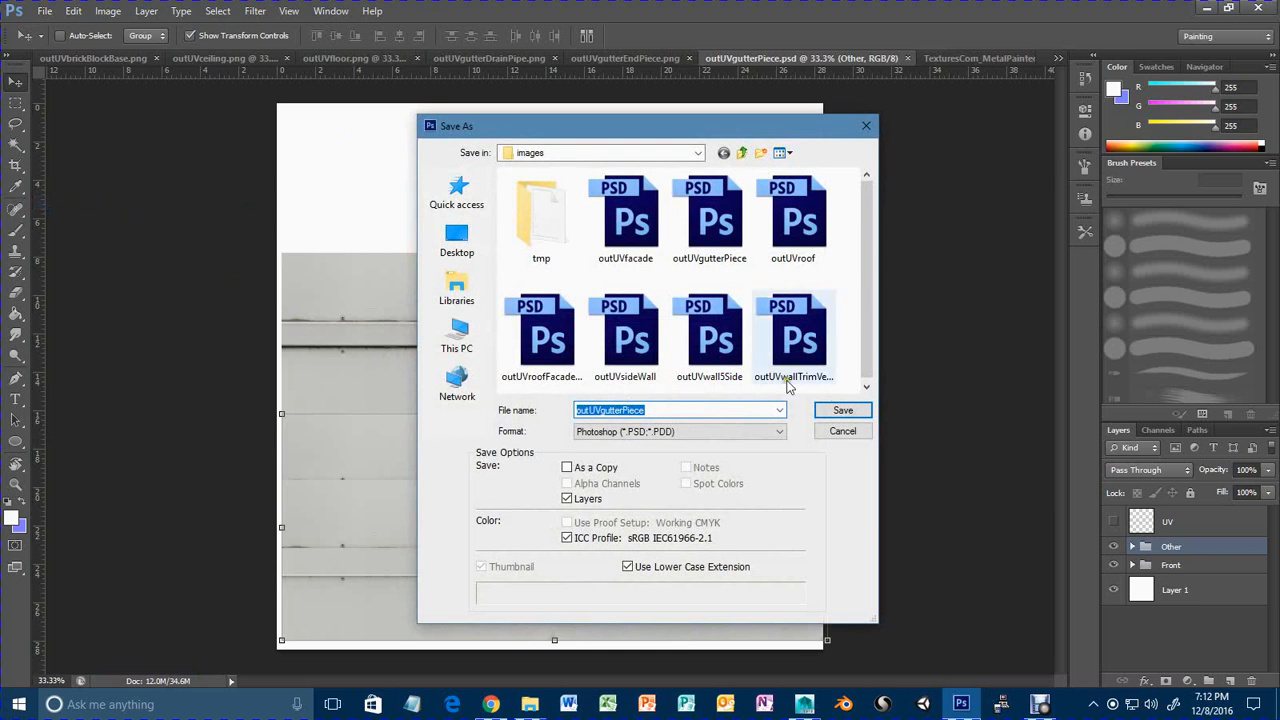
{"action": "left_click", "coordinate": [739, 153]}
{"action": "double_click", "coordinate": [575, 362]}
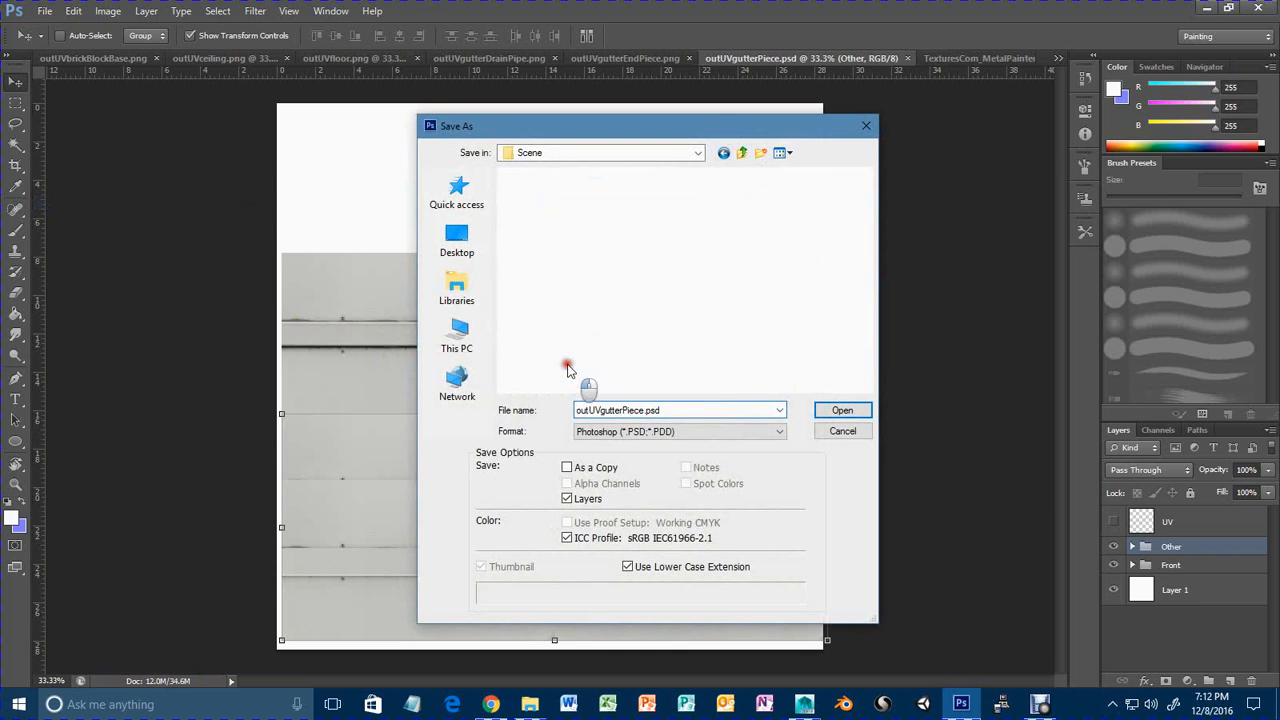
{"action": "double_click", "coordinate": [594, 410]}
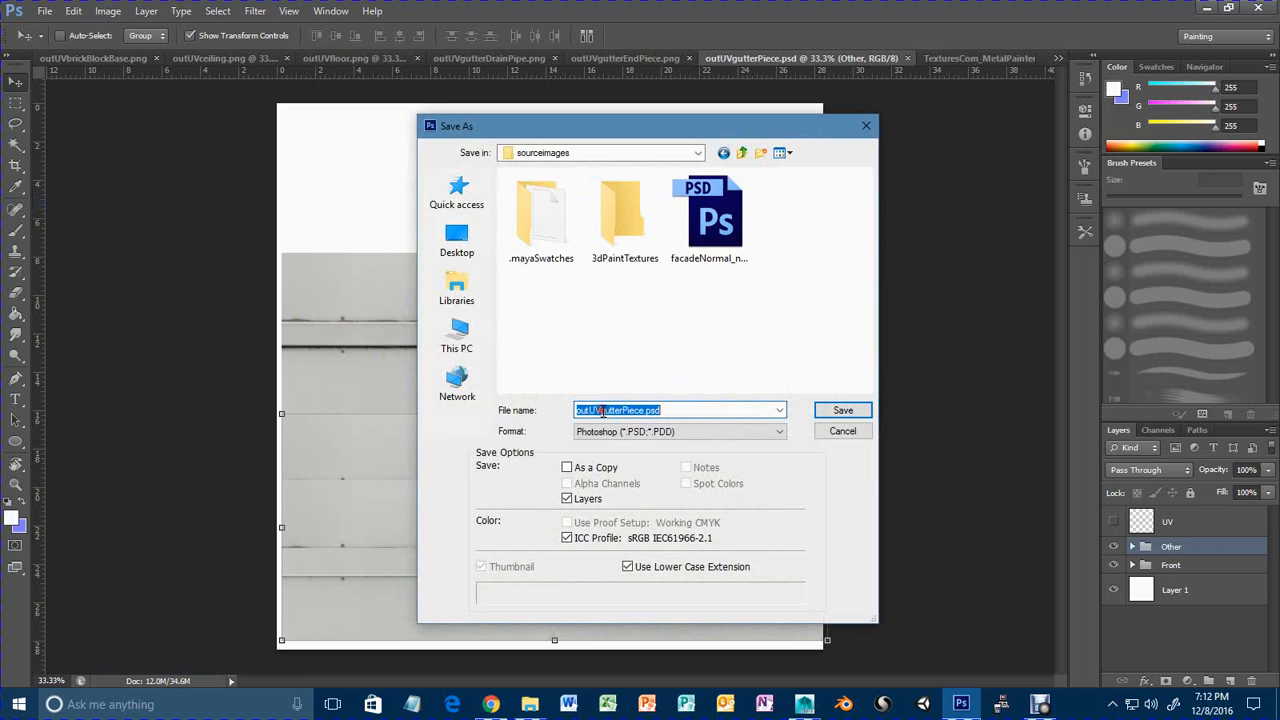
{"action": "left_click", "coordinate": [600, 411]}
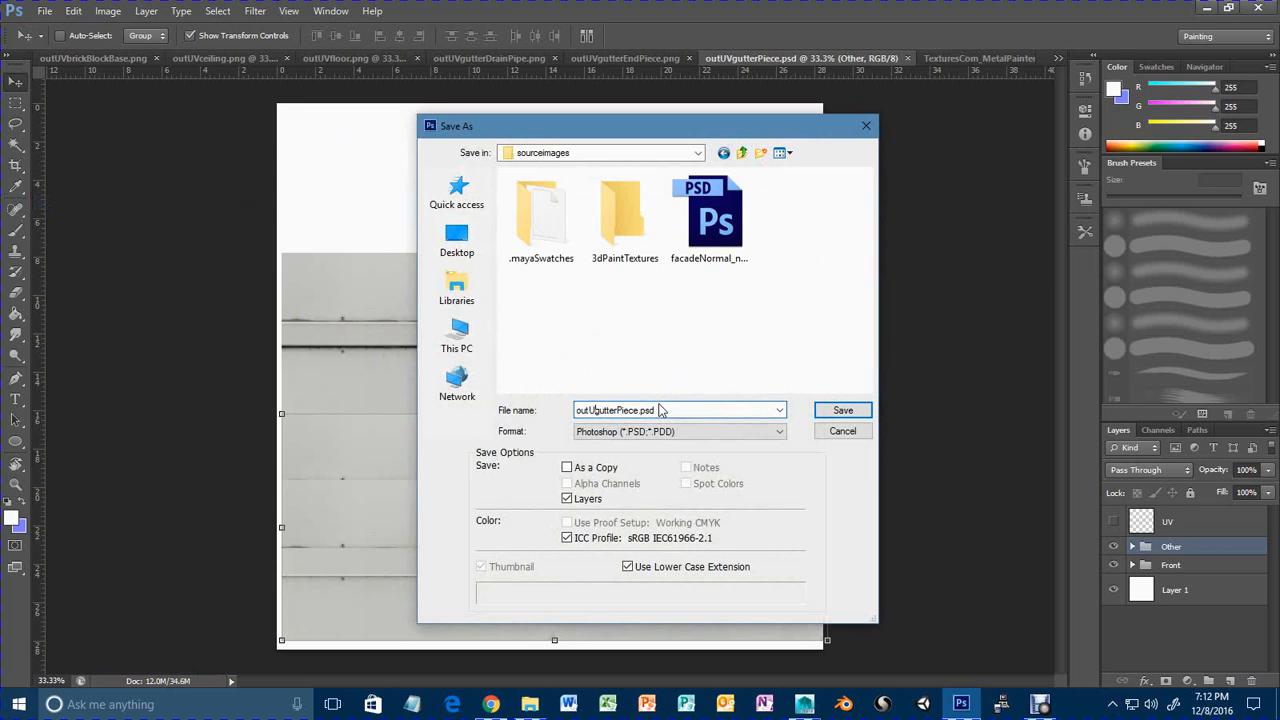
{"action": "key", "text": "BackSpace"}
{"action": "key", "text": "BackSpace"}
{"action": "key", "text": "BackSpace"}
{"action": "key", "text": "BackSpace"}
{"action": "key", "text": "BackSpace"}
{"action": "left_click", "coordinate": [678, 431]}
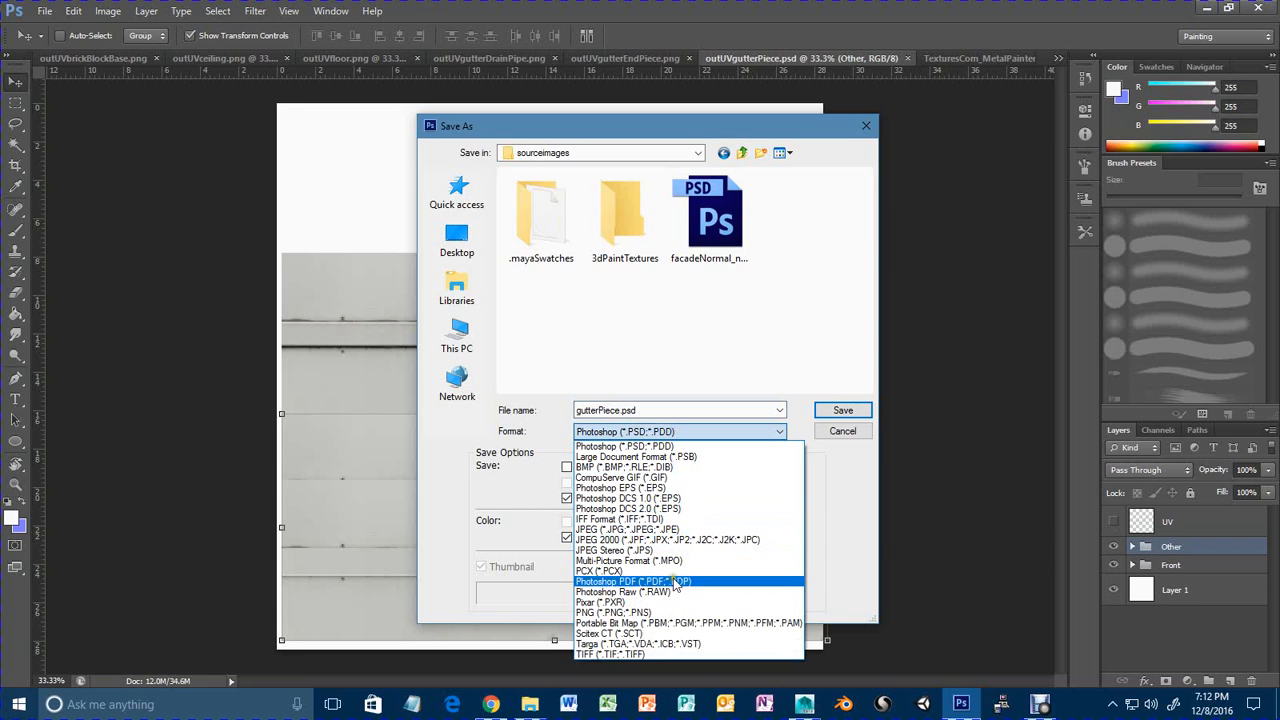
{"action": "left_click", "coordinate": [672, 612]}
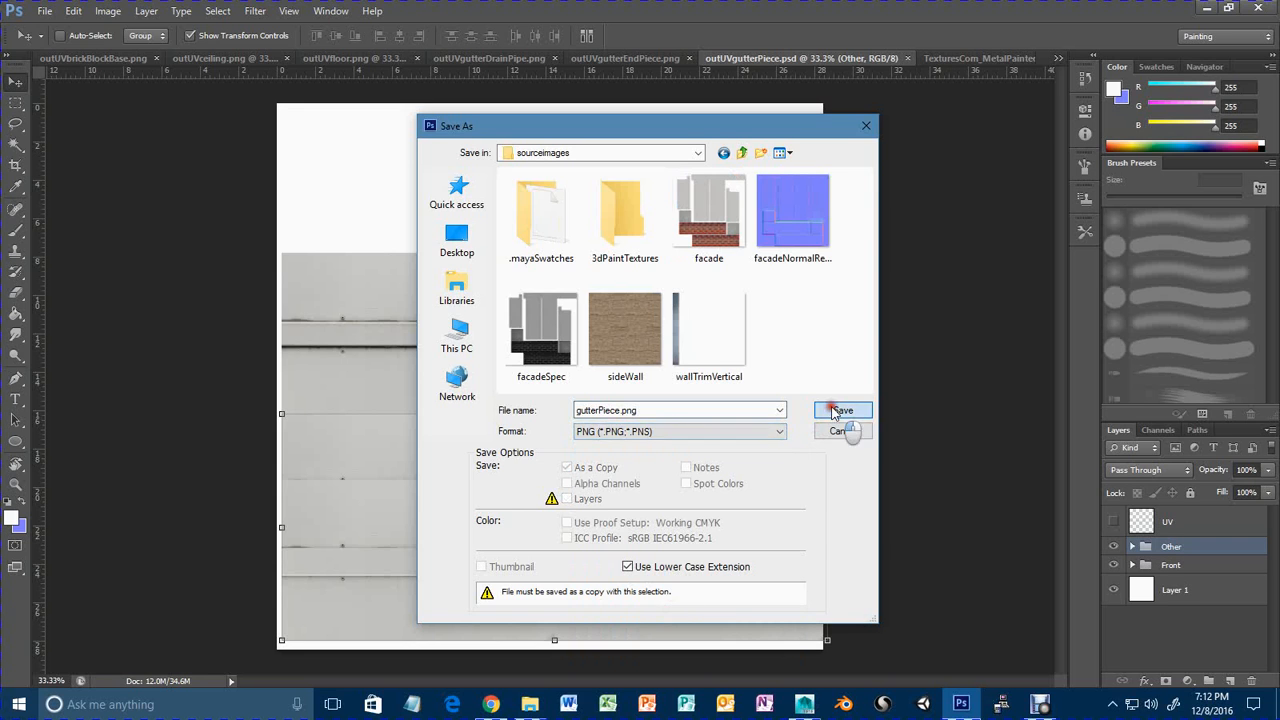
{"action": "left_click", "coordinate": [836, 411]}
{"action": "left_click", "coordinate": [710, 220]}
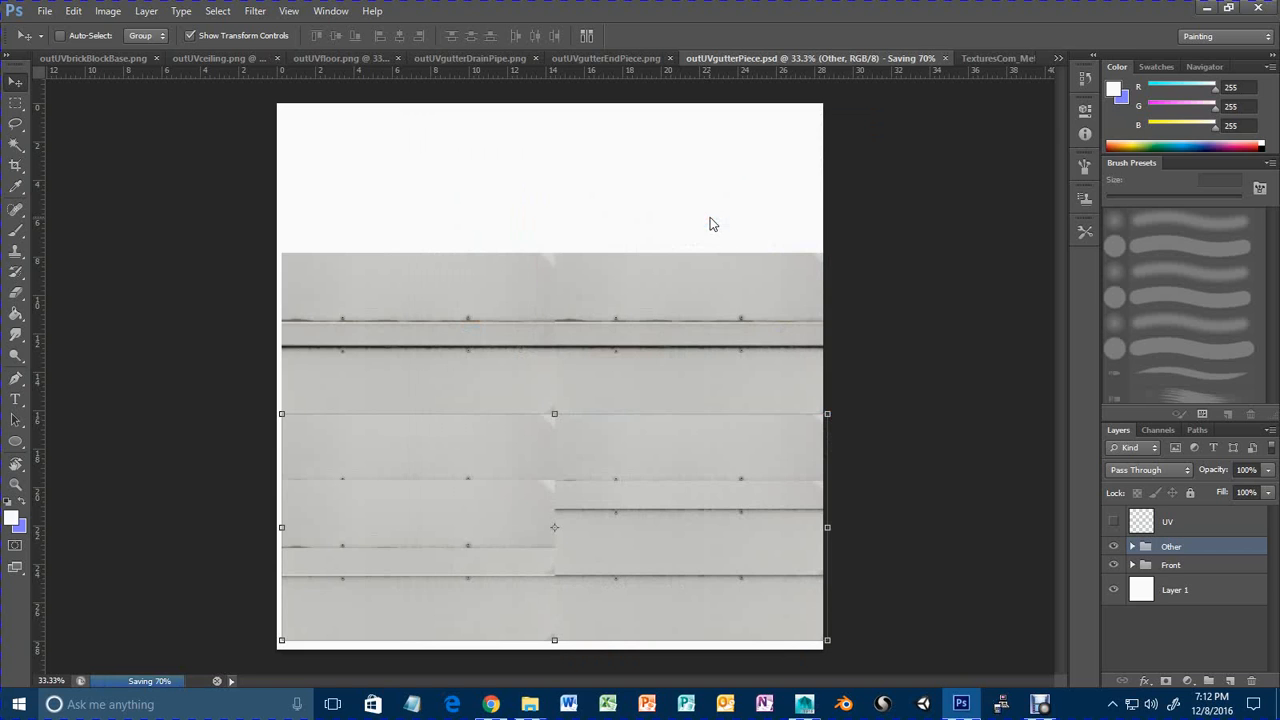
Expand the Other group and move Layer 2 copy 3 to the bottom of its layer stack.
{"action": "left_click", "coordinate": [1132, 547]}
{"action": "left_click", "coordinate": [1220, 572]}
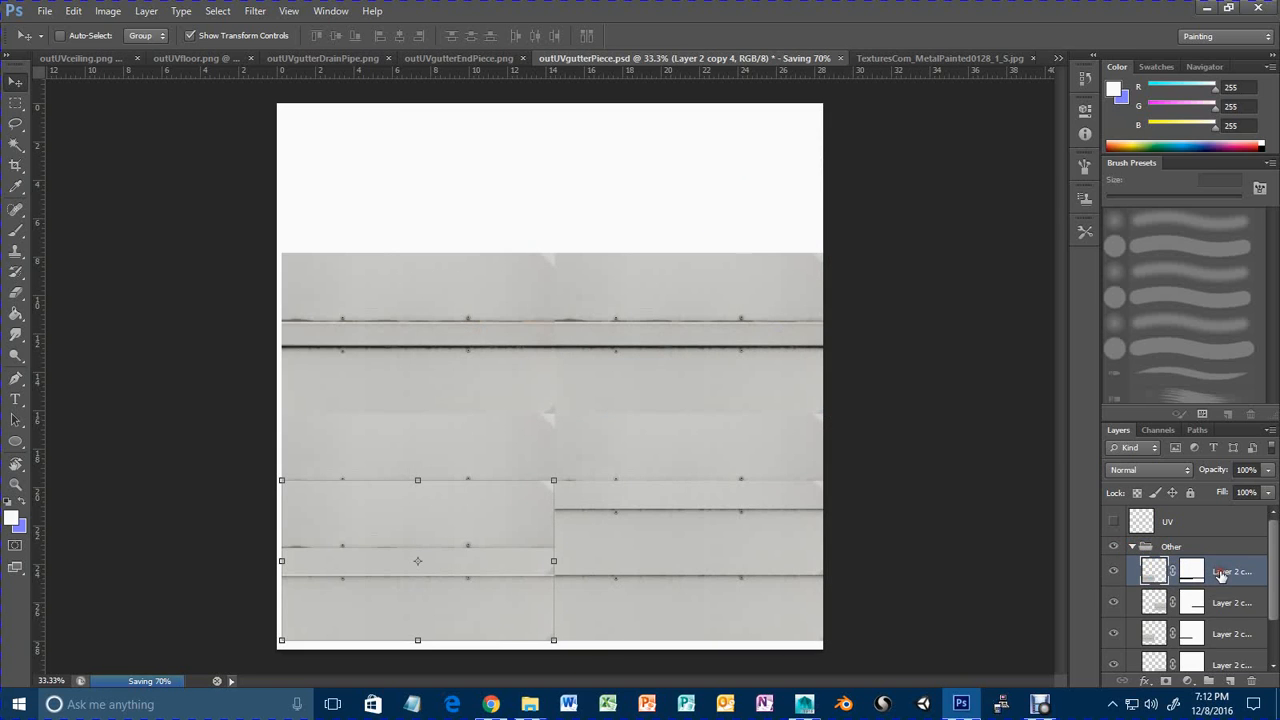
{"action": "left_click", "coordinate": [1230, 602]}
{"action": "scroll", "coordinate": [1230, 600], "scroll_direction": "down", "scroll_amount": 1}
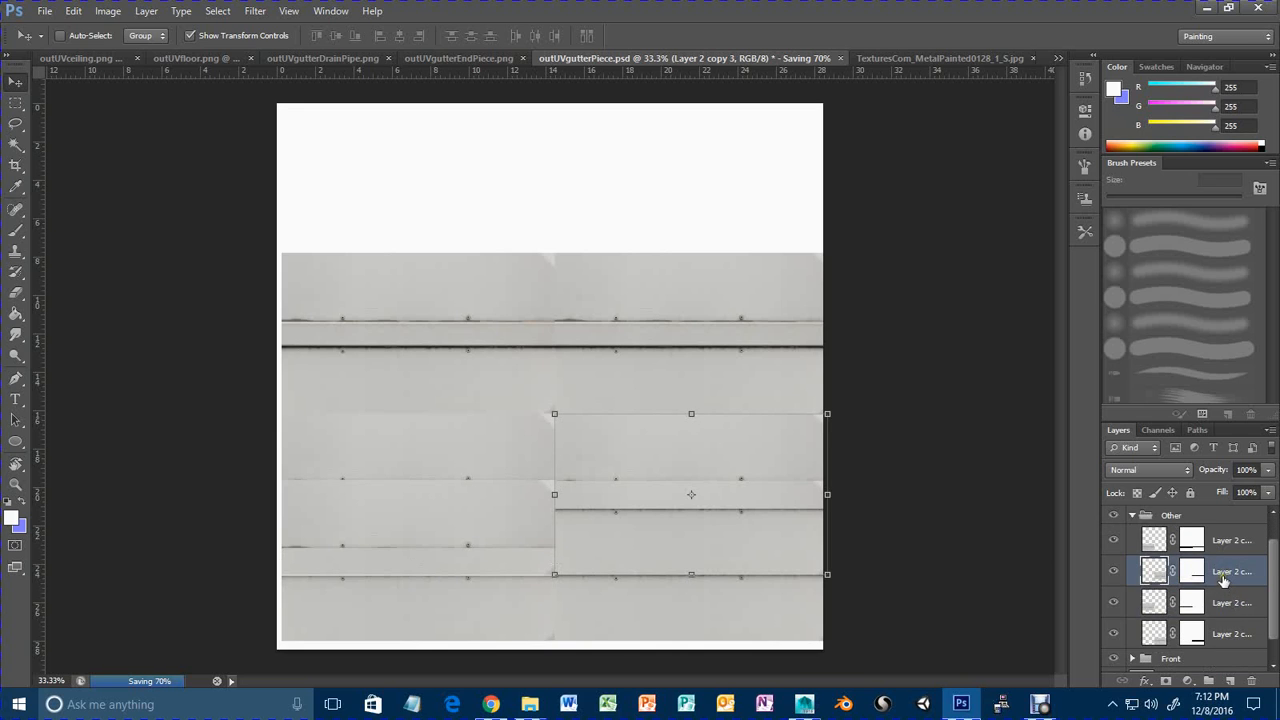
{"action": "left_click_drag", "start_coordinate": [1222, 580], "coordinate": [1222, 640]}
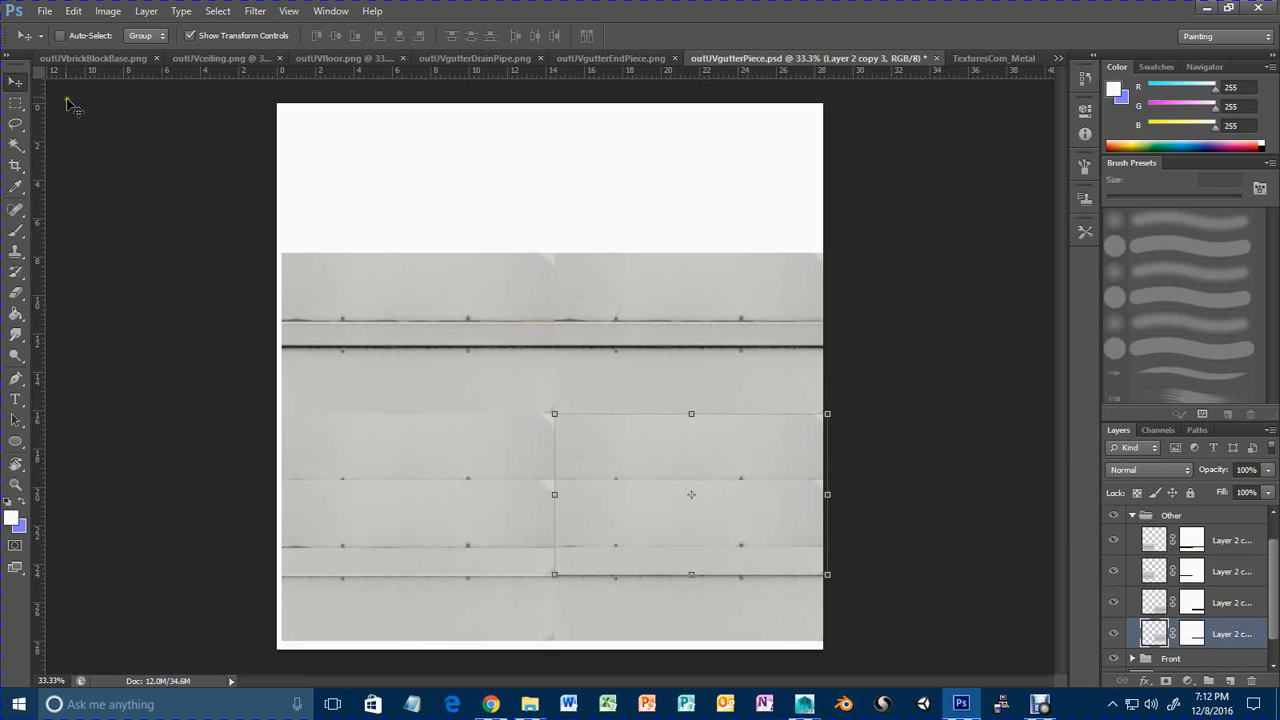
Save the revised texture as a PNG copy in the sourceimages folder, overwriting the existing gutterPiece file and accepting the PNG options.
{"action": "left_click", "coordinate": [45, 11]}
{"action": "left_click", "coordinate": [89, 206]}
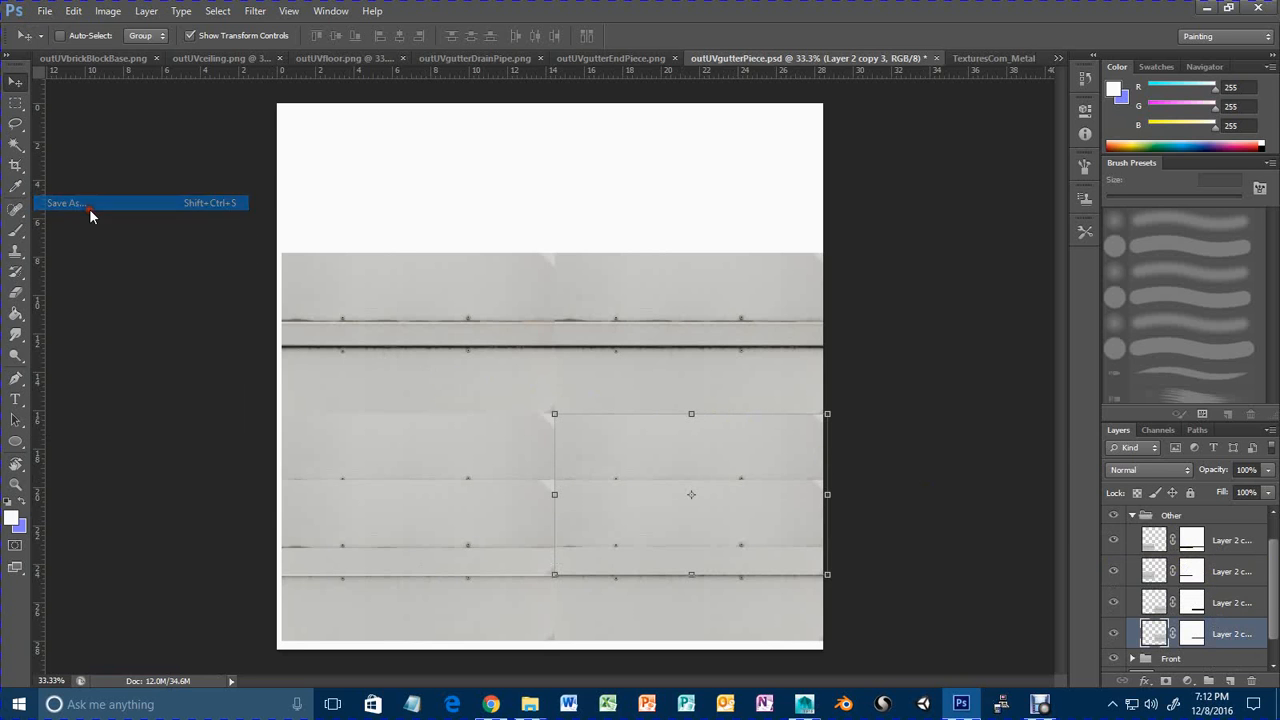
{"action": "left_click", "coordinate": [741, 152]}
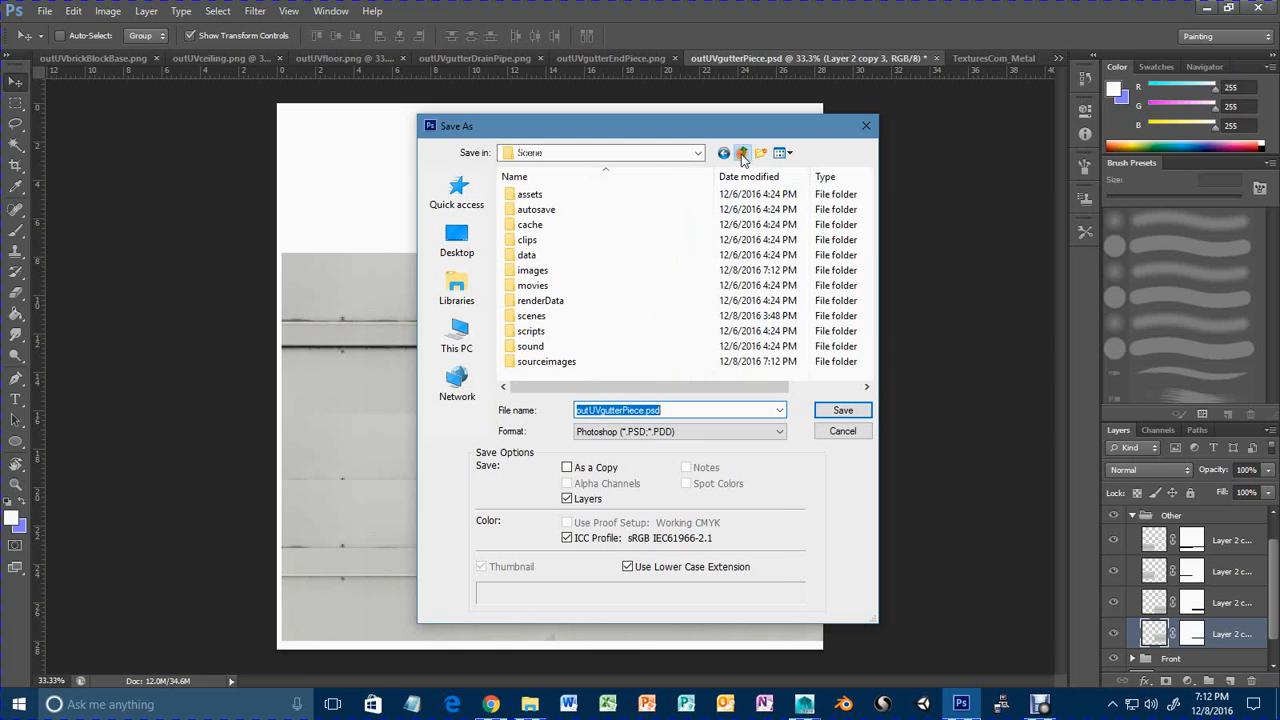
{"action": "left_click", "coordinate": [589, 431]}
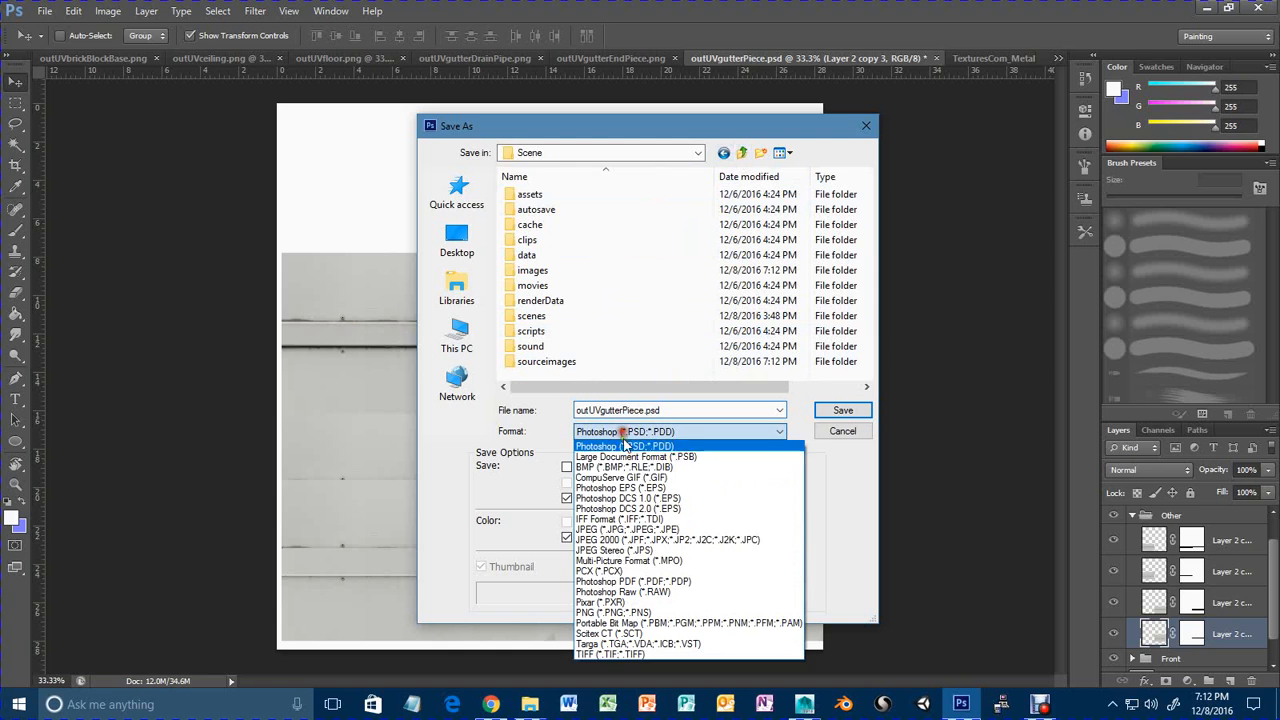
{"action": "left_click", "coordinate": [631, 613]}
{"action": "double_click", "coordinate": [546, 362]}
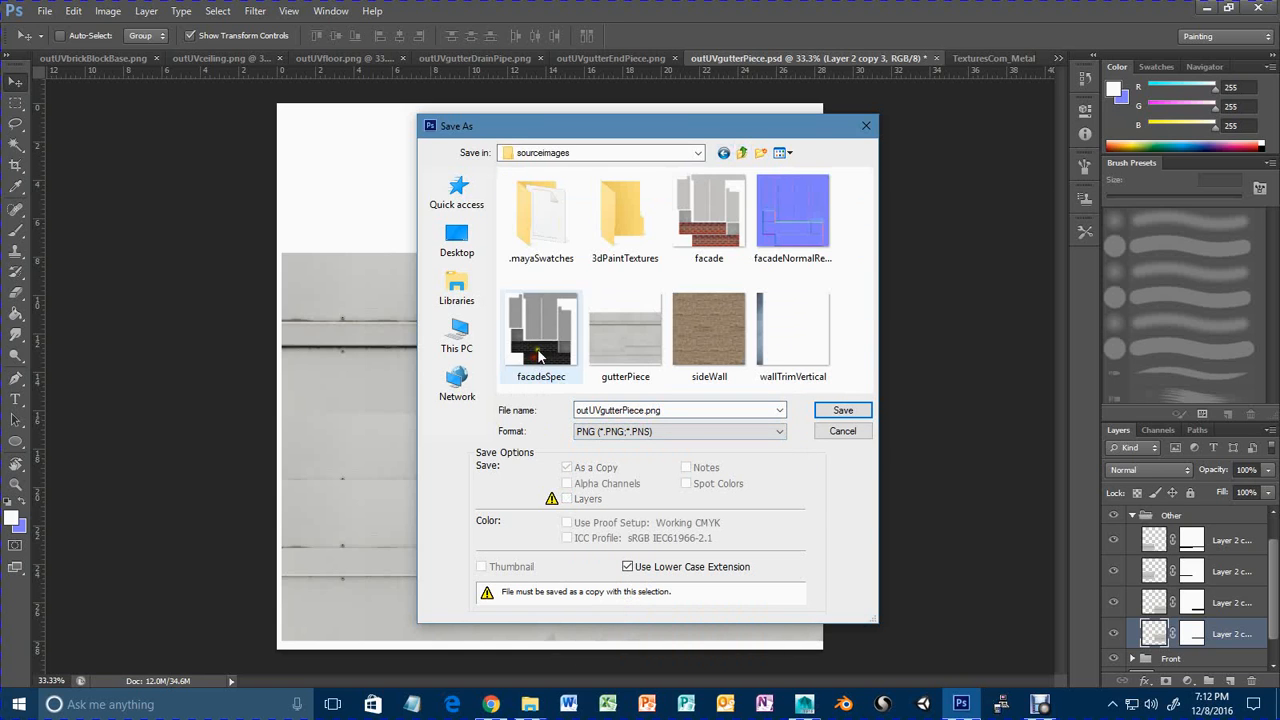
{"action": "left_click", "coordinate": [621, 352]}
{"action": "left_click", "coordinate": [843, 410]}
{"action": "left_click", "coordinate": [583, 269]}
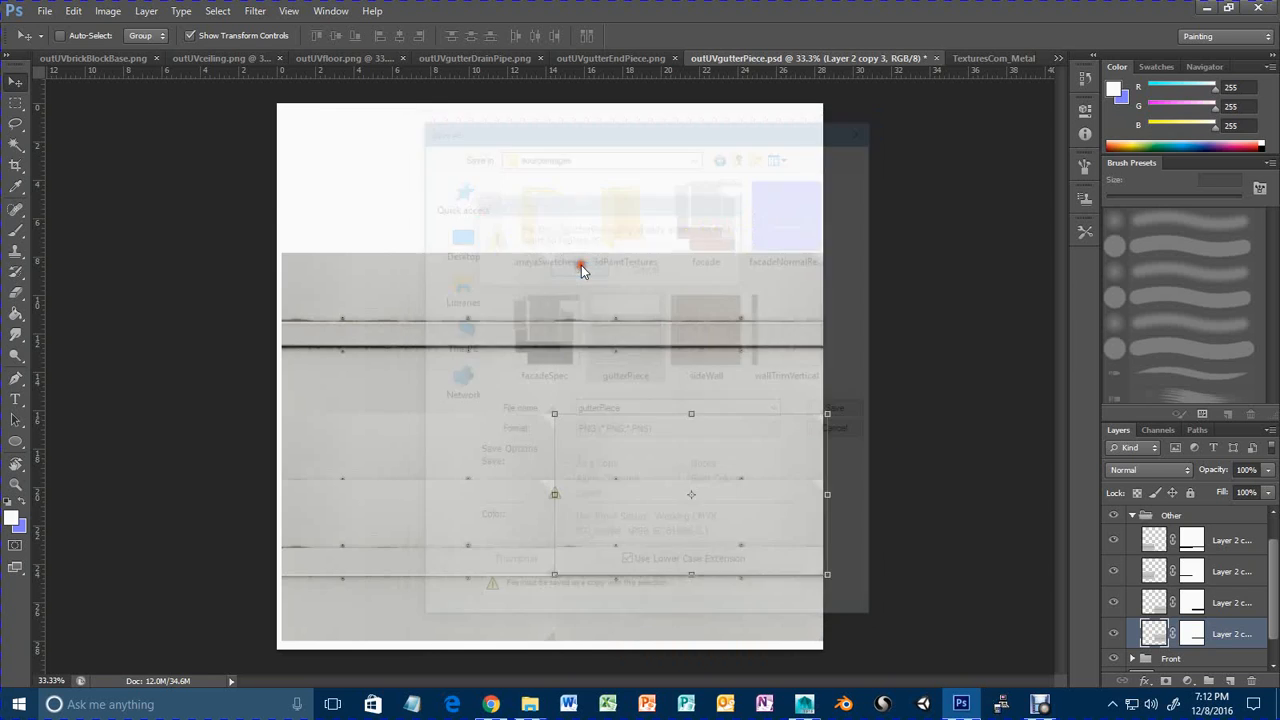
{"action": "left_click", "coordinate": [673, 217]}
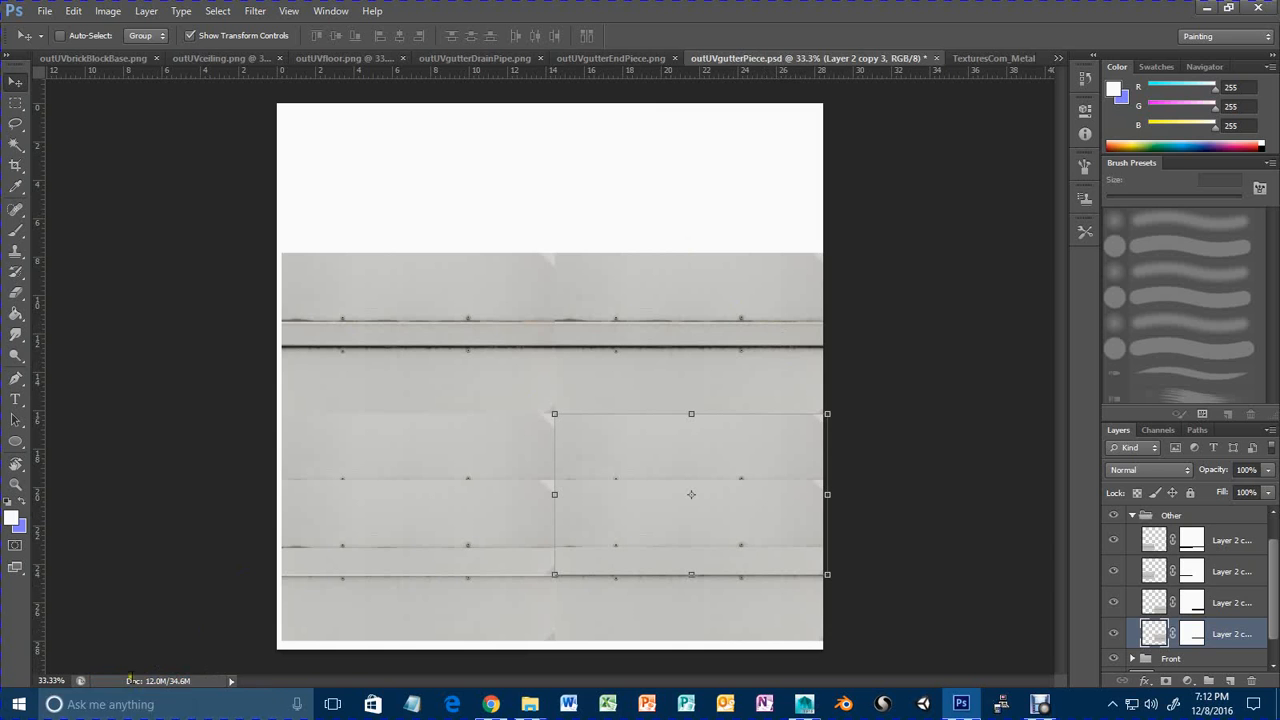
Switch to Maya, leave component selection for object mode, and select the gutter piece along the roof edge.
{"action": "mouse_move", "coordinate": [804, 704]}
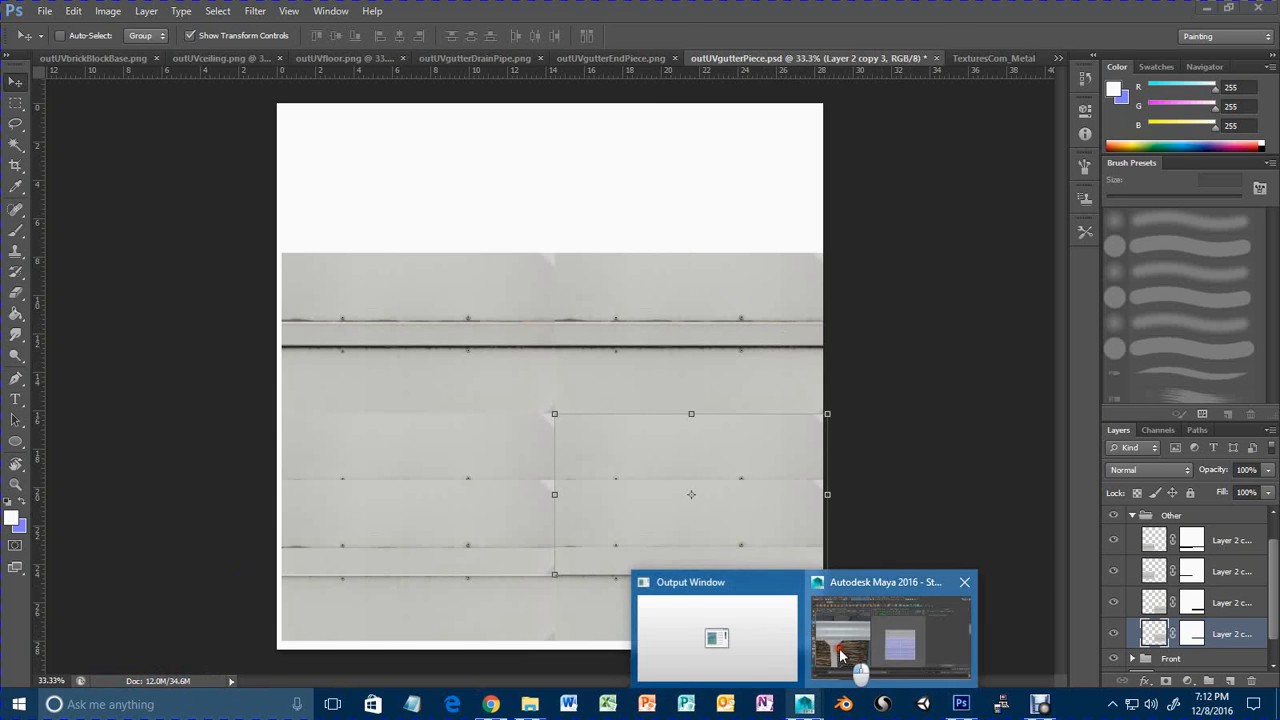
{"action": "left_click", "coordinate": [860, 660]}
{"action": "scroll", "coordinate": [324, 391], "scroll_direction": "down", "scroll_amount": 5}
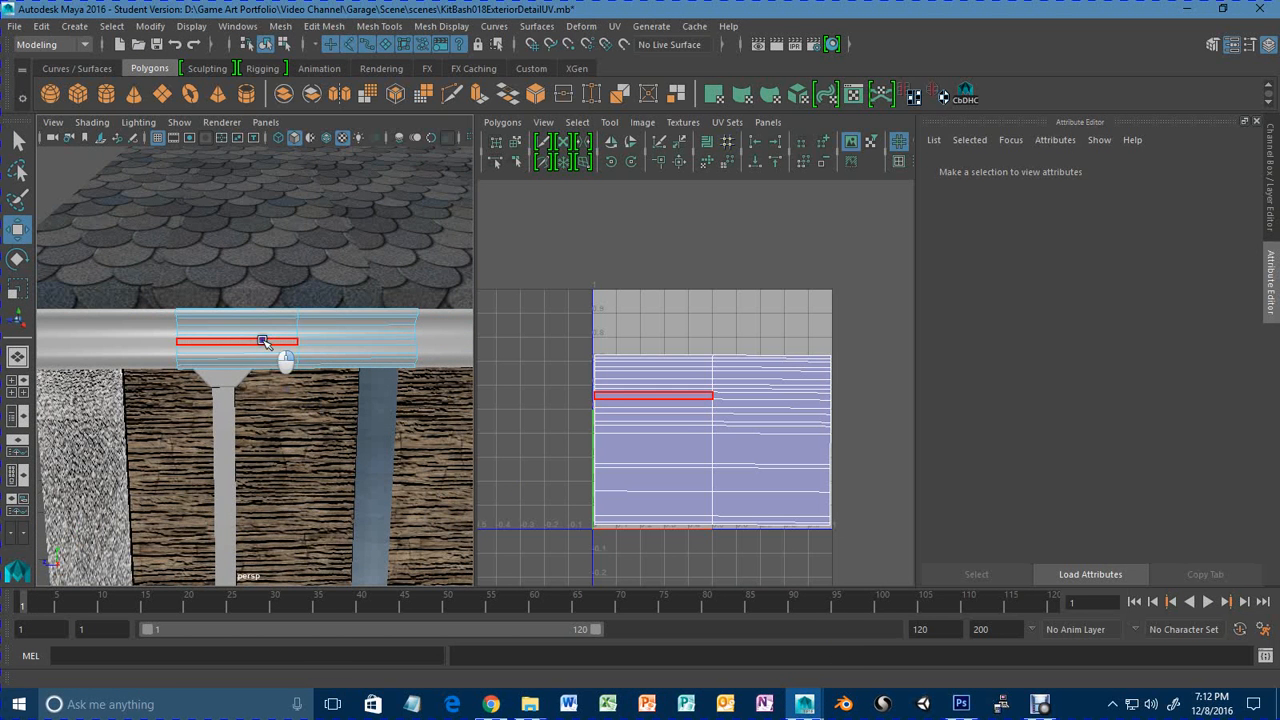
{"action": "right_click_drag", "start_coordinate": [262, 331], "coordinate": [329, 236]}
{"action": "left_click", "coordinate": [262, 331]}
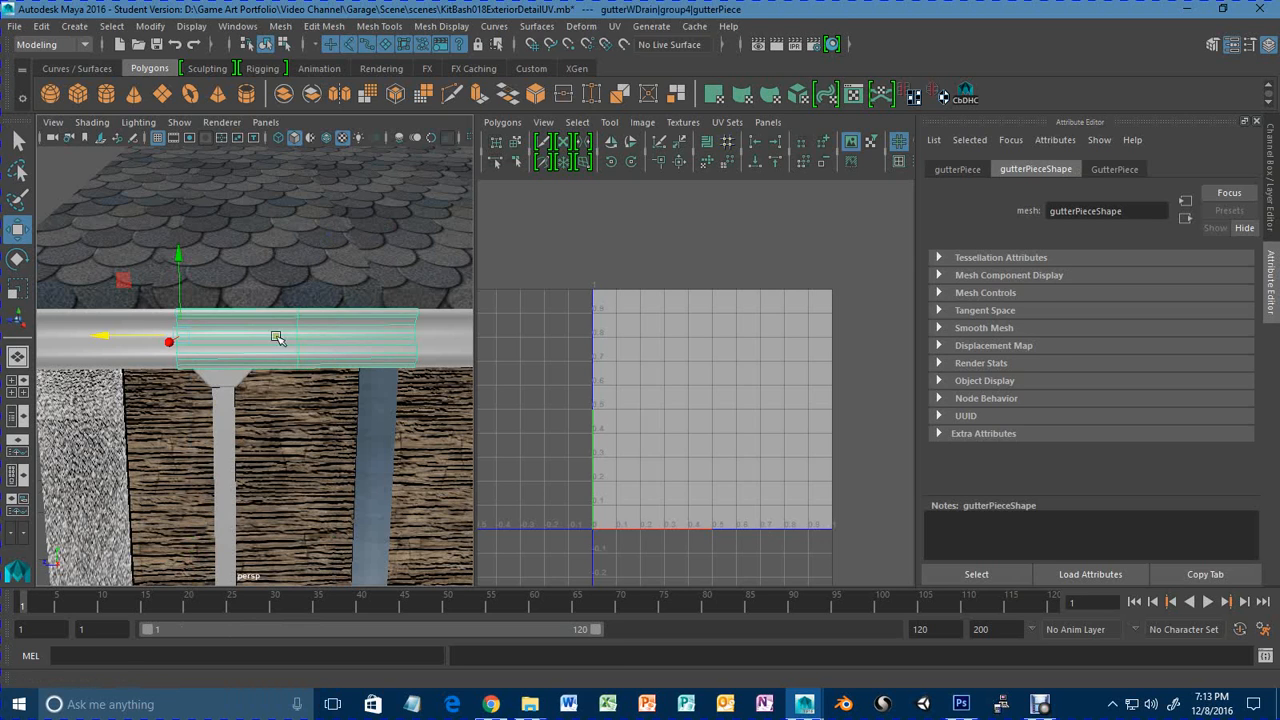
Connect a File texture node to the Color attribute of the gutter piece's GutterPiece Blinn material.
{"action": "left_click", "coordinate": [1118, 170]}
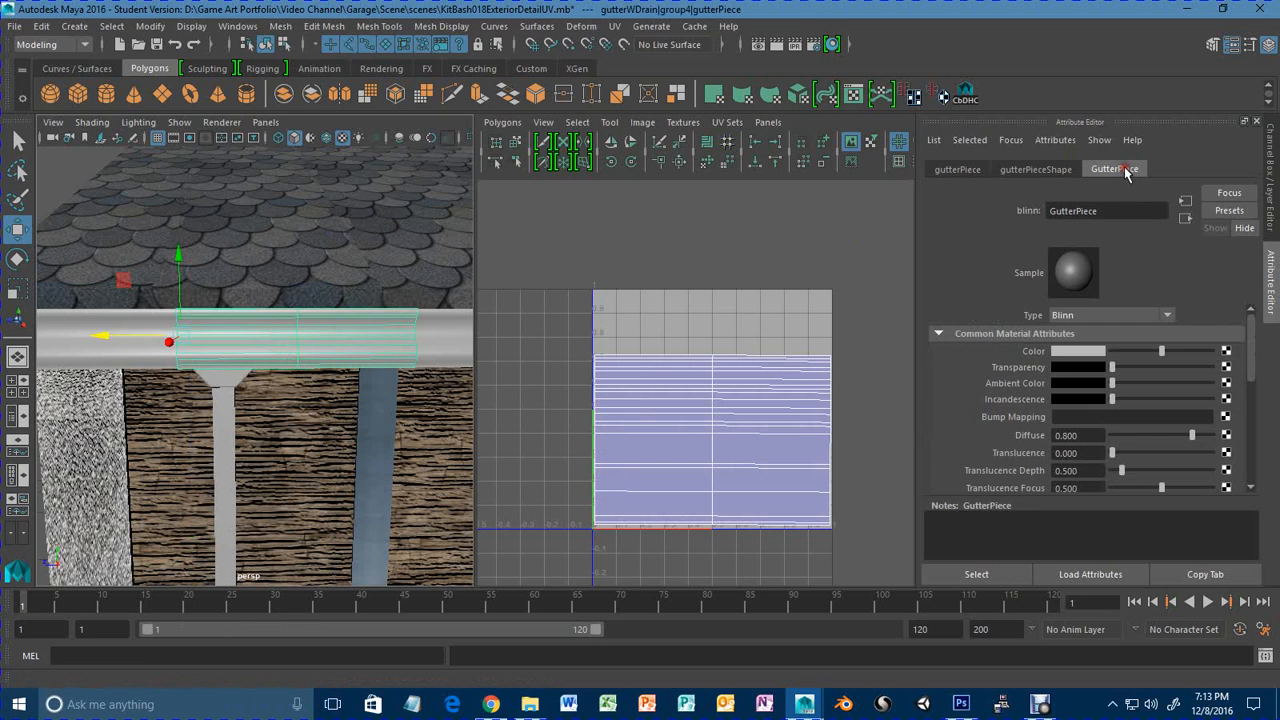
{"action": "left_click", "coordinate": [1226, 352]}
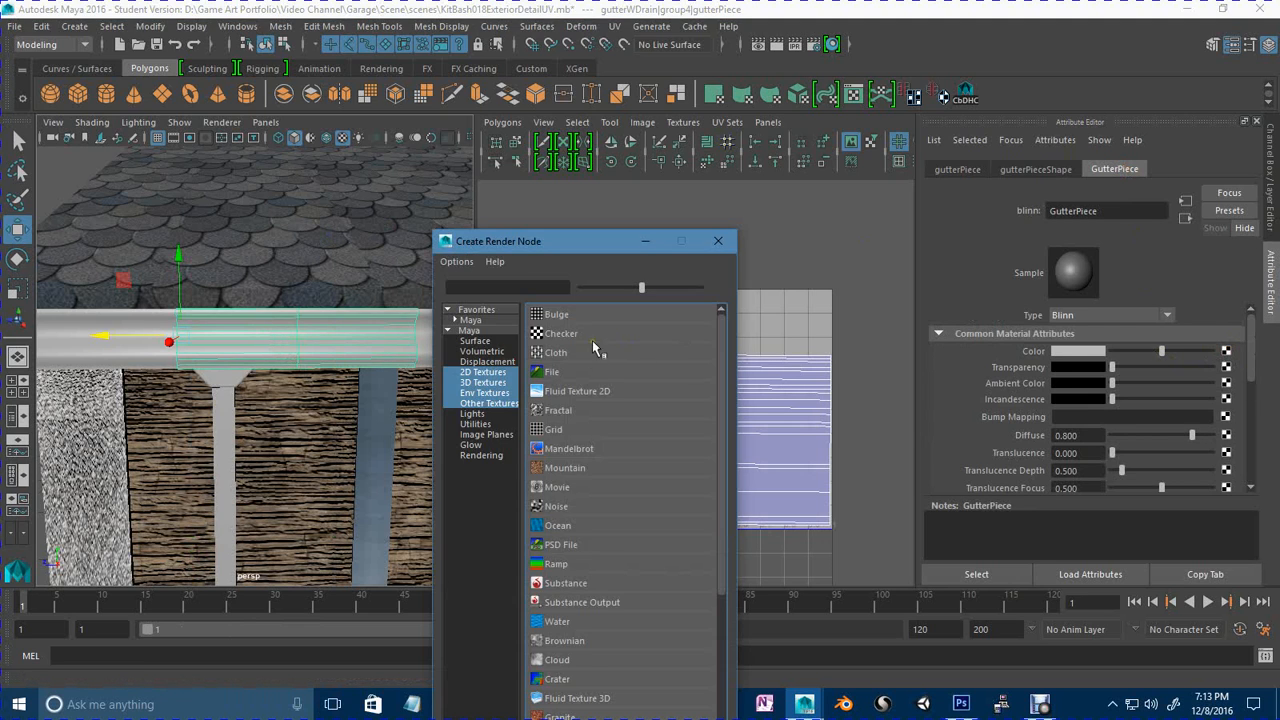
{"action": "left_click", "coordinate": [573, 373]}
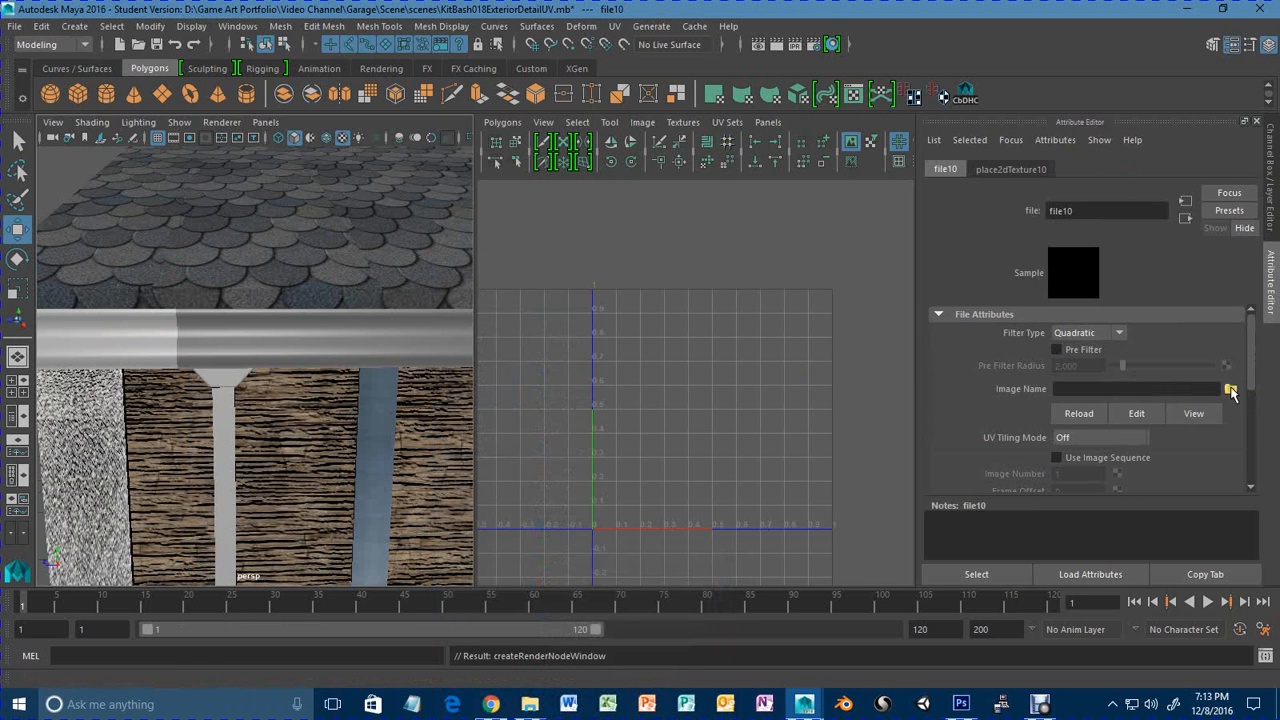
Load gutterPiece.png from the sourceimages folder as the image of the file10 texture.
{"action": "left_click", "coordinate": [1230, 389]}
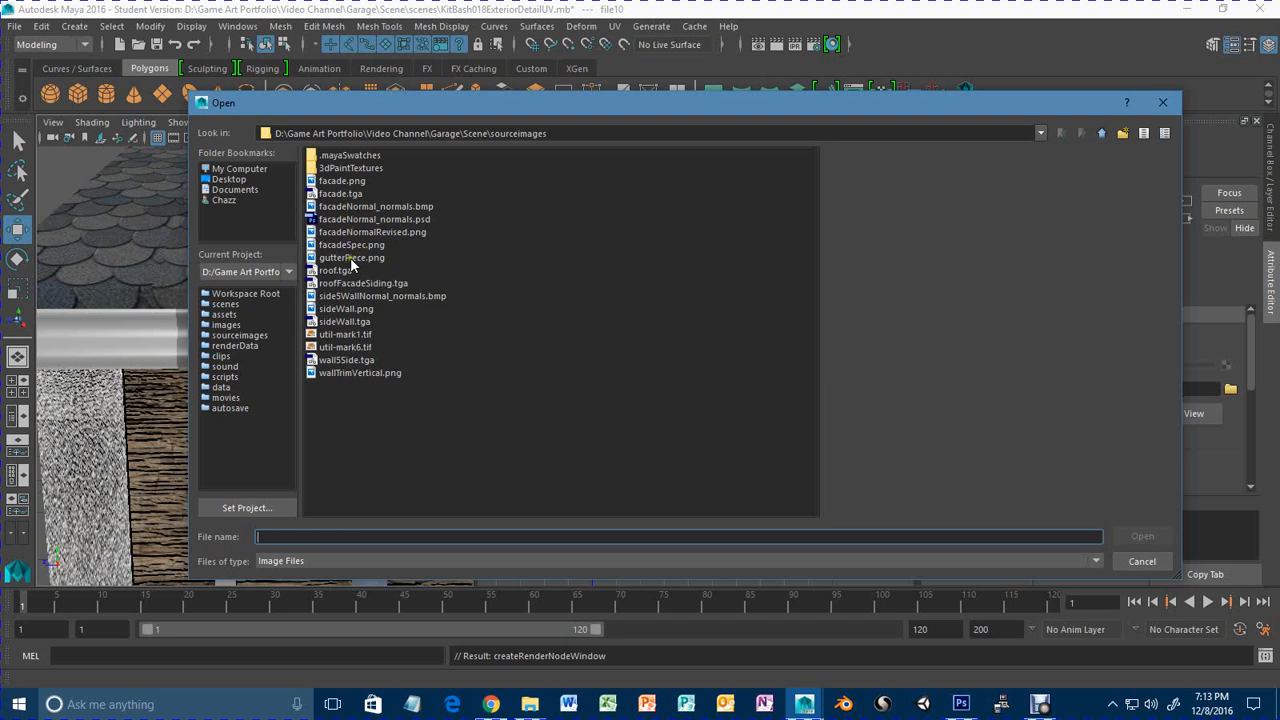
{"action": "left_click", "coordinate": [350, 257]}
{"action": "left_click", "coordinate": [1138, 536]}
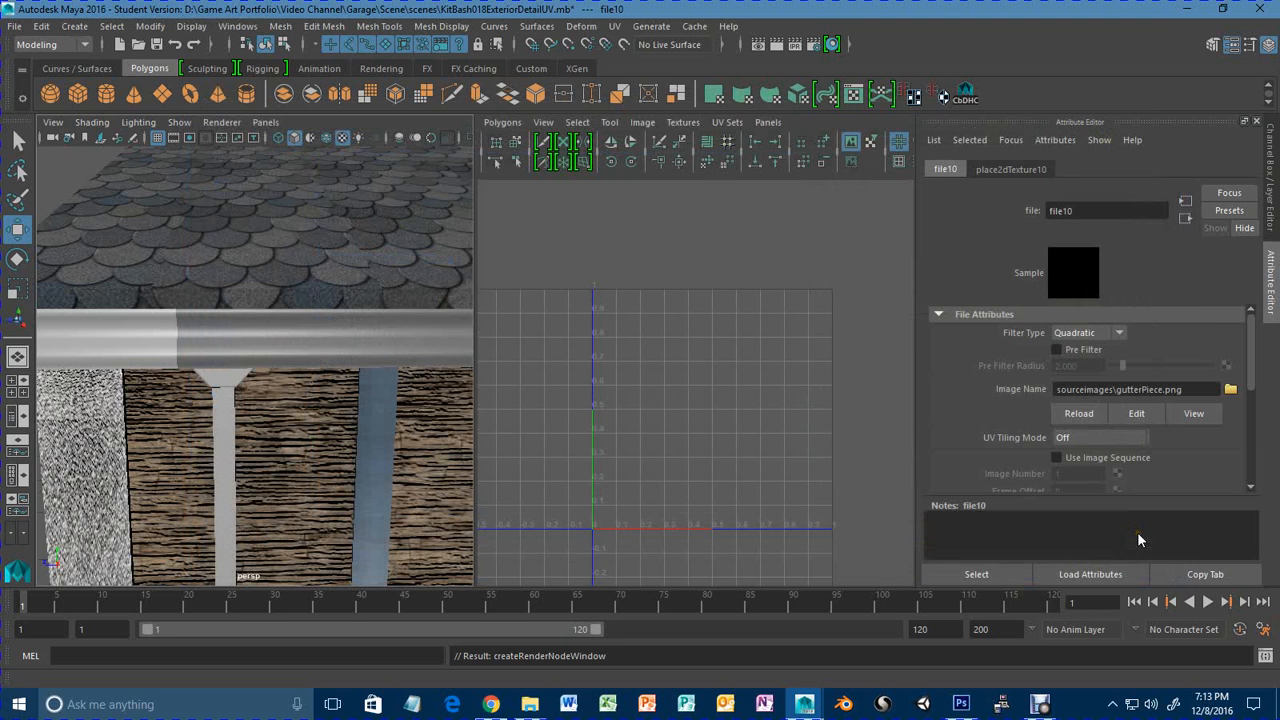
Select the gutter end piece and map its GutterEndPiece material's color to a File texture using gutterPiece.png.
{"action": "right_click_drag", "start_coordinate": [280, 423], "coordinate": [306, 423], "text": "alt"}
{"action": "middle_click_drag", "start_coordinate": [306, 423], "coordinate": [209, 412], "text": "alt"}
{"action": "right_click_drag", "start_coordinate": [209, 412], "coordinate": [183, 402], "text": "alt"}
{"action": "middle_click_drag", "start_coordinate": [183, 402], "coordinate": [264, 396], "text": "alt"}
{"action": "right_click_drag", "start_coordinate": [264, 396], "coordinate": [277, 366], "text": "alt"}
{"action": "left_click", "coordinate": [277, 331]}
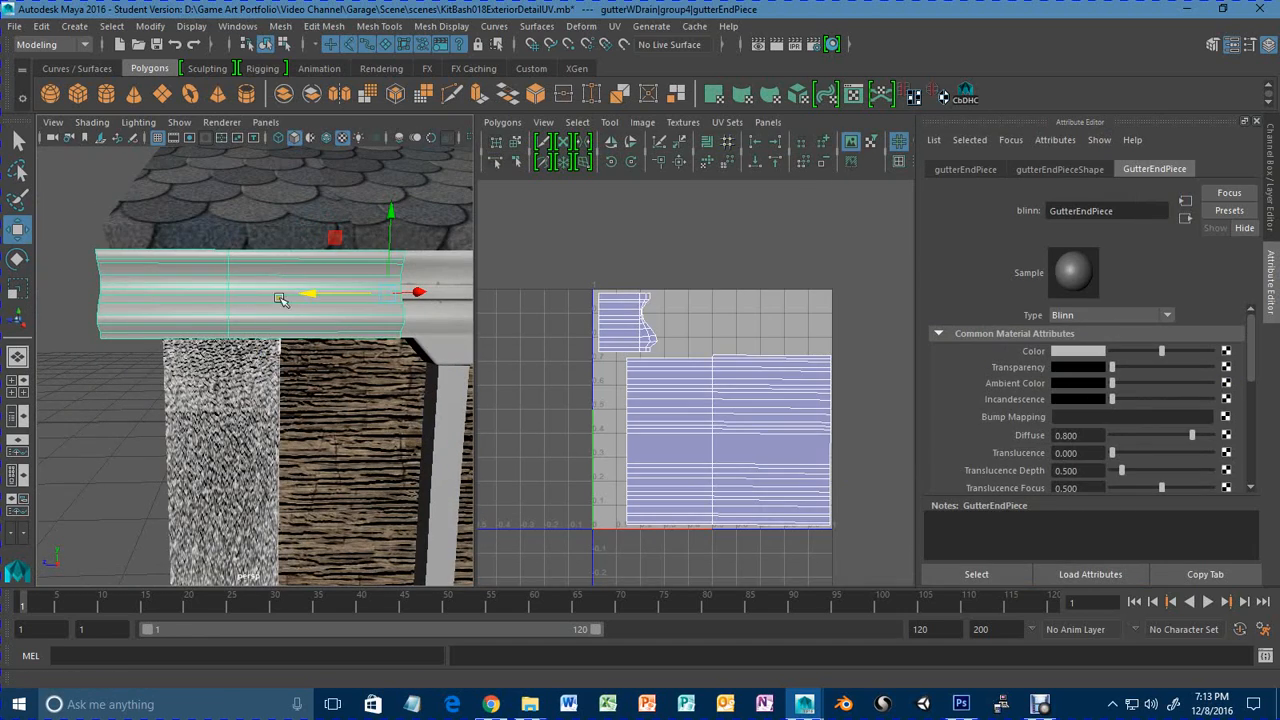
{"action": "left_click", "coordinate": [1226, 352]}
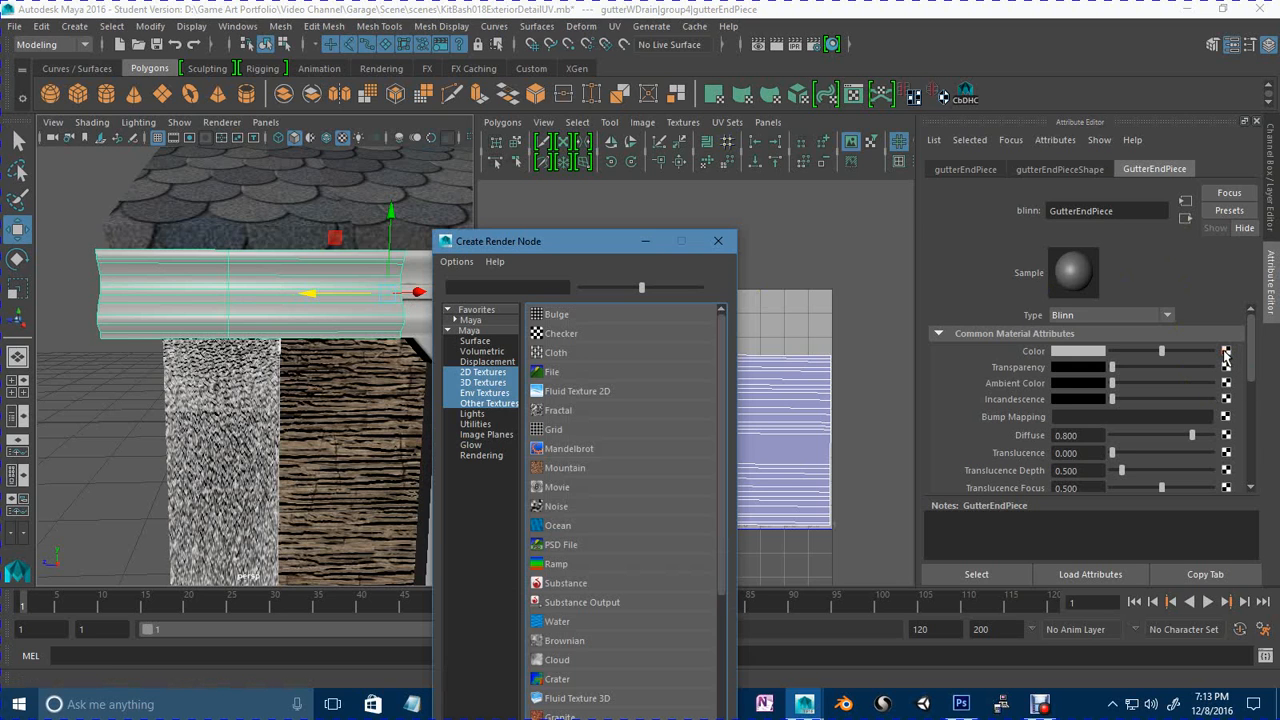
{"action": "left_click", "coordinate": [560, 373]}
{"action": "left_click", "coordinate": [1231, 390]}
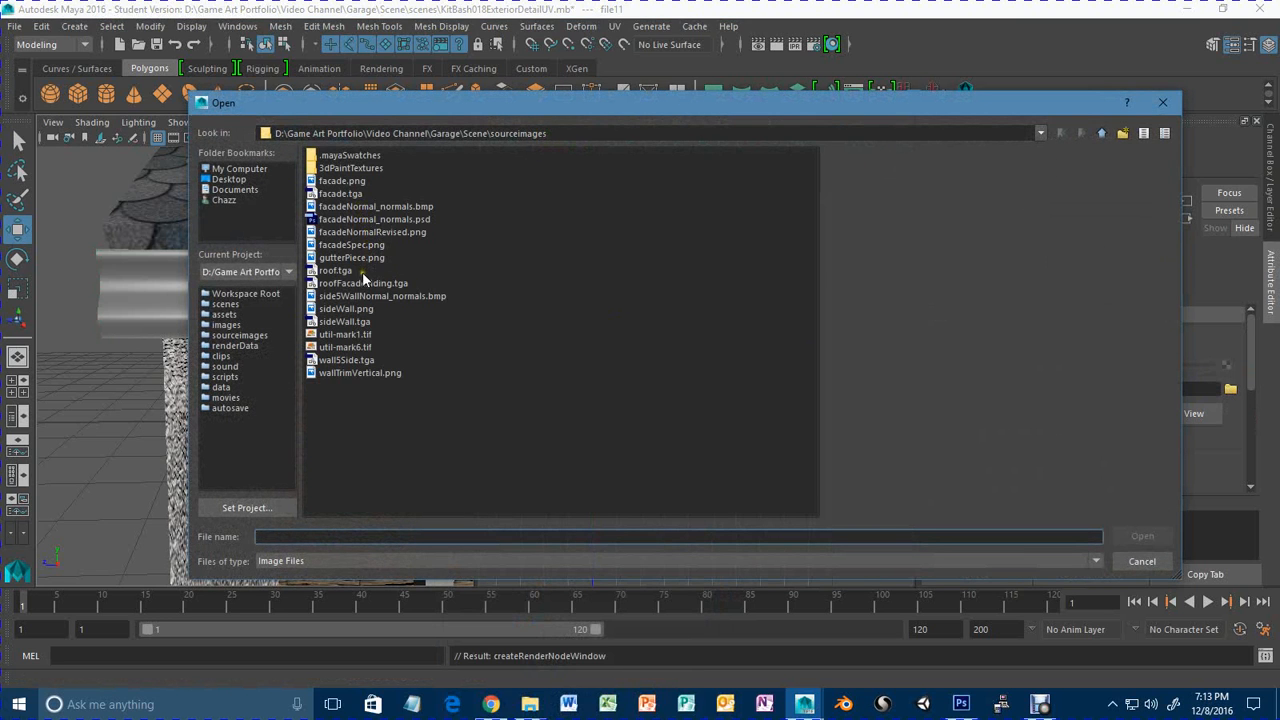
{"action": "left_click", "coordinate": [357, 259]}
{"action": "left_click", "coordinate": [1142, 536]}
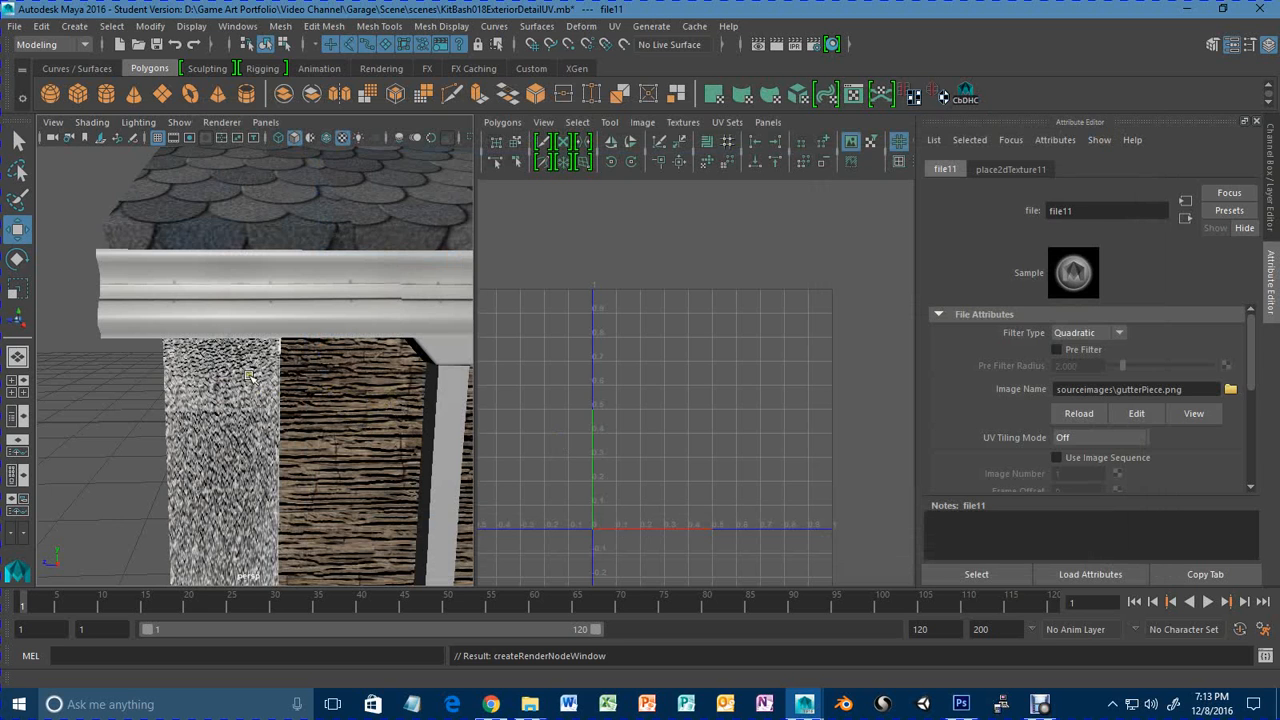
Select the gutter end piece and examine how its UV shells lie over the gutter texture.
{"action": "left_click", "coordinate": [230, 307]}
{"action": "right_click_drag", "start_coordinate": [667, 475], "coordinate": [953, 490], "text": "alt"}
{"action": "middle_click_drag", "start_coordinate": [711, 457], "coordinate": [714, 418], "text": "alt"}
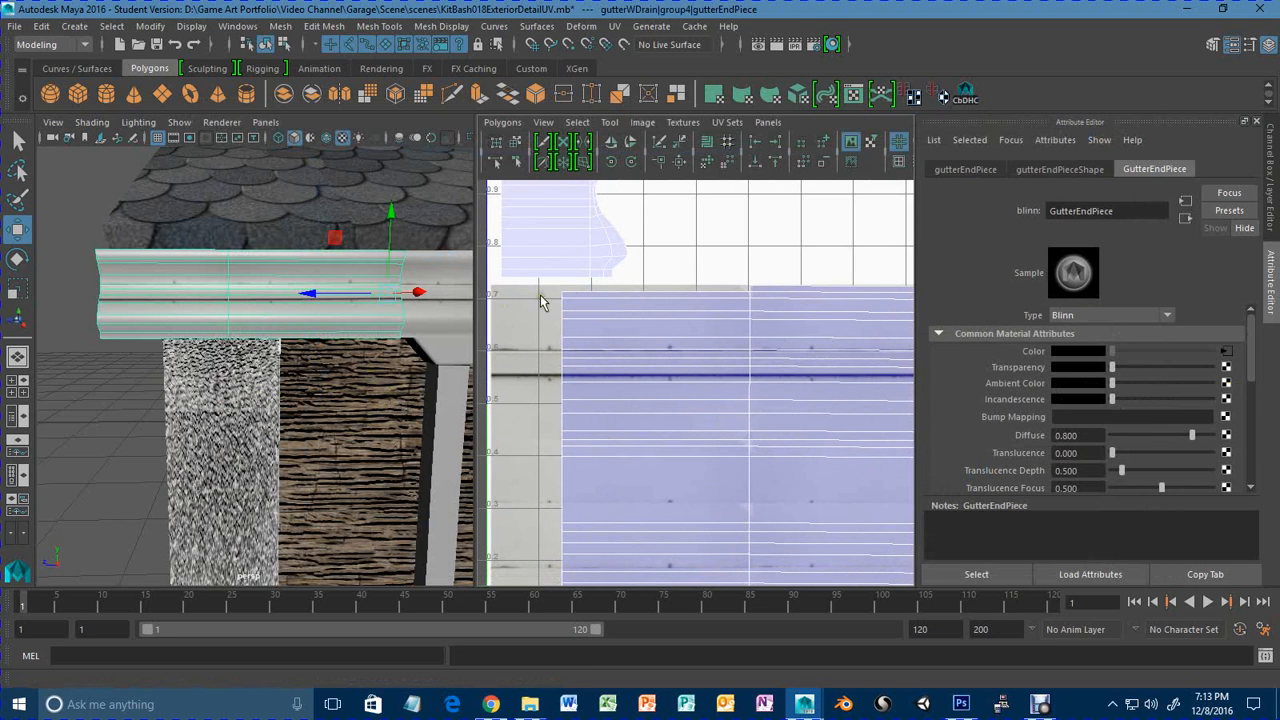
{"action": "right_click_drag", "start_coordinate": [668, 358], "coordinate": [600, 368], "text": "alt"}
{"action": "middle_click_drag", "start_coordinate": [614, 354], "coordinate": [630, 329], "text": "alt"}
Examine the textured gutter end piece and its join with the neighbouring gutter from several angles around the roof edge.
{"action": "right_click_drag", "start_coordinate": [325, 305], "coordinate": [263, 349], "text": "alt"}
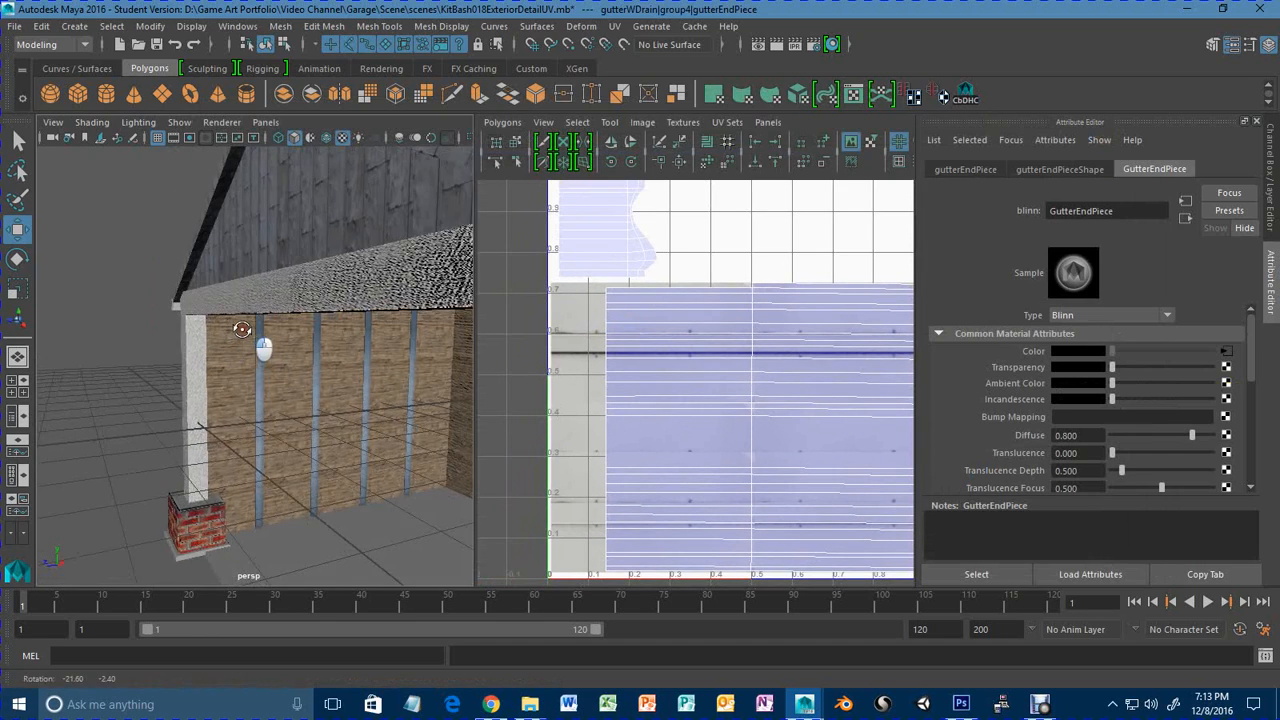
{"action": "left_click_drag", "start_coordinate": [263, 349], "coordinate": [240, 355], "text": "alt"}
{"action": "right_click_drag", "start_coordinate": [200, 380], "coordinate": [291, 403], "text": "alt"}
{"action": "left_click_drag", "start_coordinate": [291, 403], "coordinate": [195, 390], "text": "alt"}
{"action": "right_click_drag", "start_coordinate": [195, 390], "coordinate": [314, 394], "text": "alt"}
{"action": "left_click_drag", "start_coordinate": [316, 395], "coordinate": [303, 400], "text": "alt"}
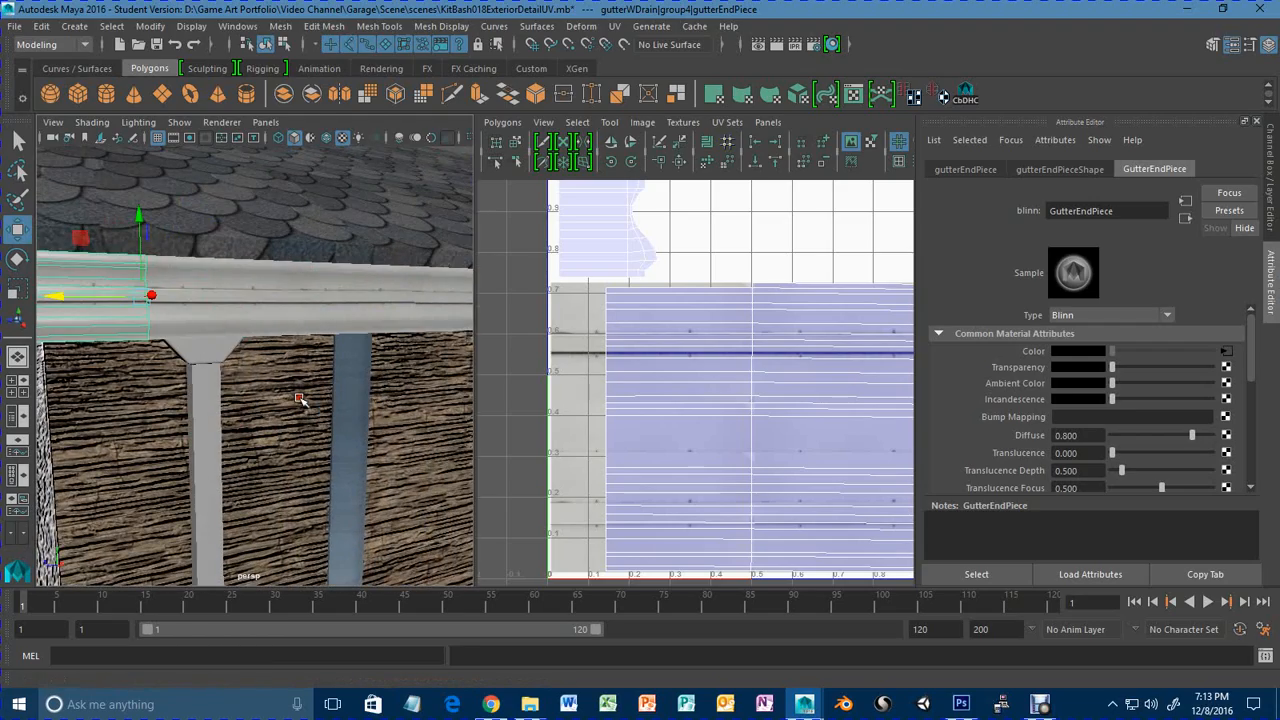
{"action": "left_click_drag", "start_coordinate": [291, 320], "coordinate": [221, 323], "text": "alt"}
{"action": "right_click_drag", "start_coordinate": [334, 352], "coordinate": [374, 374], "text": "alt"}
{"action": "left_click_drag", "start_coordinate": [277, 372], "coordinate": [352, 371], "text": "alt"}
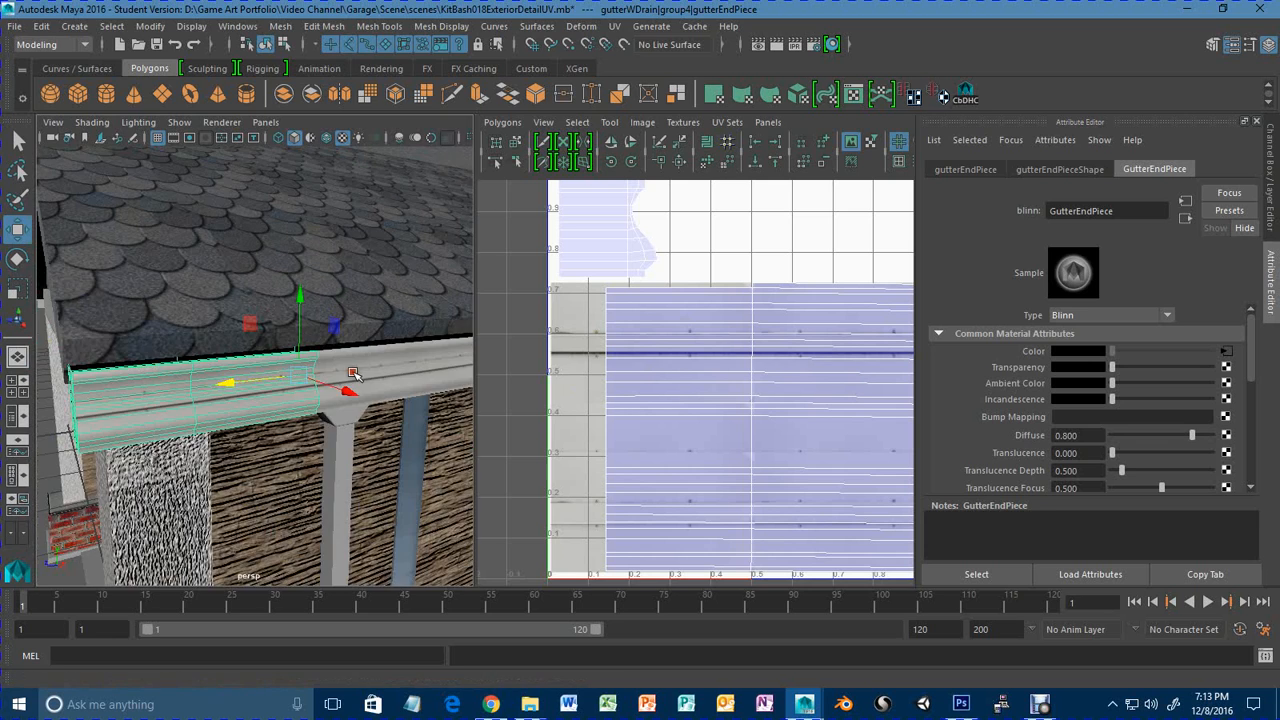
{"action": "right_click_drag", "start_coordinate": [374, 391], "coordinate": [336, 370], "text": "alt"}
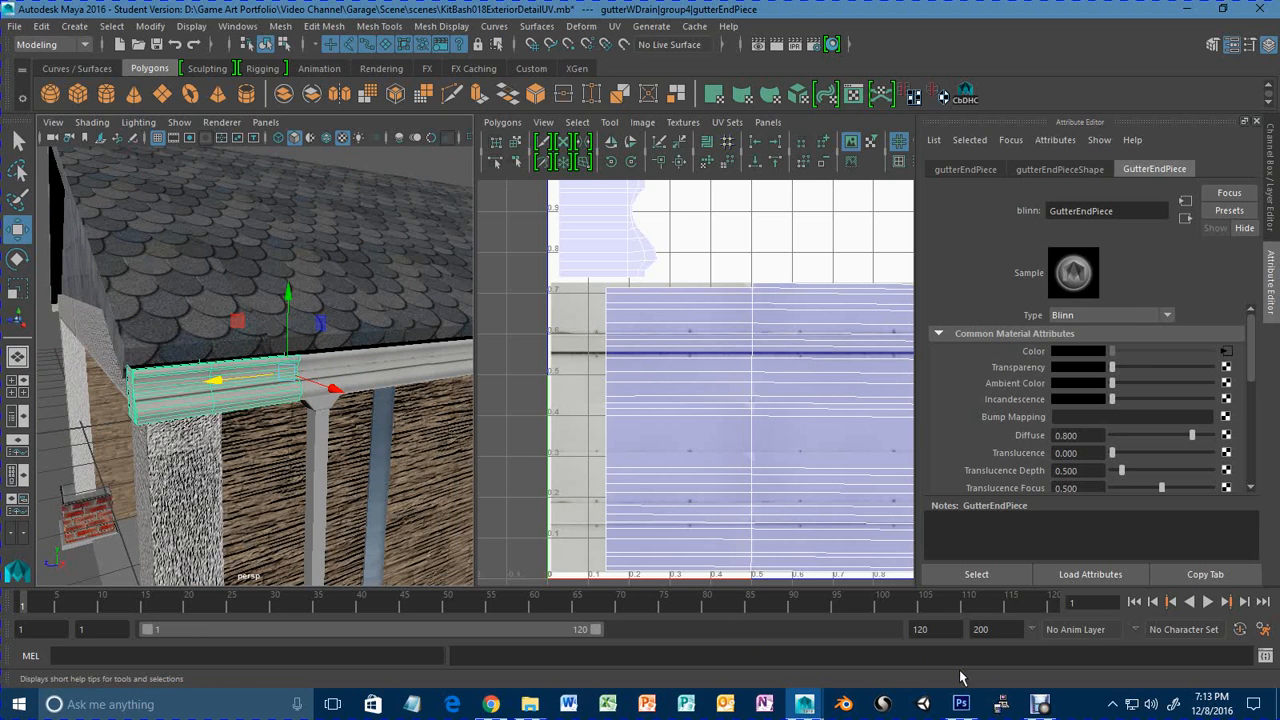
Switch to Photoshop and copy the Other and Front layer groups from outUVgutterPiece.psd into outUVgutterEndPiece.png.
{"action": "left_click", "coordinate": [961, 704]}
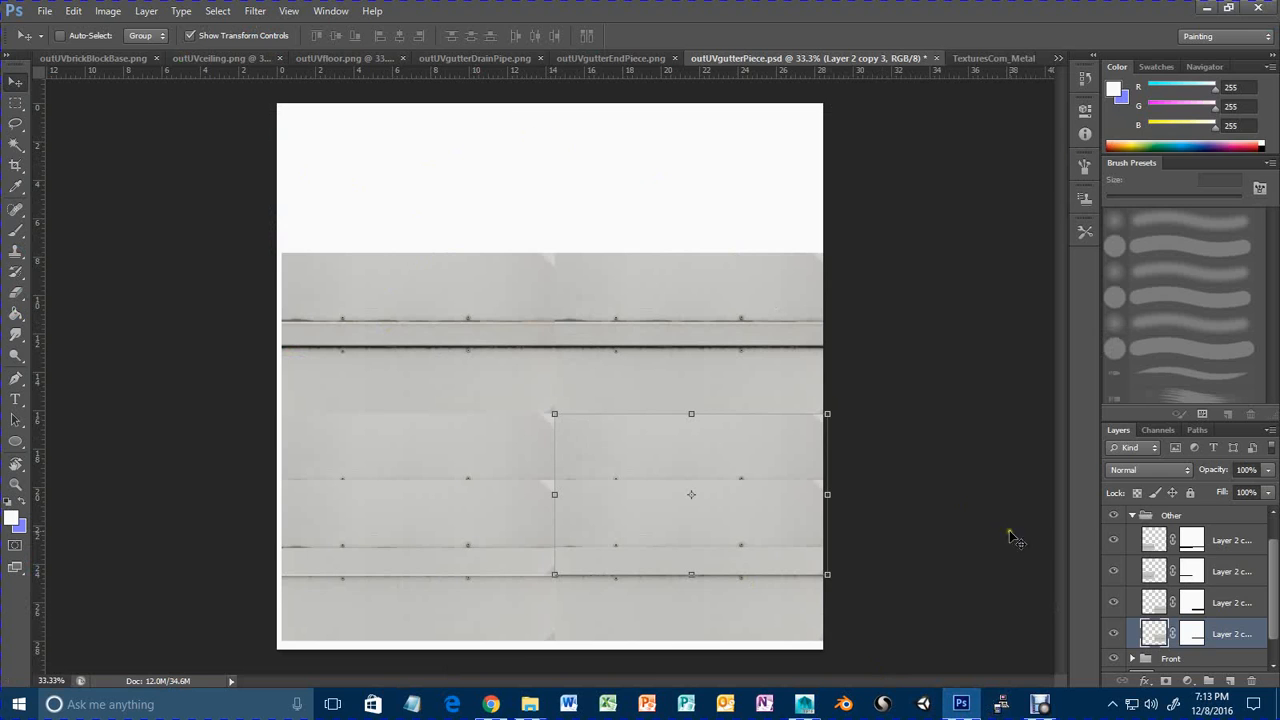
{"action": "left_click", "coordinate": [1135, 516]}
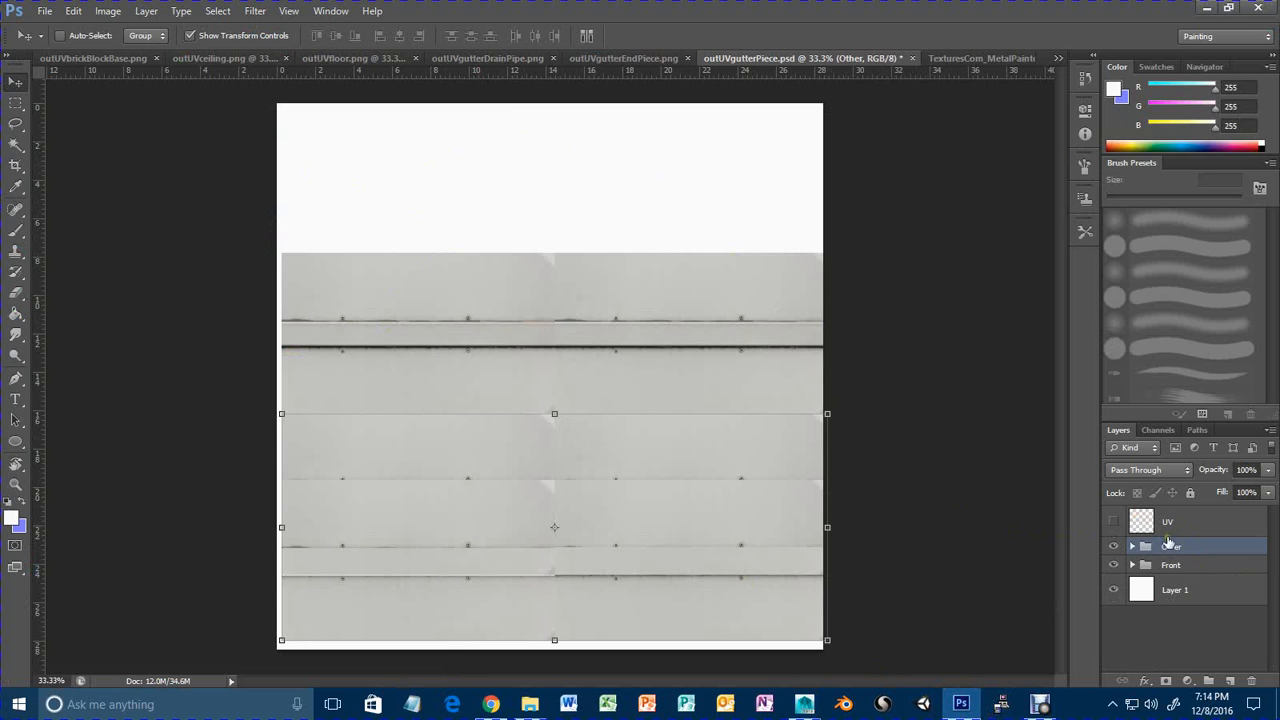
{"action": "left_click", "coordinate": [1172, 566], "text": "shift"}
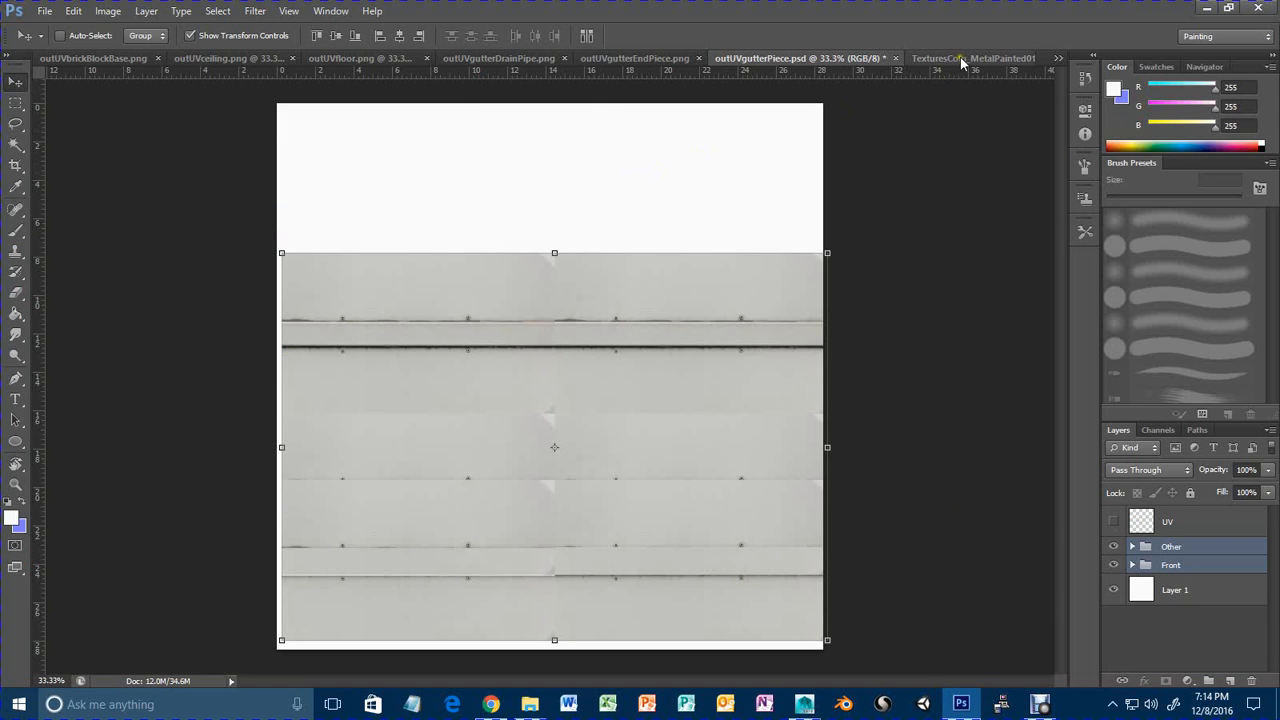
{"action": "left_click_drag", "start_coordinate": [657, 284], "coordinate": [669, 350]}
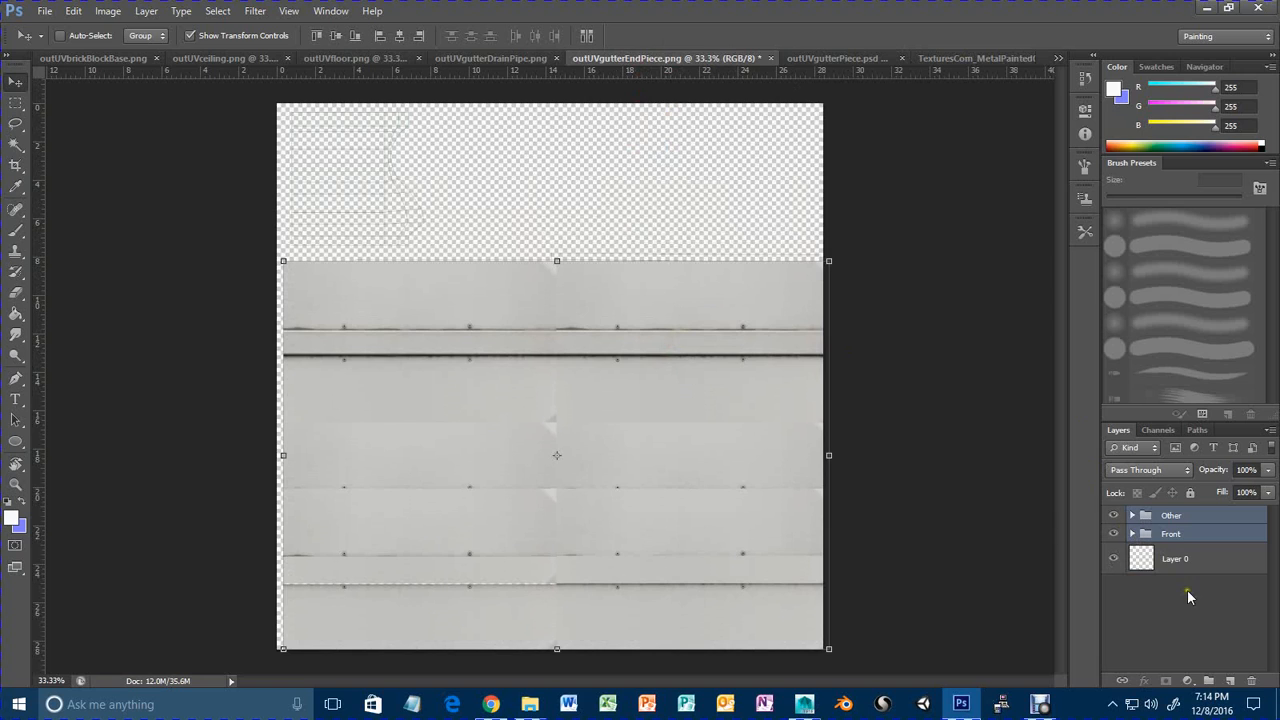
Rename Layer 0 of the gutter end piece document as UV.
{"action": "left_click", "coordinate": [1190, 572]}
{"action": "double_click", "coordinate": [1178, 560]}
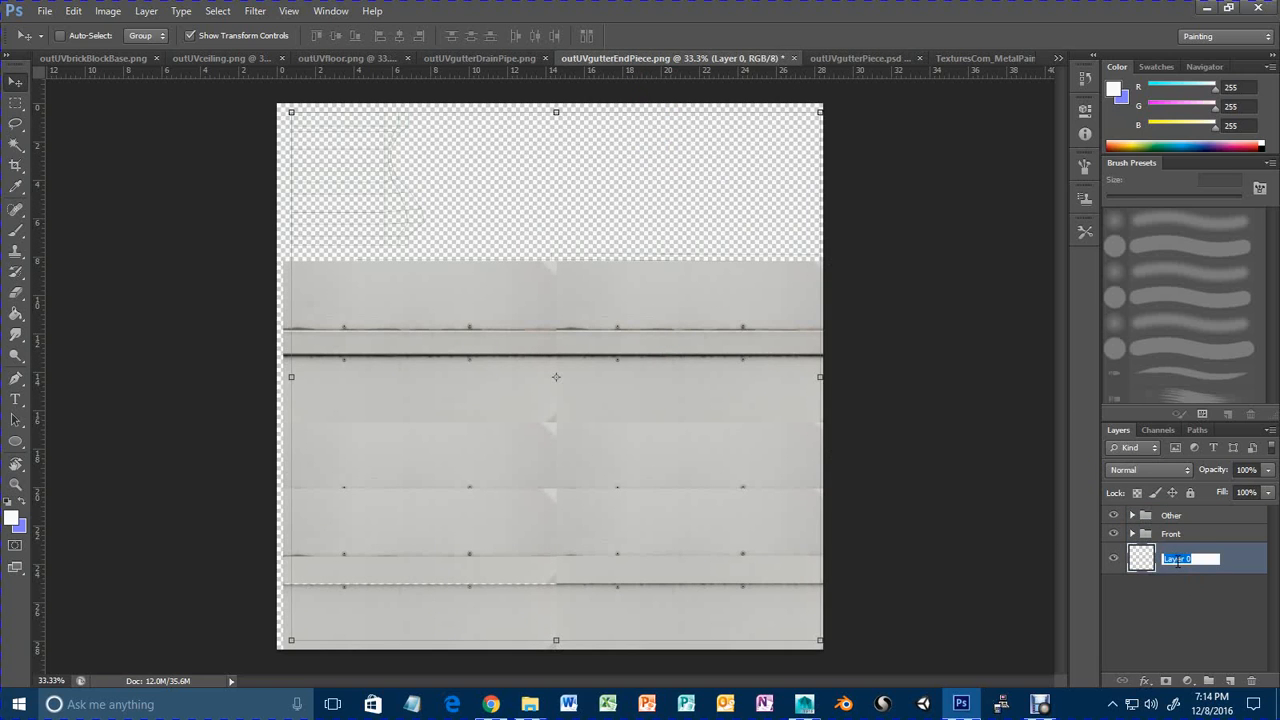
{"action": "type", "text": "UV"}
{"action": "key", "text": "Return"}
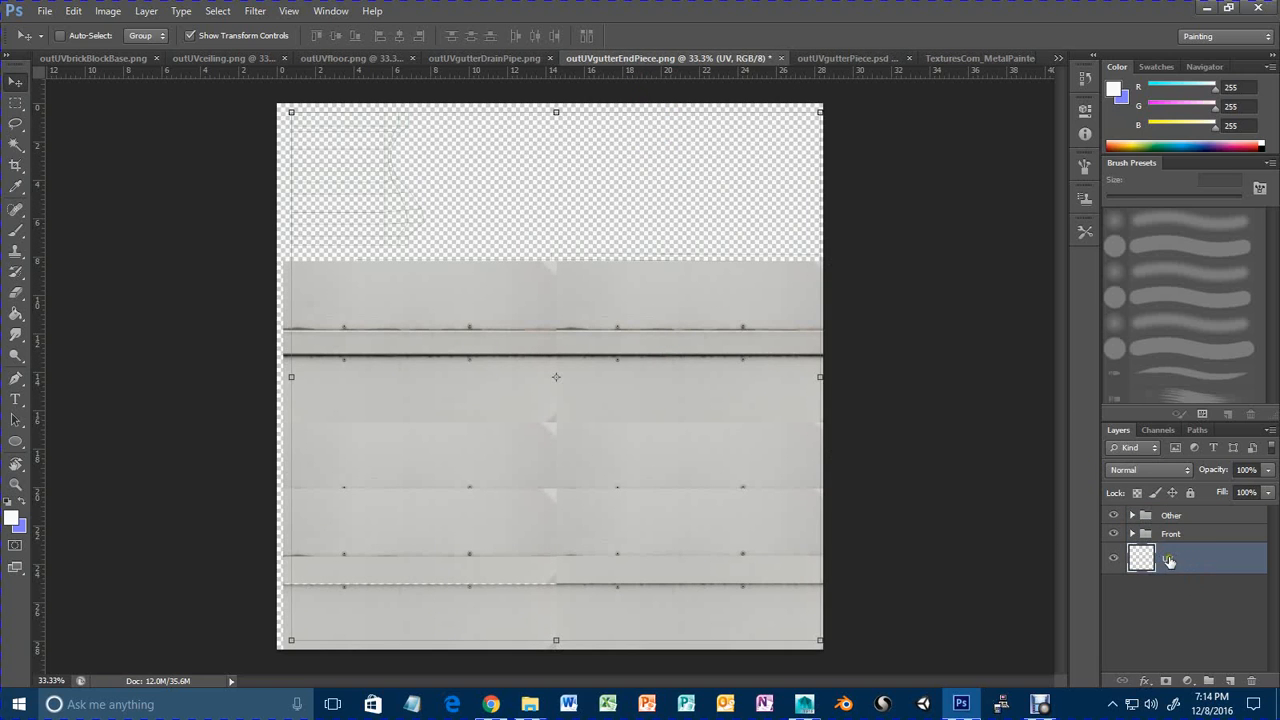
Add a white-filled layer at the bottom of the layer stack and move the UV layer above the groups.
{"action": "left_click", "coordinate": [1229, 681]}
{"action": "left_click_drag", "start_coordinate": [1186, 563], "coordinate": [1180, 620]}
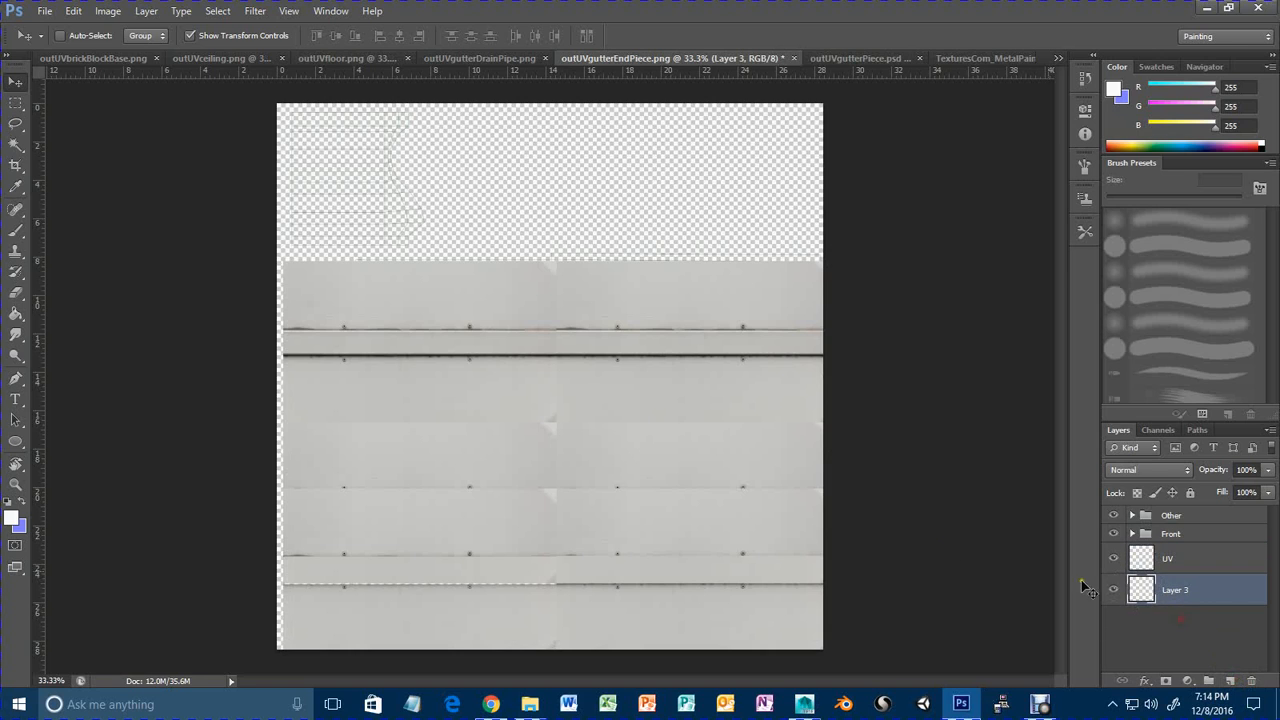
{"action": "left_click", "coordinate": [16, 313]}
{"action": "left_click", "coordinate": [456, 211]}
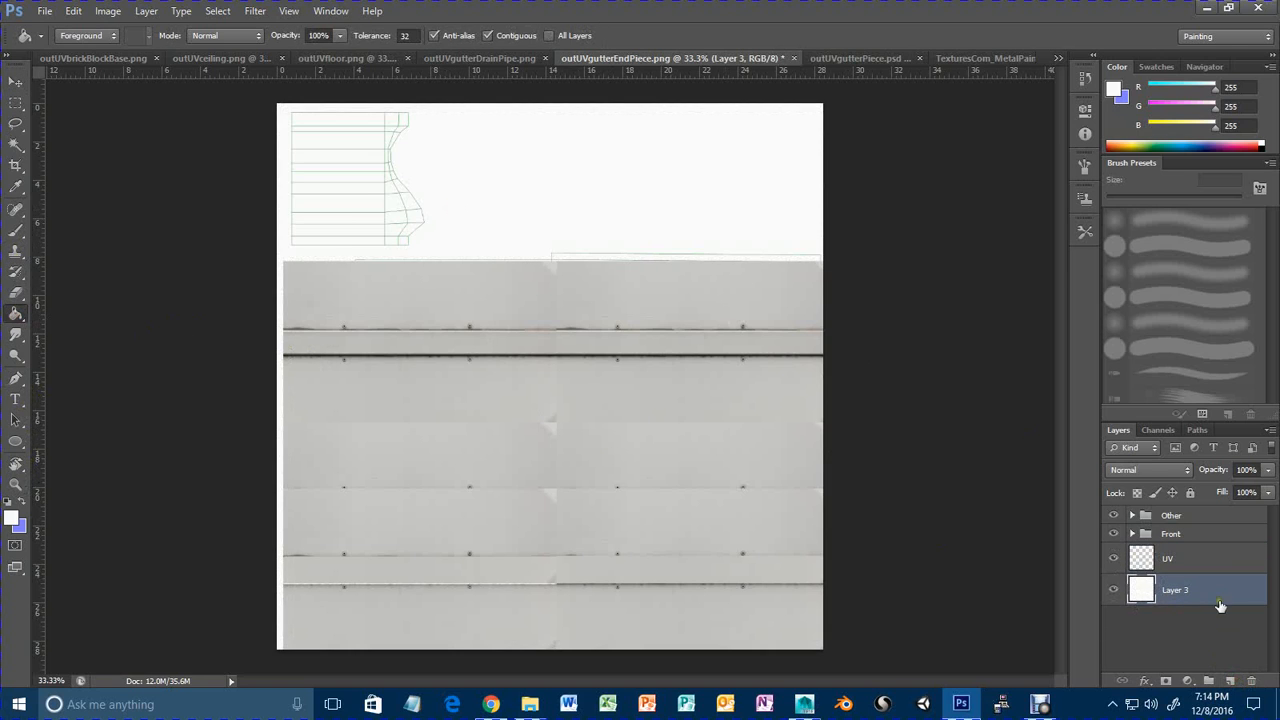
{"action": "left_click_drag", "start_coordinate": [1200, 562], "coordinate": [1188, 512]}
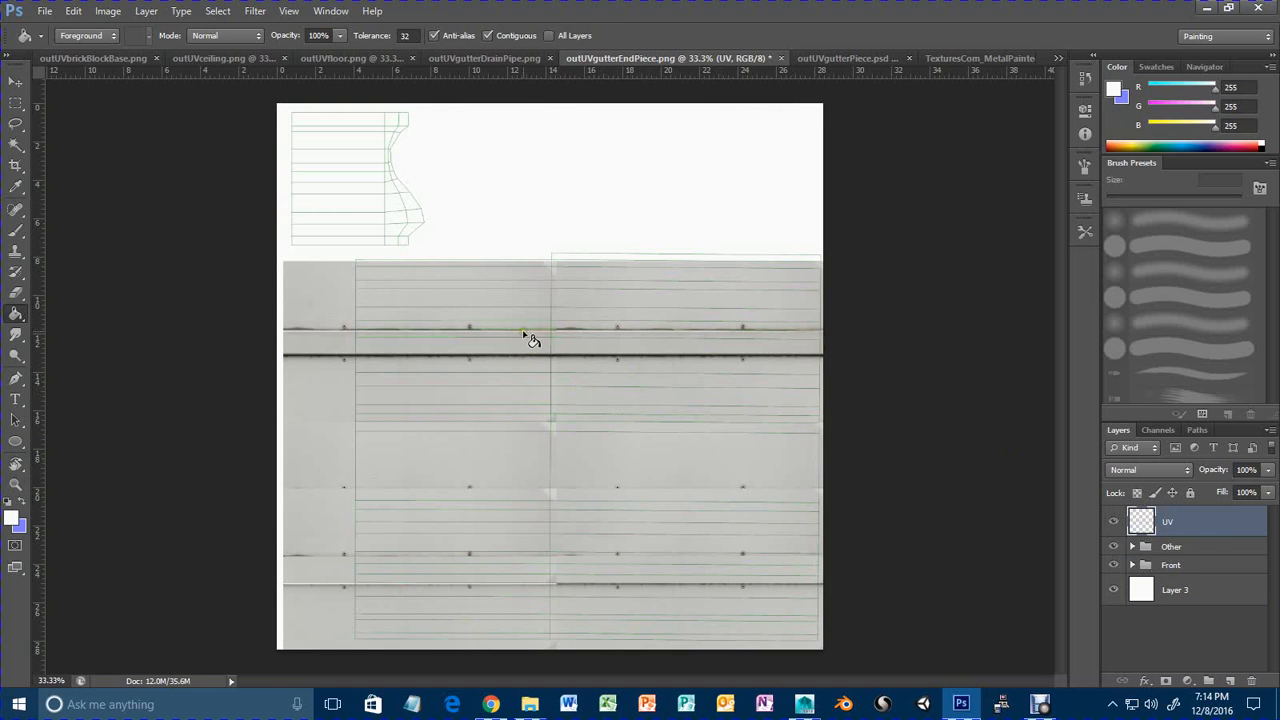
Move the Other and Front groups together slightly upward to cover the large UV shell.
{"action": "key", "text": "v"}
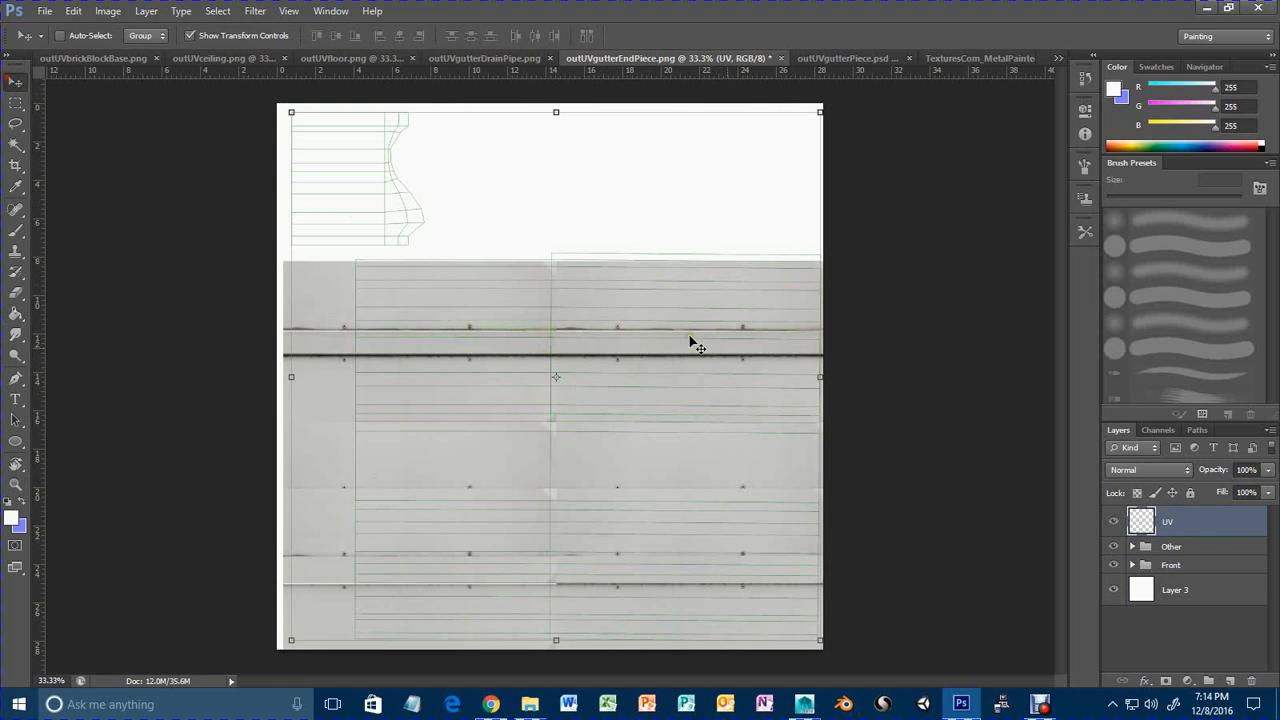
{"action": "left_click", "coordinate": [1185, 548]}
{"action": "left_click", "coordinate": [1192, 566], "text": "shift"}
{"action": "left_click_drag", "start_coordinate": [607, 513], "coordinate": [608, 510]}
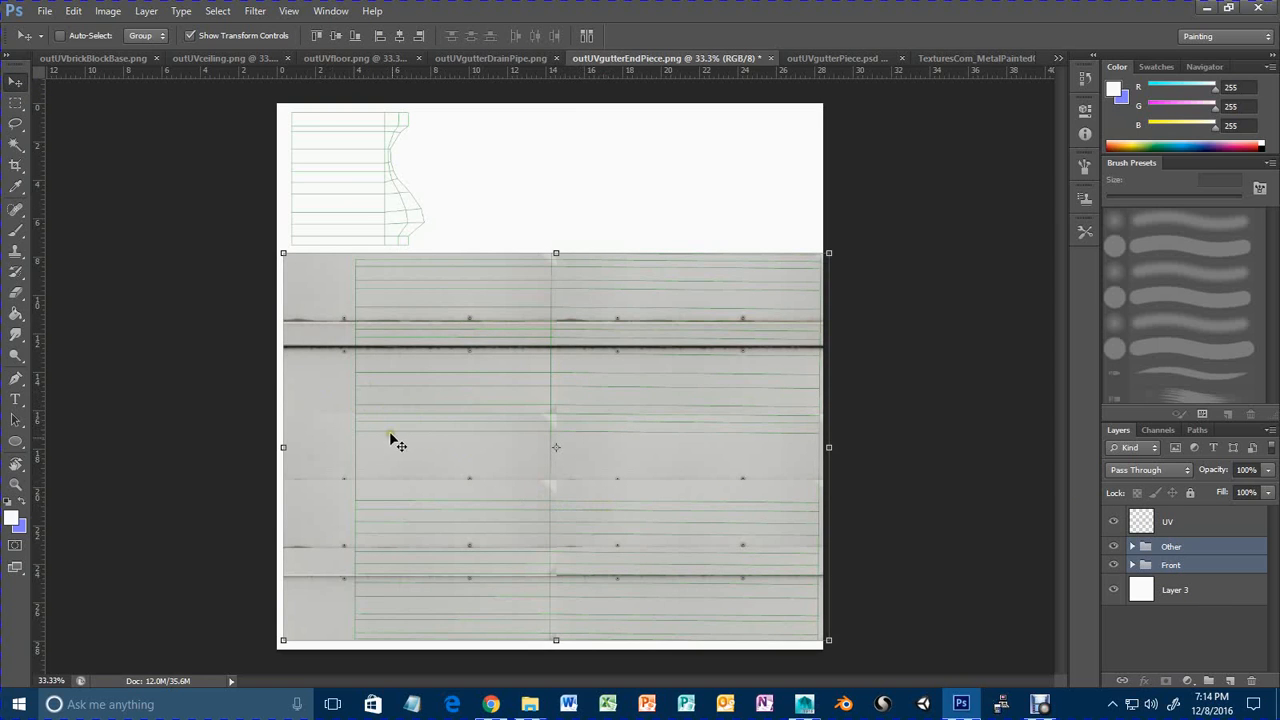
Duplicate Layer 2 copy from the Front group above both groups and place it over the small end-cap UV shell.
{"action": "left_click", "coordinate": [1132, 547]}
{"action": "left_click", "coordinate": [1132, 547]}
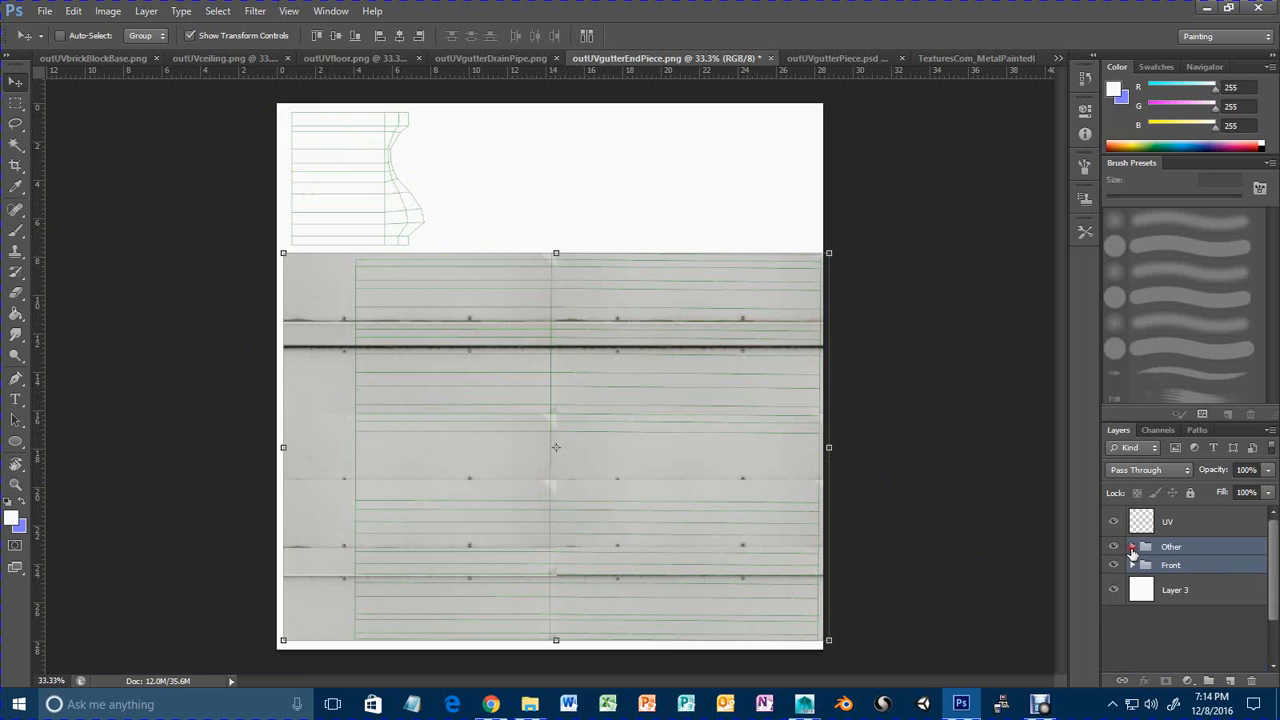
{"action": "left_click", "coordinate": [1132, 565]}
{"action": "left_click", "coordinate": [1168, 566]}
{"action": "left_click", "coordinate": [1202, 597]}
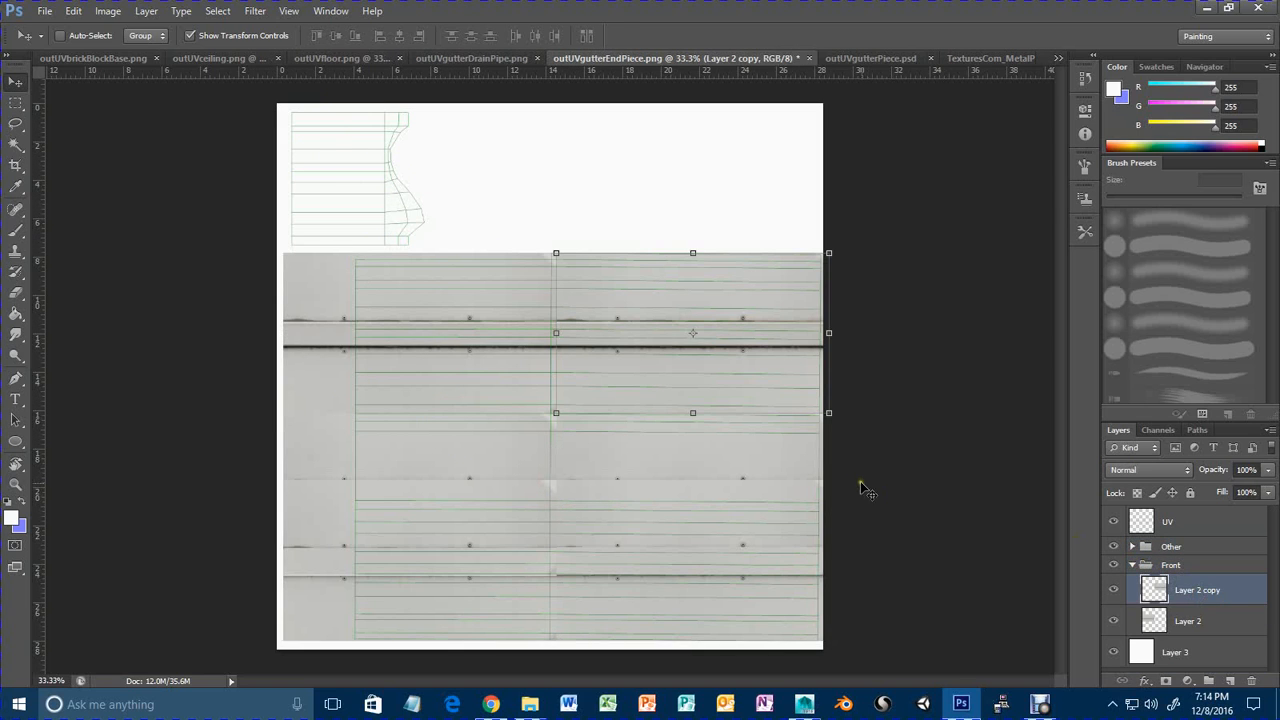
{"action": "key", "text": "ctrl+j"}
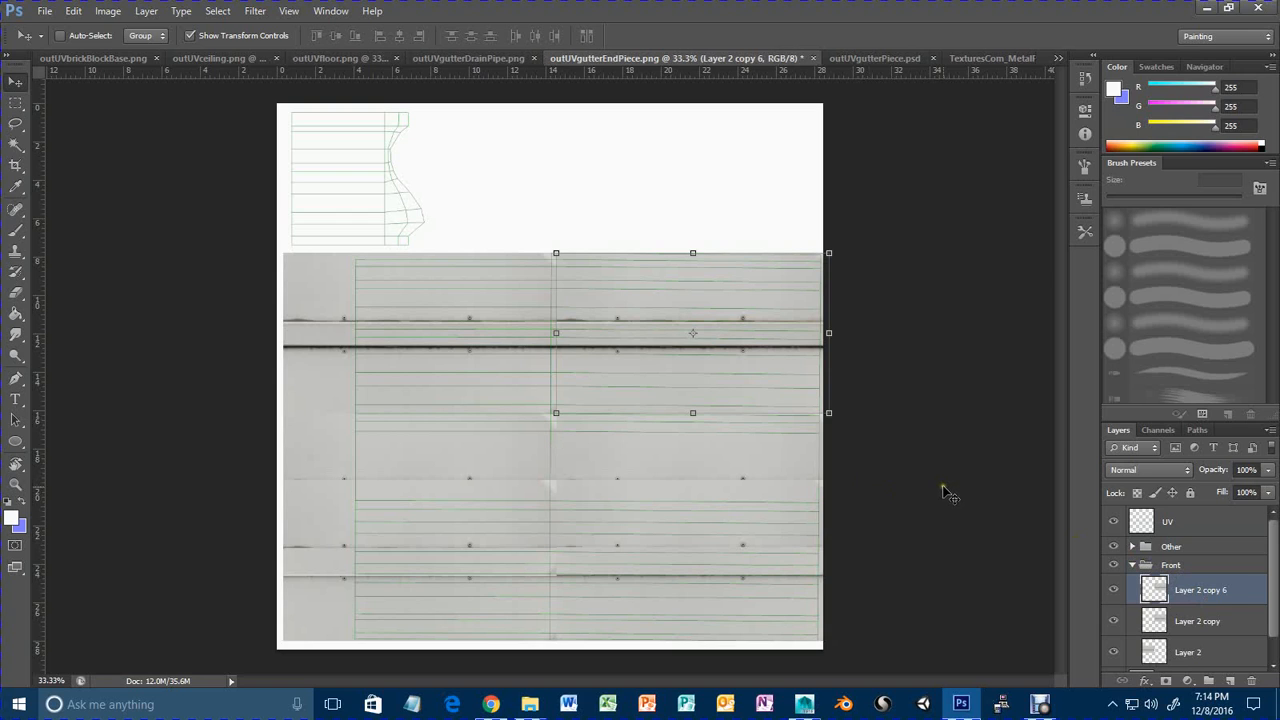
{"action": "left_click_drag", "start_coordinate": [1213, 592], "coordinate": [1209, 537]}
{"action": "left_click", "coordinate": [1133, 597]}
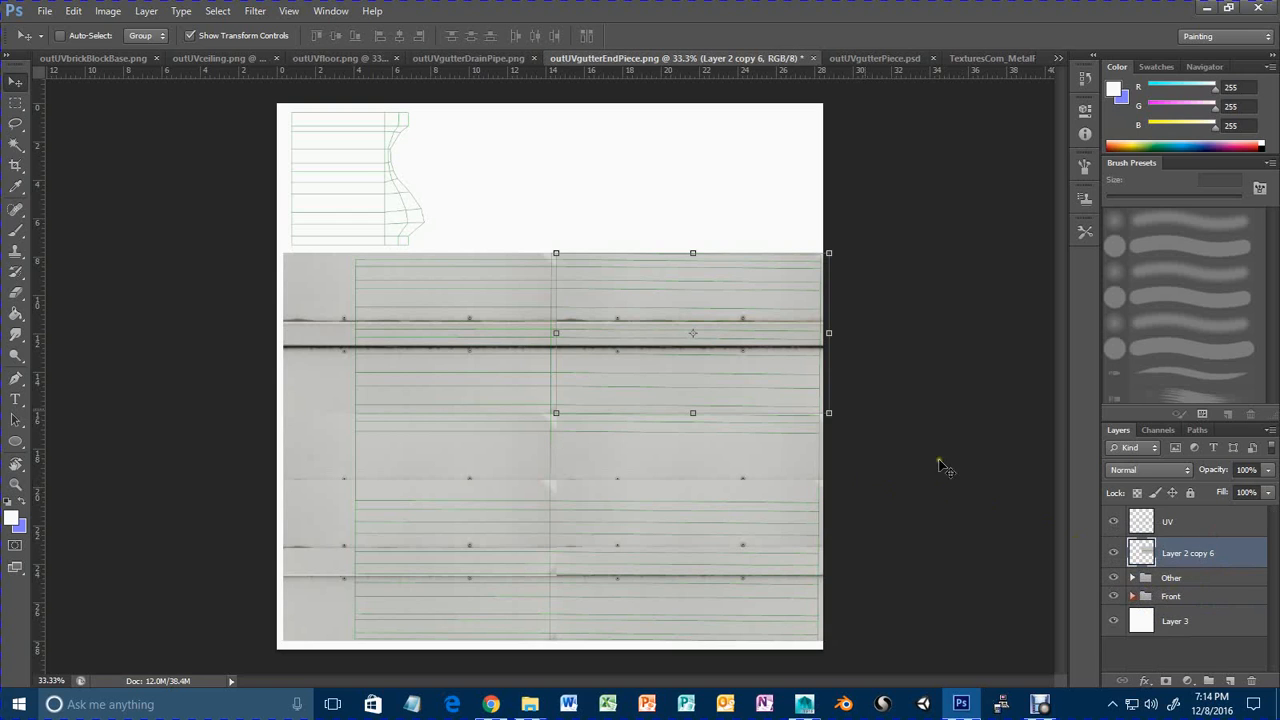
{"action": "left_click_drag", "start_coordinate": [757, 366], "coordinate": [471, 210]}
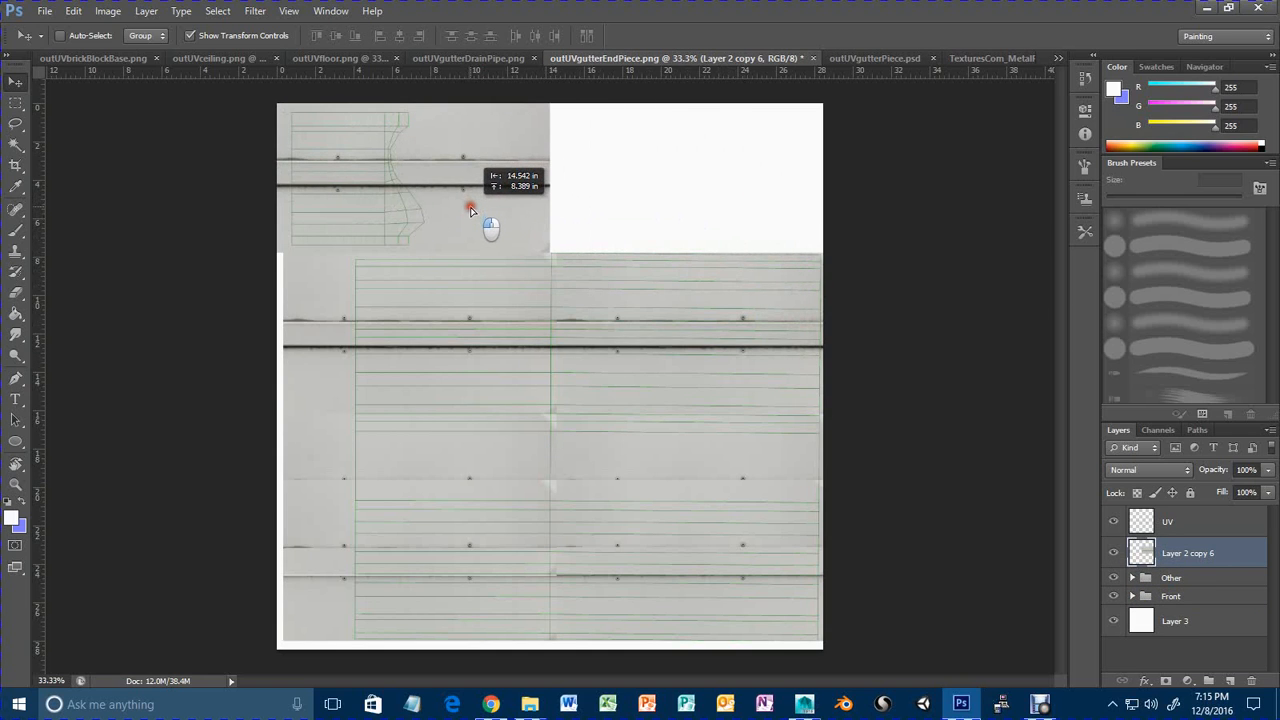
{"action": "left_click_drag", "start_coordinate": [471, 210], "coordinate": [485, 208]}
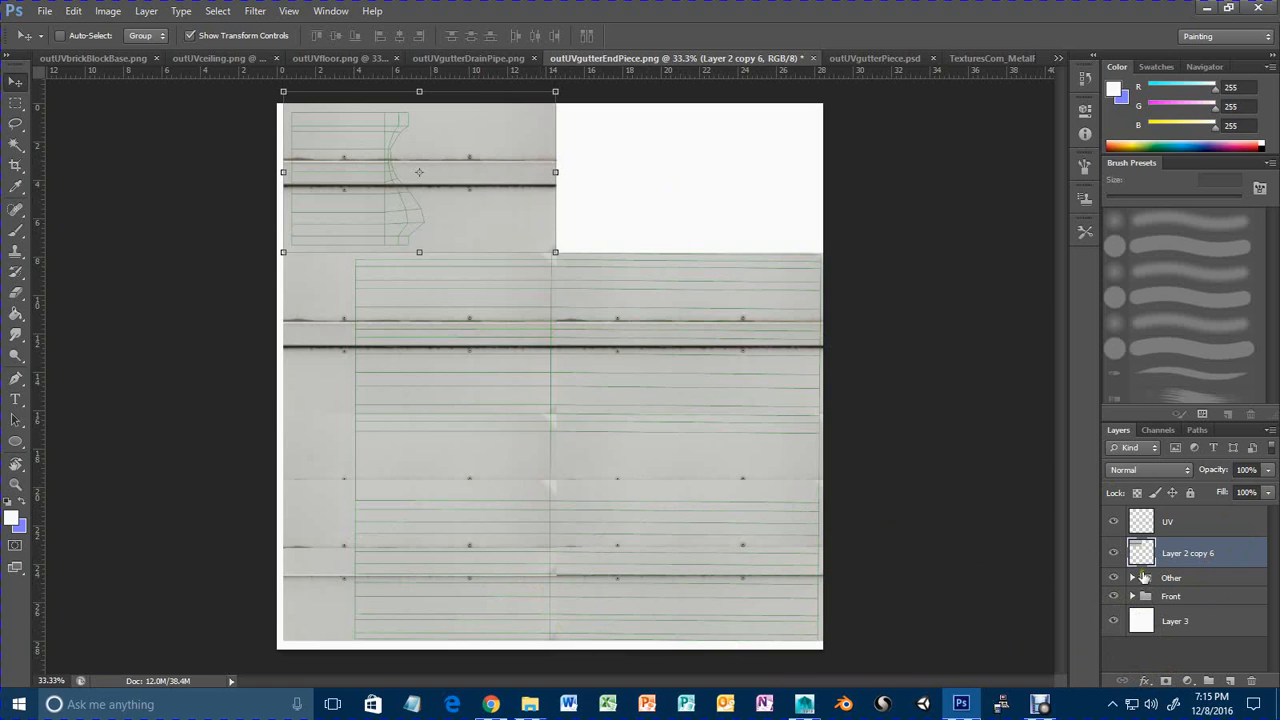
Add a layer mask to the duplicated metal layer and paint out its horizontal seam band with a 30 px black brush.
{"action": "left_click", "coordinate": [1166, 681]}
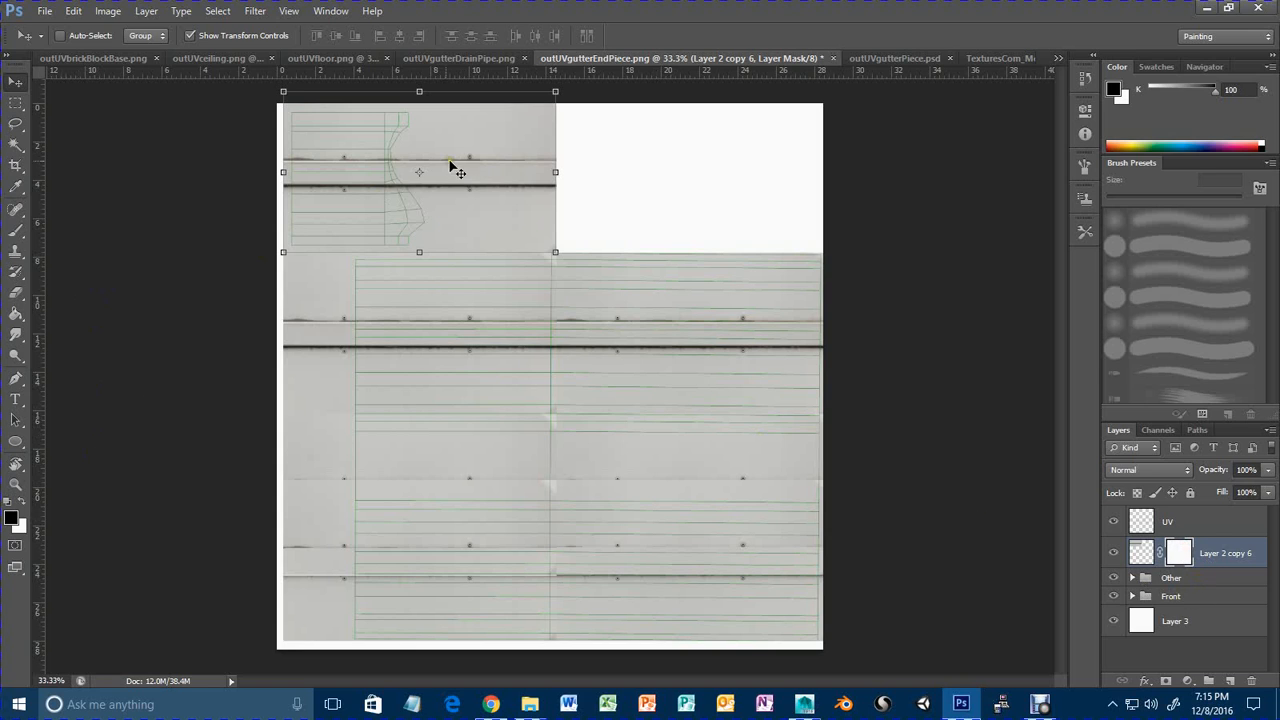
{"action": "left_click", "coordinate": [15, 230]}
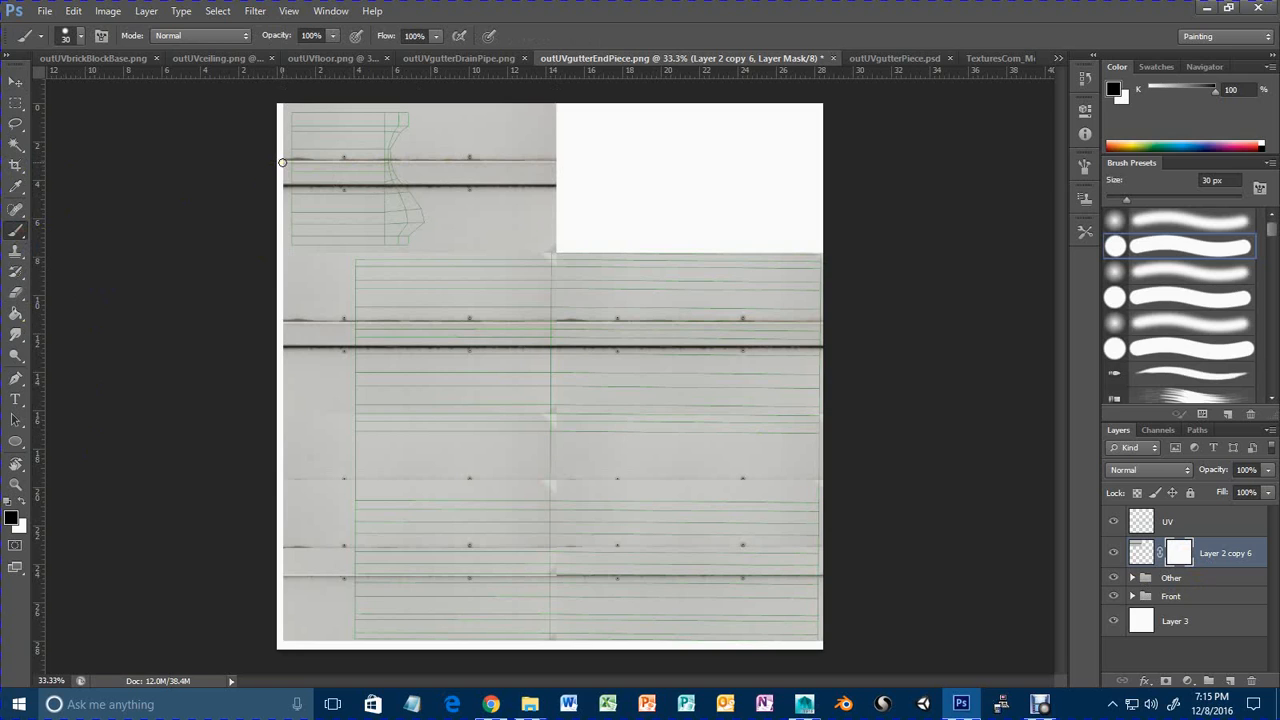
{"action": "left_click_drag", "start_coordinate": [283, 157], "coordinate": [583, 171]}
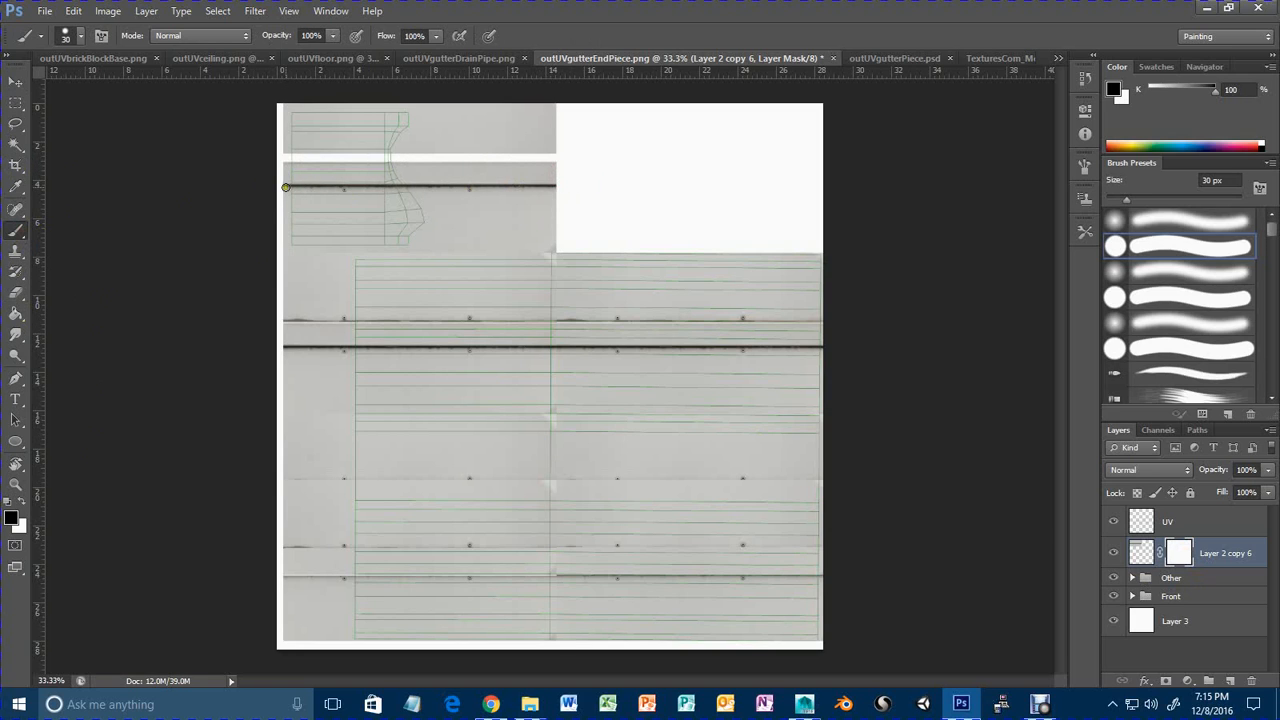
{"action": "left_click_drag", "start_coordinate": [283, 189], "coordinate": [614, 195], "text": "shift"}
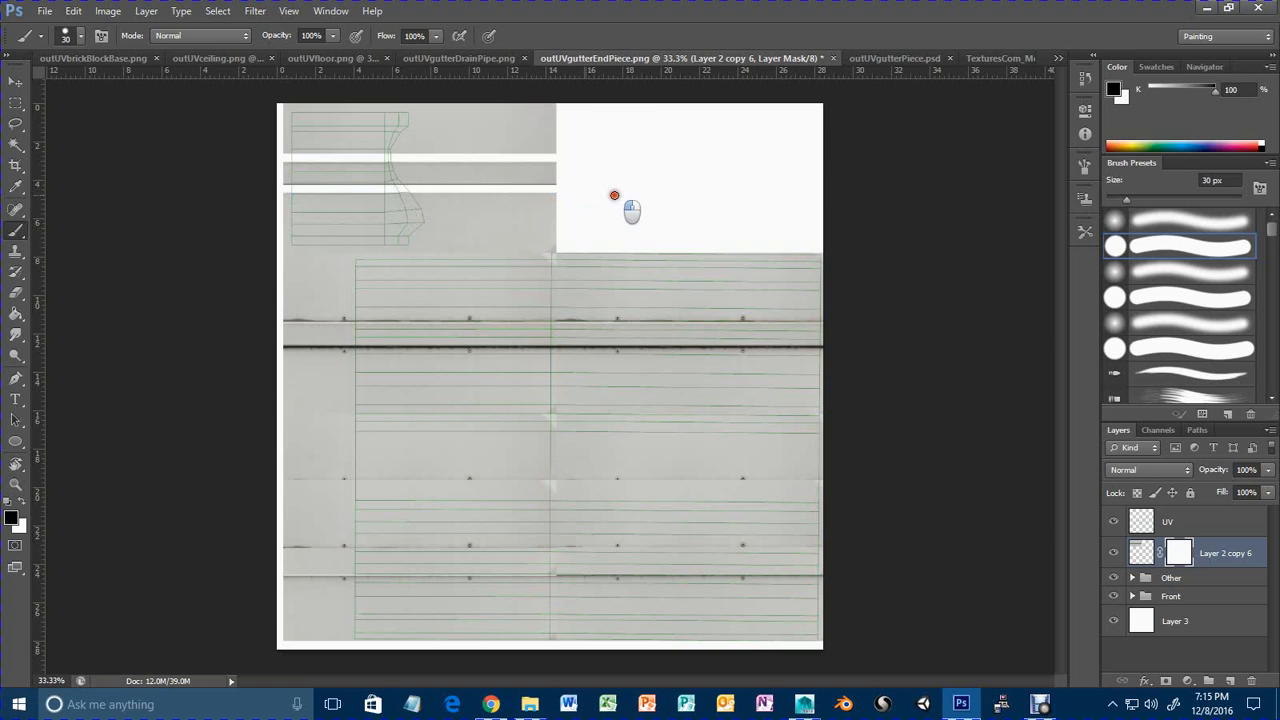
{"action": "mouse_move", "coordinate": [282, 182]}
{"action": "left_mouse_down", "text": "shift"}
{"action": "mouse_move", "coordinate": [597, 182]}
{"action": "mouse_move", "coordinate": [280, 177]}
{"action": "mouse_move", "coordinate": [541, 180]}
{"action": "mouse_move", "coordinate": [551, 163]}
{"action": "mouse_move", "coordinate": [280, 163]}
{"action": "mouse_move", "coordinate": [586, 173]}
{"action": "left_mouse_up", "text": "shift"}
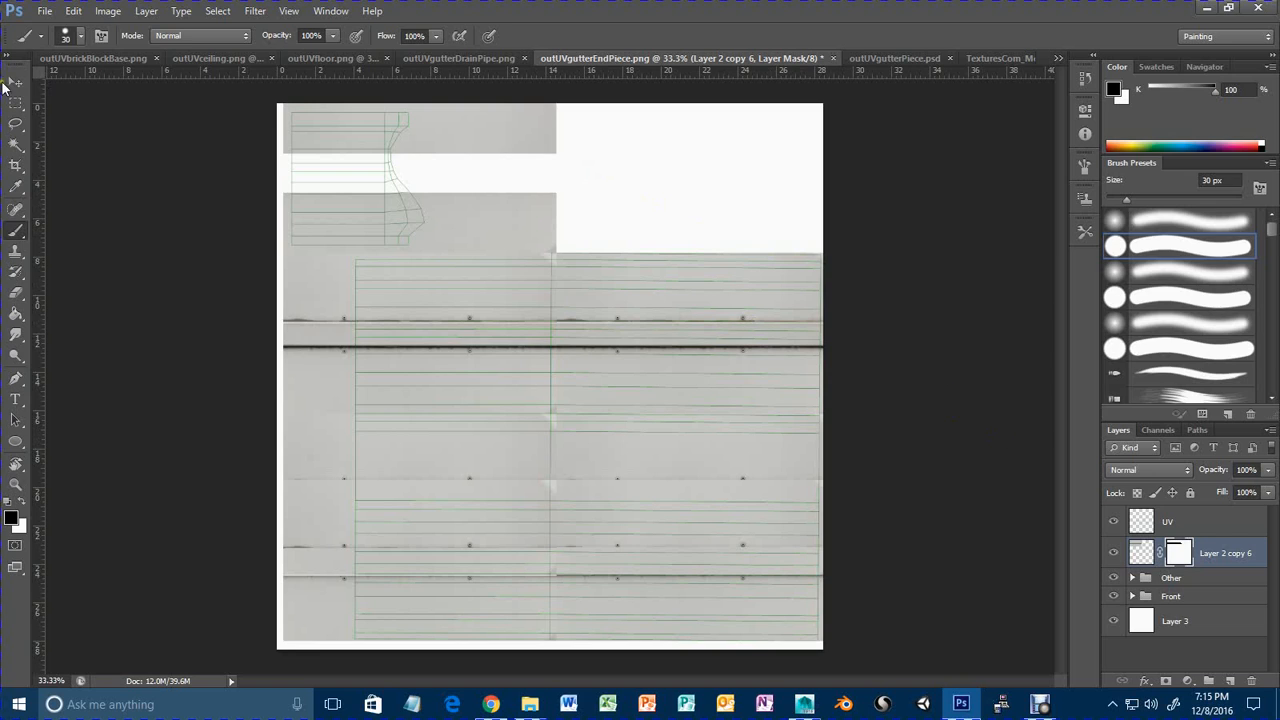
Duplicate the masked metal layer that covers the end-cap UV shell.
{"action": "left_click", "coordinate": [13, 82]}
{"action": "left_click", "coordinate": [1141, 552]}
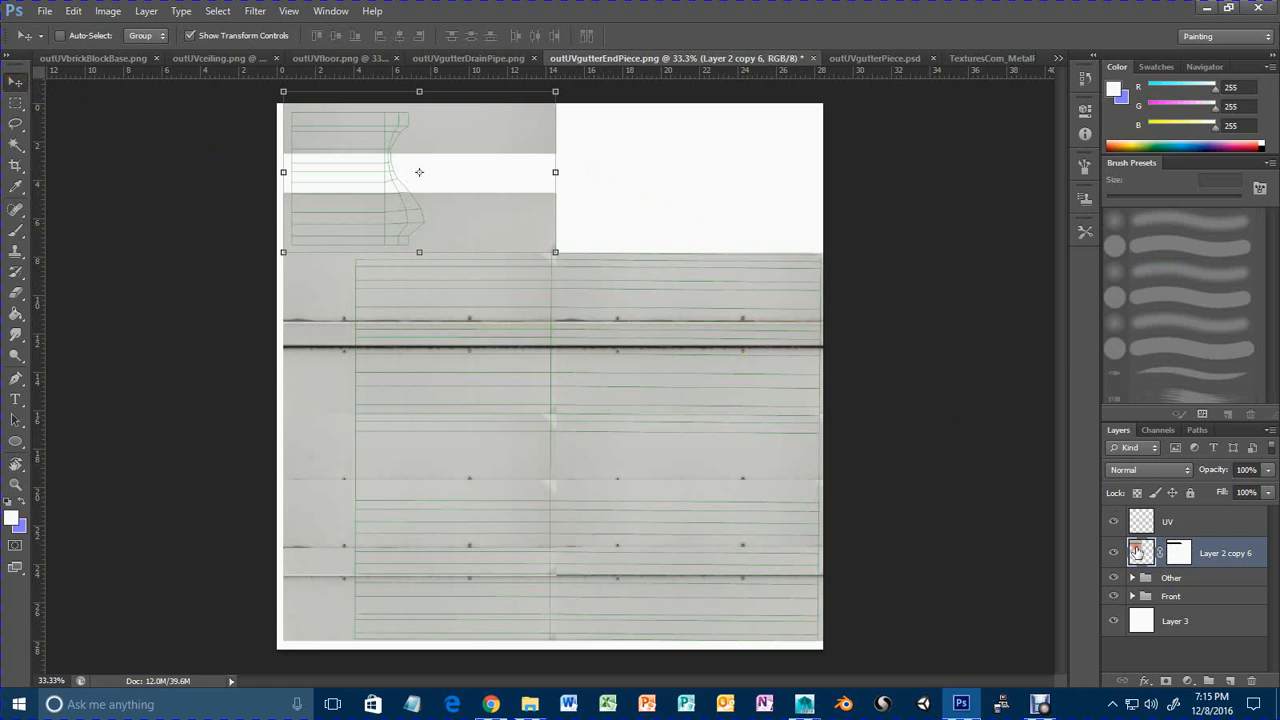
{"action": "key", "text": "ctrl+j"}
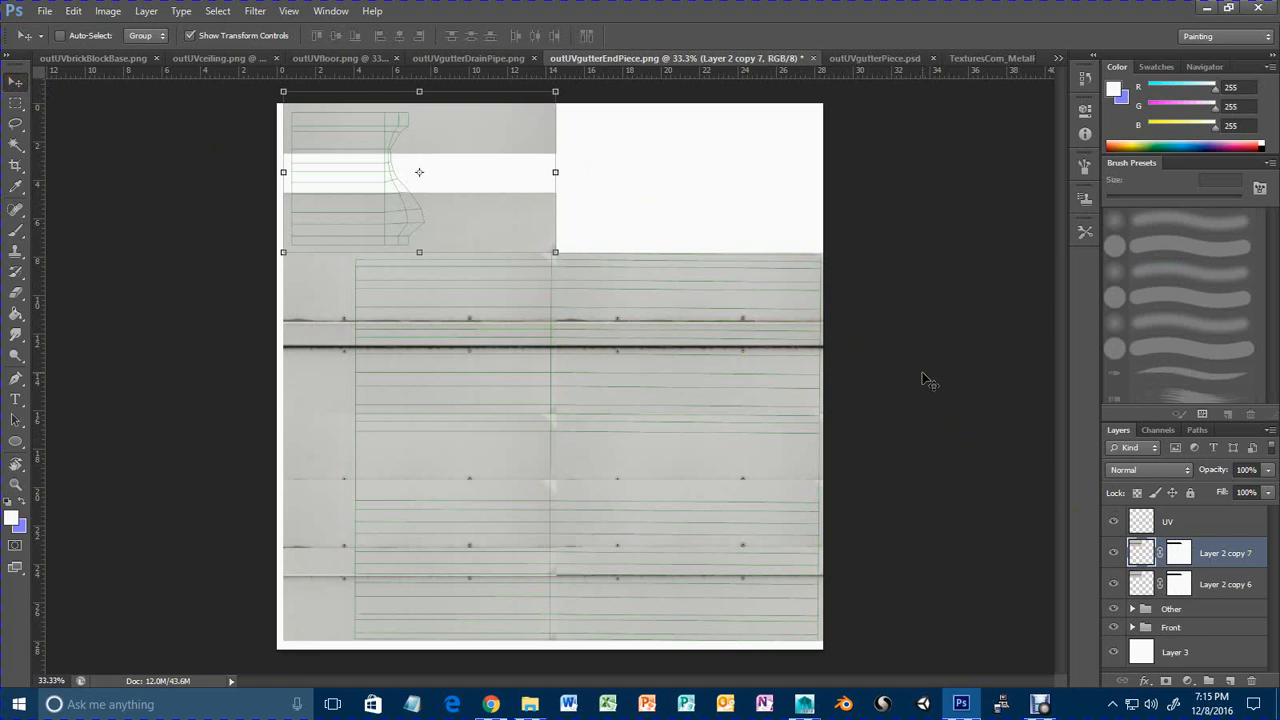
Move the duplicated metal layer down over the masked seam gap and group both end-cap layers as "End".
{"action": "left_click_drag", "start_coordinate": [451, 131], "coordinate": [456, 187]}
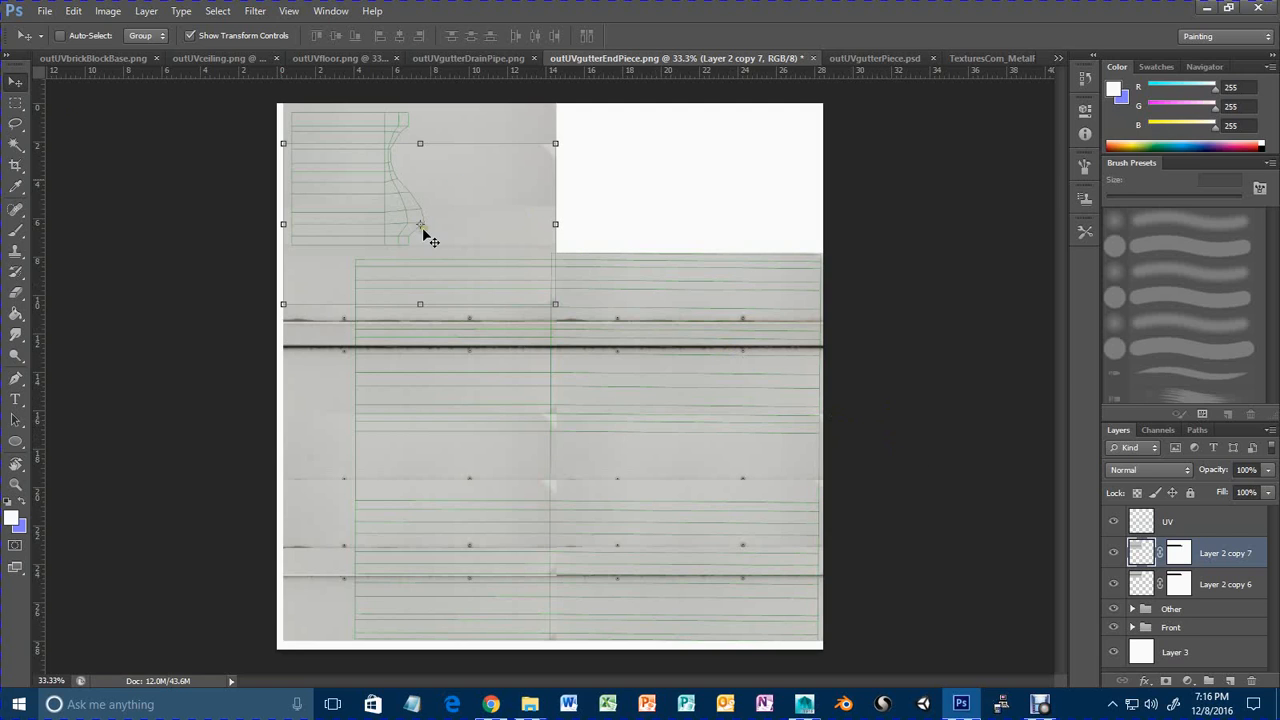
{"action": "left_click", "coordinate": [1220, 581], "text": "shift"}
{"action": "left_click_drag", "start_coordinate": [1220, 581], "coordinate": [1208, 681]}
{"action": "double_click", "coordinate": [1188, 547]}
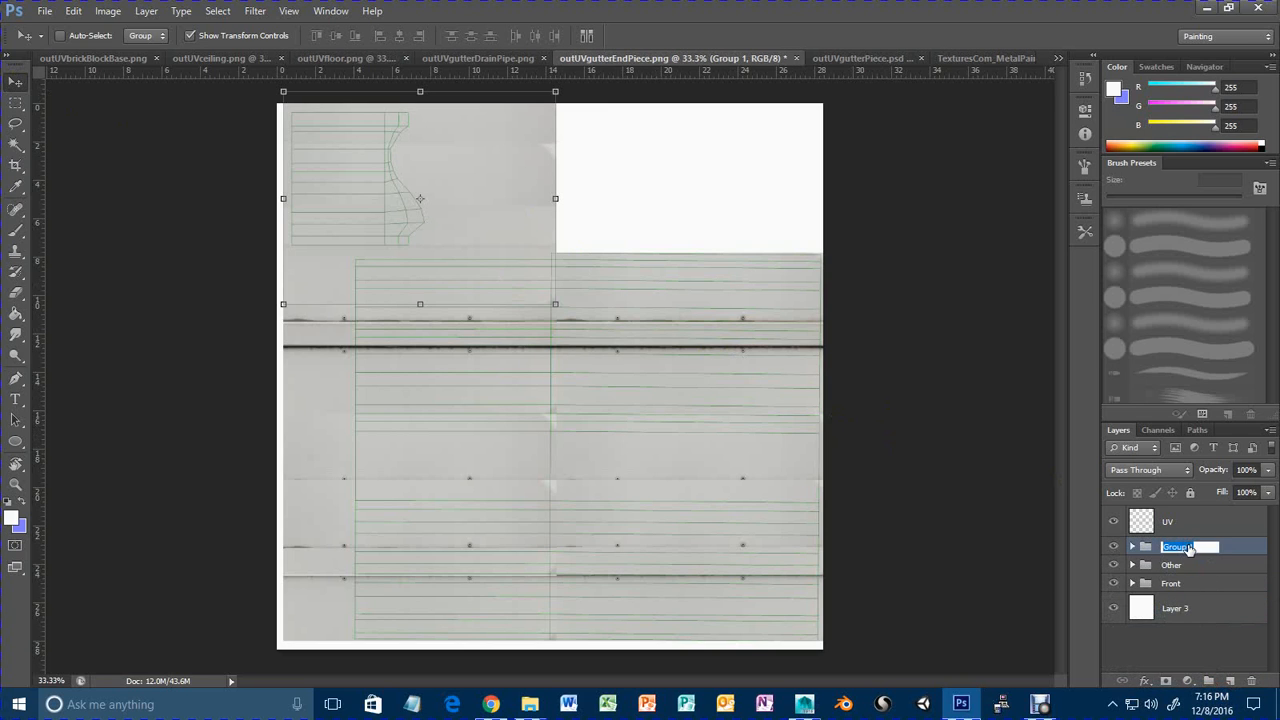
{"action": "type", "text": "End"}
{"action": "key", "text": "Return"}
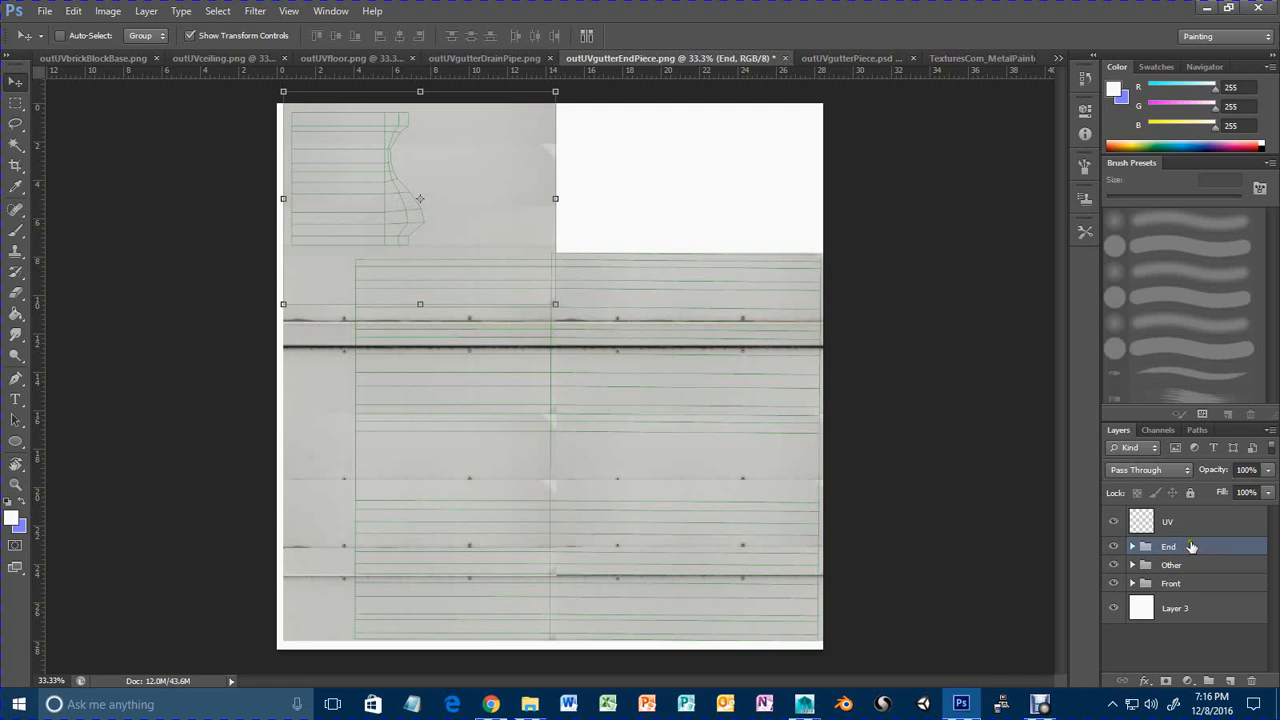
Place the End group beneath the Front group and save the layered outUVgutterEndPiece document as a PSD with Maximize Compatibility.
{"action": "left_click_drag", "start_coordinate": [1191, 546], "coordinate": [1185, 594]}
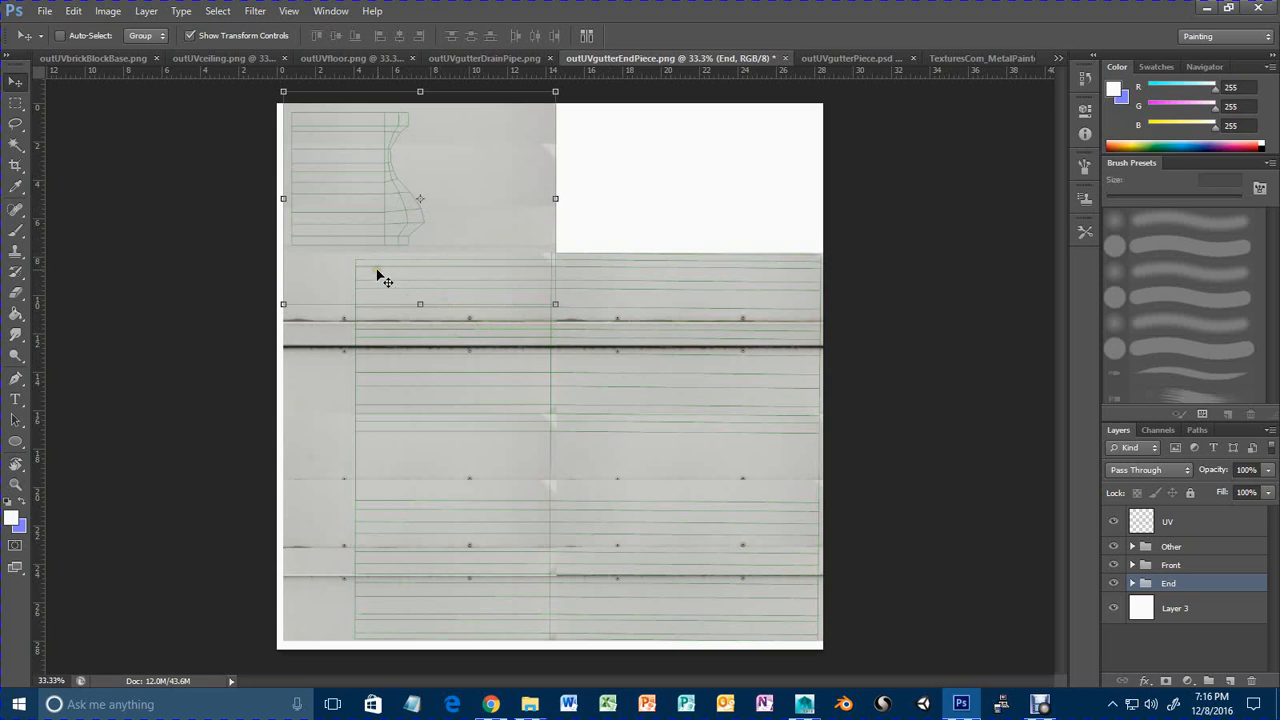
{"action": "left_click", "coordinate": [42, 16]}
{"action": "left_click", "coordinate": [88, 186]}
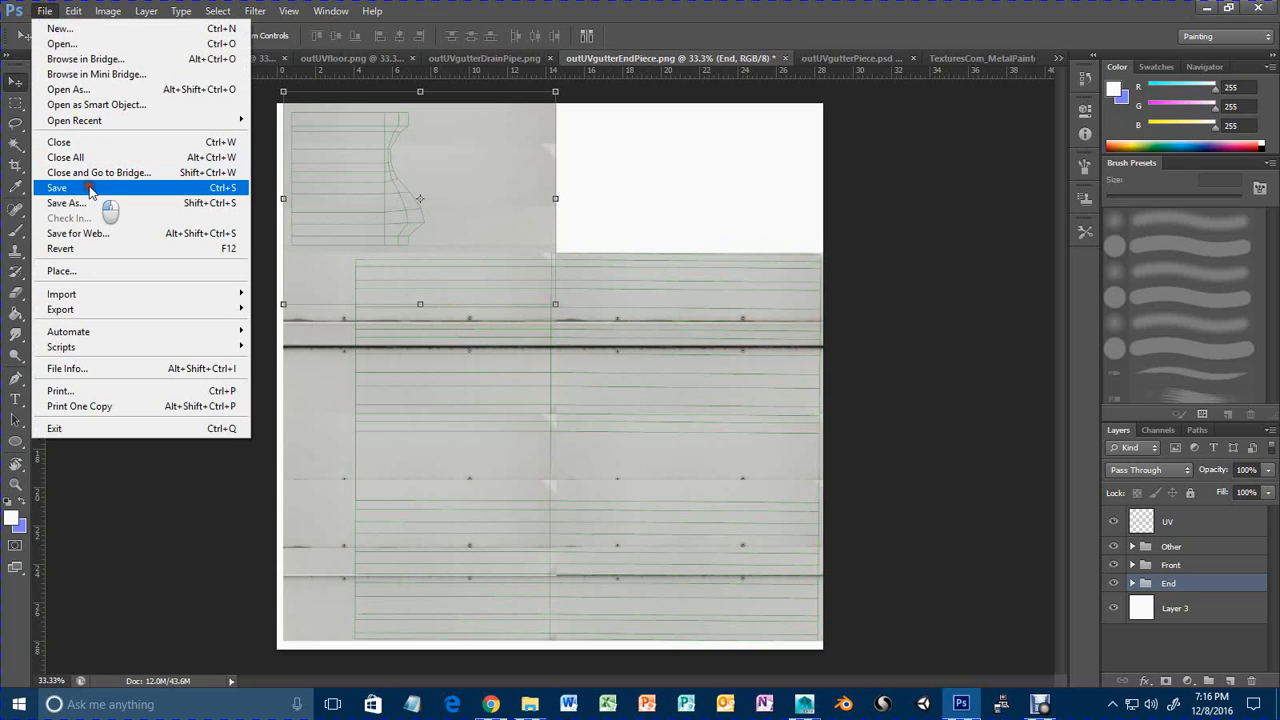
{"action": "left_click", "coordinate": [850, 411]}
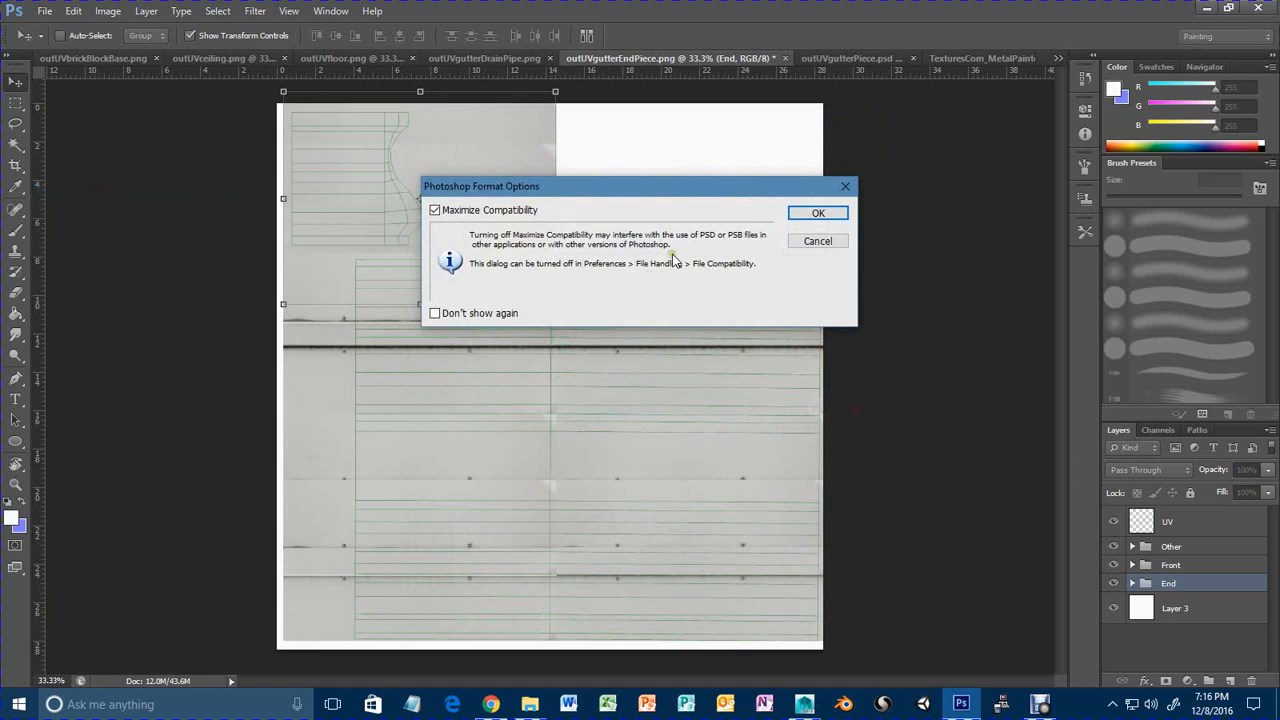
{"action": "left_click", "coordinate": [820, 211]}
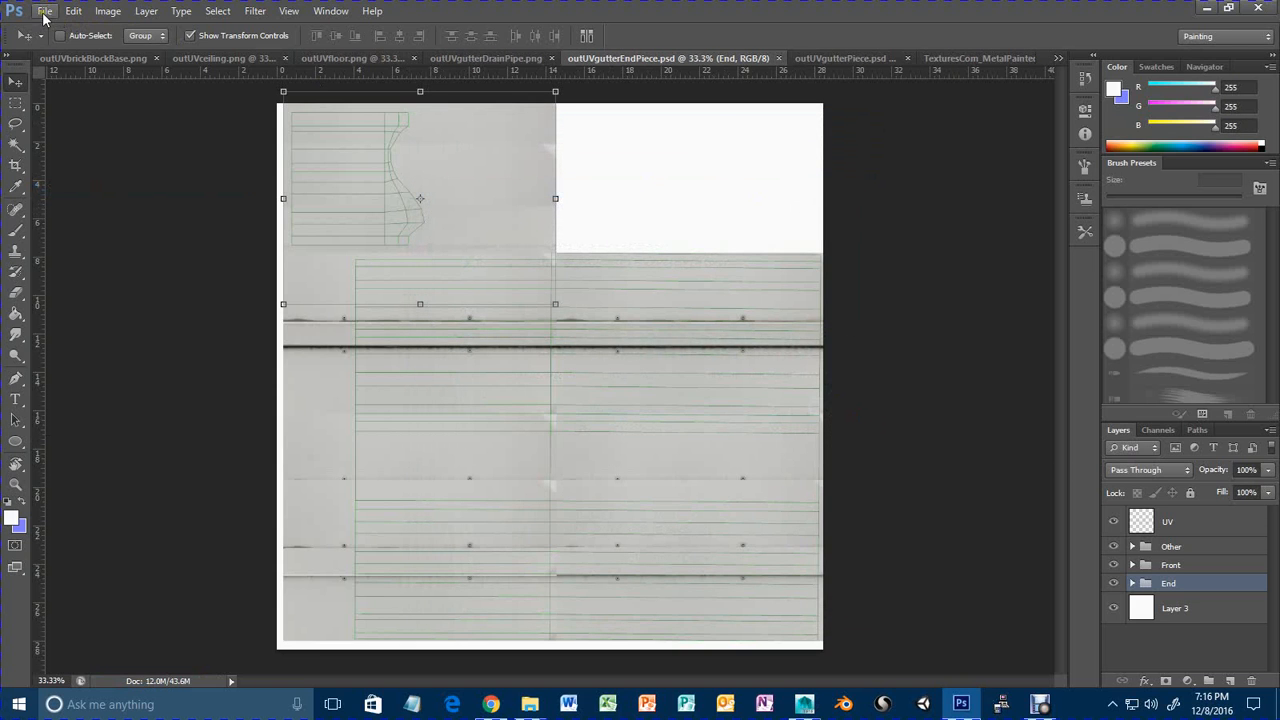
Save a PNG copy of the texture into the sourceimages folder, overwriting the existing gutterPiece file.
{"action": "left_click", "coordinate": [44, 11]}
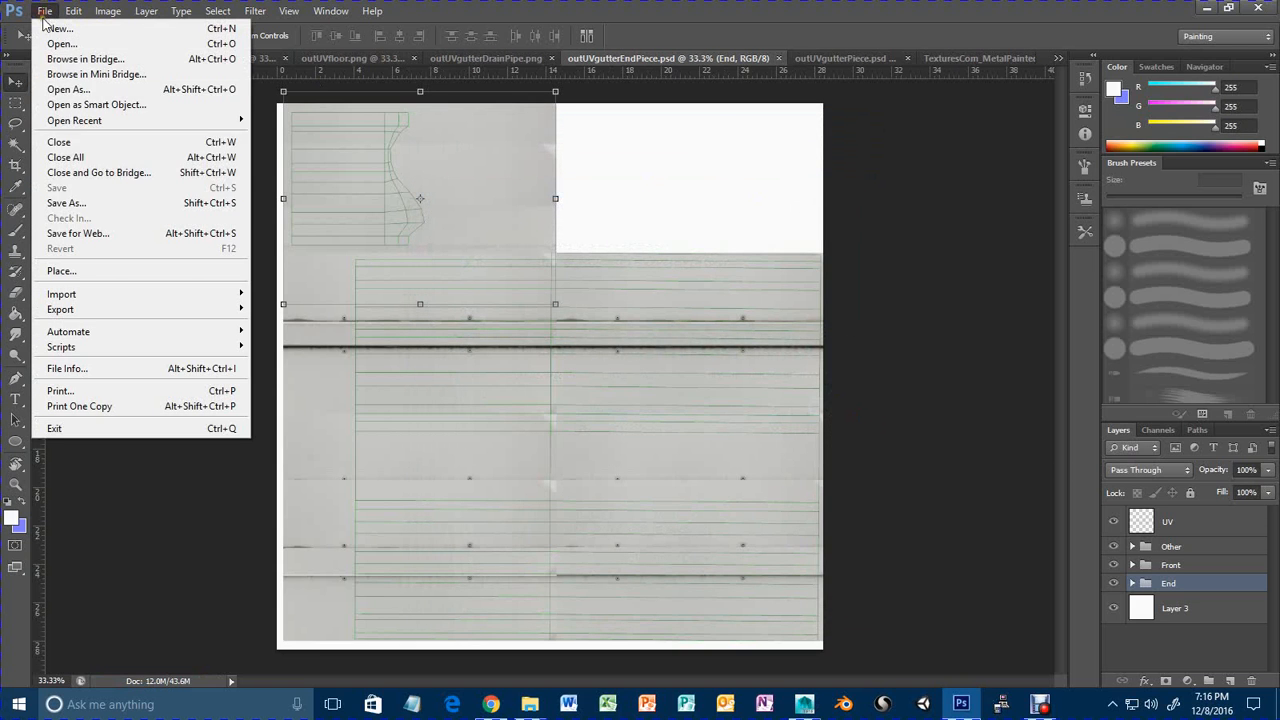
{"action": "left_click", "coordinate": [88, 205]}
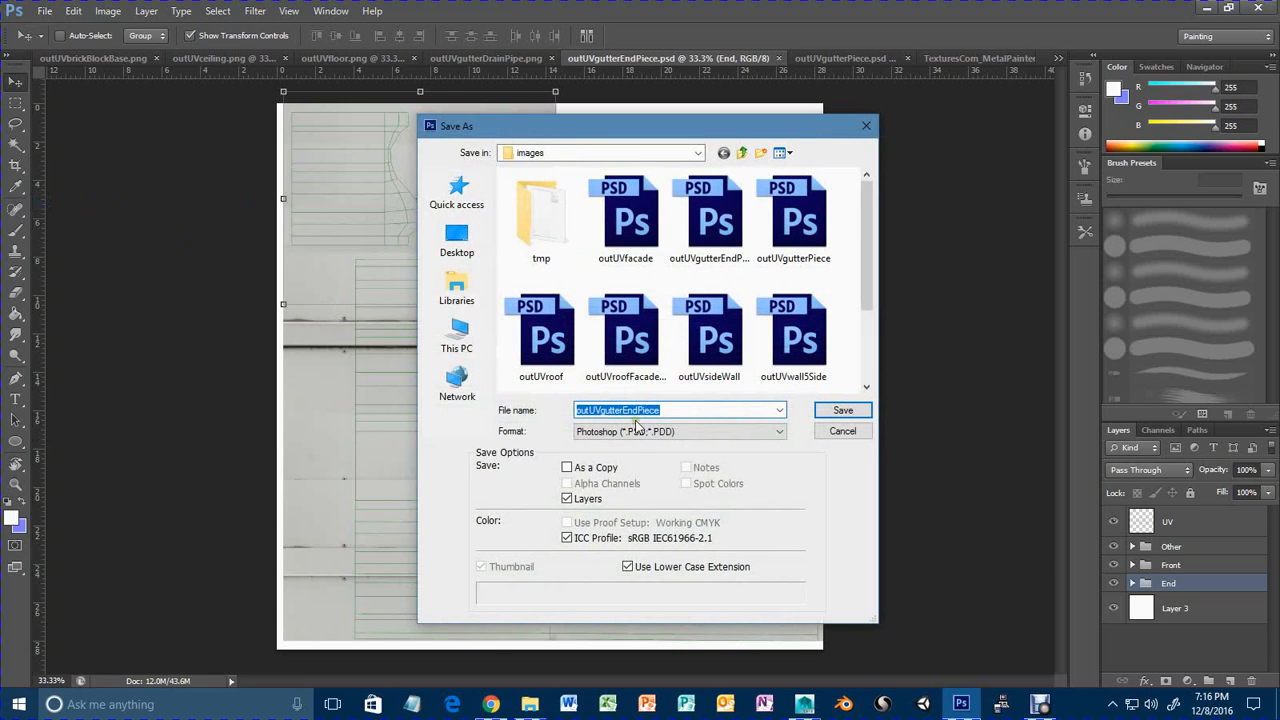
{"action": "left_click", "coordinate": [741, 152]}
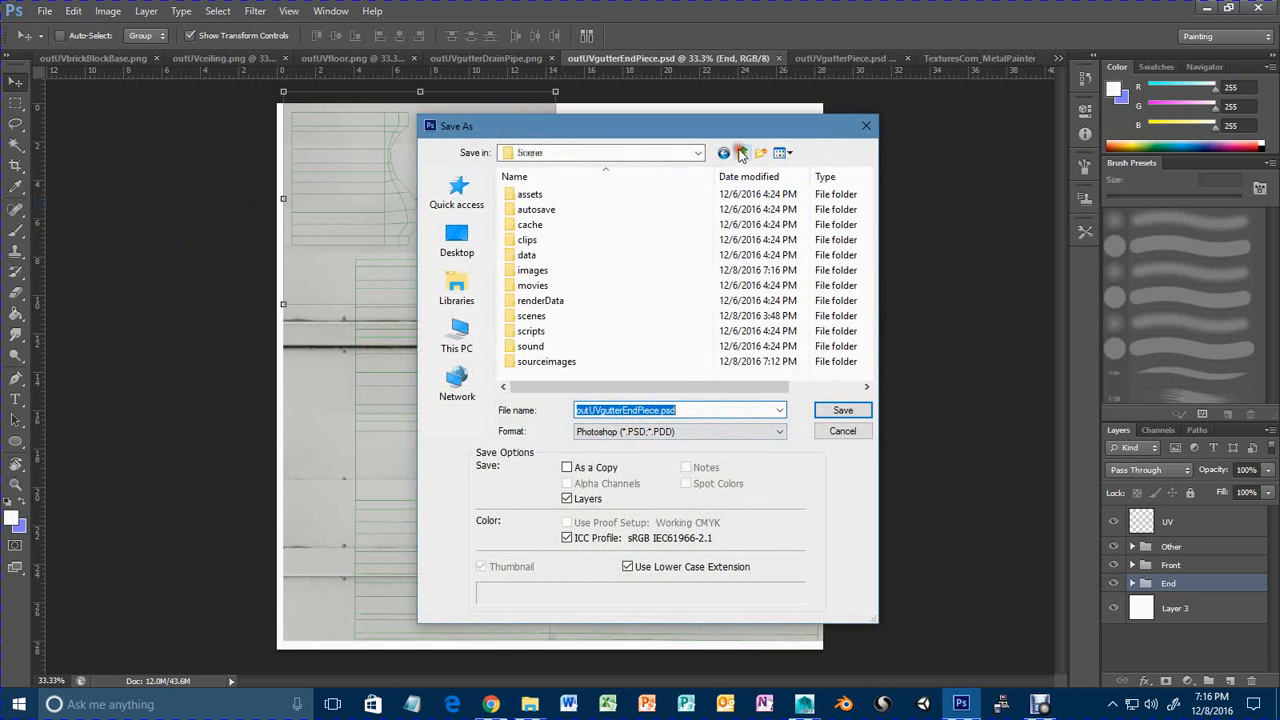
{"action": "double_click", "coordinate": [566, 362]}
{"action": "left_click", "coordinate": [688, 412]}
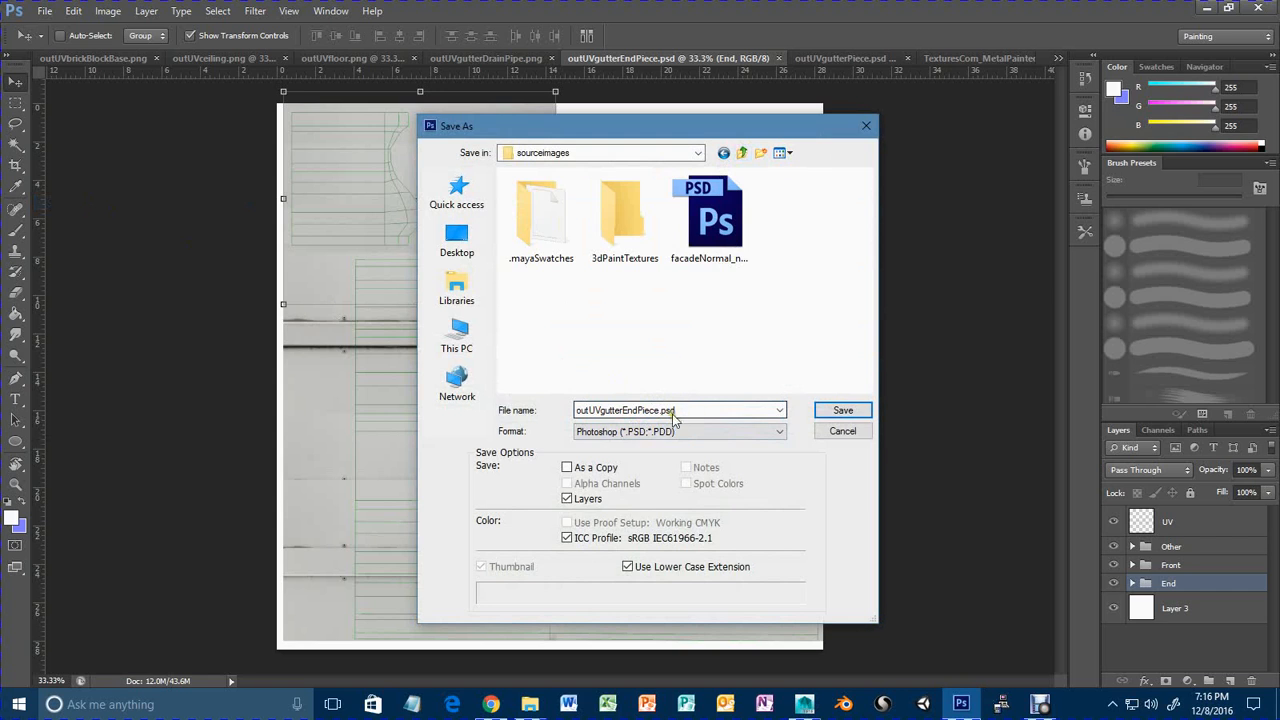
{"action": "left_click", "coordinate": [676, 431]}
{"action": "left_click", "coordinate": [640, 607]}
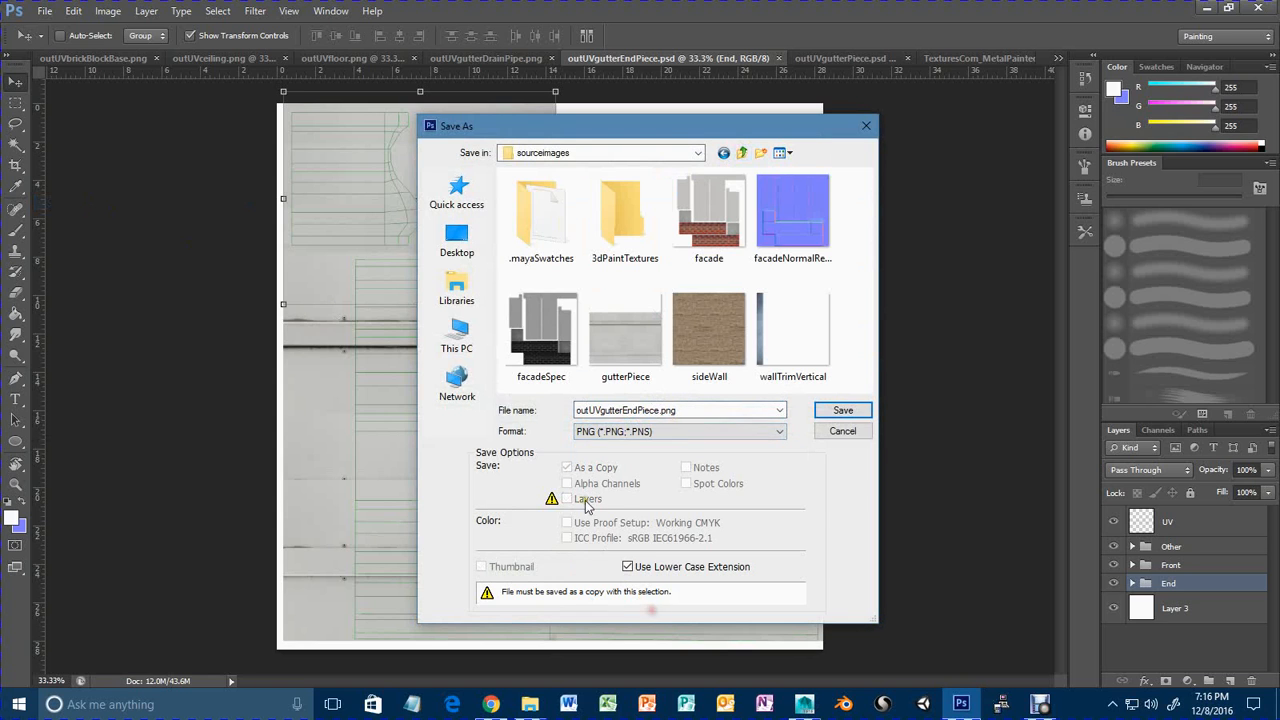
{"action": "left_click", "coordinate": [615, 341]}
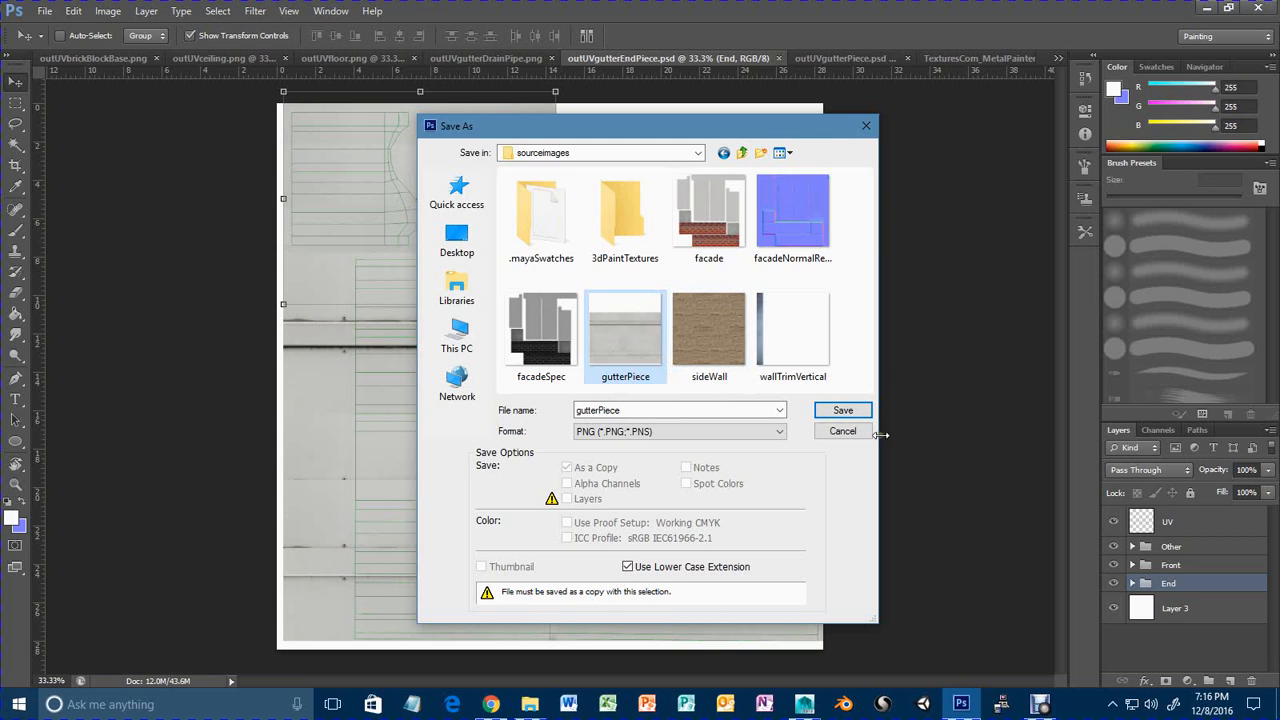
{"action": "left_click", "coordinate": [843, 412]}
{"action": "left_click", "coordinate": [590, 274]}
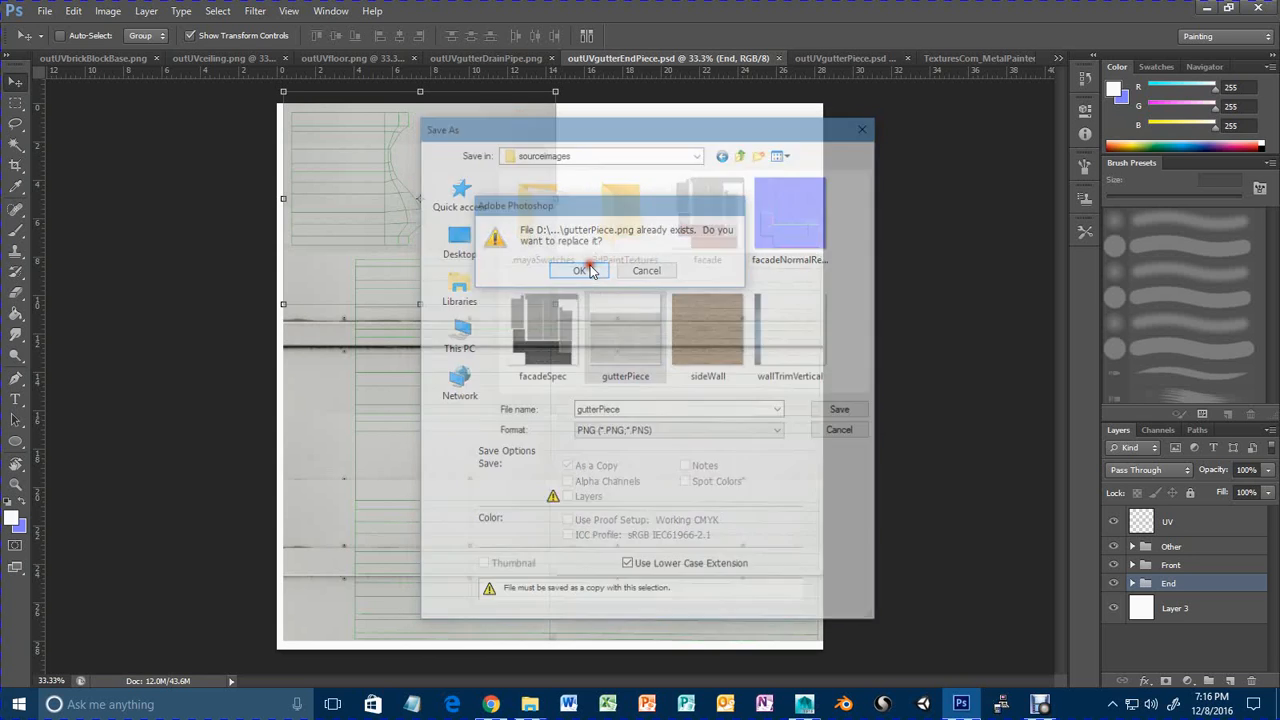
{"action": "left_click", "coordinate": [689, 212]}
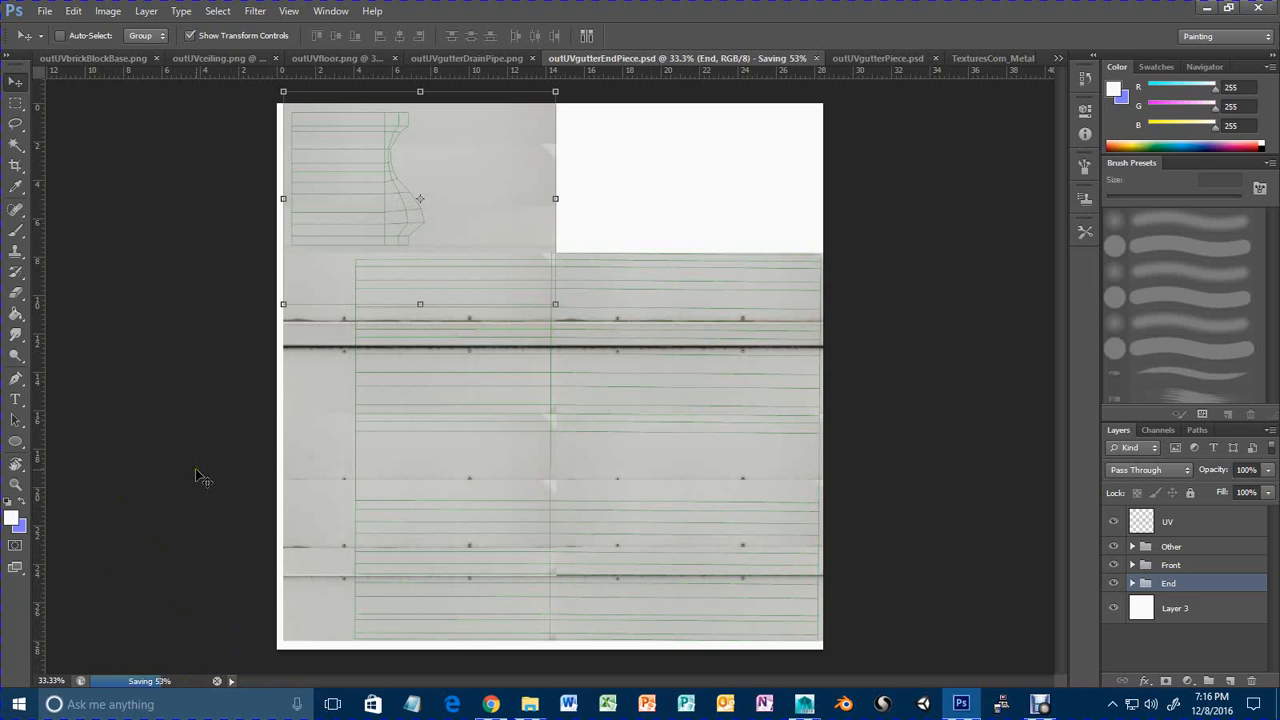
Switch to Maya and assign the existing GutterPiece material to the selected gutter end piece at the roof corner.
{"action": "left_click", "coordinate": [802, 705]}
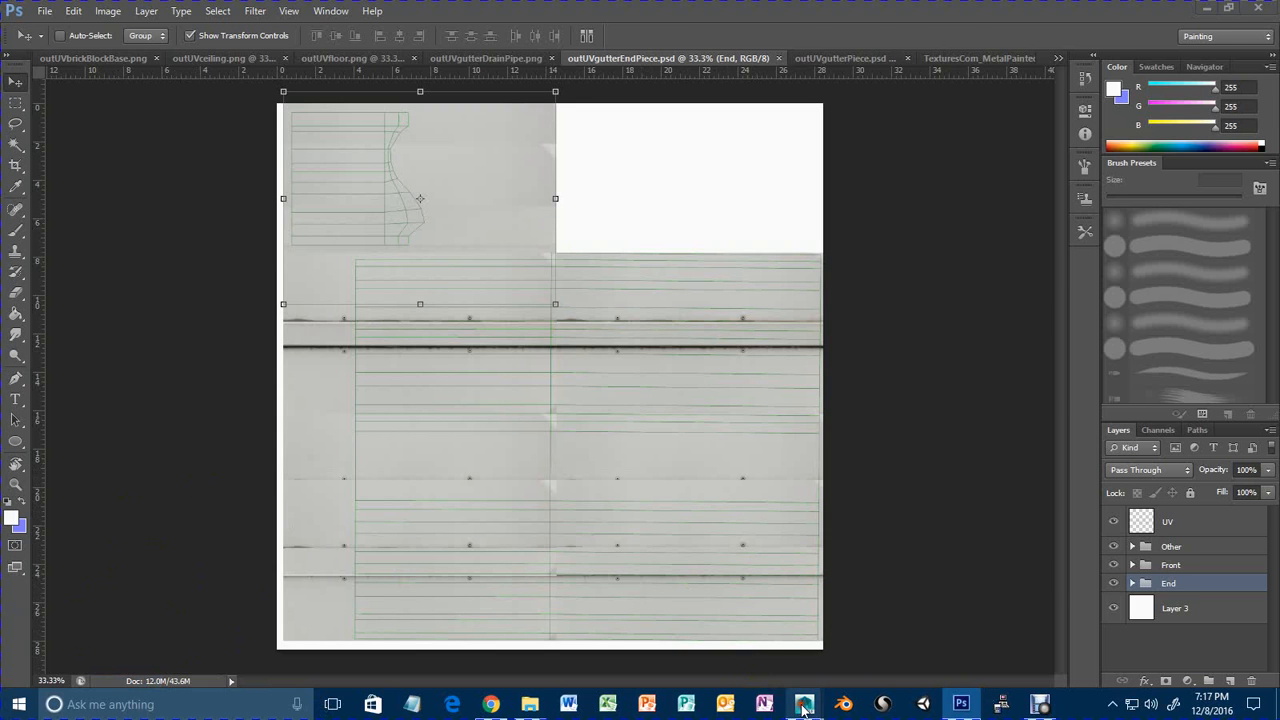
{"action": "left_click", "coordinate": [900, 620]}
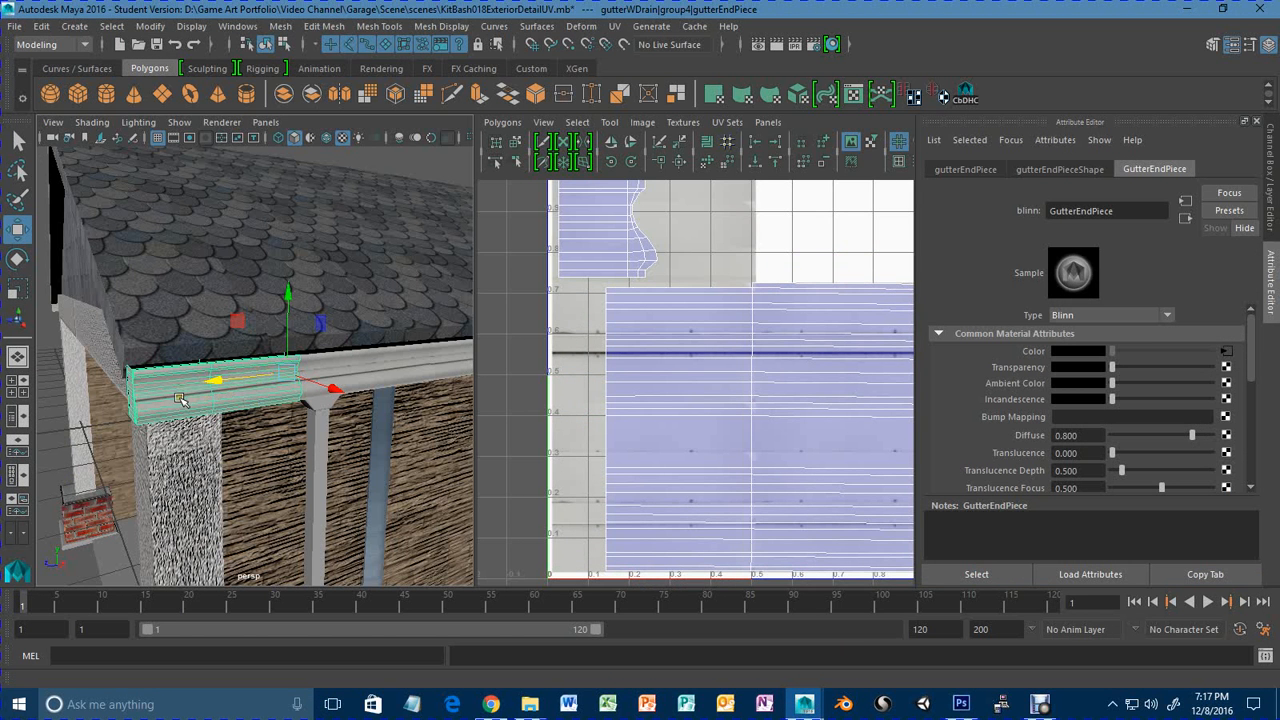
{"action": "right_click", "coordinate": [189, 398]}
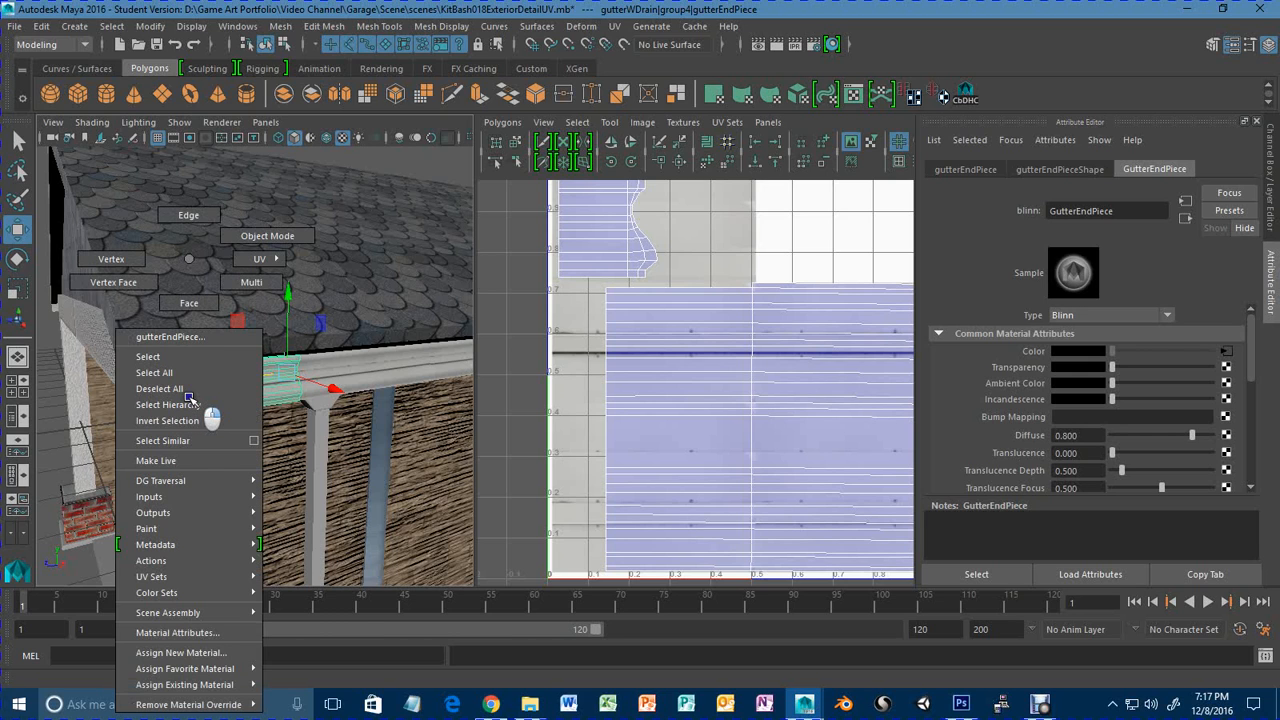
{"action": "right_click_drag", "start_coordinate": [189, 398], "coordinate": [215, 245]}
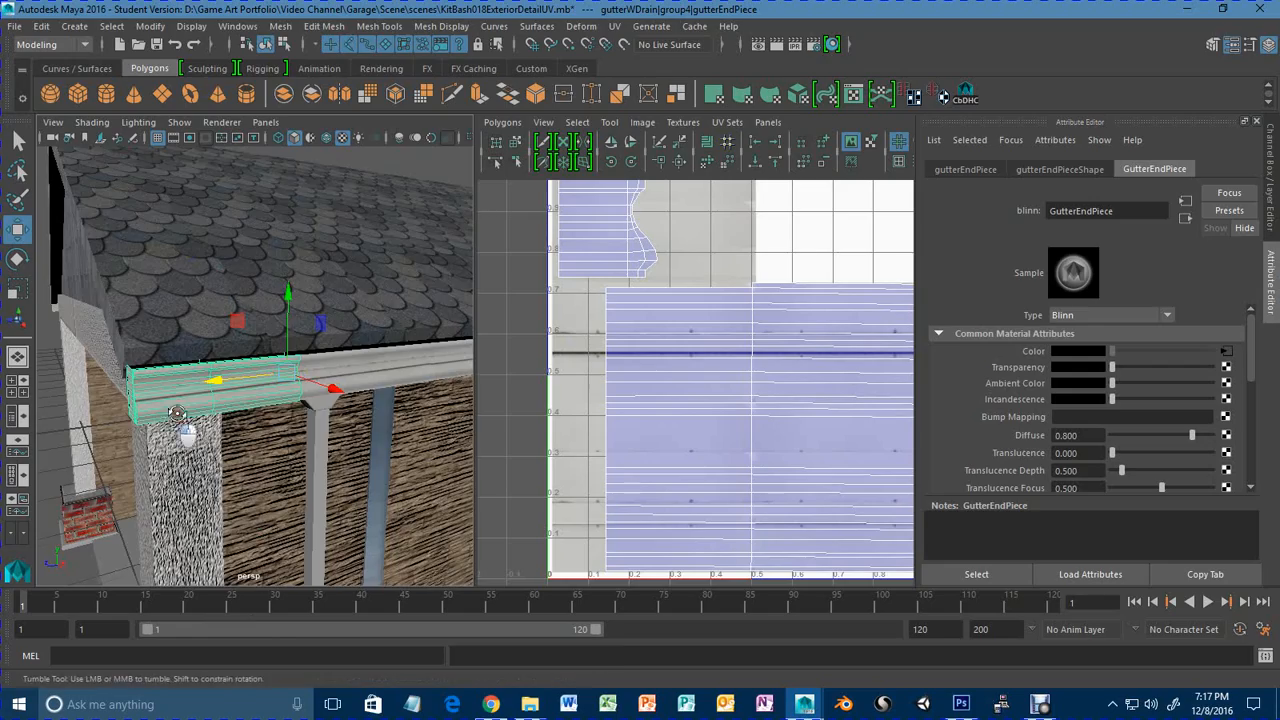
{"action": "left_click_drag", "start_coordinate": [166, 409], "coordinate": [289, 417], "text": "alt"}
{"action": "middle_click_drag", "start_coordinate": [289, 417], "coordinate": [200, 425], "text": "alt"}
{"action": "right_click_drag", "start_coordinate": [200, 425], "coordinate": [267, 402], "text": "alt"}
{"action": "key", "text": "f"}
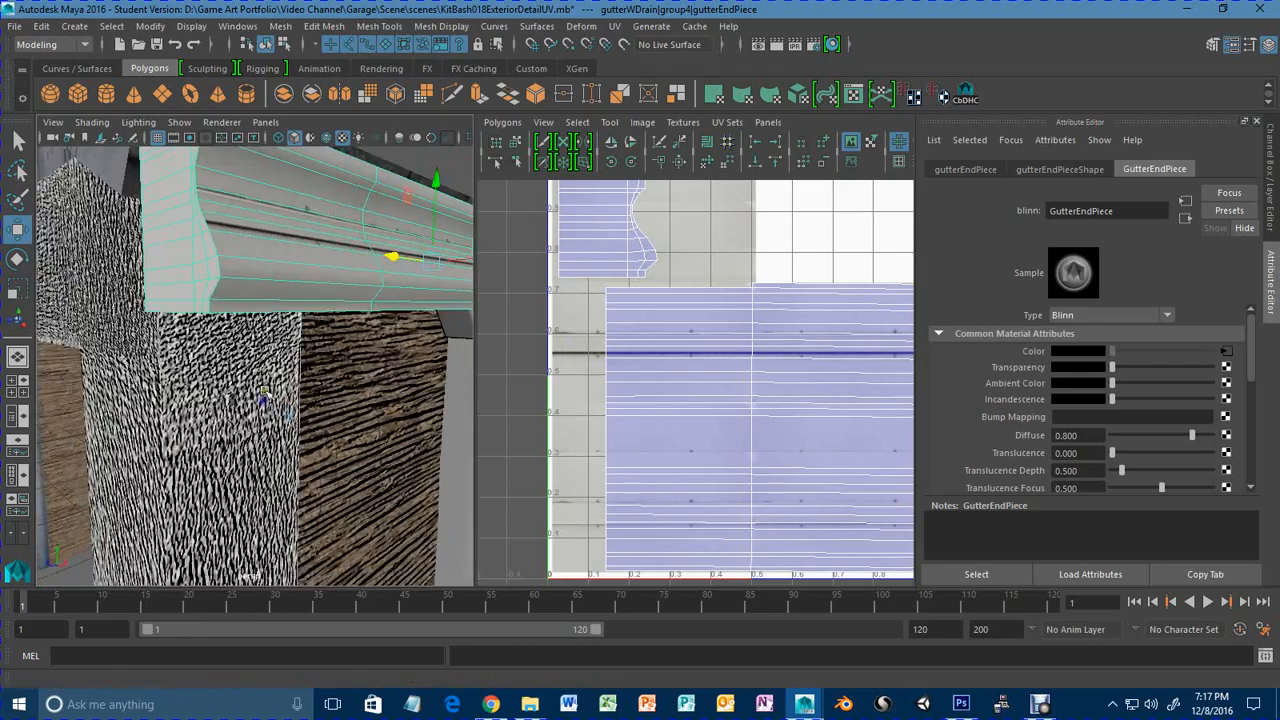
{"action": "right_click", "coordinate": [240, 342]}
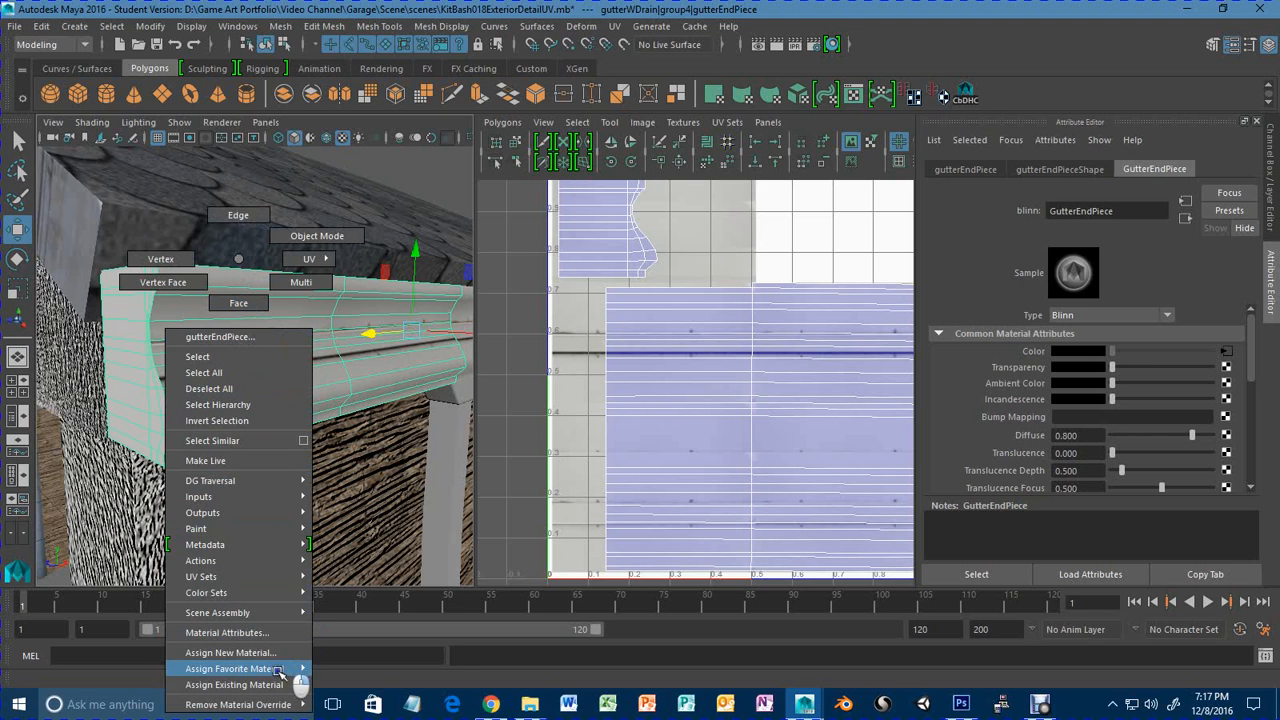
{"action": "mouse_move", "coordinate": [295, 684]}
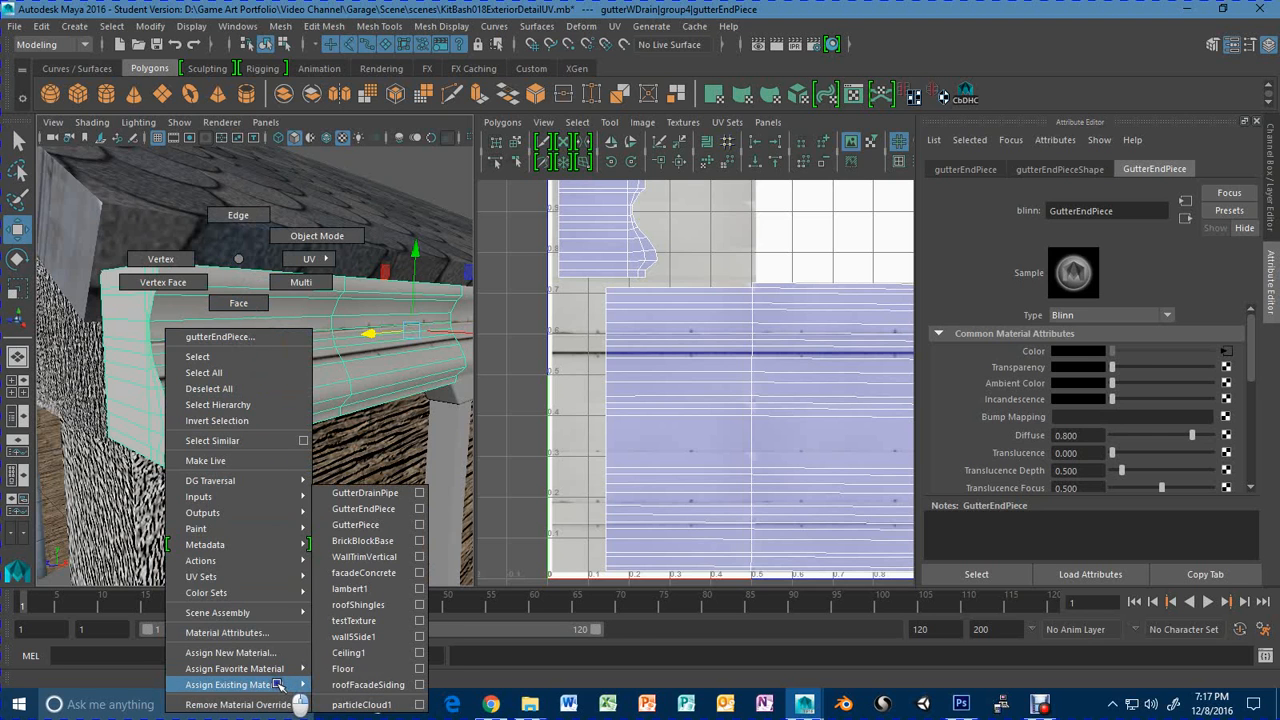
{"action": "left_click", "coordinate": [358, 524]}
Assign the existing GutterPiece material to the end piece at the opposite end of the same gutter run.
{"action": "left_click_drag", "start_coordinate": [330, 424], "coordinate": [281, 410], "text": "alt"}
{"action": "right_click_drag", "start_coordinate": [328, 381], "coordinate": [244, 388], "text": "alt"}
{"action": "left_click", "coordinate": [380, 183]}
{"action": "right_click_drag", "start_coordinate": [210, 452], "coordinate": [326, 431], "text": "alt"}
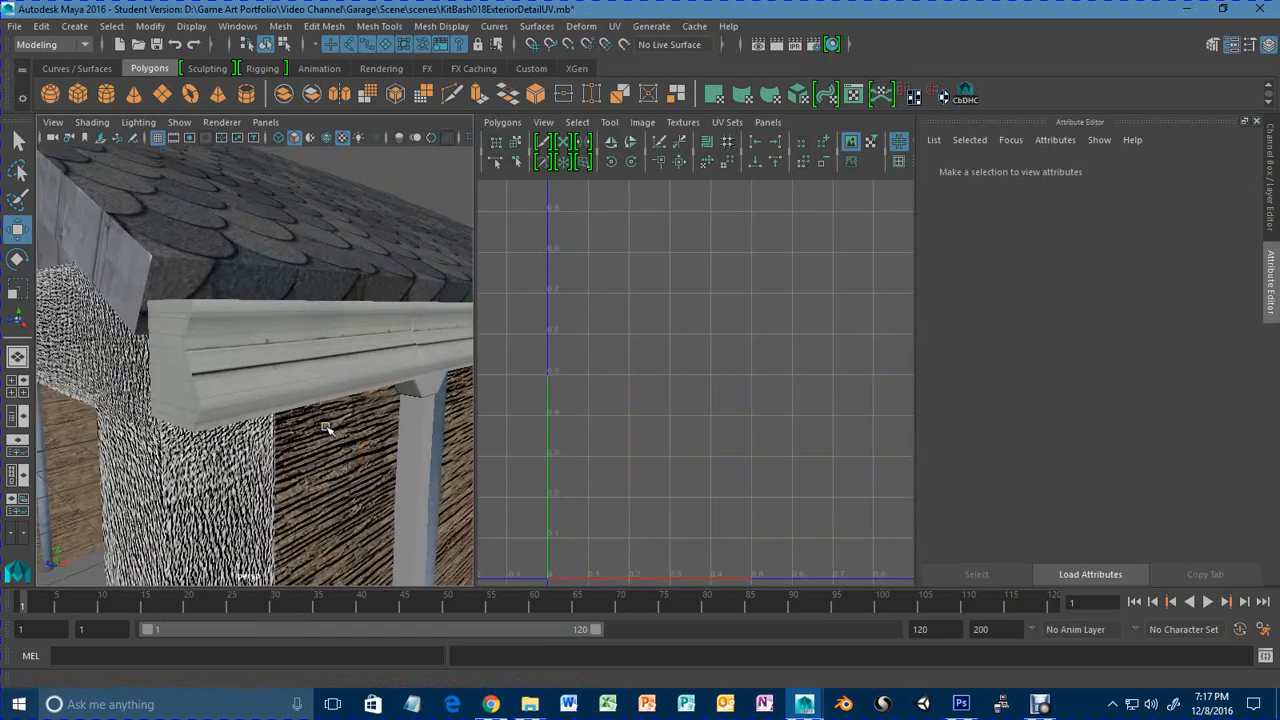
{"action": "left_click_drag", "start_coordinate": [329, 428], "coordinate": [274, 377], "text": "alt"}
{"action": "left_click", "coordinate": [272, 377]}
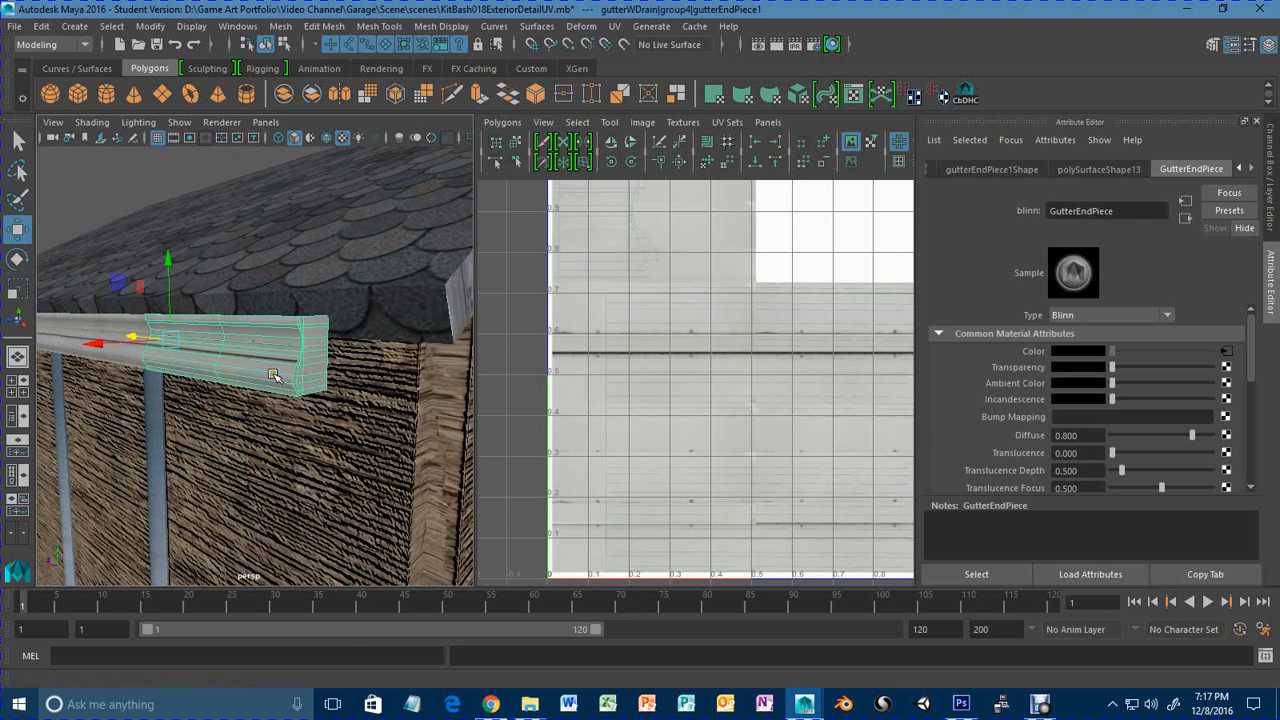
{"action": "right_click_drag", "start_coordinate": [282, 366], "coordinate": [405, 509]}
Assign the existing GutterPiece material to both end pieces of the gutter on the garage's other side.
{"action": "left_click_drag", "start_coordinate": [389, 449], "coordinate": [150, 440], "text": "alt"}
{"action": "left_click", "coordinate": [118, 415]}
{"action": "right_click_drag", "start_coordinate": [126, 396], "coordinate": [275, 531]}
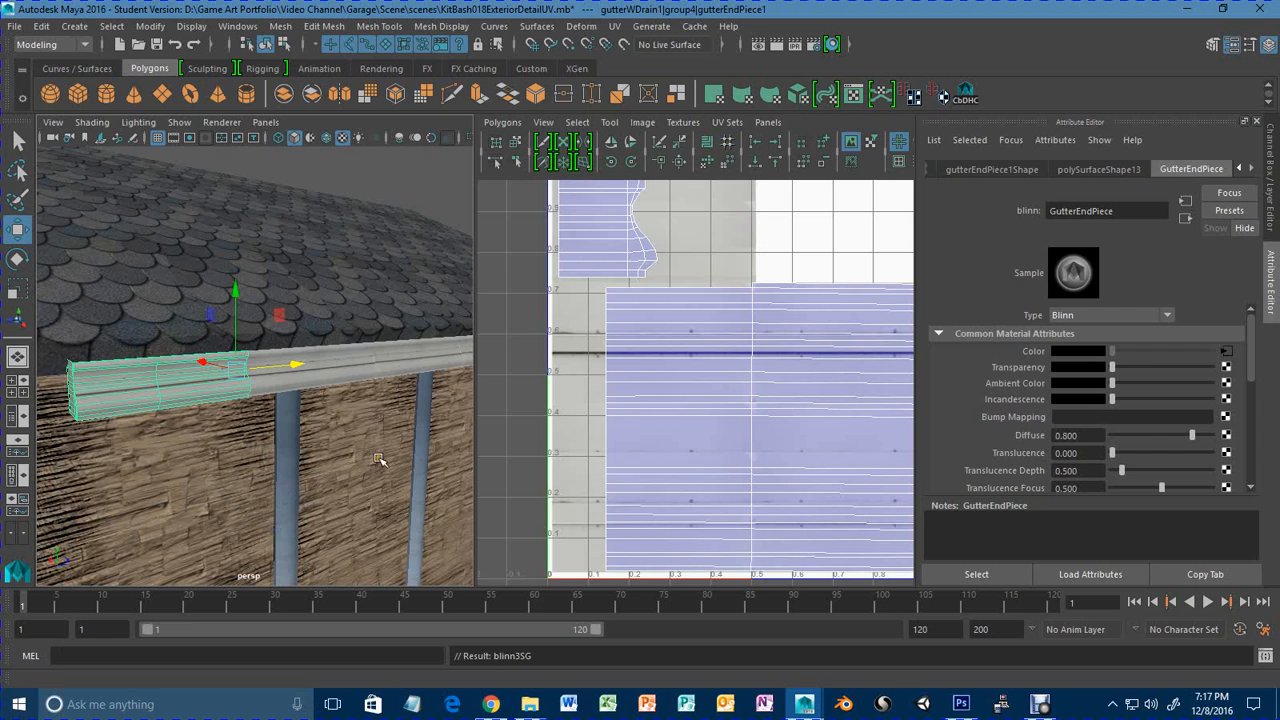
{"action": "left_click_drag", "start_coordinate": [380, 459], "coordinate": [263, 471], "text": "alt"}
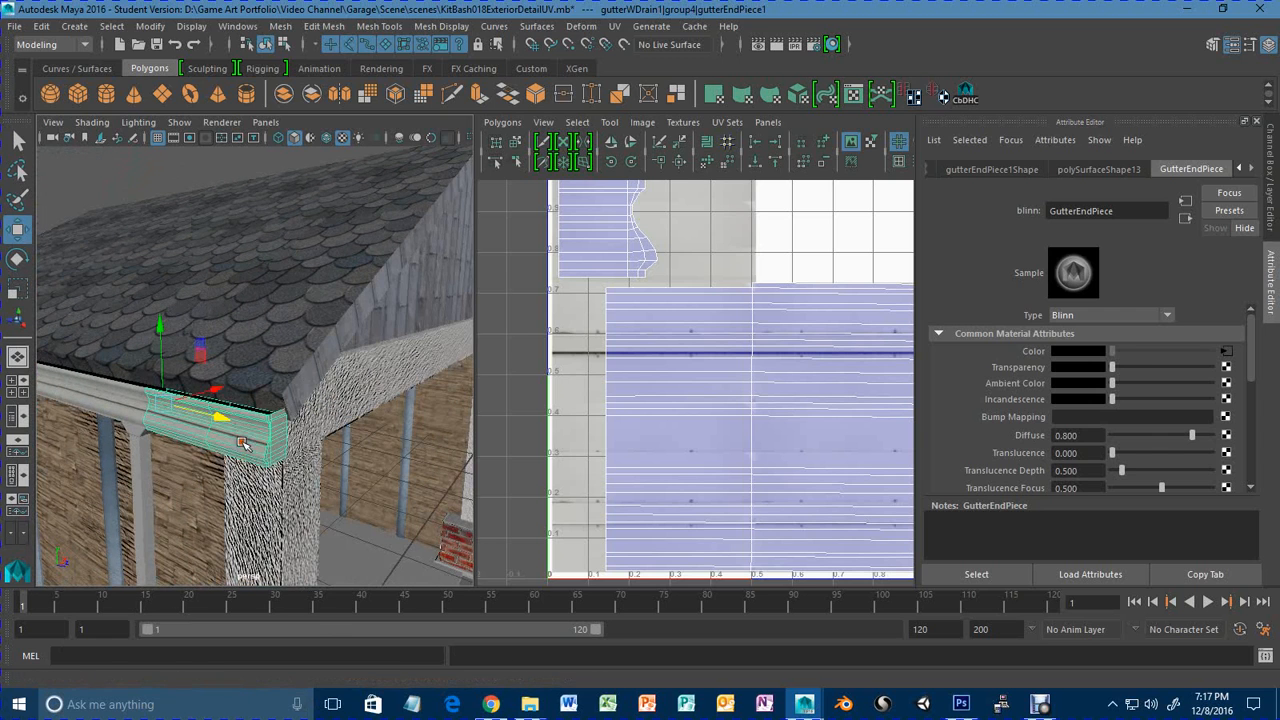
{"action": "right_click_drag", "start_coordinate": [242, 443], "coordinate": [378, 524]}
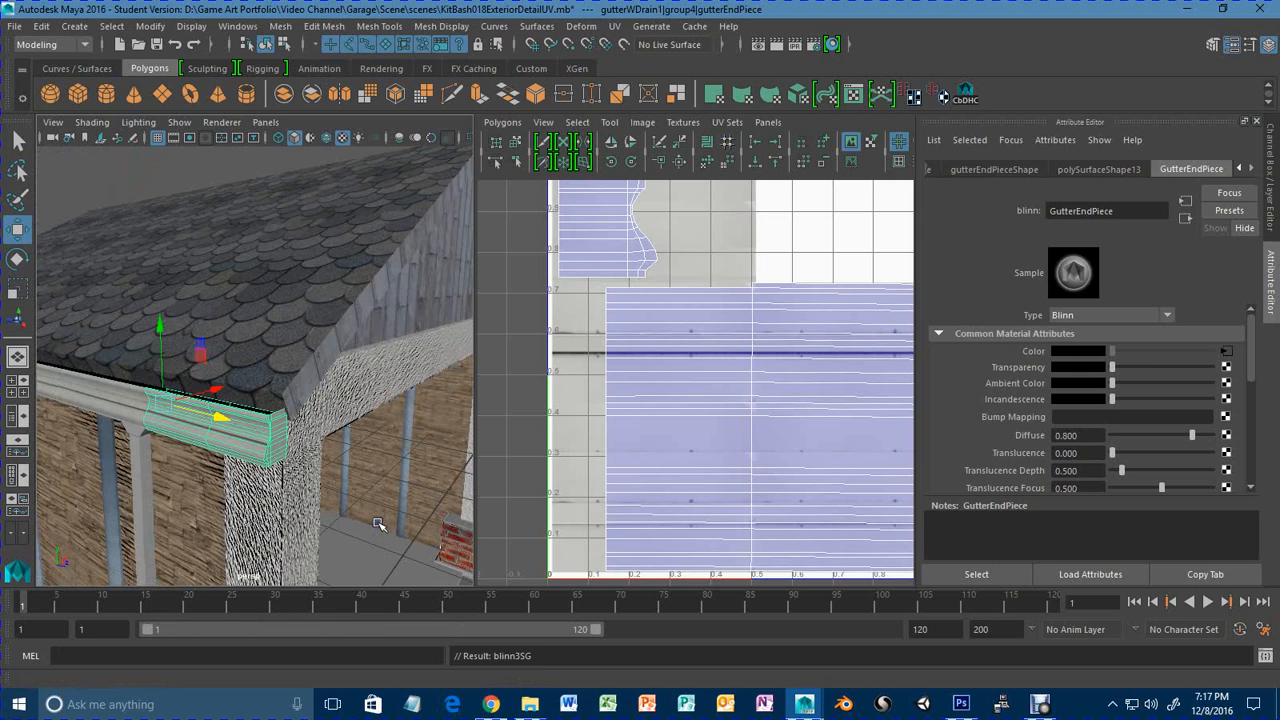
{"action": "left_click", "coordinate": [138, 425]}
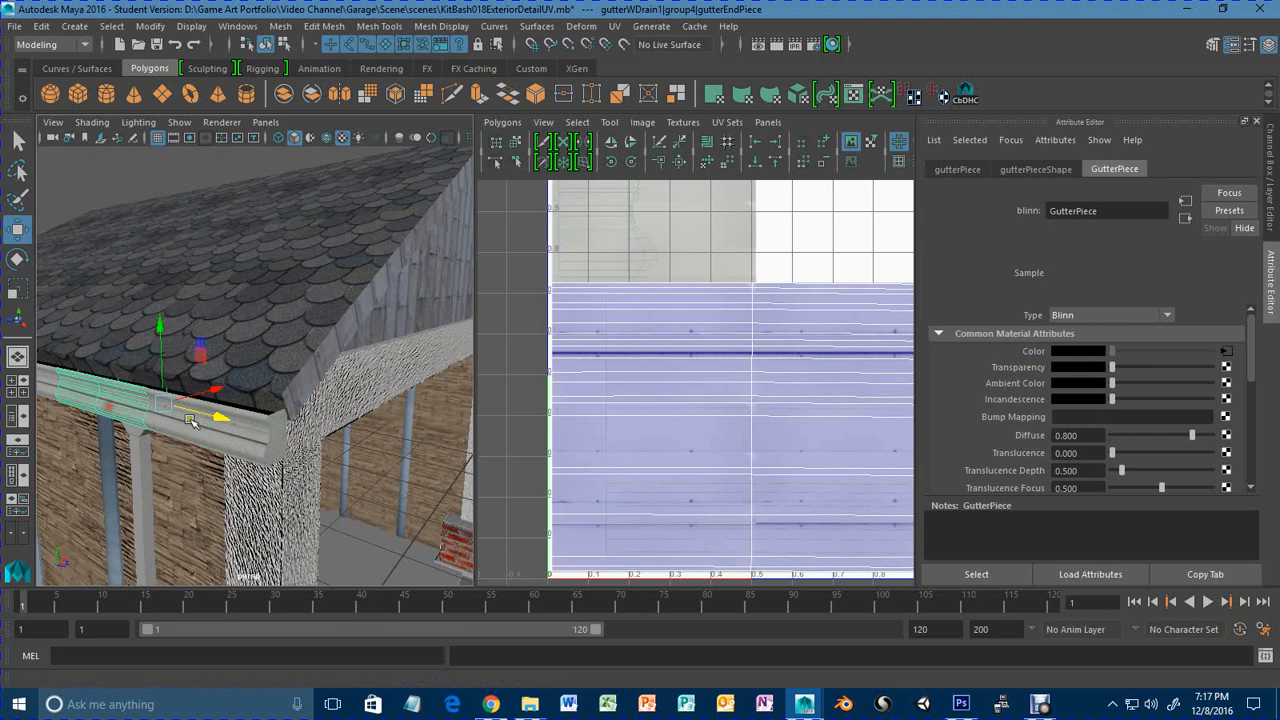
{"action": "left_click", "coordinate": [246, 446]}
{"action": "left_click", "coordinate": [44, 26]}
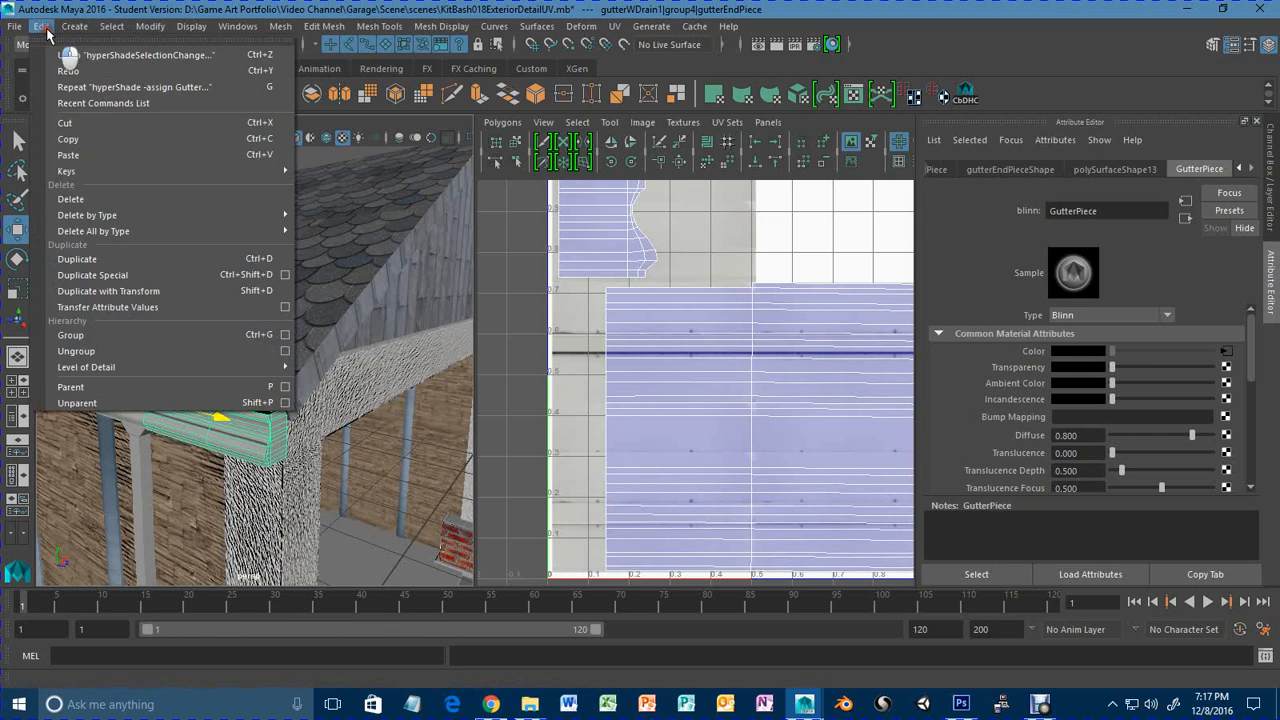
{"action": "mouse_move", "coordinate": [258, 236]}
{"action": "left_click", "coordinate": [329, 212]}
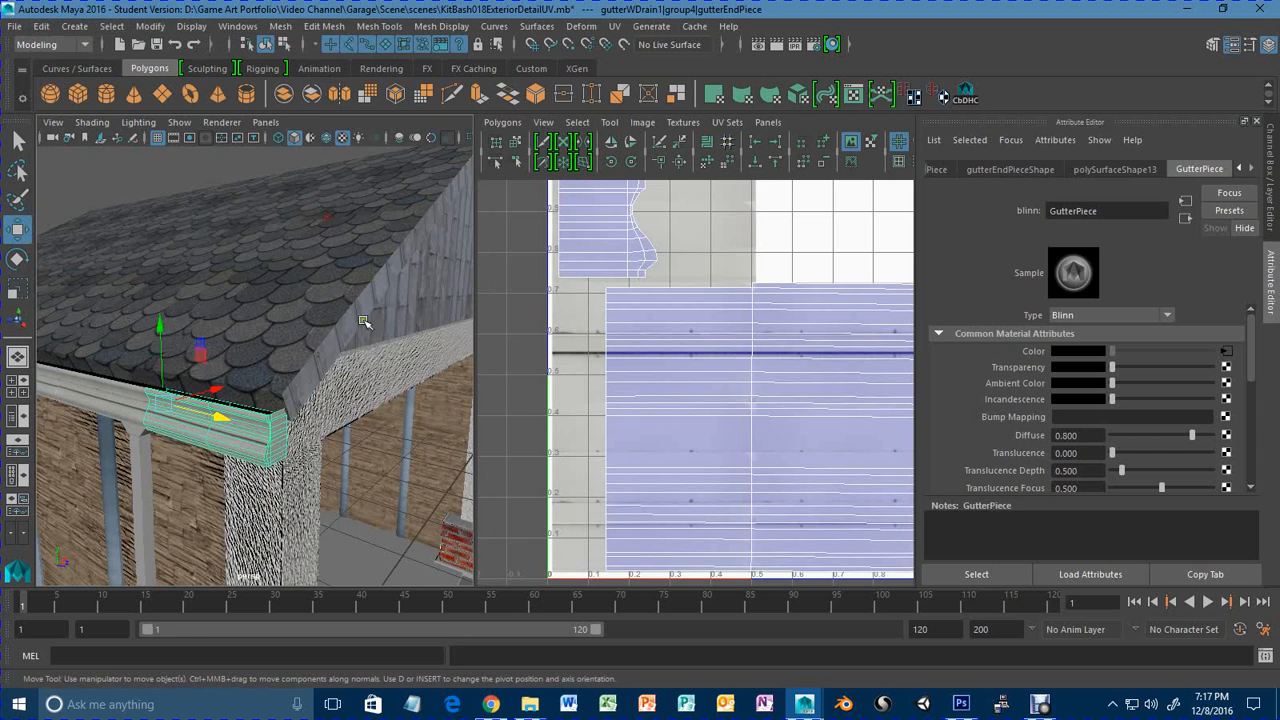
Examine the whole garage with its textured gutters, then inspect the block base under the front brick pillar.
{"action": "scroll", "coordinate": [437, 404], "scroll_direction": "down", "scroll_amount": 10}
{"action": "left_click", "coordinate": [451, 487]}
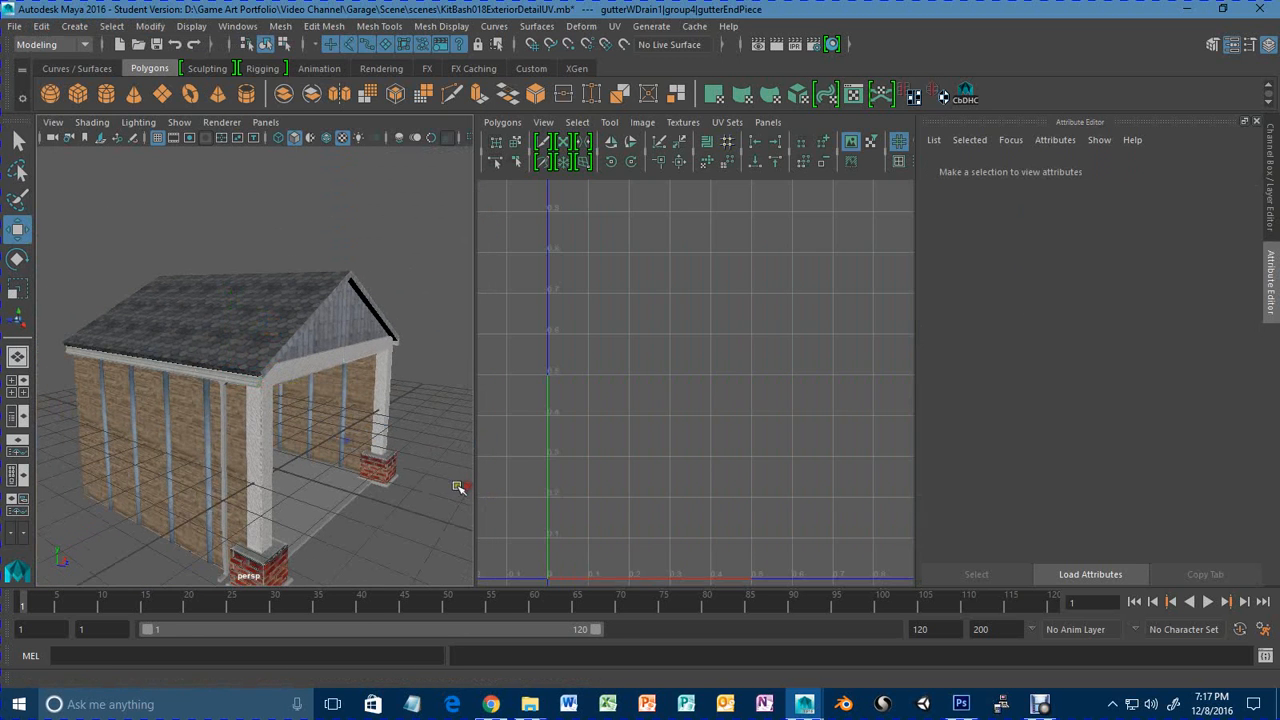
{"action": "left_click", "coordinate": [240, 383]}
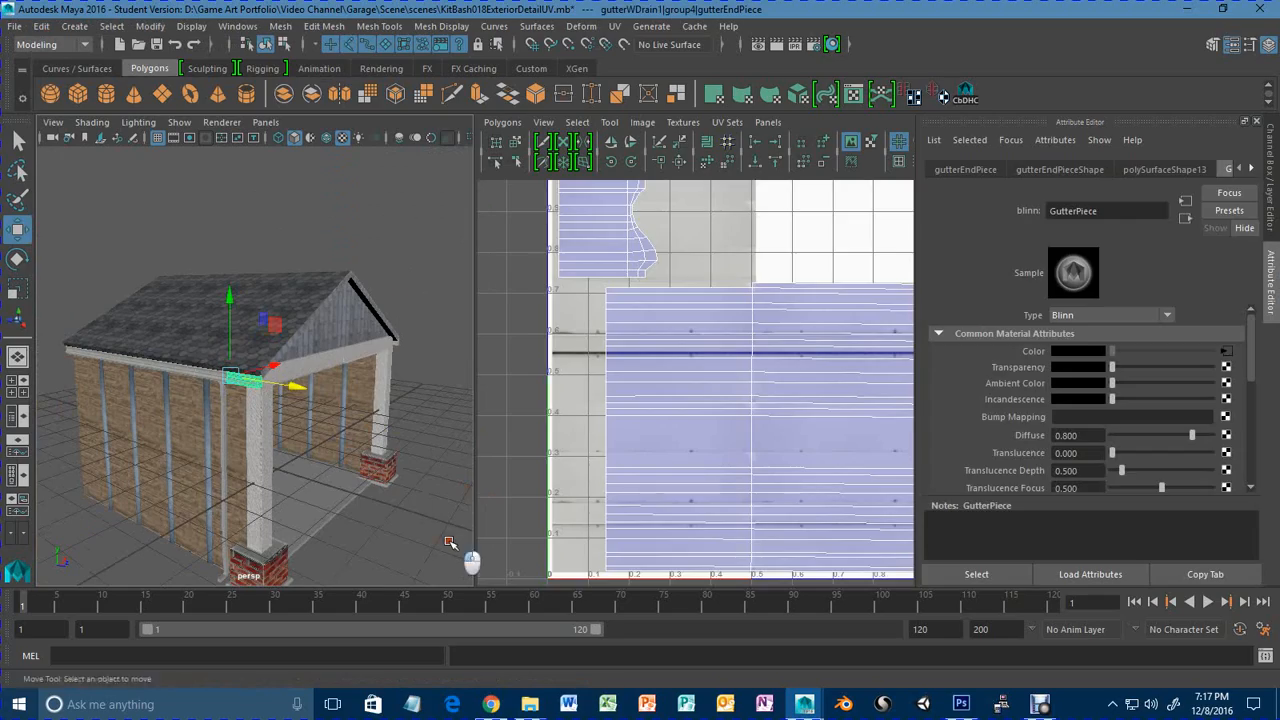
{"action": "left_click", "coordinate": [440, 545]}
{"action": "left_click_drag", "start_coordinate": [390, 515], "coordinate": [295, 503], "text": "alt"}
{"action": "mouse_move", "coordinate": [295, 503]}
{"action": "right_mouse_down", "text": "alt"}
{"action": "mouse_move", "coordinate": [366, 503]}
{"action": "mouse_move", "coordinate": [315, 501]}
{"action": "right_mouse_up", "text": "alt"}
{"action": "left_click_drag", "start_coordinate": [315, 501], "coordinate": [184, 492], "text": "alt"}
{"action": "right_click_drag", "start_coordinate": [184, 492], "coordinate": [286, 486], "text": "alt"}
{"action": "left_click_drag", "start_coordinate": [286, 486], "coordinate": [363, 498], "text": "alt"}
{"action": "right_click_drag", "start_coordinate": [362, 498], "coordinate": [271, 497], "text": "alt"}
{"action": "middle_click_drag", "start_coordinate": [271, 497], "coordinate": [205, 392], "text": "alt"}
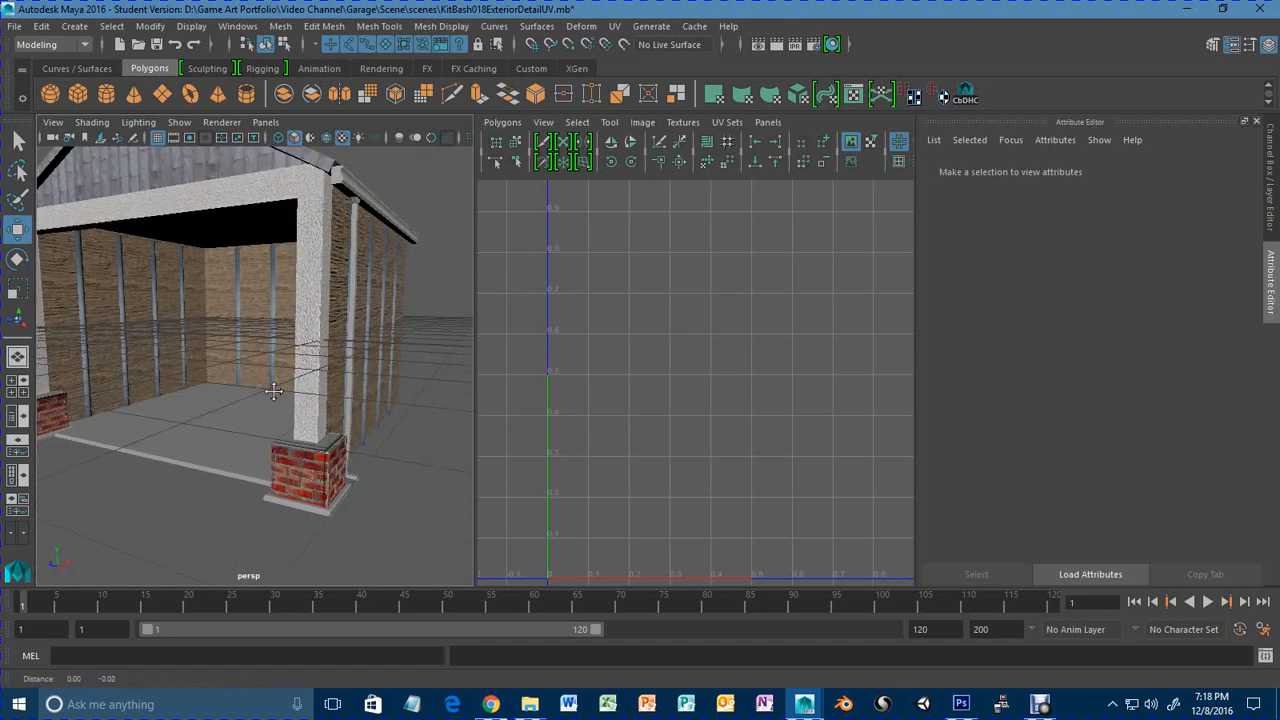
{"action": "left_click_drag", "start_coordinate": [205, 392], "coordinate": [223, 398], "text": "alt"}
{"action": "right_click_drag", "start_coordinate": [223, 398], "coordinate": [334, 454], "text": "alt"}
{"action": "middle_click_drag", "start_coordinate": [334, 454], "coordinate": [246, 368], "text": "alt"}
{"action": "left_click", "coordinate": [278, 476]}
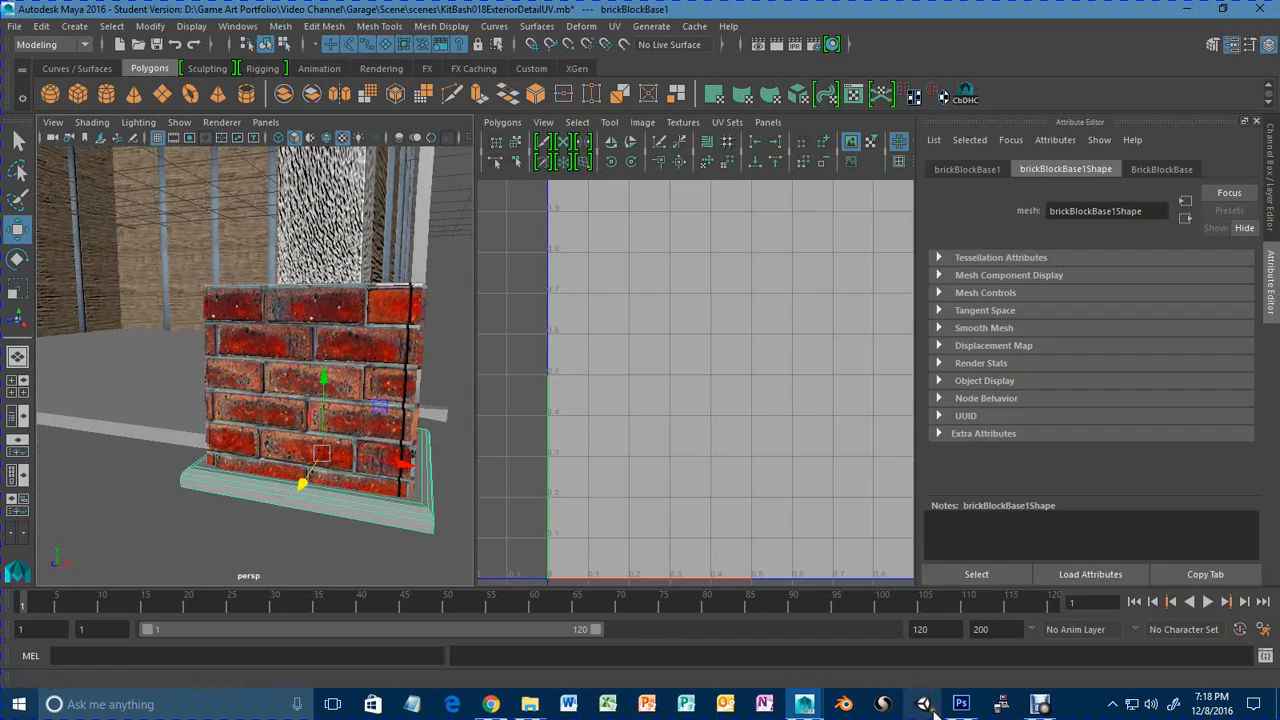
Switch to Photoshop and close the outUVgutterEndPiece document.
{"action": "left_click", "coordinate": [961, 704]}
{"action": "left_click", "coordinate": [778, 58]}
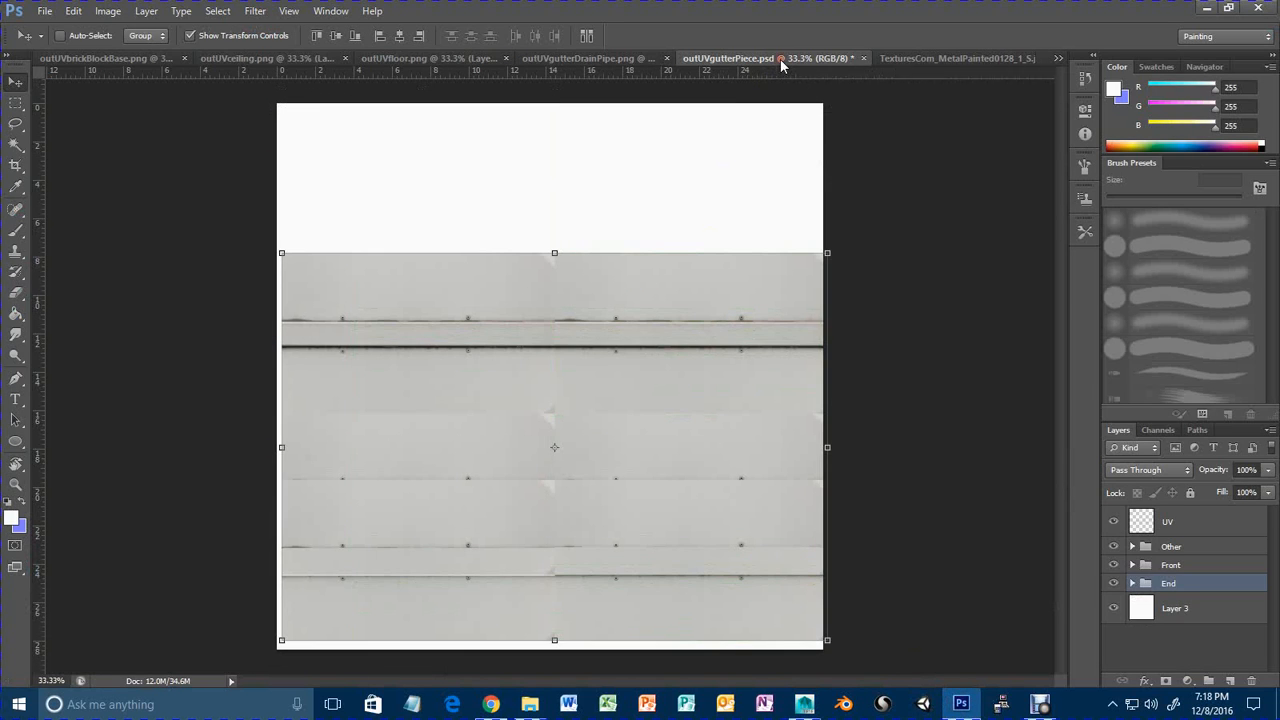
Close the outUVgutterPiece.psd document with its changes saved, and close the painted-metal texture image without saving.
{"action": "left_click", "coordinate": [864, 58]}
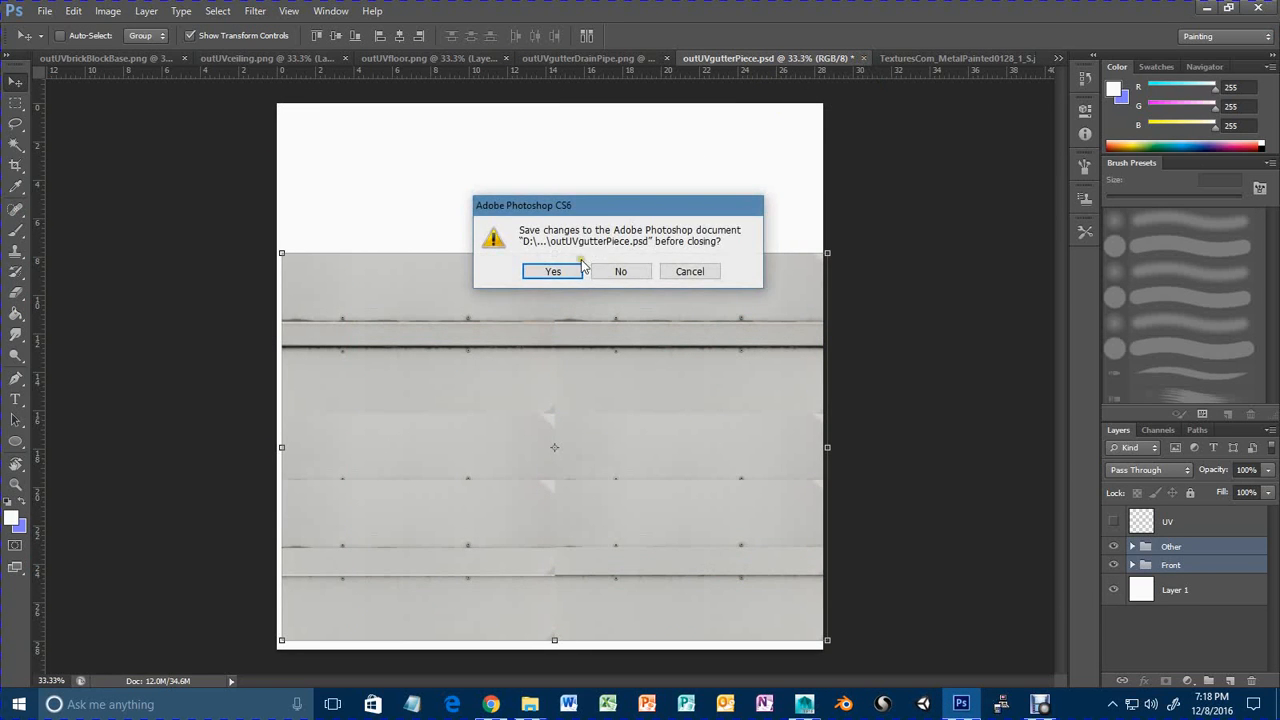
{"action": "left_click", "coordinate": [552, 272]}
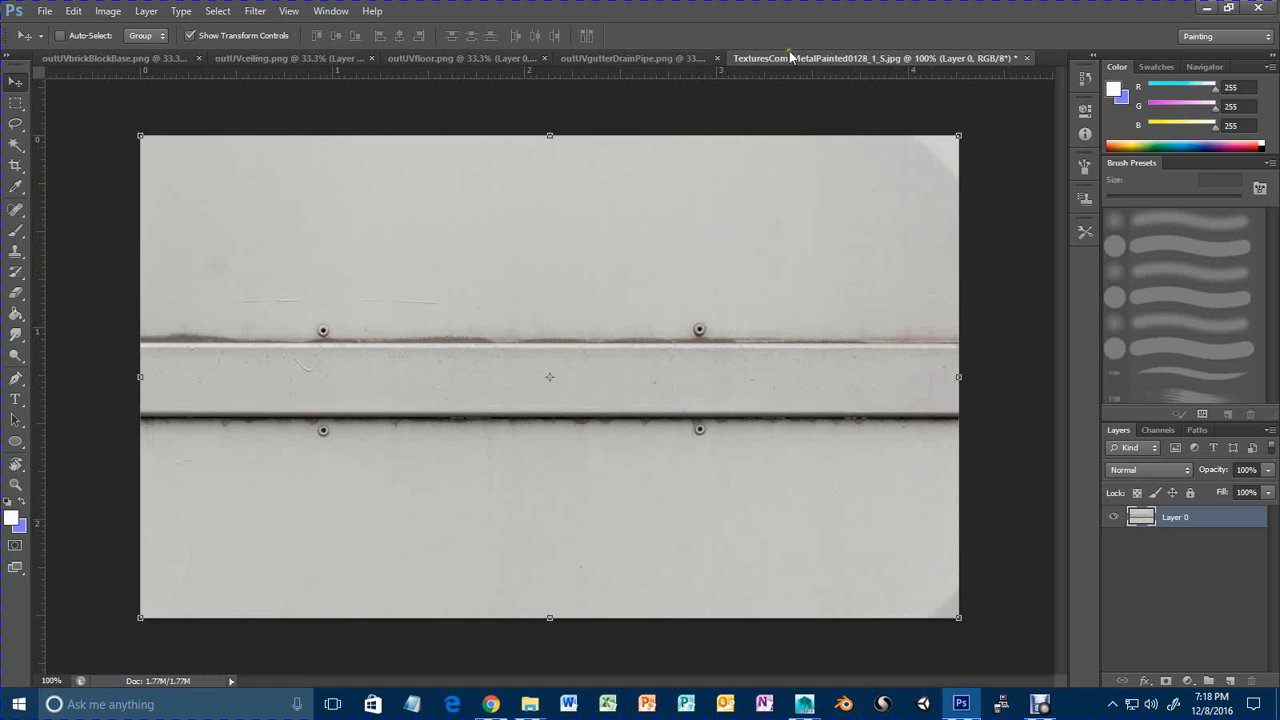
{"action": "left_click", "coordinate": [1031, 62]}
{"action": "left_click", "coordinate": [612, 273]}
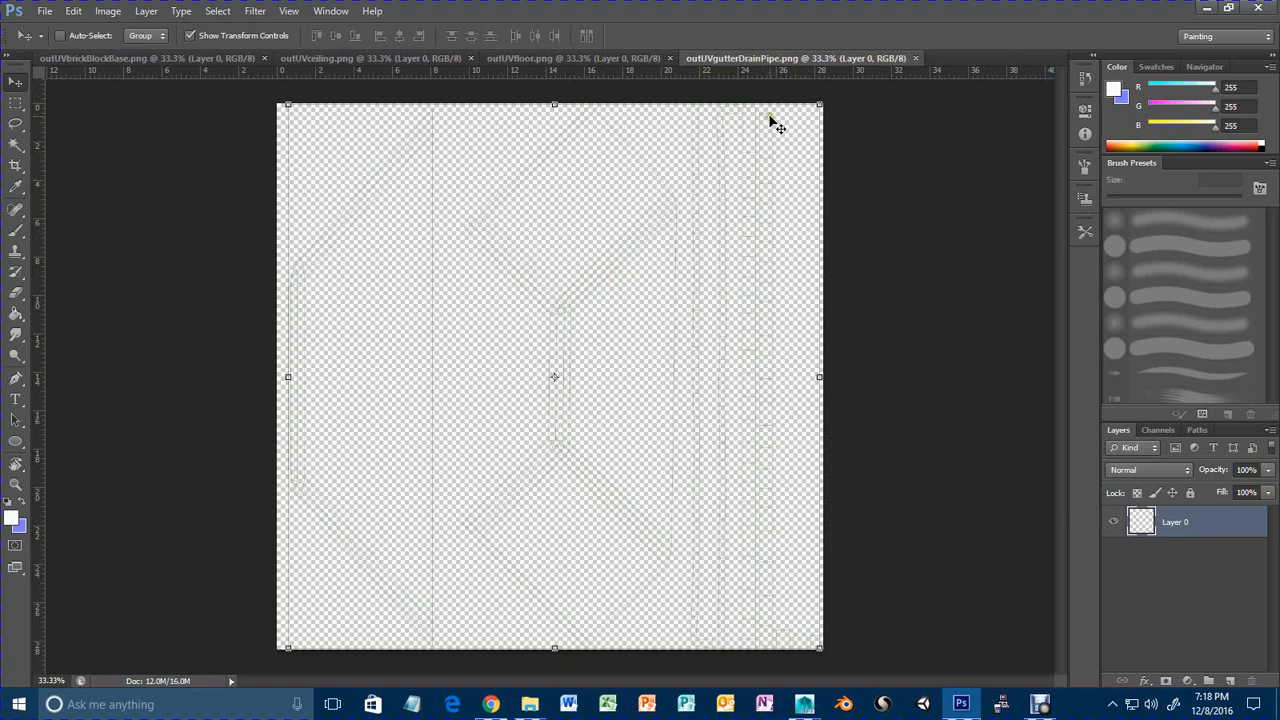
In the outUVgutterDrainPipe document, rename the layer as UV and add a white-filled layer beneath it.
{"action": "double_click", "coordinate": [1175, 522]}
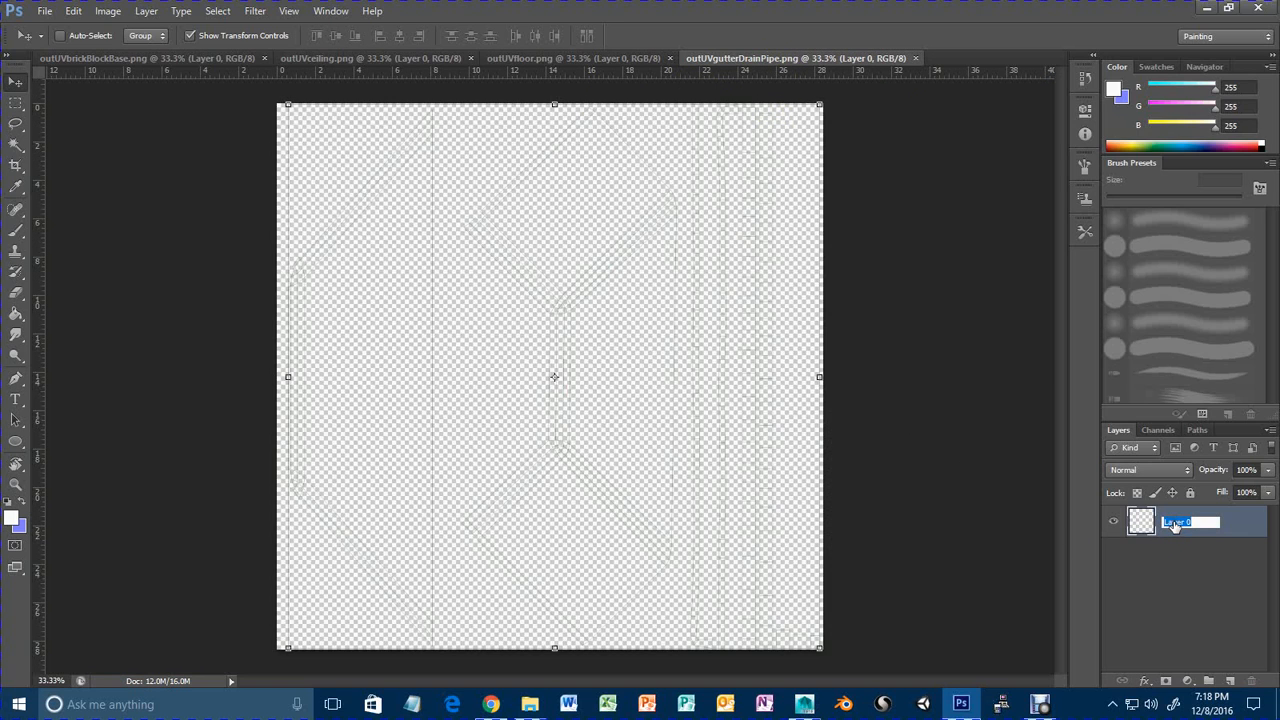
{"action": "key", "text": "Return"}
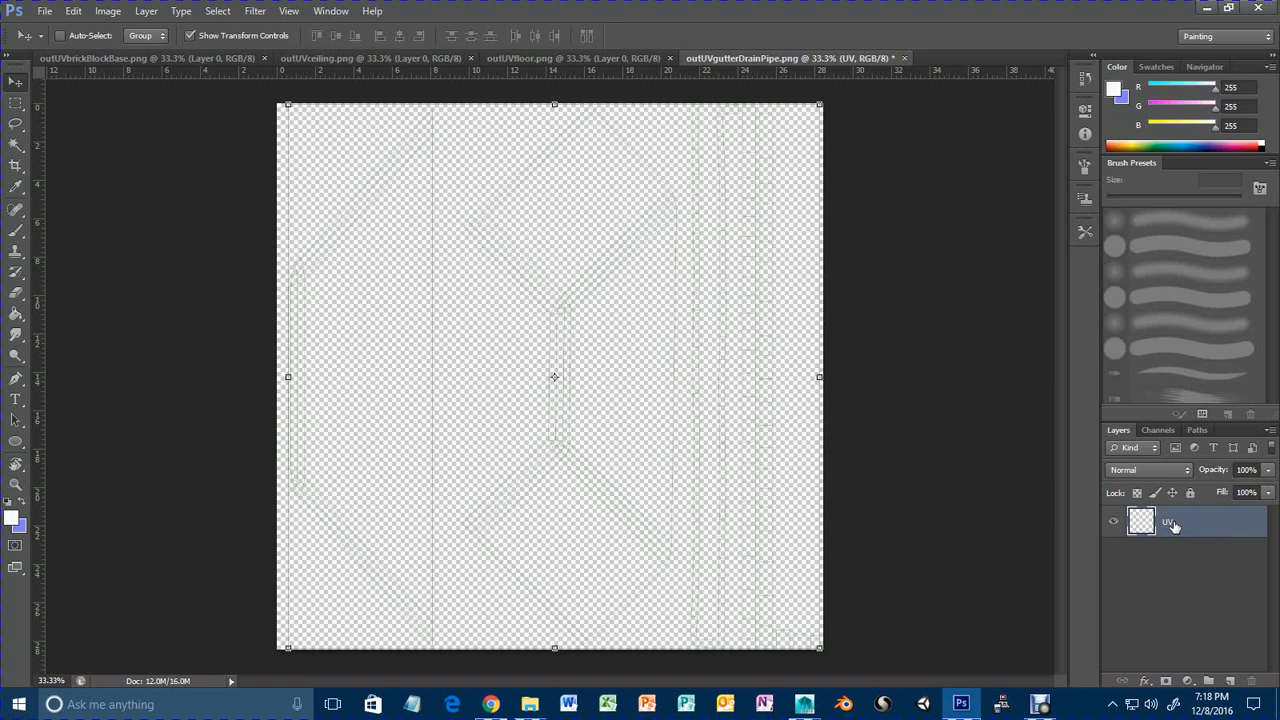
{"action": "left_click", "coordinate": [1232, 680]}
{"action": "left_click_drag", "start_coordinate": [1180, 522], "coordinate": [1188, 598]}
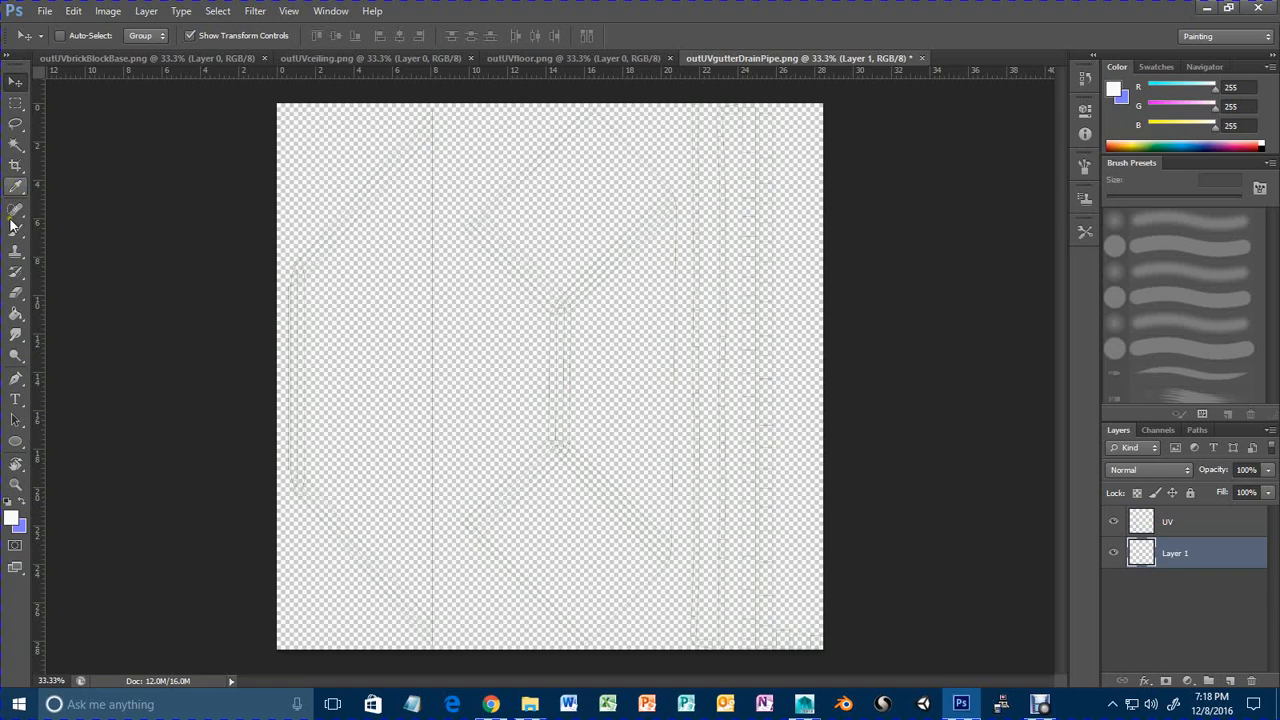
{"action": "left_click", "coordinate": [15, 313]}
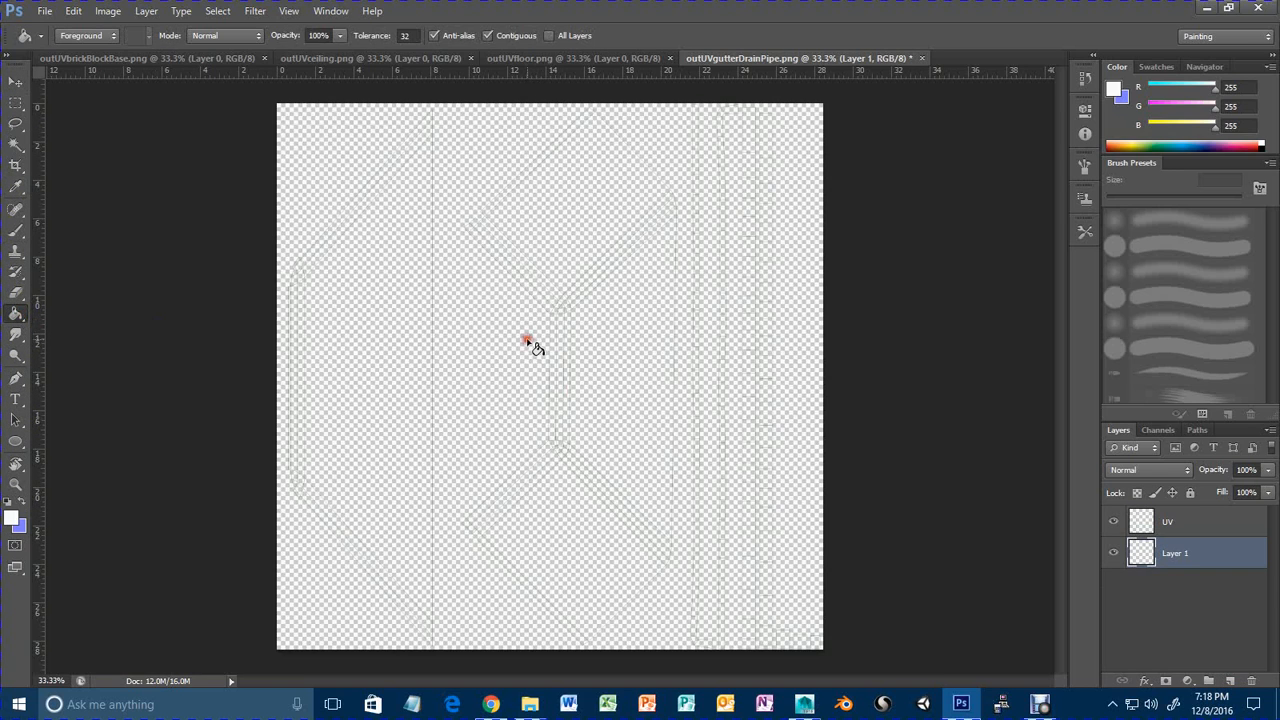
{"action": "left_click", "coordinate": [527, 342]}
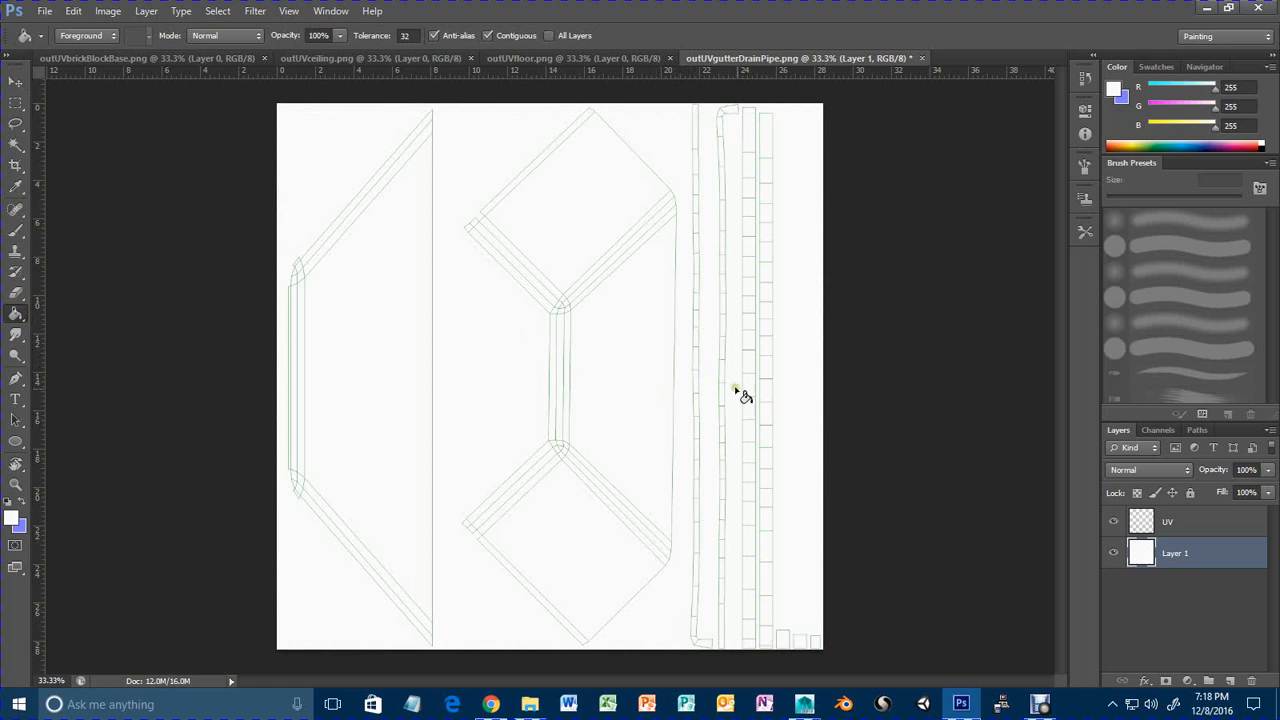
In the outUVfloor document, rename the layer as UV and add a white-filled layer beneath it.
{"action": "left_click", "coordinate": [552, 60]}
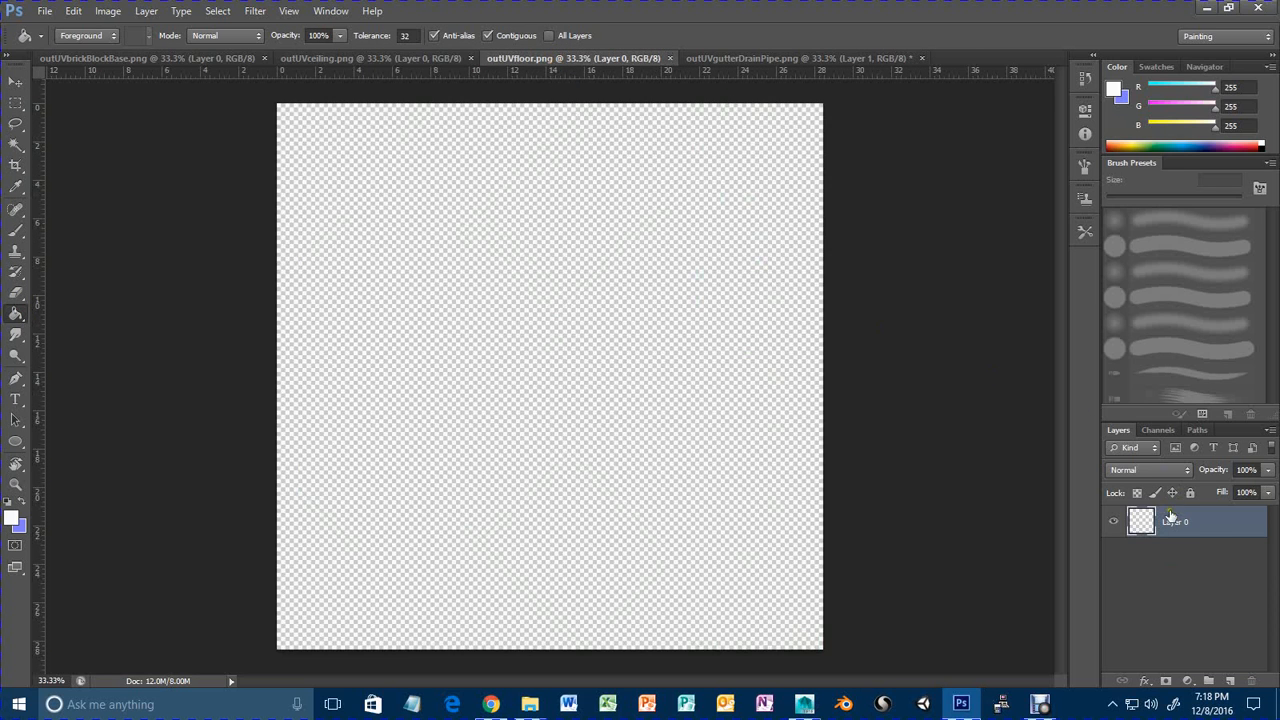
{"action": "double_click", "coordinate": [1177, 522]}
{"action": "key", "text": "Return"}
{"action": "left_click", "coordinate": [1230, 681]}
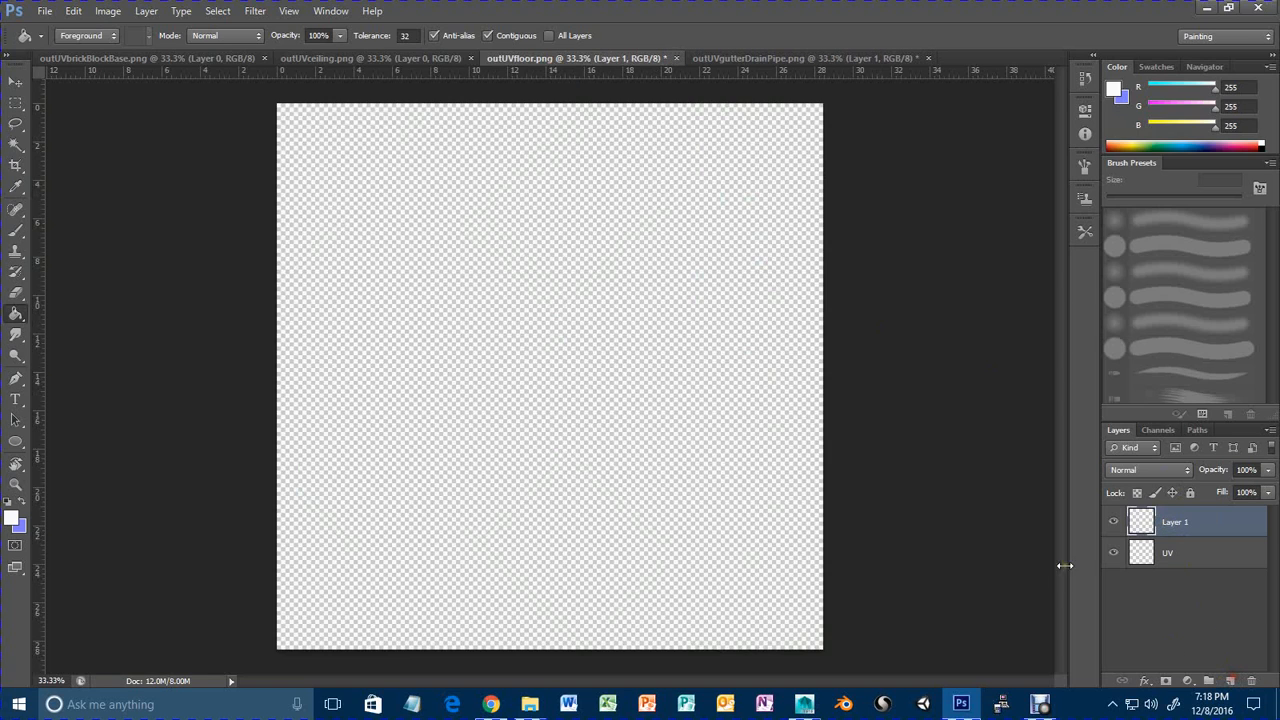
{"action": "left_click_drag", "start_coordinate": [1176, 524], "coordinate": [1225, 570]}
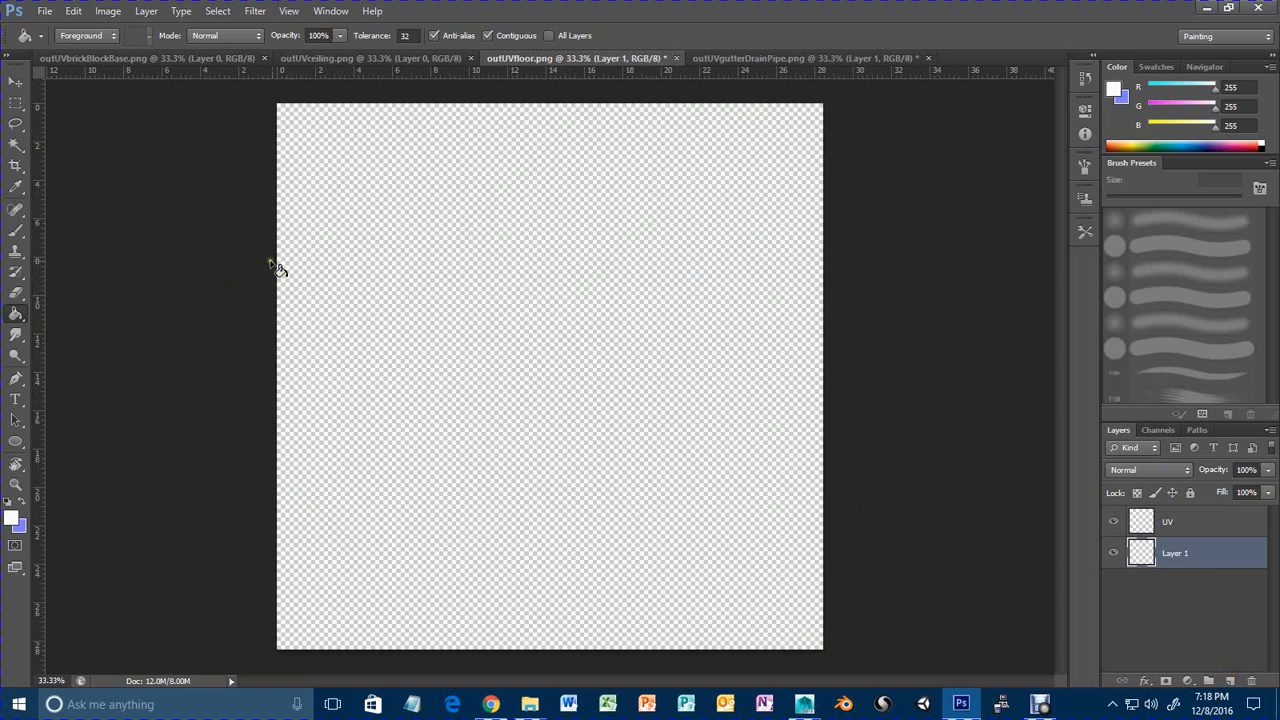
{"action": "left_click", "coordinate": [428, 411]}
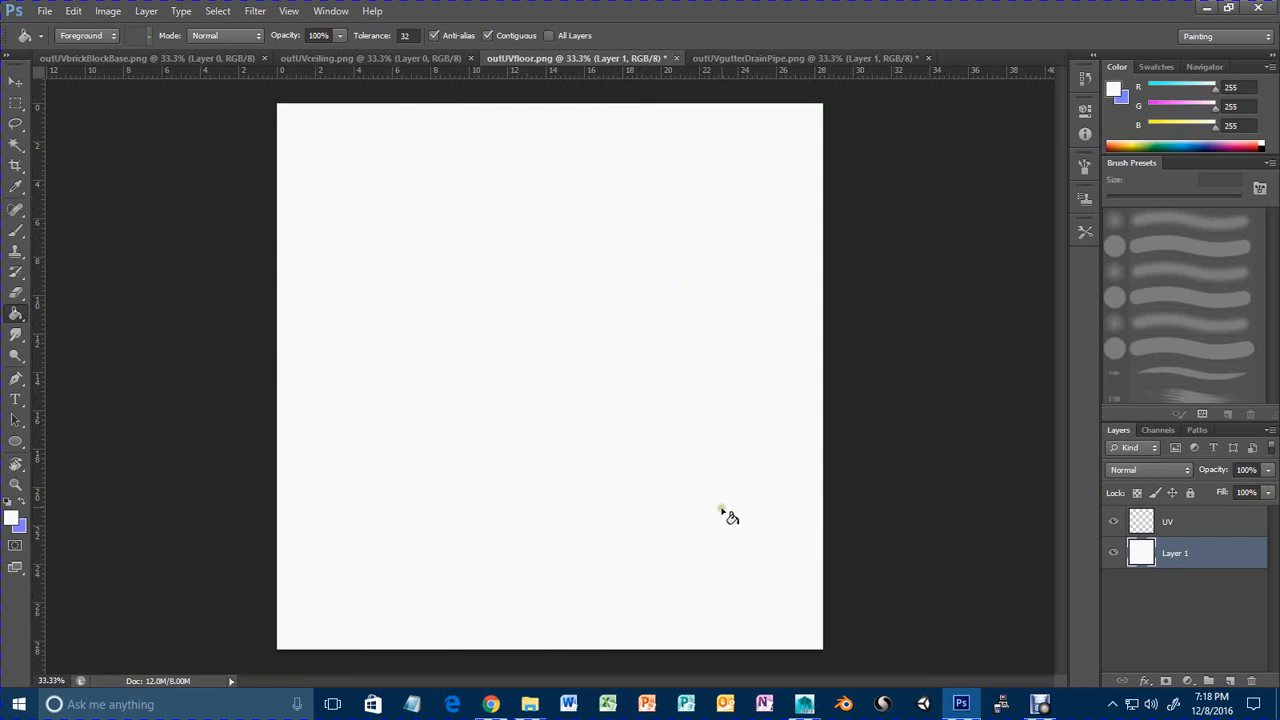
Open the TexturesCom_MetalFloorsBare0026_1_seamless_S texture from the Metals folder in Photoshop as its own document.
{"action": "mouse_move", "coordinate": [530, 704]}
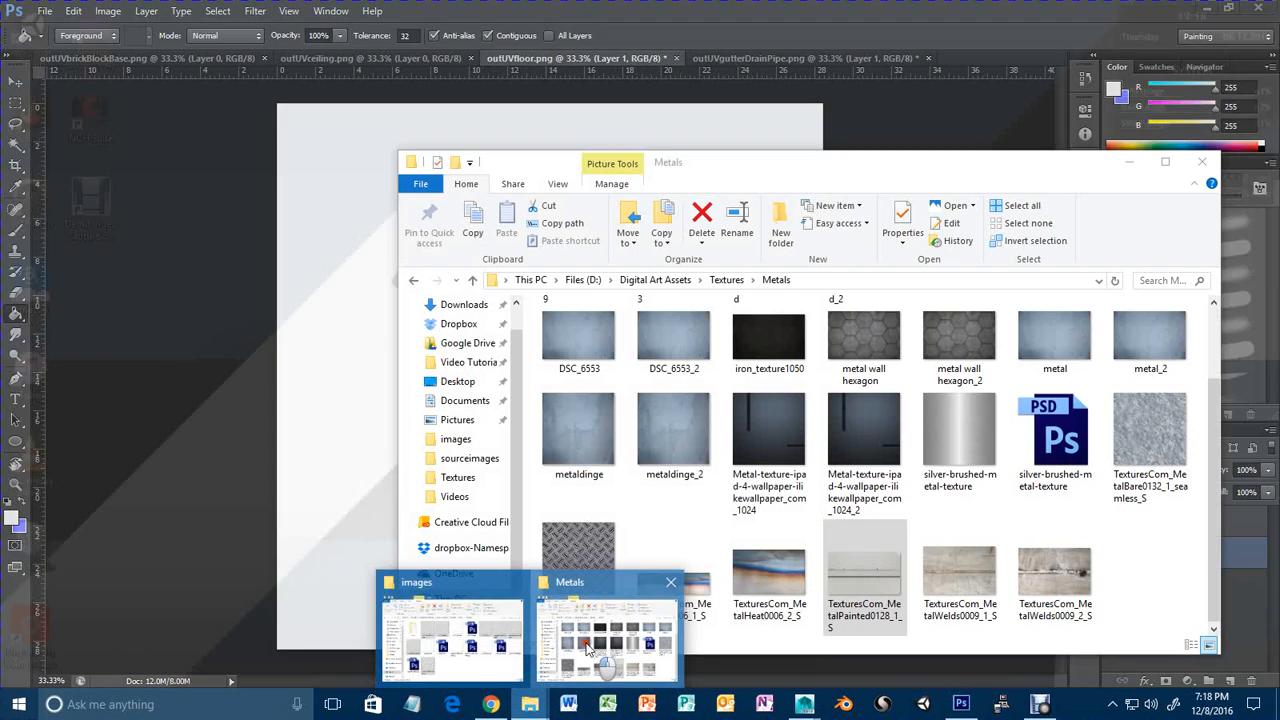
{"action": "left_click", "coordinate": [590, 645]}
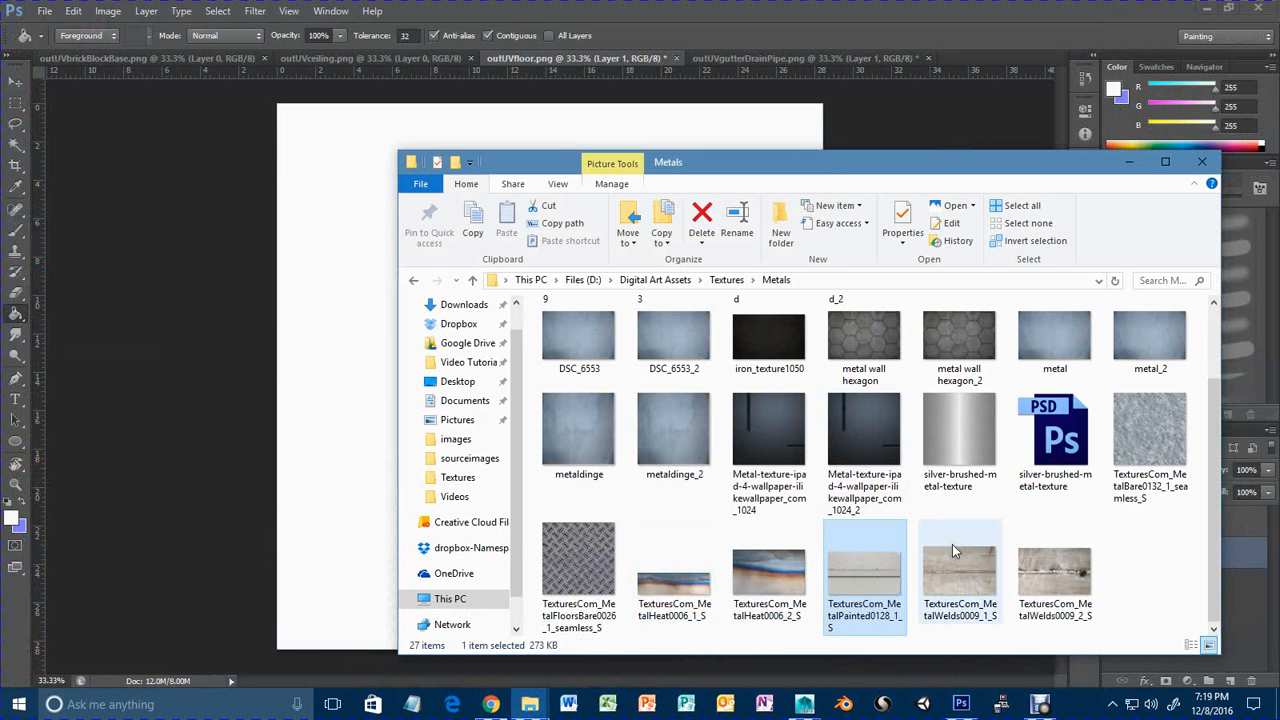
{"action": "left_click", "coordinate": [585, 552]}
{"action": "left_click_drag", "start_coordinate": [585, 567], "coordinate": [740, 35]}
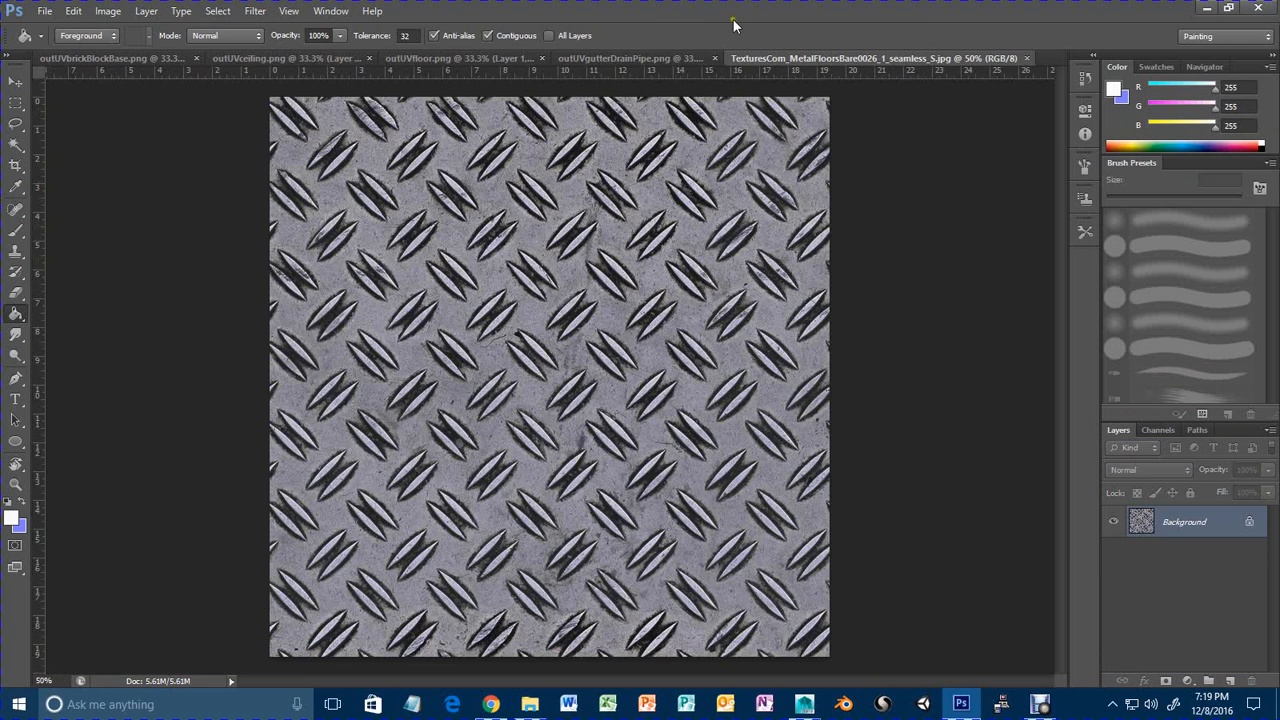
Unlock the metal floor texture's background as Layer 0 and copy it into outUVfloor, aligned to the canvas's upper-left corner.
{"action": "double_click", "coordinate": [1251, 523]}
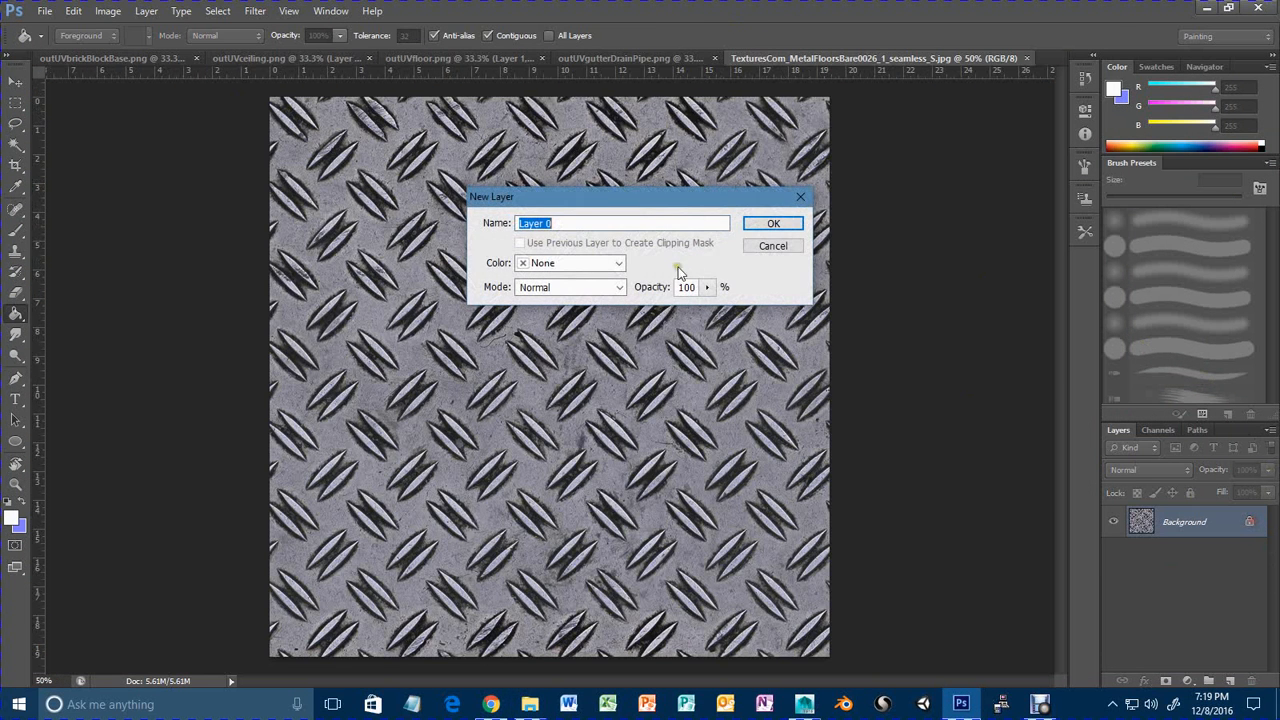
{"action": "left_click", "coordinate": [765, 221]}
{"action": "left_click", "coordinate": [14, 81]}
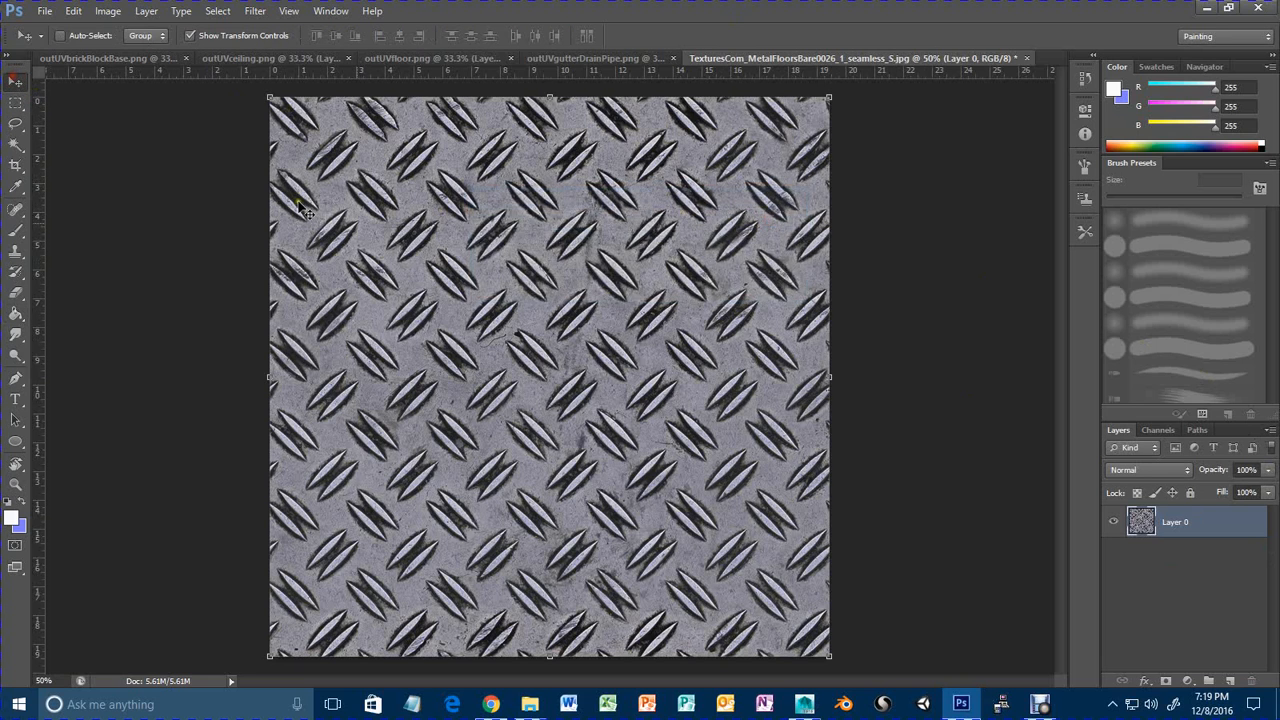
{"action": "left_click_drag", "start_coordinate": [628, 297], "coordinate": [492, 225]}
{"action": "mouse_move", "coordinate": [514, 287]}
{"action": "left_mouse_down"}
{"action": "mouse_move", "coordinate": [583, 318]}
{"action": "mouse_move", "coordinate": [536, 290]}
{"action": "left_mouse_up"}
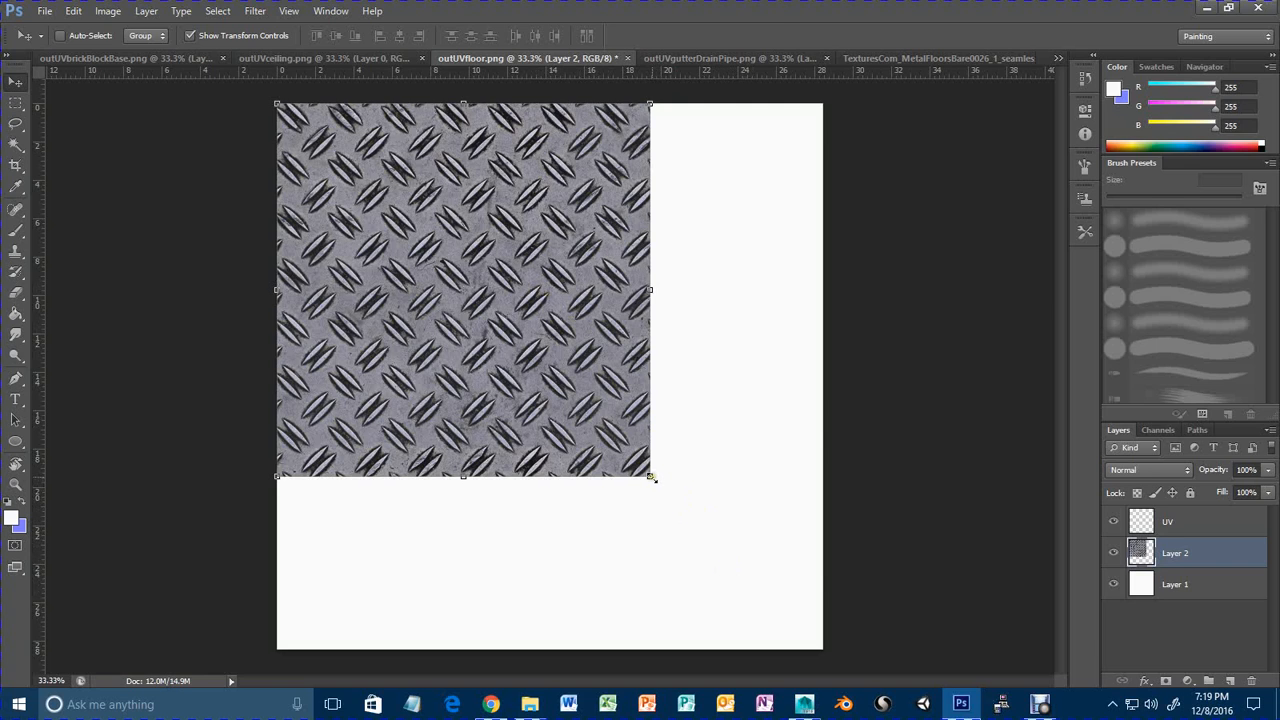
{"action": "left_click_drag", "start_coordinate": [651, 477], "coordinate": [313, 322], "text": "shift"}
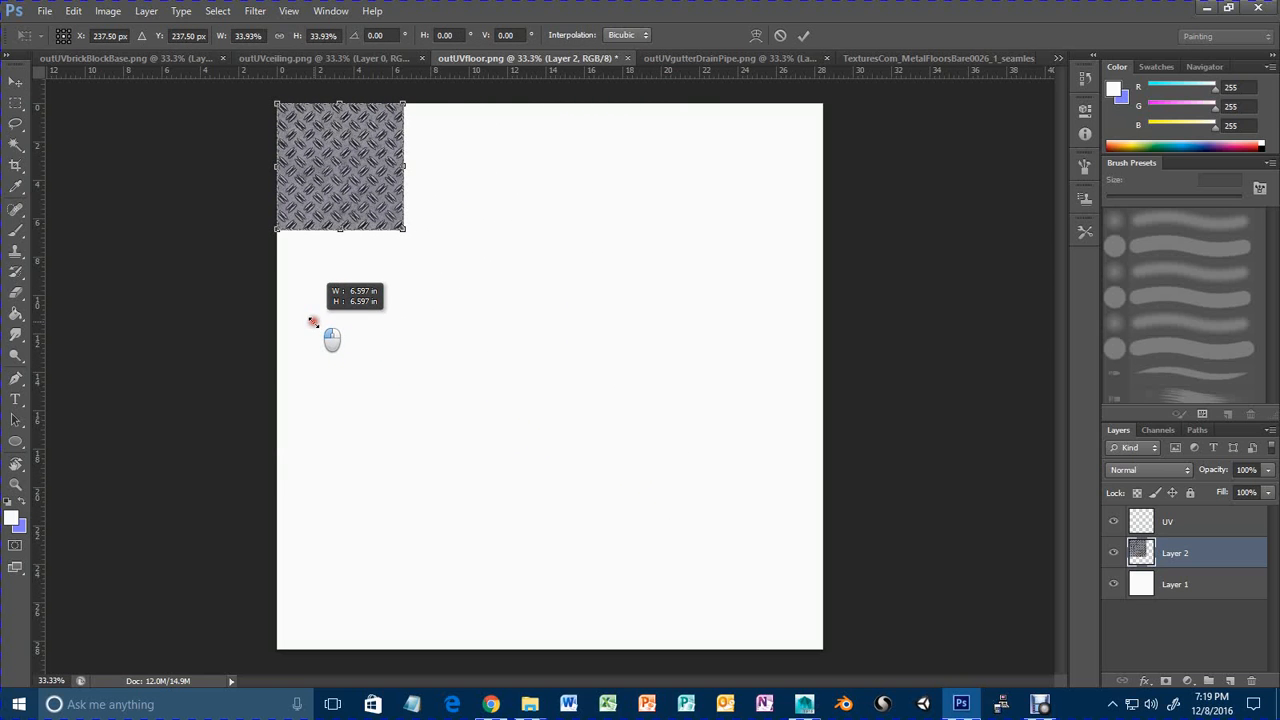
{"action": "left_click_drag", "start_coordinate": [313, 322], "coordinate": [346, 331], "text": "shift"}
{"action": "key", "text": "ctrl+z"}
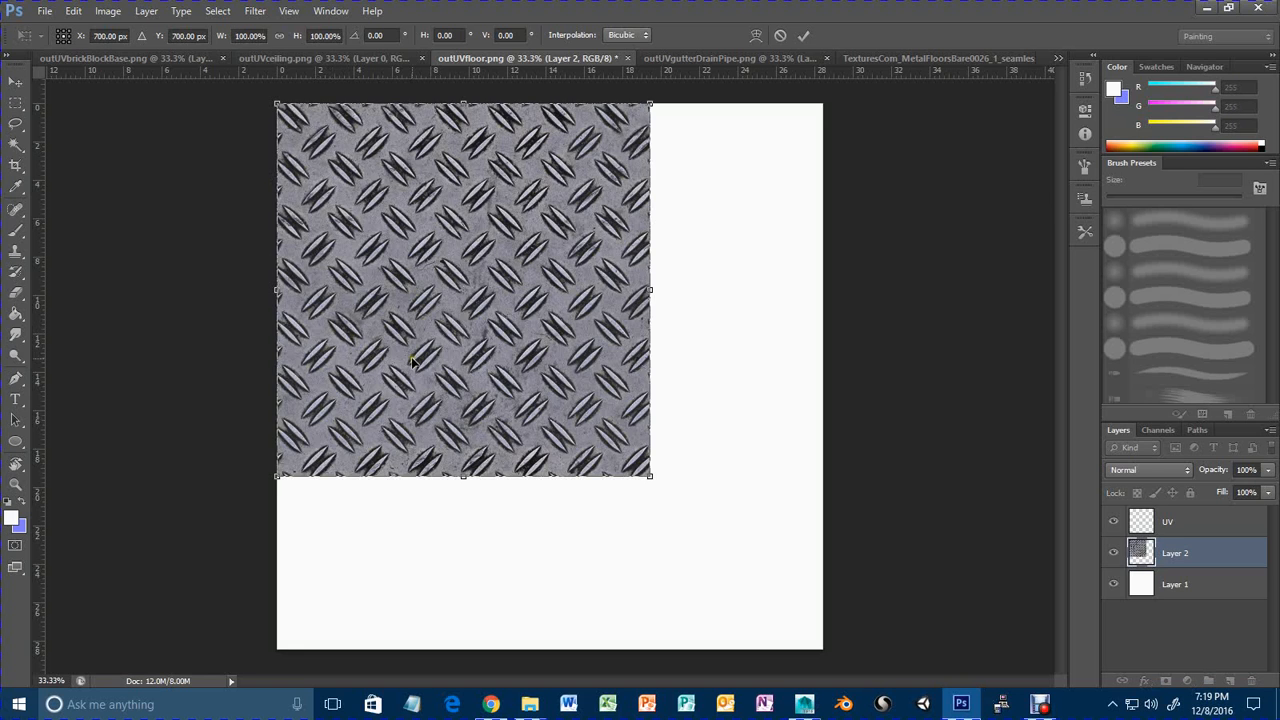
Show the grid and scale the metal floor texture proportionally to about 51%, keeping its upper-left corner fixed.
{"action": "left_click", "coordinate": [254, 11]}
{"action": "left_click", "coordinate": [288, 11]}
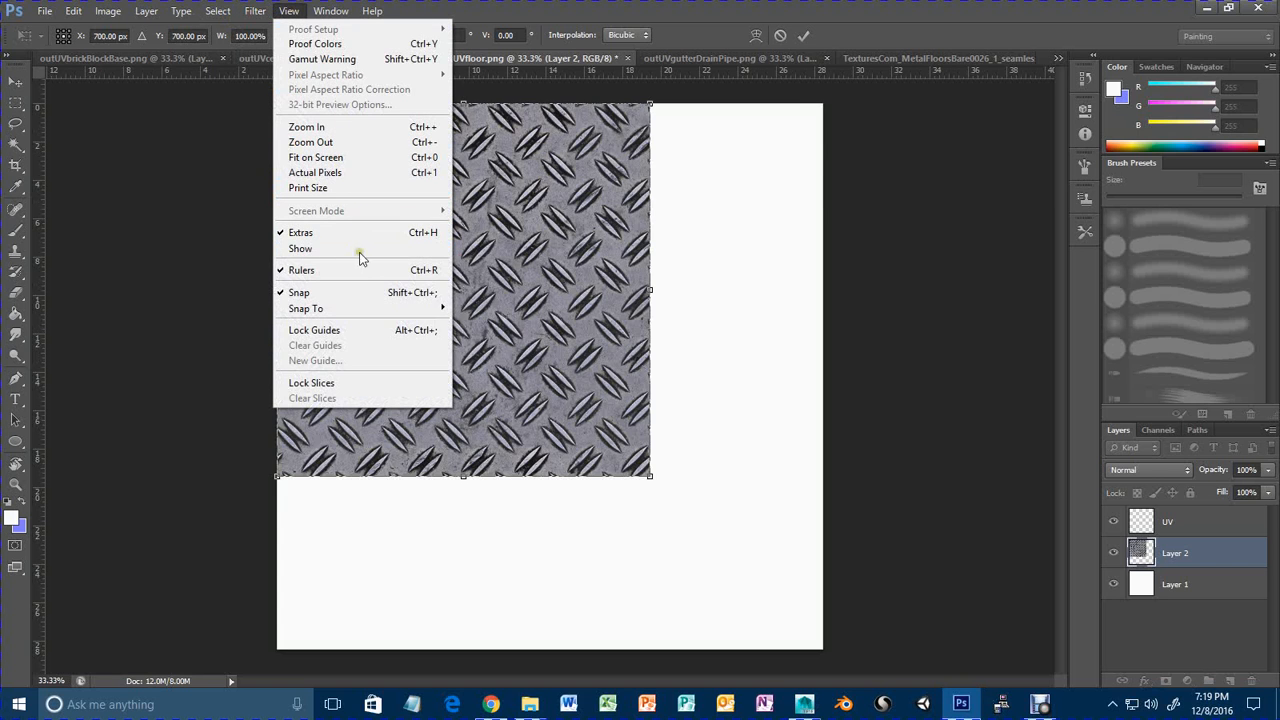
{"action": "mouse_move", "coordinate": [357, 253]}
{"action": "left_click", "coordinate": [178, 293]}
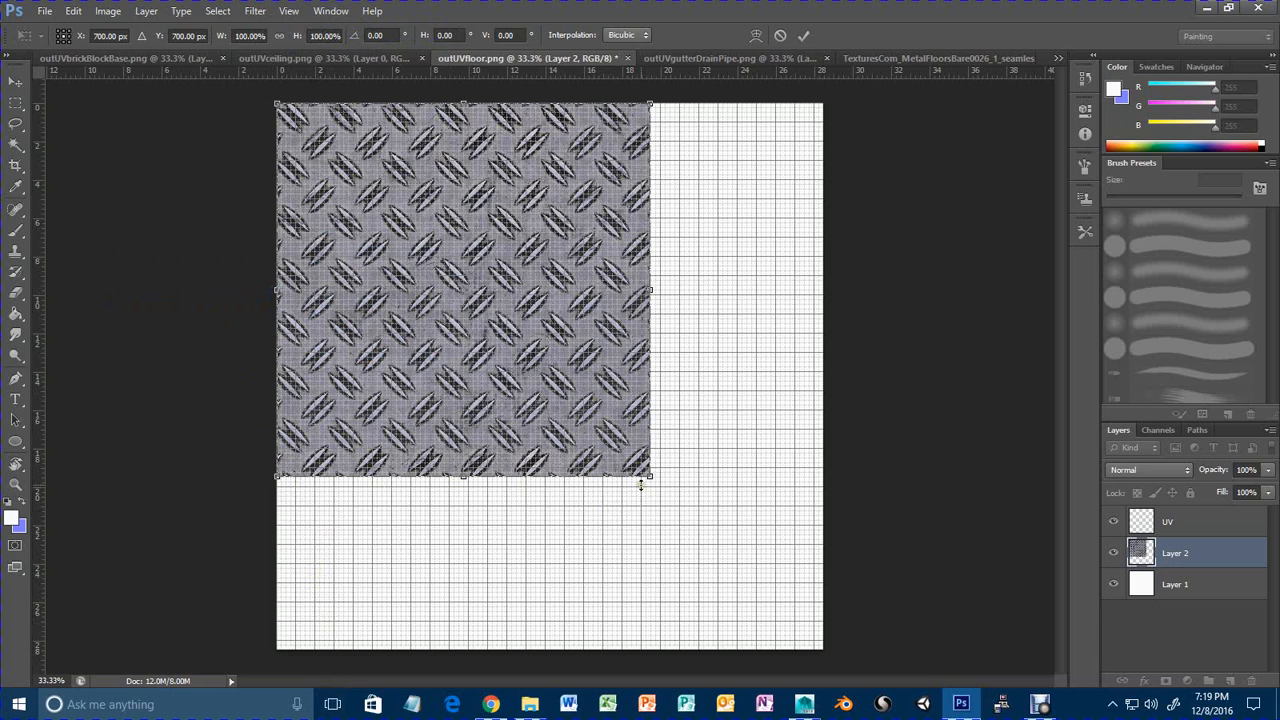
{"action": "left_click_drag", "start_coordinate": [651, 479], "coordinate": [447, 393]}
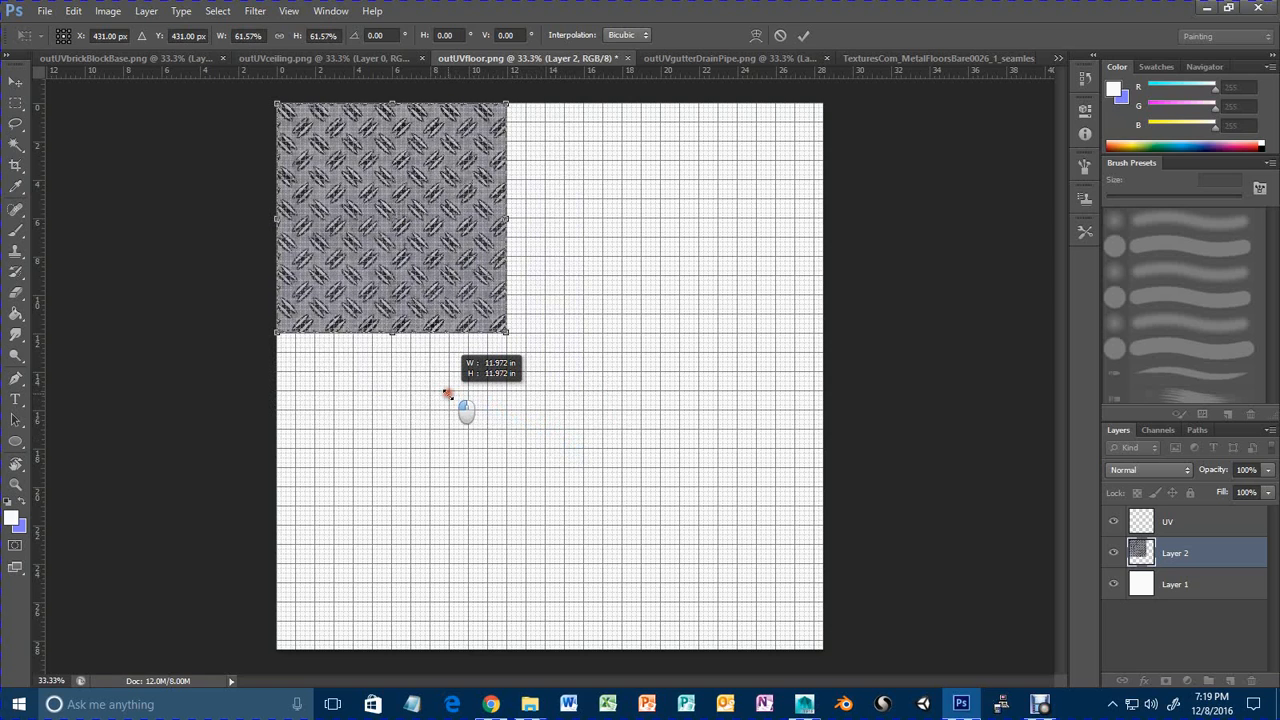
{"action": "left_click_drag", "start_coordinate": [447, 393], "coordinate": [402, 361]}
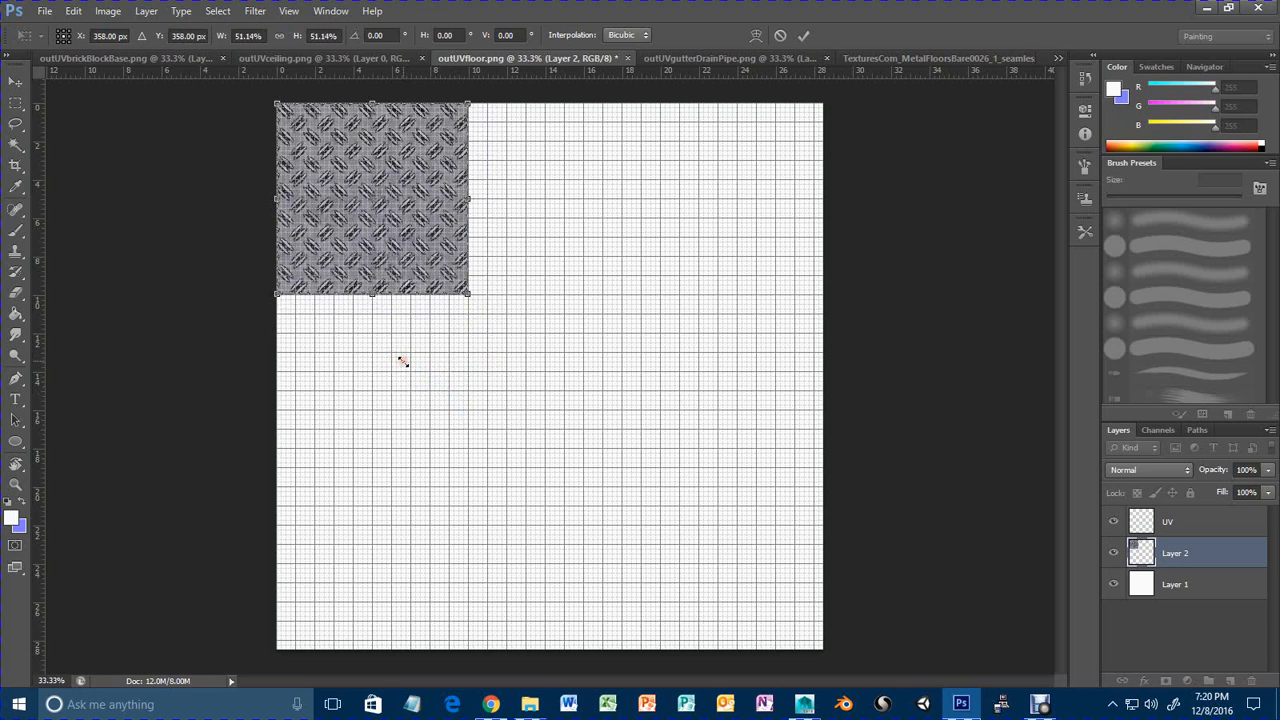
Hide the grid and apply the scaling of the metal floor texture.
{"action": "left_click", "coordinate": [284, 11]}
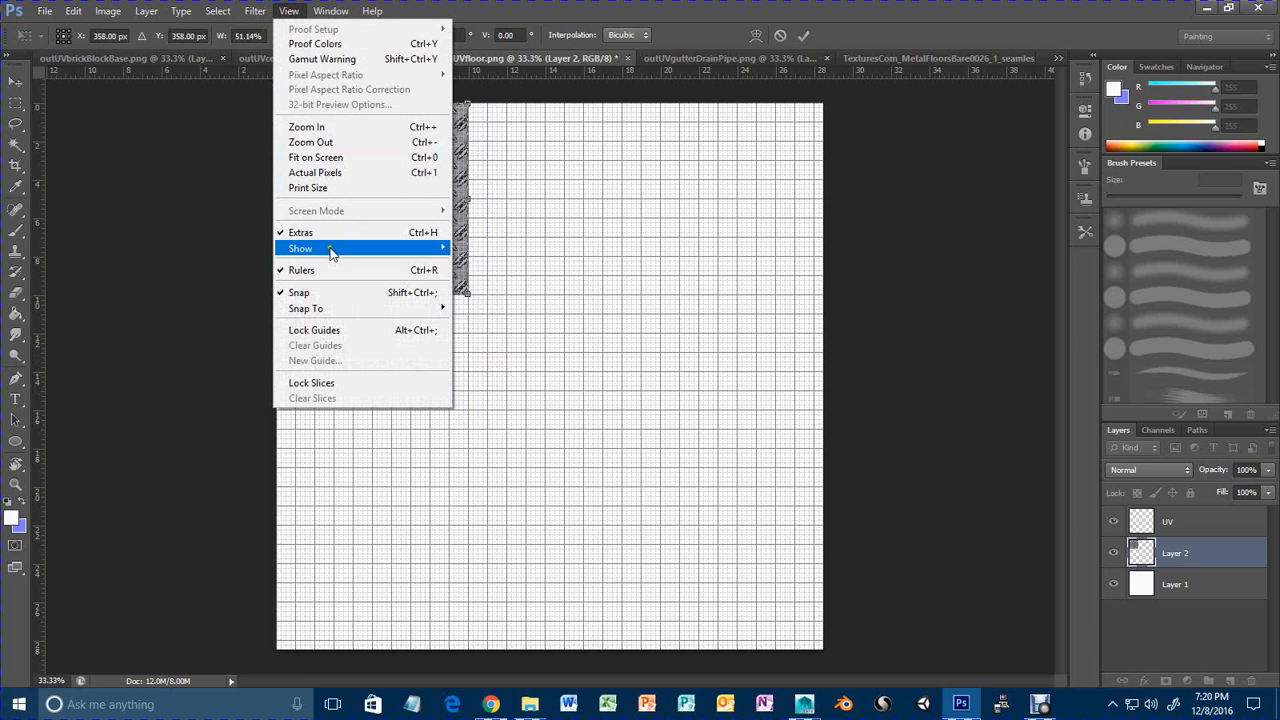
{"action": "mouse_move", "coordinate": [331, 249]}
{"action": "left_click", "coordinate": [193, 294]}
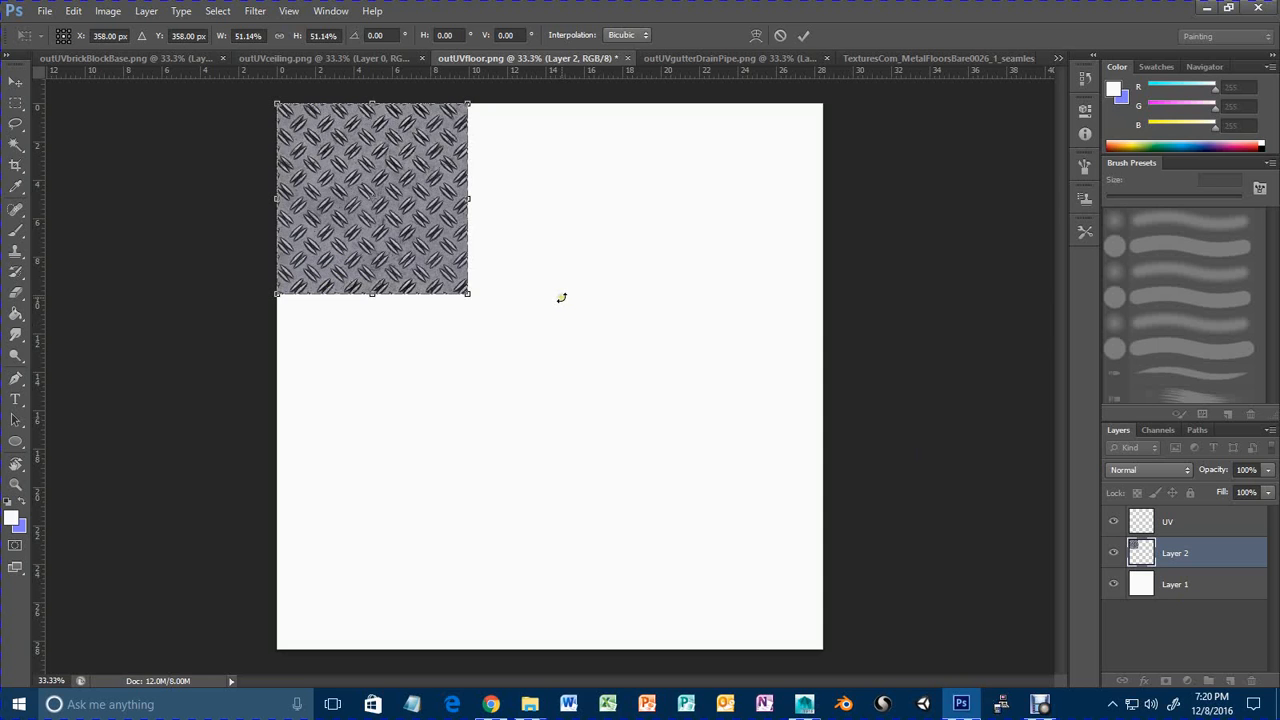
{"action": "left_click", "coordinate": [20, 84]}
{"action": "left_click", "coordinate": [569, 273]}
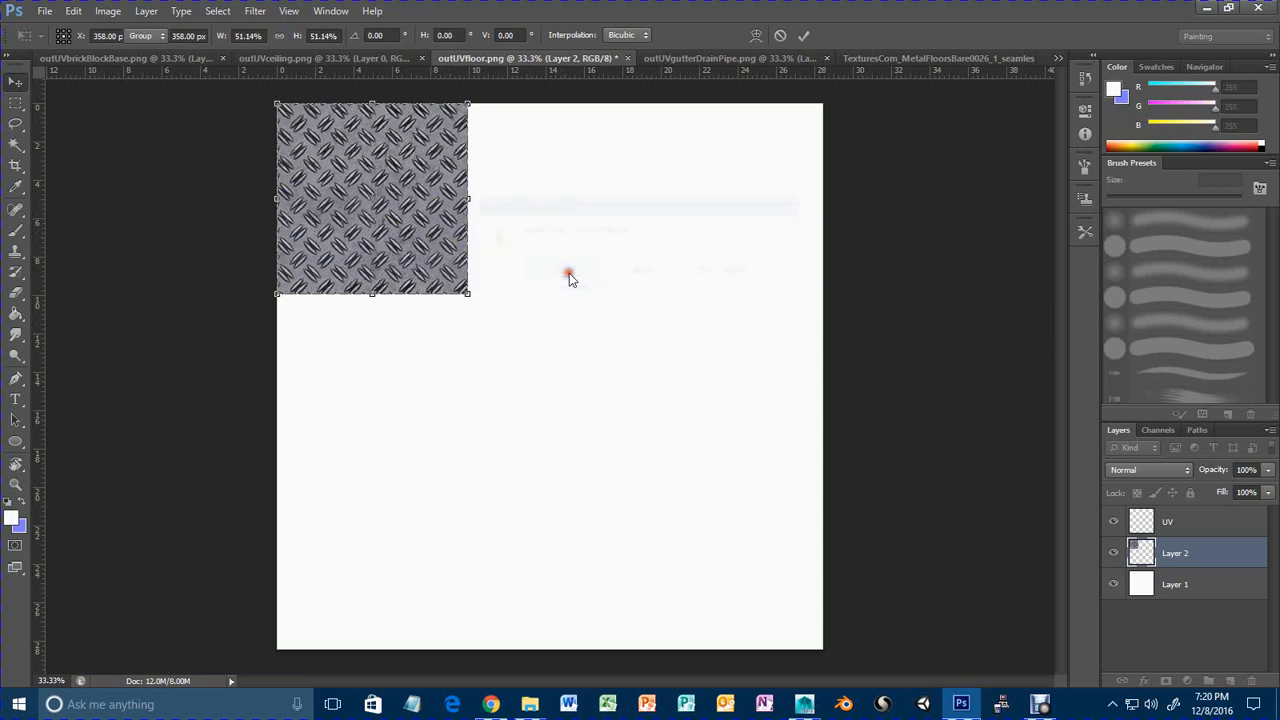
Duplicate the metal floor layer twice and line the copies up edge to edge across the top of the canvas.
{"action": "key", "text": "ctrl+j"}
{"action": "left_click_drag", "start_coordinate": [413, 232], "coordinate": [786, 224]}
{"action": "key", "text": "ctrl+j"}
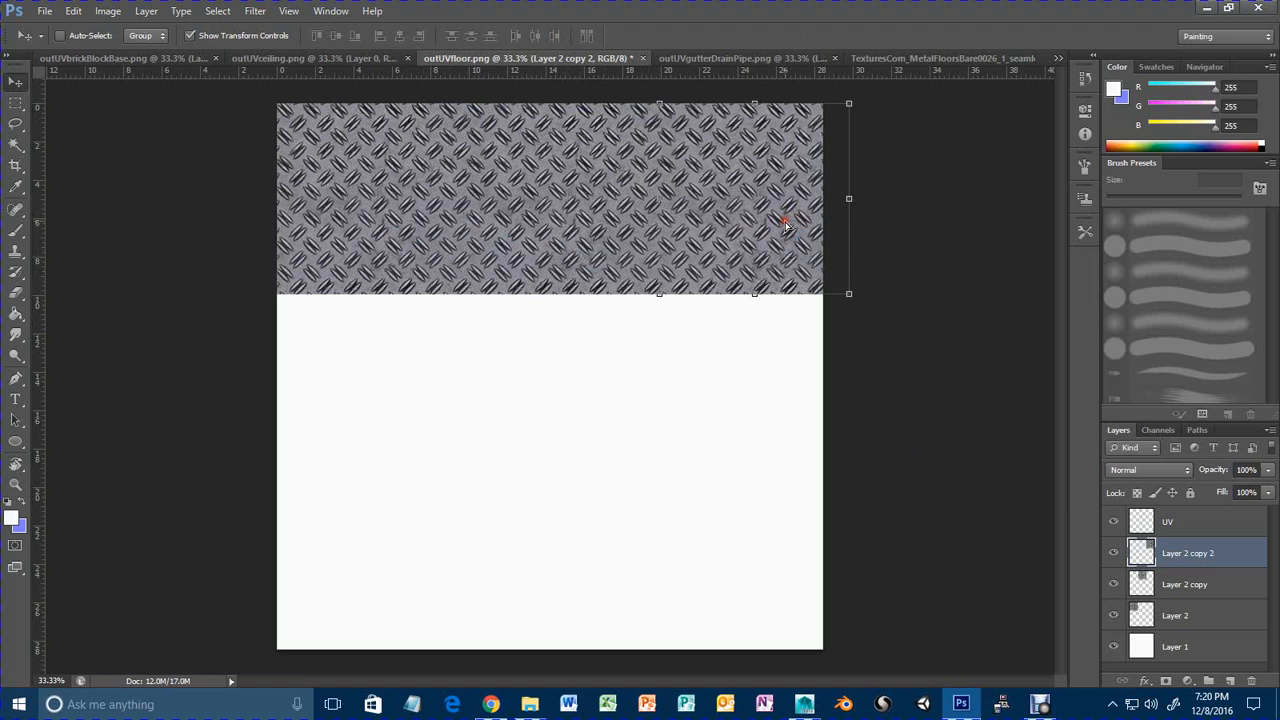
Duplicate the row of three metal floor layers twice, stacking the copies downward to cover the whole canvas.
{"action": "left_click", "coordinate": [1209, 617], "text": "shift"}
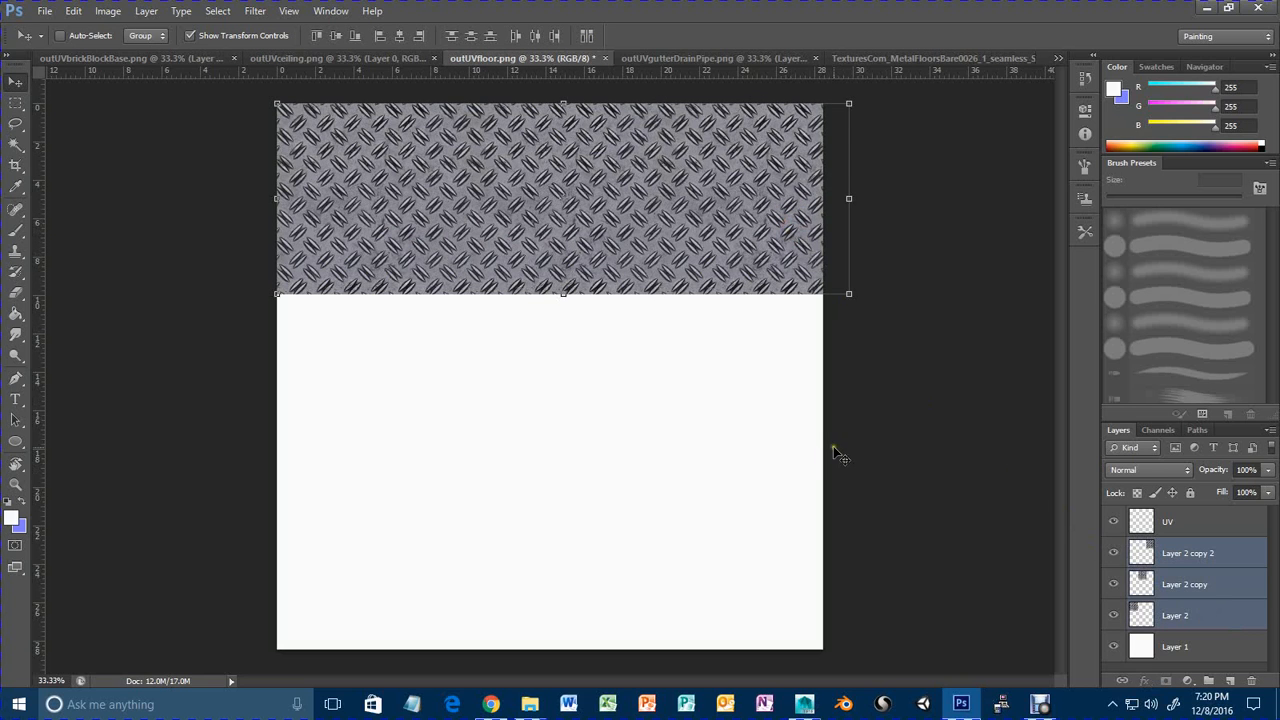
{"action": "key", "text": "ctrl+j"}
{"action": "left_click_drag", "start_coordinate": [741, 240], "coordinate": [740, 432]}
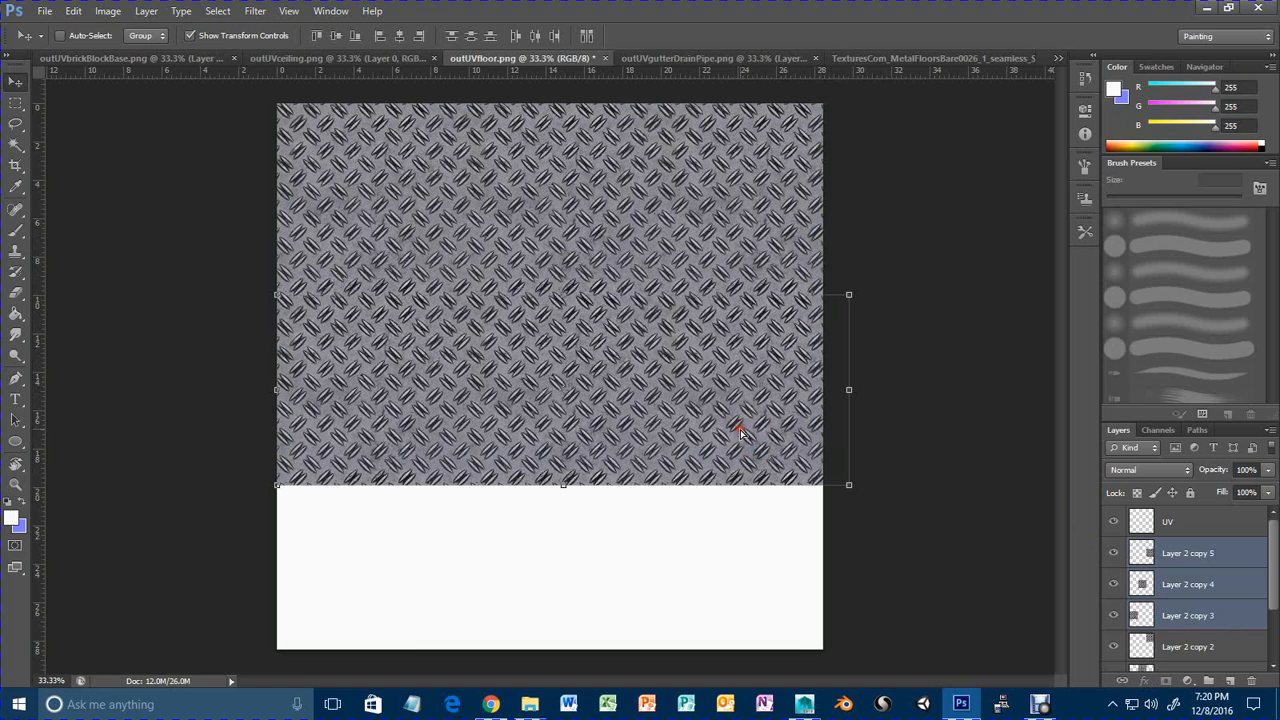
{"action": "left_click_drag", "start_coordinate": [731, 416], "coordinate": [730, 603]}
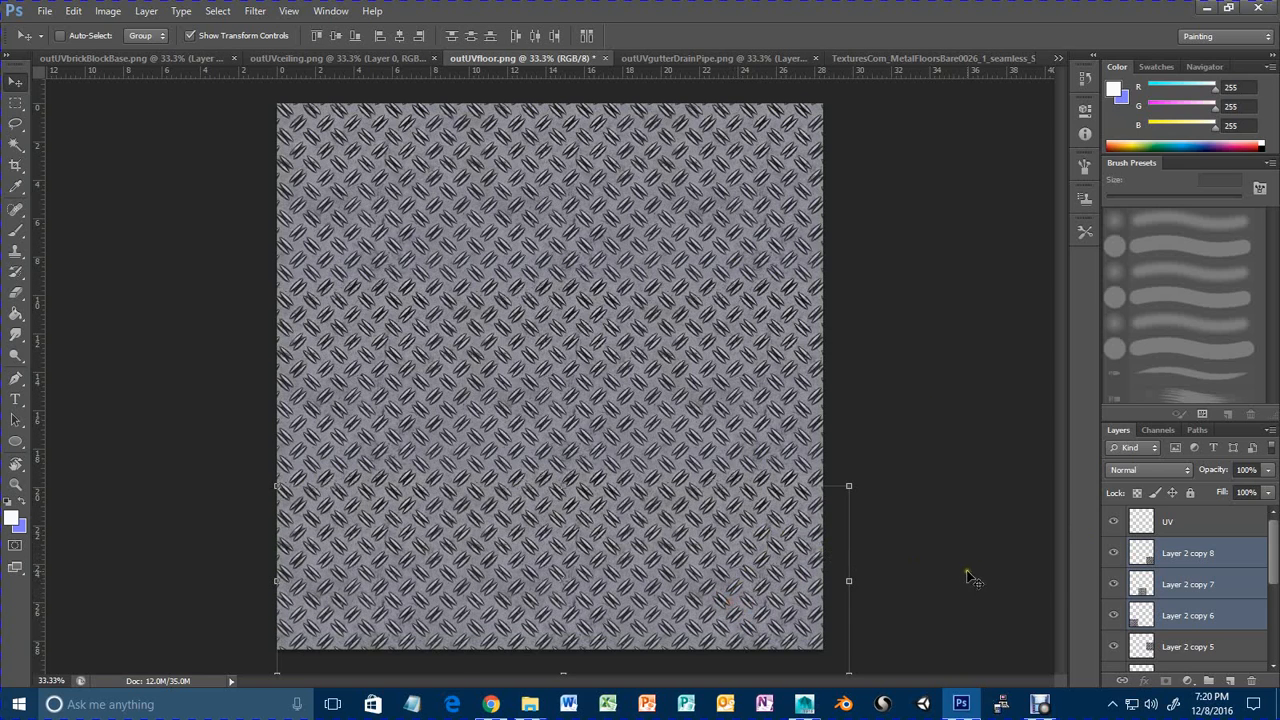
{"action": "scroll", "coordinate": [1180, 568], "scroll_direction": "down", "scroll_amount": 5}
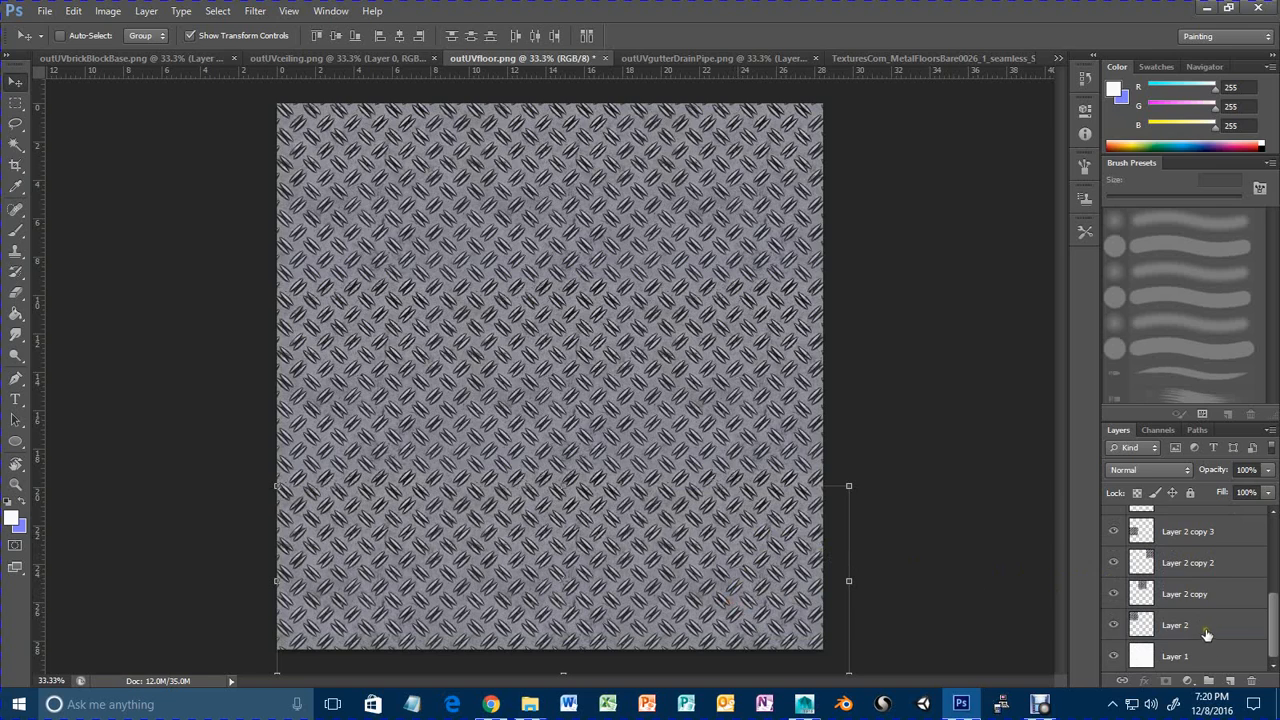
{"action": "left_click", "coordinate": [1207, 634], "text": "shift"}
{"action": "left_click_drag", "start_coordinate": [1207, 634], "coordinate": [1209, 680]}
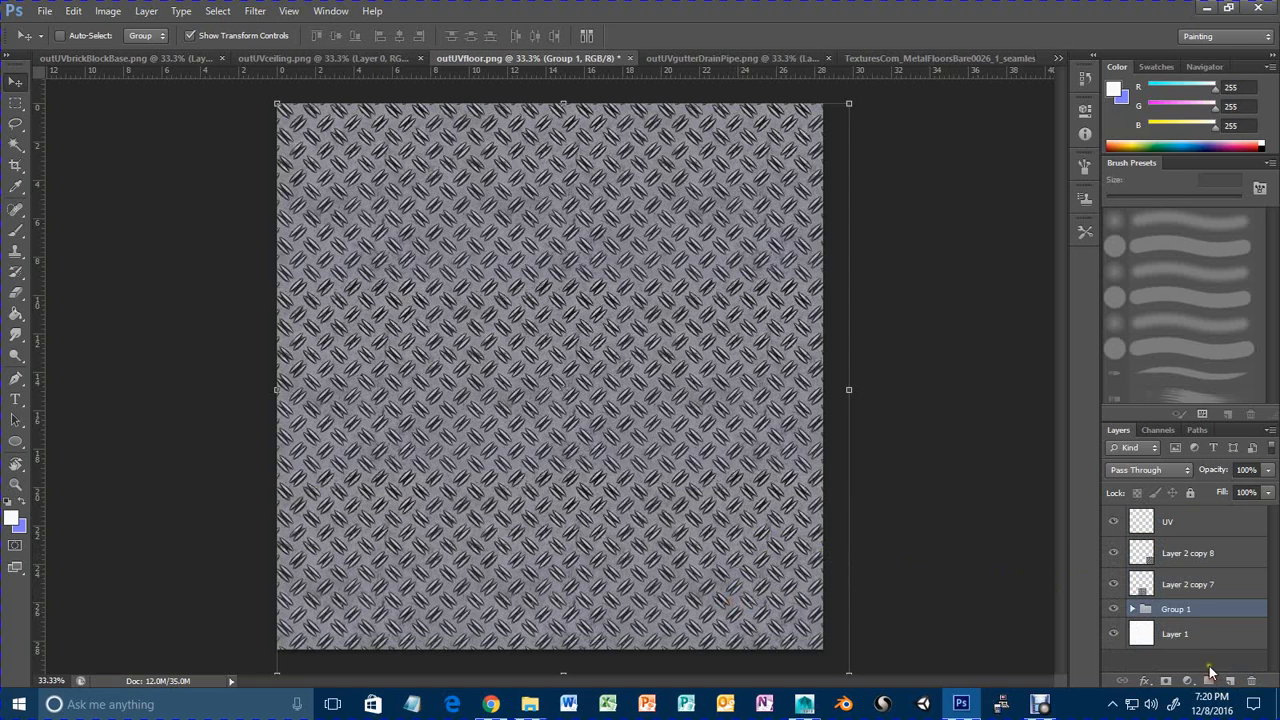
{"action": "key", "text": "ctrl+z"}
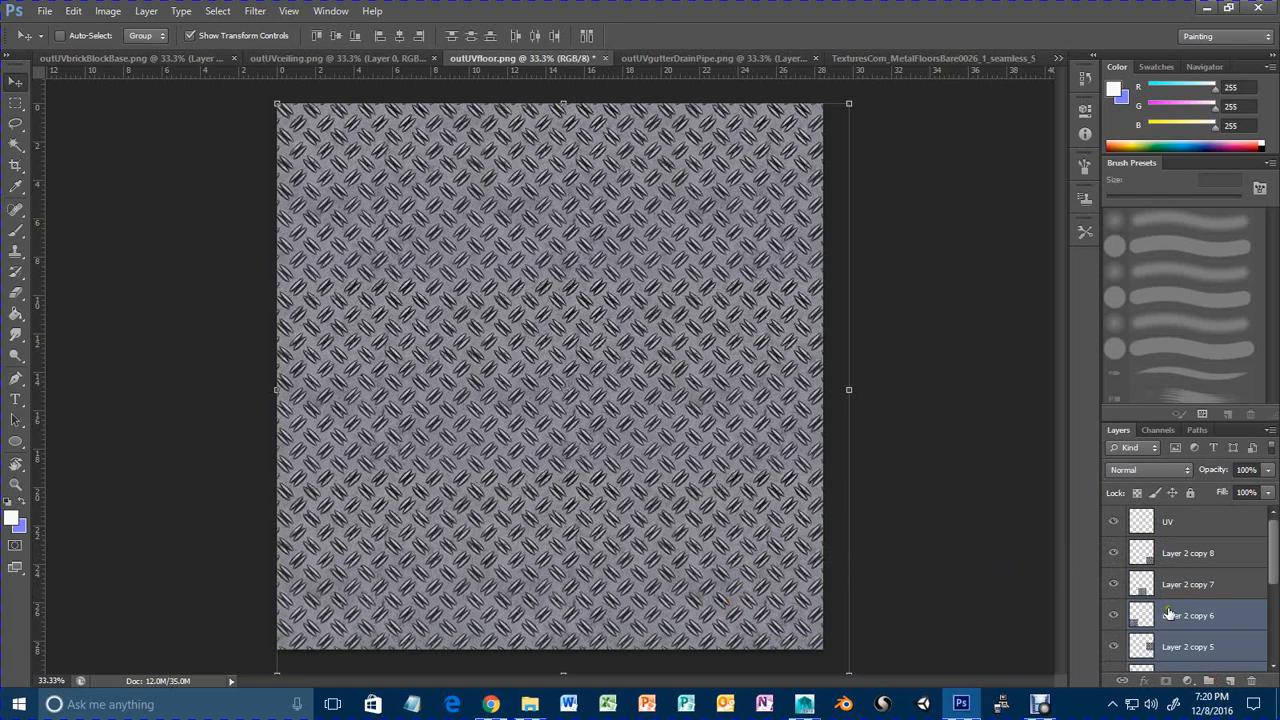
Group all the tiled metal floor layers, keeping the group between the UV layer and the white base layer.
{"action": "scroll", "coordinate": [1197, 580], "scroll_direction": "down", "scroll_amount": 5}
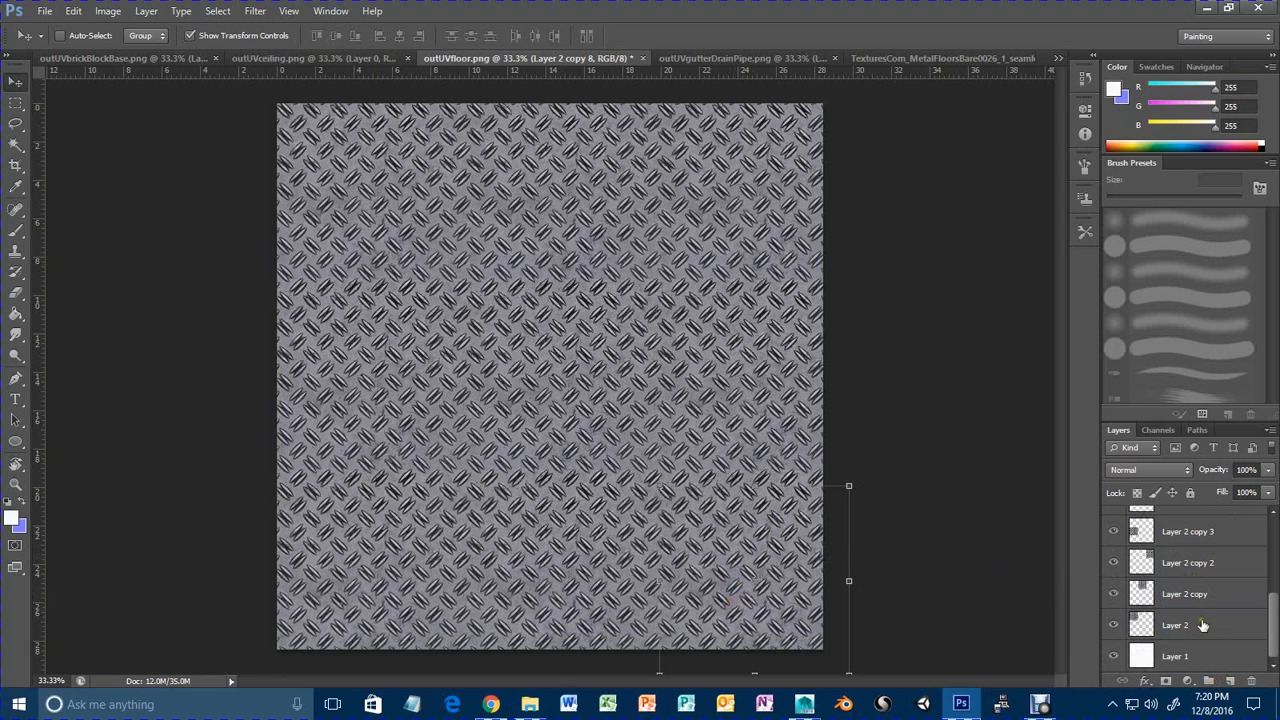
{"action": "left_click", "coordinate": [1203, 624], "text": "shift"}
{"action": "left_click_drag", "start_coordinate": [1203, 624], "coordinate": [1208, 680]}
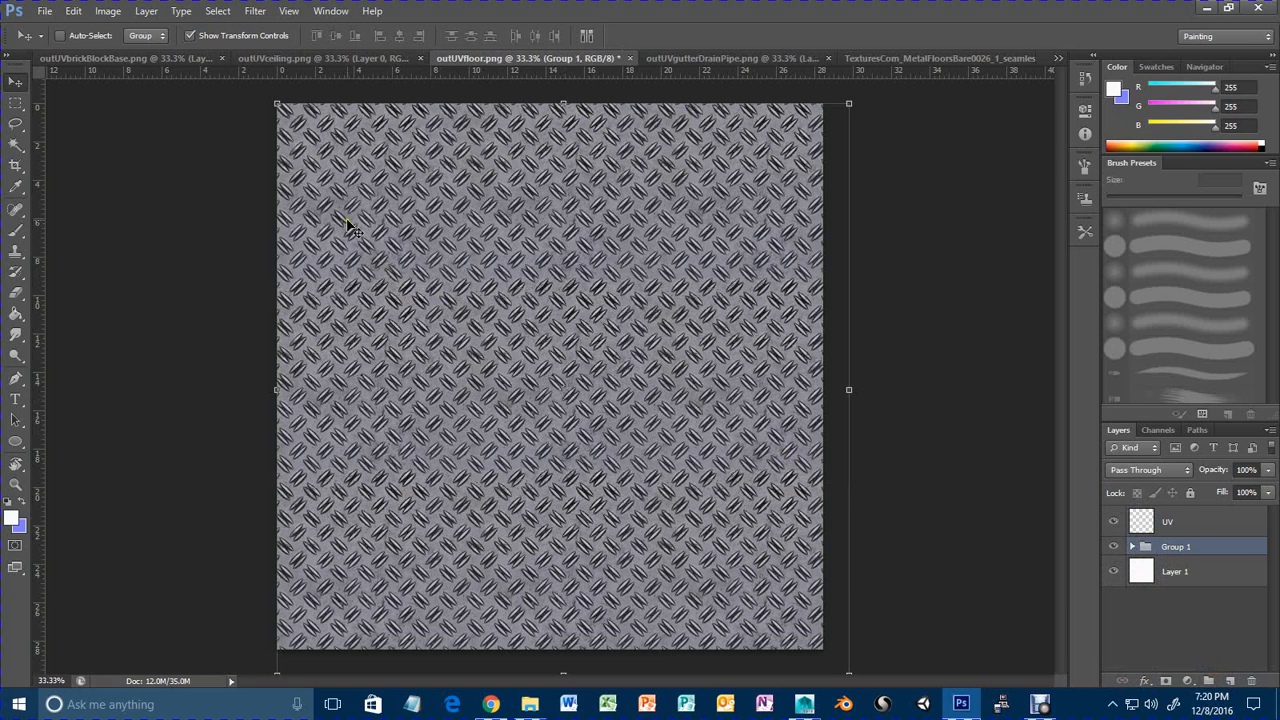
Save the layered floor document in Photoshop format as outUVfloor.psd in the images folder.
{"action": "left_click", "coordinate": [45, 10]}
{"action": "left_click", "coordinate": [95, 188]}
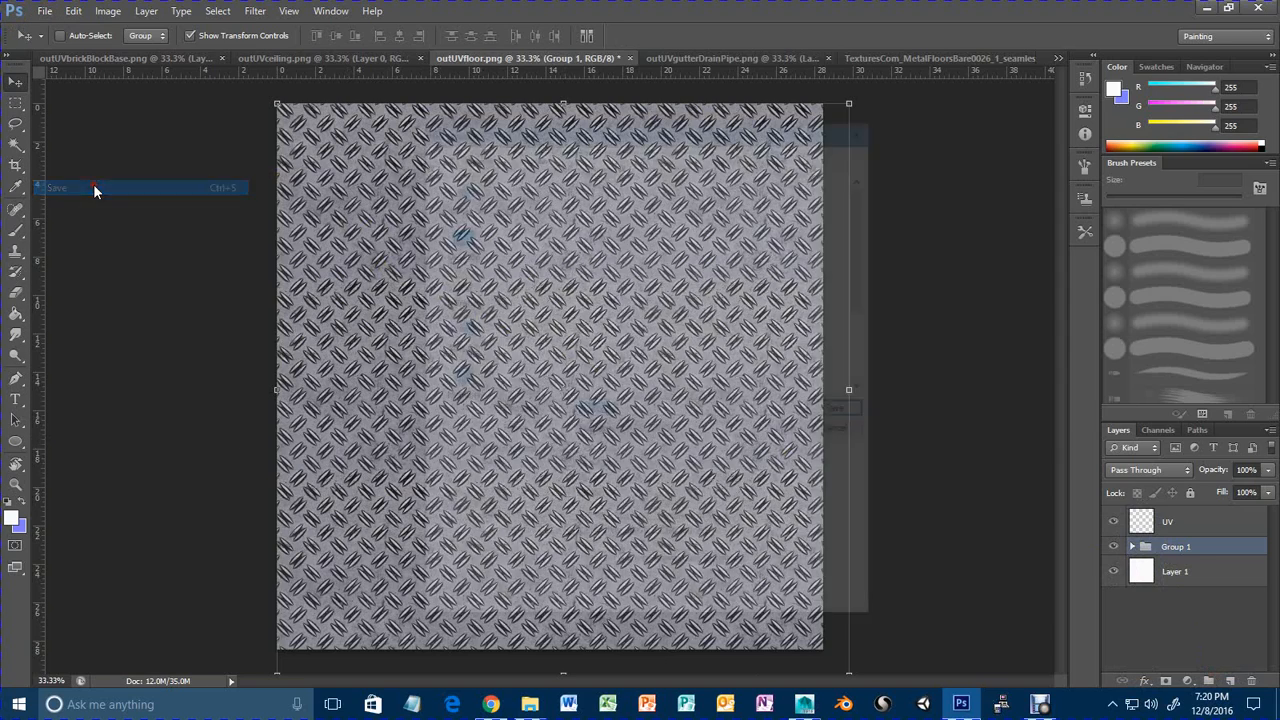
{"action": "left_click", "coordinate": [828, 412]}
{"action": "left_click", "coordinate": [815, 214]}
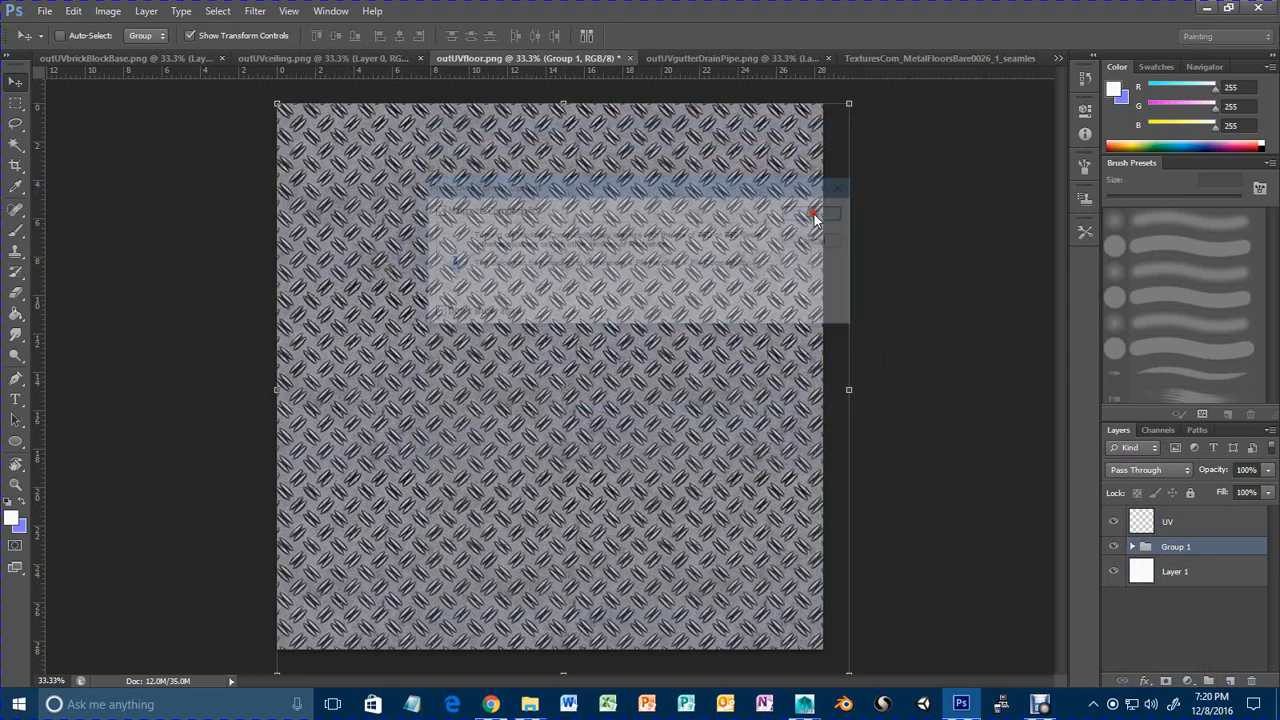
Save a PNG copy of the floor texture as floor.png in the project's sourceimages folder.
{"action": "left_click", "coordinate": [45, 10]}
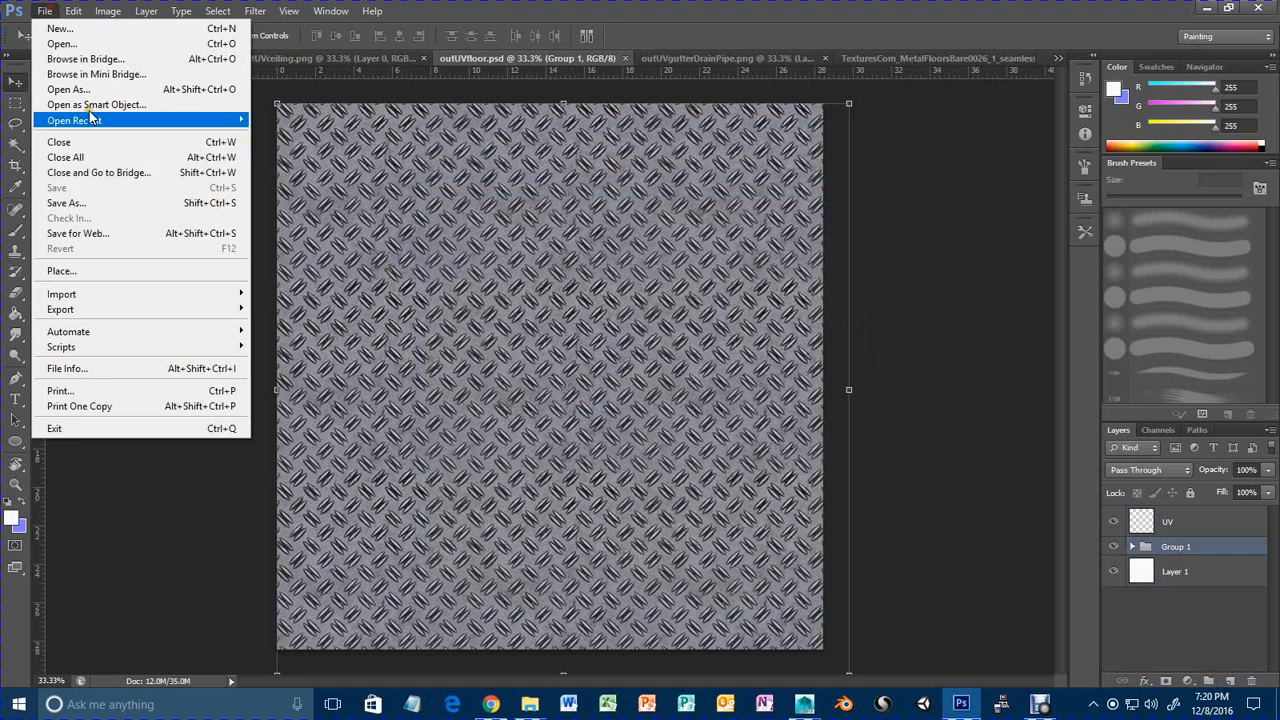
{"action": "left_click", "coordinate": [99, 204]}
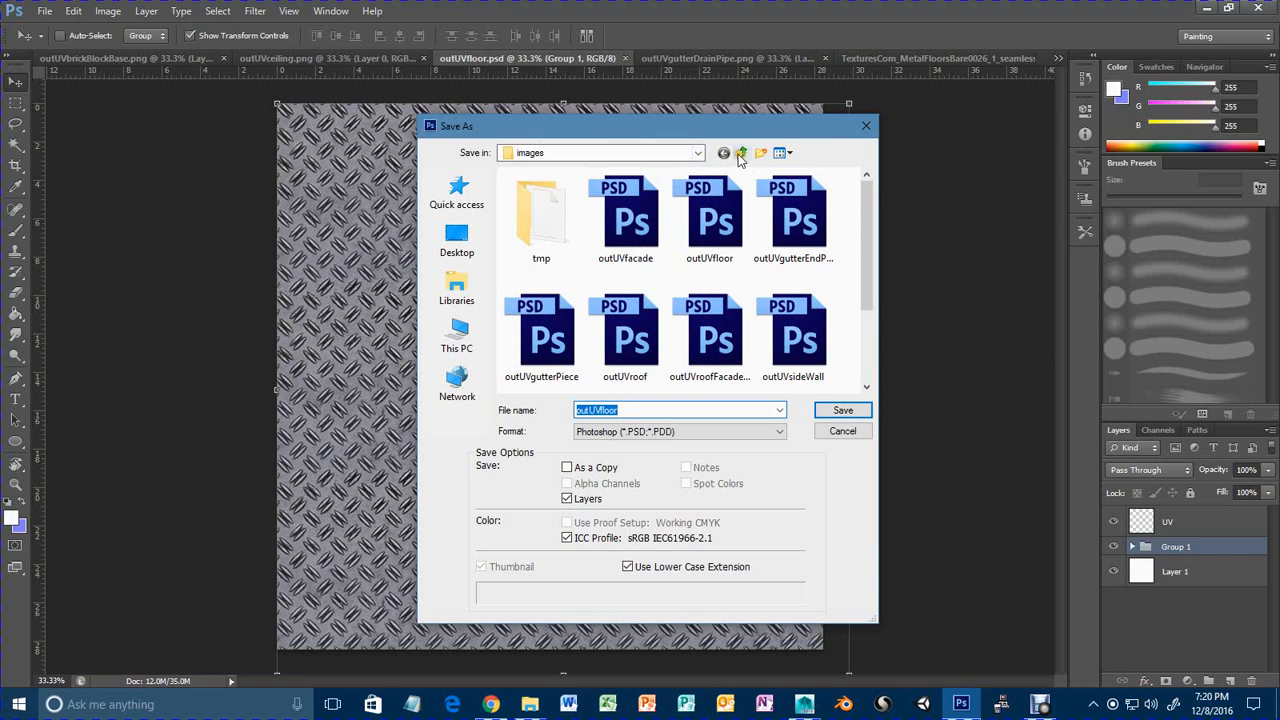
{"action": "left_click", "coordinate": [740, 152]}
{"action": "double_click", "coordinate": [551, 361]}
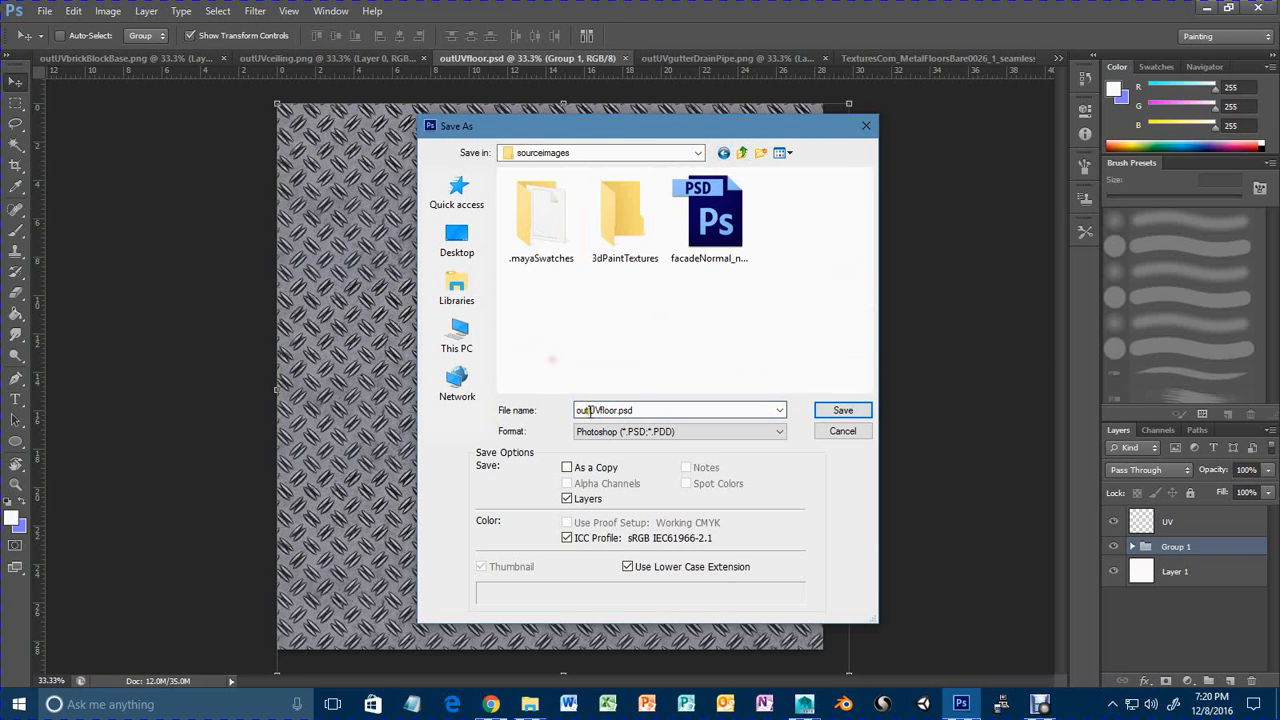
{"action": "double_click", "coordinate": [590, 410]}
{"action": "left_click", "coordinate": [594, 411]}
{"action": "left_click", "coordinate": [762, 432]}
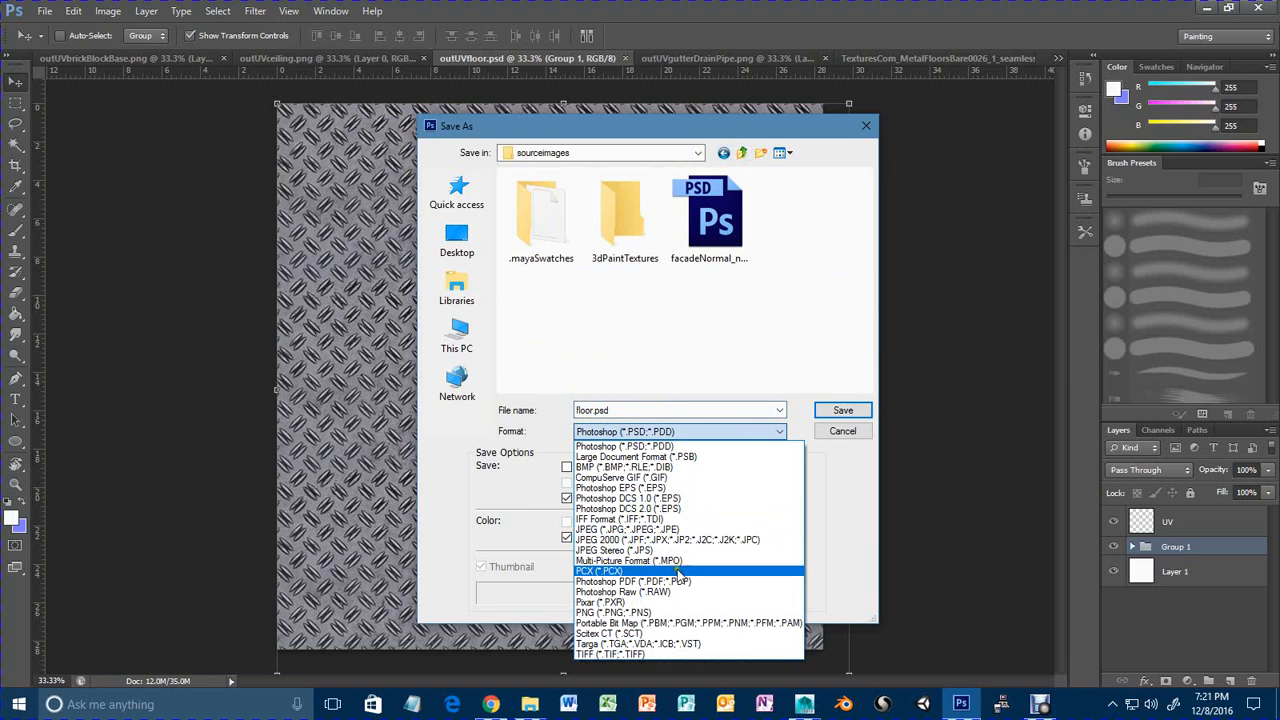
{"action": "left_click", "coordinate": [630, 612]}
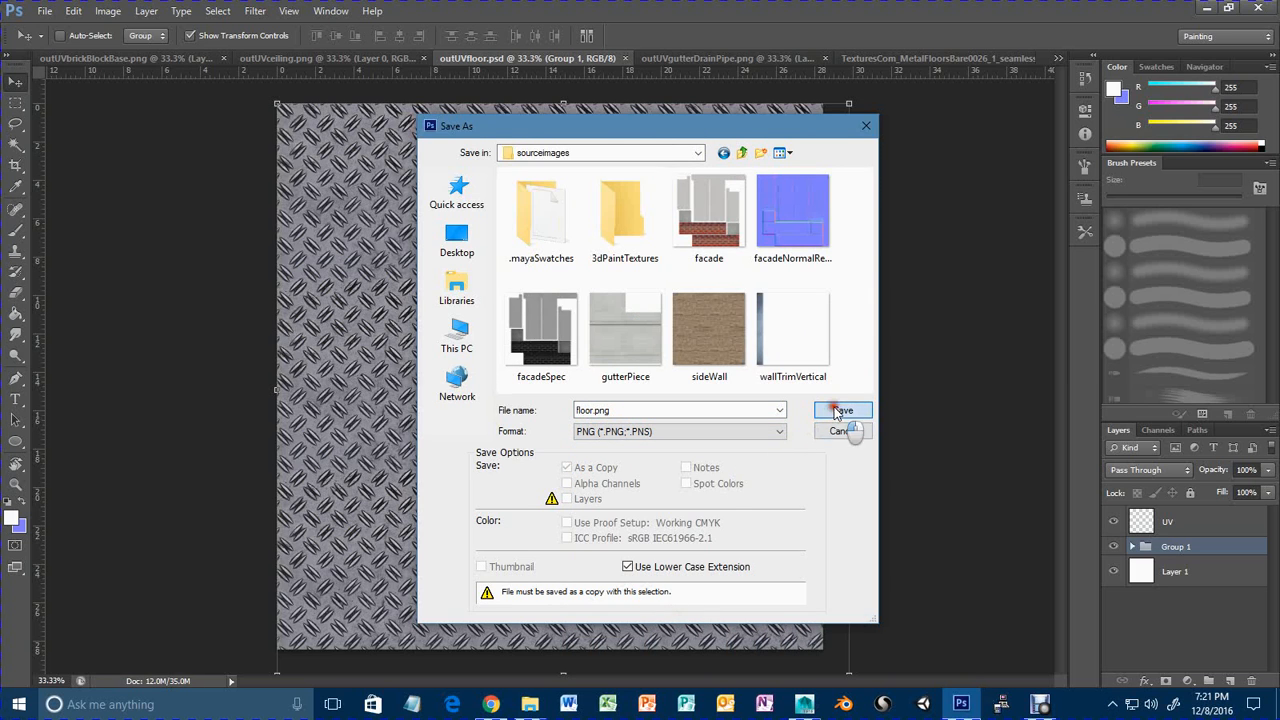
{"action": "left_click", "coordinate": [836, 411]}
{"action": "left_click", "coordinate": [700, 220]}
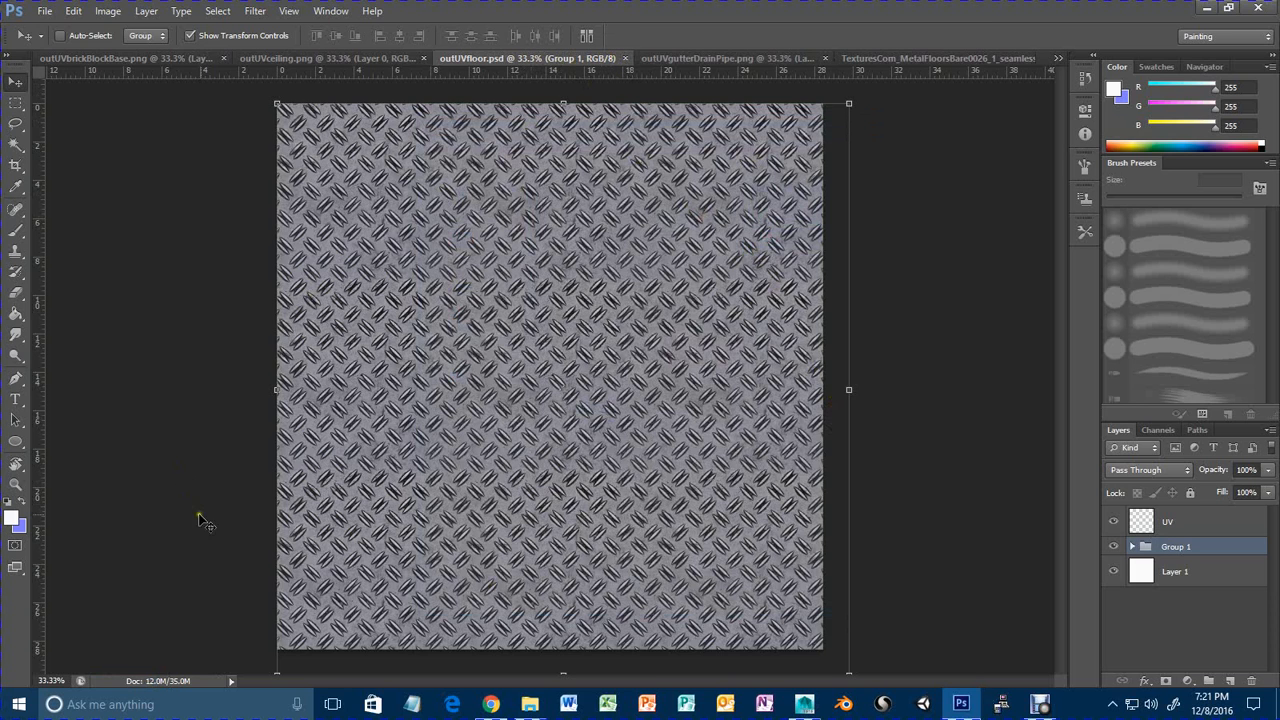
Switch to Maya, select the garage floor mesh and show the attributes of its Floor material.
{"action": "mouse_move", "coordinate": [804, 704]}
{"action": "left_click", "coordinate": [852, 636]}
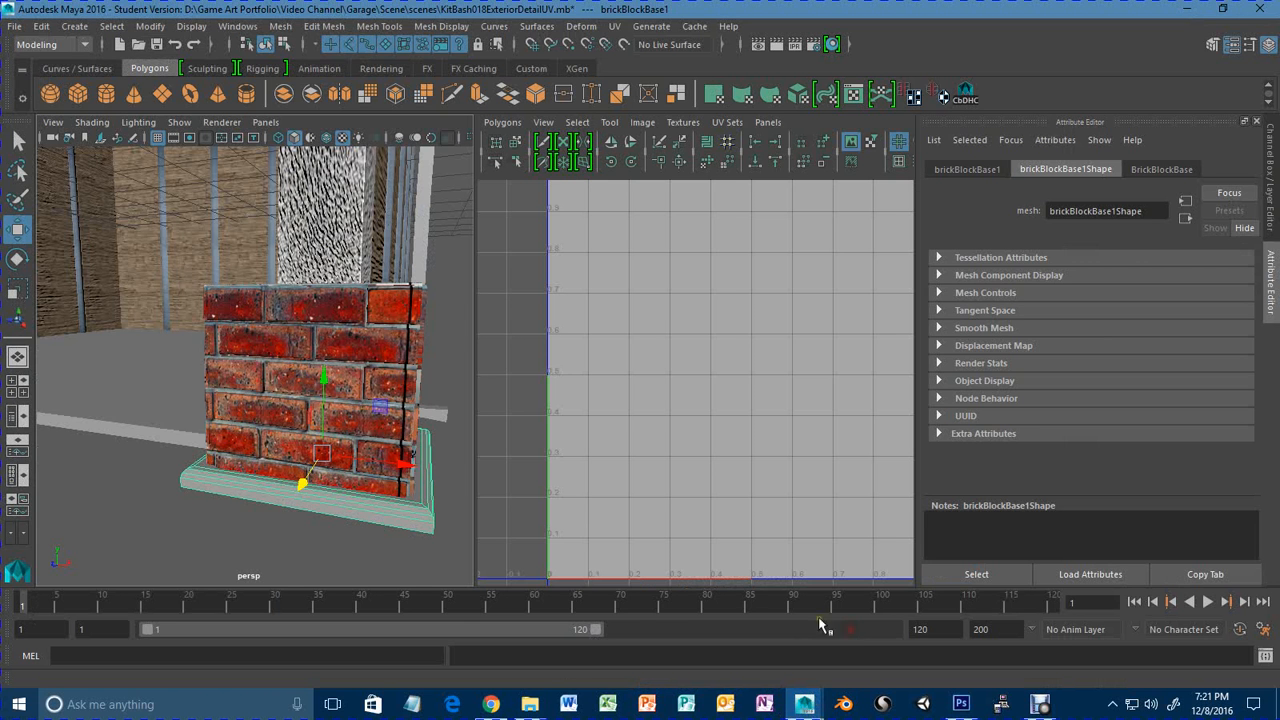
{"action": "left_click_drag", "start_coordinate": [250, 411], "coordinate": [442, 438], "text": "alt"}
{"action": "left_click", "coordinate": [364, 419]}
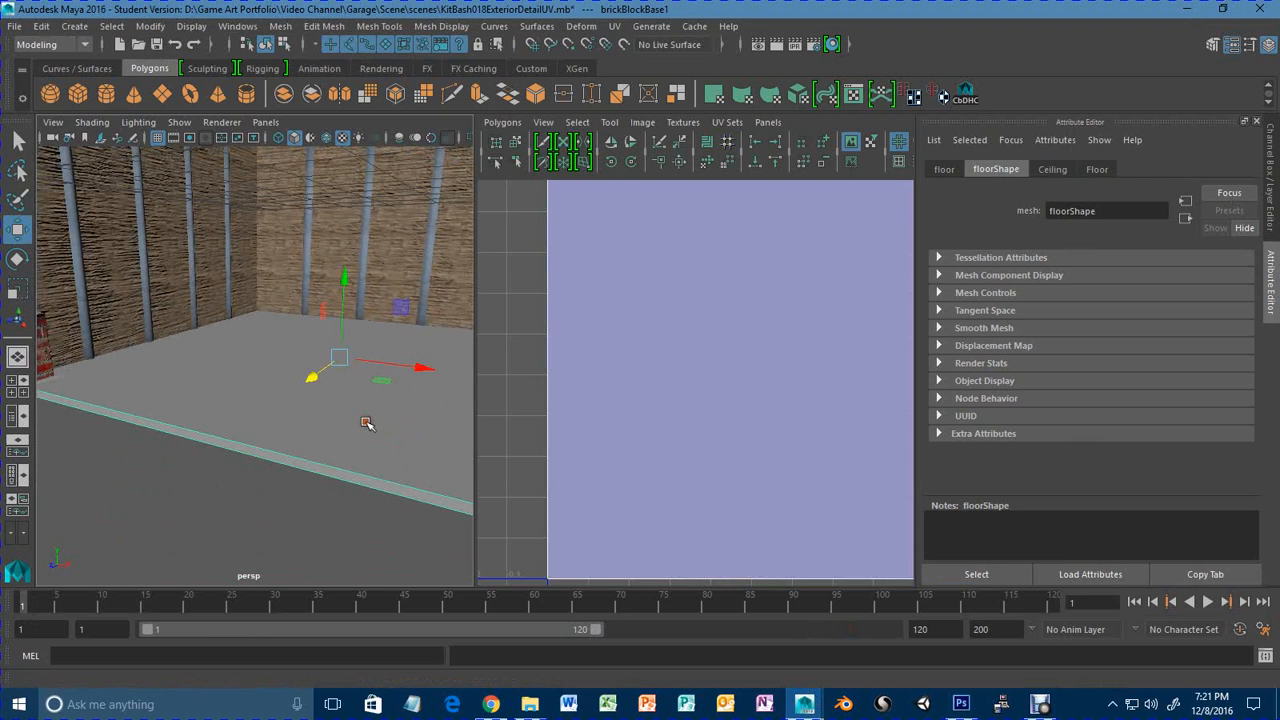
{"action": "middle_click_drag", "start_coordinate": [361, 416], "coordinate": [323, 412], "text": "alt"}
{"action": "left_click", "coordinate": [1097, 169]}
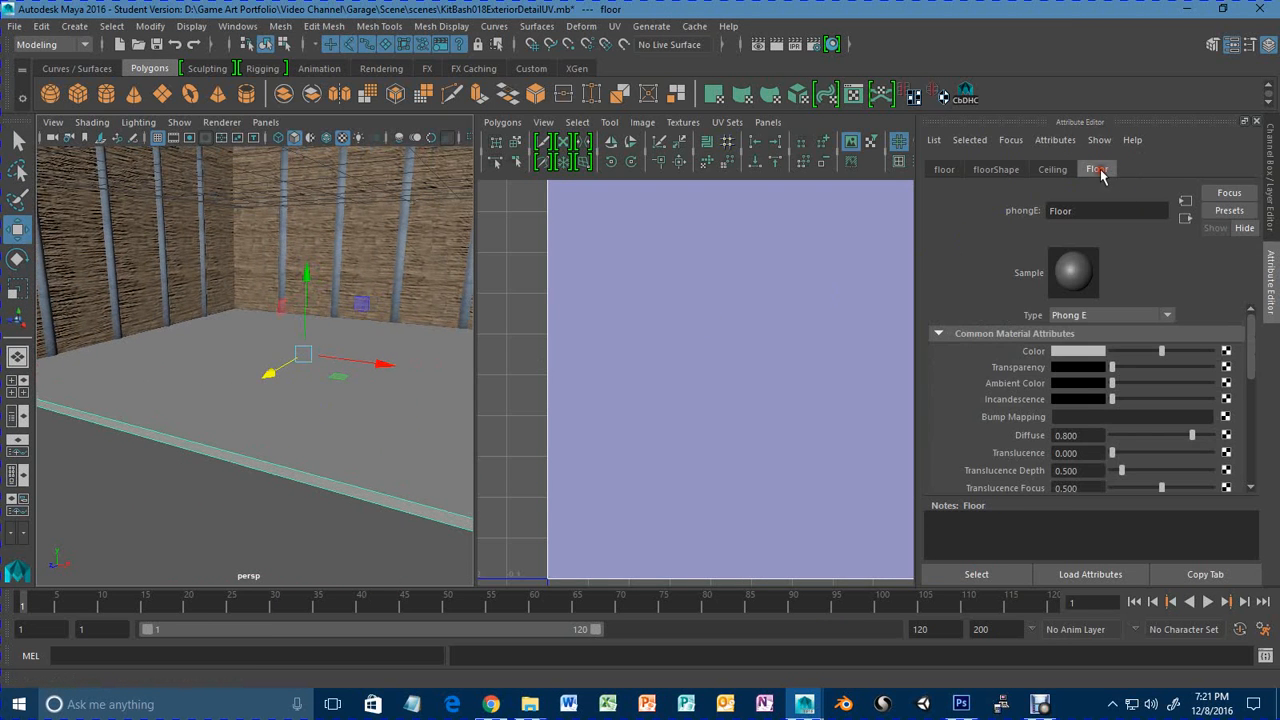
Connect a File texture to the Floor material's color and load floor.png from sourceimages.
{"action": "left_click", "coordinate": [1226, 352]}
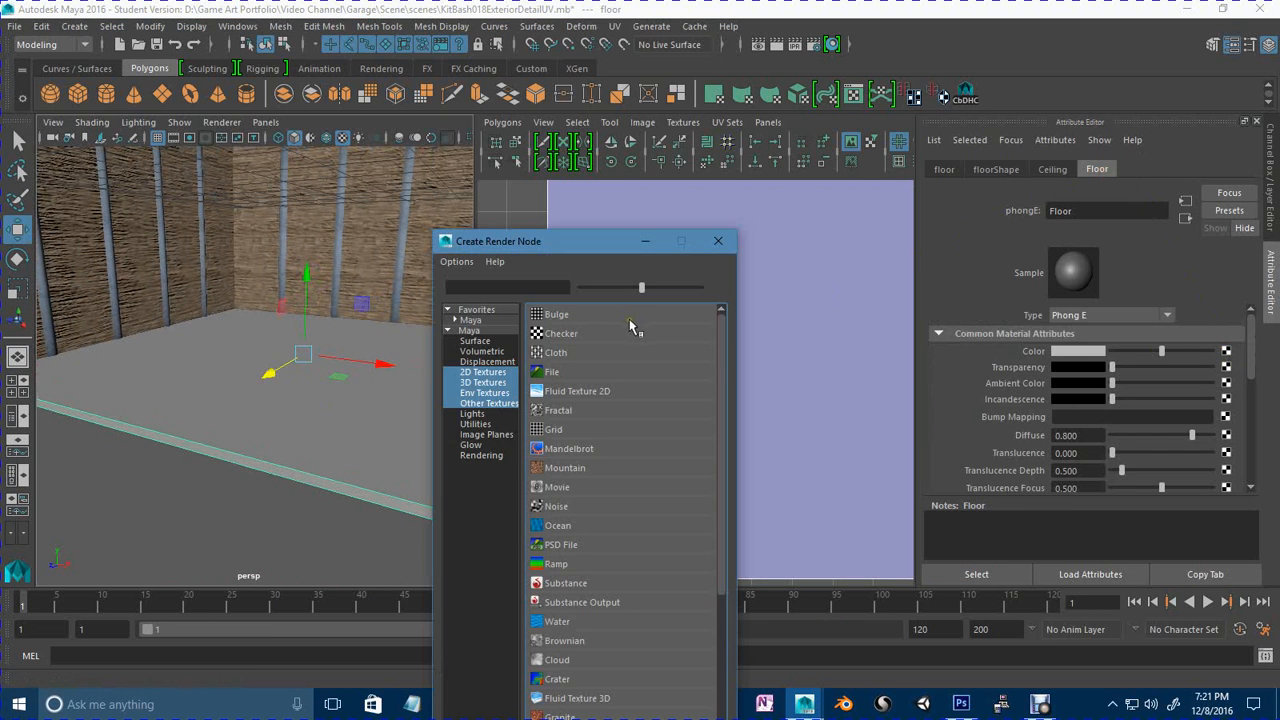
{"action": "left_click", "coordinate": [551, 371]}
{"action": "left_click", "coordinate": [1231, 389]}
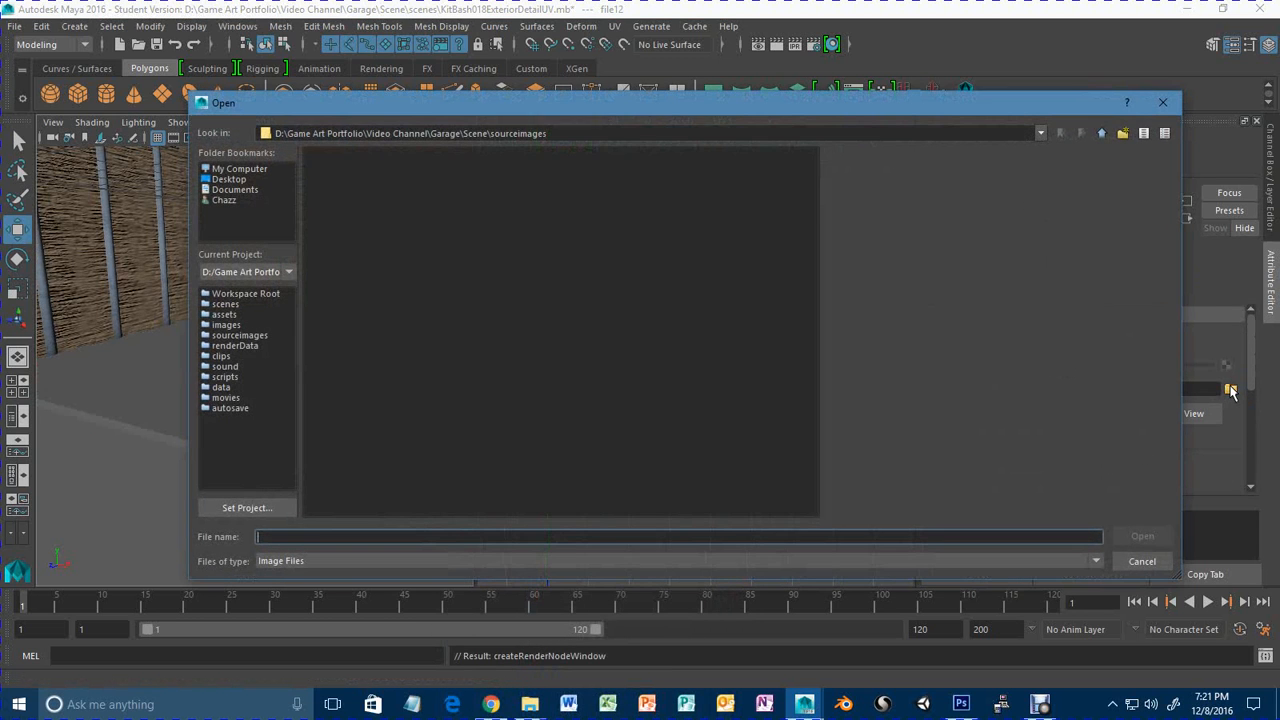
{"action": "left_click", "coordinate": [350, 258]}
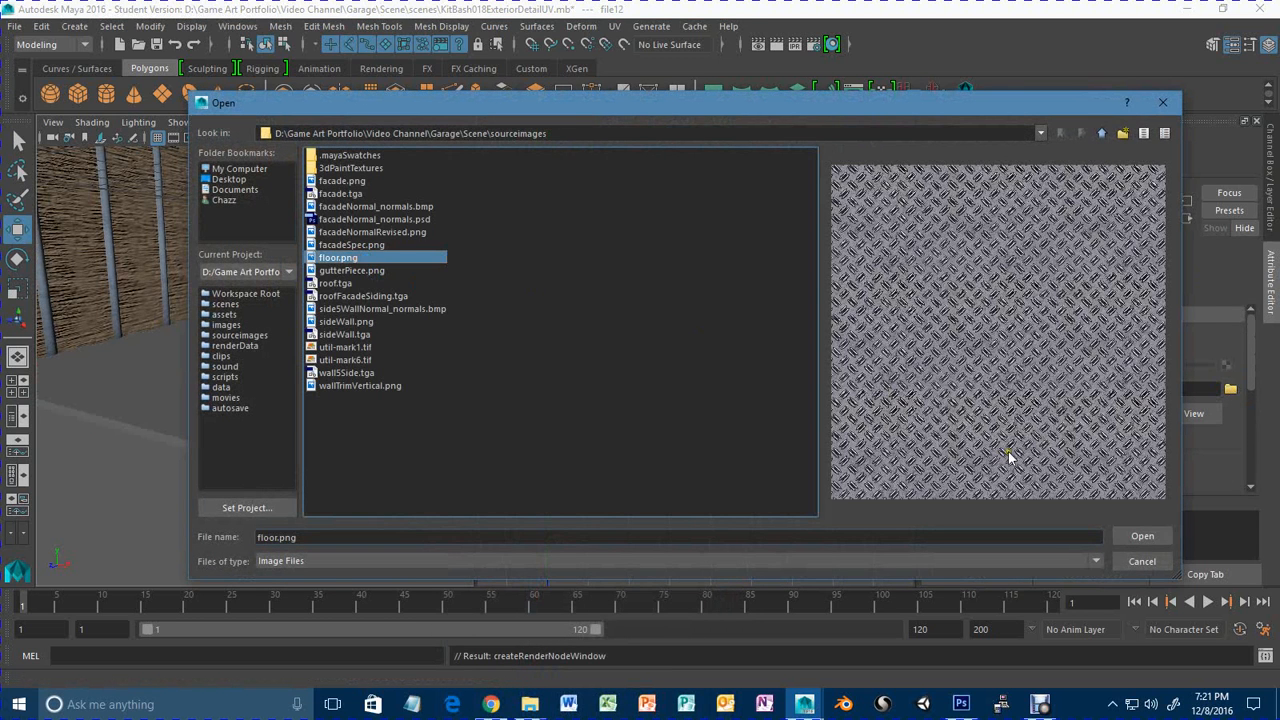
{"action": "left_click", "coordinate": [1148, 537]}
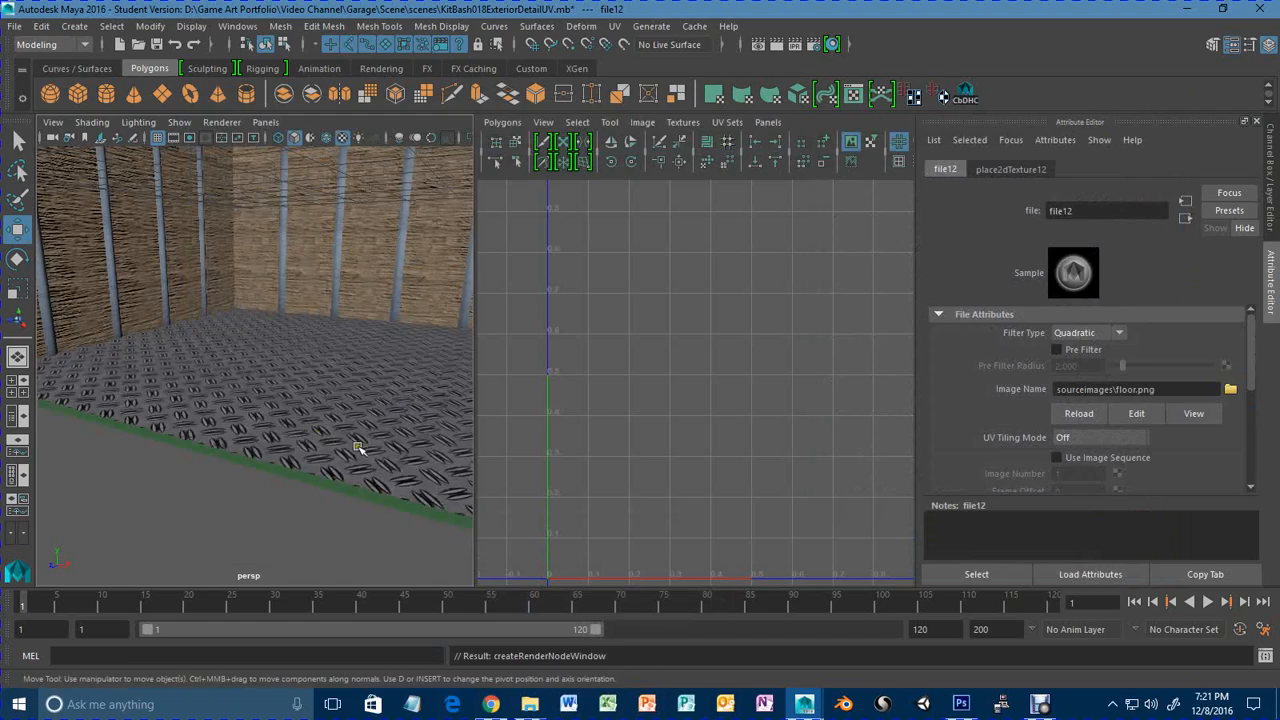
Examine the metal plate texture on the garage floor from several angles, including its front edge, underside and UV layout.
{"action": "left_click_drag", "start_coordinate": [358, 449], "coordinate": [300, 430], "text": "alt"}
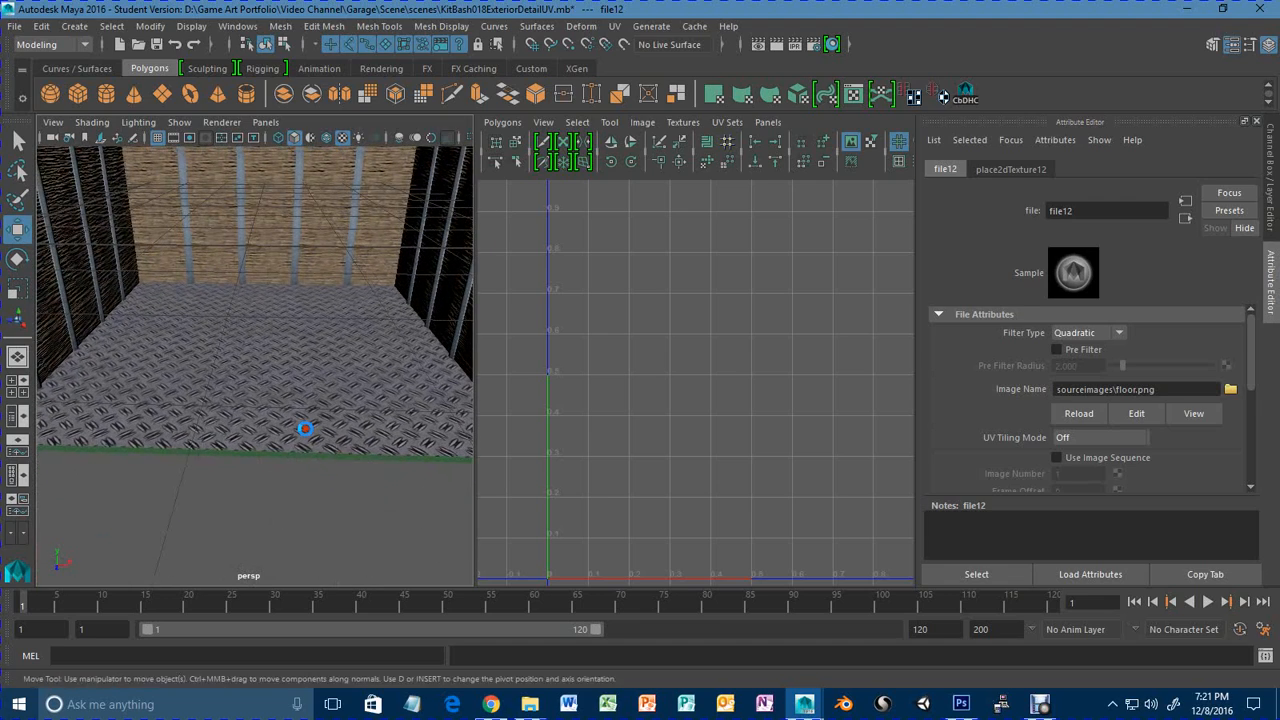
{"action": "left_click", "coordinate": [300, 430]}
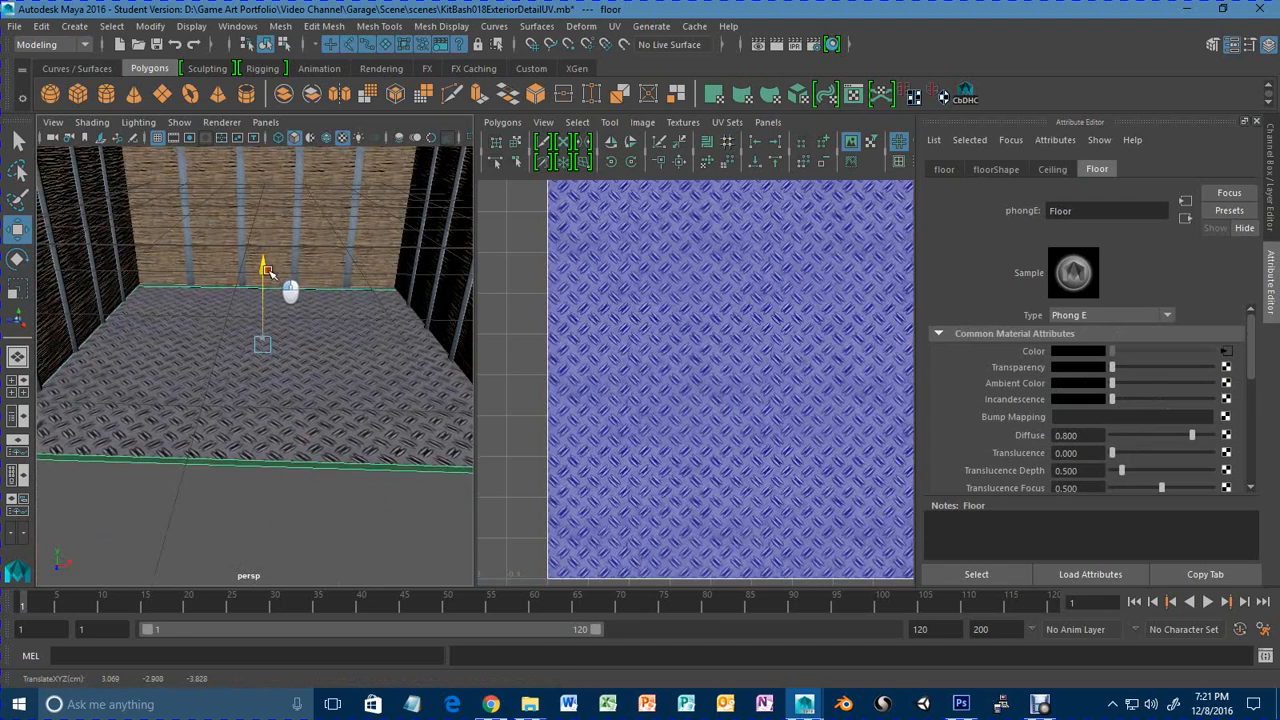
{"action": "key", "text": "ctrl+z"}
{"action": "right_click_drag", "start_coordinate": [298, 458], "coordinate": [263, 446], "text": "alt"}
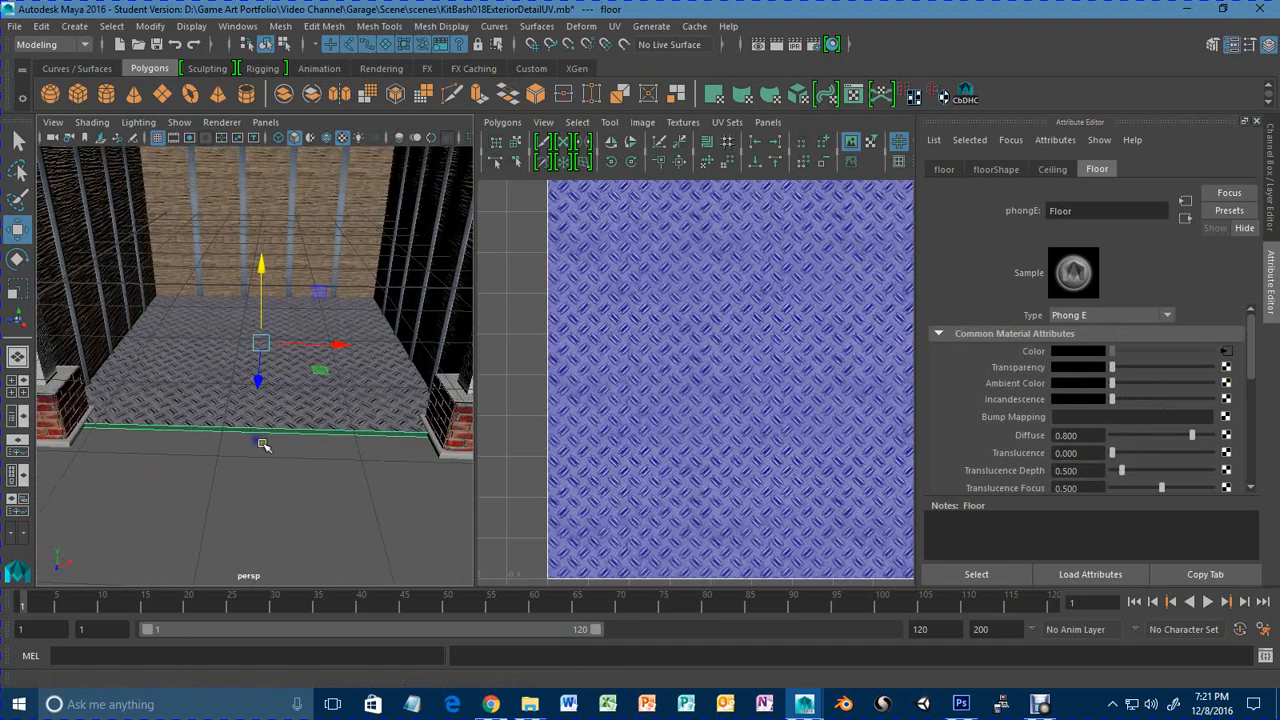
{"action": "left_click_drag", "start_coordinate": [263, 446], "coordinate": [223, 434], "text": "alt"}
{"action": "right_click_drag", "start_coordinate": [223, 434], "coordinate": [326, 429], "text": "alt"}
{"action": "left_click_drag", "start_coordinate": [326, 429], "coordinate": [283, 414], "text": "alt"}
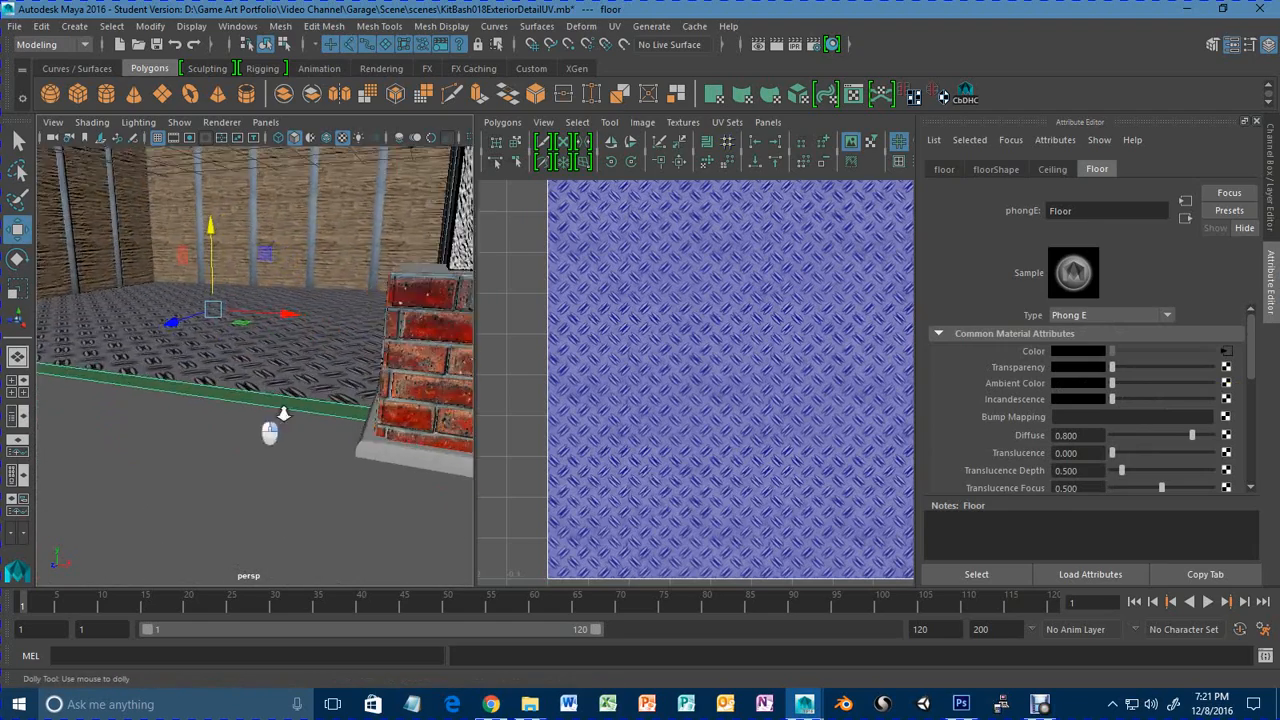
{"action": "right_click_drag", "start_coordinate": [283, 414], "coordinate": [340, 404], "text": "alt"}
{"action": "left_click_drag", "start_coordinate": [294, 388], "coordinate": [357, 400], "text": "alt"}
{"action": "right_click_drag", "start_coordinate": [357, 400], "coordinate": [277, 408], "text": "alt"}
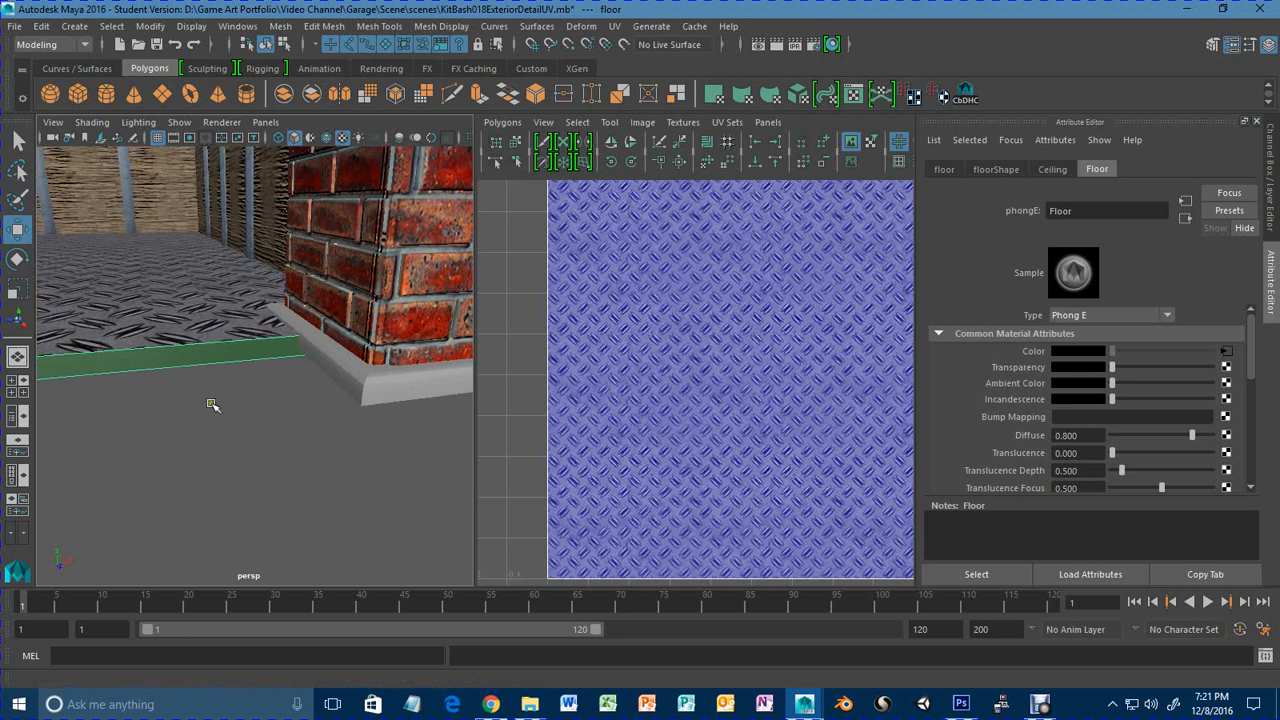
{"action": "left_click_drag", "start_coordinate": [212, 405], "coordinate": [214, 374], "text": "alt"}
{"action": "mouse_move", "coordinate": [214, 374]}
{"action": "right_mouse_down", "text": "alt"}
{"action": "mouse_move", "coordinate": [311, 409]}
{"action": "mouse_move", "coordinate": [218, 387]}
{"action": "right_mouse_up", "text": "alt"}
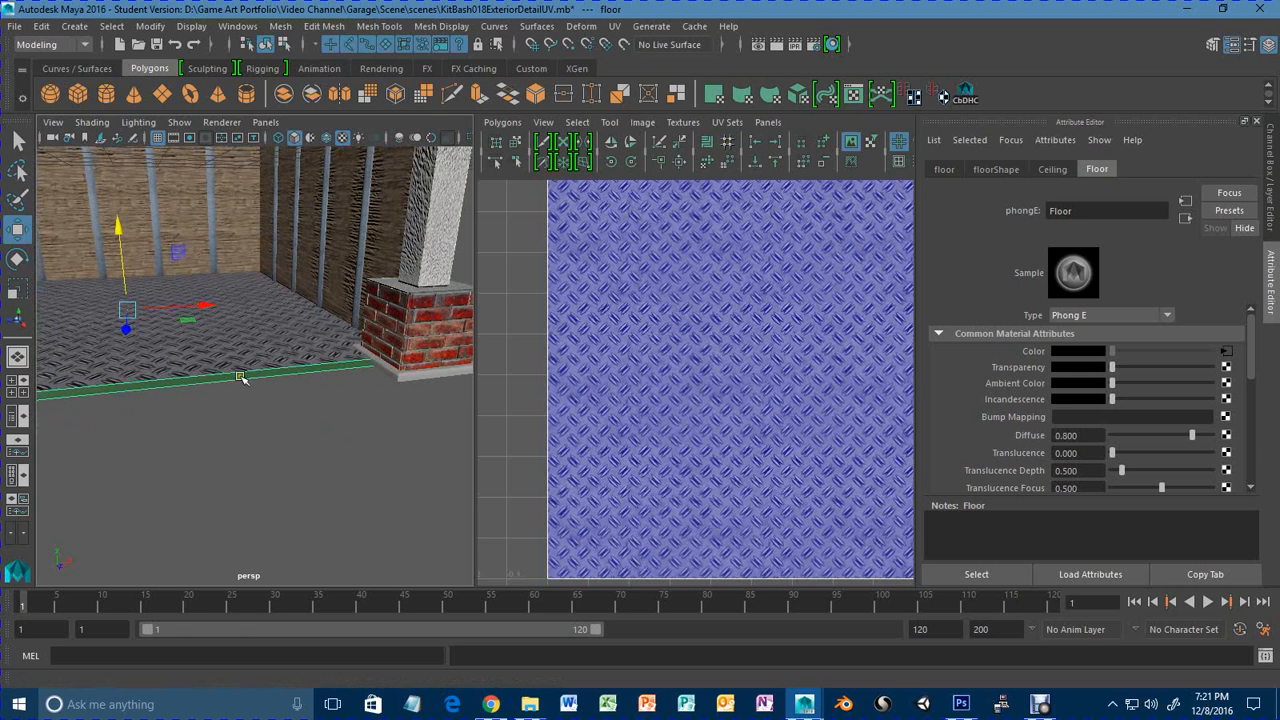
{"action": "left_click_drag", "start_coordinate": [240, 378], "coordinate": [237, 430], "text": "alt"}
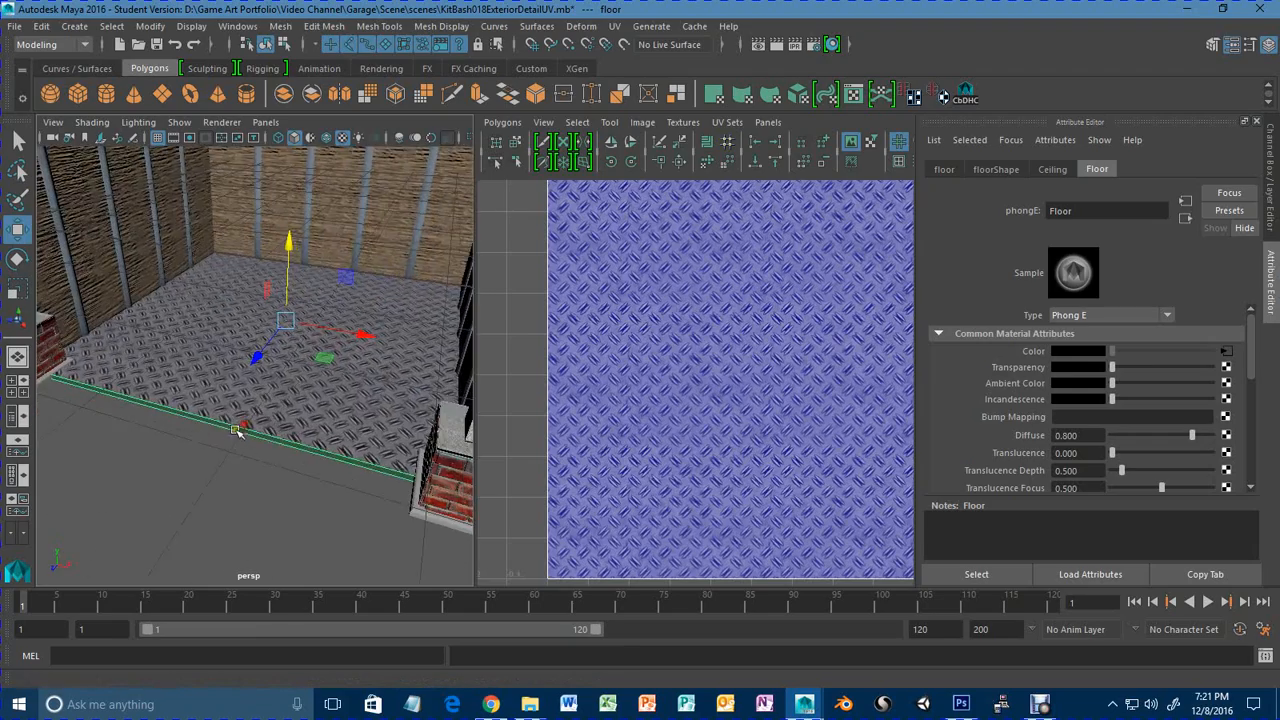
{"action": "right_click_drag", "start_coordinate": [237, 431], "coordinate": [210, 366], "text": "alt"}
{"action": "scroll", "coordinate": [681, 413], "scroll_direction": "down", "scroll_amount": 2}
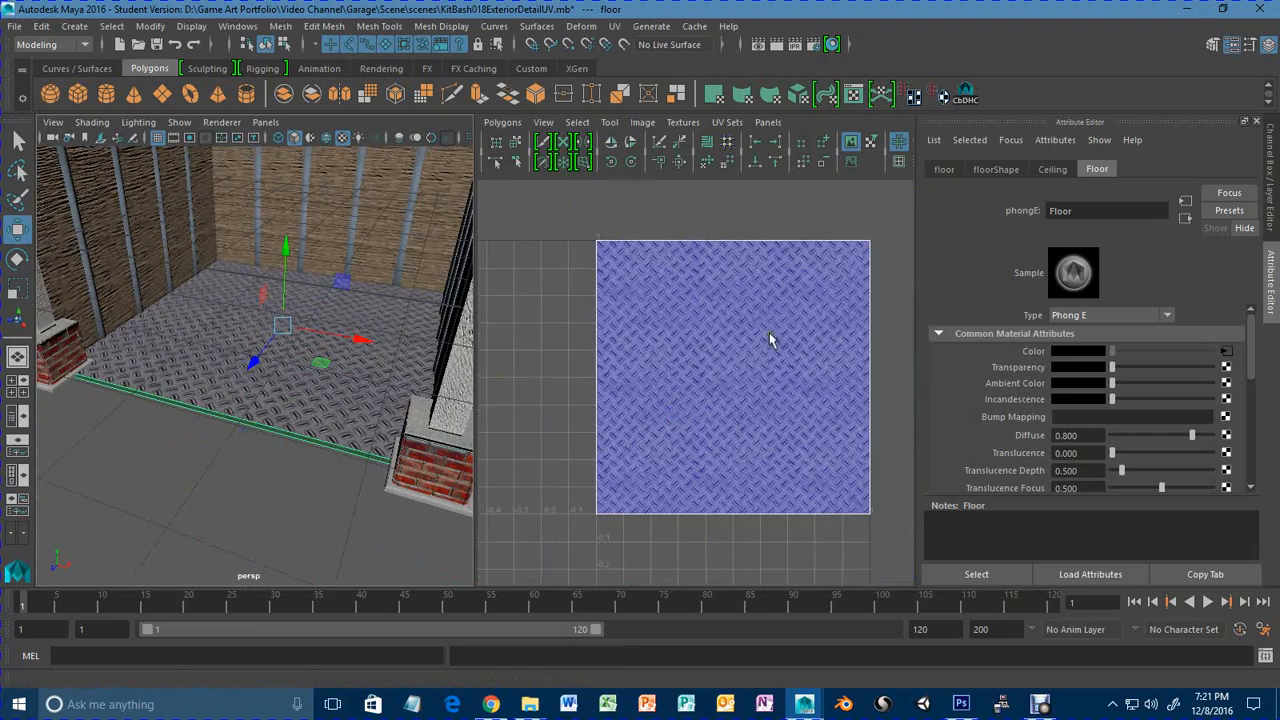
{"action": "right_click_drag", "start_coordinate": [243, 423], "coordinate": [251, 388], "text": "alt"}
{"action": "left_click_drag", "start_coordinate": [251, 388], "coordinate": [282, 313], "text": "alt"}
{"action": "middle_click_drag", "start_coordinate": [282, 313], "coordinate": [302, 376], "text": "alt"}
{"action": "left_click_drag", "start_coordinate": [302, 376], "coordinate": [338, 352], "text": "alt"}
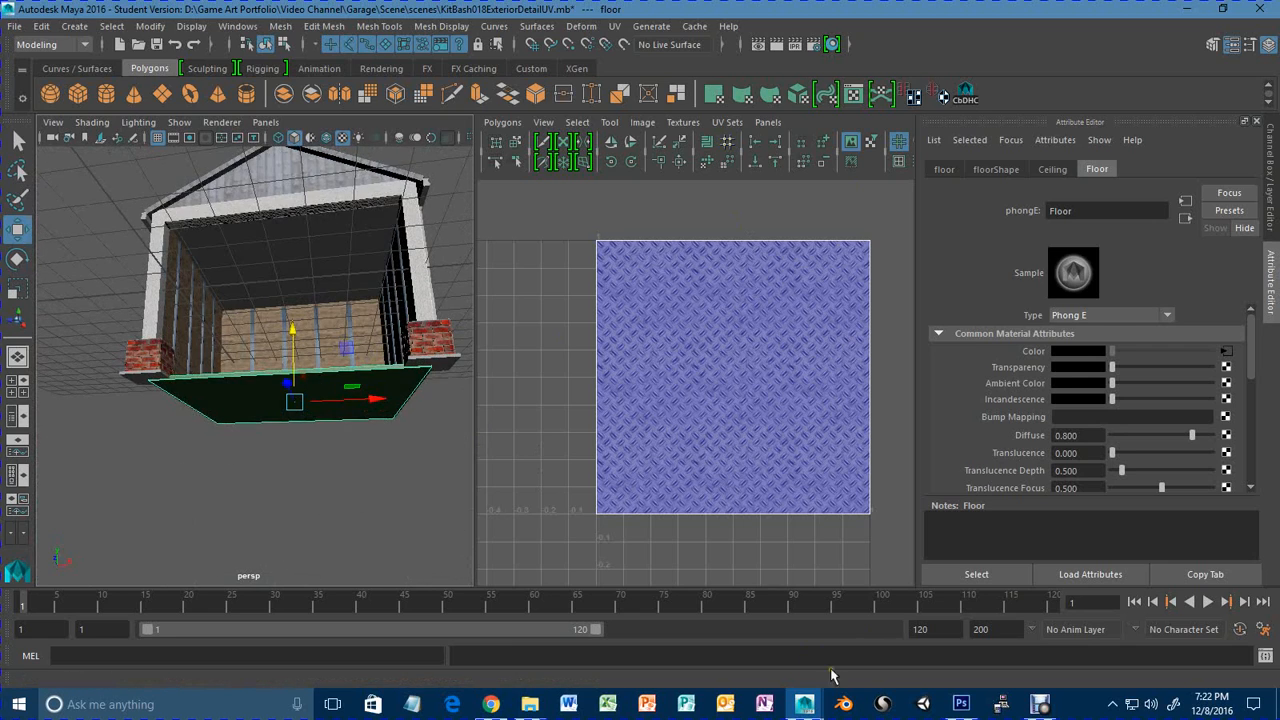
Switch to Photoshop, close the outUVfloor.psd document and bring up outUVceiling.png.
{"action": "left_click", "coordinate": [966, 708]}
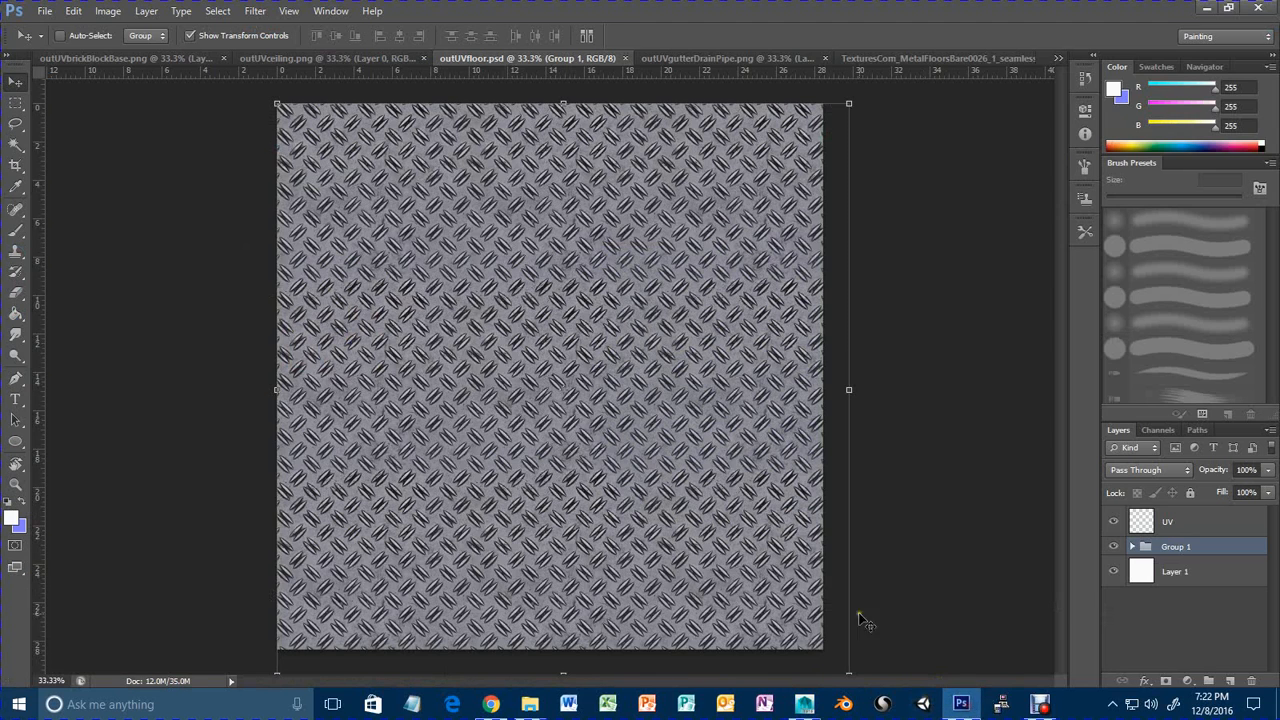
{"action": "left_click", "coordinate": [626, 58]}
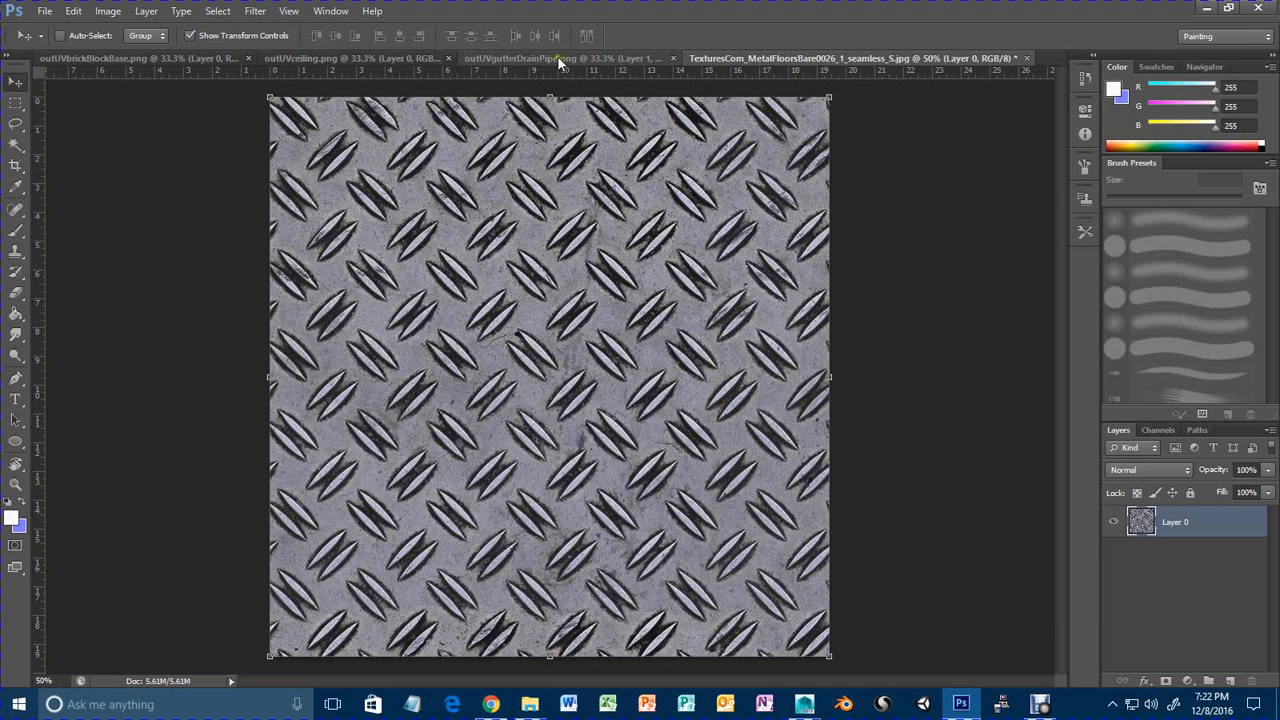
{"action": "left_click", "coordinate": [389, 57]}
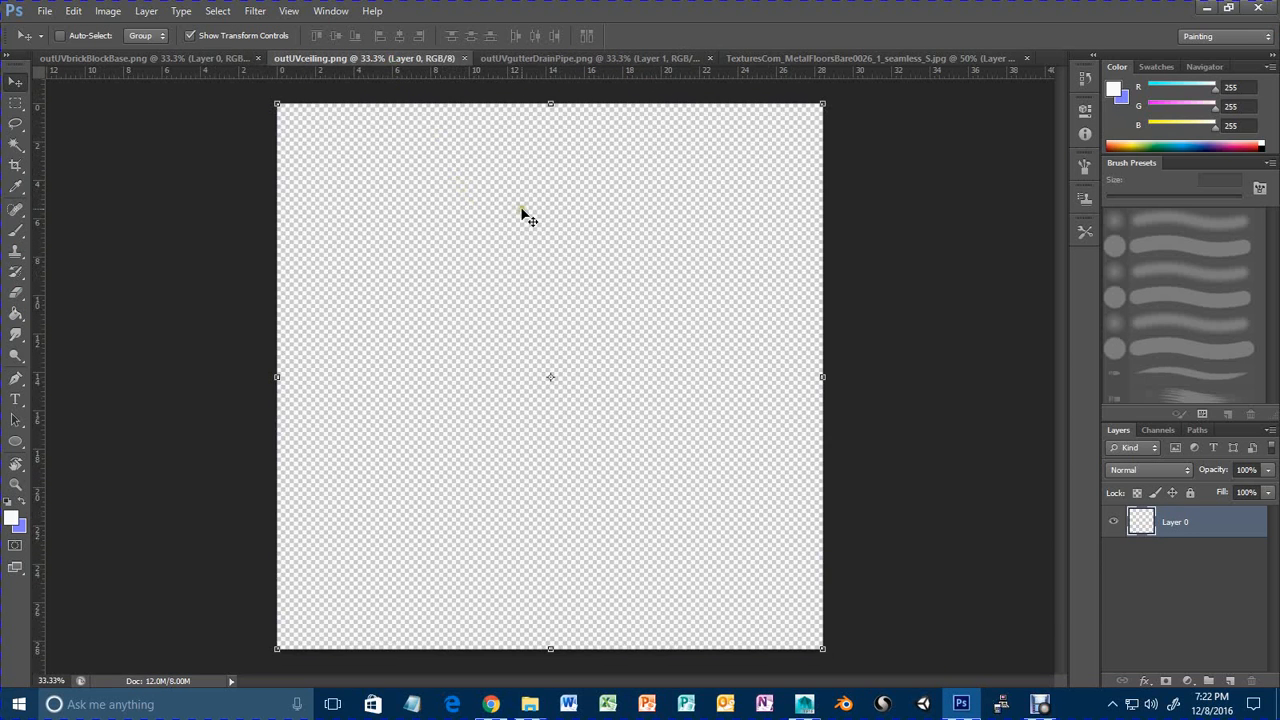
Rename the ceiling document's layer to UV and add a new layer filled with white beneath it.
{"action": "double_click", "coordinate": [1189, 526]}
{"action": "type", "text": "UV"}
{"action": "key", "text": "Return"}
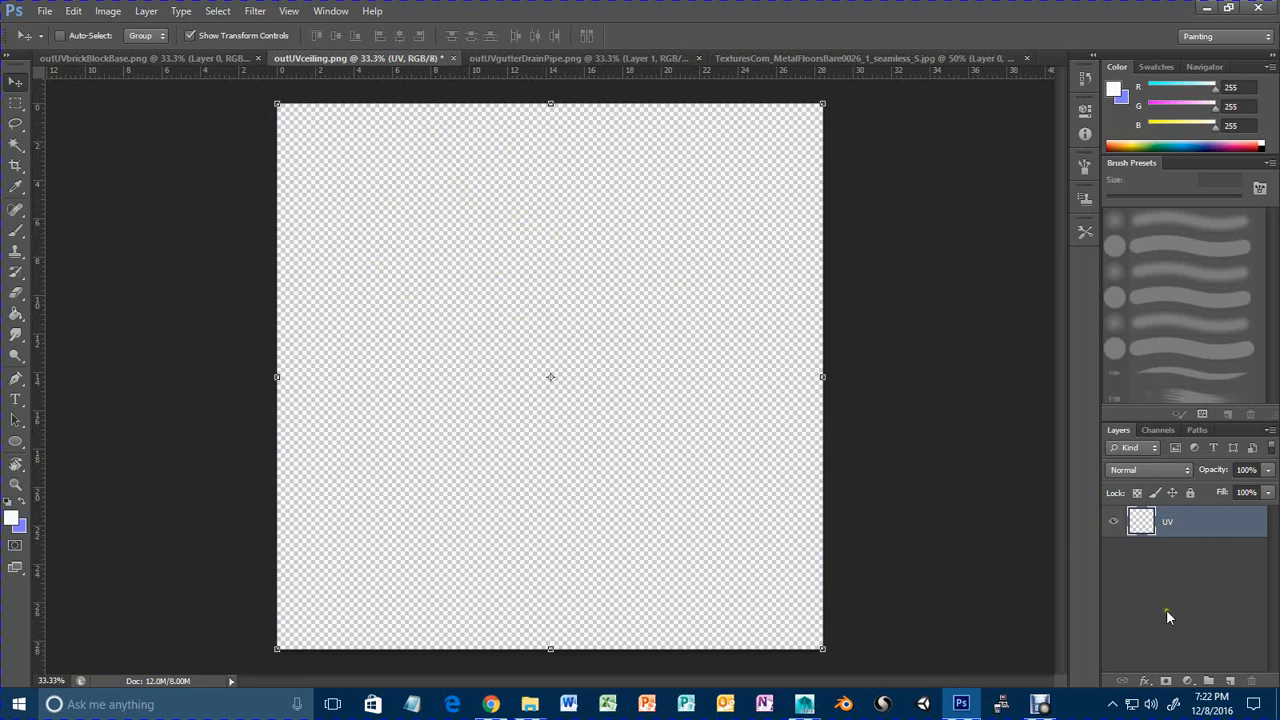
{"action": "left_click", "coordinate": [1232, 680]}
{"action": "left_click_drag", "start_coordinate": [1190, 523], "coordinate": [1184, 585]}
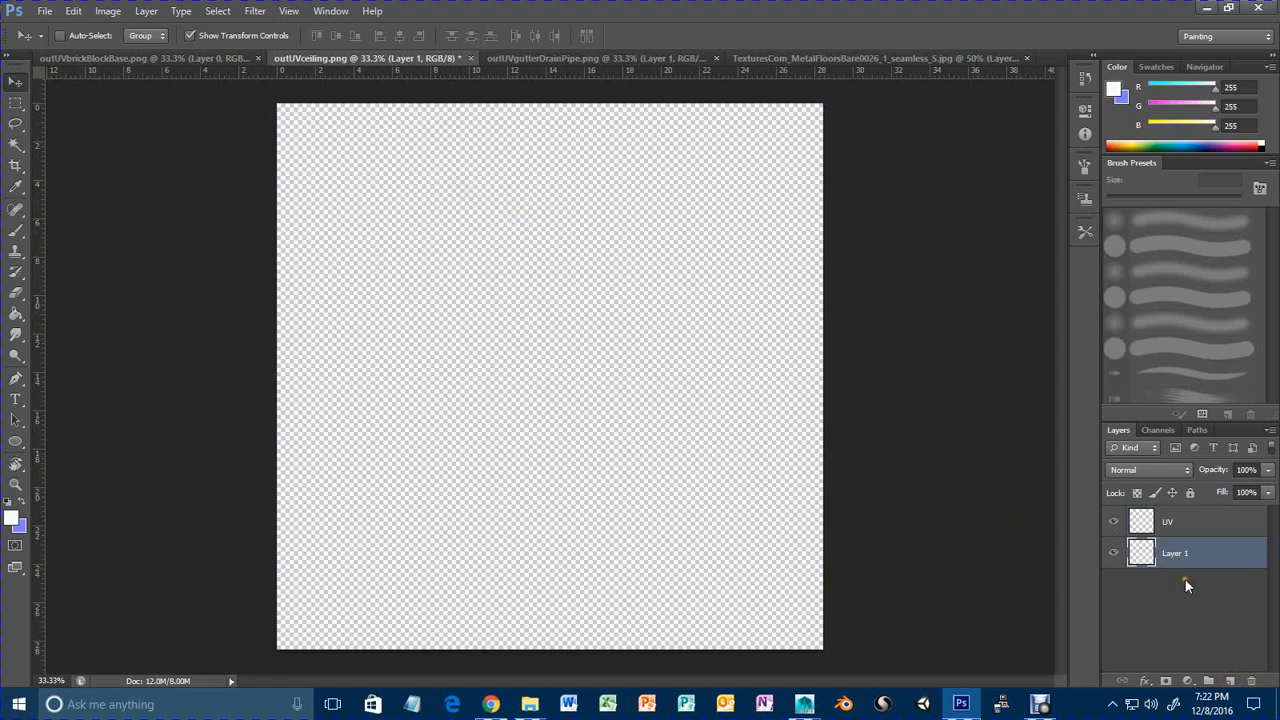
{"action": "left_click", "coordinate": [18, 316]}
{"action": "left_click", "coordinate": [408, 327]}
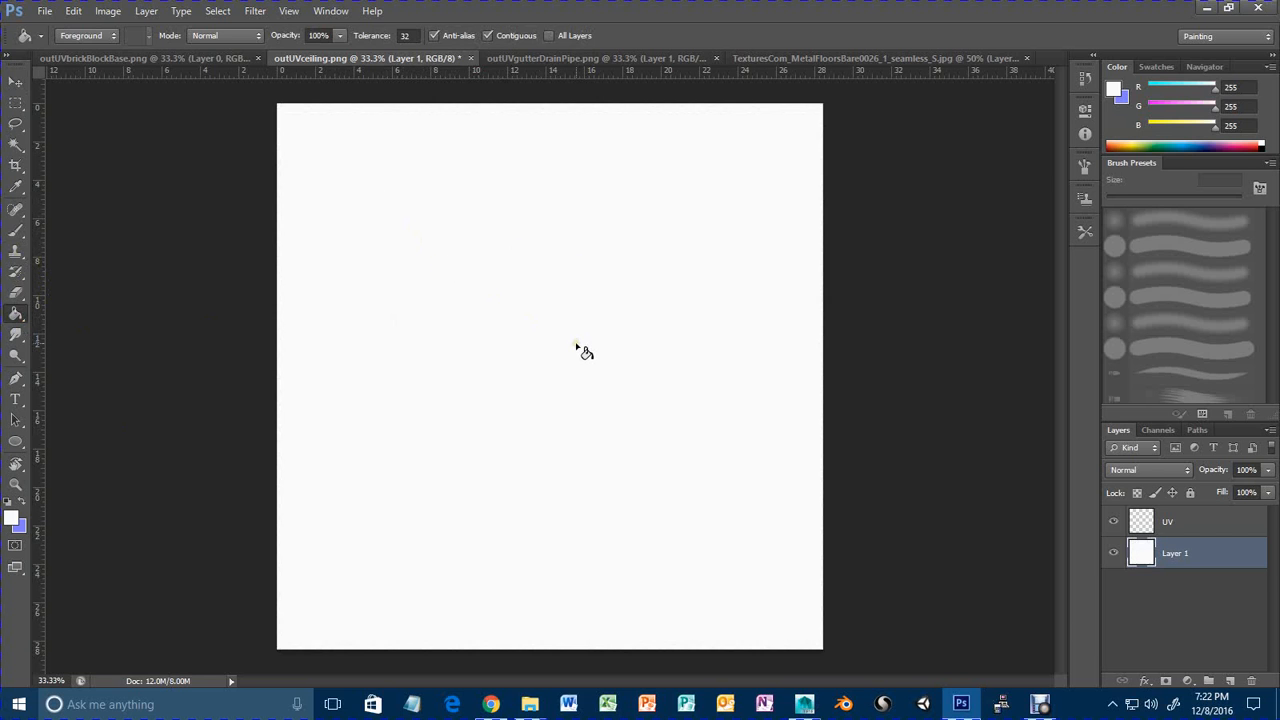
Switch to the Metals folder in File Explorer, browse the parent Textures folder and open its Wood folder.
{"action": "mouse_move", "coordinate": [530, 704]}
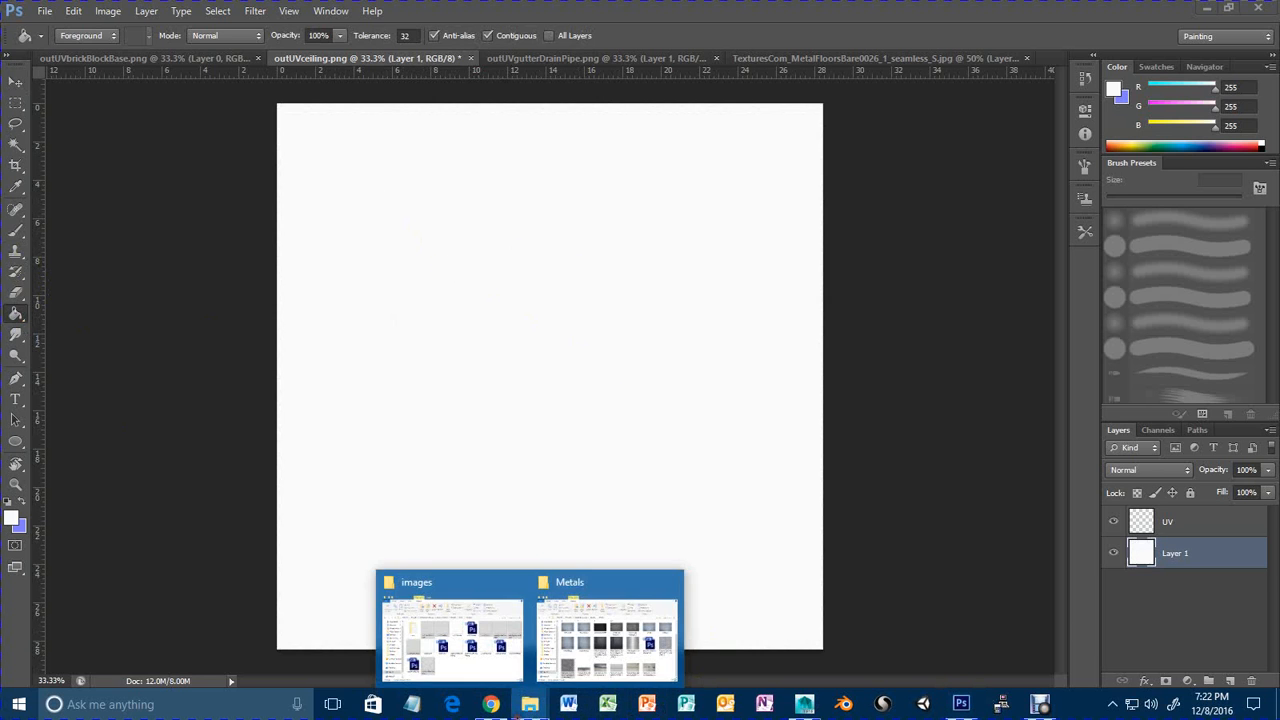
{"action": "left_click", "coordinate": [556, 655]}
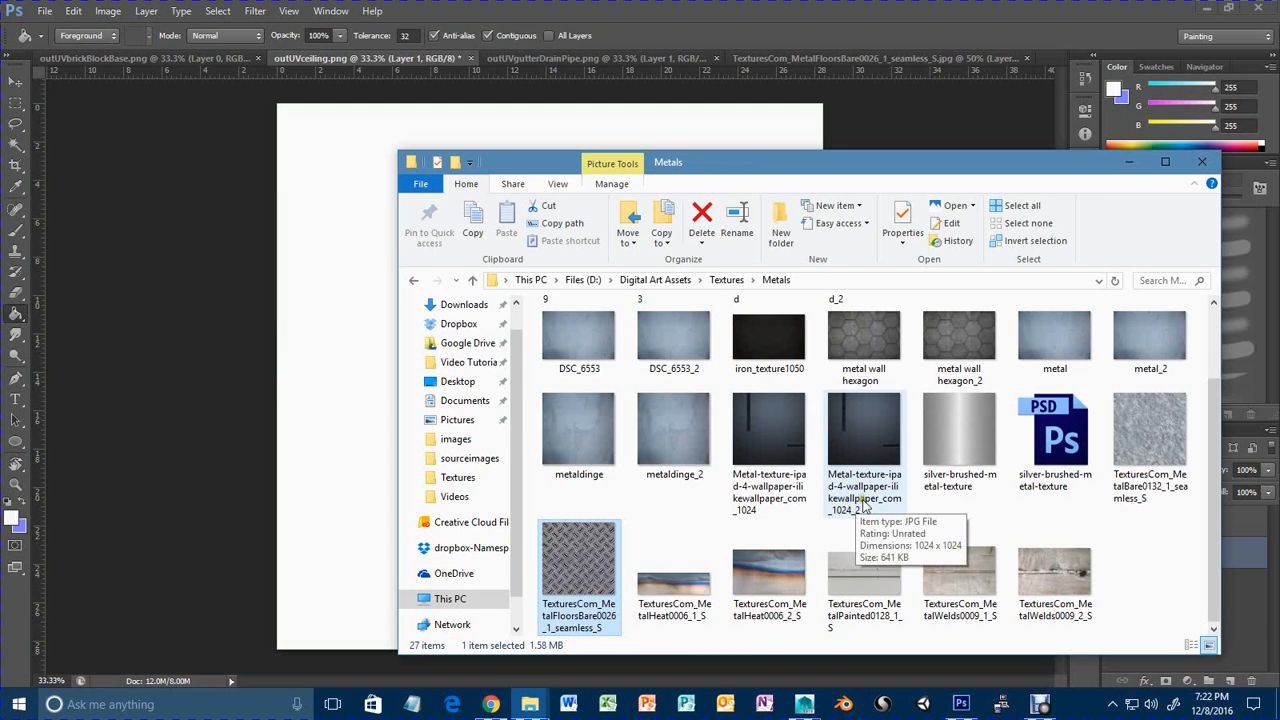
{"action": "left_click", "coordinate": [740, 283]}
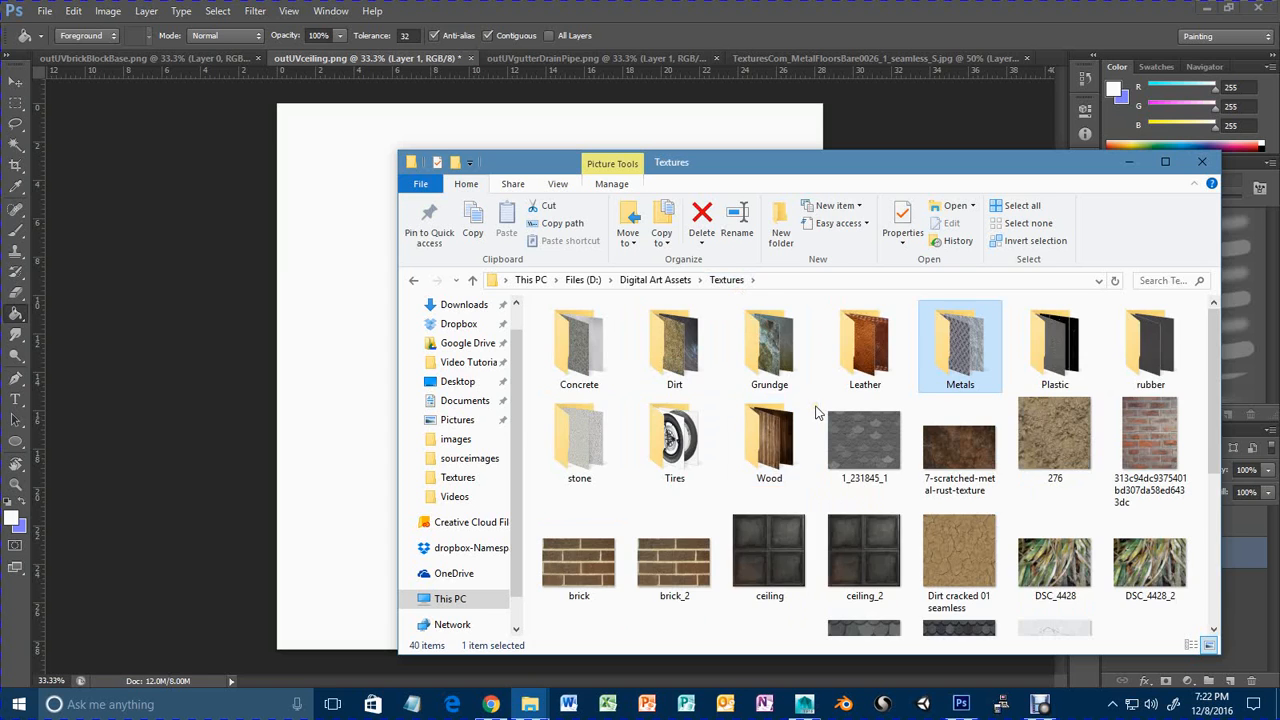
{"action": "scroll", "coordinate": [815, 412], "scroll_direction": "down", "scroll_amount": 1}
{"action": "scroll", "coordinate": [815, 412], "scroll_direction": "down", "scroll_amount": 1}
{"action": "scroll", "coordinate": [815, 412], "scroll_direction": "up", "scroll_amount": 2}
{"action": "scroll", "coordinate": [815, 412], "scroll_direction": "down", "scroll_amount": 1}
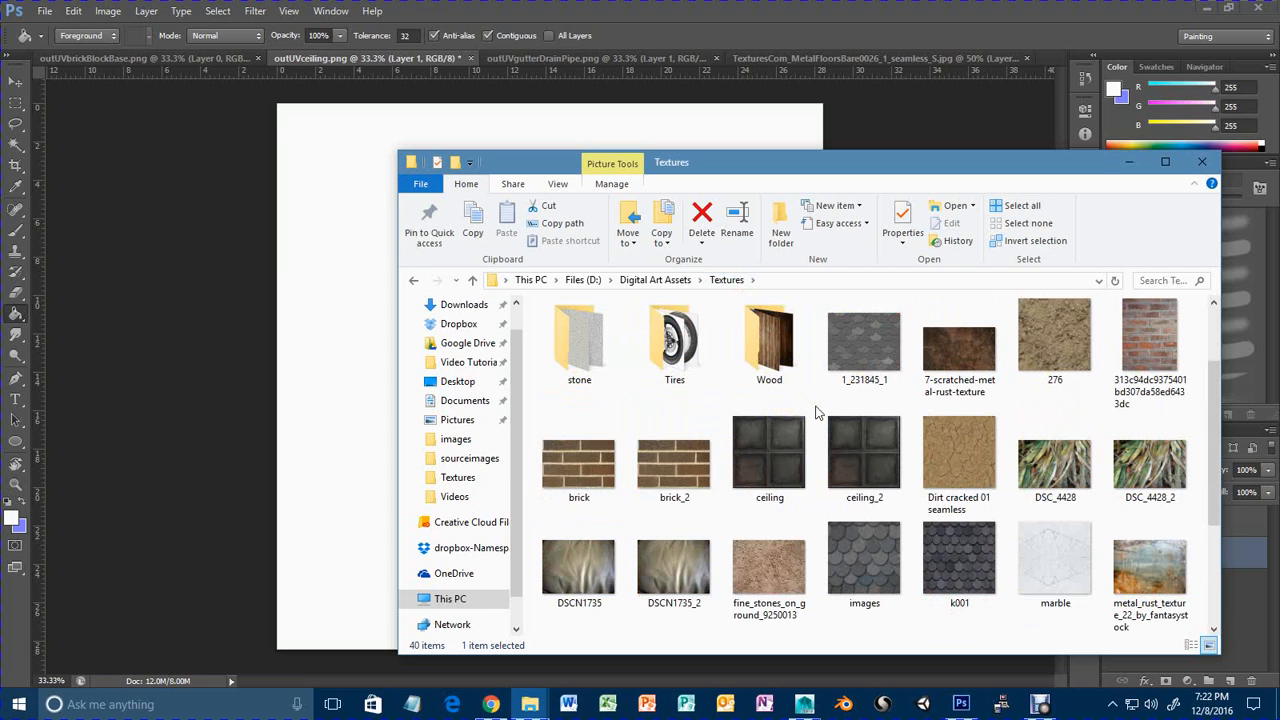
{"action": "scroll", "coordinate": [815, 412], "scroll_direction": "down", "scroll_amount": 1}
{"action": "scroll", "coordinate": [815, 412], "scroll_direction": "up", "scroll_amount": 1}
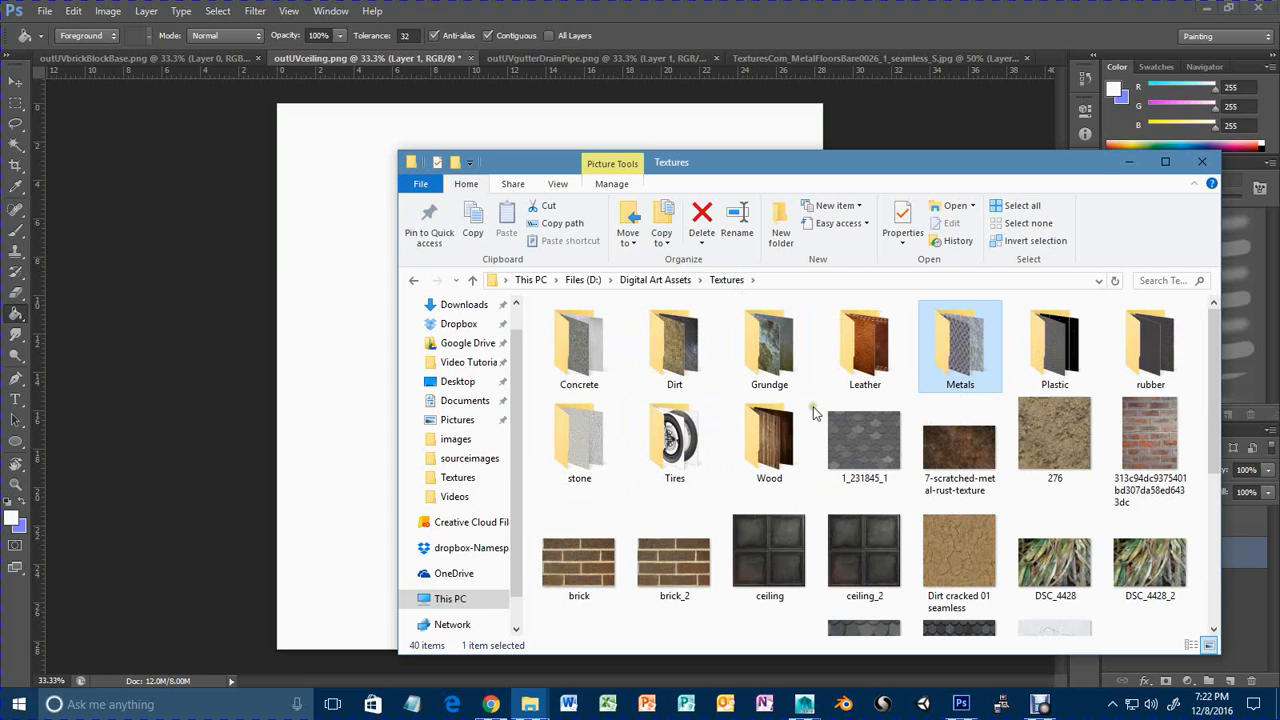
{"action": "double_click", "coordinate": [788, 428]}
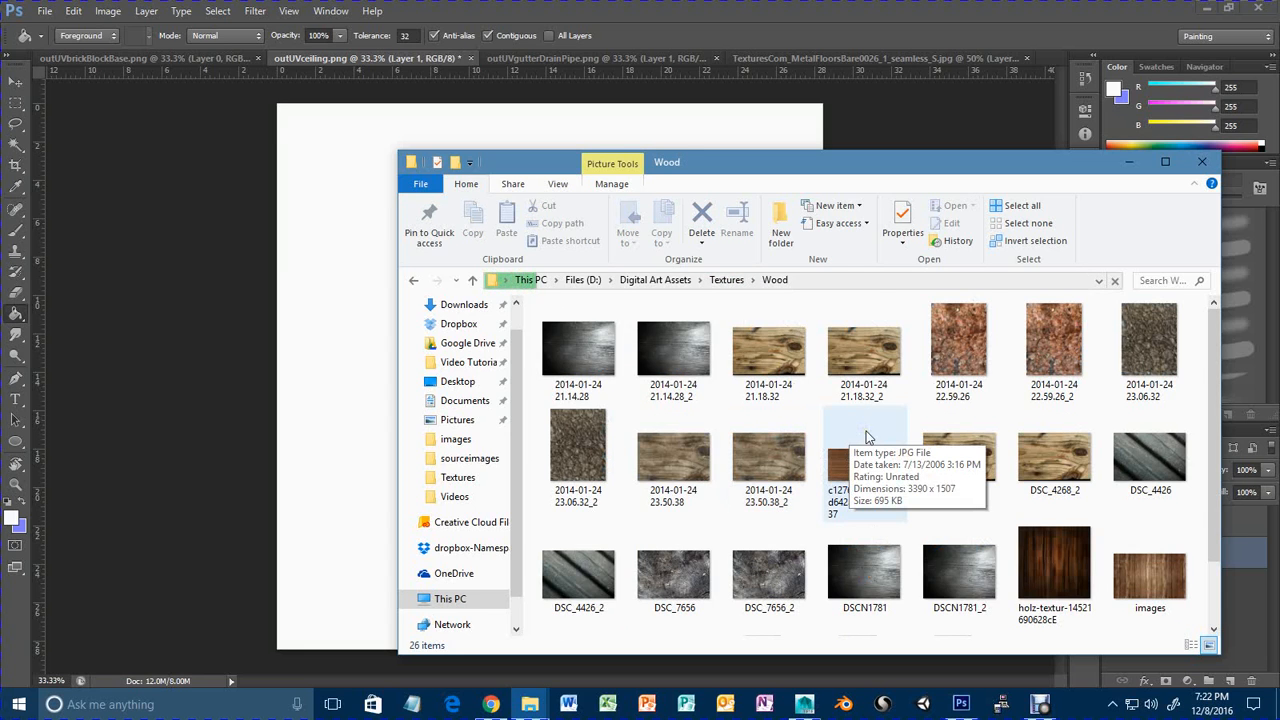
{"action": "scroll", "coordinate": [930, 460], "scroll_direction": "down", "scroll_amount": 1}
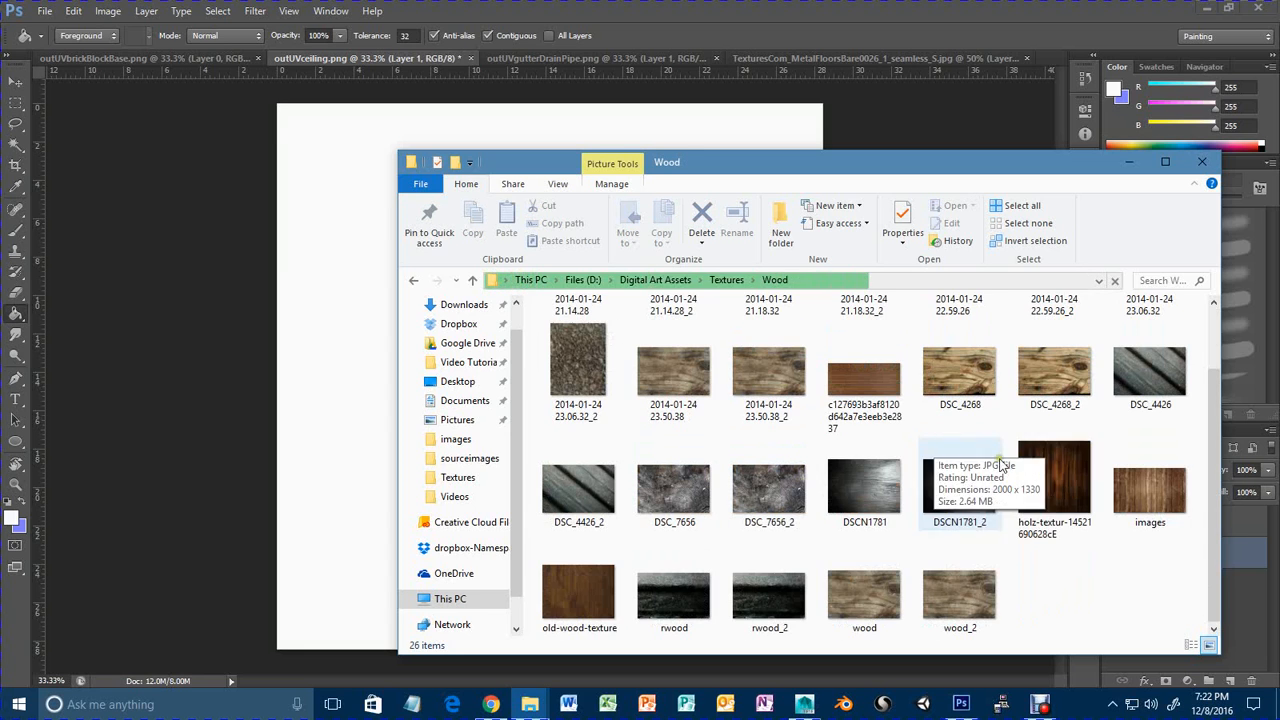
Preview the vertical wood plank picture named images and open it as a document in Photoshop.
{"action": "left_click", "coordinate": [1153, 503]}
{"action": "double_click", "coordinate": [1153, 503]}
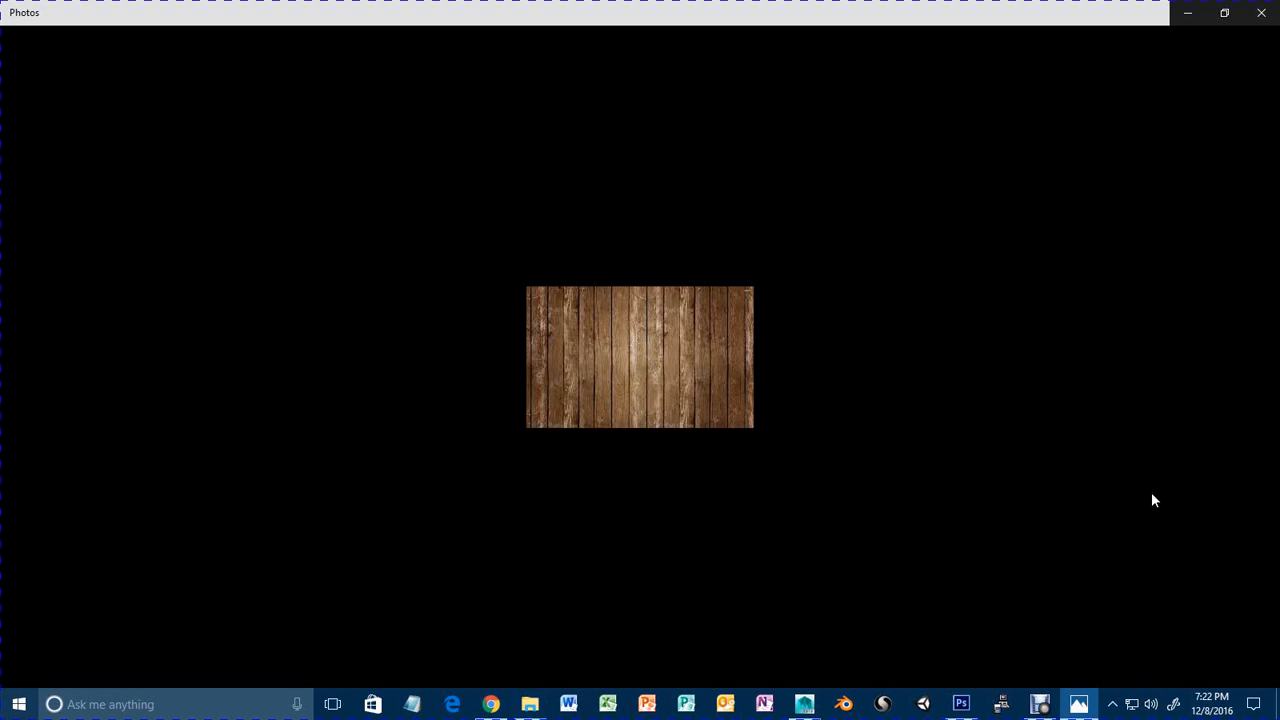
{"action": "left_click", "coordinate": [1261, 14]}
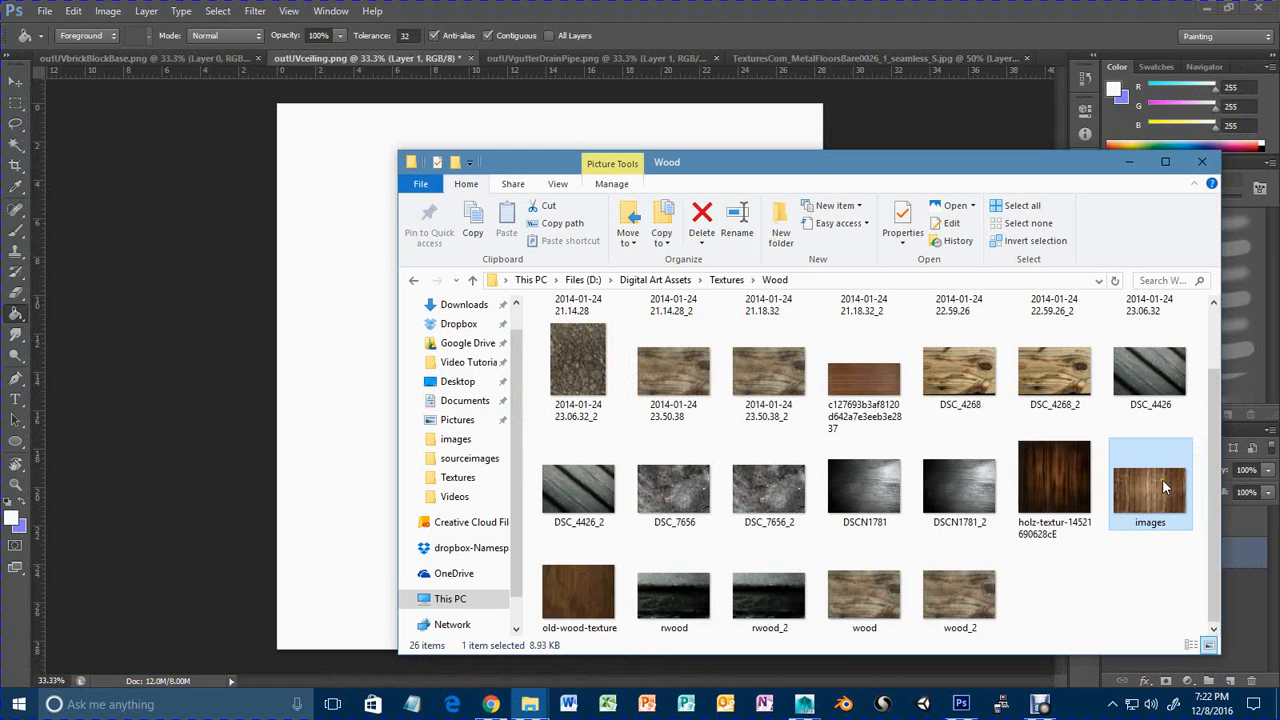
{"action": "left_click_drag", "start_coordinate": [1165, 487], "coordinate": [854, 16]}
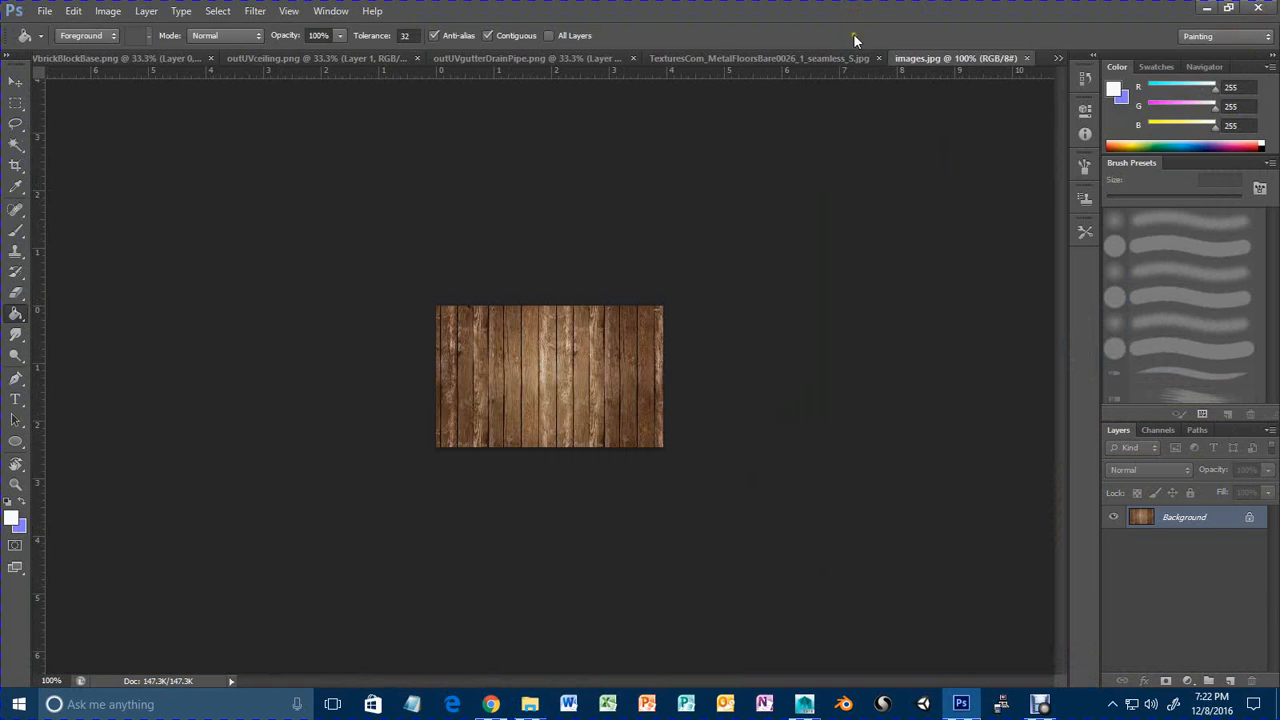
Convert the wood picture's background to the regular layer Layer 0 and copy it into outUVceiling.png.
{"action": "double_click", "coordinate": [1241, 528]}
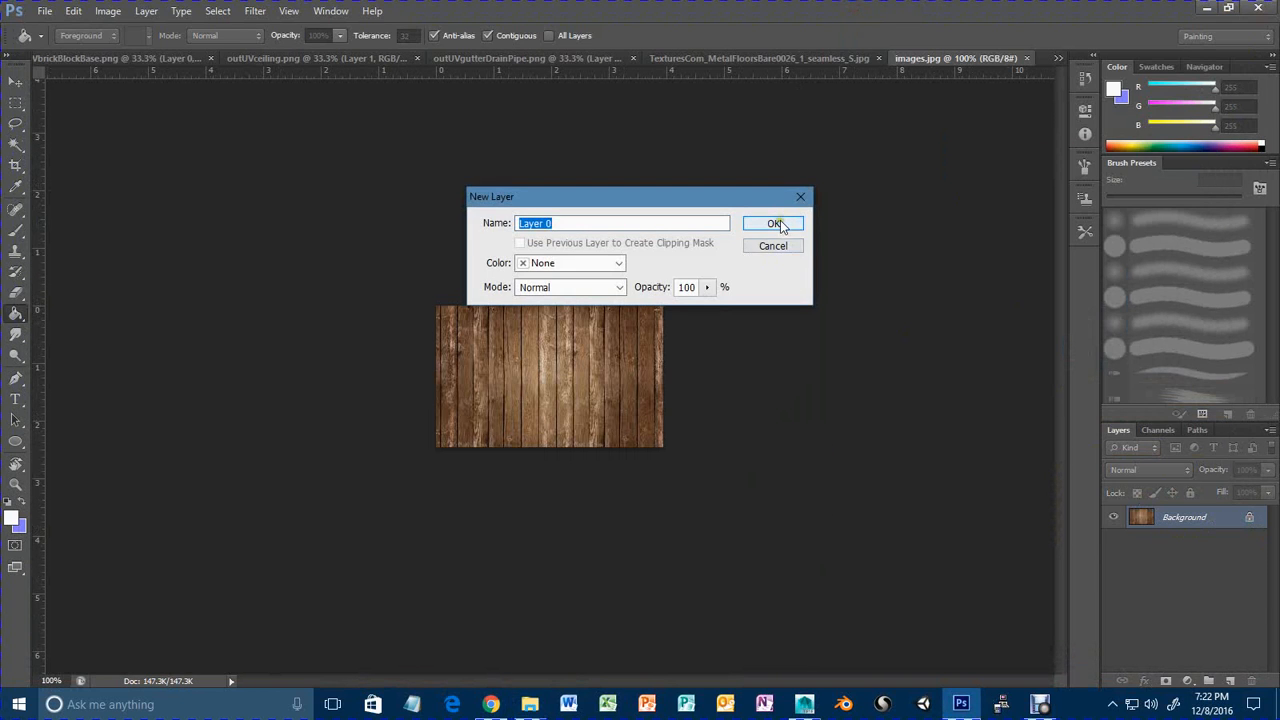
{"action": "left_click", "coordinate": [770, 224]}
{"action": "left_click", "coordinate": [15, 80]}
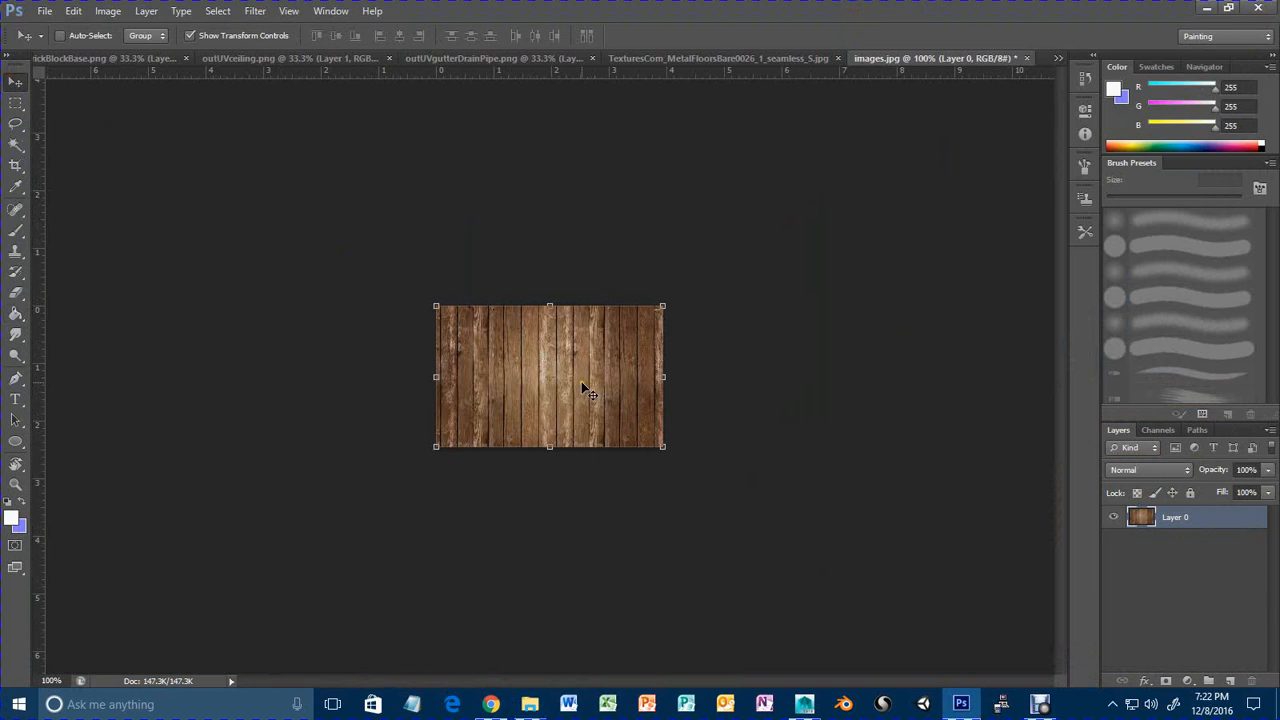
{"action": "left_click_drag", "start_coordinate": [581, 381], "coordinate": [416, 200]}
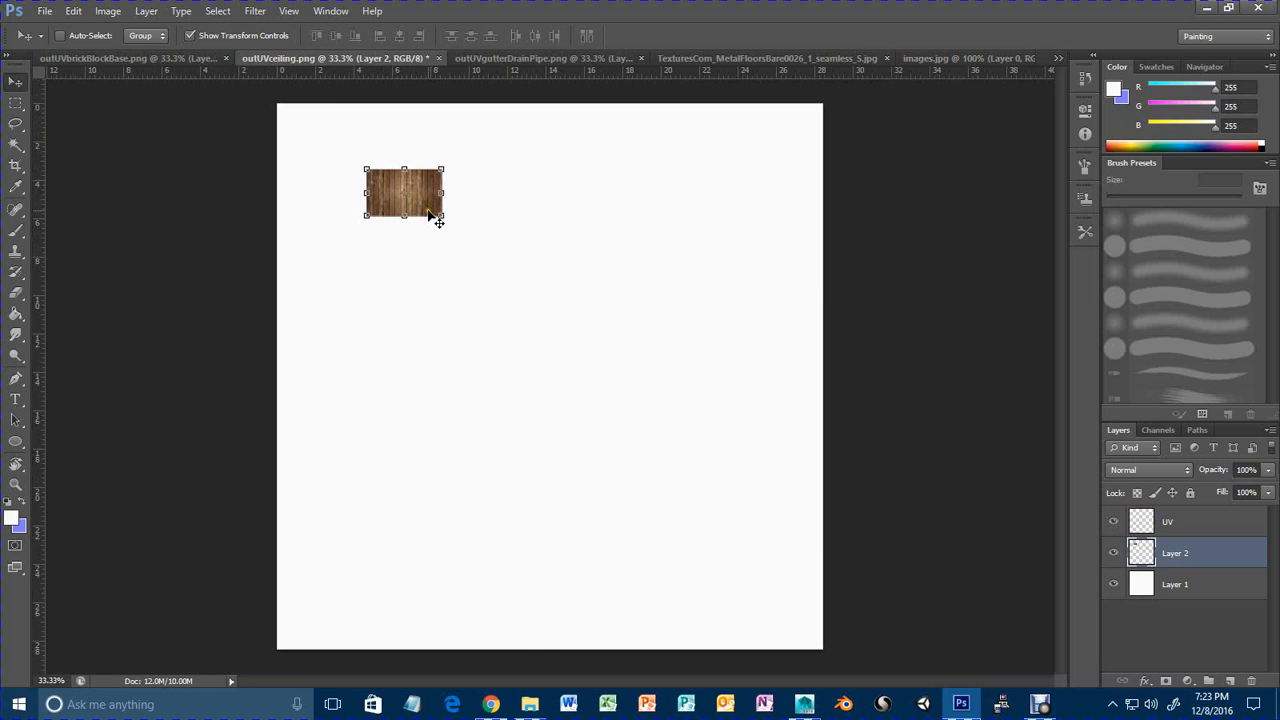
{"action": "left_click_drag", "start_coordinate": [424, 210], "coordinate": [715, 411]}
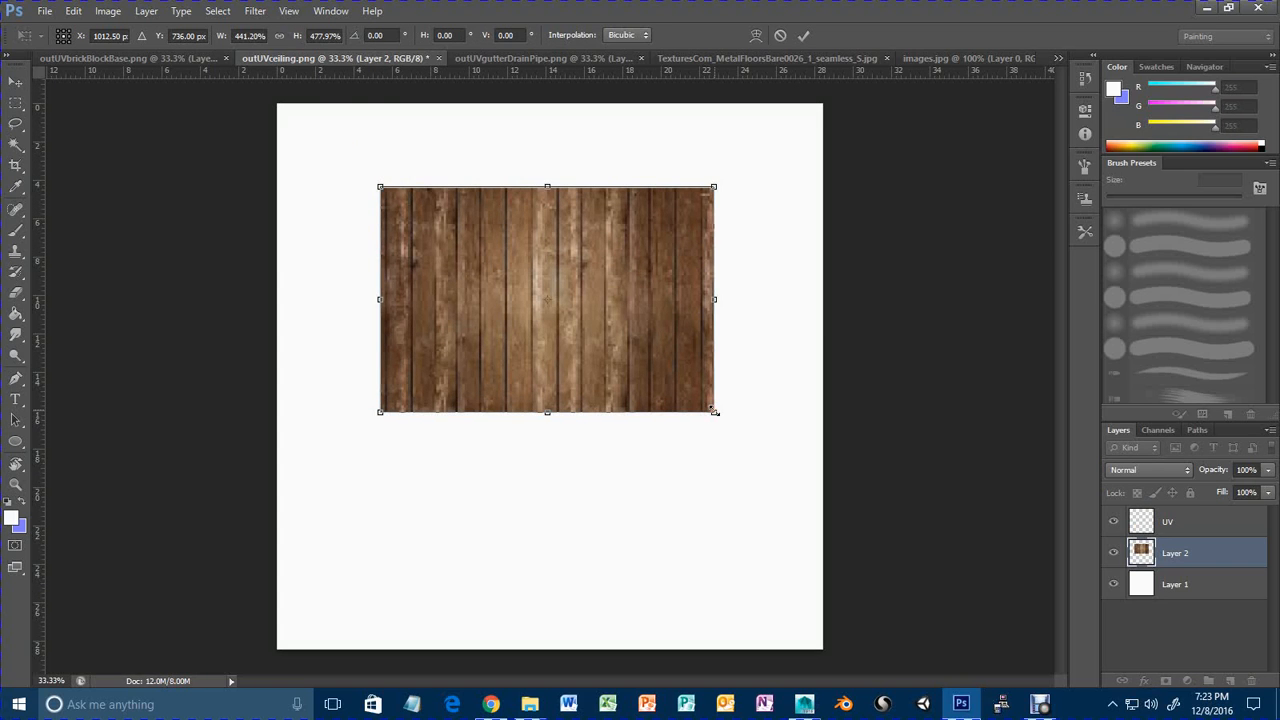
{"action": "key", "text": "Return"}
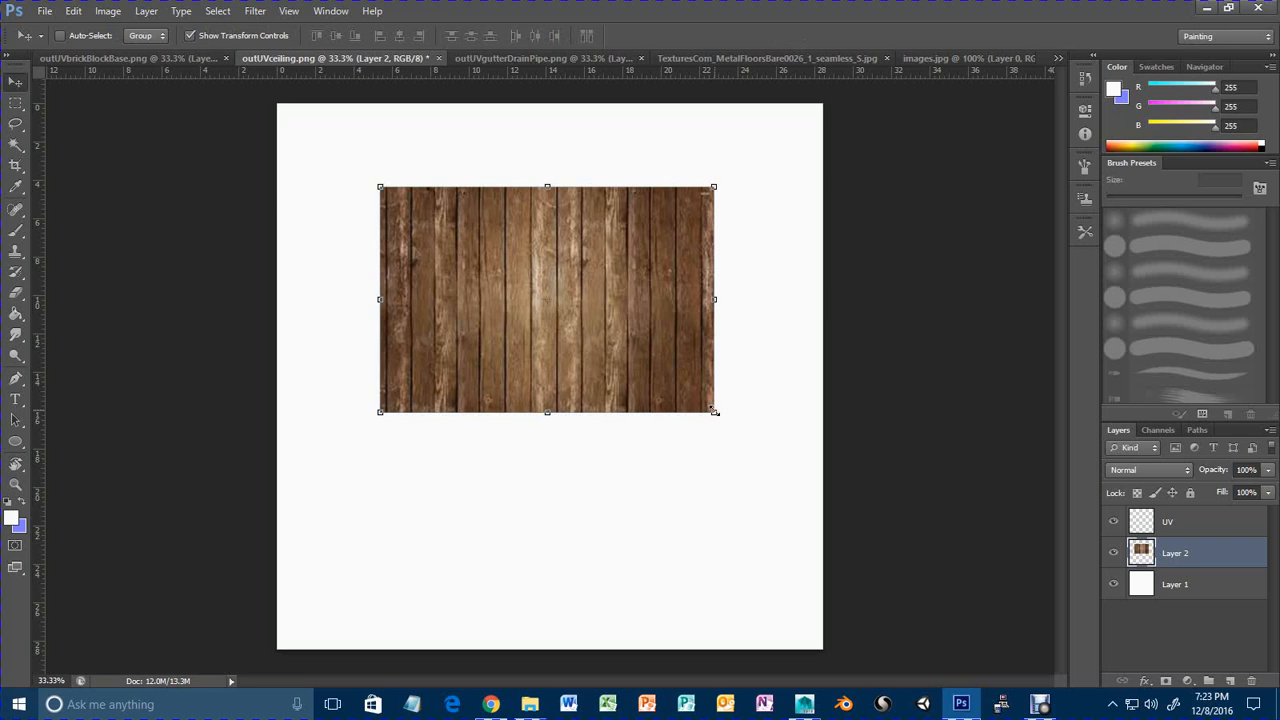
{"action": "key", "text": "ctrl+z"}
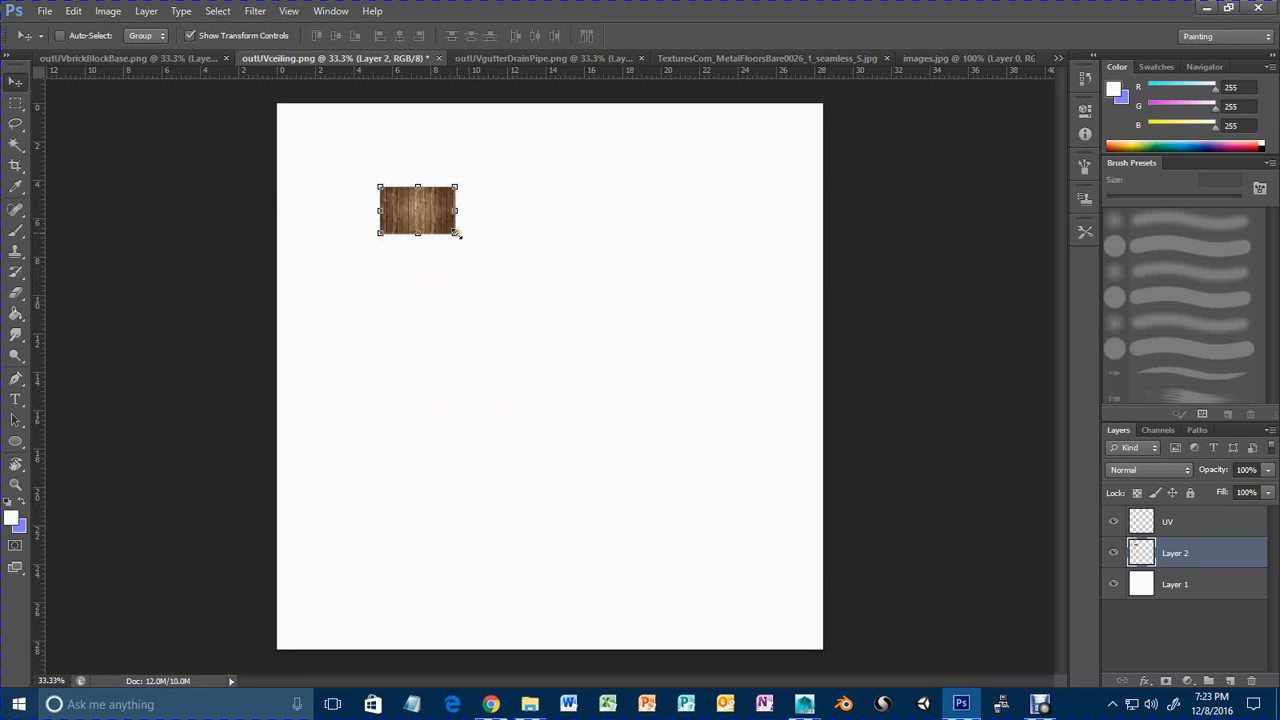
Enlarge the wood layer to about 415%, fit it into the canvas's upper-left corner and scale it back down to about 55%.
{"action": "left_click_drag", "start_coordinate": [455, 232], "coordinate": [695, 382]}
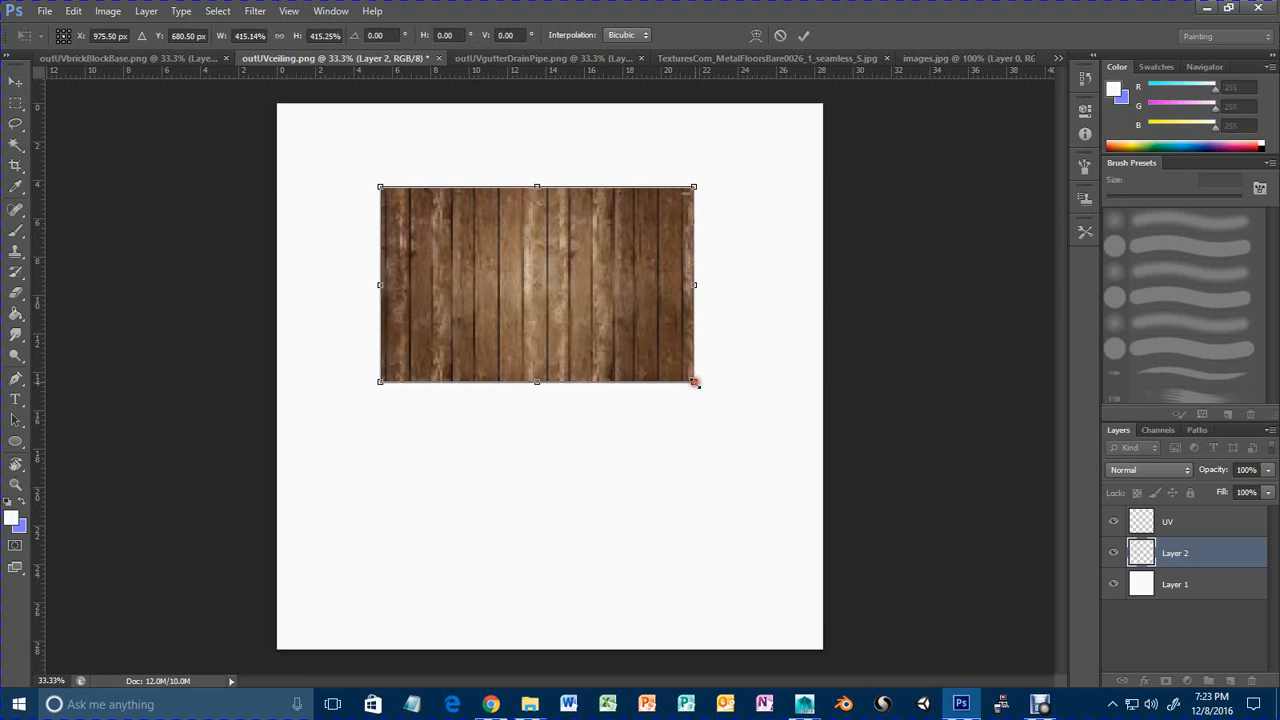
{"action": "key", "text": "Return"}
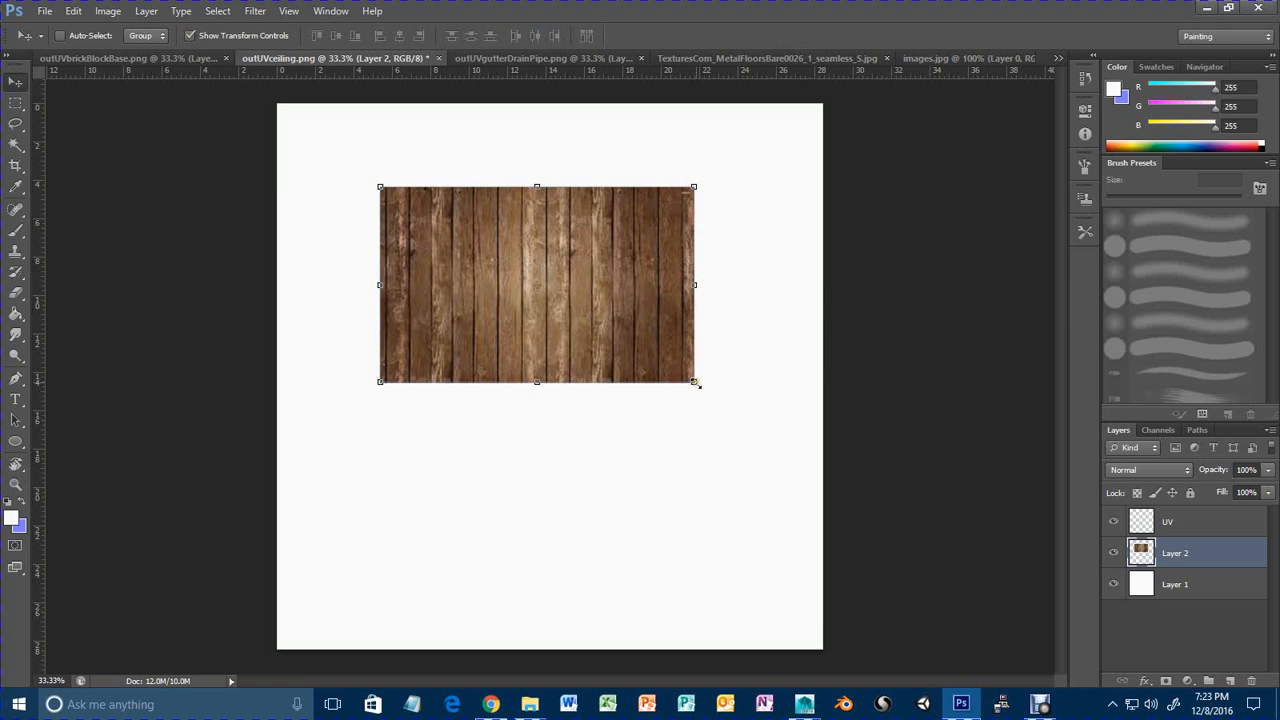
{"action": "left_click_drag", "start_coordinate": [609, 315], "coordinate": [525, 268]}
{"action": "left_click_drag", "start_coordinate": [591, 299], "coordinate": [445, 218]}
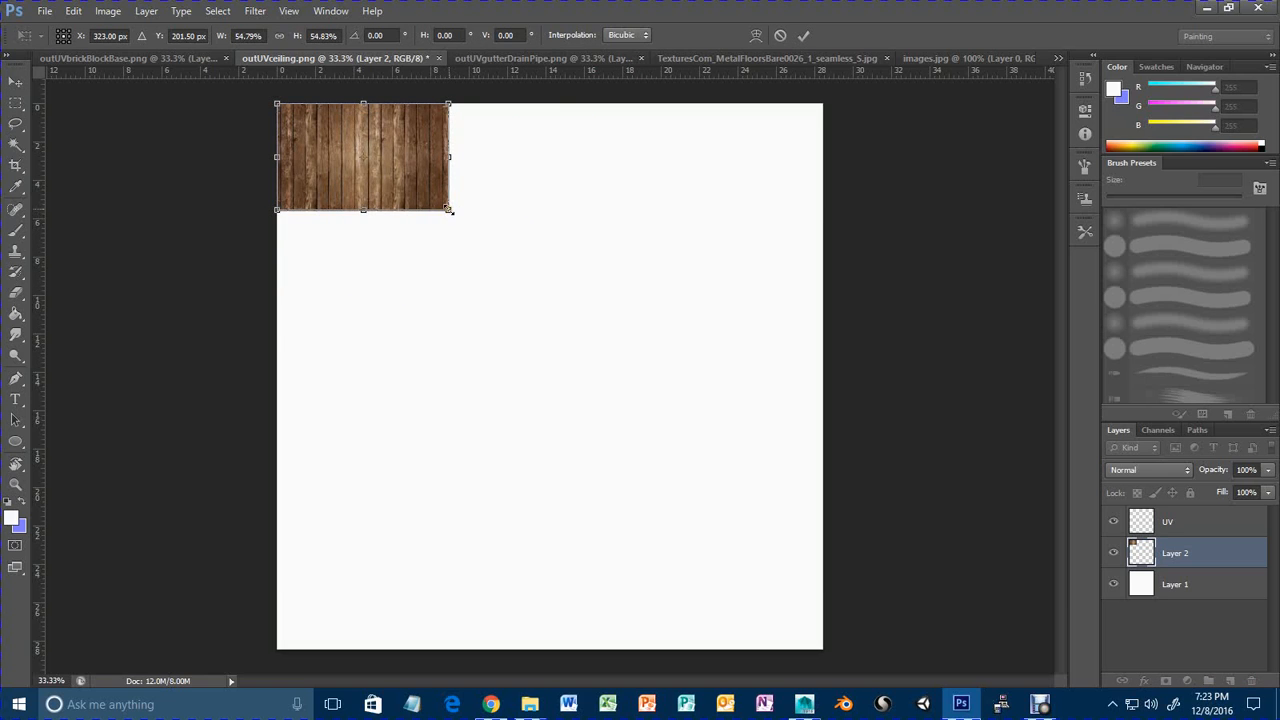
{"action": "key", "text": "Return"}
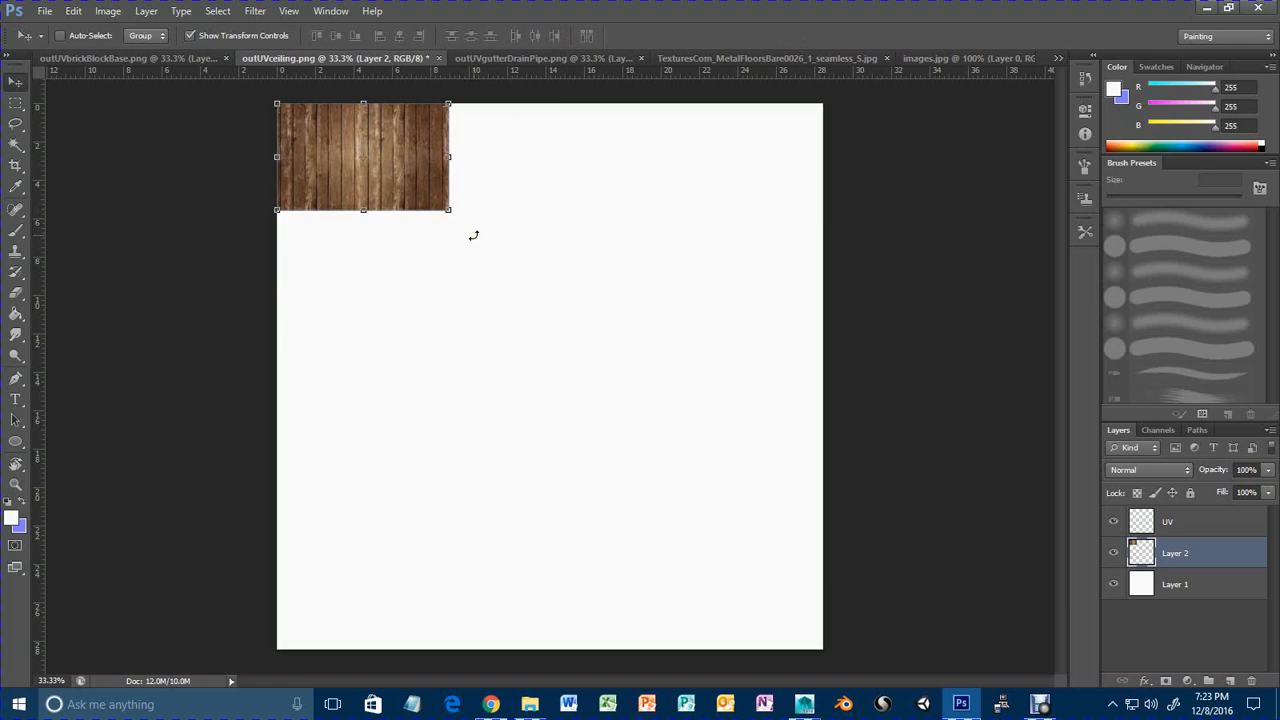
Duplicate the wood tile three times and line up the copies side by side across the canvas's top edge.
{"action": "left_click_drag", "start_coordinate": [440, 212], "coordinate": [748, 178], "text": "alt"}
{"action": "key", "text": "ctrl+j"}
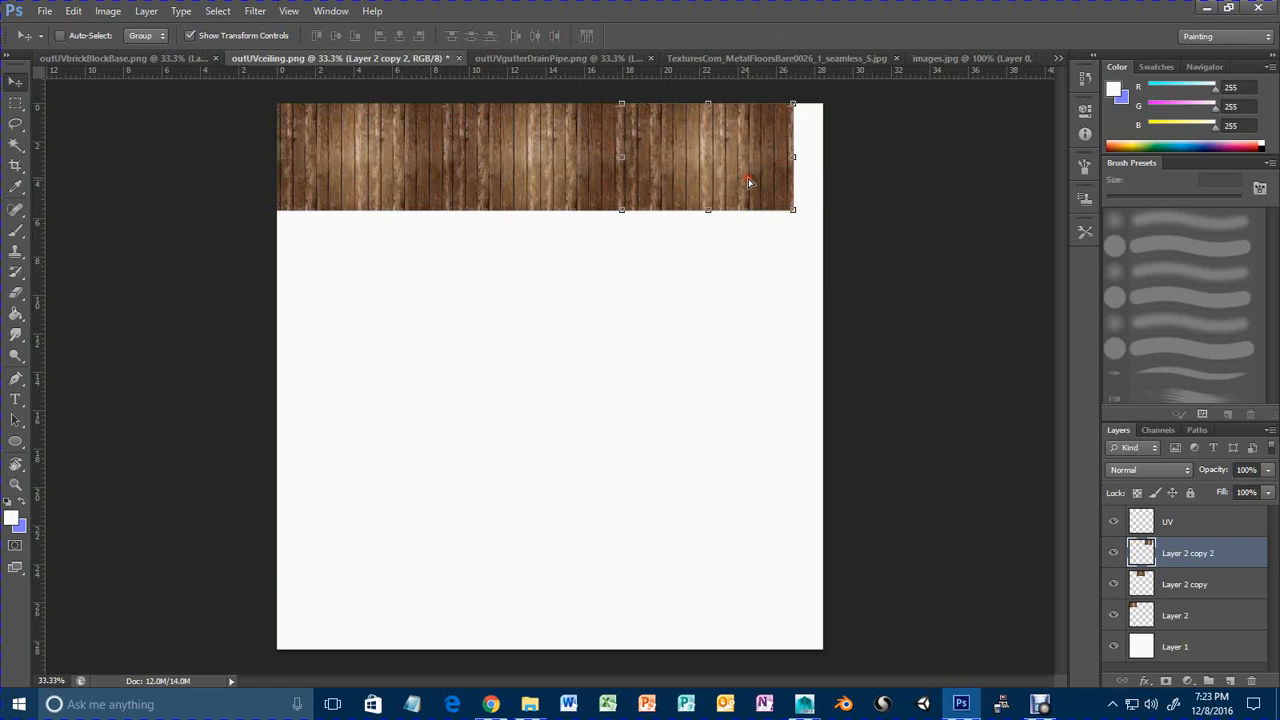
{"action": "key", "text": "ctrl+j"}
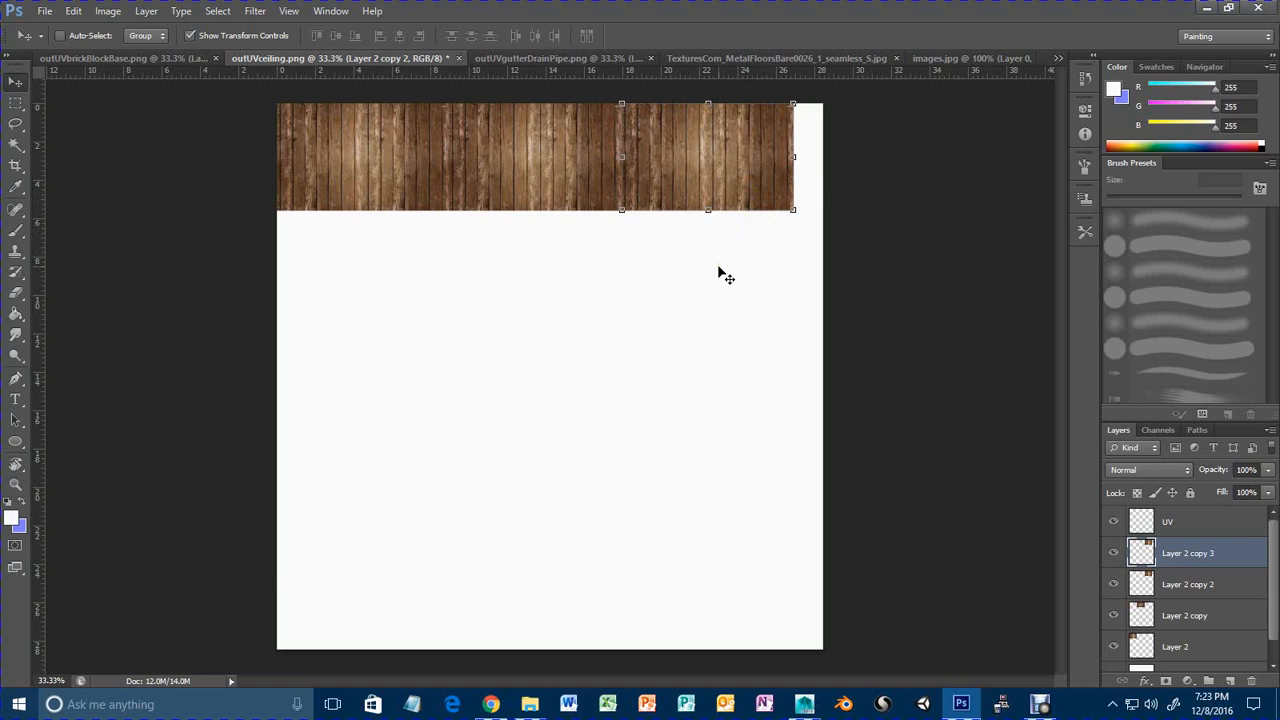
{"action": "left_click_drag", "start_coordinate": [720, 185], "coordinate": [893, 180]}
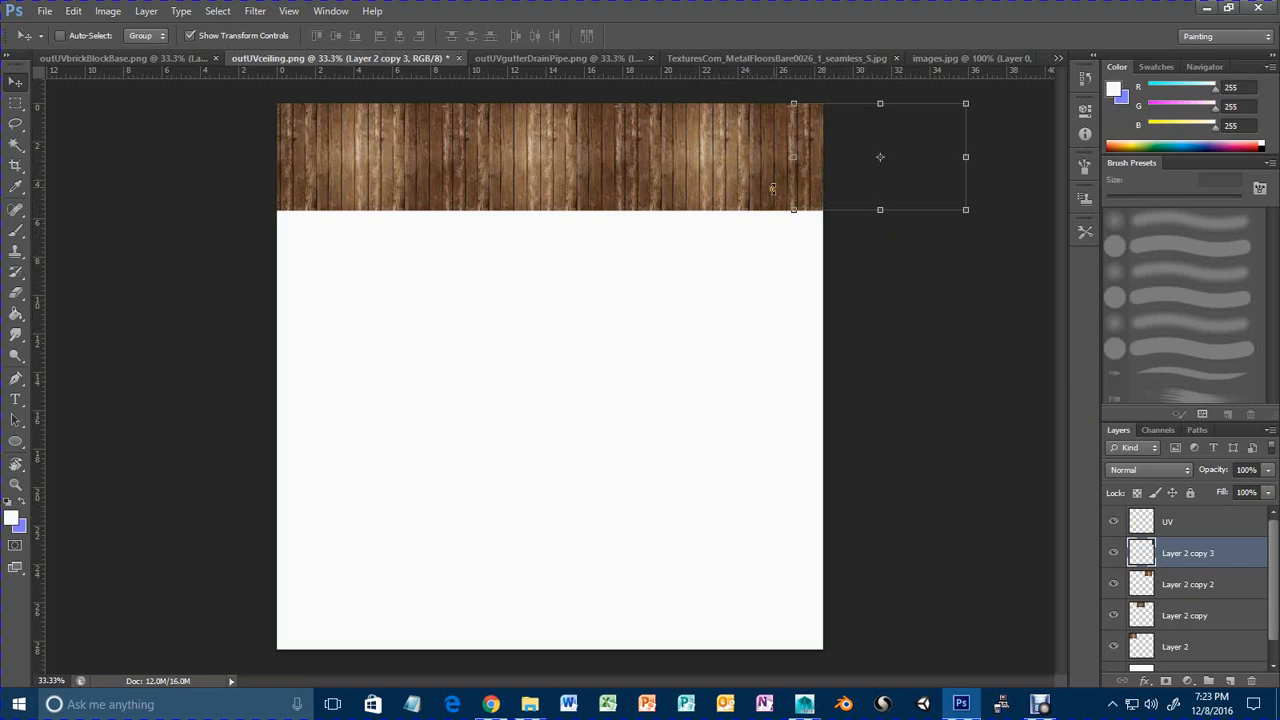
Select the four wood tile layers and duplicate the row repeatedly downward until it covers the whole canvas.
{"action": "scroll", "coordinate": [1209, 620], "scroll_direction": "down", "scroll_amount": 1}
{"action": "left_click", "coordinate": [1188, 628], "text": "shift"}
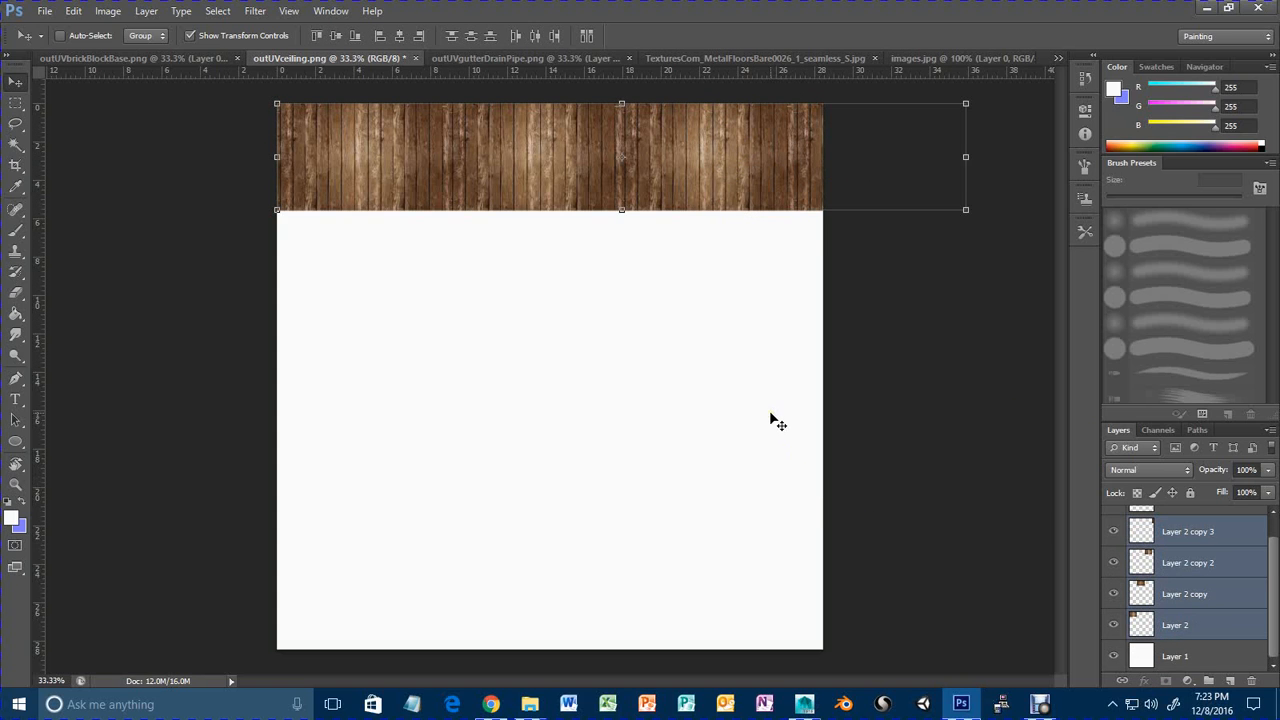
{"action": "left_click_drag", "start_coordinate": [723, 187], "coordinate": [706, 659], "text": "alt"}
{"action": "key", "text": "ctrl+j"}
{"action": "key", "text": "ctrl+j"}
{"action": "key", "text": "ctrl+j"}
{"action": "key", "text": "ctrl+j"}
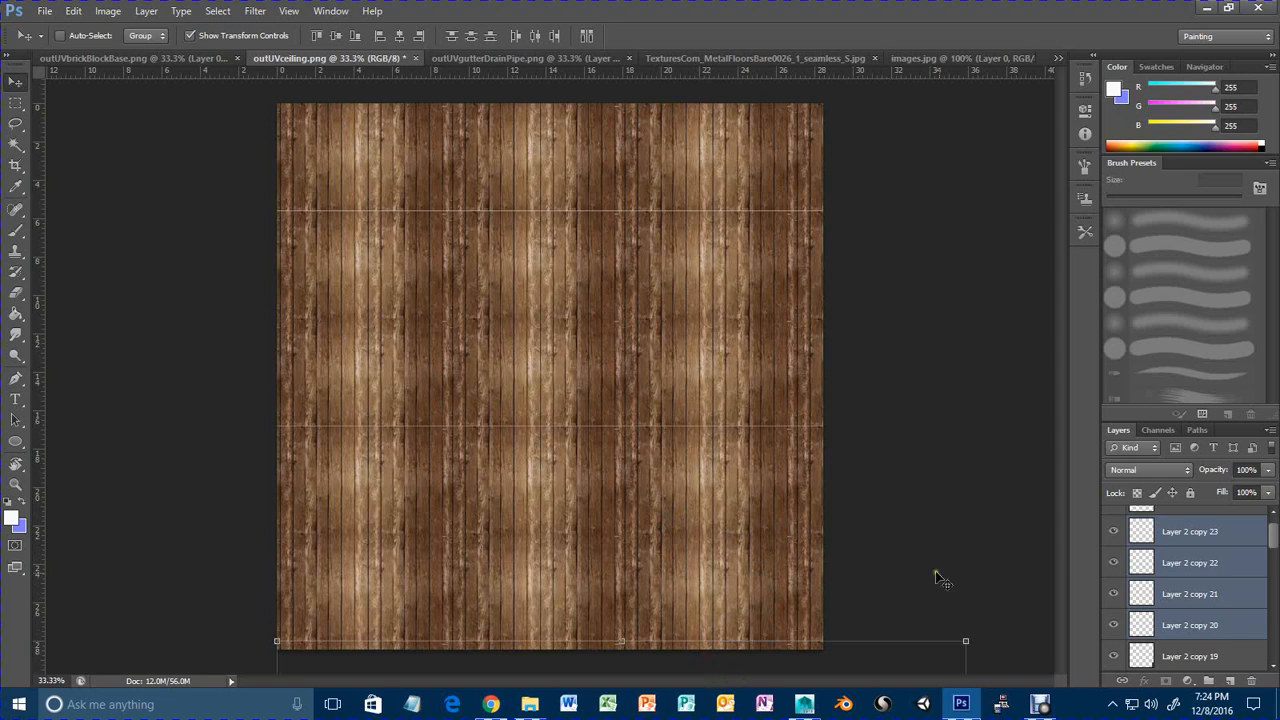
Select all wood tile layers from Layer 2 copy 23 down to Layer 2 and put them into one group.
{"action": "scroll", "coordinate": [1182, 563], "scroll_direction": "down", "scroll_amount": 1}
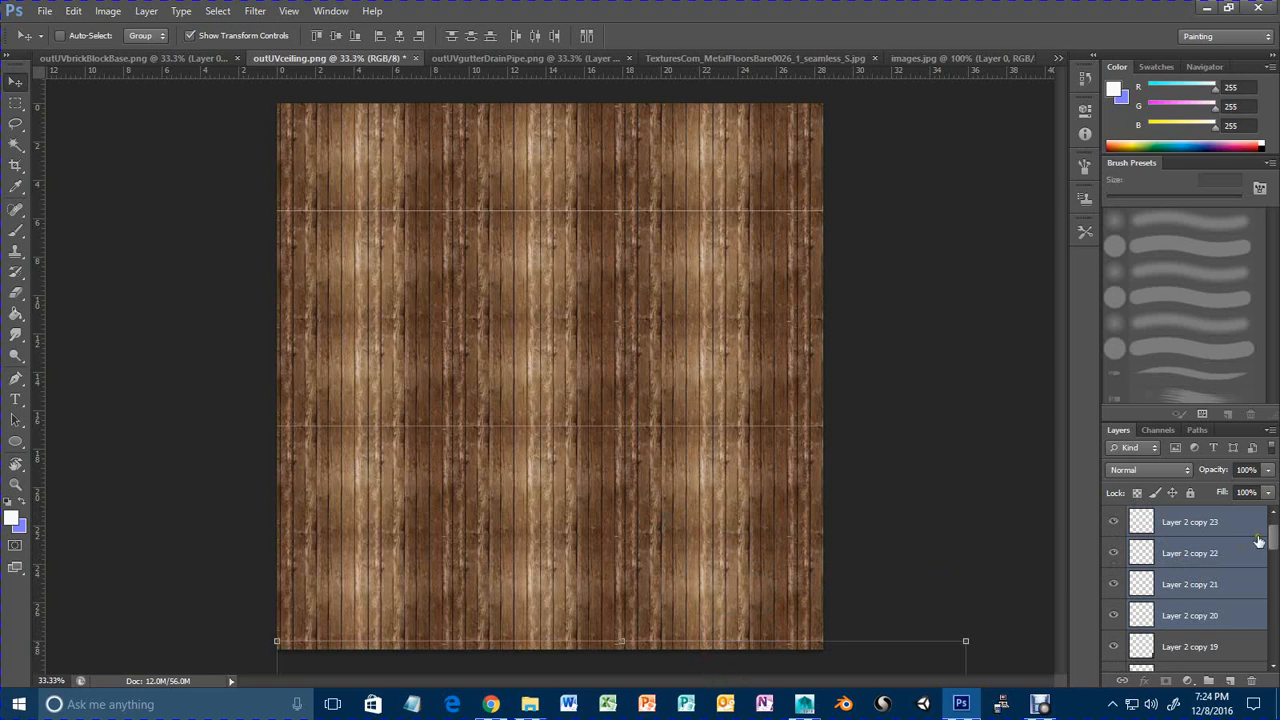
{"action": "left_click_drag", "start_coordinate": [1277, 542], "coordinate": [1277, 537]}
{"action": "left_click", "coordinate": [1222, 557]}
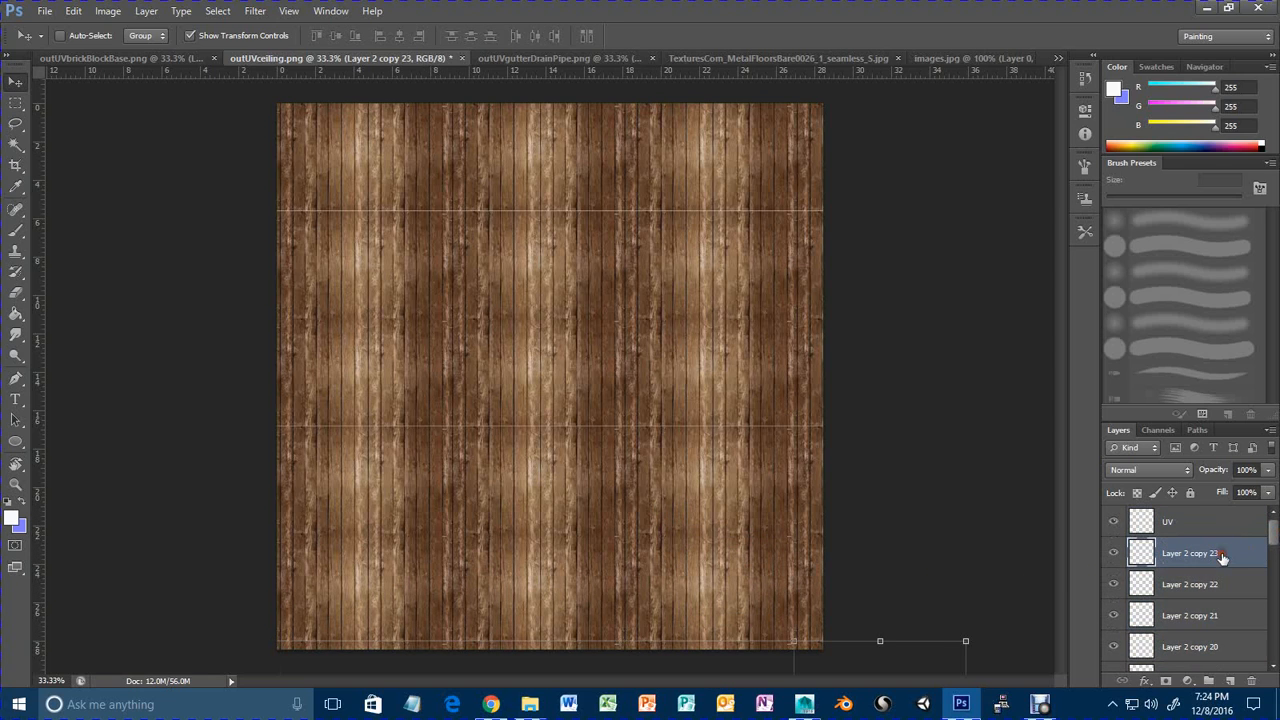
{"action": "scroll", "coordinate": [1220, 570], "scroll_direction": "down", "scroll_amount": 10}
{"action": "scroll", "coordinate": [1220, 576], "scroll_direction": "down", "scroll_amount": 5}
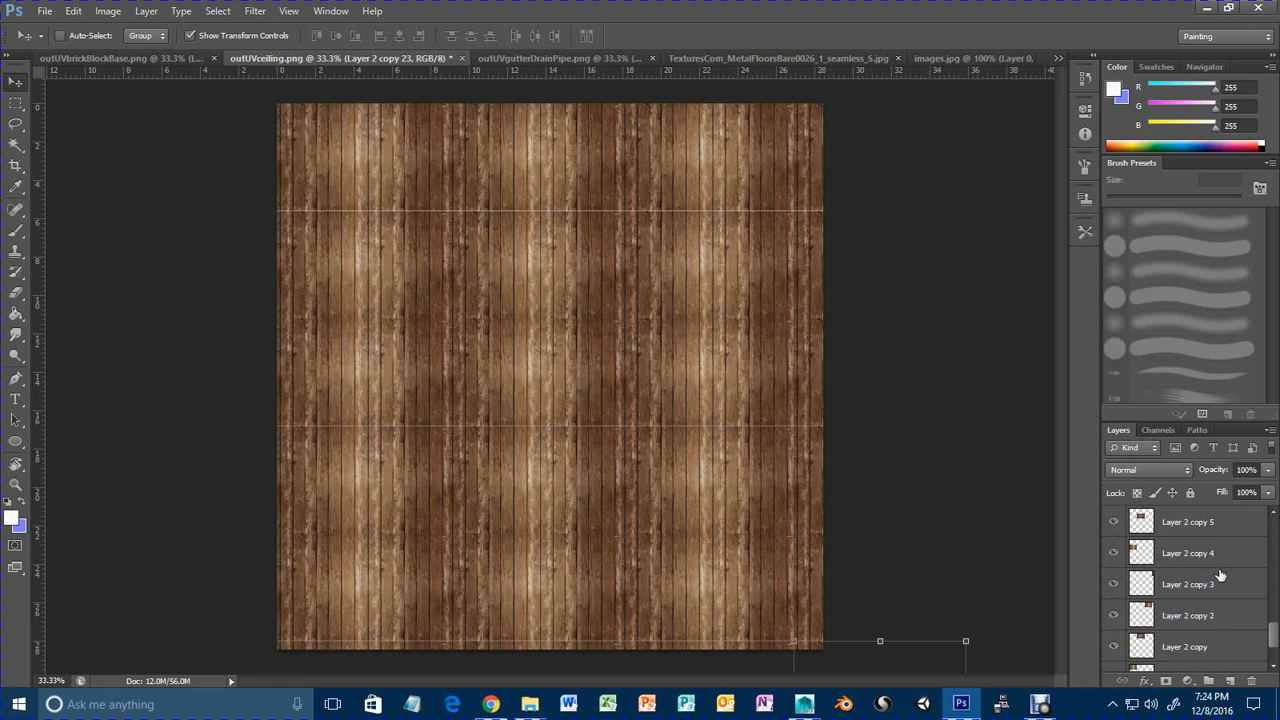
{"action": "left_click", "coordinate": [1205, 617], "text": "shift"}
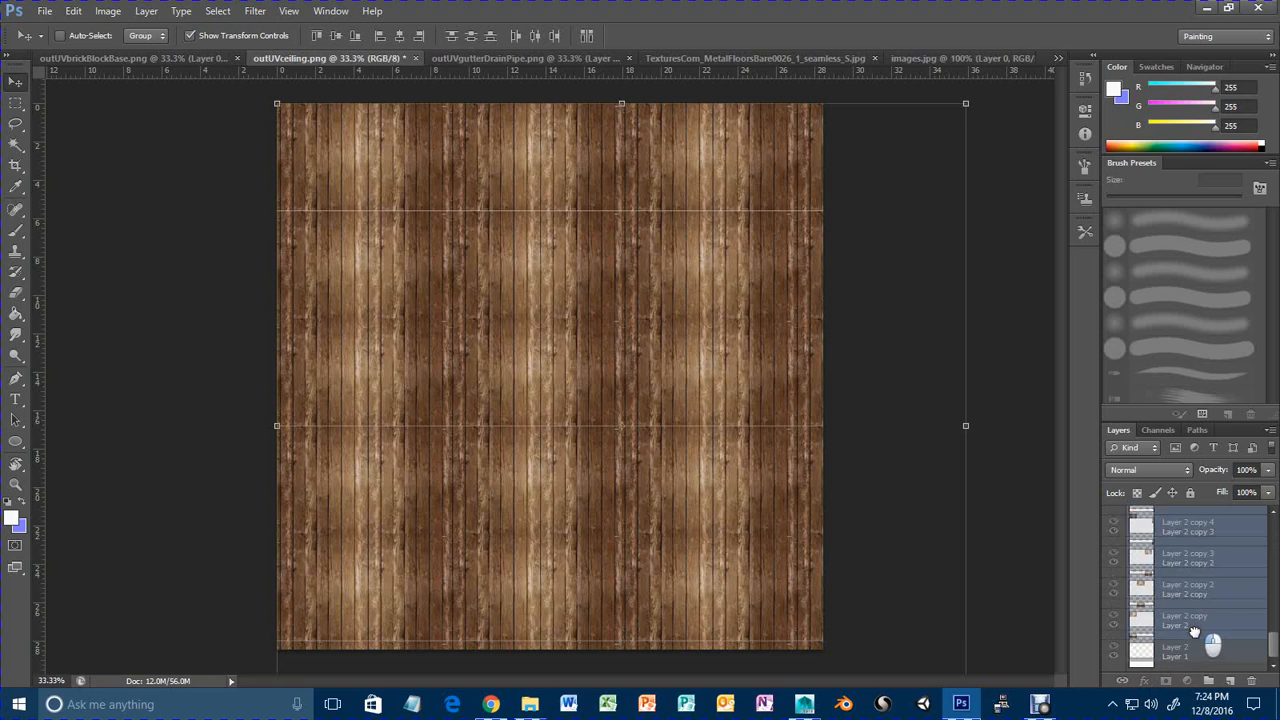
{"action": "left_click", "coordinate": [1208, 680]}
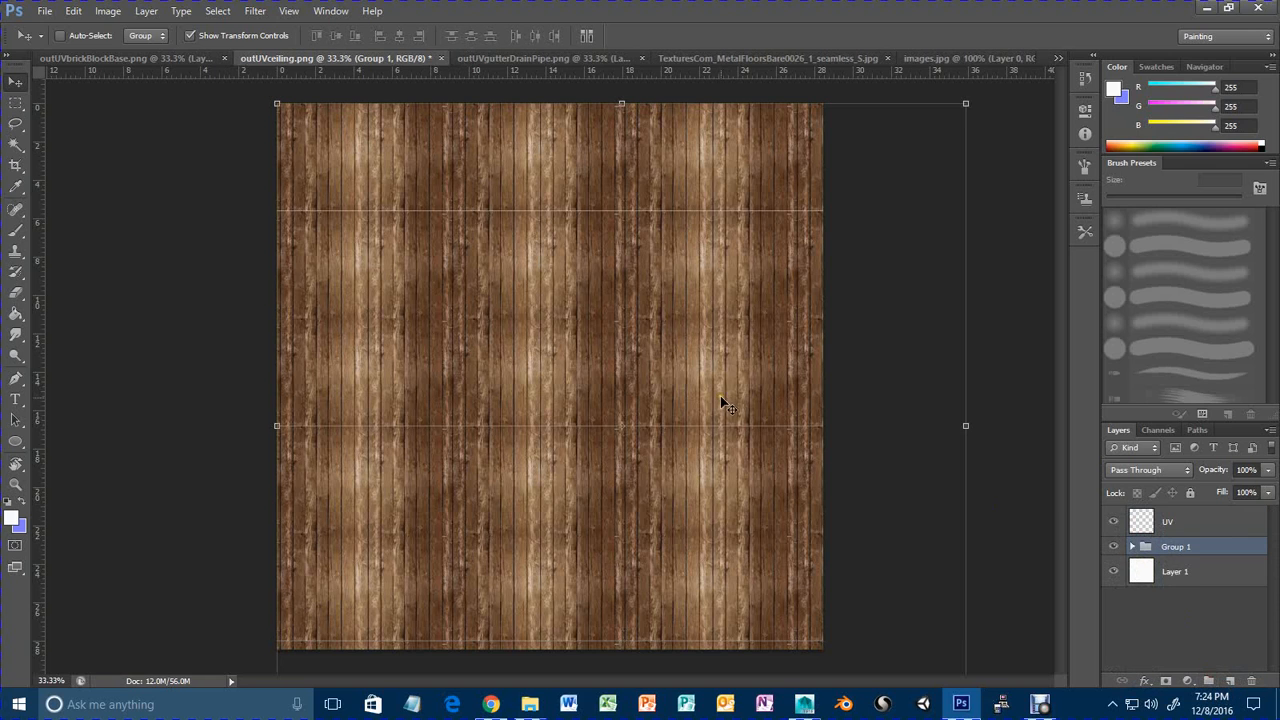
Add a Vibrance adjustment layer above the wood group and raise its vibrance and saturation.
{"action": "left_click", "coordinate": [1188, 681]}
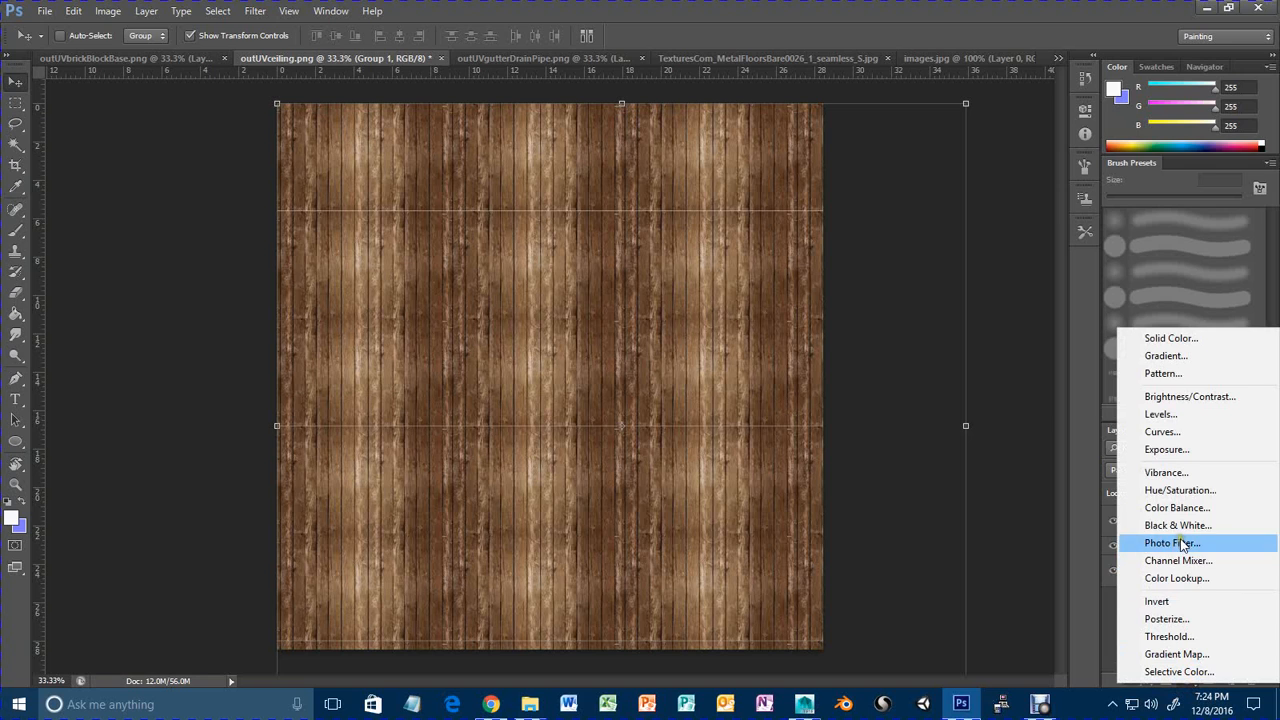
{"action": "left_click", "coordinate": [1175, 474]}
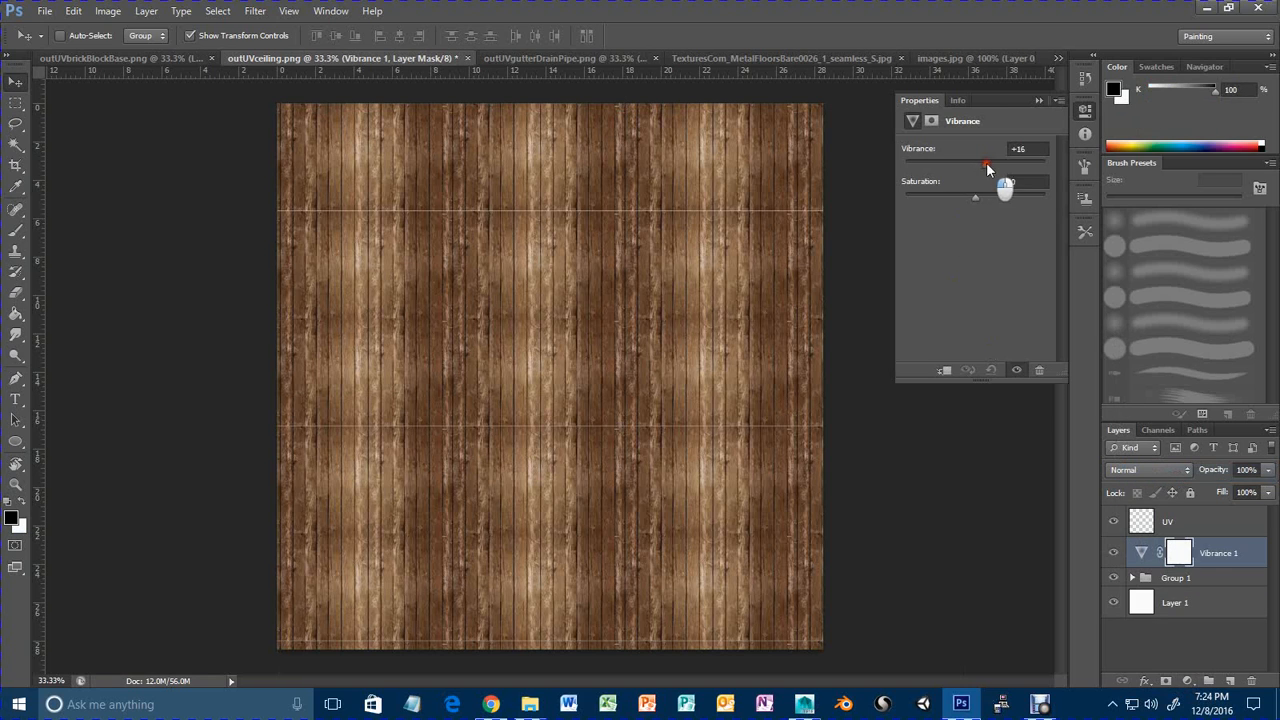
{"action": "left_click_drag", "start_coordinate": [1035, 171], "coordinate": [1012, 174]}
{"action": "left_click_drag", "start_coordinate": [977, 195], "coordinate": [997, 199]}
{"action": "left_click_drag", "start_coordinate": [975, 197], "coordinate": [978, 197]}
{"action": "left_click", "coordinate": [1037, 102]}
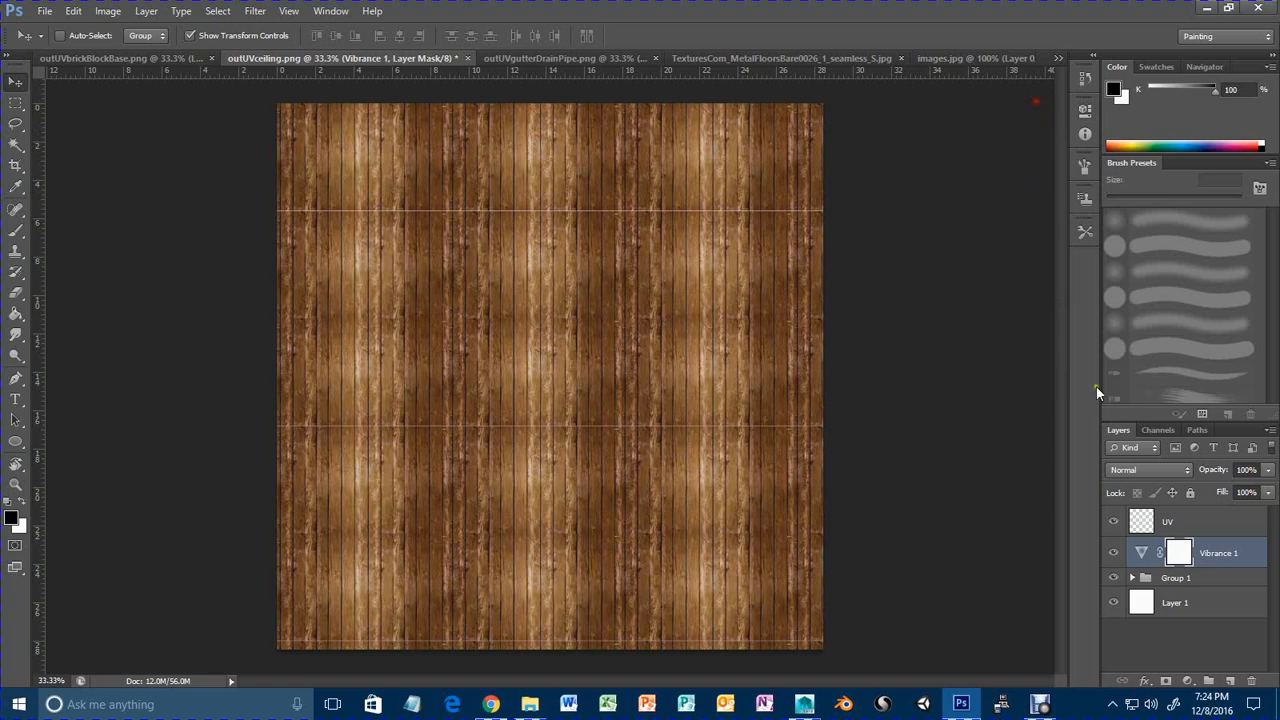
Add a Color Balance adjustment layer directly above the wood group with midtones at Cyan/Red -7 and Yellow/Blue +20.
{"action": "left_click", "coordinate": [1174, 584]}
{"action": "left_click", "coordinate": [1188, 681]}
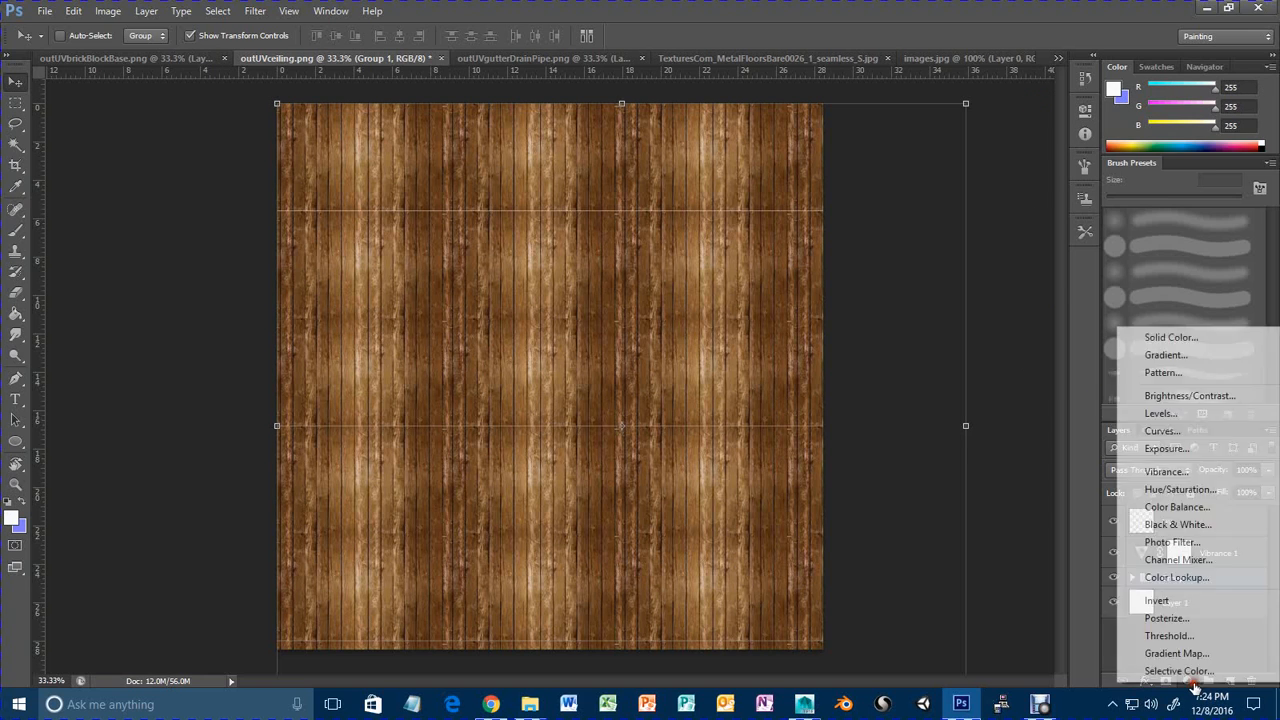
{"action": "left_click", "coordinate": [1180, 506]}
{"action": "left_click_drag", "start_coordinate": [949, 186], "coordinate": [956, 245]}
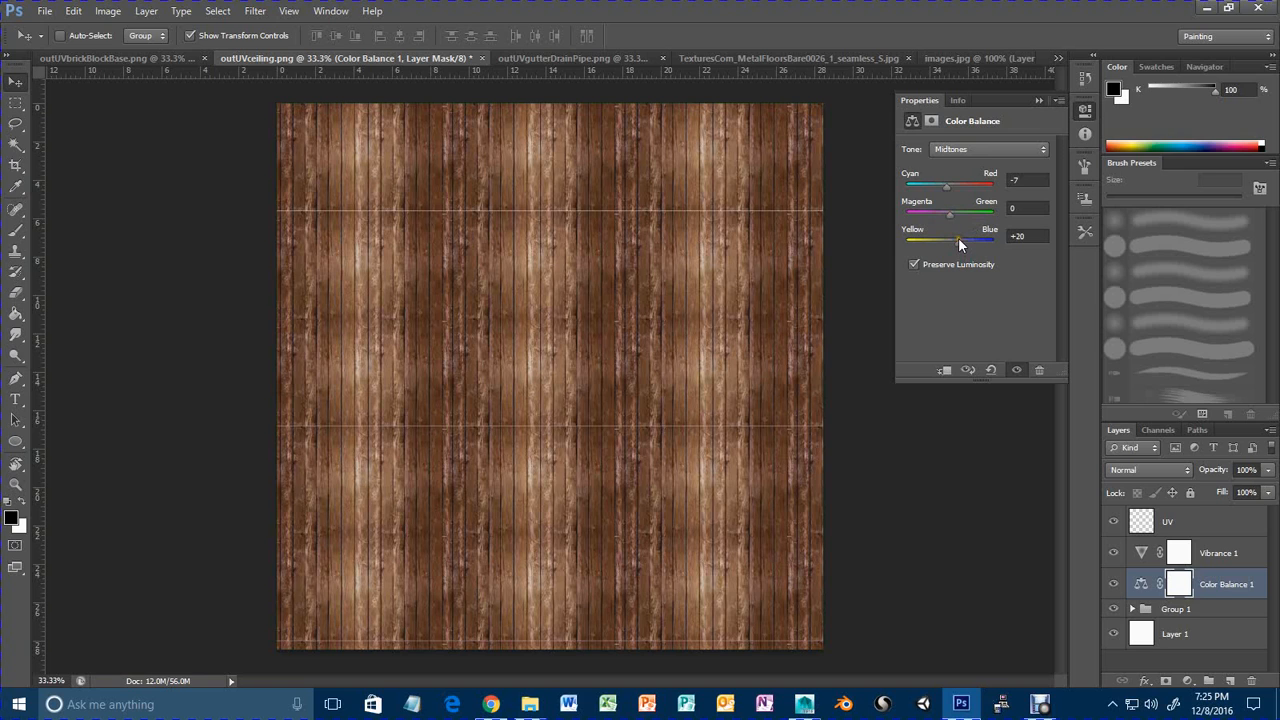
Add a Curves adjustment layer directly above the wood group and brighten the RGB midtones, raising the point at input 87 to output 150.
{"action": "left_click", "coordinate": [1038, 101]}
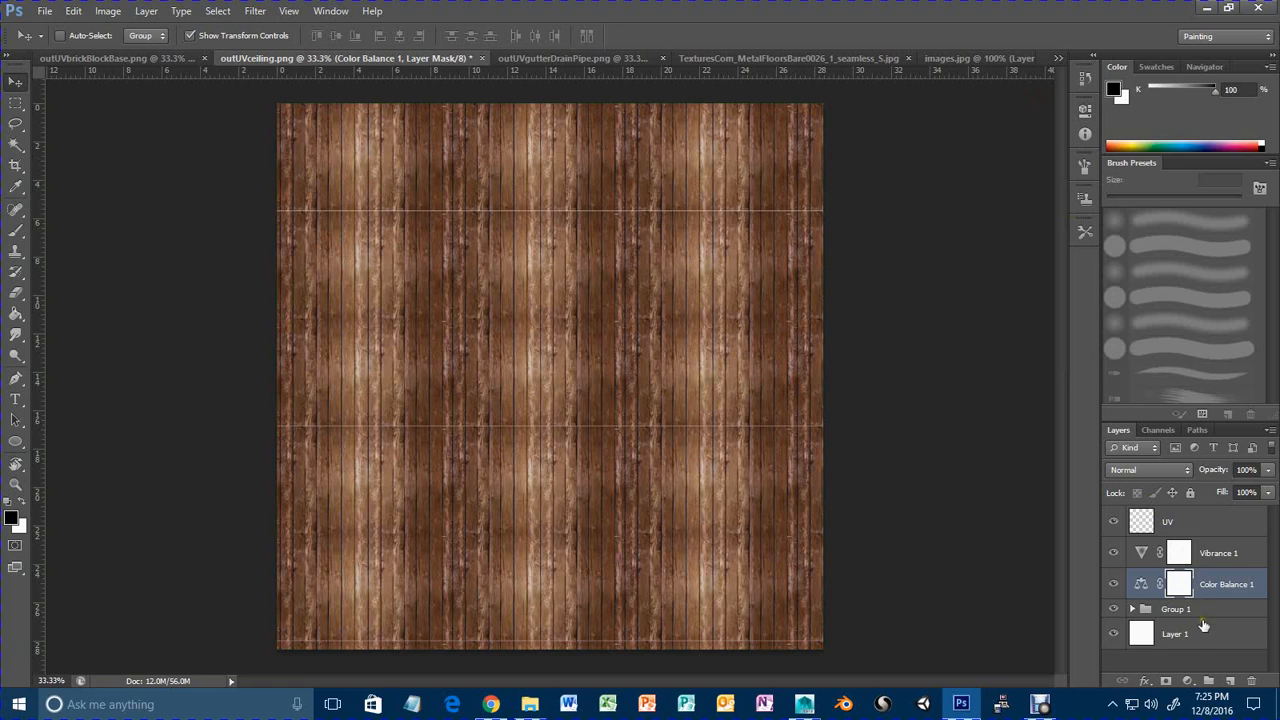
{"action": "left_click", "coordinate": [1172, 612]}
{"action": "left_click", "coordinate": [1185, 677]}
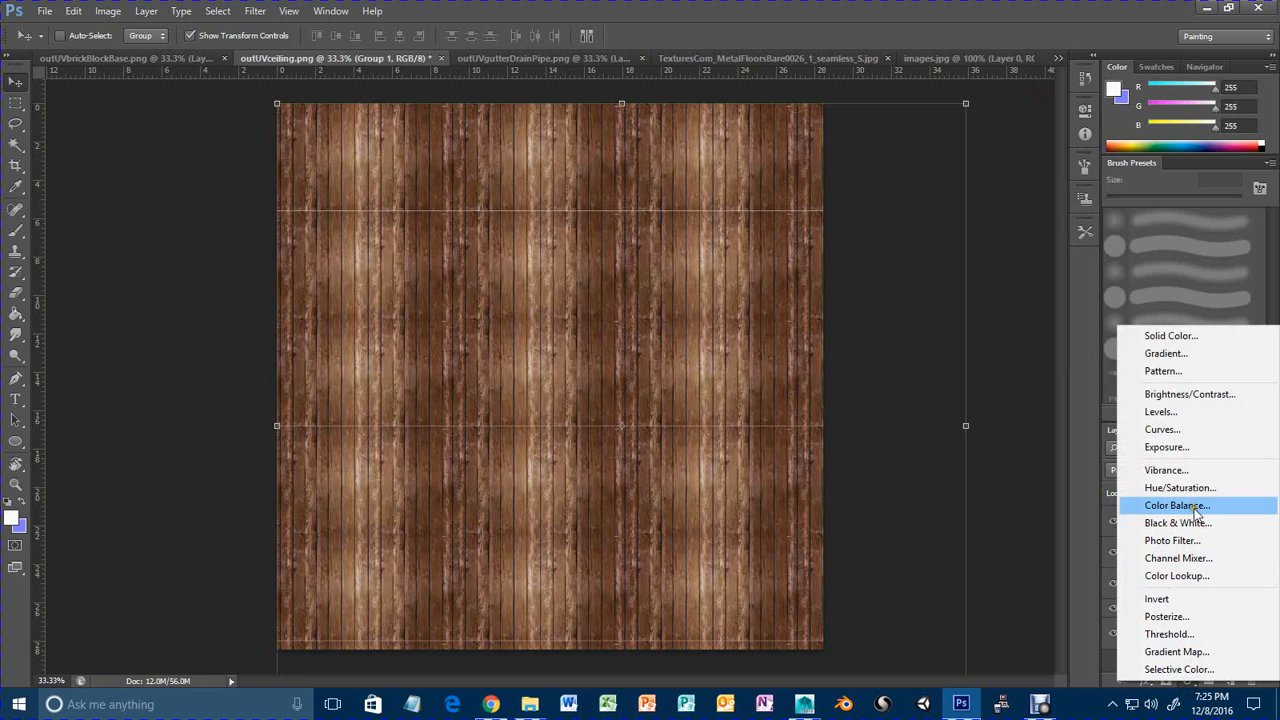
{"action": "left_click", "coordinate": [1176, 431]}
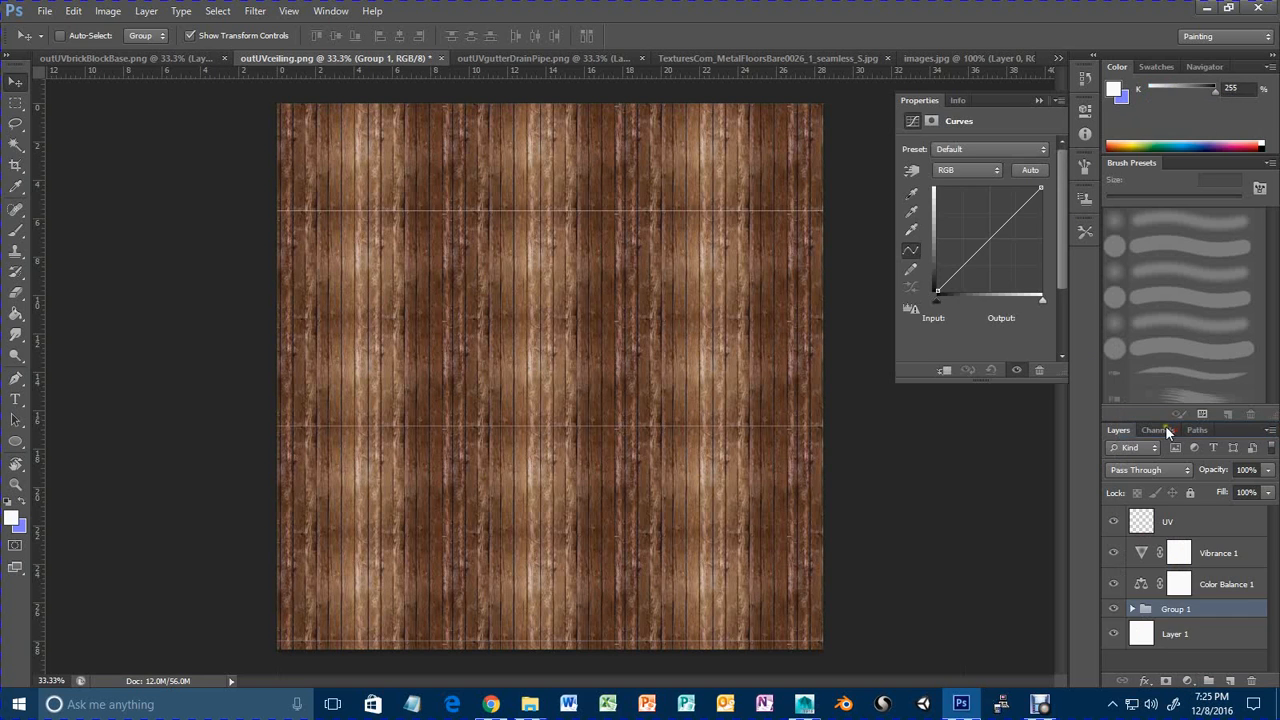
{"action": "mouse_move", "coordinate": [988, 237]}
{"action": "left_mouse_down"}
{"action": "mouse_move", "coordinate": [1006, 255]}
{"action": "mouse_move", "coordinate": [987, 228]}
{"action": "mouse_move", "coordinate": [1010, 206]}
{"action": "mouse_move", "coordinate": [986, 214]}
{"action": "mouse_move", "coordinate": [1006, 236]}
{"action": "mouse_move", "coordinate": [985, 218]}
{"action": "mouse_move", "coordinate": [963, 247]}
{"action": "mouse_move", "coordinate": [974, 228]}
{"action": "left_mouse_up"}
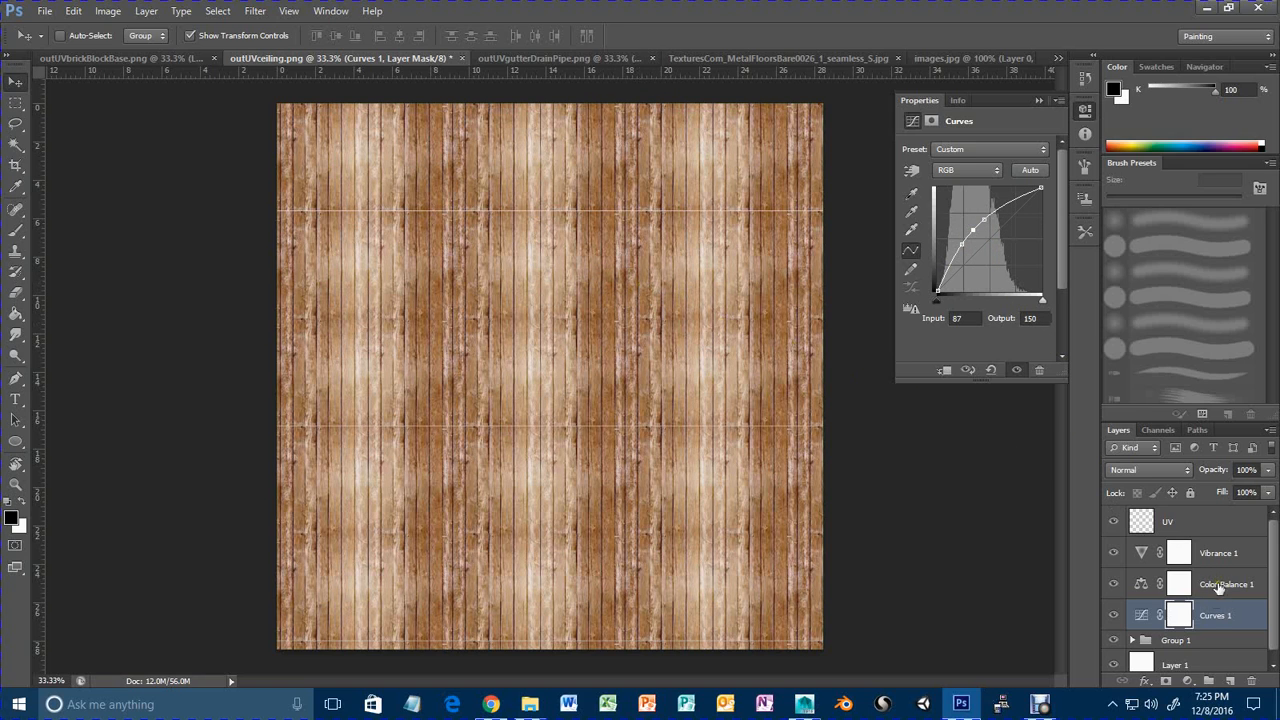
{"action": "left_click", "coordinate": [1200, 640]}
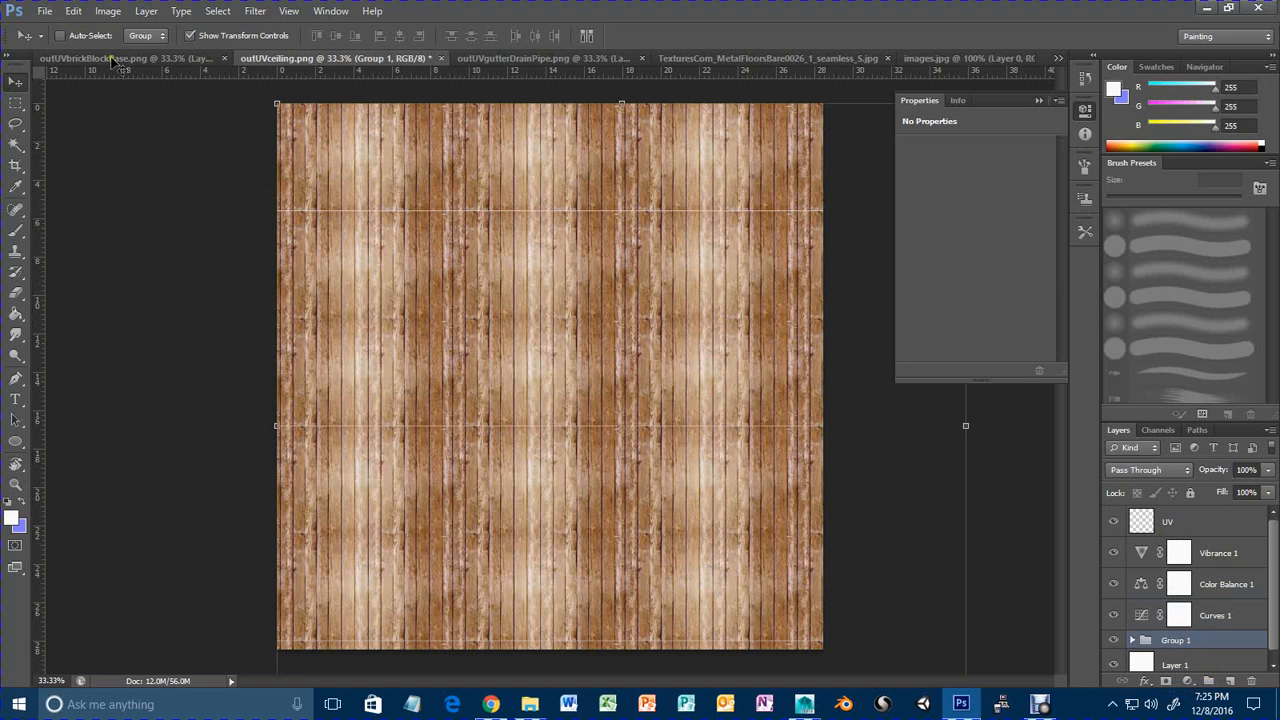
Save the layered ceiling document as outUVceiling.psd with Maximize Compatibility on.
{"action": "left_click", "coordinate": [42, 11]}
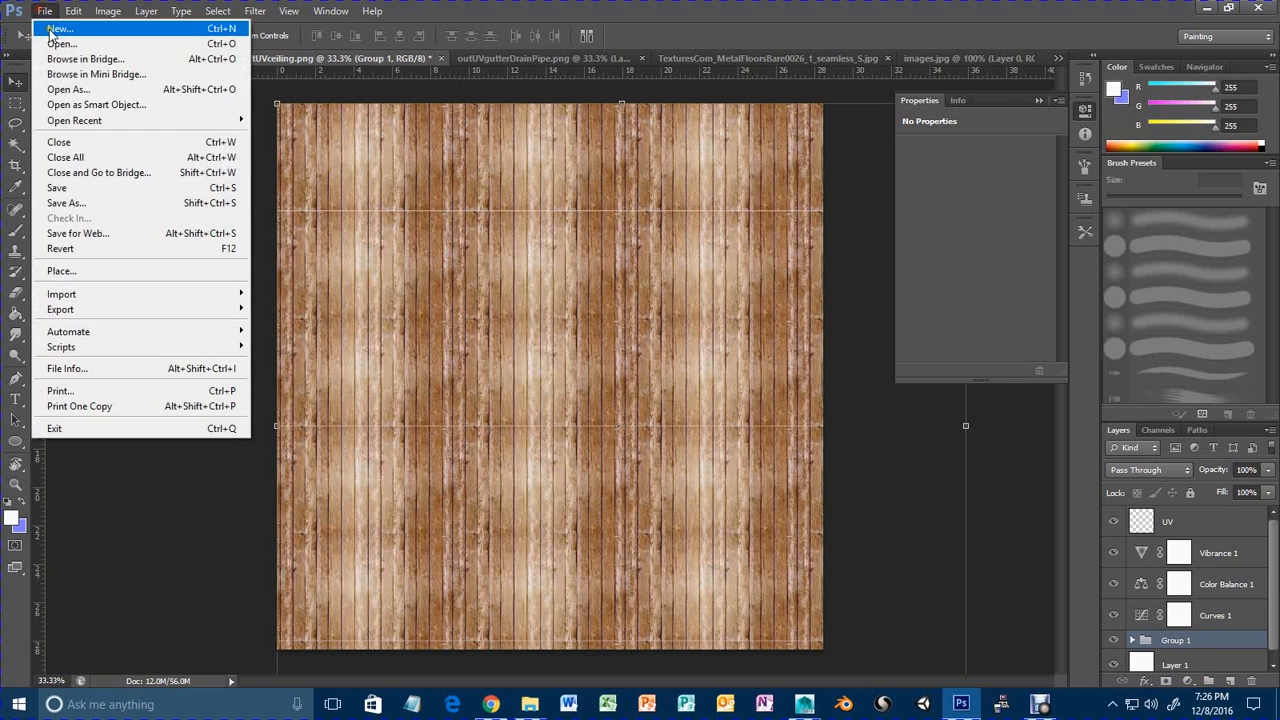
{"action": "left_click", "coordinate": [104, 192]}
{"action": "left_click", "coordinate": [843, 410]}
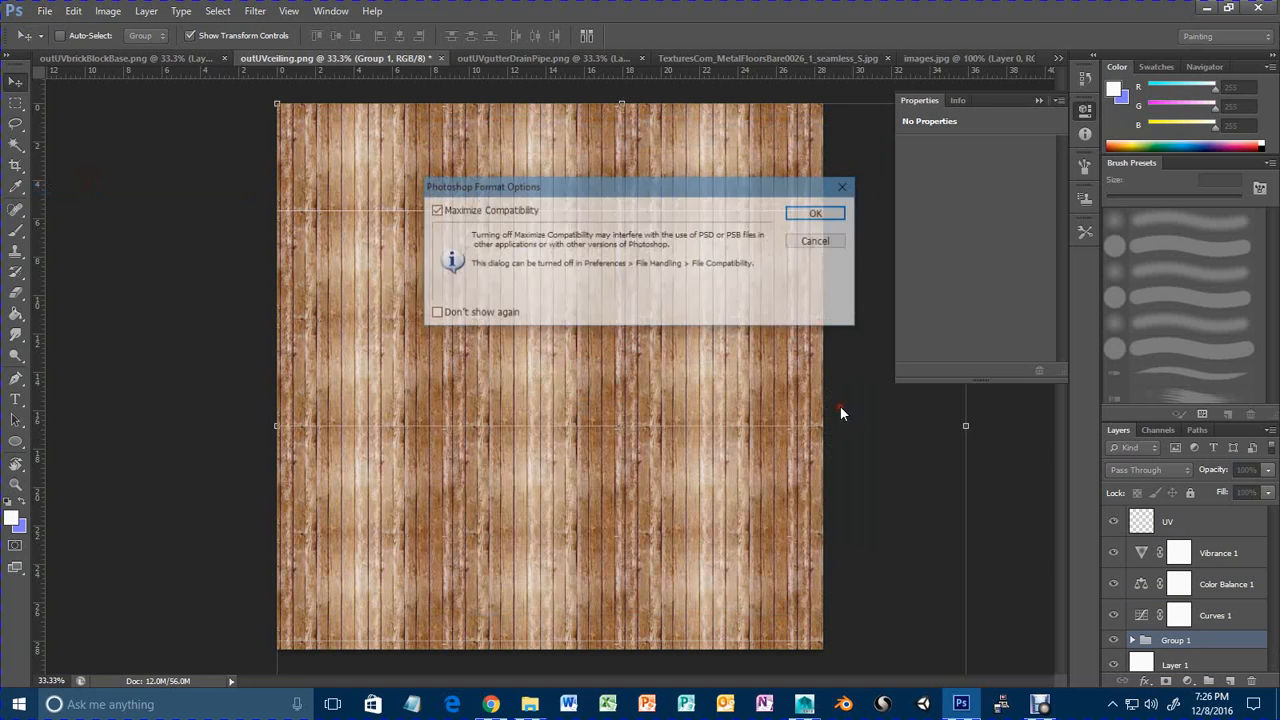
{"action": "left_click", "coordinate": [823, 214]}
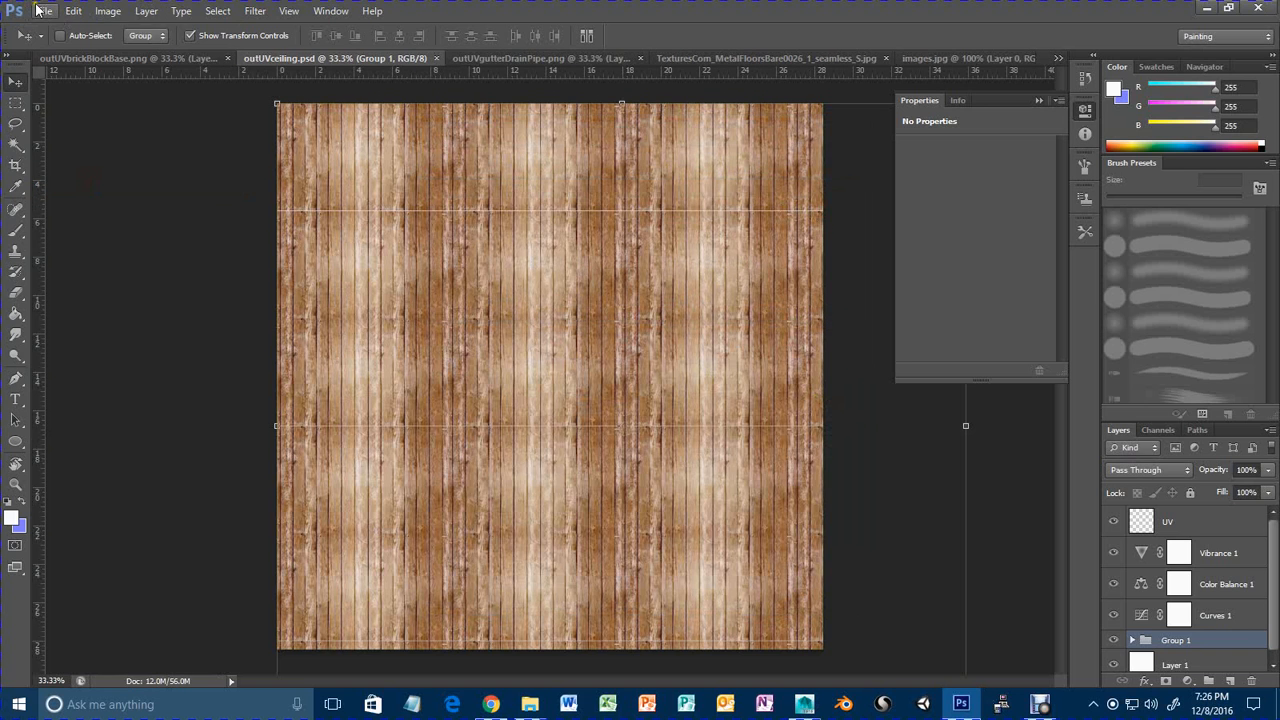
Begin saving a copy of the ceiling texture in PNG format with the project's sourceimages folder as the destination.
{"action": "left_click", "coordinate": [45, 11]}
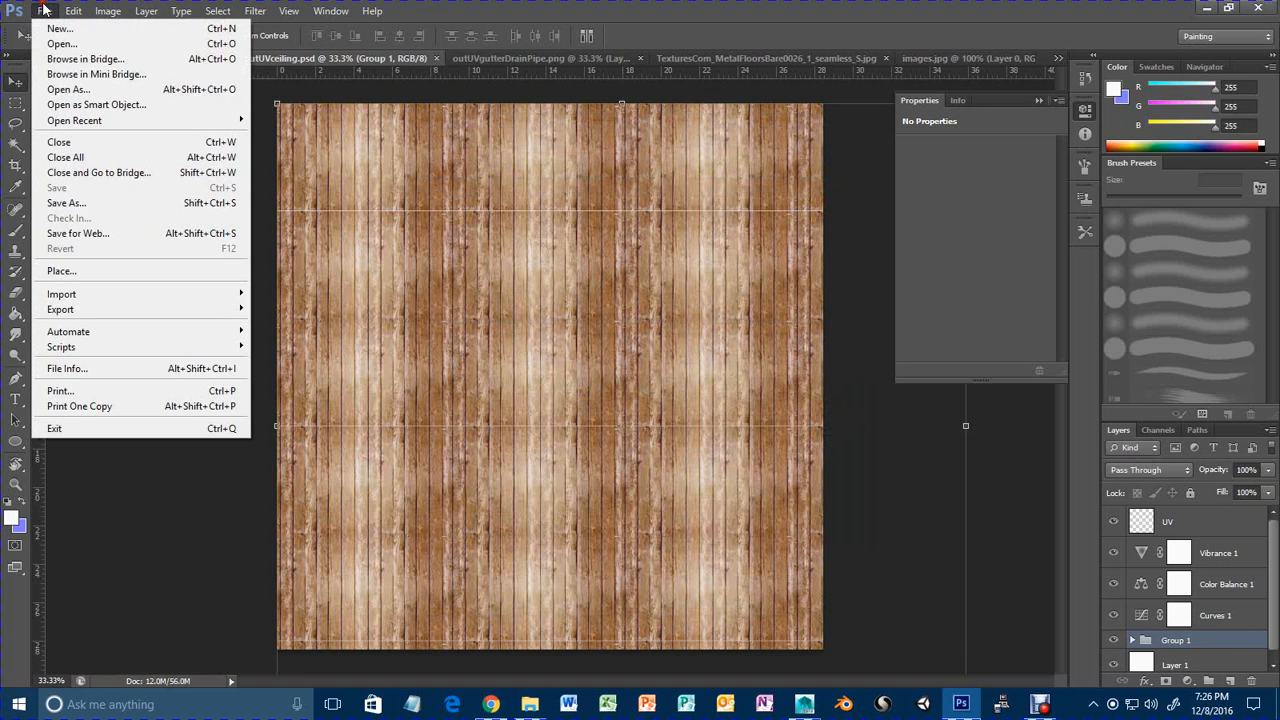
{"action": "left_click", "coordinate": [113, 203]}
{"action": "left_click", "coordinate": [663, 430]}
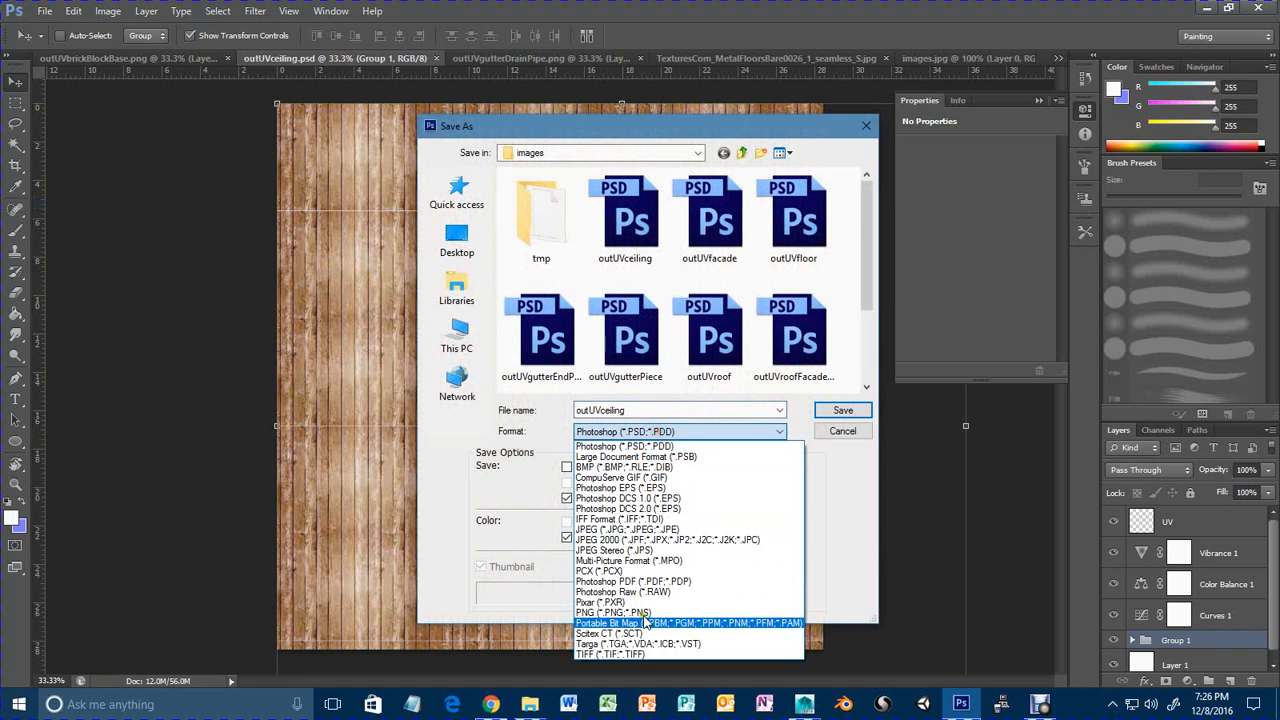
{"action": "left_click", "coordinate": [643, 617]}
{"action": "left_click", "coordinate": [741, 152]}
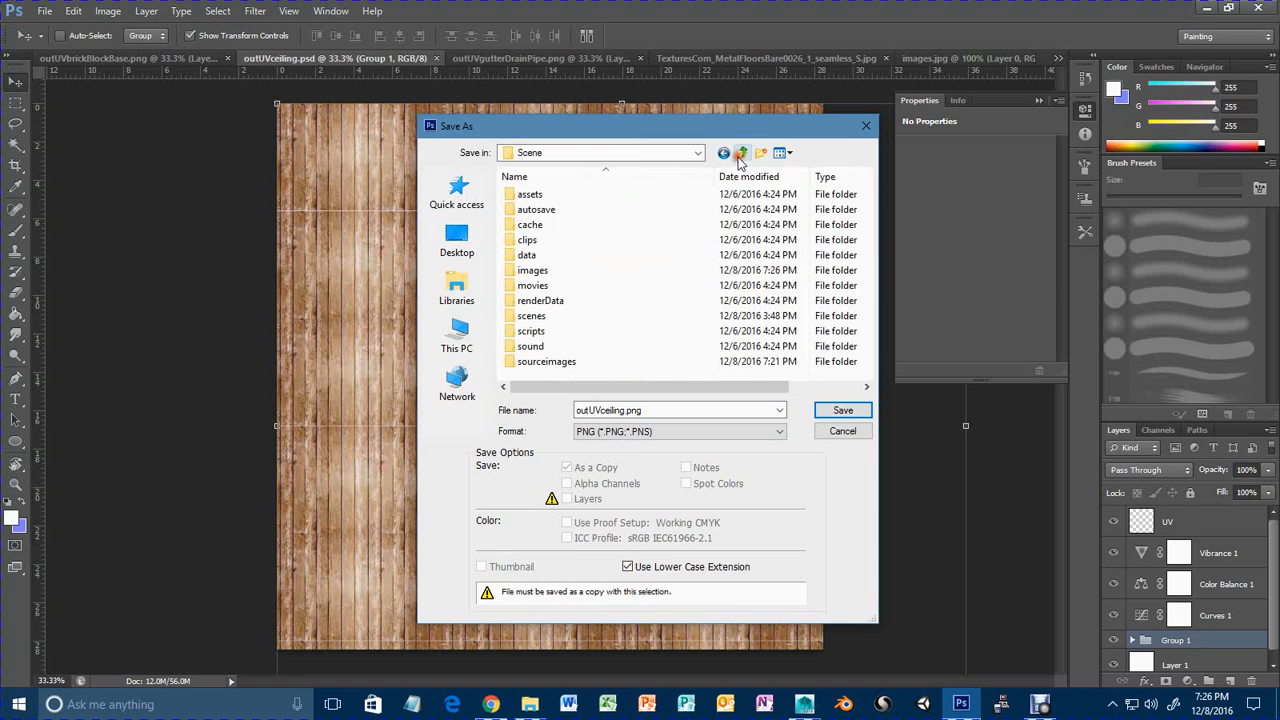
{"action": "double_click", "coordinate": [620, 364]}
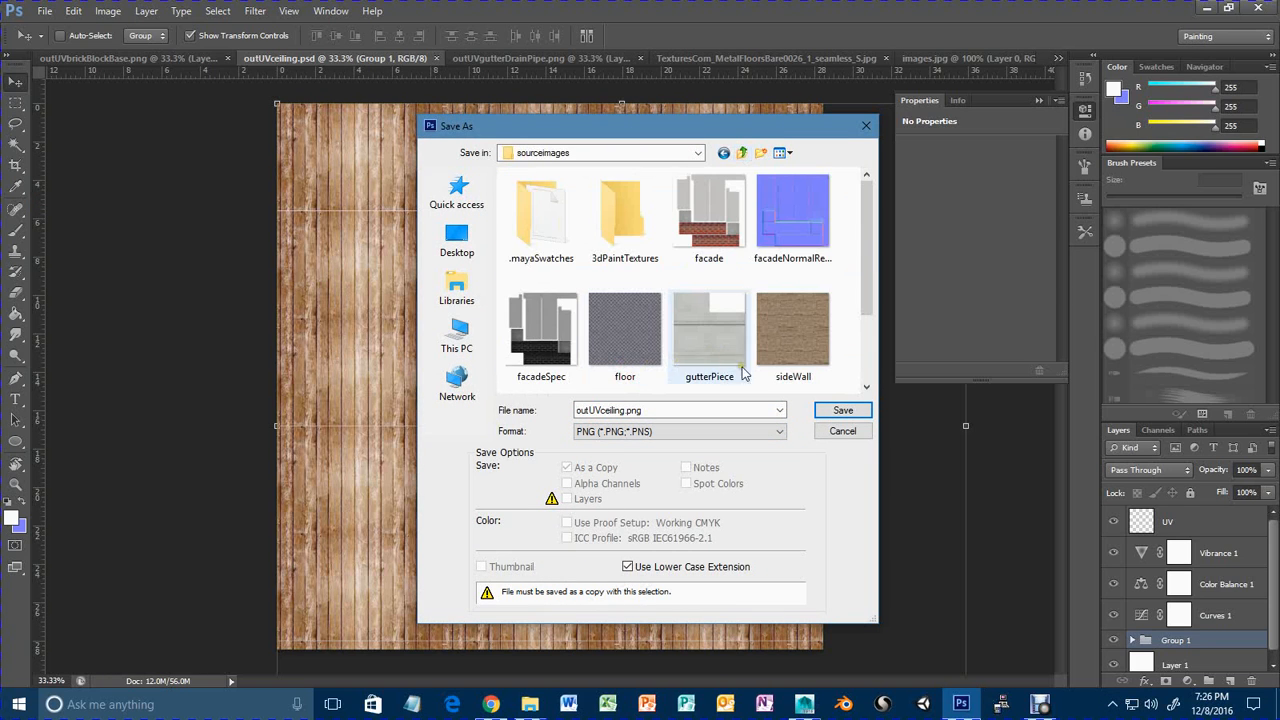
Name the PNG copy ceiling.png and finish saving it.
{"action": "double_click", "coordinate": [684, 410]}
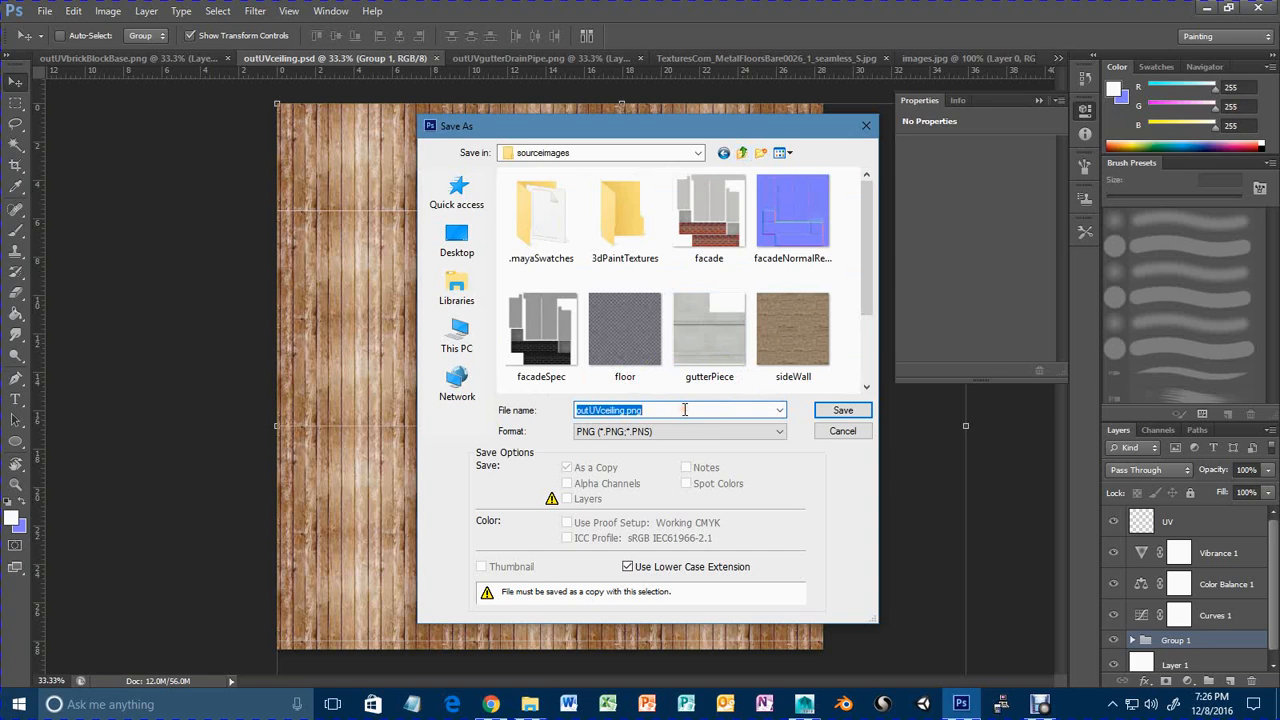
{"action": "left_click", "coordinate": [684, 410]}
{"action": "key", "text": "BackSpace"}
{"action": "key", "text": "BackSpace"}
{"action": "key", "text": "BackSpace"}
{"action": "key", "text": "BackSpace"}
{"action": "key", "text": "BackSpace"}
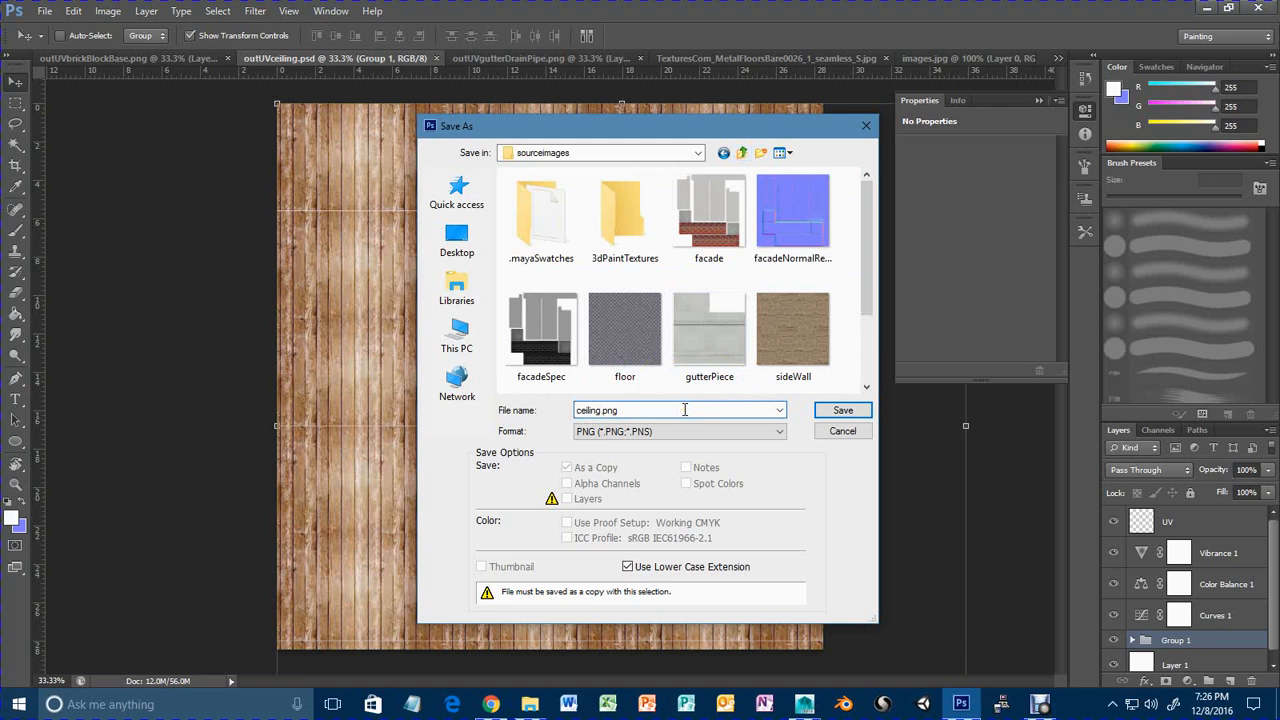
{"action": "left_click", "coordinate": [845, 410]}
{"action": "left_click", "coordinate": [693, 219]}
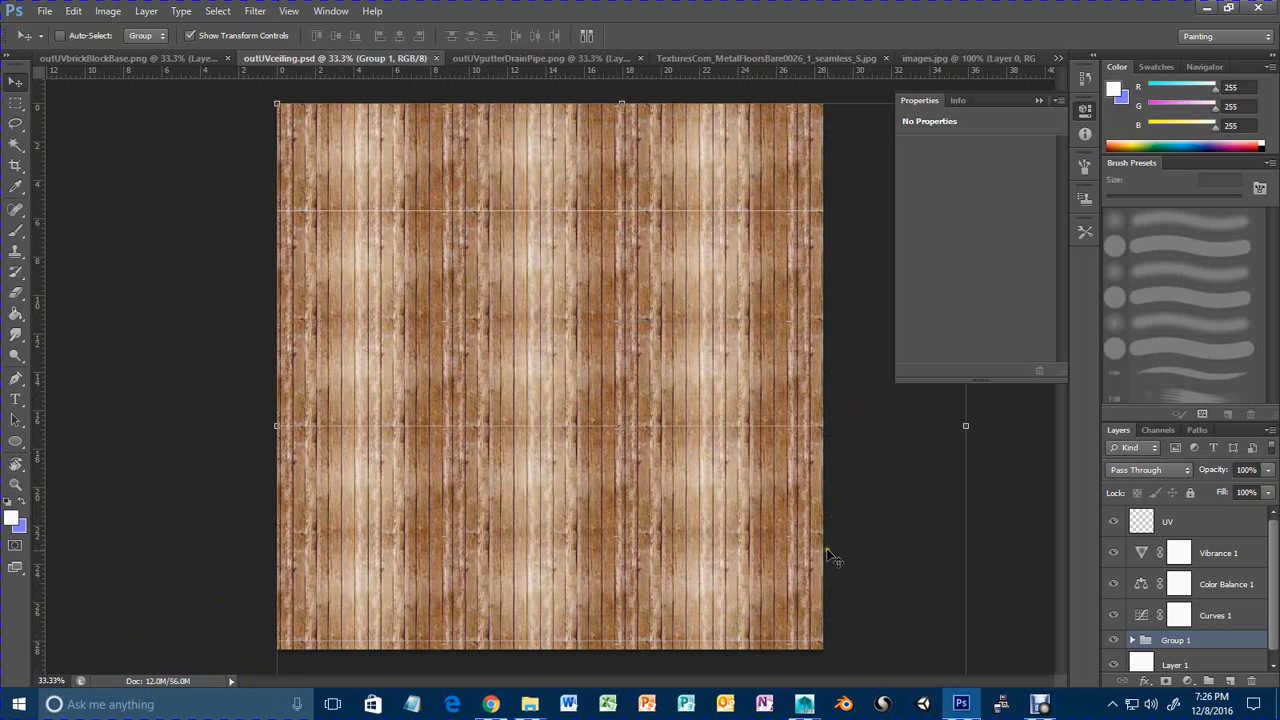
Switch to Maya and connect a File texture loading ceiling.png to the color of the garage ceiling's material.
{"action": "mouse_move", "coordinate": [805, 704]}
{"action": "left_click", "coordinate": [873, 652]}
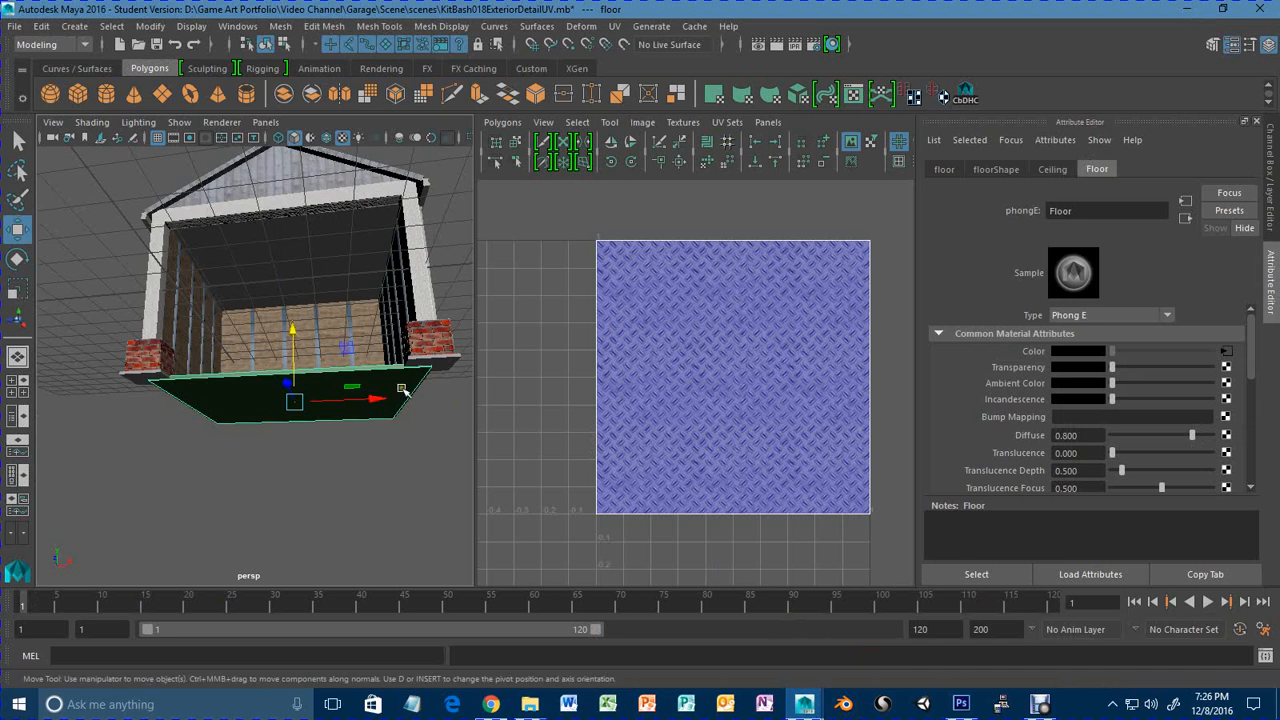
{"action": "right_click_drag", "start_coordinate": [380, 373], "coordinate": [456, 374], "text": "alt"}
{"action": "left_click_drag", "start_coordinate": [394, 309], "coordinate": [368, 336], "text": "alt"}
{"action": "left_click", "coordinate": [335, 256]}
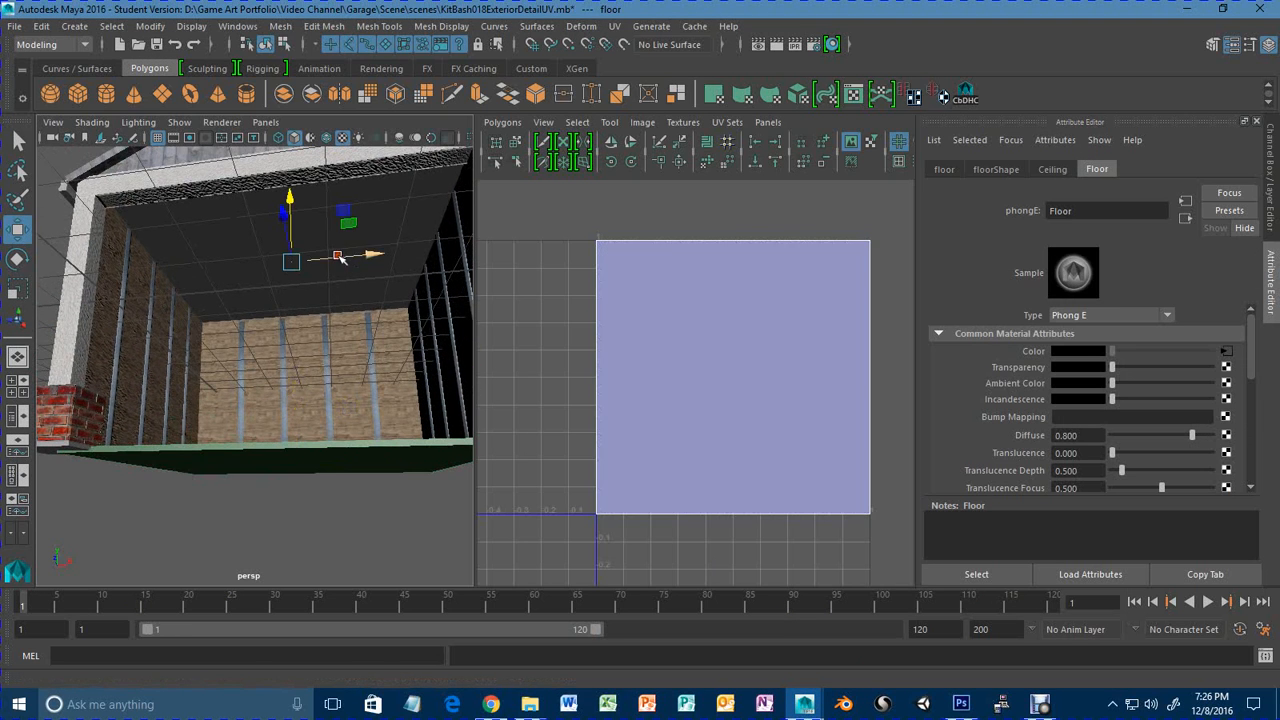
{"action": "left_click", "coordinate": [1226, 352]}
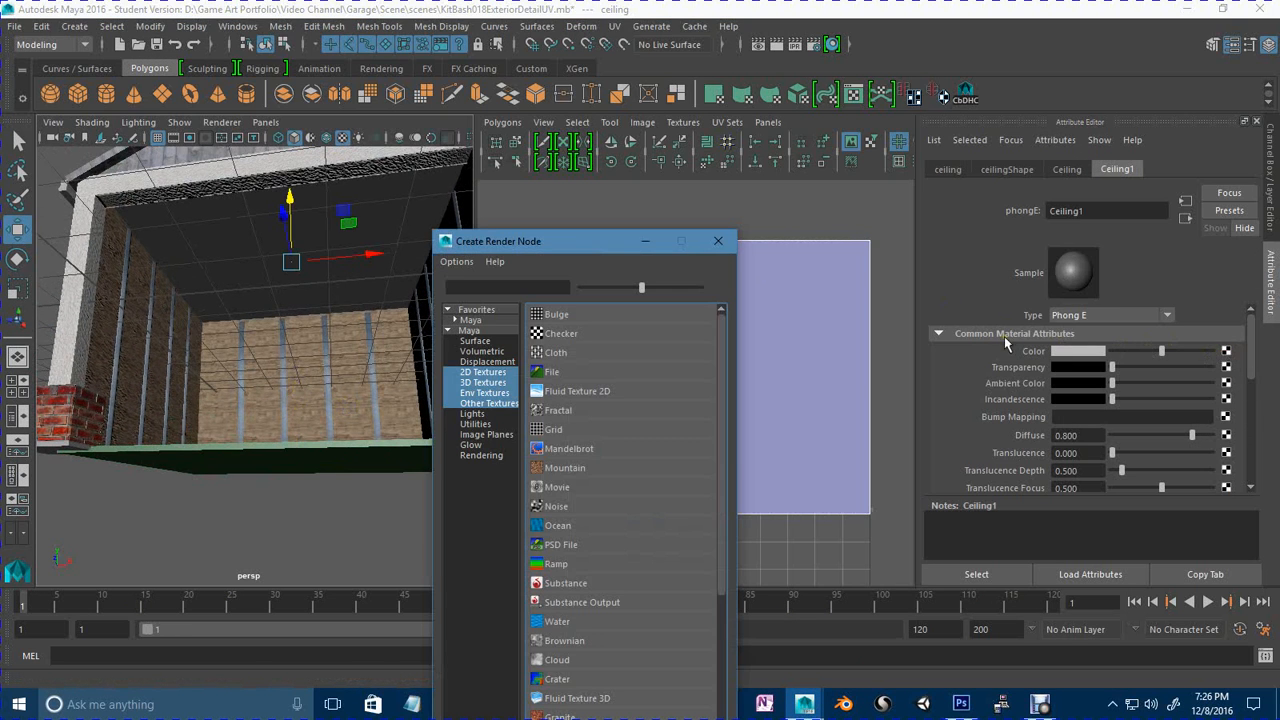
{"action": "left_click", "coordinate": [547, 376]}
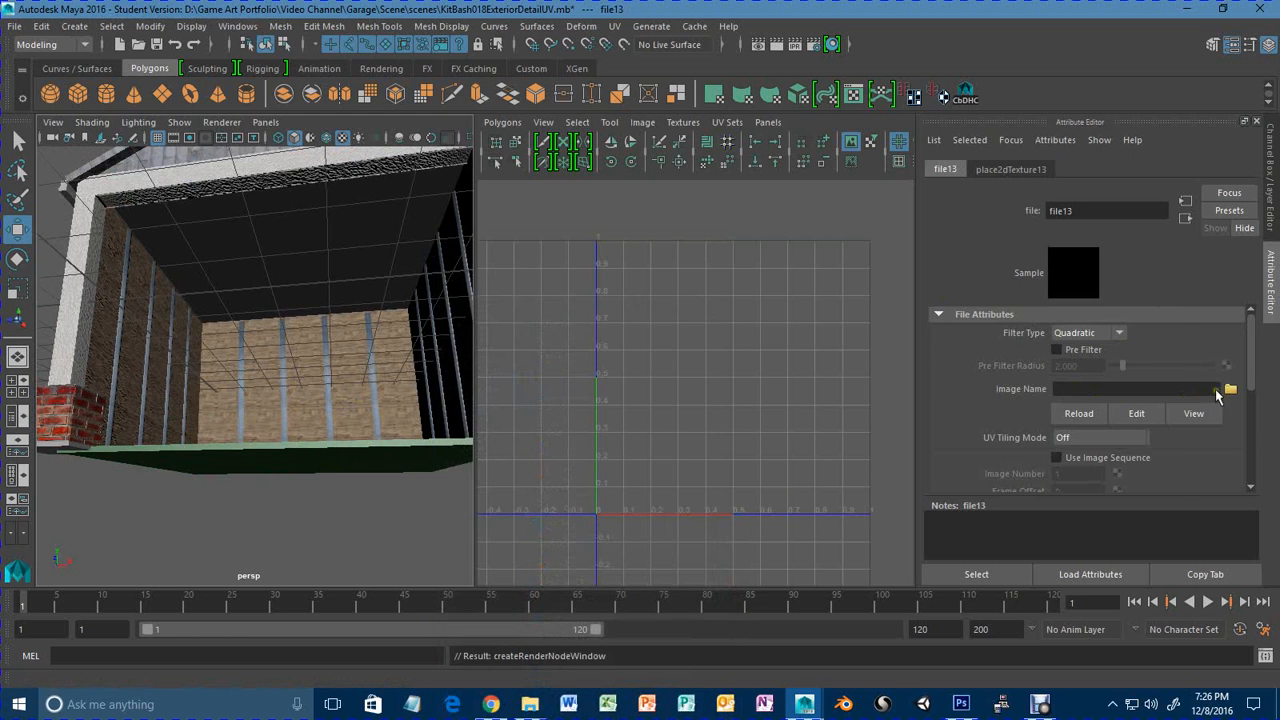
{"action": "left_click", "coordinate": [1230, 389]}
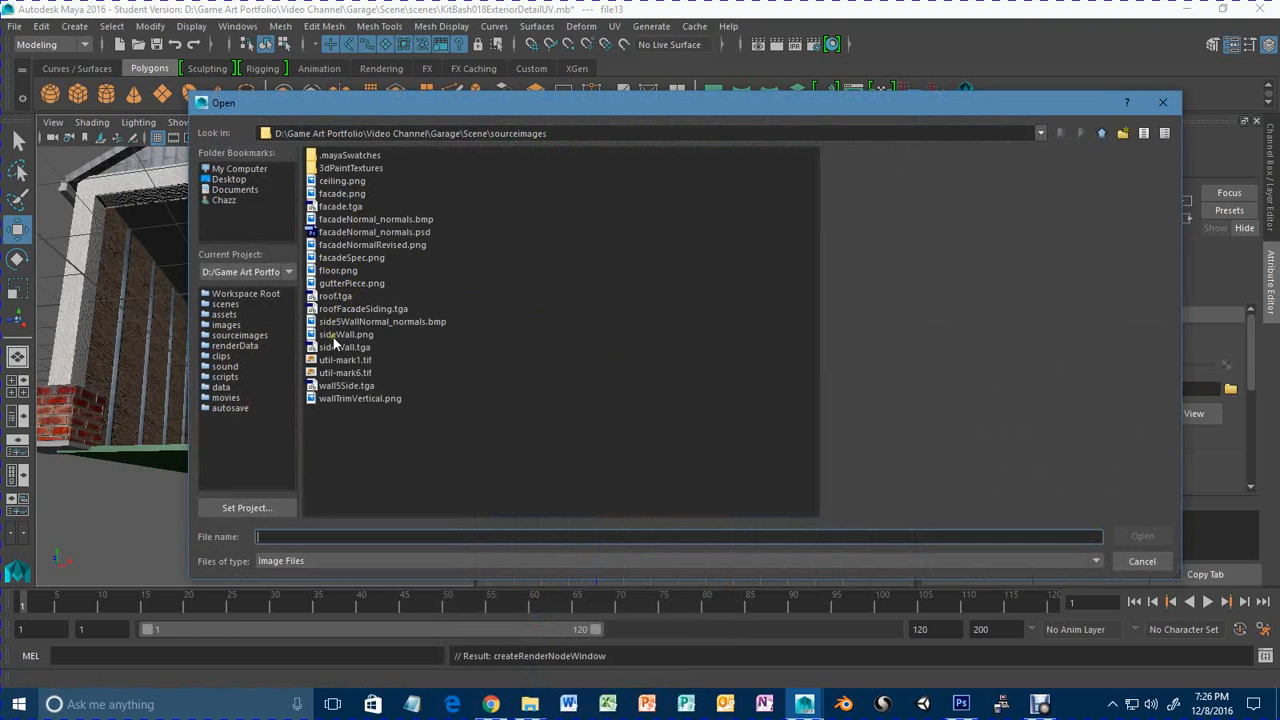
{"action": "left_click", "coordinate": [338, 183]}
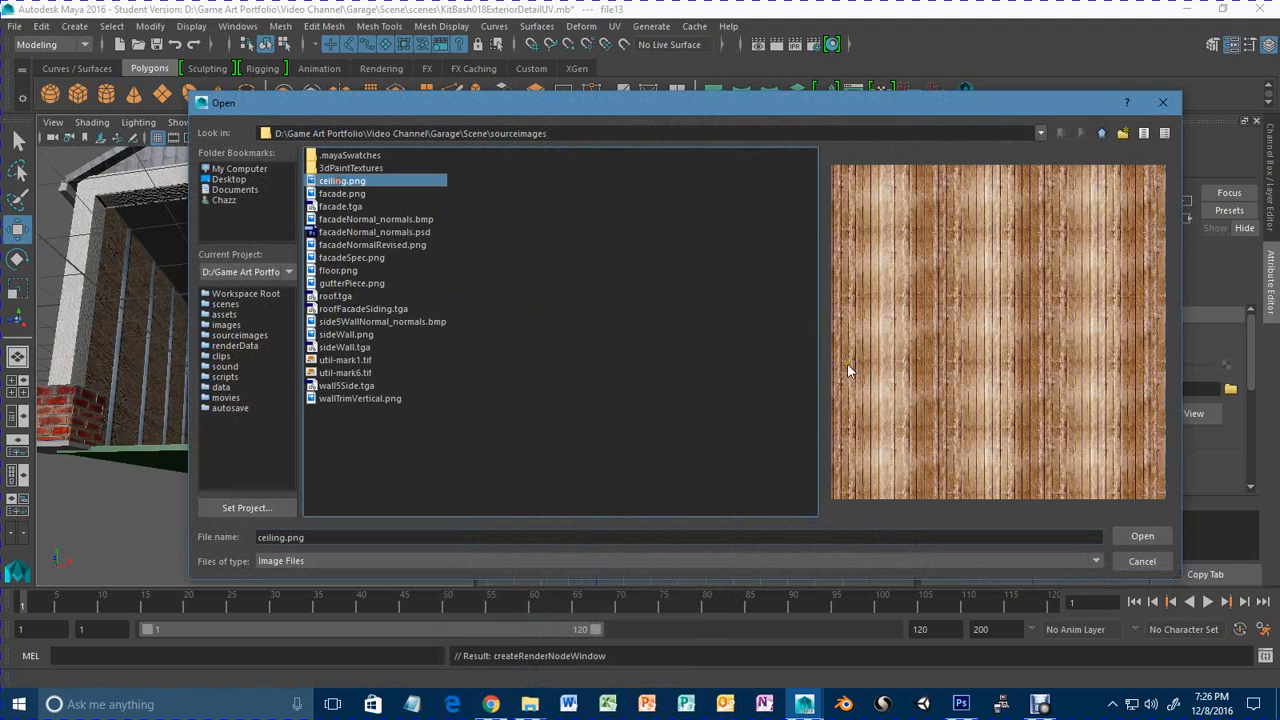
{"action": "left_click", "coordinate": [1123, 536]}
Examine the plank texture on the ceiling from inside the garage and from the front opening.
{"action": "scroll", "coordinate": [340, 365], "scroll_direction": "up", "scroll_amount": 3}
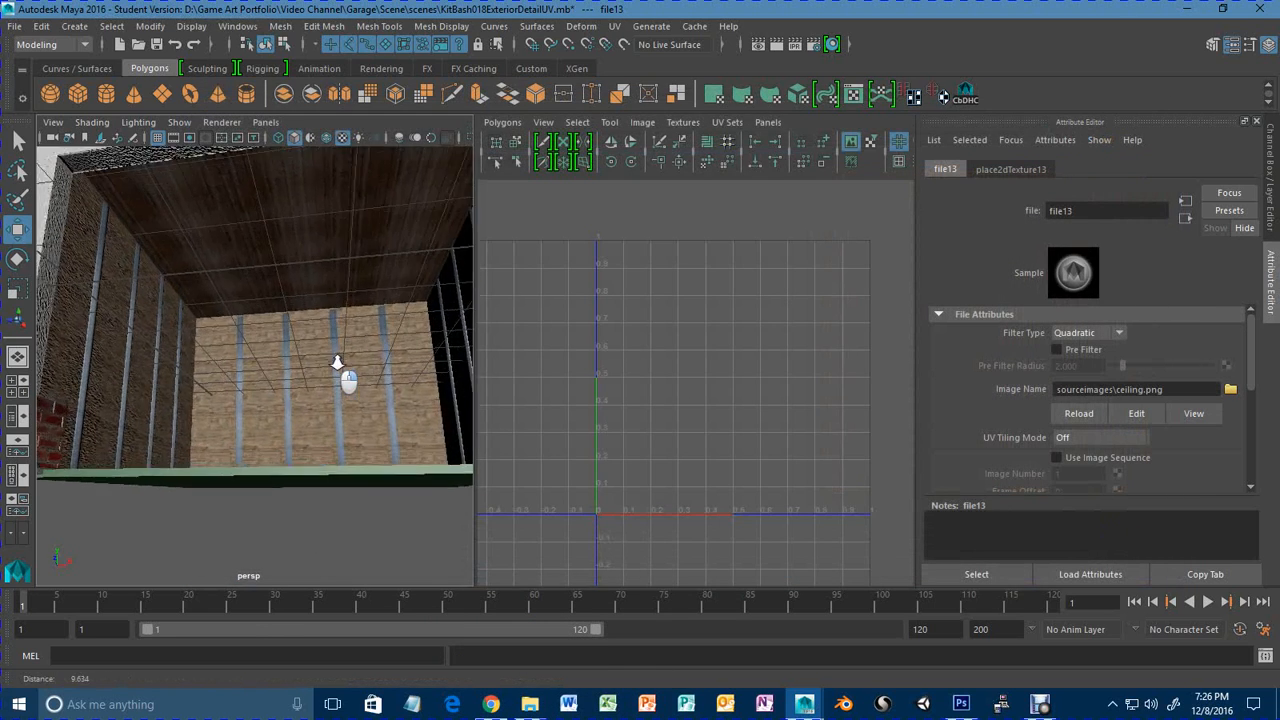
{"action": "left_click_drag", "start_coordinate": [337, 362], "coordinate": [578, 346], "text": "alt"}
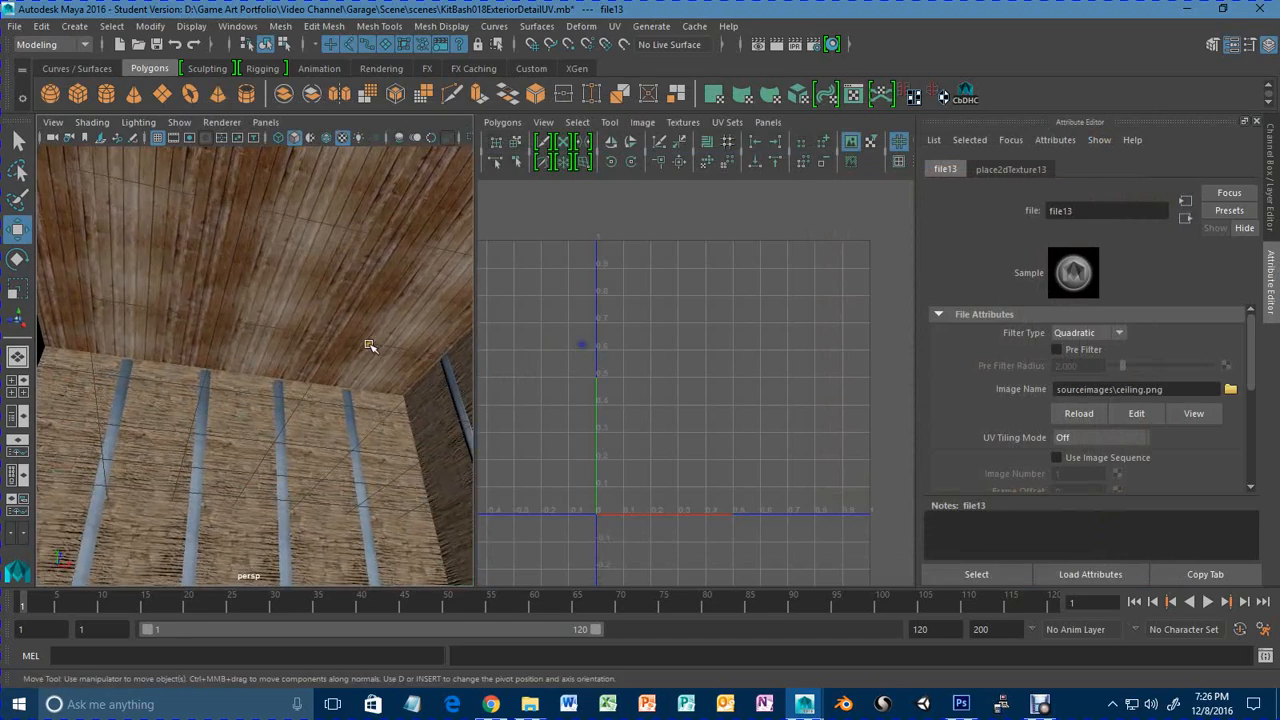
{"action": "left_click_drag", "start_coordinate": [368, 345], "coordinate": [291, 518], "text": "alt"}
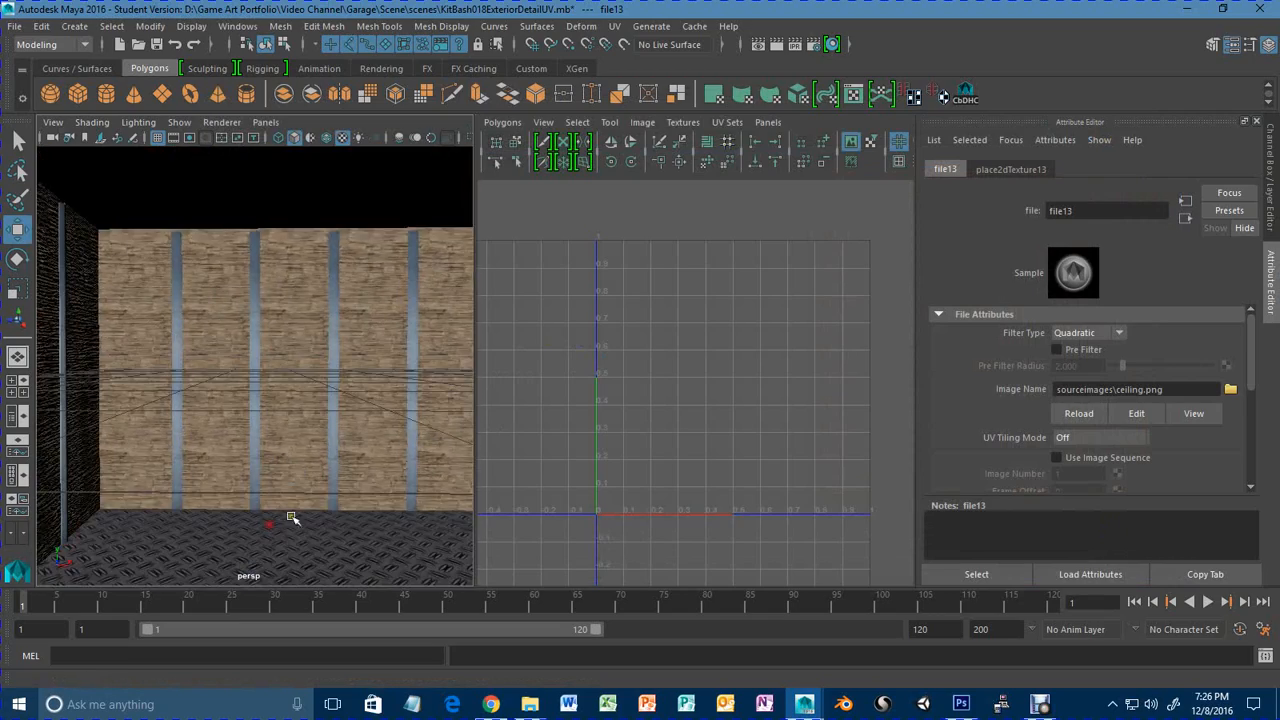
{"action": "right_click_drag", "start_coordinate": [291, 518], "coordinate": [48, 503], "text": "alt"}
{"action": "middle_click_drag", "start_coordinate": [145, 479], "coordinate": [134, 406], "text": "alt"}
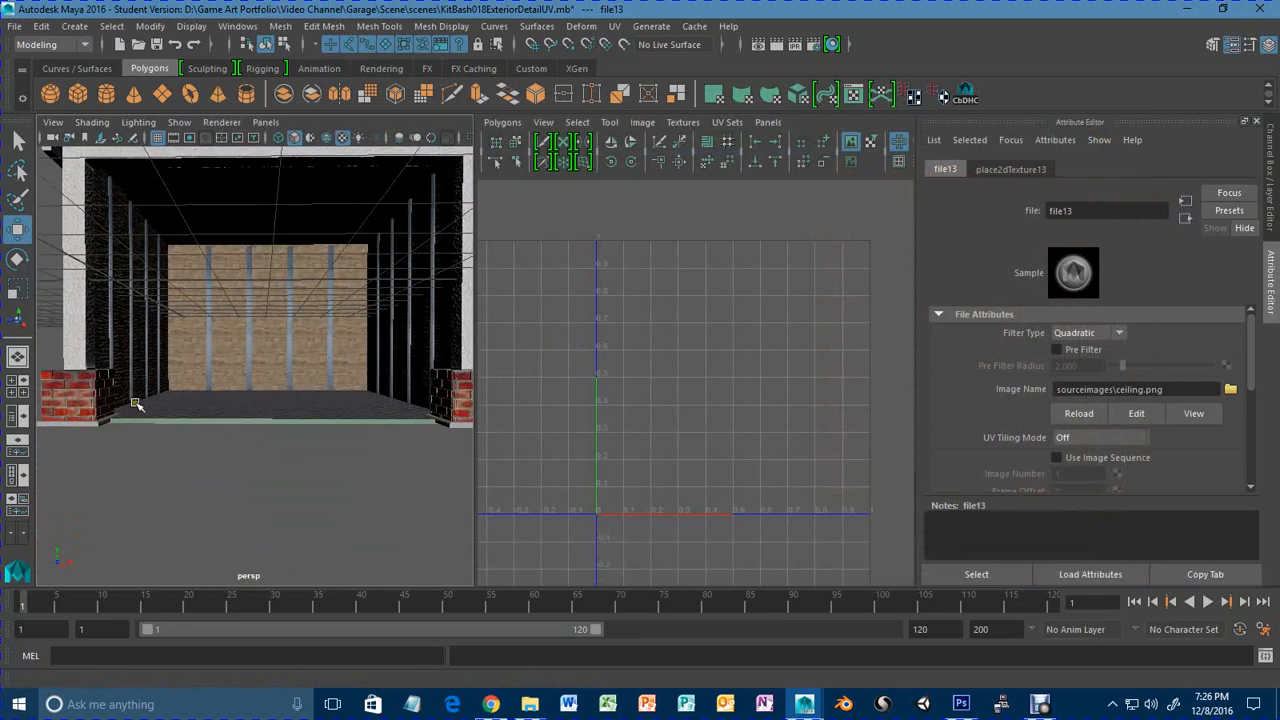
{"action": "middle_click_drag", "start_coordinate": [292, 407], "coordinate": [257, 486], "text": "alt"}
{"action": "left_click_drag", "start_coordinate": [257, 486], "coordinate": [258, 431], "text": "alt"}
{"action": "right_click_drag", "start_coordinate": [258, 431], "coordinate": [406, 423], "text": "alt"}
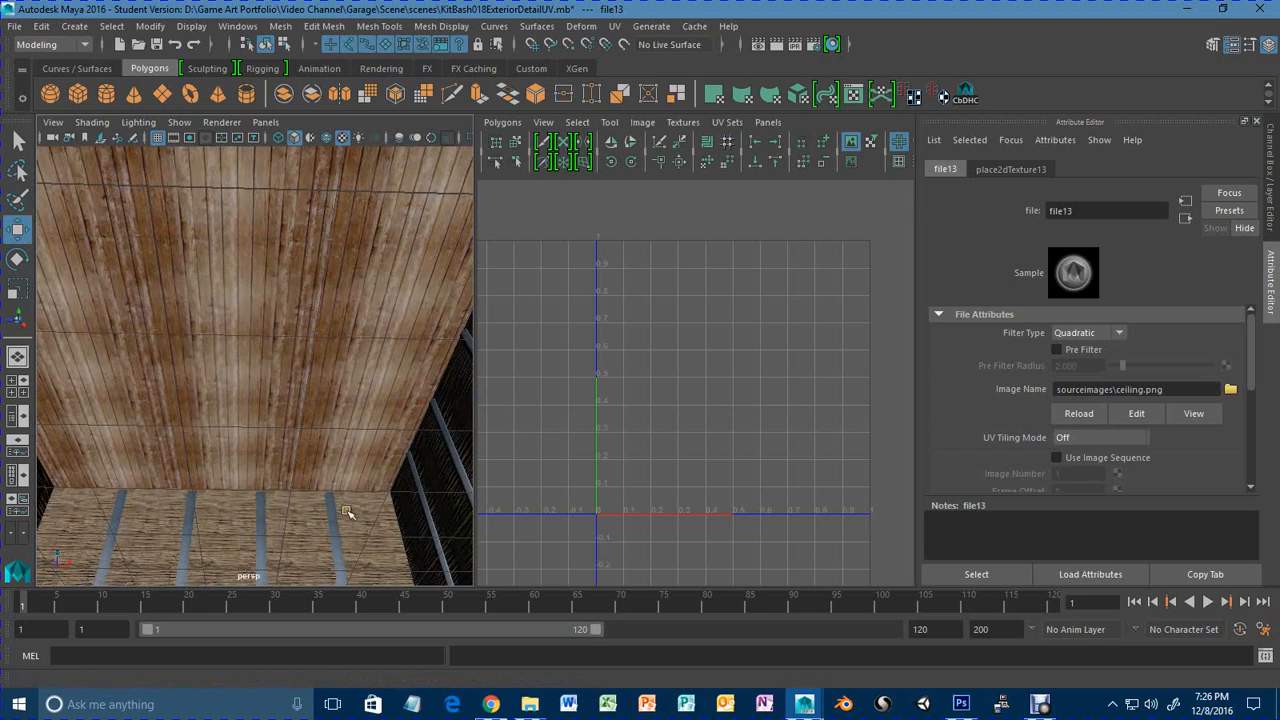
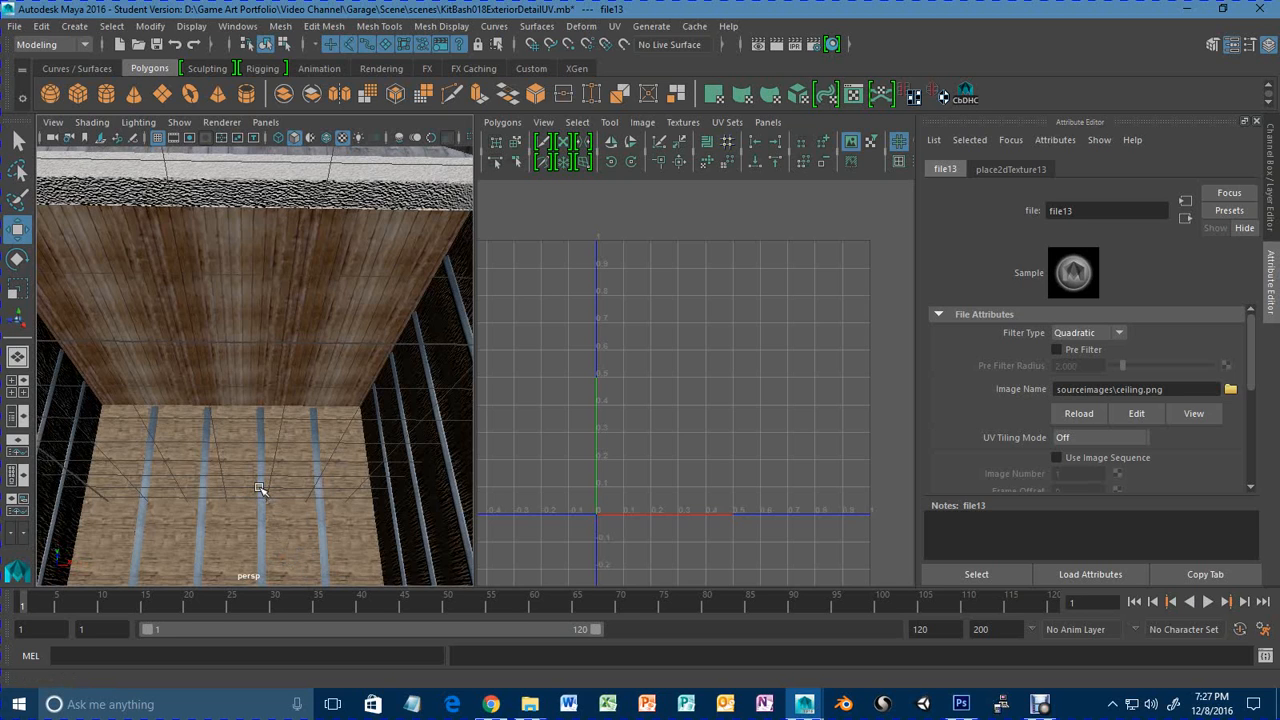
Inspect the back wall's vertical trim and the front brick pillar, and select the flat base block under the pillar.
{"action": "left_click", "coordinate": [259, 488]}
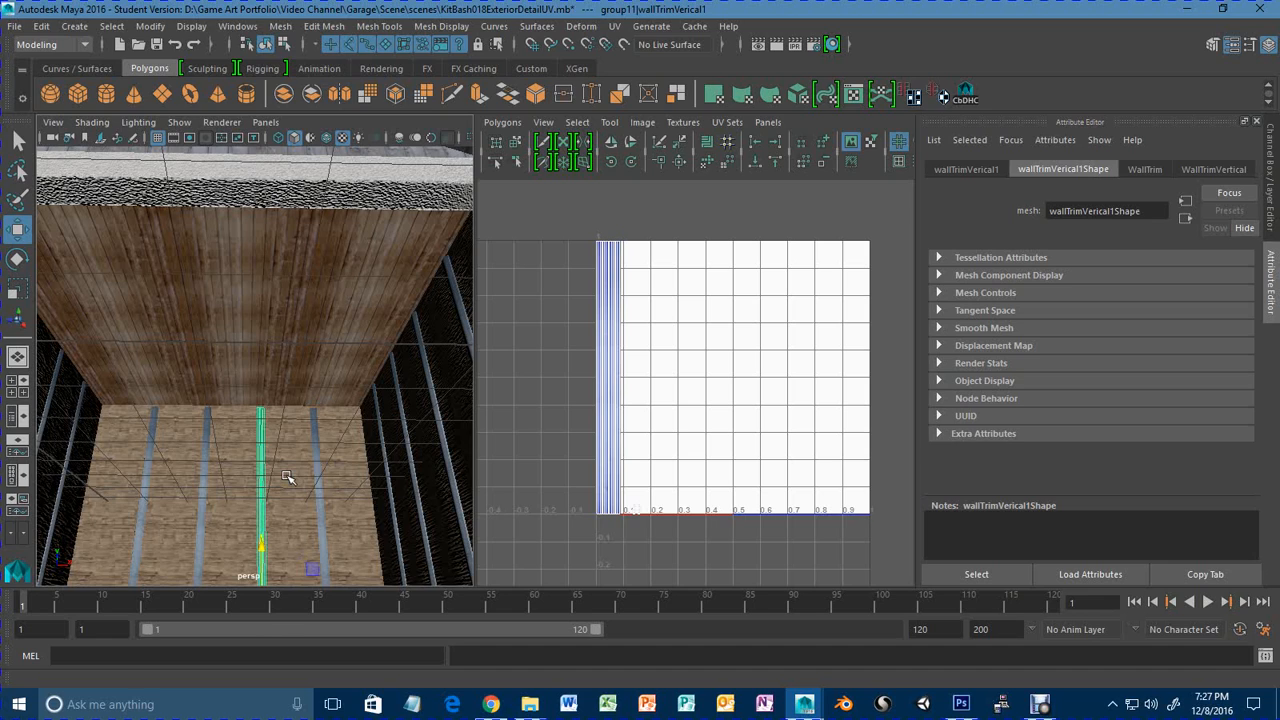
{"action": "left_click_drag", "start_coordinate": [287, 478], "coordinate": [212, 558], "text": "alt"}
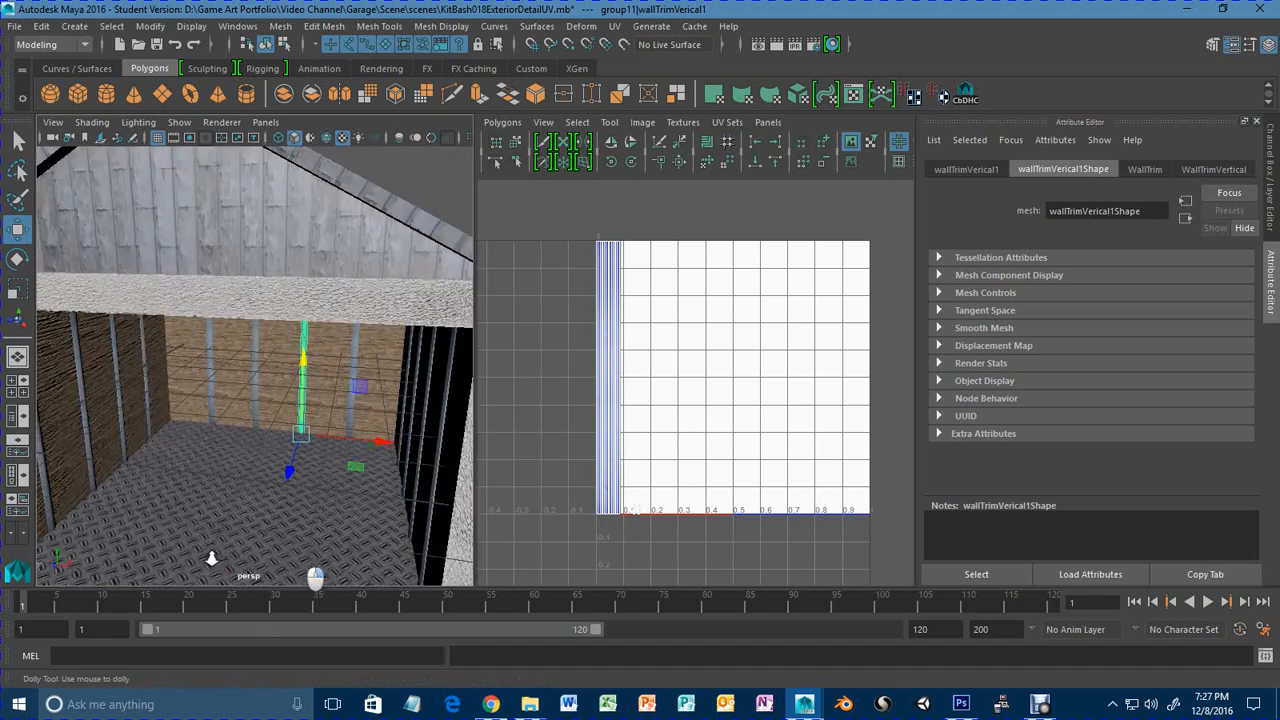
{"action": "right_click_drag", "start_coordinate": [212, 558], "coordinate": [180, 480], "text": "alt"}
{"action": "middle_click_drag", "start_coordinate": [180, 480], "coordinate": [214, 454], "text": "alt"}
{"action": "right_click_drag", "start_coordinate": [214, 454], "coordinate": [520, 478], "text": "alt"}
{"action": "right_click_drag", "start_coordinate": [400, 486], "coordinate": [500, 480], "text": "alt"}
{"action": "middle_click_drag", "start_coordinate": [500, 480], "coordinate": [303, 427], "text": "alt"}
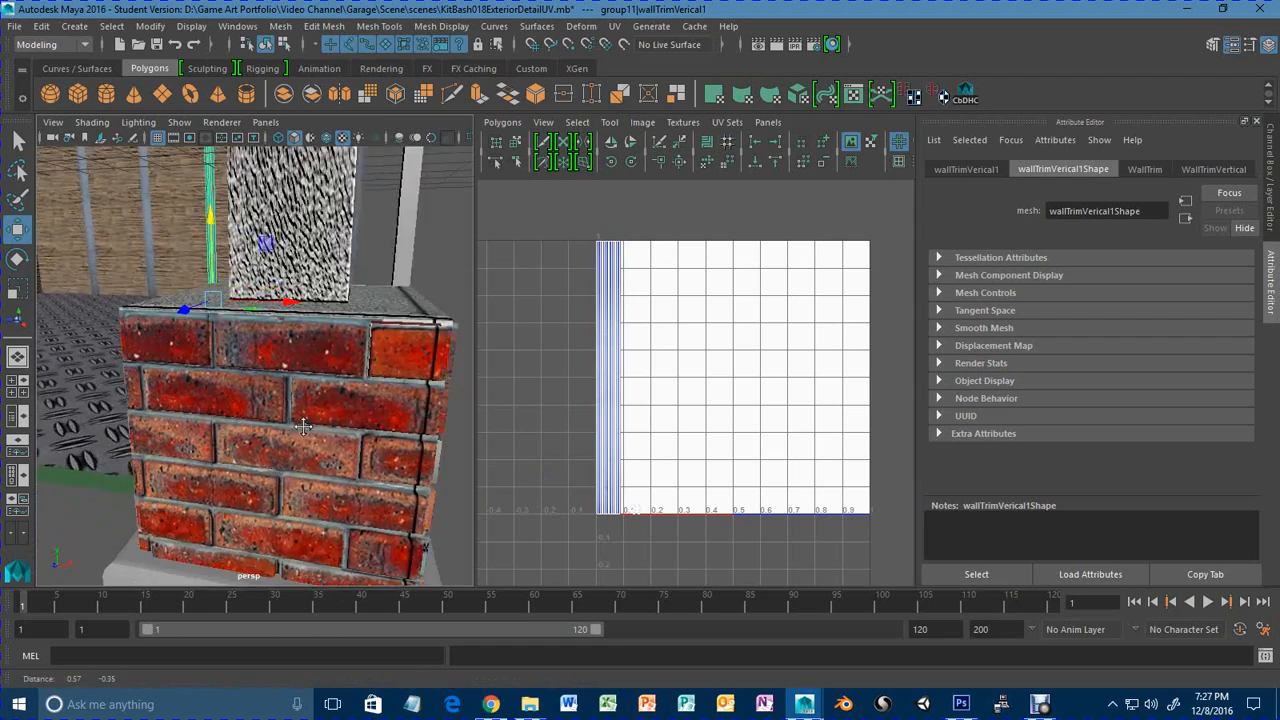
{"action": "right_click_drag", "start_coordinate": [303, 427], "coordinate": [337, 480], "text": "alt"}
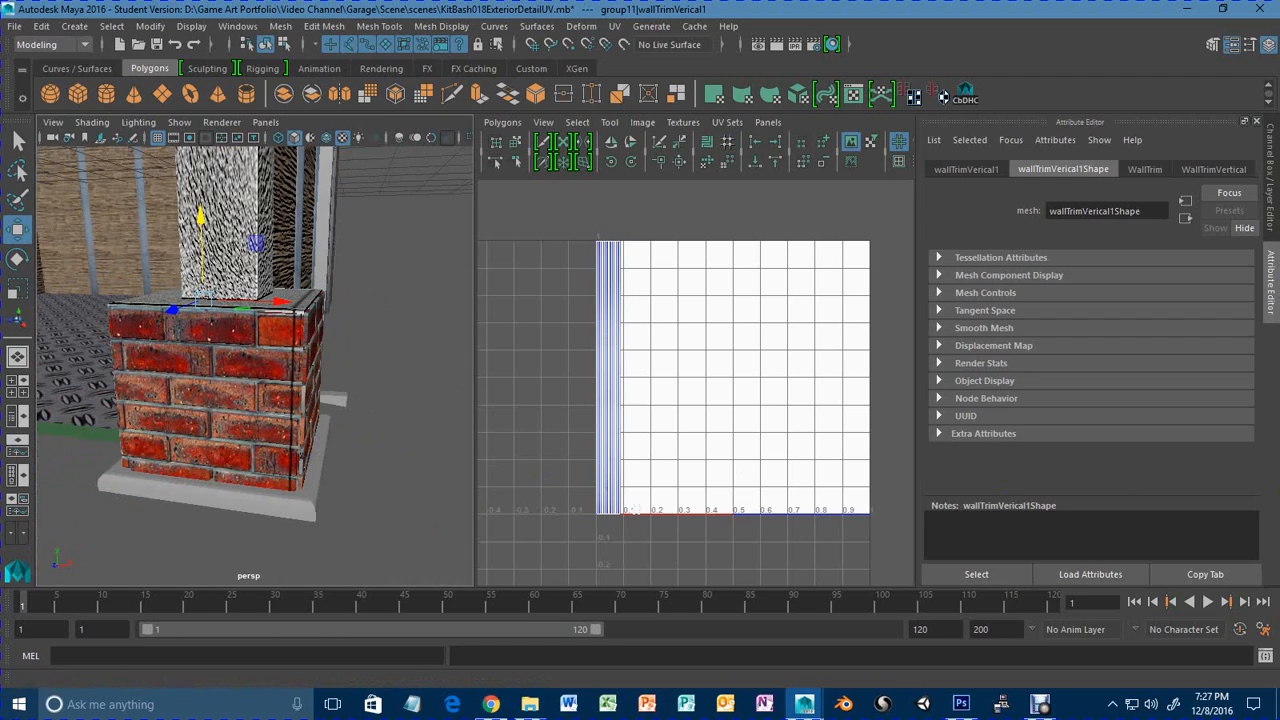
{"action": "left_click", "coordinate": [1043, 708]}
{"action": "left_click", "coordinate": [1178, 8]}
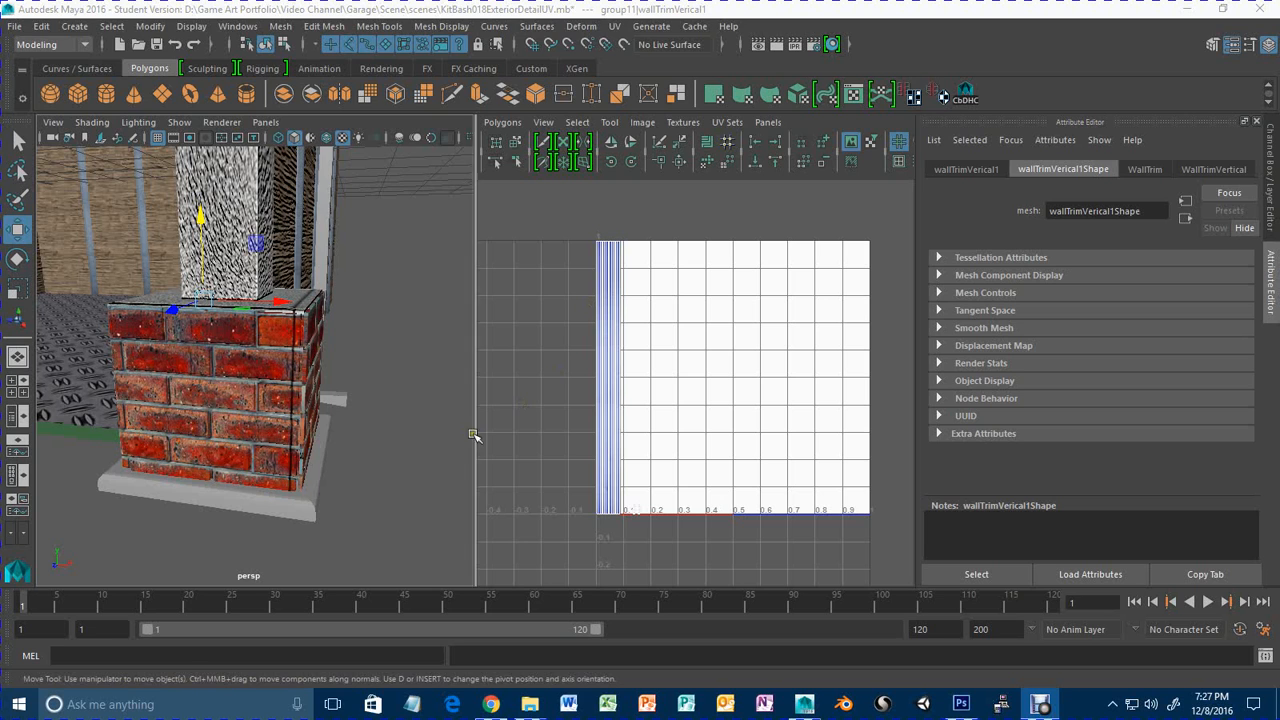
{"action": "left_click_drag", "start_coordinate": [165, 520], "coordinate": [262, 470], "text": "alt"}
{"action": "left_click", "coordinate": [264, 459]}
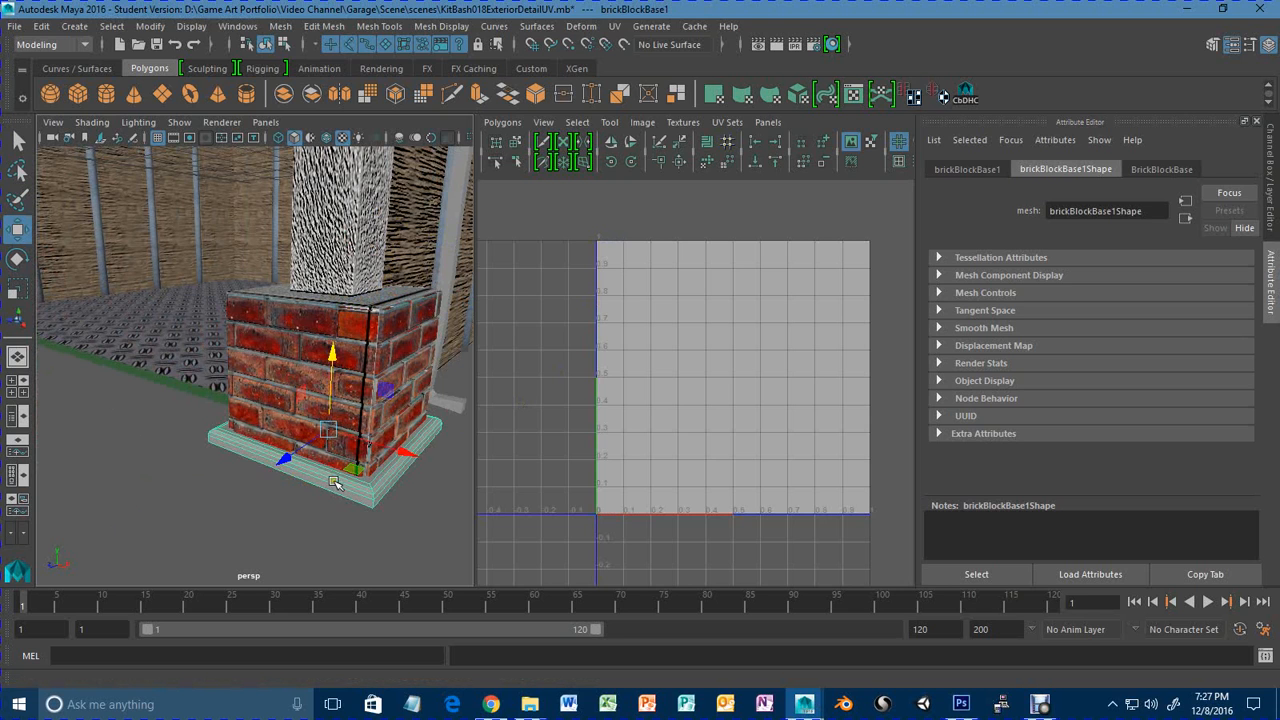
Switch to Photoshop and close the outUVceiling.psd document.
{"action": "left_click", "coordinate": [957, 707]}
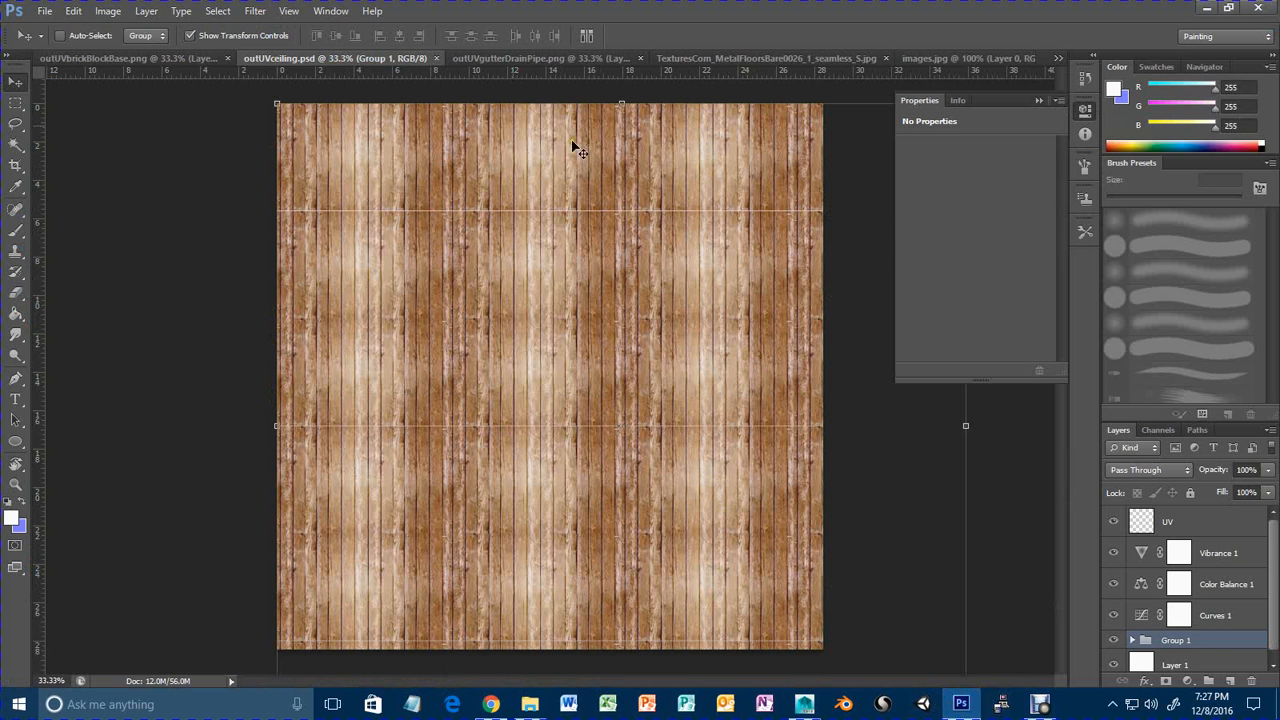
{"action": "left_click", "coordinate": [436, 58]}
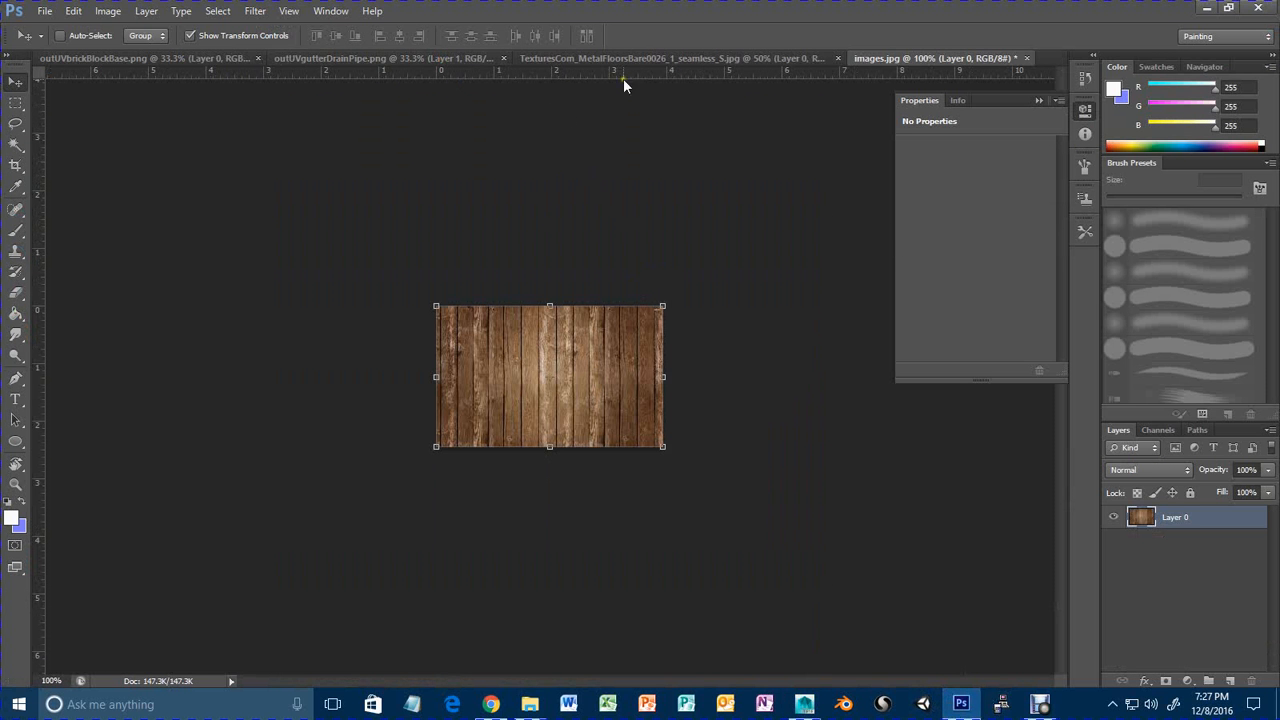
Close images.jpg and the seamless metal floor texture document without saving their changes.
{"action": "left_click", "coordinate": [1026, 58]}
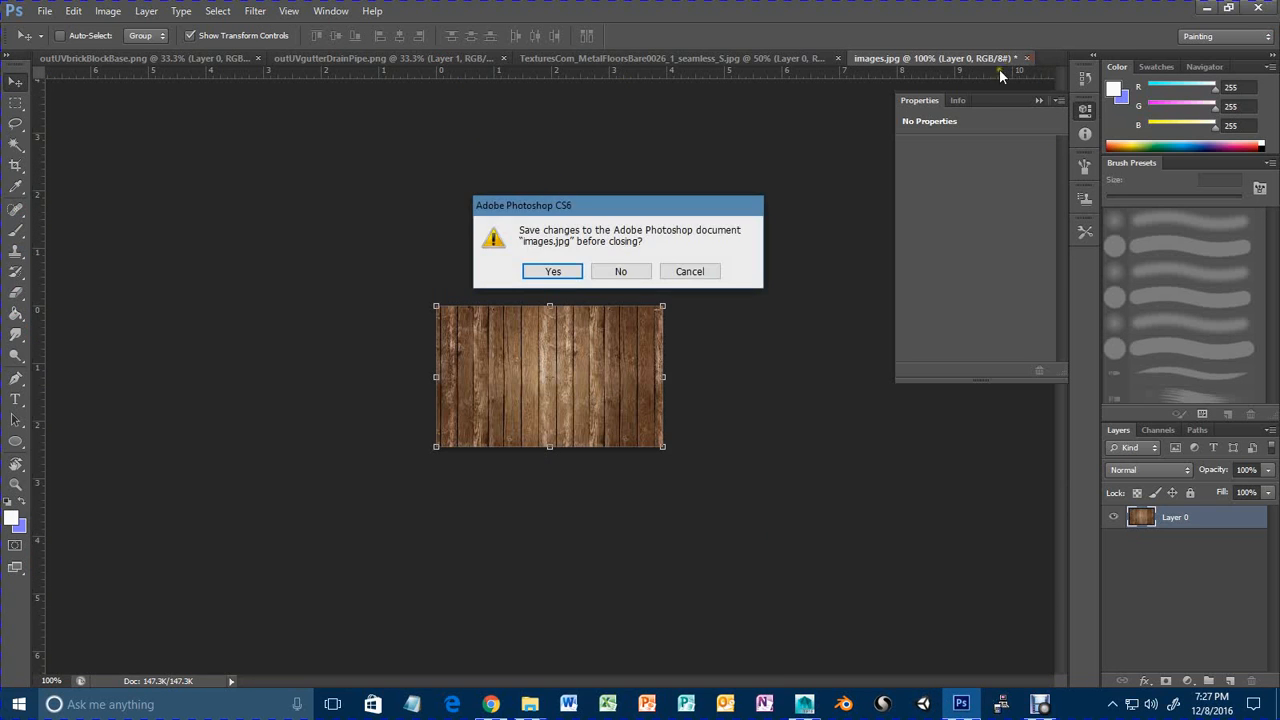
{"action": "left_click", "coordinate": [620, 272]}
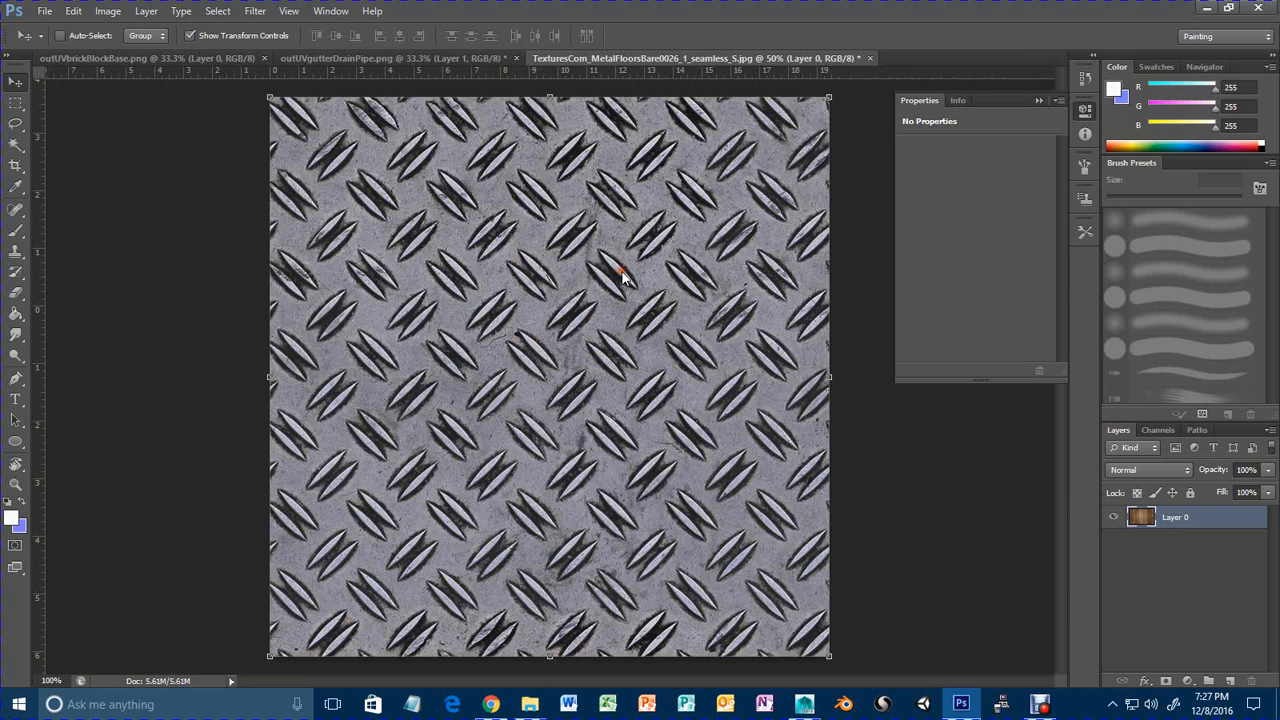
{"action": "left_click", "coordinate": [869, 58]}
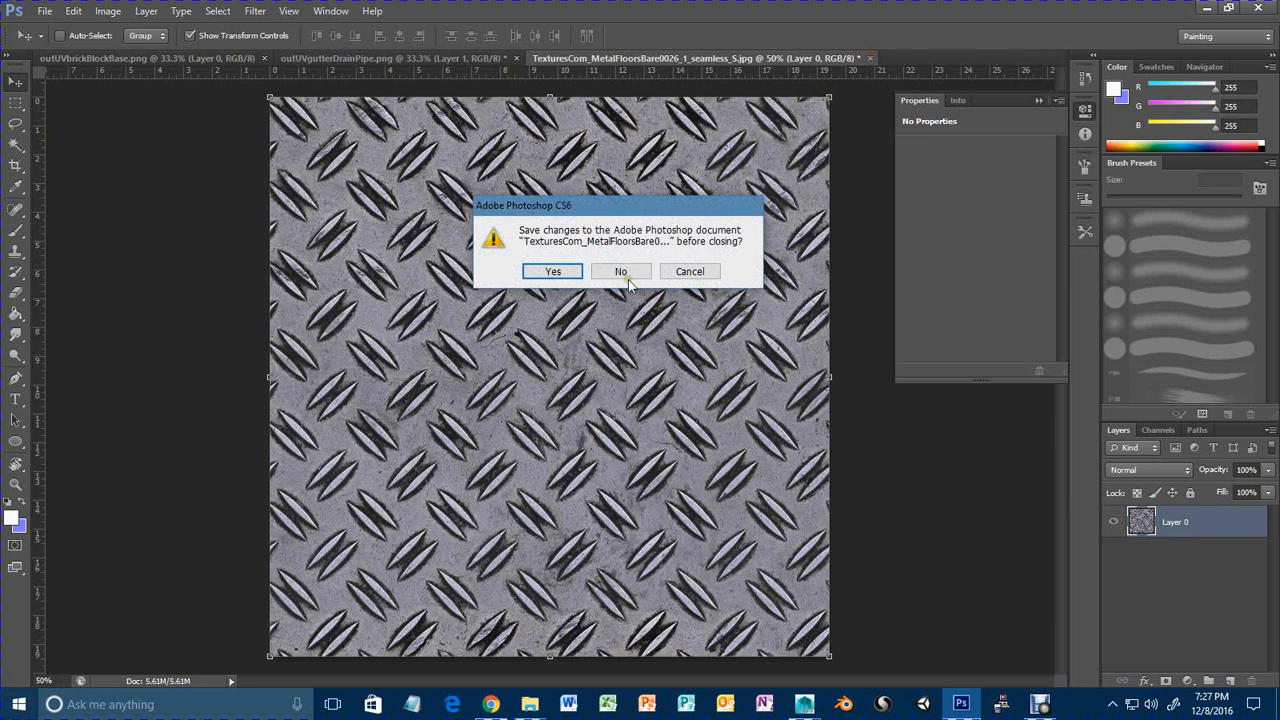
{"action": "left_click", "coordinate": [620, 272]}
In outUVbrickBlockBase.png, rename Layer 0 as UV.
{"action": "left_click", "coordinate": [201, 57]}
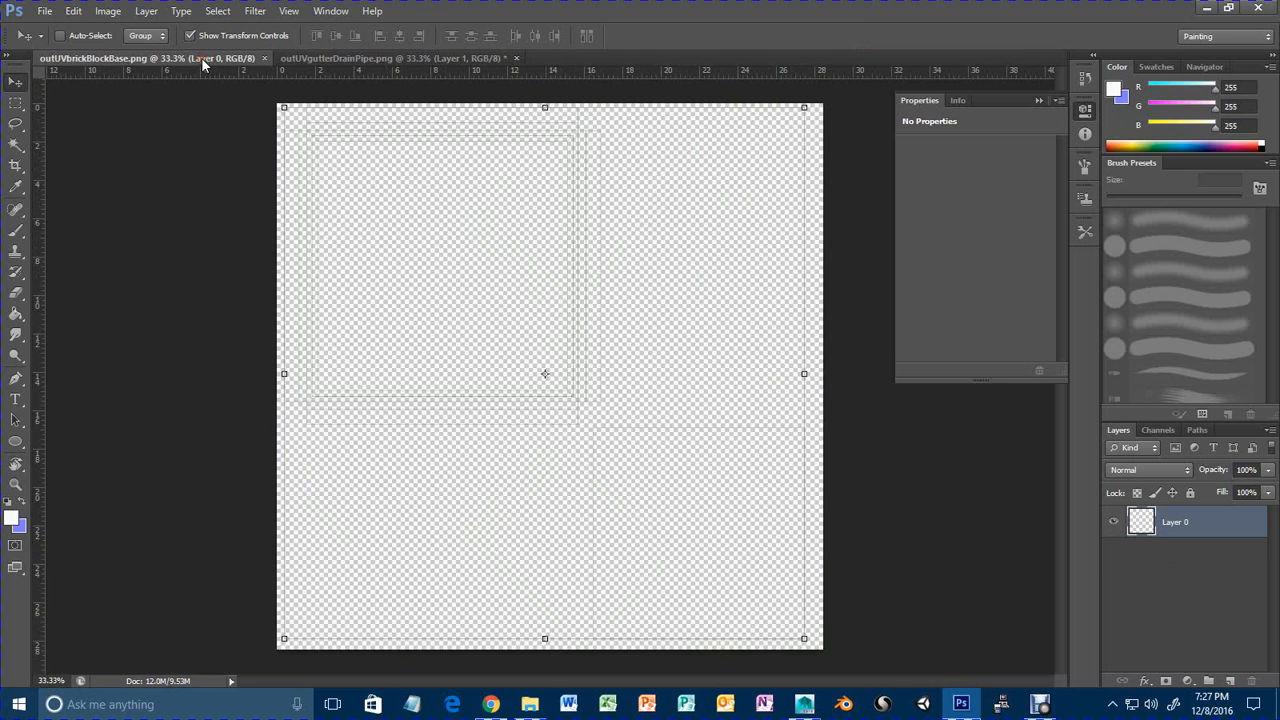
{"action": "double_click", "coordinate": [1177, 524]}
{"action": "type", "text": "UV"}
{"action": "key", "text": "Return"}
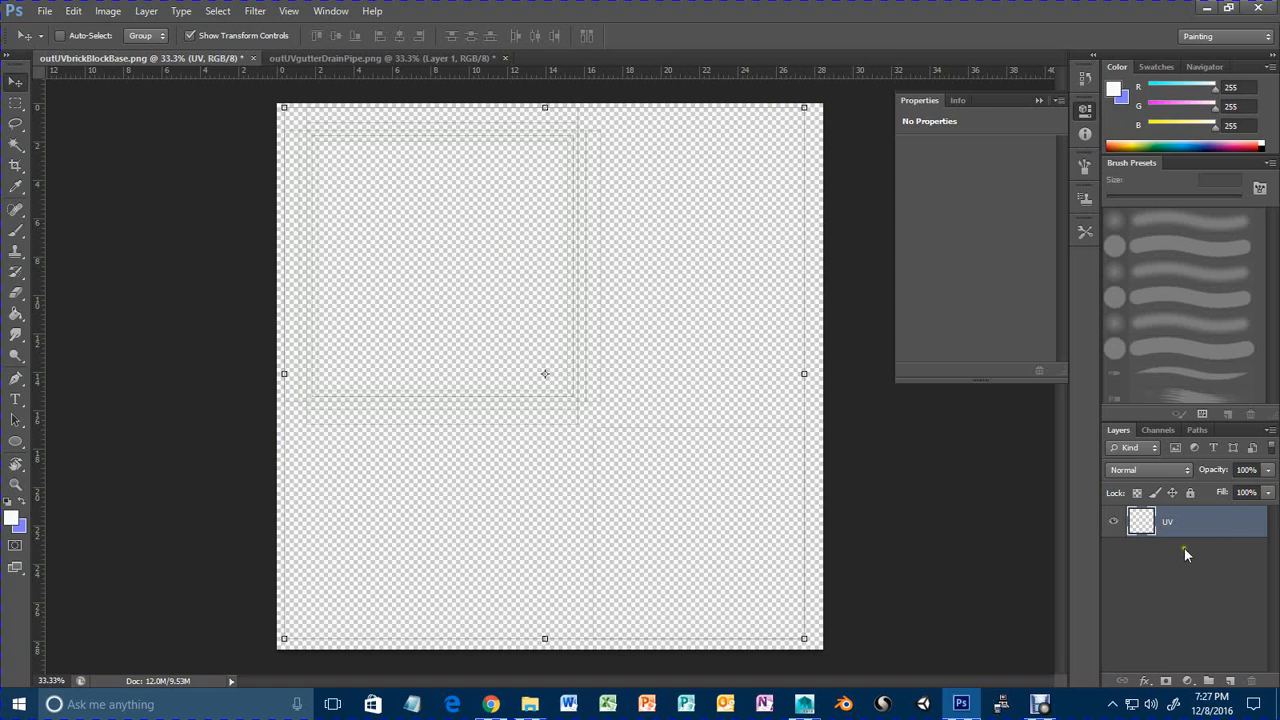
Add a new layer beneath the UV layer and fill it with white using the Paint Bucket.
{"action": "left_click", "coordinate": [1230, 680]}
{"action": "left_click_drag", "start_coordinate": [1194, 522], "coordinate": [1197, 601]}
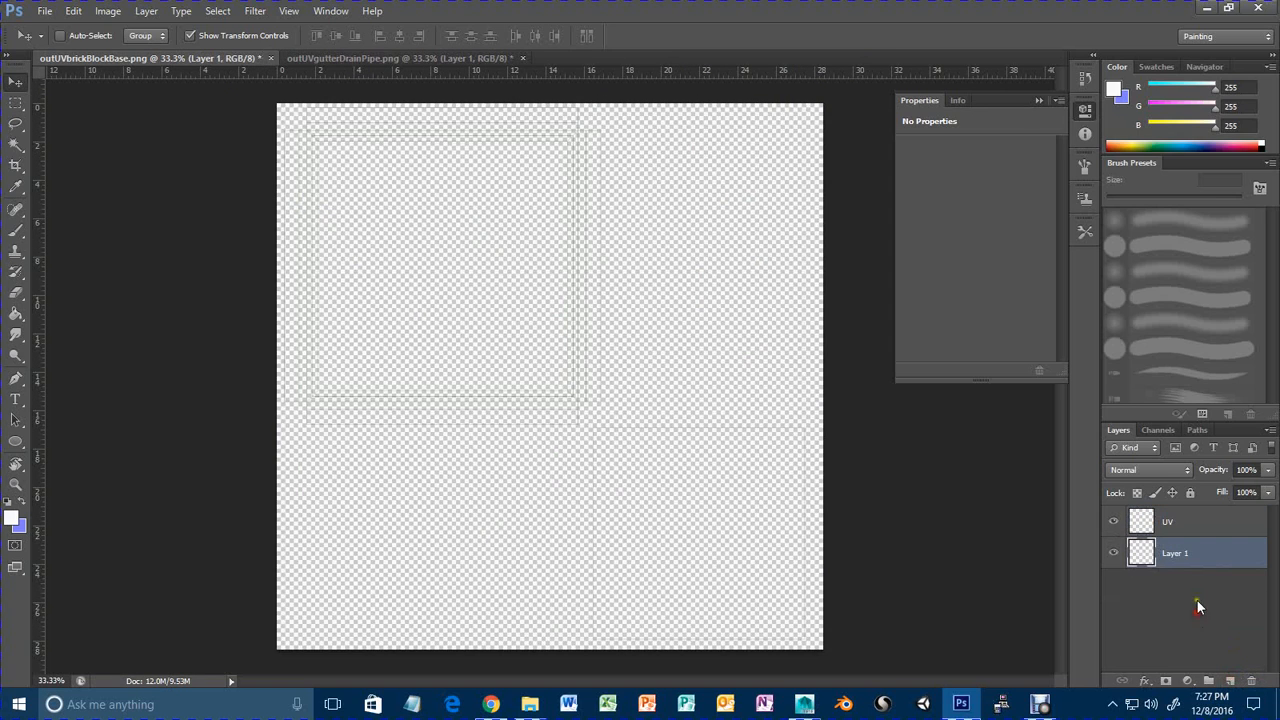
{"action": "left_click", "coordinate": [15, 313]}
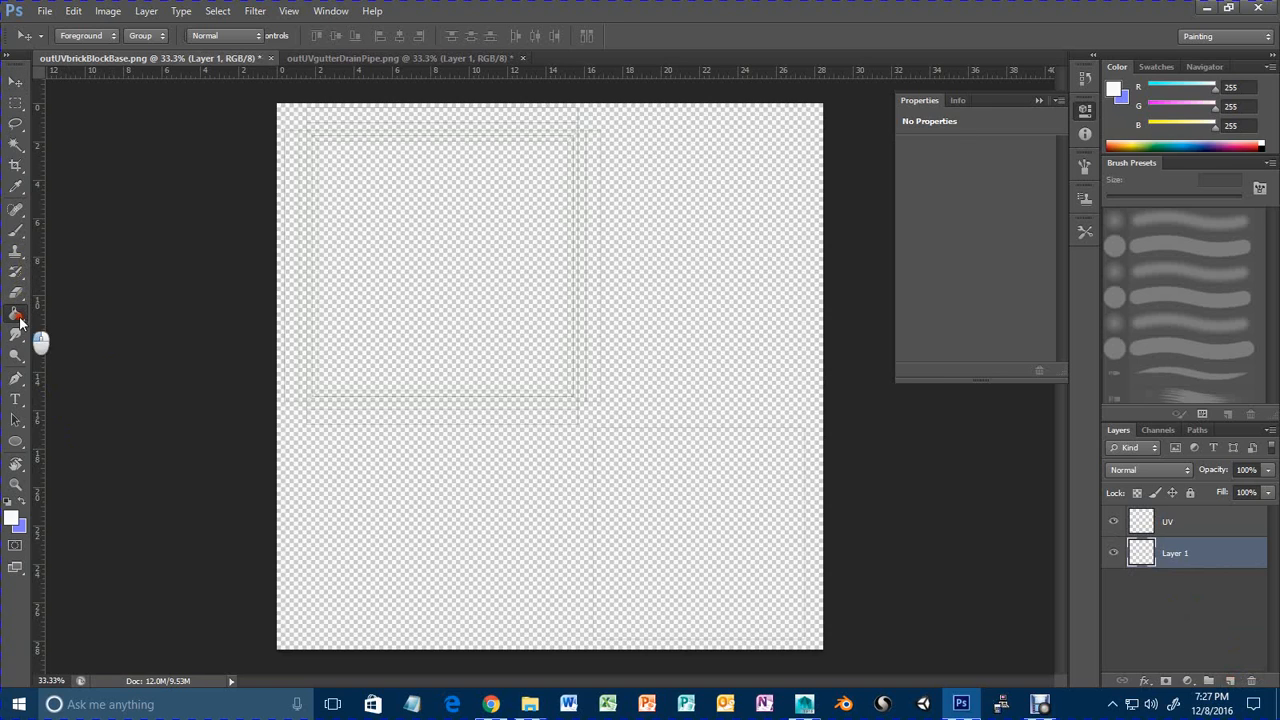
{"action": "left_click", "coordinate": [389, 527]}
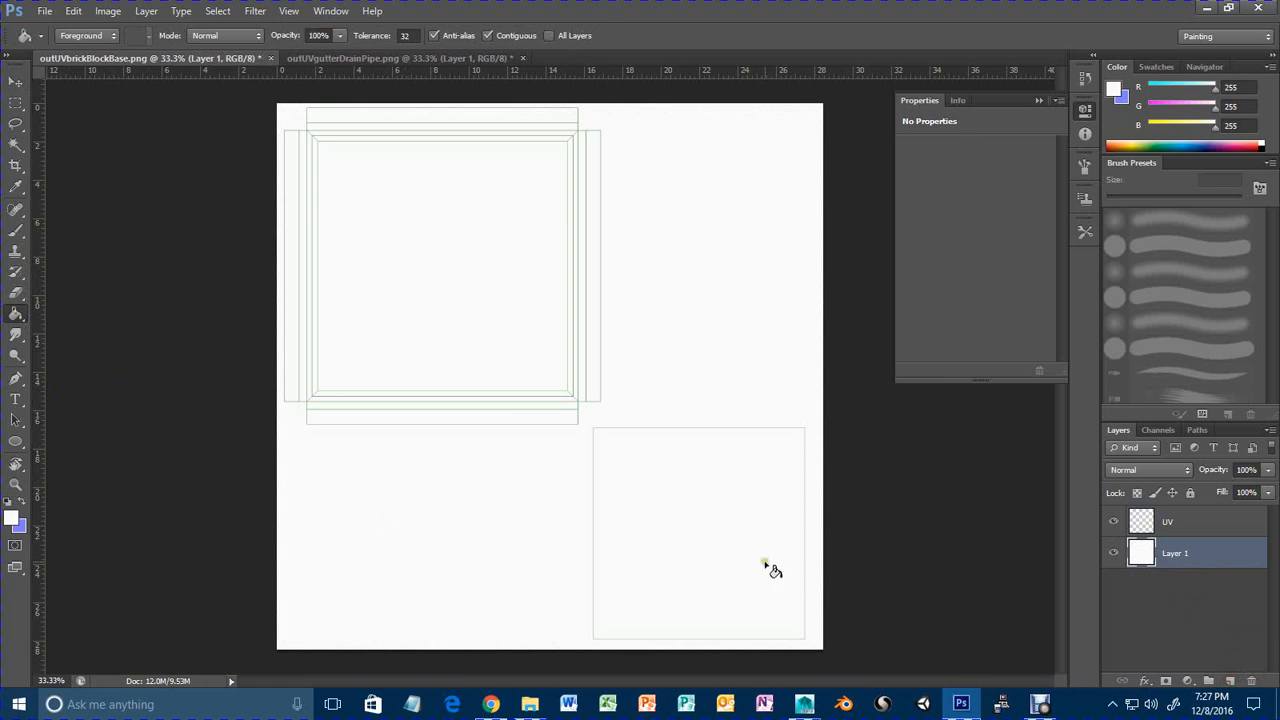
Switch to File Explorer and open DSC_4274 from the Textures > Concrete folder in Photoshop as its own document.
{"action": "mouse_move", "coordinate": [530, 704]}
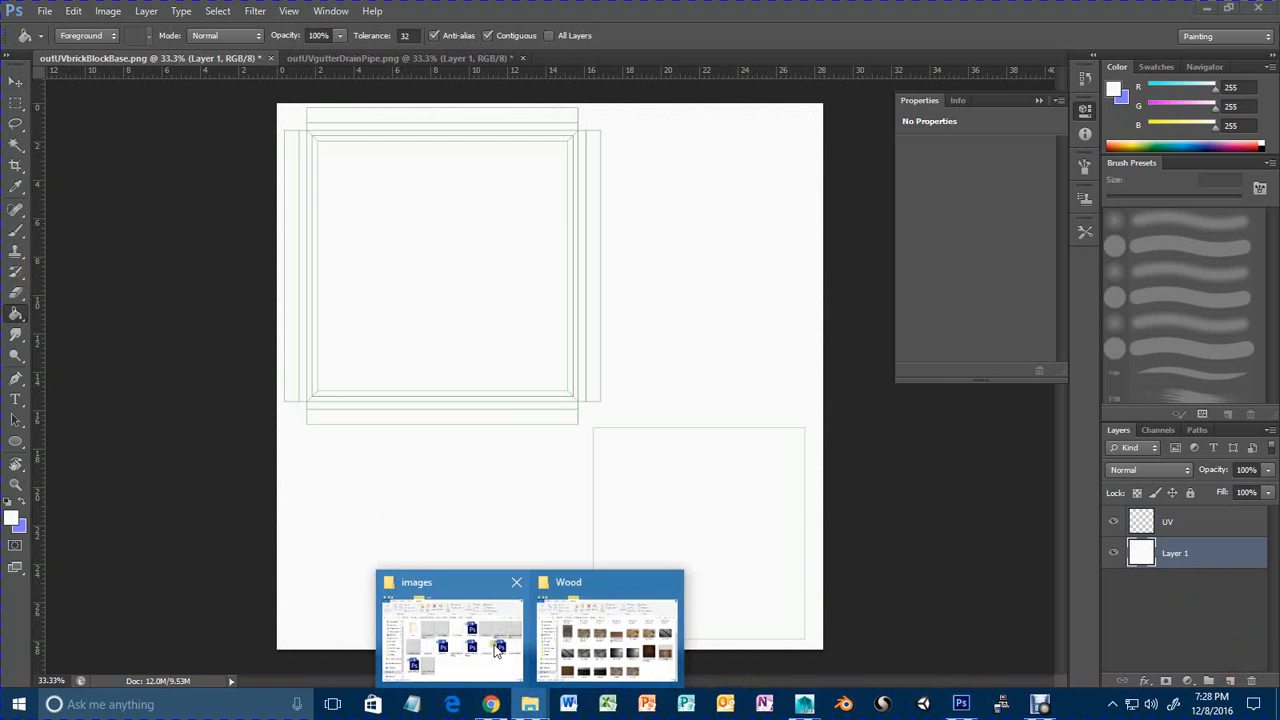
{"action": "left_click", "coordinate": [588, 645]}
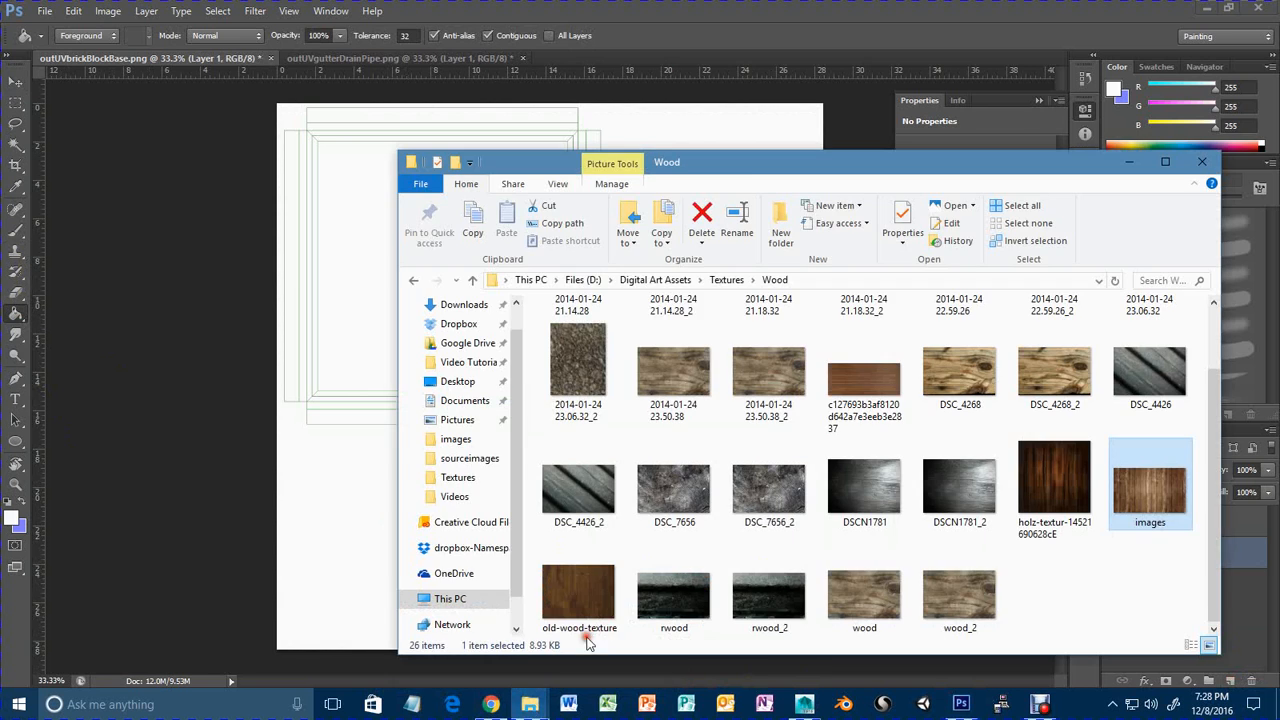
{"action": "left_click", "coordinate": [727, 280]}
{"action": "double_click", "coordinate": [608, 358]}
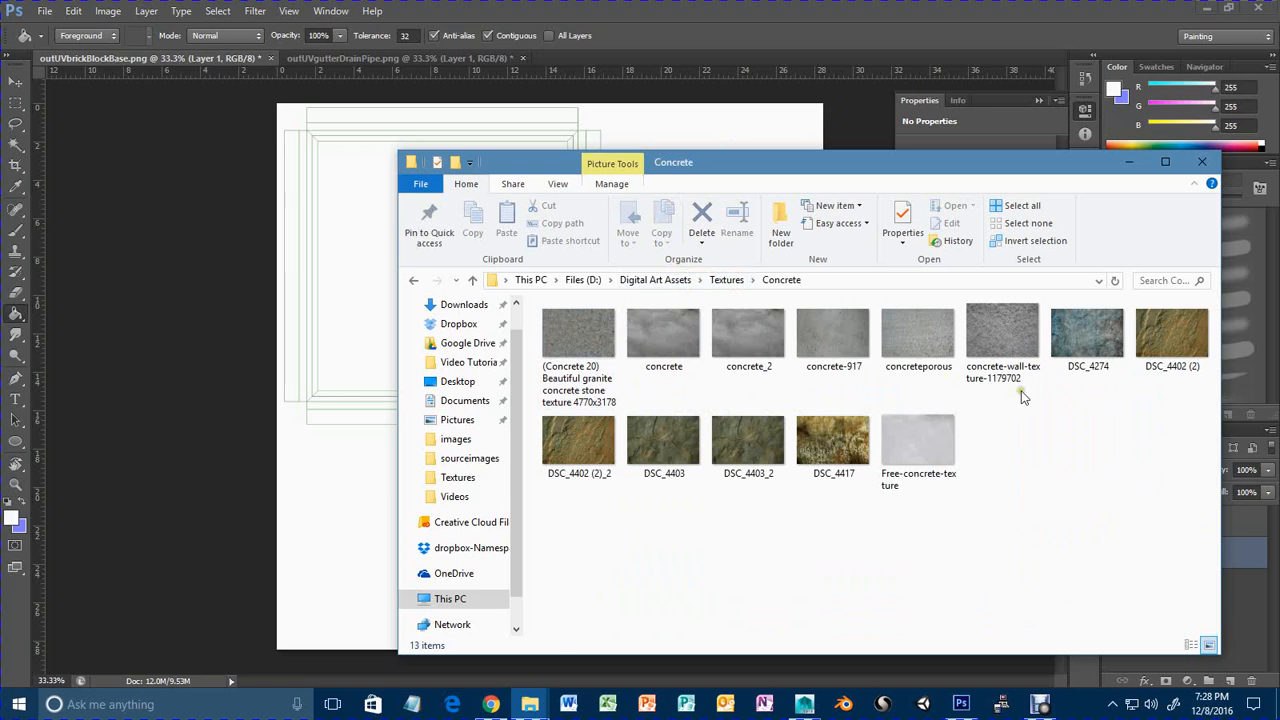
{"action": "left_click", "coordinate": [1086, 360]}
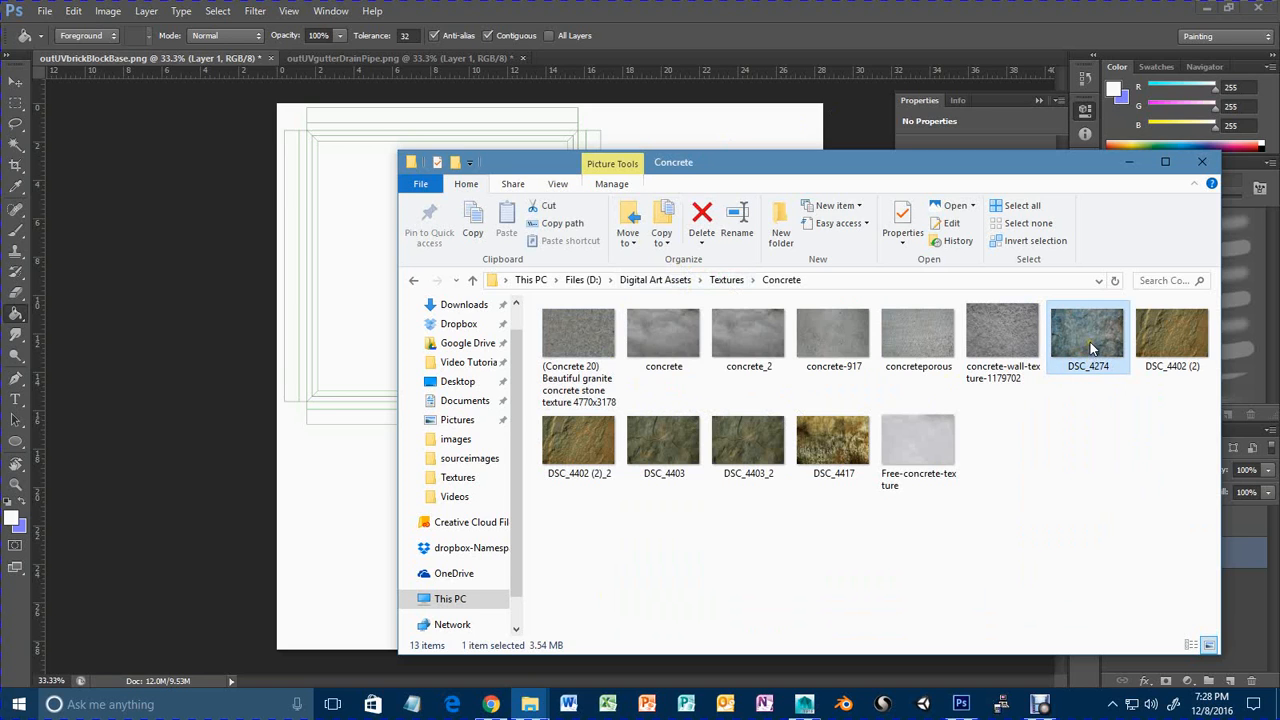
{"action": "left_click_drag", "start_coordinate": [1096, 346], "coordinate": [731, 38]}
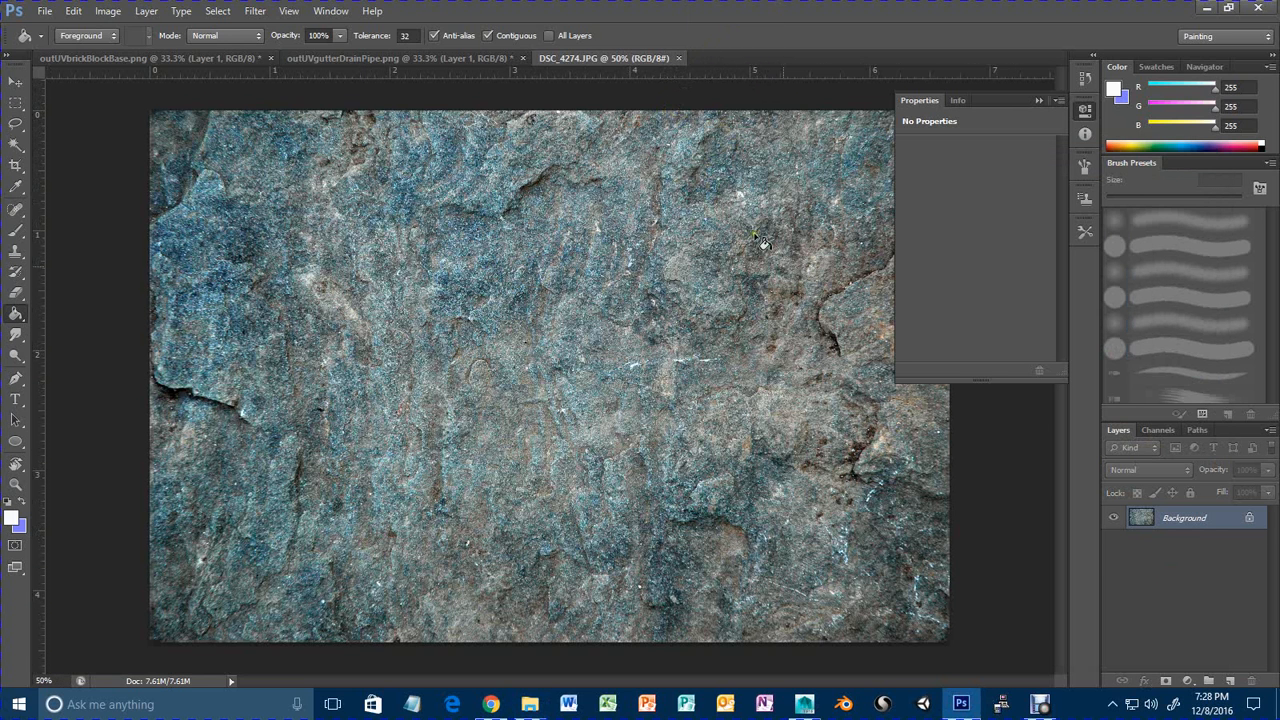
Convert the stone photo's background to Layer 0 and copy it into outUVbrickBlockBase.png between the UV and white layers.
{"action": "double_click", "coordinate": [1244, 520]}
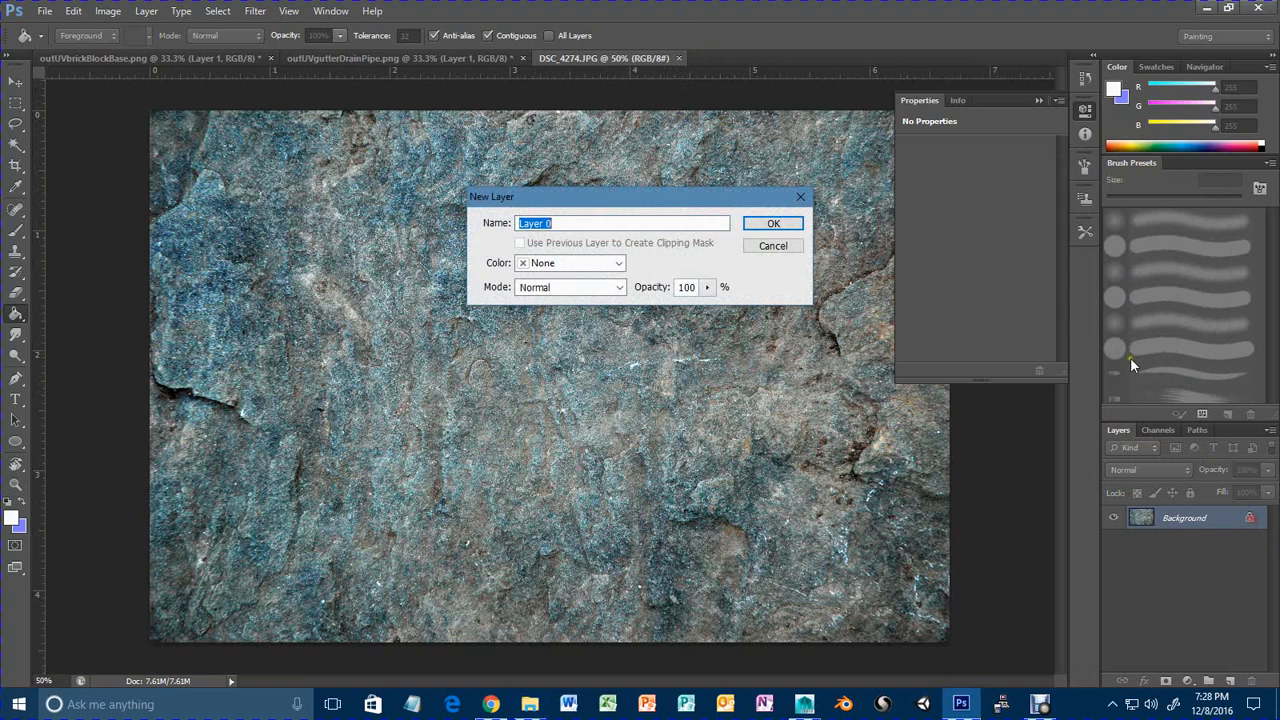
{"action": "left_click", "coordinate": [789, 226]}
{"action": "left_click", "coordinate": [1039, 100]}
{"action": "left_click", "coordinate": [15, 81]}
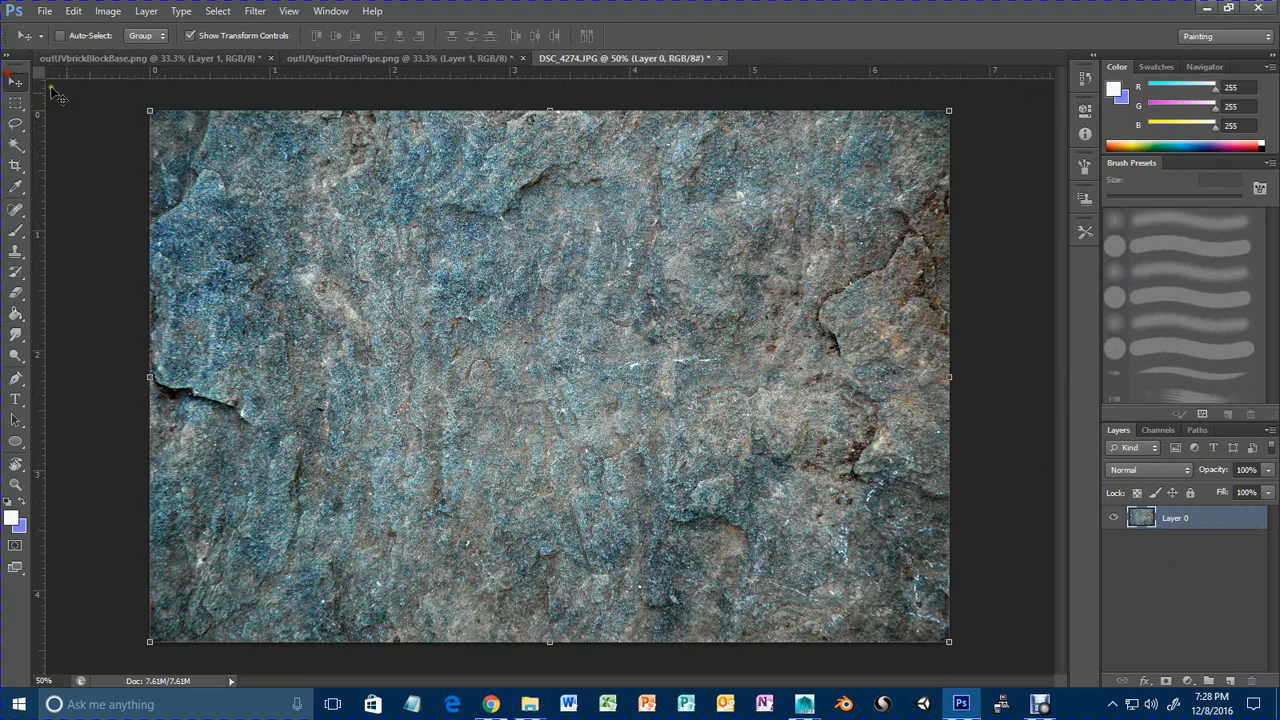
{"action": "left_click_drag", "start_coordinate": [540, 345], "coordinate": [596, 270]}
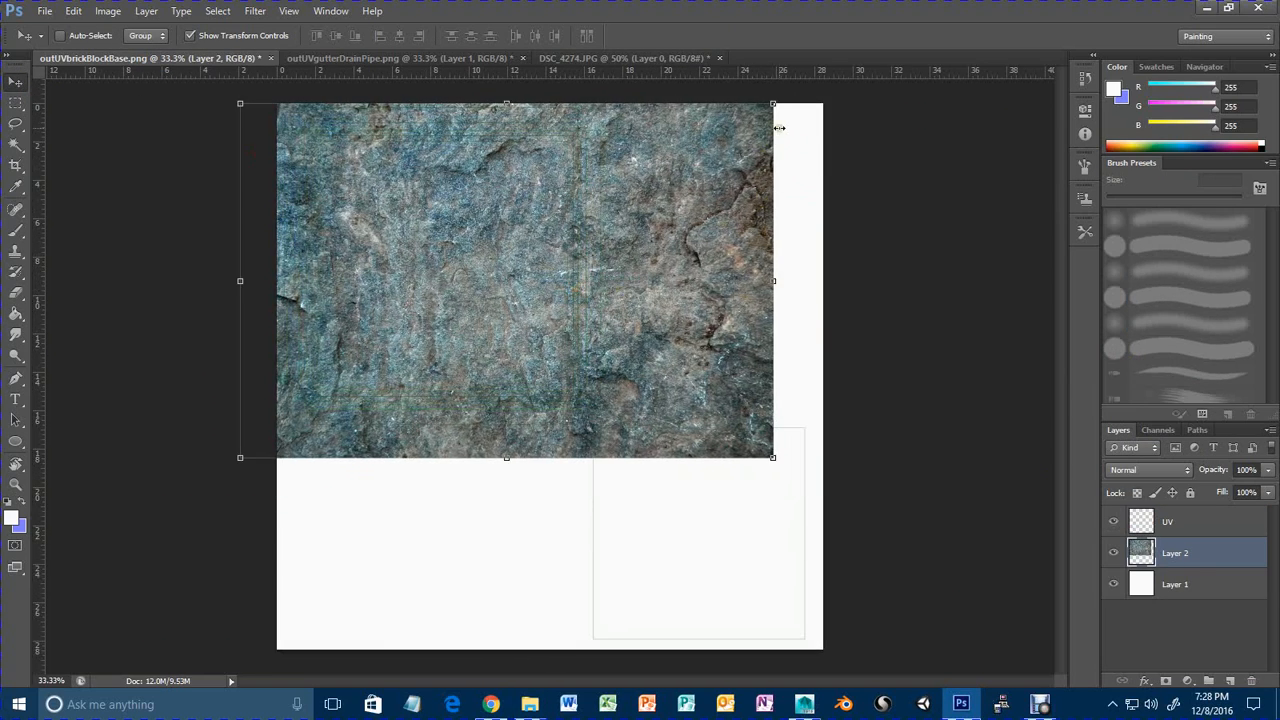
Scale the stone layer to about 93% and position it over the large upper-left UV shell.
{"action": "left_click_drag", "start_coordinate": [773, 102], "coordinate": [687, 163]}
{"action": "left_click_drag", "start_coordinate": [572, 315], "coordinate": [520, 244]}
{"action": "left_click_drag", "start_coordinate": [634, 385], "coordinate": [683, 417]}
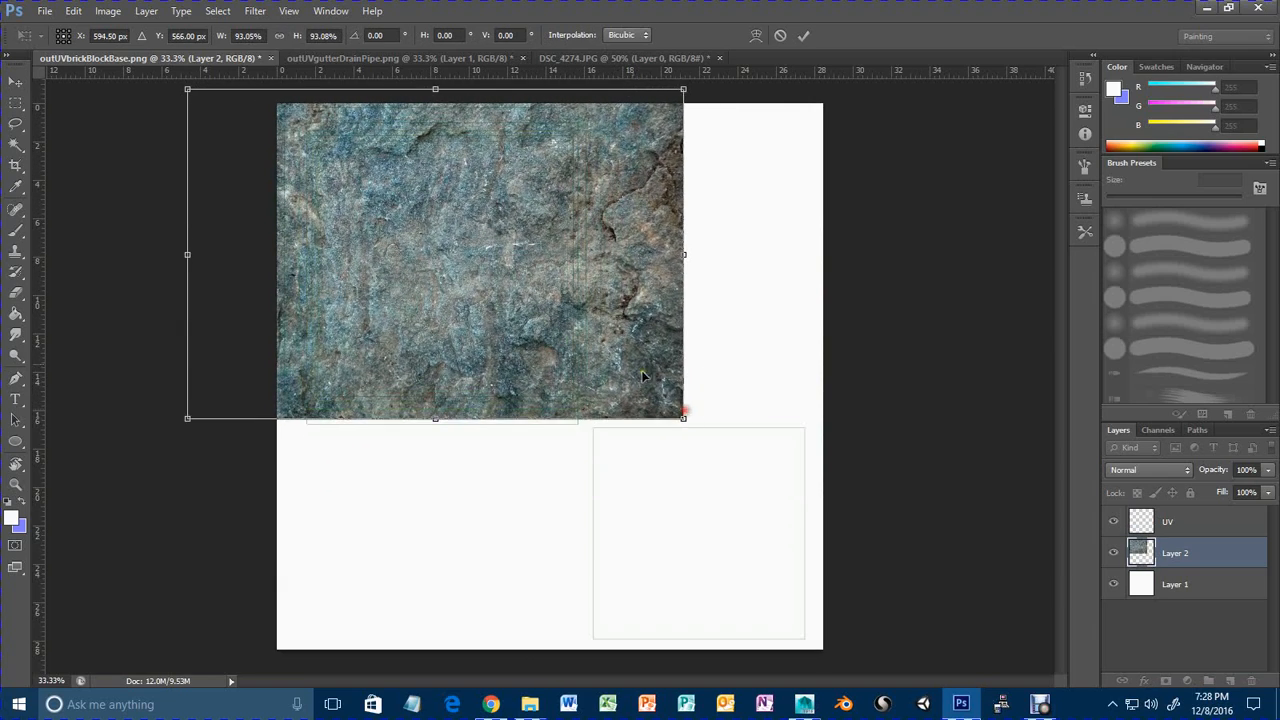
{"action": "left_click_drag", "start_coordinate": [625, 352], "coordinate": [623, 366]}
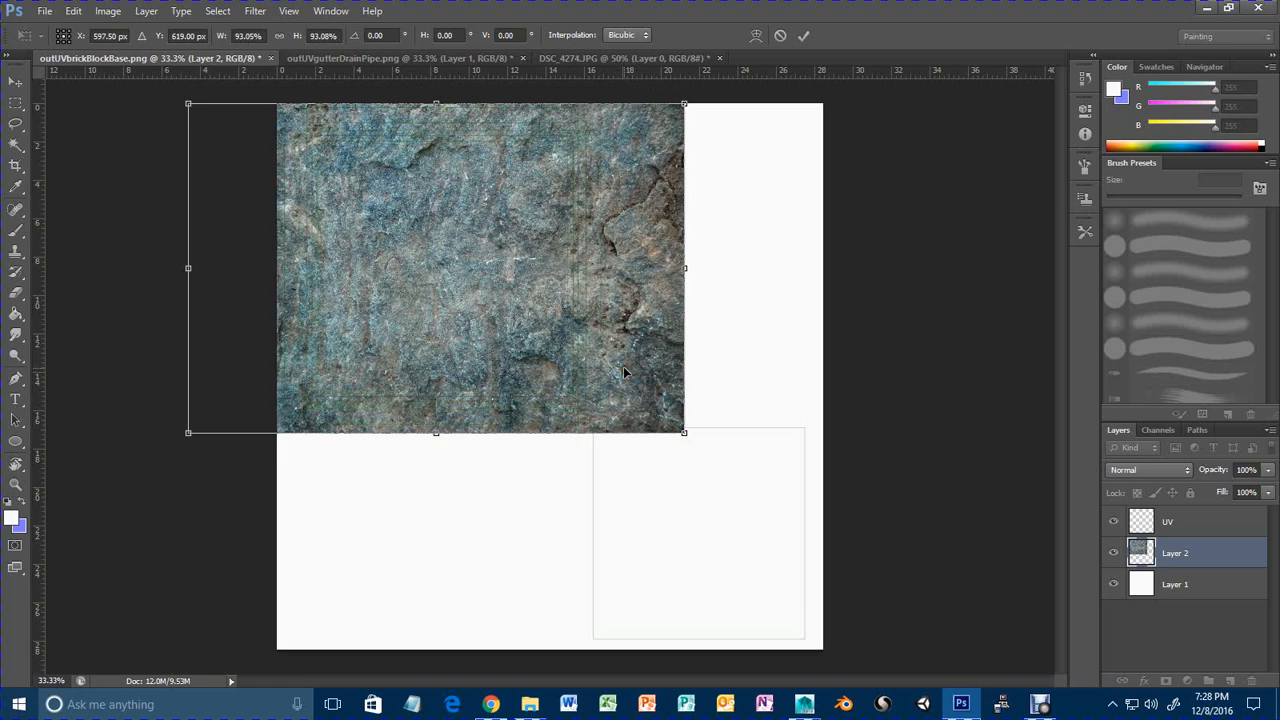
{"action": "key", "text": "Return"}
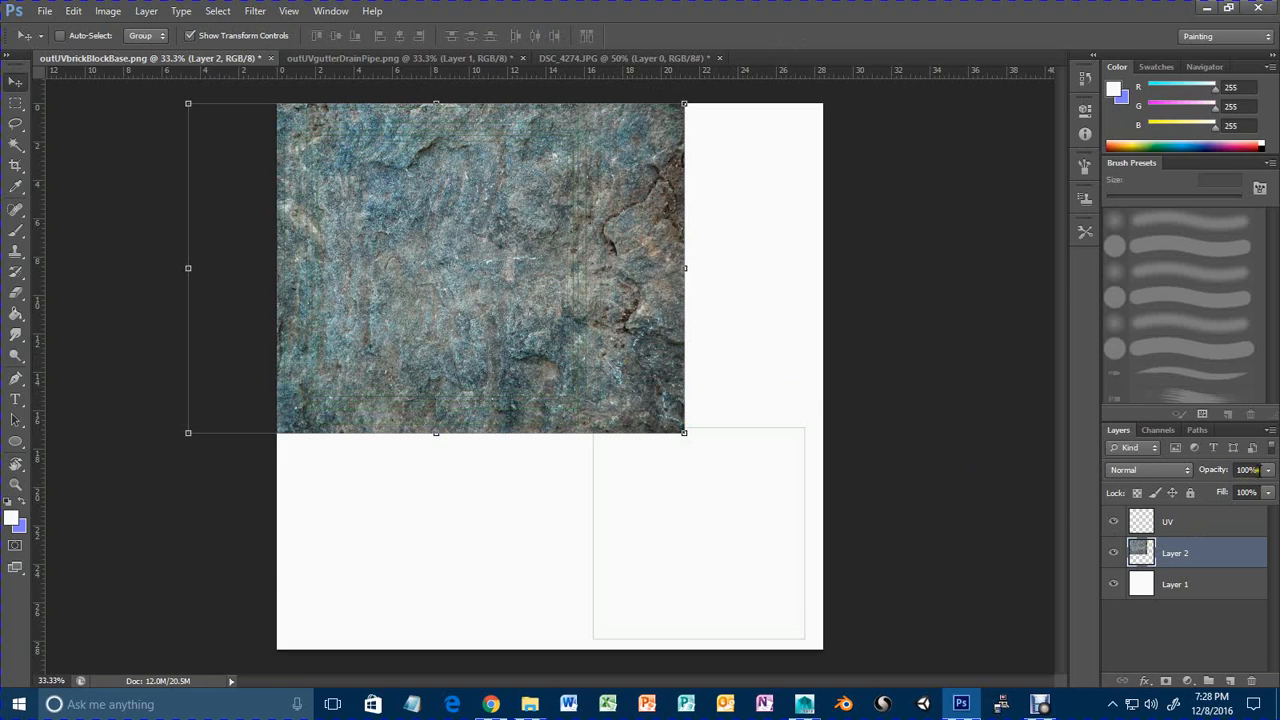
Lower the stone layer's opacity to 43% and add a layer mask to it.
{"action": "left_click", "coordinate": [1266, 472]}
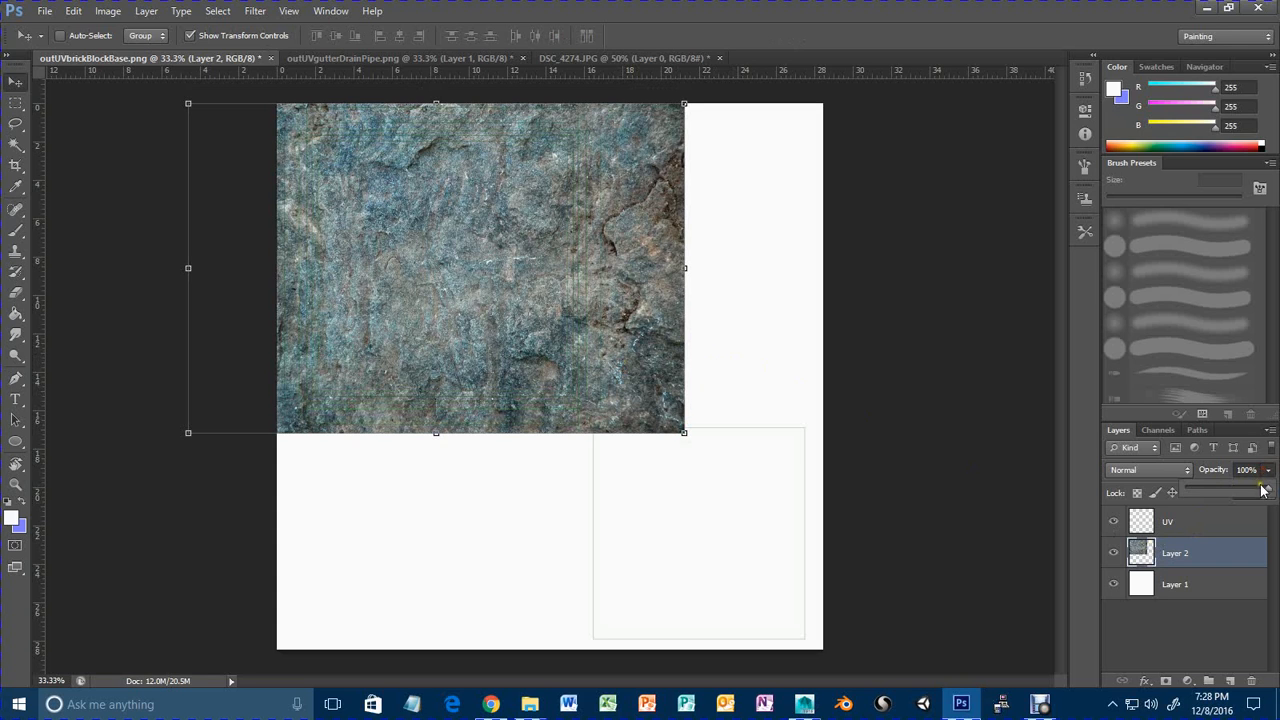
{"action": "left_click_drag", "start_coordinate": [1263, 490], "coordinate": [1221, 487]}
{"action": "left_click", "coordinate": [1190, 552]}
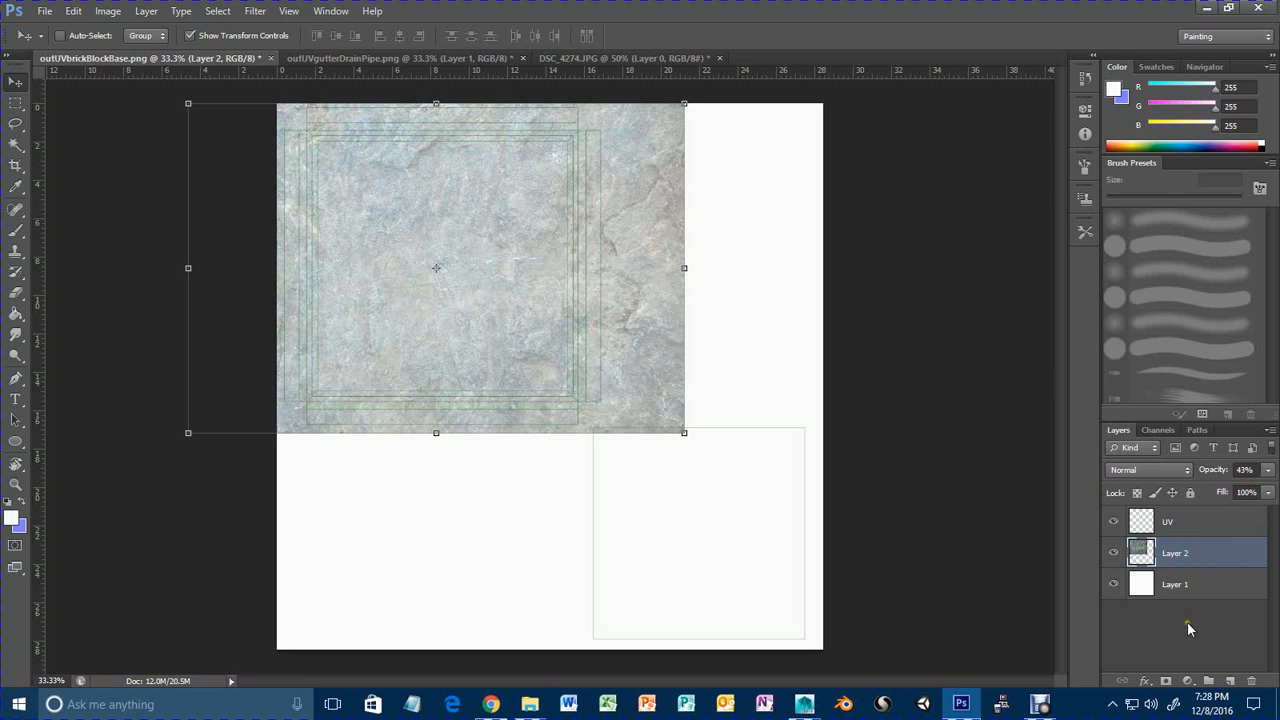
{"action": "left_click", "coordinate": [1167, 681]}
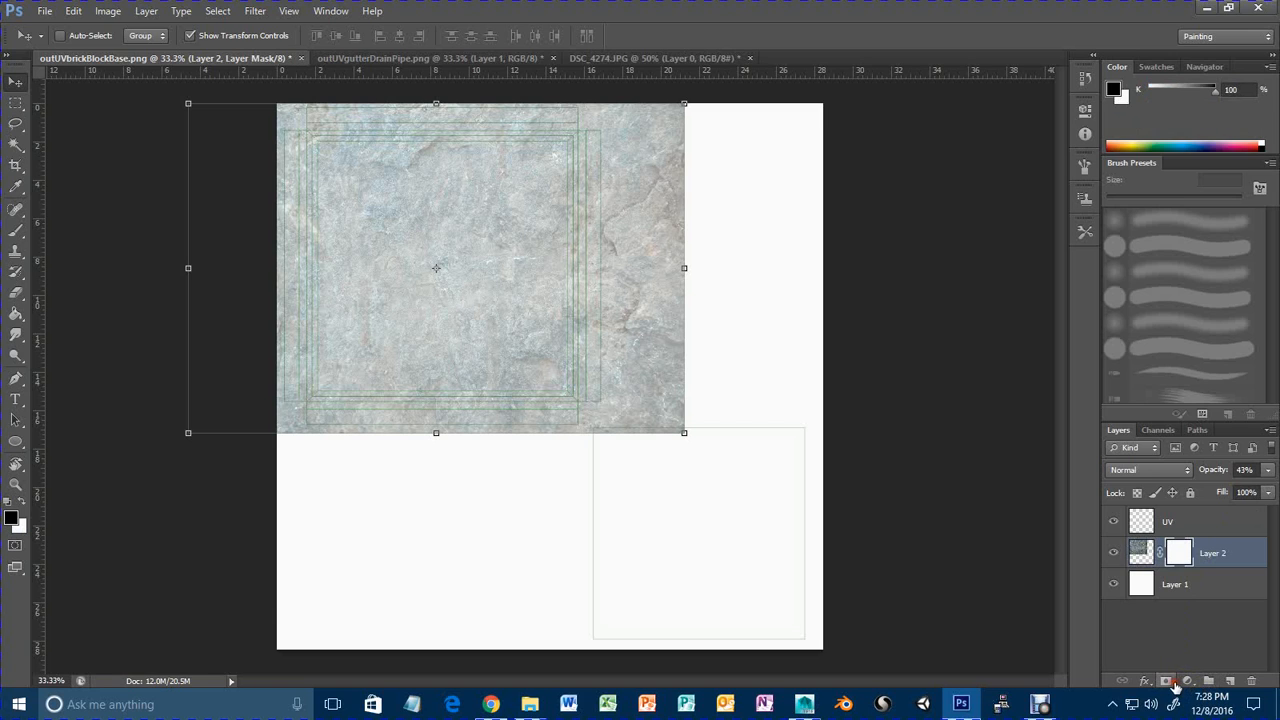
Paint black on the mask with a 30 px brush to hide stone outside the shell's upper-right corner and right edge.
{"action": "left_click", "coordinate": [15, 232]}
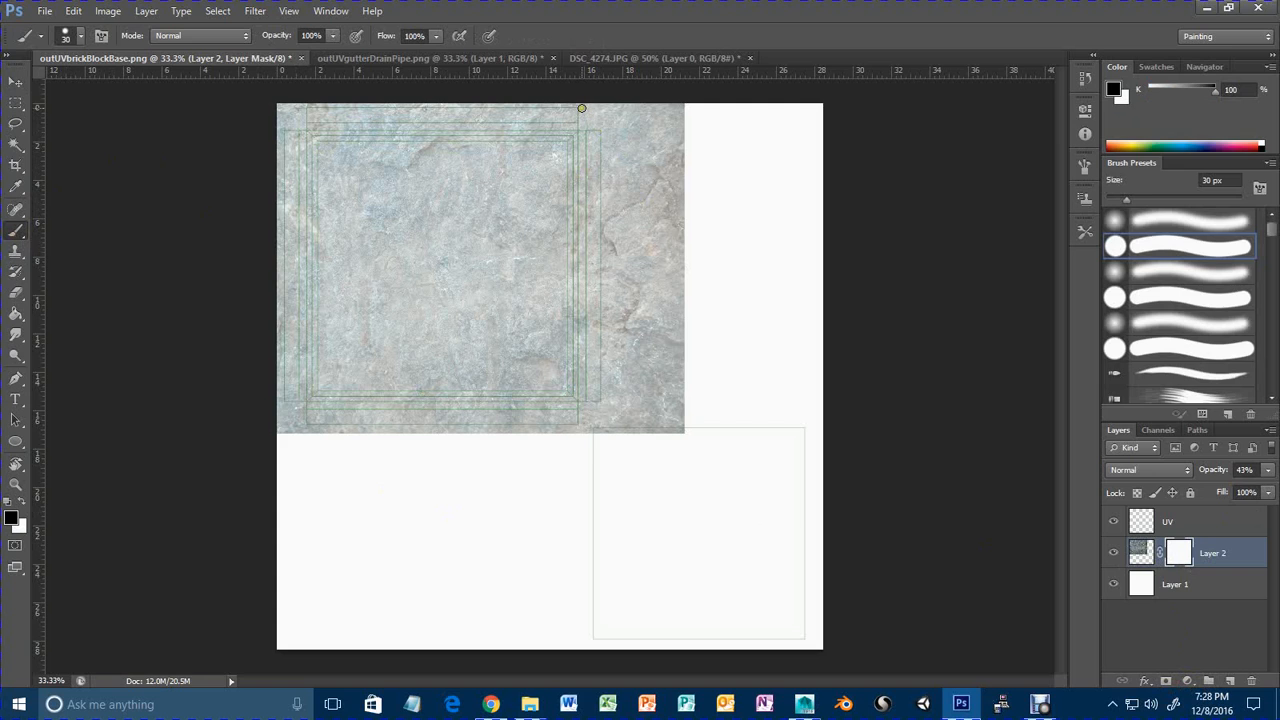
{"action": "mouse_move", "coordinate": [581, 108]}
{"action": "left_mouse_down"}
{"action": "mouse_move", "coordinate": [577, 125]}
{"action": "mouse_move", "coordinate": [723, 135]}
{"action": "left_mouse_up"}
{"action": "left_click_drag", "start_coordinate": [586, 104], "coordinate": [723, 109]}
{"action": "left_click_drag", "start_coordinate": [587, 107], "coordinate": [723, 114]}
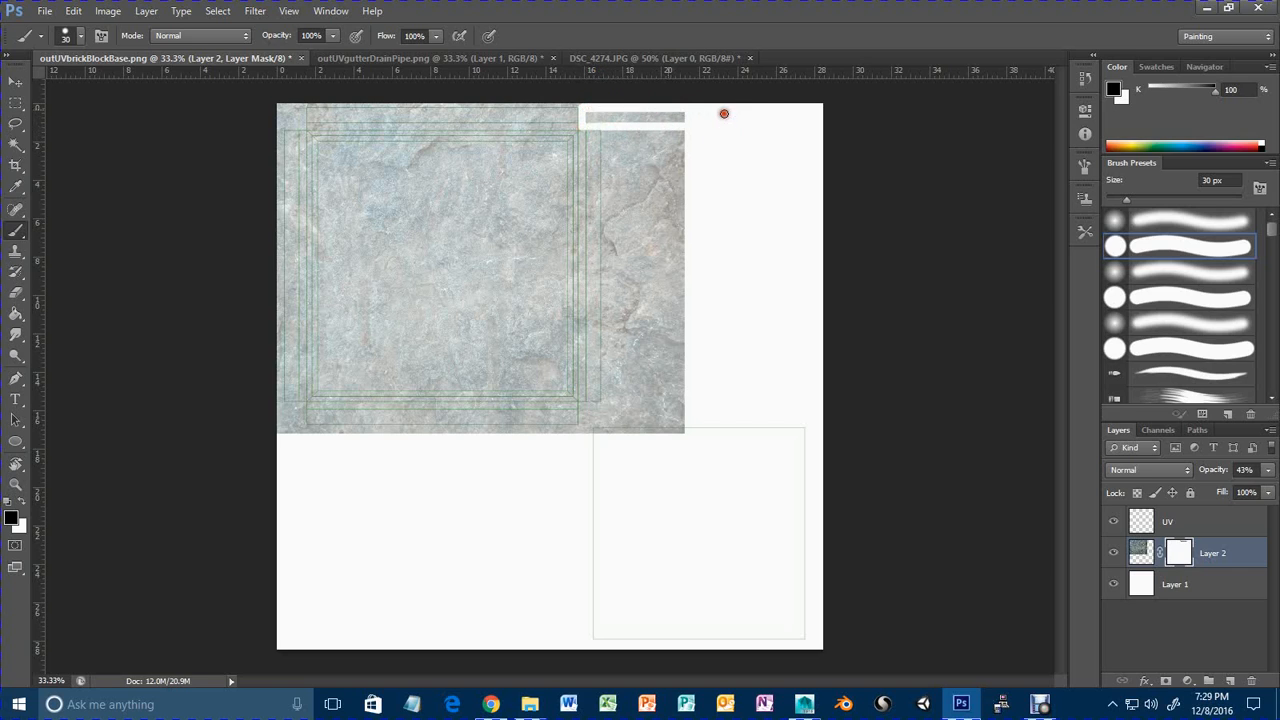
{"action": "left_click_drag", "start_coordinate": [587, 112], "coordinate": [709, 116]}
{"action": "left_click_drag", "start_coordinate": [587, 117], "coordinate": [725, 118]}
{"action": "left_click_drag", "start_coordinate": [586, 120], "coordinate": [742, 120]}
{"action": "mouse_move", "coordinate": [605, 131]}
{"action": "left_mouse_down"}
{"action": "mouse_move", "coordinate": [610, 449]}
{"action": "mouse_move", "coordinate": [611, 195]}
{"action": "mouse_move", "coordinate": [636, 125]}
{"action": "left_mouse_up"}
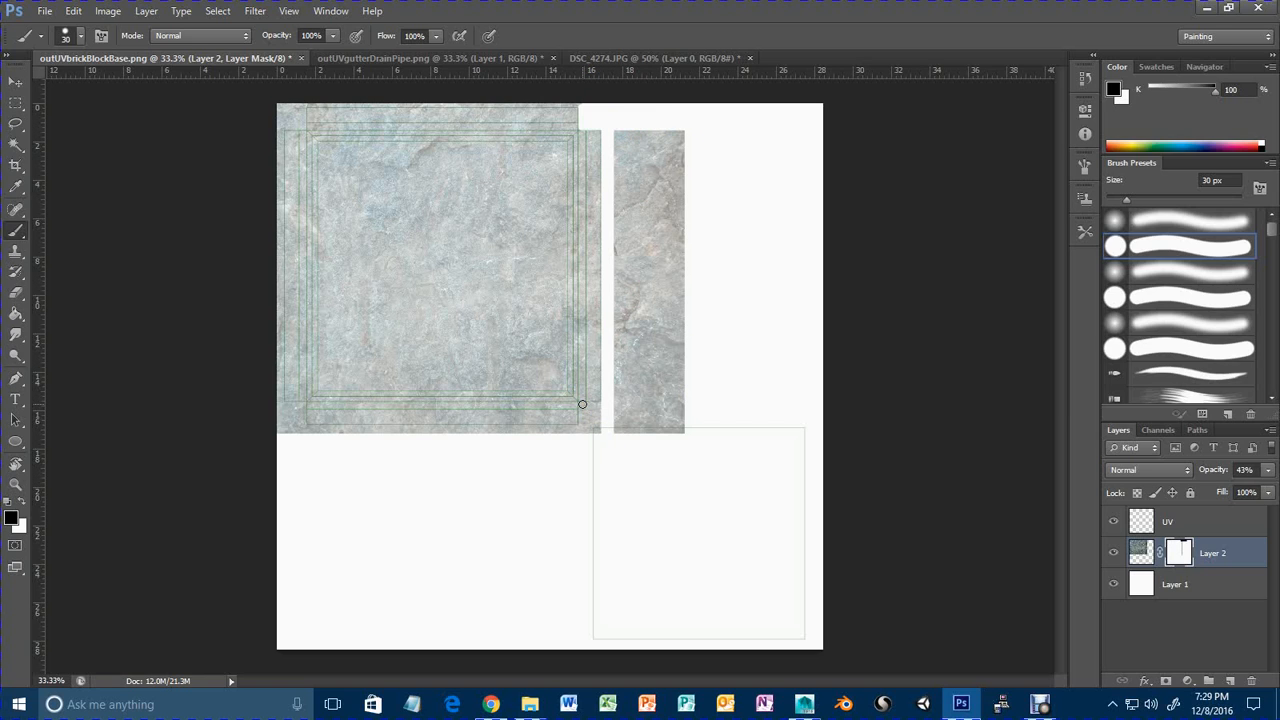
Reduce the brush to 10 px and mask out the stone along the notch at the shell's lower-right corner.
{"action": "key", "text": "z"}
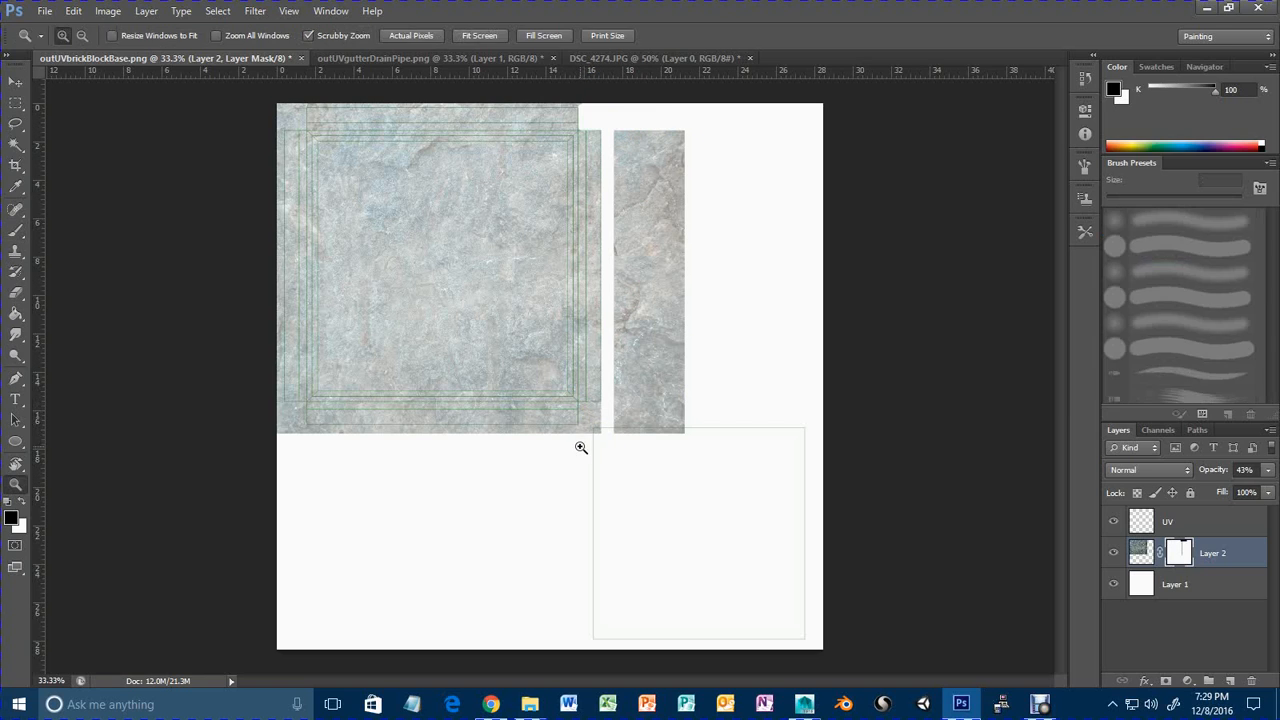
{"action": "left_click", "coordinate": [580, 427]}
{"action": "left_click", "coordinate": [580, 427]}
{"action": "left_click", "coordinate": [580, 427]}
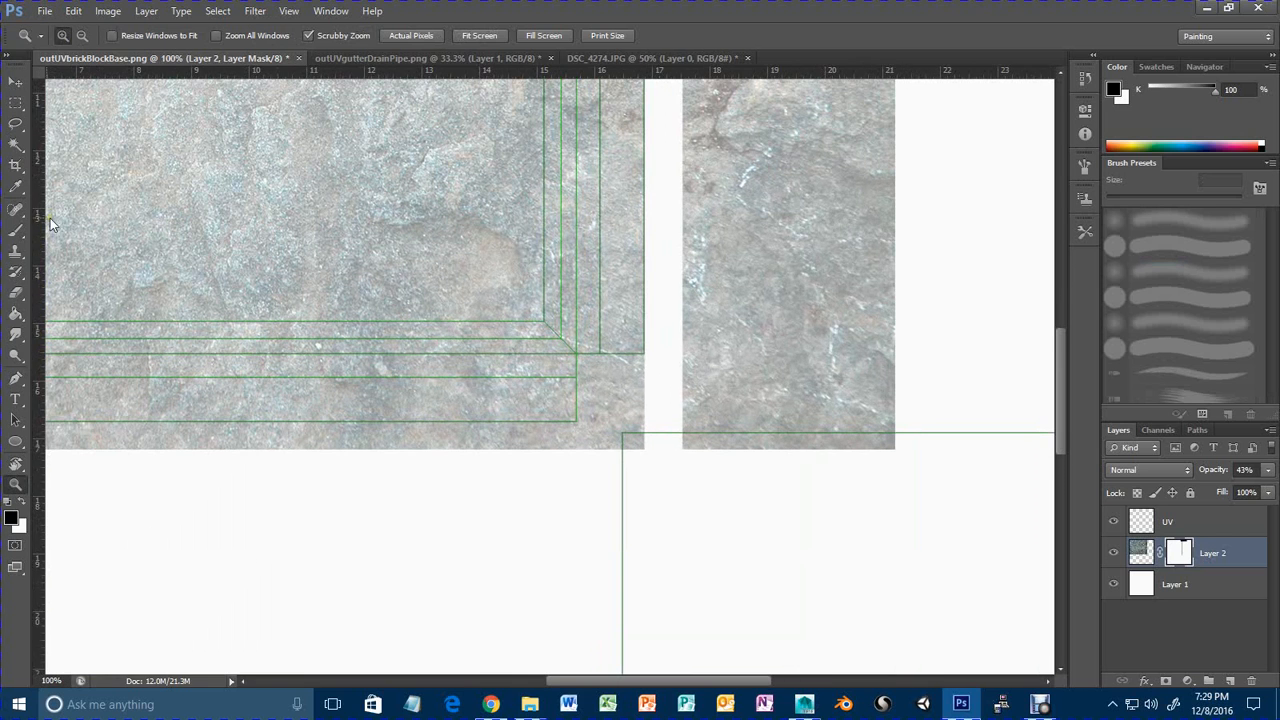
{"action": "left_click", "coordinate": [15, 231]}
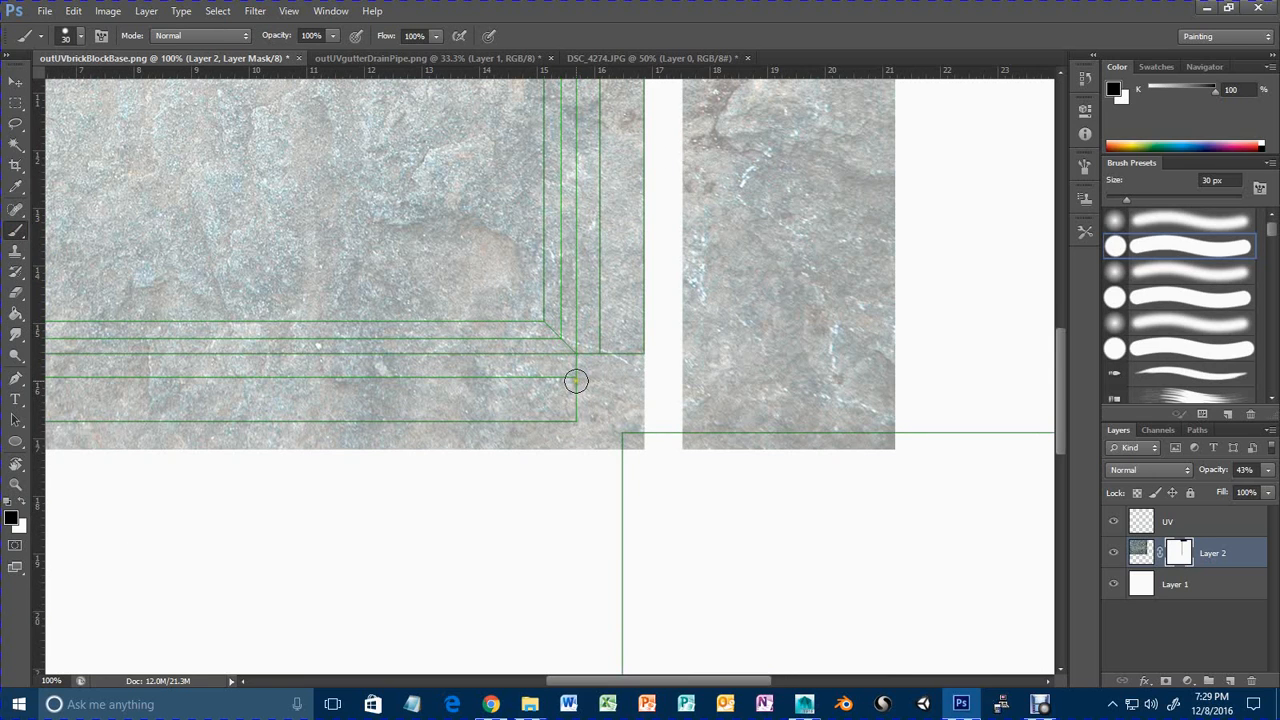
{"action": "key", "text": "bracketleft"}
{"action": "left_click", "coordinate": [579, 357]}
{"action": "mouse_move", "coordinate": [579, 357]}
{"action": "left_mouse_down"}
{"action": "mouse_move", "coordinate": [663, 358]}
{"action": "mouse_move", "coordinate": [580, 366]}
{"action": "mouse_move", "coordinate": [580, 466]}
{"action": "left_mouse_up"}
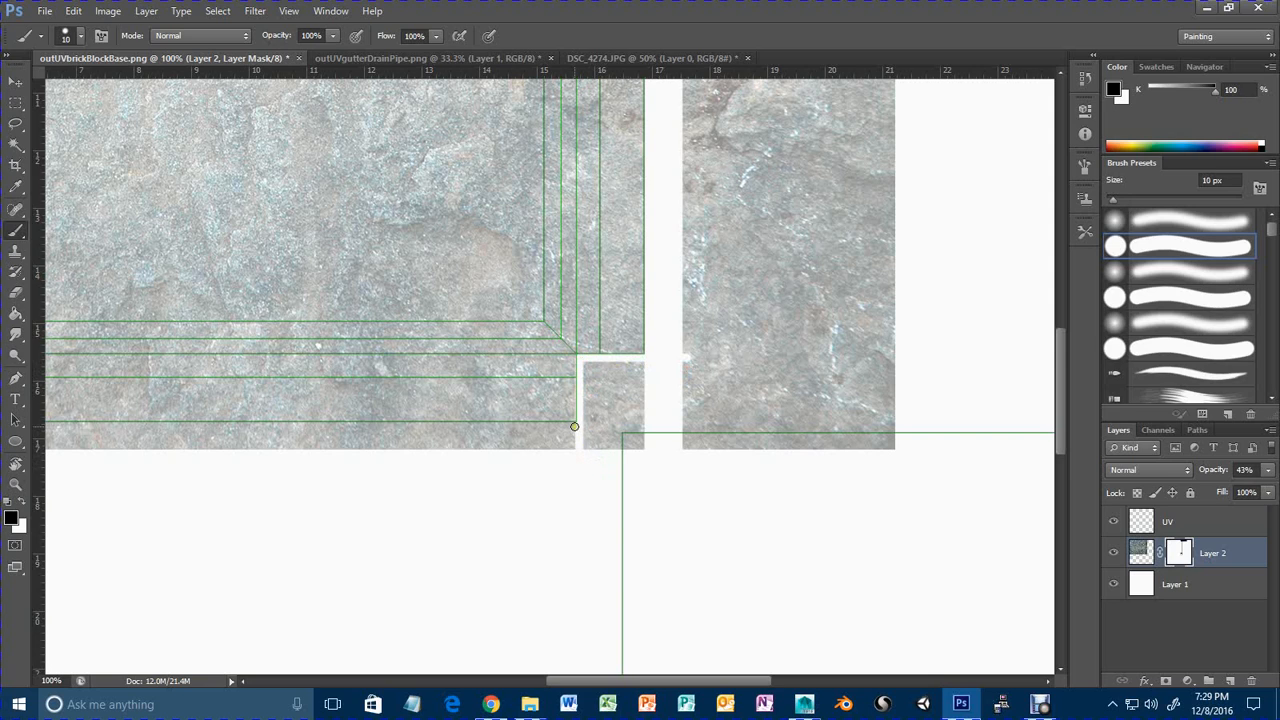
{"action": "key", "text": "ctrl+z"}
{"action": "mouse_move", "coordinate": [580, 421]}
{"action": "left_mouse_down"}
{"action": "mouse_move", "coordinate": [584, 361]}
{"action": "mouse_move", "coordinate": [651, 363]}
{"action": "left_mouse_up"}
{"action": "left_click", "coordinate": [576, 426]}
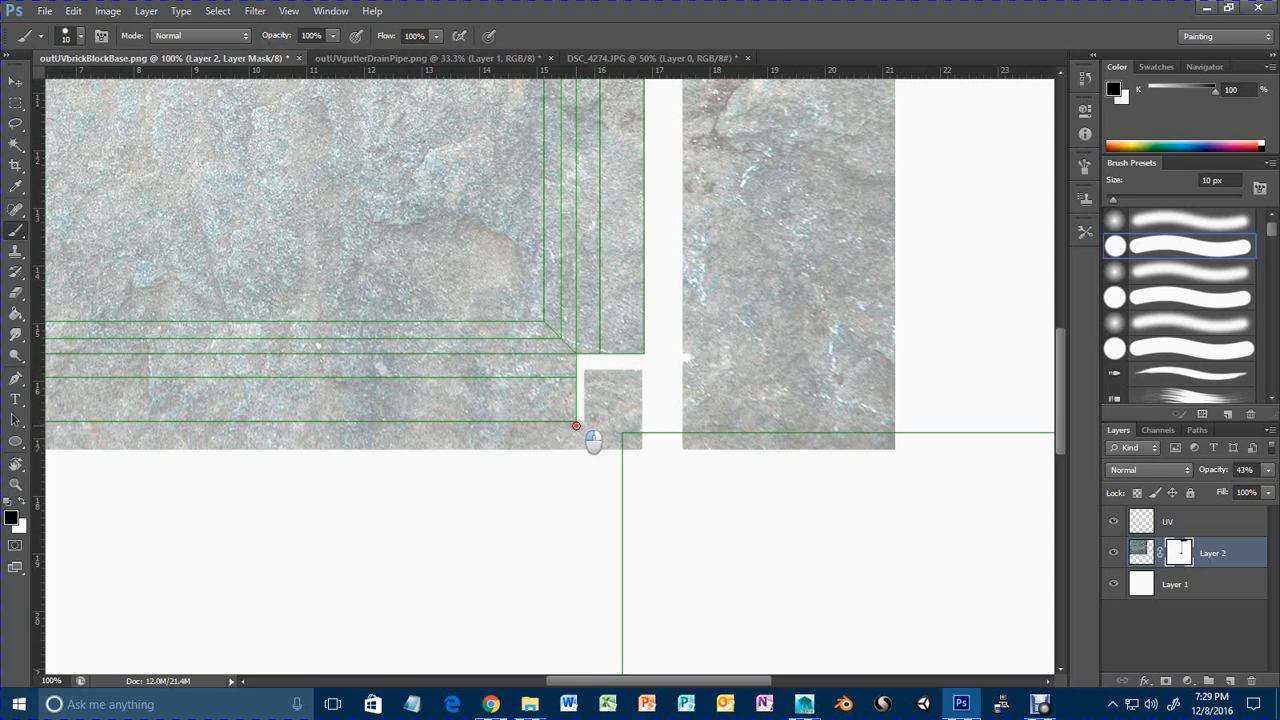
Mask out the stone just outside the shell's bottom edge, lower-left notch and left edge.
{"action": "mouse_move", "coordinate": [576, 426]}
{"action": "left_mouse_down"}
{"action": "mouse_move", "coordinate": [62, 436]}
{"action": "mouse_move", "coordinate": [37, 448]}
{"action": "mouse_move", "coordinate": [56, 458]}
{"action": "left_mouse_up"}
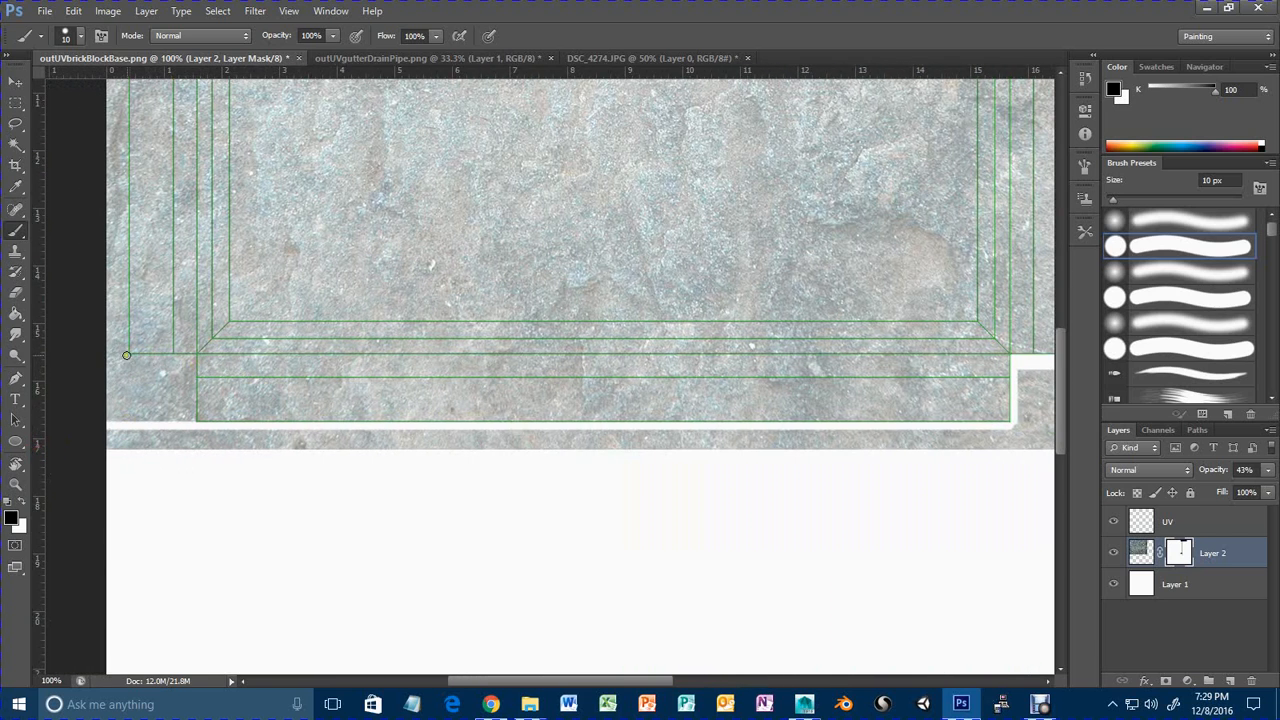
{"action": "mouse_move", "coordinate": [131, 358]}
{"action": "left_mouse_down"}
{"action": "mouse_move", "coordinate": [192, 361]}
{"action": "mouse_move", "coordinate": [188, 454]}
{"action": "left_mouse_up"}
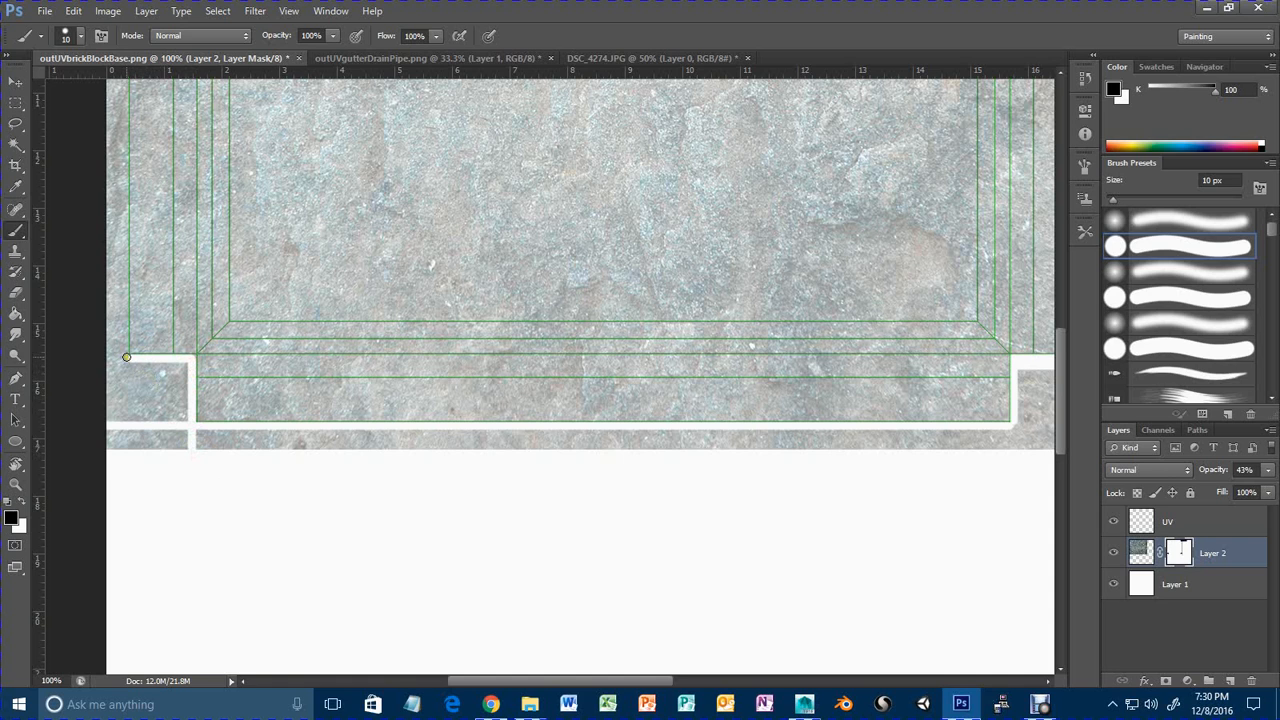
{"action": "left_click_drag", "start_coordinate": [126, 355], "coordinate": [132, 45]}
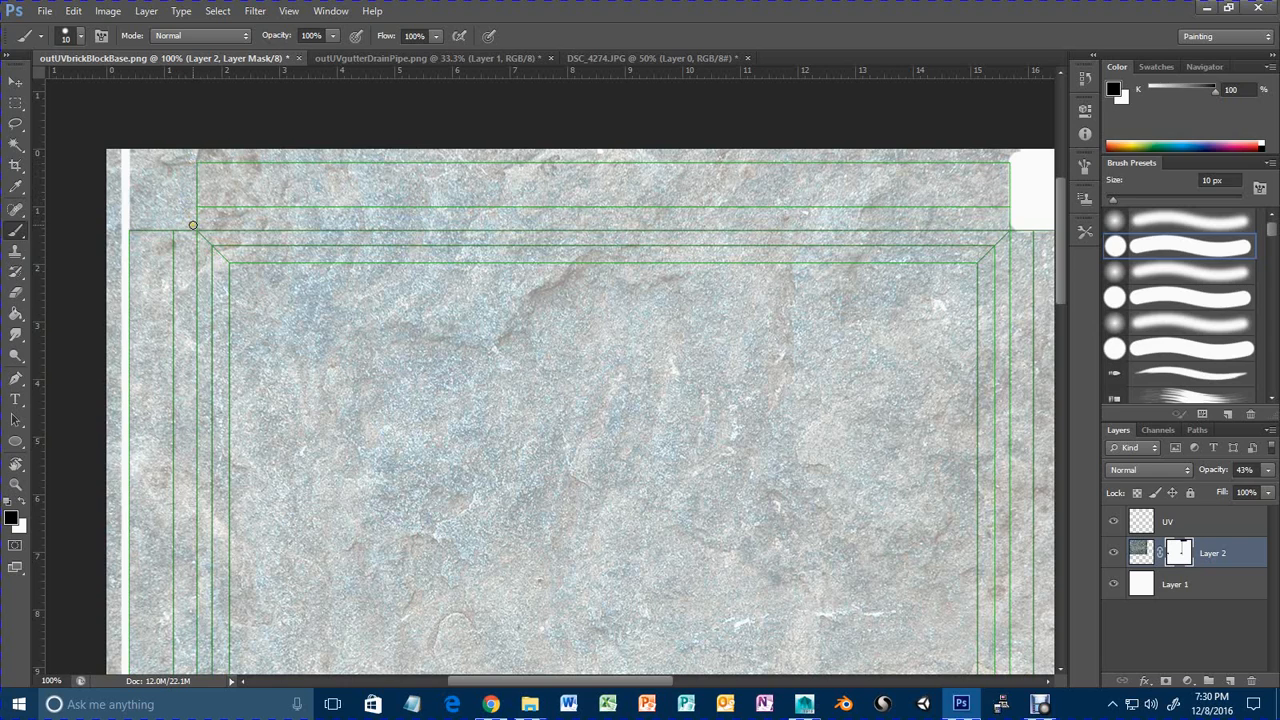
Mask out the stone in the shell's upper-left corner notch and above its top edge.
{"action": "left_click_drag", "start_coordinate": [192, 228], "coordinate": [190, 148]}
{"action": "mouse_move", "coordinate": [195, 157]}
{"action": "left_mouse_down"}
{"action": "mouse_move", "coordinate": [1030, 165]}
{"action": "mouse_move", "coordinate": [950, 152]}
{"action": "mouse_move", "coordinate": [108, 153]}
{"action": "left_mouse_up"}
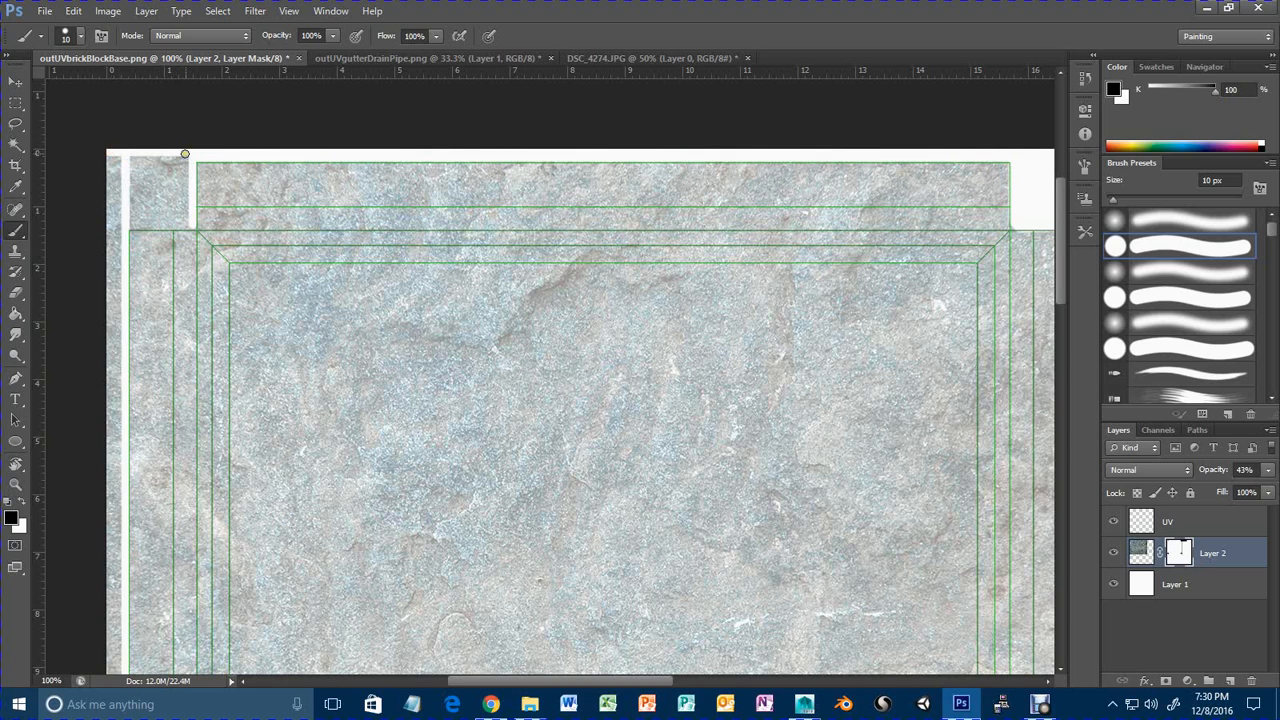
{"action": "mouse_move", "coordinate": [195, 157]}
{"action": "left_mouse_down"}
{"action": "mouse_move", "coordinate": [112, 157]}
{"action": "mouse_move", "coordinate": [183, 163]}
{"action": "mouse_move", "coordinate": [85, 164]}
{"action": "mouse_move", "coordinate": [189, 168]}
{"action": "mouse_move", "coordinate": [88, 175]}
{"action": "left_mouse_up"}
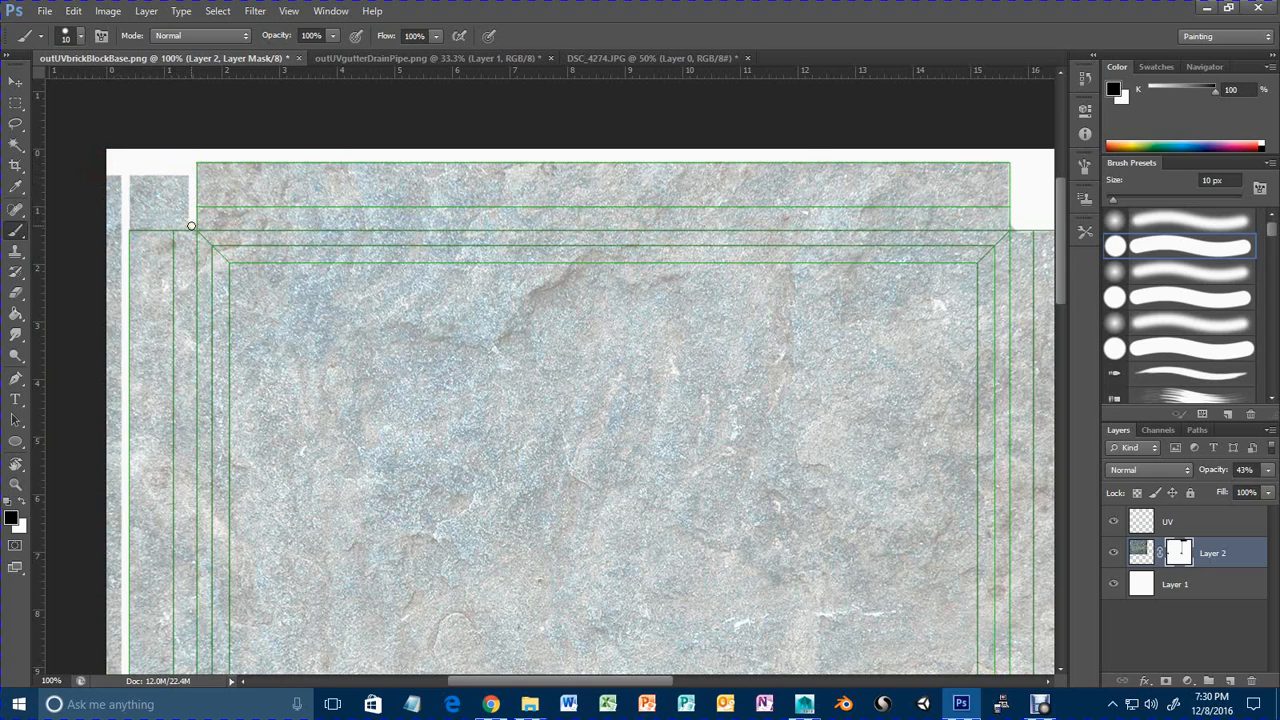
{"action": "left_click_drag", "start_coordinate": [196, 228], "coordinate": [110, 227]}
{"action": "mouse_move", "coordinate": [184, 214]}
{"action": "left_mouse_down"}
{"action": "mouse_move", "coordinate": [180, 186]}
{"action": "mouse_move", "coordinate": [154, 211]}
{"action": "mouse_move", "coordinate": [107, 214]}
{"action": "mouse_move", "coordinate": [154, 200]}
{"action": "mouse_move", "coordinate": [140, 177]}
{"action": "mouse_move", "coordinate": [131, 214]}
{"action": "left_mouse_up"}
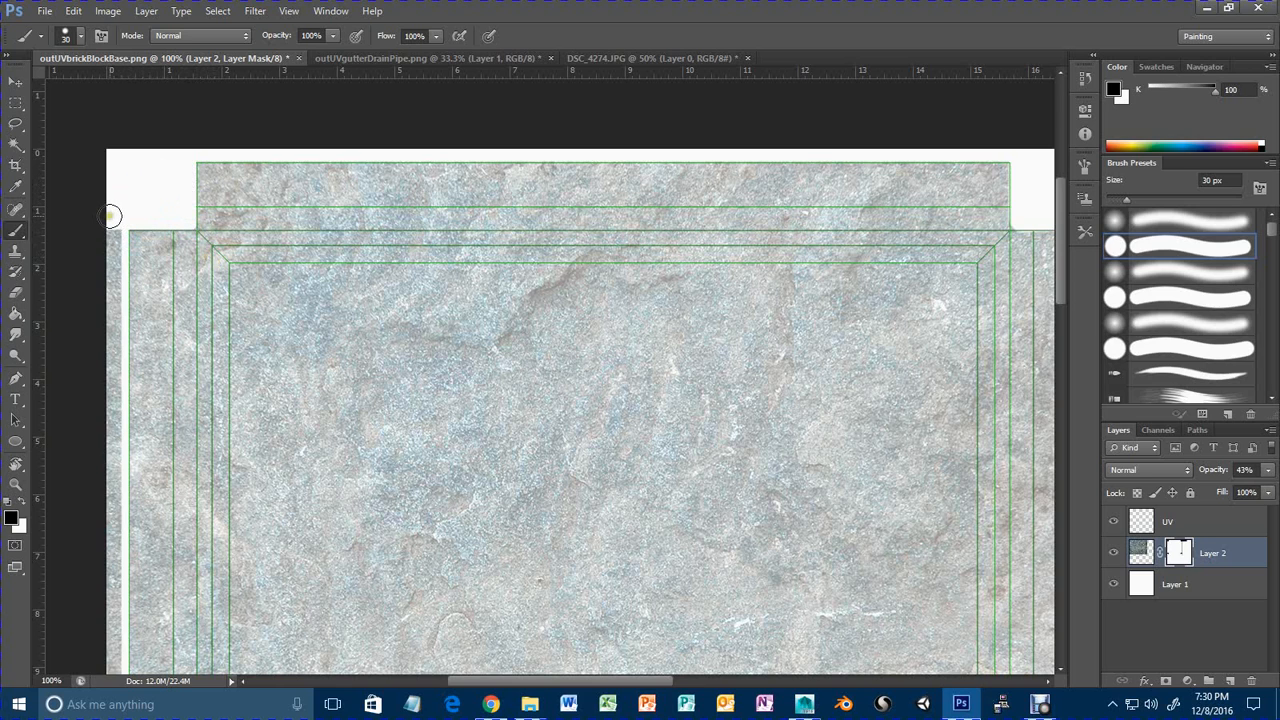
With a 30 px brush, mask out the remaining stone strips beside the shell's left edge, below its bottom edge and at its lower corners.
{"action": "mouse_move", "coordinate": [112, 217]}
{"action": "left_mouse_down"}
{"action": "mouse_move", "coordinate": [106, 704]}
{"action": "mouse_move", "coordinate": [90, 668]}
{"action": "left_mouse_up"}
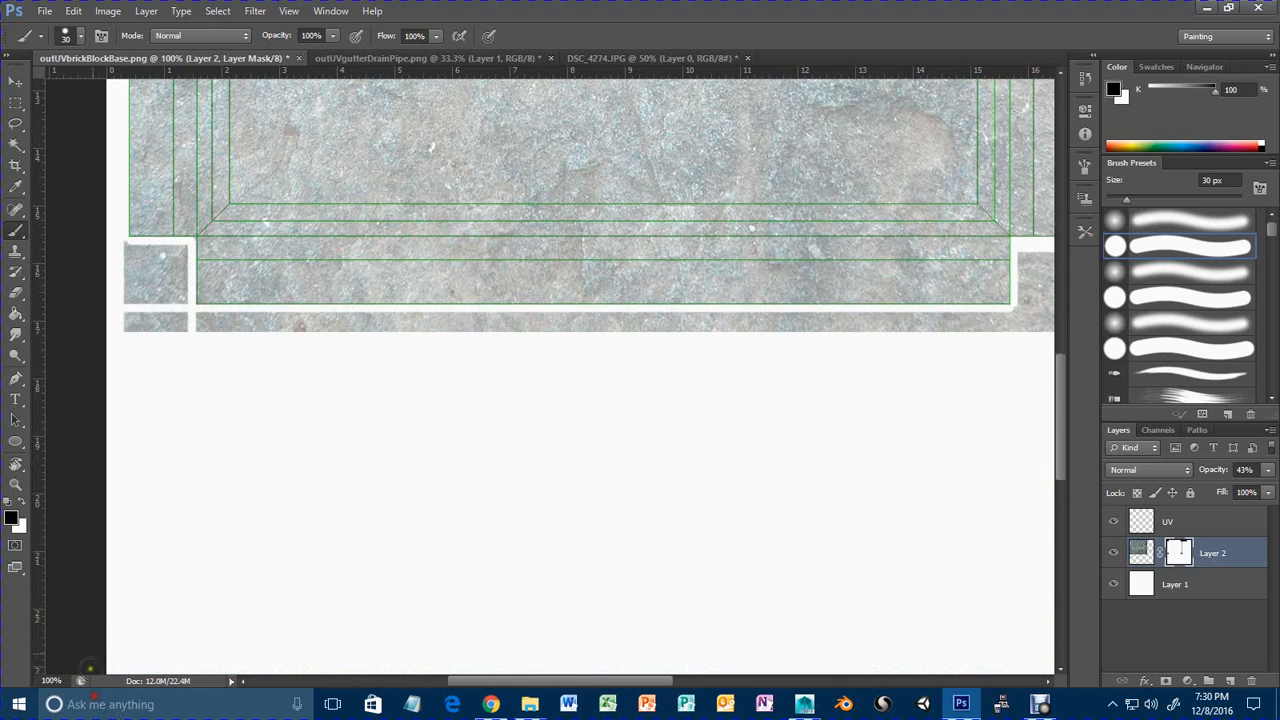
{"action": "mouse_move", "coordinate": [117, 253]}
{"action": "left_mouse_down"}
{"action": "mouse_move", "coordinate": [171, 251]}
{"action": "mouse_move", "coordinate": [172, 329]}
{"action": "mouse_move", "coordinate": [169, 289]}
{"action": "mouse_move", "coordinate": [126, 269]}
{"action": "mouse_move", "coordinate": [129, 334]}
{"action": "mouse_move", "coordinate": [144, 305]}
{"action": "mouse_move", "coordinate": [134, 286]}
{"action": "left_mouse_up"}
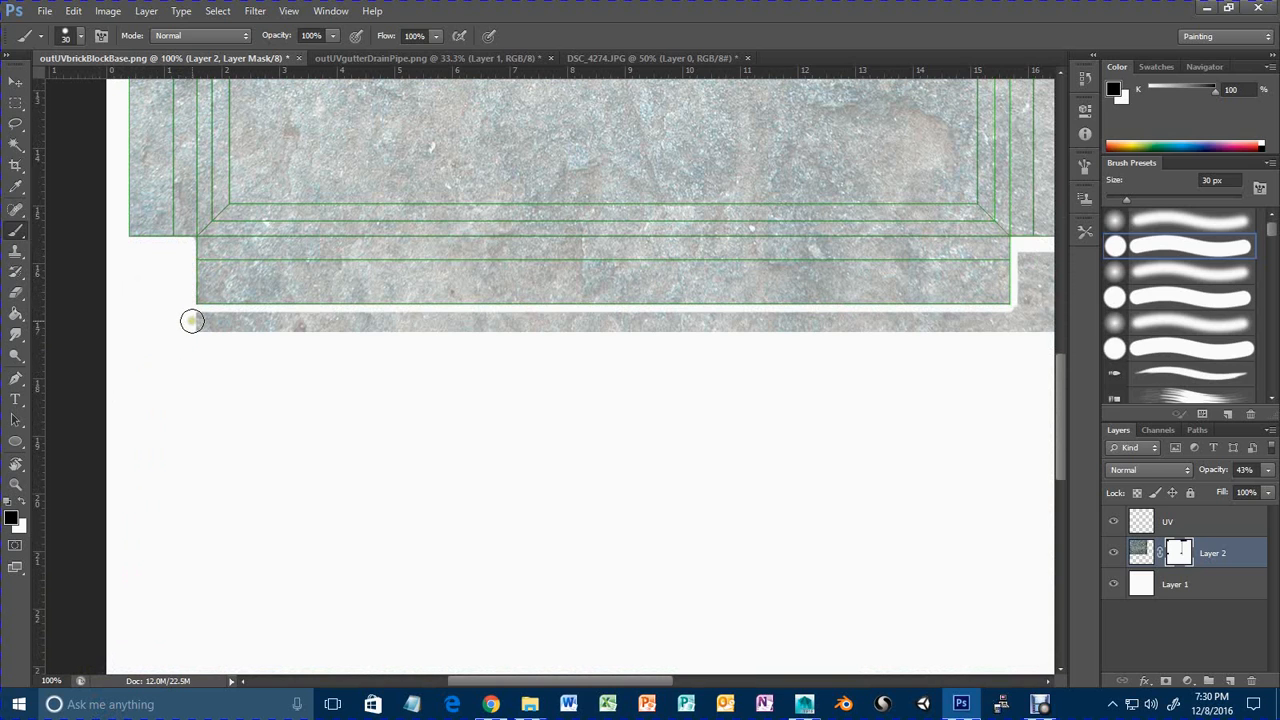
{"action": "mouse_move", "coordinate": [194, 322]}
{"action": "left_mouse_down"}
{"action": "mouse_move", "coordinate": [1087, 358]}
{"action": "mouse_move", "coordinate": [908, 357]}
{"action": "left_mouse_up"}
{"action": "mouse_move", "coordinate": [786, 318]}
{"action": "left_mouse_down"}
{"action": "mouse_move", "coordinate": [791, 267]}
{"action": "mouse_move", "coordinate": [754, 260]}
{"action": "mouse_move", "coordinate": [734, 311]}
{"action": "mouse_move", "coordinate": [777, 277]}
{"action": "mouse_move", "coordinate": [786, 303]}
{"action": "left_mouse_up"}
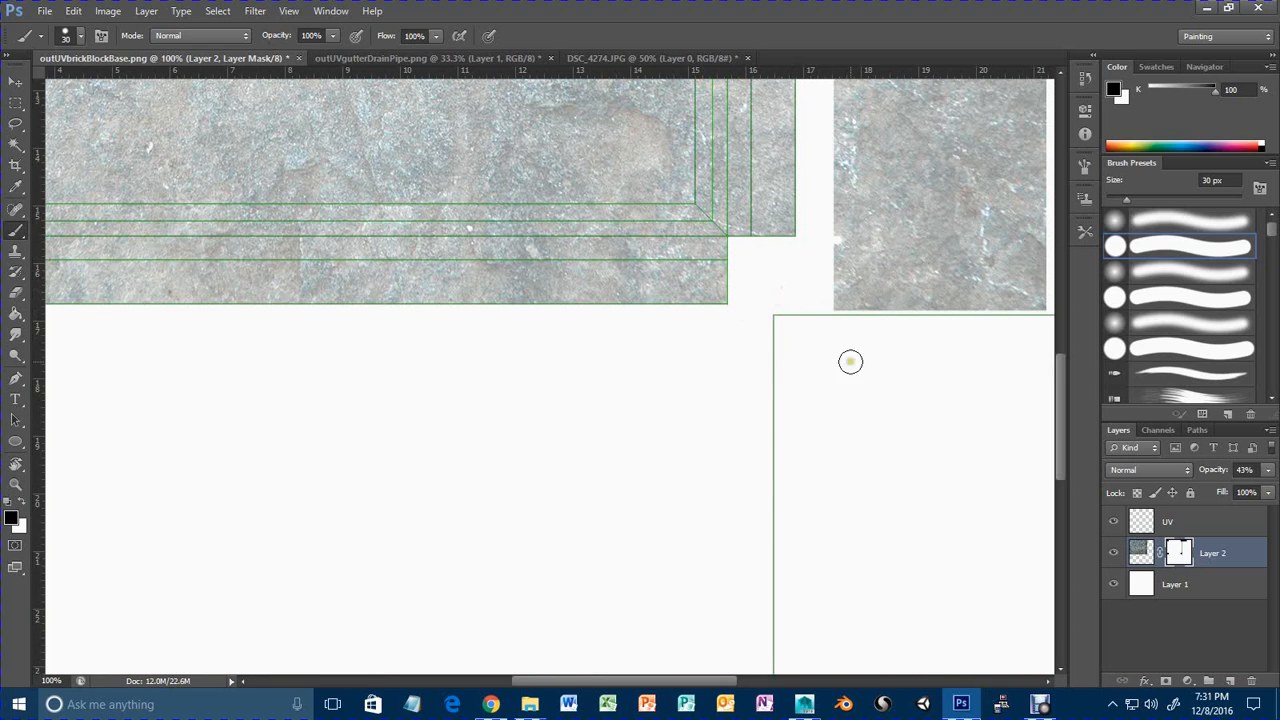
Enlarge the brush to 200 px and mask out the leftover stone strip to the right of the large shell.
{"action": "scroll", "coordinate": [826, 479], "scroll_direction": "up", "scroll_amount": 1}
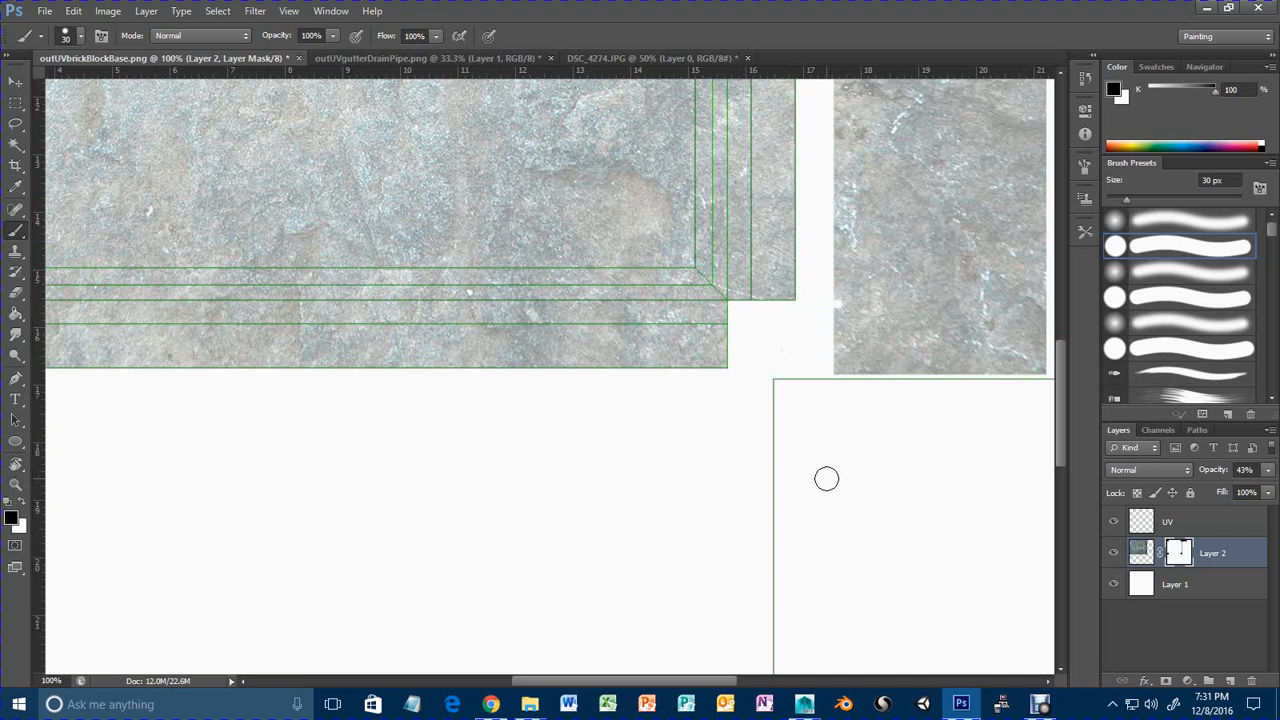
{"action": "scroll", "coordinate": [826, 479], "scroll_direction": "down", "scroll_amount": 3, "text": "alt"}
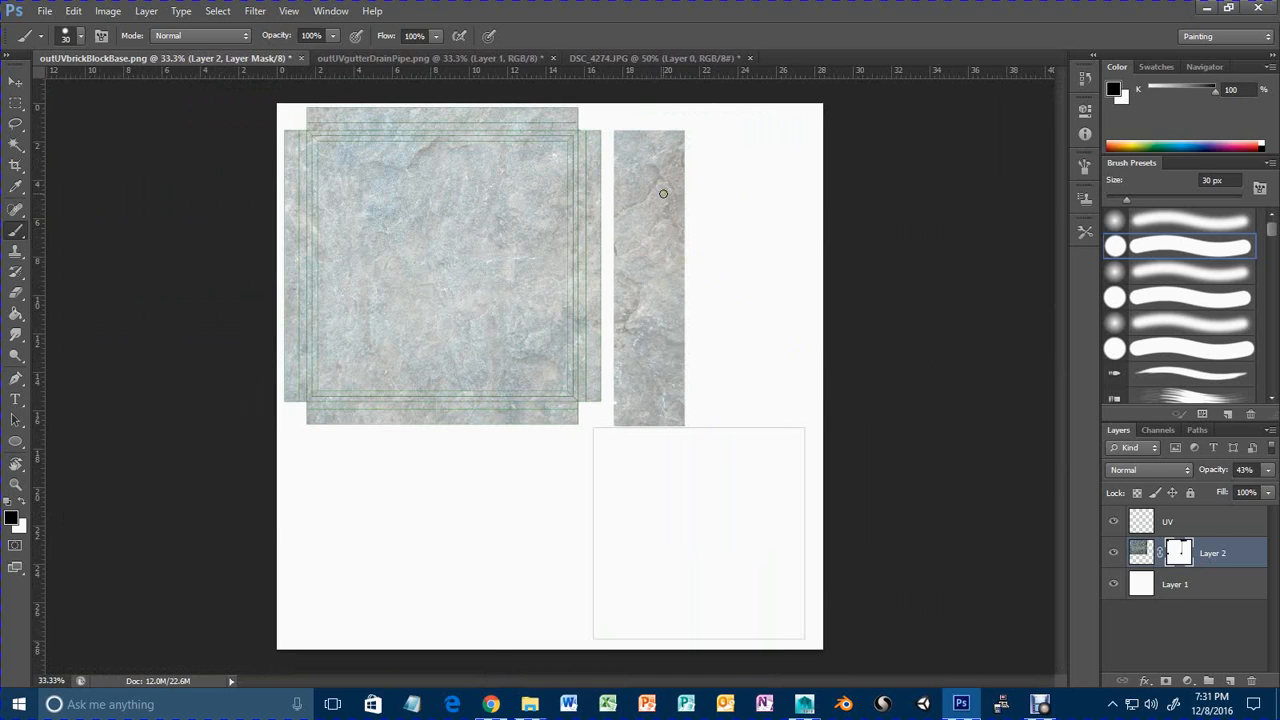
{"action": "key", "text": "bracketright"}
{"action": "key", "text": "bracketright"}
{"action": "key", "text": "bracketright"}
{"action": "left_click", "coordinate": [638, 135]}
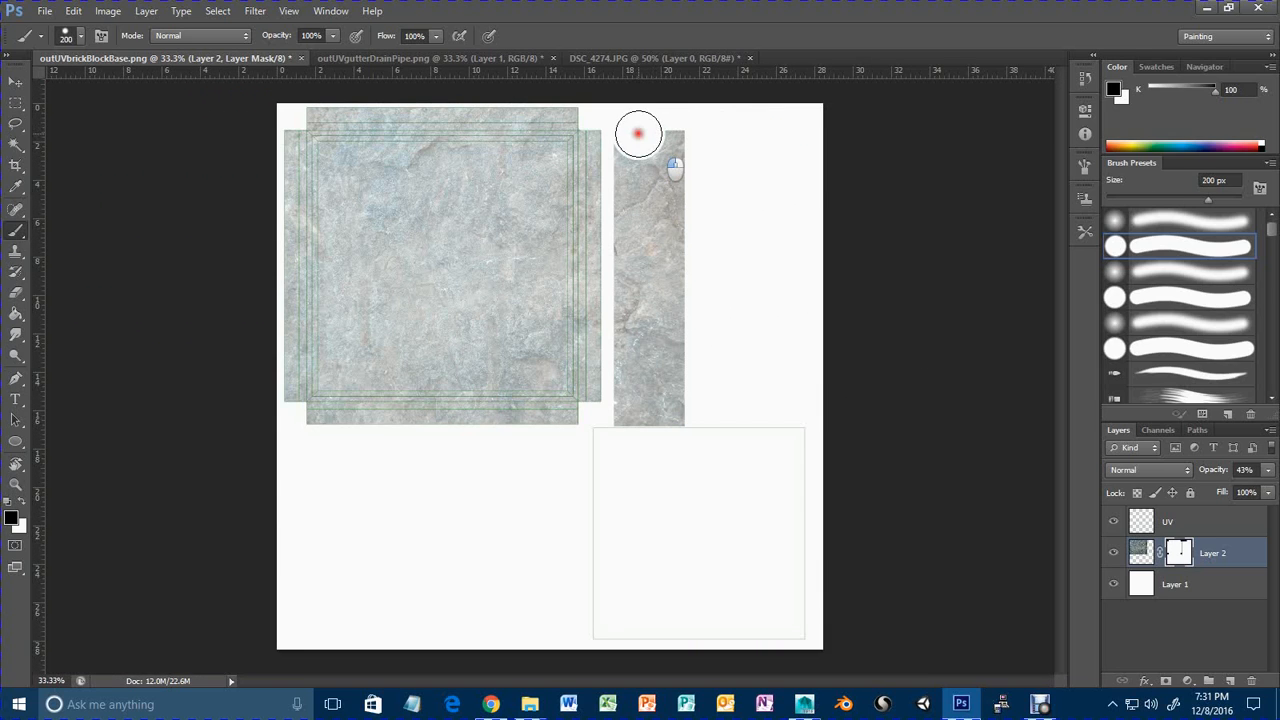
{"action": "mouse_move", "coordinate": [638, 135]}
{"action": "left_mouse_down"}
{"action": "mouse_move", "coordinate": [680, 486]}
{"action": "mouse_move", "coordinate": [688, 125]}
{"action": "left_mouse_up"}
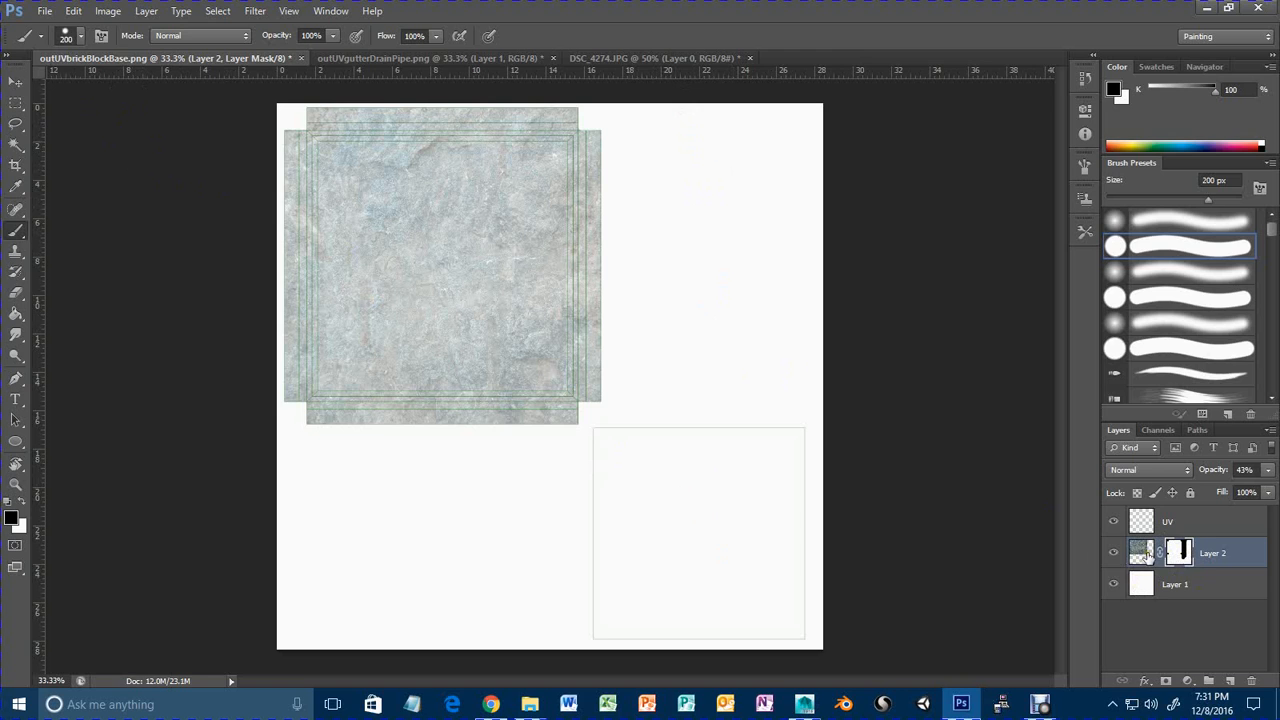
Duplicate the masked stone layer and move the copy over the square UV shell in the canvas's lower-right corner.
{"action": "left_click", "coordinate": [16, 82]}
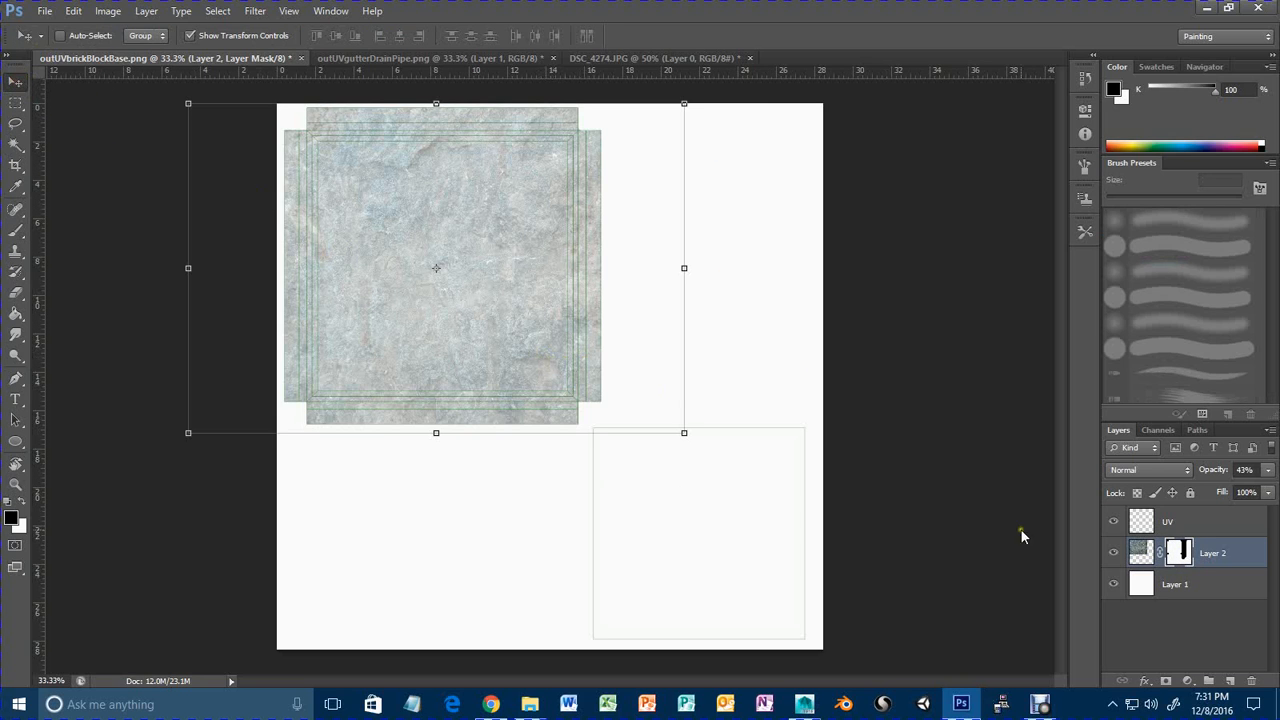
{"action": "key", "text": "ctrl+j"}
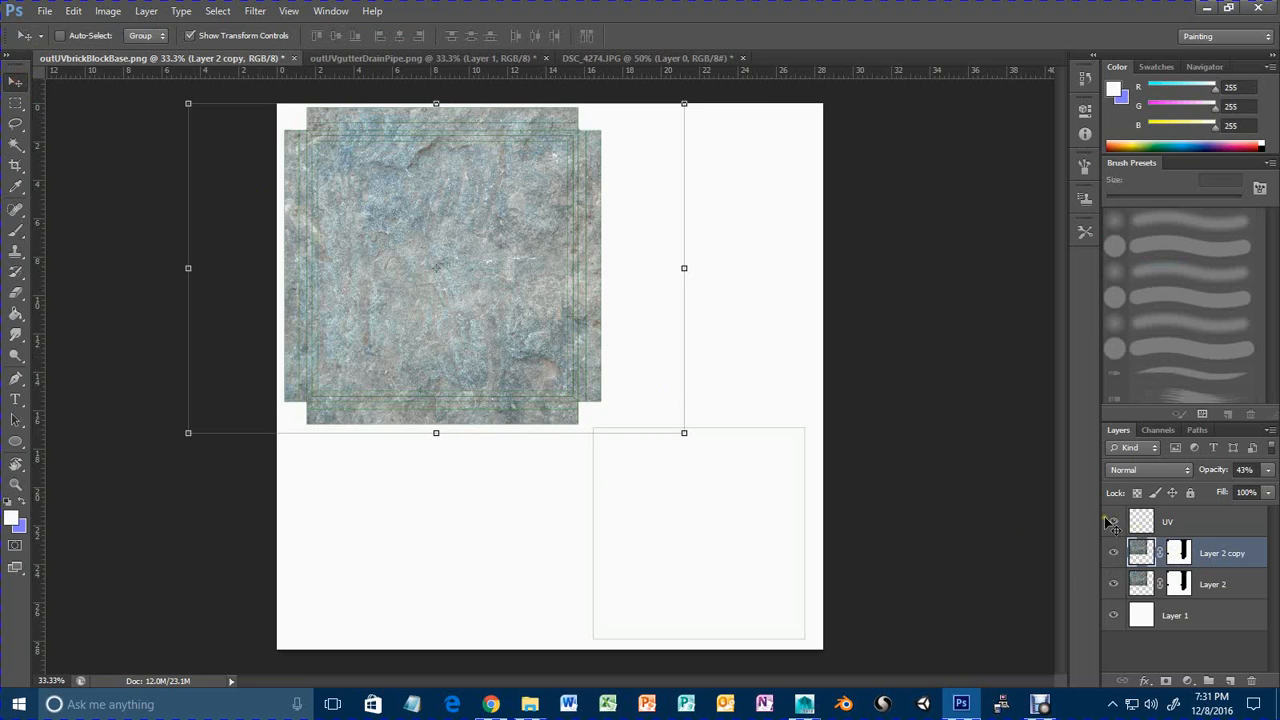
{"action": "left_click_drag", "start_coordinate": [476, 284], "coordinate": [760, 594]}
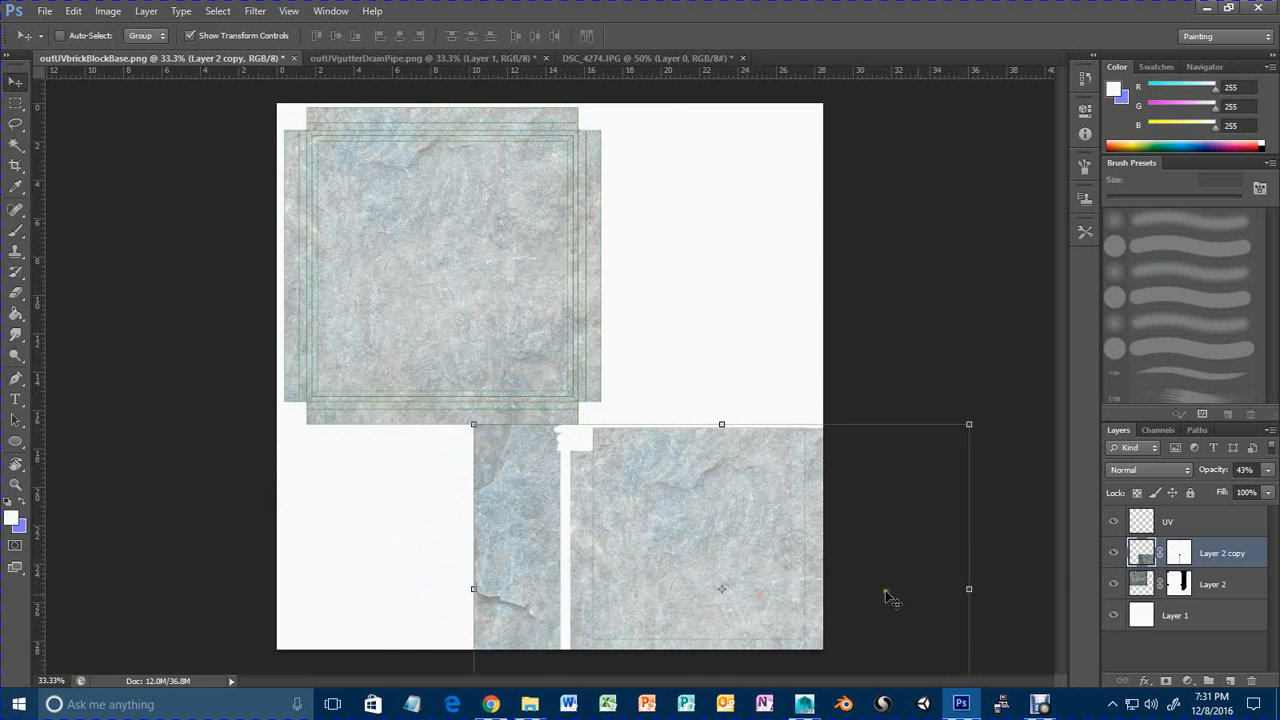
On the copy's layer mask, paint out the stone left of the square shell with the 200 px brush.
{"action": "left_click", "coordinate": [1180, 552]}
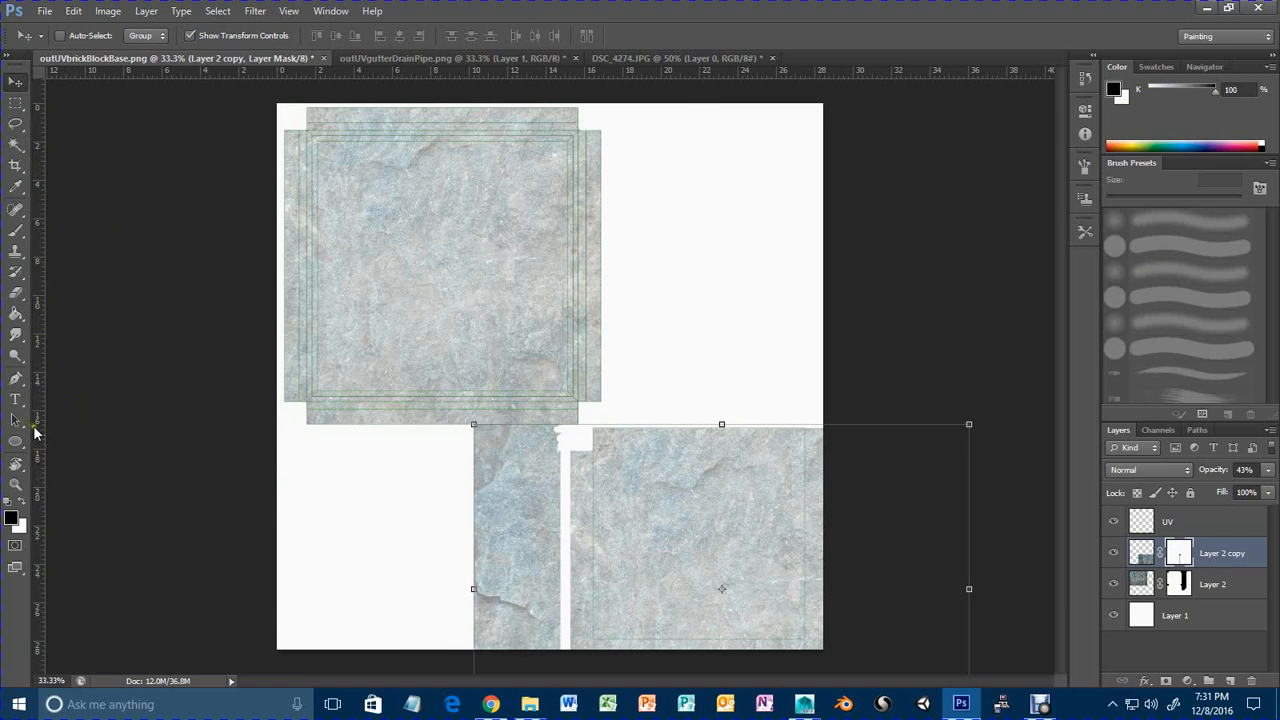
{"action": "left_click", "coordinate": [16, 231]}
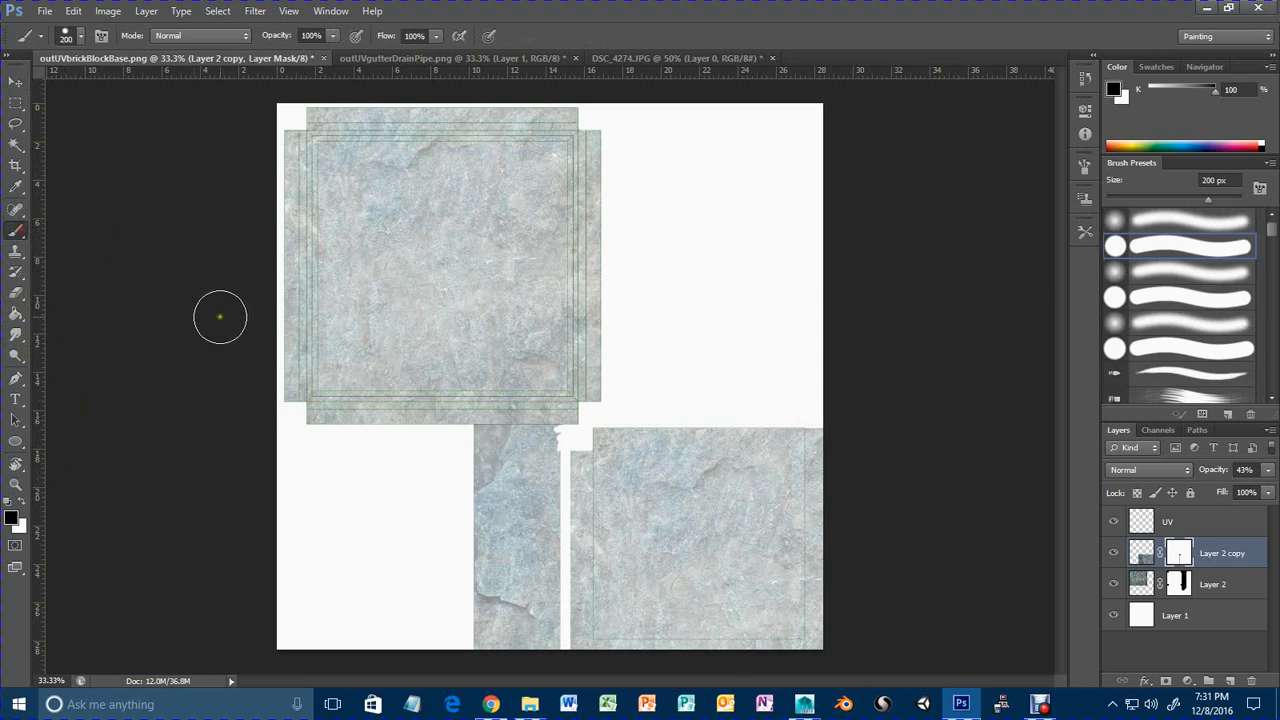
{"action": "left_click", "coordinate": [534, 401]}
{"action": "mouse_move", "coordinate": [534, 401]}
{"action": "left_mouse_down"}
{"action": "mouse_move", "coordinate": [531, 611]}
{"action": "mouse_move", "coordinate": [517, 657]}
{"action": "mouse_move", "coordinate": [476, 657]}
{"action": "mouse_move", "coordinate": [500, 383]}
{"action": "mouse_move", "coordinate": [529, 426]}
{"action": "mouse_move", "coordinate": [537, 519]}
{"action": "left_mouse_up"}
{"action": "left_click", "coordinate": [536, 447]}
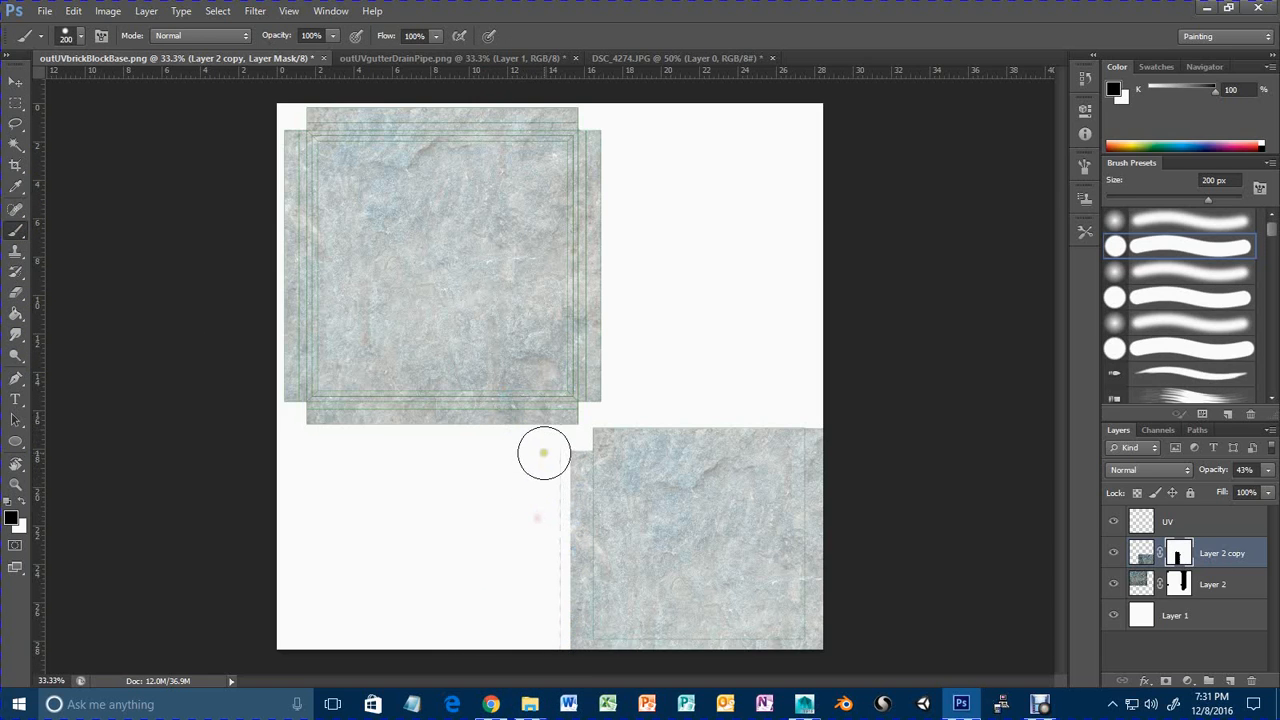
{"action": "left_click_drag", "start_coordinate": [538, 450], "coordinate": [537, 654]}
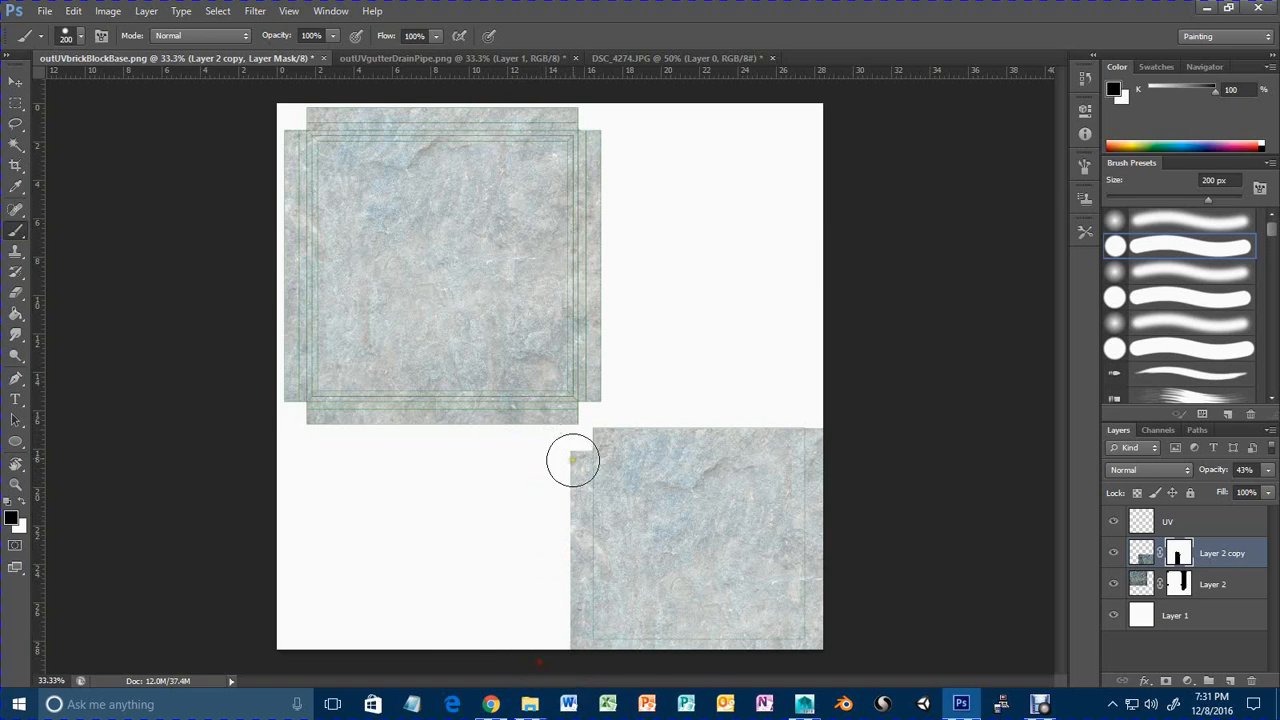
{"action": "left_click_drag", "start_coordinate": [567, 445], "coordinate": [596, 700]}
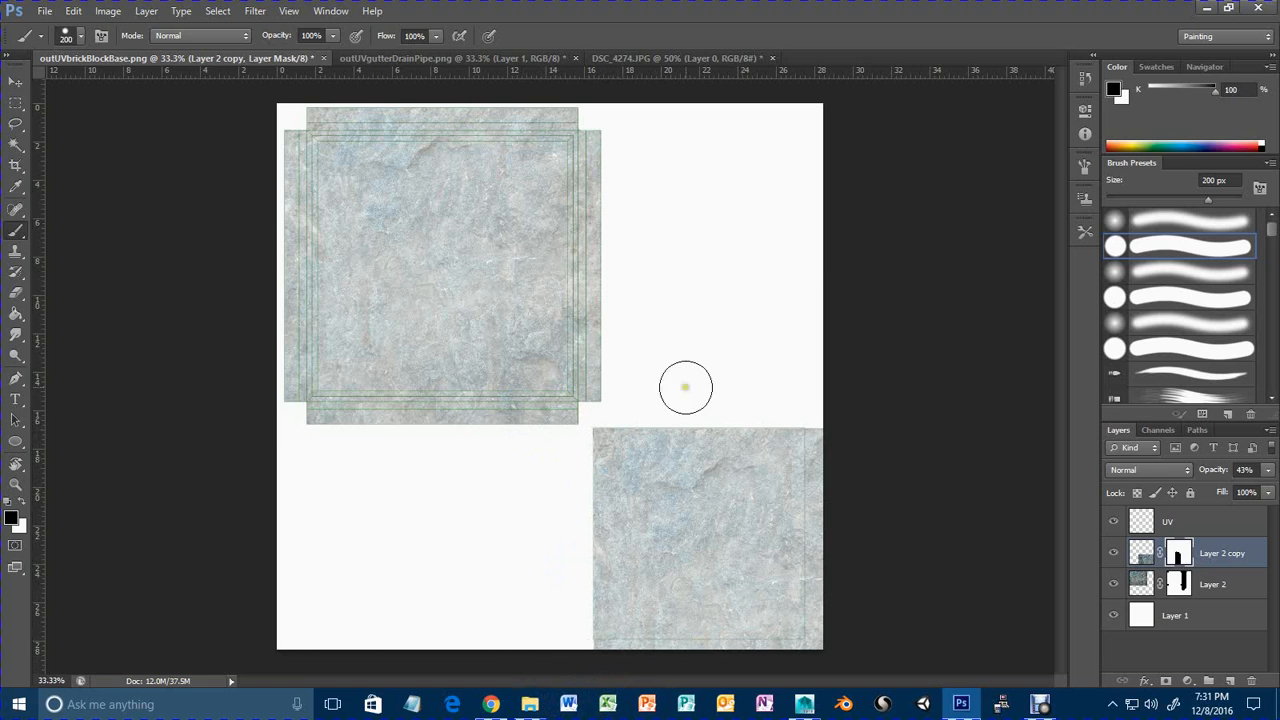
Raise both stone layers to 100% opacity and hide the UV layer.
{"action": "left_click", "coordinate": [1267, 472]}
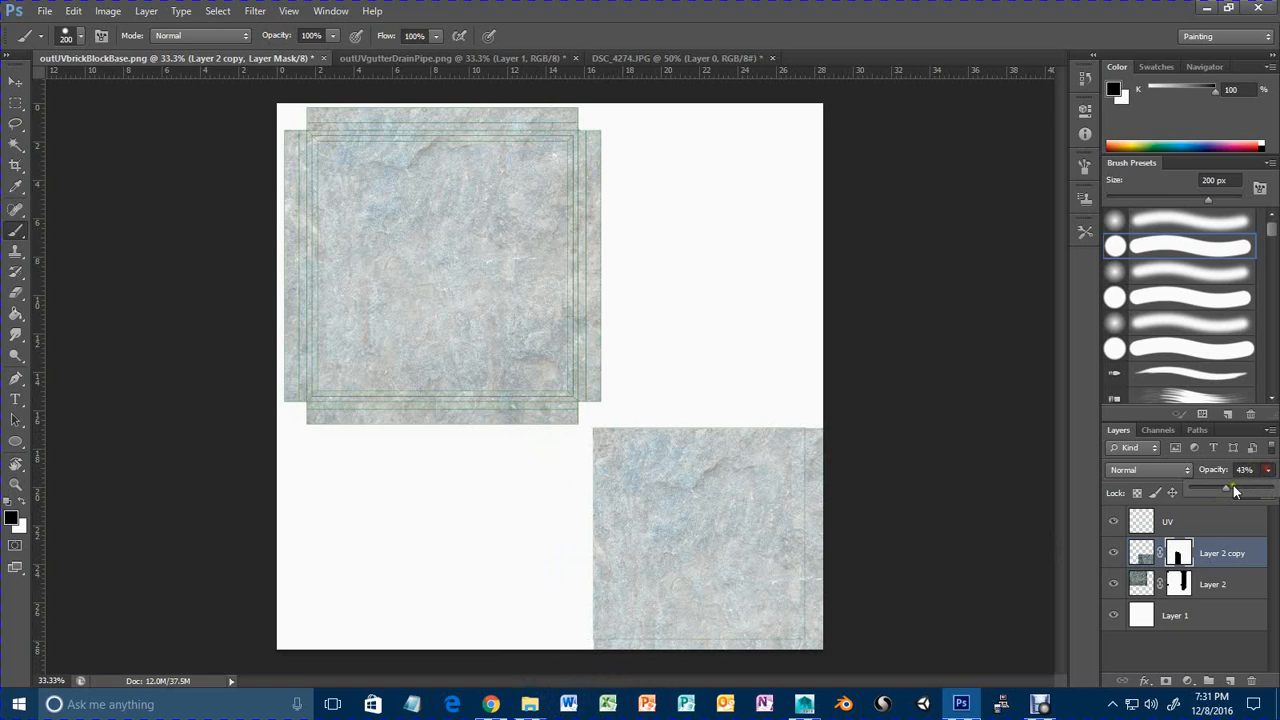
{"action": "mouse_move", "coordinate": [1230, 486]}
{"action": "left_mouse_down"}
{"action": "mouse_move", "coordinate": [1275, 505]}
{"action": "mouse_move", "coordinate": [1274, 490]}
{"action": "left_mouse_up"}
{"action": "left_click", "coordinate": [1213, 587]}
{"action": "left_click", "coordinate": [1269, 471]}
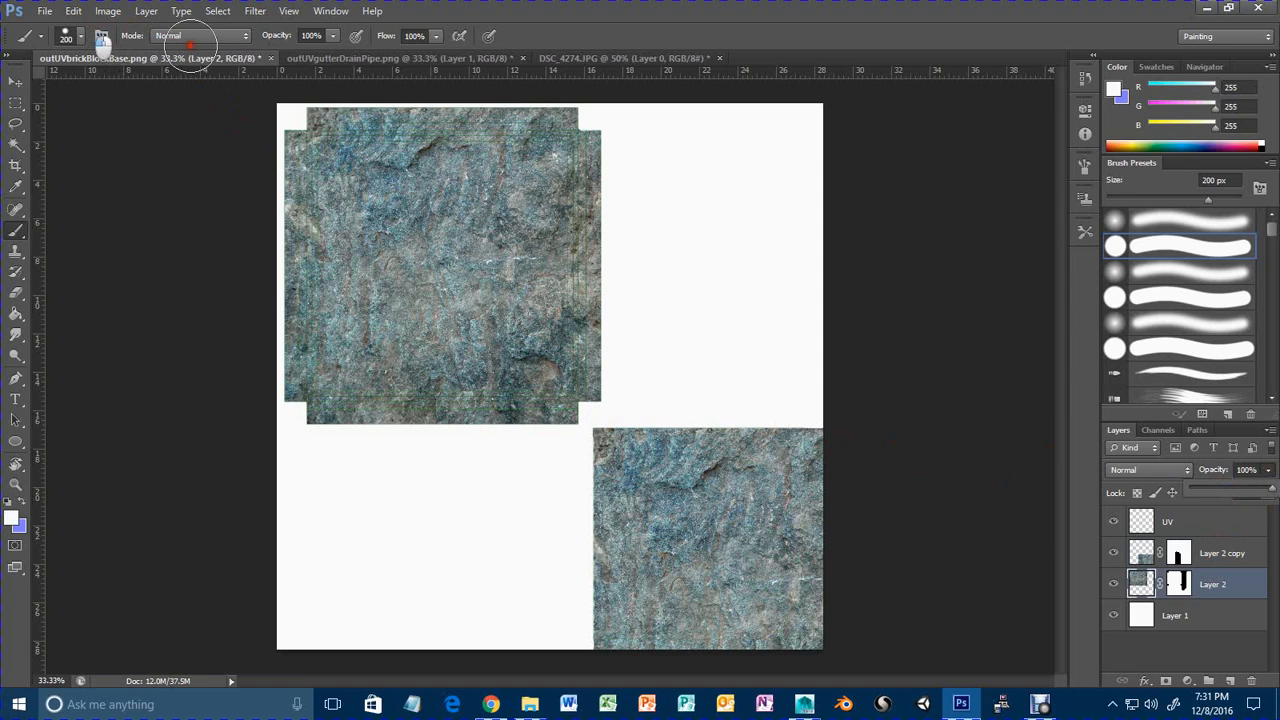
{"action": "left_click", "coordinate": [1112, 523]}
Group the two stone layers and activate the Move tool.
{"action": "left_click", "coordinate": [1215, 553]}
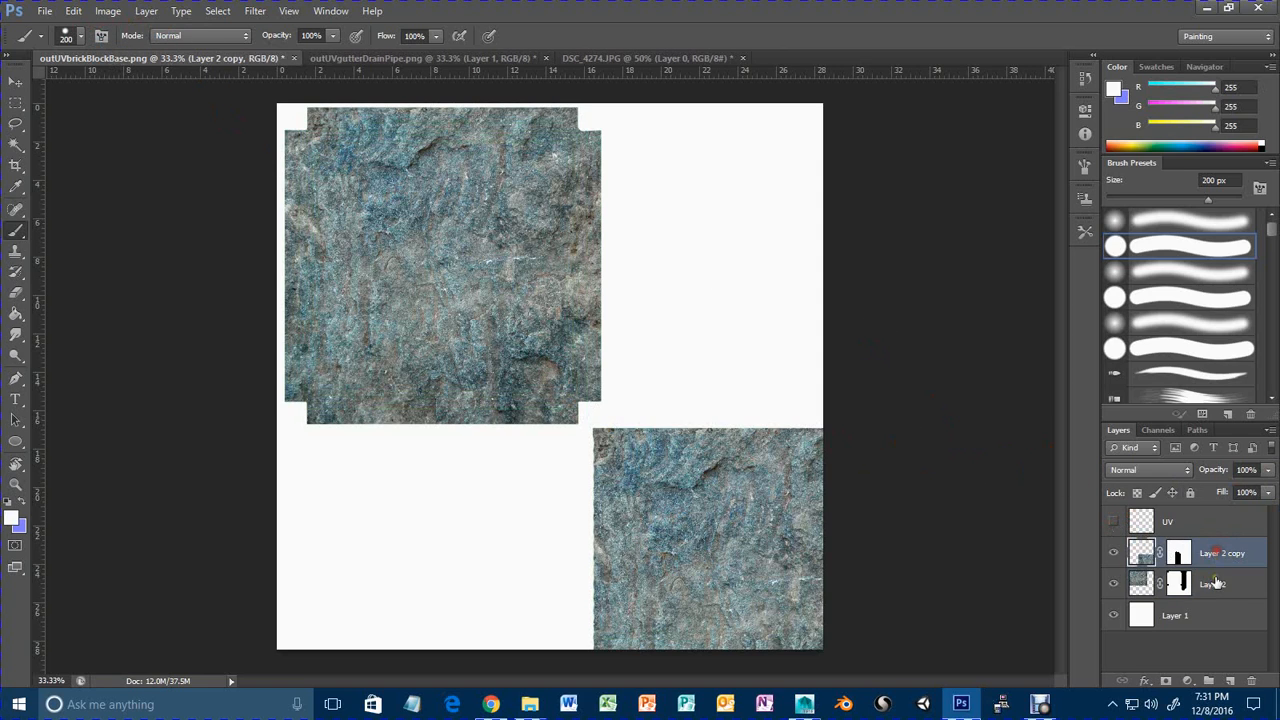
{"action": "left_click", "coordinate": [1230, 588], "text": "shift"}
{"action": "left_click_drag", "start_coordinate": [1230, 590], "coordinate": [1208, 680]}
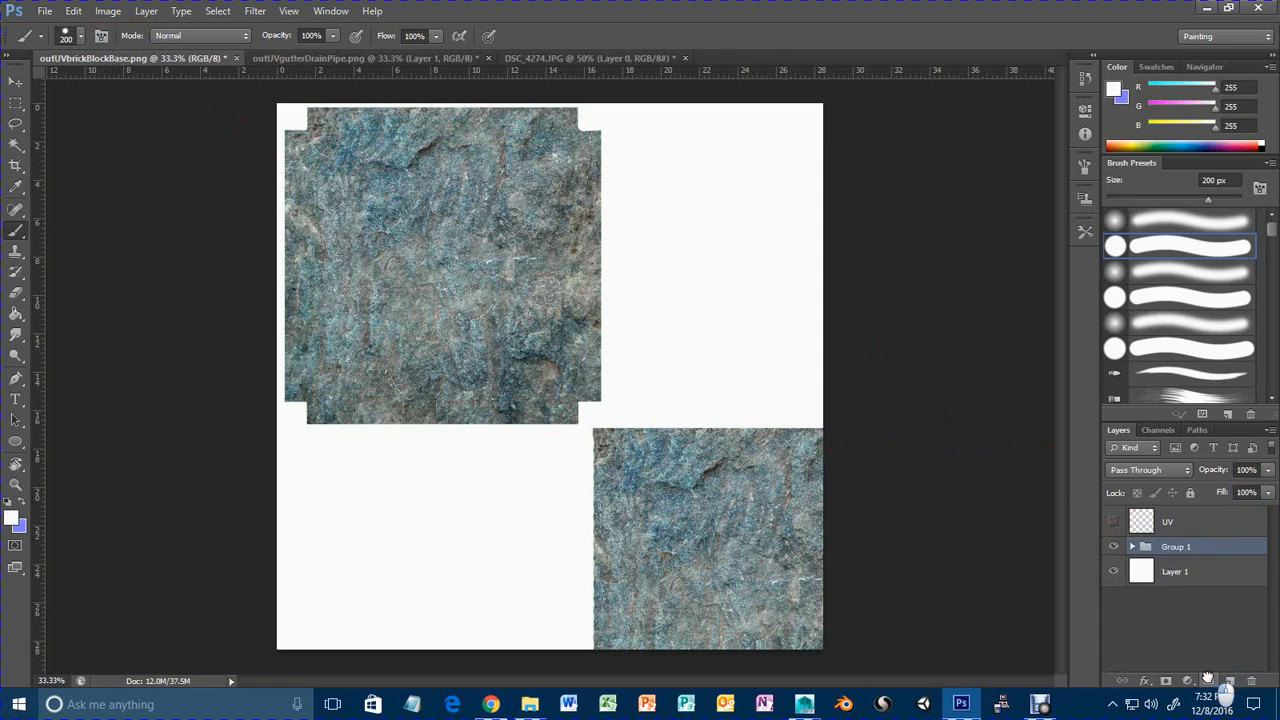
{"action": "left_click", "coordinate": [14, 80]}
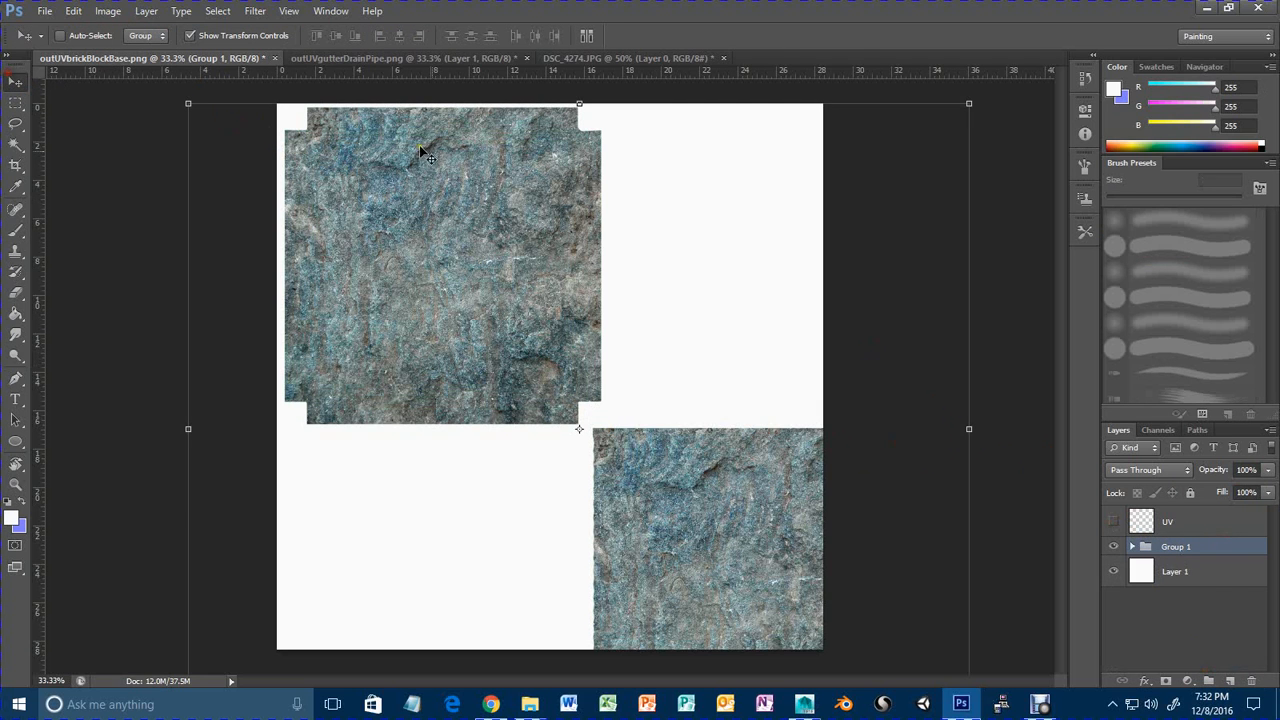
Save the layered texture as the Photoshop file outUVbrickBlockBase in the images folder.
{"action": "left_click", "coordinate": [45, 10]}
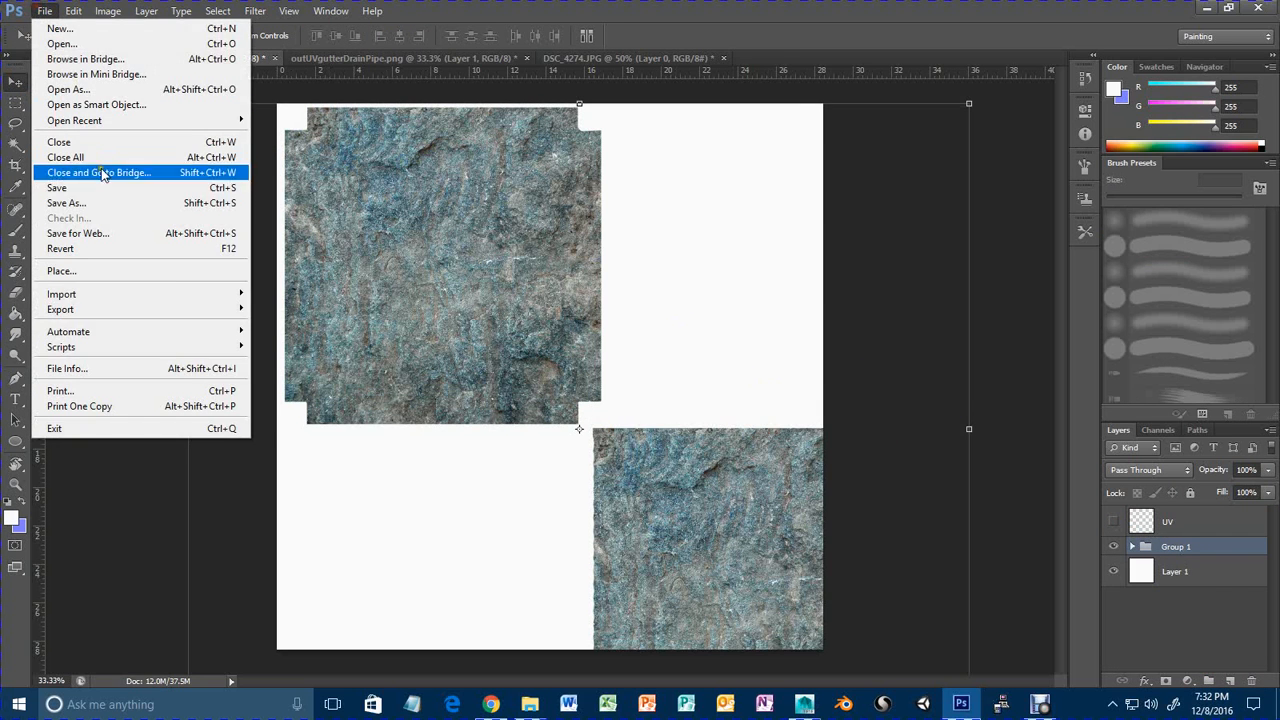
{"action": "left_click", "coordinate": [100, 203]}
{"action": "left_click", "coordinate": [862, 414]}
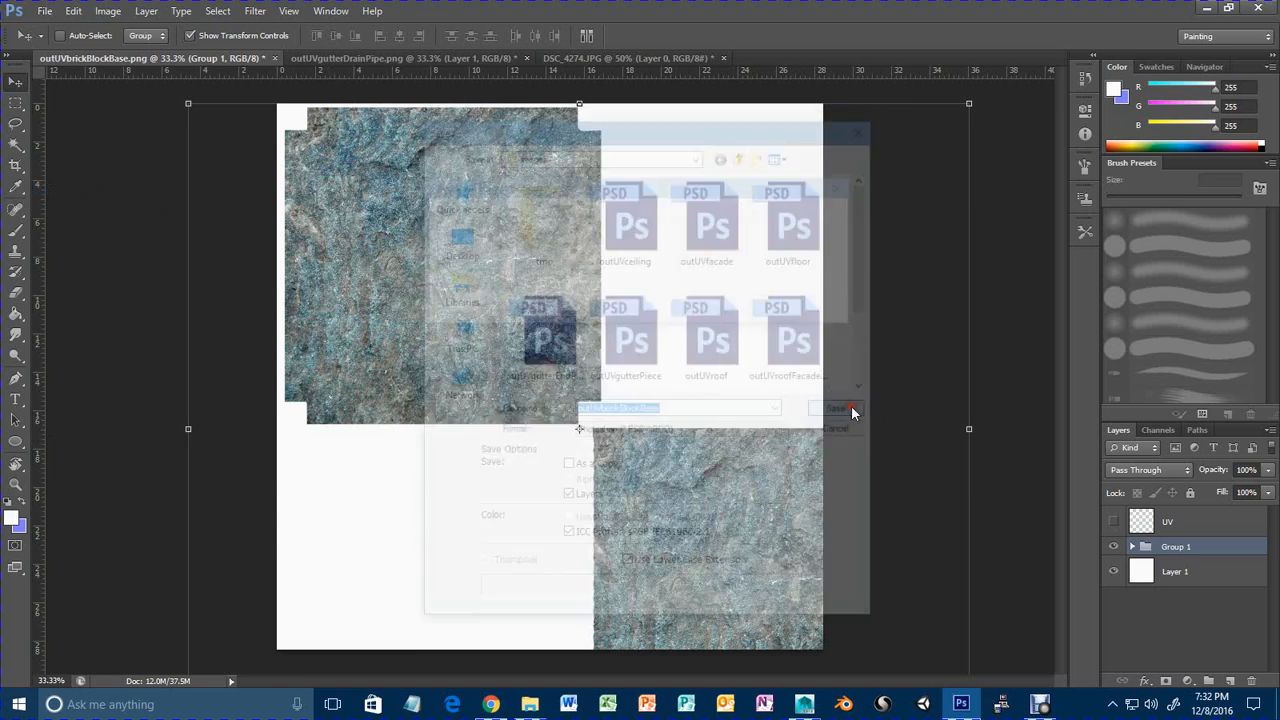
{"action": "left_click", "coordinate": [817, 211]}
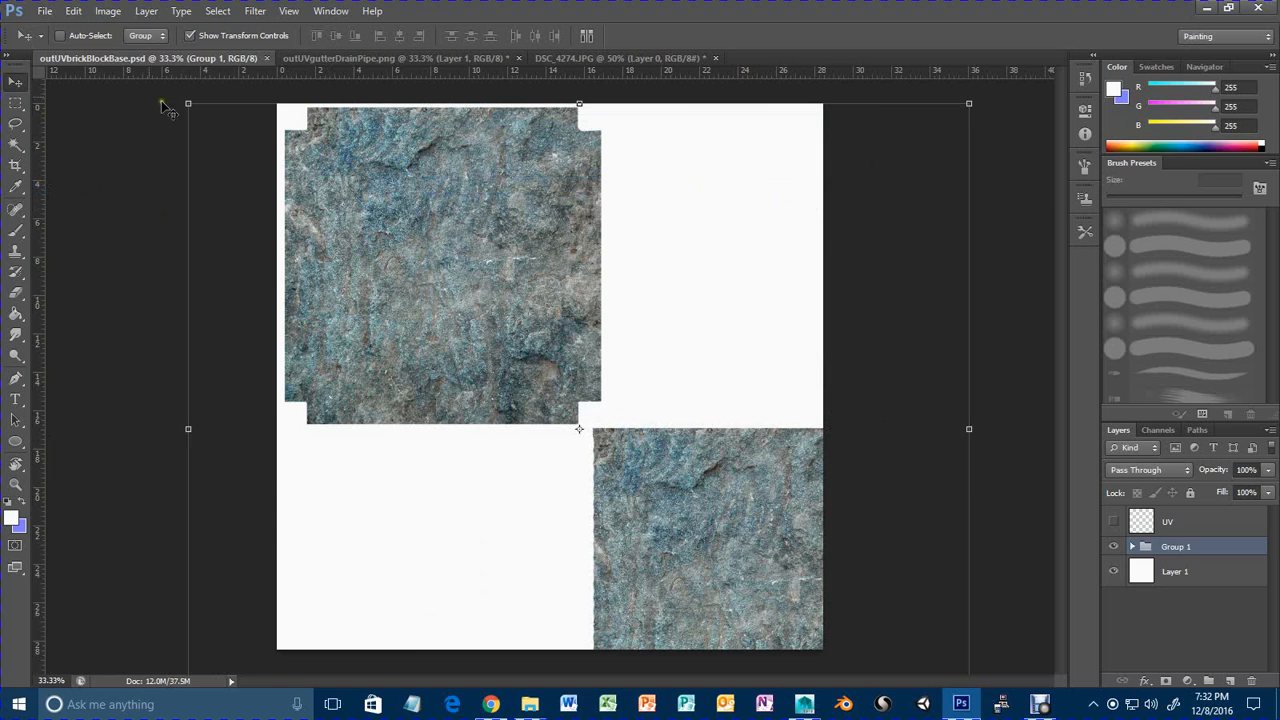
Save a PNG copy of the brick block base texture in the project's sourceimages folder.
{"action": "left_click", "coordinate": [45, 10]}
{"action": "left_click", "coordinate": [74, 201]}
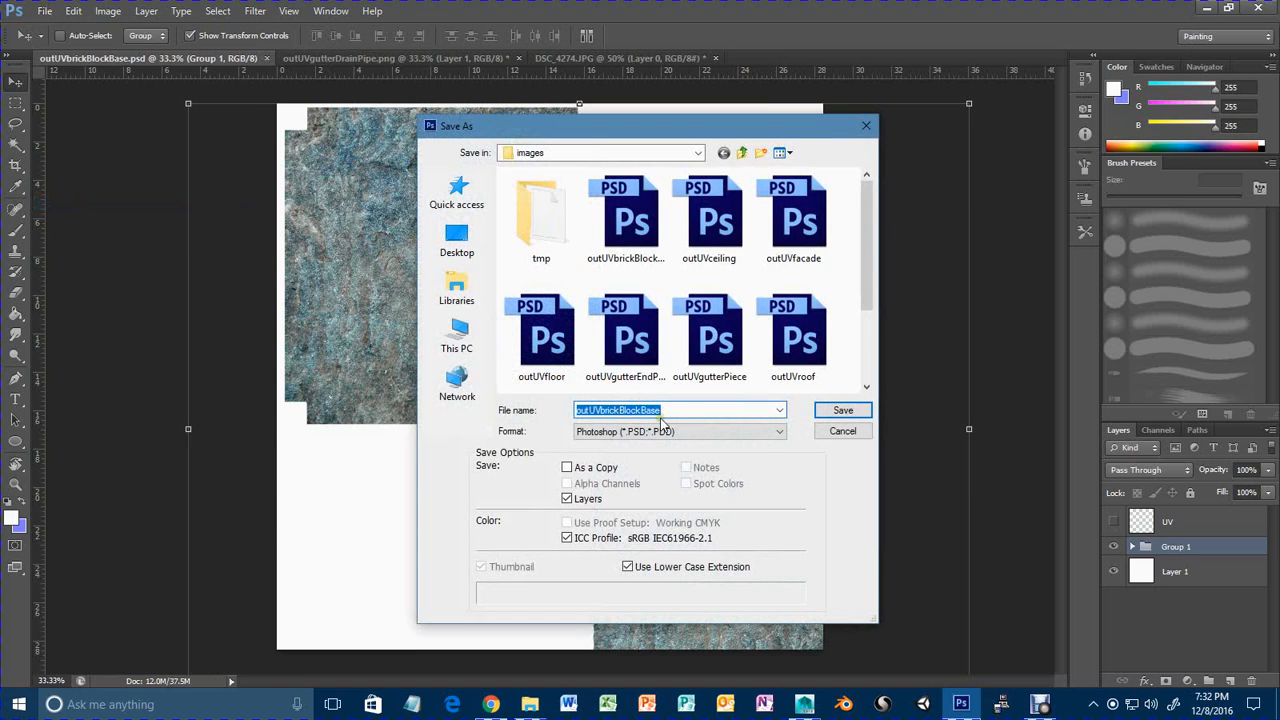
{"action": "left_click", "coordinate": [741, 153]}
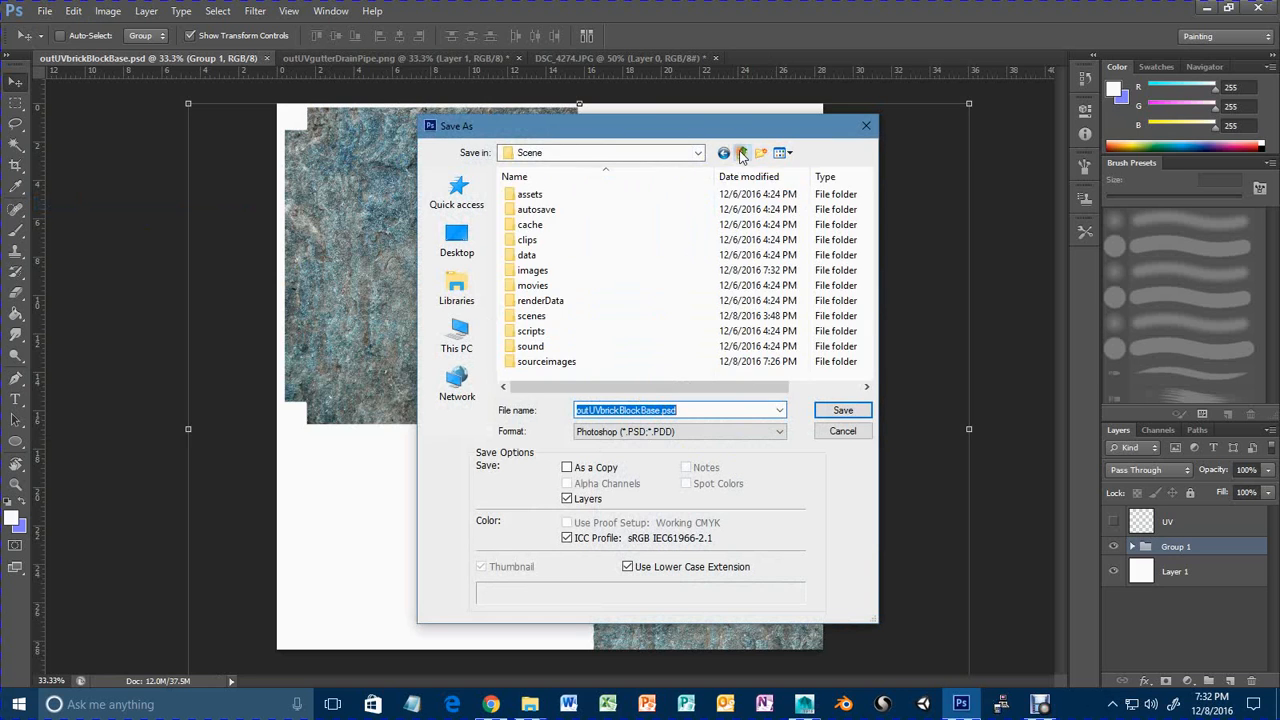
{"action": "double_click", "coordinate": [576, 364]}
{"action": "left_click", "coordinate": [672, 431]}
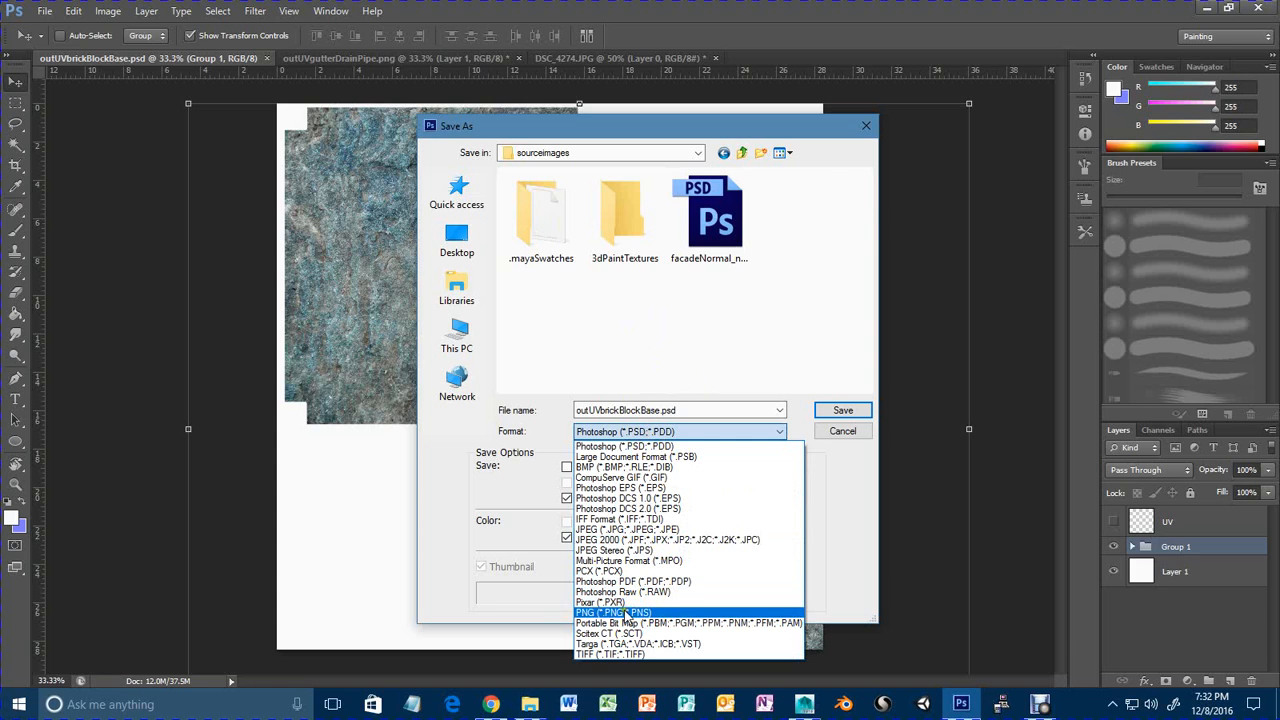
{"action": "left_click", "coordinate": [628, 612]}
{"action": "double_click", "coordinate": [595, 410]}
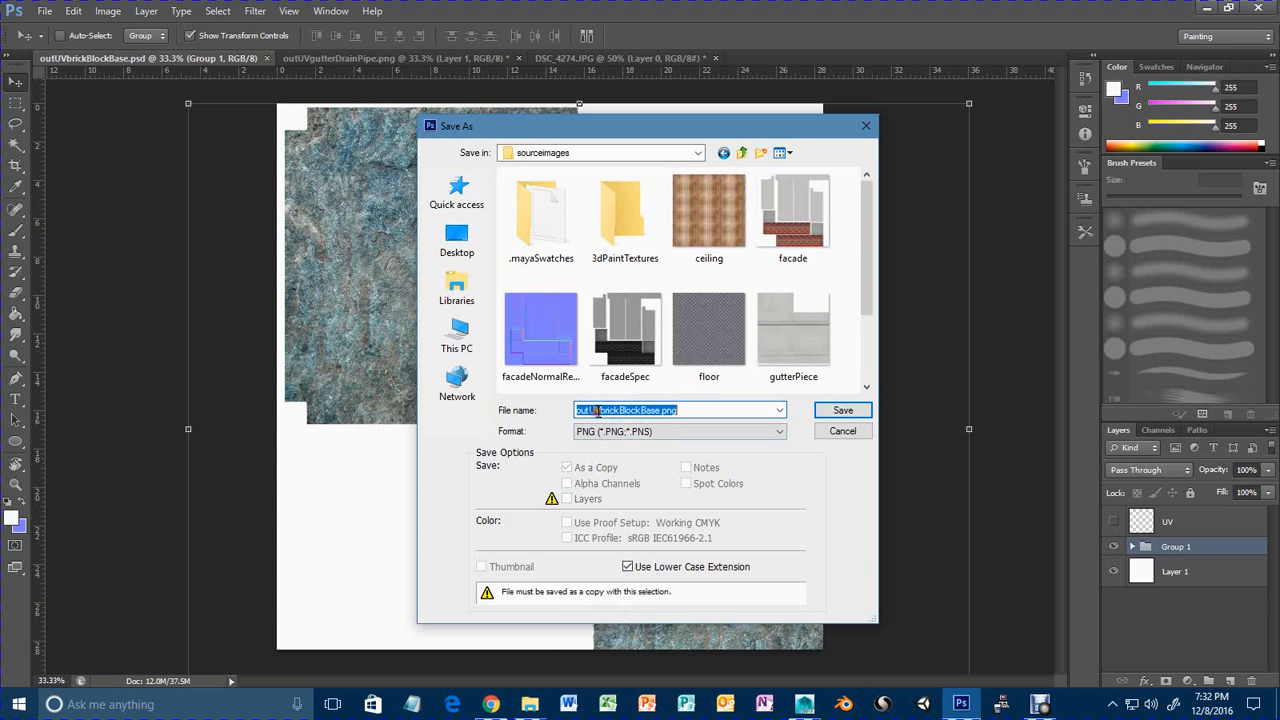
{"action": "left_click", "coordinate": [595, 410]}
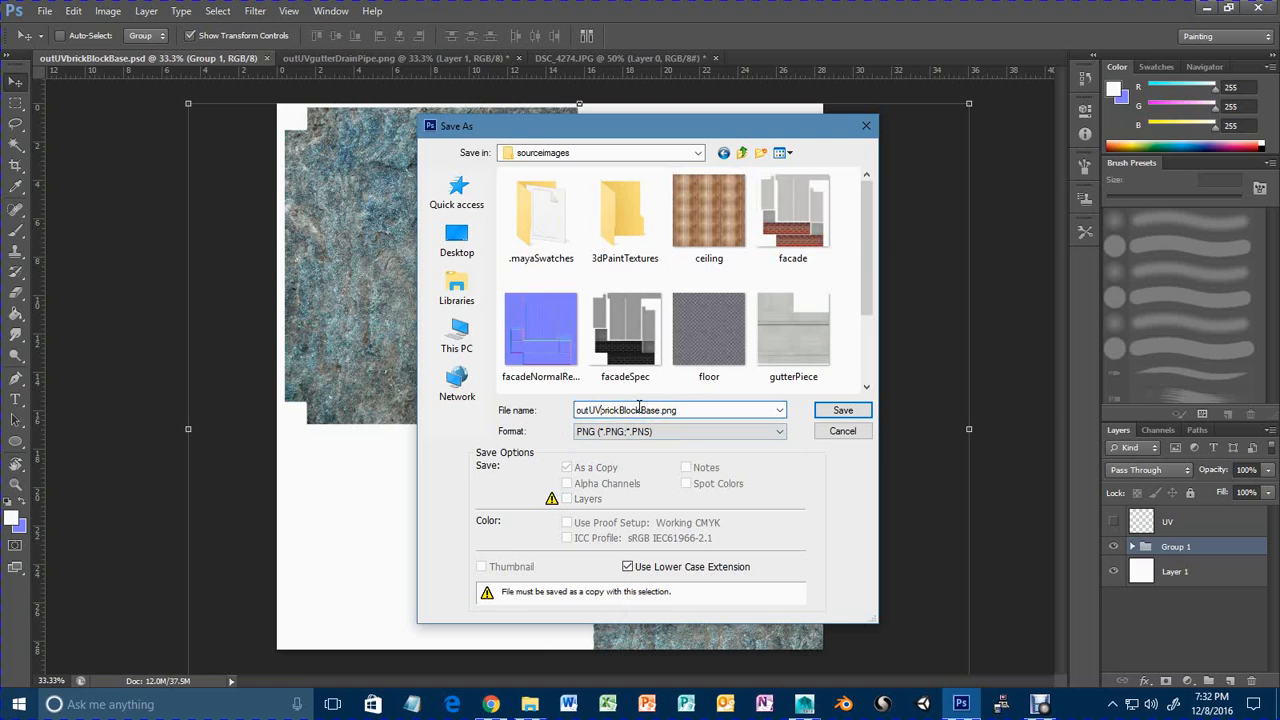
{"action": "left_click", "coordinate": [840, 410]}
{"action": "left_click", "coordinate": [688, 214]}
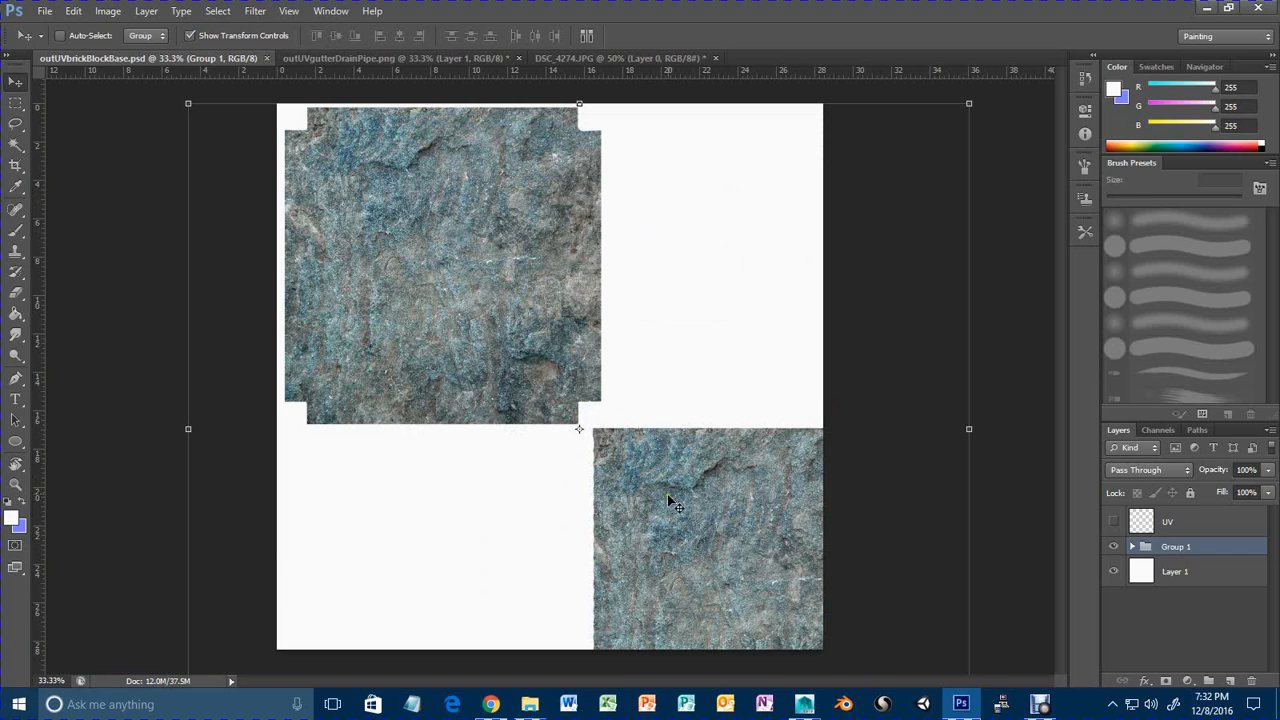
Switch to the KitBash018ExteriorDetailUV scene in Maya and select the base mesh beneath the brick column.
{"action": "mouse_move", "coordinate": [804, 704]}
{"action": "left_click", "coordinate": [857, 635]}
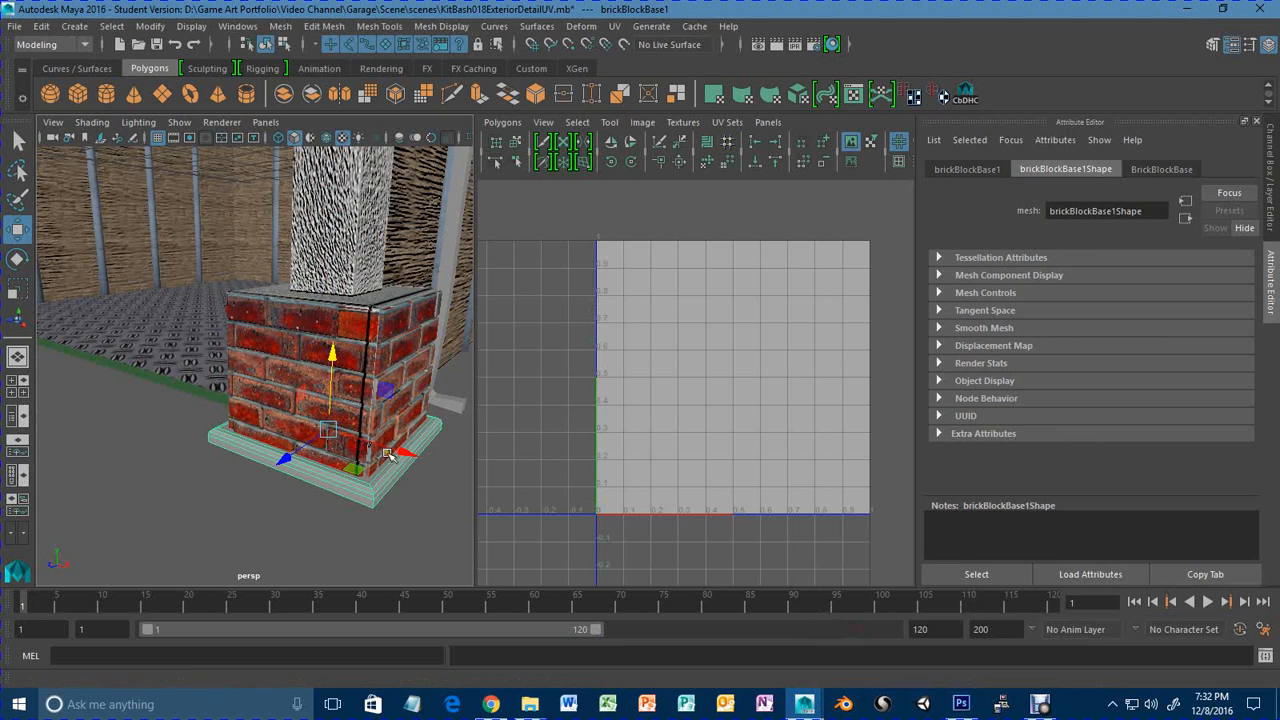
{"action": "scroll", "coordinate": [334, 521], "scroll_direction": "up", "scroll_amount": 8}
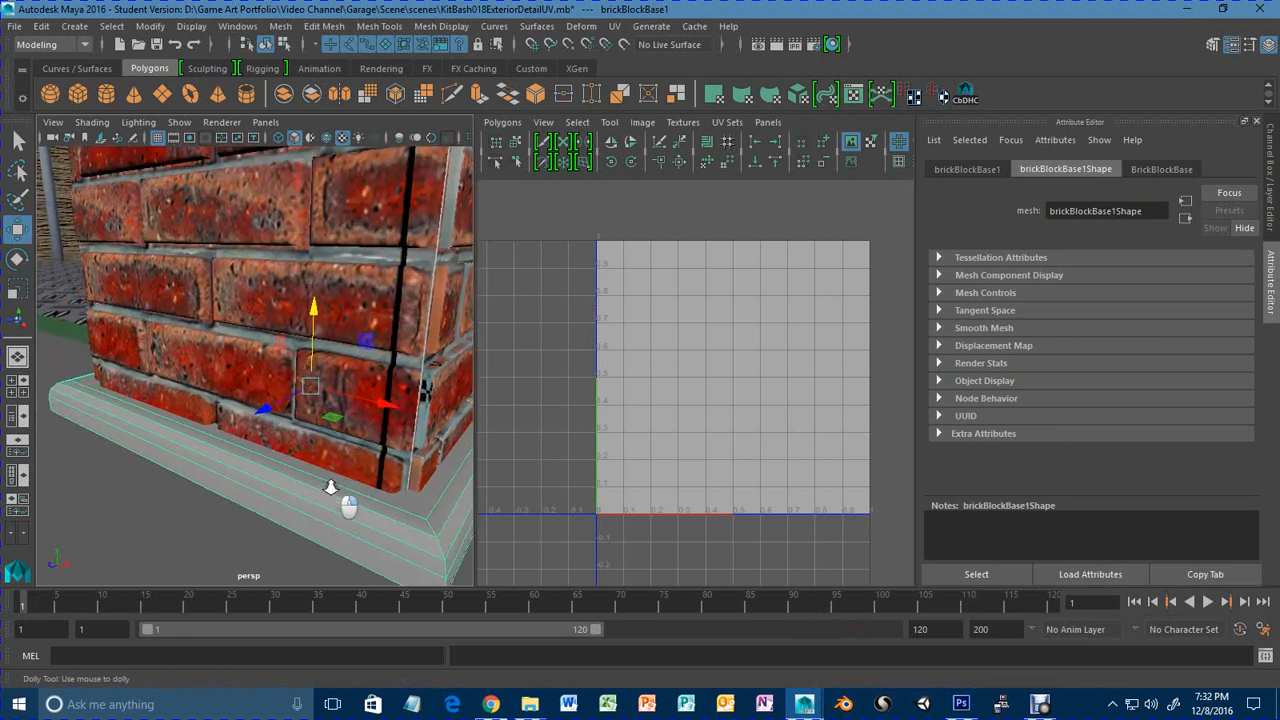
{"action": "left_click", "coordinate": [333, 500]}
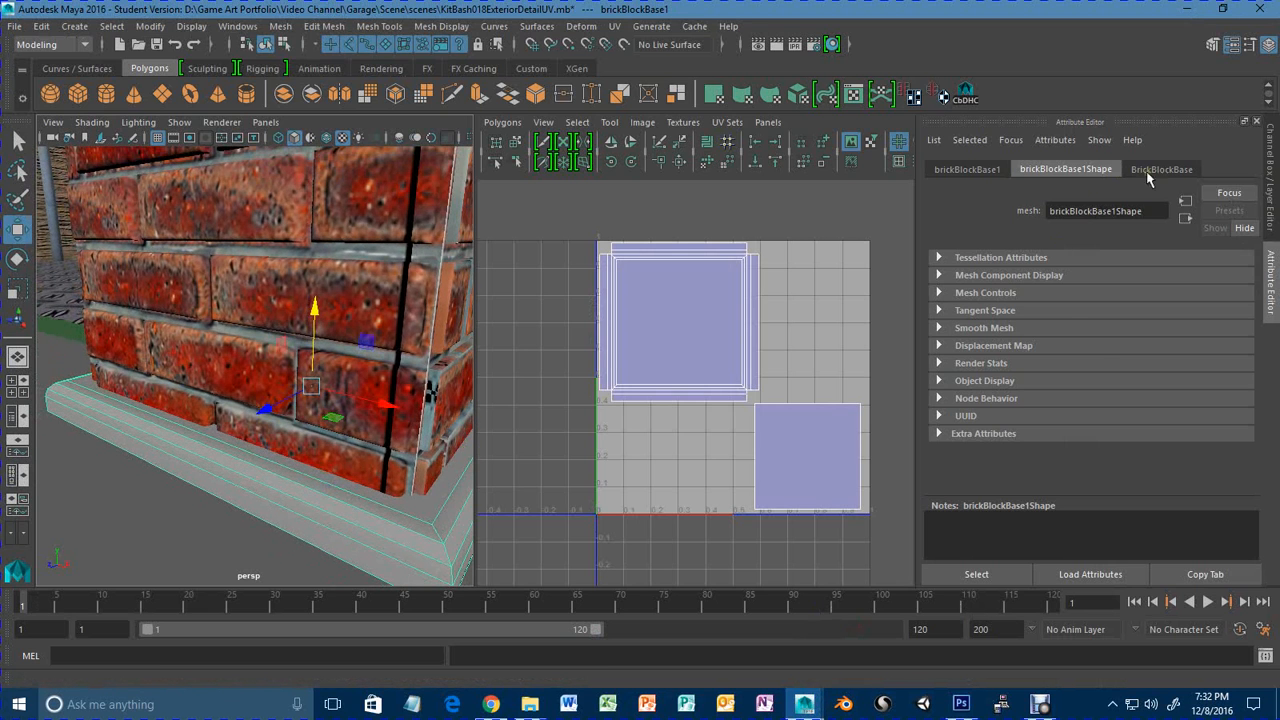
Connect a File texture to the BrickBlockBase material's color and load brickBlockBase.png from the sourceimages folder.
{"action": "left_click", "coordinate": [1155, 170]}
{"action": "left_click", "coordinate": [1227, 352]}
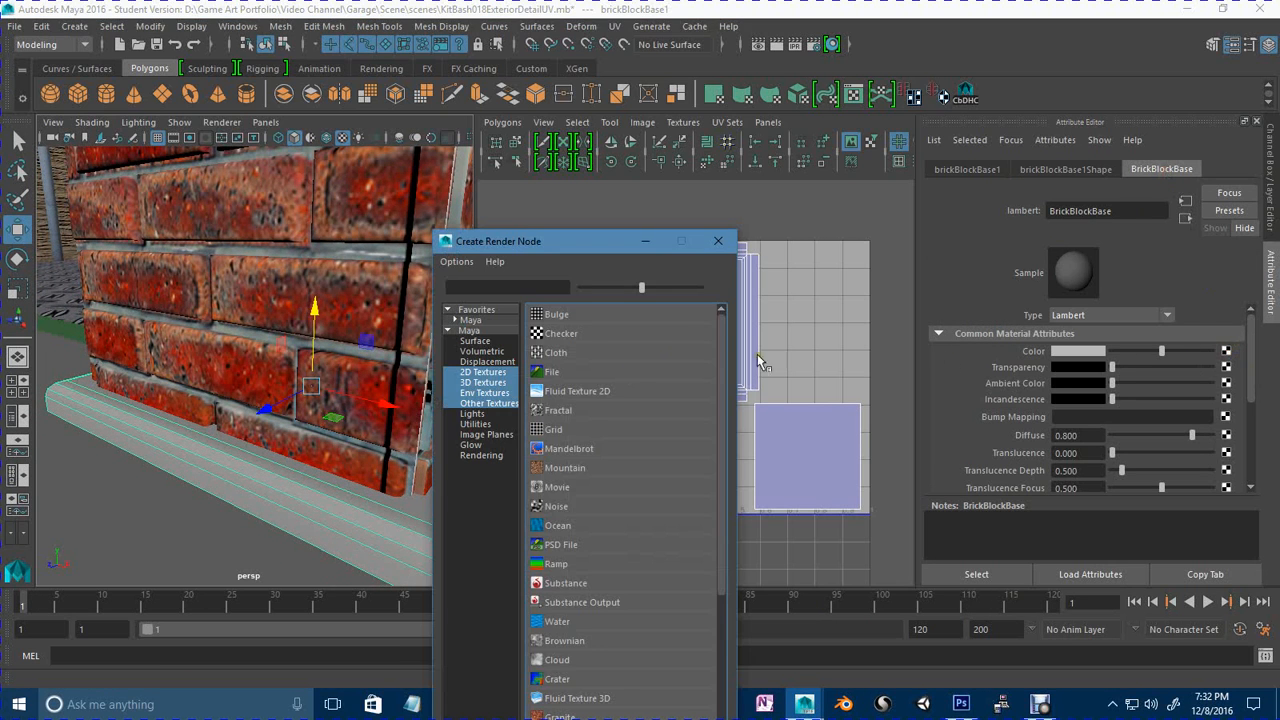
{"action": "left_click", "coordinate": [563, 375]}
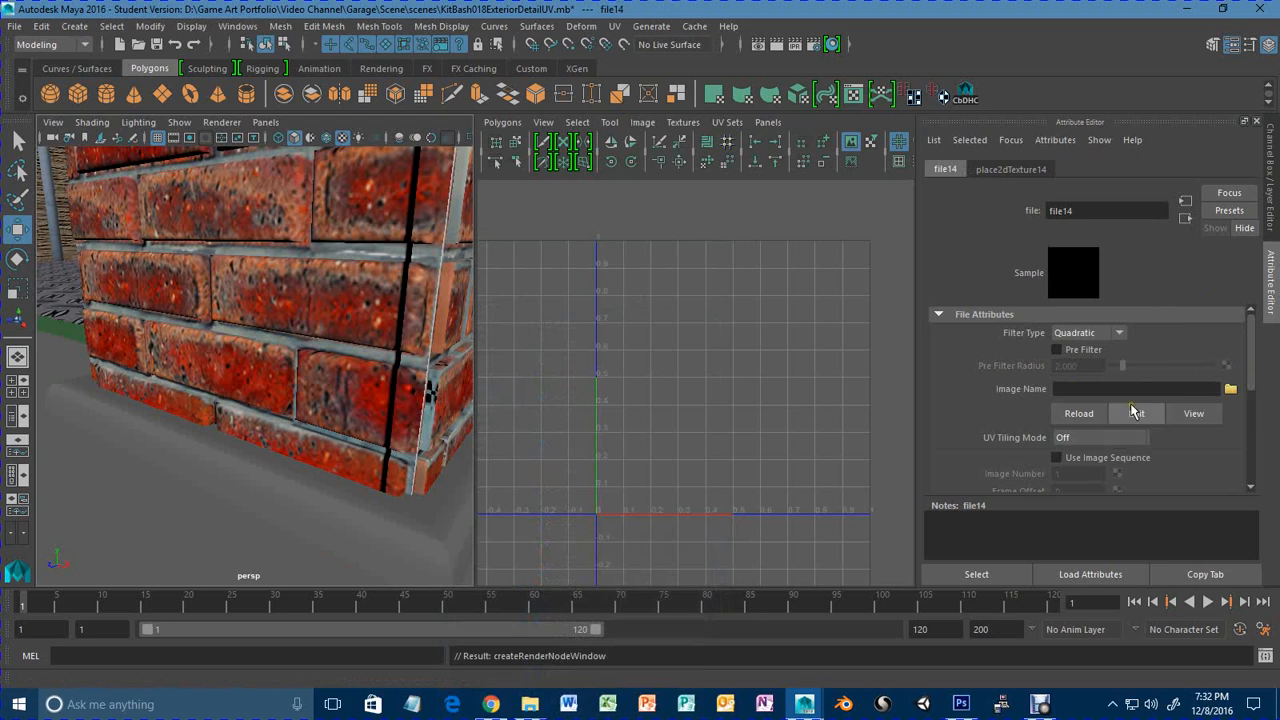
{"action": "left_click", "coordinate": [1230, 389]}
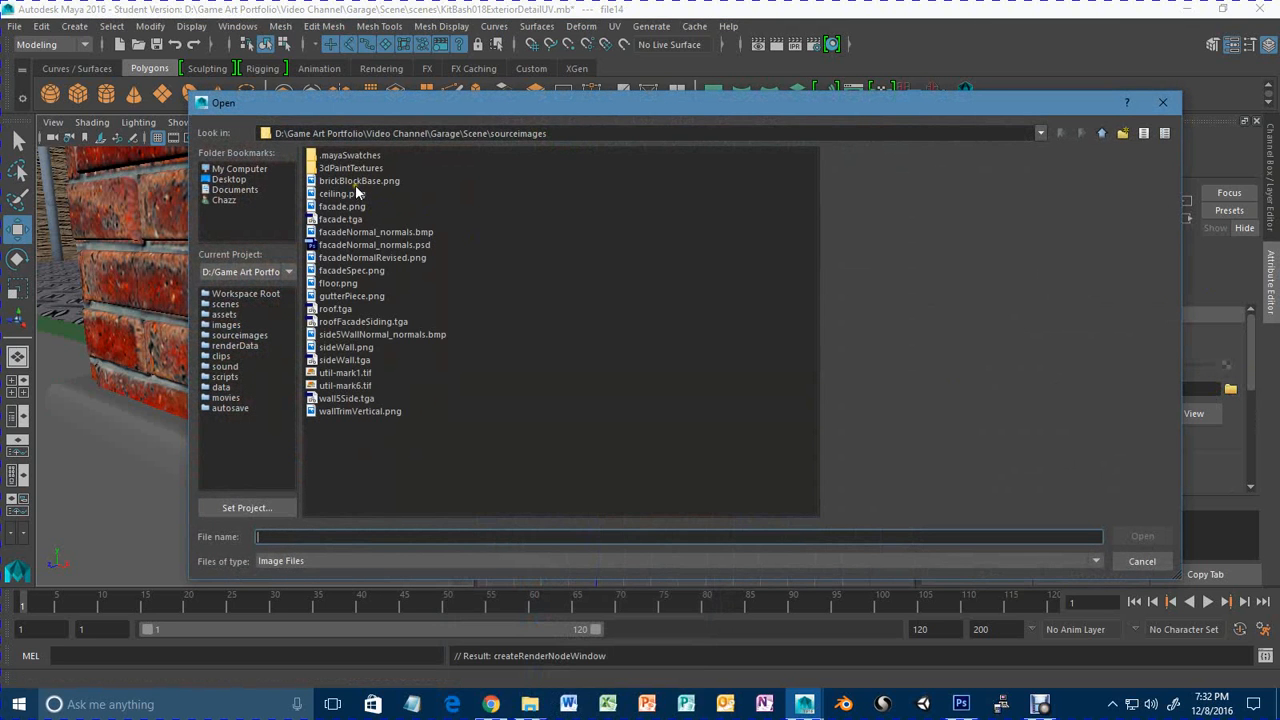
{"action": "left_click", "coordinate": [357, 182]}
{"action": "left_click", "coordinate": [1143, 536]}
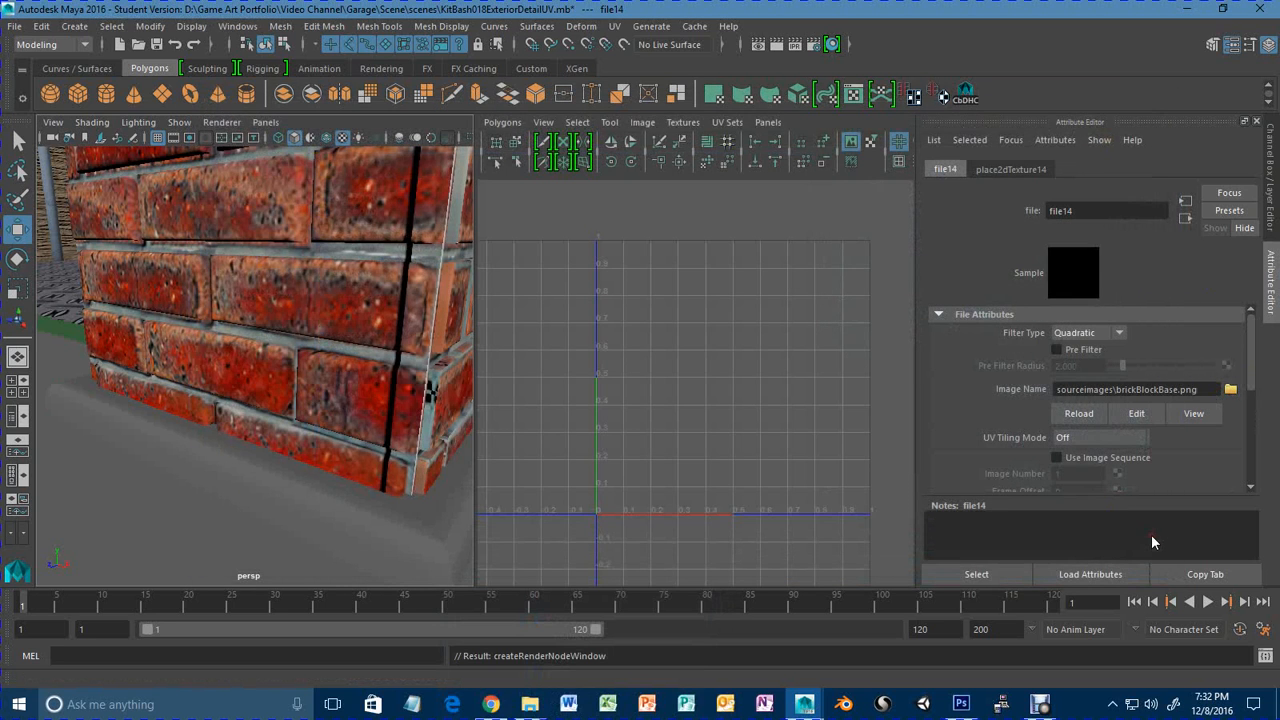
Select the gutter drain pipe mesh running down the garage's side wall beside the front post.
{"action": "mouse_move", "coordinate": [360, 503]}
{"action": "right_mouse_down", "text": "alt"}
{"action": "mouse_move", "coordinate": [306, 500]}
{"action": "mouse_move", "coordinate": [343, 500]}
{"action": "right_mouse_up", "text": "alt"}
{"action": "left_click_drag", "start_coordinate": [355, 524], "coordinate": [220, 443], "text": "alt"}
{"action": "right_click_drag", "start_coordinate": [220, 443], "coordinate": [283, 437], "text": "alt"}
{"action": "middle_click_drag", "start_coordinate": [425, 436], "coordinate": [209, 460], "text": "alt"}
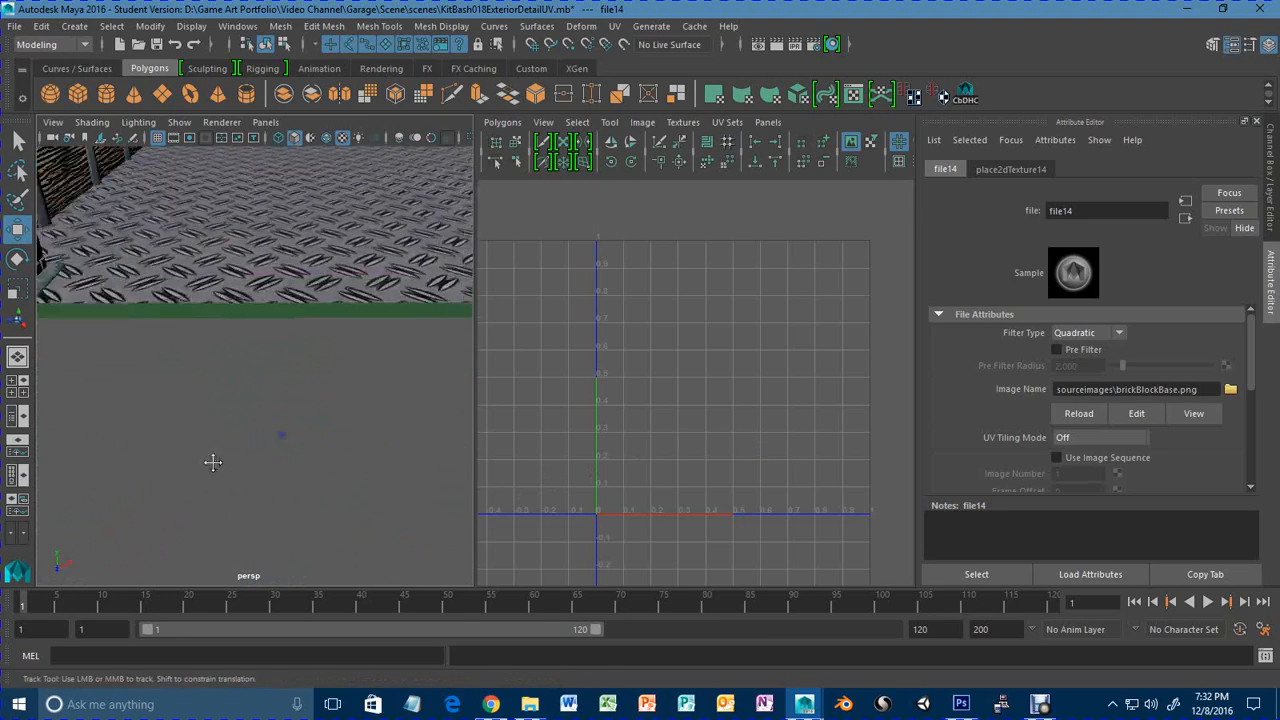
{"action": "right_click_drag", "start_coordinate": [240, 457], "coordinate": [131, 454], "text": "alt"}
{"action": "middle_click_drag", "start_coordinate": [325, 449], "coordinate": [243, 451], "text": "alt"}
{"action": "left_click_drag", "start_coordinate": [368, 462], "coordinate": [240, 456], "text": "alt"}
{"action": "middle_click_drag", "start_coordinate": [345, 430], "coordinate": [234, 526], "text": "alt"}
{"action": "right_click_drag", "start_coordinate": [234, 526], "coordinate": [329, 466], "text": "alt"}
{"action": "left_click_drag", "start_coordinate": [329, 466], "coordinate": [229, 440], "text": "alt"}
{"action": "middle_click_drag", "start_coordinate": [229, 440], "coordinate": [322, 488], "text": "alt"}
{"action": "middle_click_drag", "start_coordinate": [300, 306], "coordinate": [292, 422], "text": "alt"}
{"action": "left_click", "coordinate": [274, 303]}
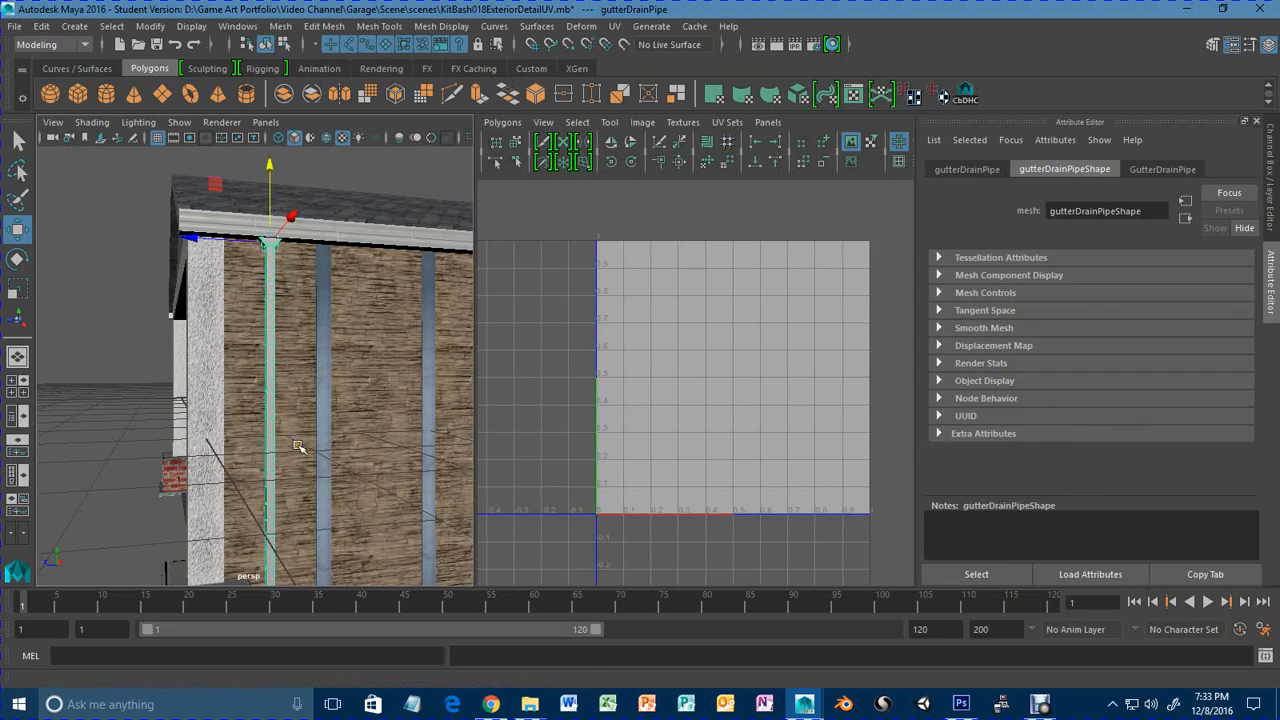
{"action": "right_click_drag", "start_coordinate": [256, 416], "coordinate": [353, 228]}
Enlarge the perspective view to fill the workspace and examine the textured garage from its front corner.
{"action": "left_click_drag", "start_coordinate": [199, 468], "coordinate": [256, 496], "text": "alt"}
{"action": "right_click_drag", "start_coordinate": [350, 508], "coordinate": [240, 500], "text": "alt"}
{"action": "left_click_drag", "start_coordinate": [243, 497], "coordinate": [304, 506], "text": "alt"}
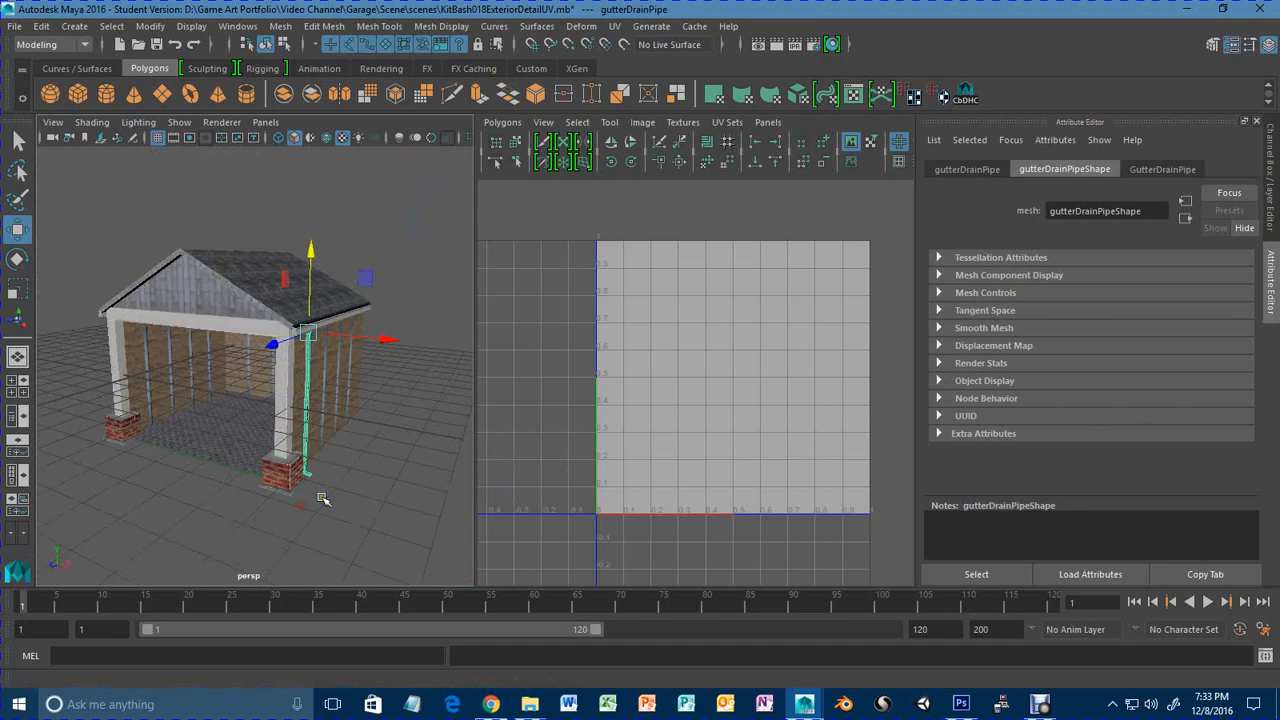
{"action": "key", "text": "space"}
{"action": "left_click_drag", "start_coordinate": [519, 412], "coordinate": [285, 414], "text": "alt"}
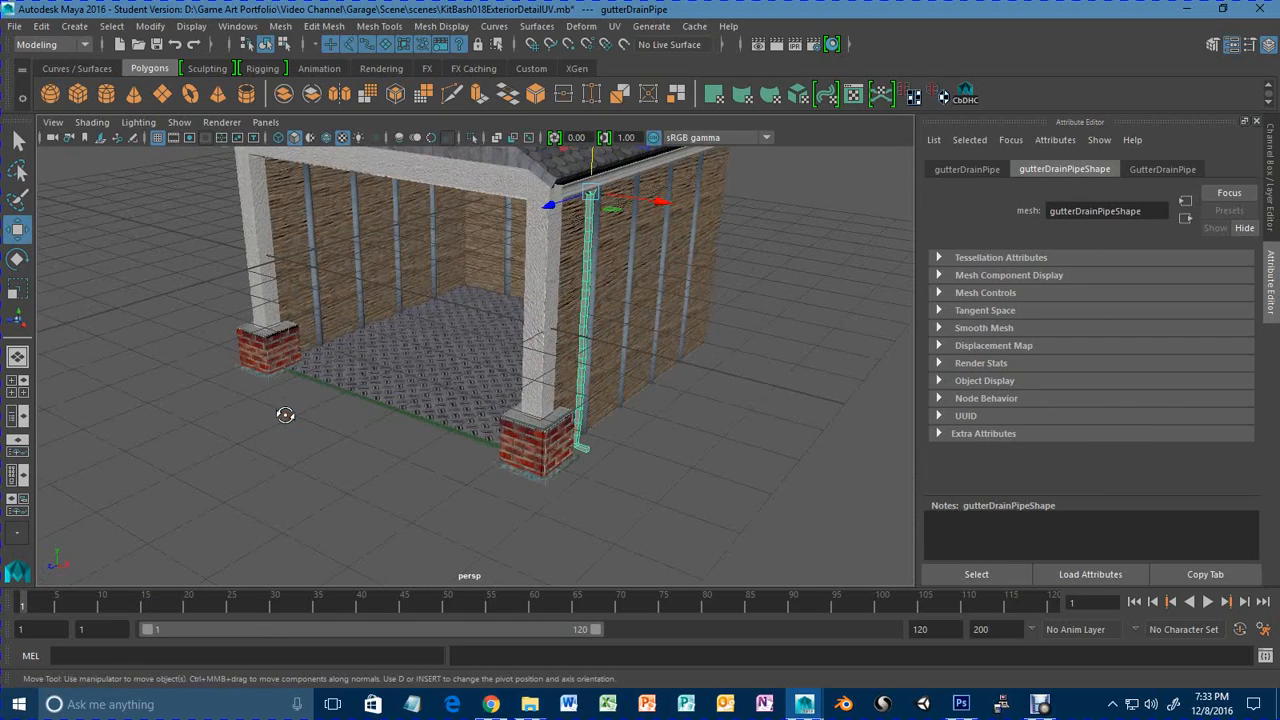